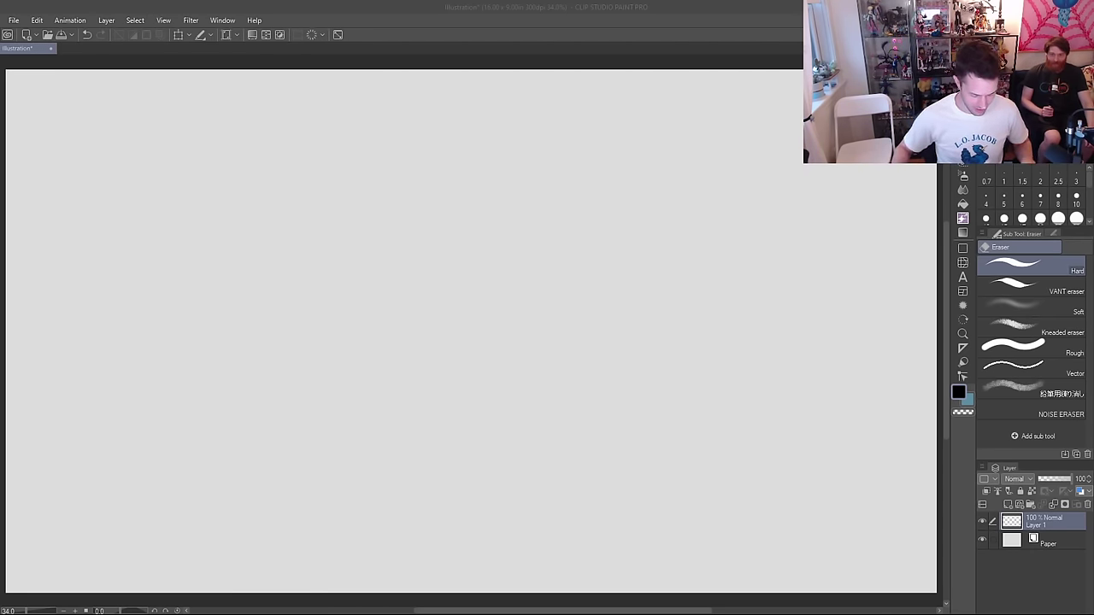
# Step: Choose the Jacob Brush pen, try it with a zigzag stroke on the empty canvas, and undo that stroke
pyautogui.click(500, 156)
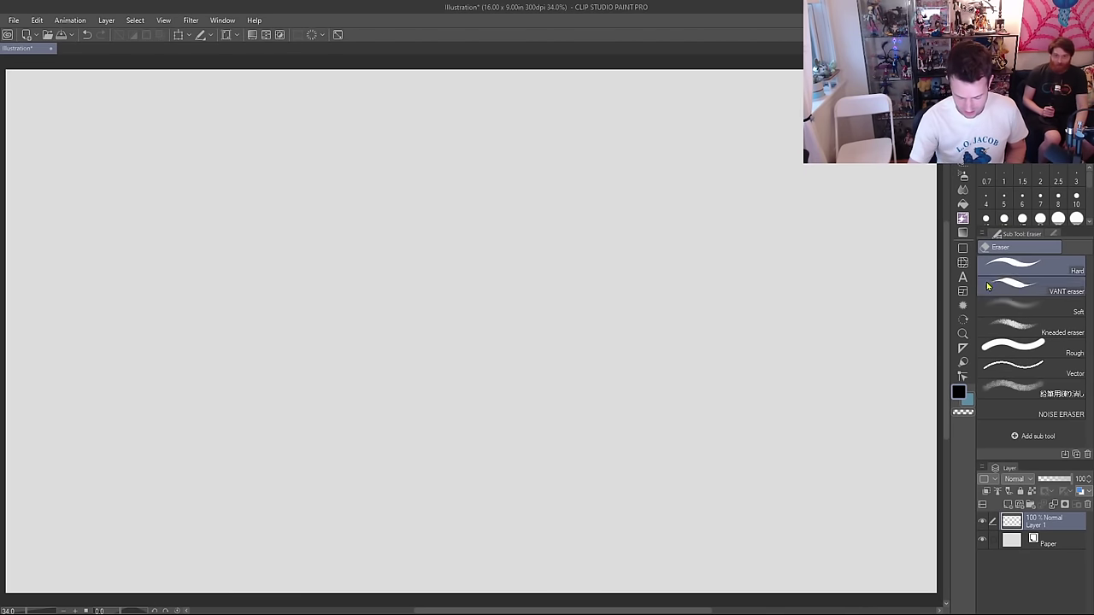
pyautogui.press('p')
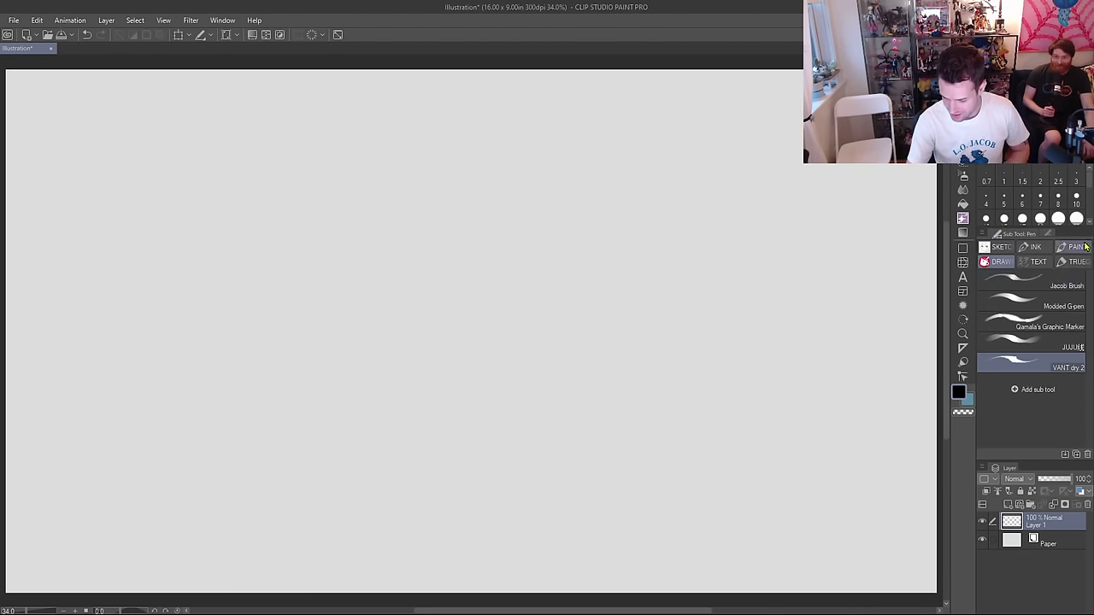
pyautogui.click(1053, 280)
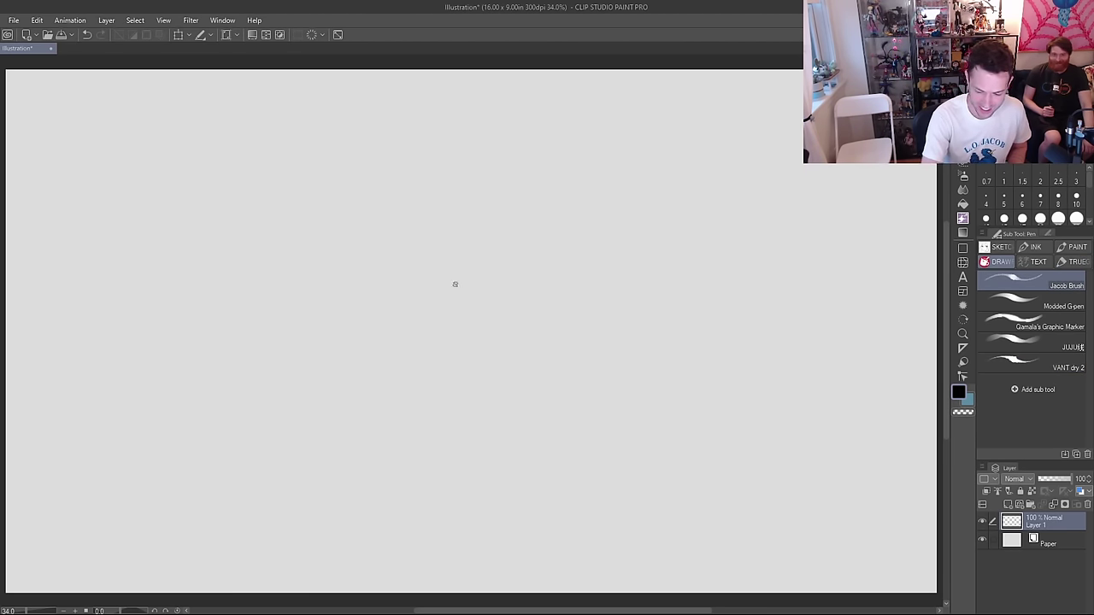
pyautogui.moveTo(472, 346)
pyautogui.mouseDown()
pyautogui.moveTo(487, 315)
pyautogui.moveTo(610, 344)
pyautogui.moveTo(709, 314)
pyautogui.mouseUp()
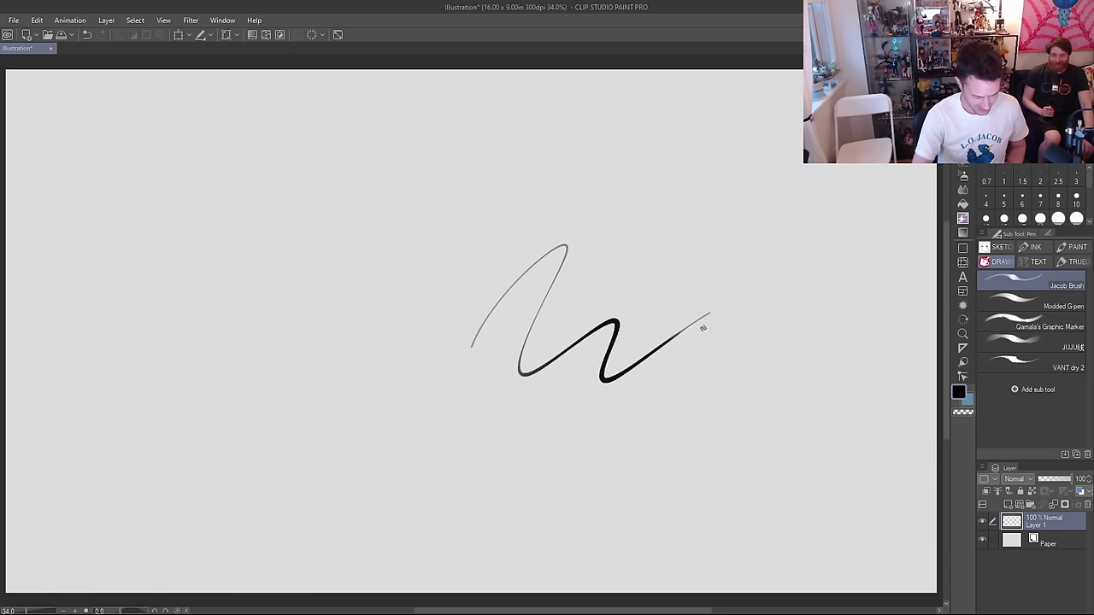
pyautogui.hotkey('ctrl', 'z')
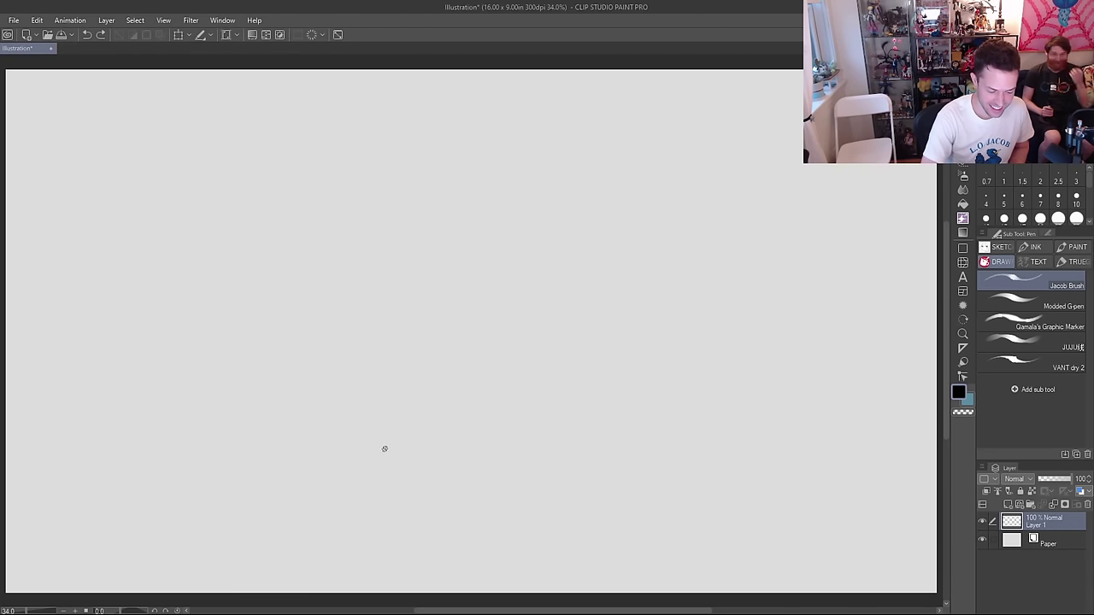
# Step: Draw a mug's tapered body with a curved rim and base plus the outer handle loop, and erase the overshooting lines at the rim corner
pyautogui.moveTo(384, 449)
pyautogui.mouseDown()
pyautogui.moveTo(338, 205)
pyautogui.moveTo(460, 168)
pyautogui.mouseUp()
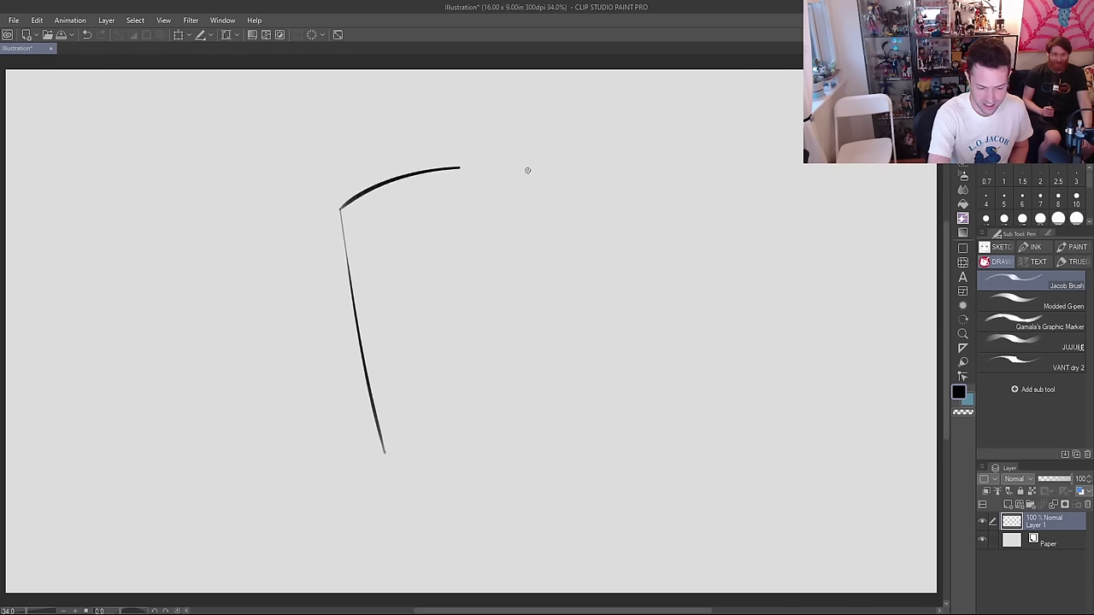
pyautogui.moveTo(528, 170); pyautogui.dragTo(686, 267)
pyautogui.moveTo(382, 450)
pyautogui.mouseDown()
pyautogui.moveTo(475, 484)
pyautogui.moveTo(621, 362)
pyautogui.moveTo(640, 172)
pyautogui.mouseUp()
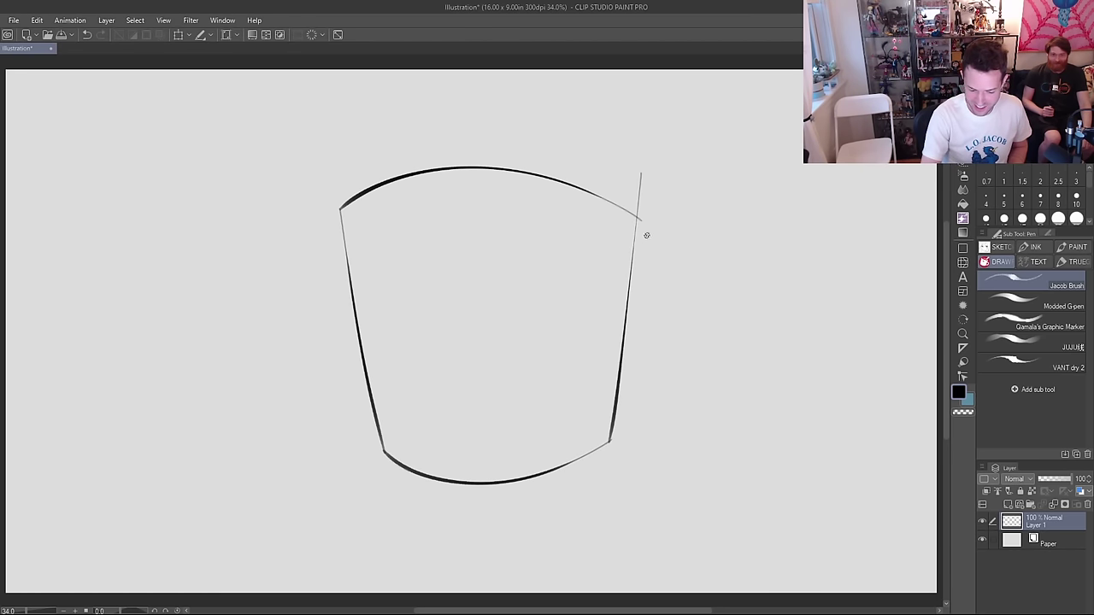
pyautogui.moveTo(634, 260); pyautogui.dragTo(609, 392)
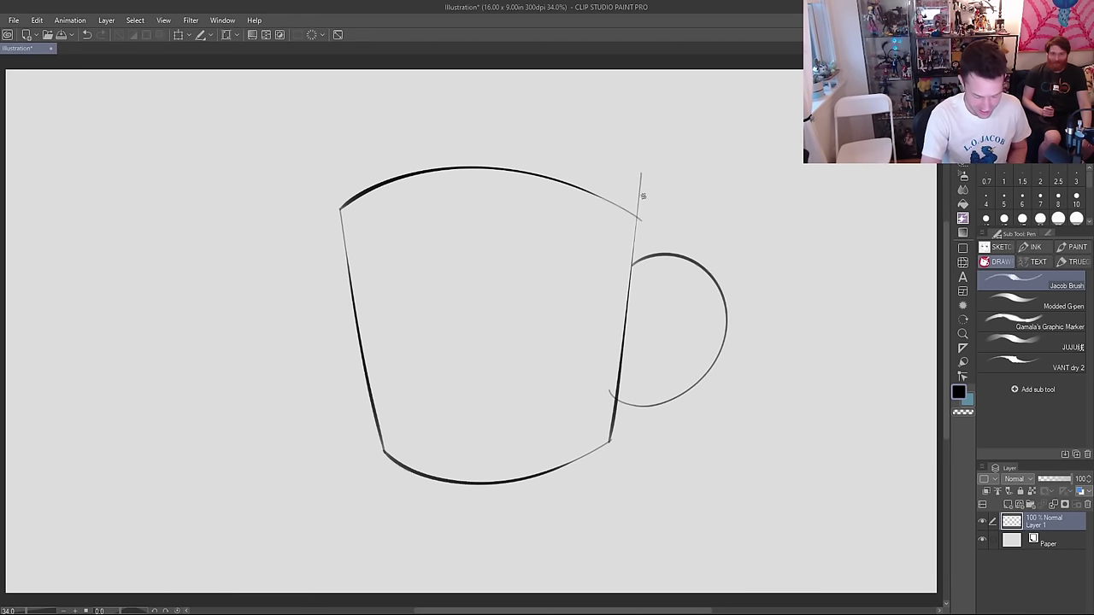
pyautogui.press('e')
pyautogui.moveTo(650, 223)
pyautogui.mouseDown()
pyautogui.moveTo(635, 208)
pyautogui.moveTo(643, 187)
pyautogui.mouseUp()
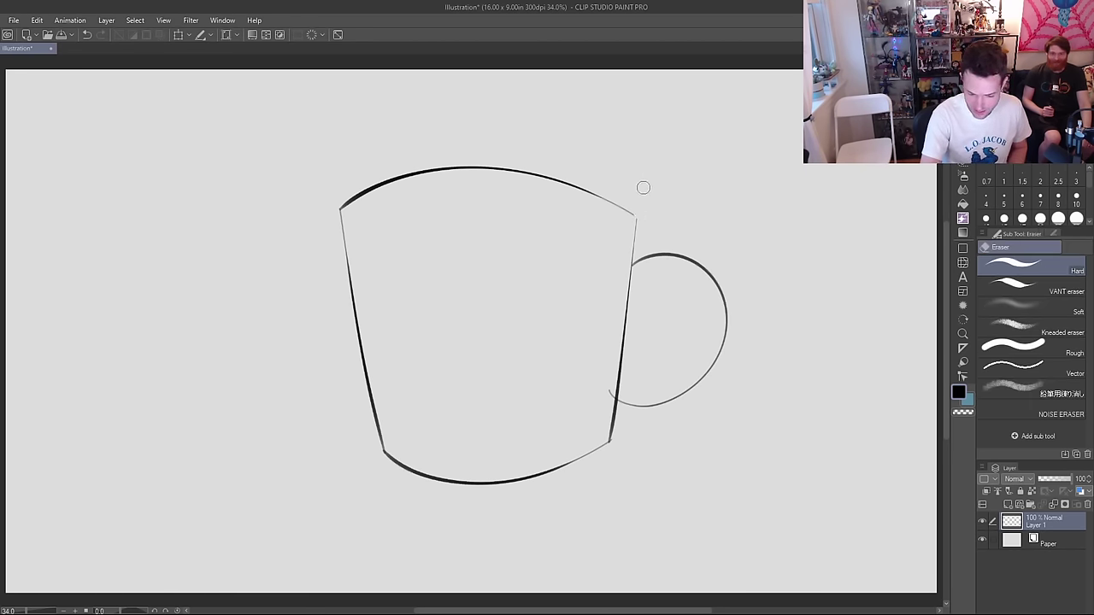
# Step: Draw the inner curve of the mug's handle with the Jacob Brush, replacing the first attempt with a smaller loop
pyautogui.press('b')
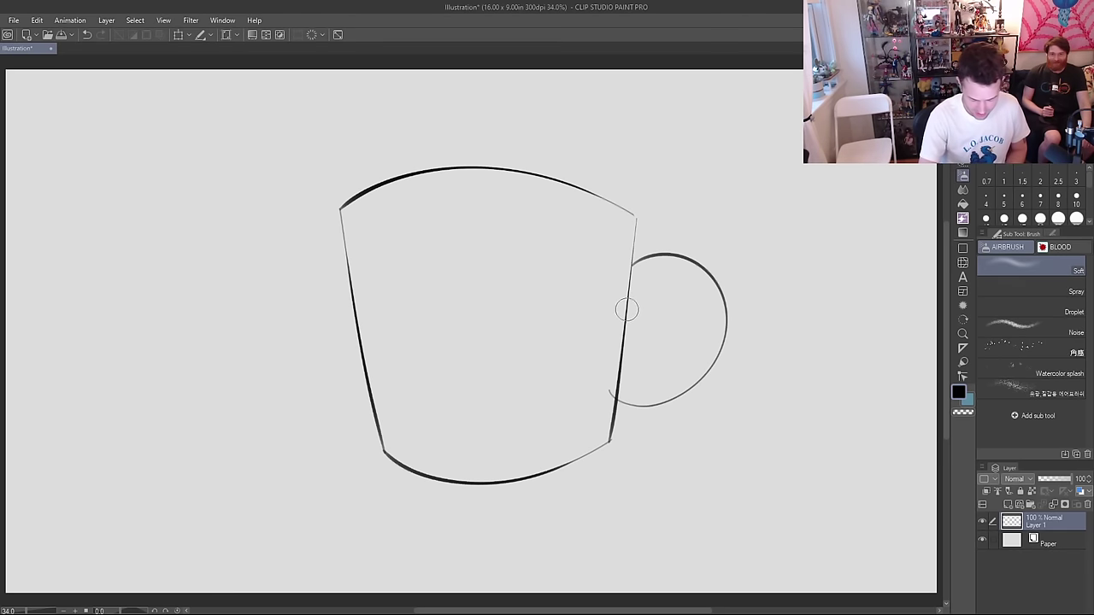
pyautogui.press('p')
pyautogui.moveTo(627, 311)
pyautogui.mouseDown()
pyautogui.moveTo(672, 281)
pyautogui.moveTo(615, 366)
pyautogui.mouseUp()
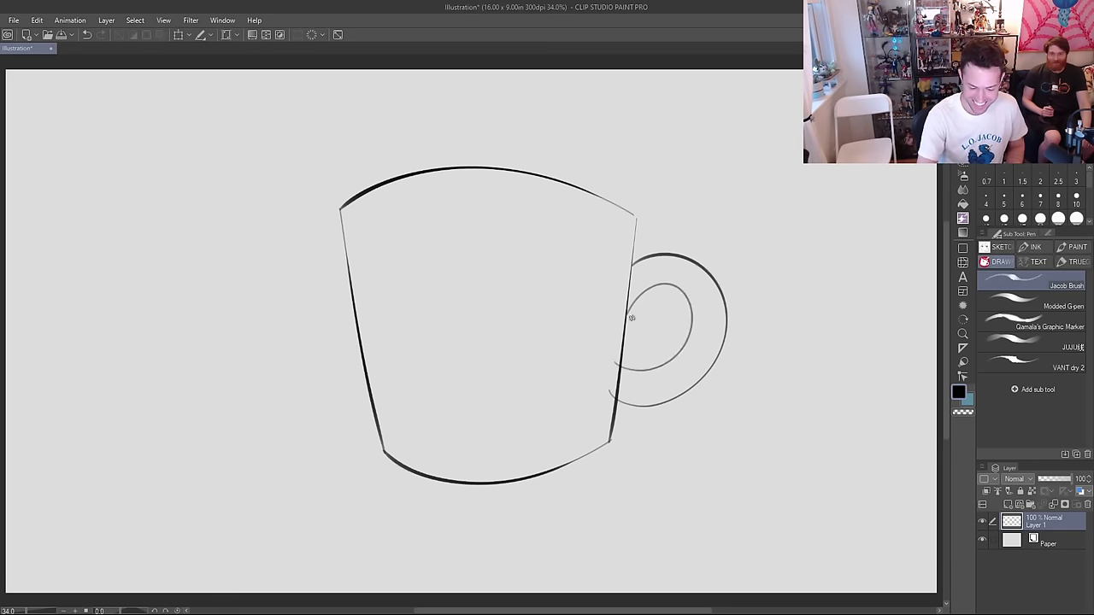
pyautogui.hotkey('ctrl', 'z')
pyautogui.moveTo(624, 323)
pyautogui.mouseDown()
pyautogui.moveTo(669, 294)
pyautogui.moveTo(627, 364)
pyautogui.mouseUp()
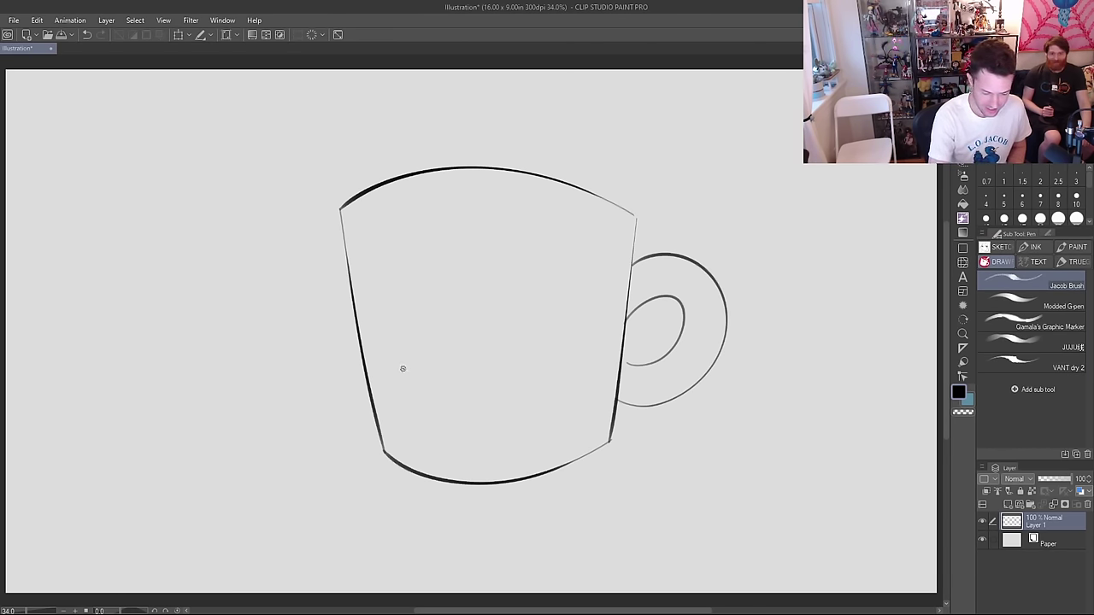
# Step: Draw a wide mouth outline with rounded ends across the lower half of the mug, extending slightly past both sides
pyautogui.moveTo(393, 368)
pyautogui.mouseDown()
pyautogui.moveTo(349, 347)
pyautogui.moveTo(391, 411)
pyautogui.mouseUp()
pyautogui.hotkey('ctrl', 'z')
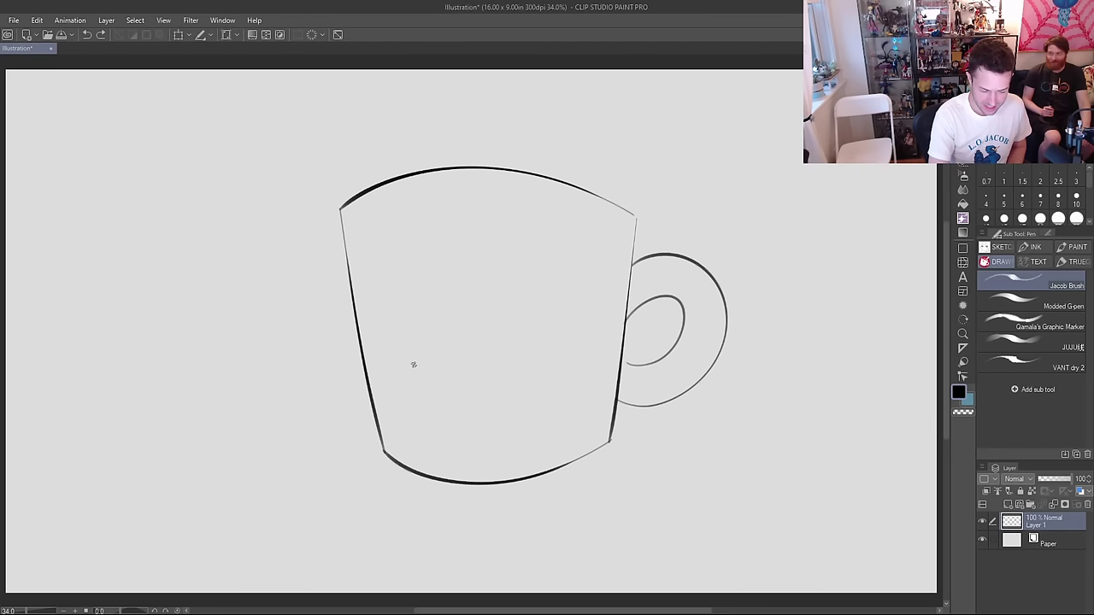
pyautogui.moveTo(413, 365)
pyautogui.mouseDown()
pyautogui.moveTo(332, 373)
pyautogui.moveTo(357, 391)
pyautogui.mouseUp()
pyautogui.moveTo(427, 363); pyautogui.dragTo(635, 325)
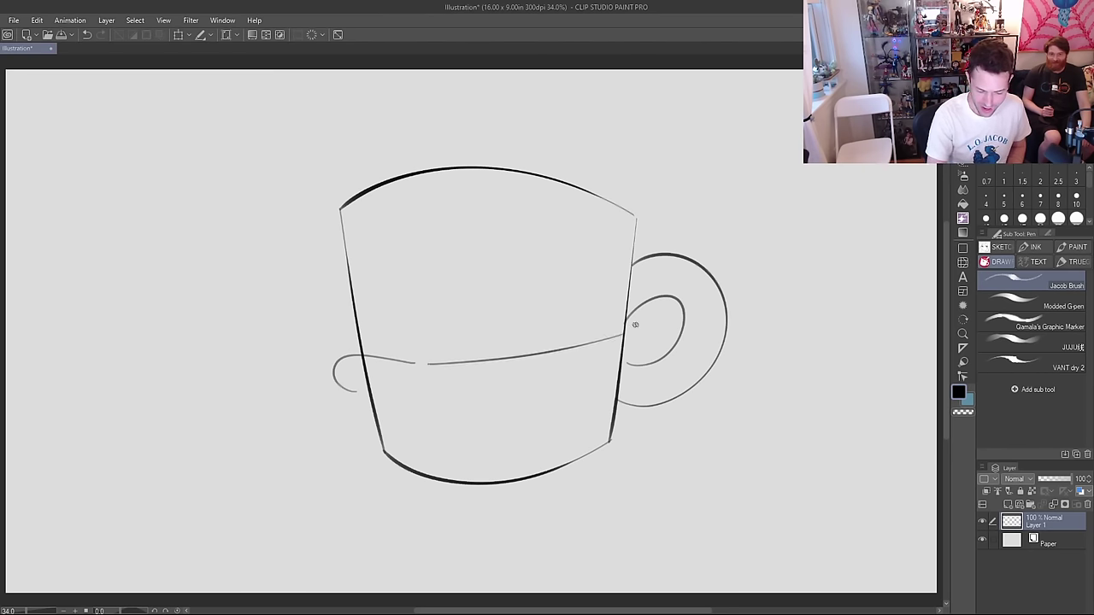
pyautogui.hotkey('ctrl', 'z')
pyautogui.moveTo(429, 363)
pyautogui.mouseDown()
pyautogui.moveTo(646, 340)
pyautogui.moveTo(656, 366)
pyautogui.mouseUp()
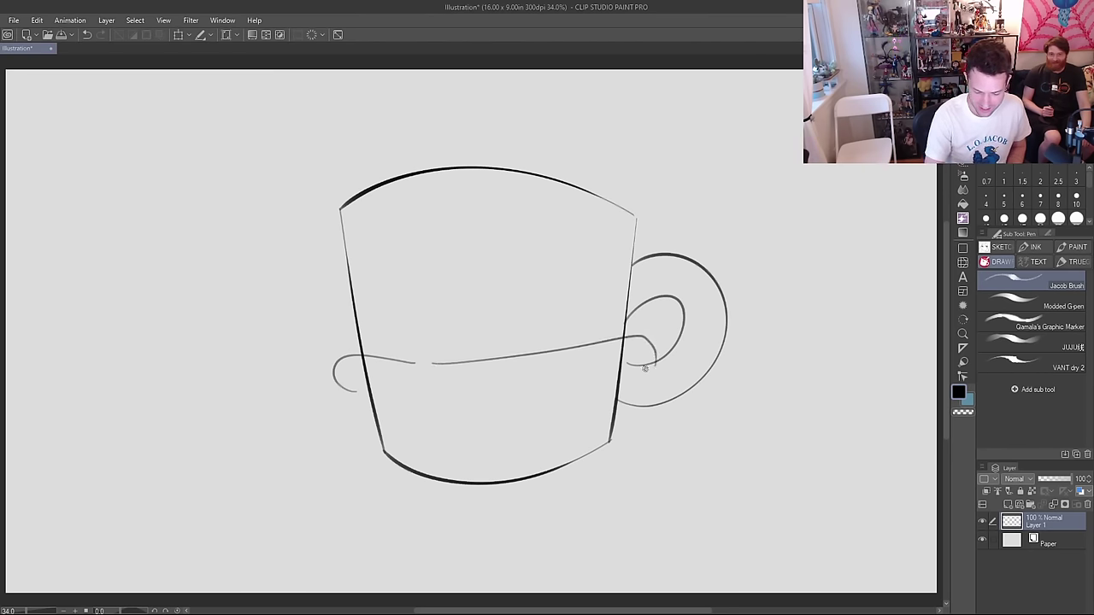
pyautogui.hotkey('ctrl', 'z')
pyautogui.moveTo(427, 362); pyautogui.dragTo(644, 341)
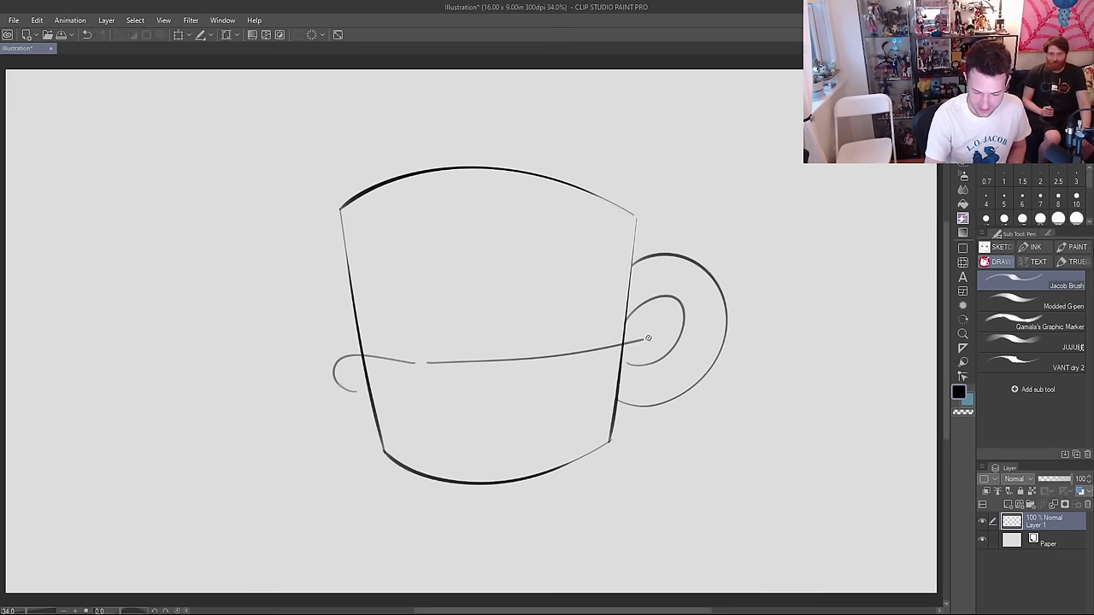
pyautogui.hotkey('ctrl', 'z')
pyautogui.moveTo(425, 364)
pyautogui.mouseDown()
pyautogui.moveTo(646, 371)
pyautogui.moveTo(600, 389)
pyautogui.moveTo(426, 402)
pyautogui.moveTo(345, 375)
pyautogui.mouseUp()
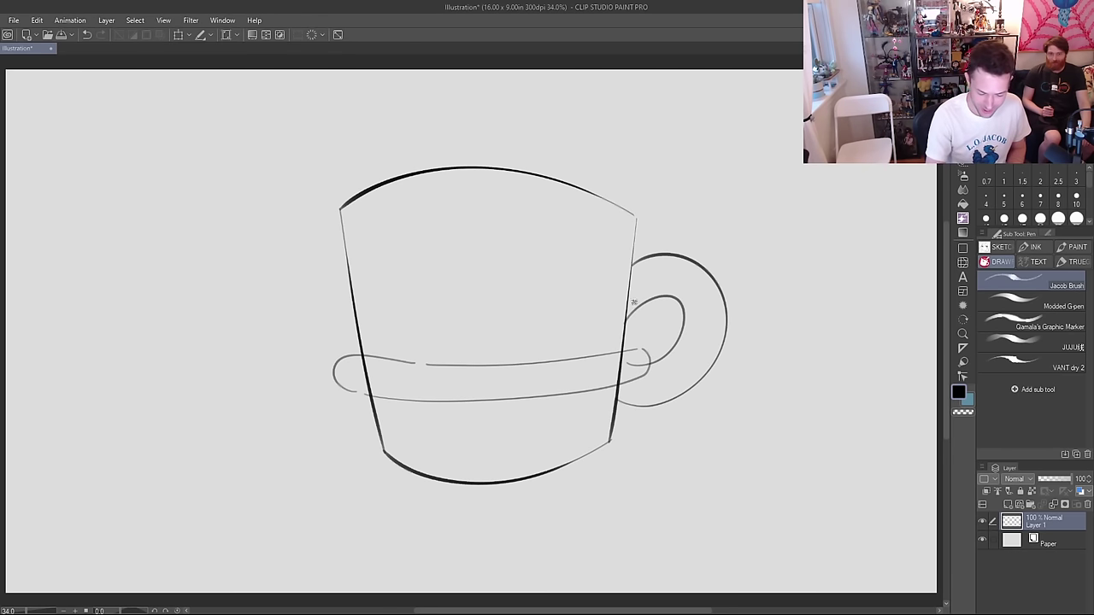
# Step: Erase the mug's side lines and the handle line where they cross or touch the mouth, using the Hard eraser
pyautogui.press('e')
pyautogui.moveTo(602, 363)
pyautogui.mouseDown()
pyautogui.moveTo(617, 378)
pyautogui.moveTo(640, 362)
pyautogui.moveTo(612, 342)
pyautogui.mouseUp()
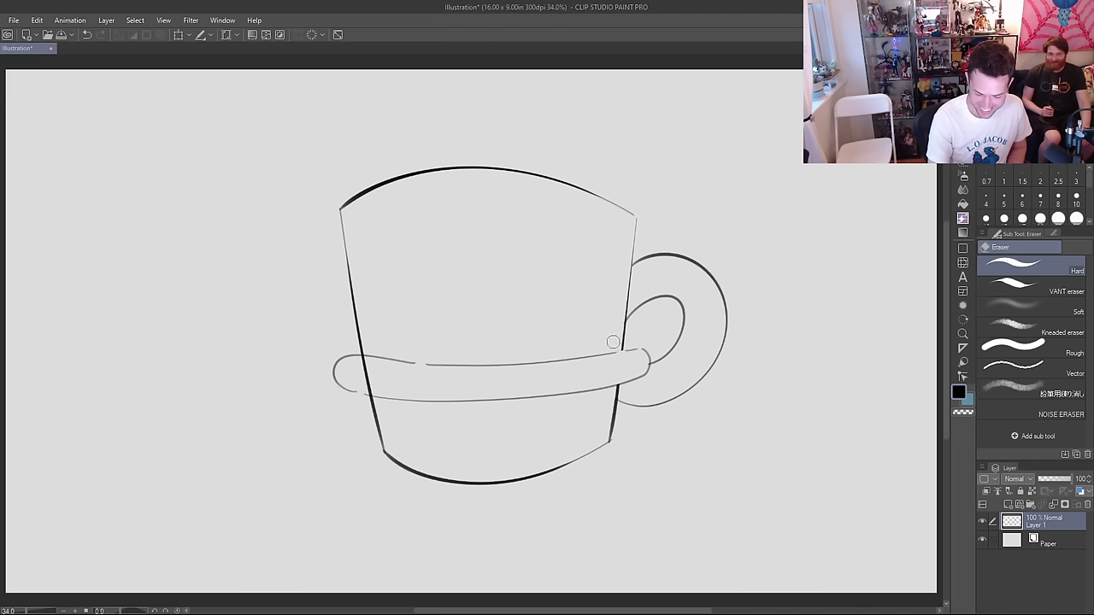
pyautogui.moveTo(367, 387); pyautogui.dragTo(363, 349)
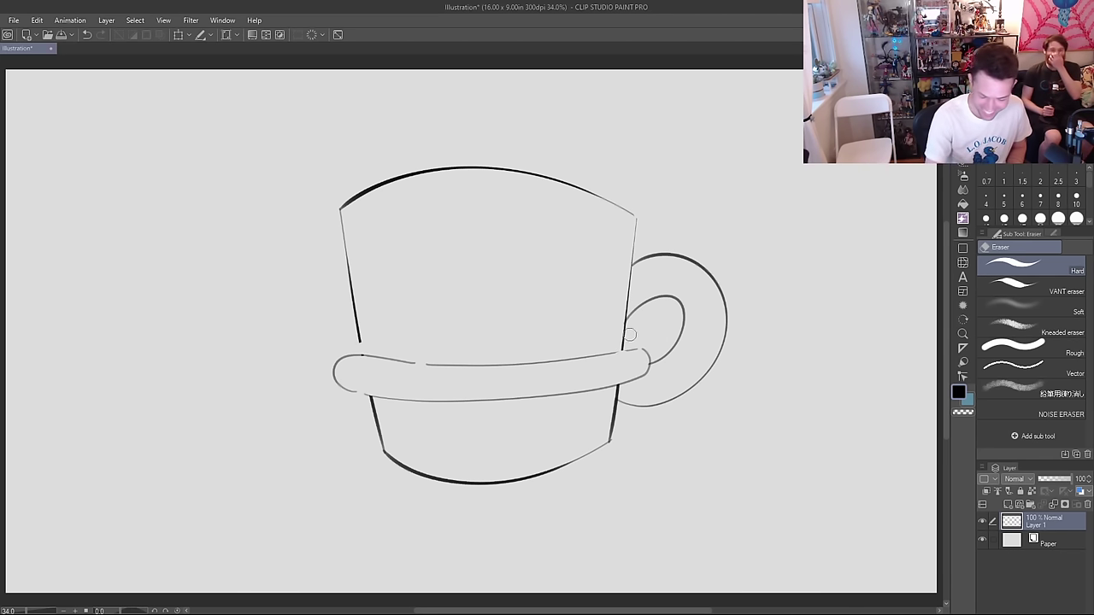
pyautogui.moveTo(618, 344)
pyautogui.mouseDown()
pyautogui.moveTo(660, 361)
pyautogui.moveTo(621, 391)
pyautogui.mouseUp()
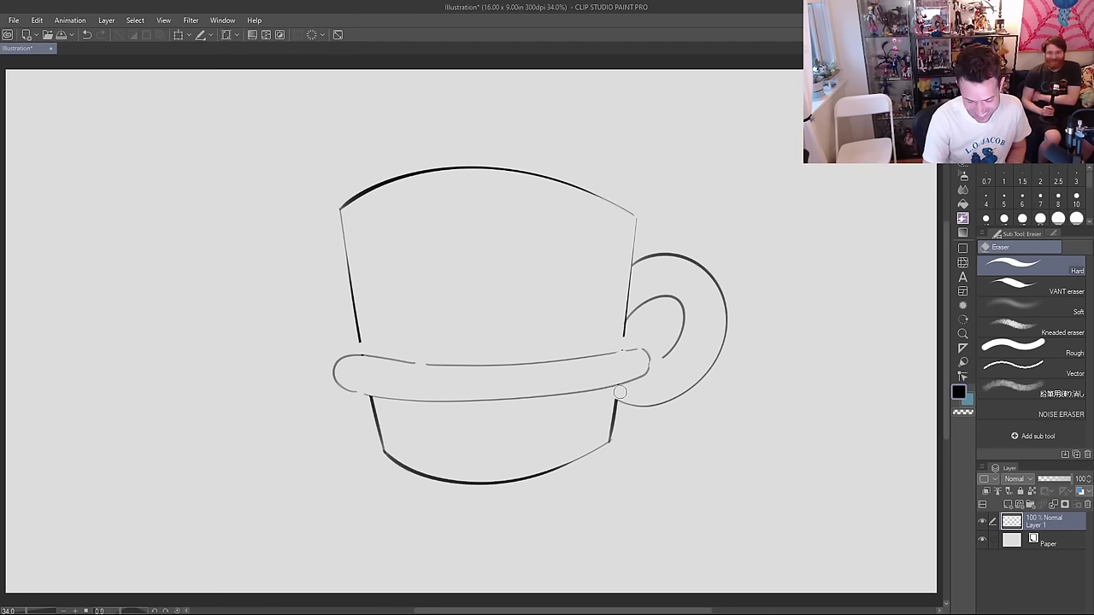
pyautogui.moveTo(365, 404); pyautogui.dragTo(368, 399)
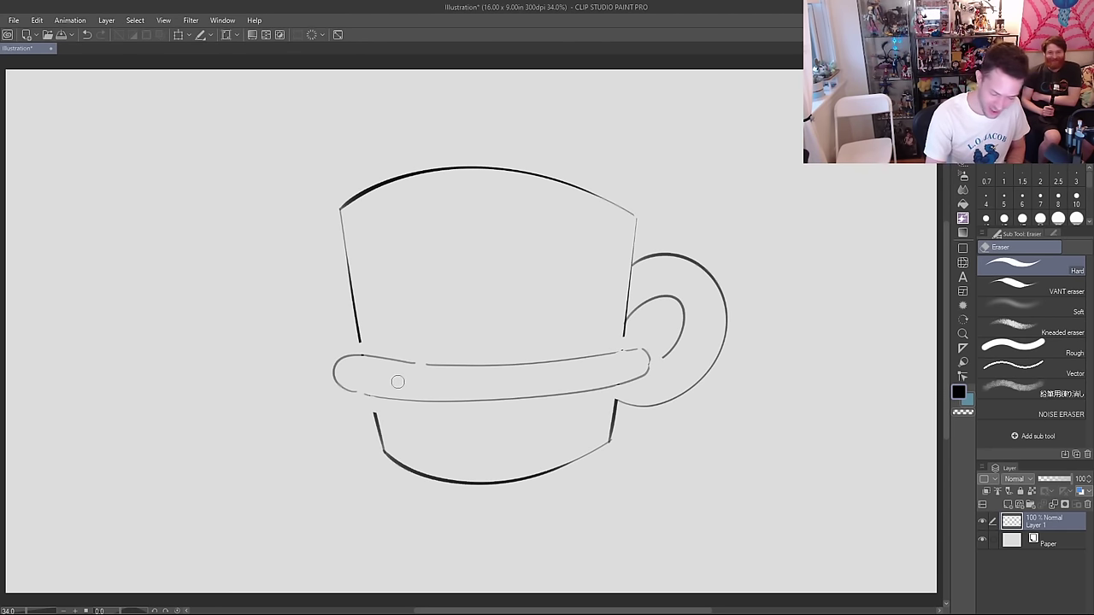
# Step: Draw curved lip lines with the Jacob Brush around both rounded ends of the mouth
pyautogui.press('p')
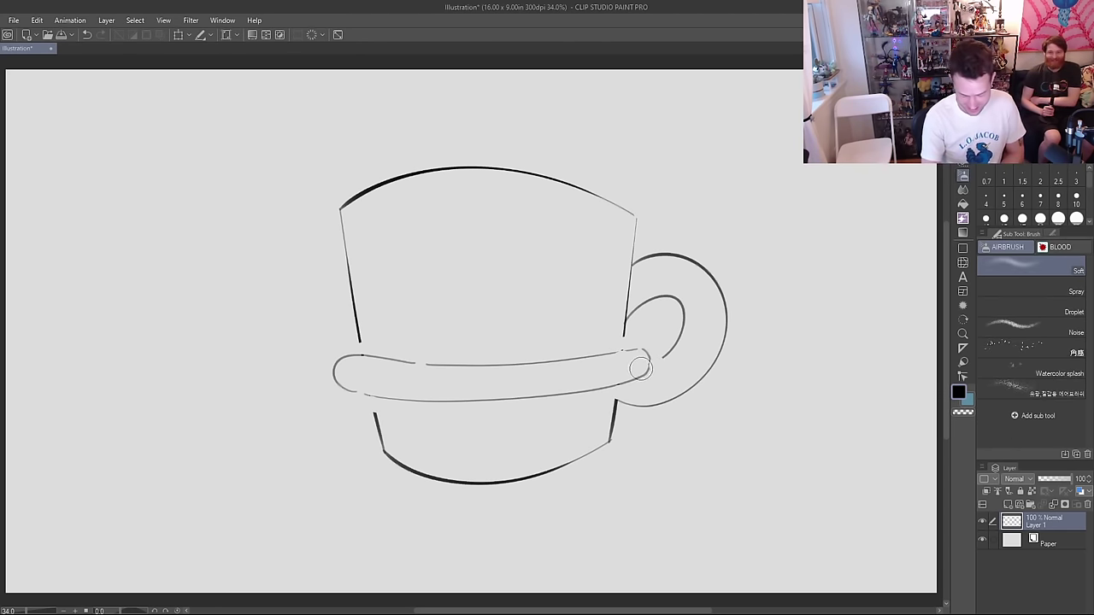
pyautogui.press('p')
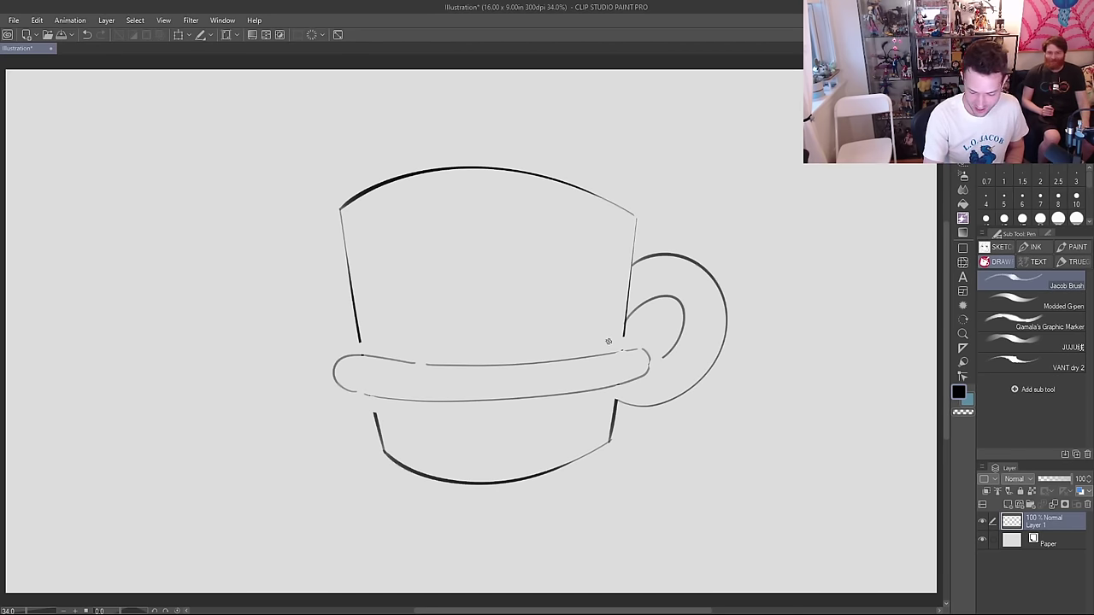
pyautogui.moveTo(609, 342)
pyautogui.mouseDown()
pyautogui.moveTo(664, 373)
pyautogui.moveTo(602, 399)
pyautogui.mouseUp()
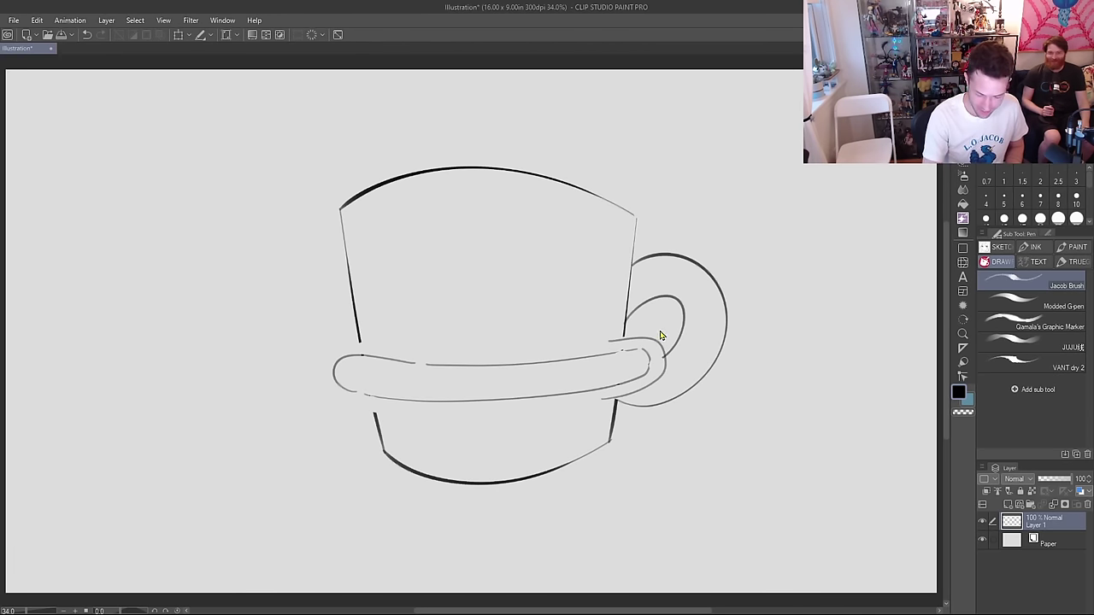
pyautogui.hotkey('ctrl', 'z')
pyautogui.moveTo(617, 336)
pyautogui.mouseDown()
pyautogui.moveTo(660, 346)
pyautogui.moveTo(605, 397)
pyautogui.mouseUp()
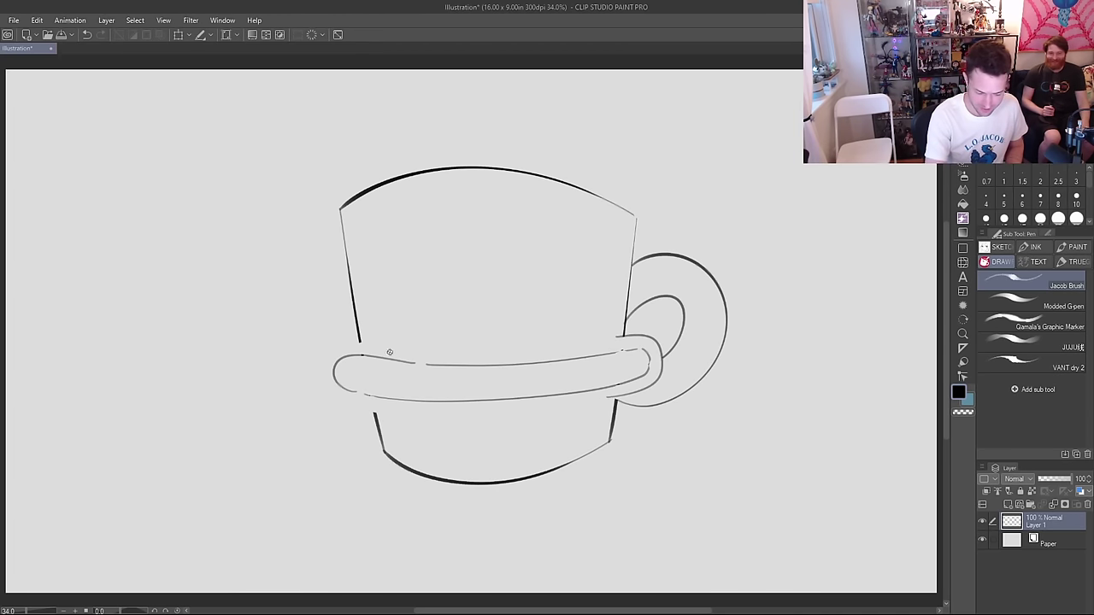
pyautogui.moveTo(362, 343)
pyautogui.mouseDown()
pyautogui.moveTo(362, 397)
pyautogui.moveTo(382, 392)
pyautogui.moveTo(333, 397)
pyautogui.moveTo(366, 409)
pyautogui.moveTo(397, 411)
pyautogui.mouseUp()
# Step: Divide the mouth into teeth with six short vertical lines spaced along its width
pyautogui.moveTo(365, 358); pyautogui.dragTo(366, 391)
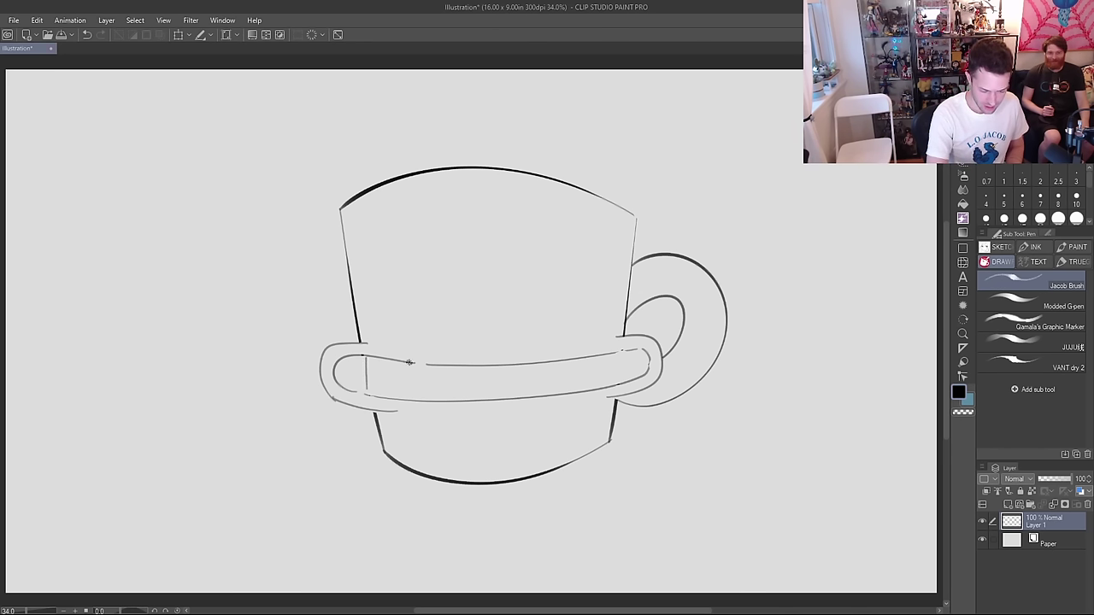
pyautogui.moveTo(414, 364); pyautogui.dragTo(417, 400)
pyautogui.moveTo(477, 365); pyautogui.dragTo(479, 396)
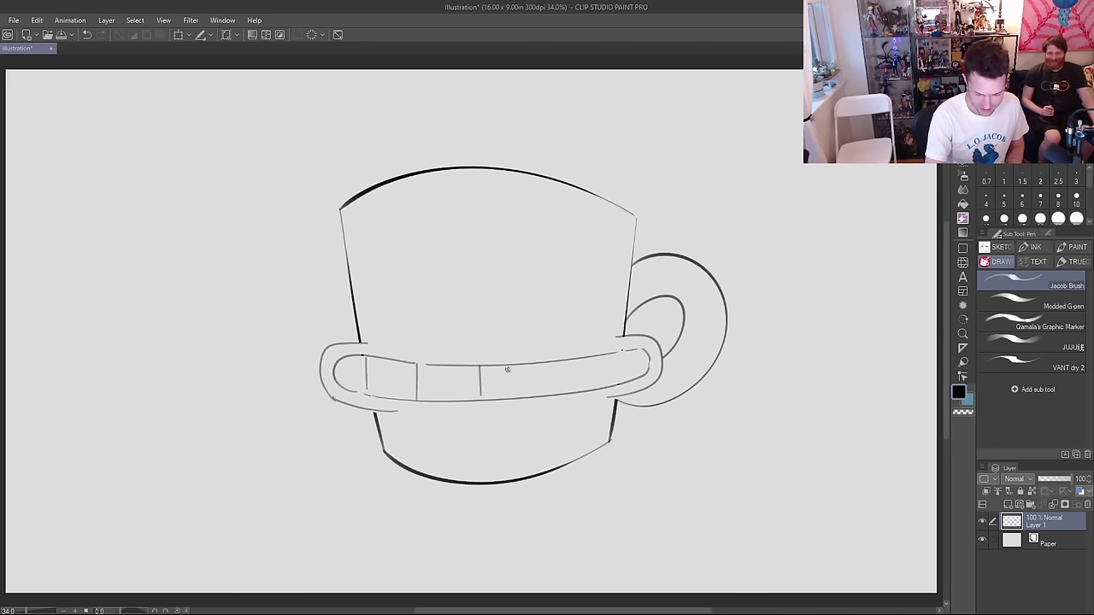
pyautogui.moveTo(541, 364); pyautogui.dragTo(541, 394)
pyautogui.moveTo(588, 359); pyautogui.dragTo(589, 392)
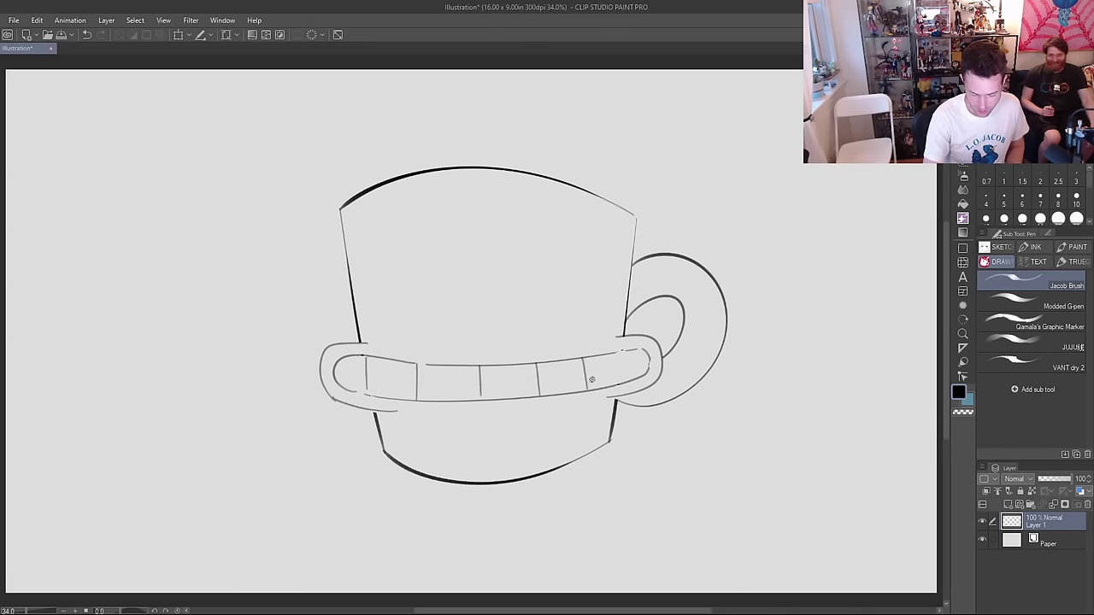
pyautogui.moveTo(630, 353); pyautogui.dragTo(629, 380)
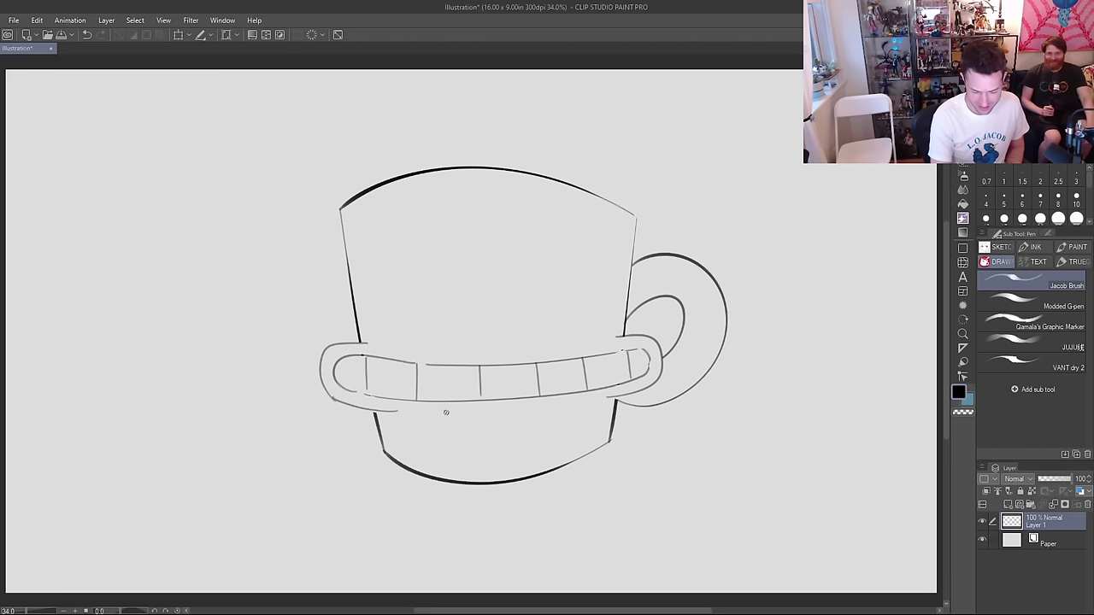
# Step: Draw a slightly curved lower lip line beneath the middle of the mouth, redoing the stroke until it fits
pyautogui.moveTo(443, 412); pyautogui.dragTo(565, 412)
pyautogui.hotkey('ctrl', 'z')
pyautogui.moveTo(442, 412); pyautogui.dragTo(564, 409)
pyautogui.hotkey('ctrl', 'z')
pyautogui.moveTo(446, 413); pyautogui.dragTo(571, 411)
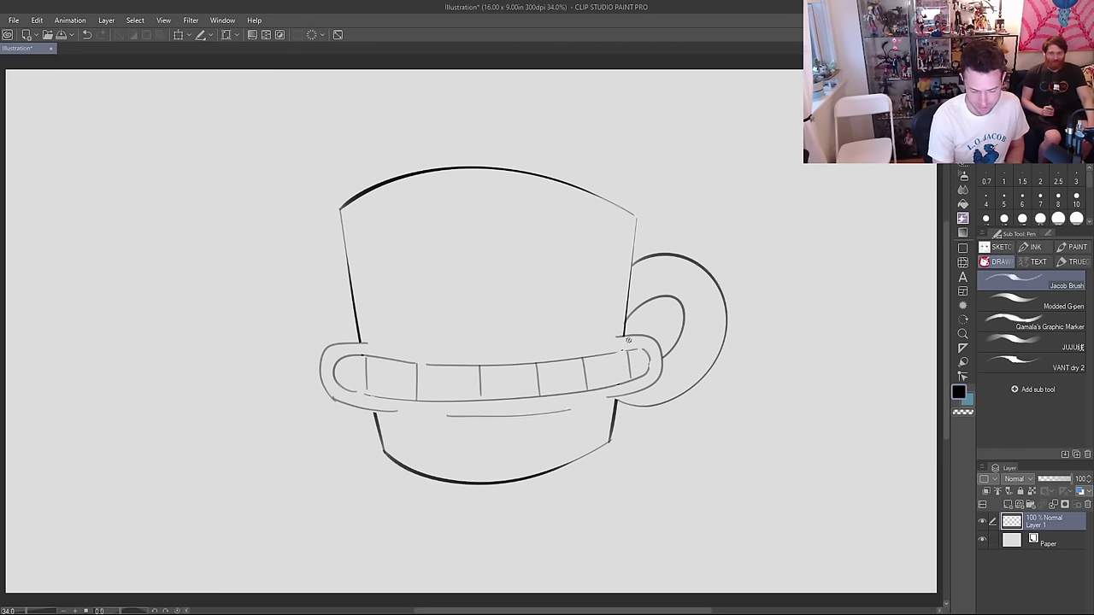
pyautogui.hotkey('ctrl', 'z')
pyautogui.moveTo(440, 417); pyautogui.dragTo(551, 408)
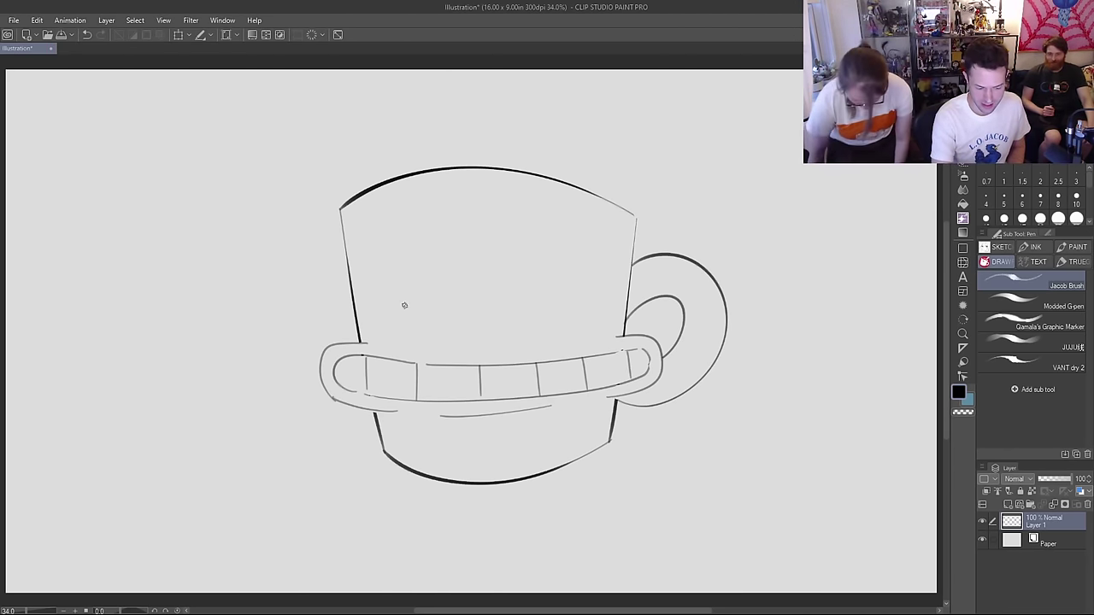
# Step: Draw a small nose with two nostrils above the mouth and a pair of narrow eyes with dark pupils on either side
pyautogui.moveTo(462, 335)
pyautogui.mouseDown()
pyautogui.moveTo(522, 336)
pyautogui.moveTo(457, 332)
pyautogui.moveTo(532, 325)
pyautogui.moveTo(533, 336)
pyautogui.moveTo(482, 321)
pyautogui.moveTo(478, 329)
pyautogui.moveTo(513, 324)
pyautogui.moveTo(518, 316)
pyautogui.moveTo(481, 329)
pyautogui.moveTo(517, 316)
pyautogui.mouseUp()
pyautogui.hotkey('ctrl', 'z')
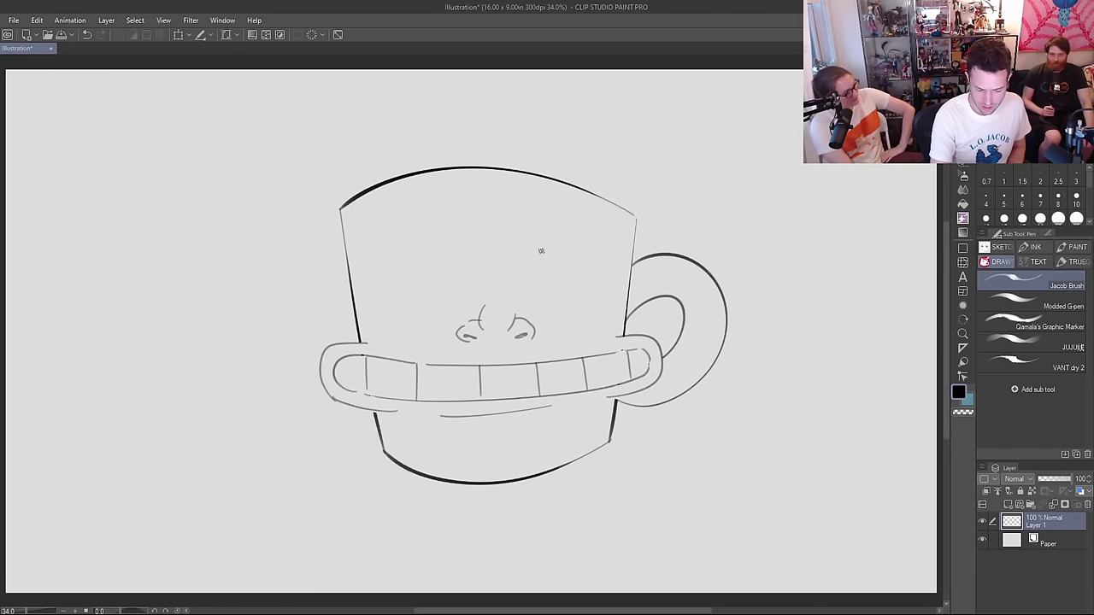
pyautogui.moveTo(356, 305)
pyautogui.mouseDown()
pyautogui.moveTo(428, 284)
pyautogui.moveTo(454, 295)
pyautogui.moveTo(359, 305)
pyautogui.mouseUp()
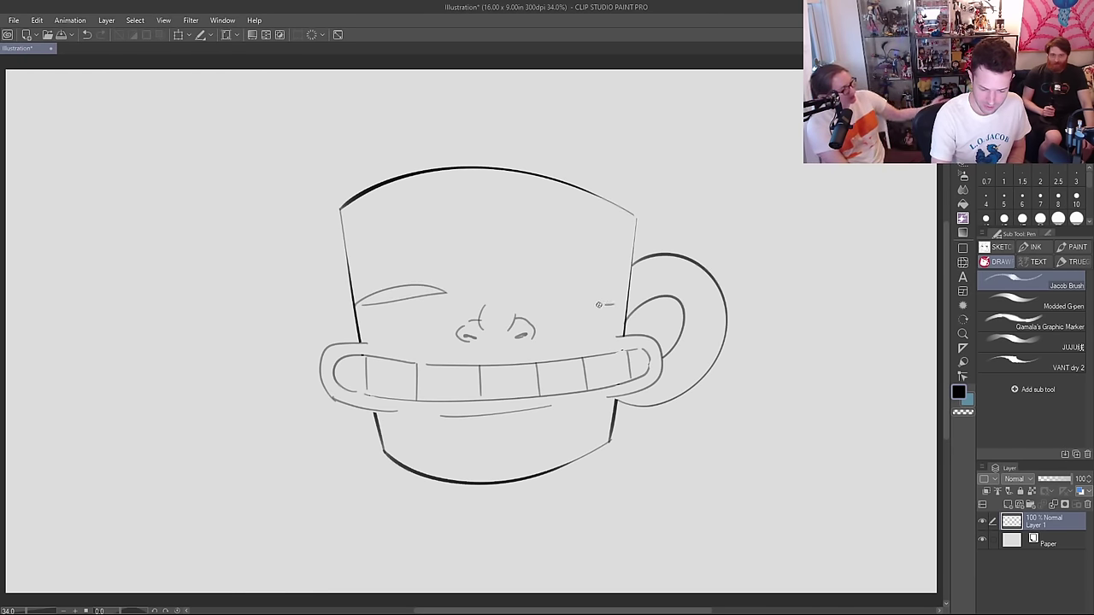
pyautogui.moveTo(599, 304)
pyautogui.mouseDown()
pyautogui.moveTo(555, 294)
pyautogui.moveTo(617, 301)
pyautogui.mouseUp()
pyautogui.moveTo(373, 301); pyautogui.dragTo(384, 297)
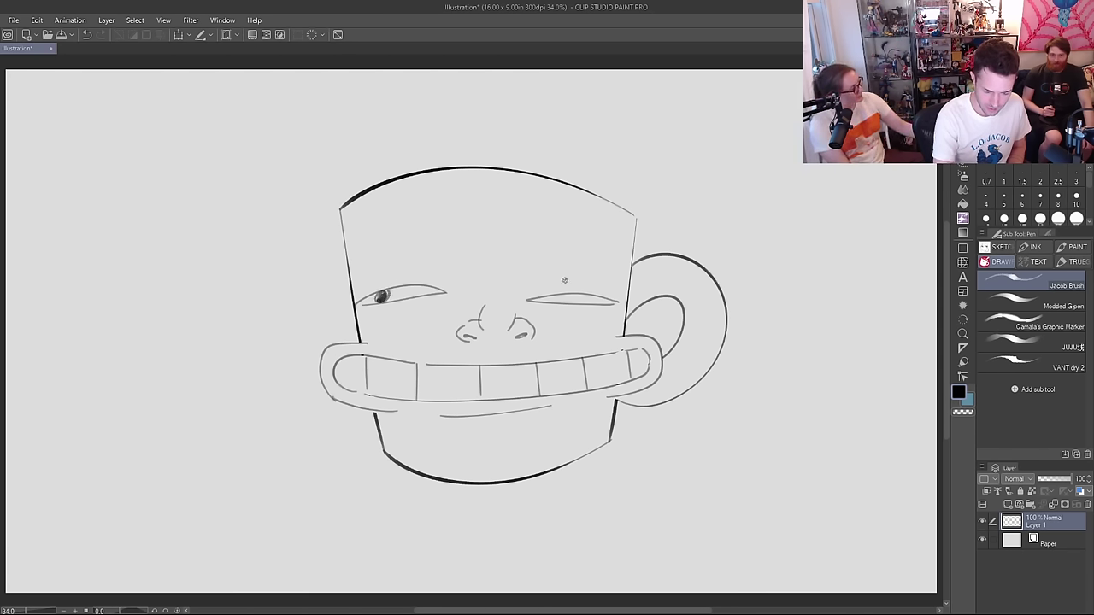
pyautogui.moveTo(581, 299); pyautogui.dragTo(584, 299)
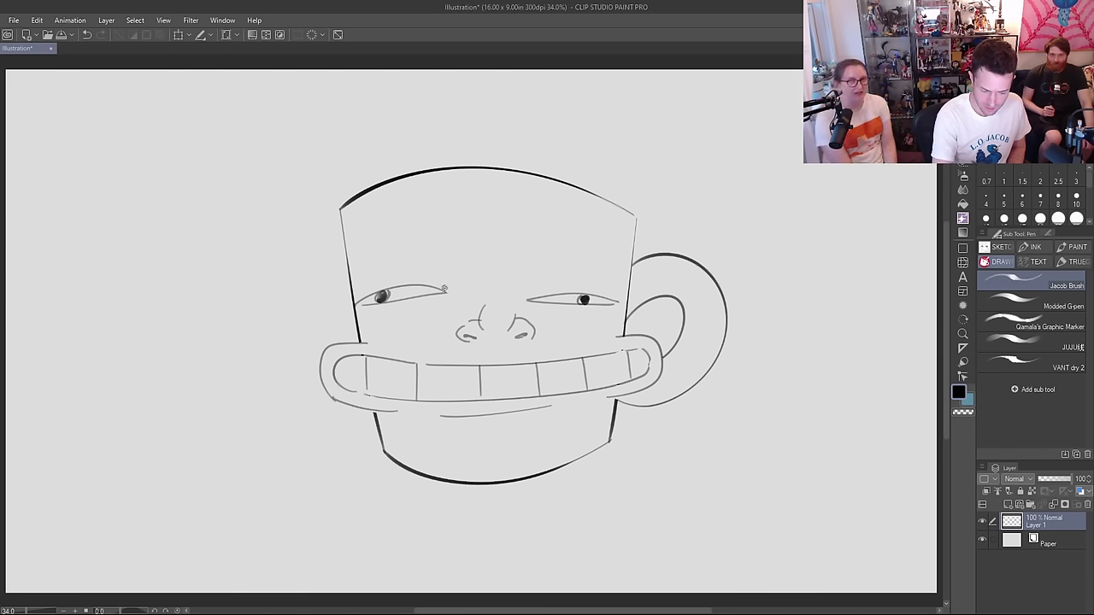
# Step: Draw curved eyelid creases and under-eye bag lines around both of the mug character's eyes
pyautogui.moveTo(354, 306)
pyautogui.mouseDown()
pyautogui.moveTo(387, 255)
pyautogui.moveTo(373, 334)
pyautogui.moveTo(407, 337)
pyautogui.mouseUp()
pyautogui.moveTo(360, 282); pyautogui.dragTo(431, 266)
pyautogui.moveTo(372, 318); pyautogui.dragTo(433, 316)
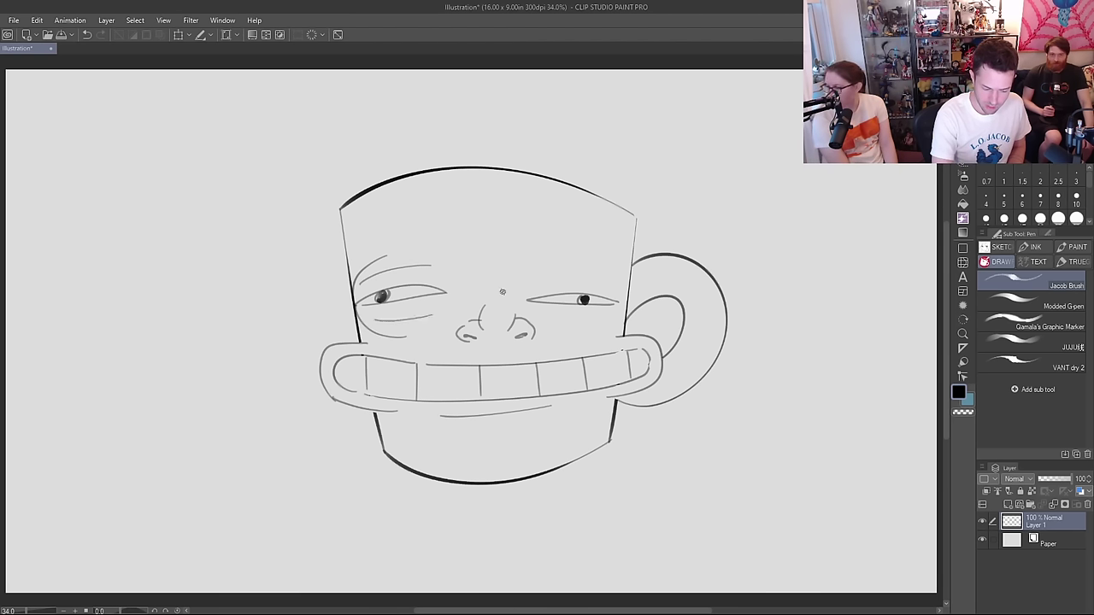
pyautogui.moveTo(618, 303); pyautogui.dragTo(593, 244)
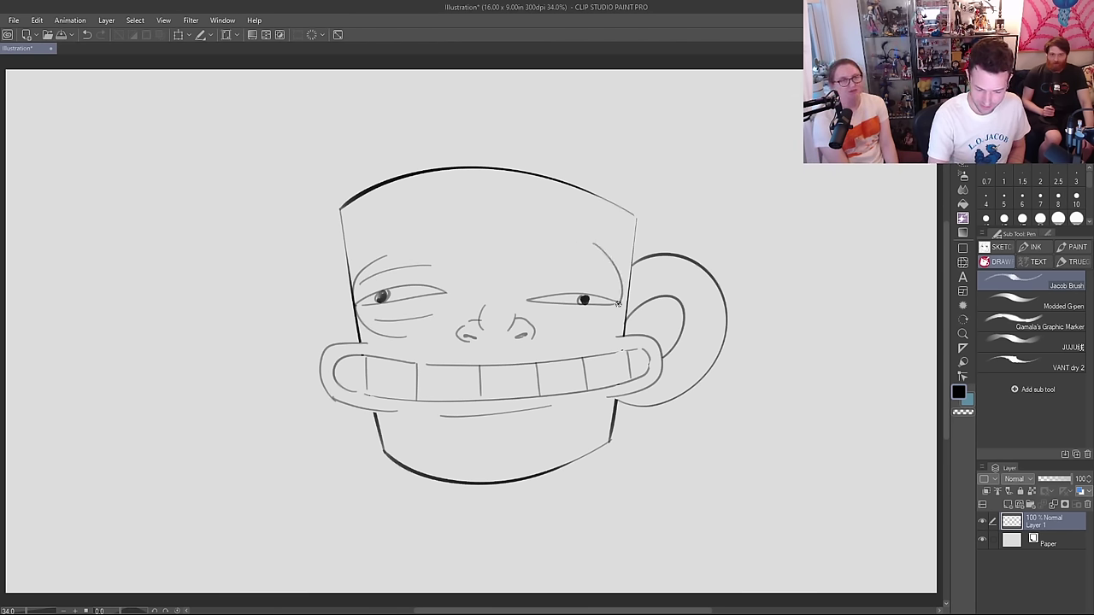
pyautogui.moveTo(620, 305); pyautogui.dragTo(569, 333)
pyautogui.moveTo(610, 282); pyautogui.dragTo(533, 277)
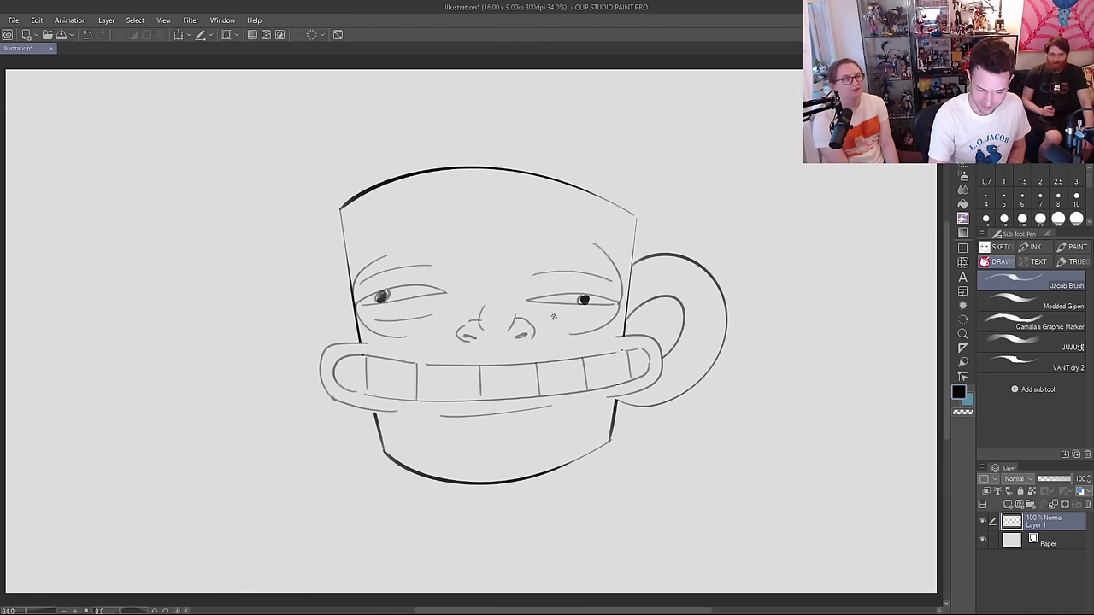
pyautogui.moveTo(552, 316); pyautogui.dragTo(590, 312)
pyautogui.moveTo(449, 294); pyautogui.dragTo(439, 260)
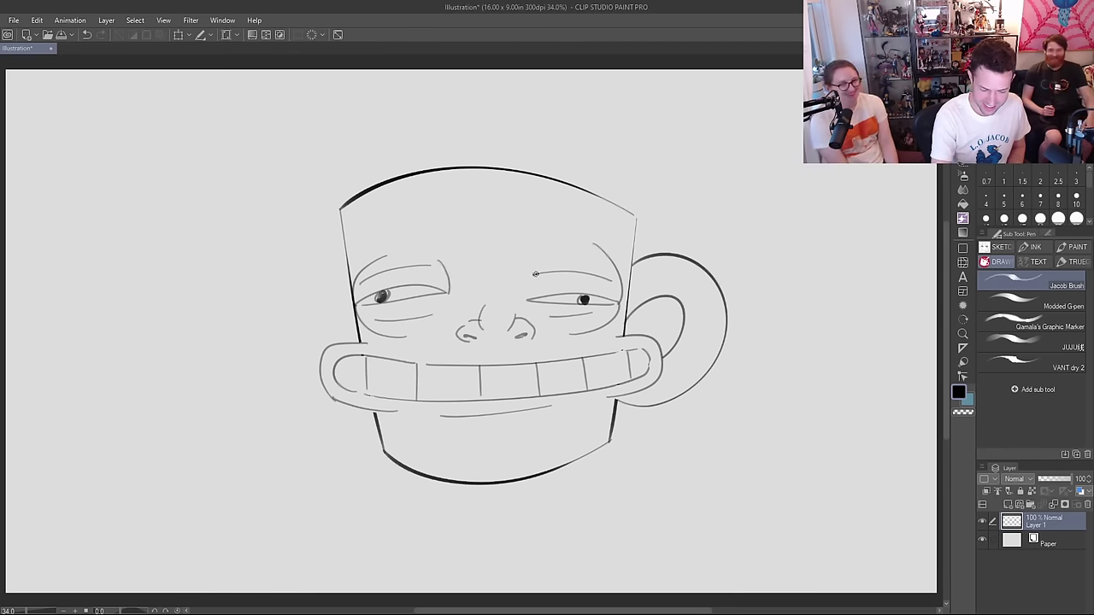
pyautogui.moveTo(525, 296); pyautogui.dragTo(523, 270)
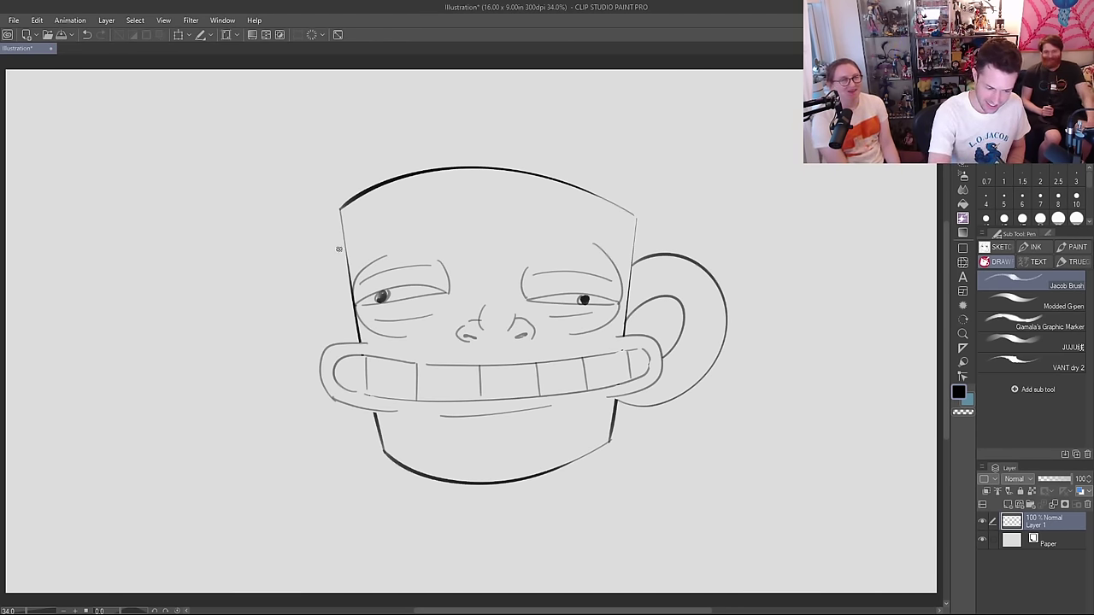
# Step: Draw thick, worried eyebrows above both eyes and add short furrow lines between them
pyautogui.moveTo(338, 248)
pyautogui.mouseDown()
pyautogui.moveTo(458, 231)
pyautogui.moveTo(338, 249)
pyautogui.mouseUp()
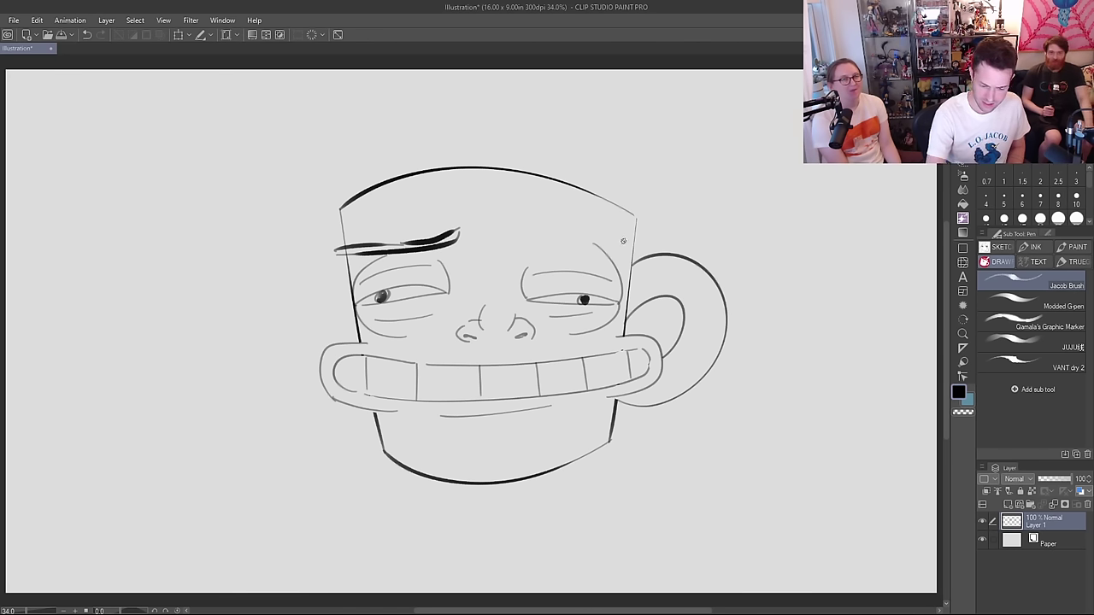
pyautogui.moveTo(624, 238)
pyautogui.mouseDown()
pyautogui.moveTo(511, 219)
pyautogui.moveTo(518, 230)
pyautogui.moveTo(572, 236)
pyautogui.moveTo(532, 235)
pyautogui.moveTo(470, 214)
pyautogui.moveTo(505, 194)
pyautogui.mouseUp()
pyautogui.hotkey('ctrl', 'z')
pyautogui.hotkey('ctrl', 'z')
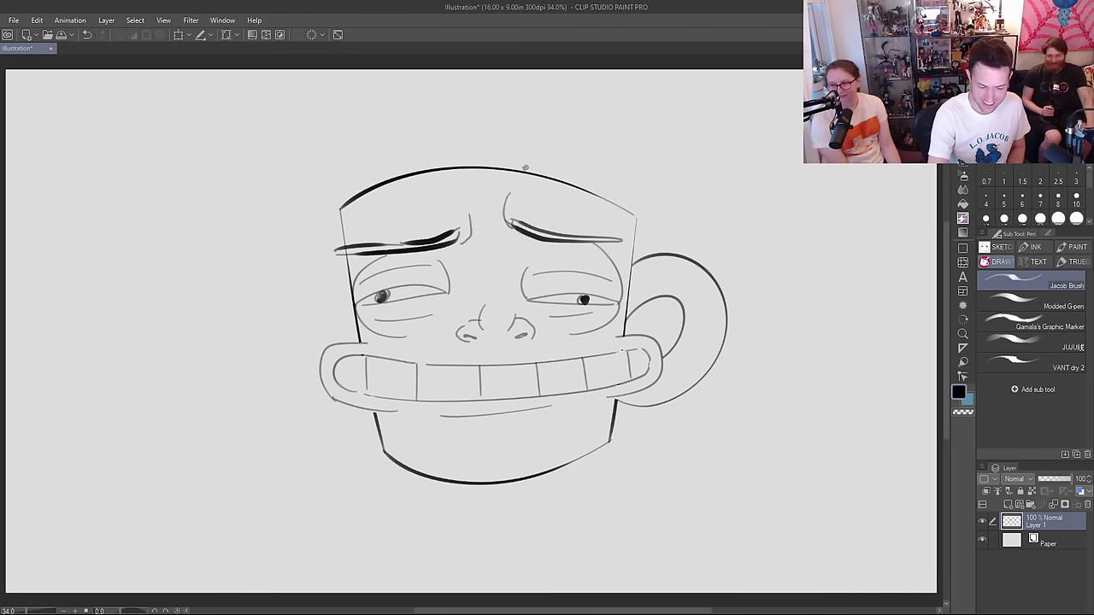
pyautogui.moveTo(484, 237); pyautogui.dragTo(485, 214)
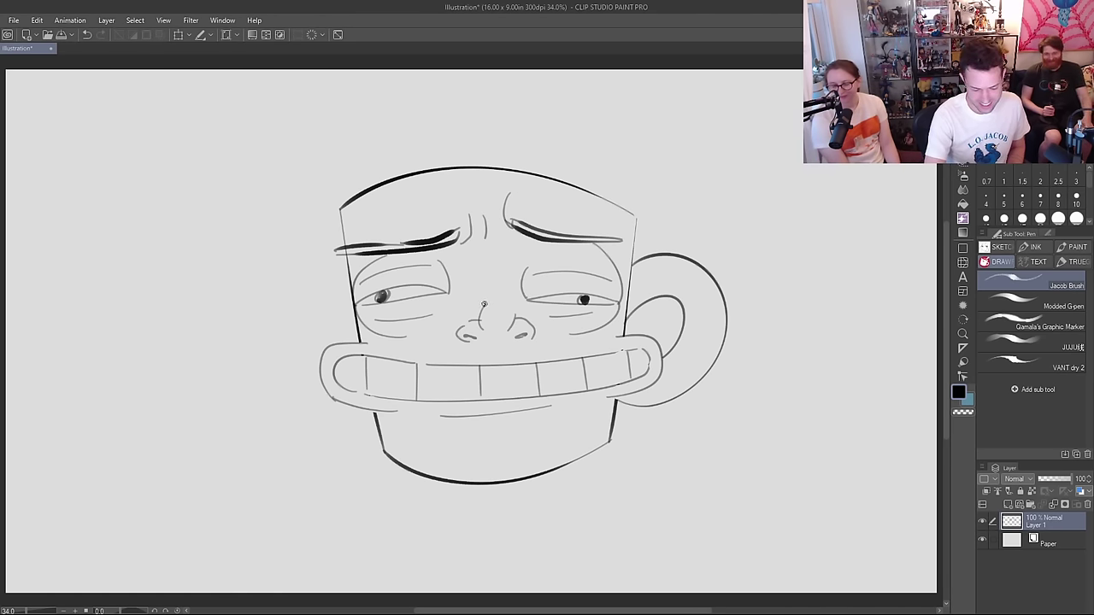
# Step: Extend the nose with curved bridge lines and add small sweat drops to the forehead and chin
pyautogui.moveTo(484, 304)
pyautogui.mouseDown()
pyautogui.moveTo(488, 256)
pyautogui.moveTo(504, 309)
pyautogui.mouseUp()
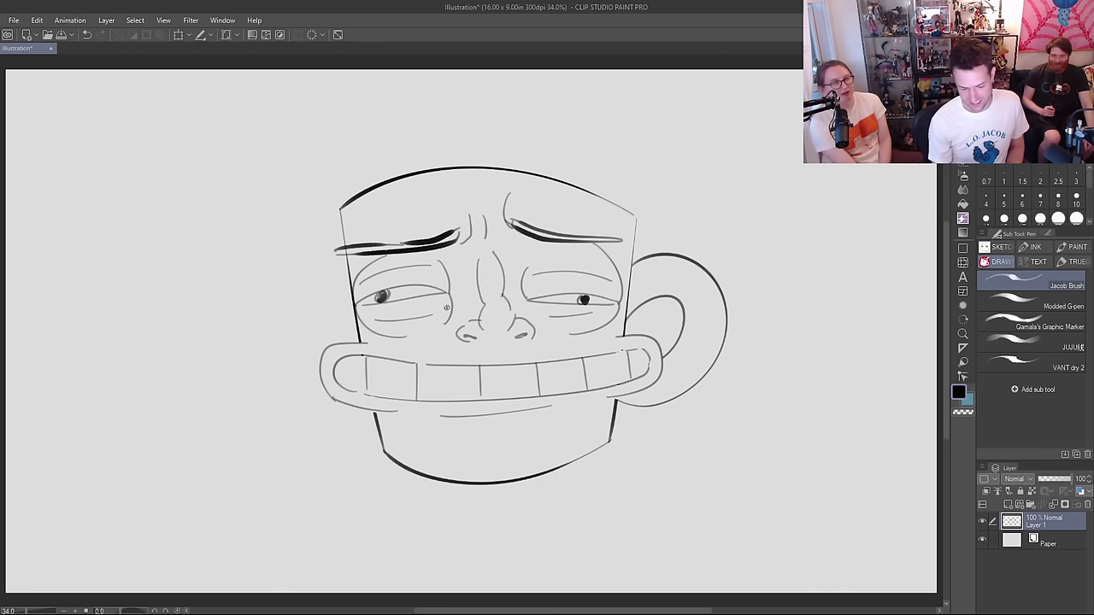
pyautogui.moveTo(360, 209); pyautogui.dragTo(415, 222)
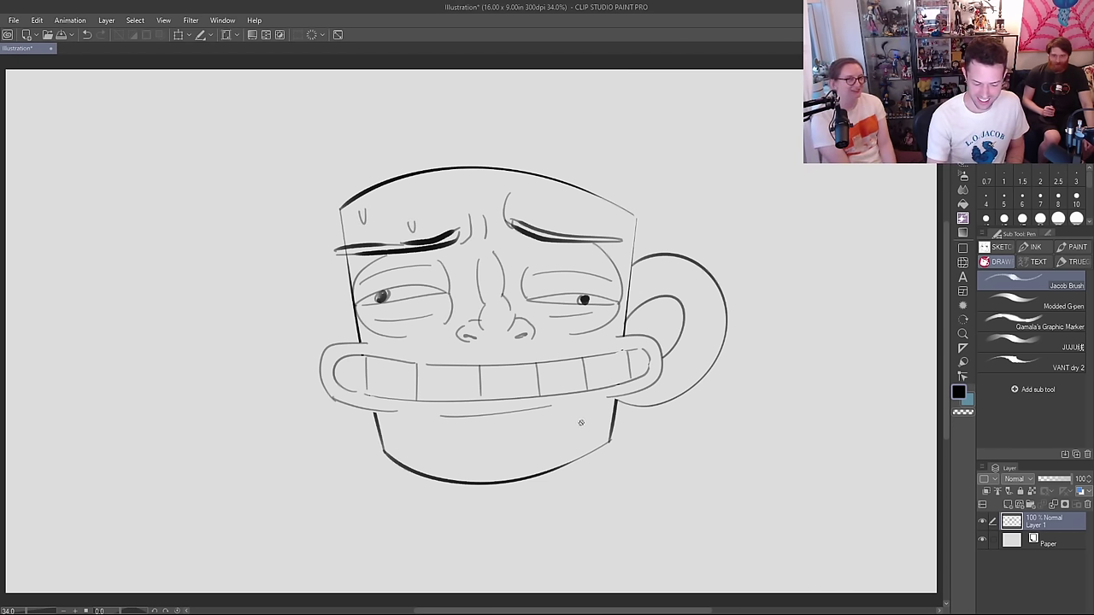
pyautogui.moveTo(587, 411); pyautogui.dragTo(593, 409)
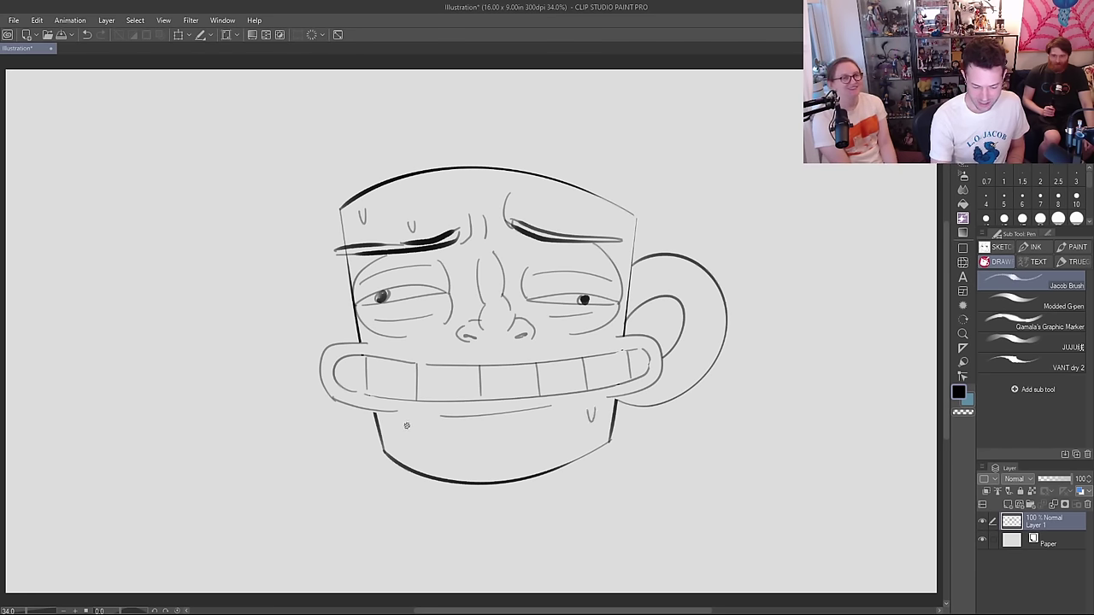
# Step: Draw rounded shoulders on both sides of the head, with a curved neckline under the chin and two side lines for the torso
pyautogui.moveTo(406, 425)
pyautogui.mouseDown()
pyautogui.moveTo(362, 433)
pyautogui.moveTo(254, 556)
pyautogui.mouseUp()
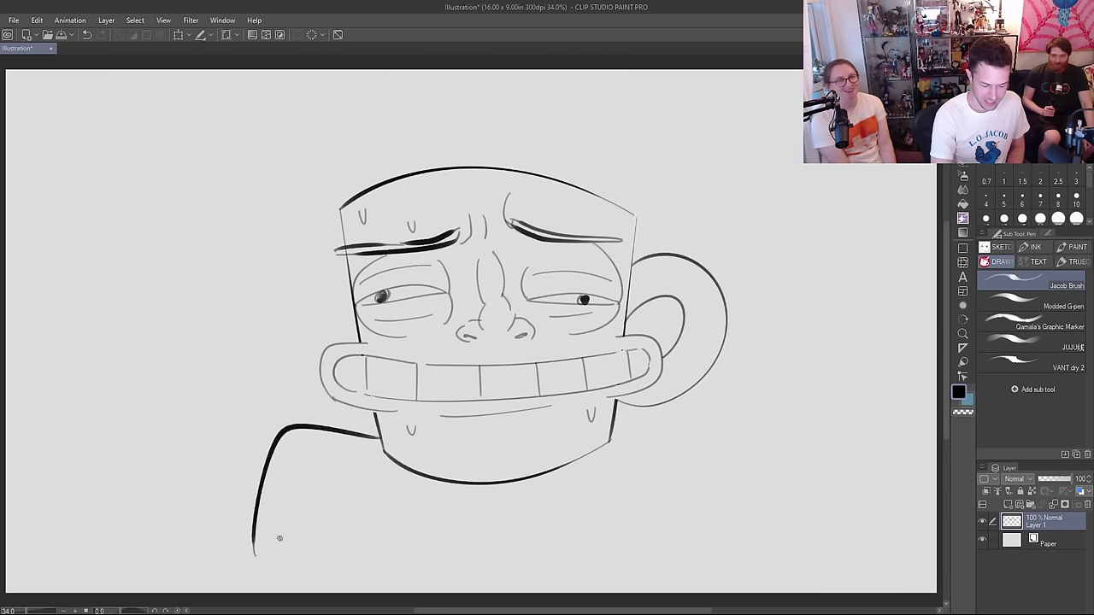
pyautogui.moveTo(615, 427)
pyautogui.mouseDown()
pyautogui.moveTo(639, 421)
pyautogui.moveTo(735, 538)
pyautogui.mouseUp()
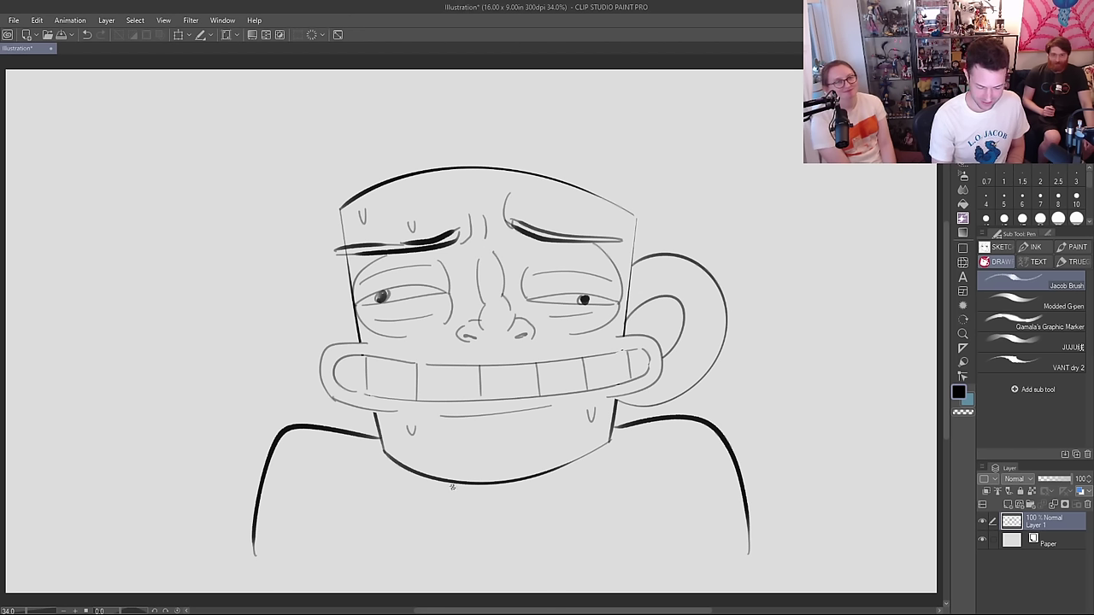
pyautogui.moveTo(452, 486)
pyautogui.mouseDown()
pyautogui.moveTo(466, 497)
pyautogui.moveTo(537, 479)
pyautogui.mouseUp()
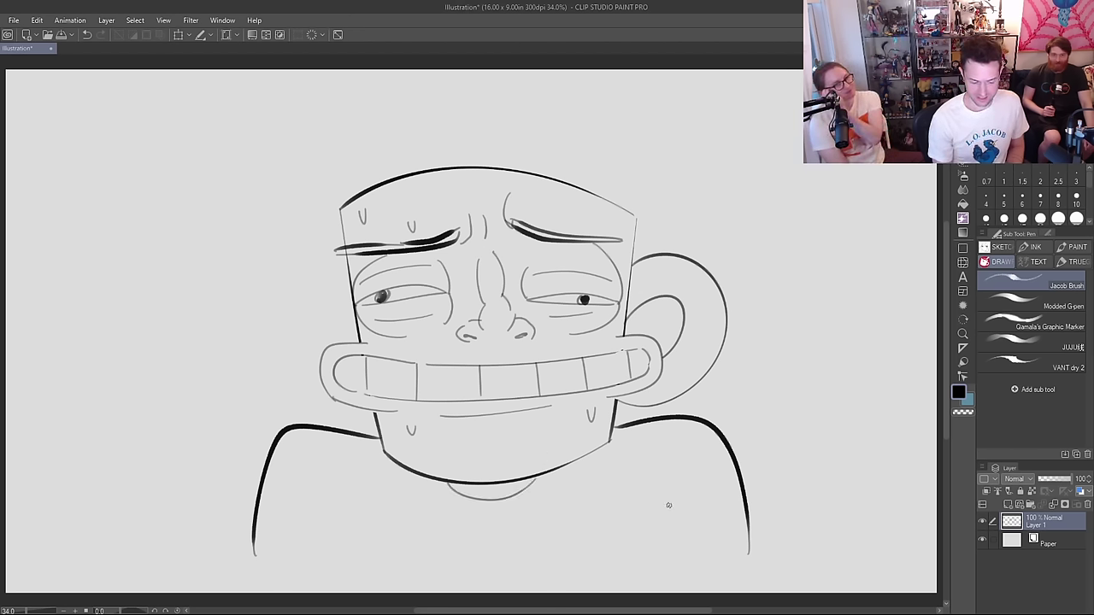
pyautogui.moveTo(339, 433); pyautogui.dragTo(361, 547)
pyautogui.moveTo(638, 425); pyautogui.dragTo(617, 562)
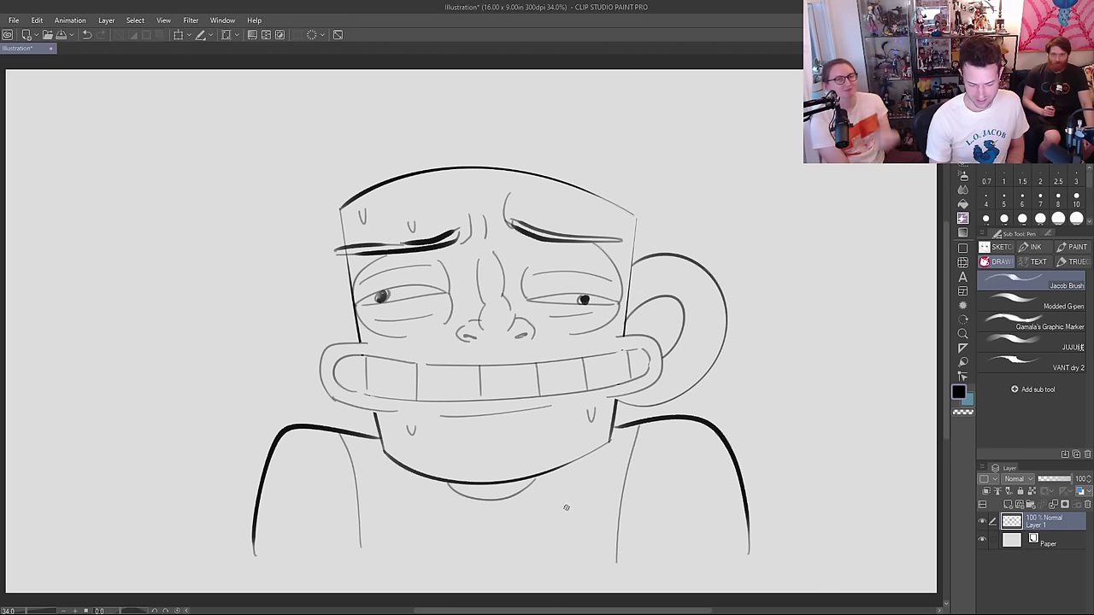
# Step: Close both T-shirt sleeves with hem lines and draw the arms running down from them to the canvas edge
pyautogui.moveTo(244, 551); pyautogui.dragTo(363, 572)
pyautogui.moveTo(630, 570); pyautogui.dragTo(737, 560)
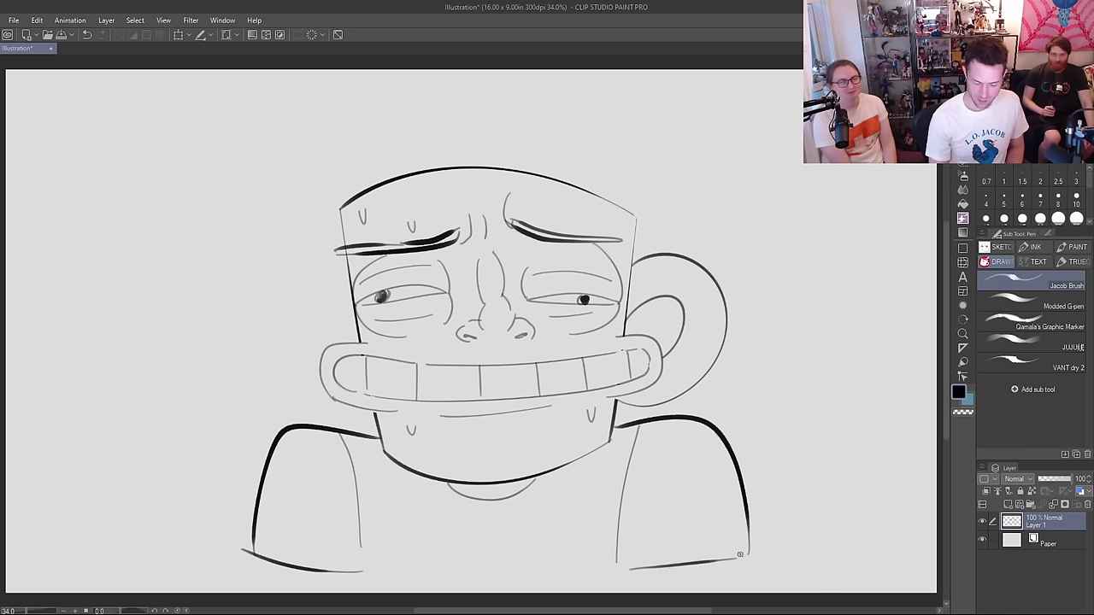
pyautogui.moveTo(360, 573); pyautogui.dragTo(358, 592)
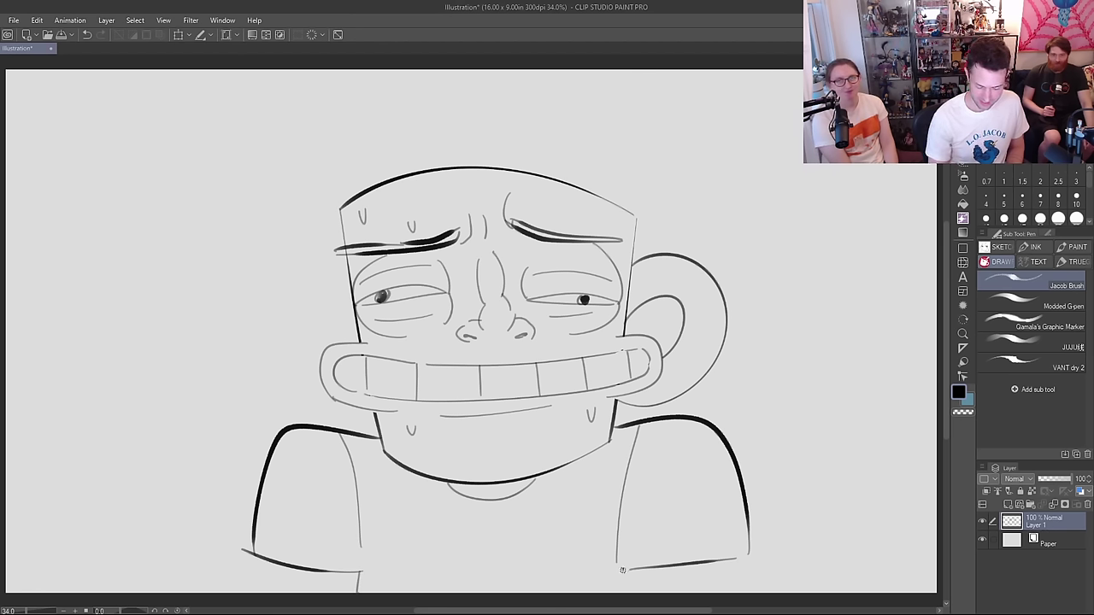
pyautogui.moveTo(625, 567); pyautogui.dragTo(624, 592)
pyautogui.moveTo(291, 566); pyautogui.dragTo(288, 593)
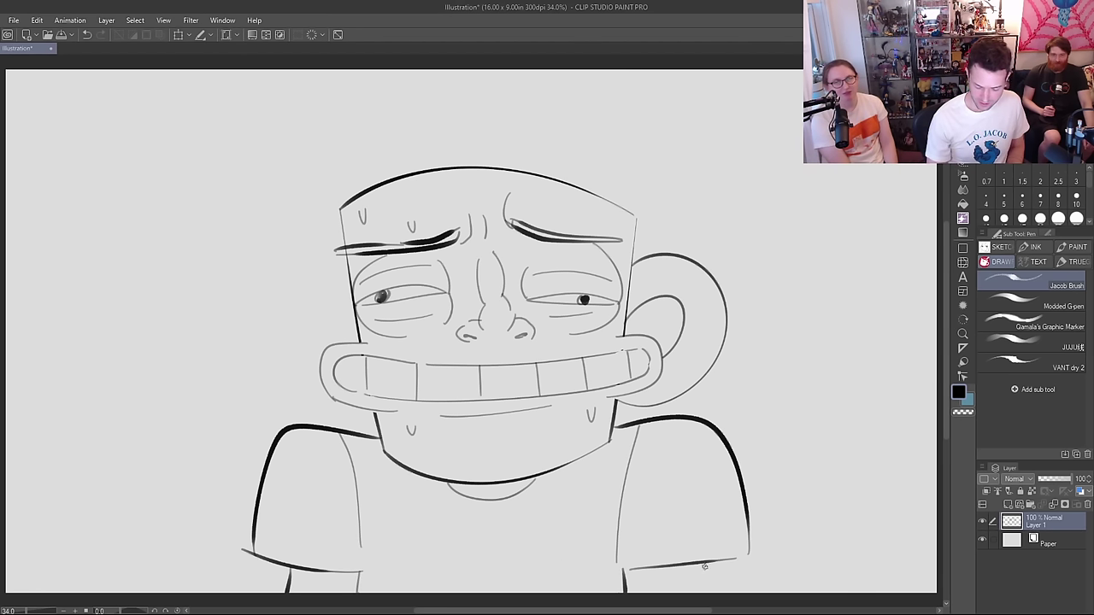
pyautogui.moveTo(704, 565); pyautogui.dragTo(706, 592)
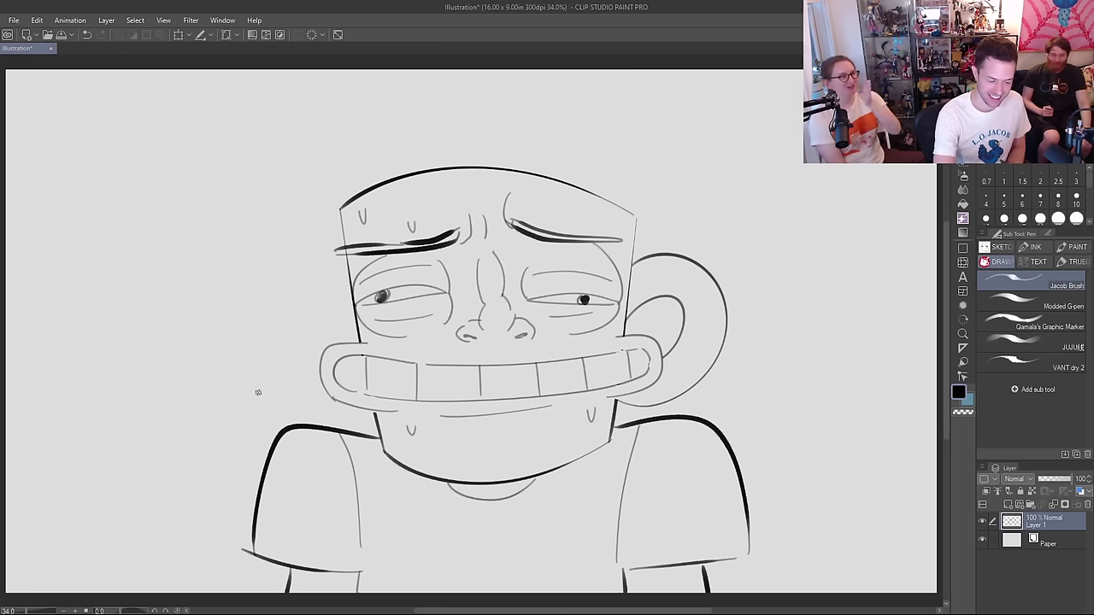
# Step: Surround the head with large spiky burst curves and scatter small droplets between them
pyautogui.moveTo(255, 401)
pyautogui.mouseDown()
pyautogui.moveTo(174, 345)
pyautogui.moveTo(199, 183)
pyautogui.mouseUp()
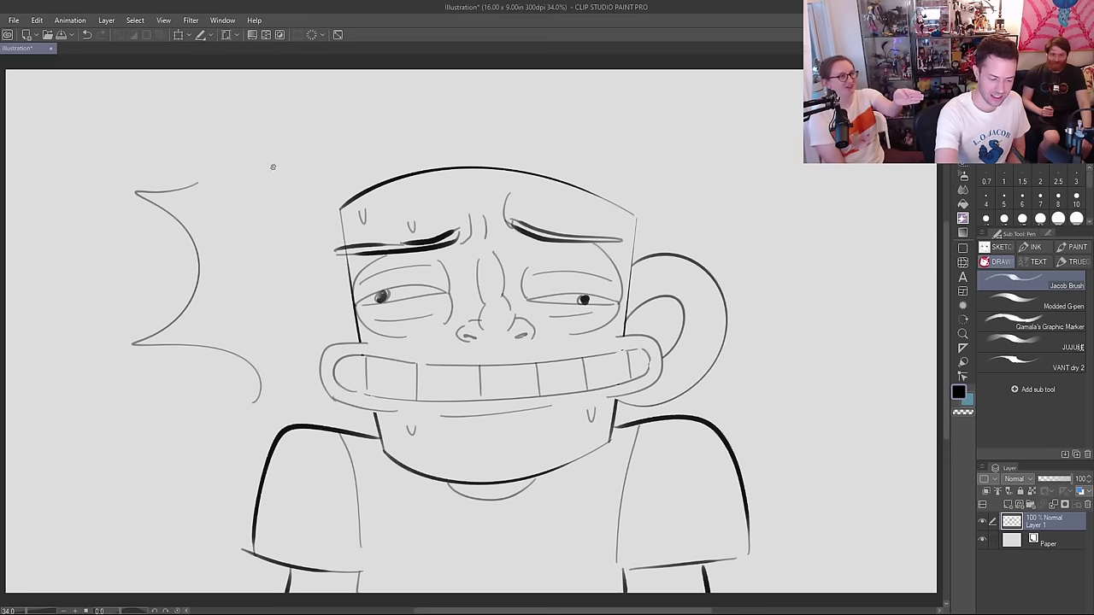
pyautogui.moveTo(271, 166); pyautogui.dragTo(271, 117)
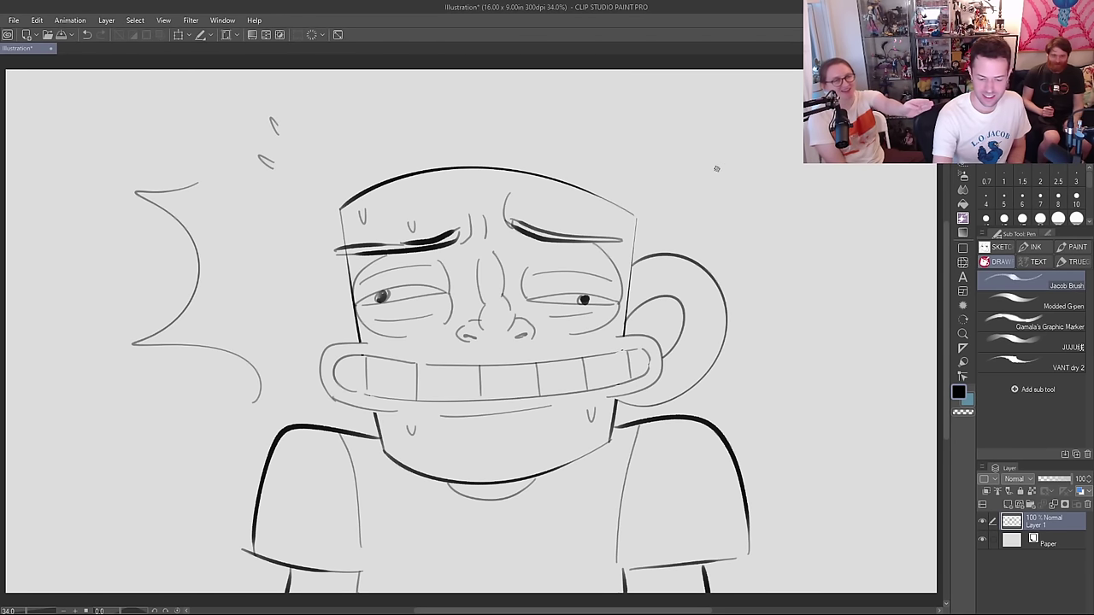
pyautogui.moveTo(717, 166); pyautogui.dragTo(721, 164)
pyautogui.moveTo(434, 94)
pyautogui.mouseDown()
pyautogui.moveTo(499, 122)
pyautogui.moveTo(598, 55)
pyautogui.moveTo(602, 75)
pyautogui.moveTo(691, 120)
pyautogui.moveTo(674, 184)
pyautogui.mouseUp()
pyautogui.moveTo(800, 203)
pyautogui.mouseDown()
pyautogui.moveTo(770, 257)
pyautogui.moveTo(886, 303)
pyautogui.moveTo(795, 409)
pyautogui.moveTo(762, 411)
pyautogui.mouseUp()
pyautogui.moveTo(200, 421)
pyautogui.mouseDown()
pyautogui.moveTo(181, 438)
pyautogui.moveTo(220, 447)
pyautogui.mouseUp()
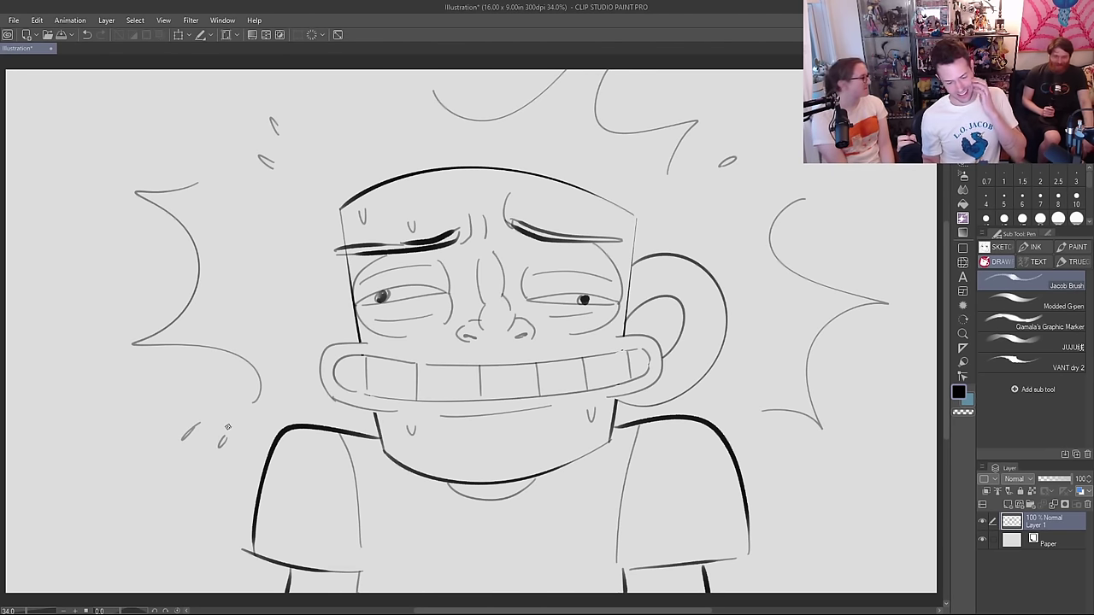
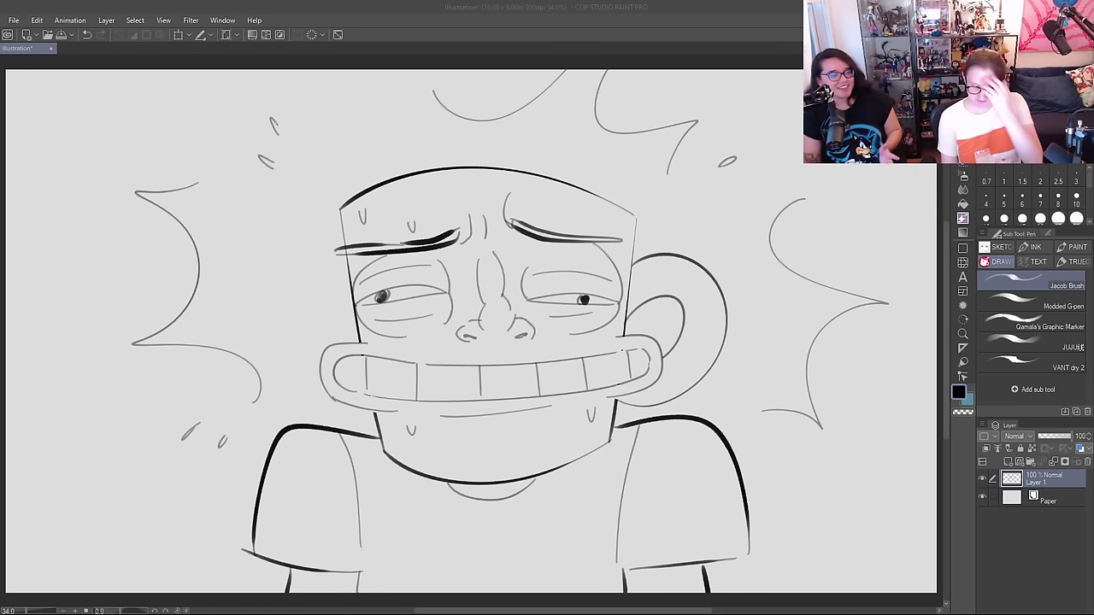
# Step: Add a new layer above the mug drawing, hide Layer 1 and choose the VANT dry 2 brush
pyautogui.click(1007, 461)
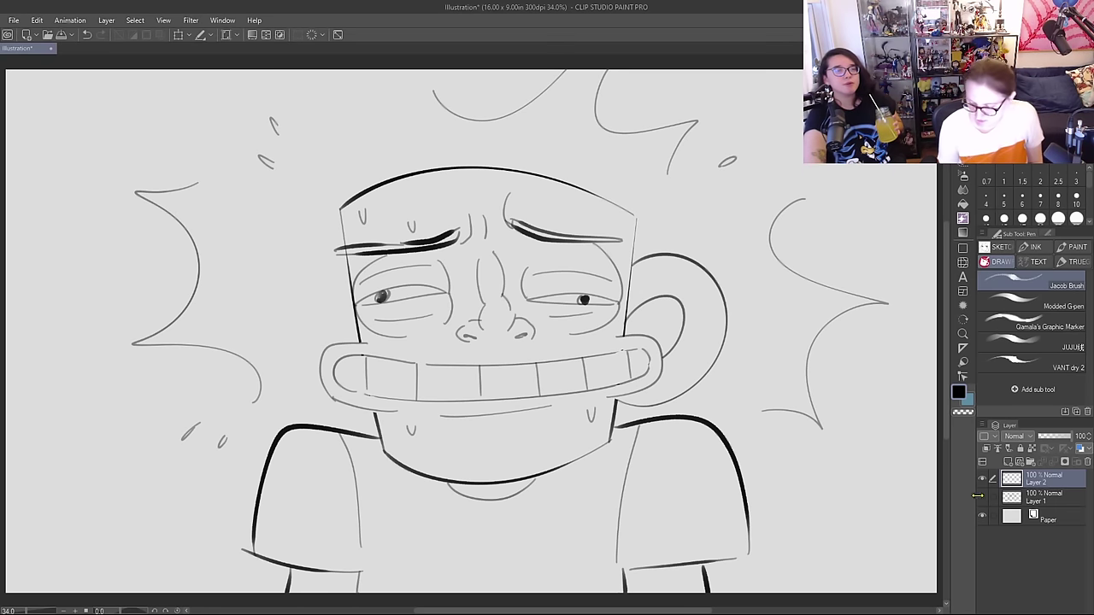
pyautogui.click(982, 497)
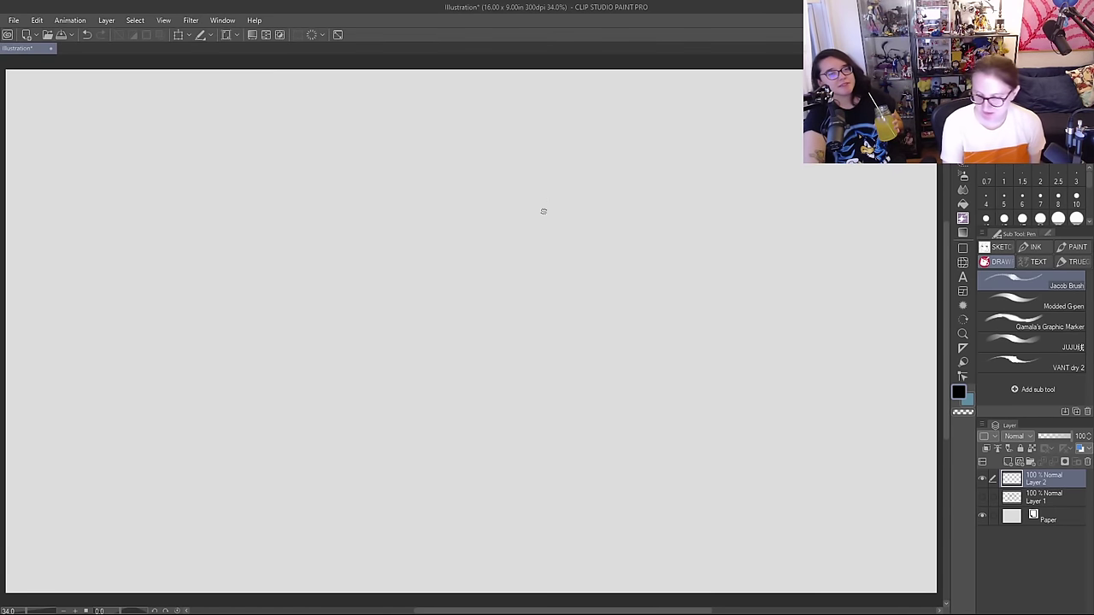
pyautogui.click(1023, 367)
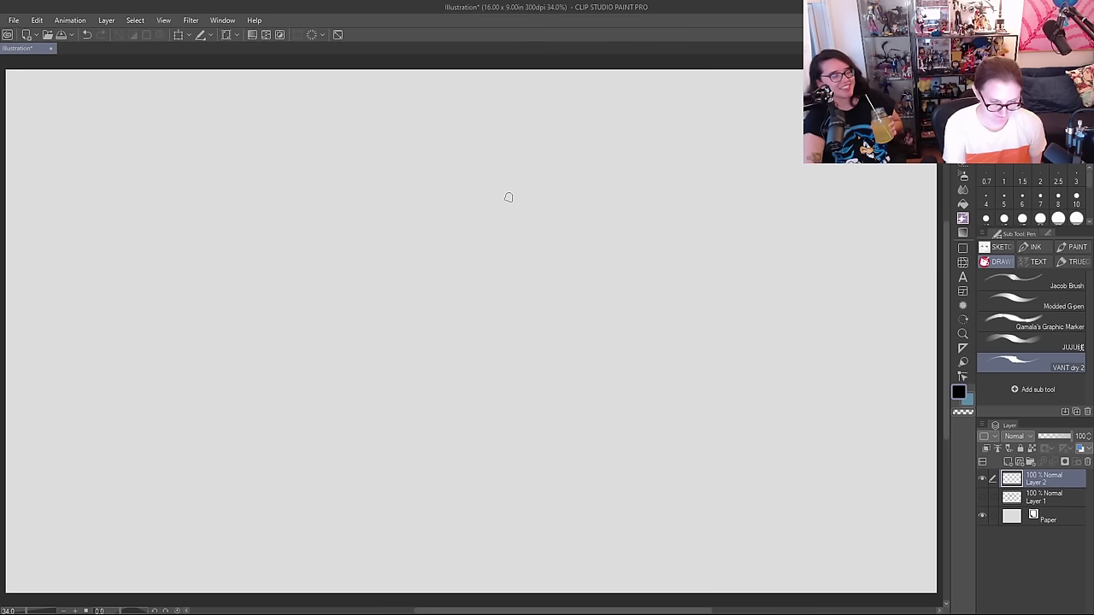
pyautogui.moveTo(509, 198)
pyautogui.mouseDown()
pyautogui.moveTo(403, 273)
pyautogui.moveTo(535, 294)
pyautogui.moveTo(475, 181)
pyautogui.moveTo(408, 242)
pyautogui.moveTo(490, 184)
pyautogui.moveTo(331, 169)
pyautogui.moveTo(301, 190)
pyautogui.moveTo(395, 239)
pyautogui.moveTo(301, 278)
pyautogui.moveTo(457, 323)
pyautogui.mouseUp()
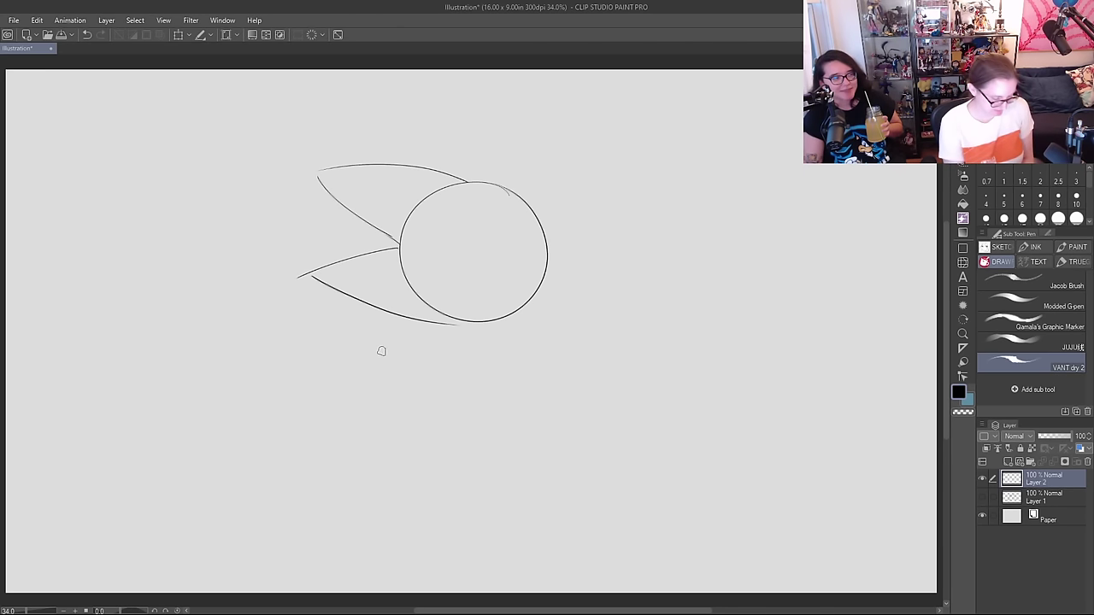
pyautogui.hotkey('ctrl', 'z')
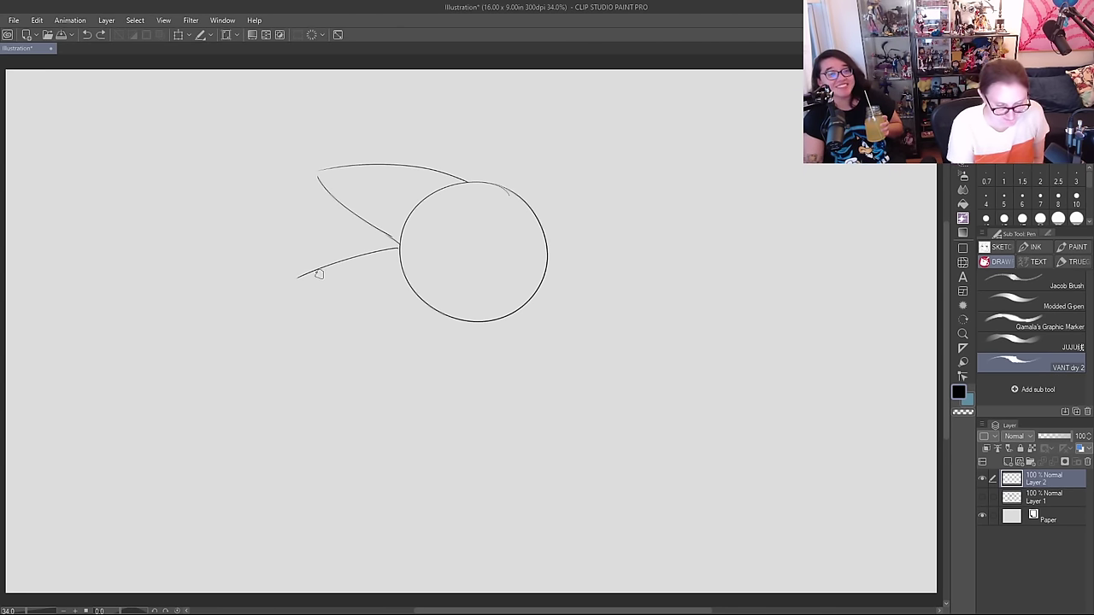
pyautogui.moveTo(319, 274); pyautogui.dragTo(484, 321)
pyautogui.hotkey('ctrl', 'z')
pyautogui.moveTo(323, 268)
pyautogui.mouseDown()
pyautogui.moveTo(402, 309)
pyautogui.moveTo(480, 320)
pyautogui.mouseUp()
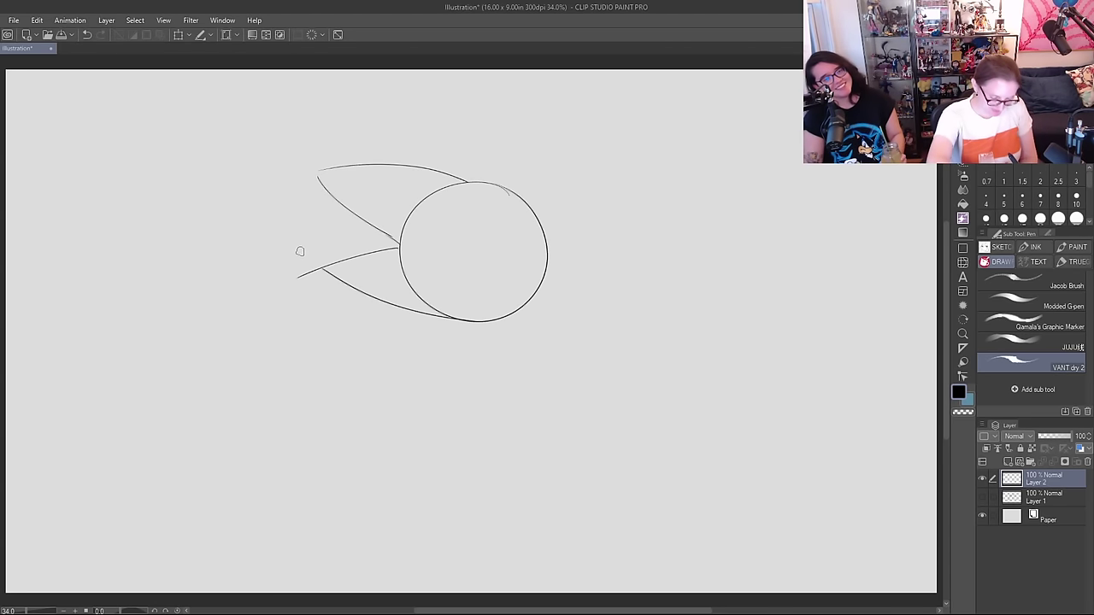
pyautogui.press('e')
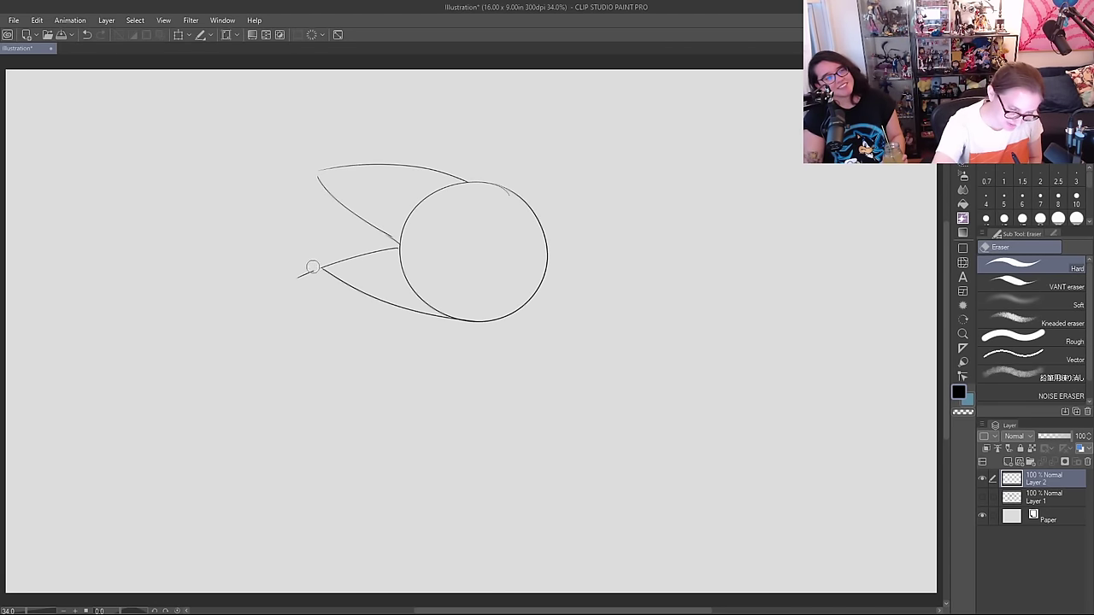
pyautogui.moveTo(312, 268); pyautogui.dragTo(265, 305)
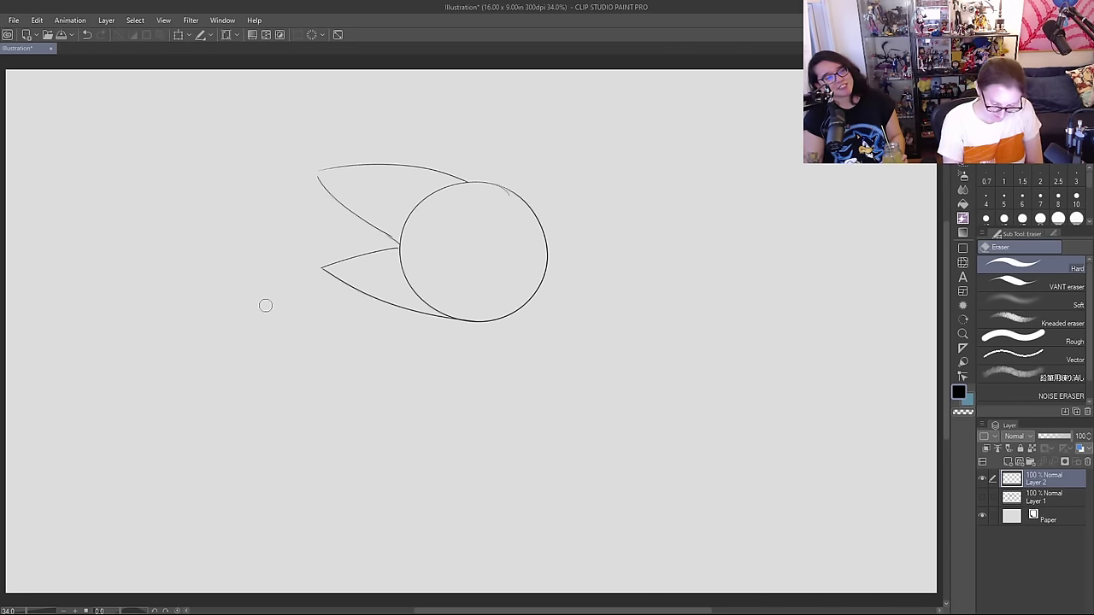
pyautogui.press('p')
pyautogui.moveTo(400, 256); pyautogui.dragTo(446, 260)
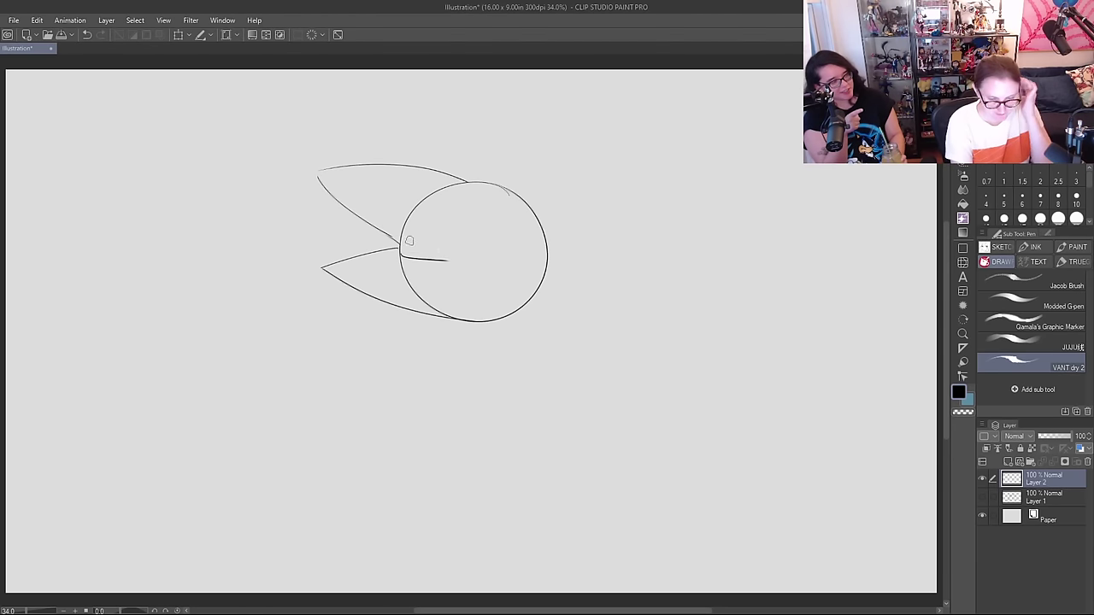
pyautogui.moveTo(326, 177)
pyautogui.mouseDown()
pyautogui.moveTo(446, 259)
pyautogui.moveTo(311, 269)
pyautogui.mouseUp()
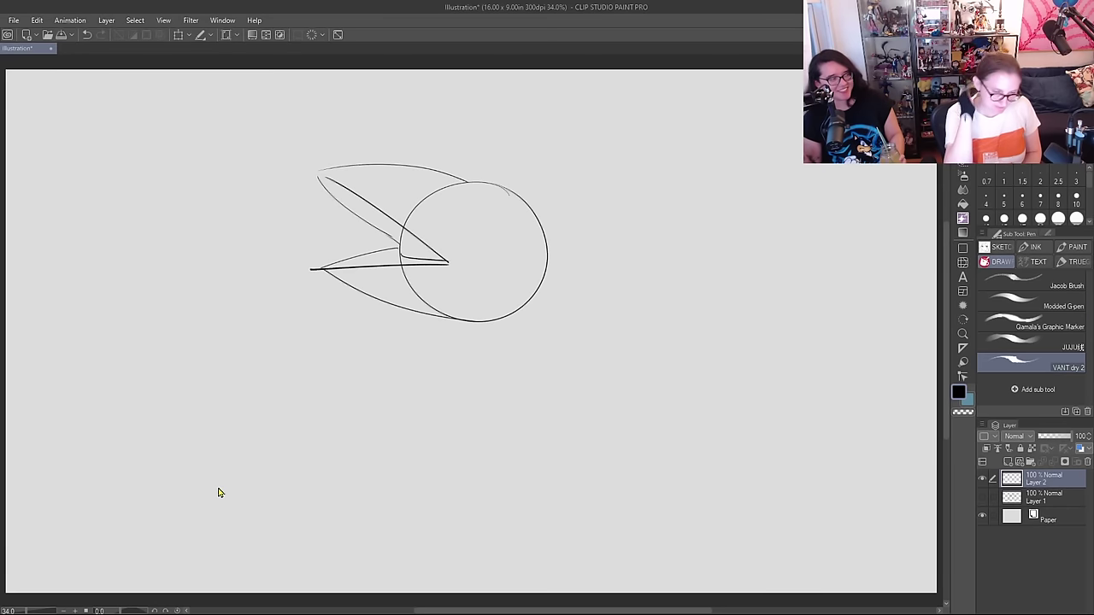
pyautogui.hotkey('ctrl', 'z')
pyautogui.hotkey('ctrl', 'z')
pyautogui.hotkey('ctrl', 'z')
pyautogui.hotkey('ctrl', 'z')
pyautogui.hotkey('ctrl', 'z')
pyautogui.hotkey('ctrl', 'z')
pyautogui.hotkey('ctrl', 'z')
pyautogui.hotkey('ctrl', 'z')
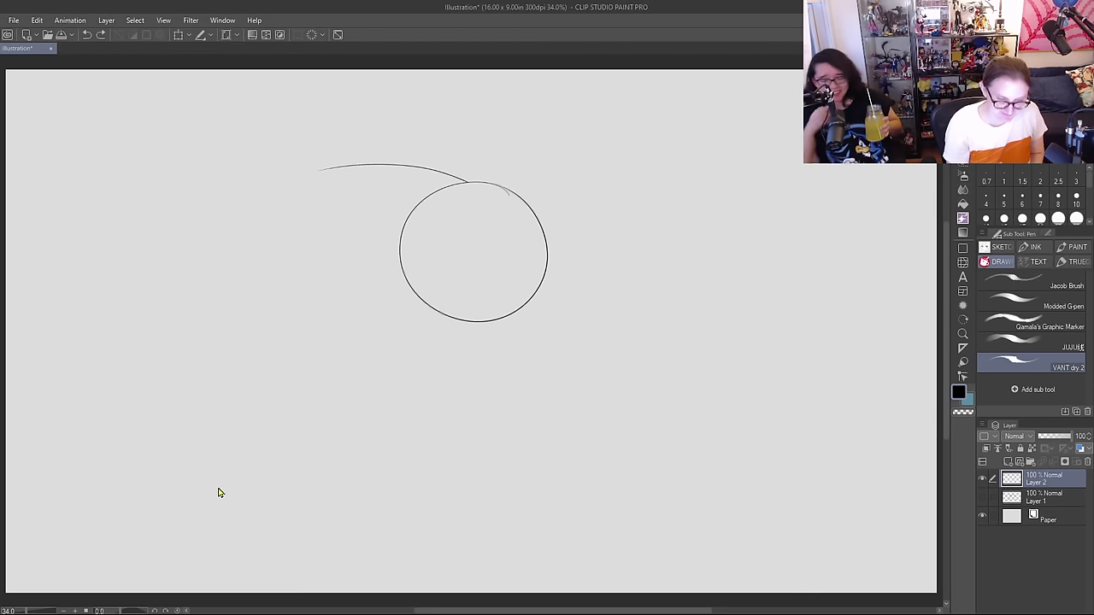
# Step: Draw a large circle head with a long pointed triangular beak on its left side and a round eye inside
pyautogui.moveTo(521, 206)
pyautogui.mouseDown()
pyautogui.moveTo(588, 352)
pyautogui.moveTo(547, 199)
pyautogui.mouseUp()
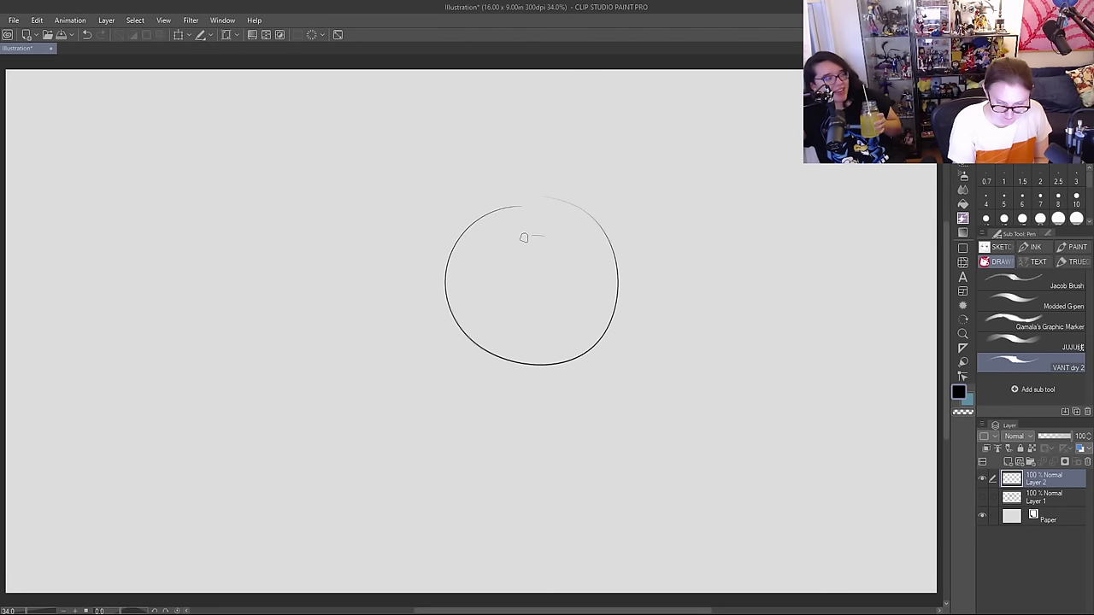
pyautogui.moveTo(524, 237); pyautogui.dragTo(517, 240)
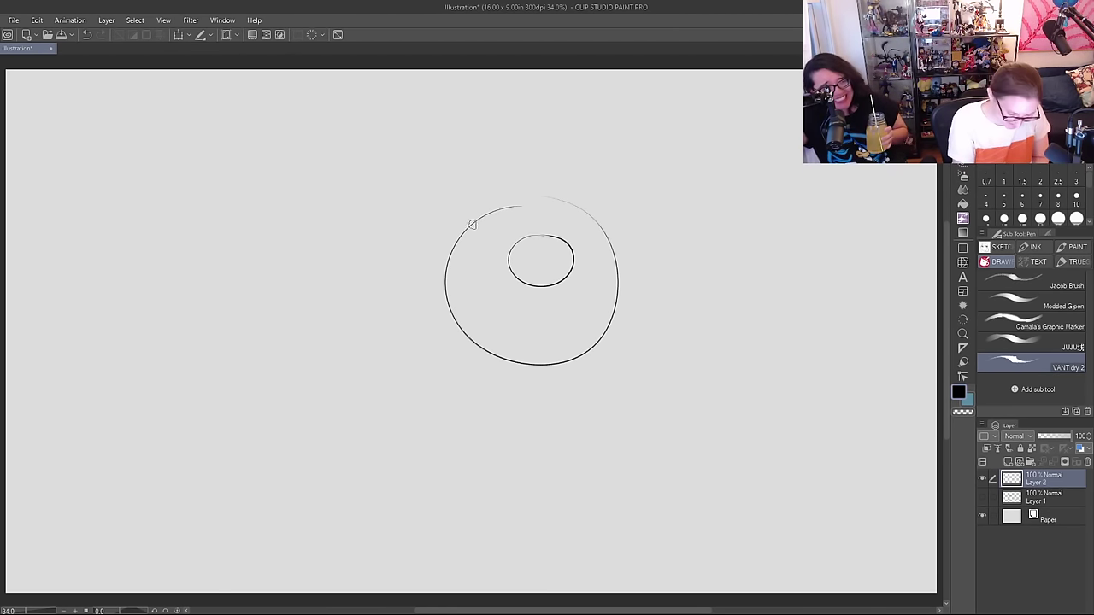
pyautogui.hotkey('ctrl', 'z')
pyautogui.moveTo(501, 209)
pyautogui.mouseDown()
pyautogui.moveTo(320, 231)
pyautogui.moveTo(480, 333)
pyautogui.mouseUp()
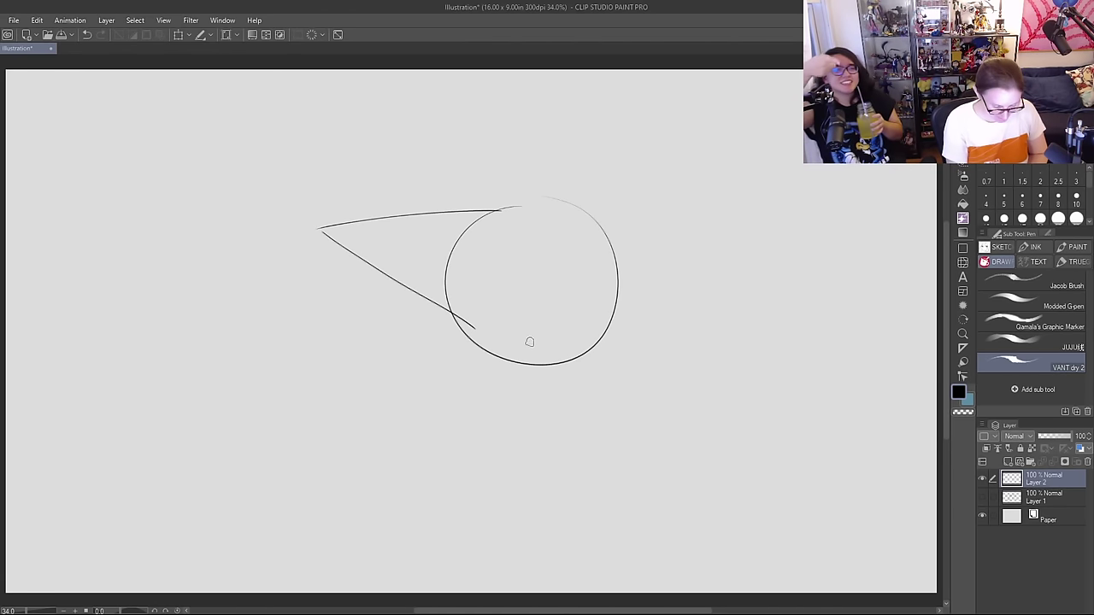
pyautogui.hotkey('ctrl', 'z')
pyautogui.hotkey('ctrl', 'z')
pyautogui.moveTo(464, 232)
pyautogui.mouseDown()
pyautogui.moveTo(330, 235)
pyautogui.moveTo(466, 327)
pyautogui.mouseUp()
pyautogui.moveTo(561, 244)
pyautogui.mouseDown()
pyautogui.moveTo(576, 271)
pyautogui.moveTo(557, 242)
pyautogui.mouseUp()
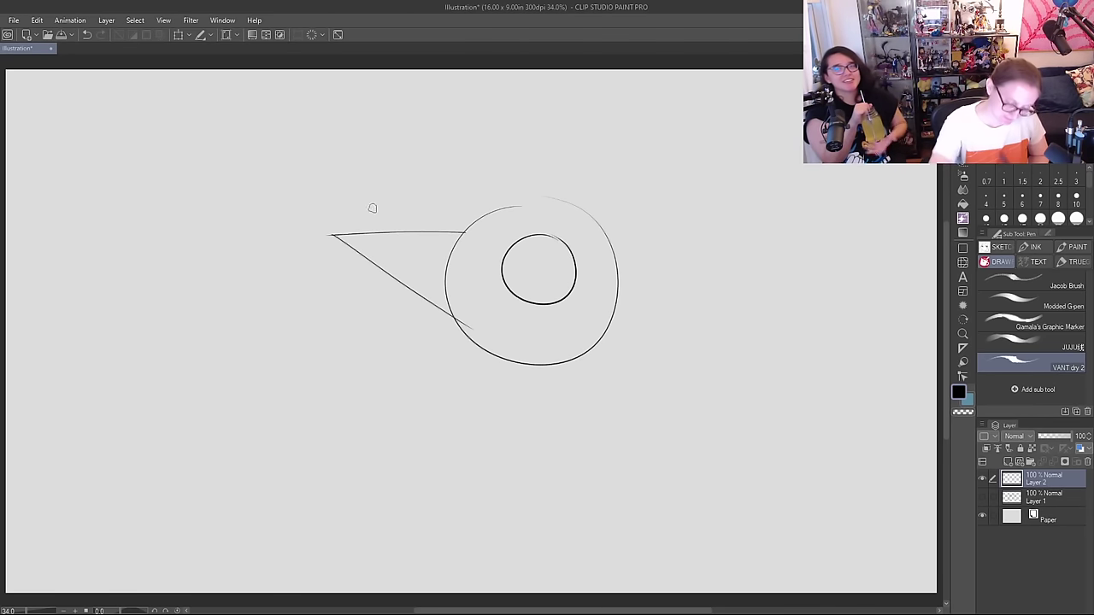
# Step: Trace the crown of the head with a bold curve ending in two rounded feather tufts at the back
pyautogui.moveTo(469, 228)
pyautogui.mouseDown()
pyautogui.moveTo(489, 214)
pyautogui.moveTo(623, 219)
pyautogui.moveTo(607, 237)
pyautogui.mouseUp()
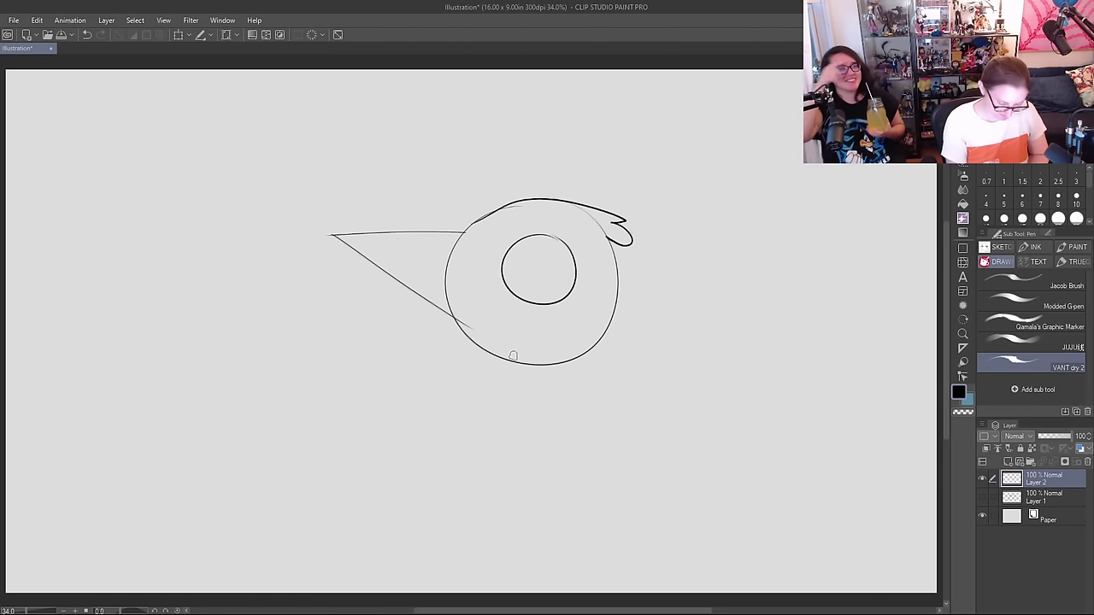
pyautogui.hotkey('ctrl', 'z')
pyautogui.moveTo(462, 229)
pyautogui.mouseDown()
pyautogui.moveTo(488, 217)
pyautogui.moveTo(629, 224)
pyautogui.moveTo(610, 244)
pyautogui.mouseUp()
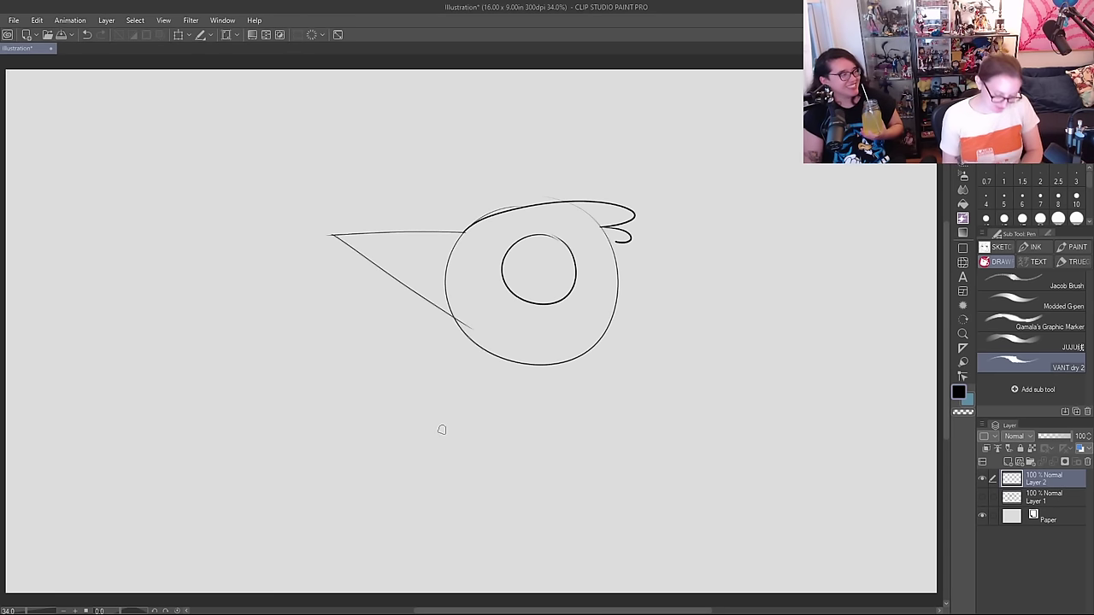
pyautogui.hotkey('ctrl', 'z')
pyautogui.hotkey('ctrl', 'z')
pyautogui.moveTo(463, 229)
pyautogui.mouseDown()
pyautogui.moveTo(499, 209)
pyautogui.moveTo(634, 224)
pyautogui.moveTo(611, 256)
pyautogui.mouseUp()
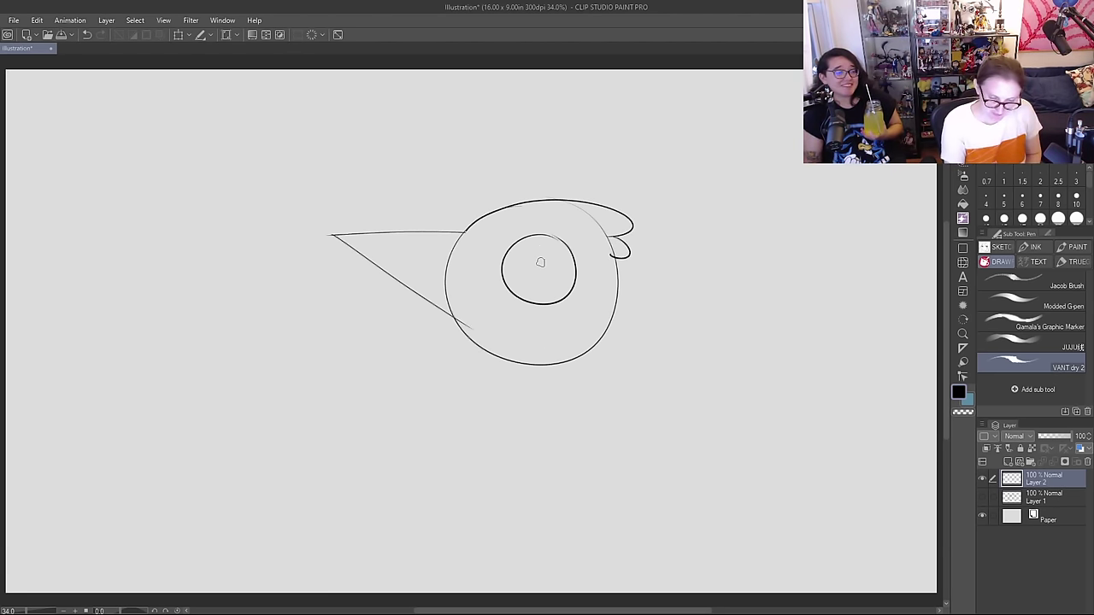
# Step: Give the eye a straight half-closed lid and a solid black pupil, and erase the pupil part above the lid
pyautogui.moveTo(536, 249); pyautogui.dragTo(575, 269)
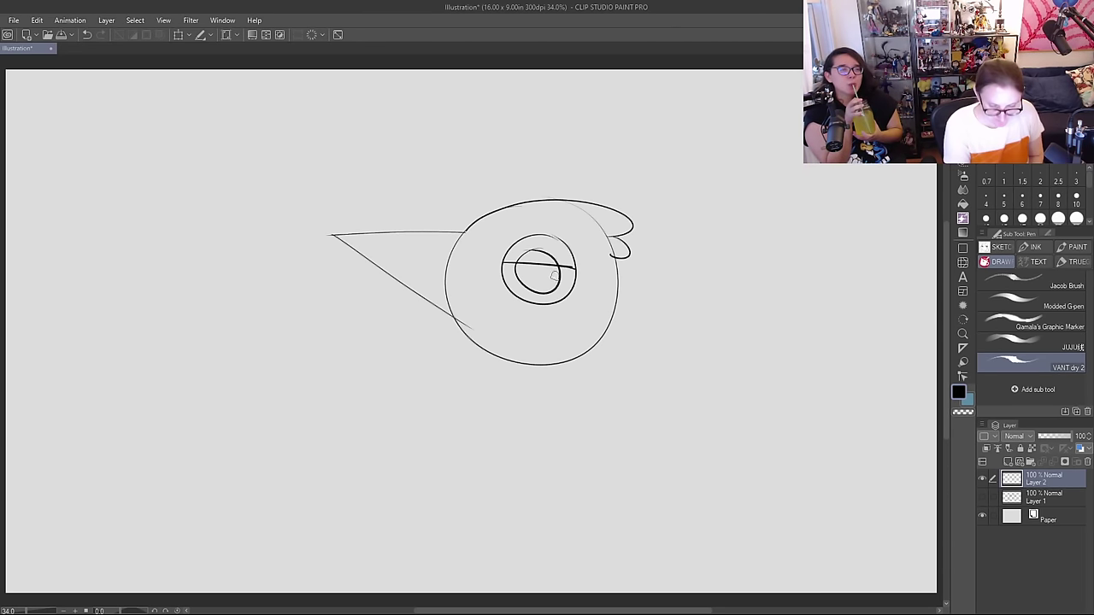
pyautogui.moveTo(555, 267)
pyautogui.mouseDown()
pyautogui.moveTo(520, 267)
pyautogui.moveTo(528, 285)
pyautogui.moveTo(551, 290)
pyautogui.moveTo(559, 272)
pyautogui.moveTo(540, 290)
pyautogui.moveTo(519, 268)
pyautogui.moveTo(557, 272)
pyautogui.moveTo(529, 275)
pyautogui.moveTo(529, 249)
pyautogui.moveTo(562, 260)
pyautogui.moveTo(515, 259)
pyautogui.mouseUp()
pyautogui.press('e')
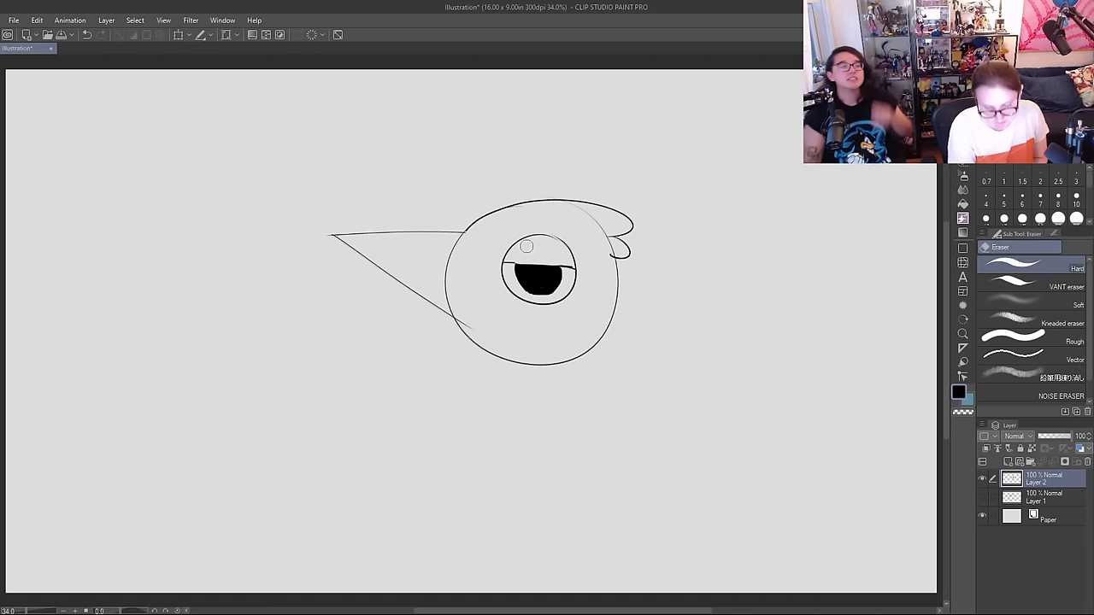
pyautogui.hotkey('ctrl', 'z')
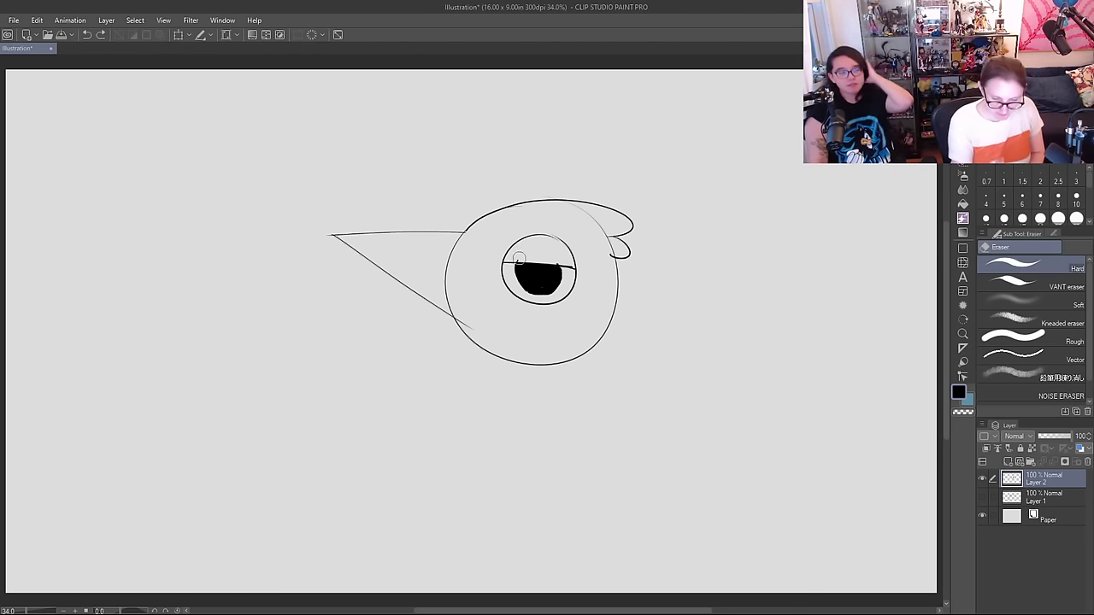
pyautogui.moveTo(516, 259); pyautogui.dragTo(568, 260)
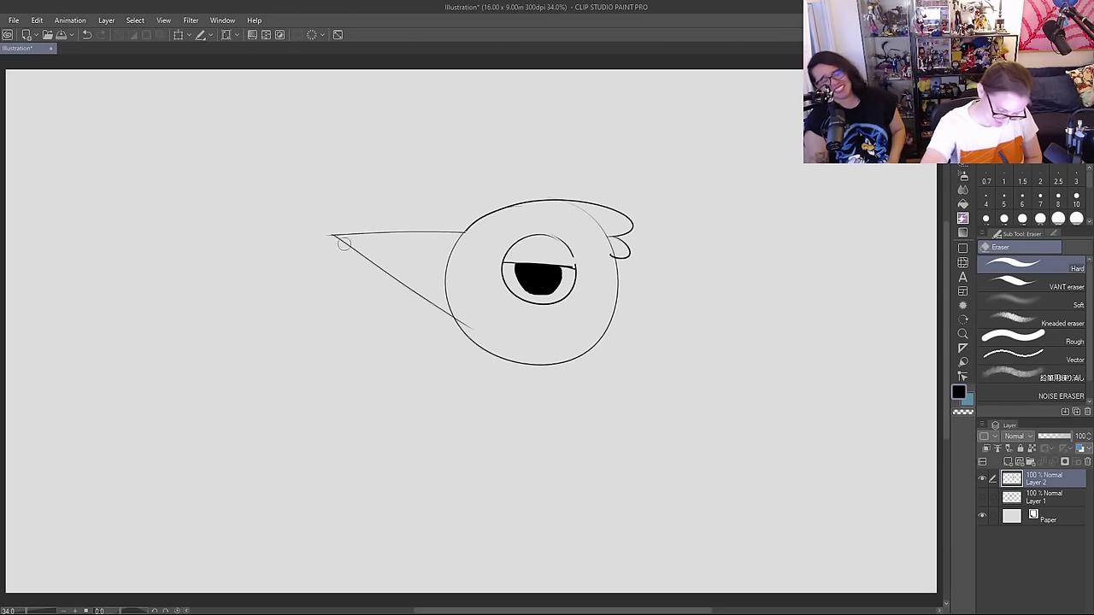
# Step: Draw a short slanted mouth line inside the beak, starting from its tip
pyautogui.press('p')
pyautogui.moveTo(349, 241); pyautogui.dragTo(431, 273)
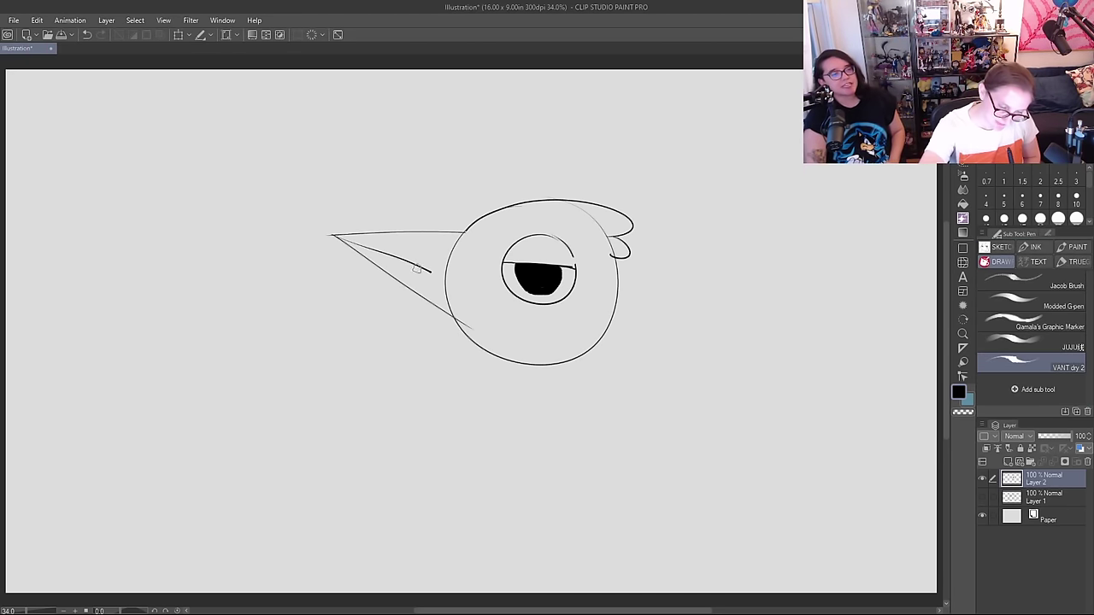
pyautogui.hotkey('ctrl', 'z')
pyautogui.moveTo(335, 237); pyautogui.dragTo(395, 258)
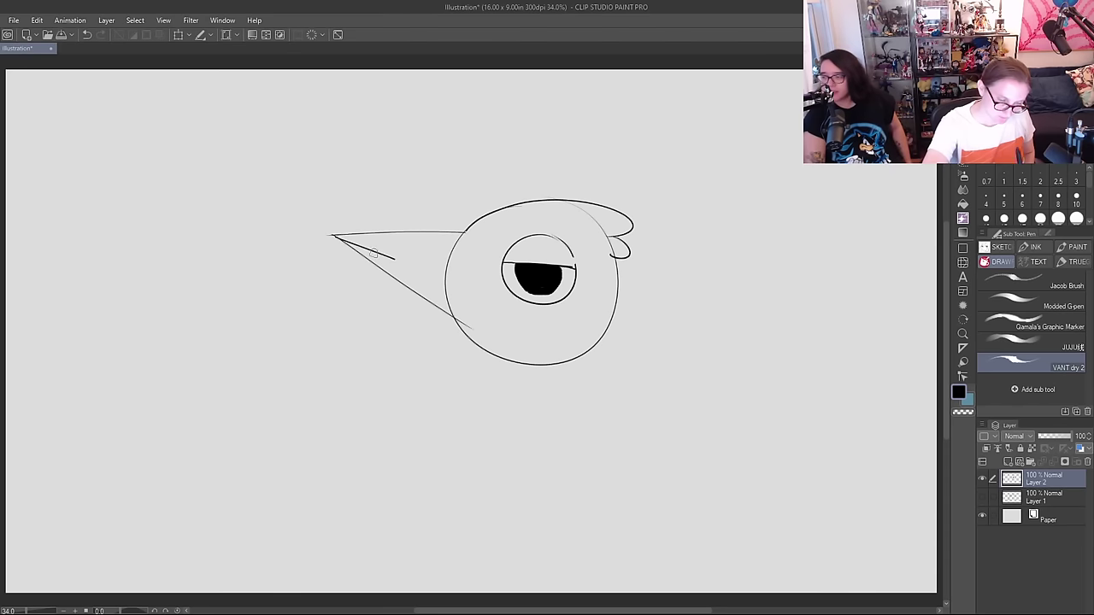
# Step: Erase the whole eye and the end of the lower beak line that overlaps the head circle
pyautogui.press('e')
pyautogui.moveTo(513, 243)
pyautogui.mouseDown()
pyautogui.moveTo(576, 297)
pyautogui.moveTo(503, 278)
pyautogui.moveTo(540, 248)
pyautogui.moveTo(532, 266)
pyautogui.mouseUp()
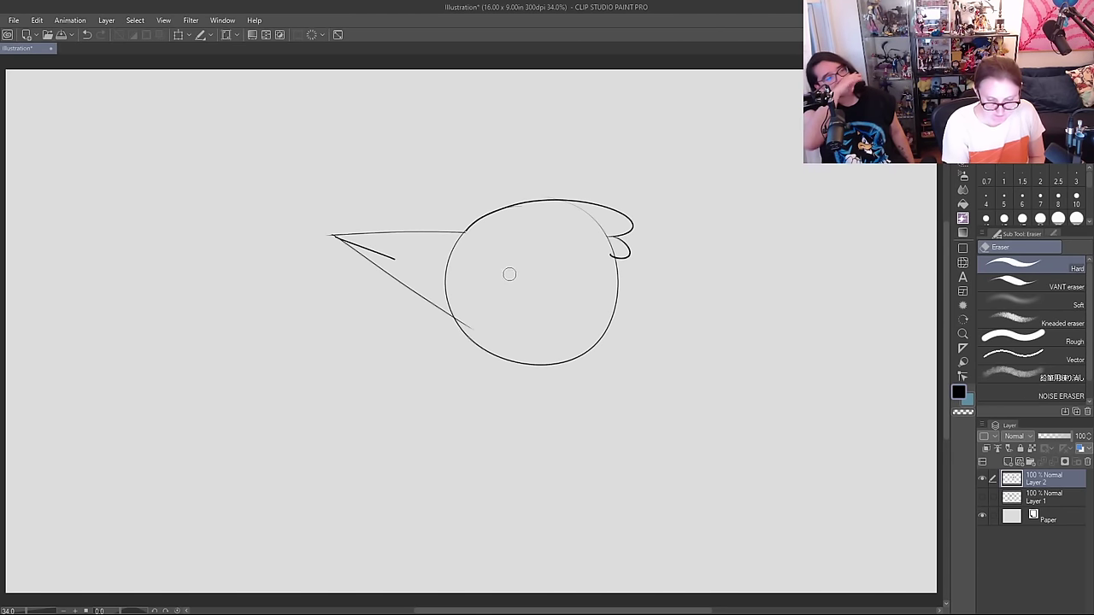
pyautogui.moveTo(459, 317); pyautogui.dragTo(461, 317)
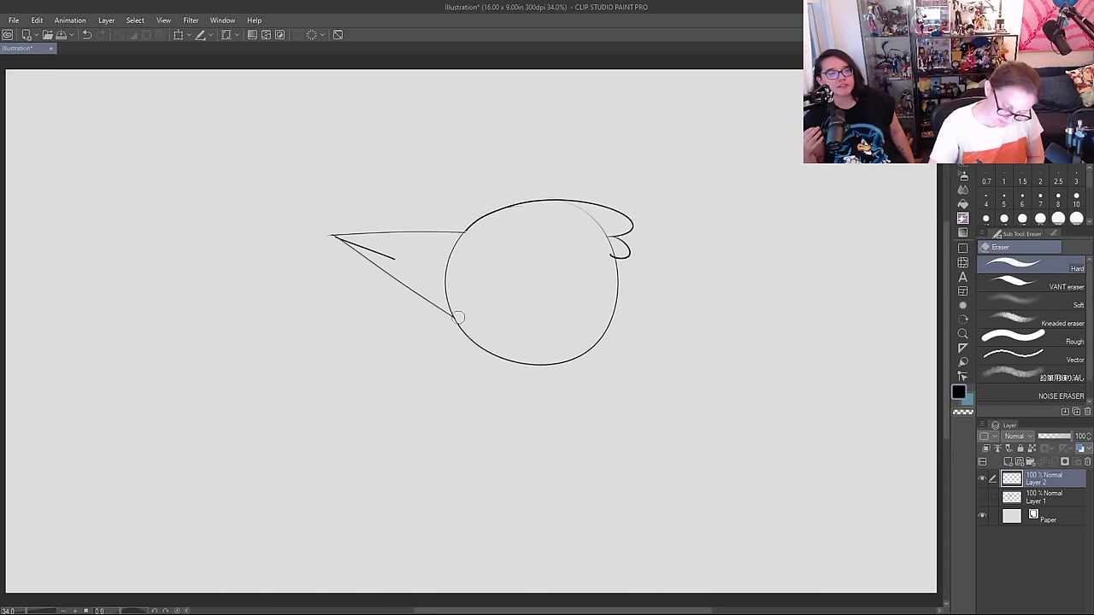
pyautogui.press('p')
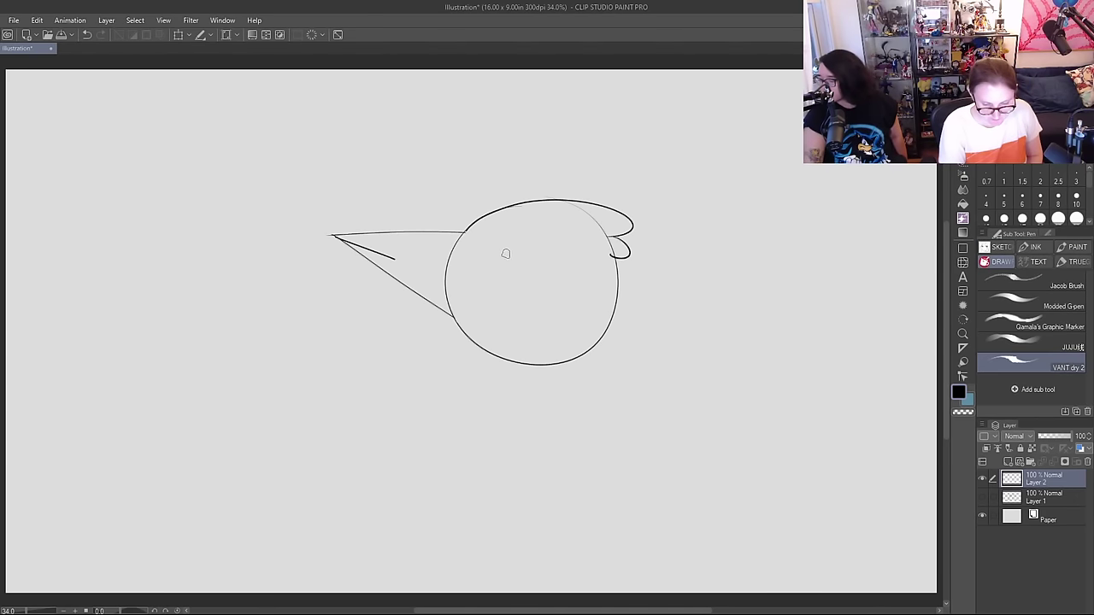
pyautogui.moveTo(535, 262); pyautogui.dragTo(540, 267)
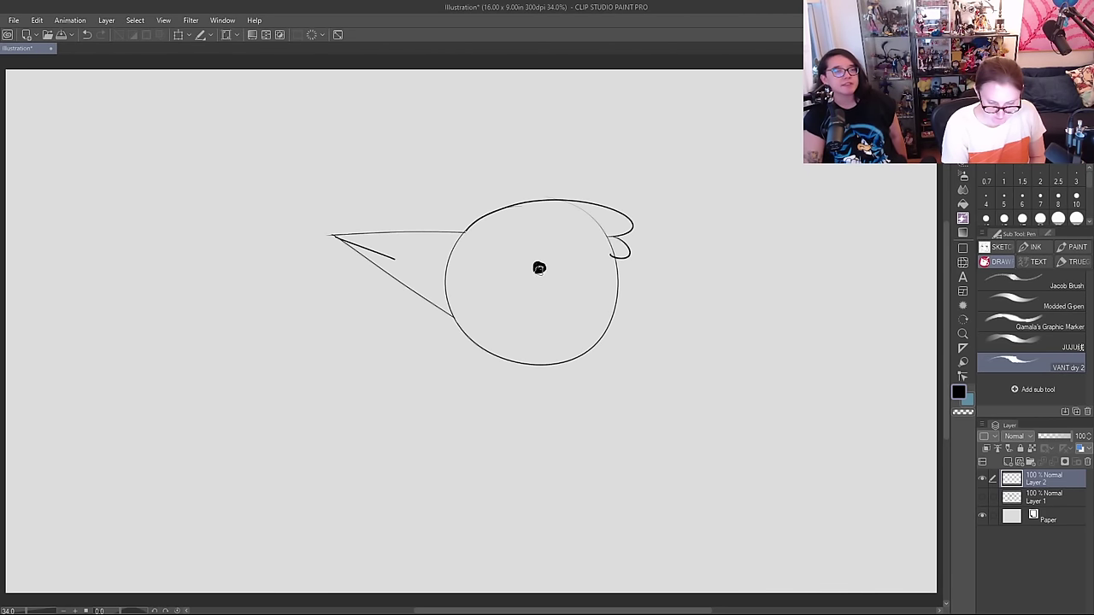
pyautogui.hotkey('ctrl', 'z')
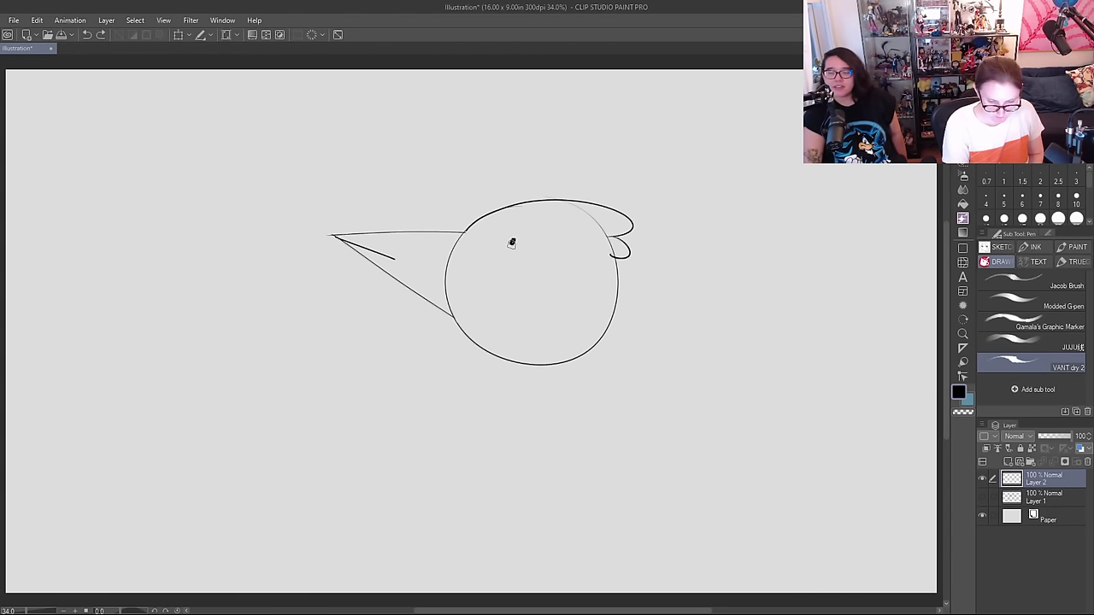
pyautogui.moveTo(511, 243)
pyautogui.mouseDown()
pyautogui.moveTo(513, 231)
pyautogui.moveTo(536, 252)
pyautogui.mouseUp()
pyautogui.hotkey('ctrl', 'z')
pyautogui.click(519, 249)
pyautogui.hotkey('ctrl', 'z')
pyautogui.hotkey('ctrl', 'z')
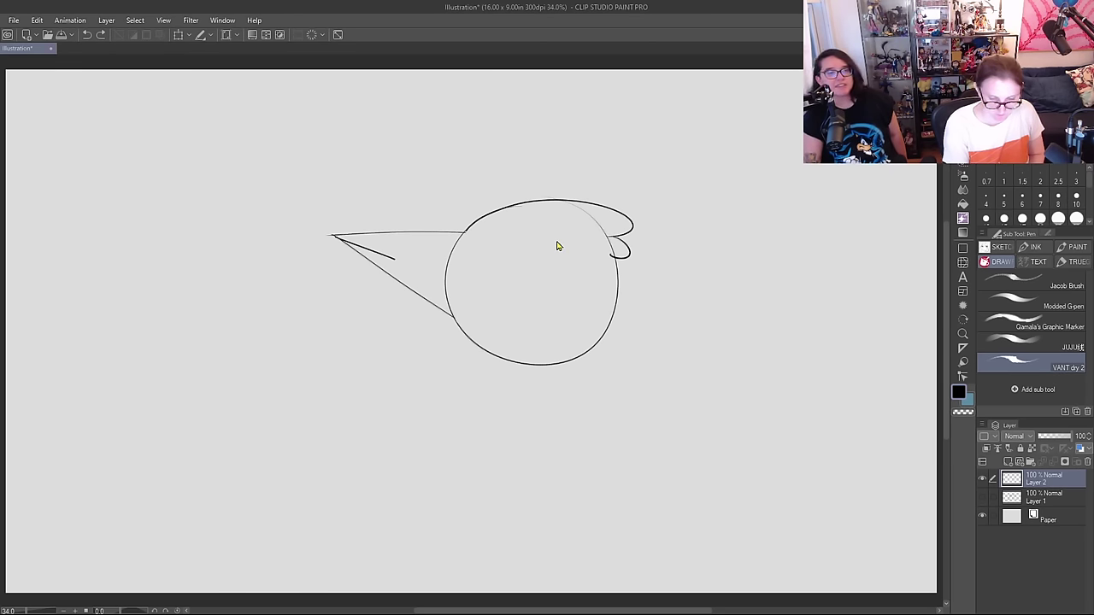
# Step: Undo the recent edits back to the unfilled eye with its lid line and the beak without a mouth line
pyautogui.hotkey('ctrl', 'z')
pyautogui.hotkey('ctrl', 'z')
pyautogui.hotkey('ctrl', 'z')
pyautogui.hotkey('ctrl', 'z')
pyautogui.hotkey('ctrl', 'z')
pyautogui.hotkey('ctrl', 'z')
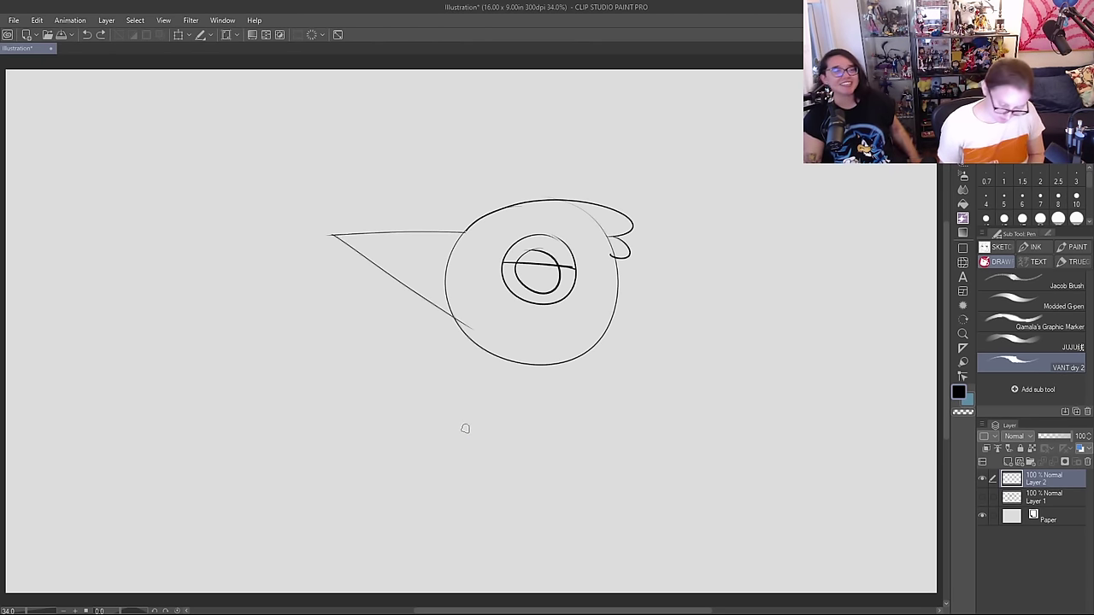
# Step: Select the entire bird head drawing with a rectangular selection, delete it and deselect
pyautogui.press('m')
pyautogui.moveTo(267, 146); pyautogui.dragTo(778, 511)
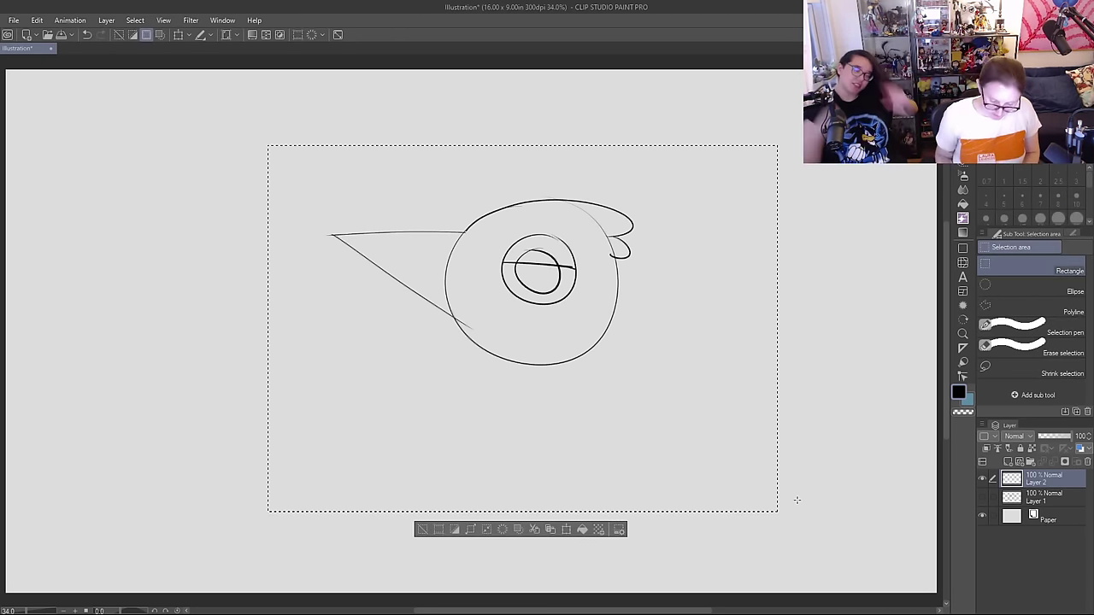
pyautogui.press('Delete')
pyautogui.hotkey('ctrl', 'd')
pyautogui.press('b')
pyautogui.moveTo(436, 217)
pyautogui.mouseDown()
pyautogui.moveTo(410, 310)
pyautogui.moveTo(446, 193)
pyautogui.moveTo(403, 231)
pyautogui.moveTo(475, 191)
pyautogui.mouseUp()
pyautogui.hotkey('ctrl', 'z')
# Step: Draw a small round head with the VANT dry 2 pen and a larger egg-shaped body, open at the neck, below it
pyautogui.press('p')
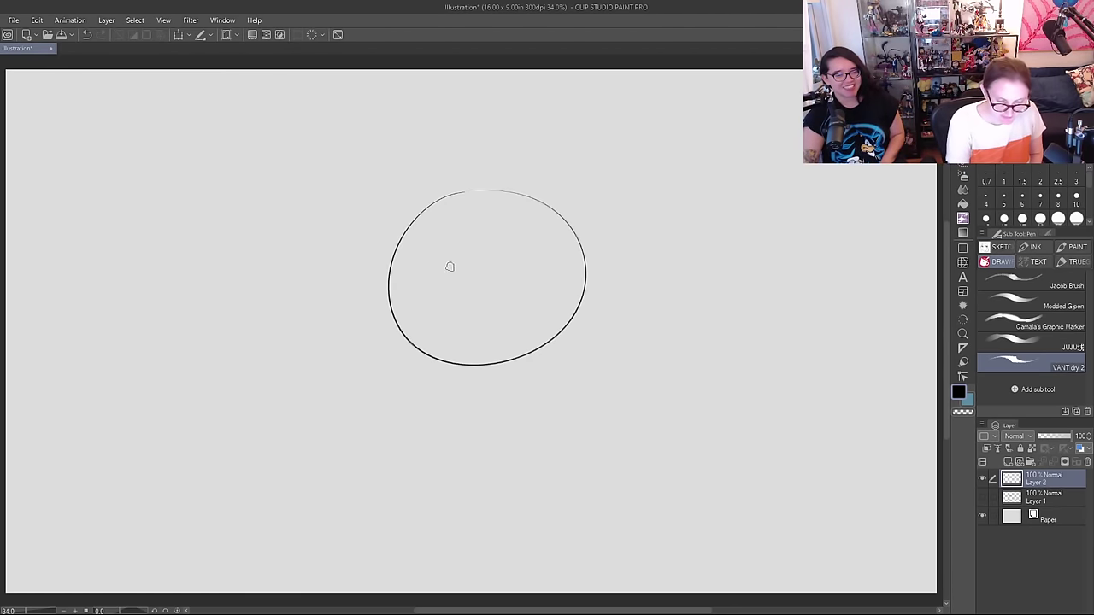
pyautogui.moveTo(453, 260)
pyautogui.mouseDown()
pyautogui.moveTo(439, 247)
pyautogui.moveTo(362, 293)
pyautogui.mouseUp()
pyautogui.hotkey('ctrl', 'z')
pyautogui.hotkey('ctrl', 'z')
pyautogui.hotkey('ctrl', 'z')
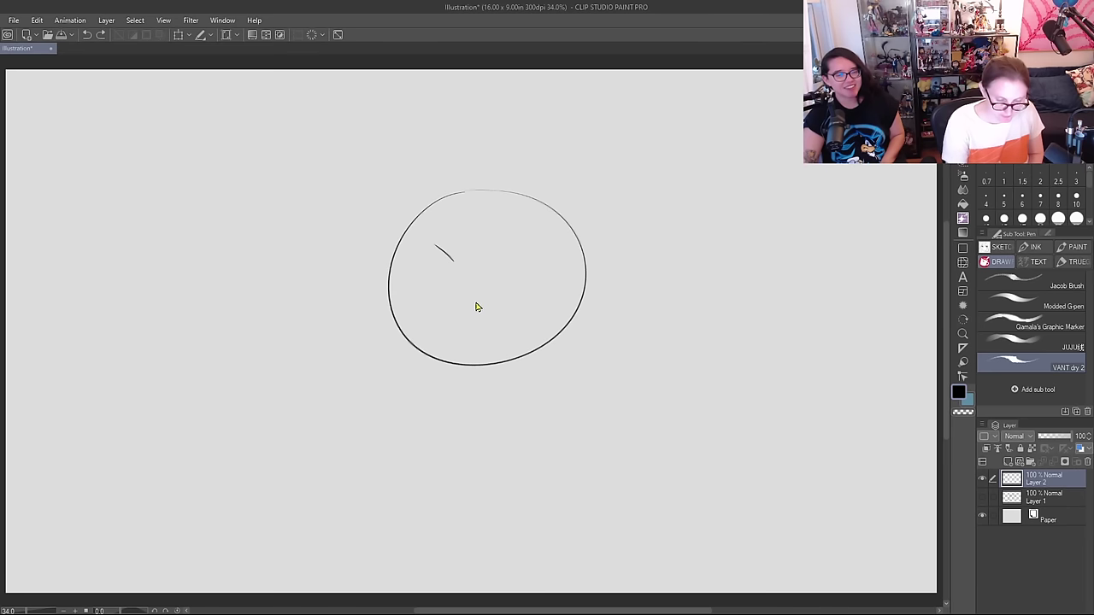
pyautogui.moveTo(547, 182)
pyautogui.mouseDown()
pyautogui.moveTo(593, 262)
pyautogui.moveTo(584, 196)
pyautogui.mouseUp()
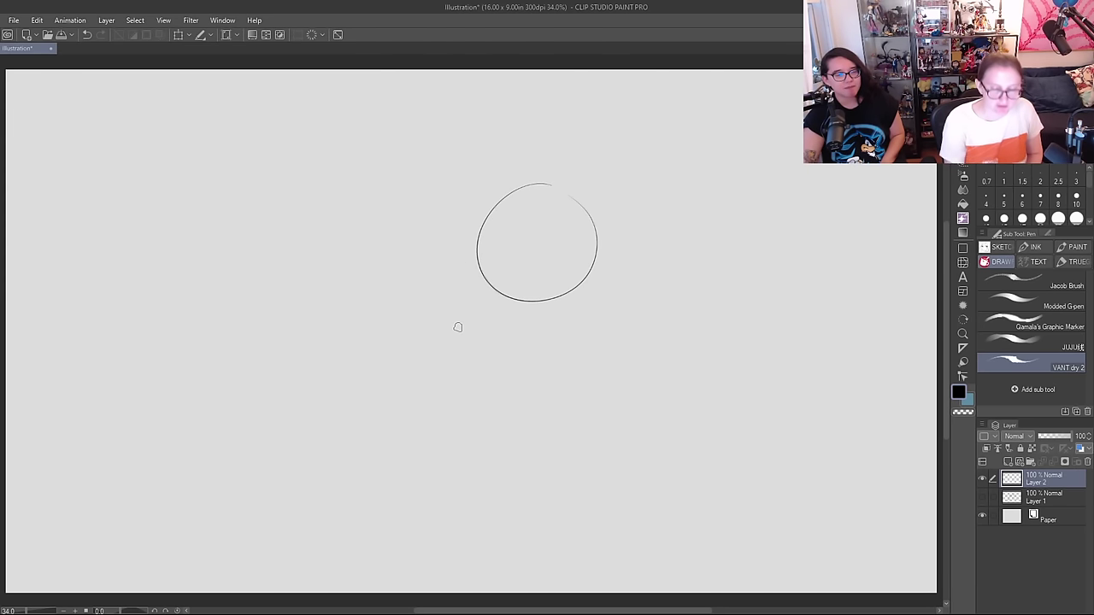
pyautogui.moveTo(497, 310); pyautogui.dragTo(538, 445)
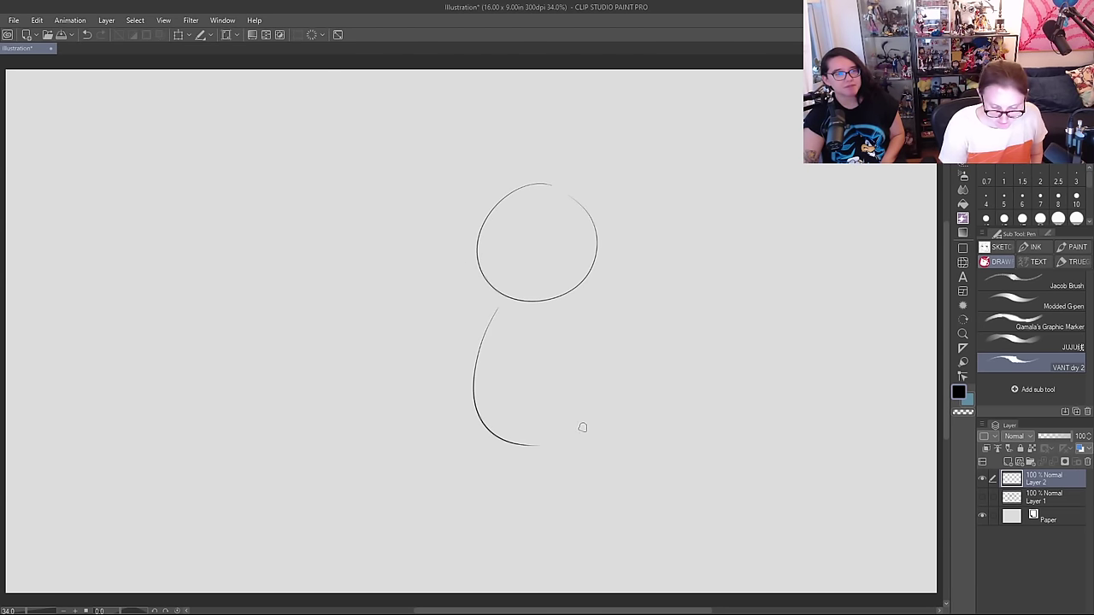
pyautogui.moveTo(583, 308)
pyautogui.mouseDown()
pyautogui.moveTo(574, 439)
pyautogui.moveTo(540, 446)
pyautogui.mouseUp()
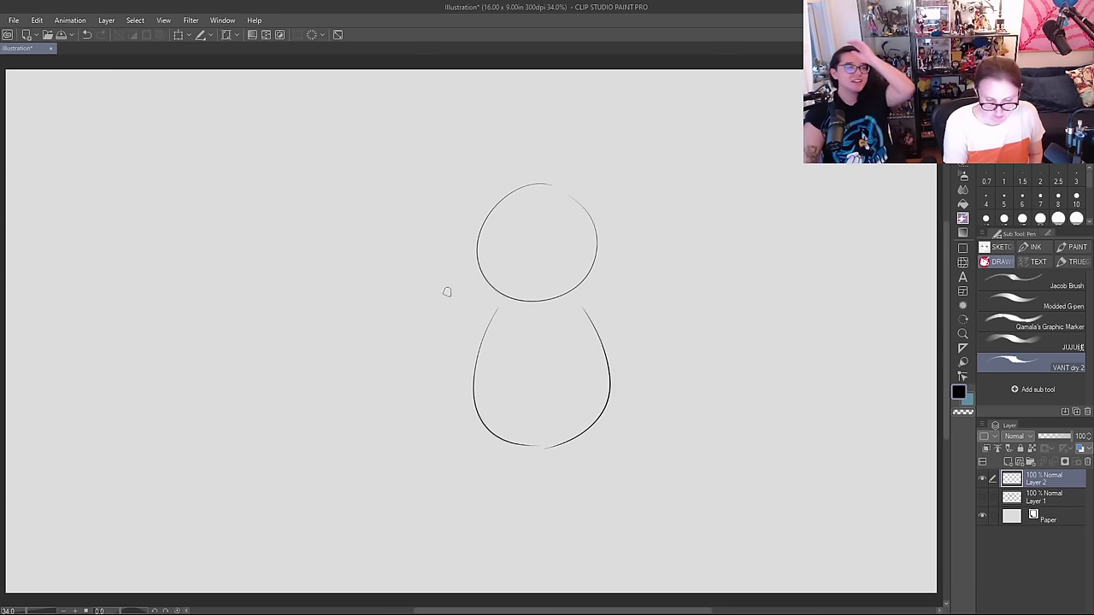
# Step: Draw a downward-pointing angular beak with a mouth line over the head's lower left, and erase the head outline crossing it
pyautogui.moveTo(517, 222)
pyautogui.mouseDown()
pyautogui.moveTo(546, 247)
pyautogui.moveTo(492, 235)
pyautogui.moveTo(480, 251)
pyautogui.moveTo(538, 259)
pyautogui.mouseUp()
pyautogui.hotkey('ctrl', 'z')
pyautogui.hotkey('ctrl', 'z')
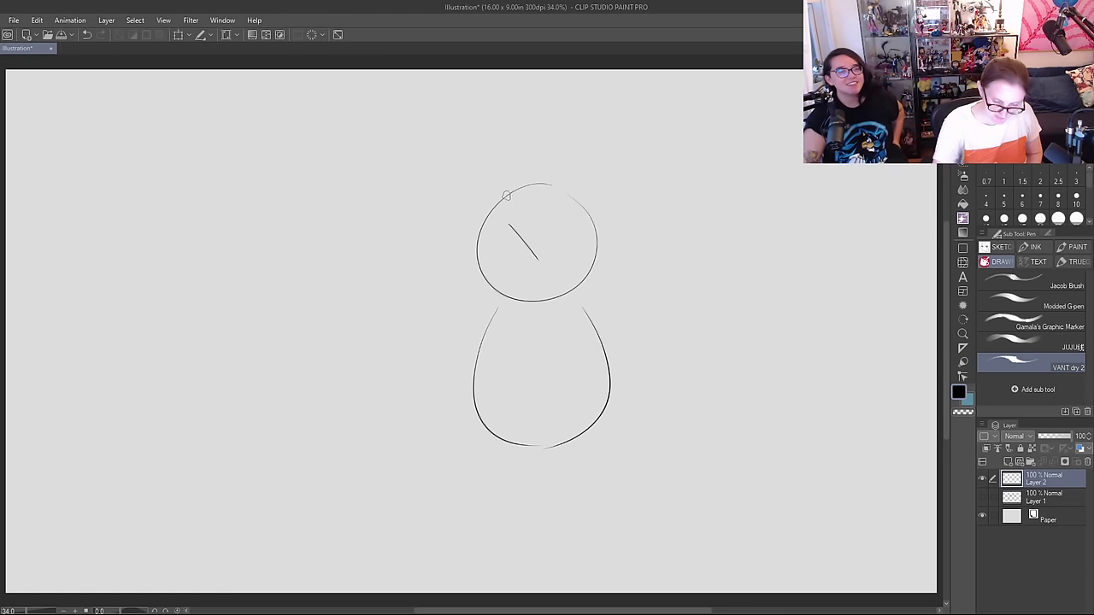
pyautogui.moveTo(507, 224); pyautogui.dragTo(460, 325)
pyautogui.hotkey('ctrl', 'z')
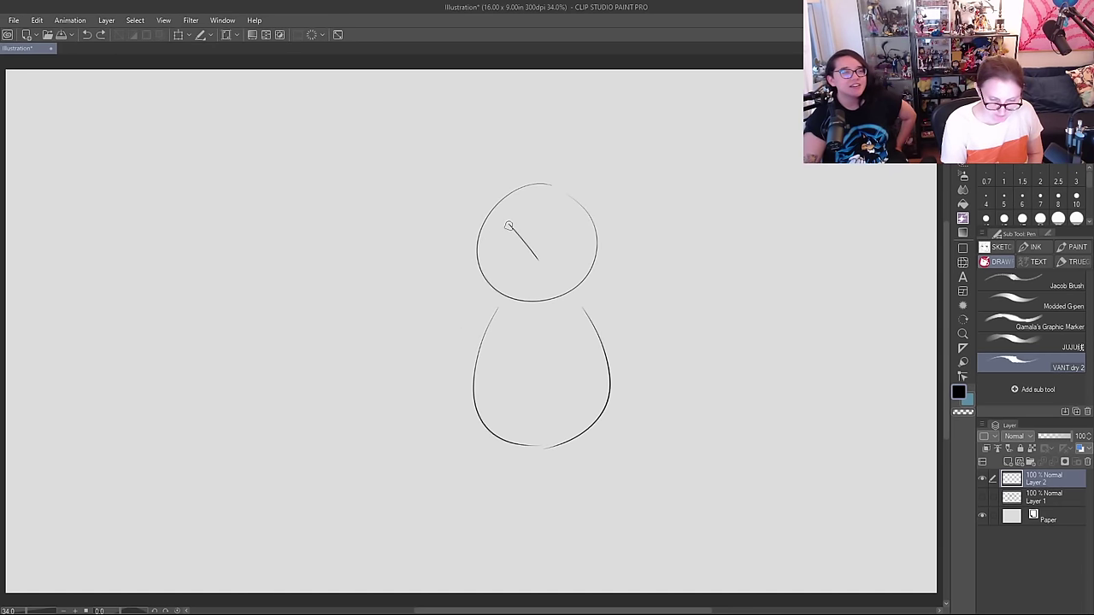
pyautogui.moveTo(508, 224)
pyautogui.mouseDown()
pyautogui.moveTo(451, 292)
pyautogui.moveTo(522, 287)
pyautogui.mouseUp()
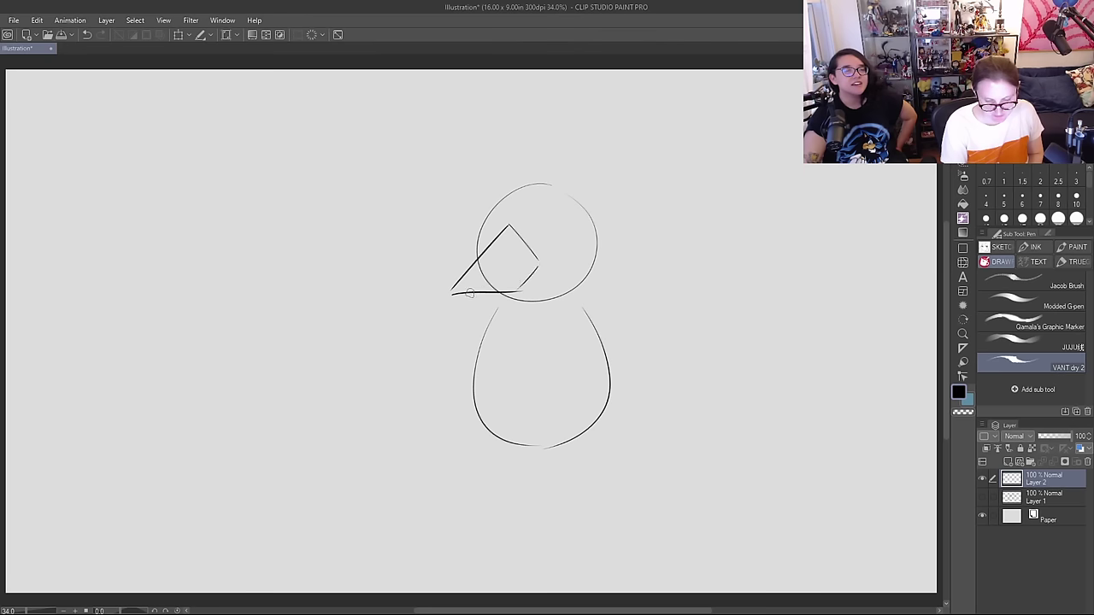
pyautogui.moveTo(450, 294); pyautogui.dragTo(515, 275)
pyautogui.press('e')
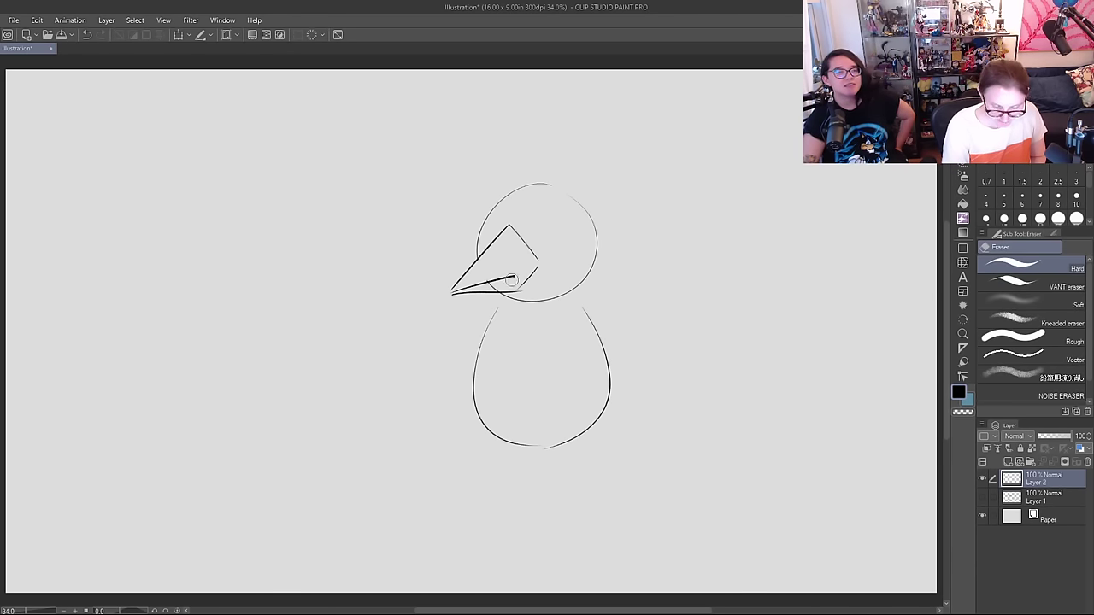
pyautogui.moveTo(493, 288); pyautogui.dragTo(487, 282)
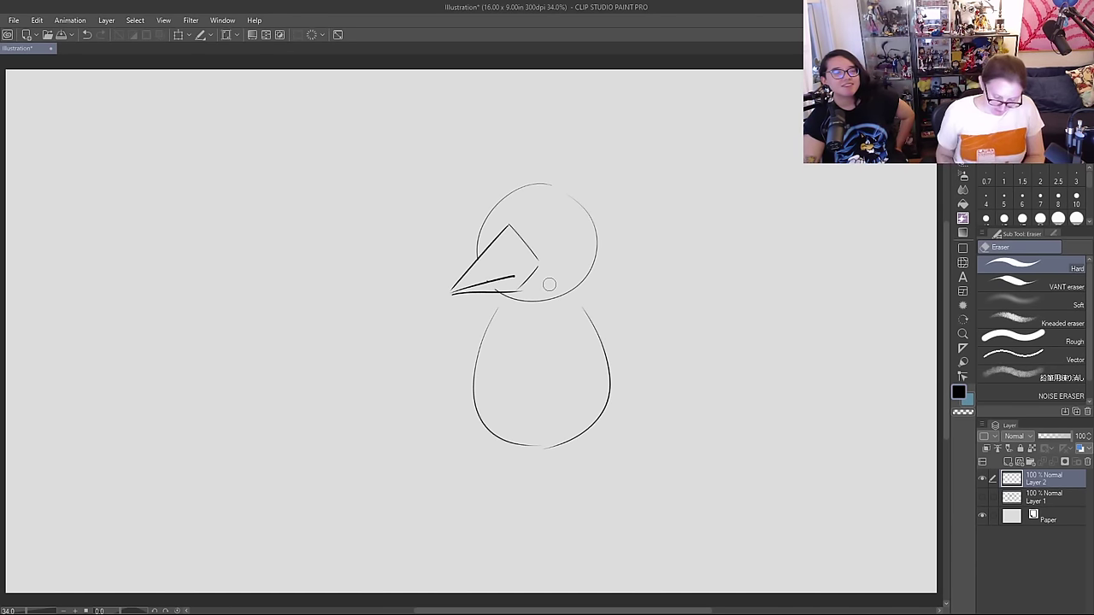
# Step: Draw a bold curved crest over the top of the head, ending in two small curled feather tufts
pyautogui.press('p')
pyautogui.moveTo(487, 216)
pyautogui.mouseDown()
pyautogui.moveTo(546, 174)
pyautogui.moveTo(578, 195)
pyautogui.mouseUp()
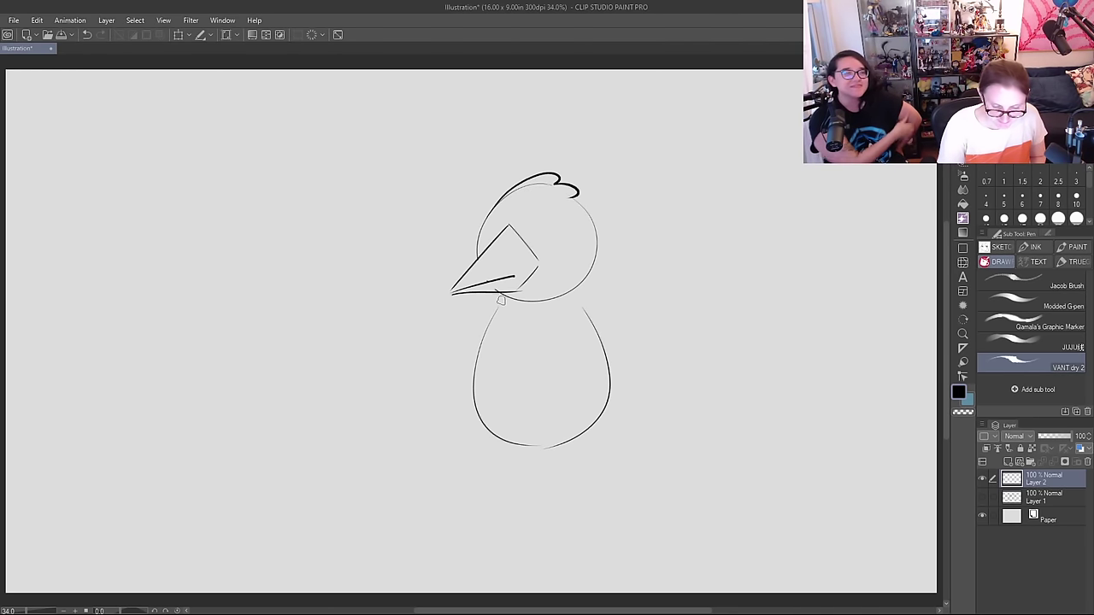
pyautogui.moveTo(501, 300); pyautogui.dragTo(467, 380)
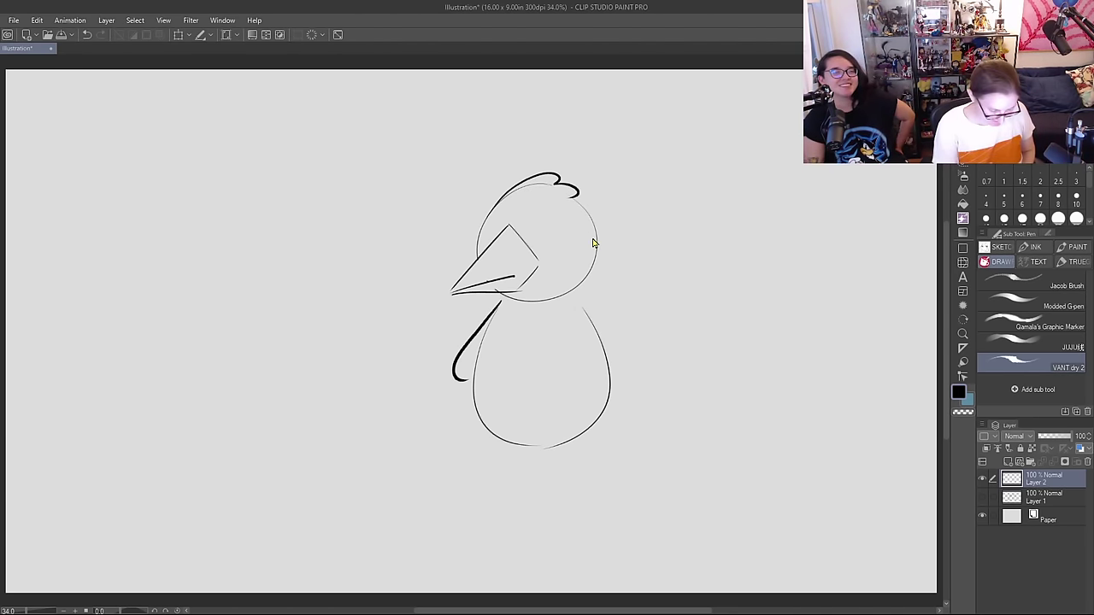
pyautogui.hotkey('ctrl', 'z')
pyautogui.moveTo(453, 320); pyautogui.dragTo(524, 323)
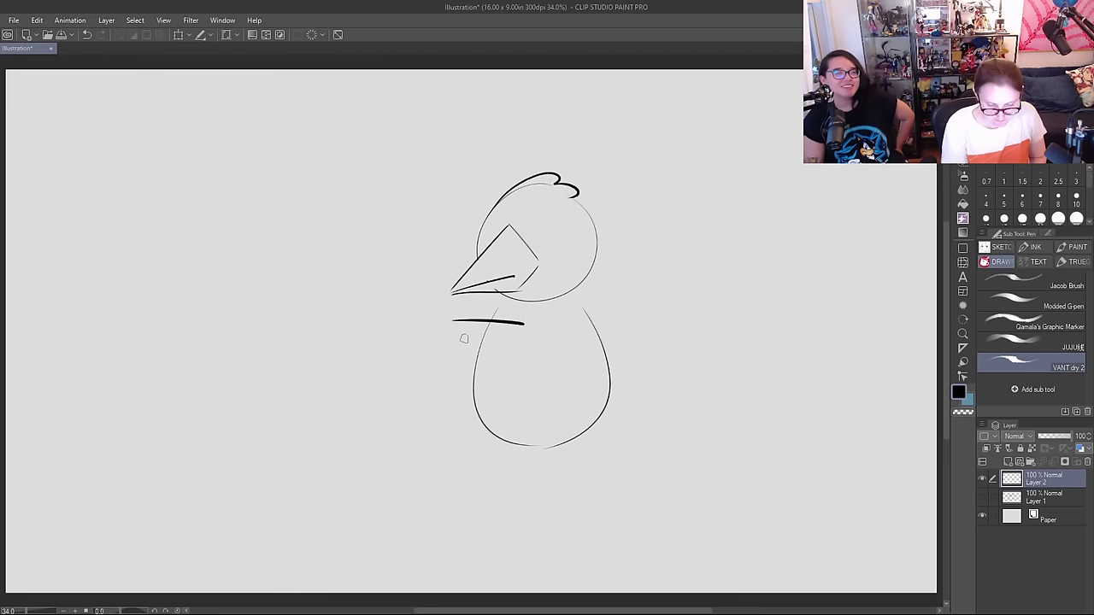
pyautogui.moveTo(451, 322); pyautogui.dragTo(466, 376)
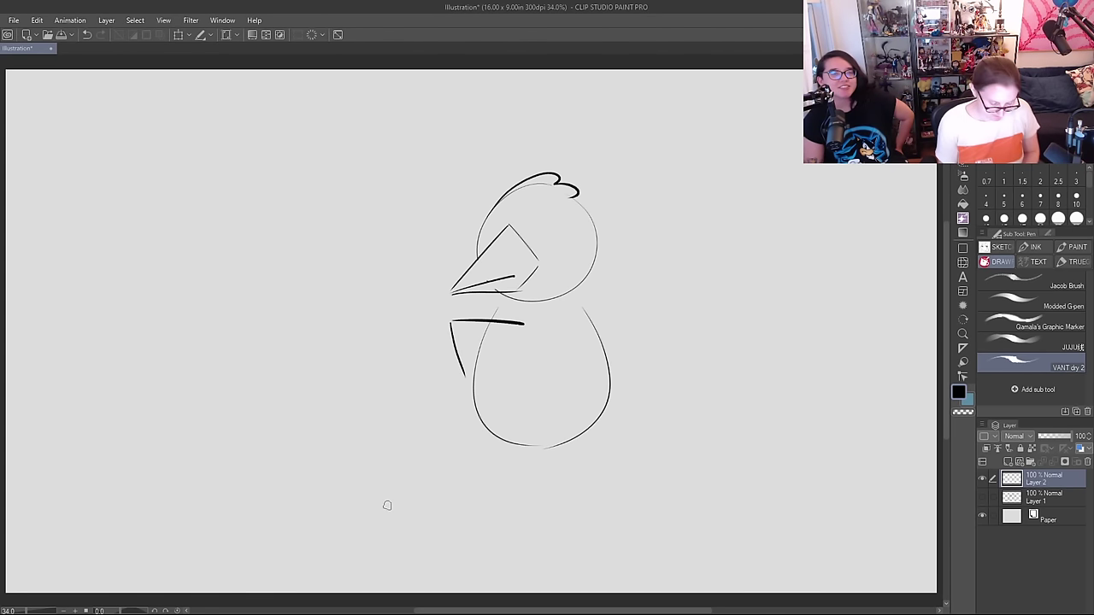
pyautogui.hotkey('ctrl', 'z')
pyautogui.hotkey('ctrl', 'z')
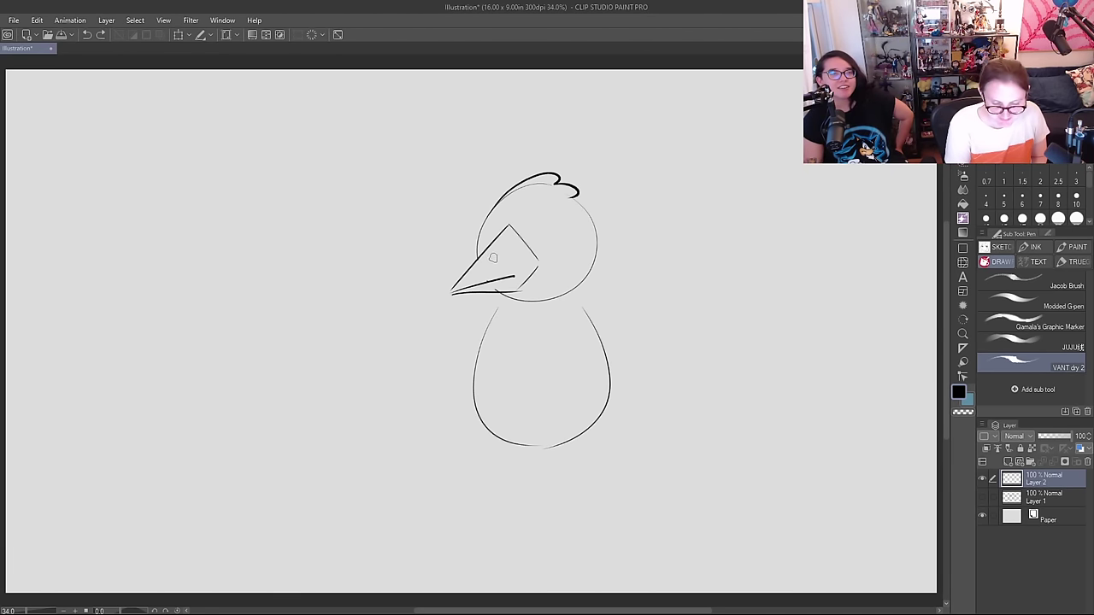
# Step: Draw two small nostrils on the beak and a half-lidded, tired-looking eye on each side of it, with a crease under the larger eye
pyautogui.moveTo(489, 253); pyautogui.dragTo(500, 254)
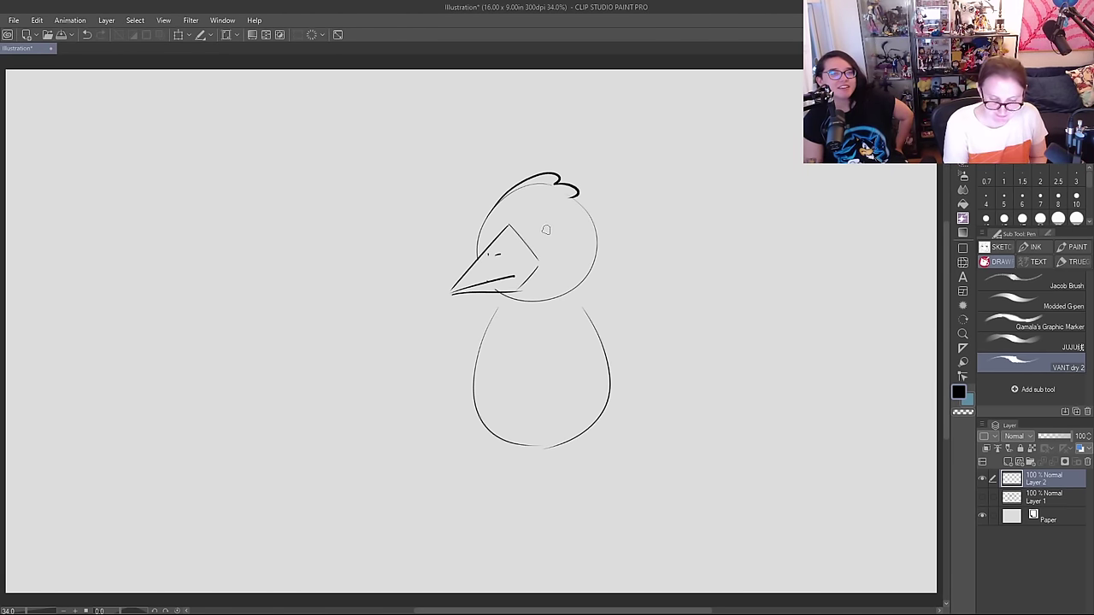
pyautogui.moveTo(548, 229); pyautogui.dragTo(571, 231)
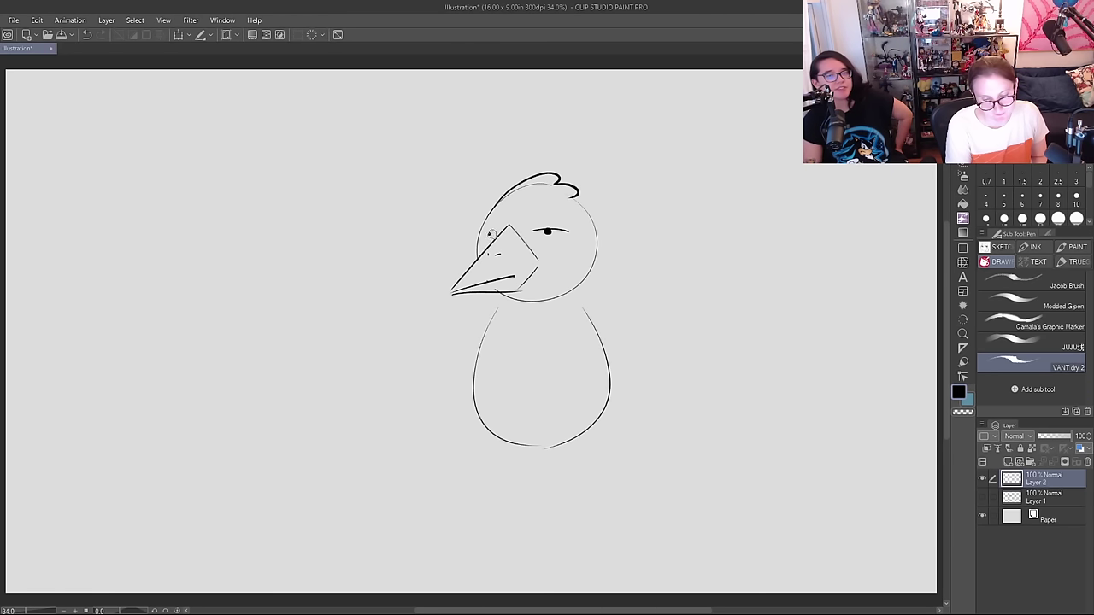
pyautogui.moveTo(482, 234); pyautogui.dragTo(499, 234)
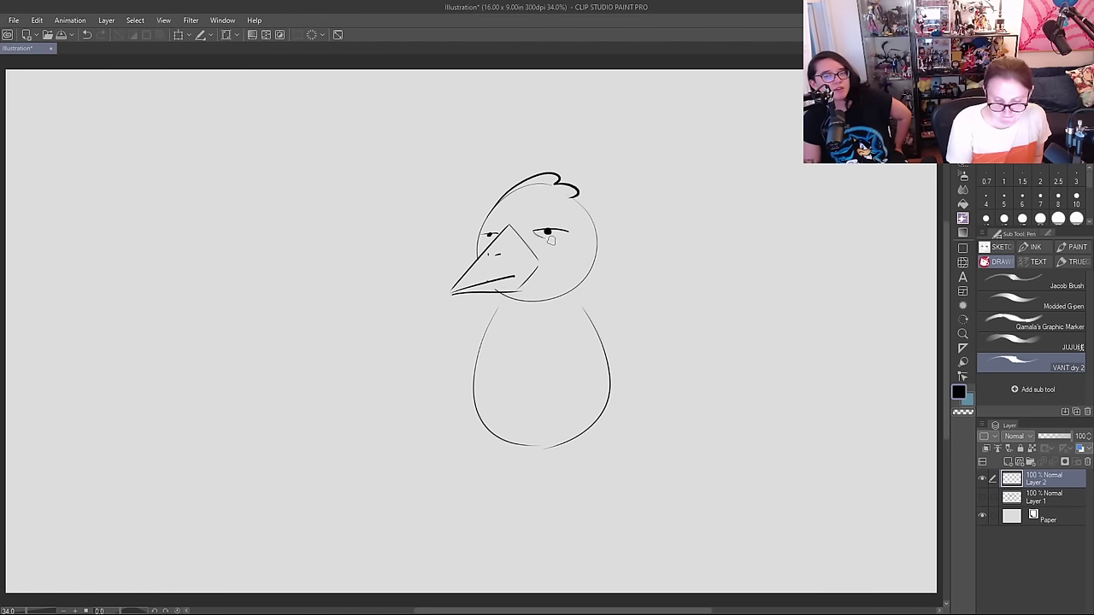
pyautogui.moveTo(547, 238)
pyautogui.mouseDown()
pyautogui.moveTo(568, 231)
pyautogui.moveTo(540, 243)
pyautogui.mouseUp()
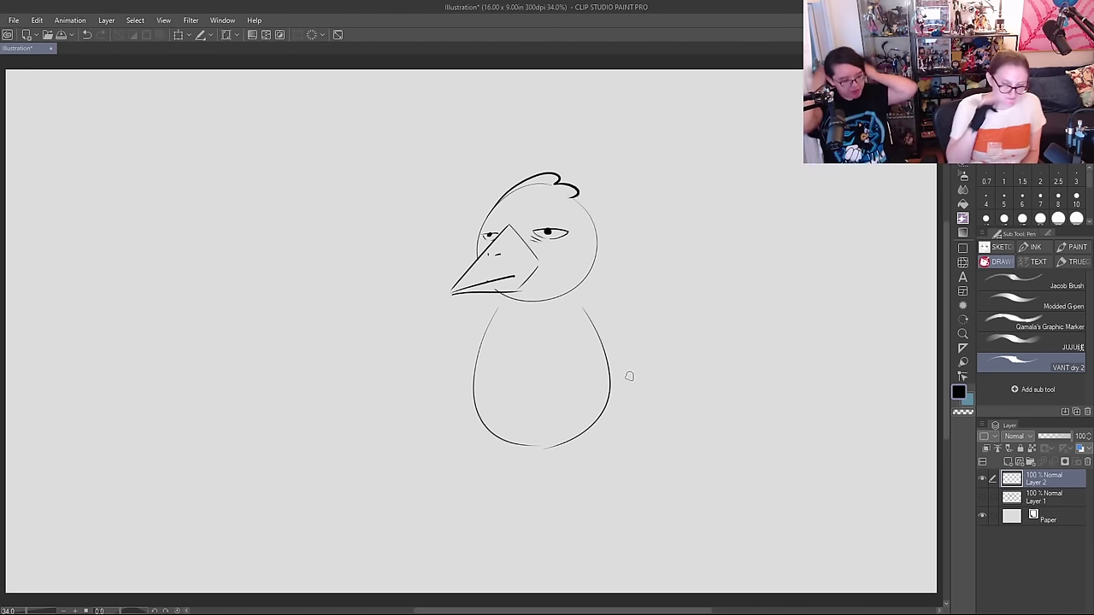
pyautogui.hotkey('ctrl', 'z')
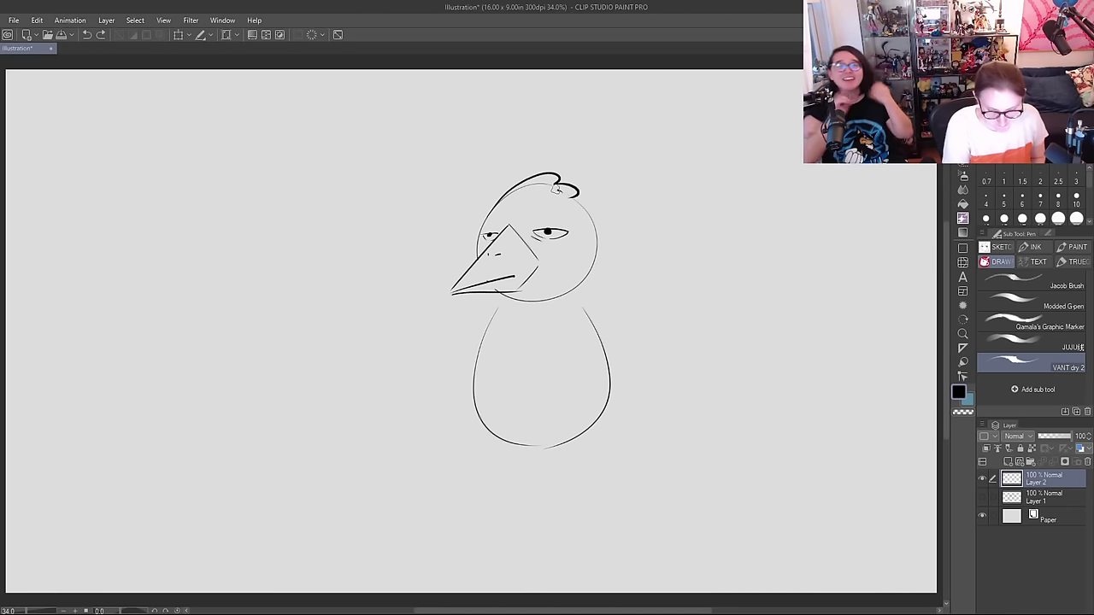
# Step: Erase the head outline beneath the crest and redraw the contour so it joins the crest at both ends, adding a feather tuft at the back
pyautogui.moveTo(531, 189)
pyautogui.mouseDown()
pyautogui.moveTo(561, 191)
pyautogui.moveTo(515, 196)
pyautogui.mouseUp()
pyautogui.hotkey('ctrl', 'z')
pyautogui.press('e')
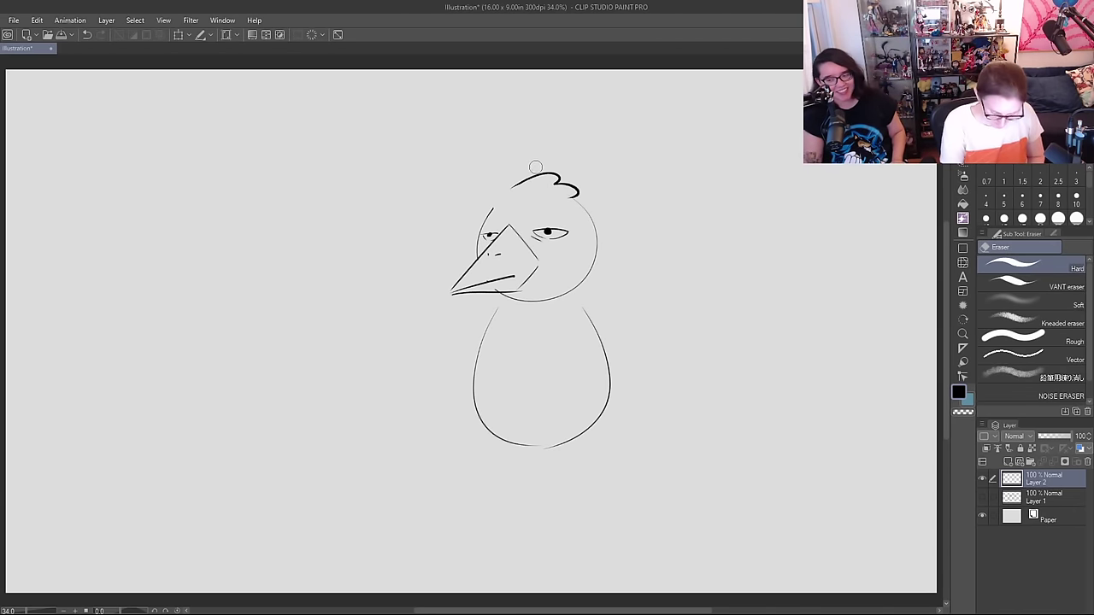
pyautogui.press('p')
pyautogui.moveTo(477, 246); pyautogui.dragTo(521, 179)
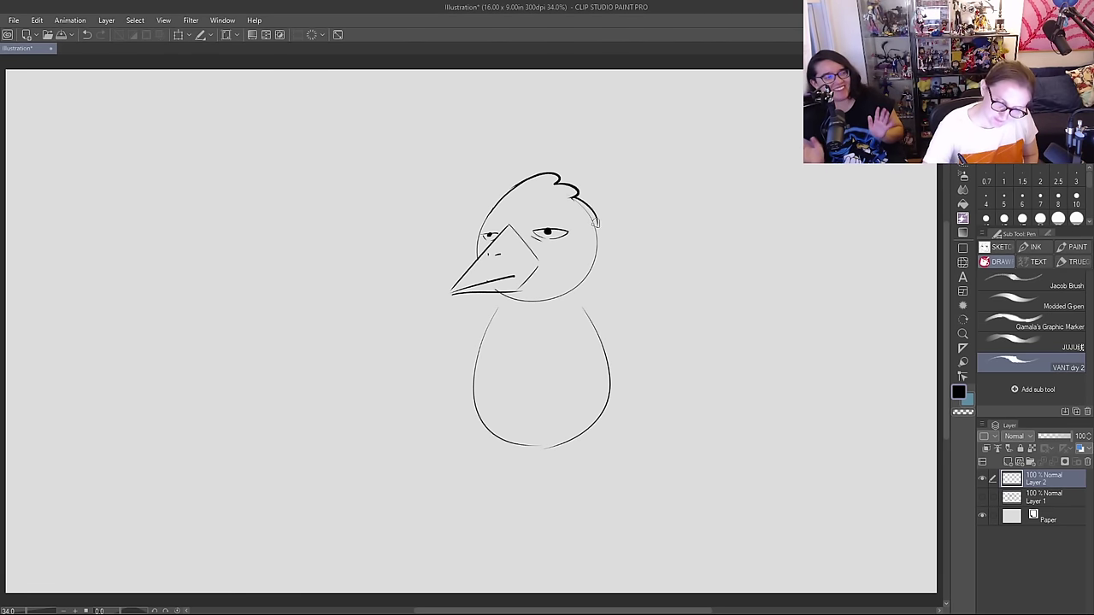
pyautogui.moveTo(577, 194); pyautogui.dragTo(596, 228)
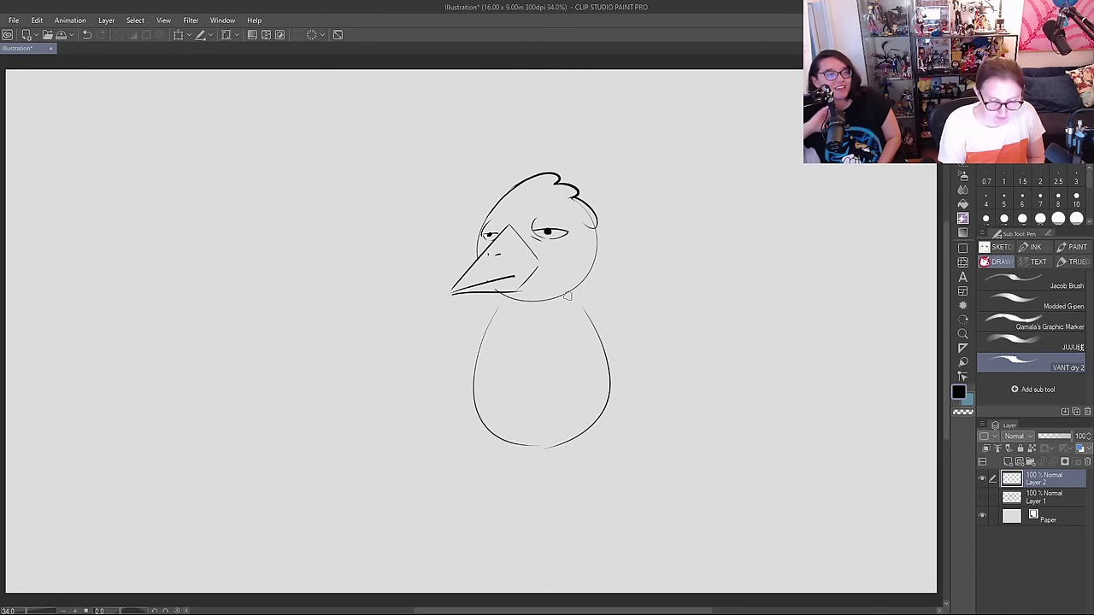
# Step: Clean up the beak's lower rear corner and redraw its slanted back edge with a slightly heavier line
pyautogui.press('e')
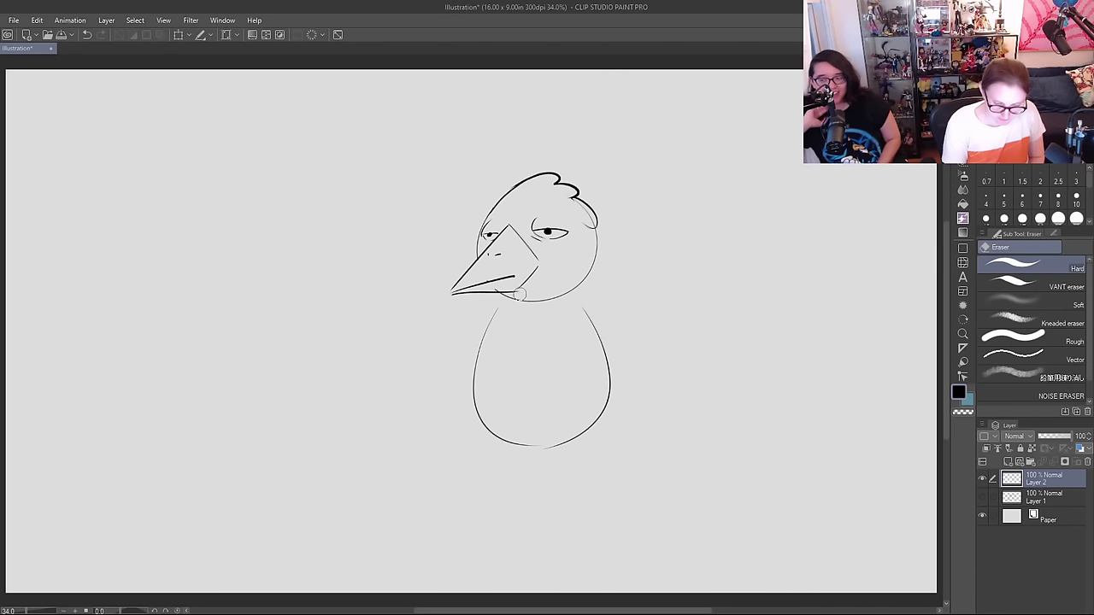
pyautogui.press('p')
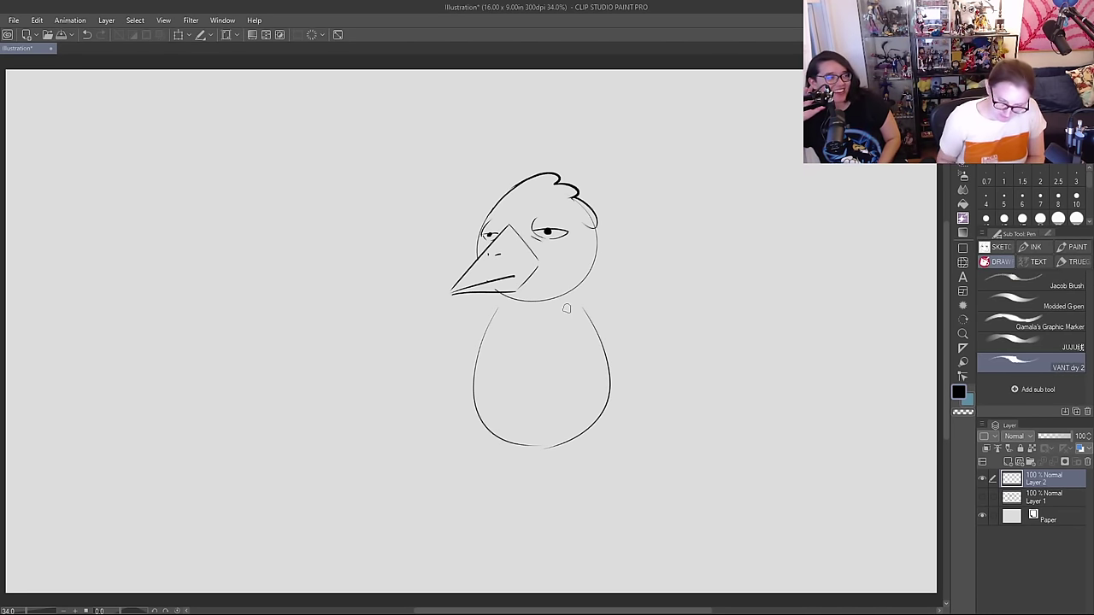
pyautogui.moveTo(538, 267); pyautogui.dragTo(515, 294)
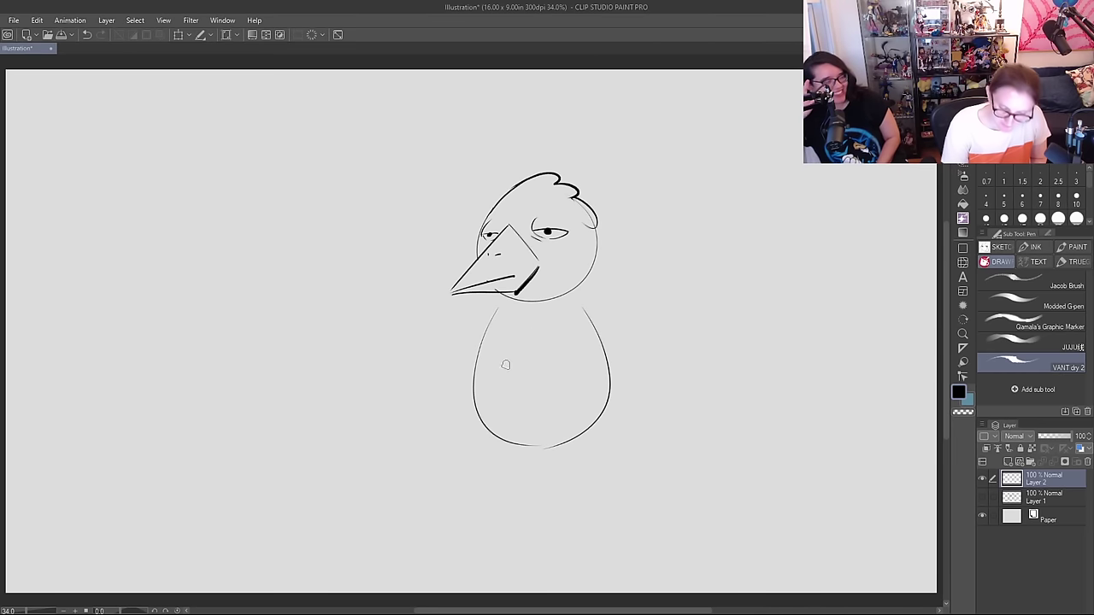
pyautogui.hotkey('ctrl', 'z')
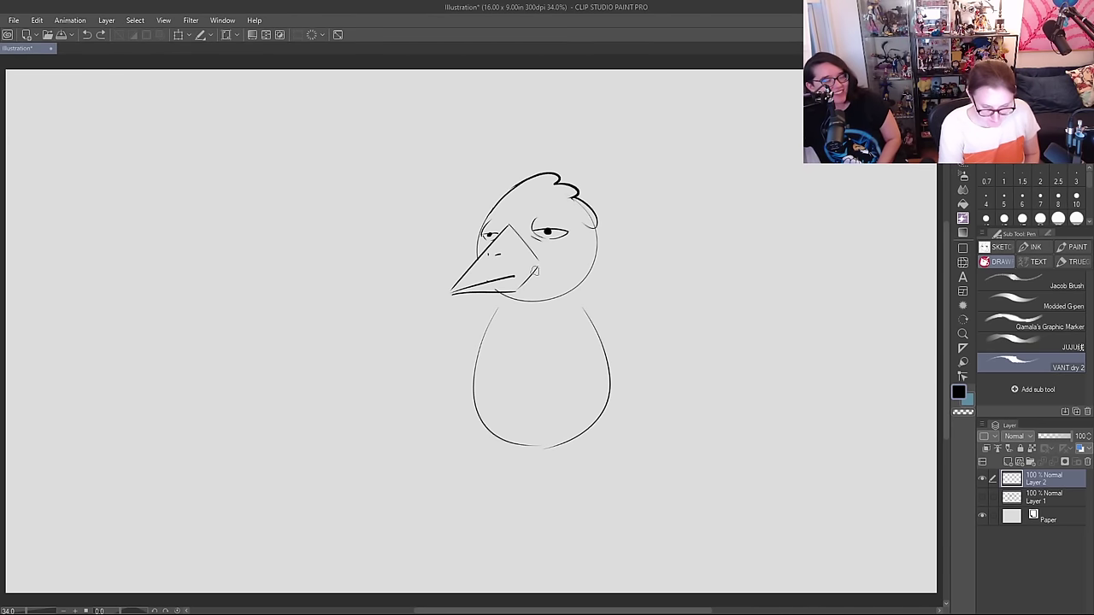
pyautogui.moveTo(535, 269)
pyautogui.mouseDown()
pyautogui.moveTo(516, 290)
pyautogui.moveTo(532, 269)
pyautogui.moveTo(565, 274)
pyautogui.mouseUp()
pyautogui.press('e')
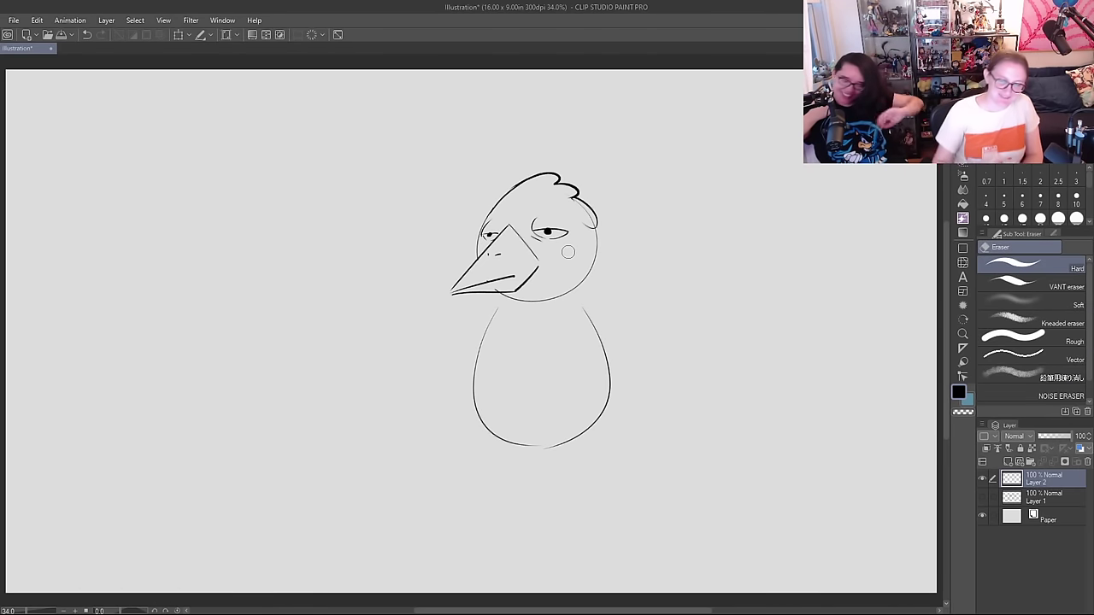
# Step: Draw a slanted four-sided clipboard overlapping the body's front below the beak, erase the lines inside it and add a rounded clip on top
pyautogui.press('p')
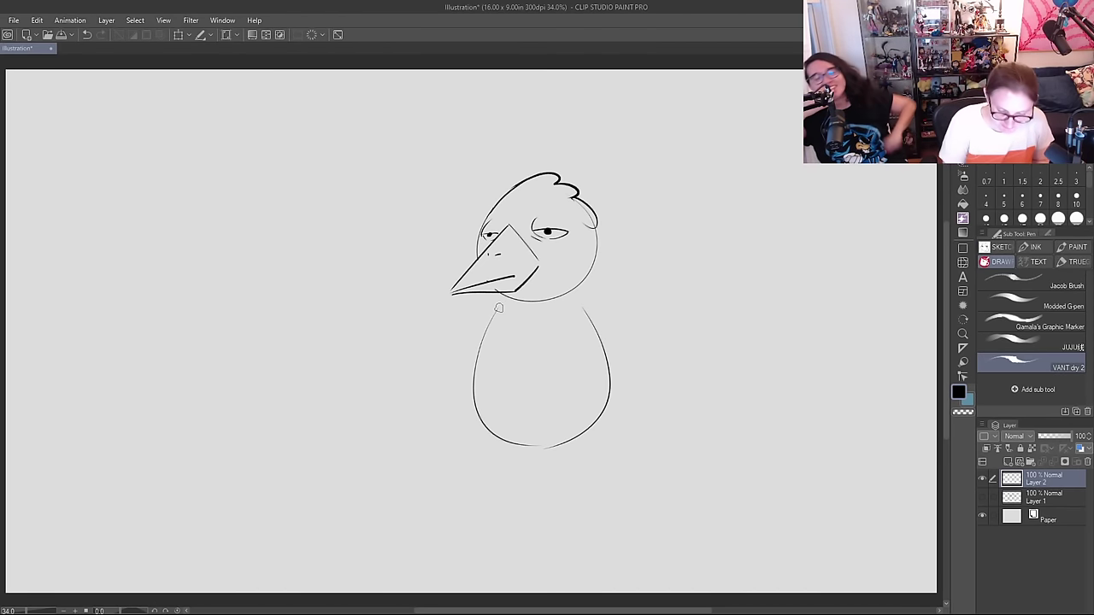
pyautogui.moveTo(406, 322); pyautogui.dragTo(479, 321)
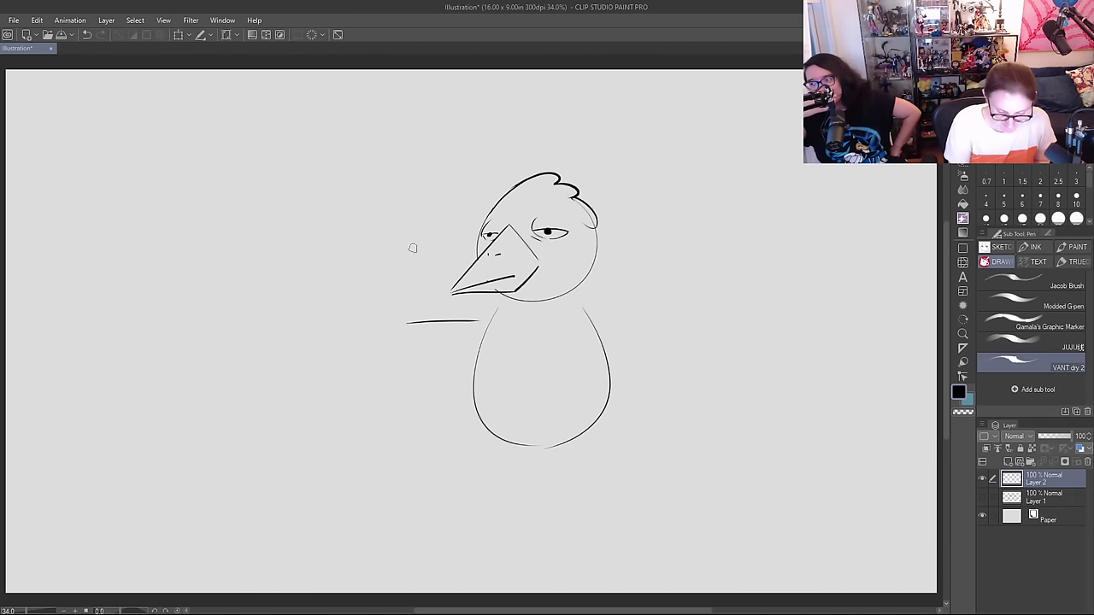
pyautogui.moveTo(411, 325); pyautogui.dragTo(437, 376)
pyautogui.moveTo(476, 323)
pyautogui.mouseDown()
pyautogui.moveTo(495, 376)
pyautogui.moveTo(476, 347)
pyautogui.moveTo(475, 372)
pyautogui.mouseUp()
pyautogui.press('e')
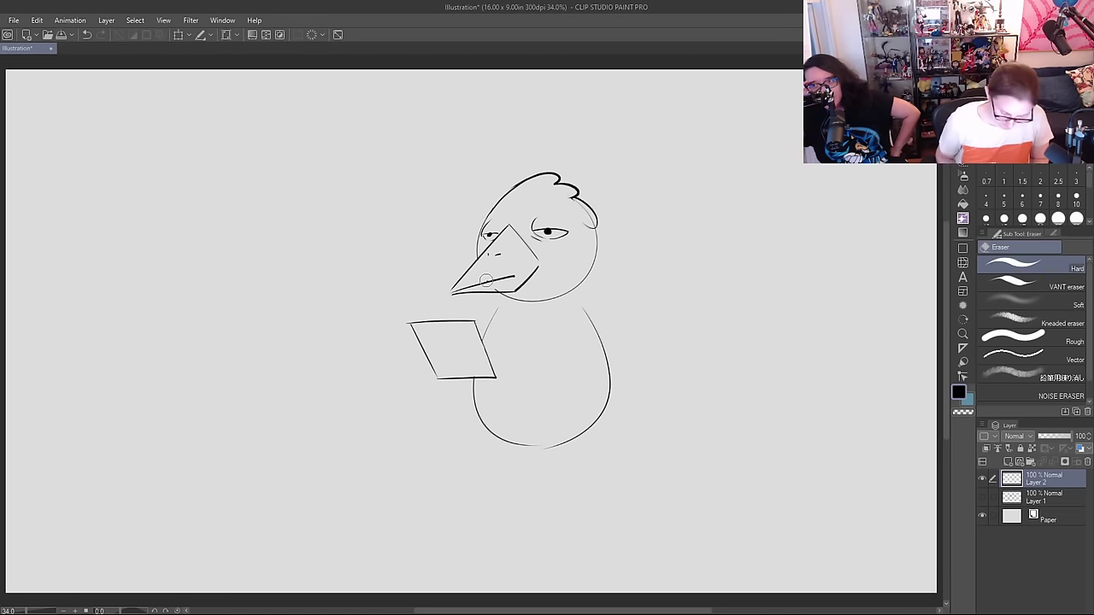
pyautogui.press('p')
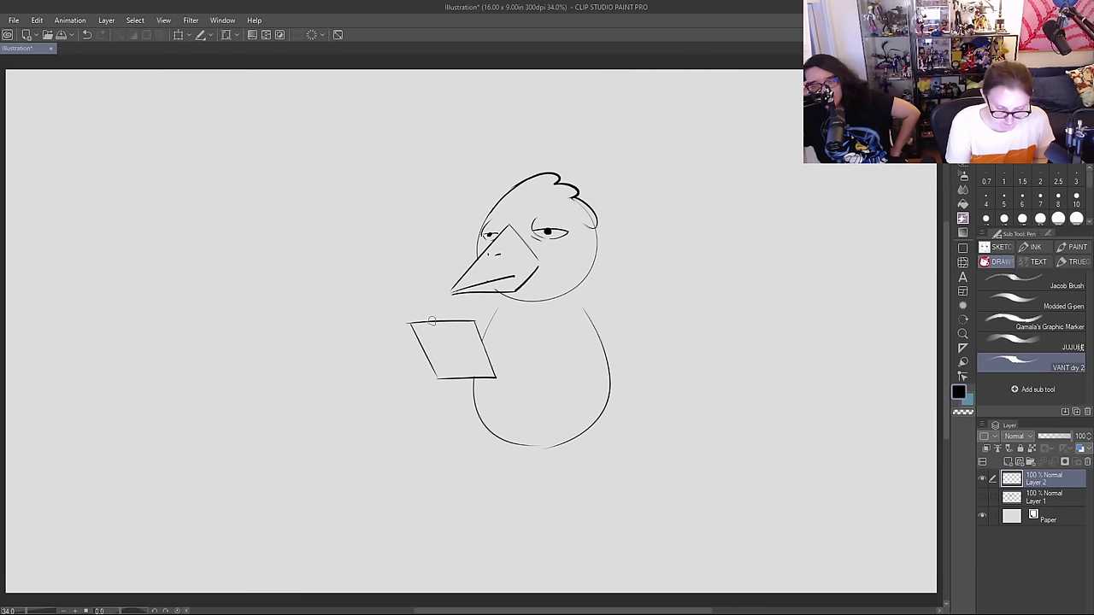
pyautogui.moveTo(430, 321); pyautogui.dragTo(439, 315)
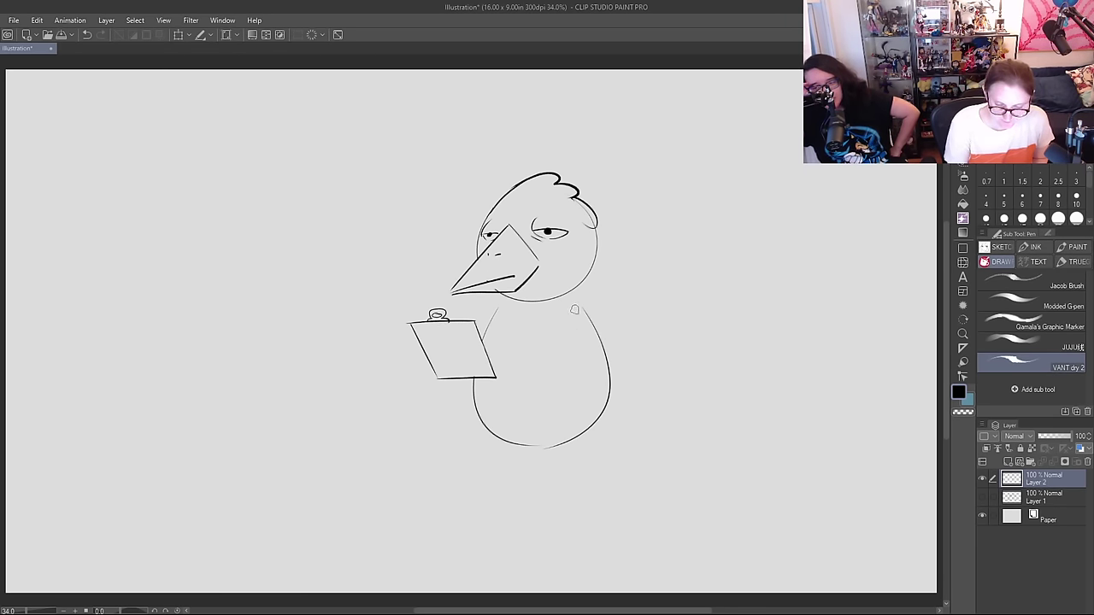
# Step: Draw a bold bent arm from the neck across the body, ending in a hand with curled fingers at the clipboard's edge
pyautogui.moveTo(572, 304)
pyautogui.mouseDown()
pyautogui.moveTo(509, 330)
pyautogui.moveTo(488, 322)
pyautogui.moveTo(505, 334)
pyautogui.moveTo(489, 339)
pyautogui.moveTo(562, 392)
pyautogui.moveTo(605, 340)
pyautogui.mouseUp()
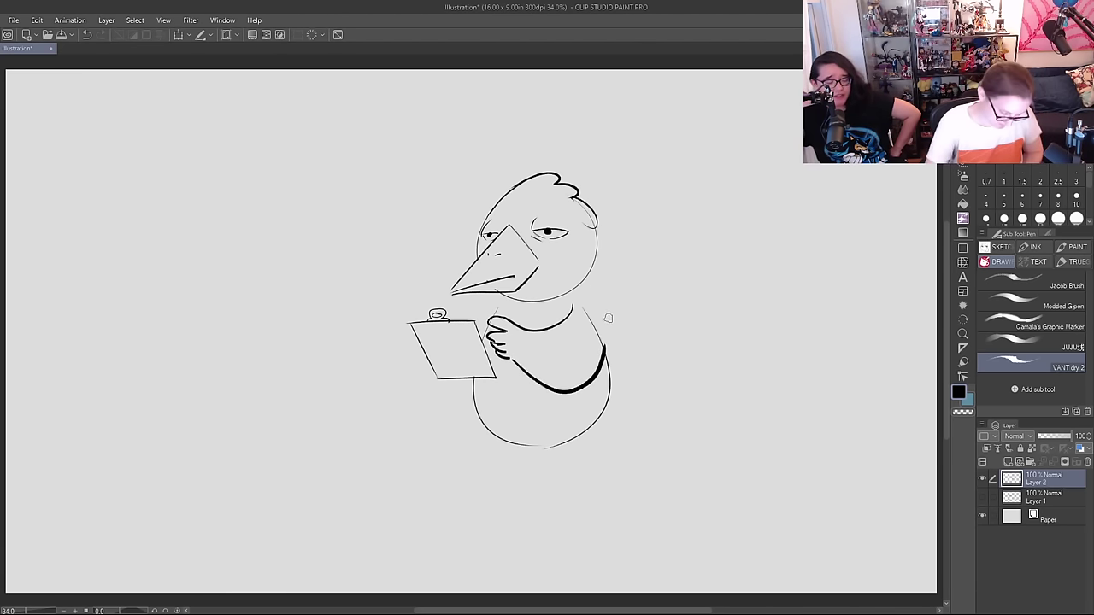
pyautogui.hotkey('ctrl', 'z')
pyautogui.moveTo(581, 299)
pyautogui.mouseDown()
pyautogui.moveTo(607, 335)
pyautogui.moveTo(588, 373)
pyautogui.moveTo(520, 368)
pyautogui.mouseUp()
pyautogui.hotkey('ctrl', 'z')
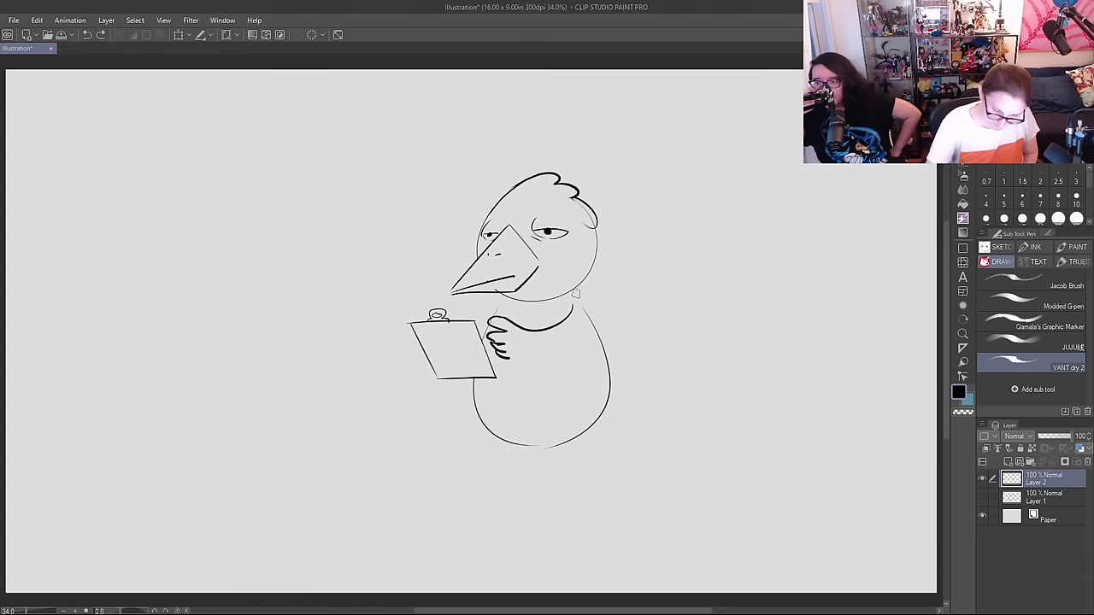
pyautogui.moveTo(576, 289)
pyautogui.mouseDown()
pyautogui.moveTo(604, 316)
pyautogui.moveTo(593, 387)
pyautogui.moveTo(539, 380)
pyautogui.moveTo(503, 357)
pyautogui.moveTo(513, 317)
pyautogui.mouseUp()
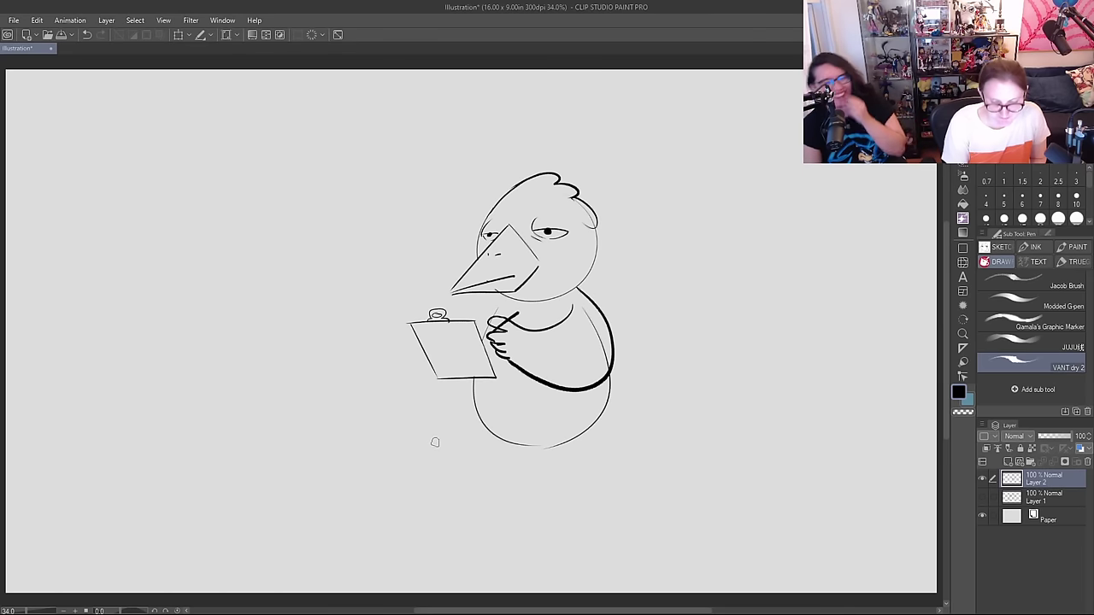
pyautogui.hotkey('ctrl', 'z')
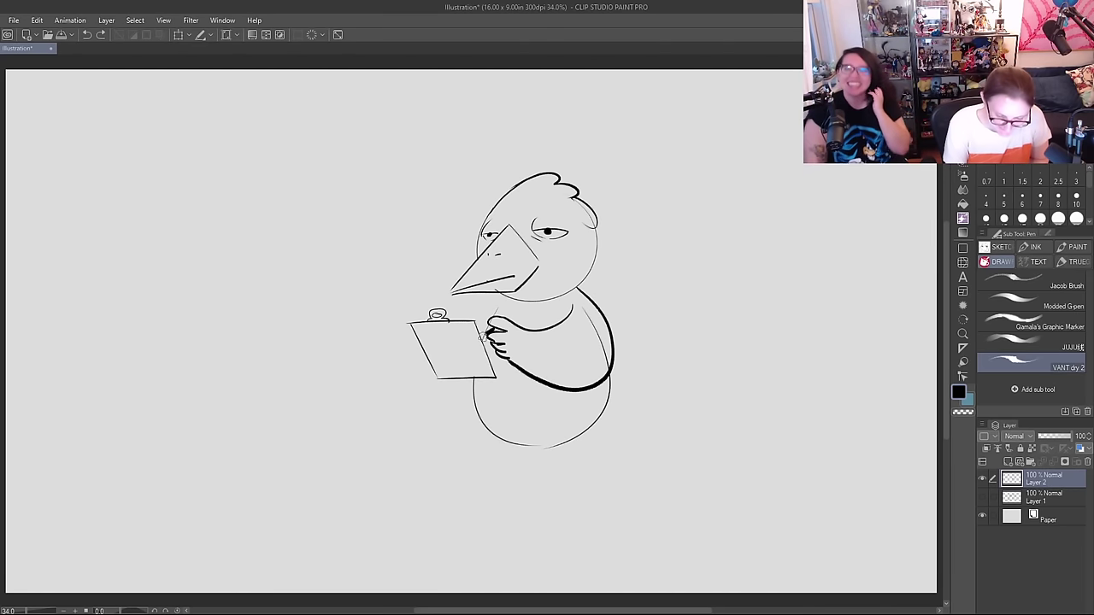
# Step: Draw a thick slanted pen held in the hand and erase the stray lines around its tip
pyautogui.moveTo(482, 338); pyautogui.dragTo(528, 312)
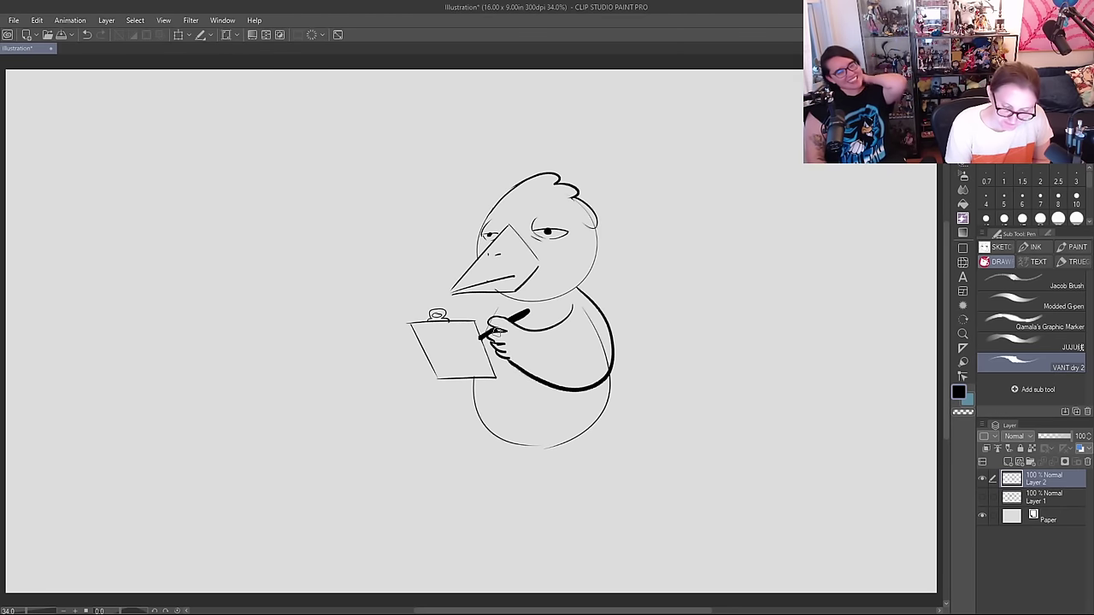
pyautogui.press('e')
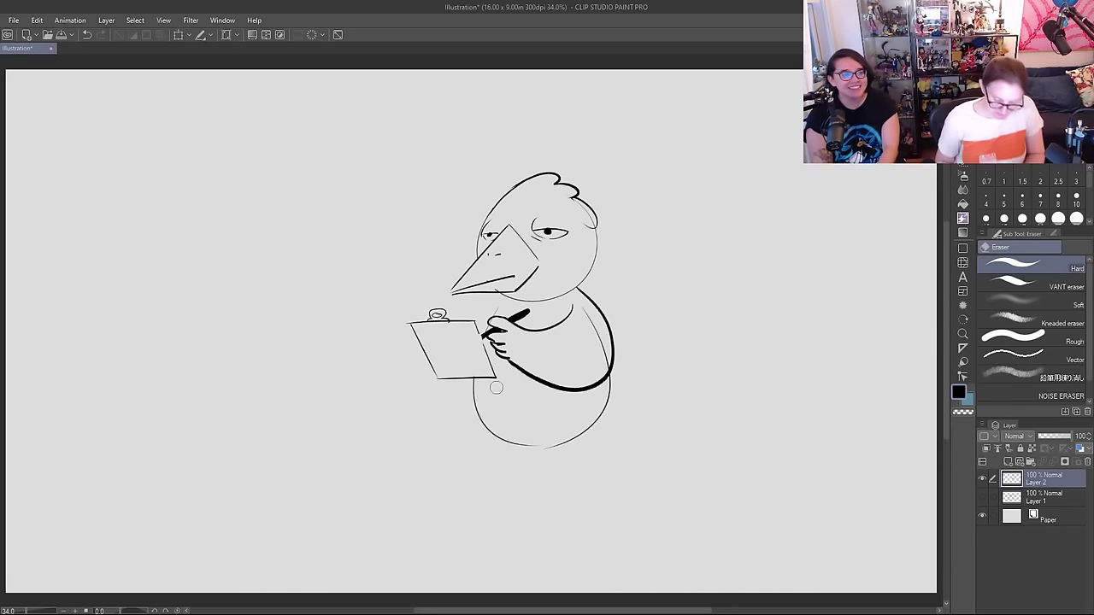
pyautogui.press('p')
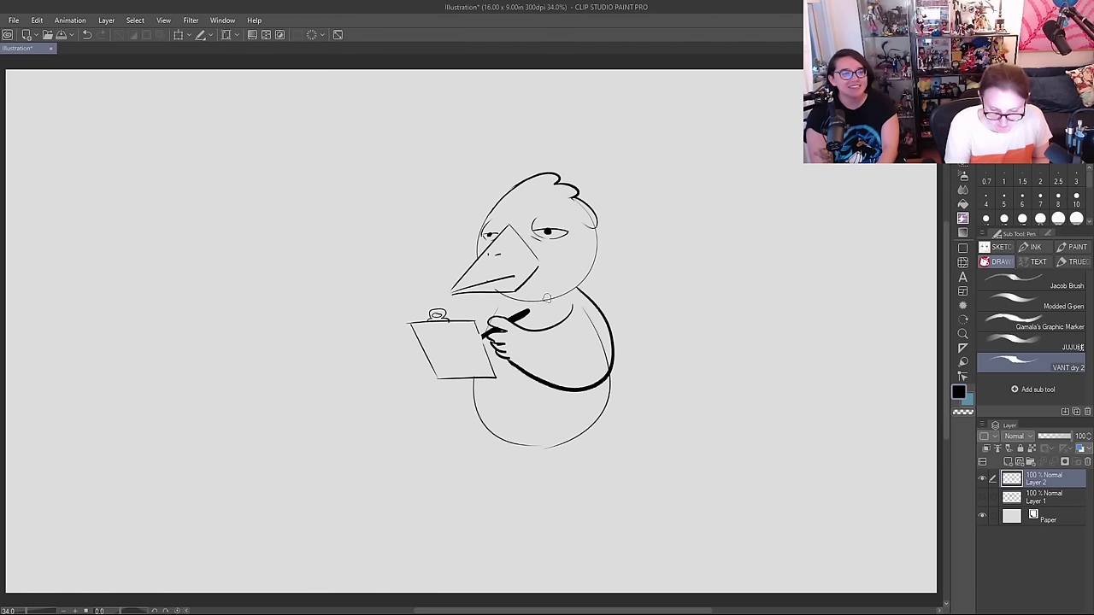
# Step: Draw a bold neckline under the head and add two pointed shirt collar flaps below it
pyautogui.moveTo(574, 289); pyautogui.dragTo(503, 298)
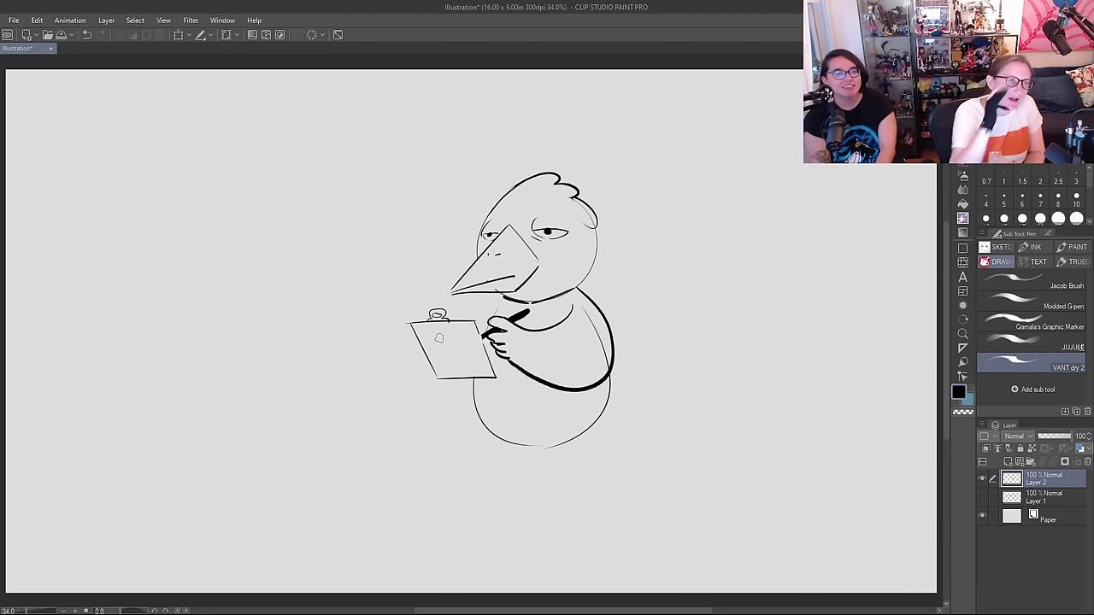
pyautogui.moveTo(532, 304)
pyautogui.mouseDown()
pyautogui.moveTo(541, 316)
pyautogui.moveTo(577, 290)
pyautogui.mouseUp()
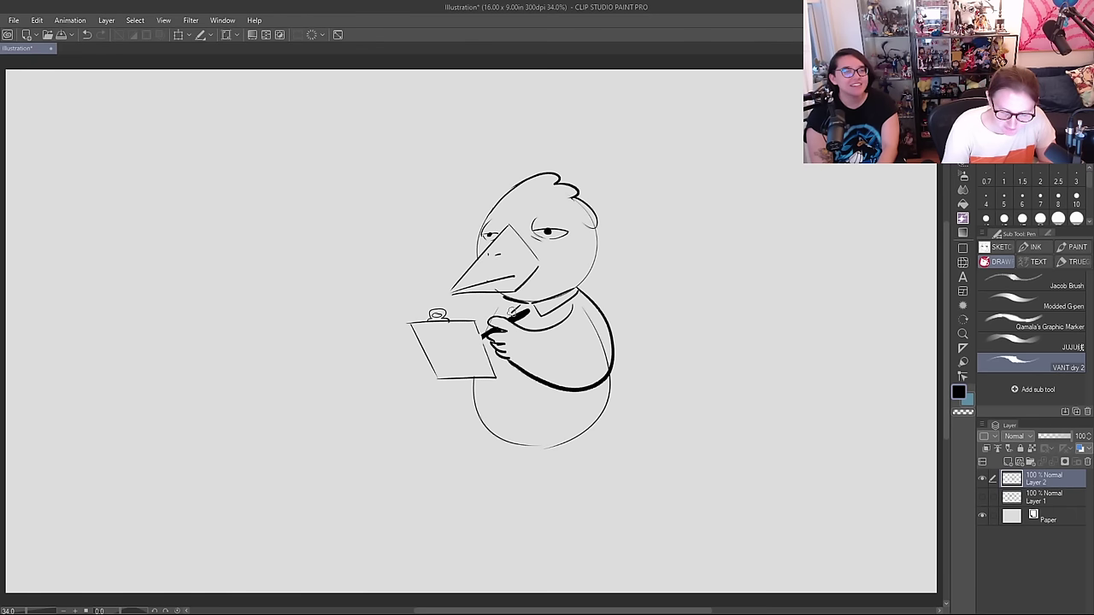
pyautogui.moveTo(513, 313); pyautogui.dragTo(495, 297)
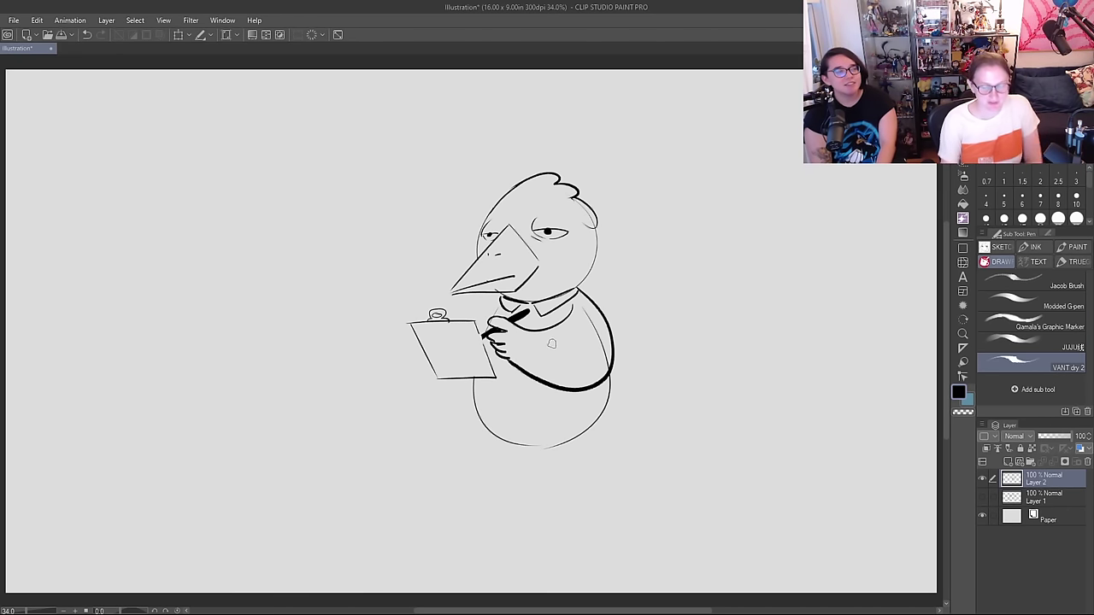
# Step: Draw two curved cuff lines with a small button across the forearm, and erase the body outline inside the arm
pyautogui.moveTo(537, 333); pyautogui.dragTo(537, 378)
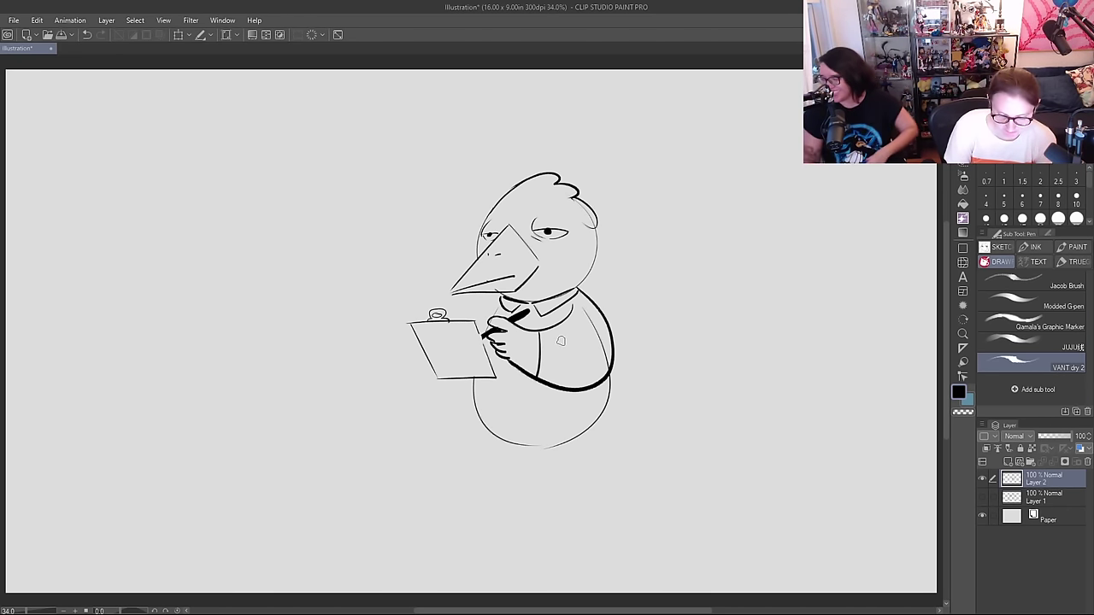
pyautogui.moveTo(560, 336); pyautogui.dragTo(562, 383)
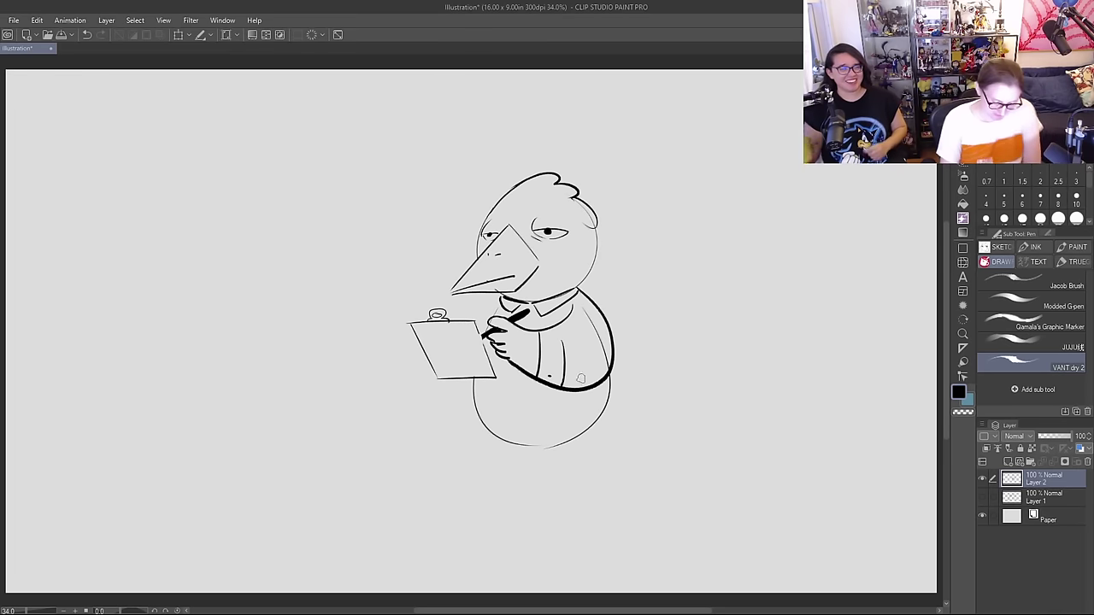
pyautogui.press('e')
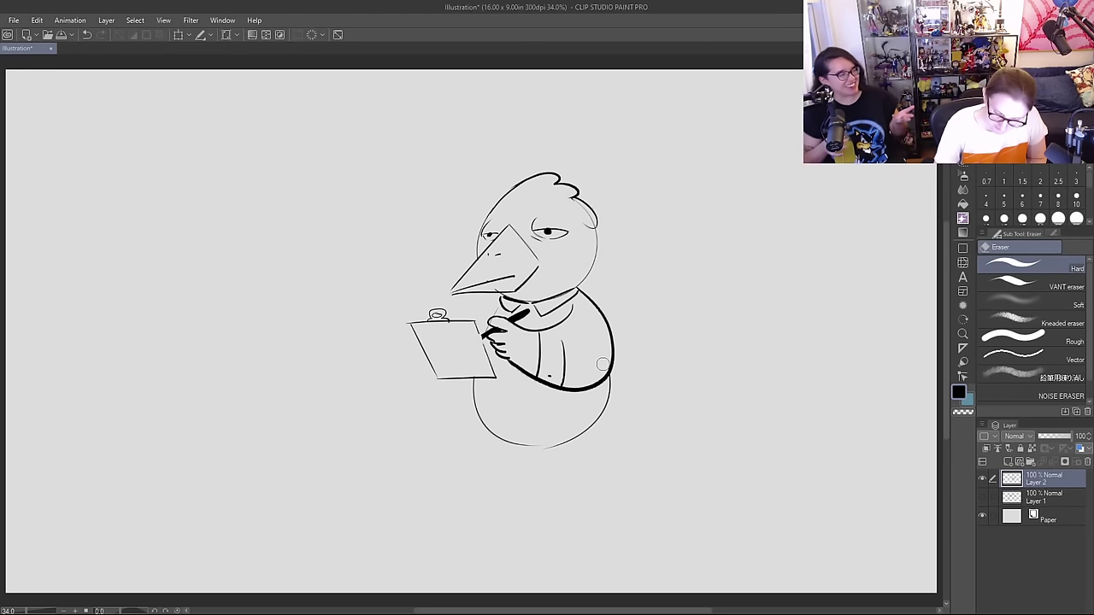
# Step: Draw a short far-shoulder line beside the neck and a second hand gripping the clipboard's lower edge, with fingers underneath and a stub of arm
pyautogui.press('p')
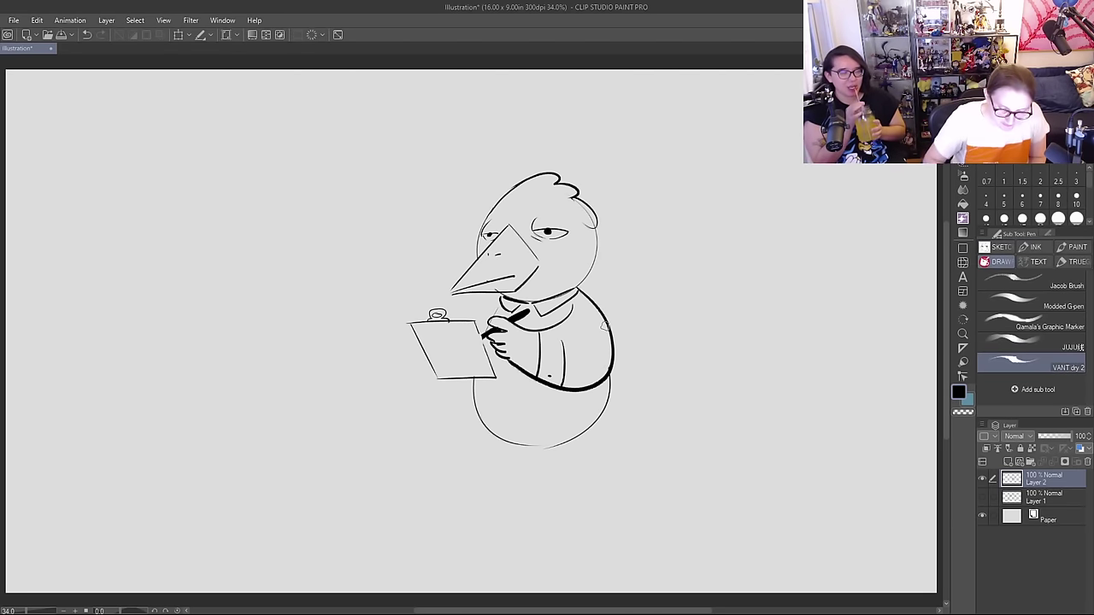
pyautogui.moveTo(485, 293); pyautogui.dragTo(472, 322)
pyautogui.moveTo(428, 362)
pyautogui.mouseDown()
pyautogui.moveTo(447, 352)
pyautogui.moveTo(433, 371)
pyautogui.moveTo(448, 378)
pyautogui.mouseUp()
pyautogui.press('e')
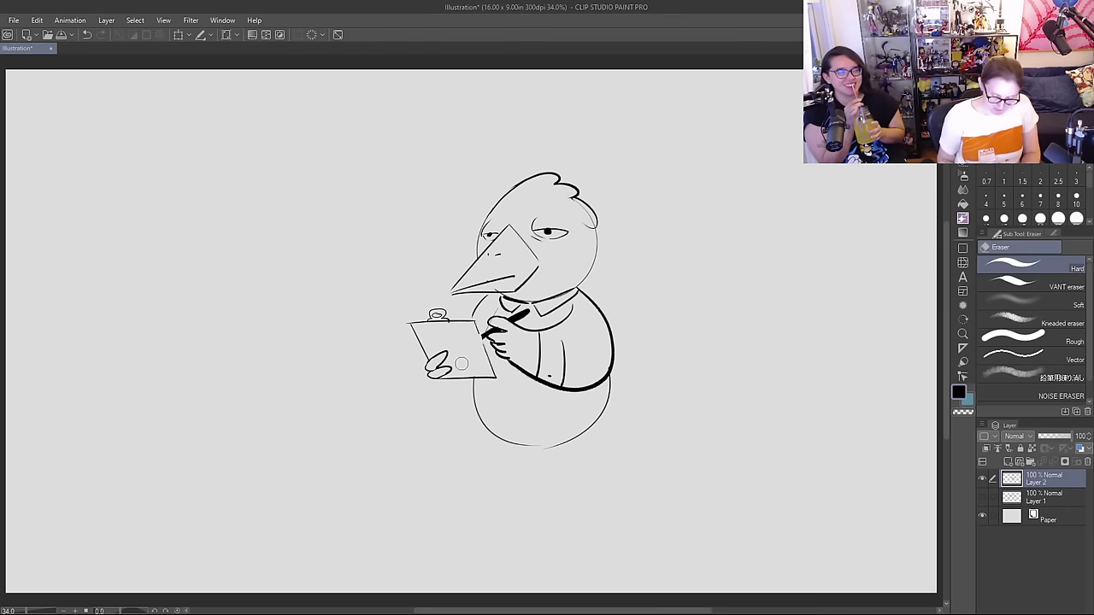
pyautogui.press('p')
pyautogui.moveTo(435, 378); pyautogui.dragTo(475, 386)
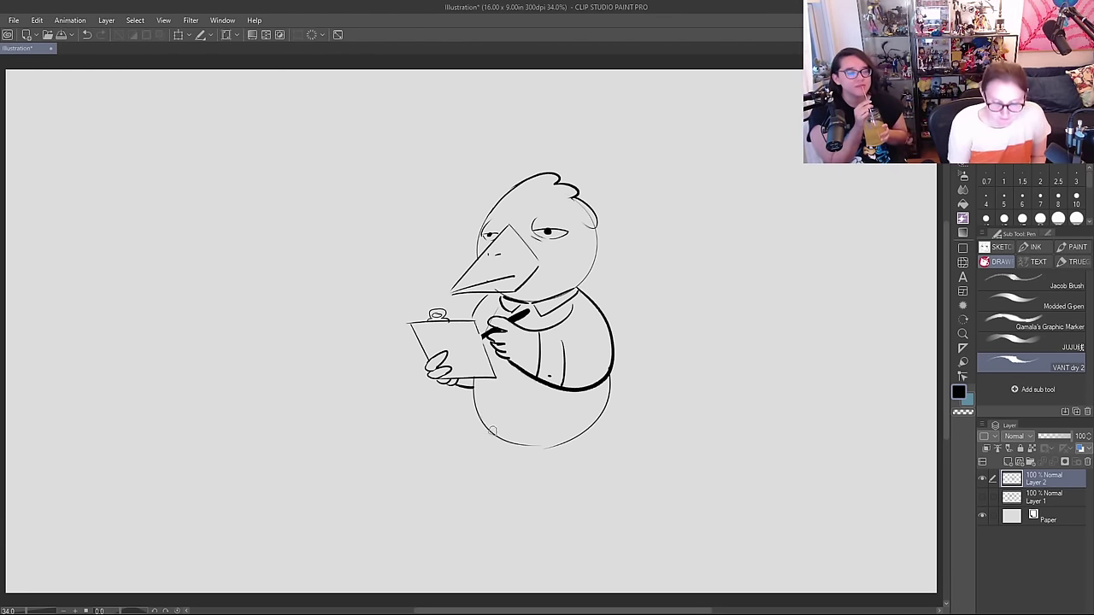
# Step: Draw two thin bird legs under the body, the front one bent at the knee, each ending in a clawed foot
pyautogui.moveTo(480, 420); pyautogui.dragTo(499, 491)
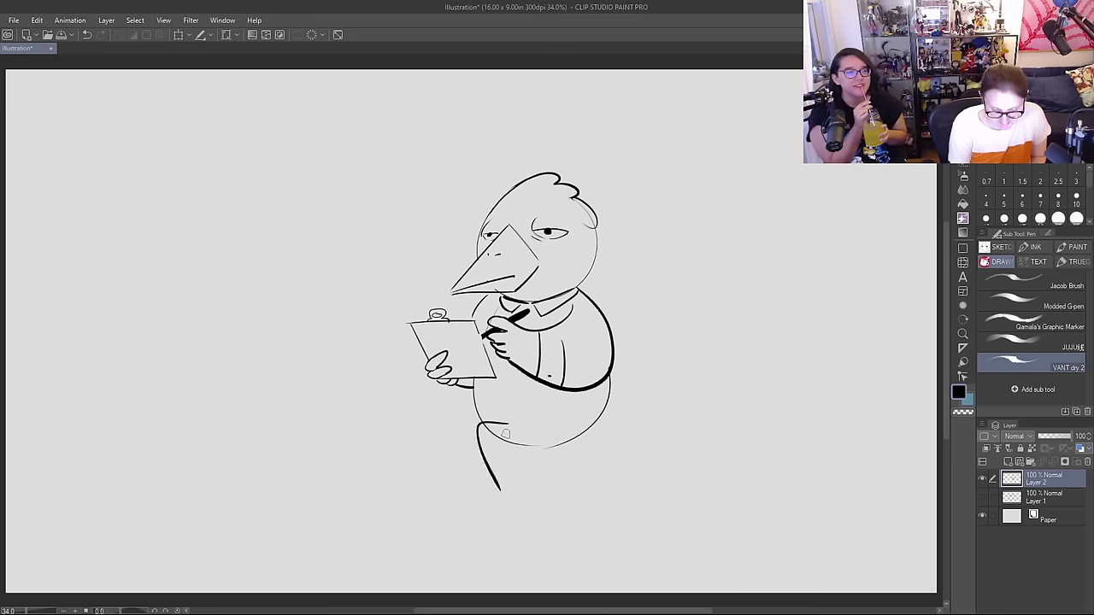
pyautogui.moveTo(485, 433)
pyautogui.mouseDown()
pyautogui.moveTo(508, 431)
pyautogui.moveTo(502, 482)
pyautogui.moveTo(476, 497)
pyautogui.moveTo(490, 528)
pyautogui.mouseUp()
pyautogui.moveTo(490, 526)
pyautogui.mouseDown()
pyautogui.moveTo(504, 499)
pyautogui.moveTo(522, 502)
pyautogui.moveTo(482, 504)
pyautogui.mouseUp()
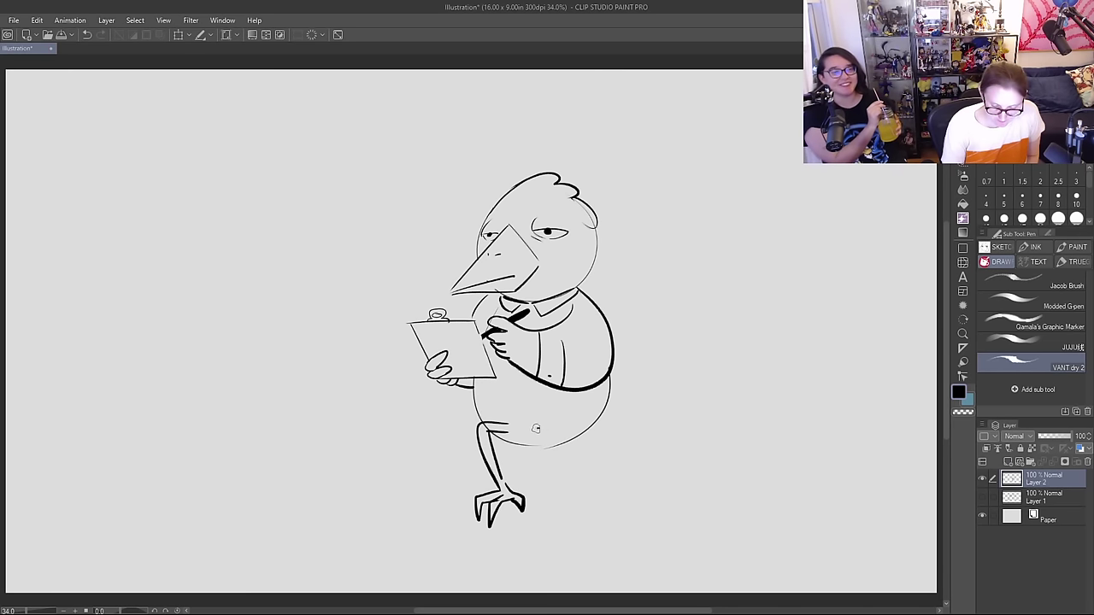
pyautogui.moveTo(536, 428); pyautogui.dragTo(537, 491)
pyautogui.moveTo(541, 431)
pyautogui.mouseDown()
pyautogui.moveTo(544, 488)
pyautogui.moveTo(521, 525)
pyautogui.moveTo(527, 517)
pyautogui.mouseUp()
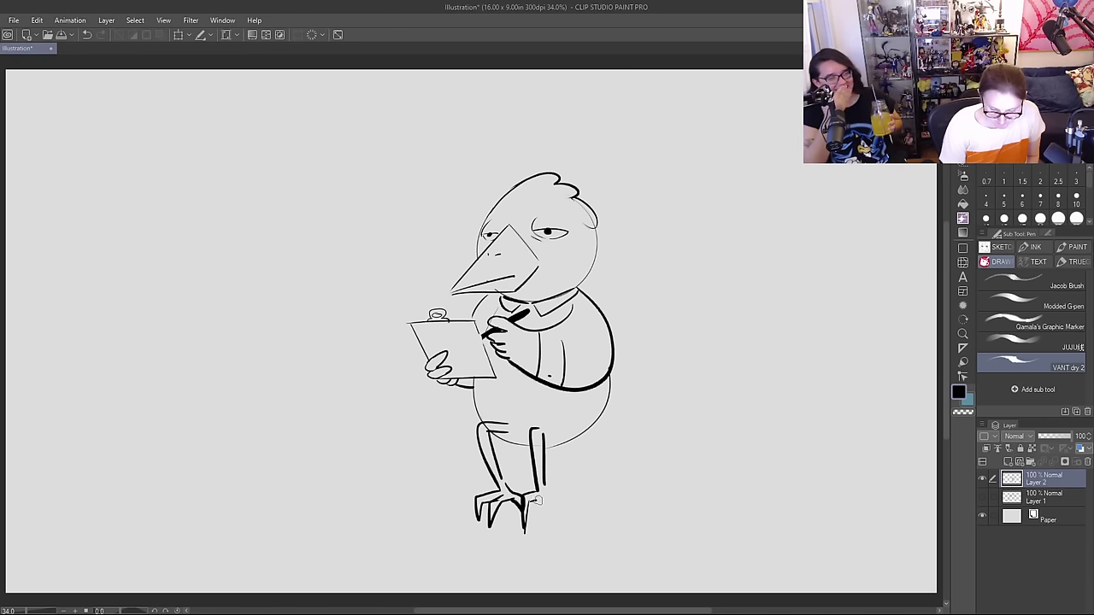
pyautogui.moveTo(539, 496)
pyautogui.mouseDown()
pyautogui.moveTo(536, 534)
pyautogui.moveTo(552, 500)
pyautogui.moveTo(555, 513)
pyautogui.mouseUp()
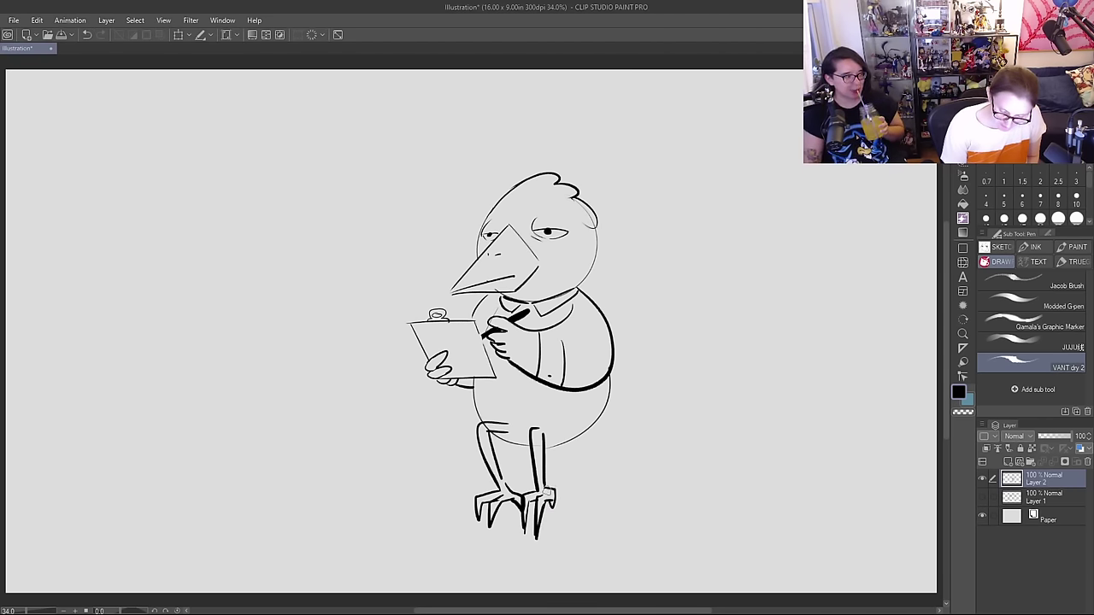
# Step: Erase the body outline inside the legs and add short crosswise bands down both legs
pyautogui.press('e')
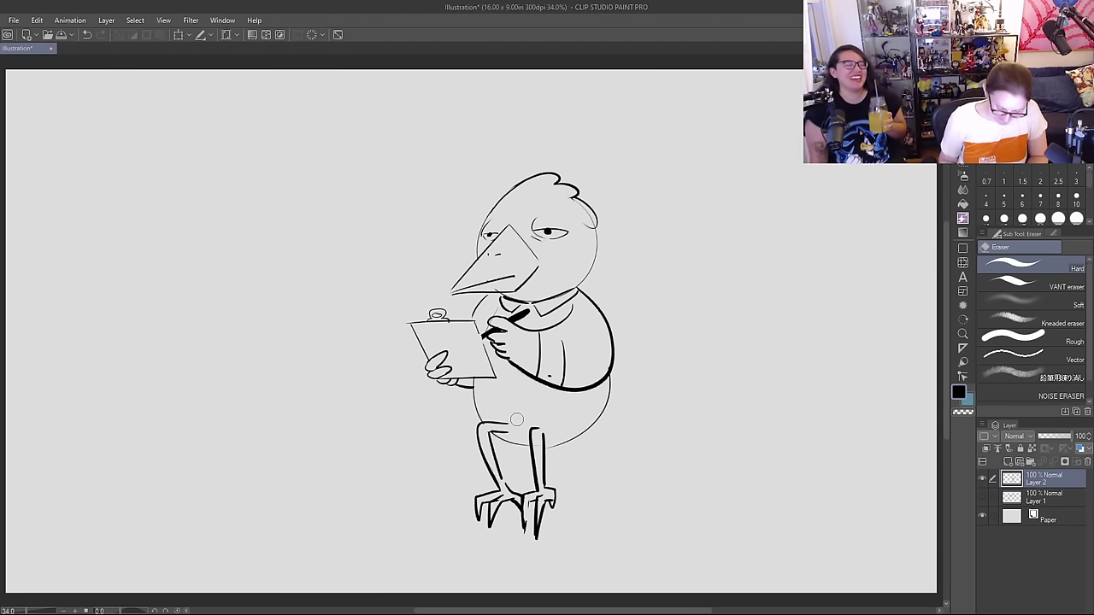
pyautogui.press('p')
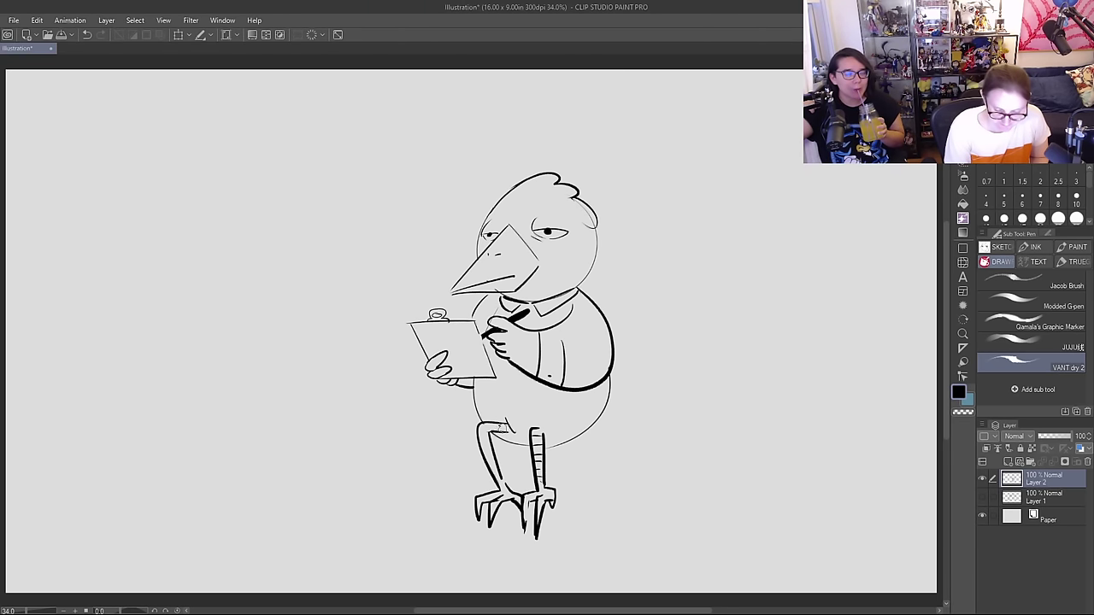
pyautogui.moveTo(487, 427); pyautogui.dragTo(483, 470)
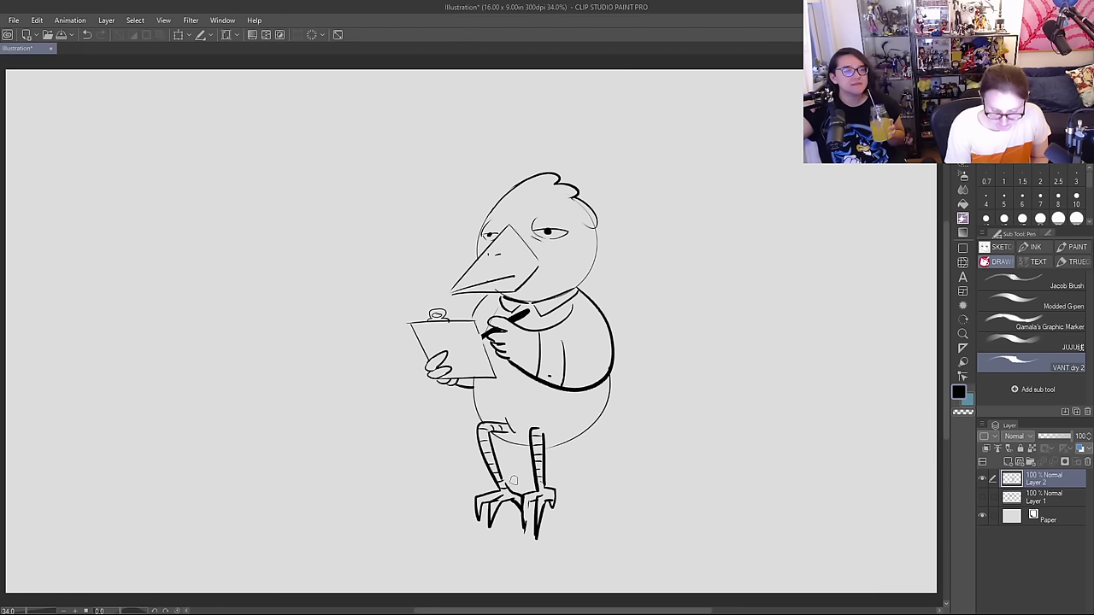
# Step: Draw a tail of rounded feathers behind the body and go over the lower body outline with a bolder line
pyautogui.moveTo(612, 370)
pyautogui.mouseDown()
pyautogui.moveTo(620, 400)
pyautogui.moveTo(604, 483)
pyautogui.mouseUp()
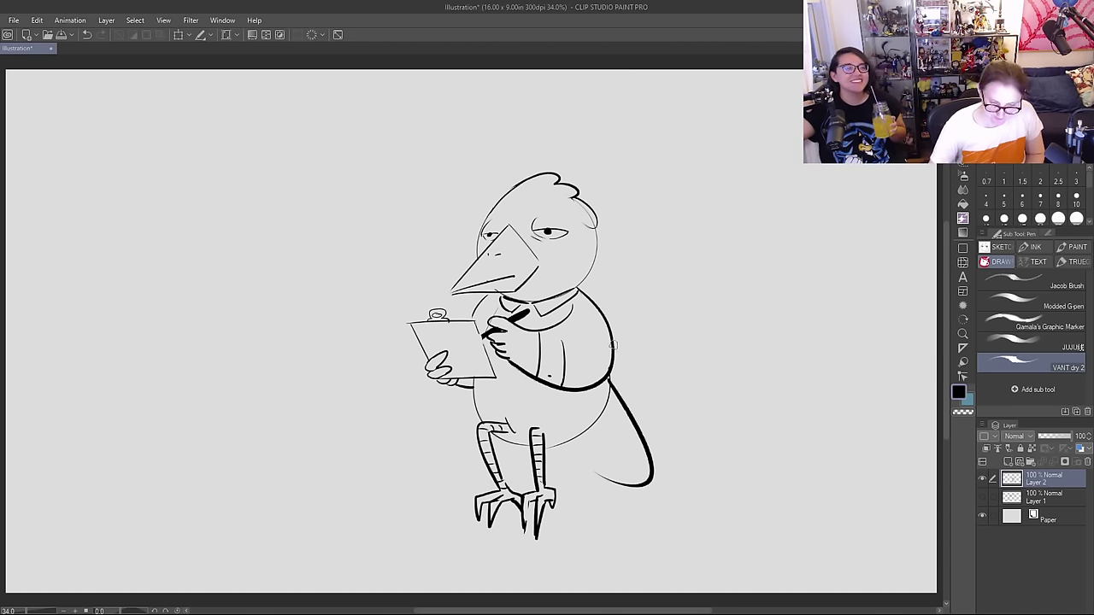
pyautogui.hotkey('ctrl', 'z')
pyautogui.moveTo(610, 376)
pyautogui.mouseDown()
pyautogui.moveTo(626, 446)
pyautogui.moveTo(601, 441)
pyautogui.moveTo(595, 466)
pyautogui.moveTo(626, 479)
pyautogui.mouseUp()
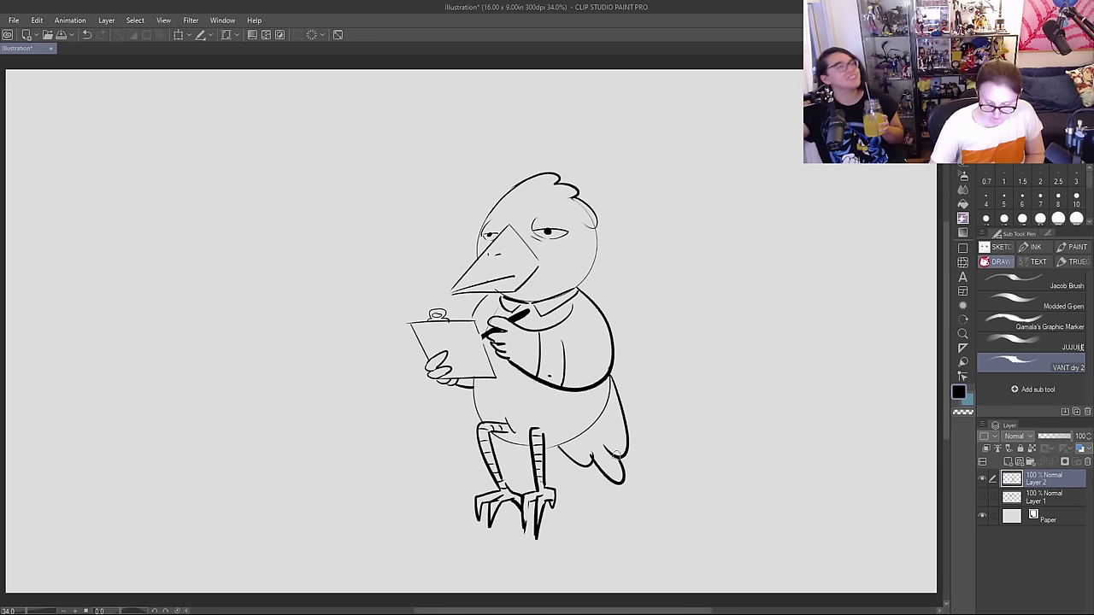
pyautogui.moveTo(604, 408)
pyautogui.mouseDown()
pyautogui.moveTo(569, 442)
pyautogui.moveTo(503, 440)
pyautogui.mouseUp()
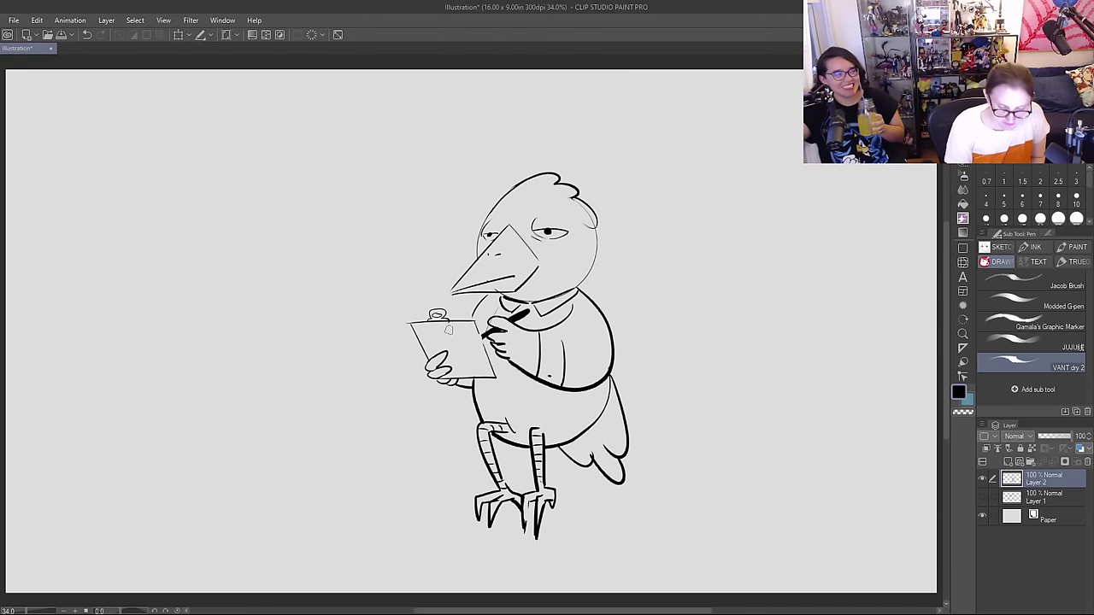
# Step: Draw a bold line across the clipboard just below its upper edge and clean up its ends
pyautogui.press('e')
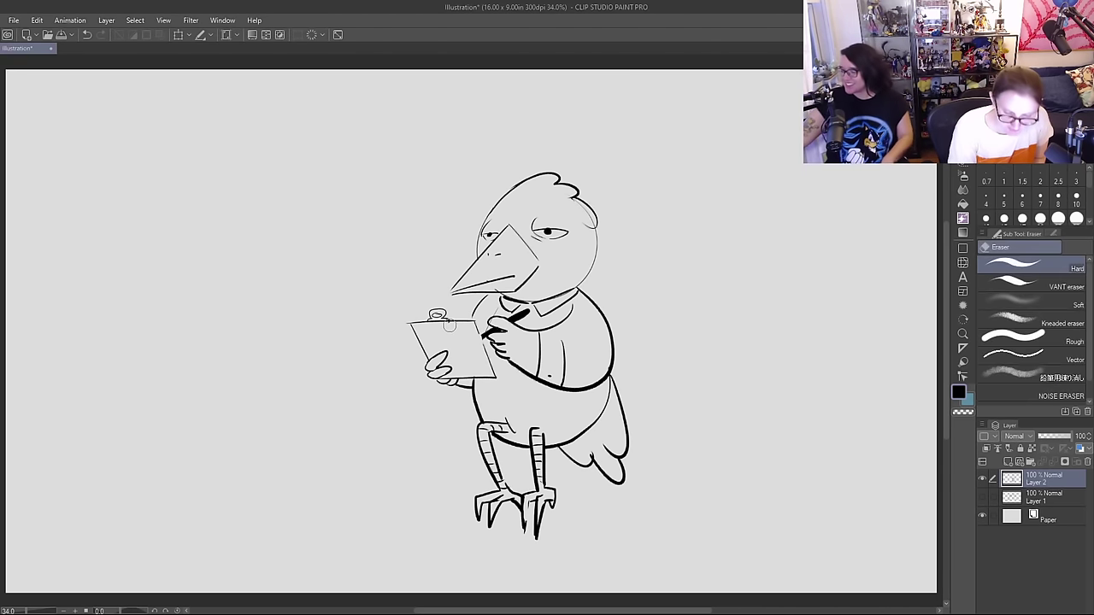
pyautogui.press('p')
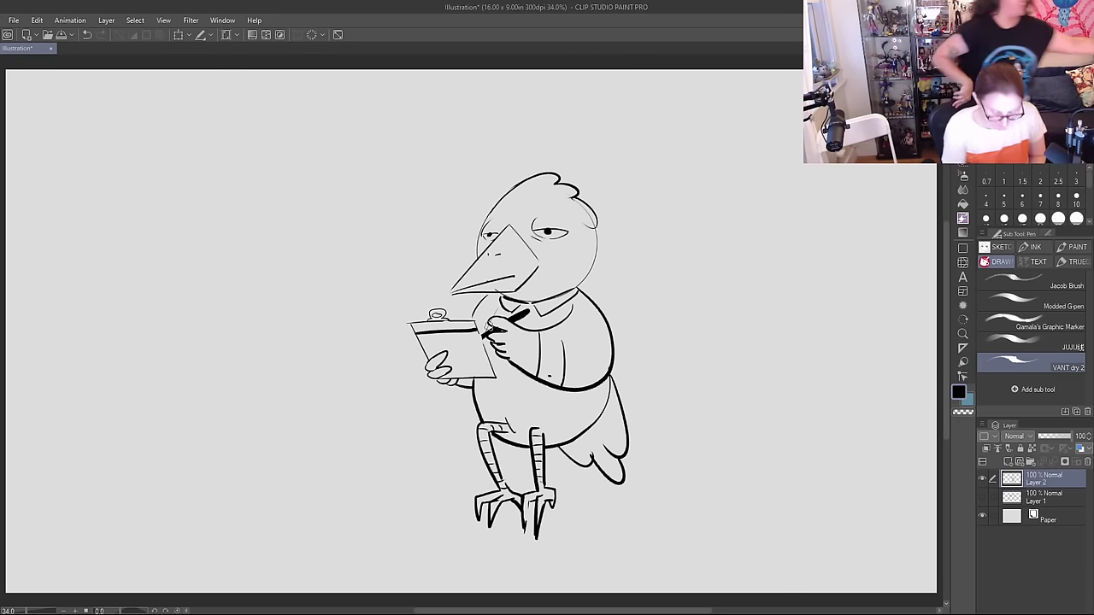
pyautogui.hotkey('ctrl', 'z')
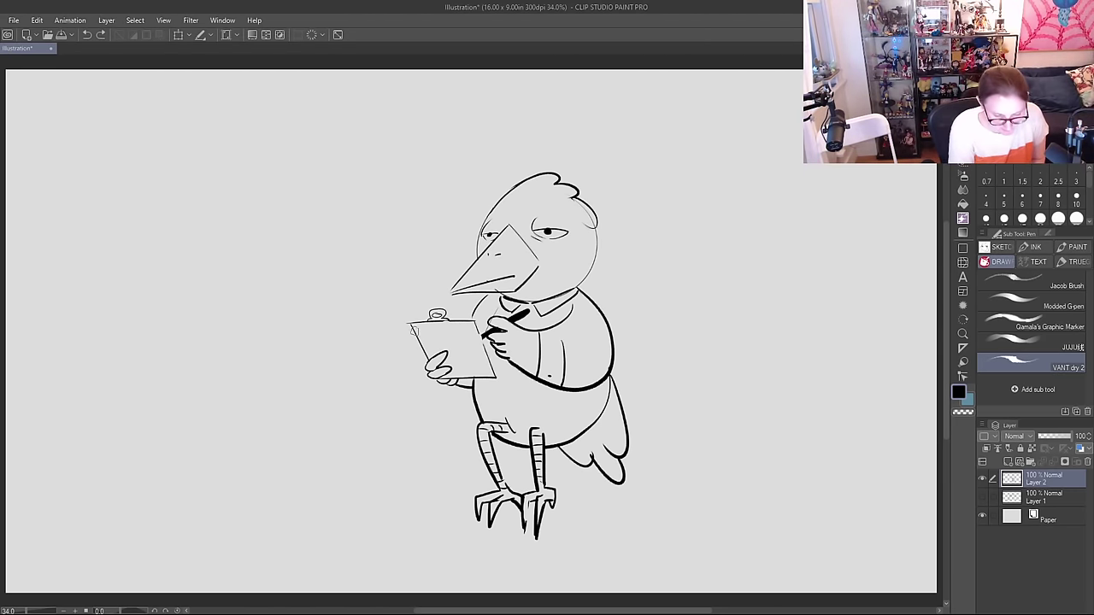
pyautogui.moveTo(412, 329)
pyautogui.mouseDown()
pyautogui.moveTo(480, 330)
pyautogui.moveTo(408, 332)
pyautogui.moveTo(418, 319)
pyautogui.moveTo(486, 327)
pyautogui.moveTo(477, 331)
pyautogui.mouseUp()
pyautogui.press('e')
pyautogui.press('p')
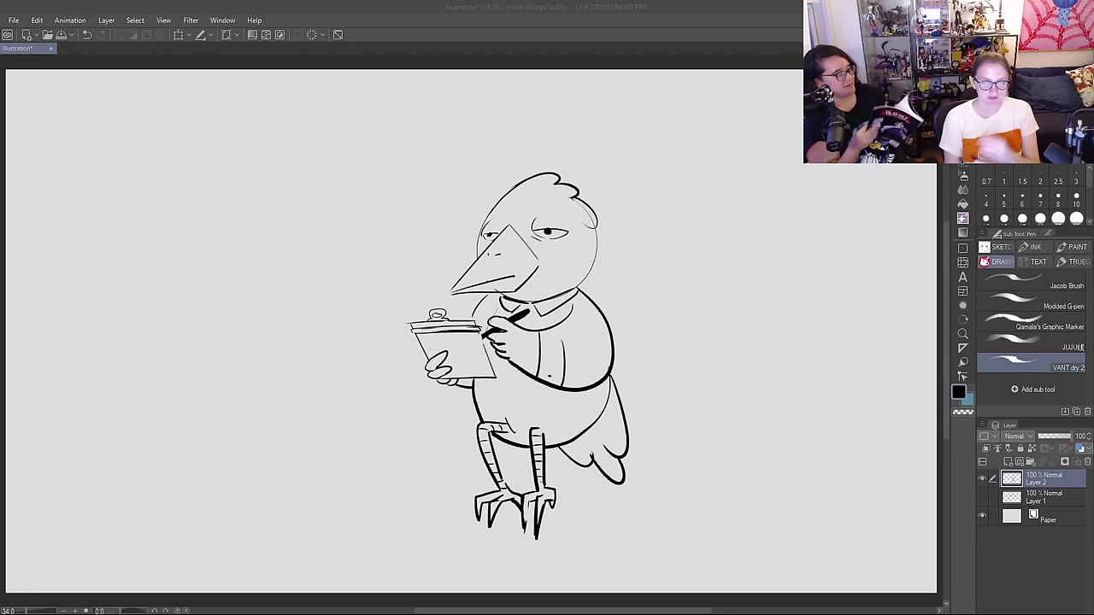
# Step: Draw a flat, two-tiered stool seat beneath the bird's body, passing behind the legs
pyautogui.click(582, 432)
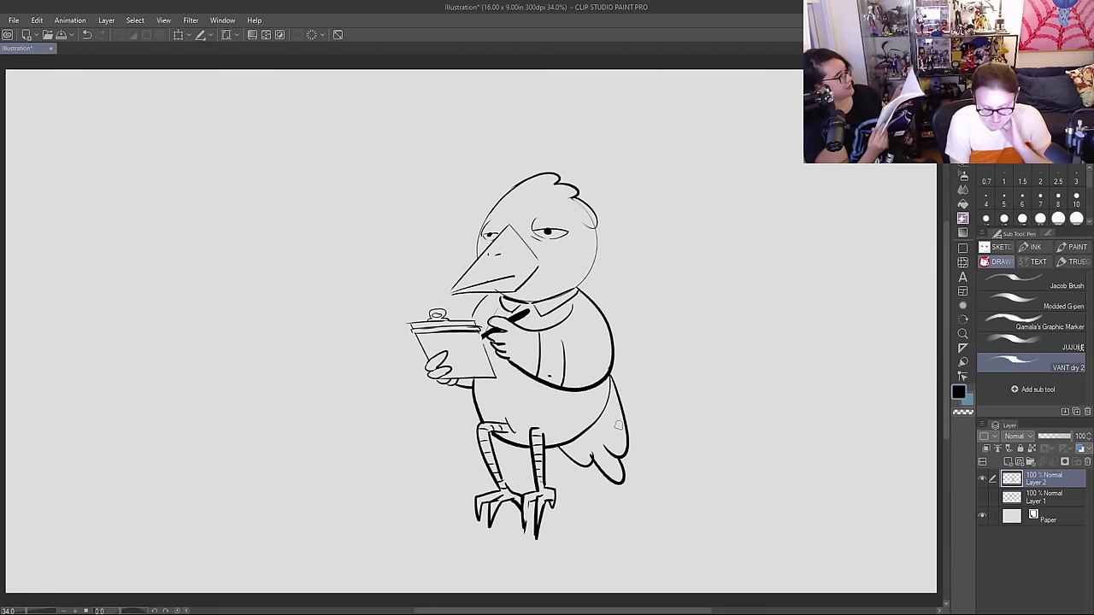
pyautogui.moveTo(547, 449)
pyautogui.mouseDown()
pyautogui.moveTo(598, 448)
pyautogui.moveTo(501, 452)
pyautogui.moveTo(596, 450)
pyautogui.moveTo(529, 459)
pyautogui.mouseUp()
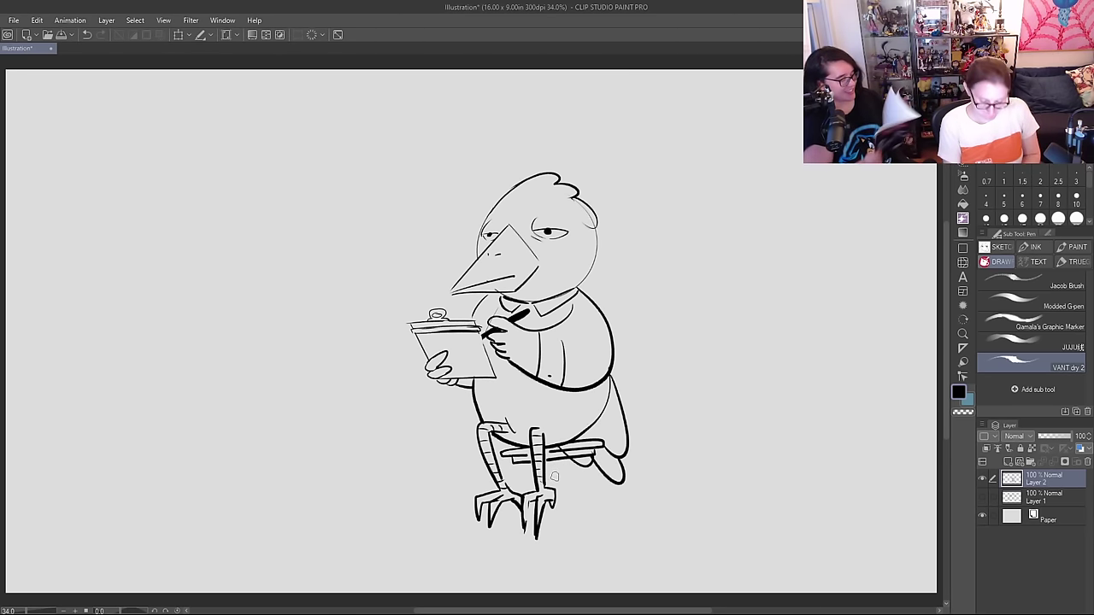
# Step: Select the whole bird with its stool seat and rotate it slightly clockwise
pyautogui.press('m')
pyautogui.moveTo(369, 161); pyautogui.dragTo(674, 554)
pyautogui.press('k')
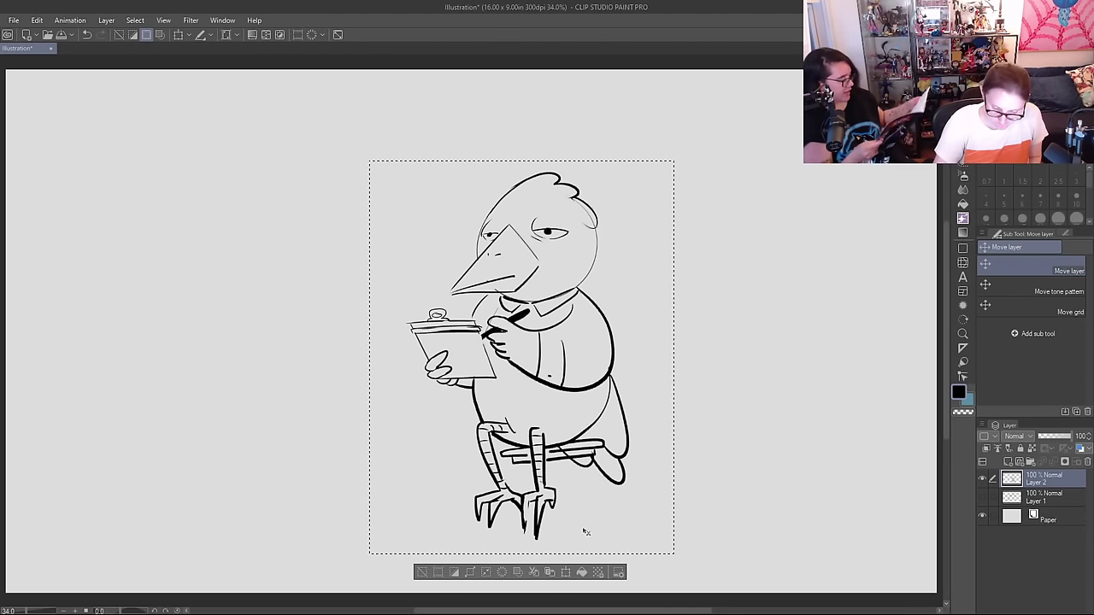
pyautogui.click(564, 573)
pyautogui.moveTo(681, 145); pyautogui.dragTo(690, 151)
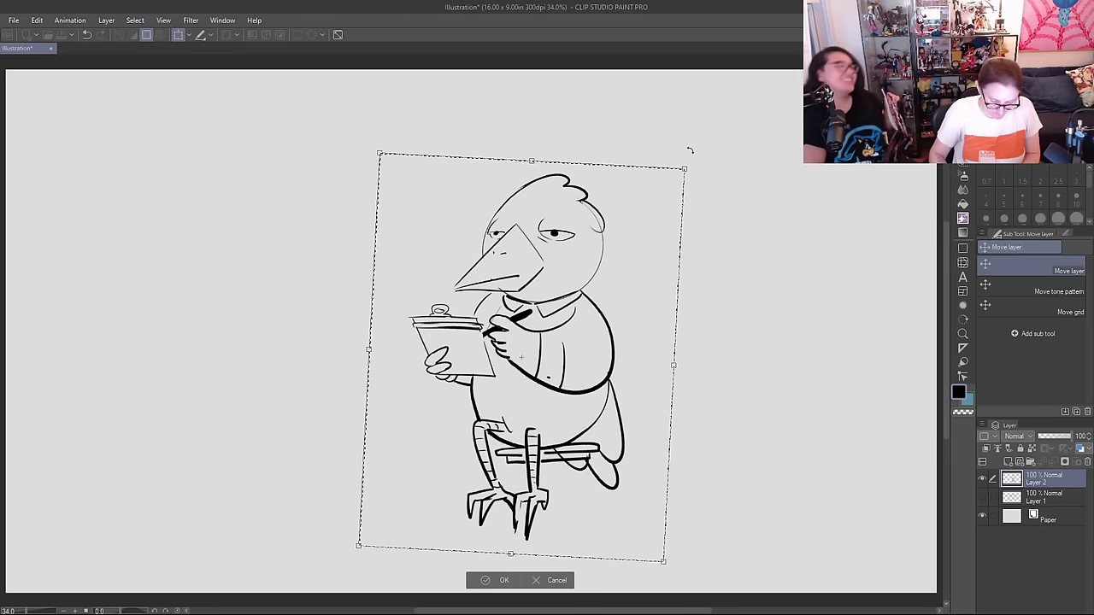
pyautogui.press('Return')
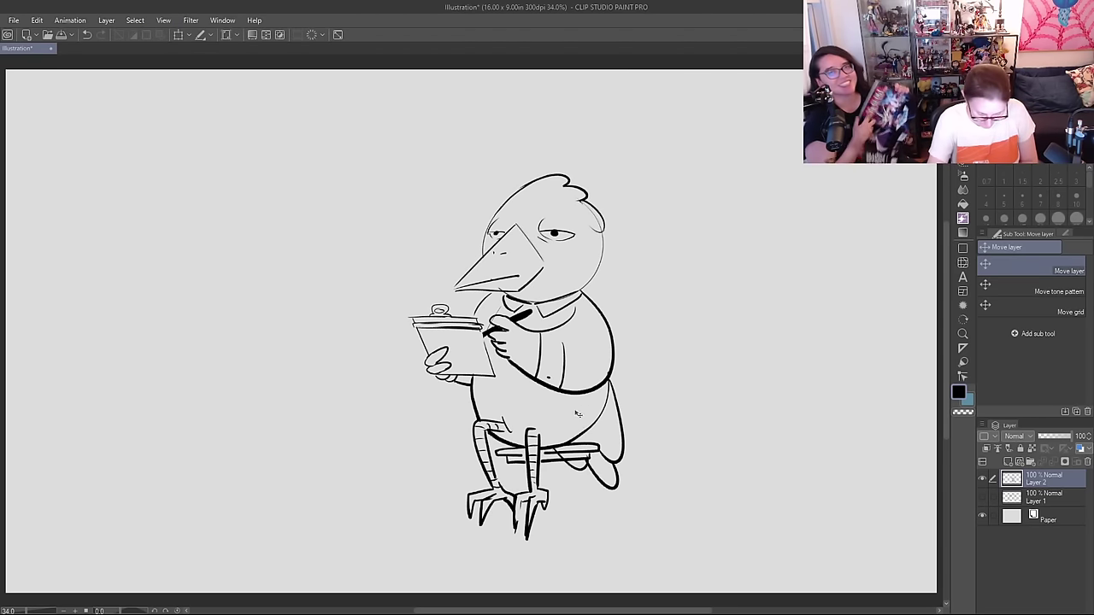
# Step: Draw a tall, slightly slanted stool leg from under the tail end of the seat down to the canvas edge
pyautogui.press('p')
pyautogui.moveTo(585, 469)
pyautogui.mouseDown()
pyautogui.moveTo(599, 569)
pyautogui.moveTo(591, 592)
pyautogui.mouseUp()
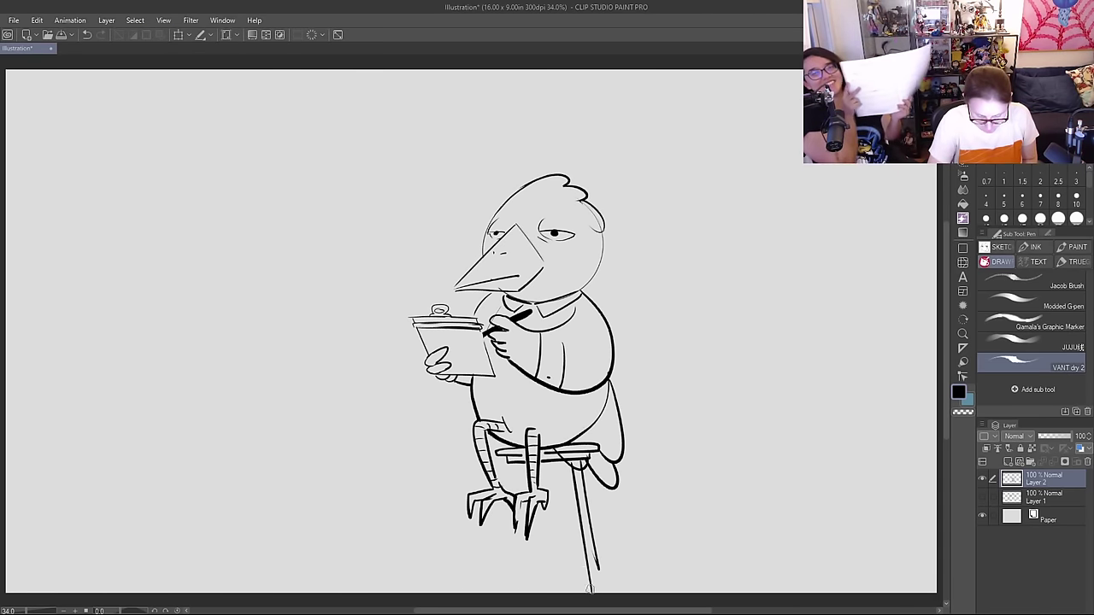
pyautogui.moveTo(516, 462); pyautogui.dragTo(493, 598)
pyautogui.moveTo(511, 506); pyautogui.dragTo(504, 591)
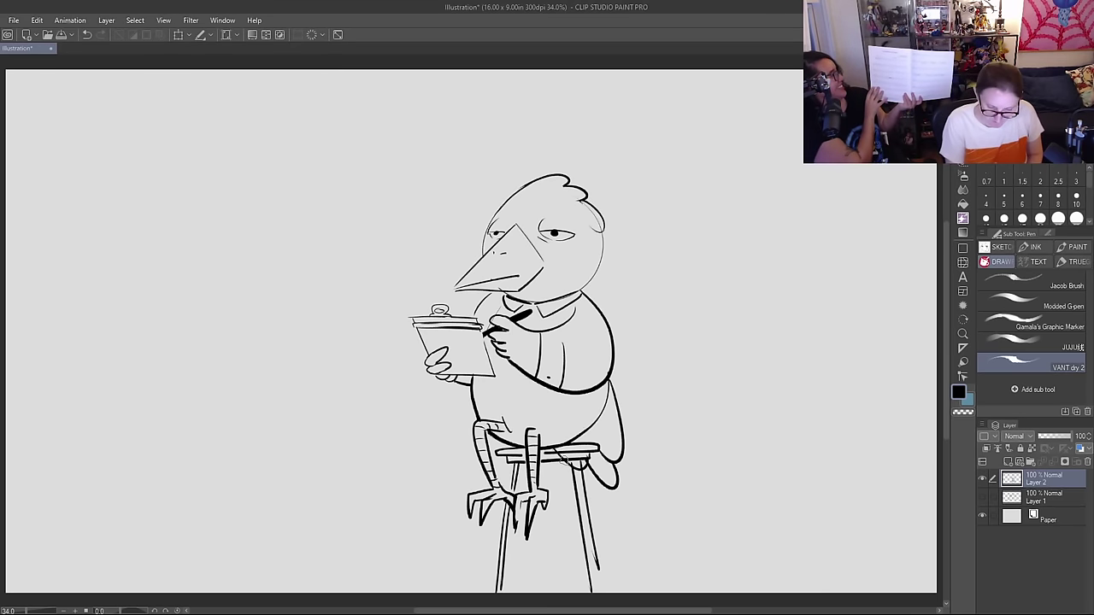
pyautogui.hotkey('ctrl', 'z')
pyautogui.hotkey('ctrl', 'z')
pyautogui.hotkey('ctrl', 'z')
pyautogui.hotkey('ctrl', 'z')
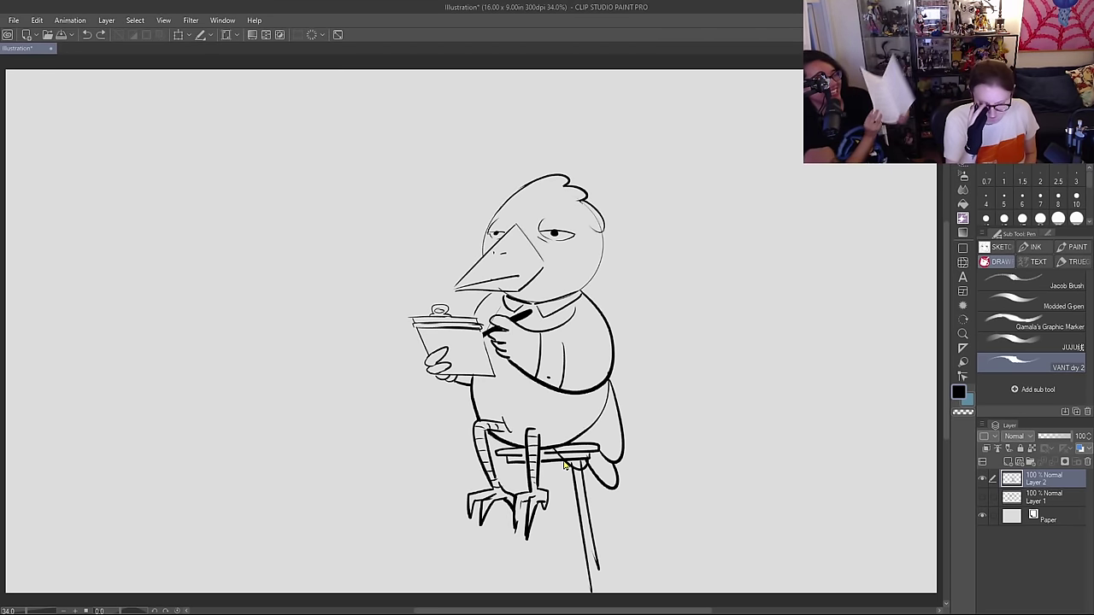
# Step: Draw a second tall, narrow stool leg behind the bird's feet, running down to the canvas edge
pyautogui.moveTo(516, 460); pyautogui.dragTo(500, 591)
pyautogui.moveTo(506, 513); pyautogui.dragTo(504, 592)
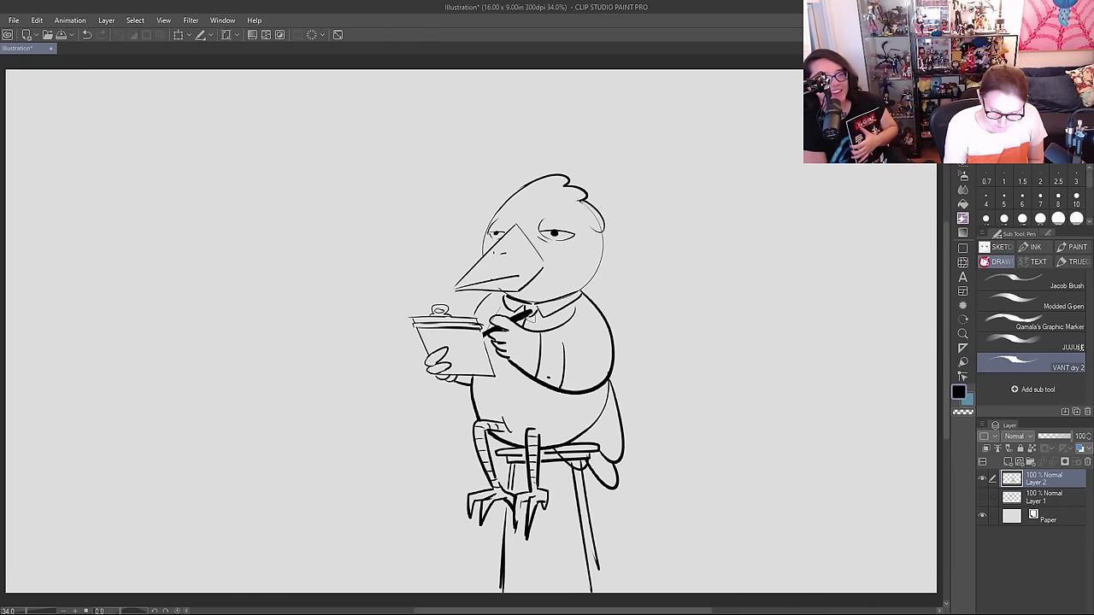
# Step: Draw a necktie from the collar, with its pointed end emerging below the writing arm
pyautogui.moveTo(510, 369)
pyautogui.mouseDown()
pyautogui.moveTo(518, 395)
pyautogui.moveTo(531, 379)
pyautogui.mouseUp()
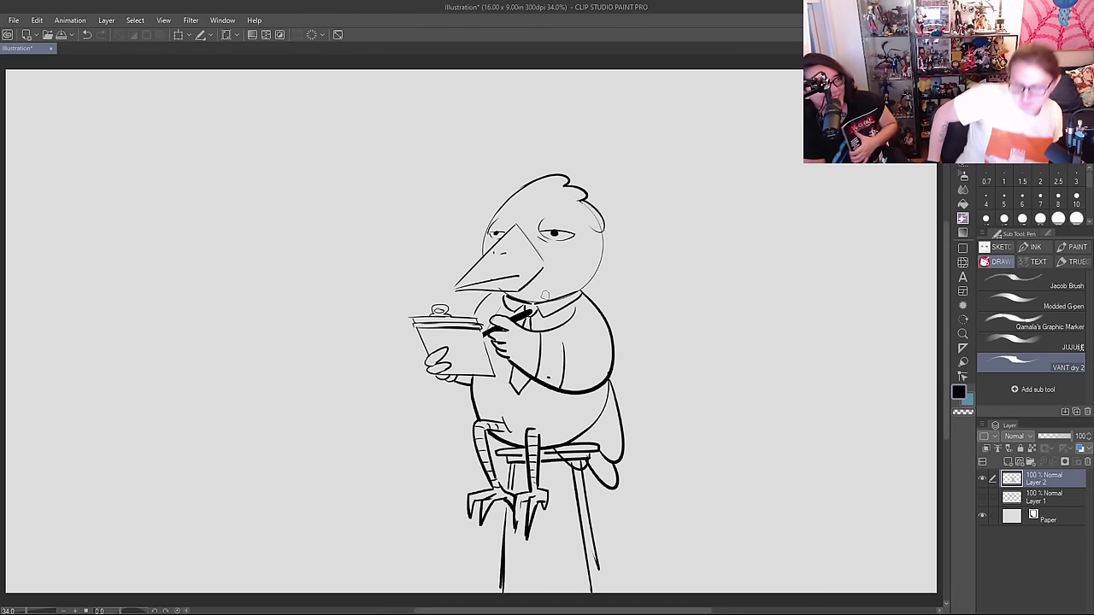
pyautogui.moveTo(475, 392); pyautogui.dragTo(576, 394)
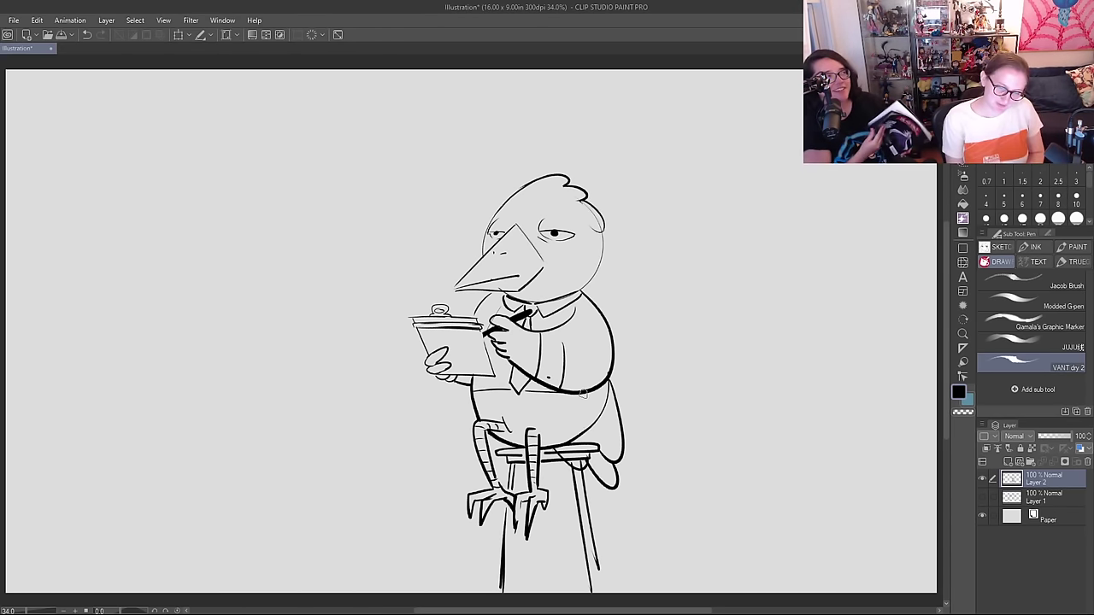
pyautogui.hotkey('ctrl', 'z')
pyautogui.hotkey('ctrl', 'z')
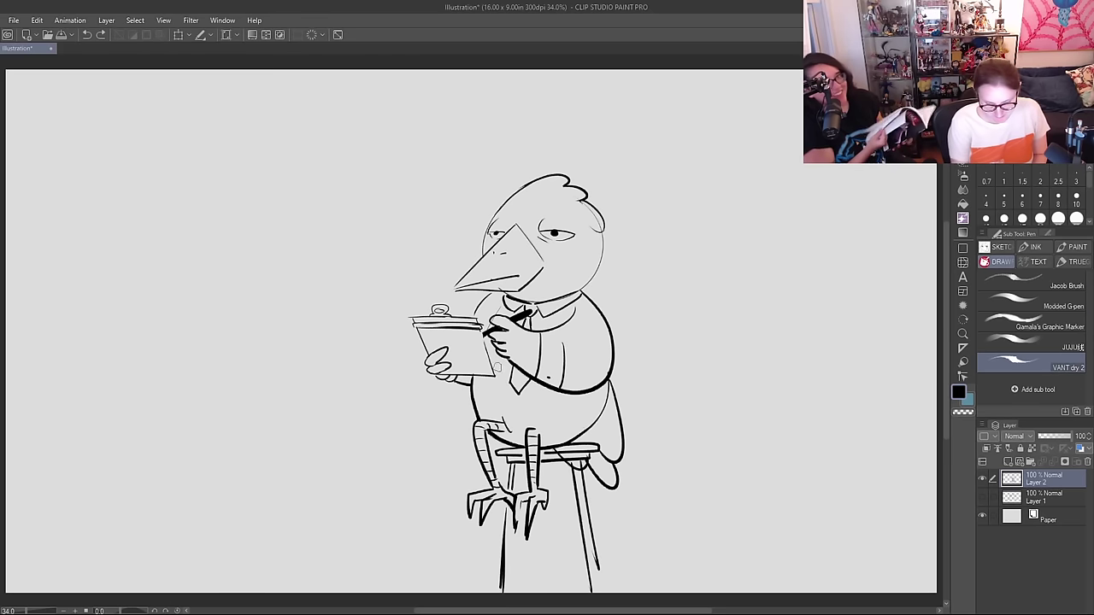
# Step: Add a short line and small ticks between the clipboard and the necktie, and slanted strokes along both sides of the collar
pyautogui.moveTo(493, 368); pyautogui.dragTo(521, 366)
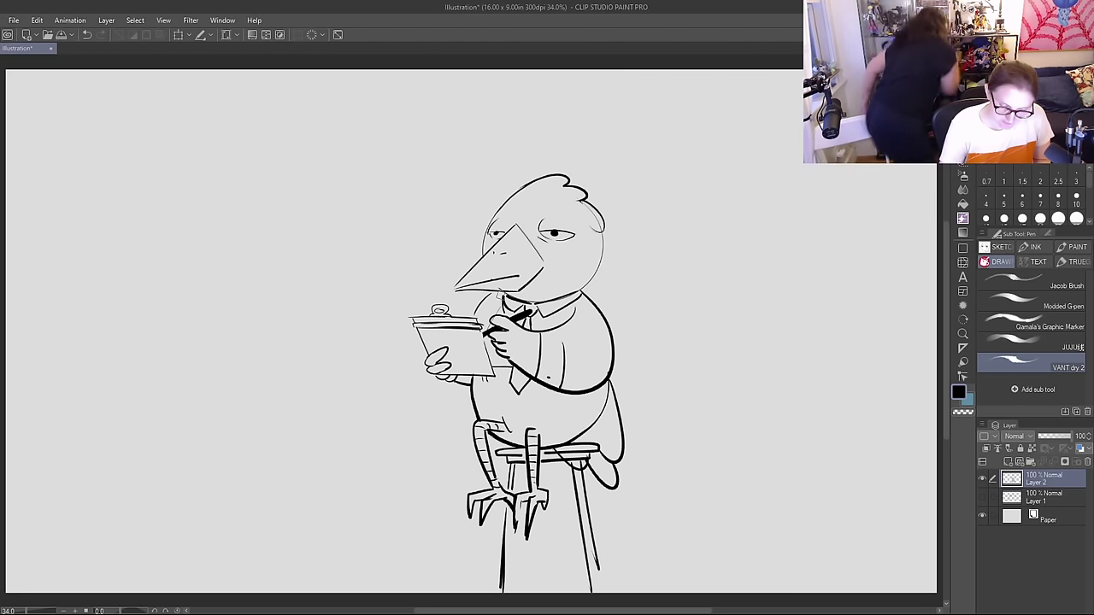
pyautogui.moveTo(581, 296); pyautogui.dragTo(552, 321)
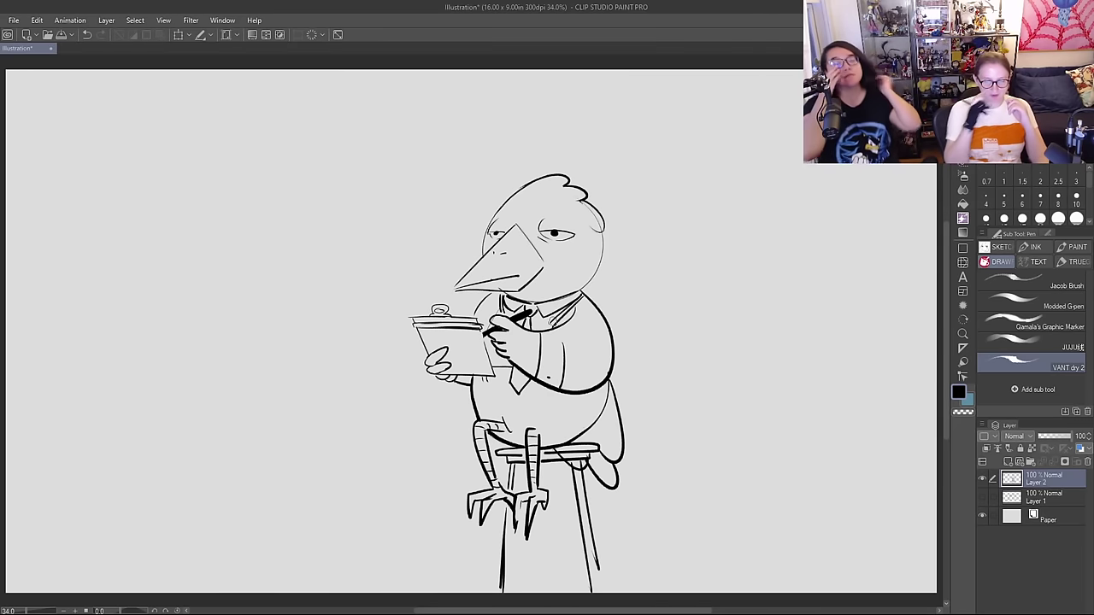
pyautogui.moveTo(513, 190)
pyautogui.mouseDown()
pyautogui.moveTo(427, 241)
pyautogui.moveTo(468, 195)
pyautogui.mouseUp()
pyautogui.hotkey('ctrl', 'z')
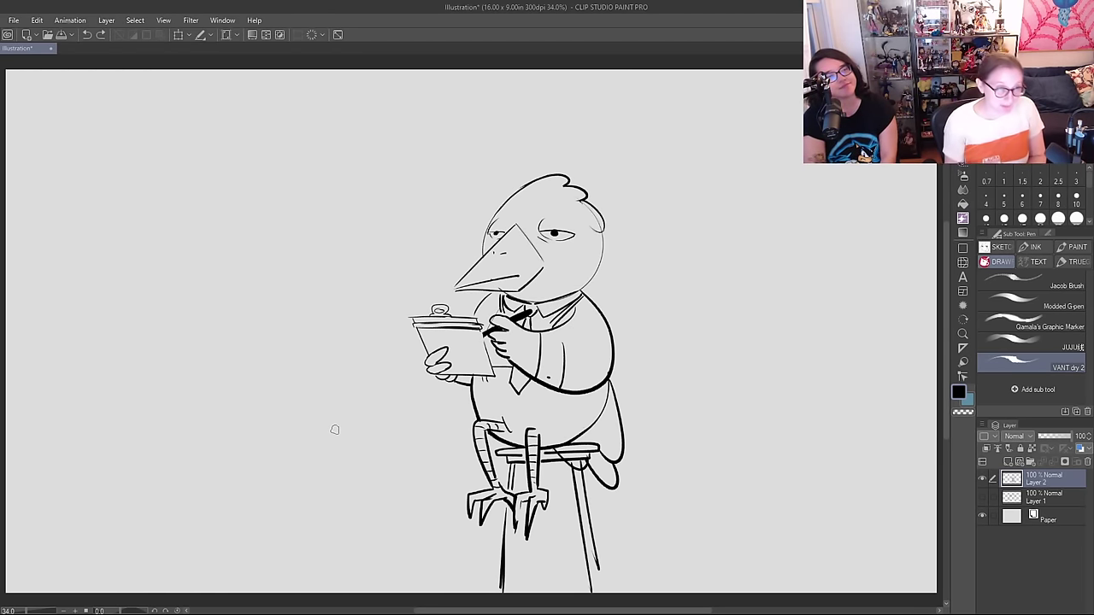
pyautogui.press('b')
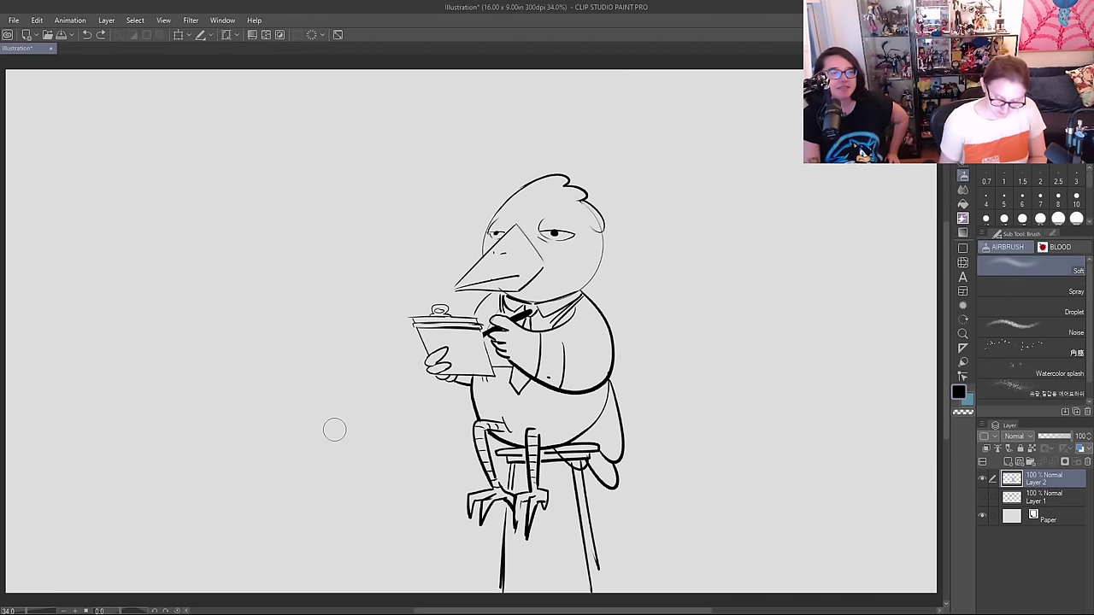
pyautogui.press('p')
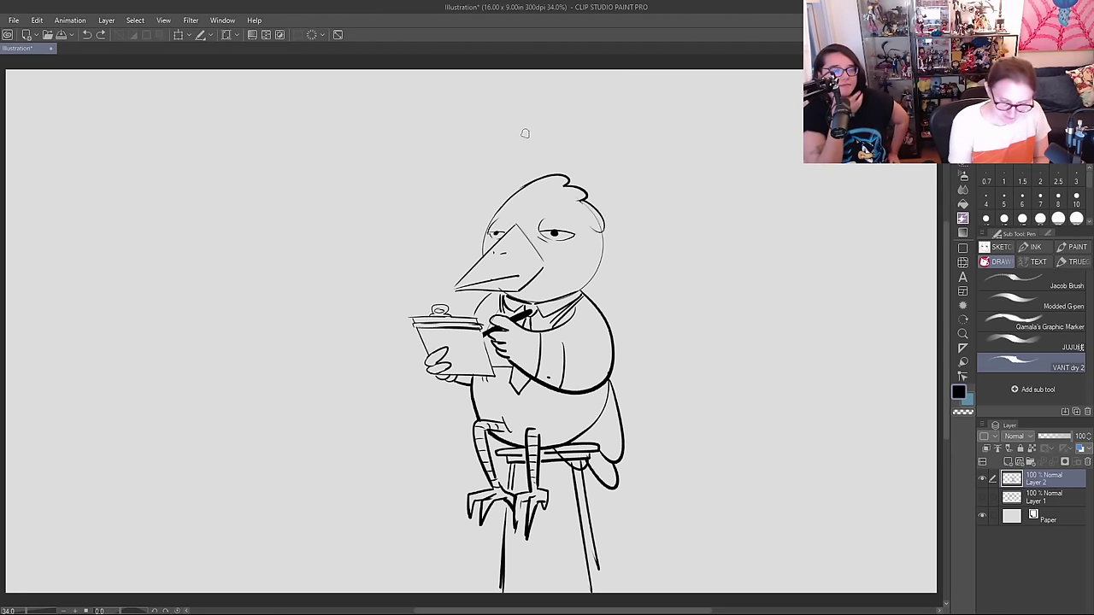
pyautogui.moveTo(520, 135); pyautogui.dragTo(542, 144)
pyautogui.hotkey('ctrl', 'z')
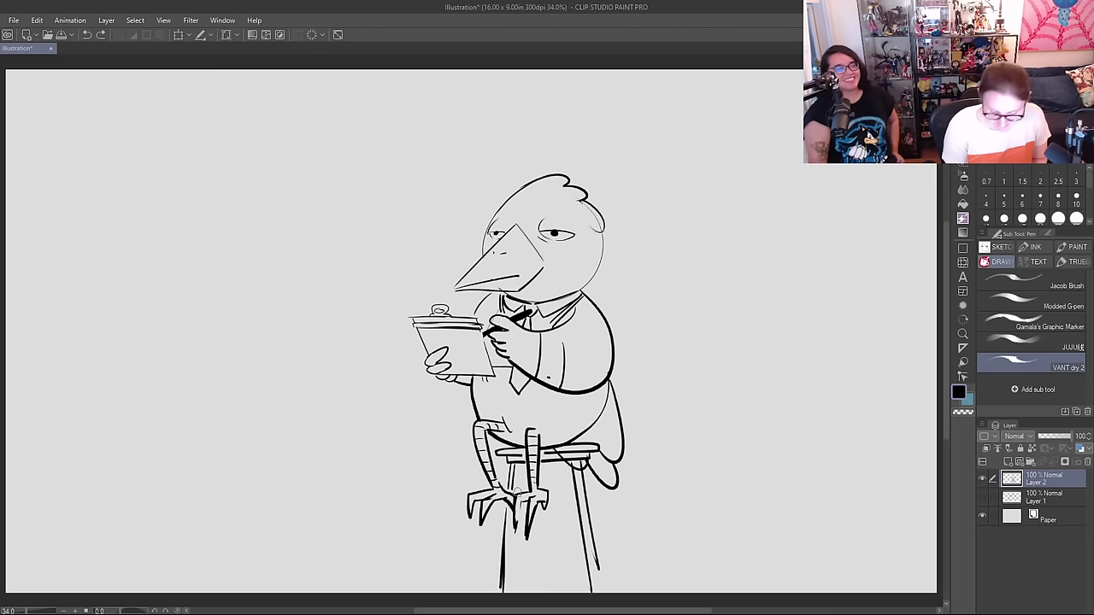
# Step: Draw a horizontal crossbar between the stool legs behind the bird's feet and erase the overlapping bit
pyautogui.moveTo(539, 502)
pyautogui.mouseDown()
pyautogui.moveTo(573, 501)
pyautogui.moveTo(539, 508)
pyautogui.moveTo(574, 506)
pyautogui.moveTo(542, 506)
pyautogui.mouseUp()
pyautogui.press('e')
pyautogui.click(573, 503)
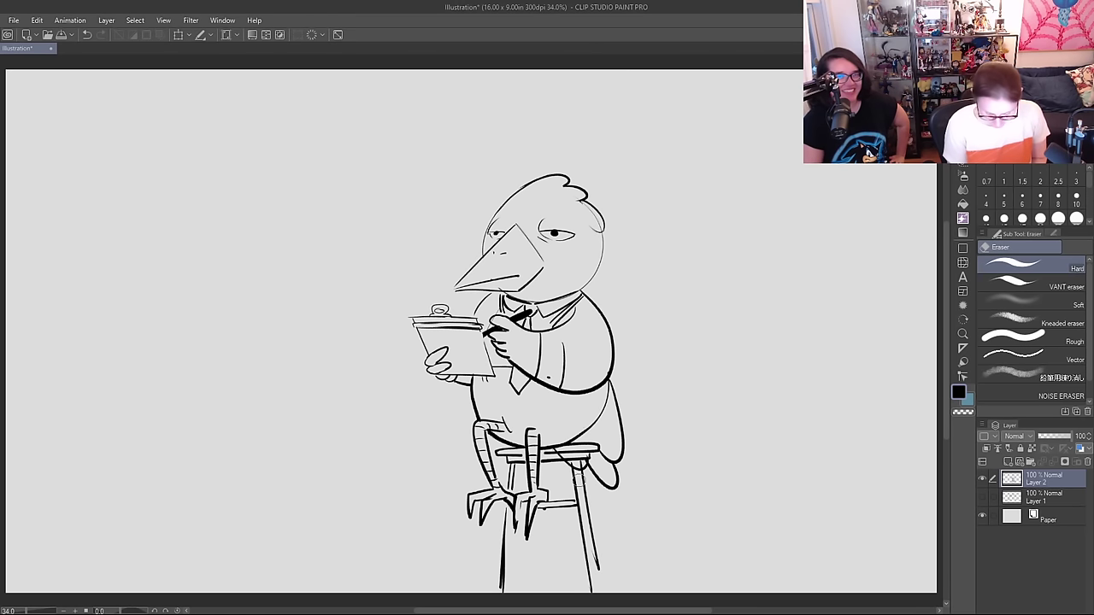
pyautogui.press('p')
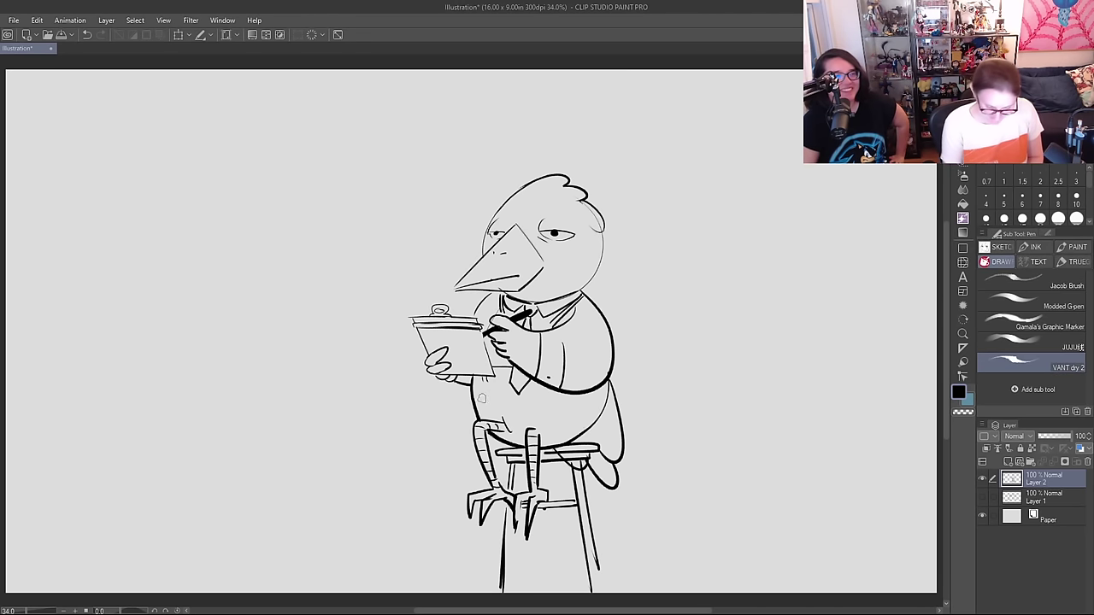
# Step: Erase the bird's bent leg and splayed foot on the clipboard side
pyautogui.press('e')
pyautogui.moveTo(474, 426)
pyautogui.mouseDown()
pyautogui.moveTo(496, 478)
pyautogui.moveTo(486, 474)
pyautogui.moveTo(487, 512)
pyautogui.moveTo(498, 503)
pyautogui.moveTo(485, 522)
pyautogui.moveTo(478, 513)
pyautogui.moveTo(470, 443)
pyautogui.moveTo(510, 502)
pyautogui.mouseUp()
pyautogui.moveTo(499, 423)
pyautogui.mouseDown()
pyautogui.moveTo(507, 493)
pyautogui.moveTo(497, 512)
pyautogui.moveTo(506, 530)
pyautogui.moveTo(498, 486)
pyautogui.moveTo(515, 497)
pyautogui.moveTo(517, 533)
pyautogui.mouseUp()
pyautogui.press('p')
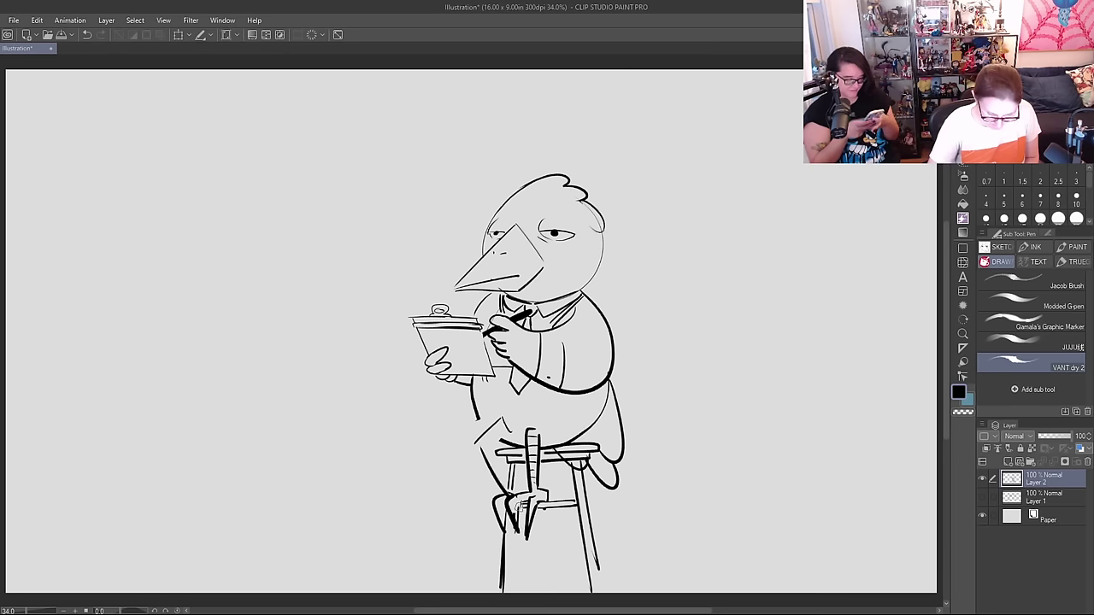
# Step: Redraw that leg bent at the knee with its toes tucked beside the other foot, and extend the belly outline down to it
pyautogui.moveTo(518, 495)
pyautogui.mouseDown()
pyautogui.moveTo(518, 532)
pyautogui.moveTo(523, 519)
pyautogui.mouseUp()
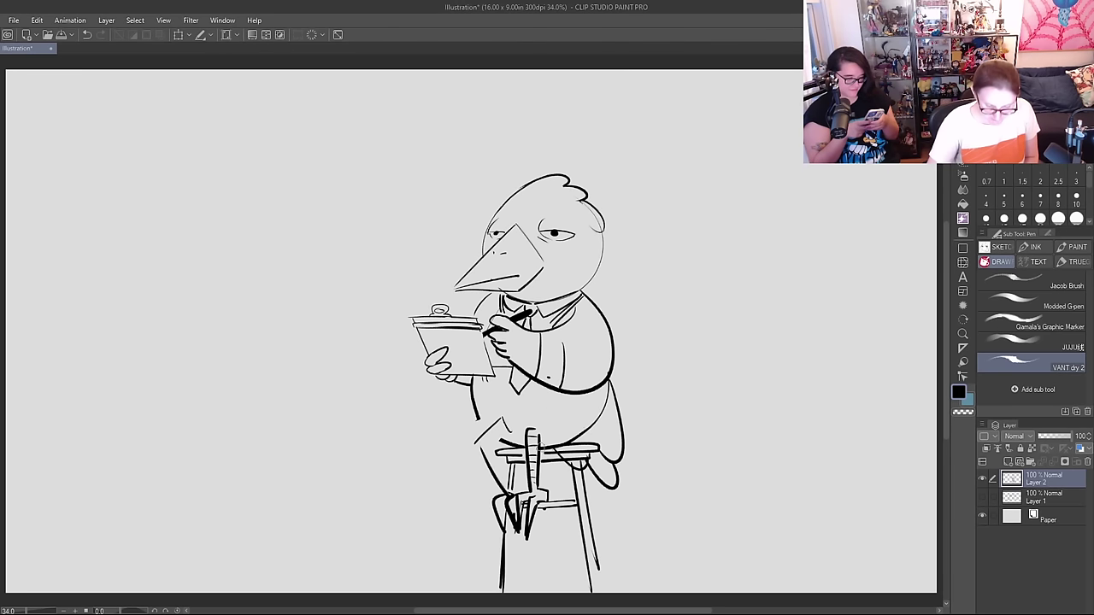
pyautogui.moveTo(486, 446); pyautogui.dragTo(512, 493)
pyautogui.press('e')
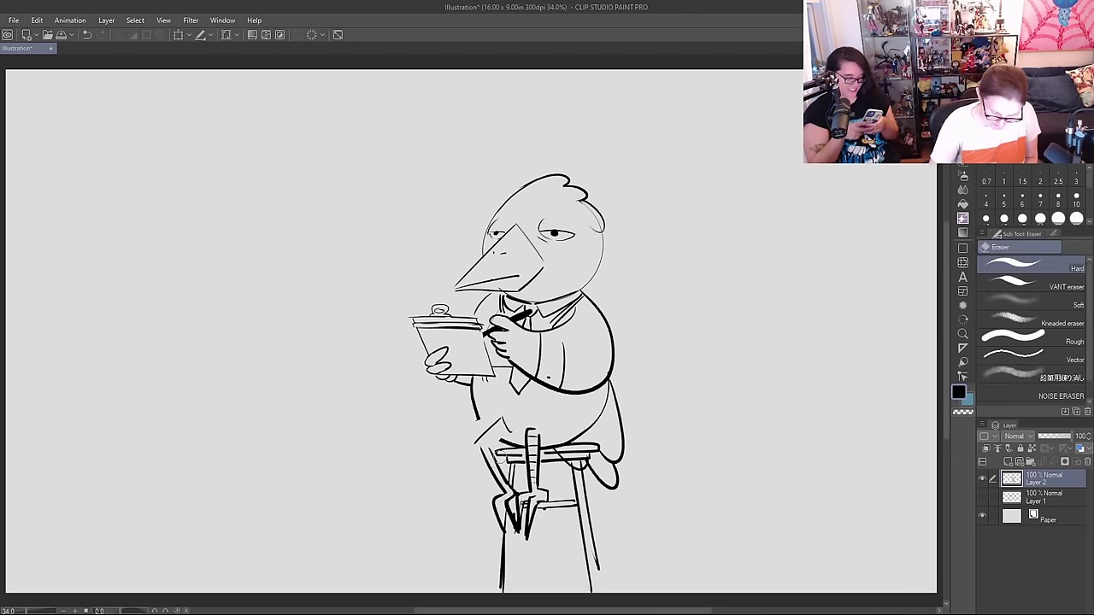
pyautogui.press('p')
pyautogui.moveTo(477, 443)
pyautogui.mouseDown()
pyautogui.moveTo(485, 464)
pyautogui.moveTo(489, 441)
pyautogui.moveTo(507, 430)
pyautogui.mouseUp()
pyautogui.press('e')
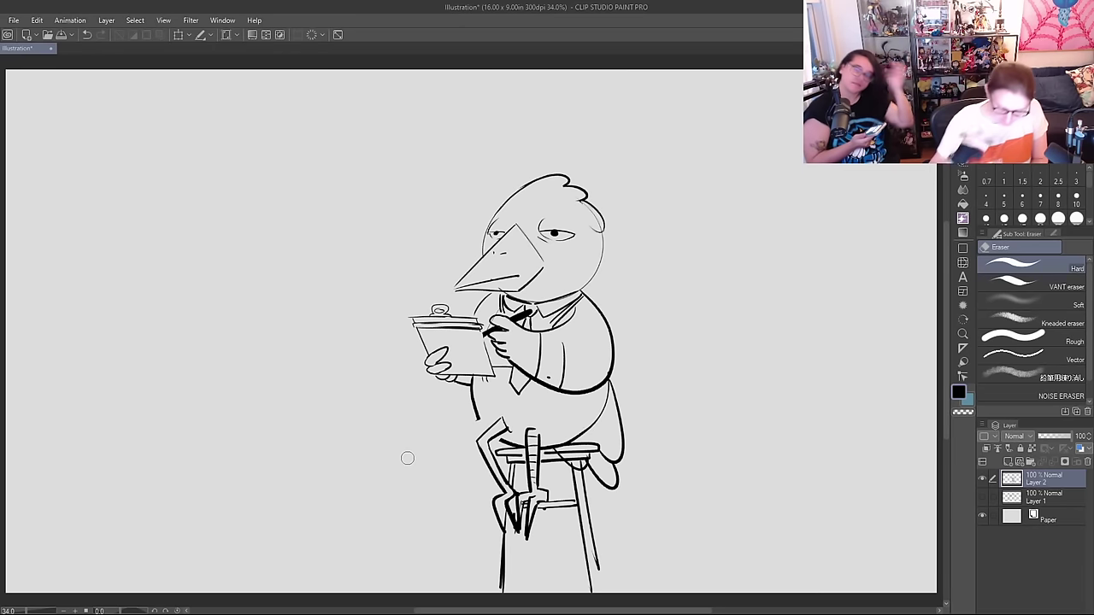
pyautogui.press('p')
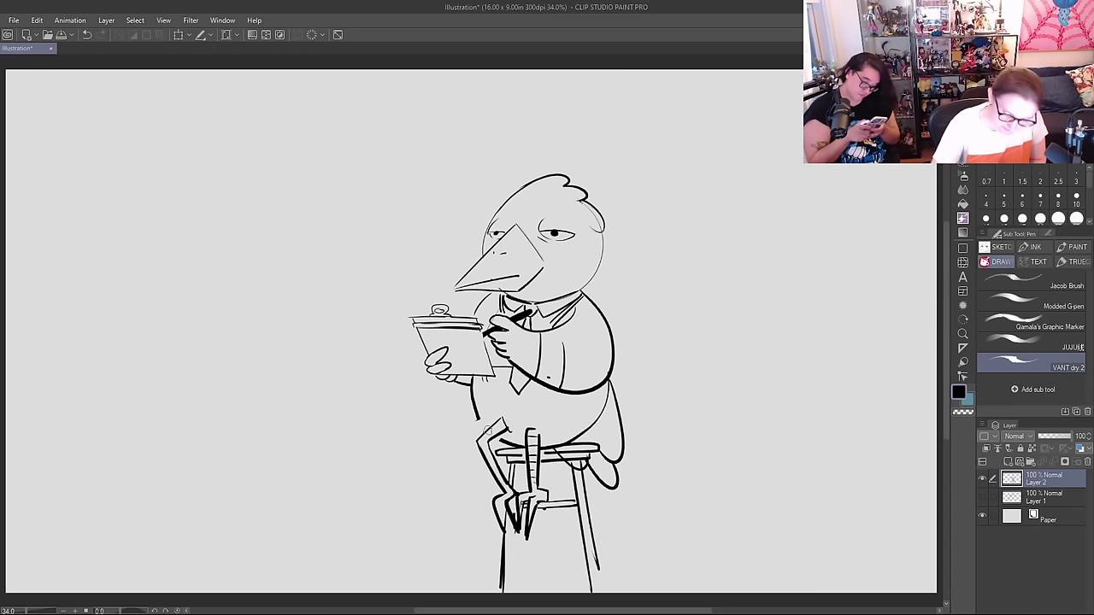
pyautogui.hotkey('ctrl', 'z')
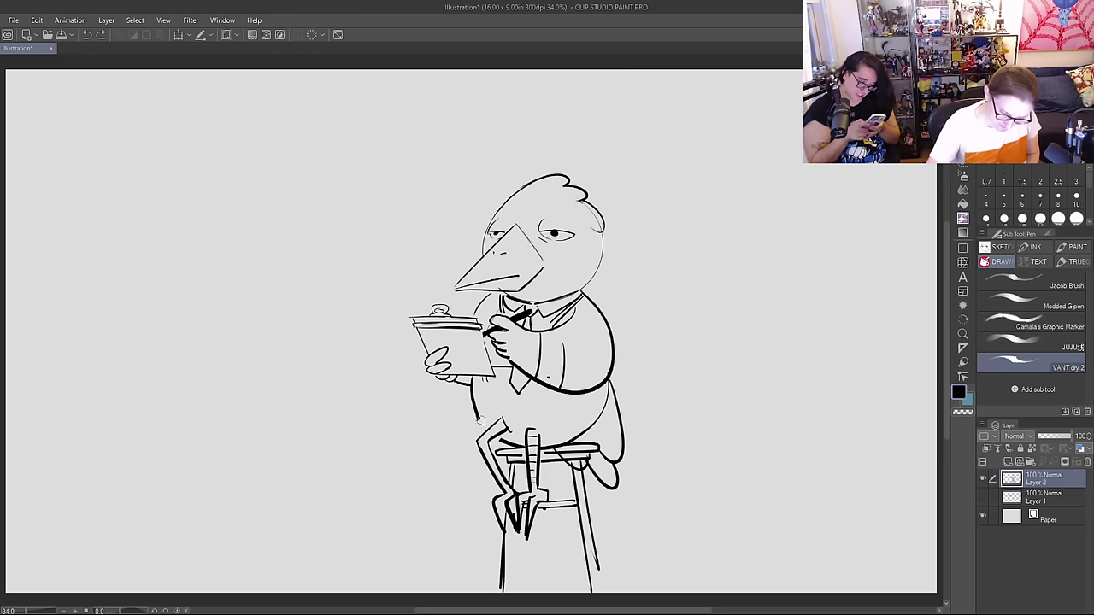
pyautogui.moveTo(489, 430); pyautogui.dragTo(500, 440)
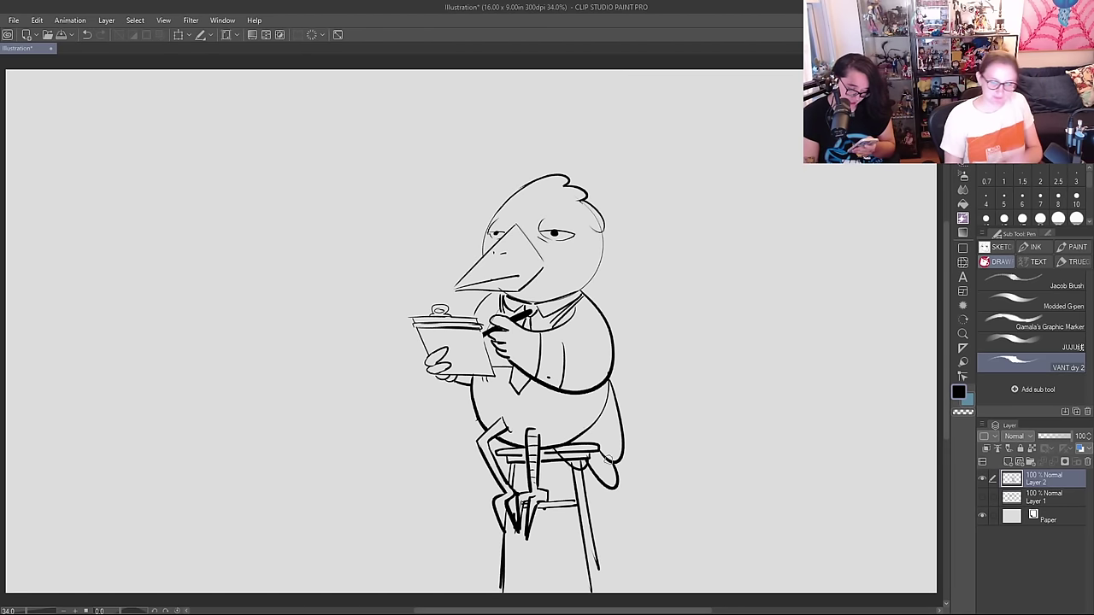
# Step: Erase the tail line crossing the stool seat, and add an inner line along the tail and a second contour under the belly
pyautogui.press('e')
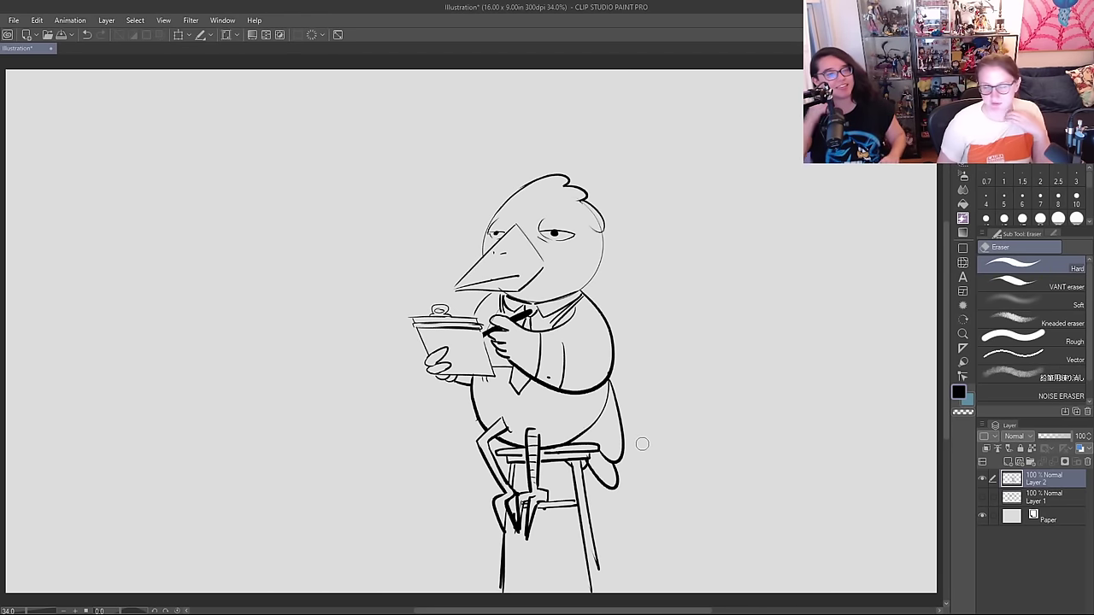
pyautogui.press('p')
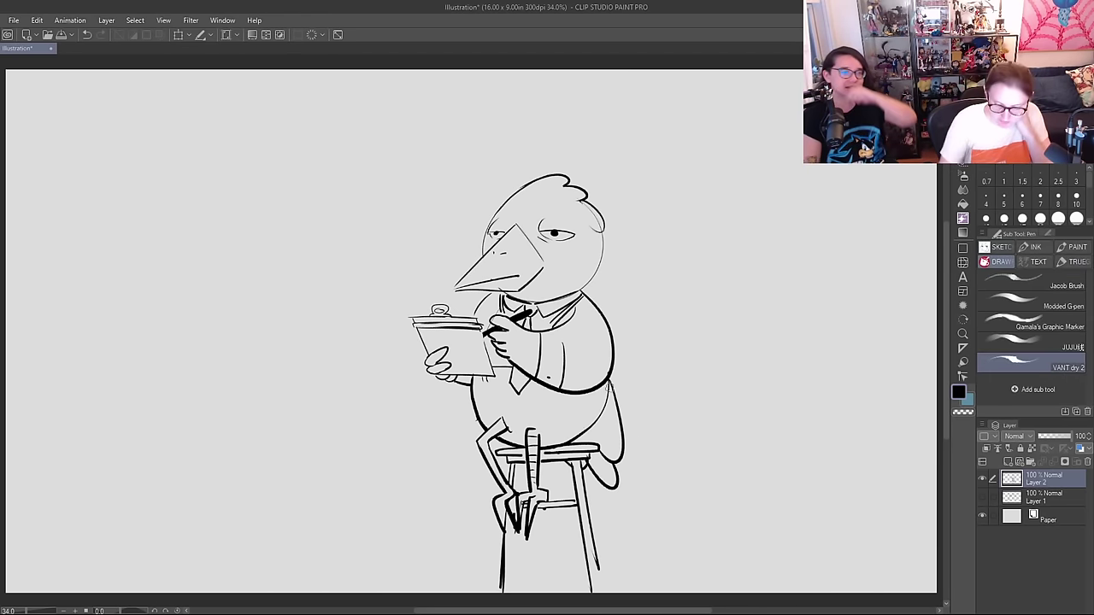
pyautogui.moveTo(609, 384); pyautogui.dragTo(612, 420)
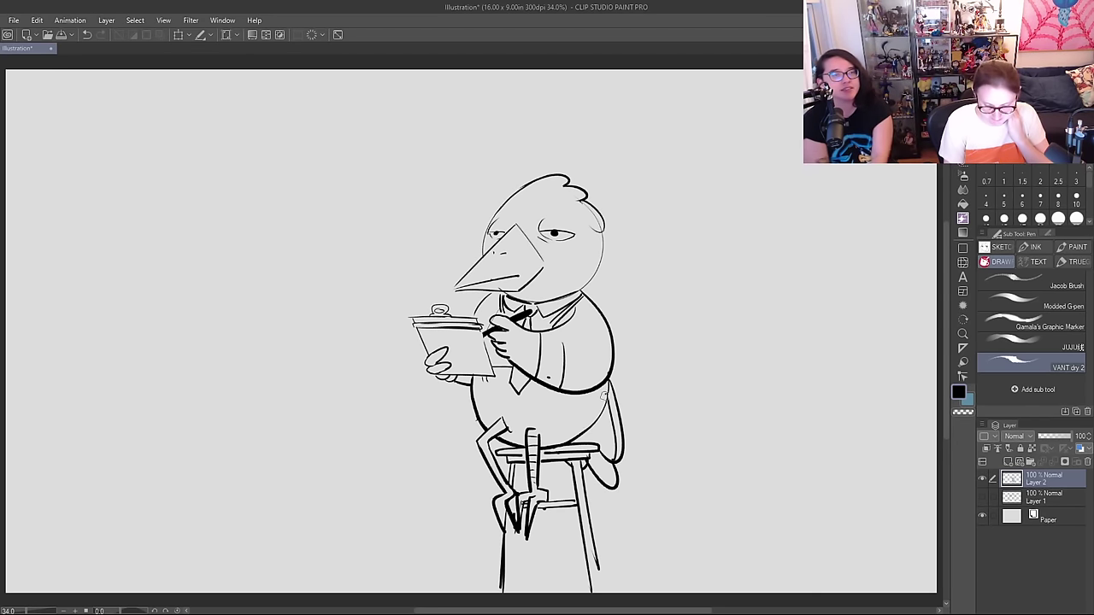
pyautogui.moveTo(604, 395); pyautogui.dragTo(538, 445)
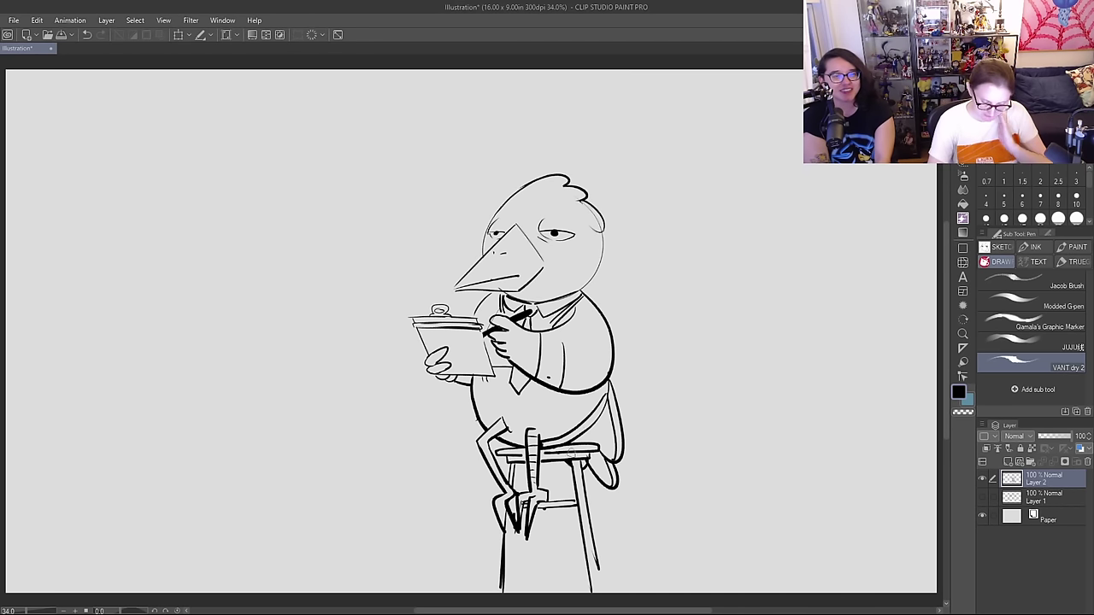
# Step: Fill the area between the bird's belly and outer tail feather, plus the lower tail tip, with black
pyautogui.press('g')
pyautogui.moveTo(608, 438); pyautogui.dragTo(588, 465)
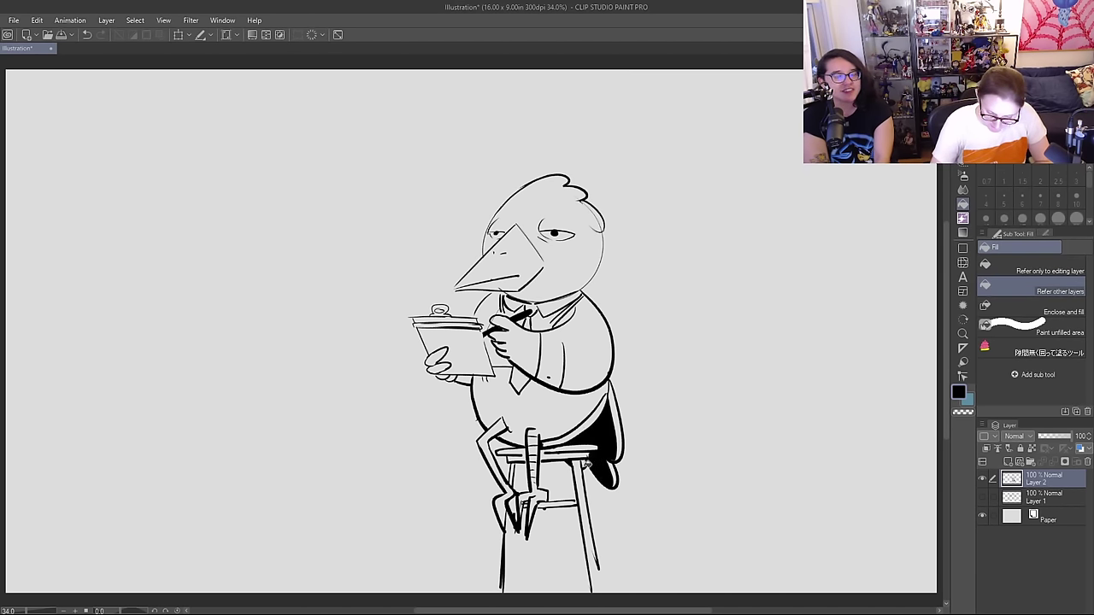
pyautogui.click(597, 416)
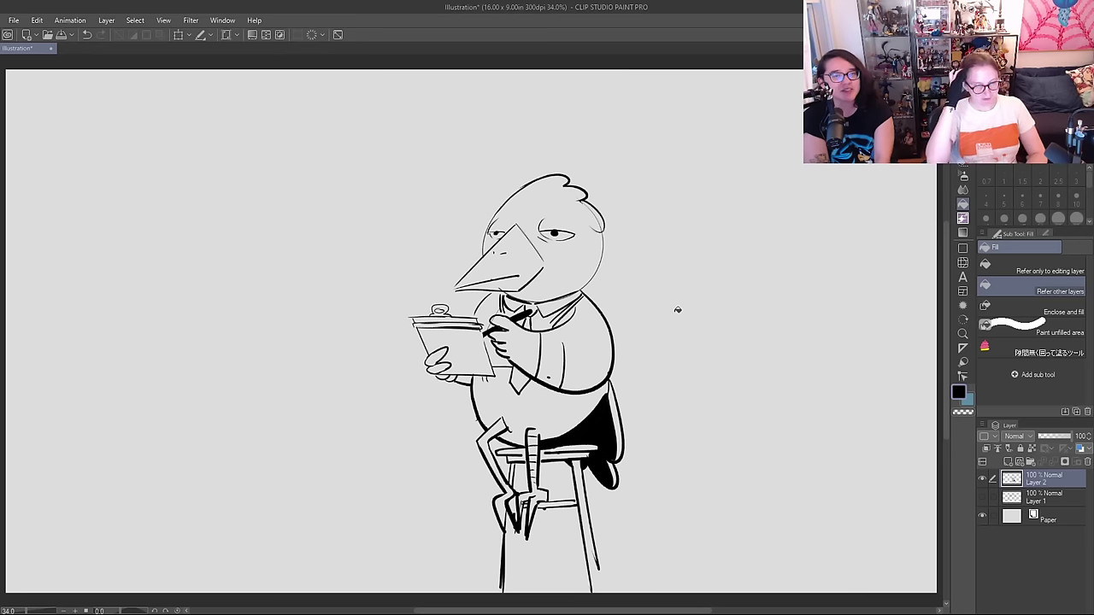
# Step: Move the whole bird drawing over toward the right side of the canvas
pyautogui.press('p')
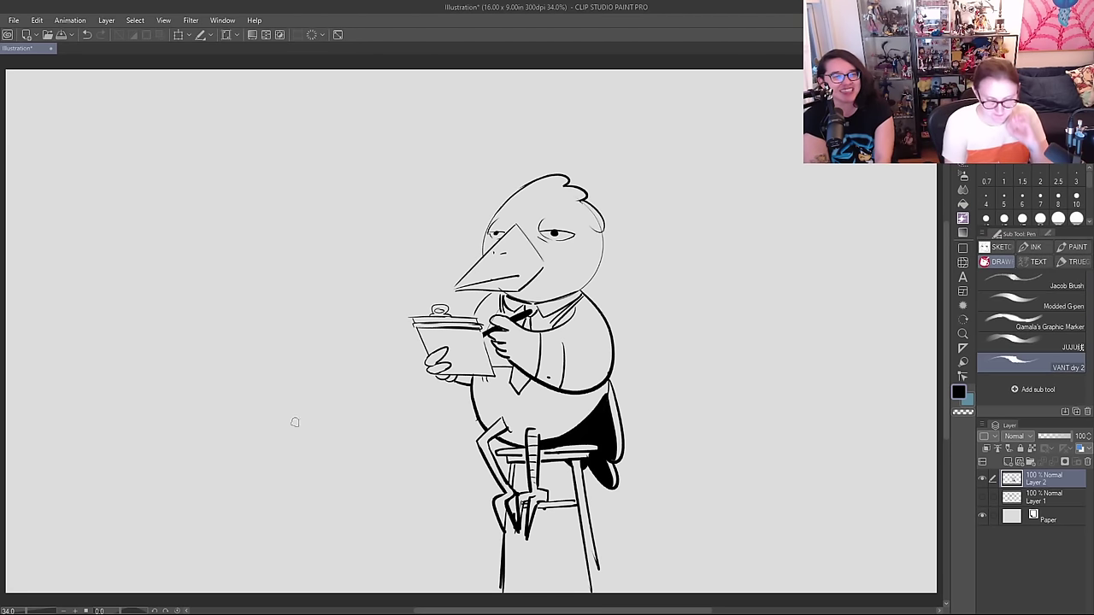
pyautogui.press('k')
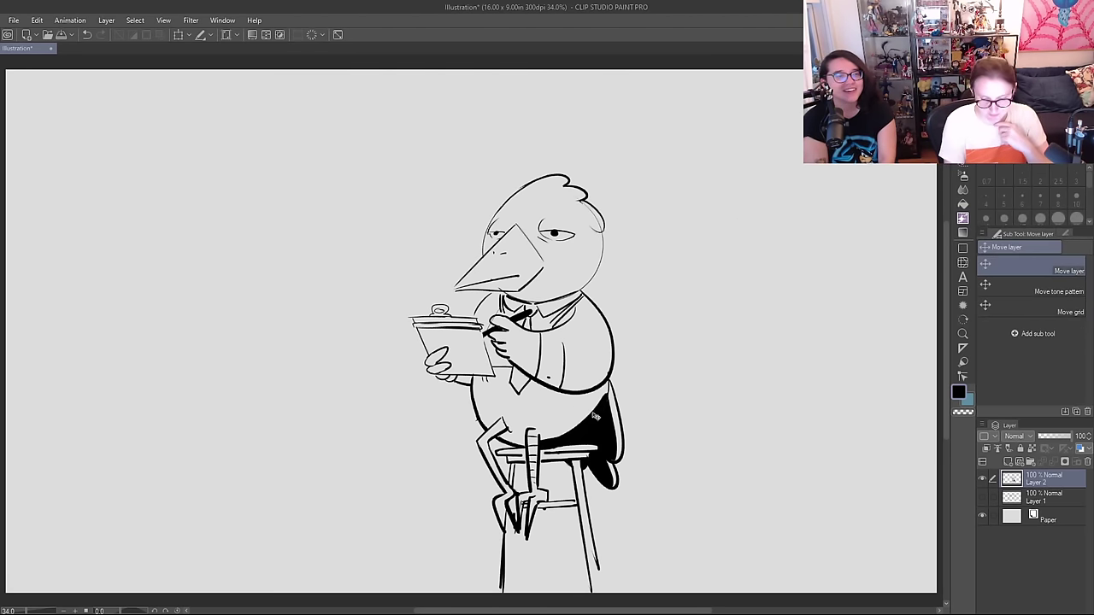
pyautogui.moveTo(603, 443)
pyautogui.mouseDown()
pyautogui.moveTo(805, 443)
pyautogui.moveTo(706, 463)
pyautogui.mouseUp()
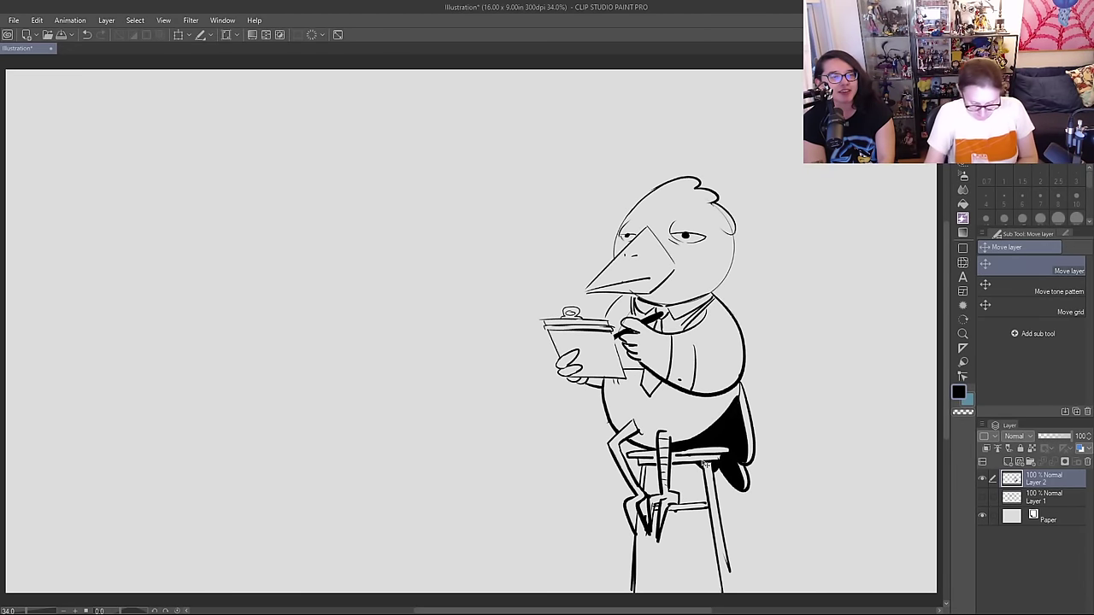
# Step: Add a second long edge to the stool leg below the bird's tucked foot, down to the canvas edge
pyautogui.press('p')
pyautogui.moveTo(645, 520); pyautogui.dragTo(640, 590)
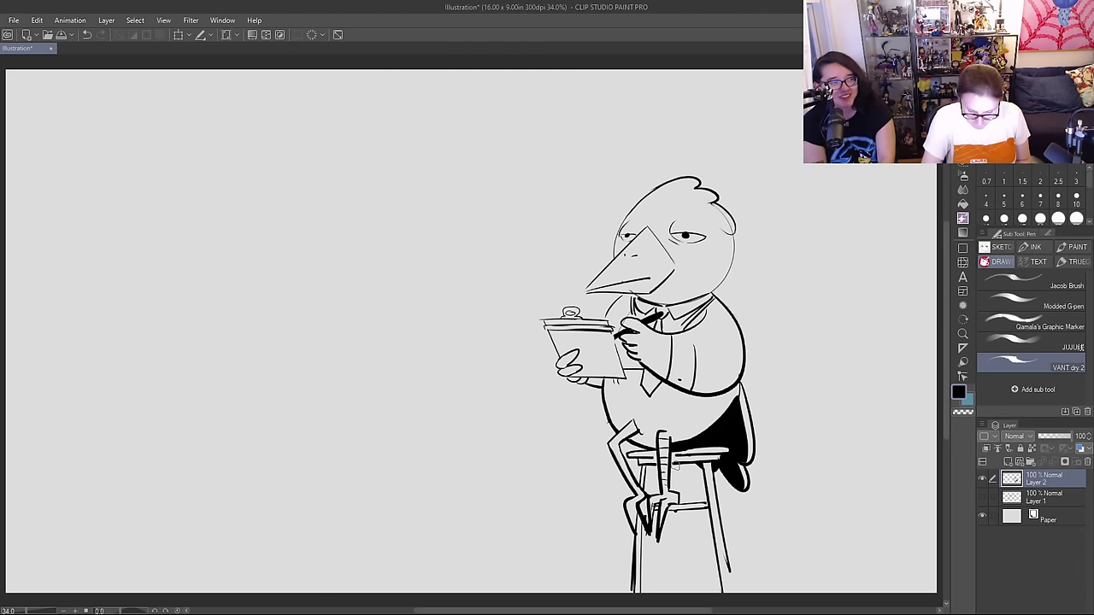
pyautogui.moveTo(675, 463); pyautogui.dragTo(668, 597)
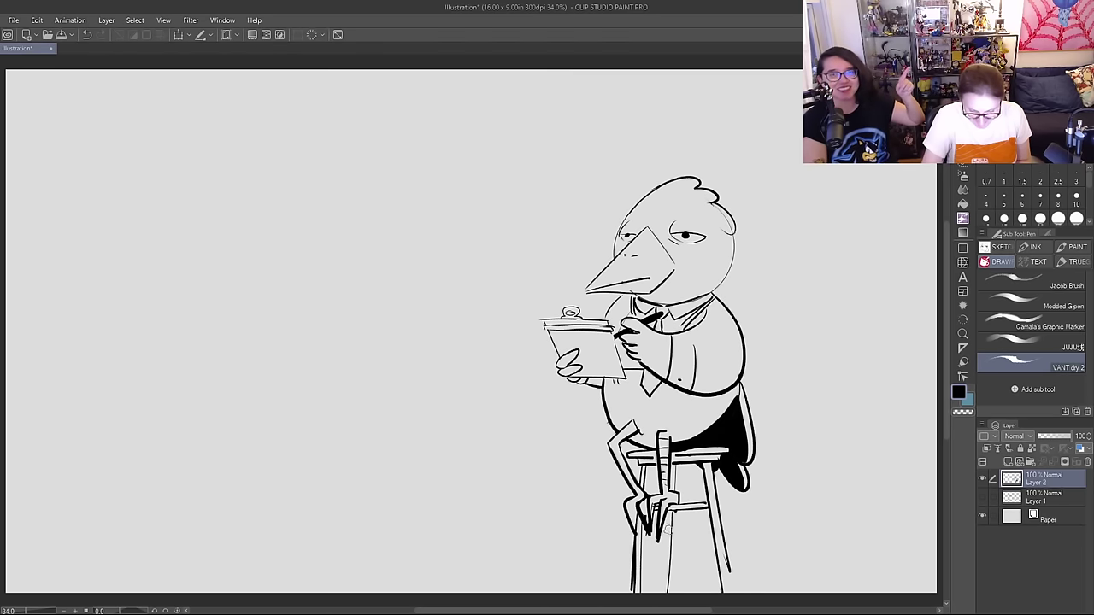
pyautogui.moveTo(669, 511); pyautogui.dragTo(662, 598)
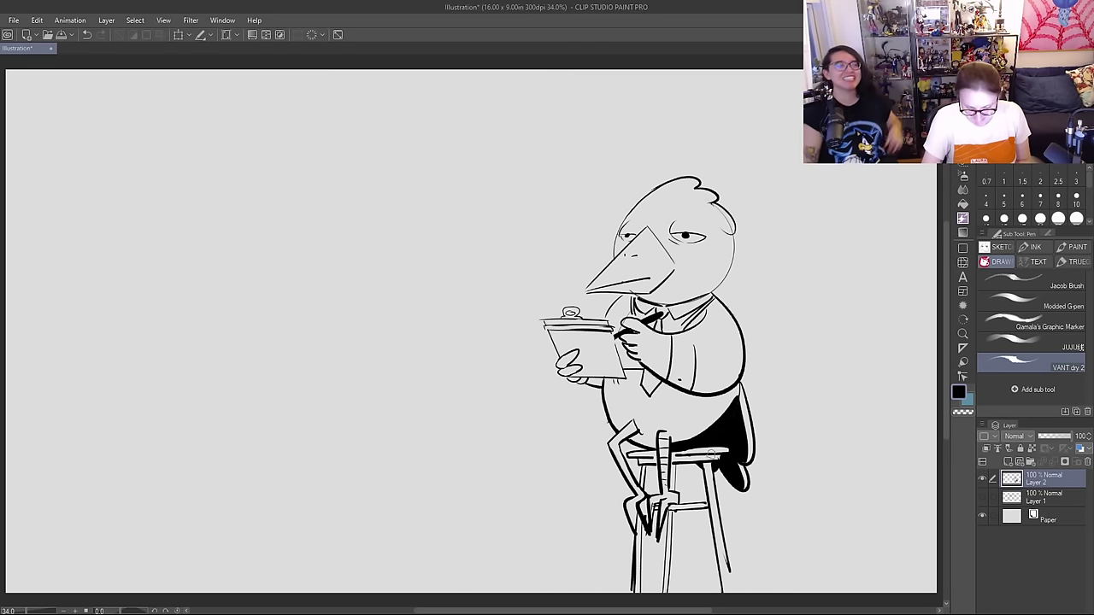
pyautogui.hotkey('ctrl', 'z')
pyautogui.hotkey('ctrl', 'z')
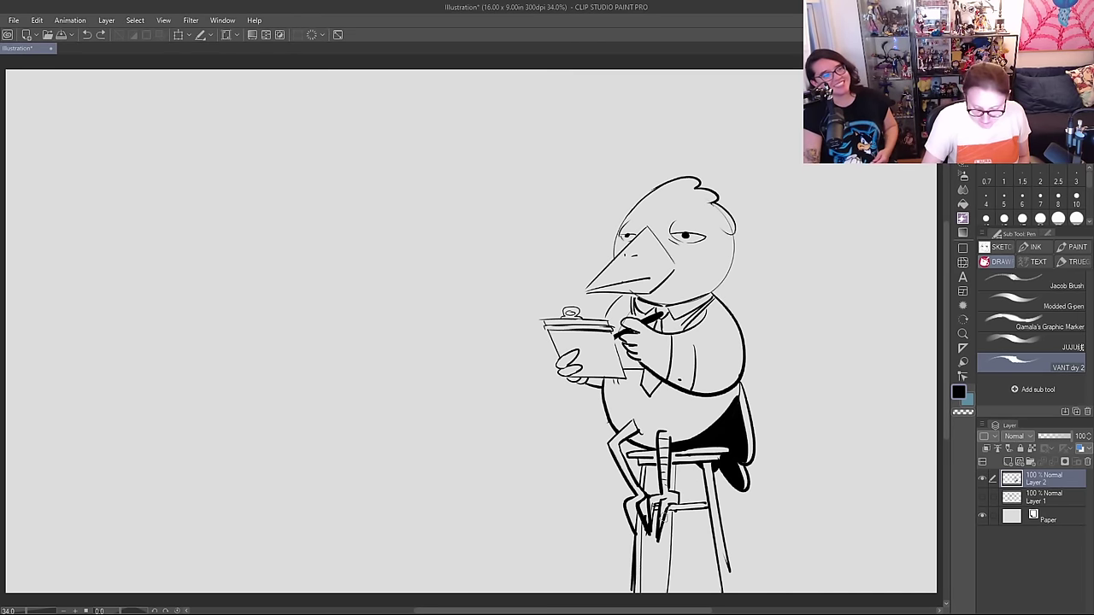
pyautogui.moveTo(655, 511); pyautogui.dragTo(649, 587)
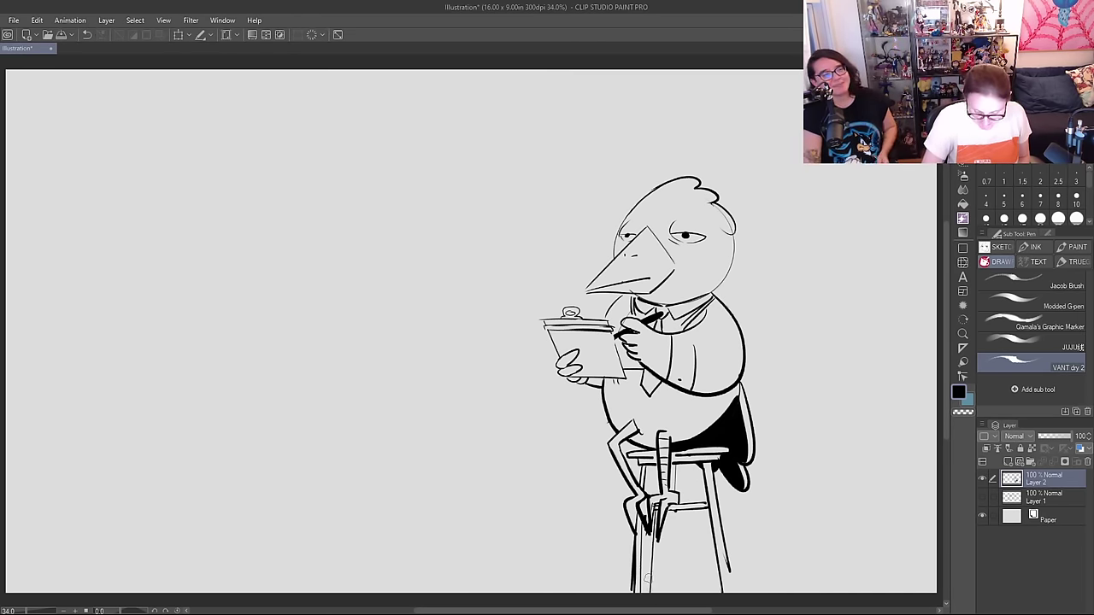
pyautogui.moveTo(656, 538); pyautogui.dragTo(657, 591)
pyautogui.hotkey('ctrl', 'z')
pyautogui.hotkey('ctrl', 'z')
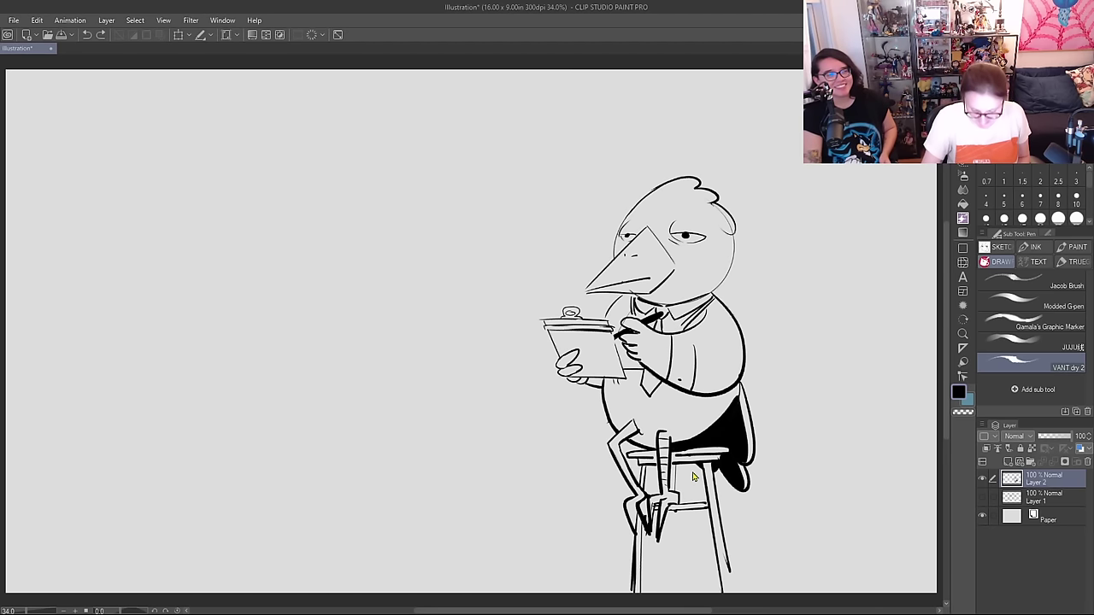
pyautogui.hotkey('ctrl', 'z')
# Step: Draw a narrow rear stool leg from under the seat down to the canvas edge, beside the tail-side leg, and tidy its overlaps
pyautogui.moveTo(690, 464); pyautogui.dragTo(697, 598)
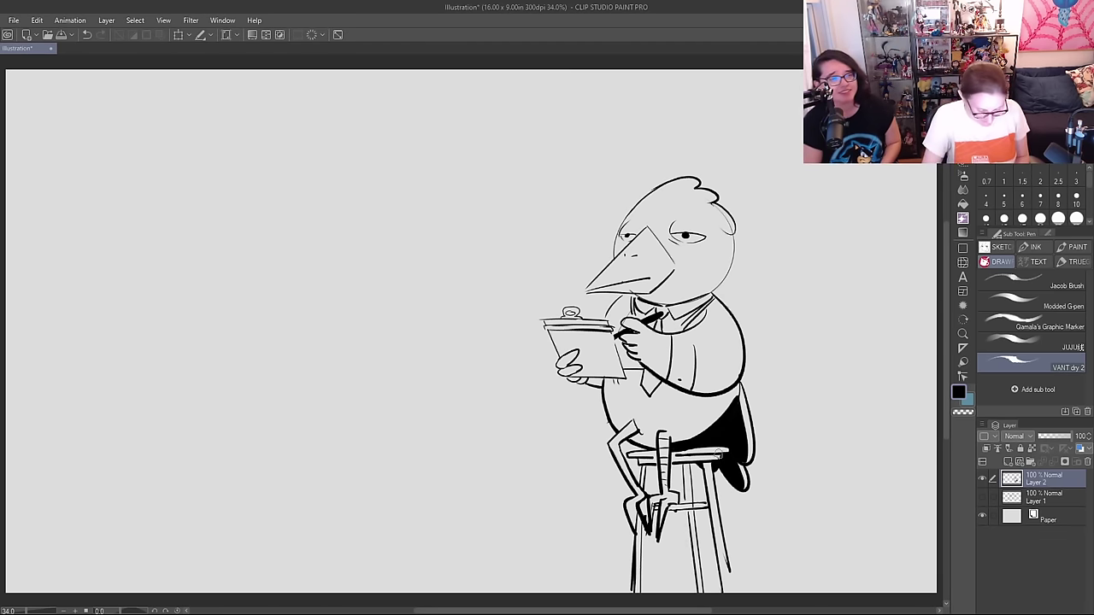
pyautogui.press('e')
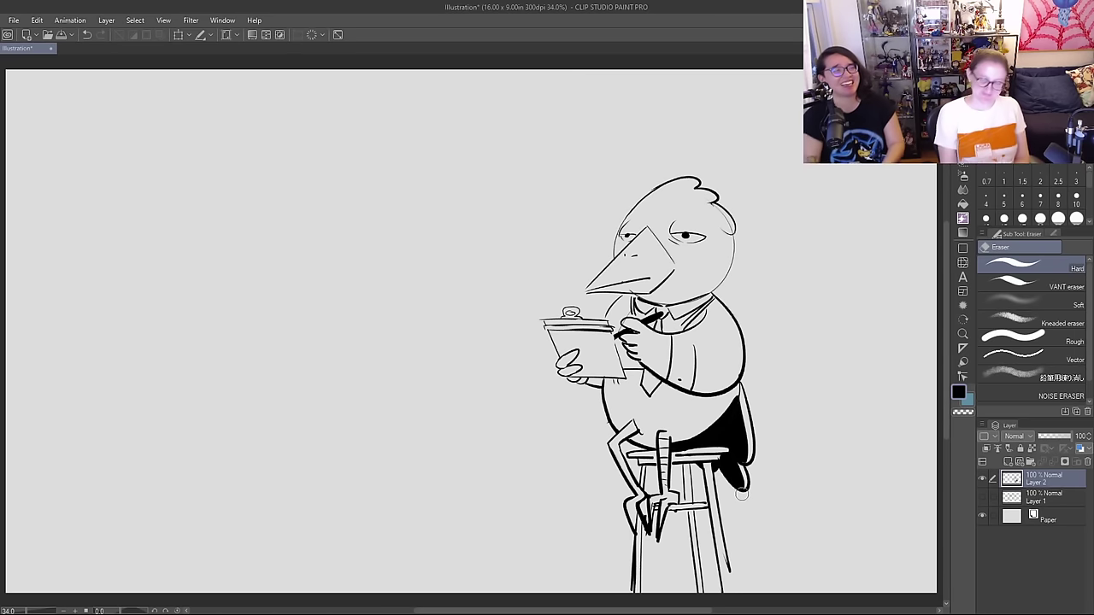
pyautogui.press('p')
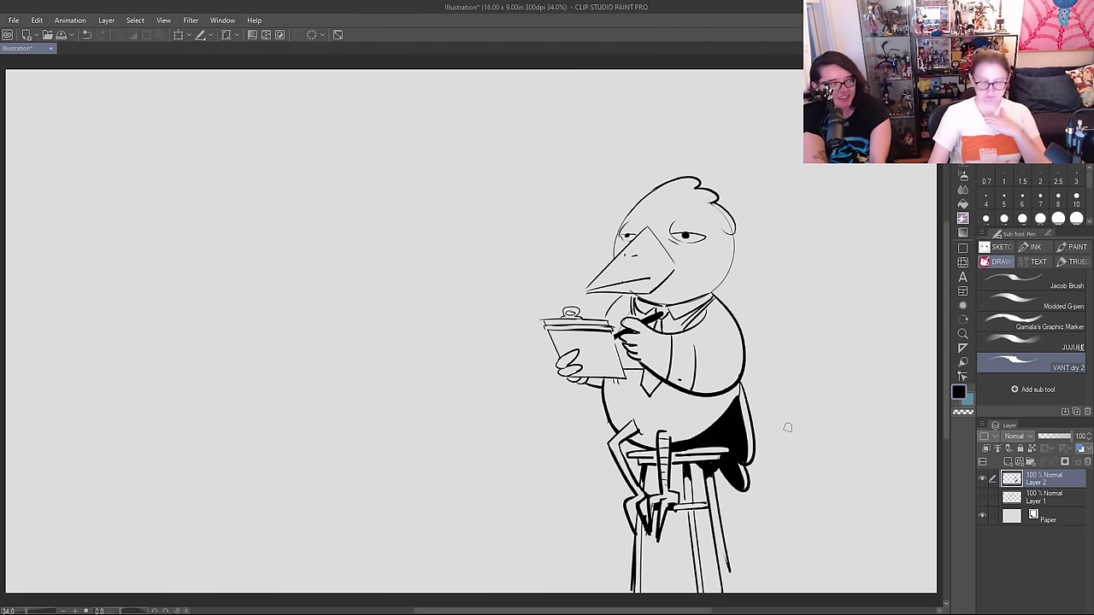
# Step: Draw a long tabletop with a corner left of the stool, and on it a huge worm-like body arching toward the bird with two rounded coils
pyautogui.moveTo(26, 513)
pyautogui.mouseDown()
pyautogui.moveTo(593, 498)
pyautogui.moveTo(592, 581)
pyautogui.mouseUp()
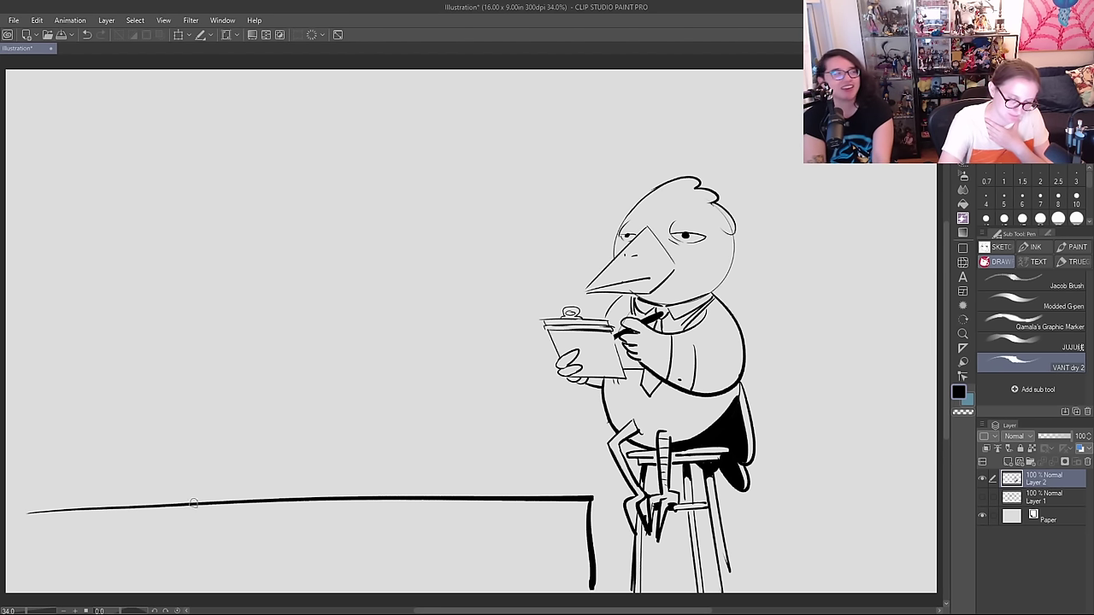
pyautogui.moveTo(194, 504)
pyautogui.mouseDown()
pyautogui.moveTo(118, 377)
pyautogui.moveTo(145, 259)
pyautogui.moveTo(246, 163)
pyautogui.moveTo(376, 138)
pyautogui.moveTo(432, 173)
pyautogui.moveTo(439, 221)
pyautogui.moveTo(410, 252)
pyautogui.moveTo(339, 272)
pyautogui.moveTo(263, 324)
pyautogui.moveTo(247, 371)
pyautogui.moveTo(257, 394)
pyautogui.moveTo(215, 493)
pyautogui.mouseUp()
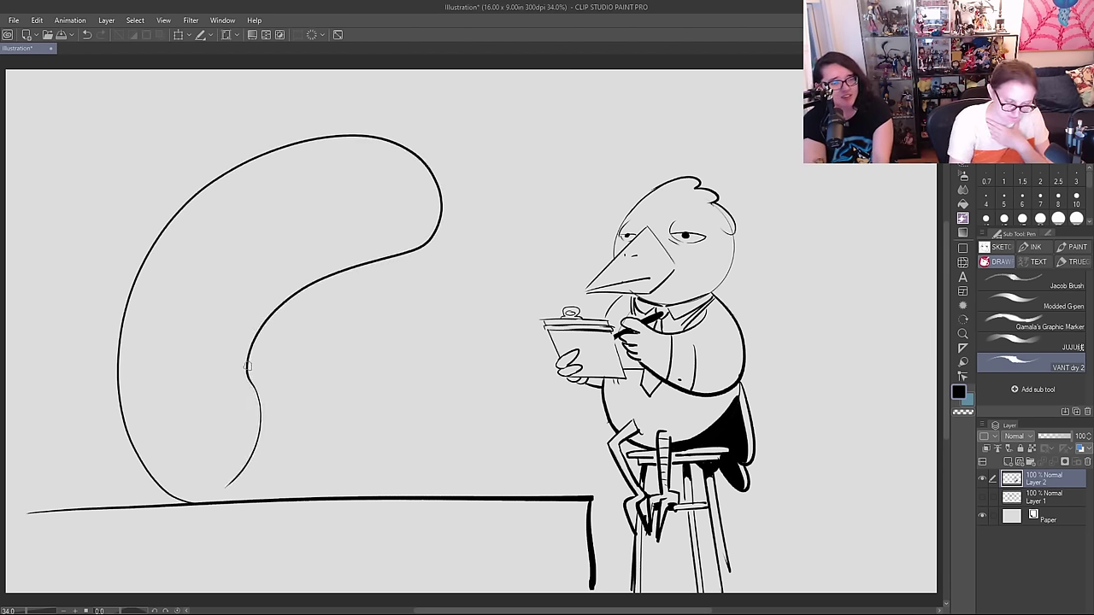
pyautogui.moveTo(247, 368)
pyautogui.mouseDown()
pyautogui.moveTo(358, 421)
pyautogui.moveTo(362, 495)
pyautogui.mouseUp()
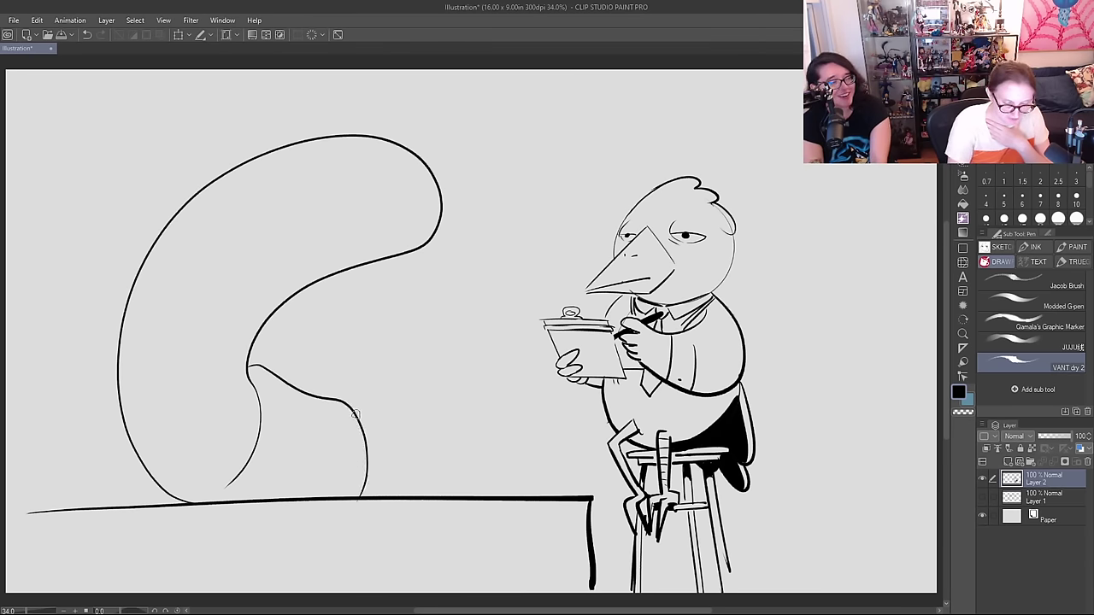
pyautogui.moveTo(355, 415)
pyautogui.mouseDown()
pyautogui.moveTo(395, 407)
pyautogui.moveTo(467, 422)
pyautogui.moveTo(505, 497)
pyautogui.mouseUp()
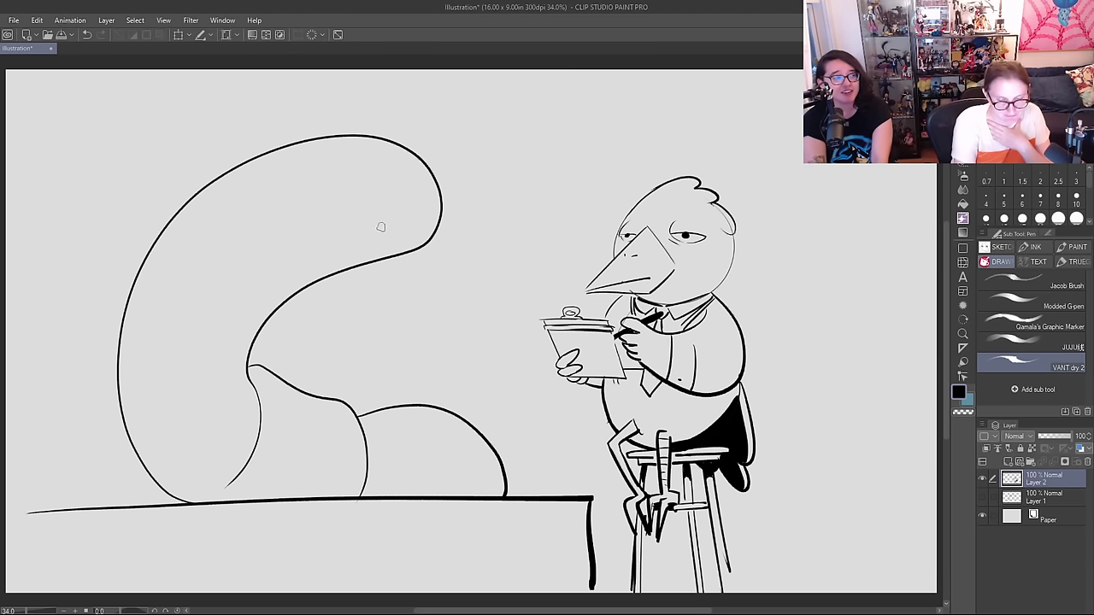
pyautogui.moveTo(382, 228); pyautogui.dragTo(395, 229)
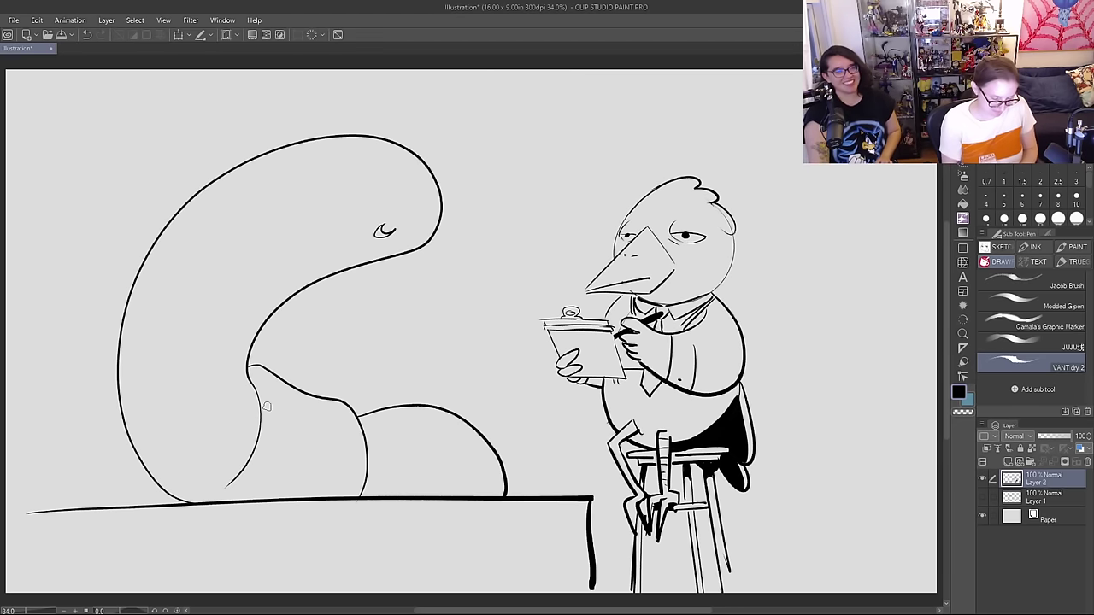
pyautogui.hotkey('ctrl', 'z')
pyautogui.hotkey('ctrl', 'z')
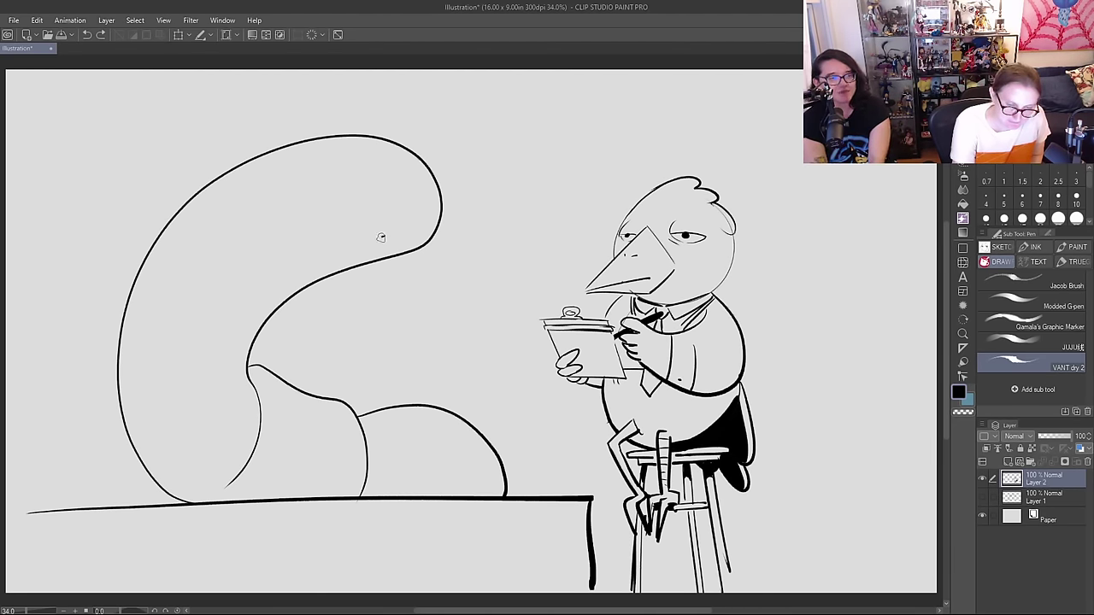
# Step: Give the worm-like character a tiny dash eye and a small lipped mouth on its lower outline, erasing the outline where they overlap
pyautogui.moveTo(361, 264)
pyautogui.mouseDown()
pyautogui.moveTo(324, 268)
pyautogui.moveTo(357, 267)
pyautogui.mouseUp()
pyautogui.press('e')
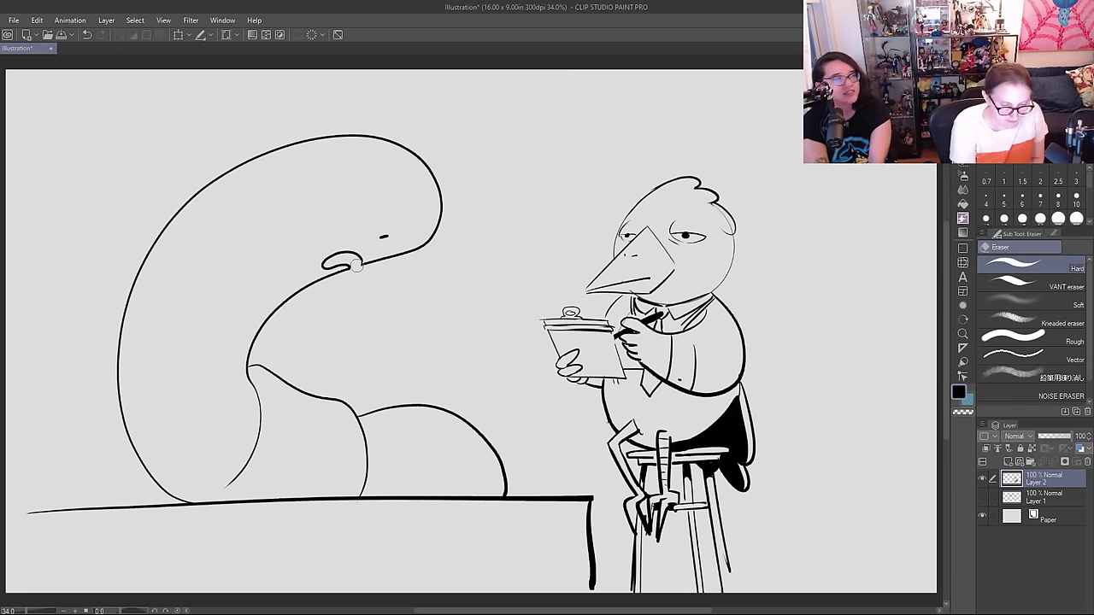
pyautogui.press('p')
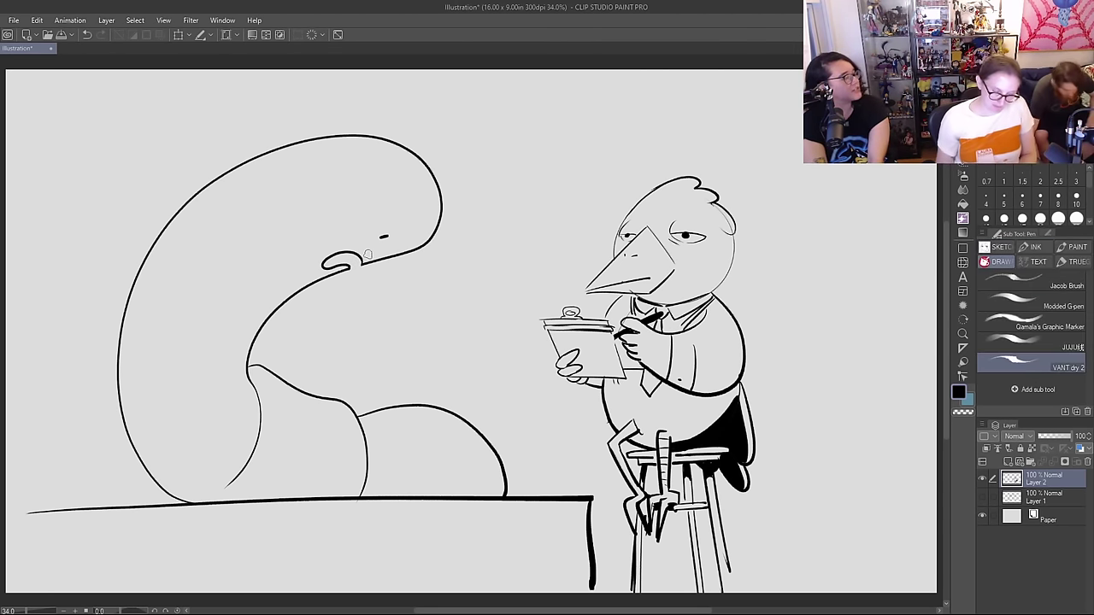
# Step: Fill the worm's pleated front coil with a series of thin curved contour lines running from its upper edge down toward the tabletop
pyautogui.moveTo(266, 378); pyautogui.dragTo(241, 498)
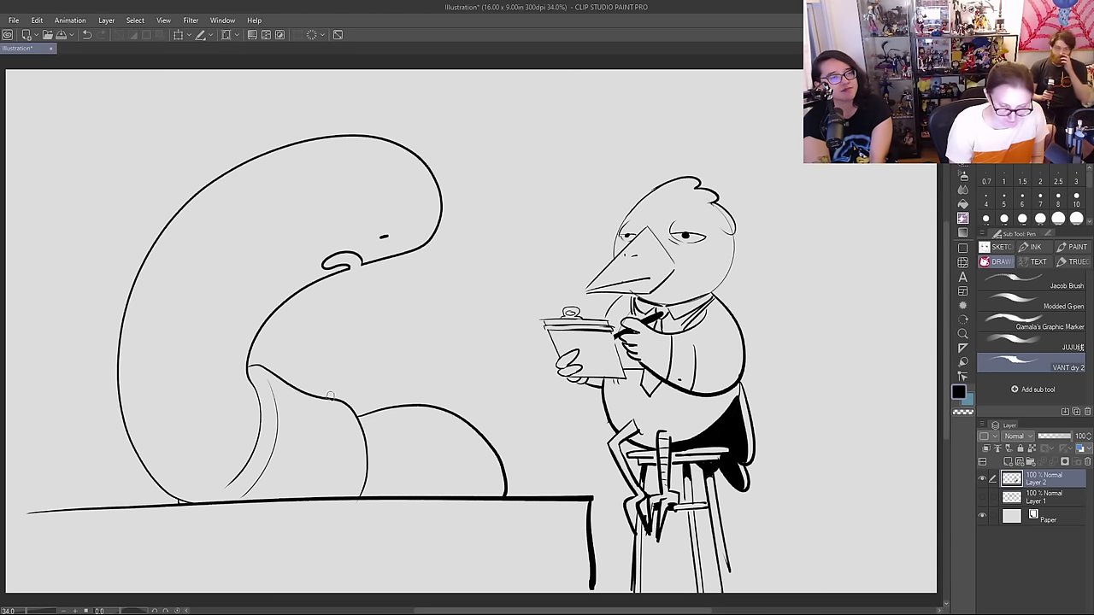
pyautogui.moveTo(249, 403); pyautogui.dragTo(201, 465)
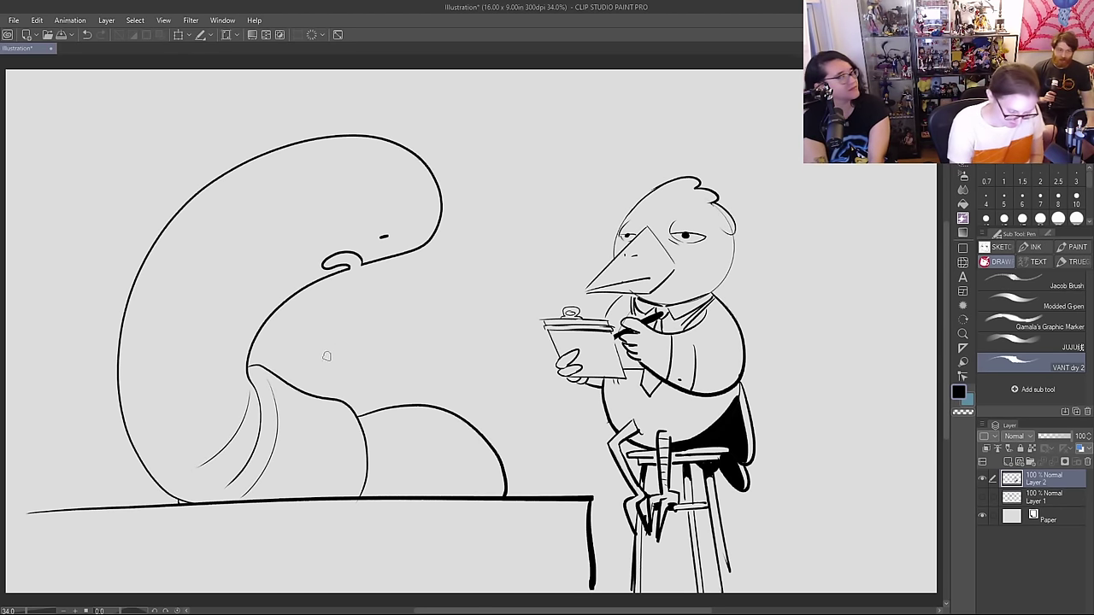
pyautogui.hotkey('ctrl', 'z')
pyautogui.moveTo(278, 383)
pyautogui.mouseDown()
pyautogui.moveTo(293, 425)
pyautogui.moveTo(272, 485)
pyautogui.mouseUp()
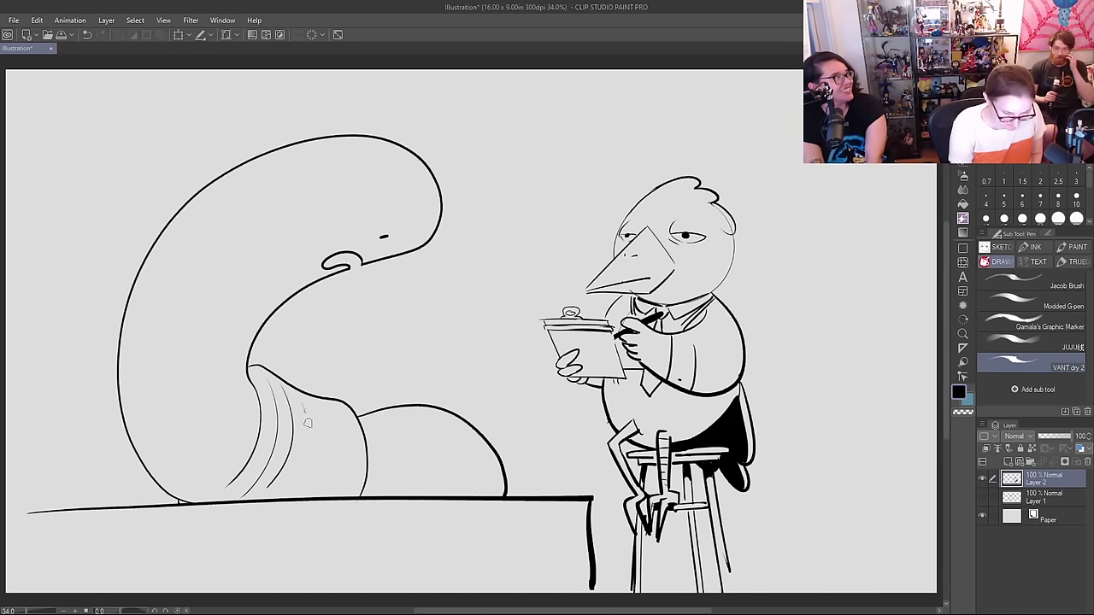
pyautogui.moveTo(307, 415)
pyautogui.mouseDown()
pyautogui.moveTo(282, 499)
pyautogui.moveTo(316, 487)
pyautogui.mouseUp()
pyautogui.moveTo(334, 415); pyautogui.dragTo(330, 500)
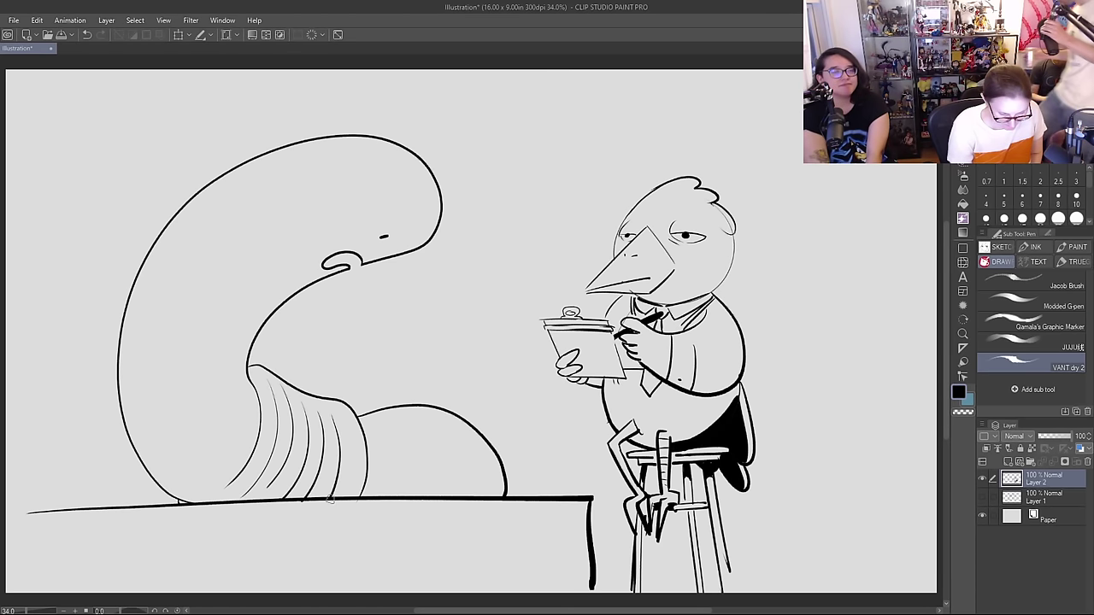
pyautogui.moveTo(341, 419); pyautogui.dragTo(347, 499)
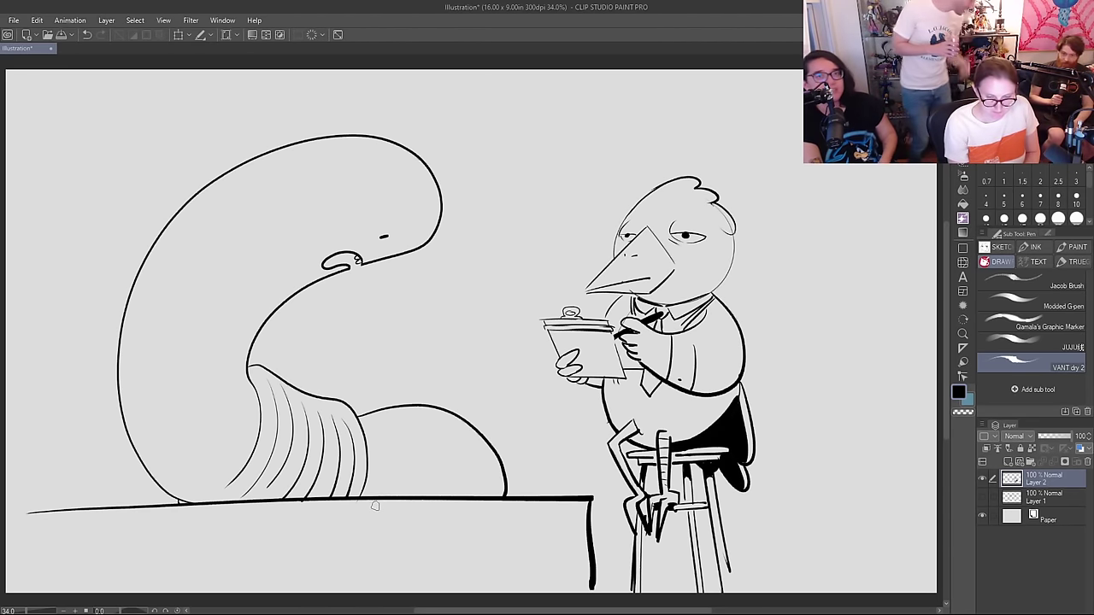
# Step: Erase the worm's dash eye and replace it with a glaring outlined eye and a short slanted brow beside the mouth
pyautogui.press('e')
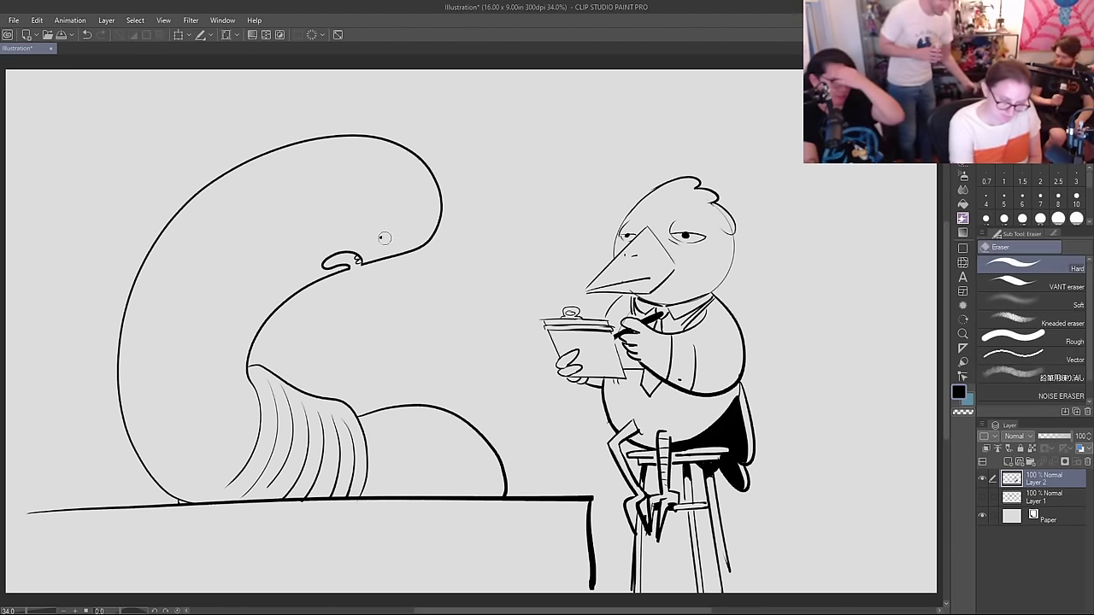
pyautogui.moveTo(385, 237)
pyautogui.mouseDown()
pyautogui.moveTo(376, 234)
pyautogui.moveTo(381, 247)
pyautogui.mouseUp()
pyautogui.press('p')
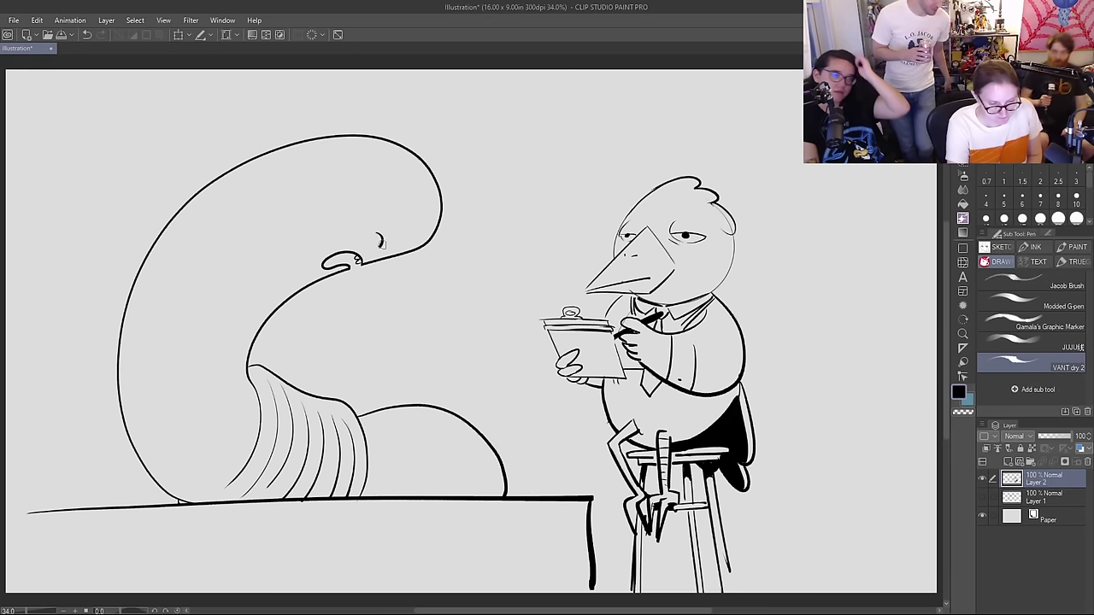
pyautogui.click(372, 237)
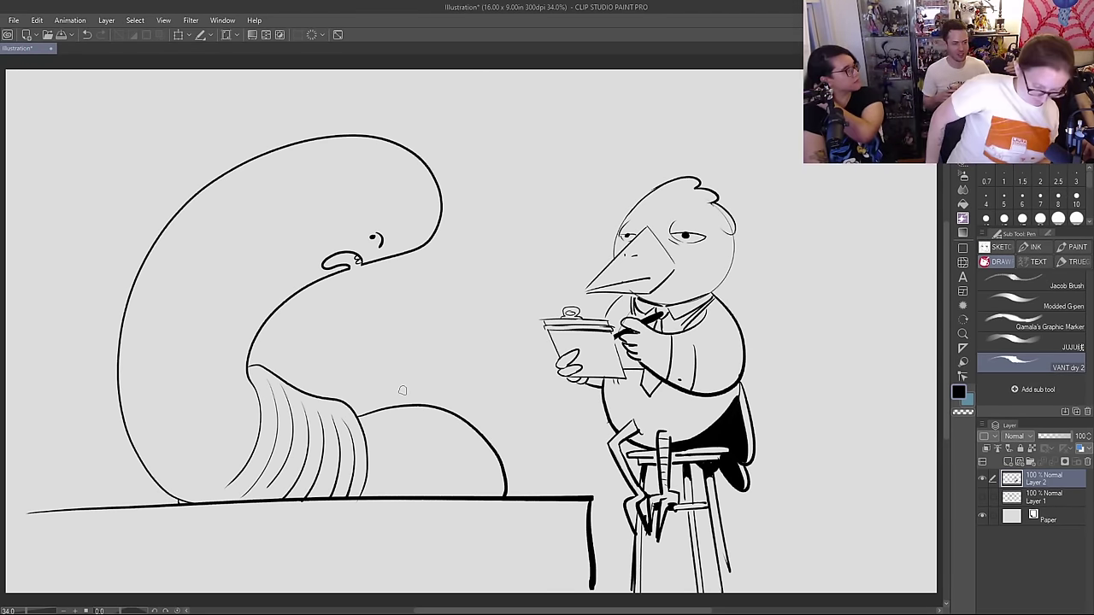
pyautogui.hotkey('ctrl', 'z')
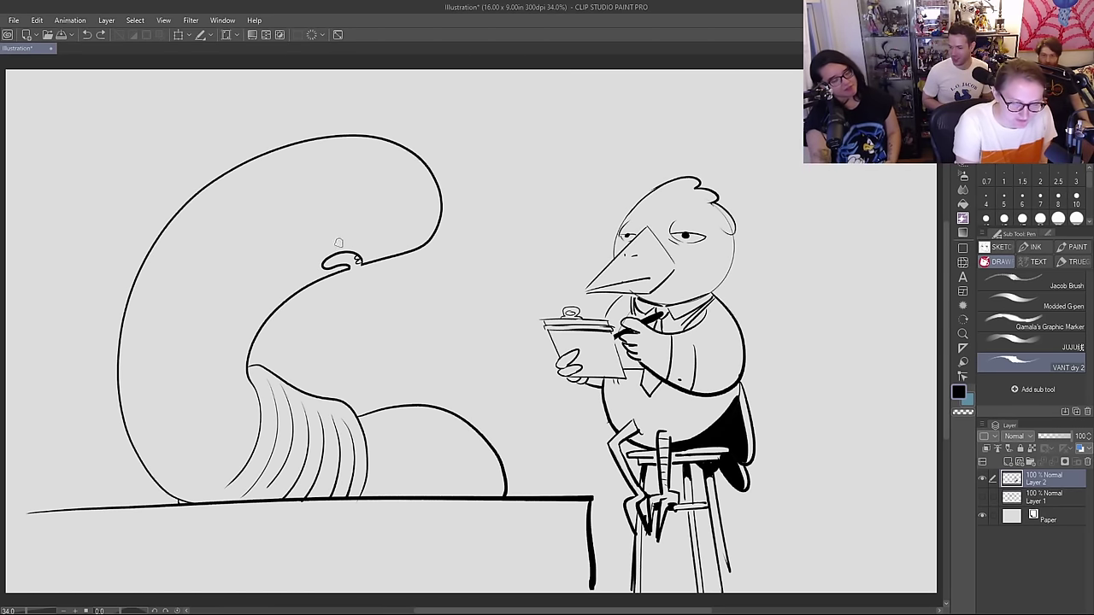
pyautogui.moveTo(370, 249); pyautogui.dragTo(407, 248)
pyautogui.hotkey('ctrl', 'z')
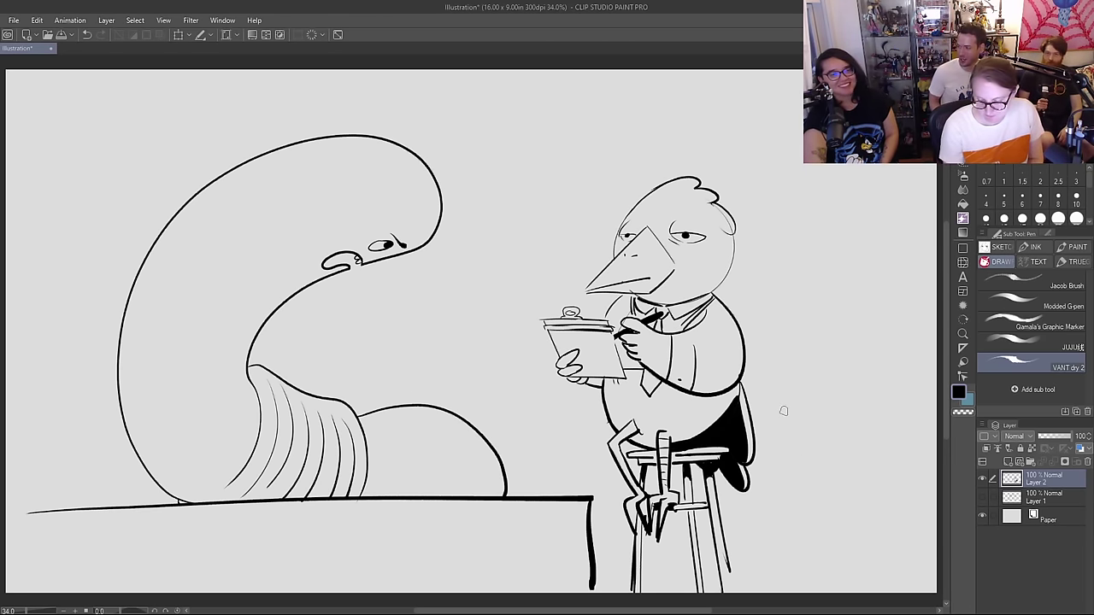
# Step: Draw a counter behind the bird with a thick slab top running off the canvas edge and two side lines down to the floor
pyautogui.moveTo(779, 415); pyautogui.dragTo(936, 411)
pyautogui.moveTo(776, 417)
pyautogui.mouseDown()
pyautogui.moveTo(805, 431)
pyautogui.moveTo(936, 431)
pyautogui.moveTo(911, 430)
pyautogui.mouseUp()
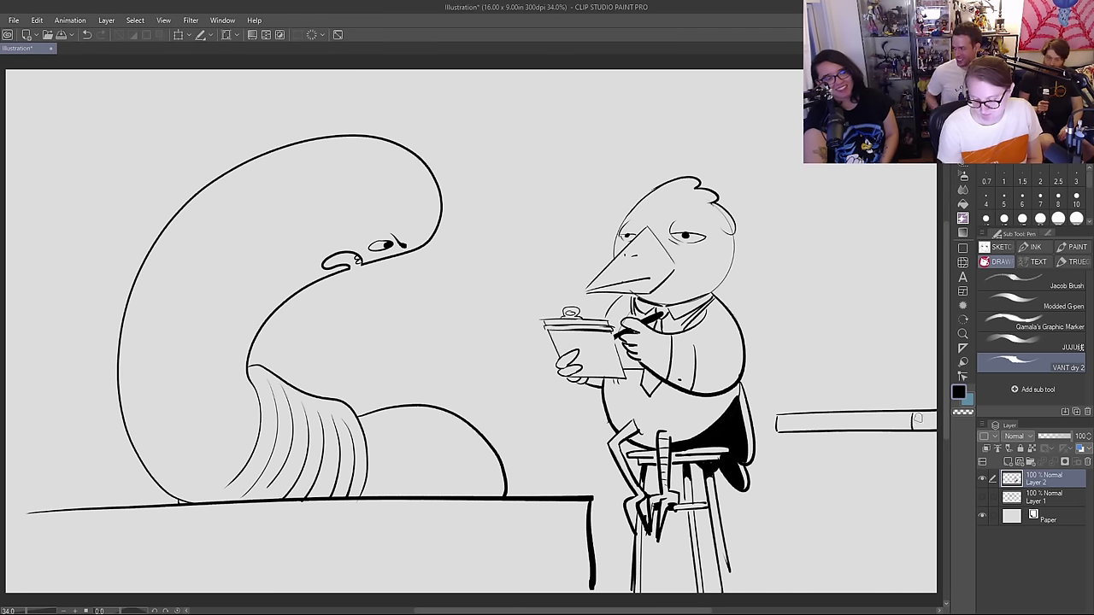
pyautogui.moveTo(791, 435); pyautogui.dragTo(807, 591)
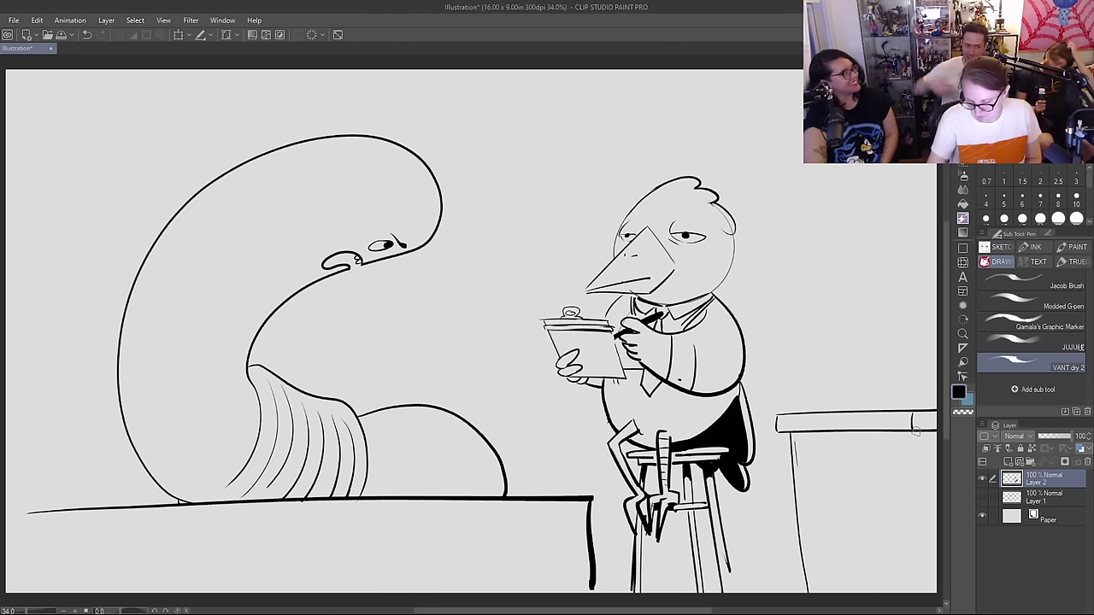
pyautogui.moveTo(918, 434); pyautogui.dragTo(923, 592)
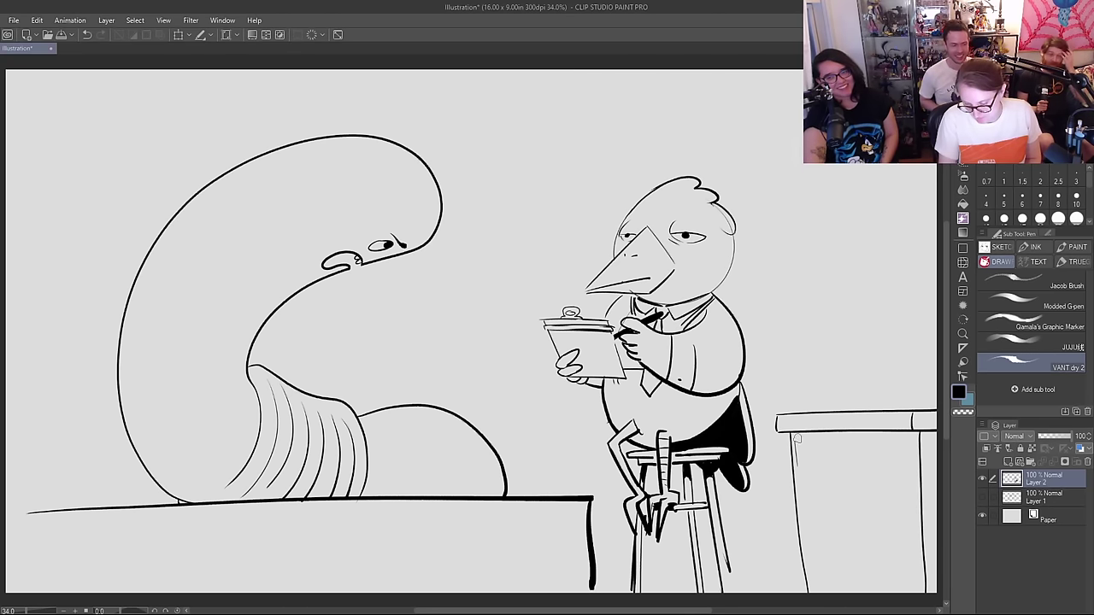
# Step: Add two side-by-side drawers with small round knobs just under the countertop, erasing the divider between them
pyautogui.moveTo(796, 438)
pyautogui.mouseDown()
pyautogui.moveTo(914, 438)
pyautogui.moveTo(917, 461)
pyautogui.mouseUp()
pyautogui.moveTo(798, 465); pyautogui.dragTo(919, 465)
pyautogui.moveTo(853, 441)
pyautogui.mouseDown()
pyautogui.moveTo(852, 469)
pyautogui.moveTo(855, 437)
pyautogui.mouseUp()
pyautogui.press('e')
pyautogui.moveTo(855, 462); pyautogui.dragTo(856, 468)
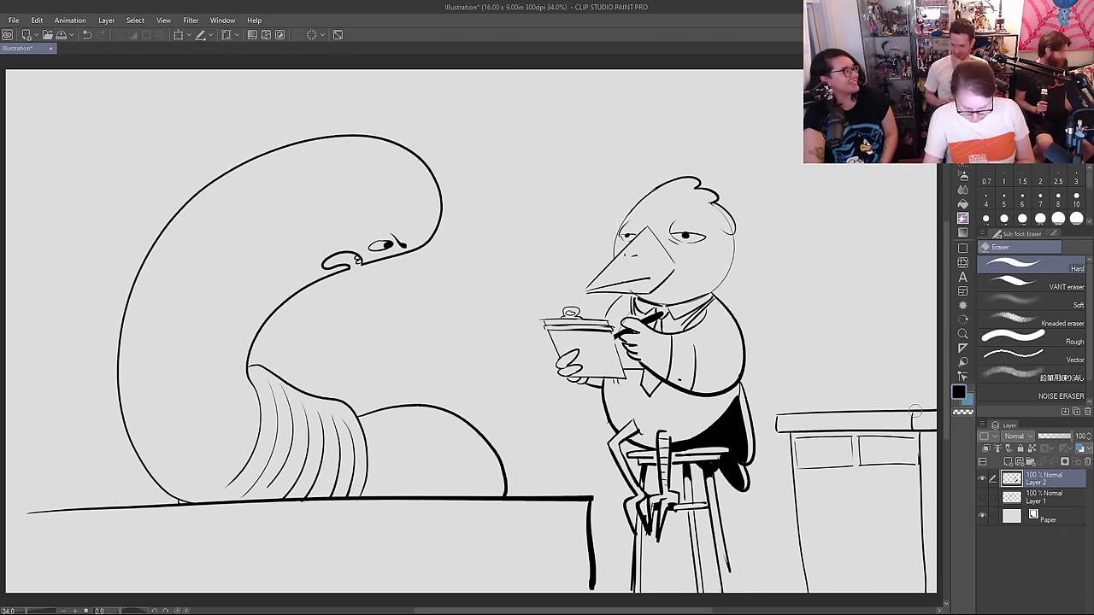
pyautogui.press('p')
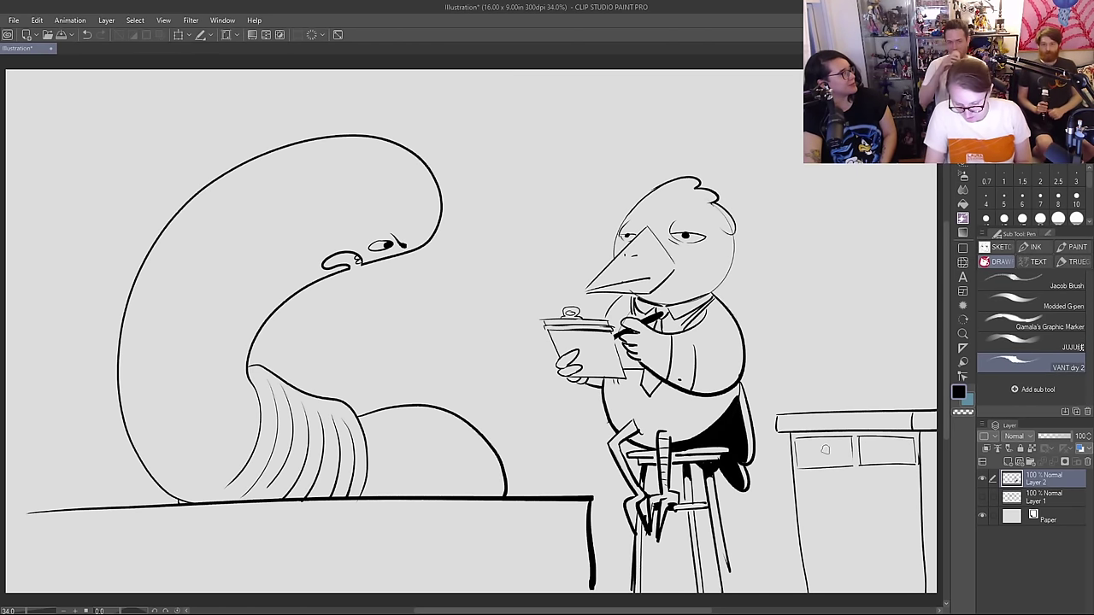
pyautogui.moveTo(820, 456); pyautogui.dragTo(882, 449)
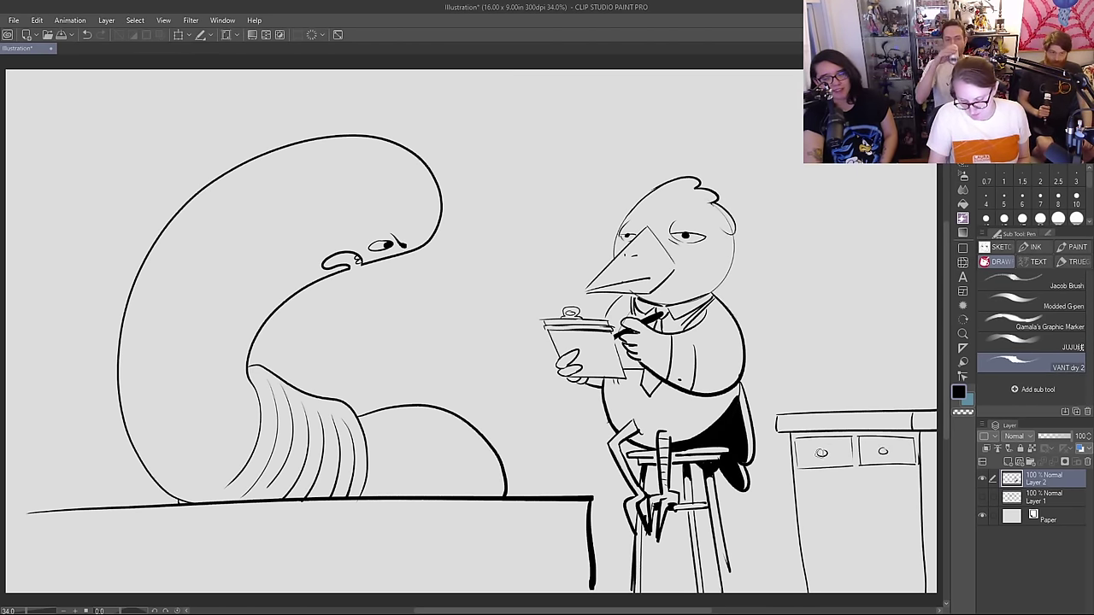
# Step: Draw a tall cabinet door panel below the drawers and a small padded stool shape in its lower corner
pyautogui.moveTo(806, 485); pyautogui.dragTo(820, 588)
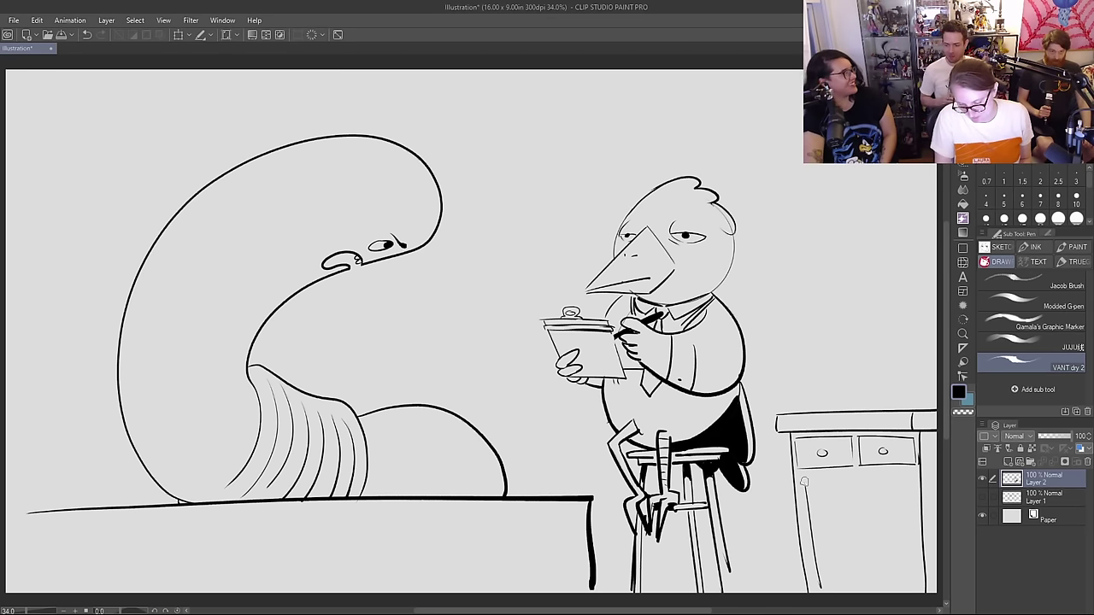
pyautogui.moveTo(804, 481)
pyautogui.mouseDown()
pyautogui.moveTo(908, 476)
pyautogui.moveTo(916, 589)
pyautogui.mouseUp()
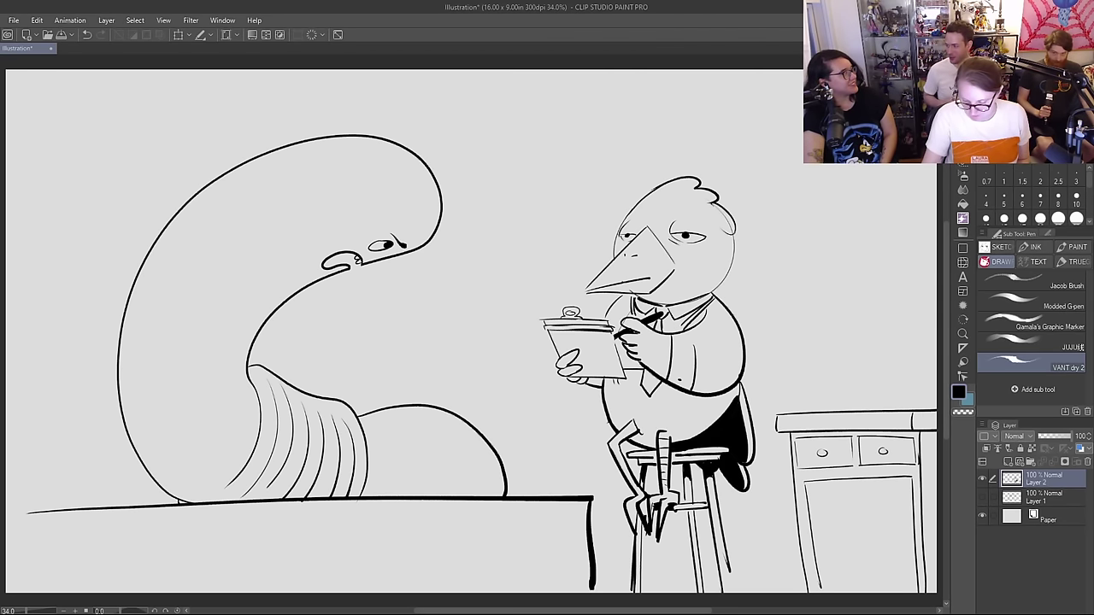
pyautogui.moveTo(913, 531)
pyautogui.mouseDown()
pyautogui.moveTo(842, 543)
pyautogui.moveTo(909, 543)
pyautogui.moveTo(859, 590)
pyautogui.mouseUp()
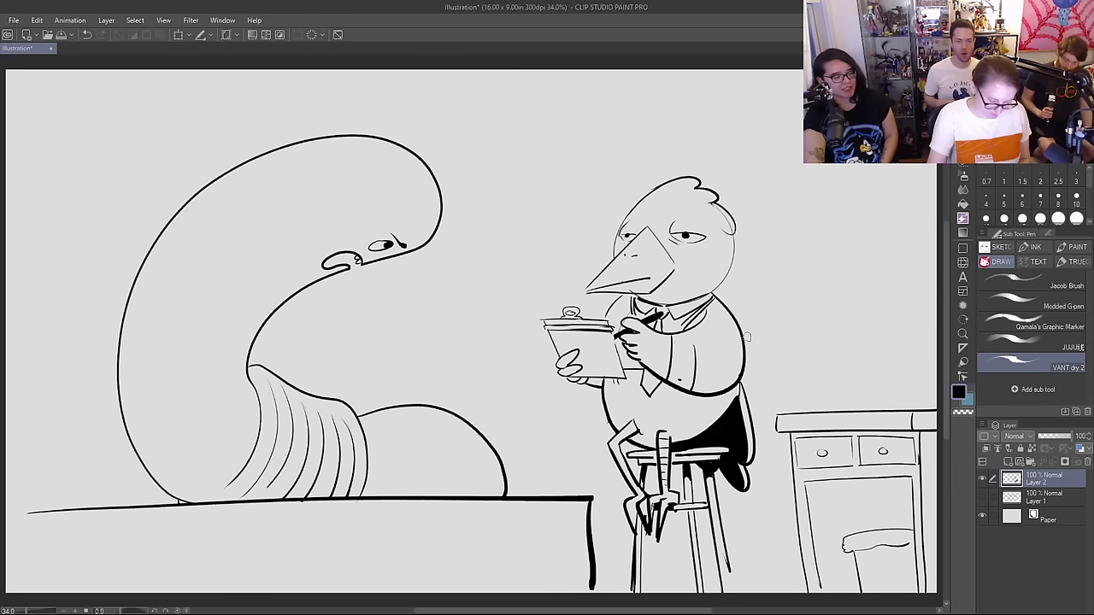
# Step: Draw a wall cabinet above the counter with an angled underside and inset door panels, and clean up its stray lines
pyautogui.press('e')
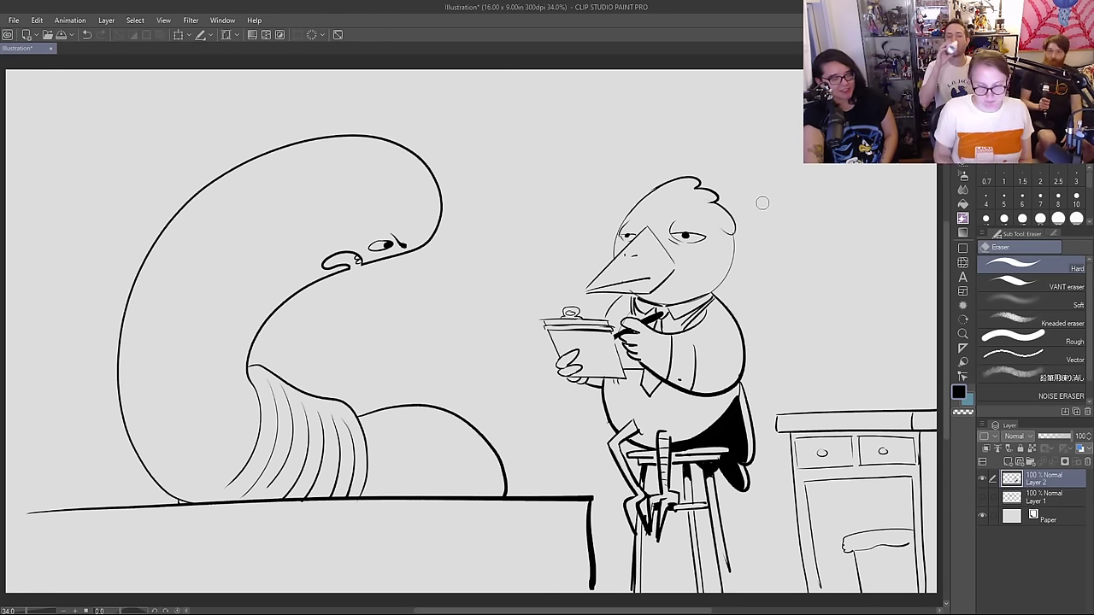
pyautogui.press('p')
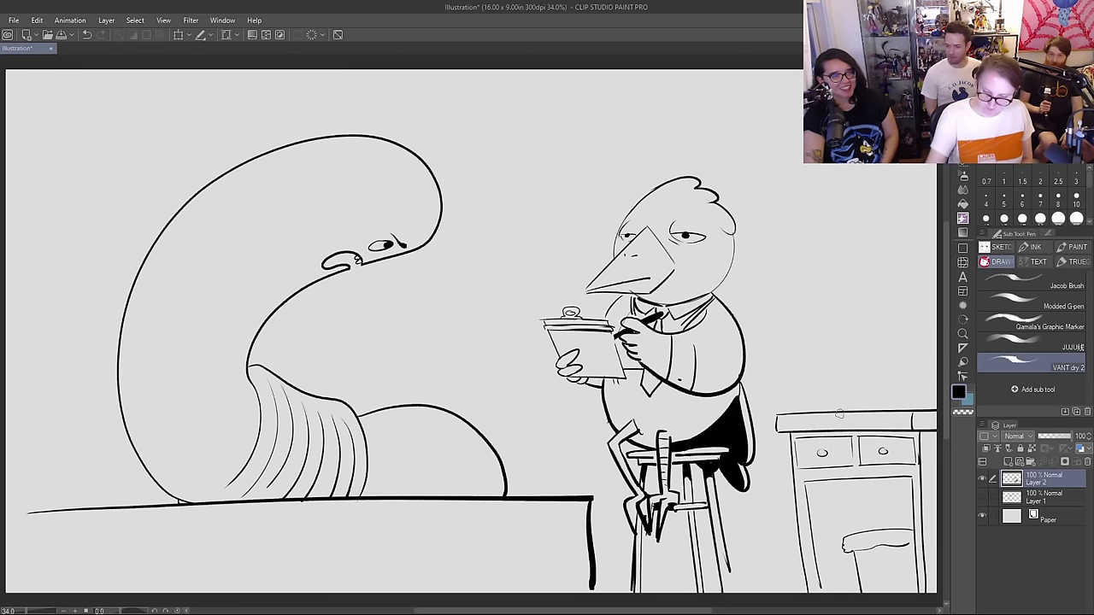
pyautogui.moveTo(810, 217)
pyautogui.mouseDown()
pyautogui.moveTo(853, 214)
pyautogui.moveTo(891, 194)
pyautogui.moveTo(810, 182)
pyautogui.mouseUp()
pyautogui.moveTo(817, 221); pyautogui.dragTo(940, 218)
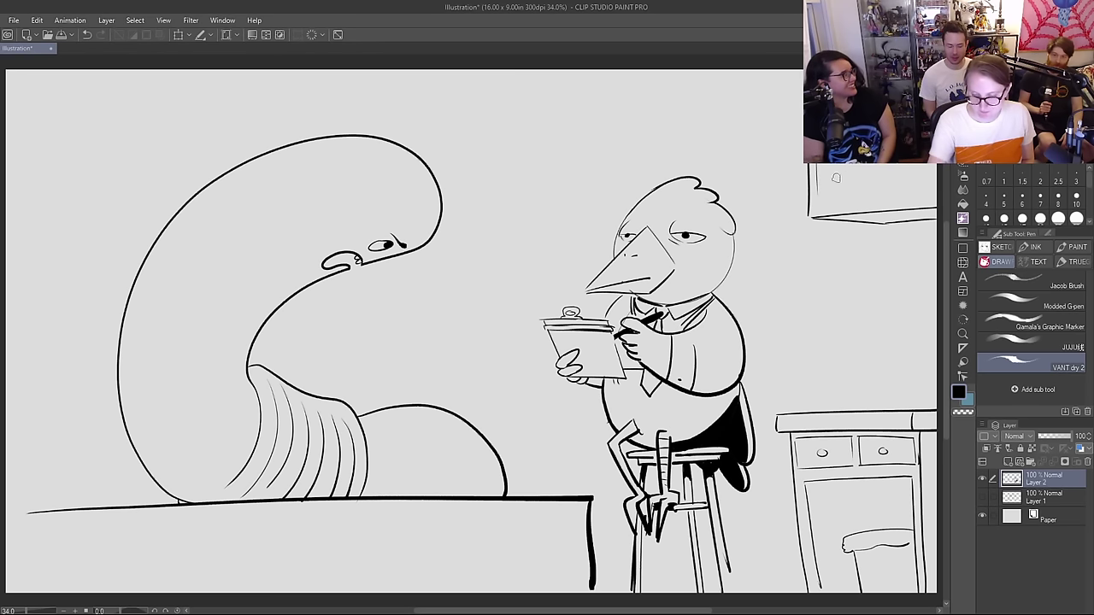
pyautogui.moveTo(818, 199); pyautogui.dragTo(859, 193)
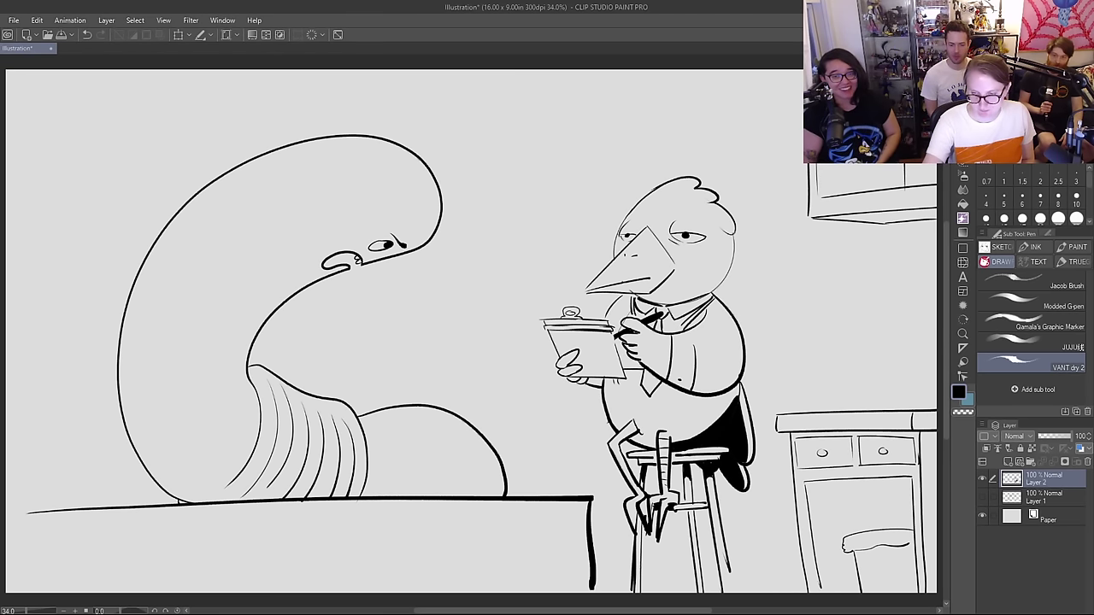
pyautogui.press('e')
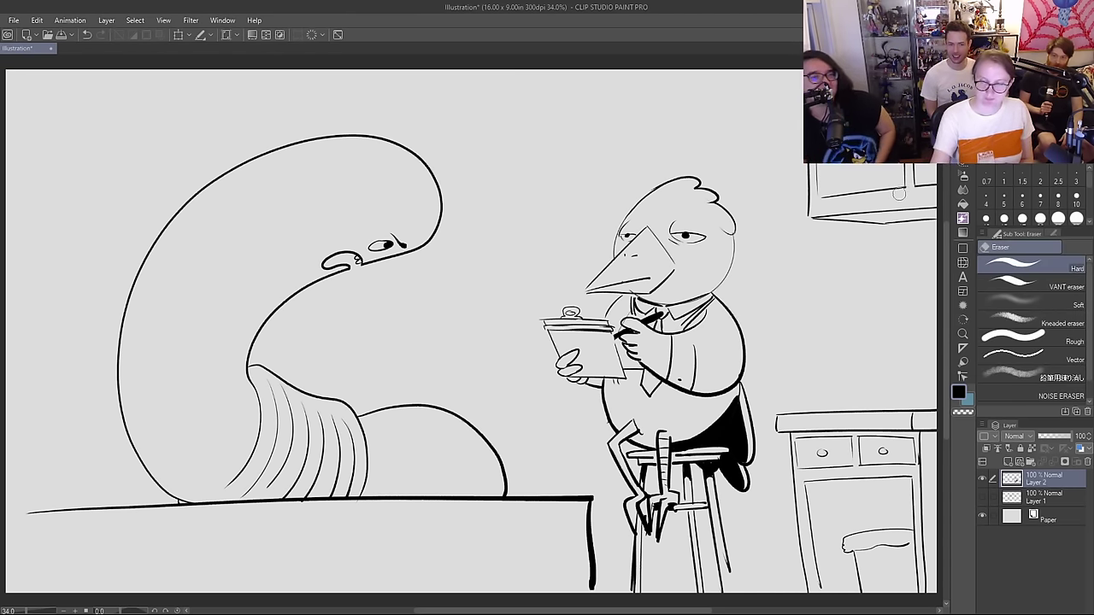
# Step: Draw a tall double-lined door frame behind the worm, erasing the lines that overshoot its corner and cross into the body
pyautogui.press('p')
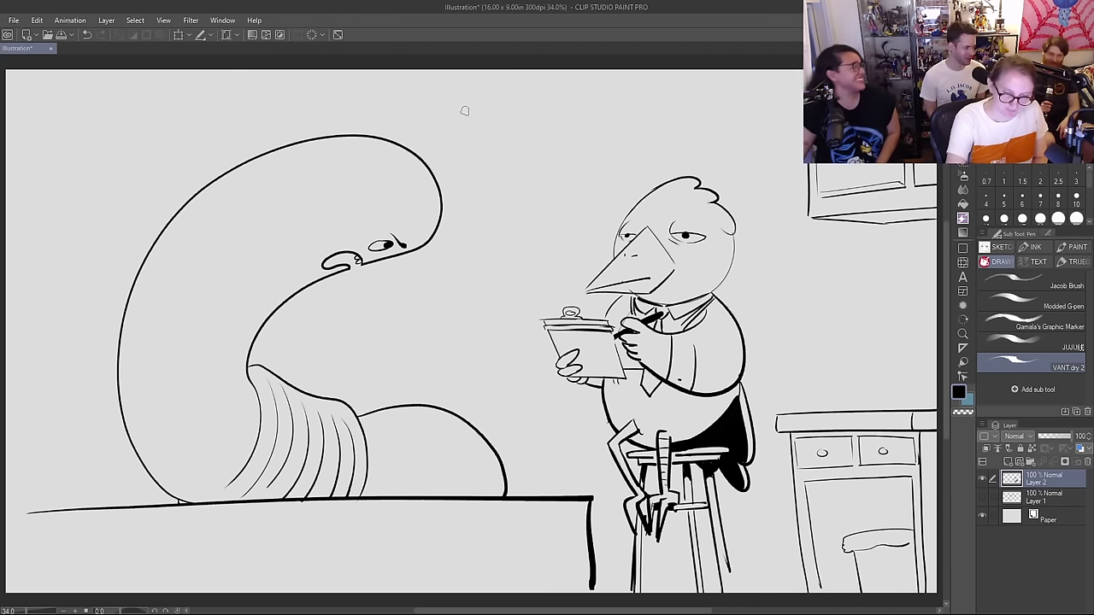
pyautogui.moveTo(458, 106); pyautogui.dragTo(457, 416)
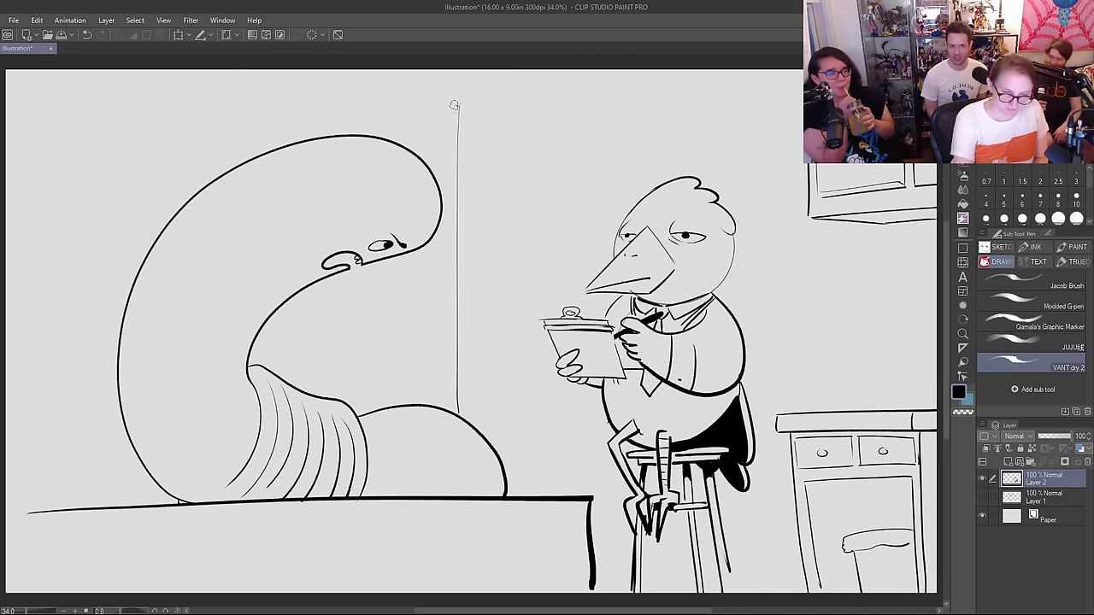
pyautogui.moveTo(459, 105)
pyautogui.mouseDown()
pyautogui.moveTo(231, 114)
pyautogui.moveTo(230, 161)
pyautogui.mouseUp()
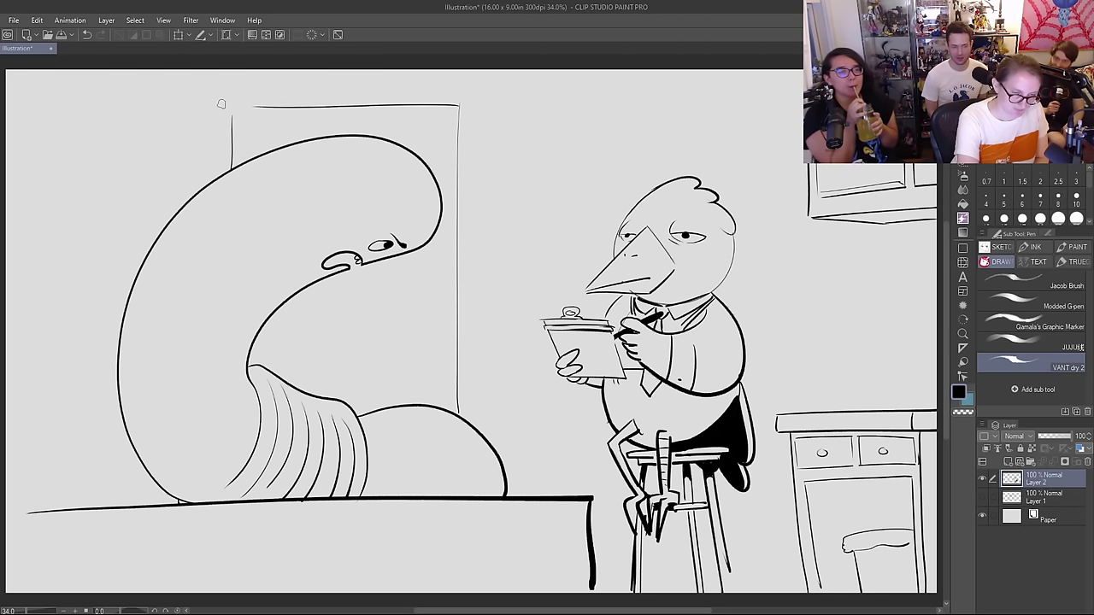
pyautogui.moveTo(221, 103); pyautogui.dragTo(224, 181)
pyautogui.moveTo(221, 102)
pyautogui.mouseDown()
pyautogui.moveTo(480, 95)
pyautogui.moveTo(464, 417)
pyautogui.mouseUp()
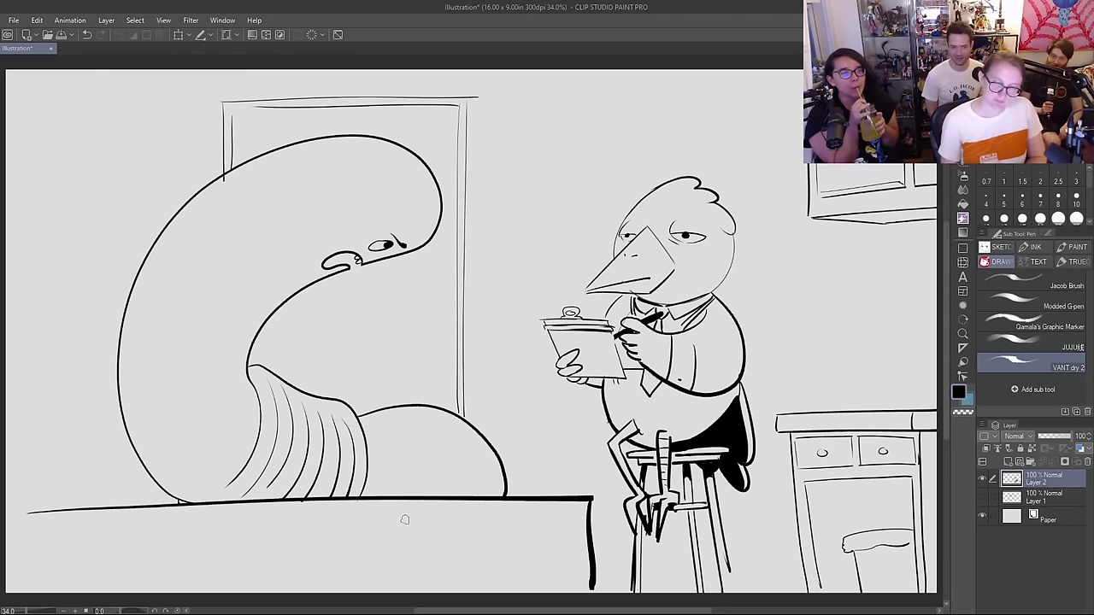
pyautogui.press('e')
pyautogui.moveTo(479, 97); pyautogui.dragTo(468, 98)
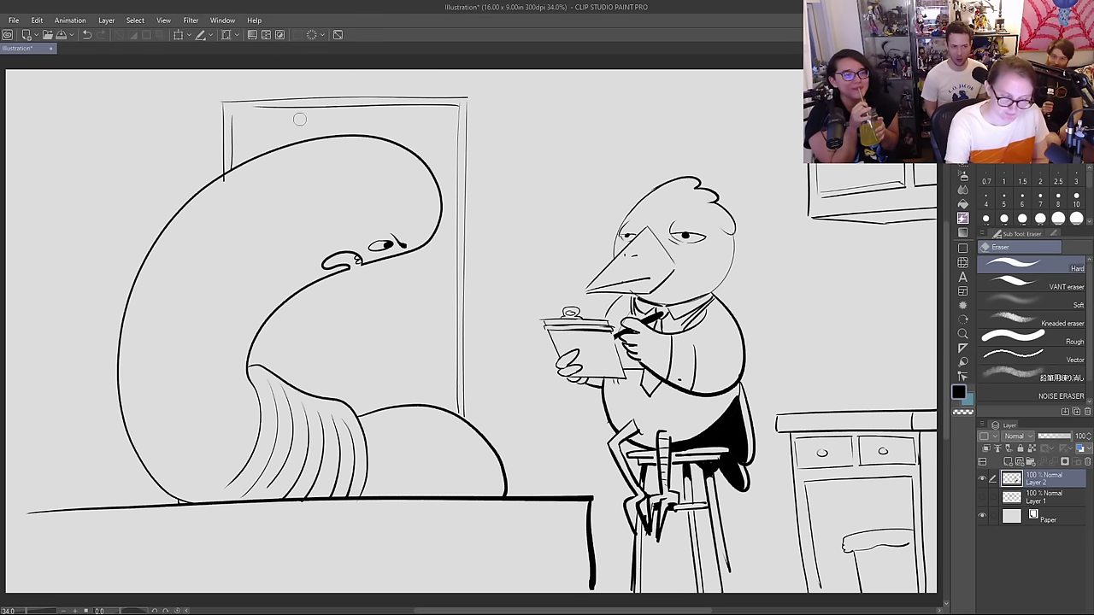
pyautogui.moveTo(230, 182); pyautogui.dragTo(227, 171)
# Step: Draw a small straight-sided cup holding several upright sticks on the countertop
pyautogui.press('p')
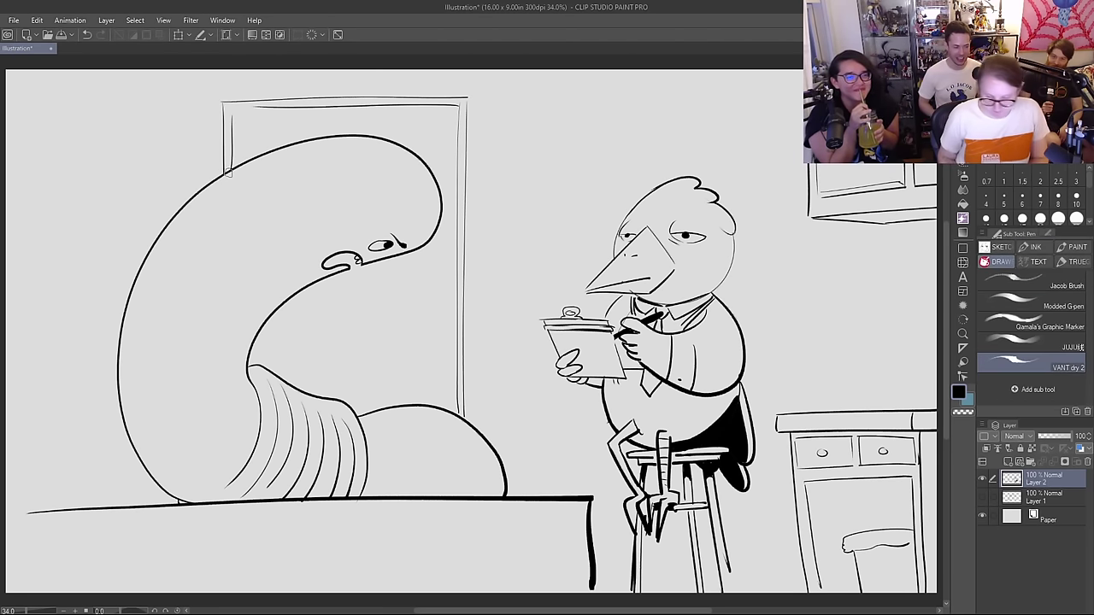
pyautogui.moveTo(852, 408)
pyautogui.mouseDown()
pyautogui.moveTo(852, 379)
pyautogui.moveTo(865, 377)
pyautogui.moveTo(882, 409)
pyautogui.mouseUp()
pyautogui.moveTo(856, 375)
pyautogui.mouseDown()
pyautogui.moveTo(863, 342)
pyautogui.moveTo(862, 369)
pyautogui.moveTo(873, 344)
pyautogui.moveTo(879, 369)
pyautogui.moveTo(881, 348)
pyautogui.mouseUp()
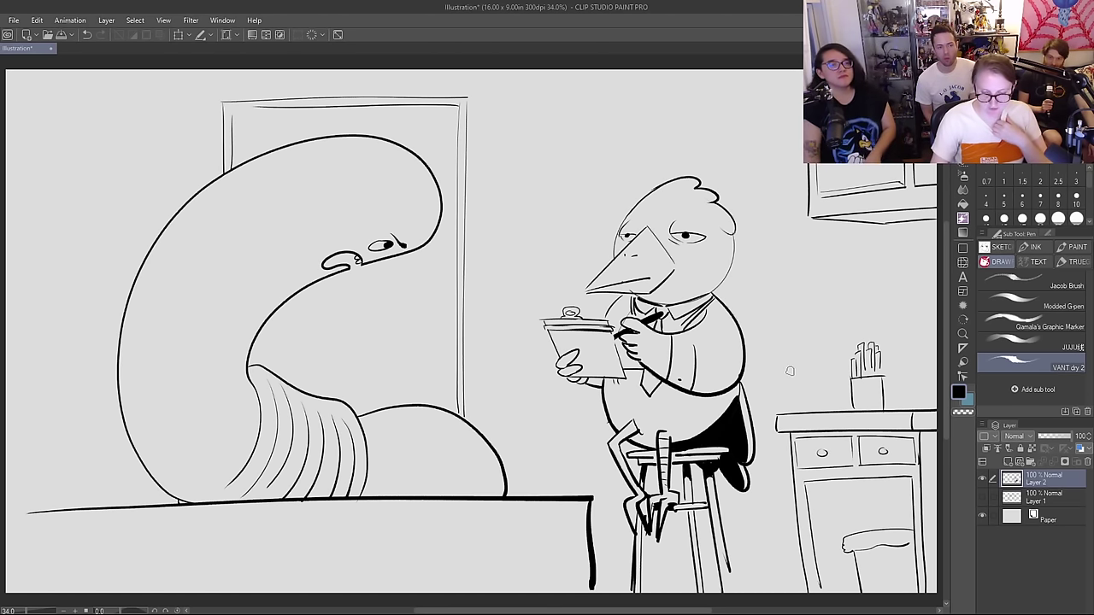
pyautogui.moveTo(791, 351)
pyautogui.mouseDown()
pyautogui.moveTo(734, 290)
pyautogui.moveTo(753, 295)
pyautogui.moveTo(755, 275)
pyautogui.moveTo(782, 273)
pyautogui.mouseUp()
pyautogui.hotkey('ctrl', 'z')
pyautogui.hotkey('ctrl', 'z')
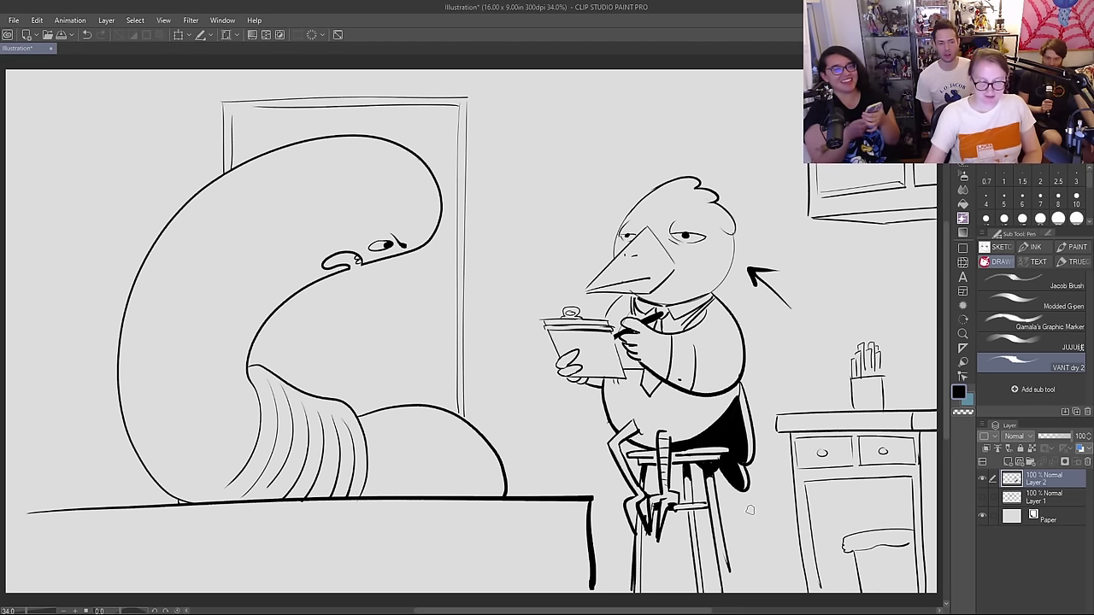
pyautogui.hotkey('ctrl', 'z')
pyautogui.hotkey('ctrl', 'z')
pyautogui.moveTo(530, 135)
pyautogui.mouseDown()
pyautogui.moveTo(547, 177)
pyautogui.moveTo(526, 191)
pyautogui.mouseUp()
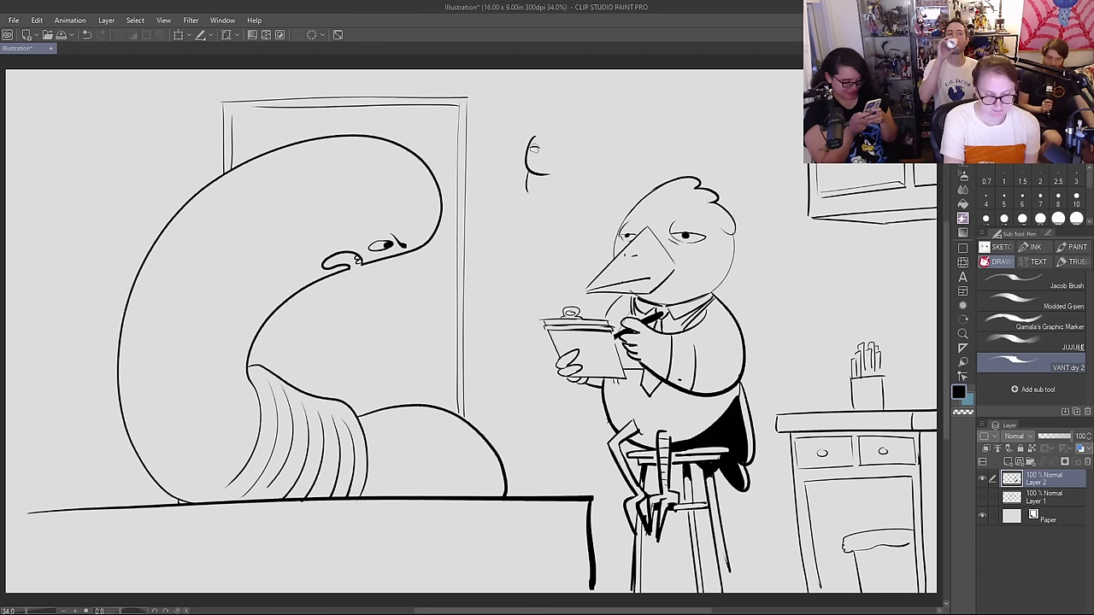
pyautogui.moveTo(546, 147); pyautogui.dragTo(553, 152)
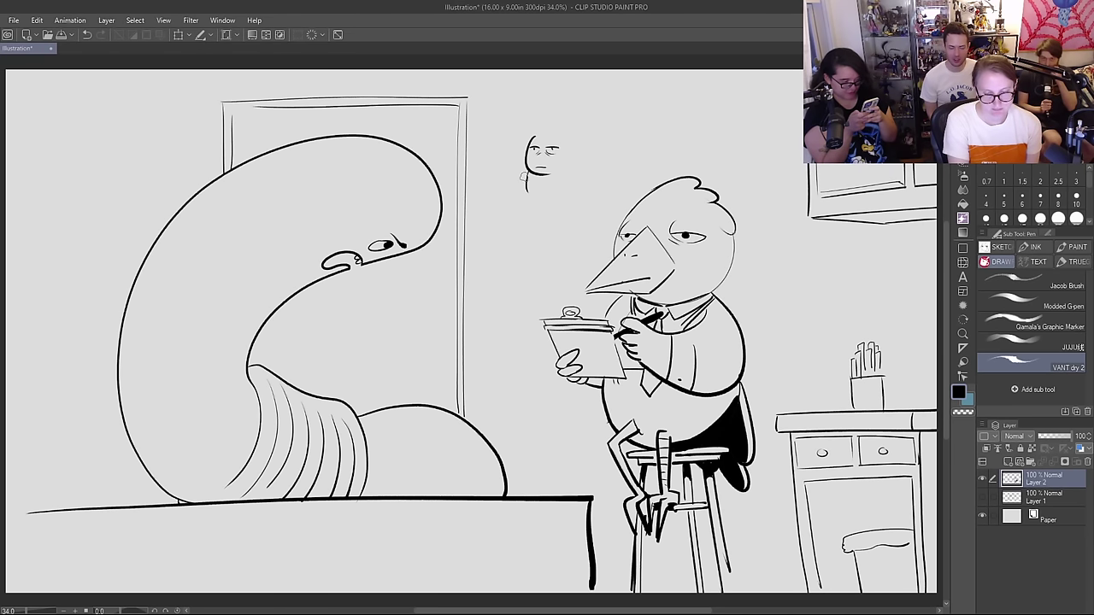
pyautogui.moveTo(527, 176)
pyautogui.mouseDown()
pyautogui.moveTo(509, 206)
pyautogui.moveTo(579, 203)
pyautogui.mouseUp()
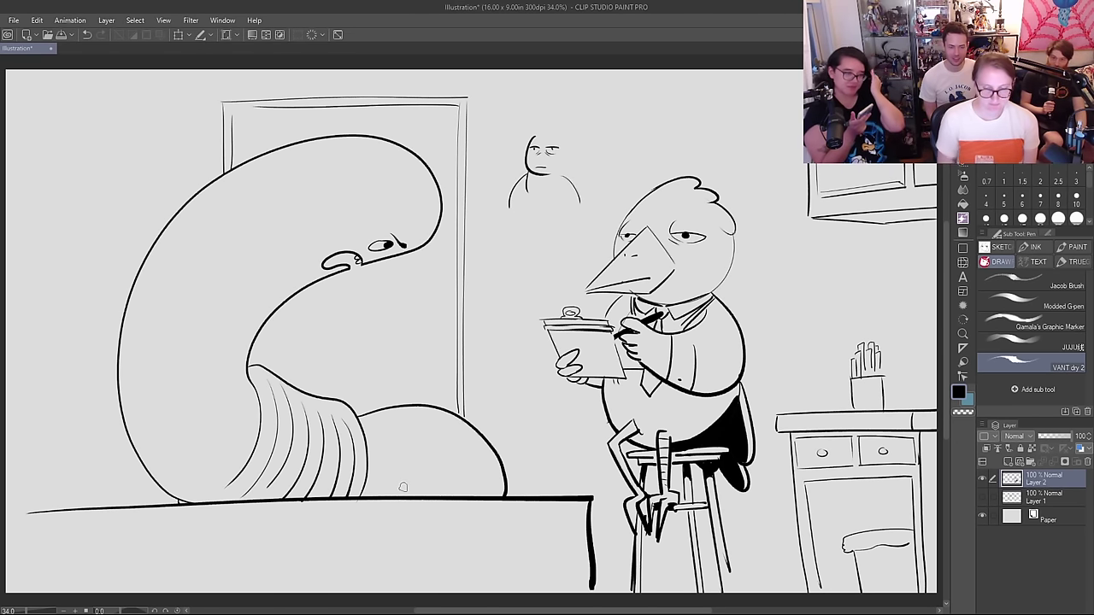
pyautogui.press('e')
pyautogui.moveTo(586, 227)
pyautogui.mouseDown()
pyautogui.moveTo(576, 205)
pyautogui.moveTo(514, 207)
pyautogui.moveTo(519, 178)
pyautogui.mouseUp()
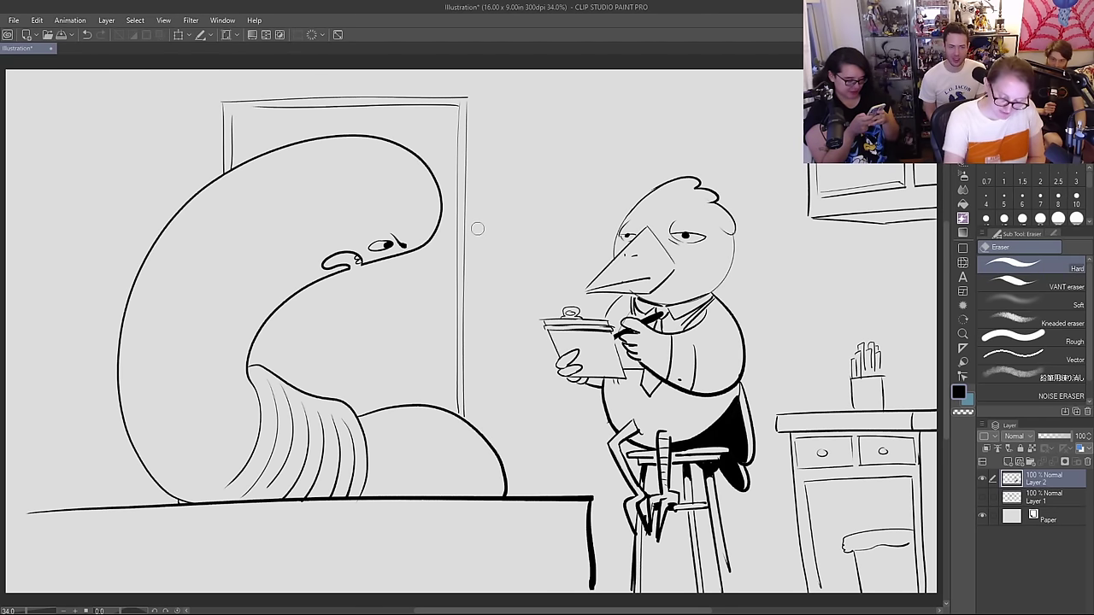
# Step: Draw a small double-lined picture frame on the wall, partly hidden behind the bird's back
pyautogui.press('p')
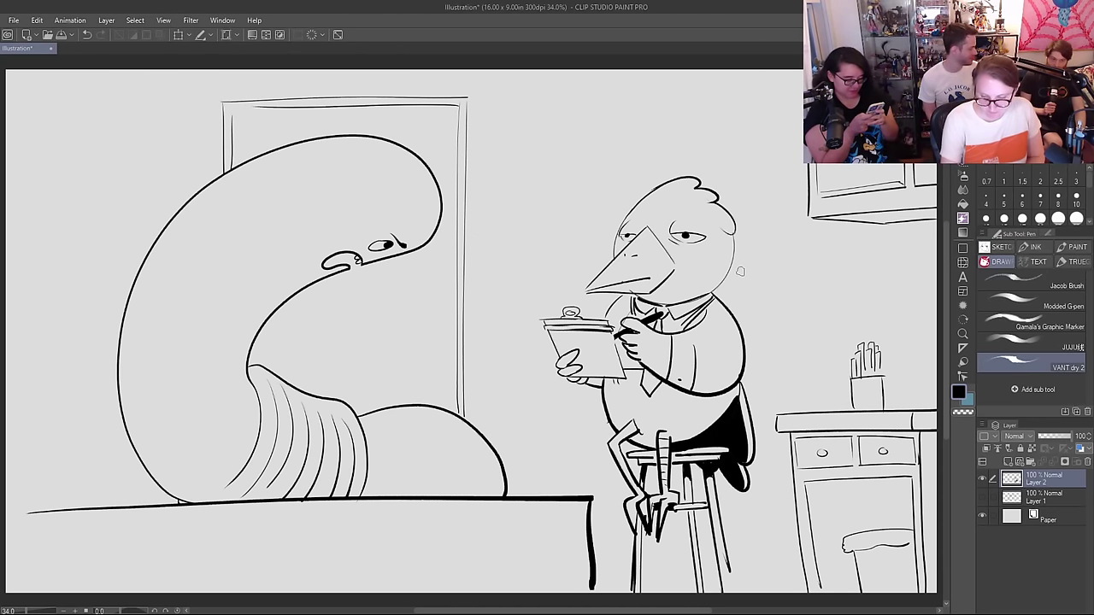
pyautogui.moveTo(737, 272)
pyautogui.mouseDown()
pyautogui.moveTo(753, 273)
pyautogui.moveTo(757, 363)
pyautogui.moveTo(746, 361)
pyautogui.mouseUp()
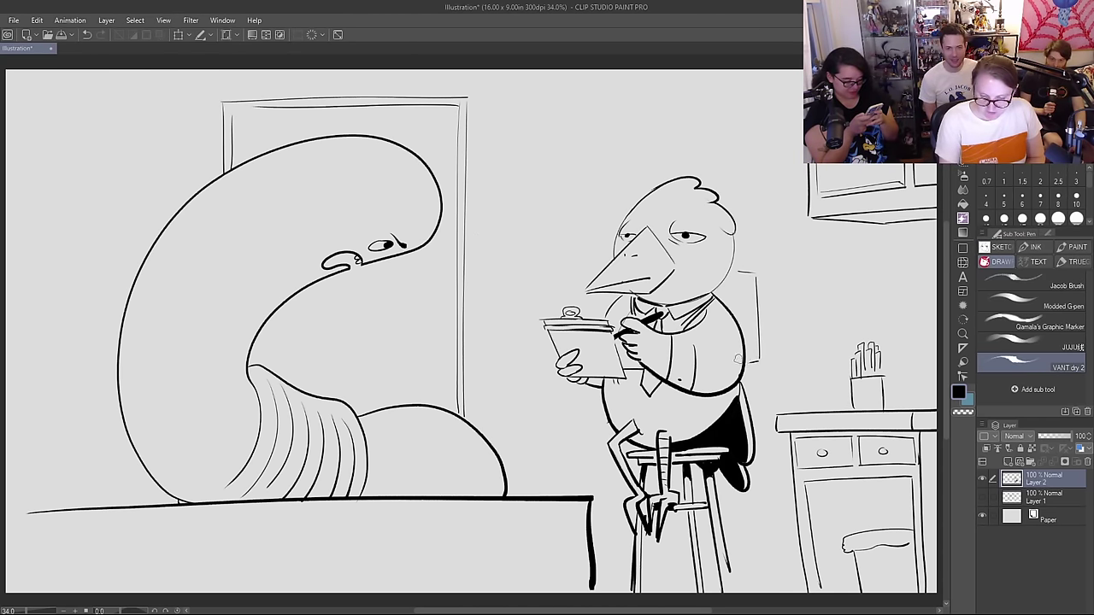
pyautogui.moveTo(728, 280)
pyautogui.mouseDown()
pyautogui.moveTo(741, 278)
pyautogui.moveTo(745, 348)
pyautogui.mouseUp()
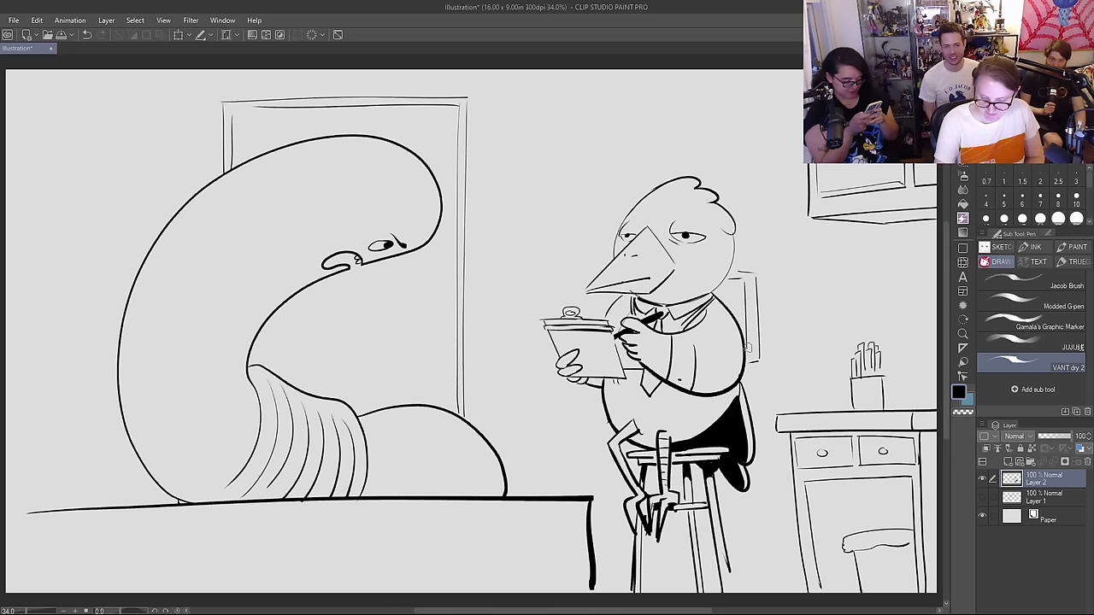
pyautogui.hotkey('ctrl', 'z')
pyautogui.moveTo(748, 280); pyautogui.dragTo(751, 357)
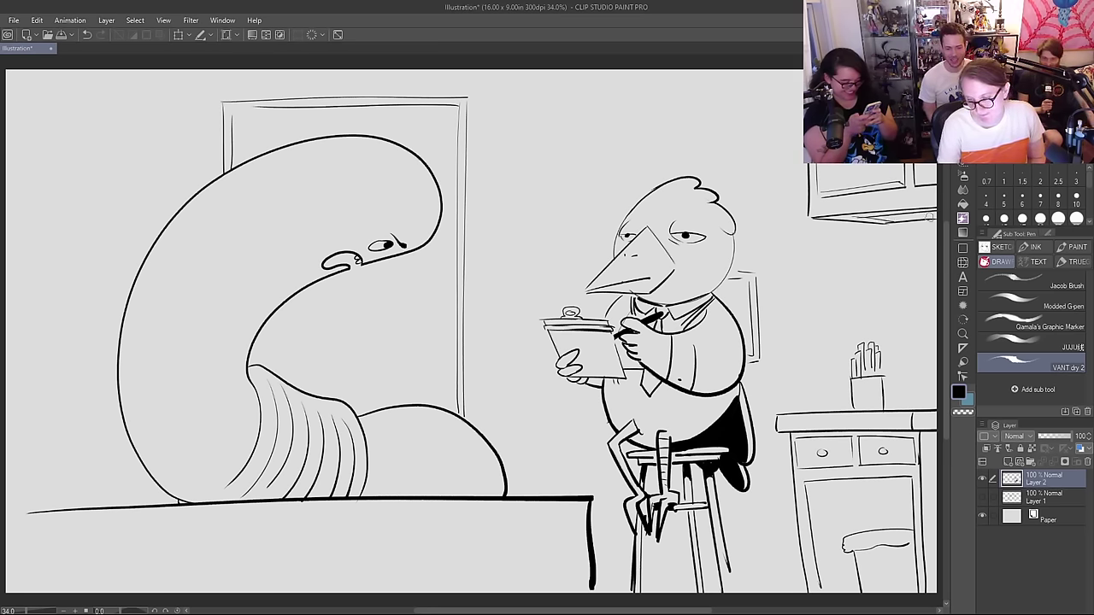
# Step: Erase the extra lines under the right half of the wall cabinet and shade its angled underside with hatching
pyautogui.press('e')
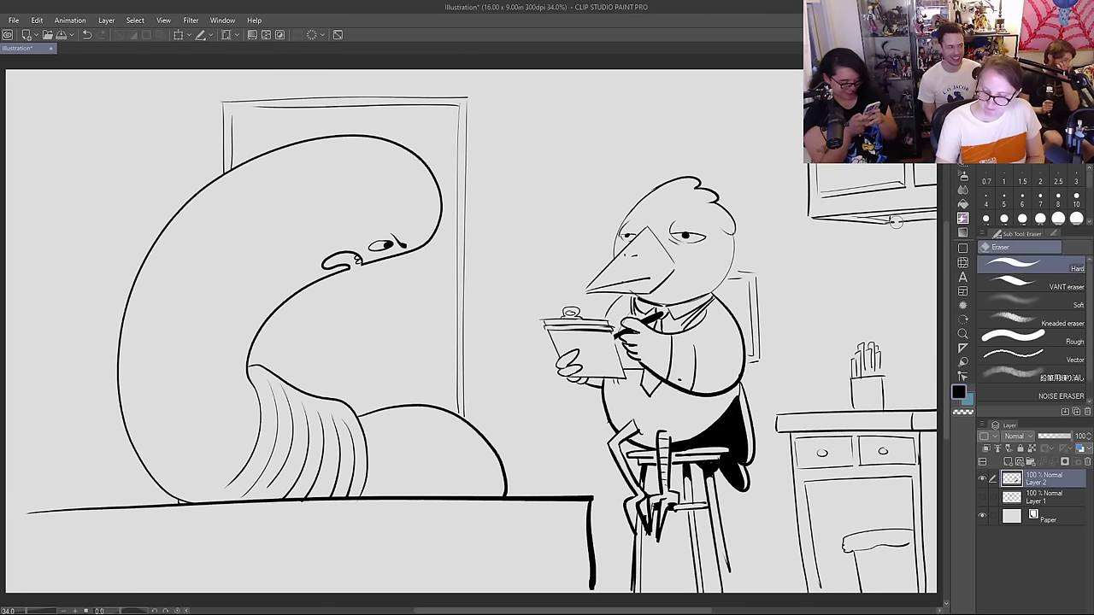
pyautogui.moveTo(894, 222); pyautogui.dragTo(938, 218)
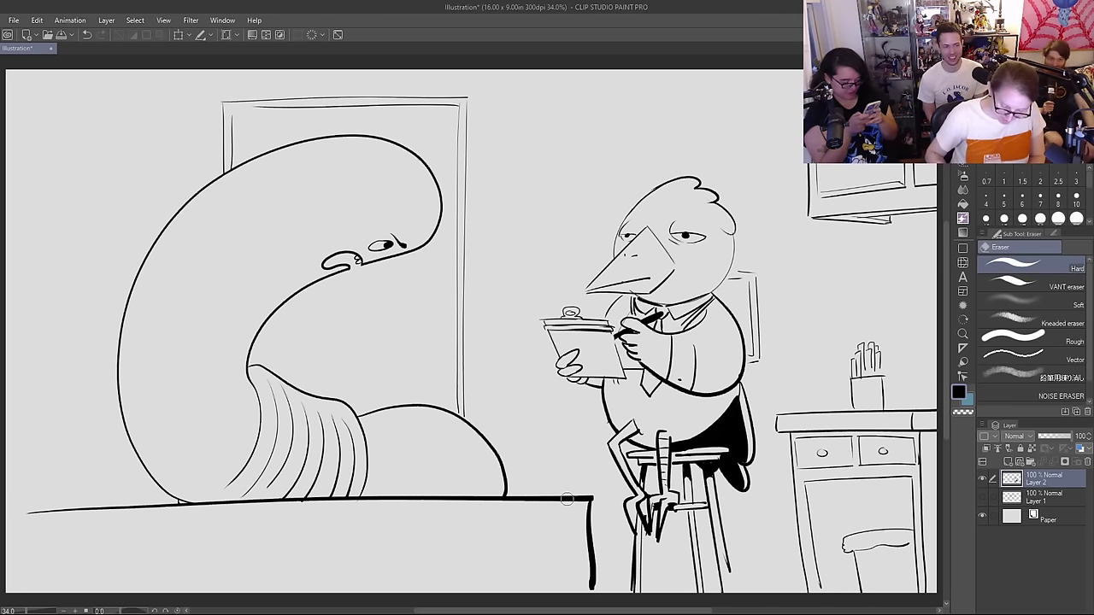
pyautogui.press('p')
pyautogui.moveTo(889, 219)
pyautogui.mouseDown()
pyautogui.moveTo(941, 211)
pyautogui.moveTo(874, 219)
pyautogui.moveTo(936, 213)
pyautogui.moveTo(883, 218)
pyautogui.mouseUp()
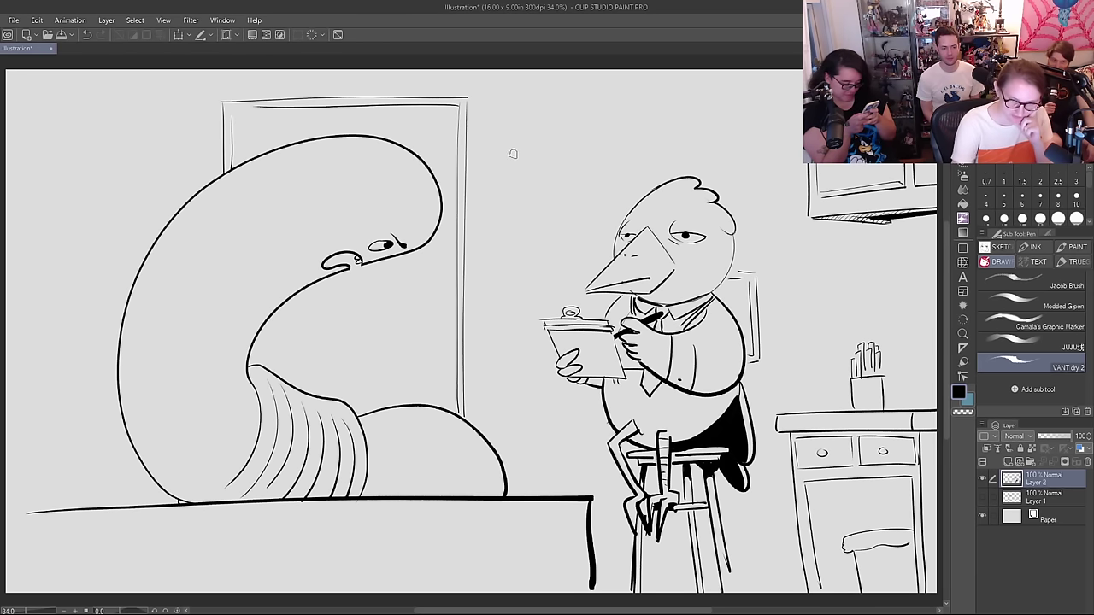
pyautogui.moveTo(518, 150)
pyautogui.mouseDown()
pyautogui.moveTo(511, 203)
pyautogui.moveTo(560, 147)
pyautogui.moveTo(515, 164)
pyautogui.moveTo(540, 168)
pyautogui.mouseUp()
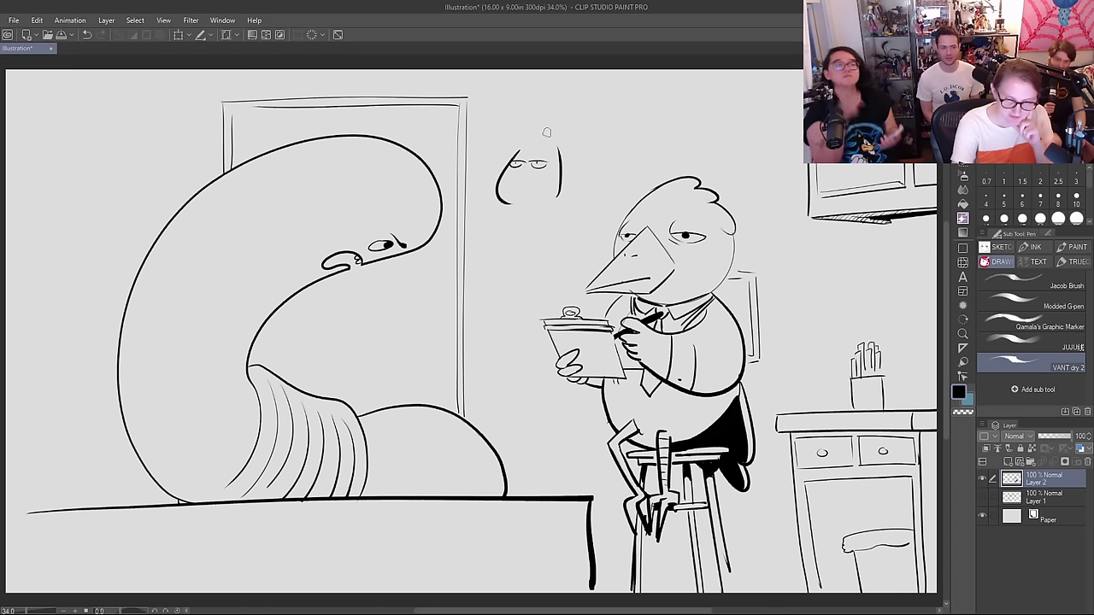
pyautogui.moveTo(565, 176)
pyautogui.mouseDown()
pyautogui.moveTo(561, 164)
pyautogui.moveTo(566, 190)
pyautogui.moveTo(559, 136)
pyautogui.moveTo(516, 134)
pyautogui.moveTo(528, 147)
pyautogui.moveTo(547, 143)
pyautogui.mouseUp()
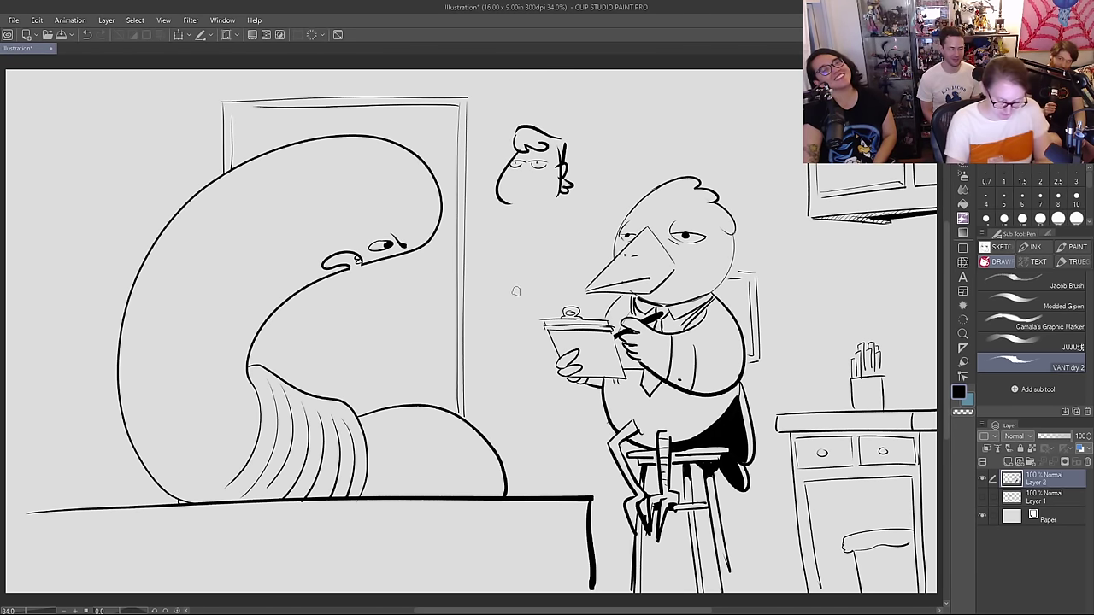
pyautogui.hotkey('ctrl', 'z')
pyautogui.hotkey('ctrl', 'z')
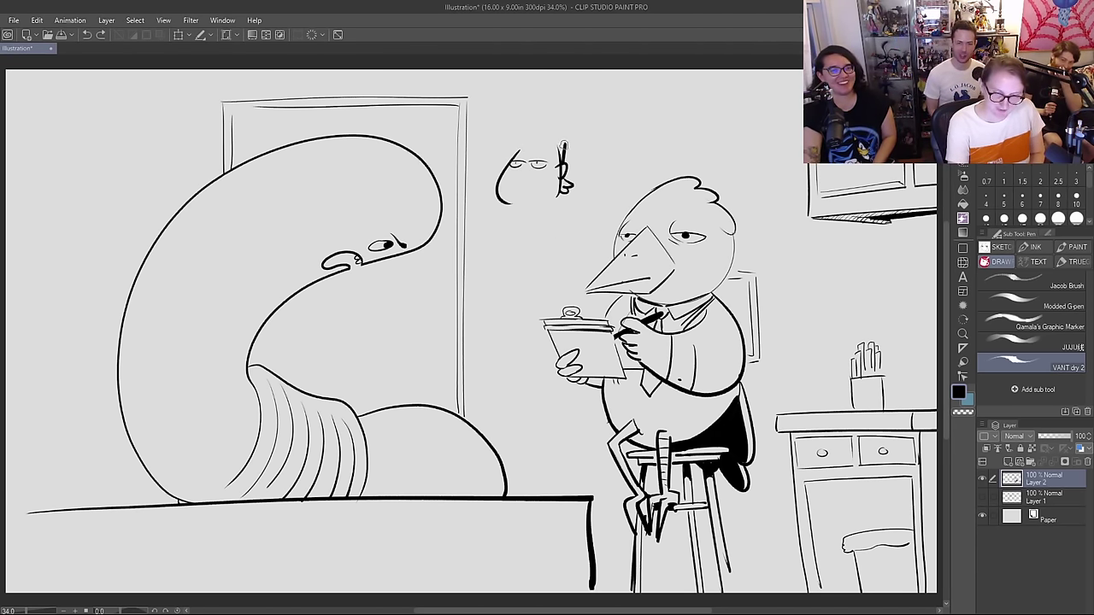
pyautogui.moveTo(563, 144)
pyautogui.mouseDown()
pyautogui.moveTo(547, 155)
pyautogui.moveTo(557, 170)
pyautogui.moveTo(518, 152)
pyautogui.moveTo(514, 181)
pyautogui.moveTo(538, 209)
pyautogui.moveTo(555, 194)
pyautogui.moveTo(482, 242)
pyautogui.mouseUp()
pyautogui.hotkey('ctrl', 'z')
pyautogui.moveTo(564, 200); pyautogui.dragTo(571, 237)
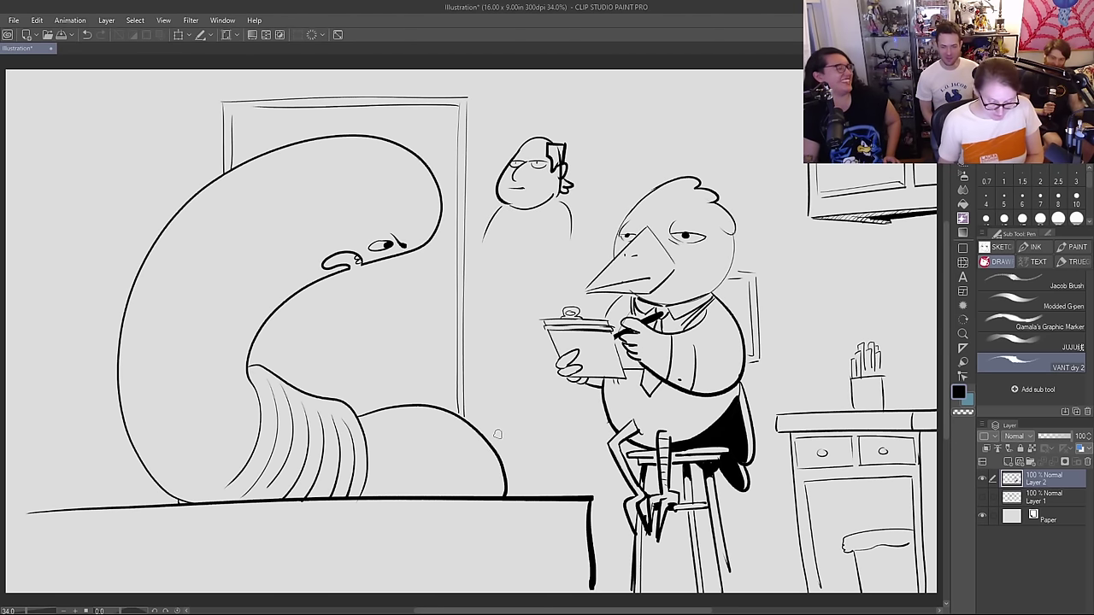
pyautogui.press('e')
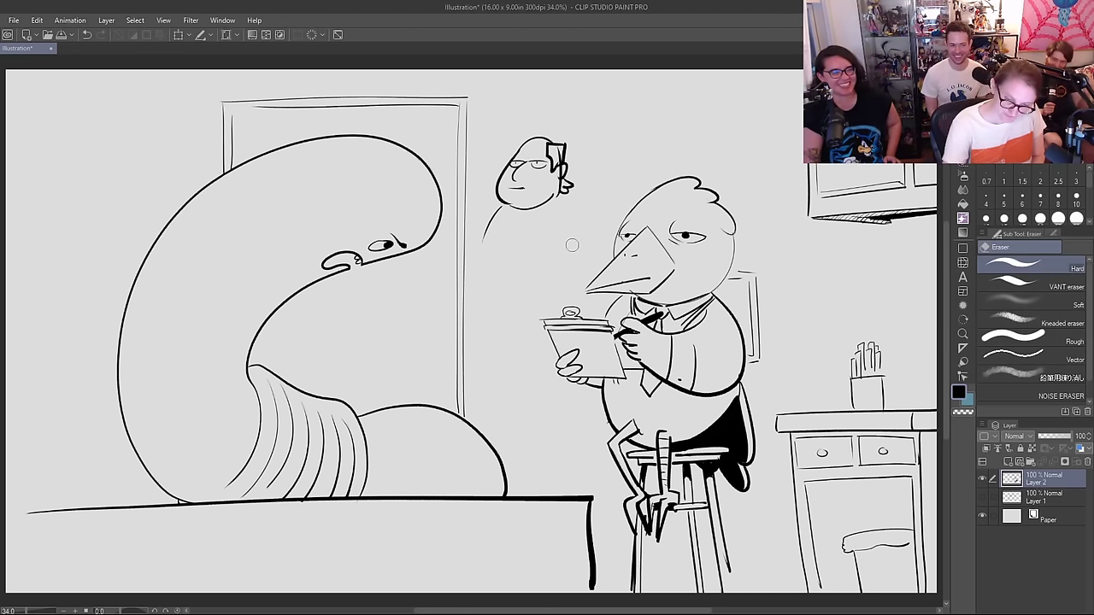
pyautogui.moveTo(561, 146)
pyautogui.mouseDown()
pyautogui.moveTo(558, 220)
pyautogui.moveTo(571, 139)
pyautogui.moveTo(538, 175)
pyautogui.moveTo(541, 206)
pyautogui.mouseUp()
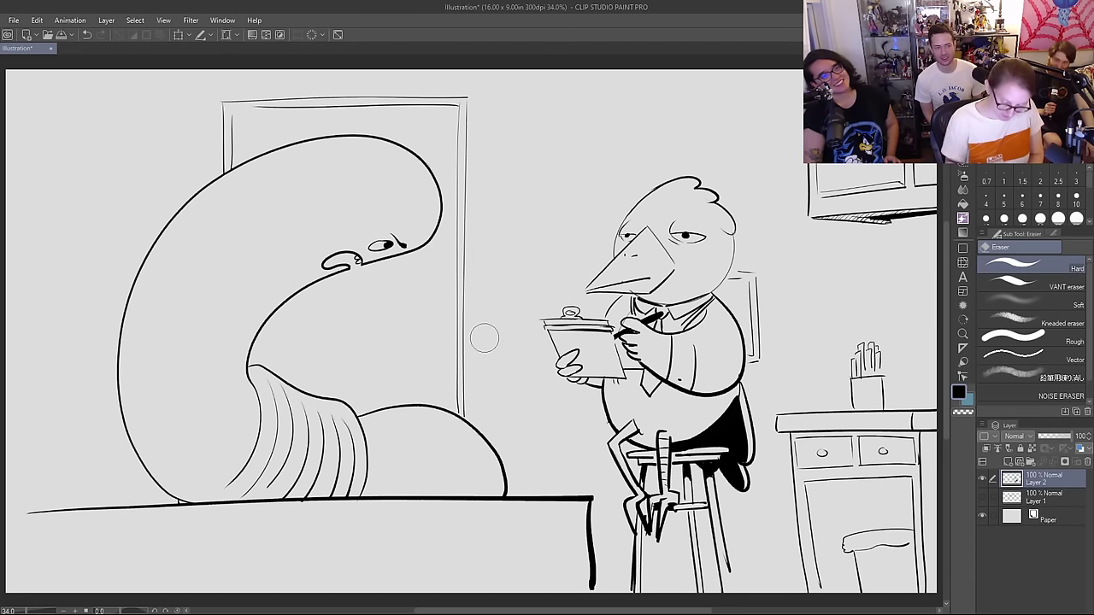
# Step: Draw a vertical edge down the table front, extend its top edge to the canvas border, fill the enclosed front black, and add a raised top line
pyautogui.press('p')
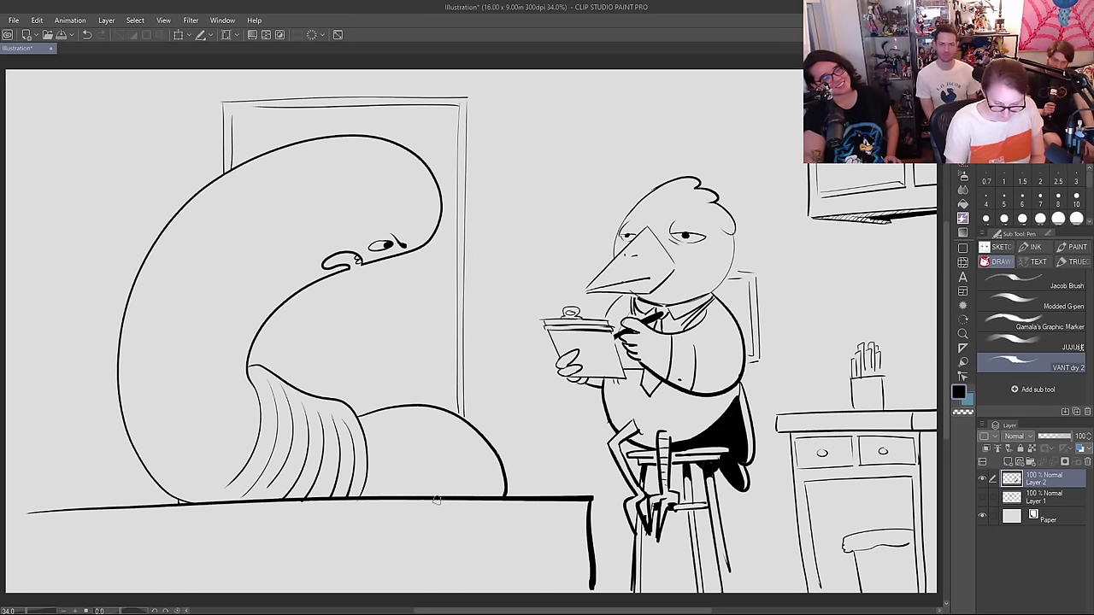
pyautogui.moveTo(437, 501); pyautogui.dragTo(439, 592)
pyautogui.moveTo(438, 501); pyautogui.dragTo(5, 510)
pyautogui.press('g')
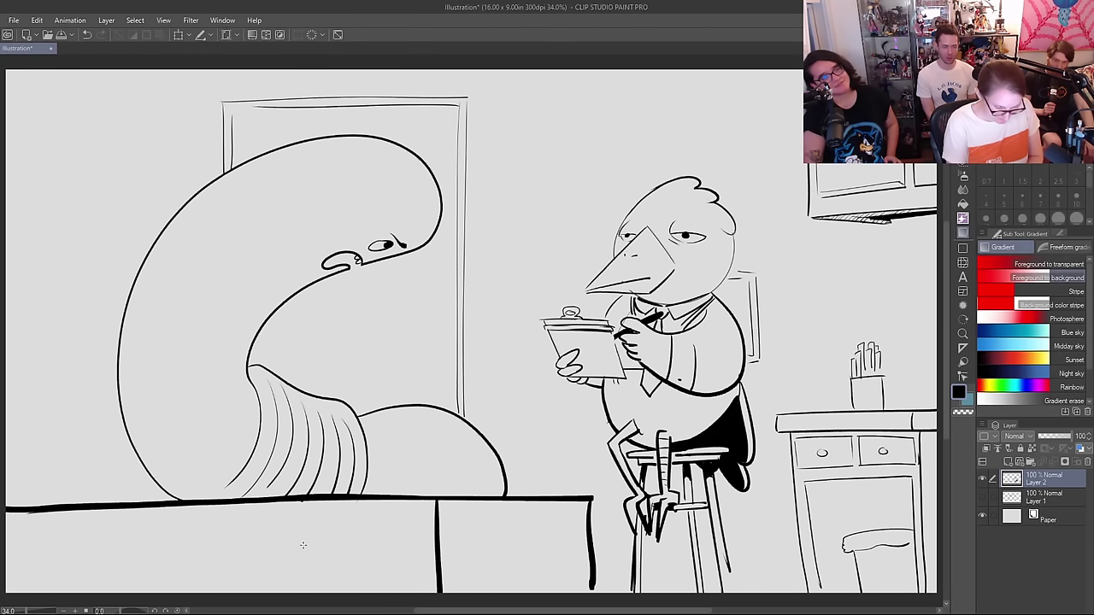
pyautogui.press('g')
pyautogui.click(333, 524)
pyautogui.press('p')
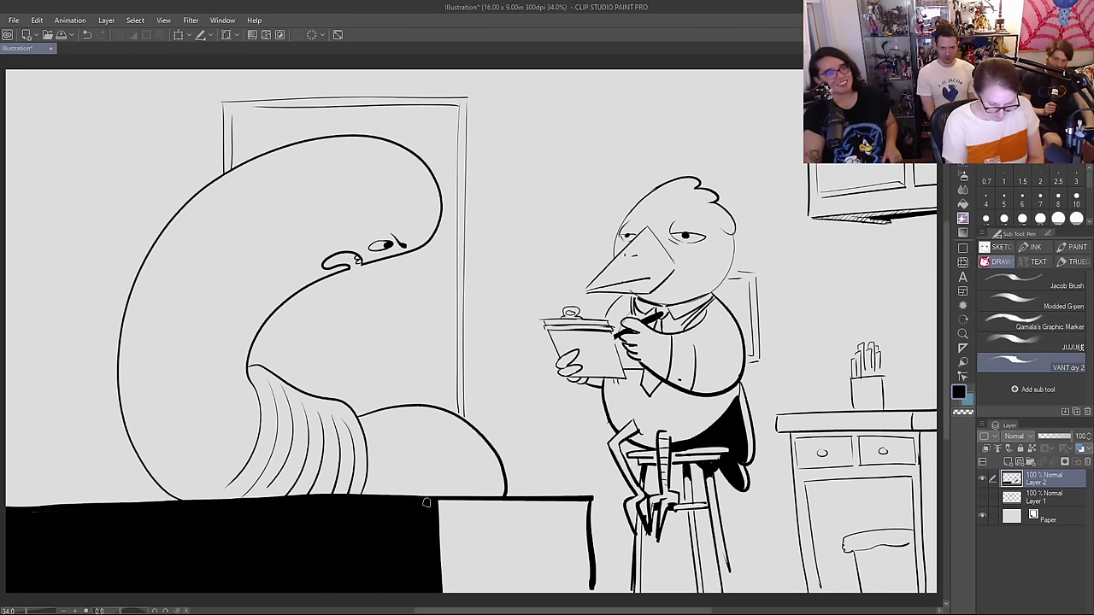
pyautogui.moveTo(429, 494); pyautogui.dragTo(7, 502)
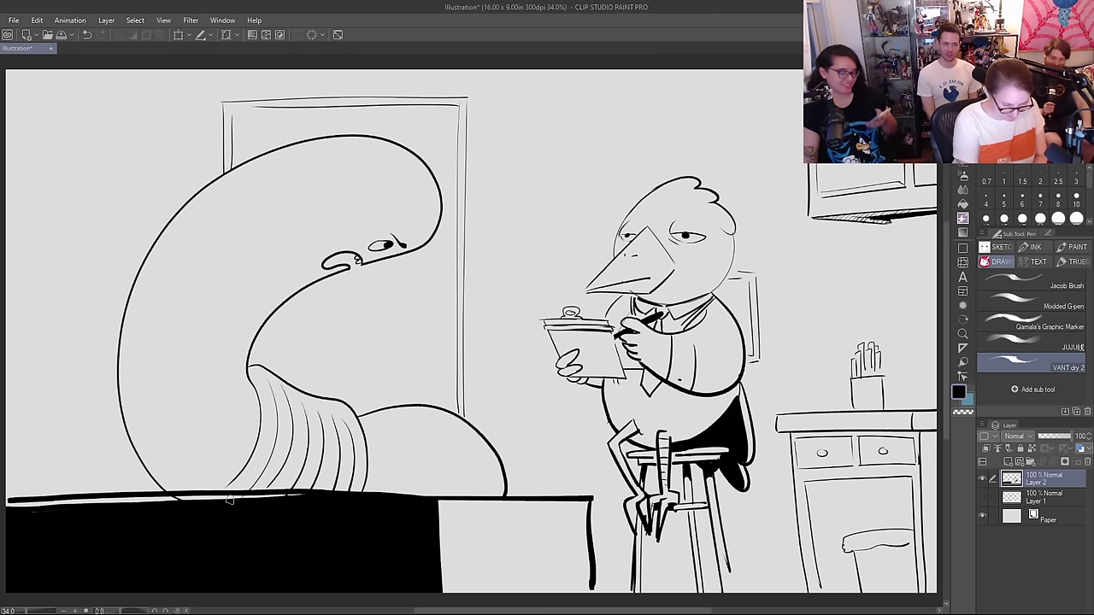
pyautogui.press('g')
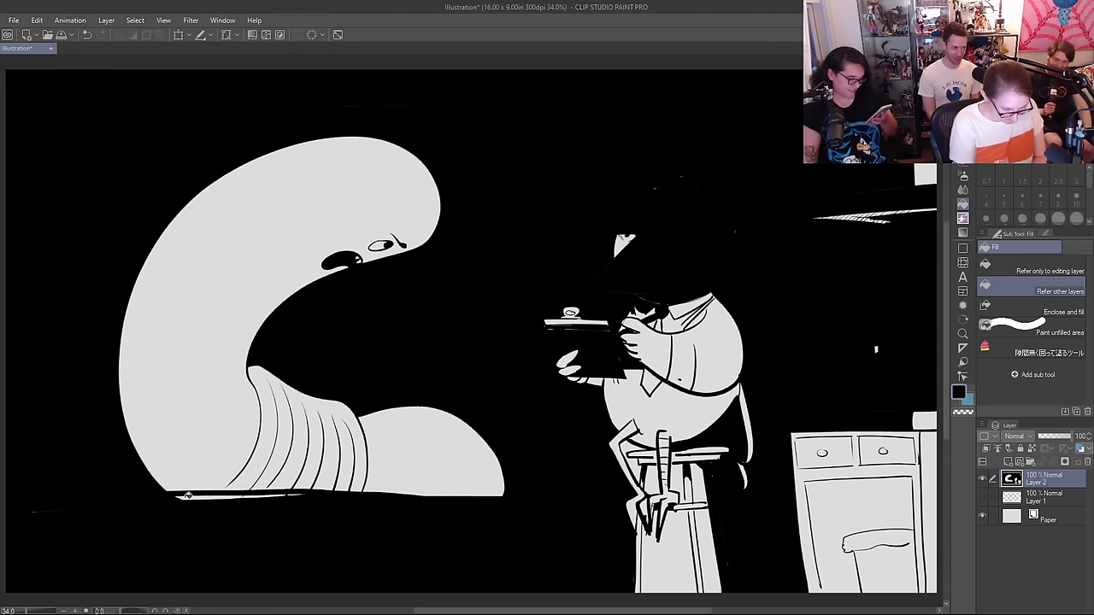
pyautogui.click(189, 494)
pyautogui.hotkey('ctrl', 'z')
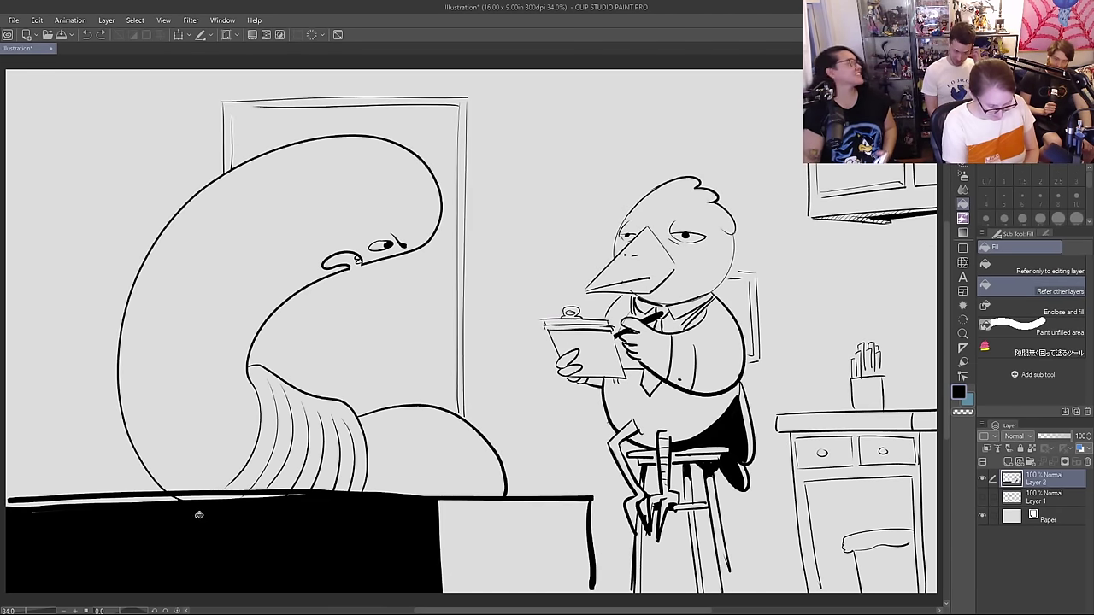
# Step: Ink the remaining gap between the table's raised top line and its black front solid black
pyautogui.press('p')
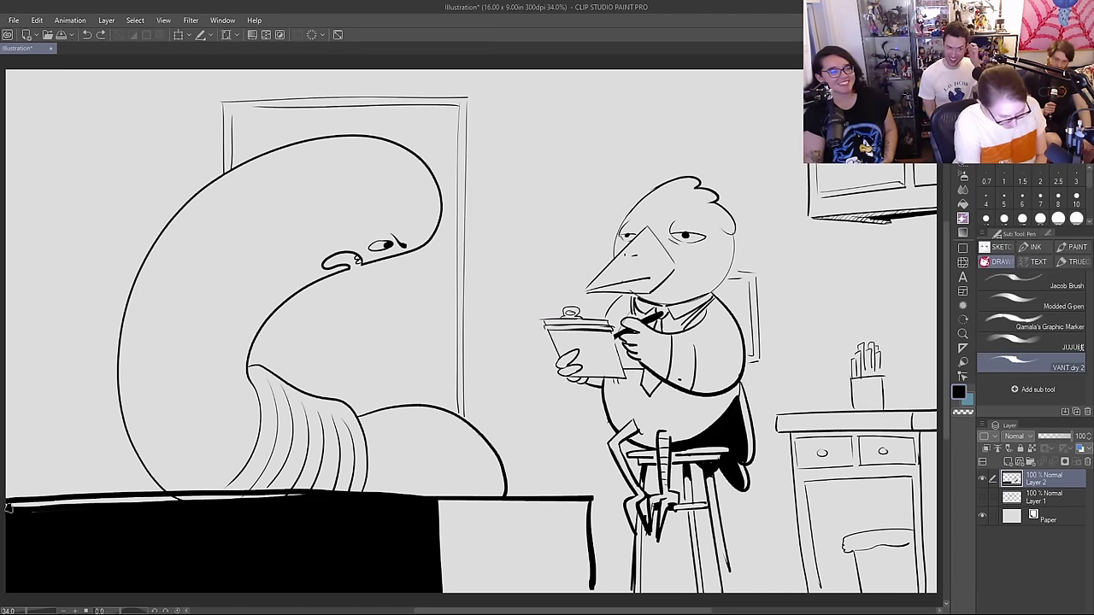
pyautogui.moveTo(8, 508)
pyautogui.mouseDown()
pyautogui.moveTo(308, 496)
pyautogui.moveTo(191, 503)
pyautogui.moveTo(234, 497)
pyautogui.mouseUp()
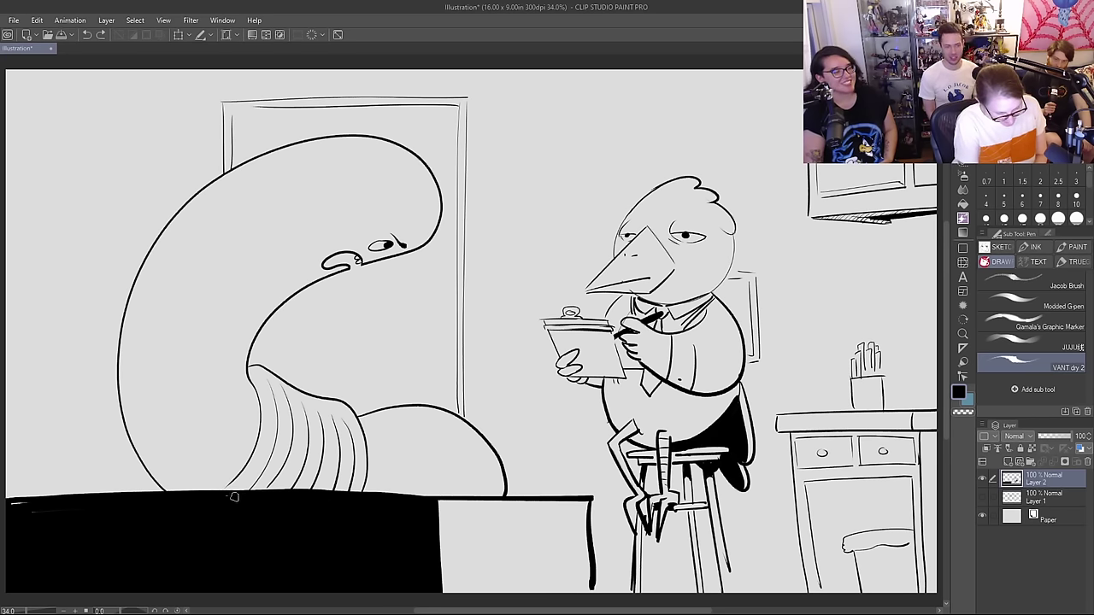
pyautogui.moveTo(31, 508); pyautogui.dragTo(14, 504)
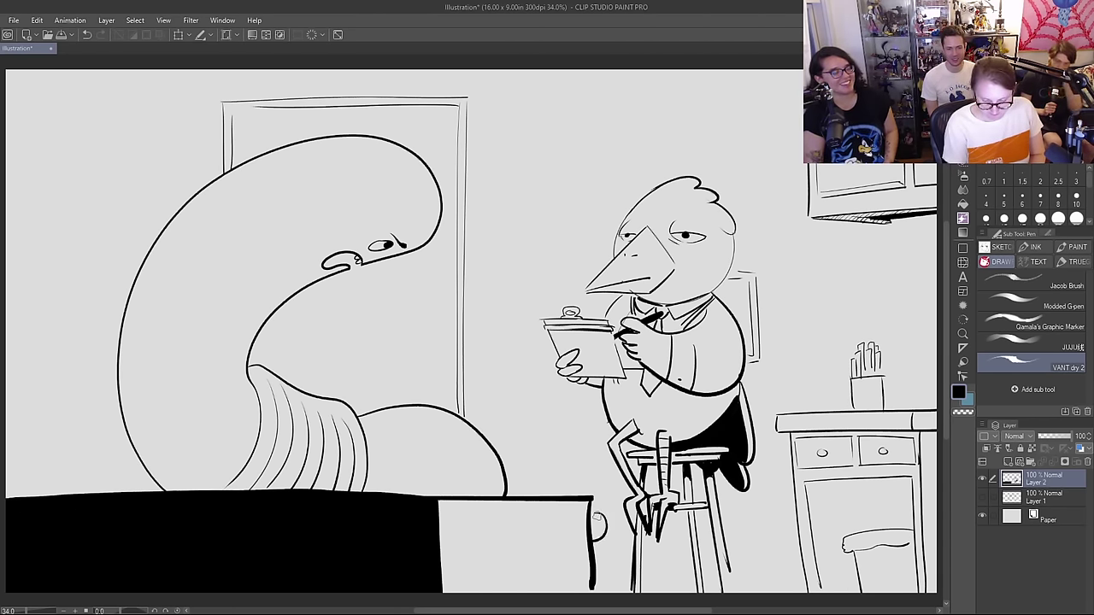
# Step: Draw a horizontal paper roll across the table's light end panel and remove the table edge line crossing the roll
pyautogui.moveTo(596, 519)
pyautogui.mouseDown()
pyautogui.moveTo(458, 522)
pyautogui.moveTo(483, 537)
pyautogui.moveTo(460, 524)
pyautogui.moveTo(474, 544)
pyautogui.moveTo(596, 531)
pyautogui.mouseUp()
pyautogui.press('w')
pyautogui.click(590, 530)
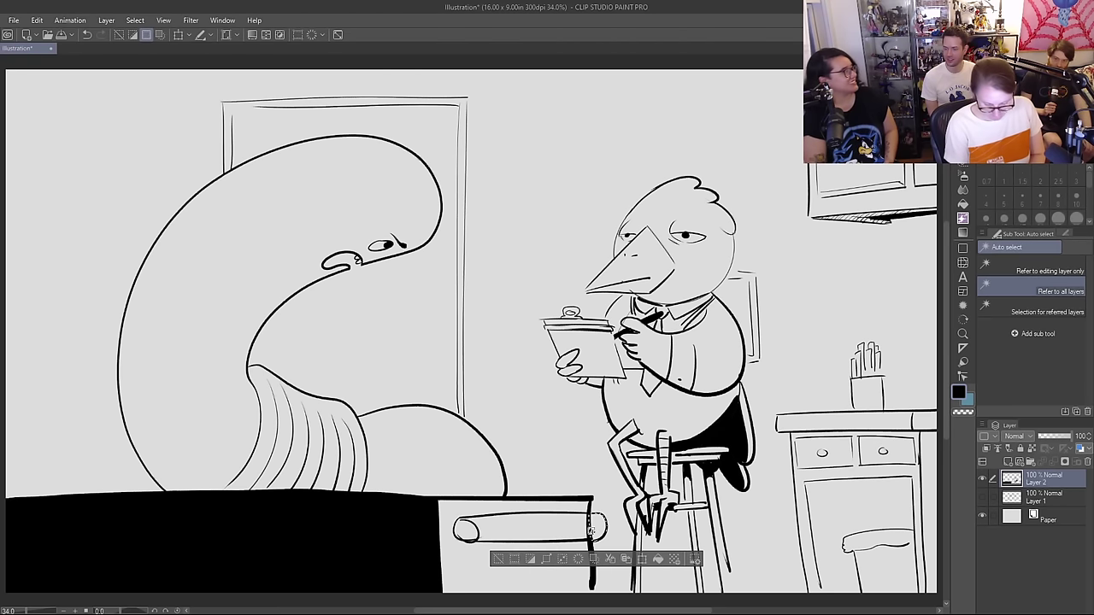
pyautogui.hotkey('ctrl', 'd')
pyautogui.press('e')
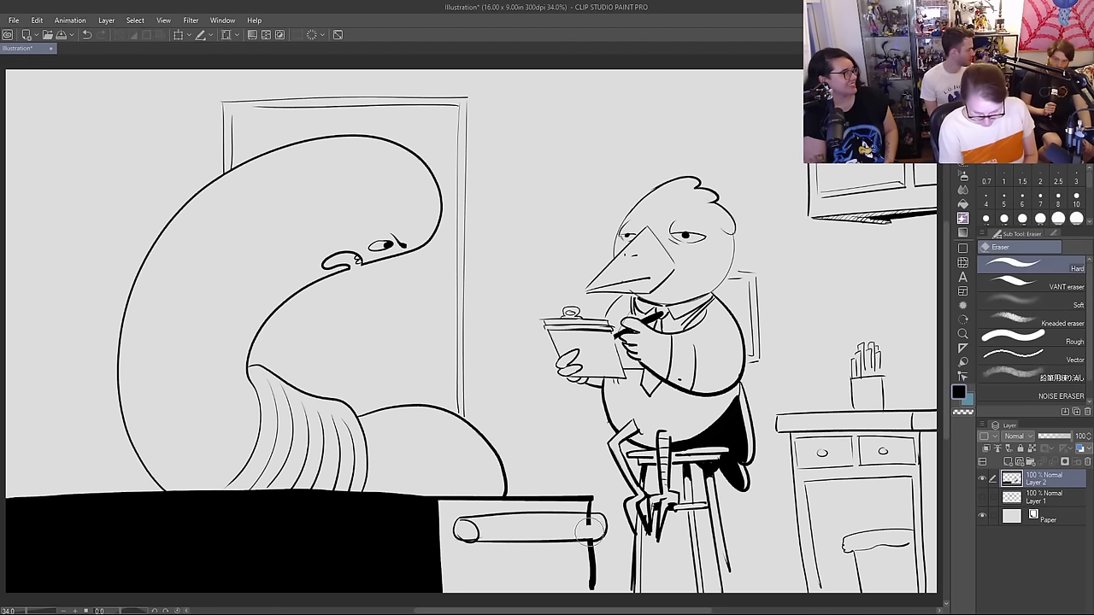
# Step: Blacken the roll's core, draw the paper curling up from it to the tabletop, erase the overlapping roll outline, and redraw its far end
pyautogui.press('p')
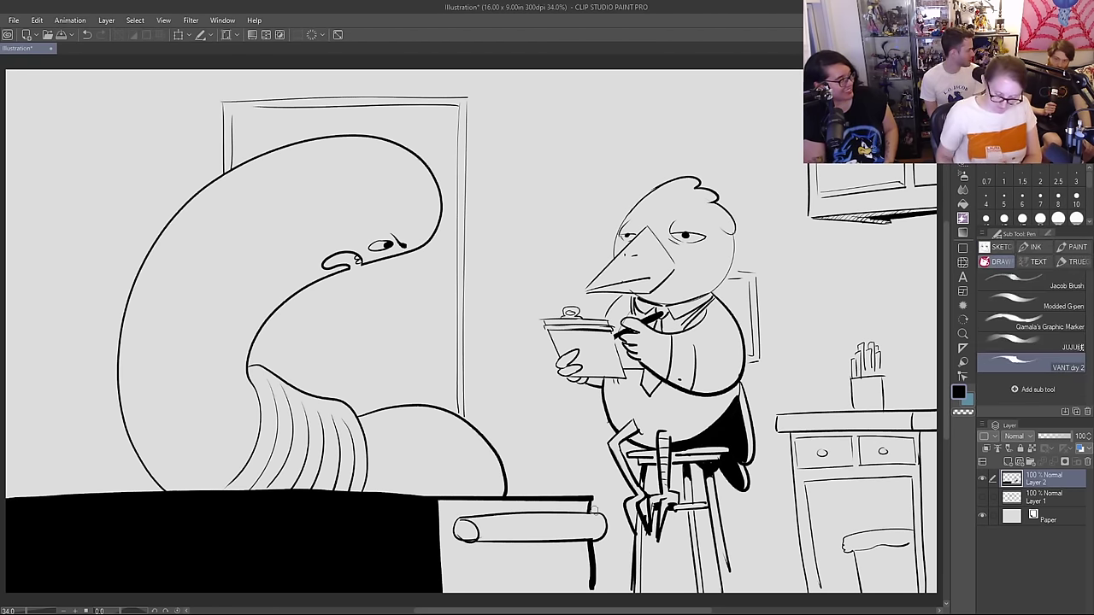
pyautogui.moveTo(455, 510); pyautogui.dragTo(464, 531)
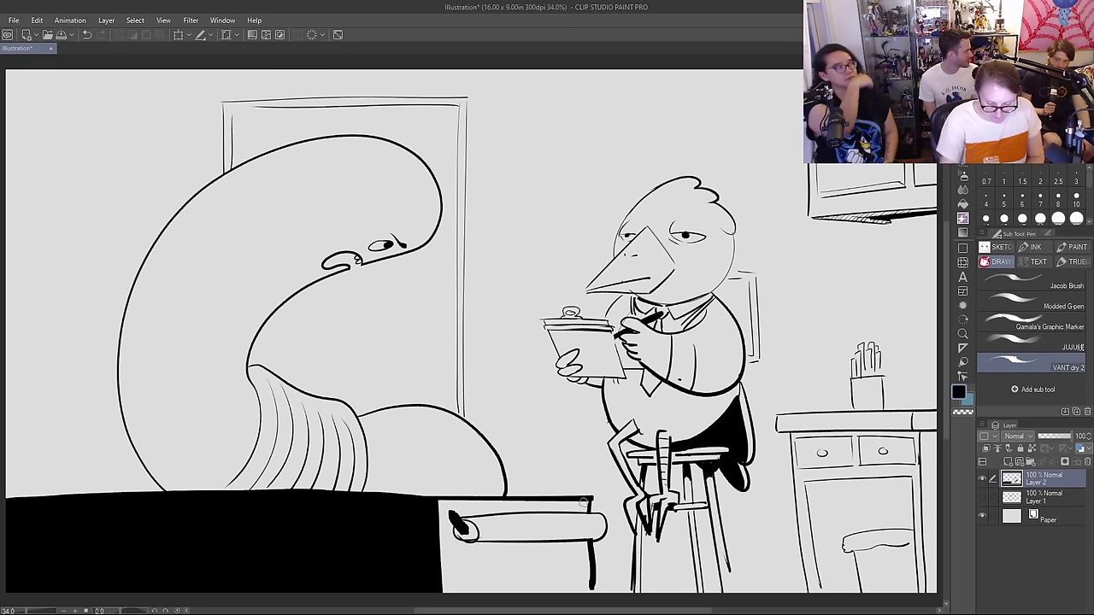
pyautogui.moveTo(461, 500); pyautogui.dragTo(484, 531)
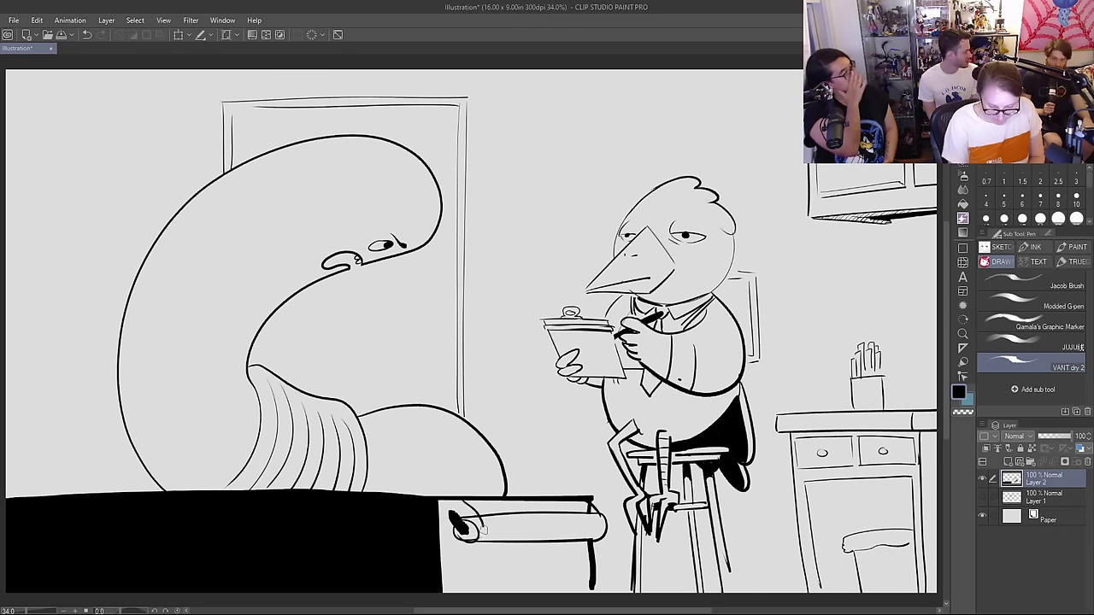
pyautogui.press('e')
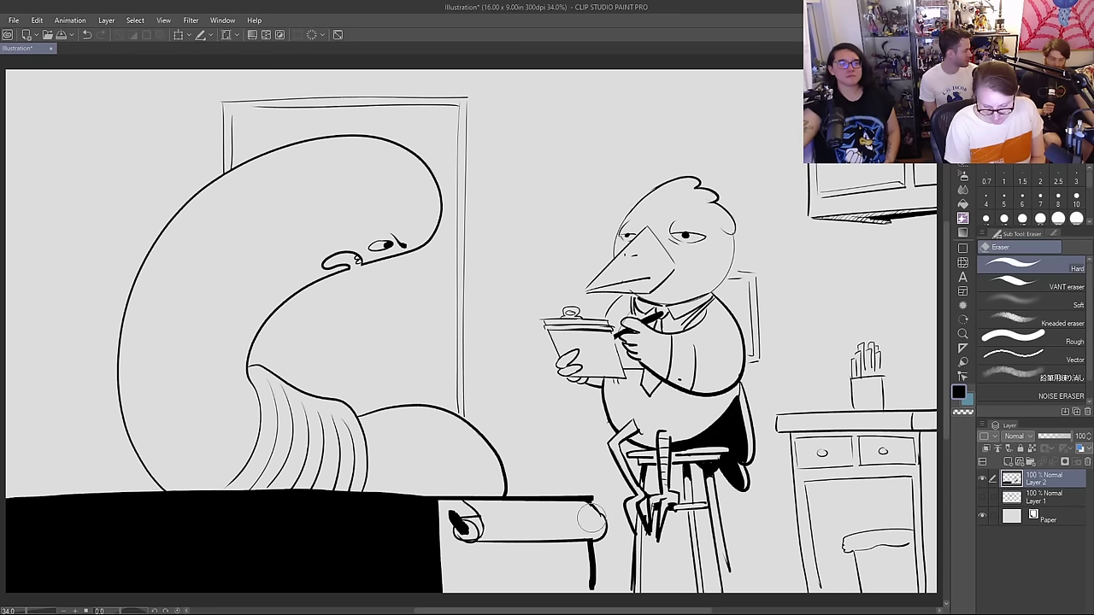
pyautogui.press('p')
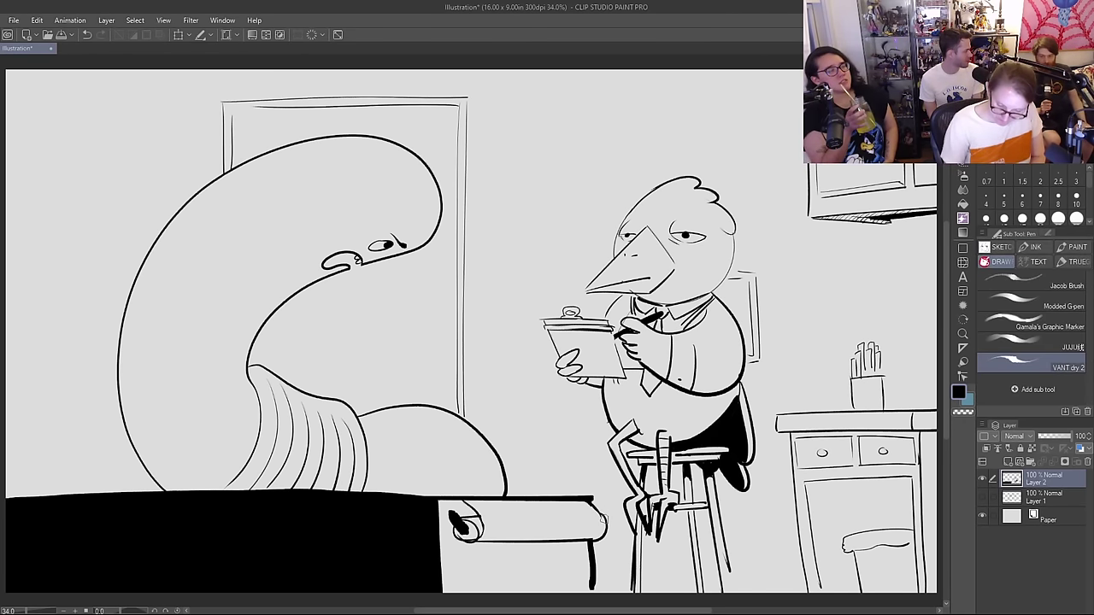
pyautogui.moveTo(603, 516); pyautogui.dragTo(588, 541)
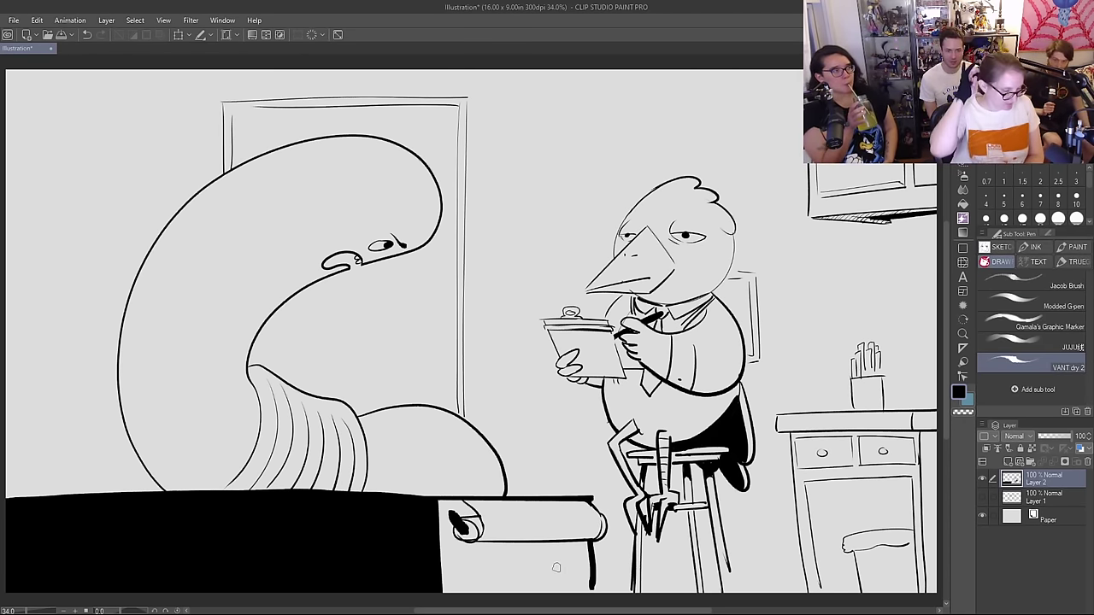
pyautogui.press('e')
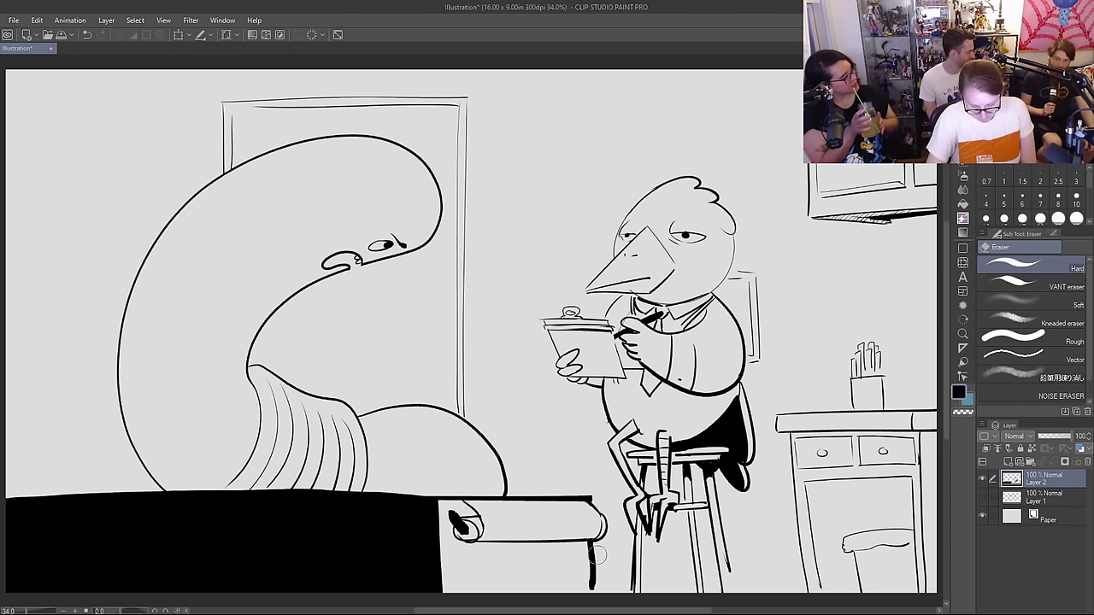
# Step: Draw curved arcs across the two upper corners of the scene and fill the areas outside them black
pyautogui.press('p')
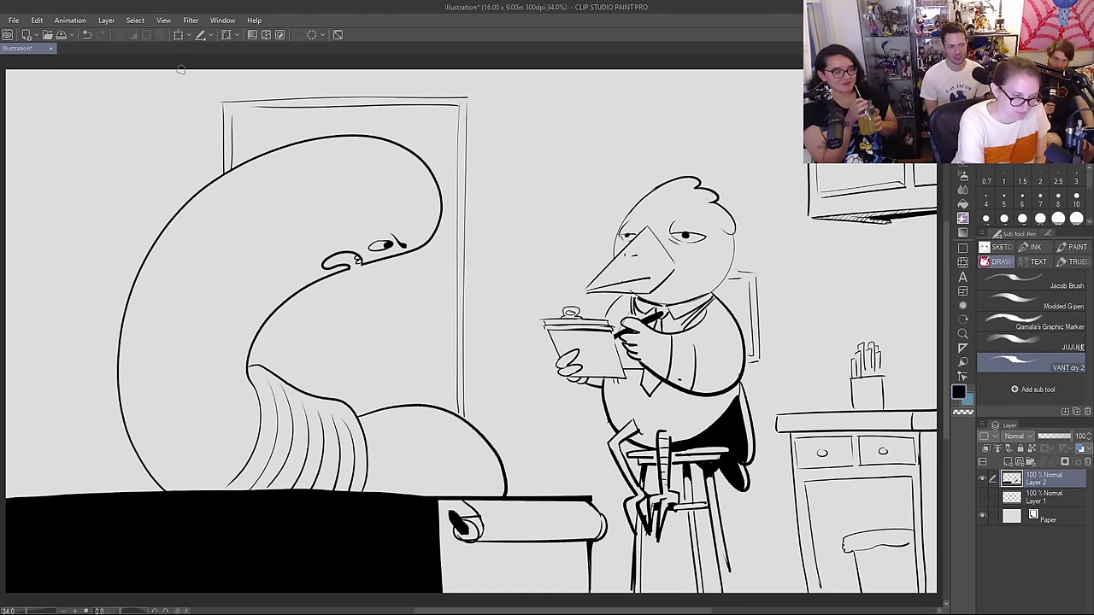
pyautogui.moveTo(180, 70)
pyautogui.mouseDown()
pyautogui.moveTo(89, 143)
pyautogui.moveTo(5, 285)
pyautogui.mouseUp()
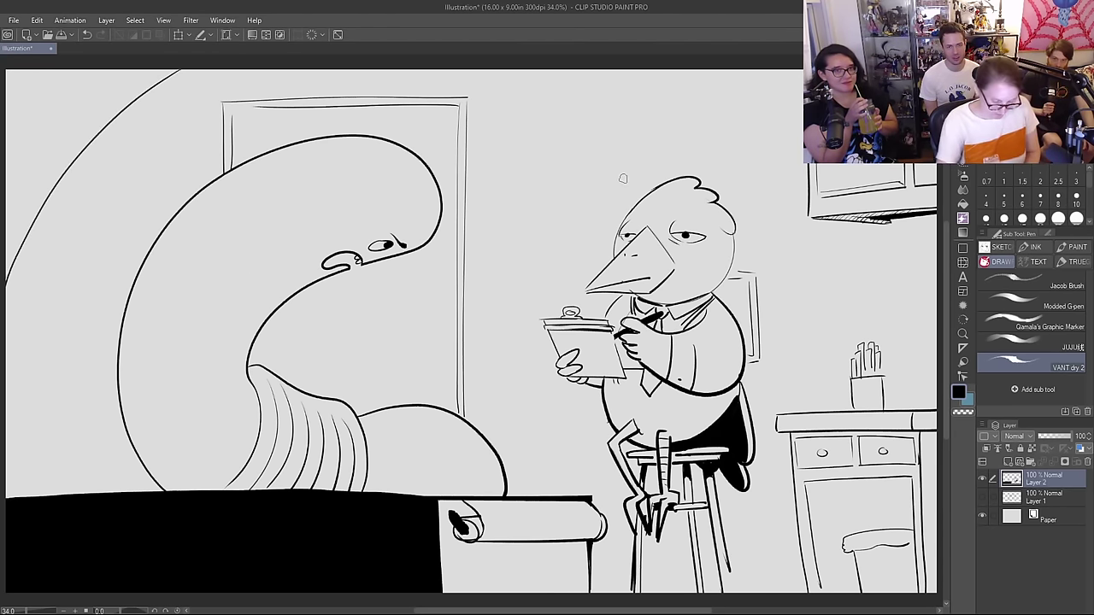
pyautogui.hotkey('ctrl', 'z')
pyautogui.moveTo(722, 70); pyautogui.dragTo(803, 129)
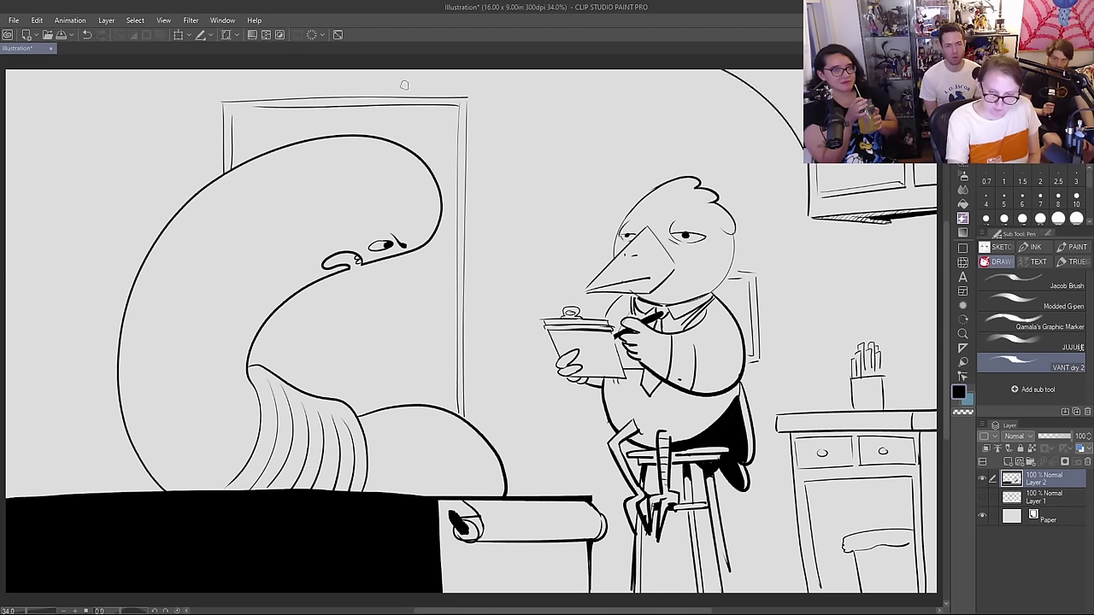
pyautogui.moveTo(158, 70); pyautogui.dragTo(6, 256)
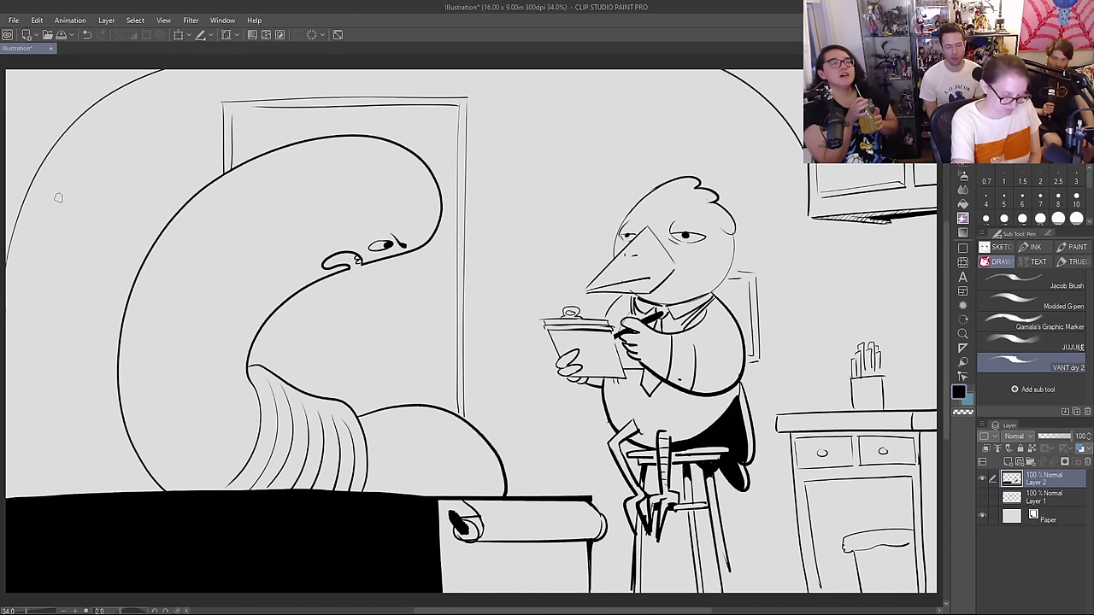
pyautogui.hotkey('ctrl', 'z')
pyautogui.moveTo(193, 66); pyautogui.dragTo(5, 210)
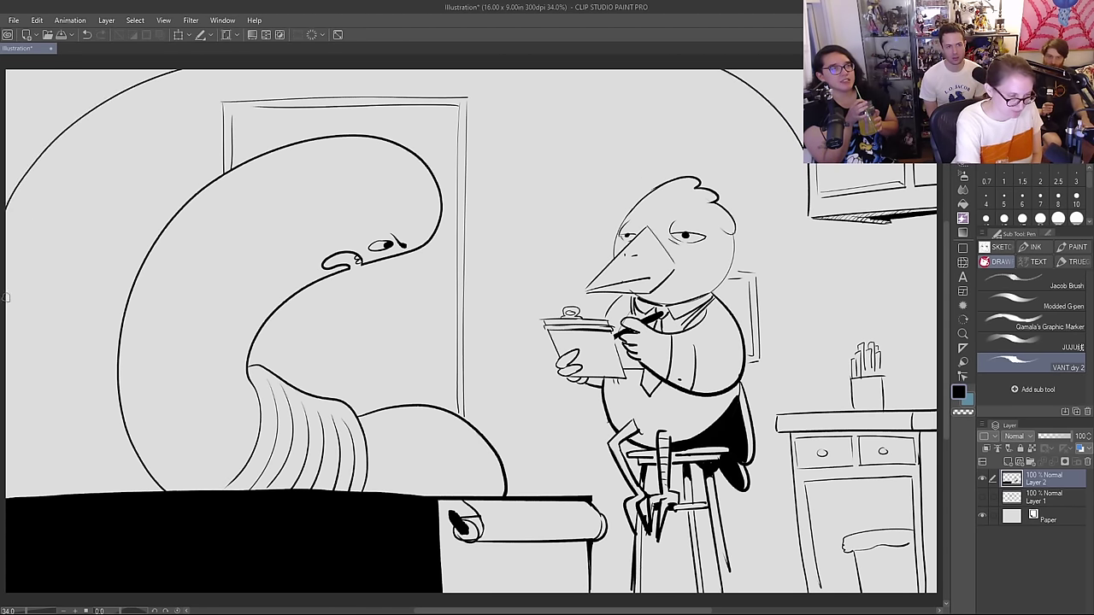
pyautogui.press('g')
pyautogui.click(79, 100)
pyautogui.click(782, 88)
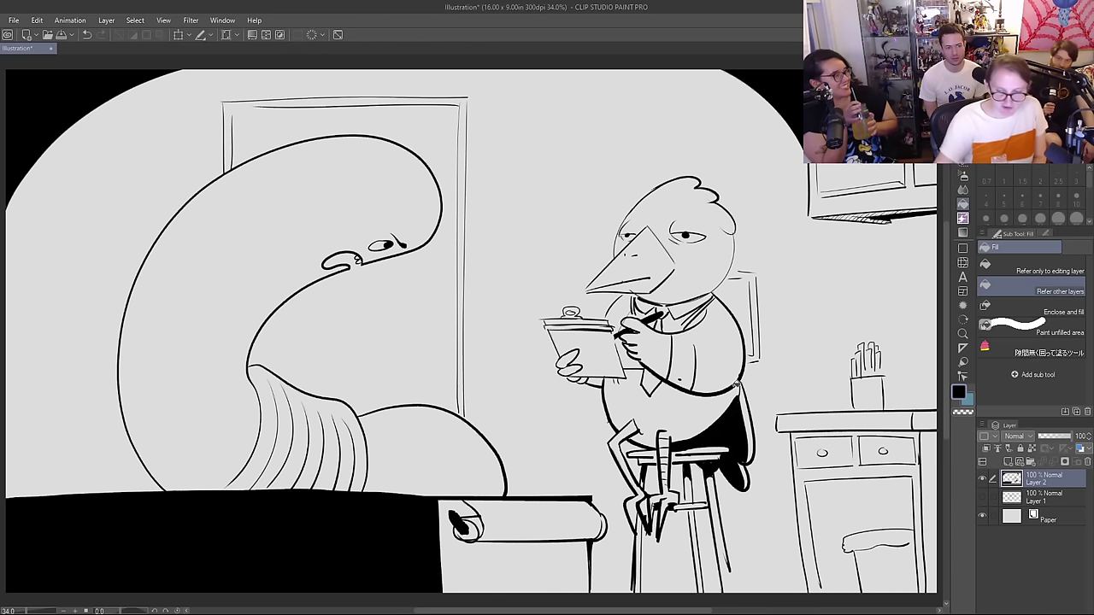
# Step: Draw a thick curved shadow edge from the wall cabinet to the counter, fill the area beyond it black, and extend the shadow beneath the cabinet
pyautogui.press('p')
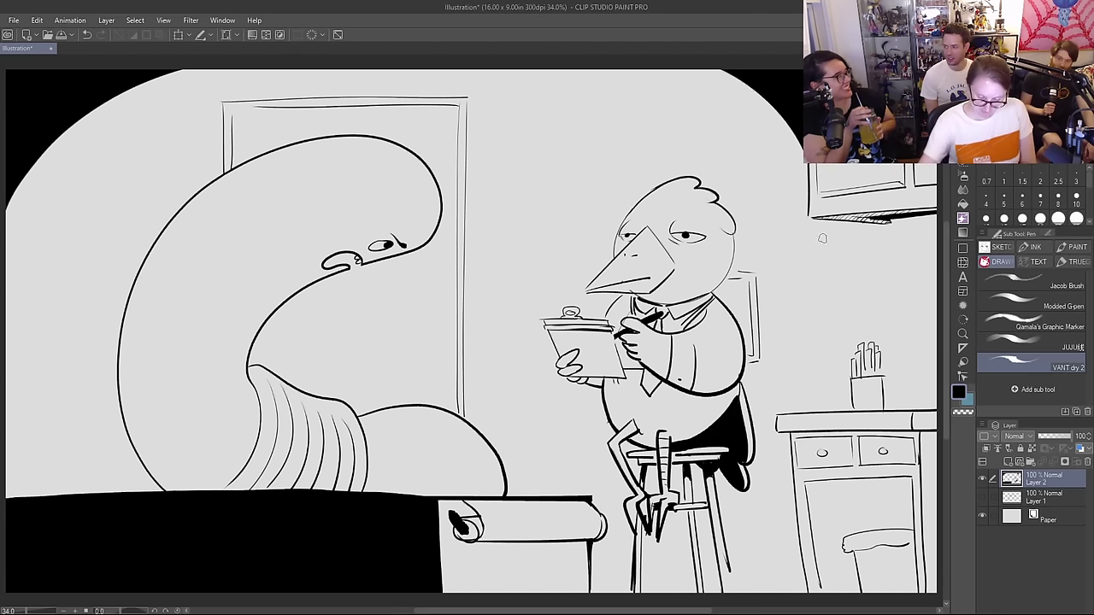
pyautogui.moveTo(852, 220)
pyautogui.mouseDown()
pyautogui.moveTo(896, 322)
pyautogui.moveTo(911, 410)
pyautogui.mouseUp()
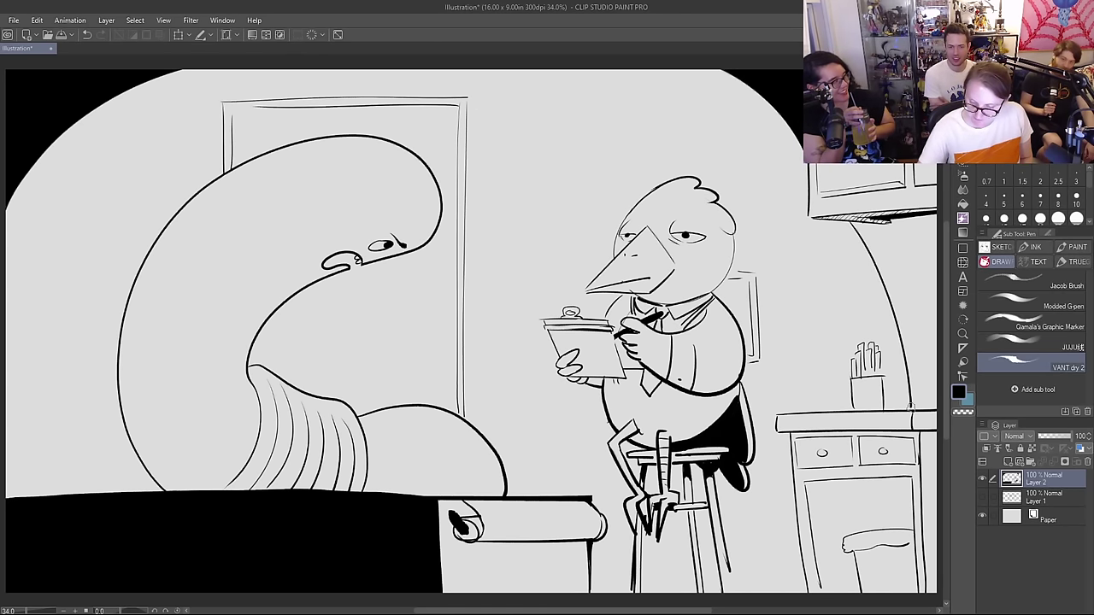
pyautogui.moveTo(849, 220)
pyautogui.mouseDown()
pyautogui.moveTo(896, 314)
pyautogui.moveTo(908, 403)
pyautogui.mouseUp()
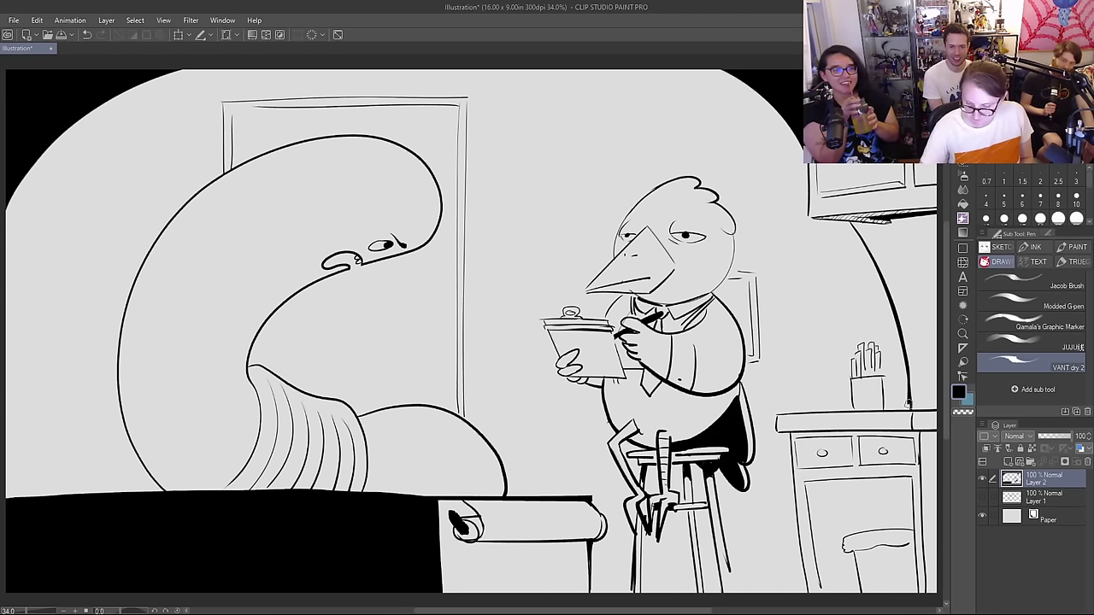
pyautogui.press('g')
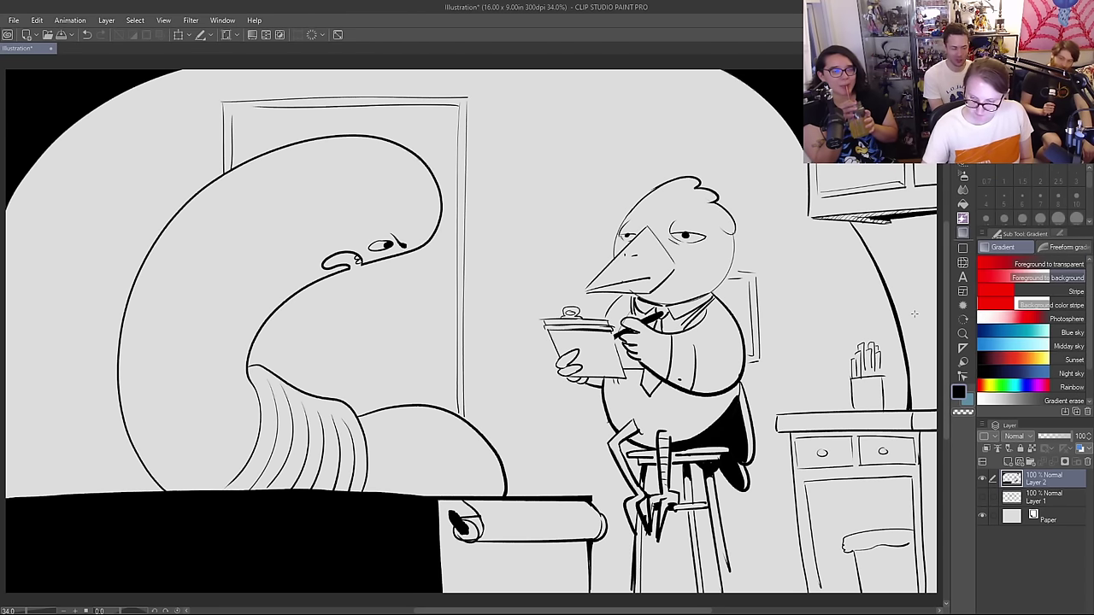
pyautogui.click(914, 316)
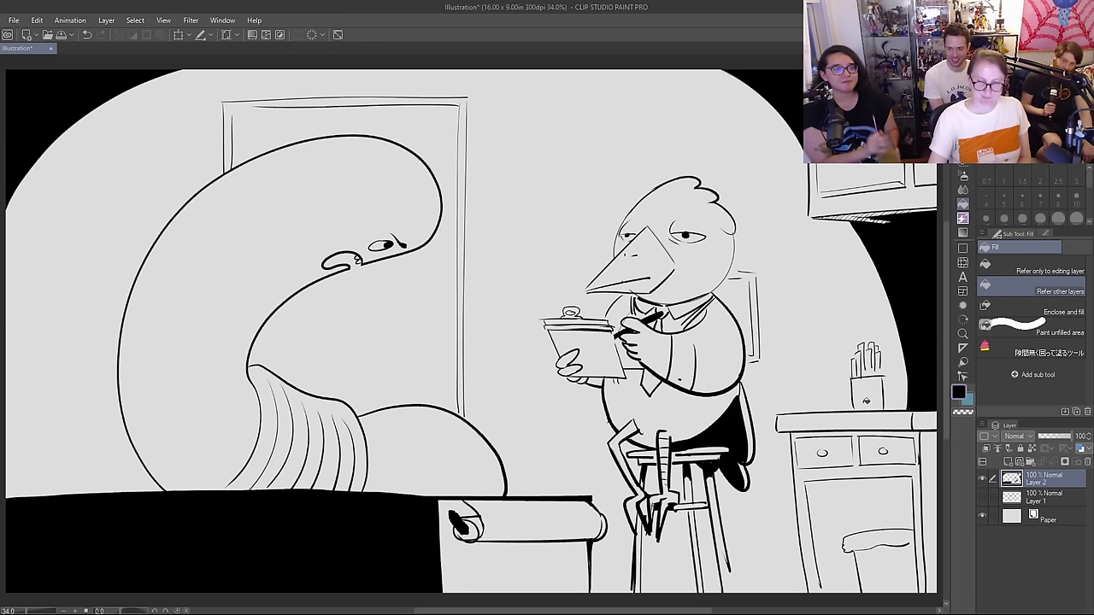
pyautogui.press('p')
pyautogui.moveTo(810, 219); pyautogui.dragTo(864, 250)
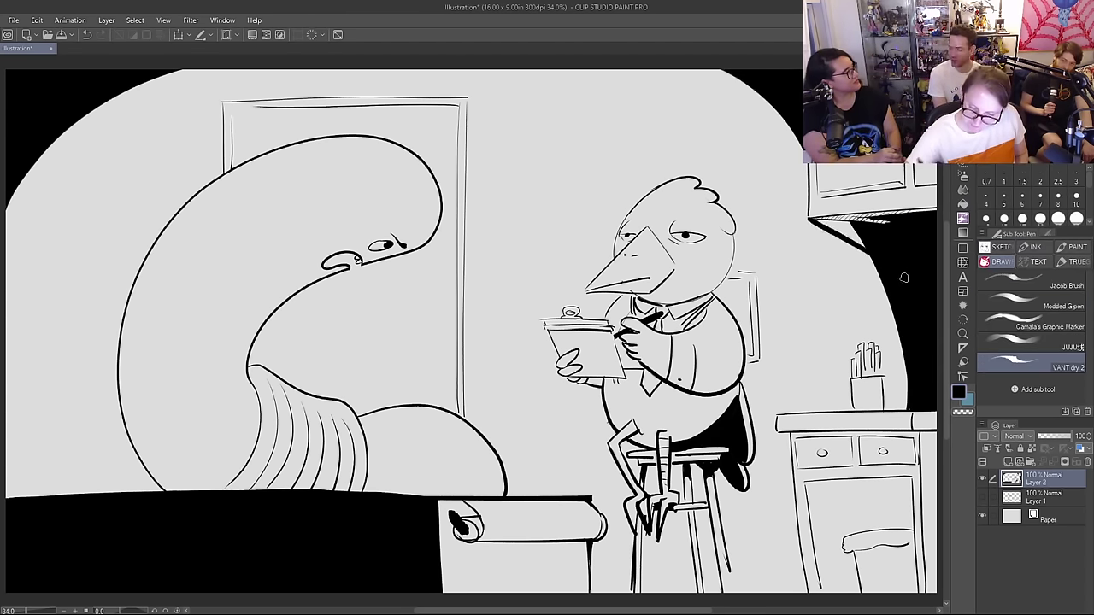
pyautogui.moveTo(817, 221)
pyautogui.mouseDown()
pyautogui.moveTo(873, 232)
pyautogui.moveTo(845, 224)
pyautogui.moveTo(852, 240)
pyautogui.mouseUp()
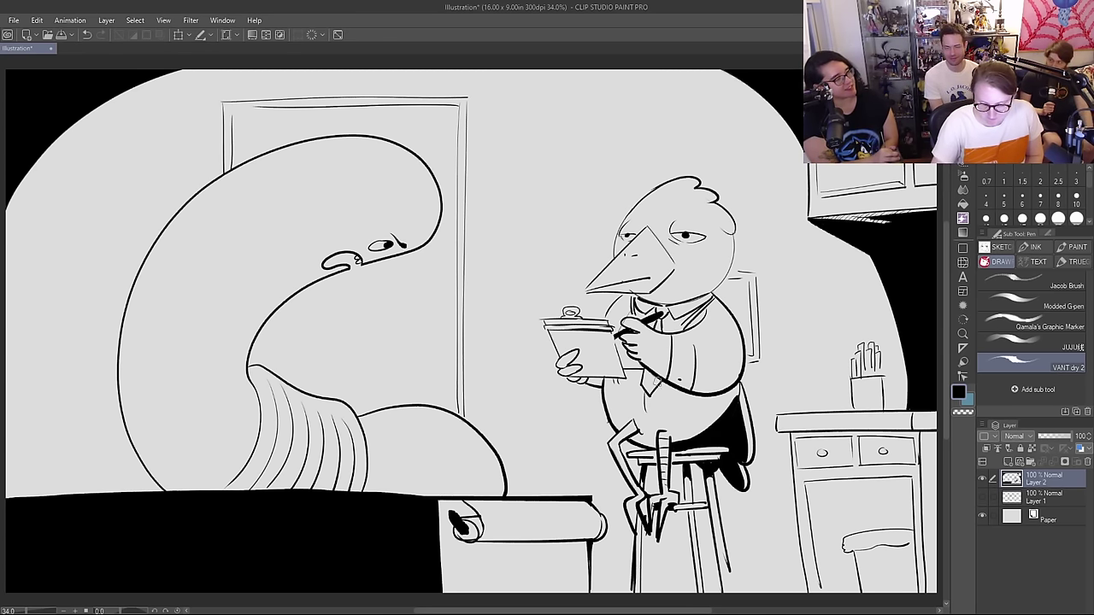
# Step: Rework the top of the bird's front leg beside the stool seat and erase the overlapping upper-leg lines
pyautogui.moveTo(608, 431); pyautogui.dragTo(627, 455)
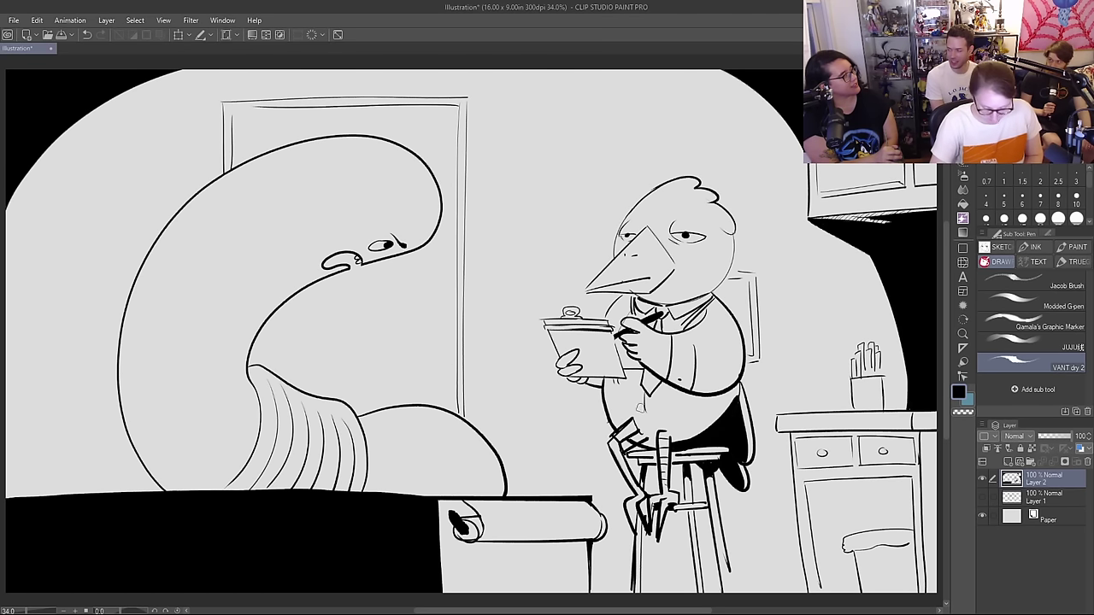
pyautogui.press('e')
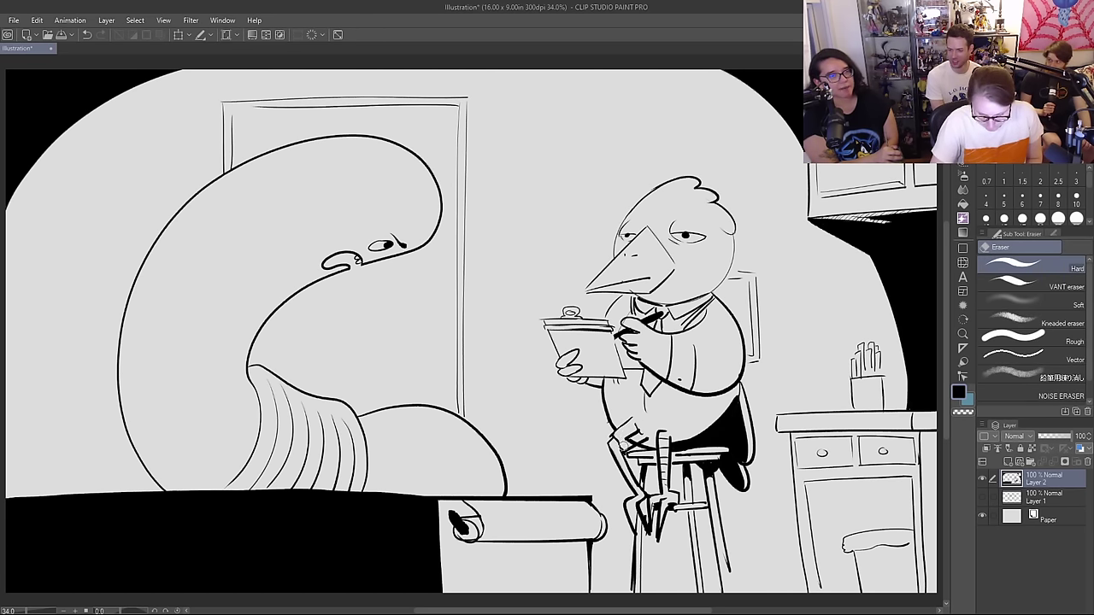
pyautogui.moveTo(620, 439); pyautogui.dragTo(641, 438)
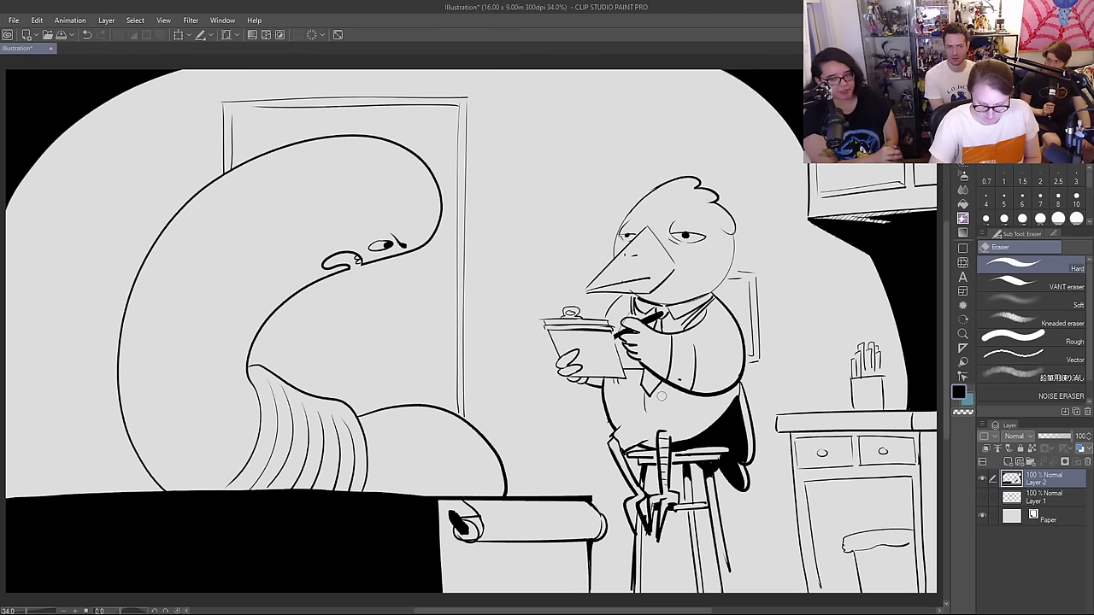
# Step: Ink a thick black shadow band beneath the bird's folded arm and rework the linework between its black lower body and tail
pyautogui.press('p')
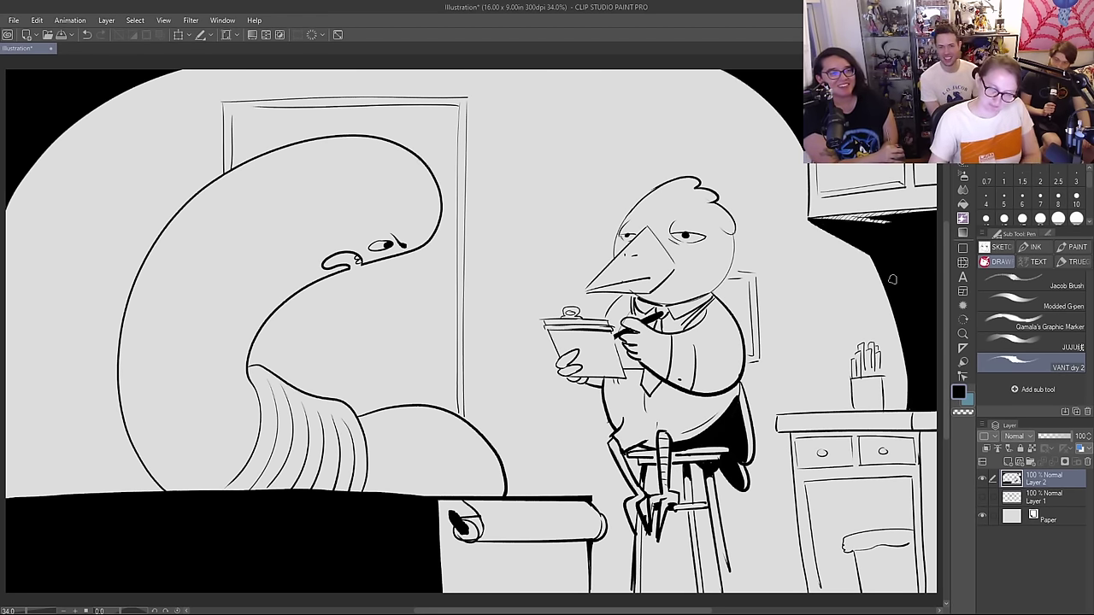
pyautogui.press('e')
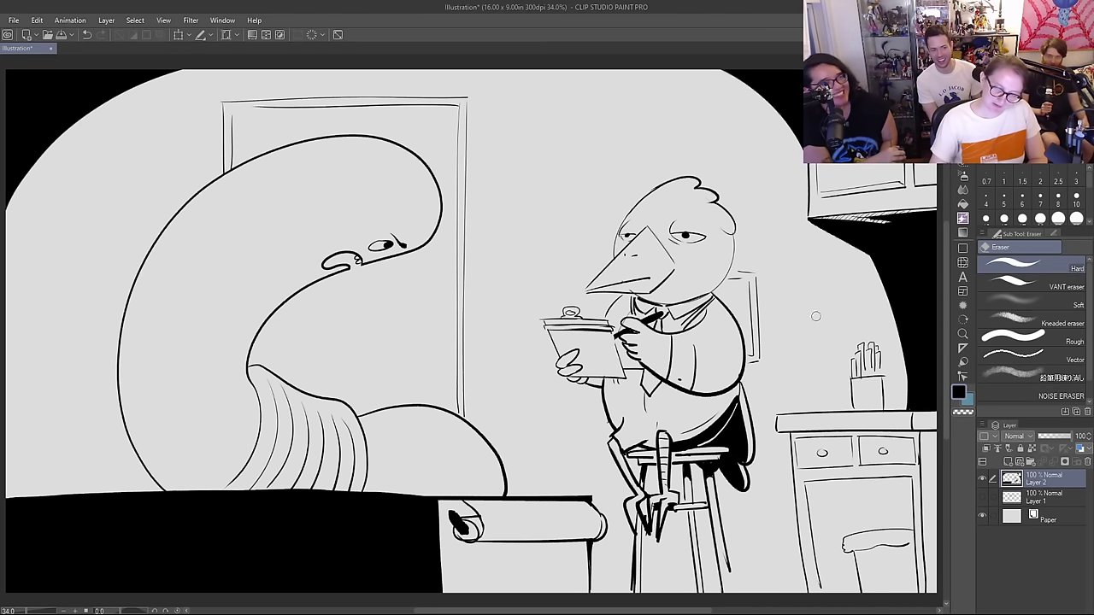
pyautogui.press('p')
pyautogui.moveTo(658, 389)
pyautogui.mouseDown()
pyautogui.moveTo(697, 403)
pyautogui.moveTo(750, 376)
pyautogui.moveTo(701, 398)
pyautogui.moveTo(646, 373)
pyautogui.moveTo(674, 393)
pyautogui.moveTo(662, 383)
pyautogui.mouseUp()
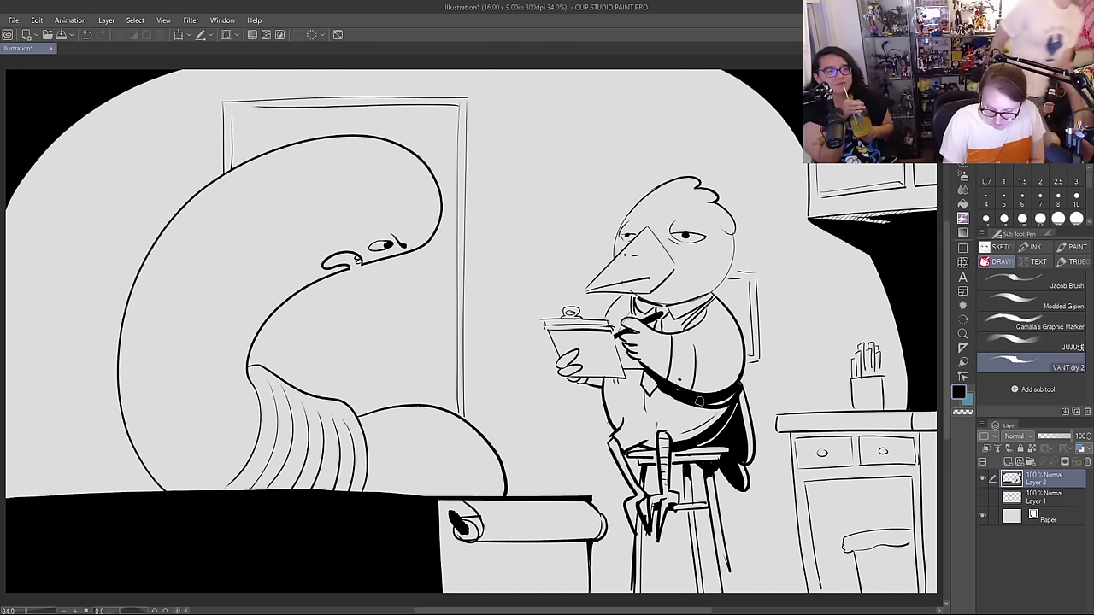
pyautogui.moveTo(736, 394)
pyautogui.mouseDown()
pyautogui.moveTo(660, 389)
pyautogui.moveTo(709, 405)
pyautogui.moveTo(737, 393)
pyautogui.moveTo(750, 324)
pyautogui.moveTo(742, 441)
pyautogui.mouseUp()
pyautogui.moveTo(740, 384); pyautogui.dragTo(744, 419)
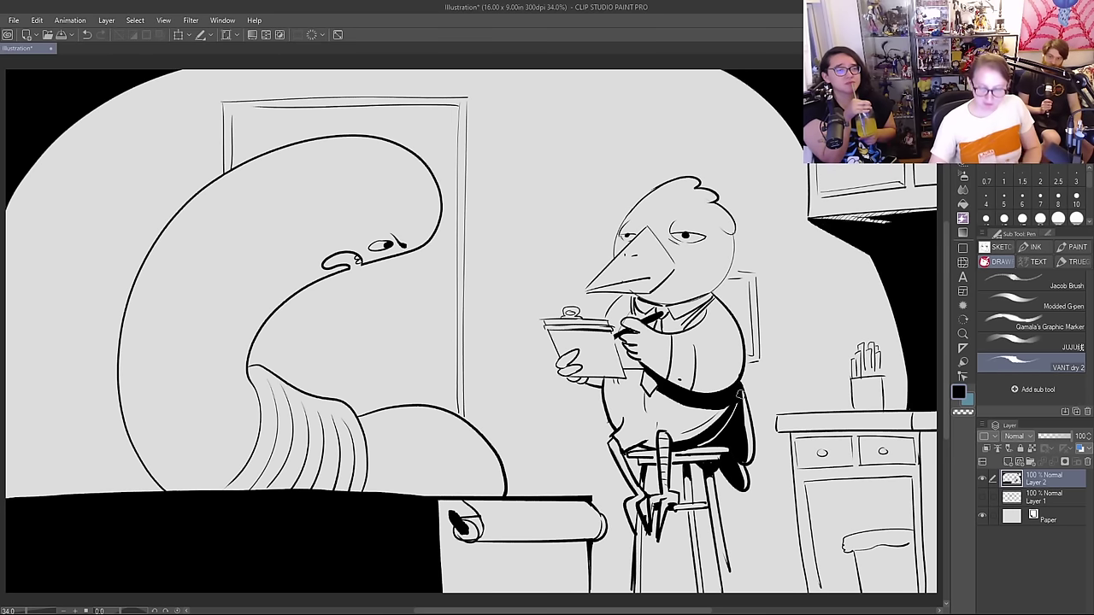
pyautogui.moveTo(739, 391); pyautogui.dragTo(747, 441)
pyautogui.hotkey('ctrl', 'z')
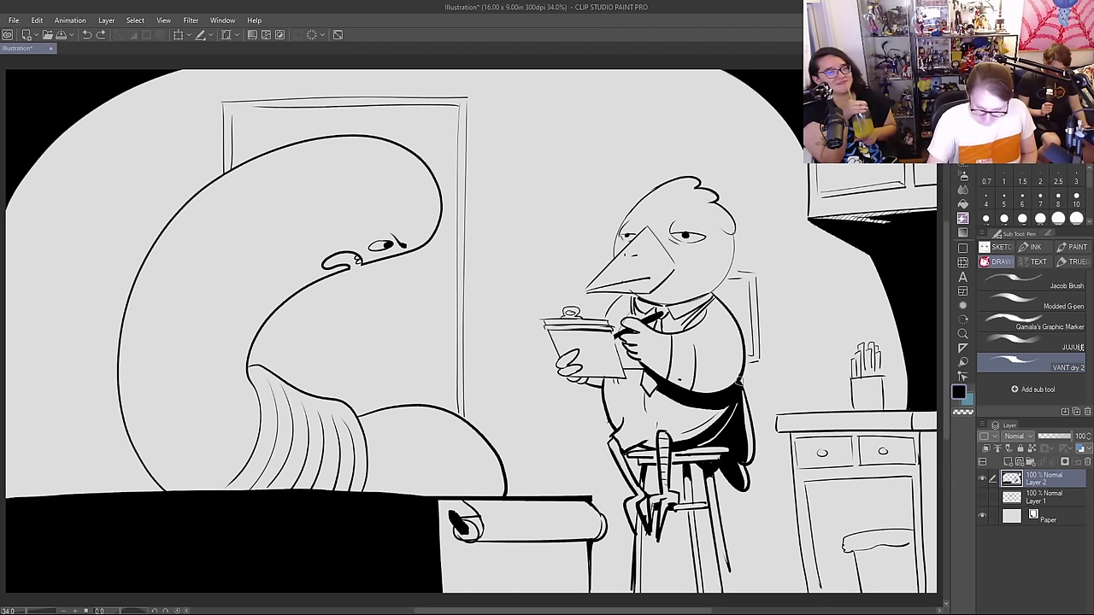
pyautogui.moveTo(740, 389)
pyautogui.mouseDown()
pyautogui.moveTo(745, 450)
pyautogui.moveTo(733, 445)
pyautogui.mouseUp()
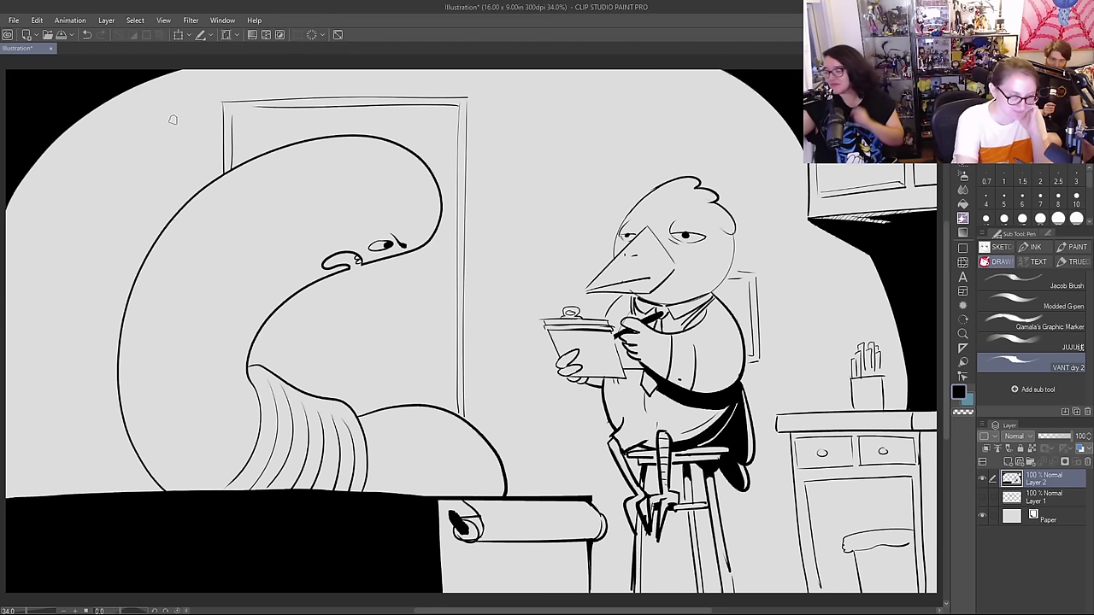
# Step: Draw a double-lined picture frame on the wall behind the worm, stopping its lines at the worm's back
pyautogui.moveTo(174, 120)
pyautogui.mouseDown()
pyautogui.moveTo(175, 207)
pyautogui.moveTo(64, 132)
pyautogui.mouseUp()
pyautogui.moveTo(22, 184)
pyautogui.mouseDown()
pyautogui.moveTo(24, 338)
pyautogui.moveTo(111, 341)
pyautogui.mouseUp()
pyautogui.moveTo(165, 128); pyautogui.dragTo(170, 211)
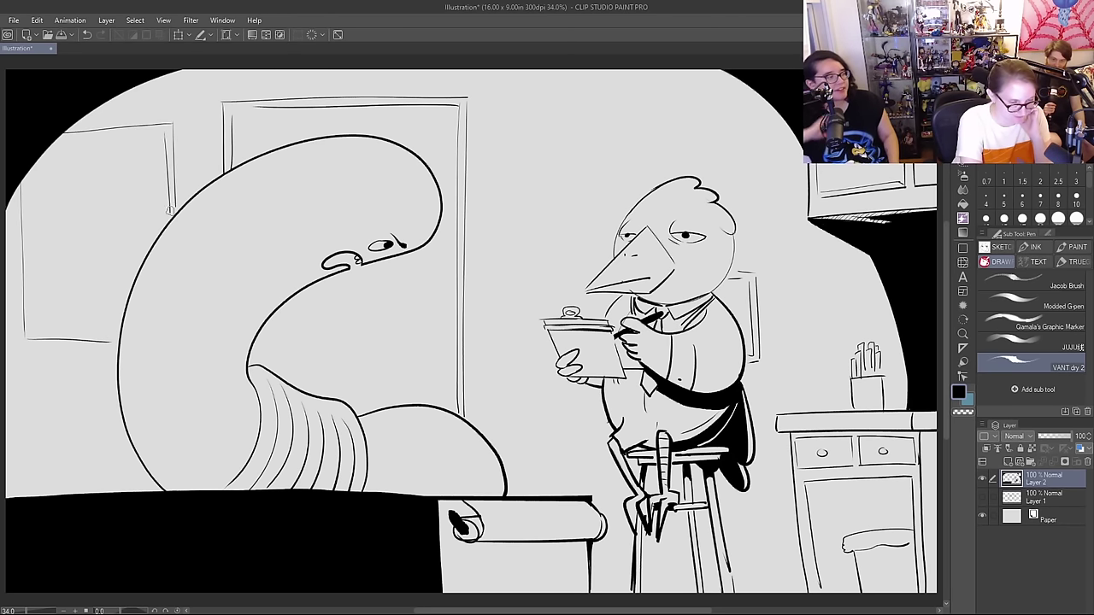
pyautogui.moveTo(169, 129)
pyautogui.mouseDown()
pyautogui.moveTo(50, 144)
pyautogui.moveTo(33, 162)
pyautogui.moveTo(34, 328)
pyautogui.moveTo(120, 329)
pyautogui.mouseUp()
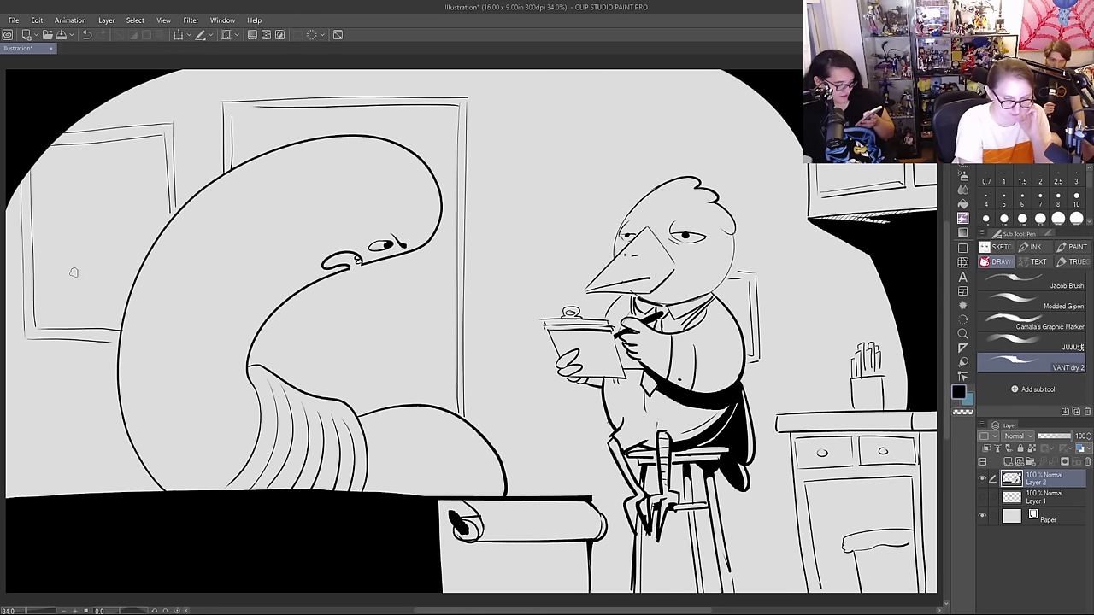
# Step: Fill the framed picture with thin wavy lines and scribbles around a simple flower with a stem and leaves
pyautogui.moveTo(61, 229)
pyautogui.mouseDown()
pyautogui.moveTo(145, 137)
pyautogui.moveTo(151, 224)
pyautogui.moveTo(53, 310)
pyautogui.mouseUp()
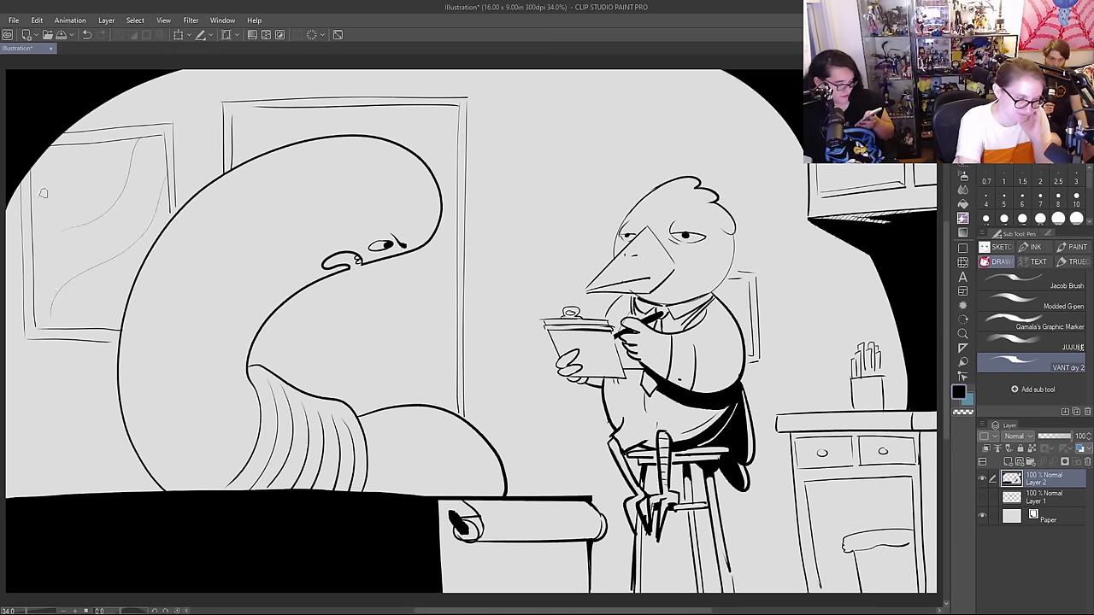
pyautogui.moveTo(38, 192)
pyautogui.mouseDown()
pyautogui.moveTo(92, 202)
pyautogui.moveTo(117, 165)
pyautogui.moveTo(149, 170)
pyautogui.moveTo(156, 236)
pyautogui.mouseUp()
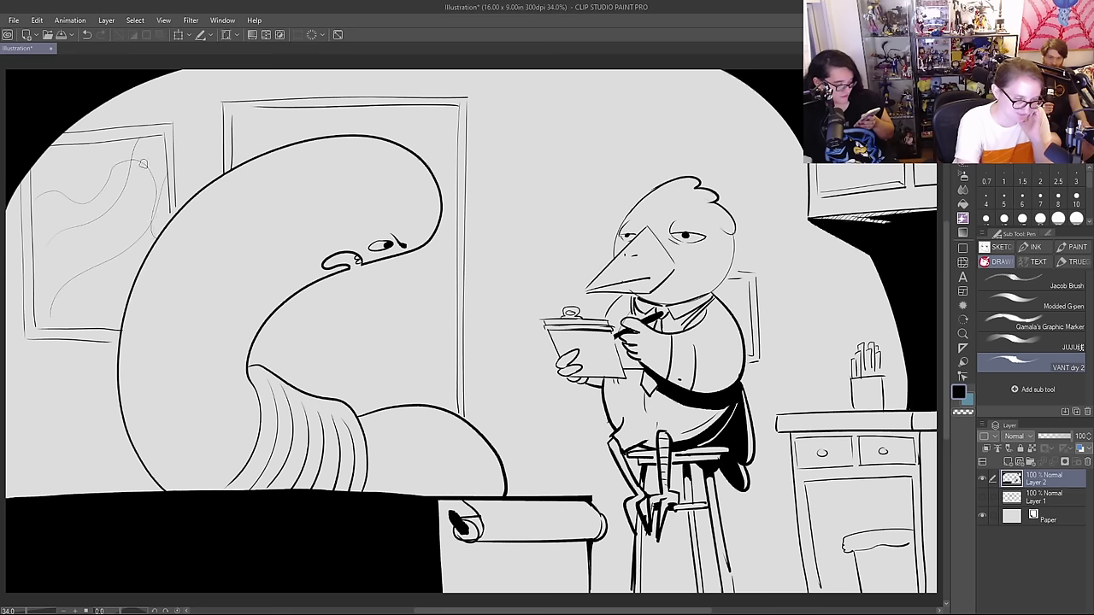
pyautogui.moveTo(91, 159); pyautogui.dragTo(32, 173)
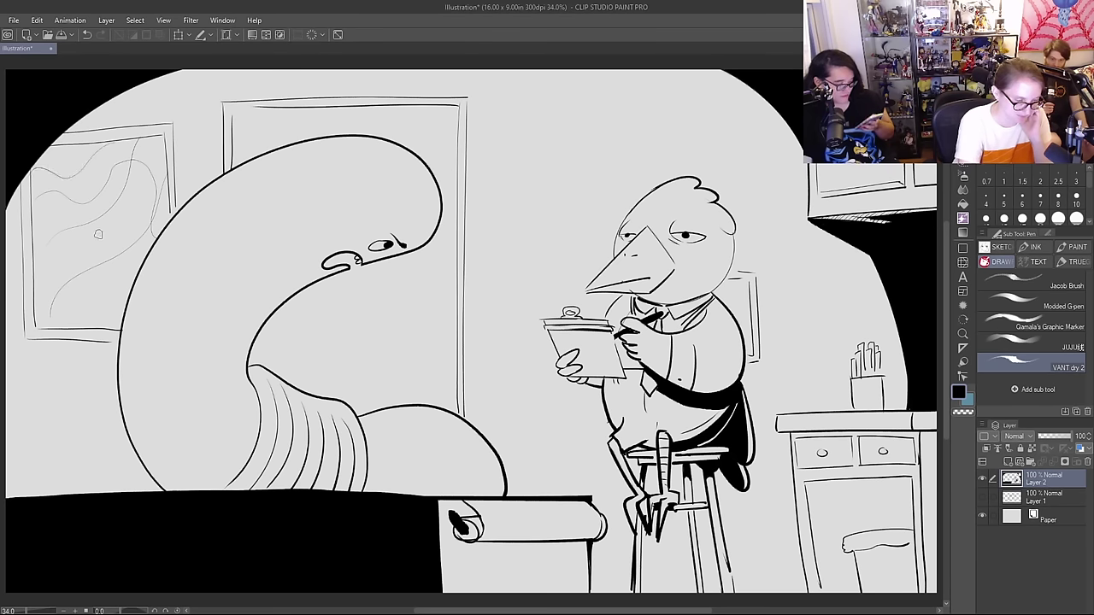
pyautogui.moveTo(98, 233)
pyautogui.mouseDown()
pyautogui.moveTo(112, 266)
pyautogui.moveTo(107, 252)
pyautogui.moveTo(88, 259)
pyautogui.moveTo(96, 250)
pyautogui.moveTo(76, 237)
pyautogui.moveTo(80, 221)
pyautogui.moveTo(107, 256)
pyautogui.moveTo(91, 301)
pyautogui.moveTo(99, 306)
pyautogui.moveTo(81, 277)
pyautogui.moveTo(87, 304)
pyautogui.moveTo(82, 272)
pyautogui.moveTo(96, 310)
pyautogui.mouseUp()
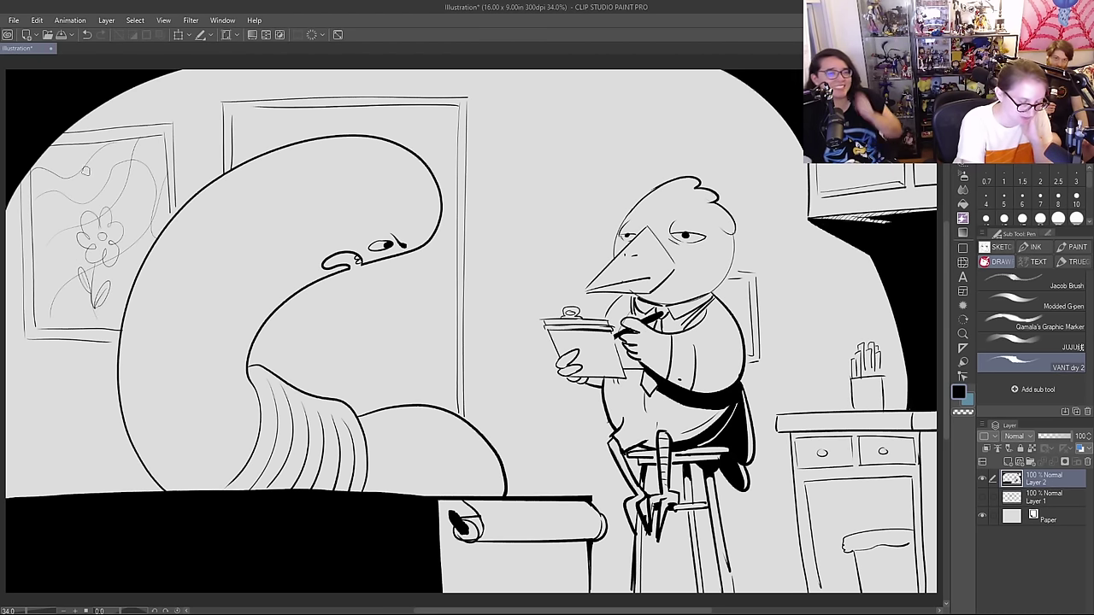
pyautogui.moveTo(54, 206)
pyautogui.mouseDown()
pyautogui.moveTo(131, 192)
pyautogui.moveTo(137, 180)
pyautogui.moveTo(147, 224)
pyautogui.mouseUp()
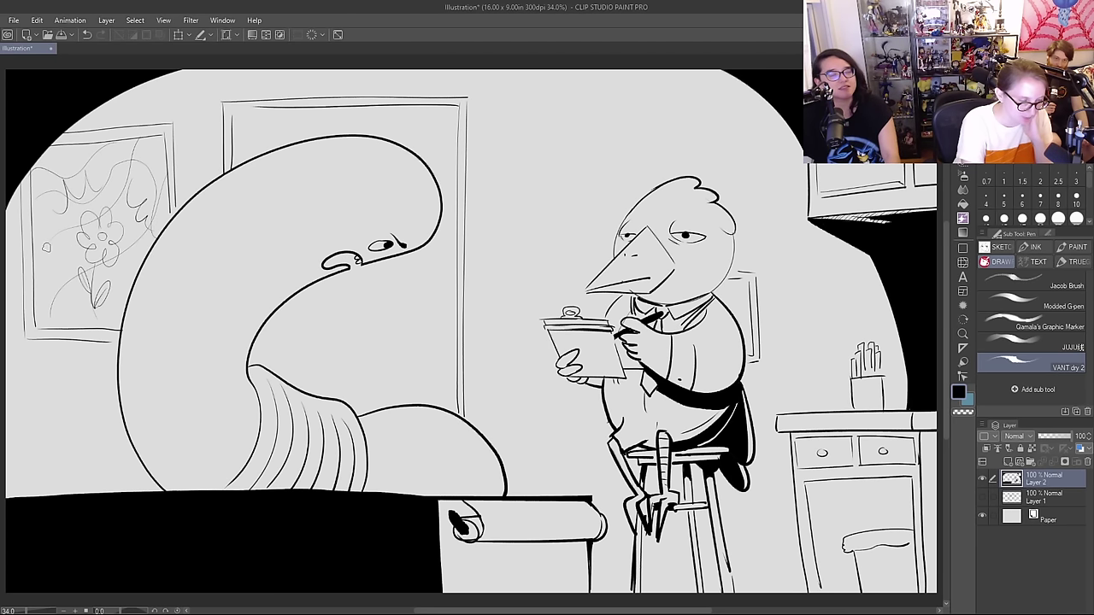
pyautogui.moveTo(48, 247); pyautogui.dragTo(67, 267)
pyautogui.moveTo(142, 243); pyautogui.dragTo(125, 297)
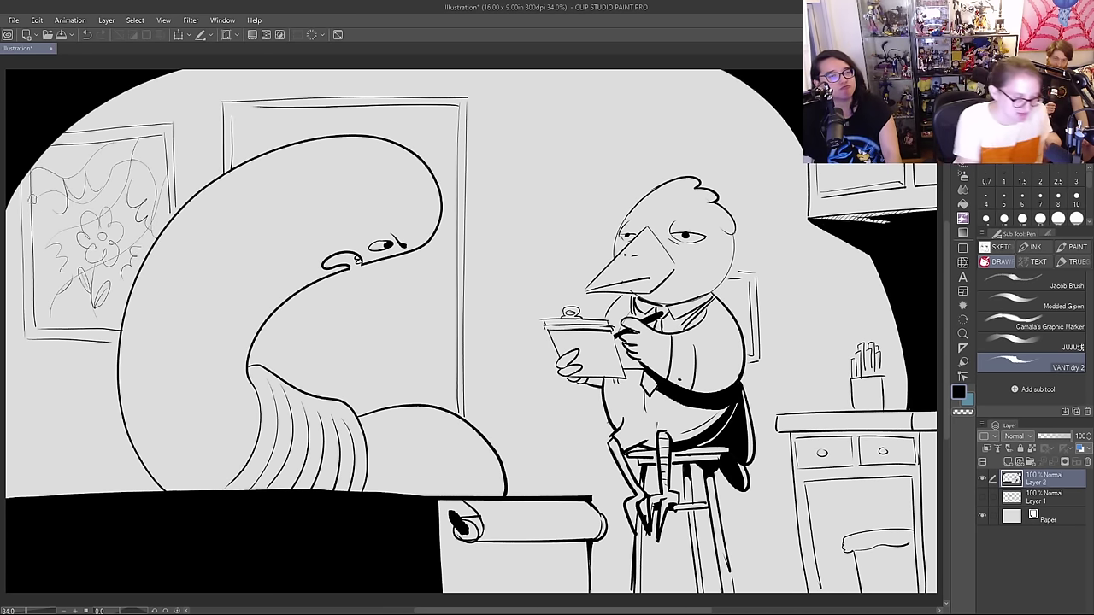
# Step: Thicken the picture frame's outer side and lower edges and the door frame's side edge above the worm's back with black
pyautogui.moveTo(20, 182)
pyautogui.mouseDown()
pyautogui.moveTo(23, 341)
pyautogui.moveTo(36, 341)
pyautogui.moveTo(26, 345)
pyautogui.moveTo(114, 343)
pyautogui.mouseUp()
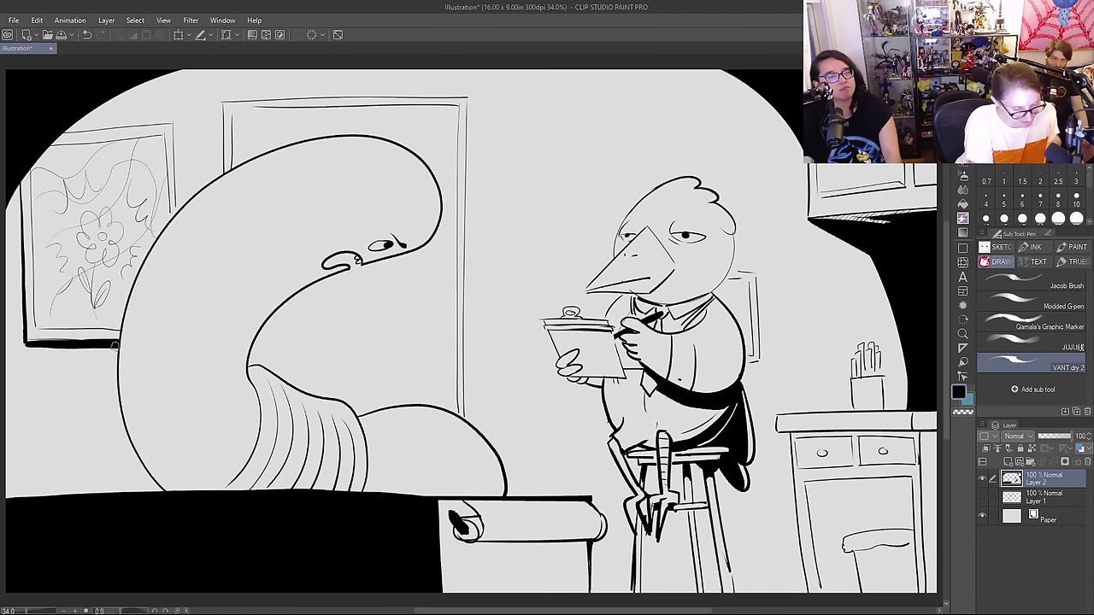
pyautogui.moveTo(40, 345); pyautogui.dragTo(25, 345)
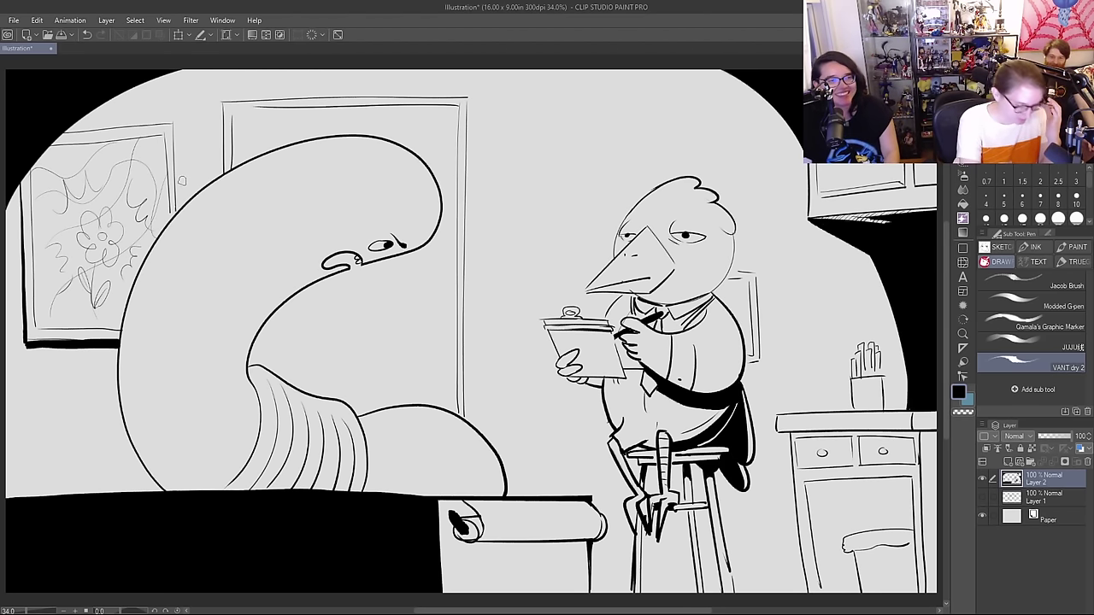
pyautogui.moveTo(222, 120); pyautogui.dragTo(222, 176)
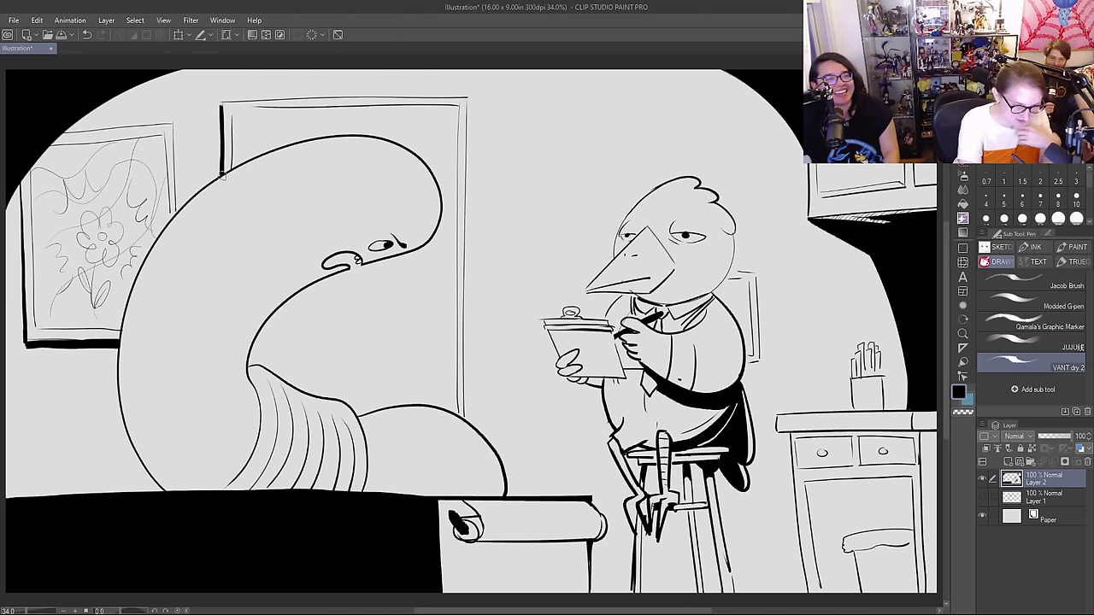
pyautogui.moveTo(222, 105); pyautogui.dragTo(221, 179)
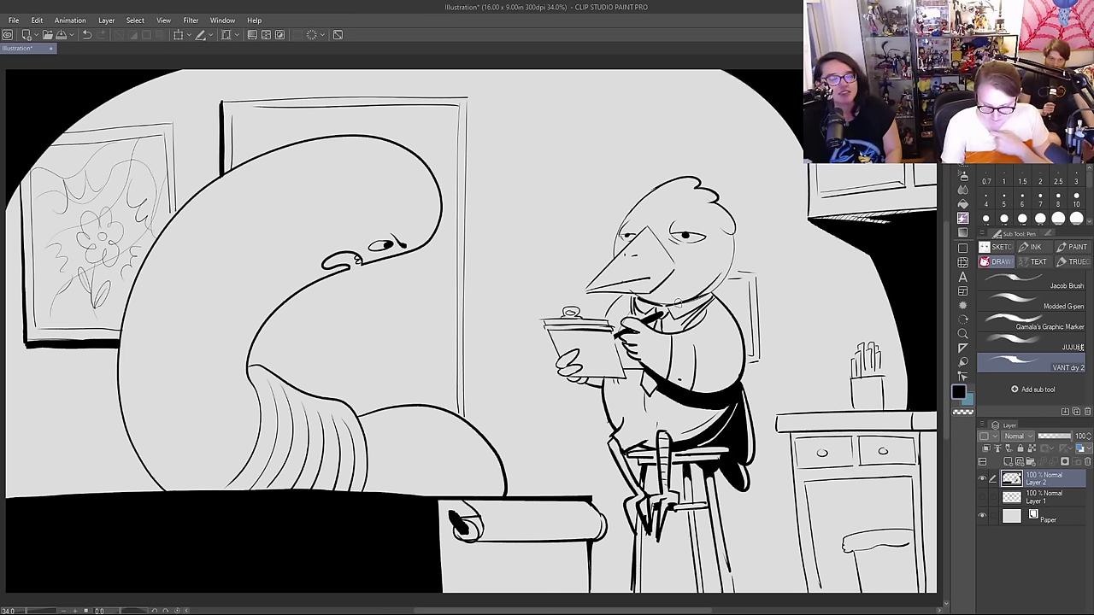
# Step: Ink a solid black shadow along the bird's neck, beneath its beak and jaw and above the collar
pyautogui.moveTo(721, 274)
pyautogui.mouseDown()
pyautogui.moveTo(692, 296)
pyautogui.moveTo(674, 270)
pyautogui.moveTo(659, 295)
pyautogui.moveTo(638, 291)
pyautogui.moveTo(652, 296)
pyautogui.moveTo(665, 282)
pyautogui.moveTo(642, 296)
pyautogui.moveTo(657, 302)
pyautogui.moveTo(675, 271)
pyautogui.mouseUp()
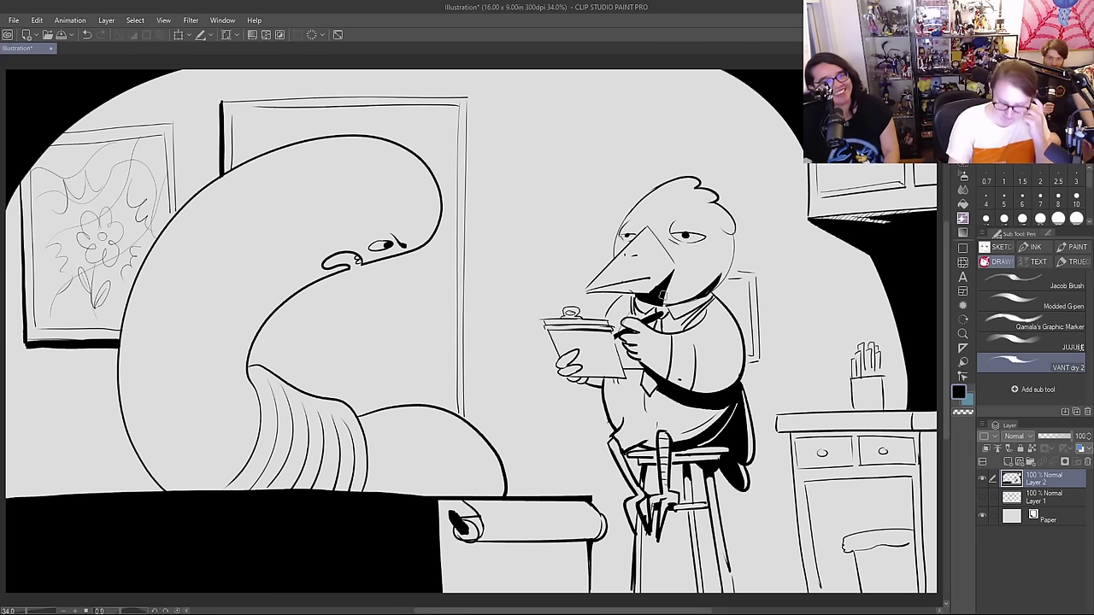
pyautogui.moveTo(660, 295)
pyautogui.mouseDown()
pyautogui.moveTo(707, 290)
pyautogui.moveTo(661, 301)
pyautogui.mouseUp()
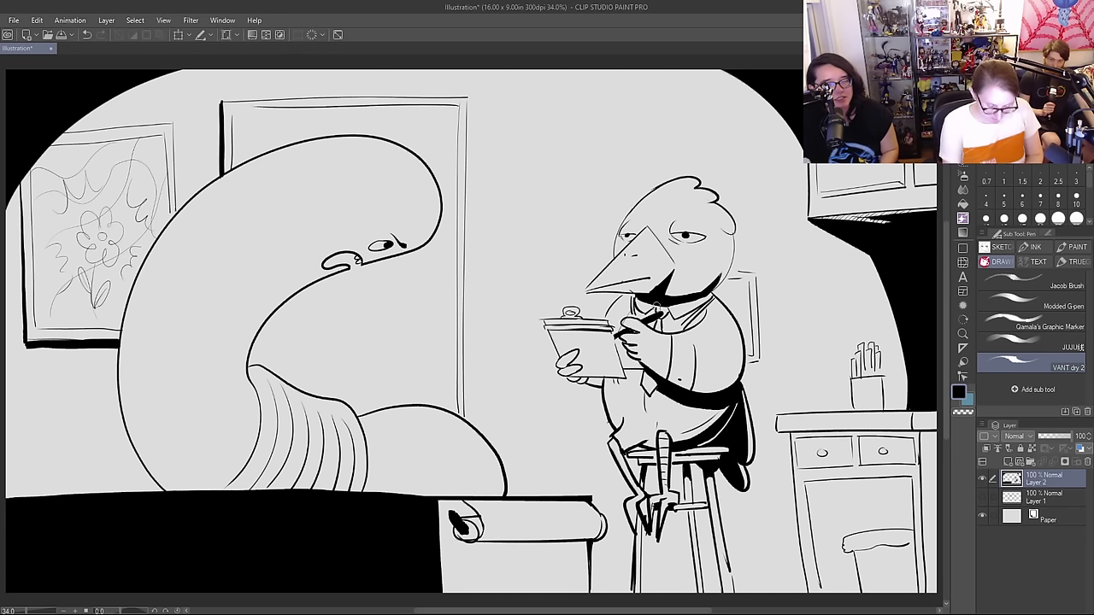
pyautogui.press('e')
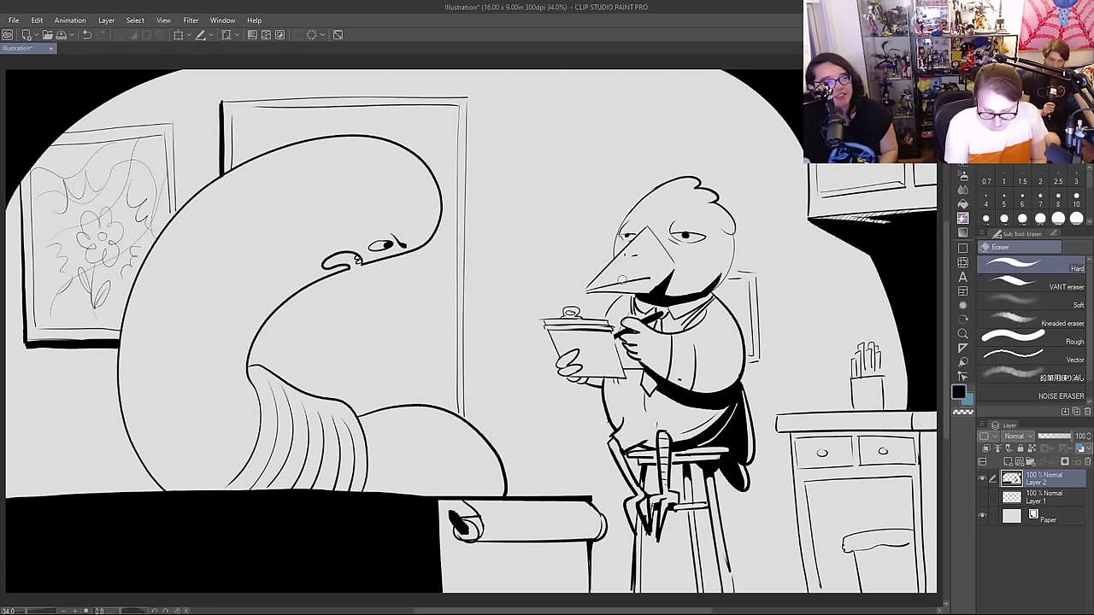
pyautogui.press('p')
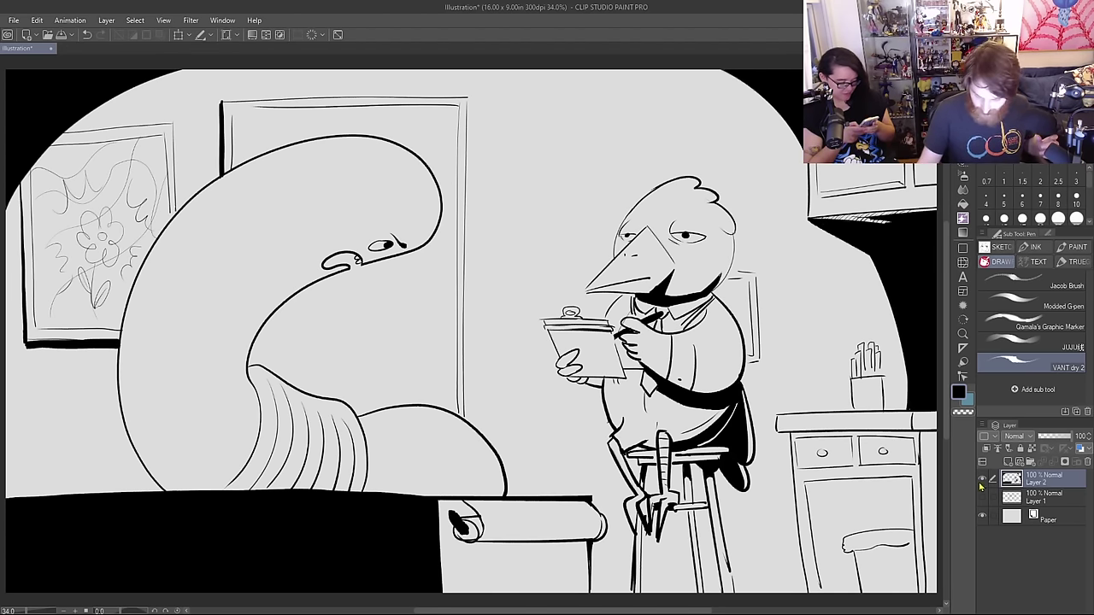
# Step: Hide the finished bird-and-worm drawing, add a new layer above it and switch to the Modded G-pen brush
pyautogui.click(983, 481)
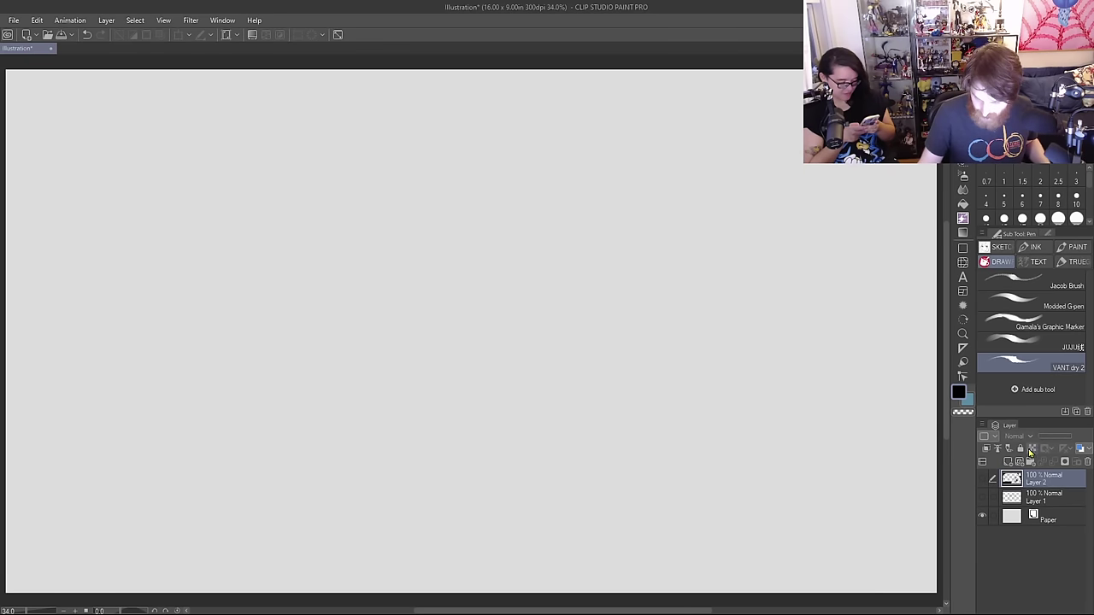
pyautogui.click(1021, 449)
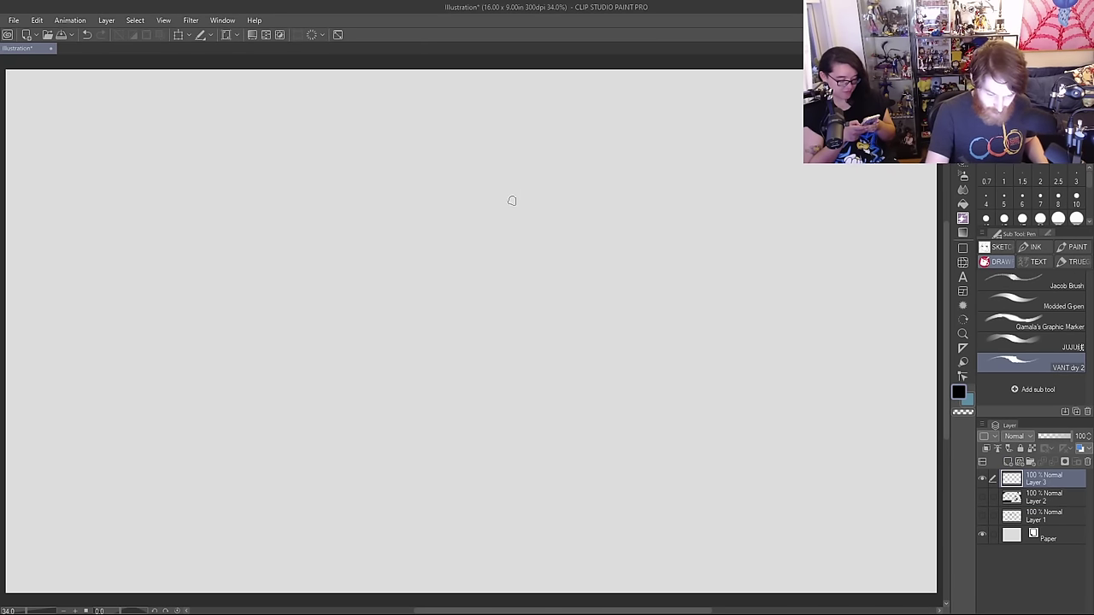
pyautogui.click(1027, 304)
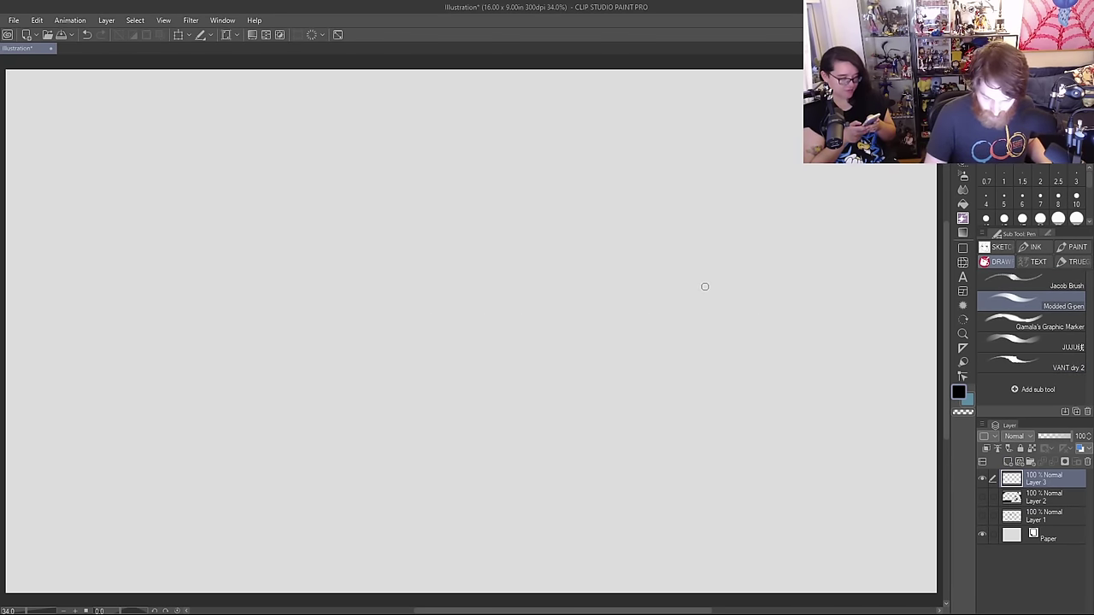
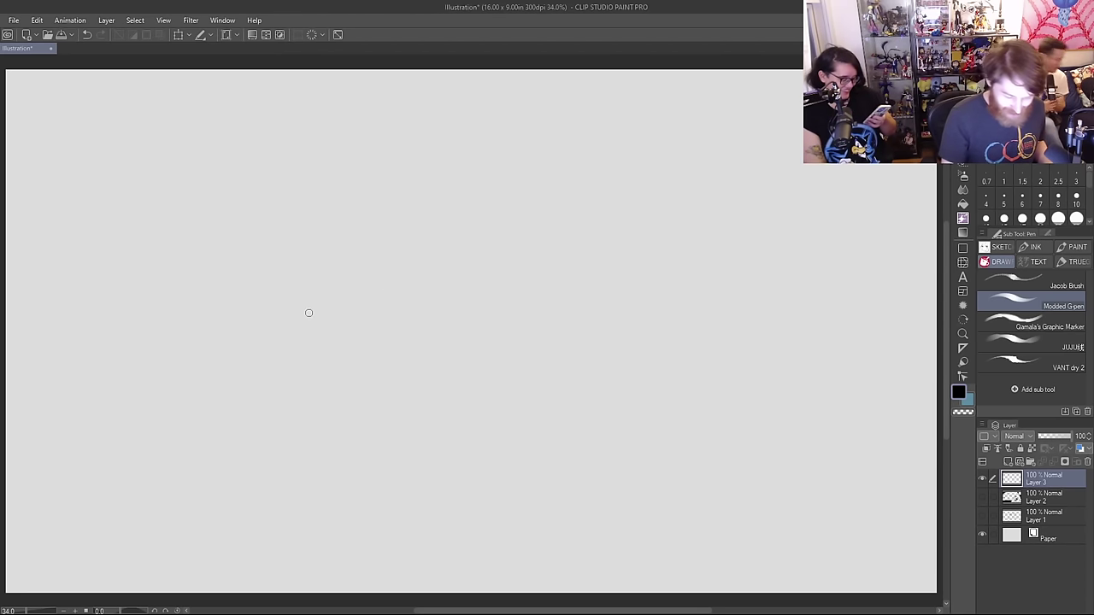
# Step: Sketch the left figure's rounded head sides, curved back and angled chest line on the new layer
pyautogui.moveTo(252, 229); pyautogui.dragTo(271, 365)
pyautogui.moveTo(315, 217); pyautogui.dragTo(396, 315)
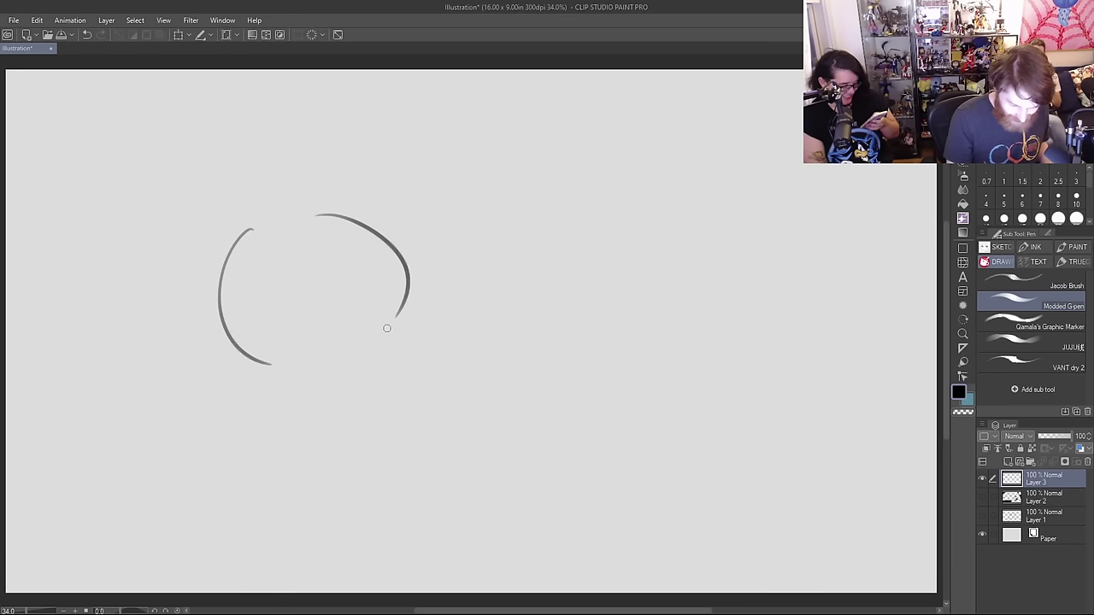
pyautogui.hotkey('ctrl', 'z')
pyautogui.moveTo(350, 226); pyautogui.dragTo(385, 370)
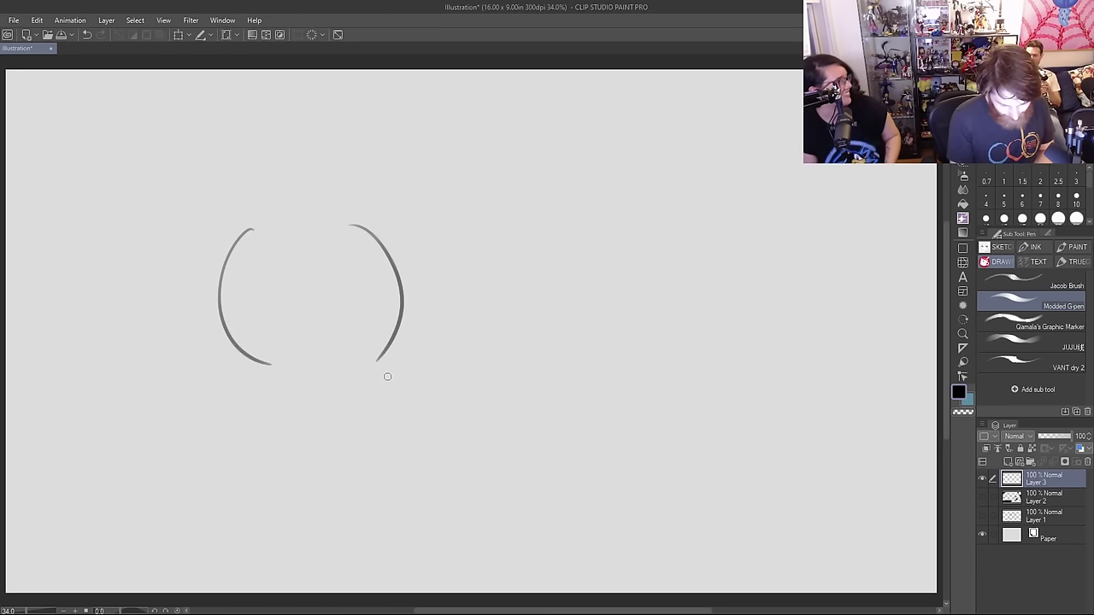
pyautogui.moveTo(266, 363); pyautogui.dragTo(219, 451)
pyautogui.moveTo(333, 387)
pyautogui.mouseDown()
pyautogui.moveTo(317, 410)
pyautogui.moveTo(312, 465)
pyautogui.mouseUp()
pyautogui.hotkey('ctrl', 'z')
pyautogui.moveTo(337, 388)
pyautogui.mouseDown()
pyautogui.moveTo(321, 422)
pyautogui.moveTo(339, 451)
pyautogui.mouseUp()
# Step: Sketch the left figure's bent legs and feet and a low stool with two splayed legs under it
pyautogui.moveTo(229, 475)
pyautogui.mouseDown()
pyautogui.moveTo(354, 480)
pyautogui.moveTo(342, 481)
pyautogui.moveTo(383, 515)
pyautogui.mouseUp()
pyautogui.moveTo(350, 479)
pyautogui.mouseDown()
pyautogui.moveTo(344, 516)
pyautogui.moveTo(400, 533)
pyautogui.mouseUp()
pyautogui.moveTo(339, 444)
pyautogui.mouseDown()
pyautogui.moveTo(419, 499)
pyautogui.moveTo(401, 525)
pyautogui.moveTo(416, 528)
pyautogui.mouseUp()
pyautogui.moveTo(237, 484)
pyautogui.mouseDown()
pyautogui.moveTo(249, 496)
pyautogui.moveTo(334, 486)
pyautogui.mouseUp()
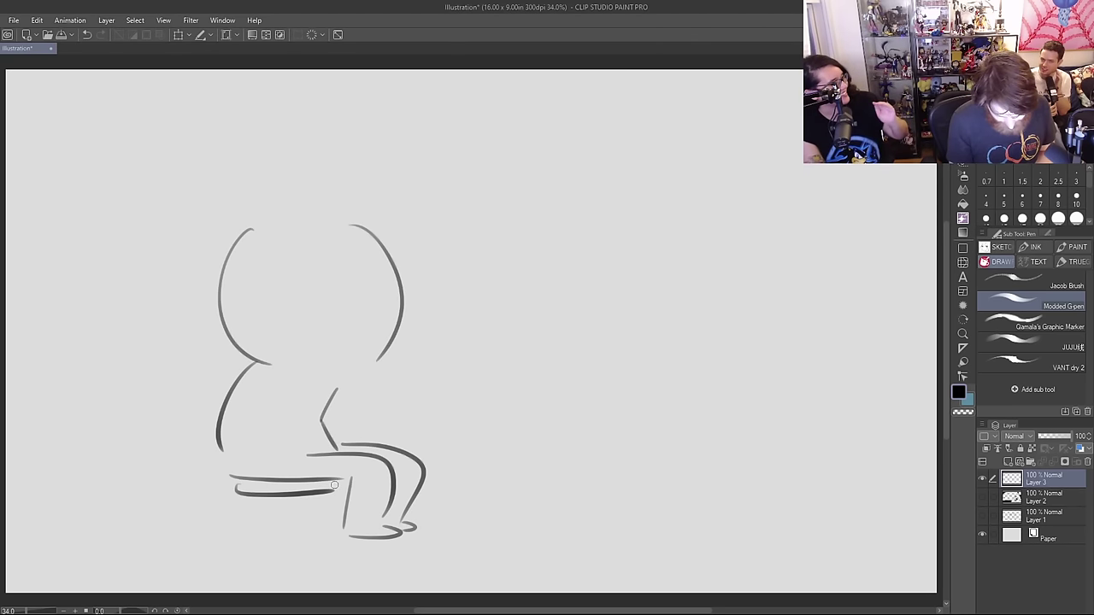
pyautogui.moveTo(259, 500); pyautogui.dragTo(259, 540)
pyautogui.hotkey('ctrl', 'z')
pyautogui.moveTo(265, 502)
pyautogui.mouseDown()
pyautogui.moveTo(244, 536)
pyautogui.moveTo(259, 535)
pyautogui.mouseUp()
pyautogui.moveTo(313, 496); pyautogui.dragTo(328, 531)
# Step: Draw a long, thin tabletop extending from the left figure's lap across the middle of the canvas
pyautogui.moveTo(367, 407)
pyautogui.mouseDown()
pyautogui.moveTo(366, 420)
pyautogui.moveTo(647, 385)
pyautogui.mouseUp()
pyautogui.hotkey('ctrl', 'z')
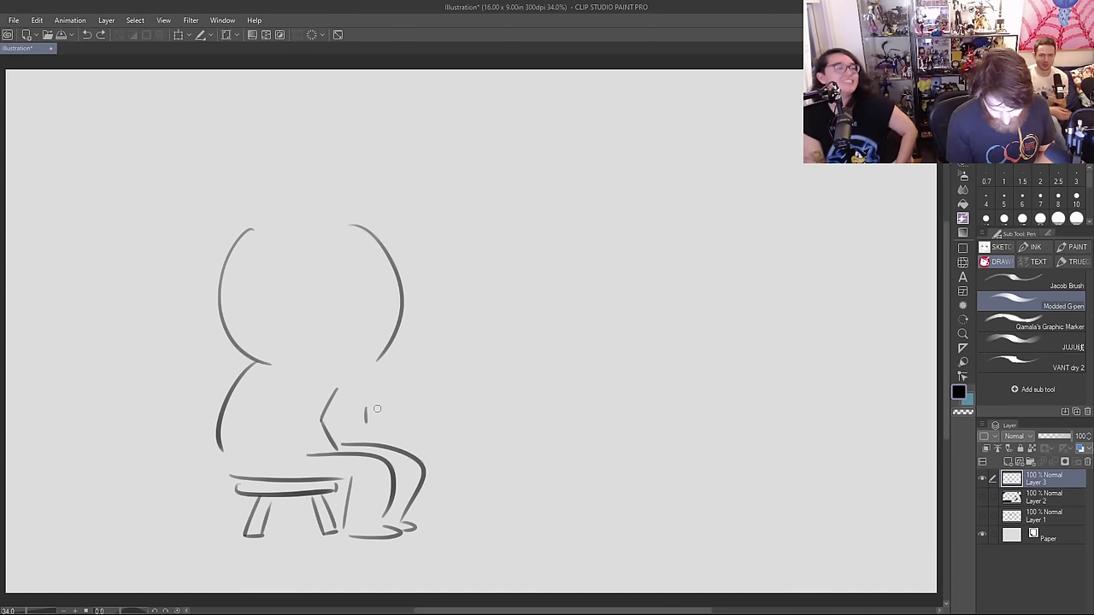
pyautogui.moveTo(368, 407); pyautogui.dragTo(693, 395)
pyautogui.moveTo(369, 425)
pyautogui.mouseDown()
pyautogui.moveTo(708, 414)
pyautogui.moveTo(696, 414)
pyautogui.mouseUp()
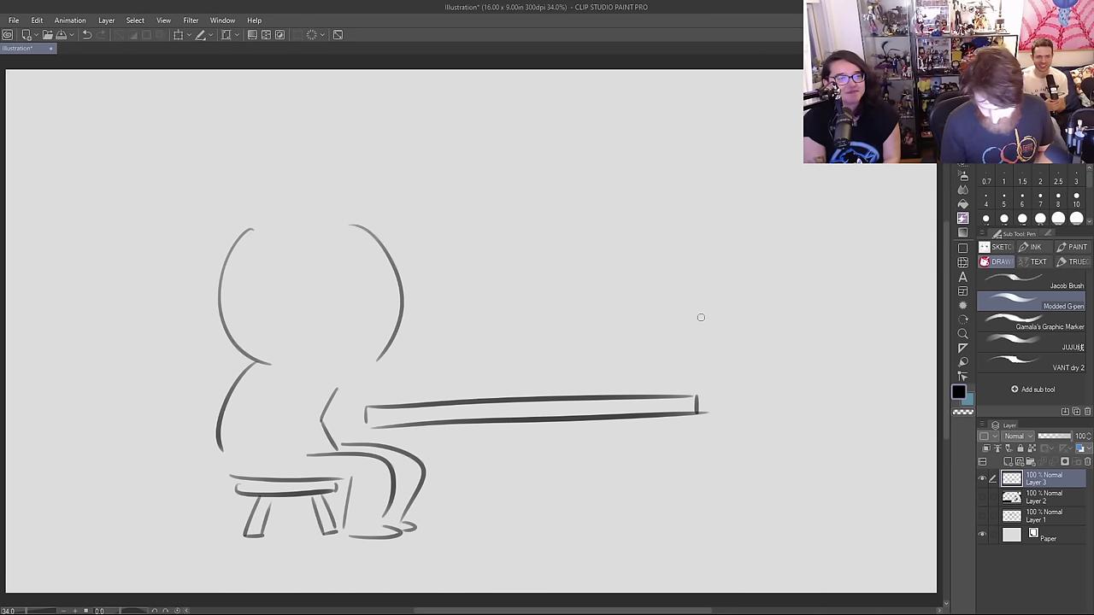
# Step: Sketch a large round head for a second figure above the far end of the table
pyautogui.moveTo(686, 207); pyautogui.dragTo(696, 325)
pyautogui.hotkey('ctrl', 'z')
pyautogui.moveTo(692, 200); pyautogui.dragTo(649, 354)
pyautogui.hotkey('ctrl', 'z')
pyautogui.moveTo(697, 194); pyautogui.dragTo(684, 334)
pyautogui.moveTo(663, 208); pyautogui.dragTo(846, 295)
pyautogui.hotkey('ctrl', 'z')
pyautogui.moveTo(684, 201); pyautogui.dragTo(830, 247)
pyautogui.moveTo(774, 345)
pyautogui.mouseDown()
pyautogui.moveTo(825, 228)
pyautogui.moveTo(790, 343)
pyautogui.mouseUp()
# Step: Sketch the right figure's chest and back below its head, reworking the back into an outward curve
pyautogui.moveTo(806, 254)
pyautogui.mouseDown()
pyautogui.moveTo(802, 347)
pyautogui.moveTo(843, 402)
pyautogui.mouseUp()
pyautogui.moveTo(716, 356)
pyautogui.mouseDown()
pyautogui.moveTo(737, 393)
pyautogui.moveTo(718, 444)
pyautogui.moveTo(800, 462)
pyautogui.mouseUp()
pyautogui.moveTo(827, 379); pyautogui.dragTo(808, 450)
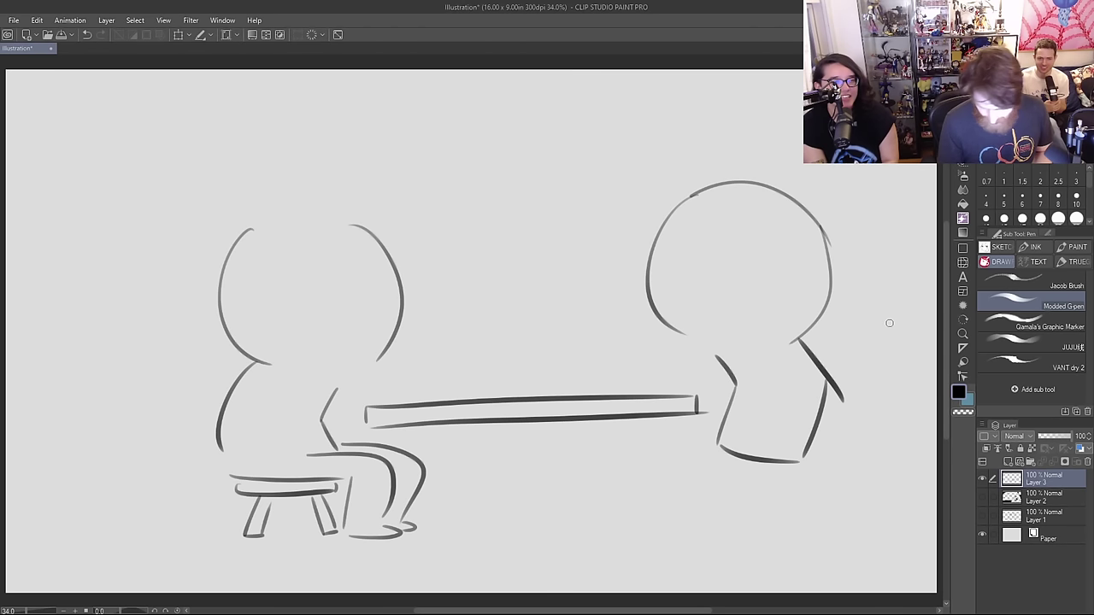
pyautogui.moveTo(827, 357)
pyautogui.mouseDown()
pyautogui.moveTo(821, 410)
pyautogui.moveTo(839, 372)
pyautogui.moveTo(821, 429)
pyautogui.moveTo(804, 456)
pyautogui.moveTo(779, 459)
pyautogui.mouseUp()
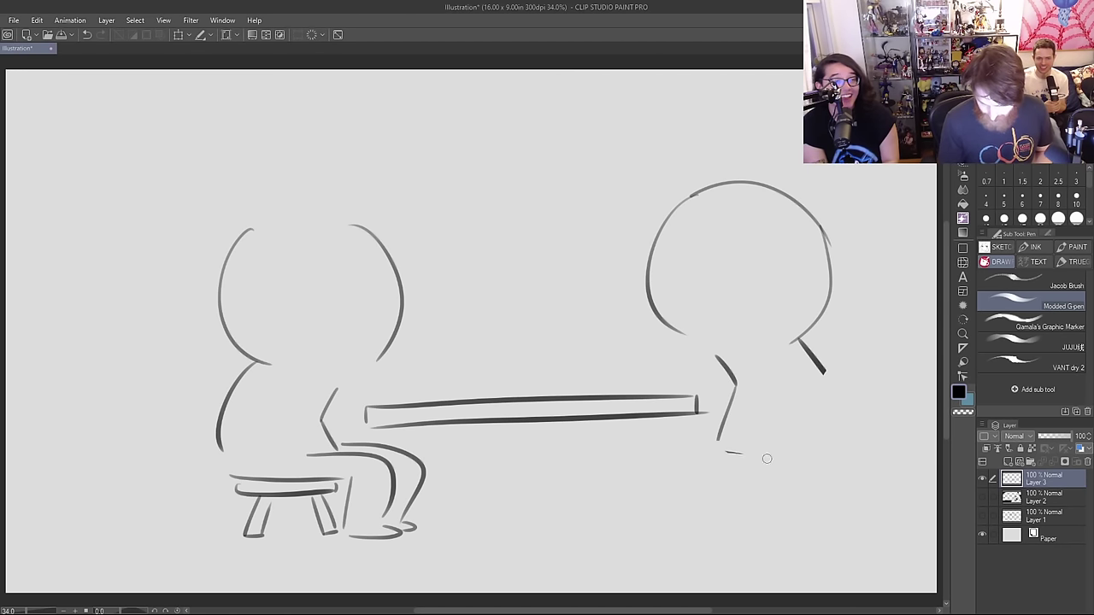
pyautogui.moveTo(822, 367)
pyautogui.mouseDown()
pyautogui.moveTo(830, 392)
pyautogui.moveTo(815, 458)
pyautogui.mouseUp()
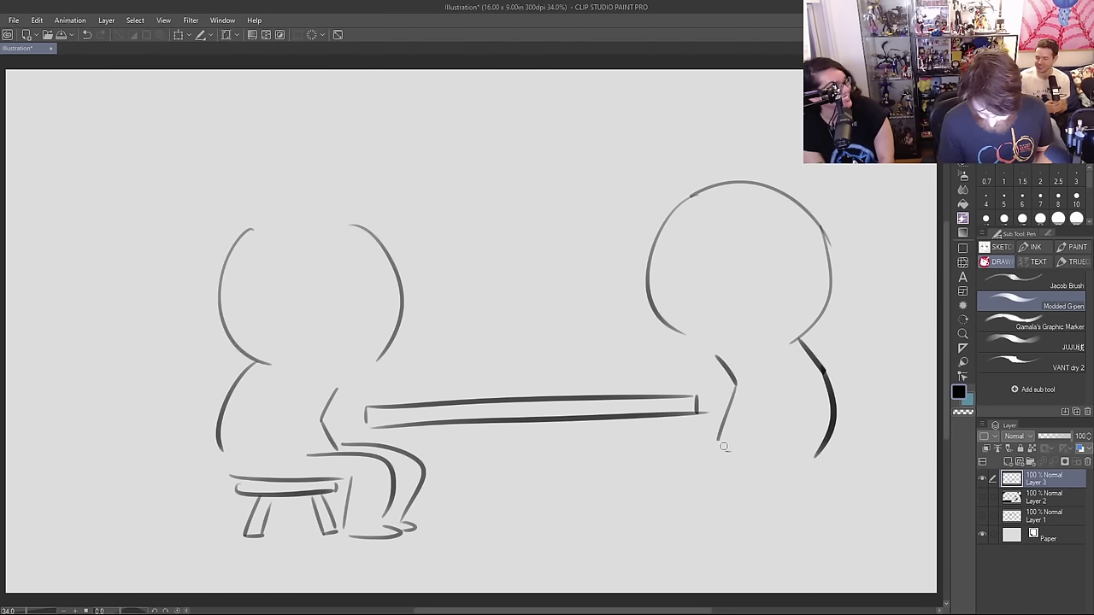
# Step: Sketch the right figure's bent legs and feet and a small stool with splayed legs under it
pyautogui.moveTo(716, 438); pyautogui.dragTo(672, 506)
pyautogui.moveTo(720, 466); pyautogui.dragTo(825, 460)
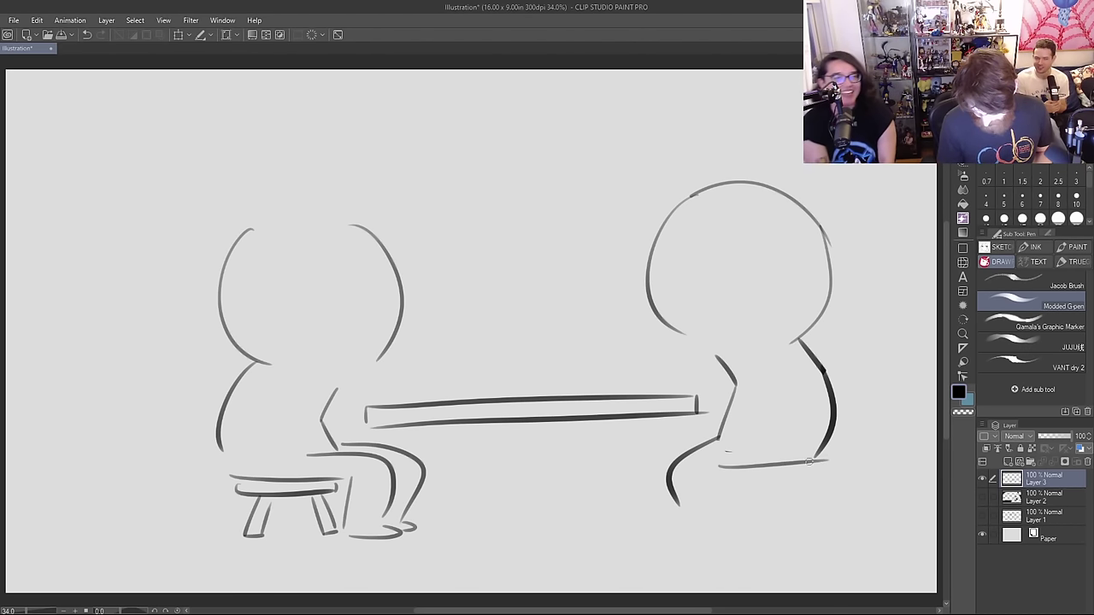
pyautogui.moveTo(722, 472); pyautogui.dragTo(830, 477)
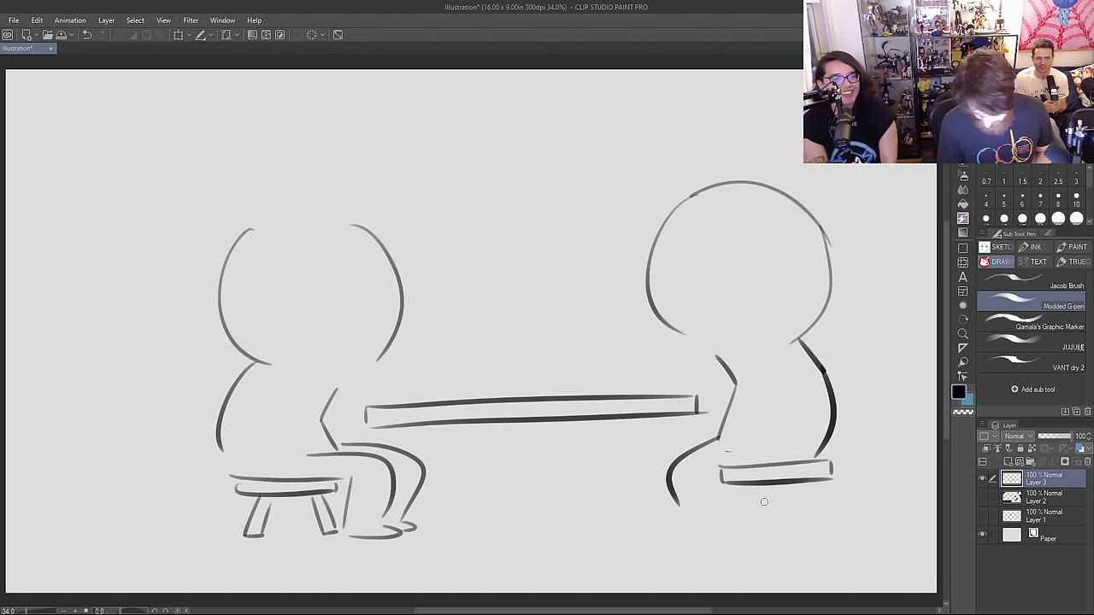
pyautogui.moveTo(732, 485)
pyautogui.mouseDown()
pyautogui.moveTo(729, 518)
pyautogui.moveTo(755, 504)
pyautogui.moveTo(731, 519)
pyautogui.moveTo(749, 516)
pyautogui.mouseUp()
pyautogui.hotkey('ctrl', 'z')
pyautogui.moveTo(808, 485)
pyautogui.mouseDown()
pyautogui.moveTo(816, 515)
pyautogui.moveTo(834, 512)
pyautogui.mouseUp()
pyautogui.moveTo(763, 458)
pyautogui.mouseDown()
pyautogui.moveTo(710, 490)
pyautogui.moveTo(717, 504)
pyautogui.moveTo(675, 523)
pyautogui.moveTo(725, 518)
pyautogui.mouseUp()
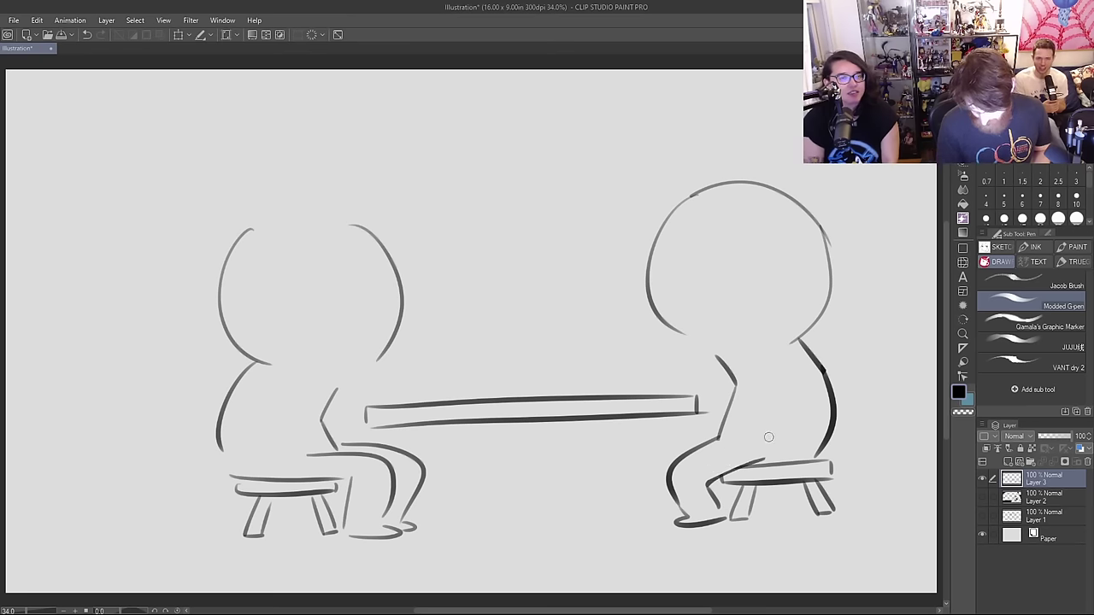
pyautogui.moveTo(720, 431)
pyautogui.mouseDown()
pyautogui.moveTo(663, 524)
pyautogui.moveTo(688, 513)
pyautogui.mouseUp()
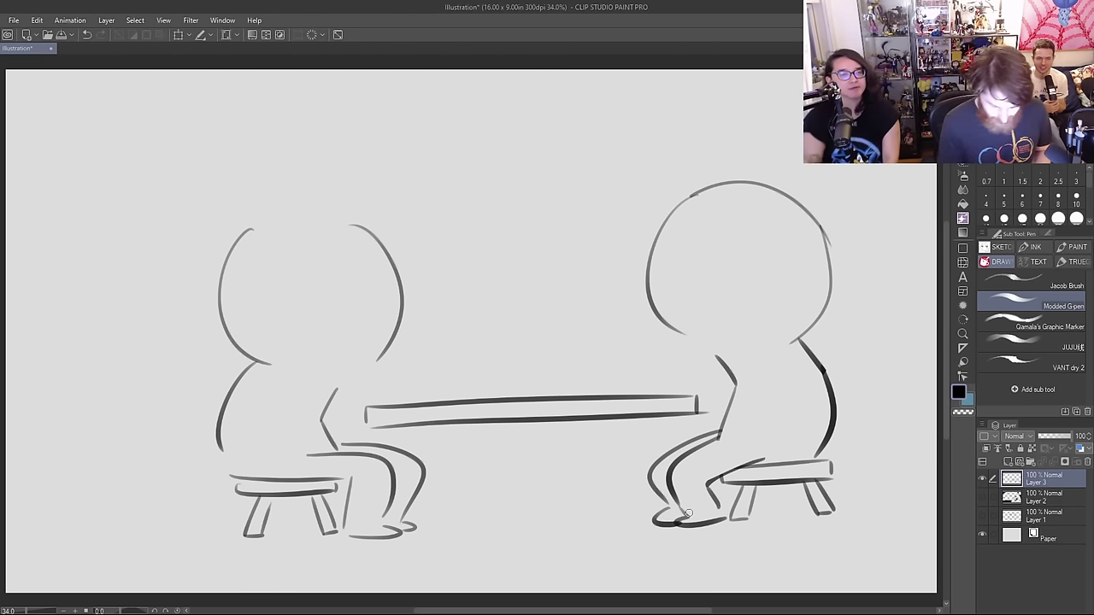
# Step: Draw scalloped, puffy hair around the left figure's head, with a small tuft and a thick line across the crown
pyautogui.moveTo(218, 317)
pyautogui.mouseDown()
pyautogui.moveTo(239, 353)
pyautogui.moveTo(327, 402)
pyautogui.moveTo(407, 337)
pyautogui.moveTo(419, 349)
pyautogui.moveTo(406, 278)
pyautogui.mouseUp()
pyautogui.hotkey('ctrl', 'z')
pyautogui.moveTo(417, 345); pyautogui.dragTo(399, 272)
pyautogui.moveTo(224, 318)
pyautogui.mouseDown()
pyautogui.moveTo(259, 359)
pyautogui.moveTo(250, 367)
pyautogui.mouseUp()
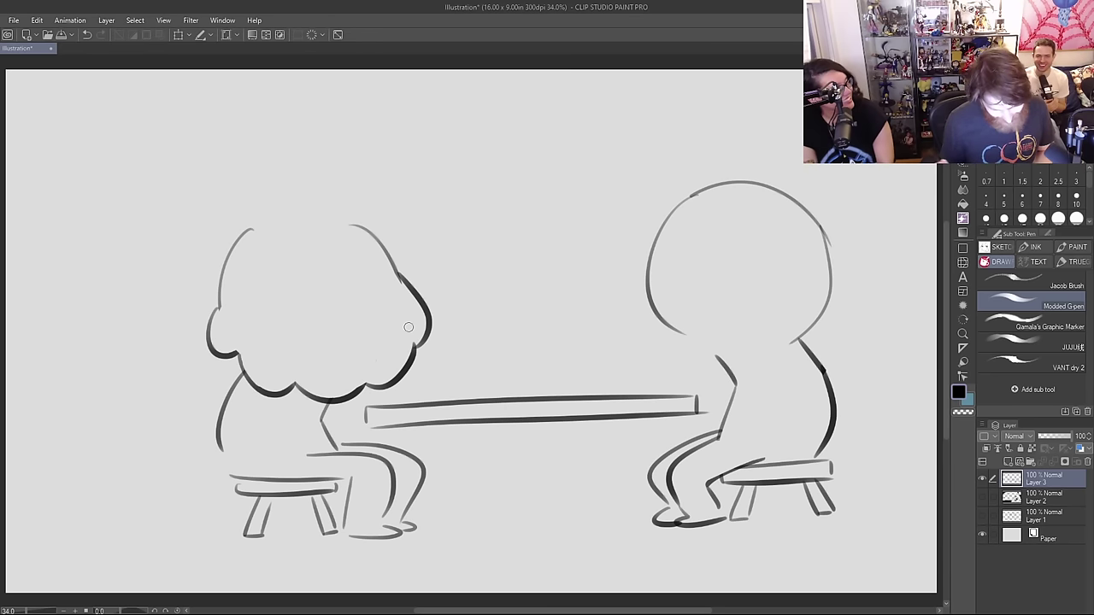
pyautogui.moveTo(253, 228)
pyautogui.mouseDown()
pyautogui.moveTo(272, 213)
pyautogui.moveTo(382, 230)
pyautogui.mouseUp()
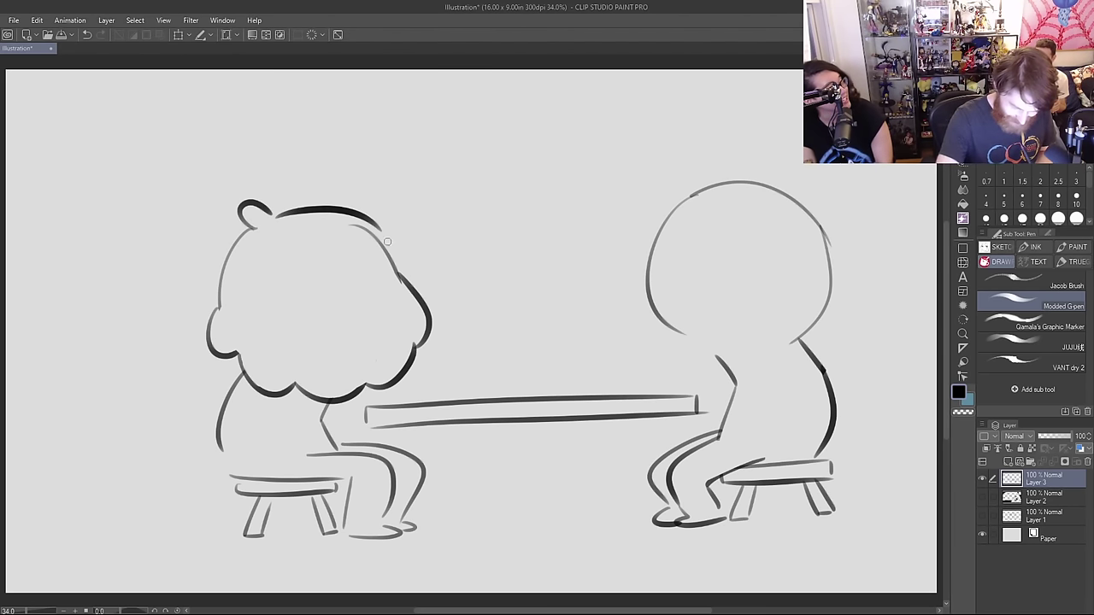
pyautogui.hotkey('ctrl', 'z')
pyautogui.moveTo(275, 214); pyautogui.dragTo(394, 263)
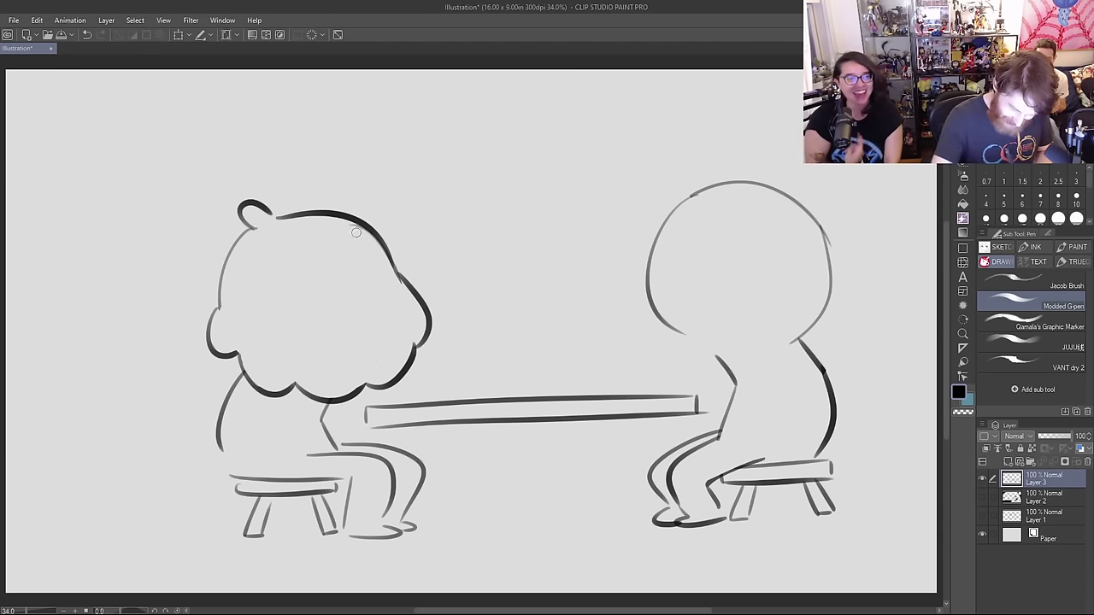
pyautogui.moveTo(232, 356)
pyautogui.mouseDown()
pyautogui.moveTo(211, 313)
pyautogui.moveTo(206, 335)
pyautogui.moveTo(243, 366)
pyautogui.mouseUp()
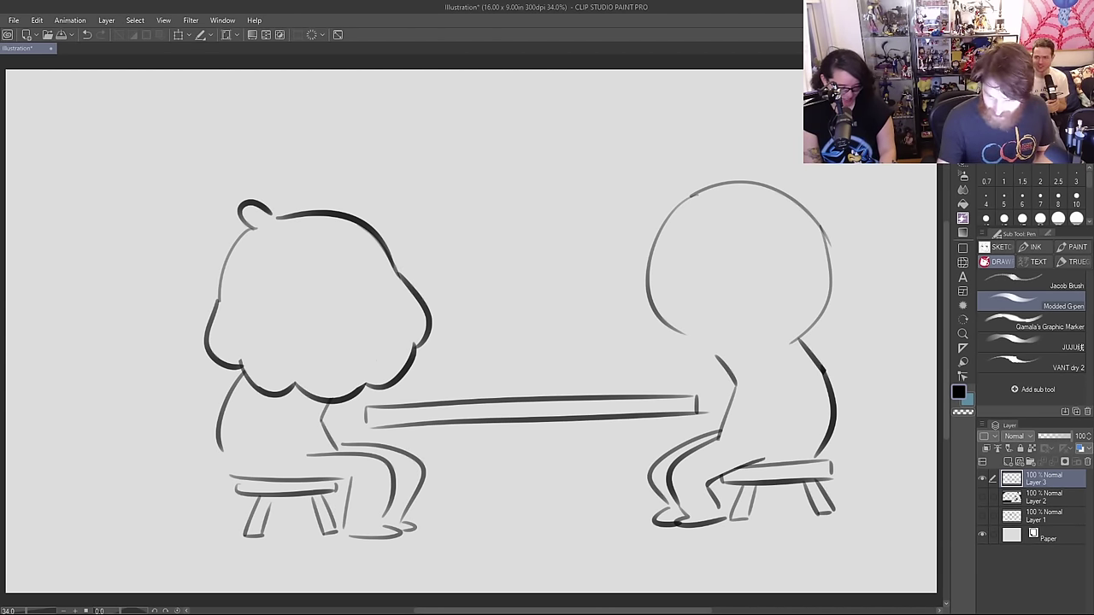
# Step: Lasso the left figure's head, rotate it clockwise, shift it slightly up toward the table and deselect it
pyautogui.press('m')
pyautogui.moveTo(380, 205)
pyautogui.mouseDown()
pyautogui.moveTo(408, 248)
pyautogui.moveTo(423, 372)
pyautogui.moveTo(349, 405)
pyautogui.moveTo(316, 401)
pyautogui.moveTo(250, 386)
pyautogui.moveTo(168, 344)
pyautogui.moveTo(413, 209)
pyautogui.mouseUp()
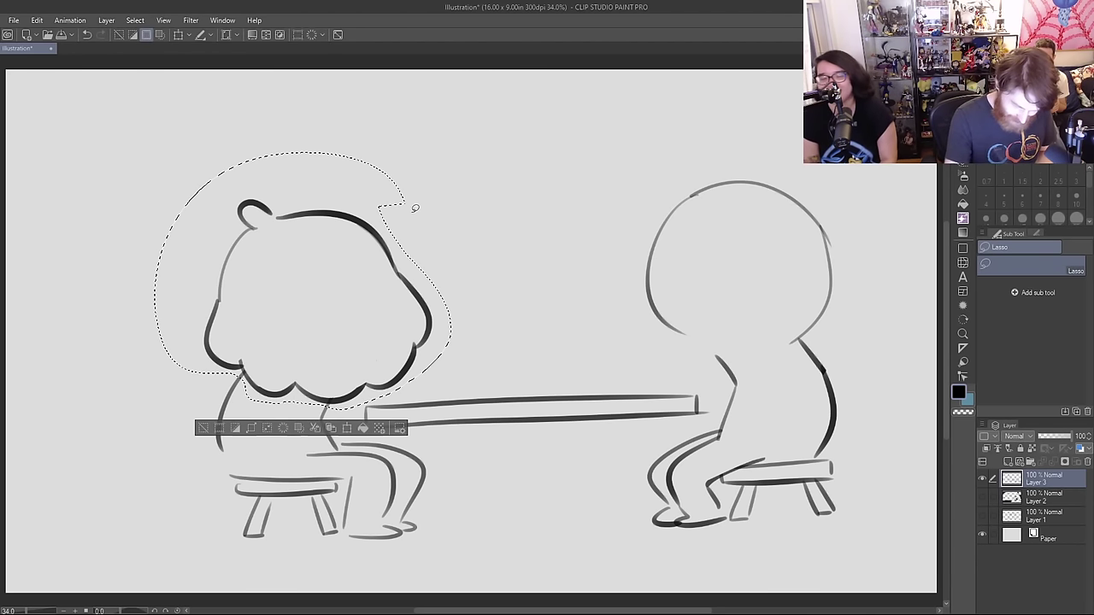
pyautogui.click(179, 34)
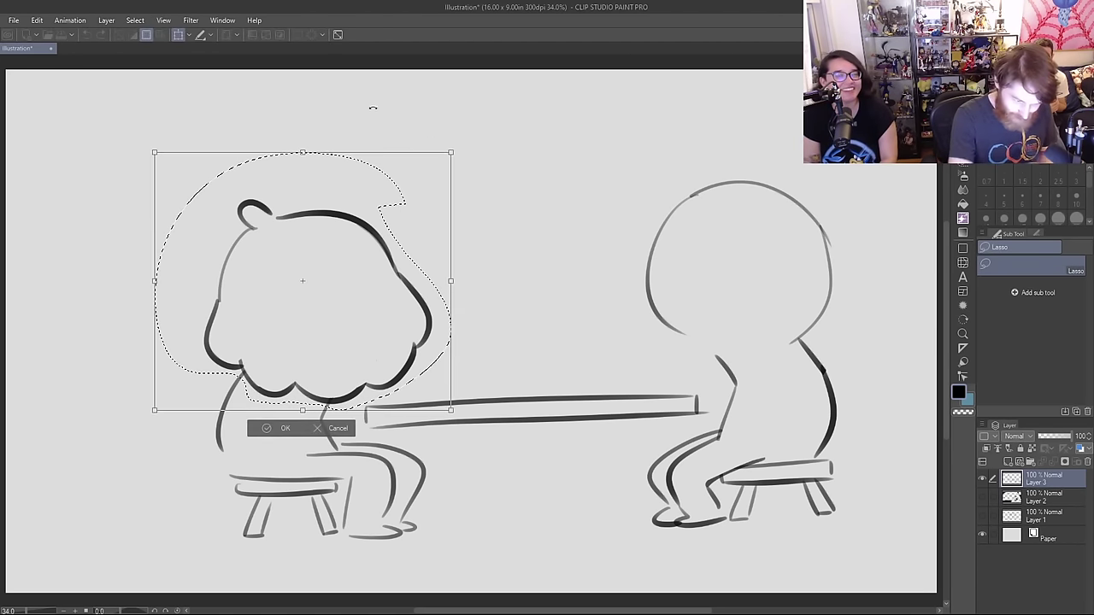
pyautogui.moveTo(460, 148)
pyautogui.mouseDown()
pyautogui.moveTo(506, 204)
pyautogui.moveTo(511, 246)
pyautogui.moveTo(509, 214)
pyautogui.moveTo(507, 227)
pyautogui.mouseUp()
pyautogui.moveTo(430, 303)
pyautogui.mouseDown()
pyautogui.moveTo(424, 317)
pyautogui.moveTo(445, 300)
pyautogui.mouseUp()
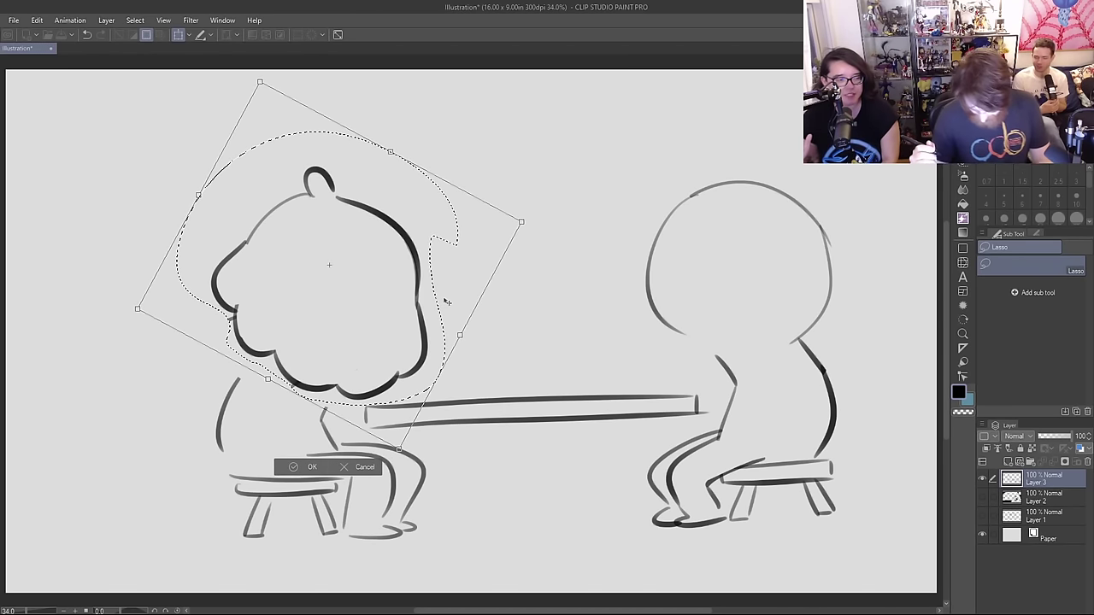
pyautogui.press('Return')
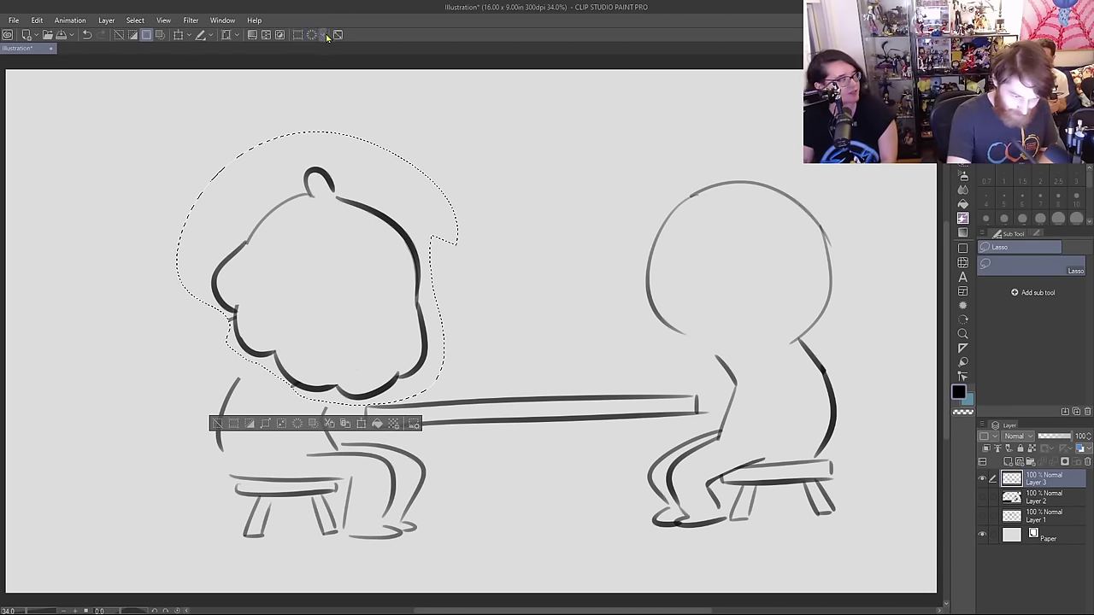
pyautogui.click(540, 169)
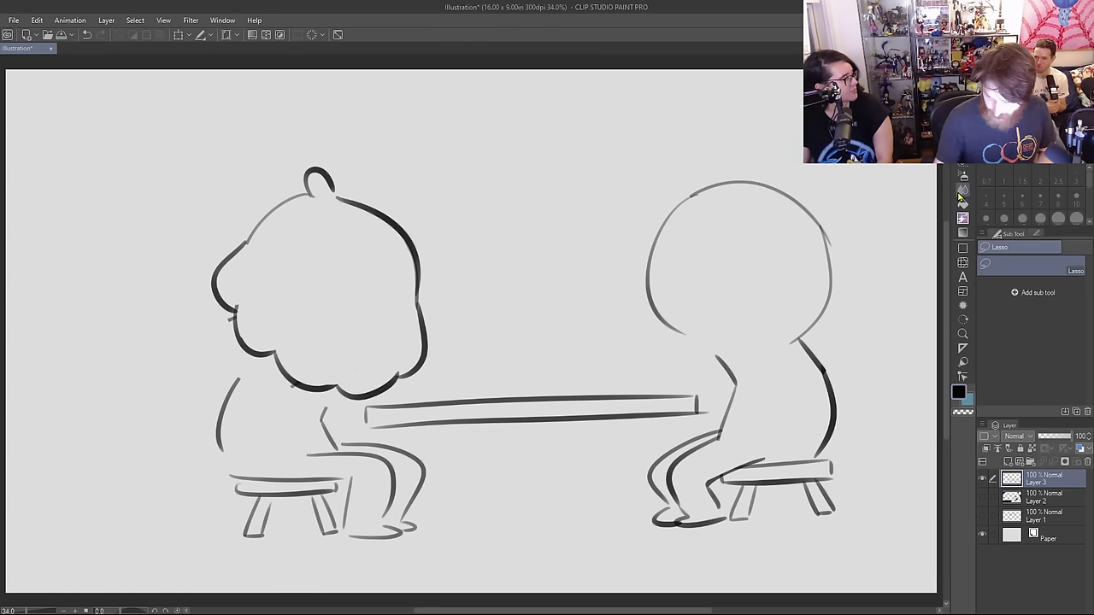
# Step: Redraw the left figure's back as one thick curve from the rotated hair down to the stool
pyautogui.press('p')
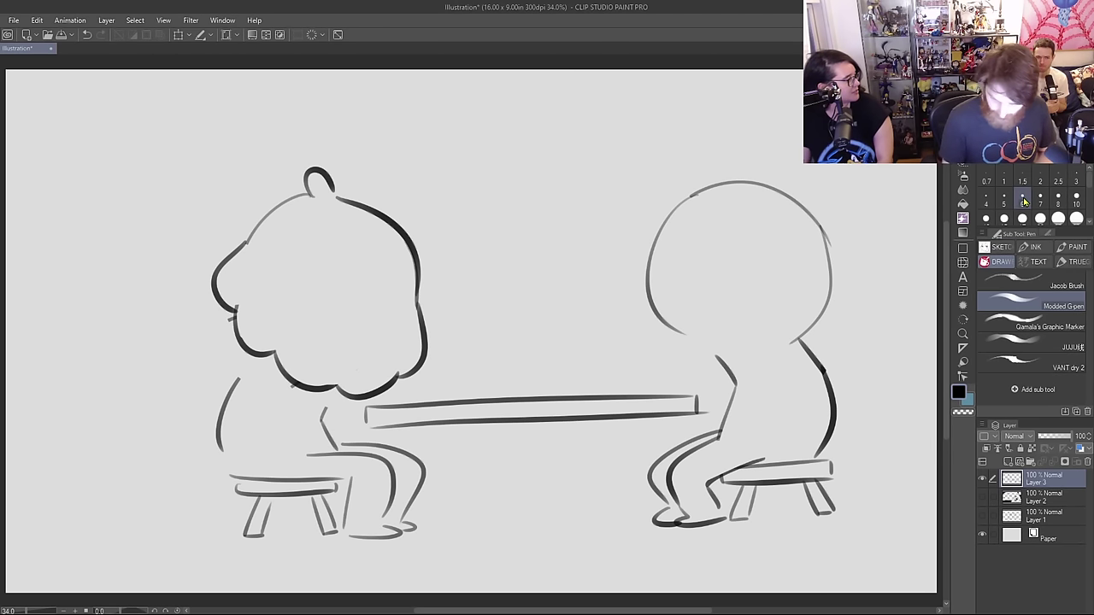
pyautogui.moveTo(248, 355); pyautogui.dragTo(224, 422)
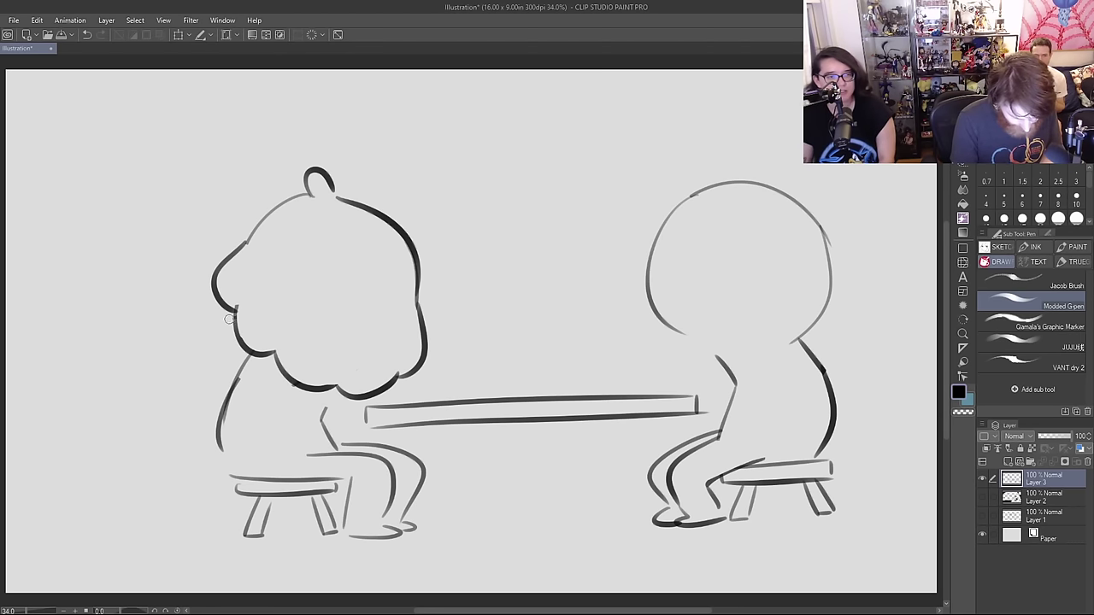
pyautogui.hotkey('ctrl', 'z')
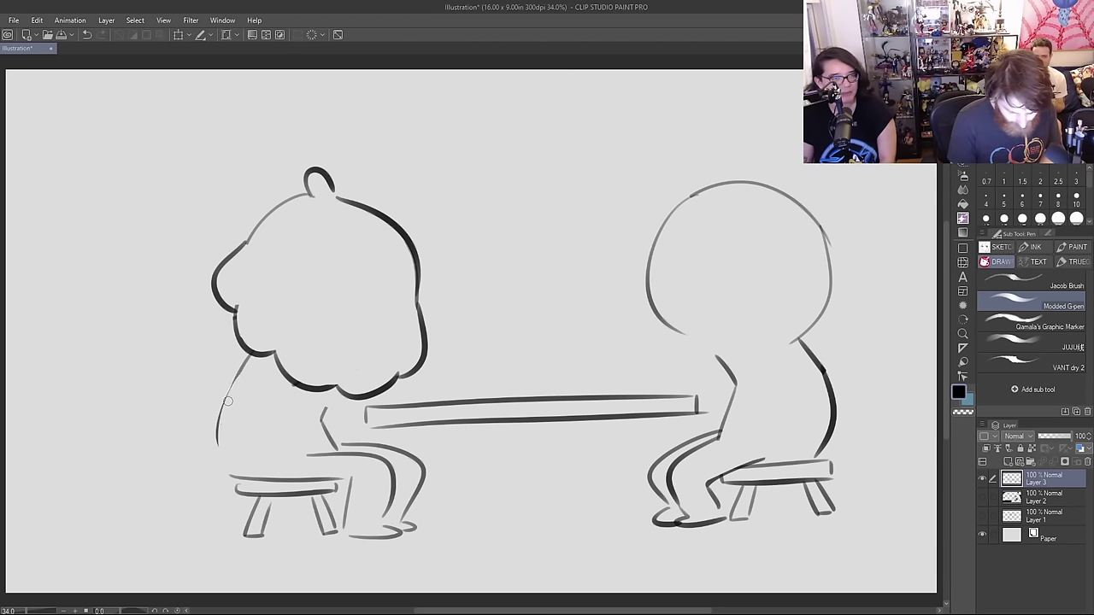
pyautogui.moveTo(253, 353); pyautogui.dragTo(275, 485)
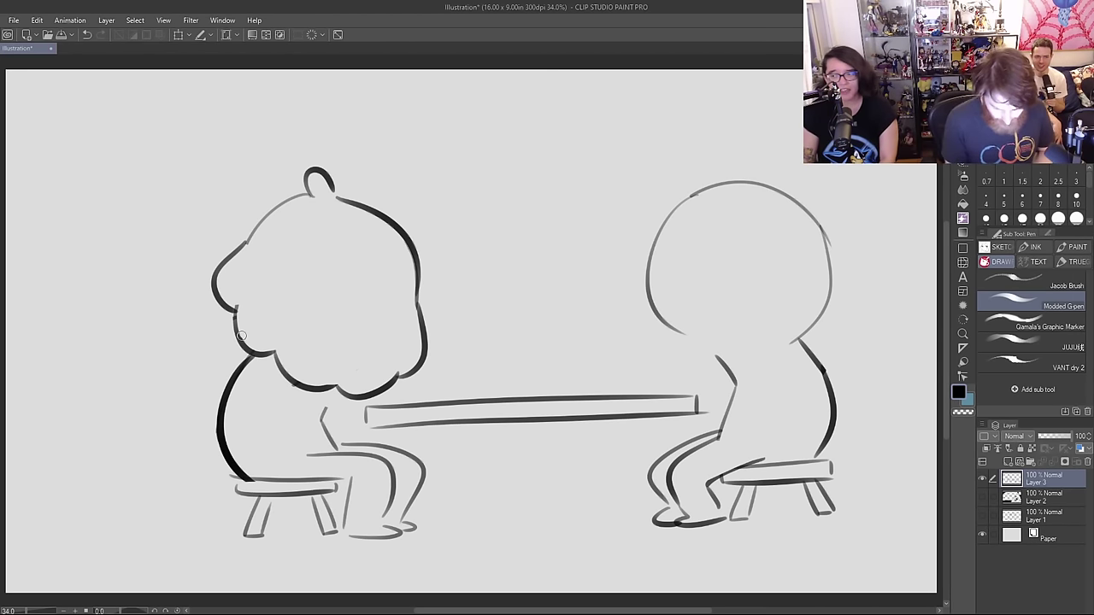
pyautogui.moveTo(396, 360); pyautogui.dragTo(504, 358)
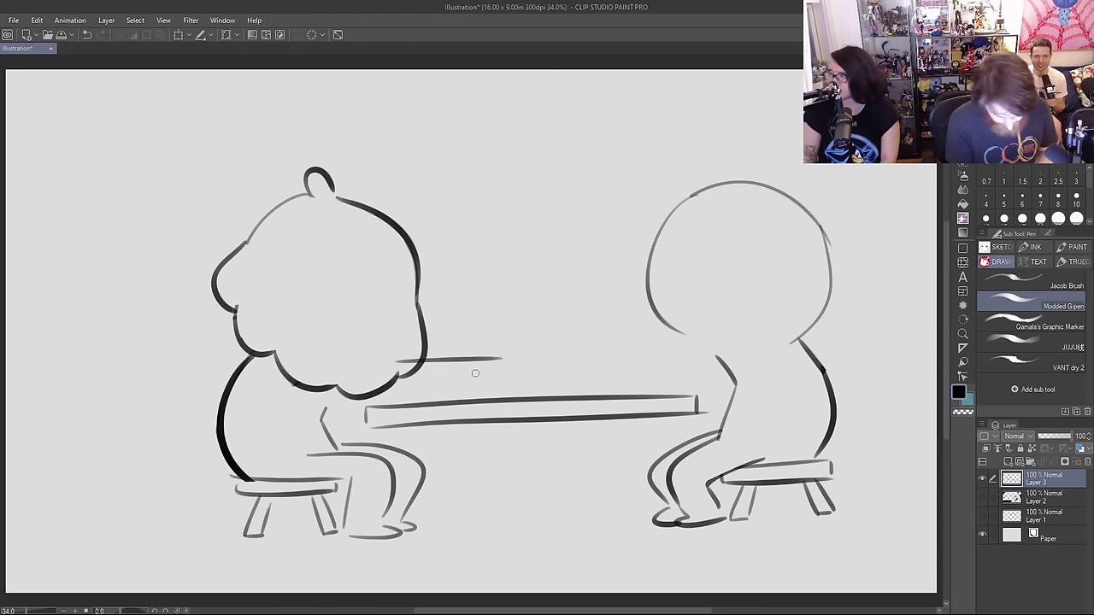
pyautogui.hotkey('ctrl', 'z')
pyautogui.moveTo(383, 345); pyautogui.dragTo(514, 322)
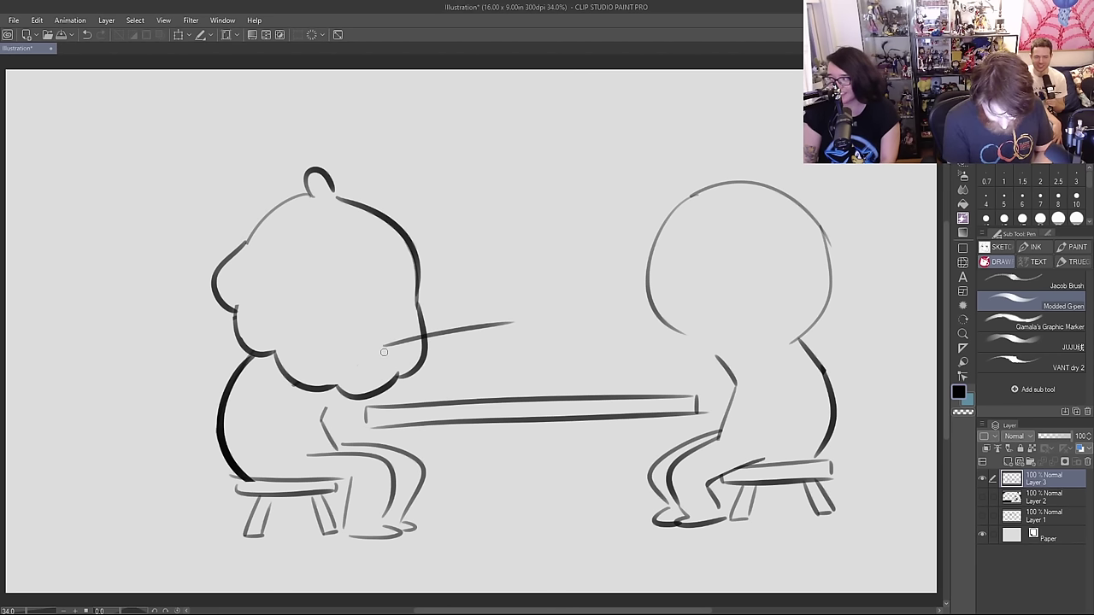
pyautogui.moveTo(384, 347); pyautogui.dragTo(484, 377)
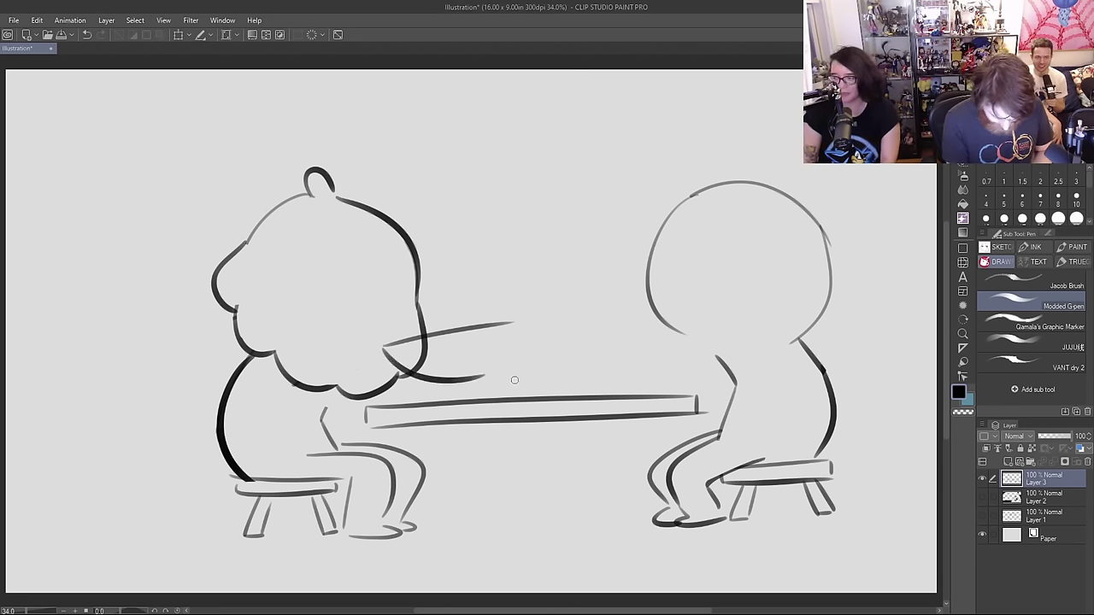
pyautogui.hotkey('ctrl', 'z')
pyautogui.moveTo(383, 351); pyautogui.dragTo(510, 391)
pyautogui.hotkey('ctrl', 'z')
pyautogui.moveTo(384, 356); pyautogui.dragTo(489, 384)
pyautogui.hotkey('ctrl', 'z')
pyautogui.moveTo(381, 353); pyautogui.dragTo(504, 391)
pyautogui.hotkey('ctrl', 'z')
pyautogui.hotkey('ctrl', 'z')
# Step: Draw a tilted half-round bowl in front of the left figure's face and a bent arm reaching under it
pyautogui.moveTo(354, 352)
pyautogui.mouseDown()
pyautogui.moveTo(484, 318)
pyautogui.moveTo(482, 347)
pyautogui.mouseUp()
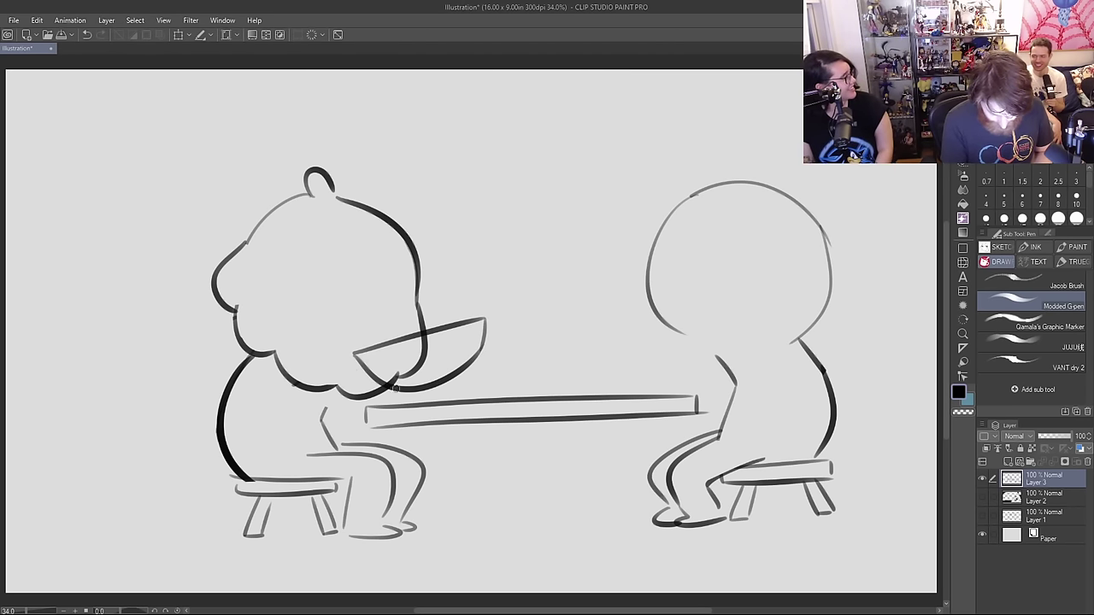
pyautogui.moveTo(279, 402)
pyautogui.mouseDown()
pyautogui.moveTo(412, 377)
pyautogui.moveTo(323, 431)
pyautogui.moveTo(374, 424)
pyautogui.moveTo(364, 405)
pyautogui.moveTo(326, 399)
pyautogui.moveTo(376, 397)
pyautogui.mouseUp()
pyautogui.hotkey('ctrl', 'z')
pyautogui.hotkey('ctrl', 'z')
pyautogui.hotkey('ctrl', 'z')
pyautogui.moveTo(300, 392)
pyautogui.mouseDown()
pyautogui.moveTo(340, 409)
pyautogui.moveTo(374, 377)
pyautogui.moveTo(429, 377)
pyautogui.moveTo(400, 404)
pyautogui.moveTo(389, 406)
pyautogui.moveTo(391, 379)
pyautogui.moveTo(370, 405)
pyautogui.moveTo(365, 398)
pyautogui.moveTo(415, 390)
pyautogui.moveTo(377, 415)
pyautogui.mouseUp()
pyautogui.hotkey('ctrl', 'z')
pyautogui.hotkey('ctrl', 'z')
pyautogui.hotkey('ctrl', 'z')
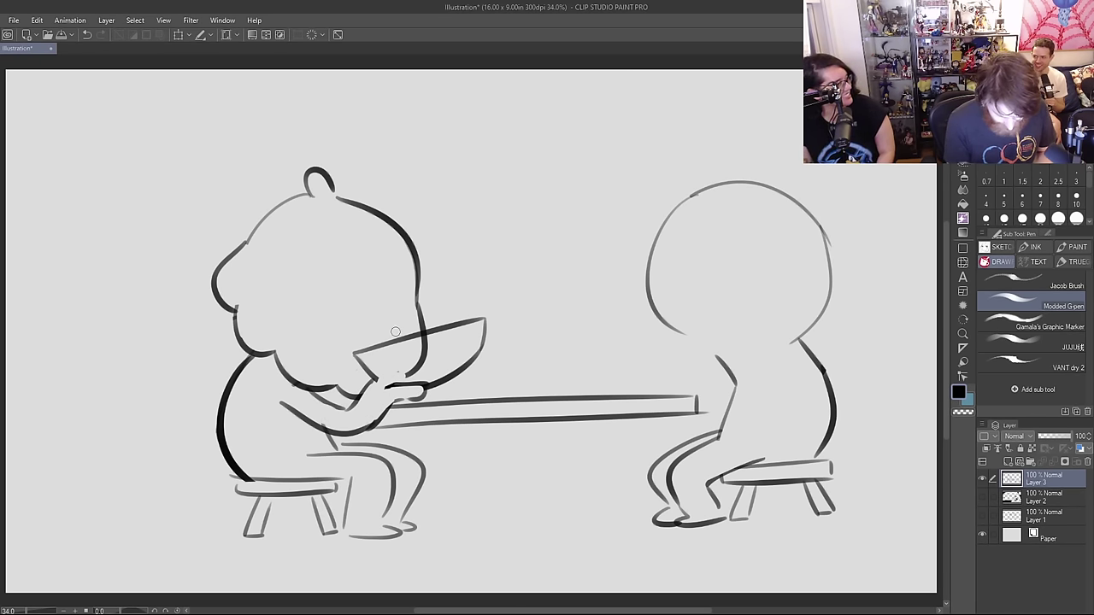
# Step: Draw the left figure's thumb and fingers gripping the bowl, add the far hand, and erase the head lines crossing the bowl
pyautogui.moveTo(376, 381)
pyautogui.mouseDown()
pyautogui.moveTo(436, 350)
pyautogui.moveTo(415, 342)
pyautogui.mouseUp()
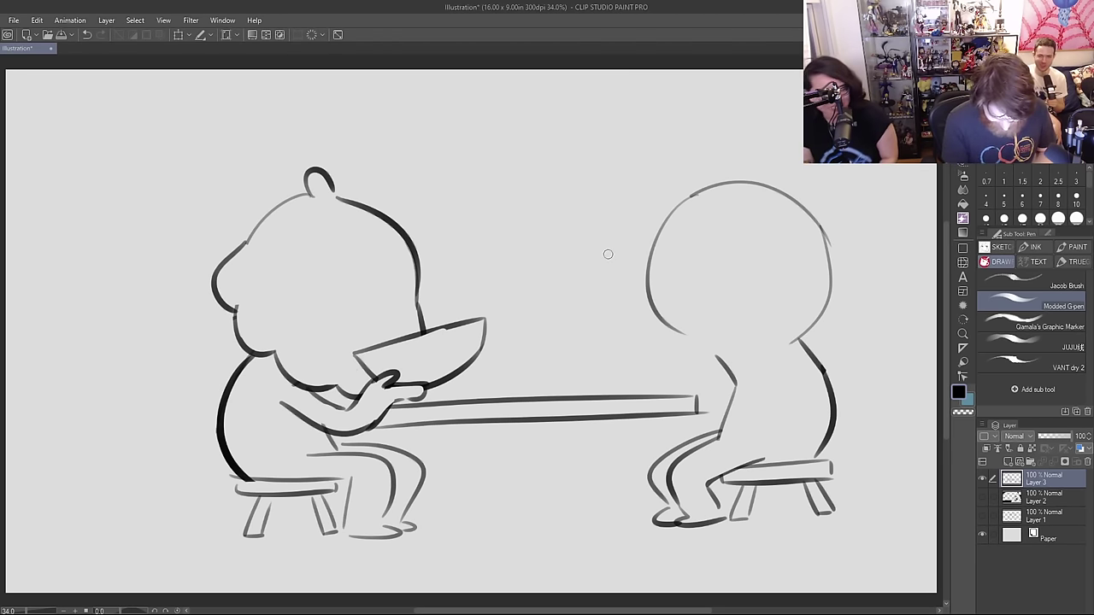
pyautogui.moveTo(390, 405); pyautogui.dragTo(425, 390)
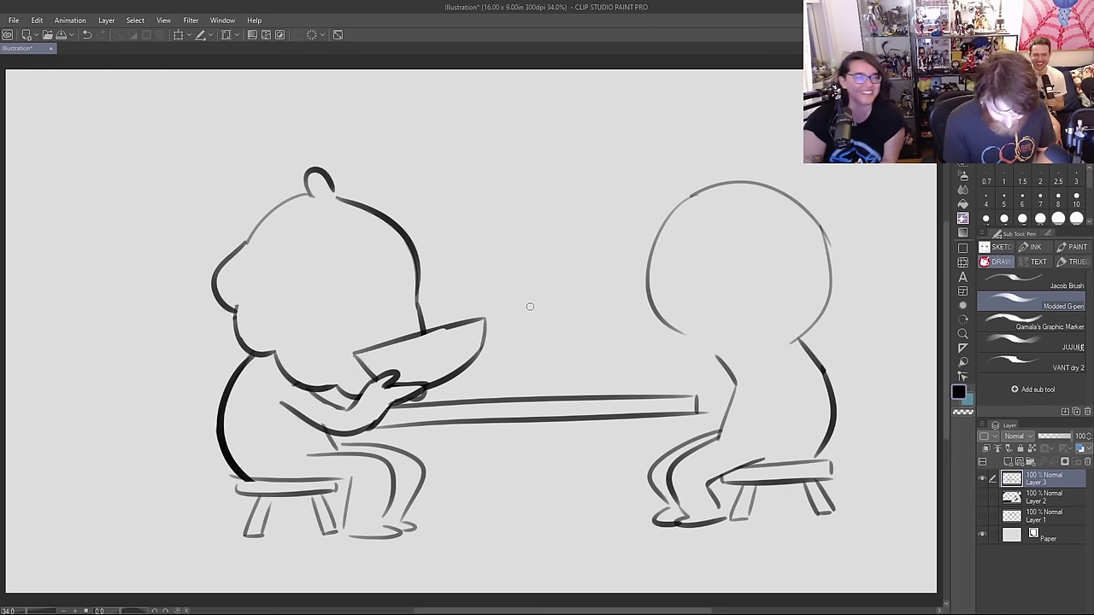
pyautogui.hotkey('ctrl', 'z')
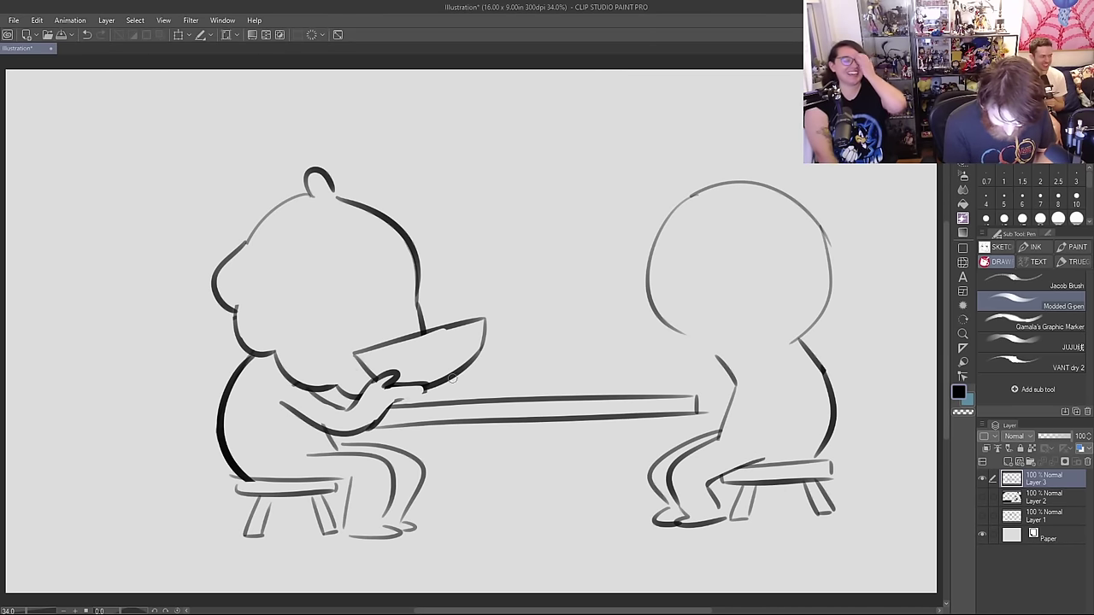
pyautogui.moveTo(393, 402); pyautogui.dragTo(430, 387)
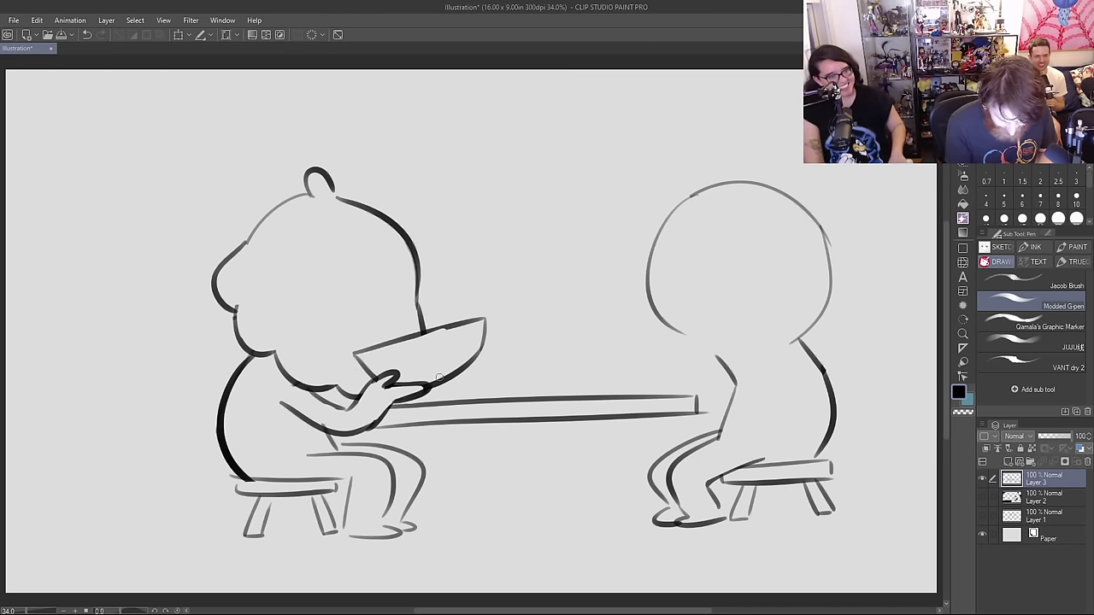
pyautogui.moveTo(349, 408); pyautogui.dragTo(373, 382)
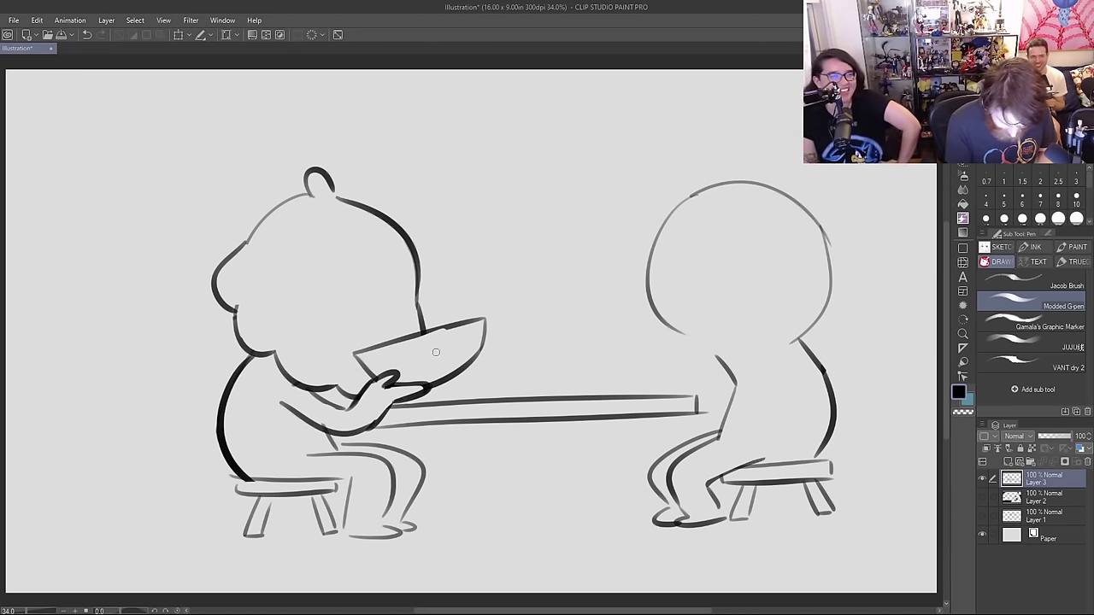
pyautogui.moveTo(442, 389)
pyautogui.mouseDown()
pyautogui.moveTo(376, 420)
pyautogui.moveTo(361, 394)
pyautogui.mouseUp()
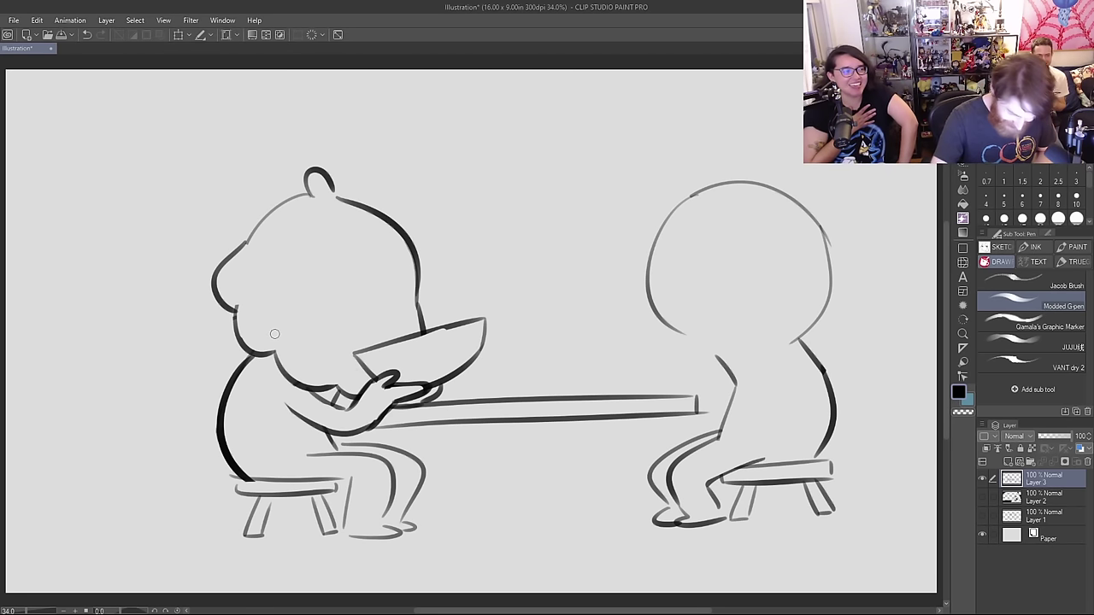
pyautogui.moveTo(540, 315); pyautogui.dragTo(643, 345)
pyautogui.hotkey('ctrl', 'z')
pyautogui.moveTo(651, 256); pyautogui.dragTo(684, 331)
pyautogui.hotkey('ctrl', 'z')
pyautogui.moveTo(648, 221); pyautogui.dragTo(697, 339)
pyautogui.hotkey('ctrl', 'z')
pyautogui.moveTo(651, 214); pyautogui.dragTo(699, 343)
pyautogui.moveTo(651, 213)
pyautogui.mouseDown()
pyautogui.moveTo(767, 177)
pyautogui.moveTo(812, 297)
pyautogui.mouseUp()
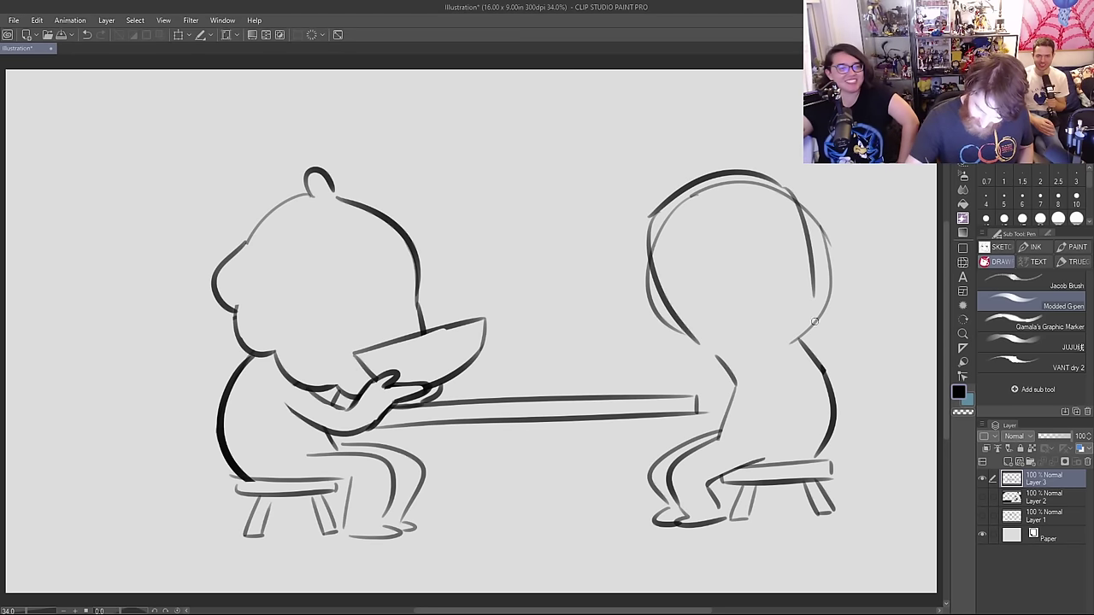
pyautogui.hotkey('ctrl', 'z')
pyautogui.hotkey('ctrl', 'z')
pyautogui.hotkey('ctrl', 'z')
# Step: Redraw the right figure's head as a narrower, forward-leaning shape with a rounded crown and erase the old circle
pyautogui.moveTo(641, 217)
pyautogui.mouseDown()
pyautogui.moveTo(649, 265)
pyautogui.moveTo(693, 342)
pyautogui.moveTo(683, 334)
pyautogui.moveTo(763, 175)
pyautogui.moveTo(796, 297)
pyautogui.mouseUp()
pyautogui.hotkey('ctrl', 'z')
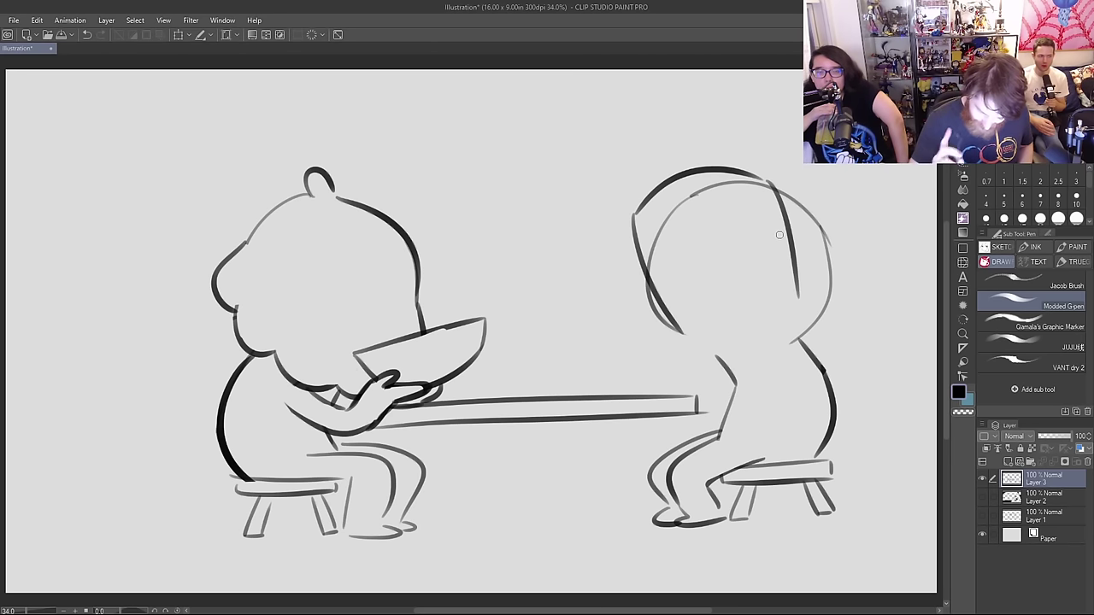
pyautogui.hotkey('ctrl', 'z')
pyautogui.hotkey('ctrl', 'z')
pyautogui.hotkey('ctrl', 'z')
pyautogui.hotkey('ctrl', 'z')
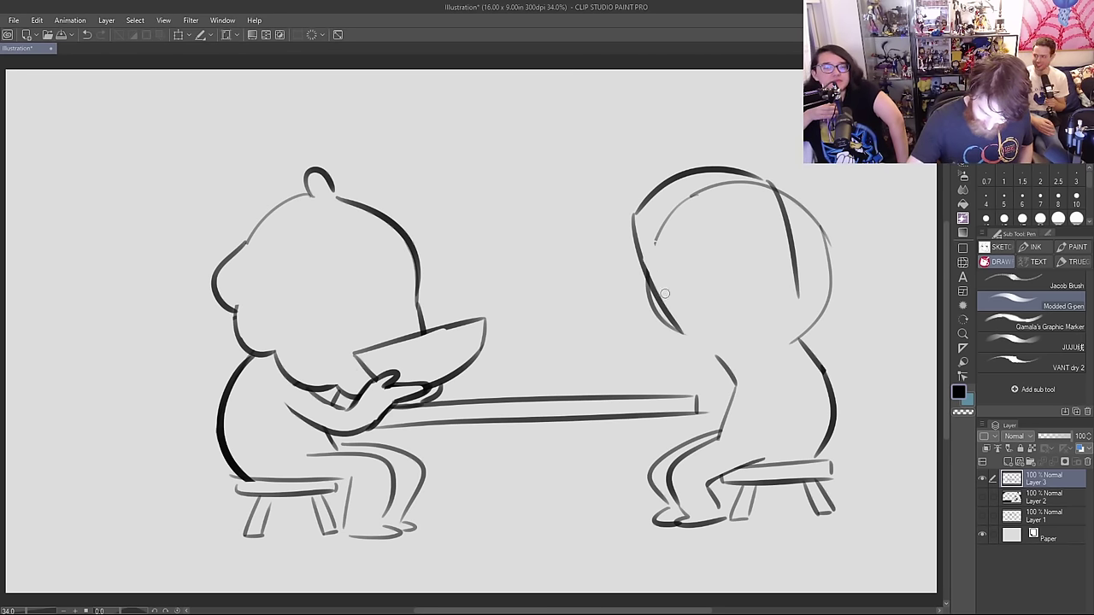
pyautogui.moveTo(657, 247)
pyautogui.mouseDown()
pyautogui.moveTo(695, 194)
pyautogui.moveTo(763, 185)
pyautogui.moveTo(683, 203)
pyautogui.mouseUp()
pyautogui.moveTo(780, 187)
pyautogui.mouseDown()
pyautogui.moveTo(799, 225)
pyautogui.moveTo(801, 190)
pyautogui.moveTo(826, 216)
pyautogui.moveTo(828, 281)
pyautogui.moveTo(805, 321)
pyautogui.mouseUp()
# Step: Draw a half-round bowl with a nearly level rim in front of the right figure's chin
pyautogui.moveTo(590, 313)
pyautogui.mouseDown()
pyautogui.moveTo(722, 321)
pyautogui.moveTo(645, 366)
pyautogui.moveTo(677, 361)
pyautogui.mouseUp()
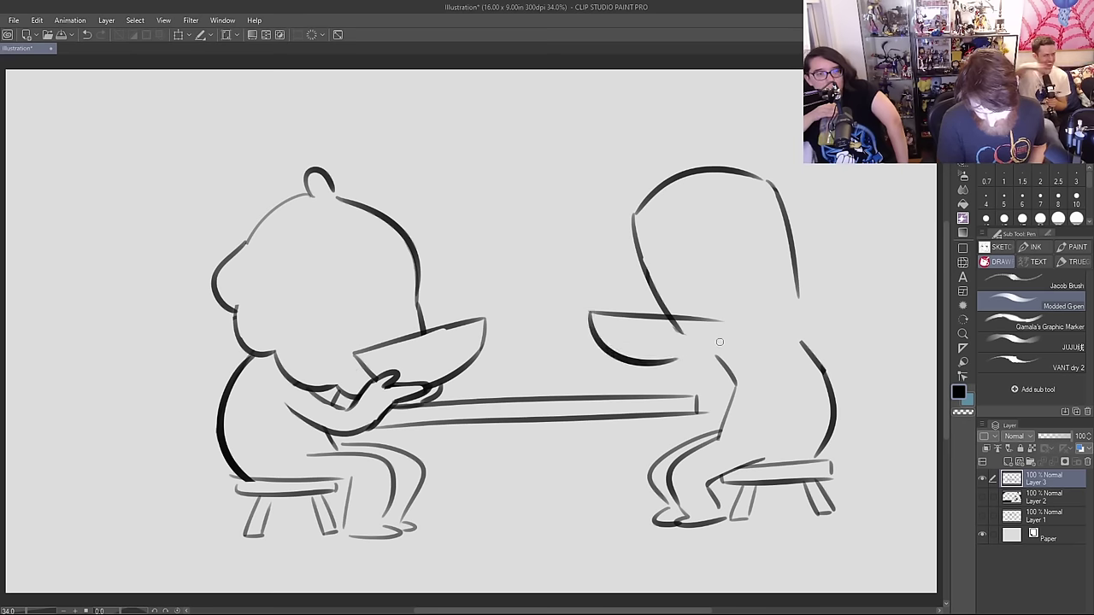
pyautogui.hotkey('ctrl', 'z')
pyautogui.moveTo(590, 316); pyautogui.dragTo(719, 369)
pyautogui.hotkey('ctrl', 'z')
pyautogui.moveTo(590, 315); pyautogui.dragTo(722, 325)
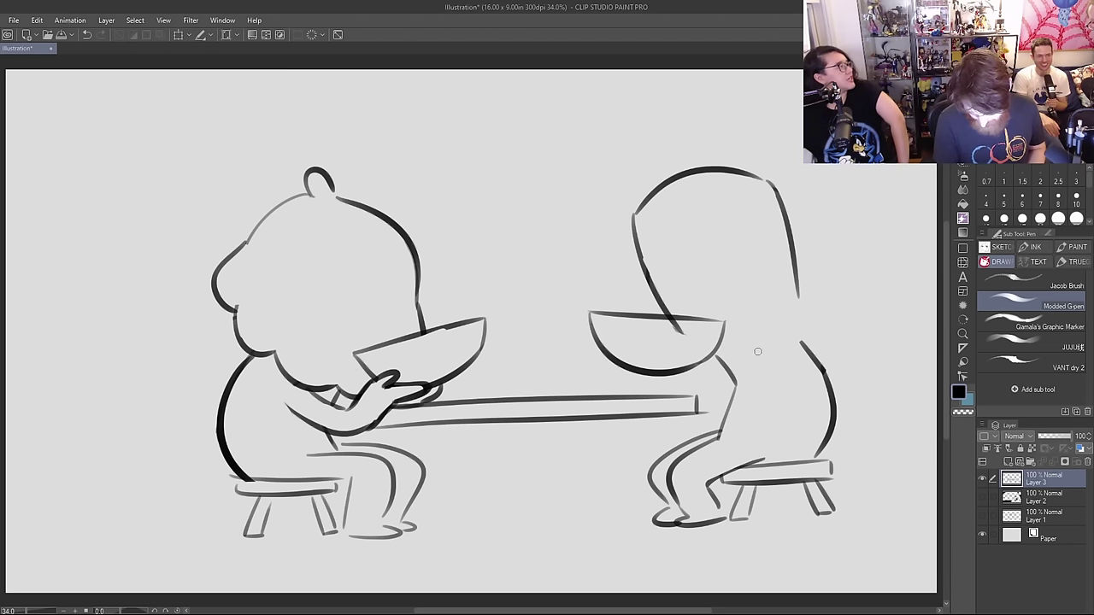
# Step: Draw the right figure's bent arm and hand holding the bowl, with part of the far arm behind it
pyautogui.moveTo(796, 345); pyautogui.dragTo(767, 416)
pyautogui.hotkey('ctrl', 'z')
pyautogui.moveTo(787, 346); pyautogui.dragTo(741, 403)
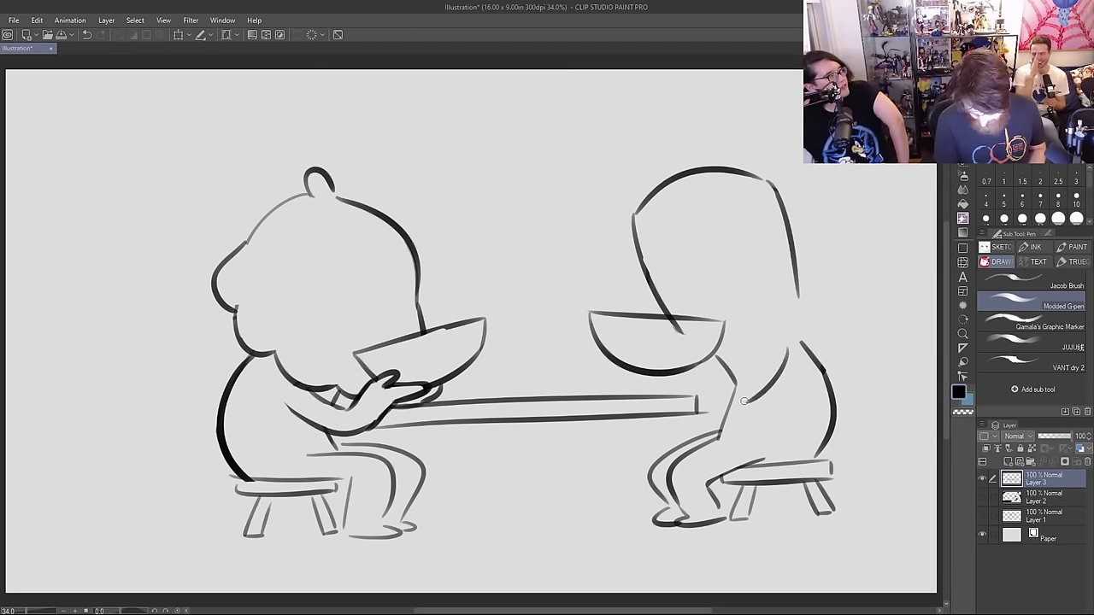
pyautogui.moveTo(666, 377)
pyautogui.mouseDown()
pyautogui.moveTo(703, 382)
pyautogui.moveTo(709, 365)
pyautogui.moveTo(748, 411)
pyautogui.moveTo(784, 374)
pyautogui.moveTo(787, 351)
pyautogui.mouseUp()
pyautogui.hotkey('ctrl', 'z')
pyautogui.hotkey('ctrl', 'z')
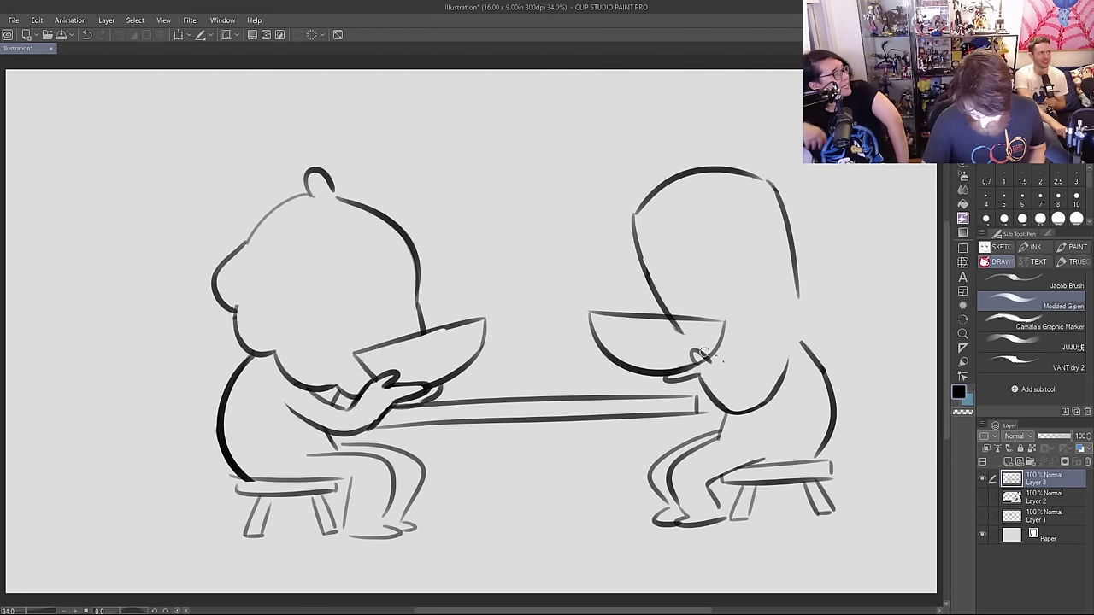
pyautogui.moveTo(714, 362)
pyautogui.mouseDown()
pyautogui.moveTo(748, 389)
pyautogui.moveTo(766, 347)
pyautogui.moveTo(744, 346)
pyautogui.moveTo(749, 381)
pyautogui.moveTo(736, 370)
pyautogui.moveTo(744, 355)
pyautogui.moveTo(739, 384)
pyautogui.mouseUp()
pyautogui.hotkey('ctrl', 'z')
pyautogui.hotkey('ctrl', 'z')
pyautogui.hotkey('ctrl', 'z')
pyautogui.hotkey('ctrl', 'z')
pyautogui.hotkey('ctrl', 'z')
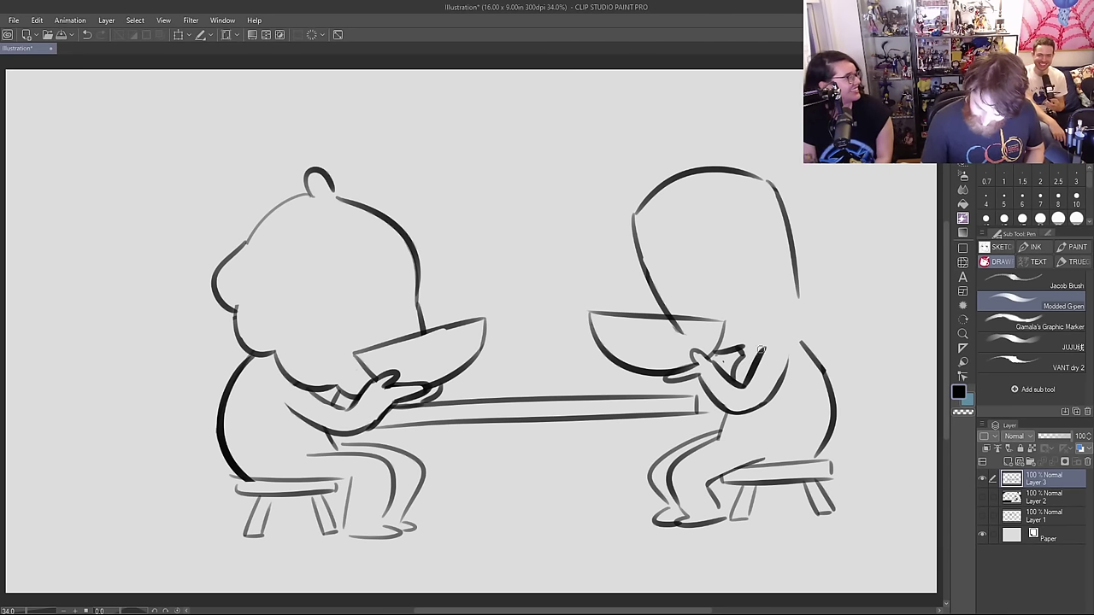
# Step: Extend the back of the right figure's head to the neck and redraw the back as one thick curve, erasing the old line
pyautogui.moveTo(789, 326)
pyautogui.mouseDown()
pyautogui.moveTo(806, 270)
pyautogui.moveTo(794, 308)
pyautogui.moveTo(794, 256)
pyautogui.mouseUp()
pyautogui.hotkey('ctrl', 'z')
pyautogui.hotkey('ctrl', 'z')
pyautogui.hotkey('ctrl', 'z')
pyautogui.moveTo(779, 332)
pyautogui.mouseDown()
pyautogui.moveTo(818, 369)
pyautogui.moveTo(817, 455)
pyautogui.mouseUp()
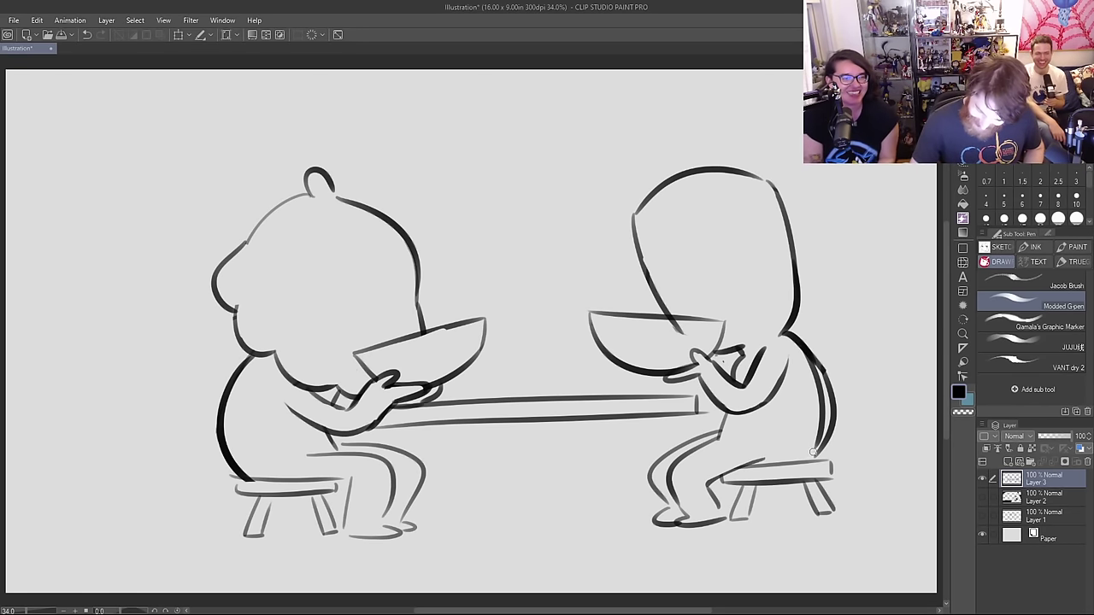
pyautogui.moveTo(821, 363)
pyautogui.mouseDown()
pyautogui.moveTo(831, 416)
pyautogui.moveTo(829, 387)
pyautogui.moveTo(829, 430)
pyautogui.moveTo(815, 456)
pyautogui.moveTo(824, 422)
pyautogui.mouseUp()
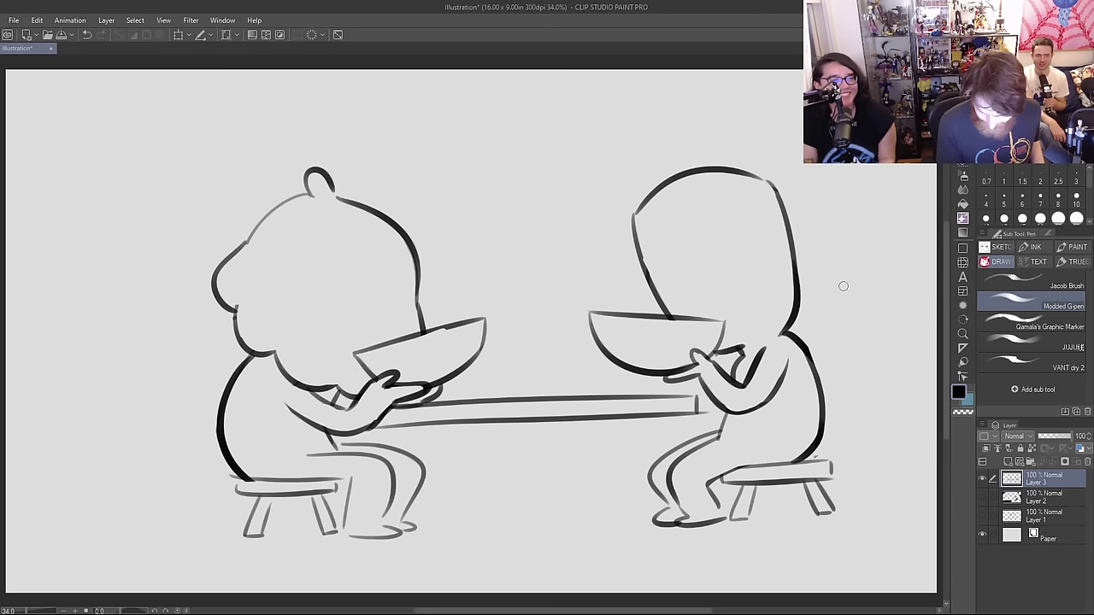
# Step: Touch up the tabletop's outline and draw two straight legs beneath it, one near each end
pyautogui.moveTo(702, 406); pyautogui.dragTo(696, 414)
pyautogui.moveTo(400, 428)
pyautogui.mouseDown()
pyautogui.moveTo(416, 392)
pyautogui.moveTo(378, 426)
pyautogui.moveTo(456, 418)
pyautogui.mouseUp()
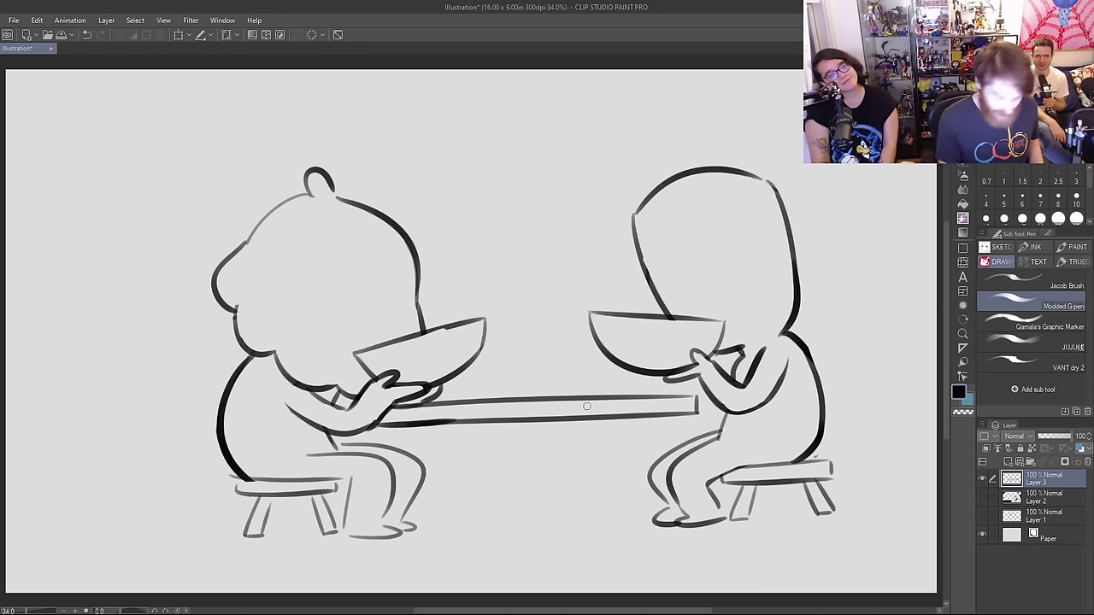
pyautogui.moveTo(427, 425); pyautogui.dragTo(442, 530)
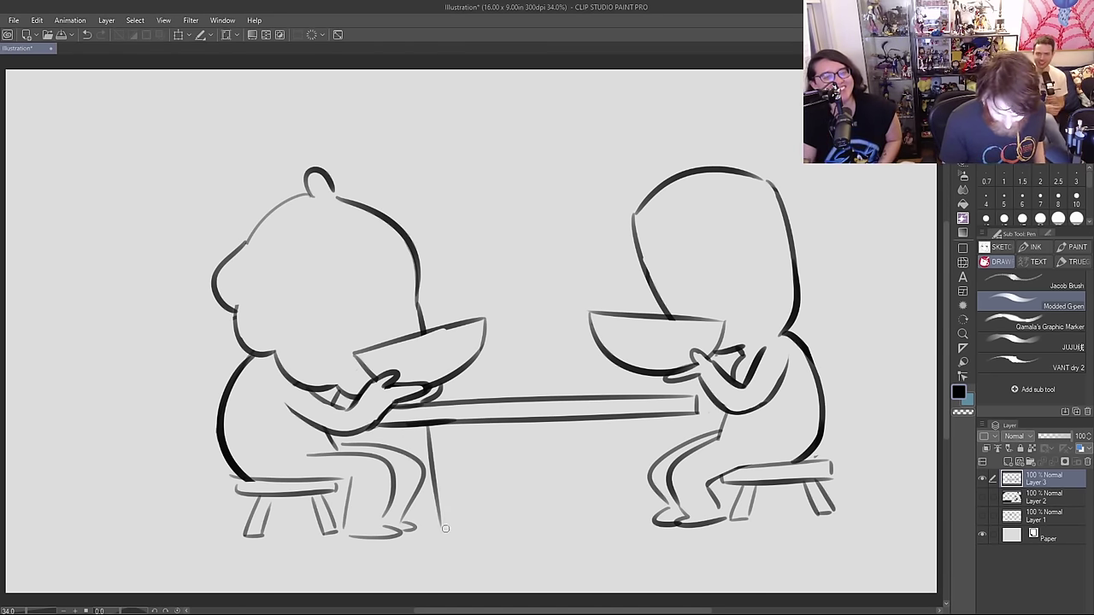
pyautogui.hotkey('ctrl', 'z')
pyautogui.moveTo(434, 426)
pyautogui.mouseDown()
pyautogui.moveTo(437, 535)
pyautogui.moveTo(454, 534)
pyautogui.mouseUp()
pyautogui.moveTo(615, 419); pyautogui.dragTo(621, 517)
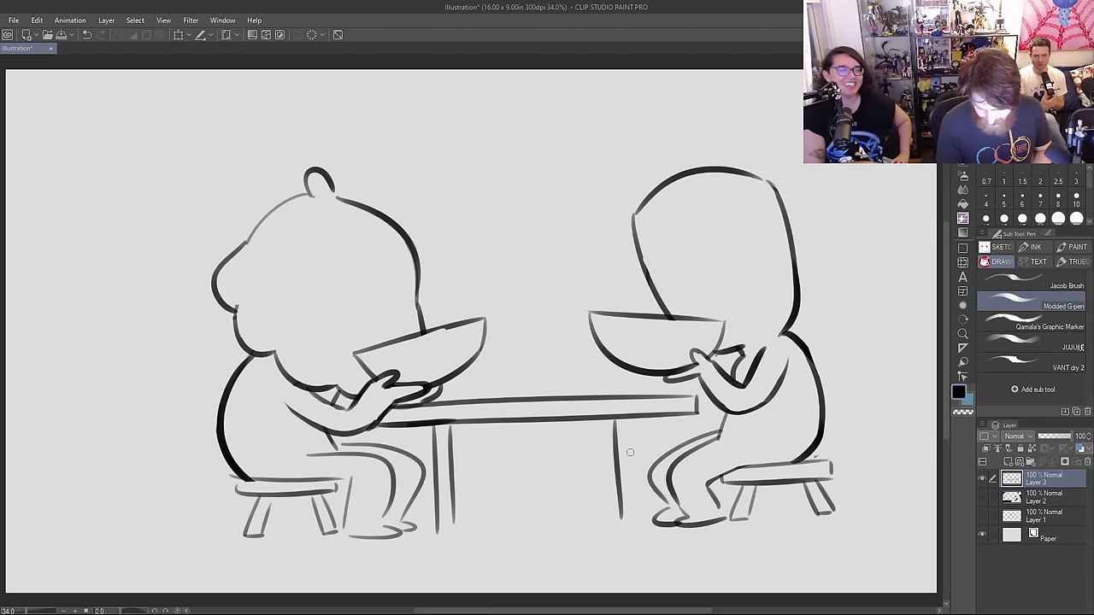
pyautogui.hotkey('ctrl', 'z')
pyautogui.moveTo(610, 418)
pyautogui.mouseDown()
pyautogui.moveTo(616, 506)
pyautogui.moveTo(631, 493)
pyautogui.moveTo(634, 523)
pyautogui.mouseUp()
pyautogui.hotkey('ctrl', 'z')
# Step: Fill dark shadow bands at the tops of both table legs and close their feet with thick lines
pyautogui.moveTo(436, 432); pyautogui.dragTo(448, 429)
pyautogui.moveTo(605, 427); pyautogui.dragTo(627, 419)
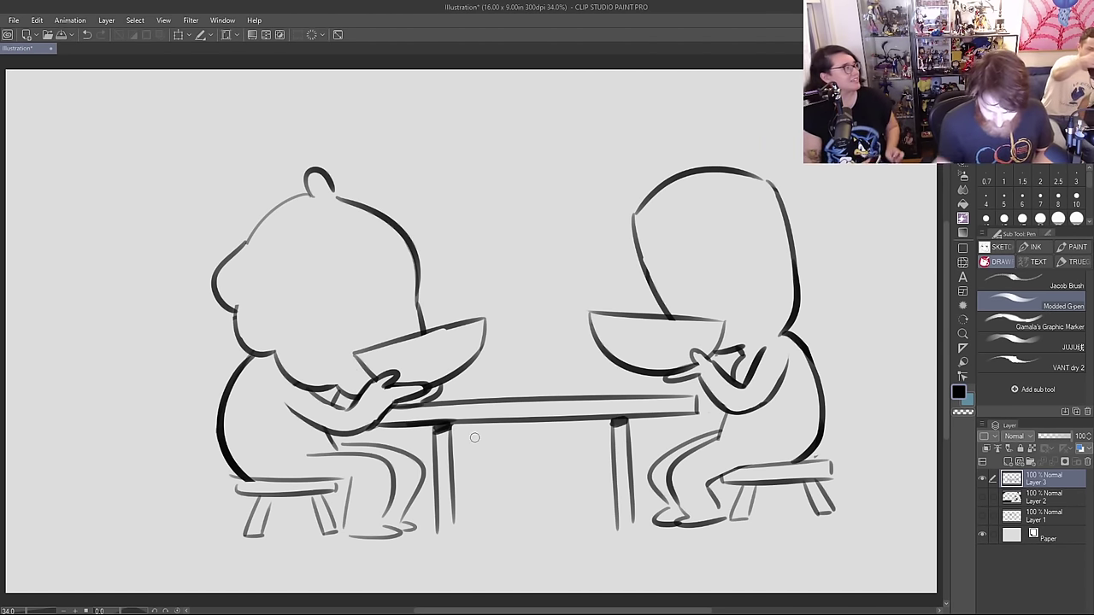
pyautogui.moveTo(436, 533); pyautogui.dragTo(456, 530)
pyautogui.moveTo(615, 531); pyautogui.dragTo(635, 529)
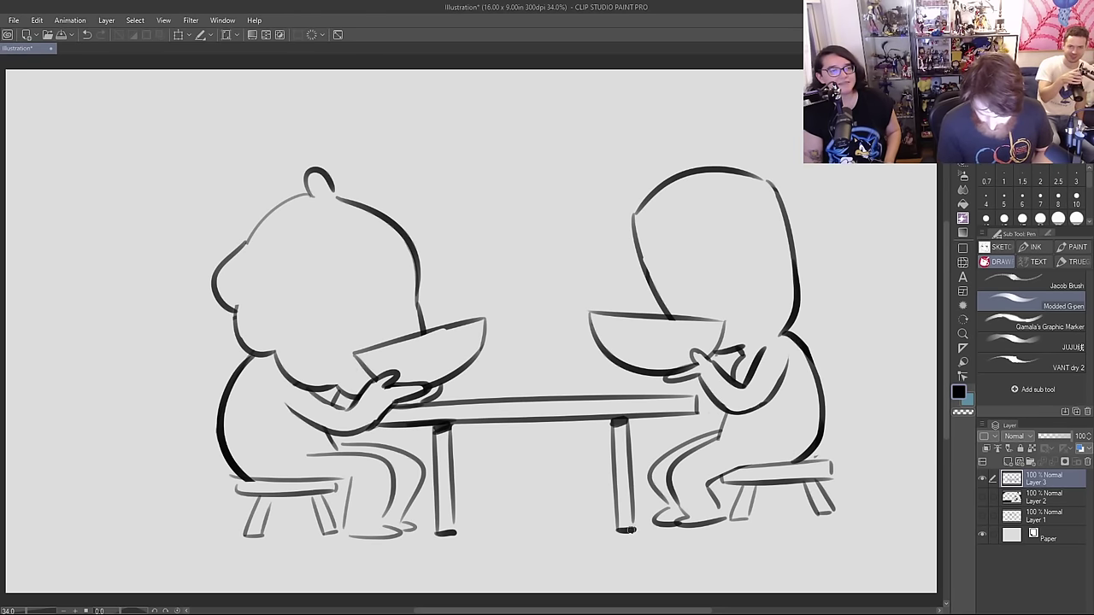
# Step: Thicken the outline of the small hair tuft on the left figure's head
pyautogui.moveTo(336, 198); pyautogui.dragTo(328, 173)
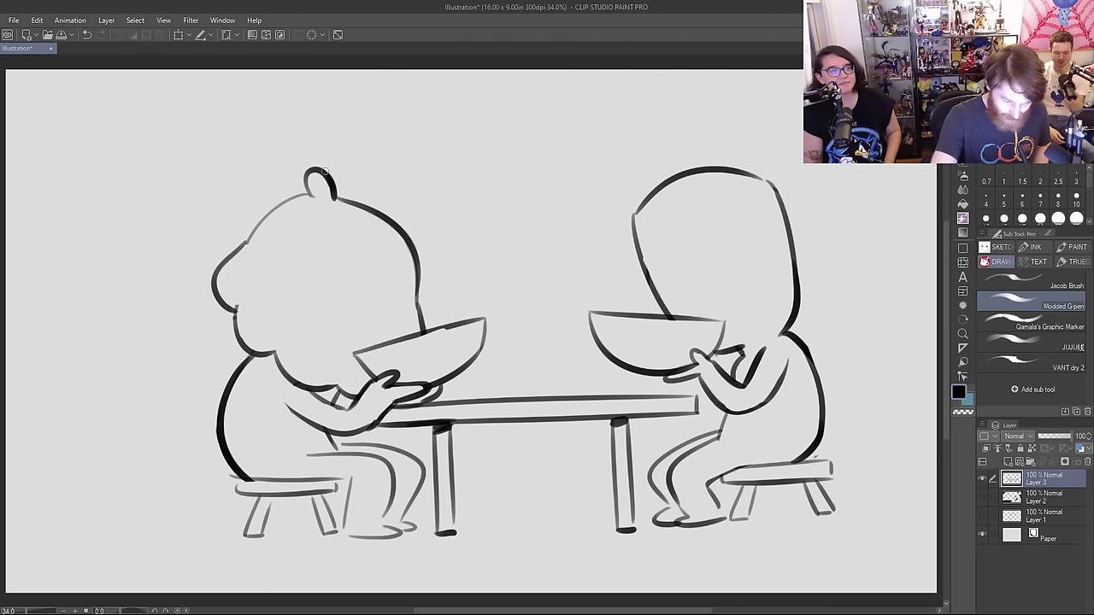
# Step: Thicken the left character's upper head outline and draw hair tufts on the right character's head
pyautogui.moveTo(254, 242); pyautogui.dragTo(323, 199)
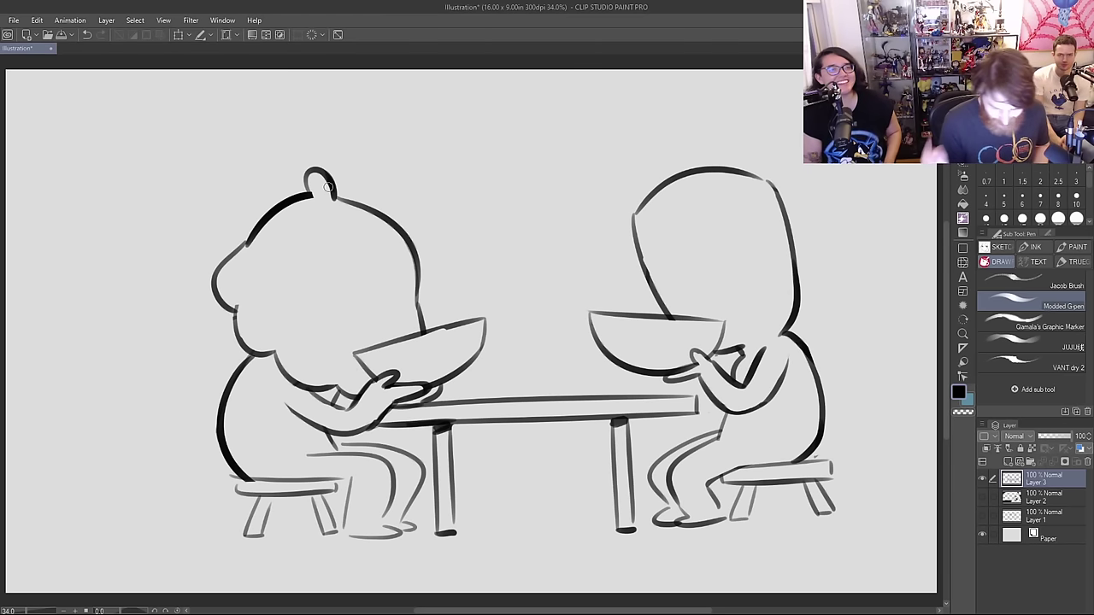
pyautogui.moveTo(648, 190); pyautogui.dragTo(646, 154)
pyautogui.hotkey('ctrl', 'z')
pyautogui.moveTo(635, 220)
pyautogui.mouseDown()
pyautogui.moveTo(613, 162)
pyautogui.moveTo(654, 163)
pyautogui.moveTo(636, 213)
pyautogui.mouseUp()
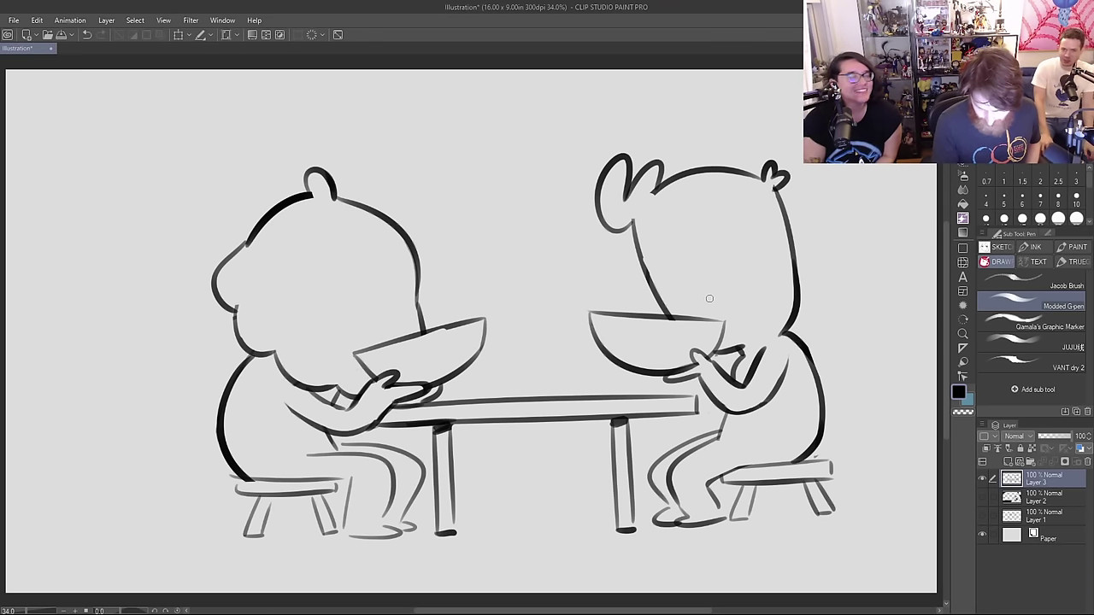
# Step: Draw the right character's mouth with noodles hanging out over the bowl
pyautogui.moveTo(674, 306); pyautogui.dragTo(709, 290)
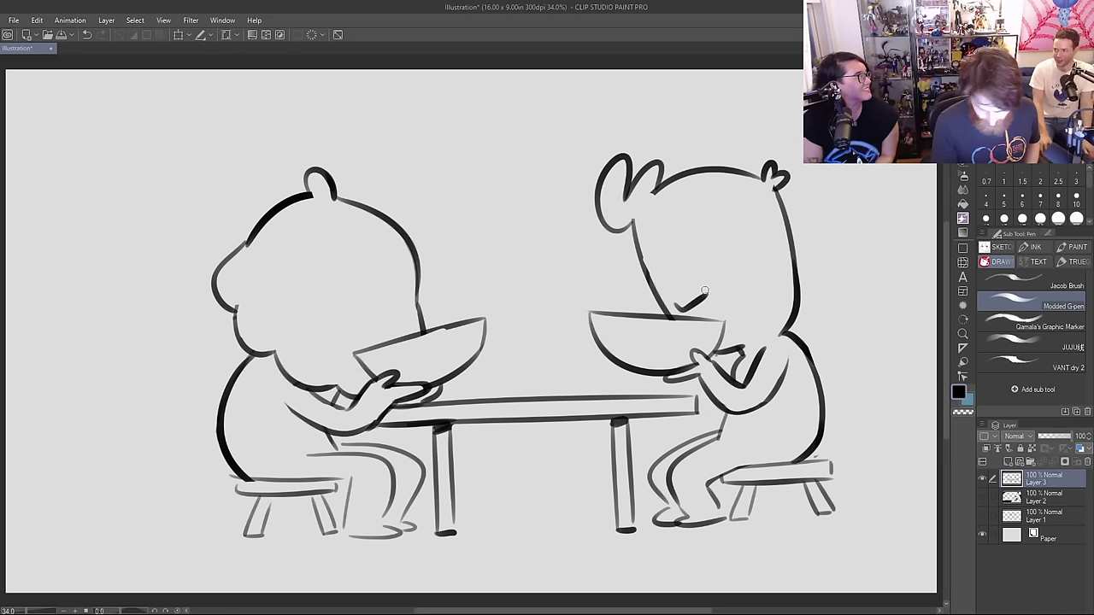
pyautogui.hotkey('ctrl', 'z')
pyautogui.moveTo(675, 302)
pyautogui.mouseDown()
pyautogui.moveTo(699, 293)
pyautogui.moveTo(677, 313)
pyautogui.moveTo(689, 301)
pyautogui.moveTo(704, 315)
pyautogui.moveTo(740, 298)
pyautogui.mouseUp()
pyautogui.hotkey('ctrl', 'z')
pyautogui.moveTo(710, 306); pyautogui.dragTo(740, 300)
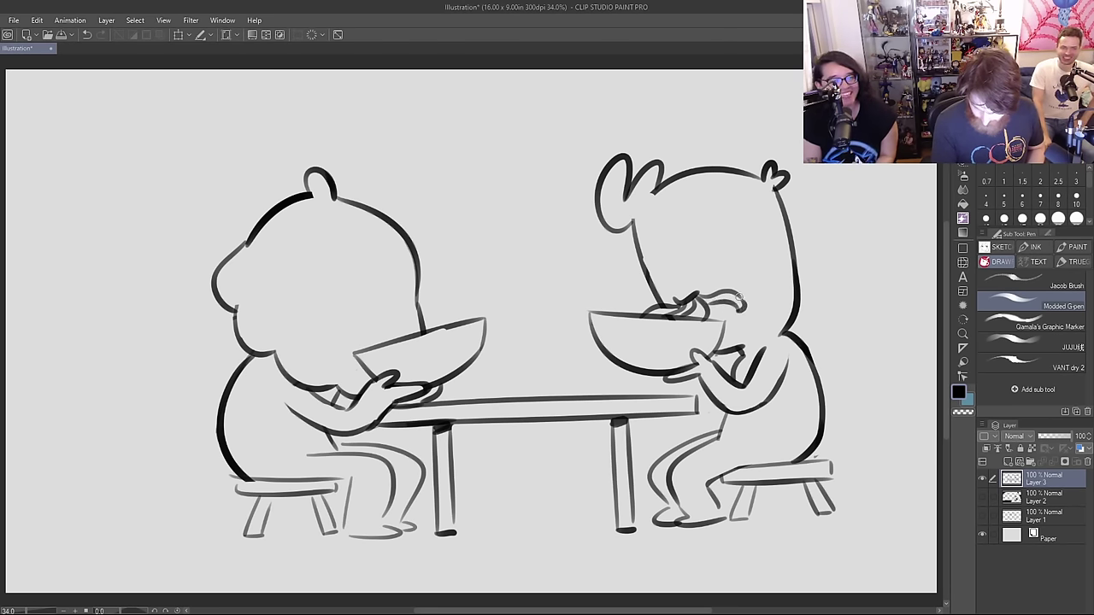
# Step: Fill the right character's bowl with curved noodles and add small droplets beside the cheek
pyautogui.moveTo(645, 309)
pyautogui.mouseDown()
pyautogui.moveTo(606, 307)
pyautogui.moveTo(647, 308)
pyautogui.moveTo(634, 318)
pyautogui.mouseUp()
pyautogui.hotkey('ctrl', 'z')
pyautogui.hotkey('ctrl', 'z')
pyautogui.moveTo(621, 315); pyautogui.dragTo(629, 307)
pyautogui.moveTo(749, 318); pyautogui.dragTo(752, 324)
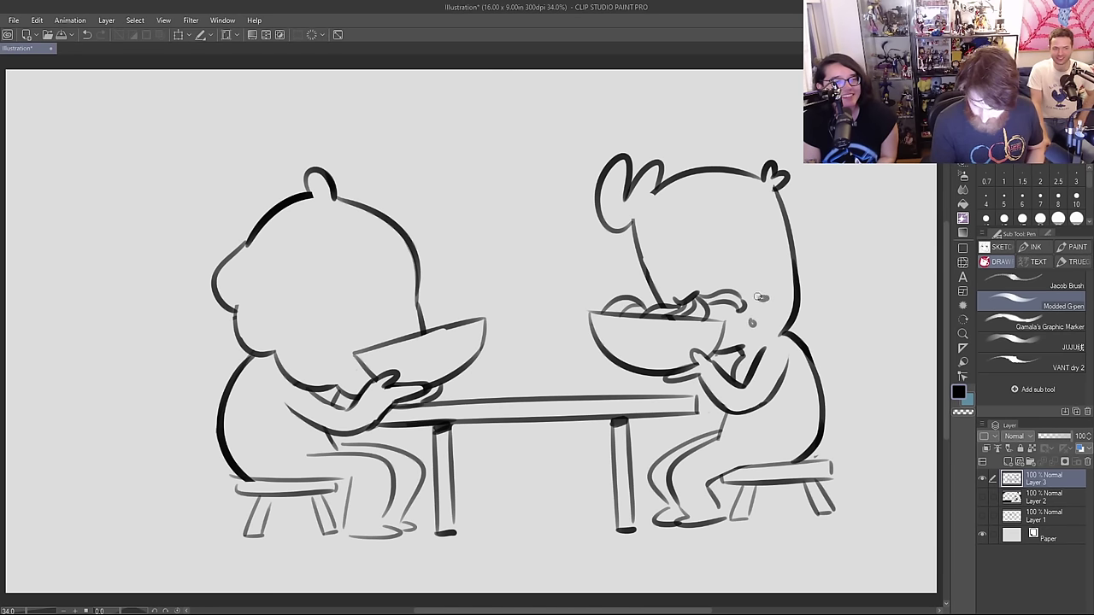
# Step: Draw a soup splash with a droplet rising from the outer rim of the right character's bowl
pyautogui.moveTo(603, 281)
pyautogui.mouseDown()
pyautogui.moveTo(612, 301)
pyautogui.moveTo(591, 304)
pyautogui.moveTo(620, 293)
pyautogui.mouseUp()
pyautogui.hotkey('ctrl', 'z')
pyautogui.hotkey('ctrl', 'z')
pyautogui.hotkey('ctrl', 'z')
pyautogui.moveTo(592, 311)
pyautogui.mouseDown()
pyautogui.moveTo(583, 272)
pyautogui.moveTo(624, 296)
pyautogui.moveTo(607, 273)
pyautogui.mouseUp()
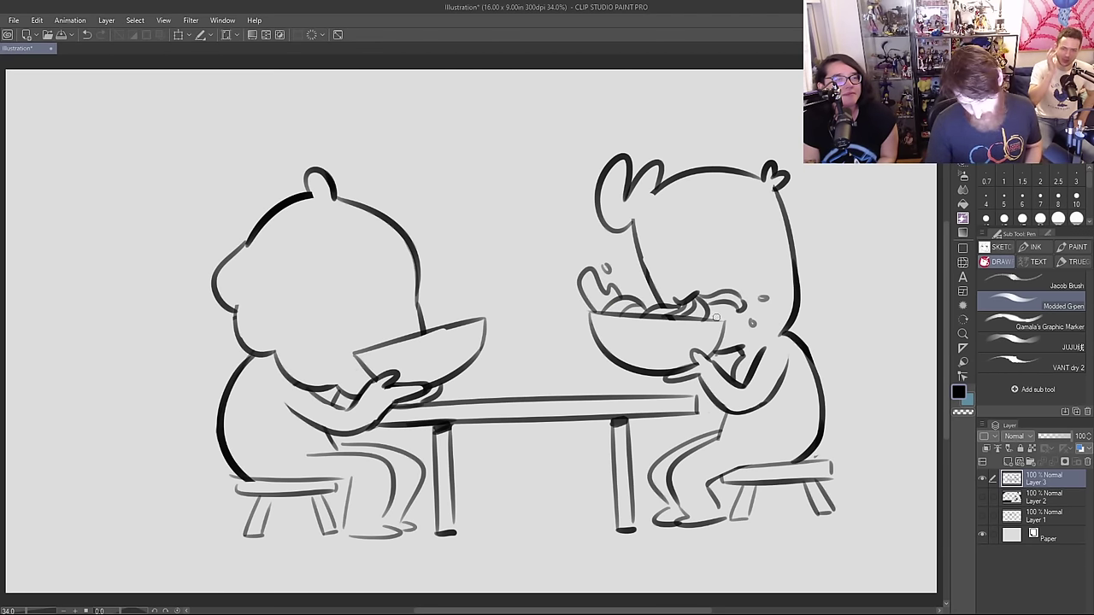
# Step: Draw the left character's mouth slurping noodles and the noodle curves heaped in the bowl
pyautogui.moveTo(347, 318)
pyautogui.mouseDown()
pyautogui.moveTo(396, 313)
pyautogui.moveTo(354, 318)
pyautogui.moveTo(389, 306)
pyautogui.moveTo(384, 328)
pyautogui.moveTo(362, 327)
pyautogui.moveTo(375, 345)
pyautogui.moveTo(389, 335)
pyautogui.moveTo(370, 324)
pyautogui.moveTo(417, 339)
pyautogui.moveTo(457, 317)
pyautogui.mouseUp()
pyautogui.hotkey('ctrl', 'z')
pyautogui.hotkey('ctrl', 'z')
pyautogui.moveTo(360, 325)
pyautogui.mouseDown()
pyautogui.moveTo(326, 331)
pyautogui.moveTo(362, 337)
pyautogui.moveTo(365, 320)
pyautogui.mouseUp()
pyautogui.hotkey('ctrl', 'z')
pyautogui.hotkey('ctrl', 'z')
pyautogui.hotkey('ctrl', 'z')
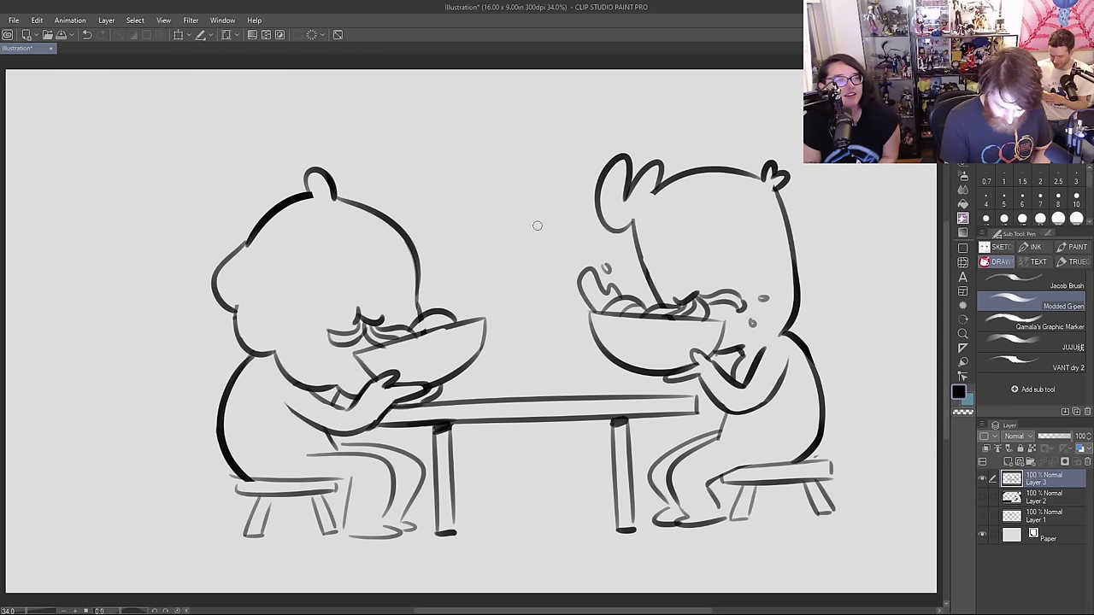
# Step: Add a soup splash with a droplet to the left character's bowl and small drops on the cheek
pyautogui.moveTo(417, 335)
pyautogui.mouseDown()
pyautogui.moveTo(454, 328)
pyautogui.moveTo(464, 298)
pyautogui.moveTo(482, 313)
pyautogui.mouseUp()
pyautogui.moveTo(494, 289); pyautogui.dragTo(495, 290)
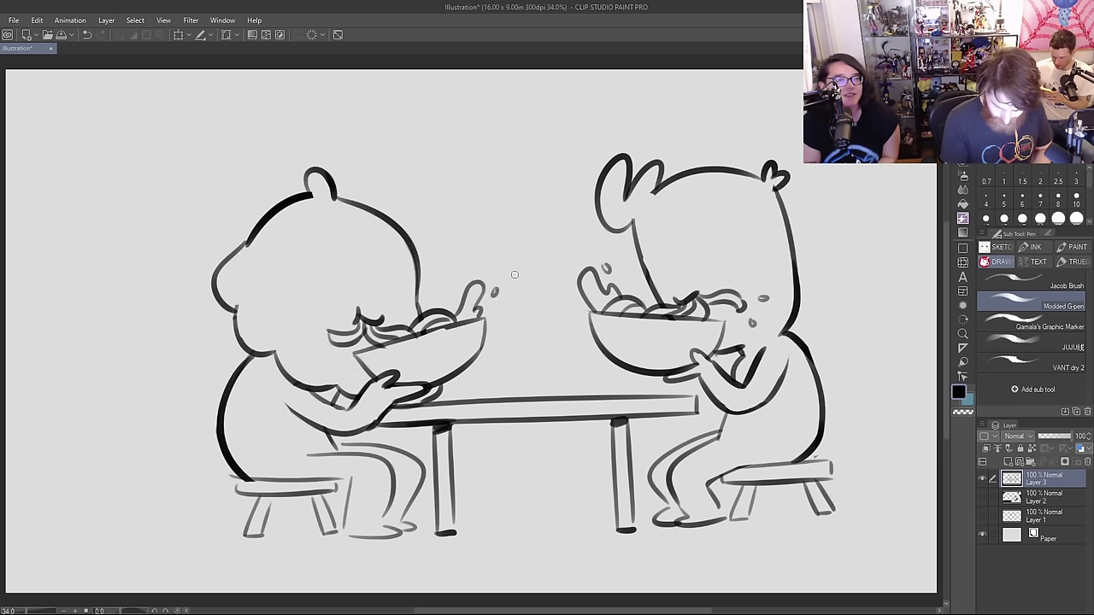
pyautogui.moveTo(318, 316); pyautogui.dragTo(314, 344)
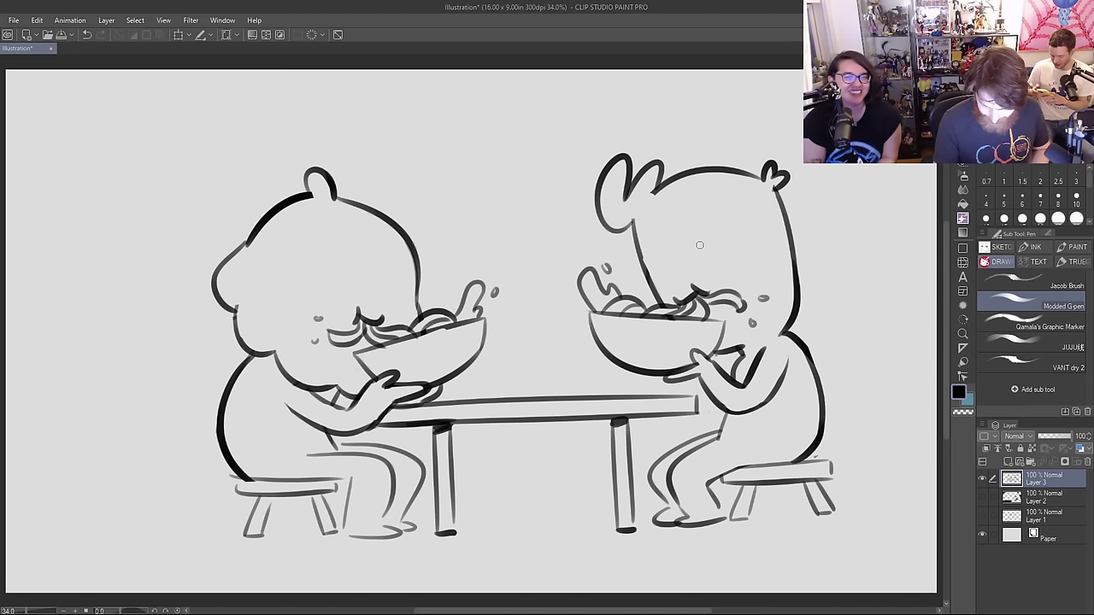
# Step: Draw short dash eyes on the faces of both characters
pyautogui.click(658, 277)
pyautogui.moveTo(694, 265); pyautogui.dragTo(708, 264)
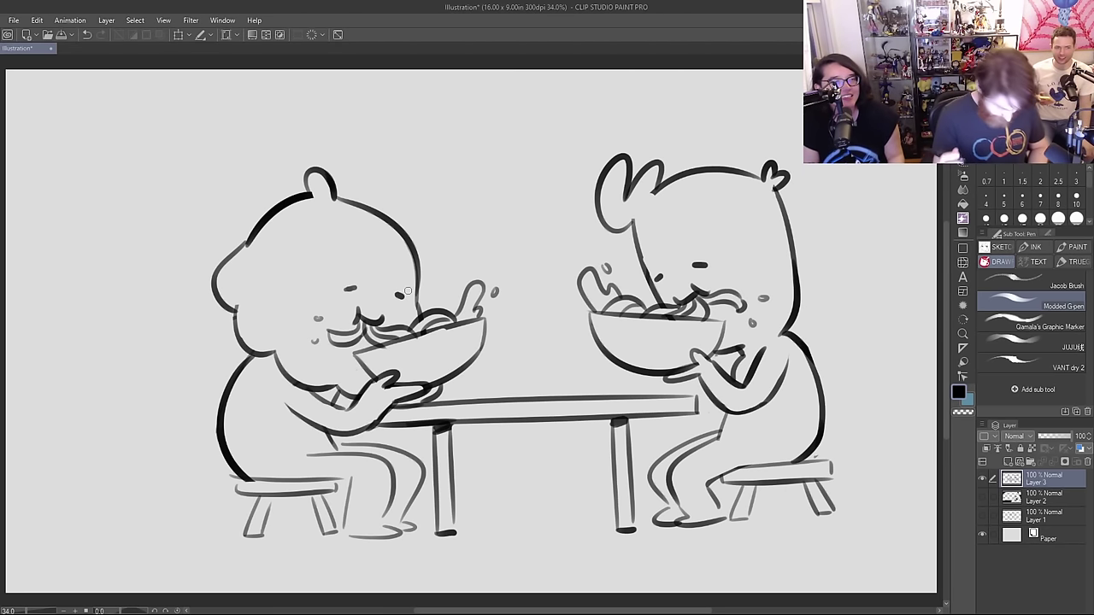
pyautogui.hotkey('ctrl', 'z')
pyautogui.moveTo(391, 293); pyautogui.dragTo(396, 296)
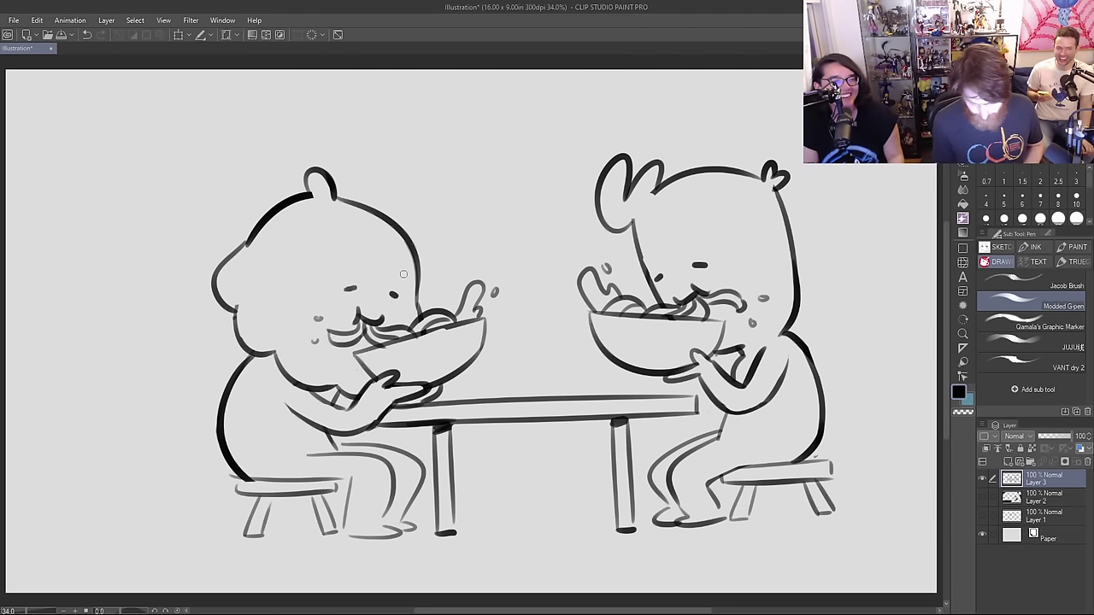
# Step: Draw the foot under the right character's bowl and the curve of the forearm at the table's end
pyautogui.moveTo(645, 373); pyautogui.dragTo(694, 379)
pyautogui.hotkey('ctrl', 'z')
pyautogui.hotkey('ctrl', 'z')
pyautogui.hotkey('ctrl', 'z')
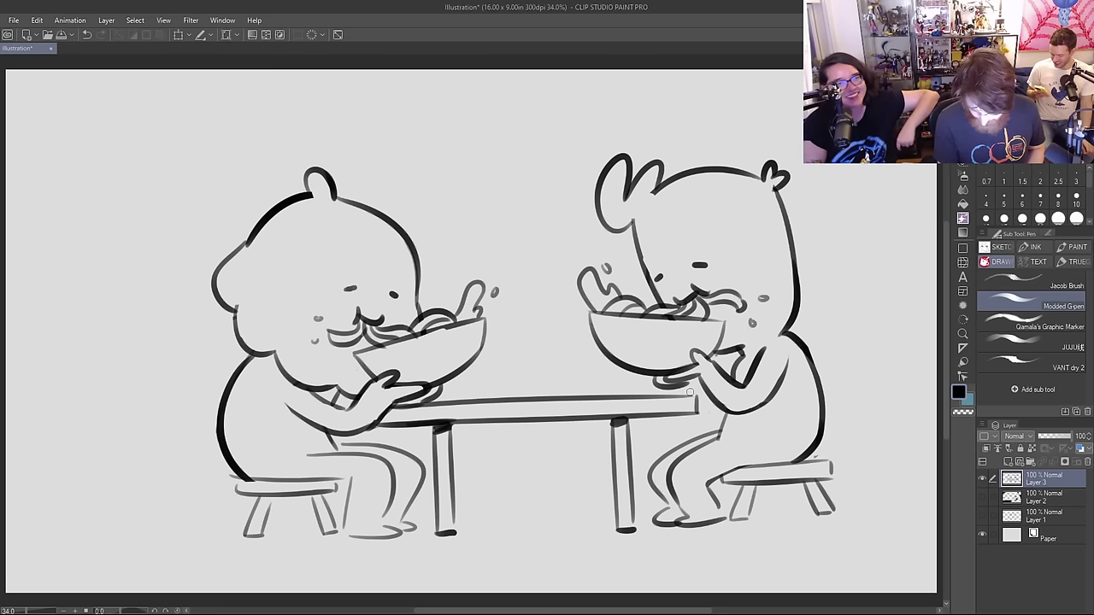
pyautogui.hotkey('ctrl', 'z')
pyautogui.moveTo(700, 421); pyautogui.dragTo(725, 415)
pyautogui.hotkey('ctrl', 'z')
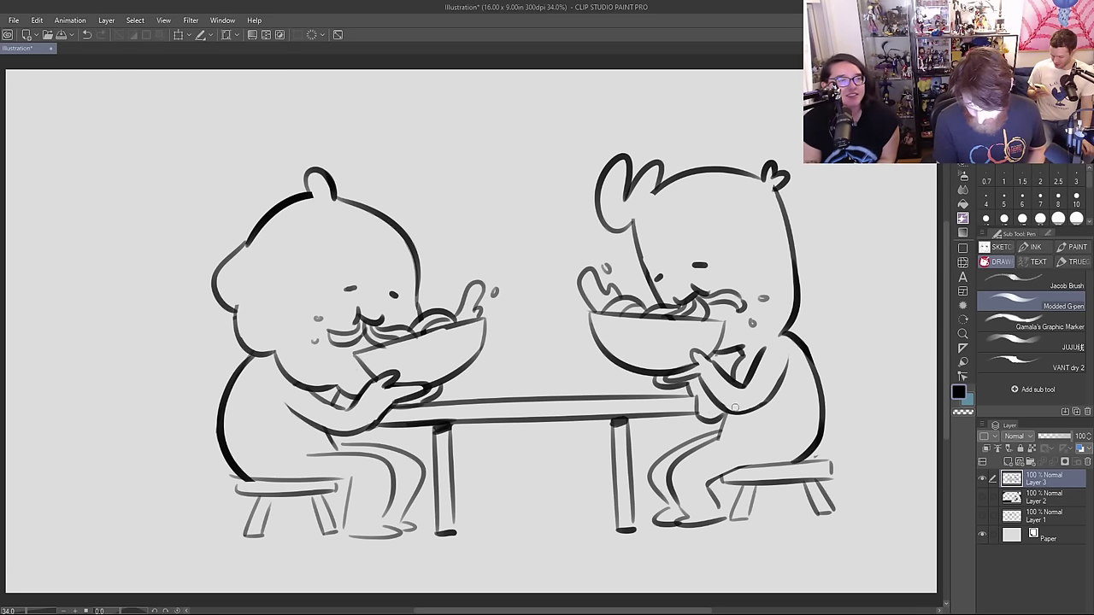
pyautogui.moveTo(722, 377); pyautogui.dragTo(748, 355)
pyautogui.hotkey('ctrl', 'z')
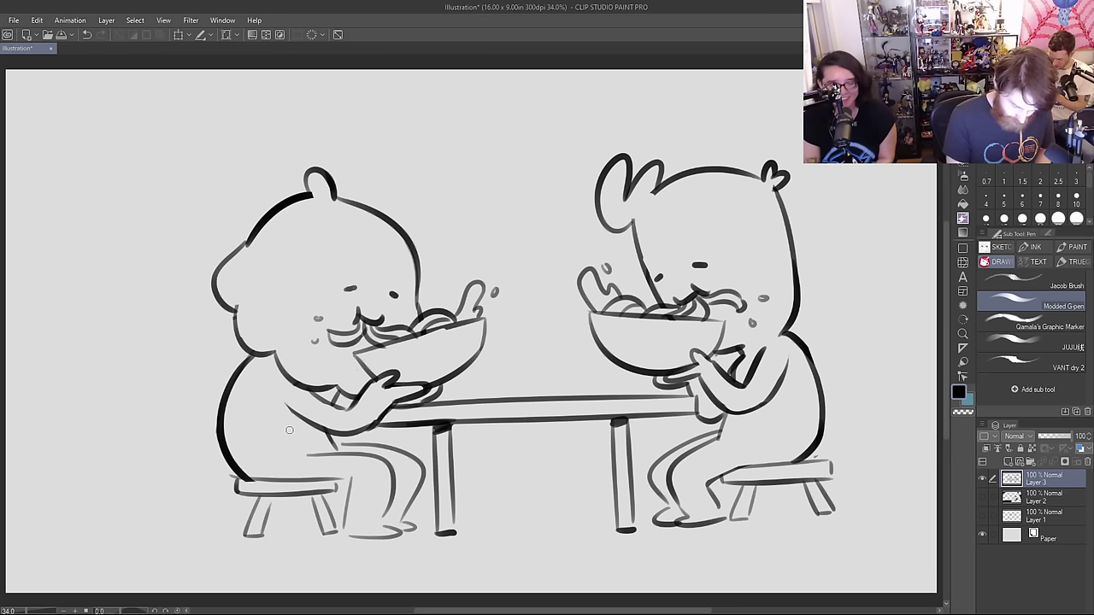
# Step: Draw overlapping bubbles beside both characters' heads and two diamond sparkles behind the right character
pyautogui.moveTo(432, 164); pyautogui.dragTo(435, 160)
pyautogui.moveTo(494, 128)
pyautogui.mouseDown()
pyautogui.moveTo(523, 133)
pyautogui.moveTo(475, 144)
pyautogui.mouseUp()
pyautogui.hotkey('ctrl', 'z')
pyautogui.moveTo(833, 203)
pyautogui.mouseDown()
pyautogui.moveTo(819, 240)
pyautogui.moveTo(831, 205)
pyautogui.mouseUp()
pyautogui.moveTo(839, 255)
pyautogui.mouseDown()
pyautogui.moveTo(831, 261)
pyautogui.moveTo(843, 248)
pyautogui.mouseUp()
pyautogui.moveTo(870, 288)
pyautogui.mouseDown()
pyautogui.moveTo(881, 275)
pyautogui.moveTo(852, 296)
pyautogui.mouseUp()
# Step: Add blush marks to both characters' cheeks and darken the curved outline of the left character's bowl
pyautogui.moveTo(706, 274)
pyautogui.mouseDown()
pyautogui.moveTo(713, 282)
pyautogui.moveTo(667, 297)
pyautogui.mouseUp()
pyautogui.moveTo(353, 297); pyautogui.dragTo(345, 307)
pyautogui.moveTo(359, 299)
pyautogui.mouseDown()
pyautogui.moveTo(352, 310)
pyautogui.moveTo(384, 310)
pyautogui.mouseUp()
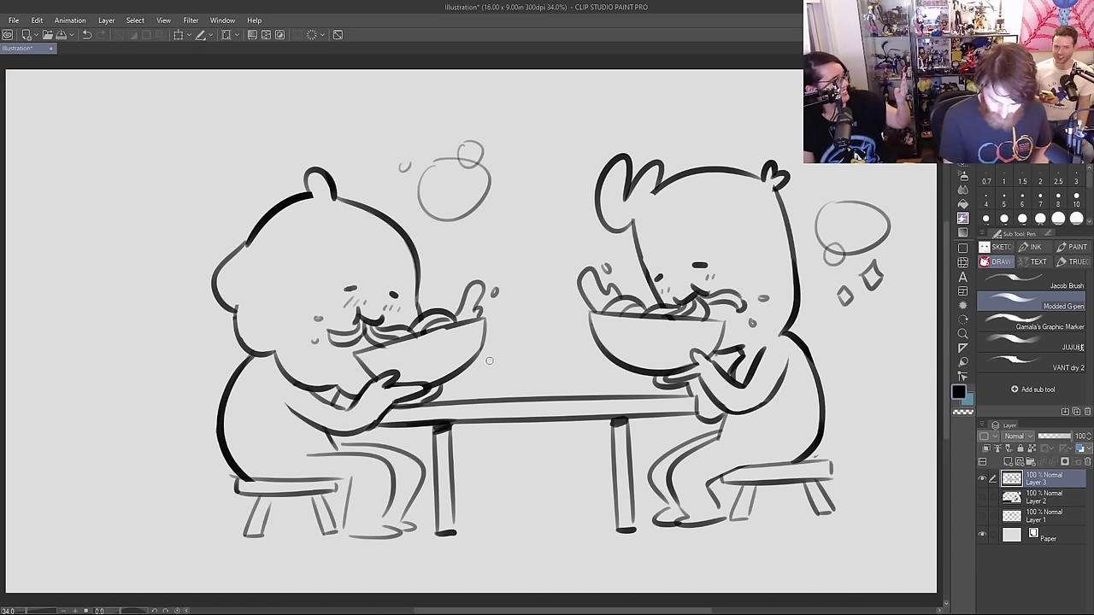
pyautogui.moveTo(444, 383); pyautogui.dragTo(487, 319)
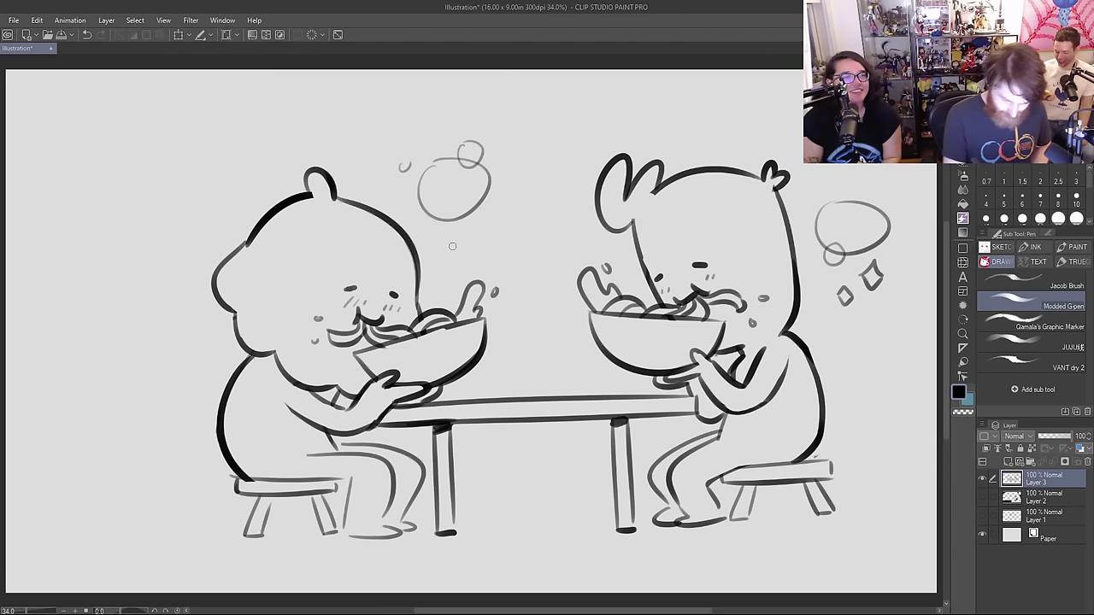
# Step: Add diamond sparkles and large bubbles in the middle, behind the left character and behind the right character's back
pyautogui.moveTo(492, 224)
pyautogui.mouseDown()
pyautogui.moveTo(511, 221)
pyautogui.moveTo(502, 239)
pyautogui.moveTo(528, 274)
pyautogui.mouseUp()
pyautogui.moveTo(165, 221)
pyautogui.mouseDown()
pyautogui.moveTo(185, 314)
pyautogui.moveTo(206, 232)
pyautogui.mouseUp()
pyautogui.moveTo(188, 304); pyautogui.dragTo(204, 324)
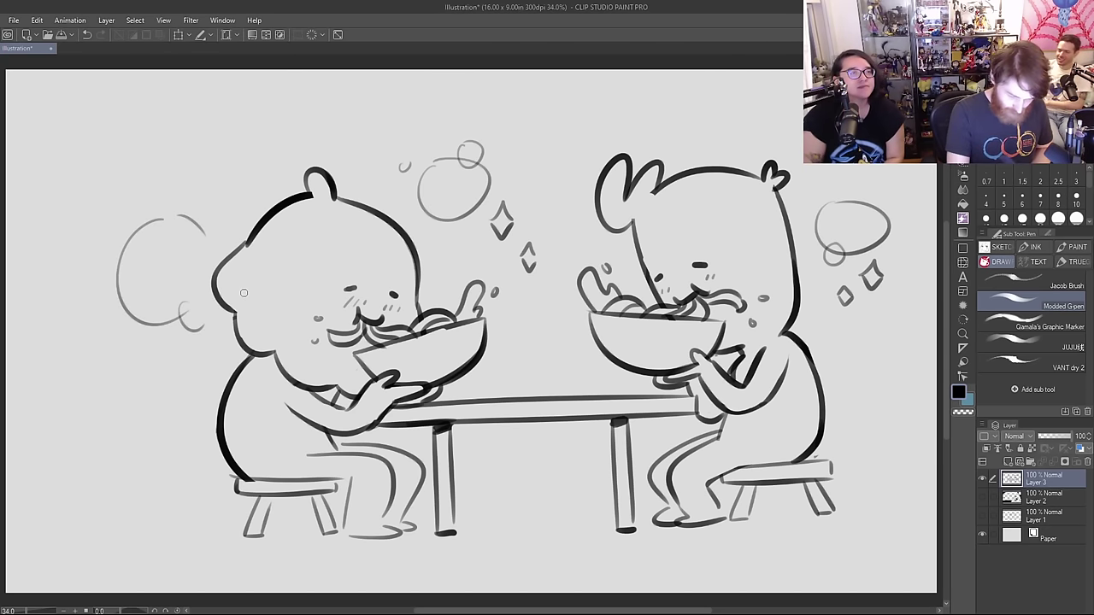
pyautogui.moveTo(827, 344); pyautogui.dragTo(844, 429)
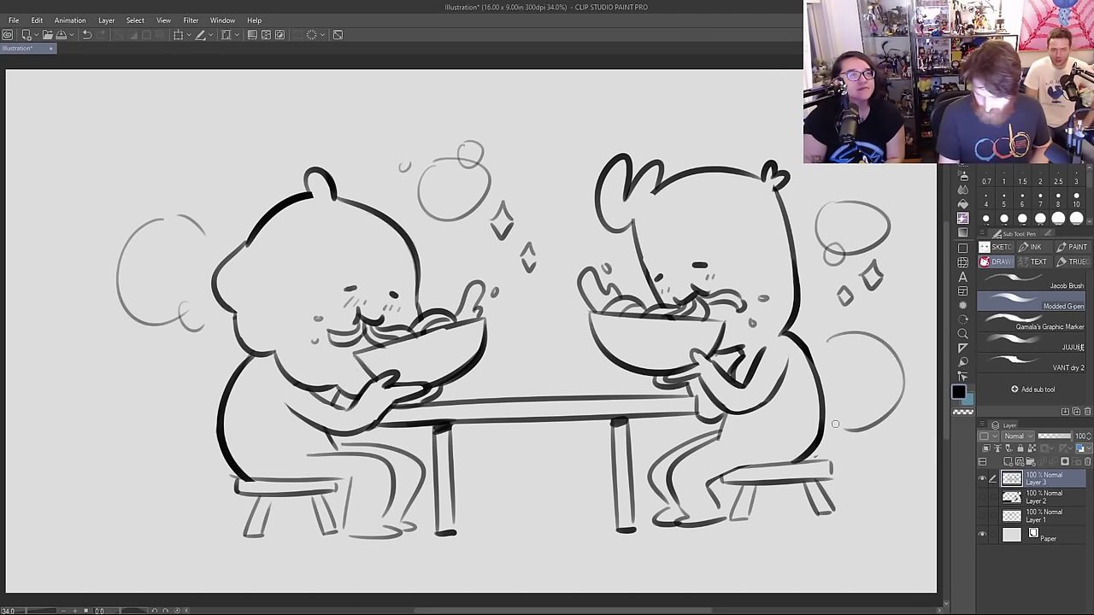
pyautogui.moveTo(881, 346); pyautogui.dragTo(894, 335)
pyautogui.moveTo(160, 390)
pyautogui.mouseDown()
pyautogui.moveTo(171, 371)
pyautogui.moveTo(179, 398)
pyautogui.moveTo(196, 350)
pyautogui.moveTo(198, 376)
pyautogui.moveTo(202, 362)
pyautogui.mouseUp()
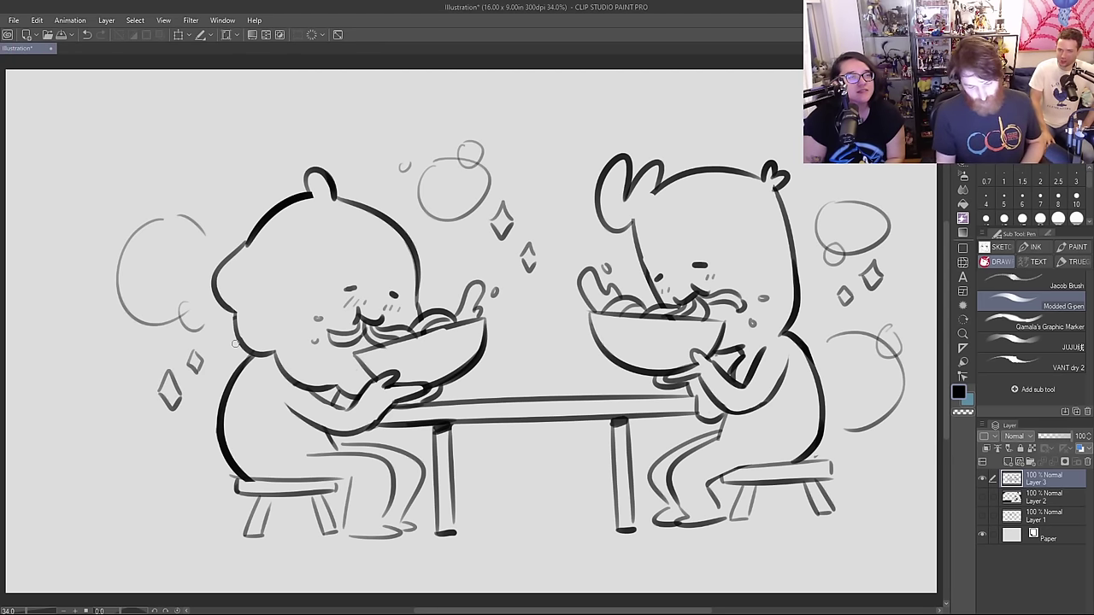
# Step: Draw loose jagged burst lines along the top and in the lower corners of the canvas
pyautogui.moveTo(118, 123); pyautogui.dragTo(179, 120)
pyautogui.moveTo(189, 135)
pyautogui.mouseDown()
pyautogui.moveTo(202, 143)
pyautogui.moveTo(263, 126)
pyautogui.mouseUp()
pyautogui.moveTo(250, 71); pyautogui.dragTo(263, 130)
pyautogui.moveTo(284, 84); pyautogui.dragTo(369, 101)
pyautogui.moveTo(666, 73)
pyautogui.mouseDown()
pyautogui.moveTo(742, 95)
pyautogui.moveTo(744, 125)
pyautogui.mouseUp()
pyautogui.moveTo(753, 135); pyautogui.dragTo(802, 121)
pyautogui.moveTo(62, 453)
pyautogui.mouseDown()
pyautogui.moveTo(111, 491)
pyautogui.moveTo(109, 564)
pyautogui.mouseUp()
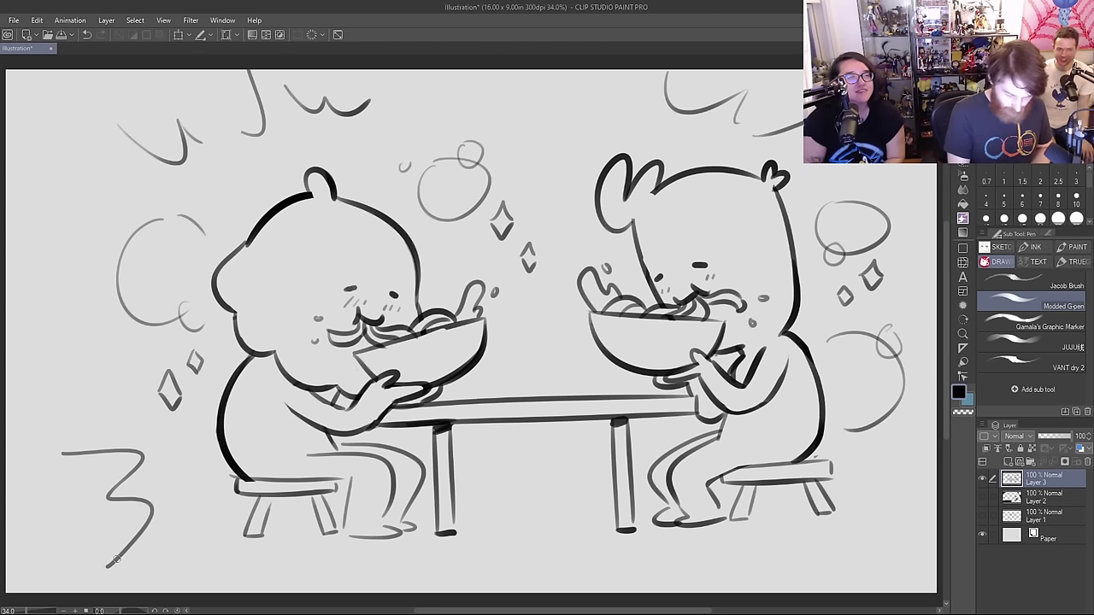
pyautogui.moveTo(846, 565)
pyautogui.mouseDown()
pyautogui.moveTo(889, 559)
pyautogui.moveTo(913, 506)
pyautogui.mouseUp()
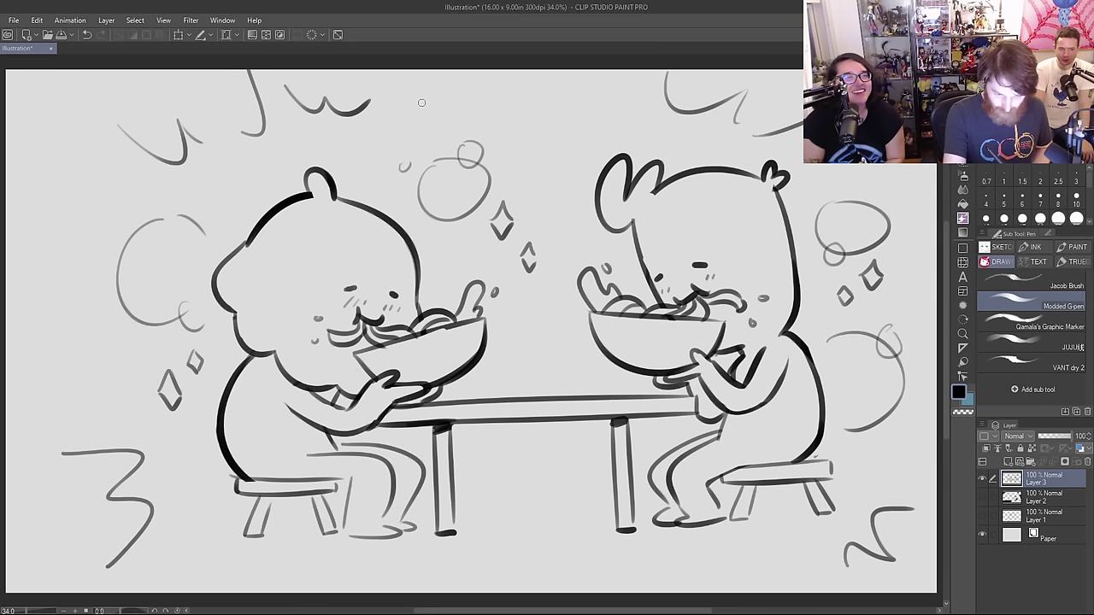
# Step: Hand-letter the title BOY DINNER above the two characters
pyautogui.moveTo(376, 114)
pyautogui.mouseDown()
pyautogui.moveTo(380, 137)
pyautogui.moveTo(385, 106)
pyautogui.moveTo(379, 143)
pyautogui.mouseUp()
pyautogui.moveTo(417, 110)
pyautogui.mouseDown()
pyautogui.moveTo(417, 126)
pyautogui.moveTo(424, 106)
pyautogui.moveTo(449, 110)
pyautogui.moveTo(446, 131)
pyautogui.mouseUp()
pyautogui.hotkey('ctrl', 'z')
pyautogui.hotkey('ctrl', 'z')
pyautogui.moveTo(507, 86)
pyautogui.mouseDown()
pyautogui.moveTo(509, 120)
pyautogui.moveTo(552, 120)
pyautogui.moveTo(571, 94)
pyautogui.moveTo(569, 120)
pyautogui.moveTo(622, 123)
pyautogui.moveTo(621, 106)
pyautogui.mouseUp()
pyautogui.moveTo(608, 93)
pyautogui.mouseDown()
pyautogui.moveTo(632, 92)
pyautogui.moveTo(636, 128)
pyautogui.mouseUp()
pyautogui.moveTo(637, 100)
pyautogui.mouseDown()
pyautogui.moveTo(654, 101)
pyautogui.moveTo(663, 138)
pyautogui.mouseUp()
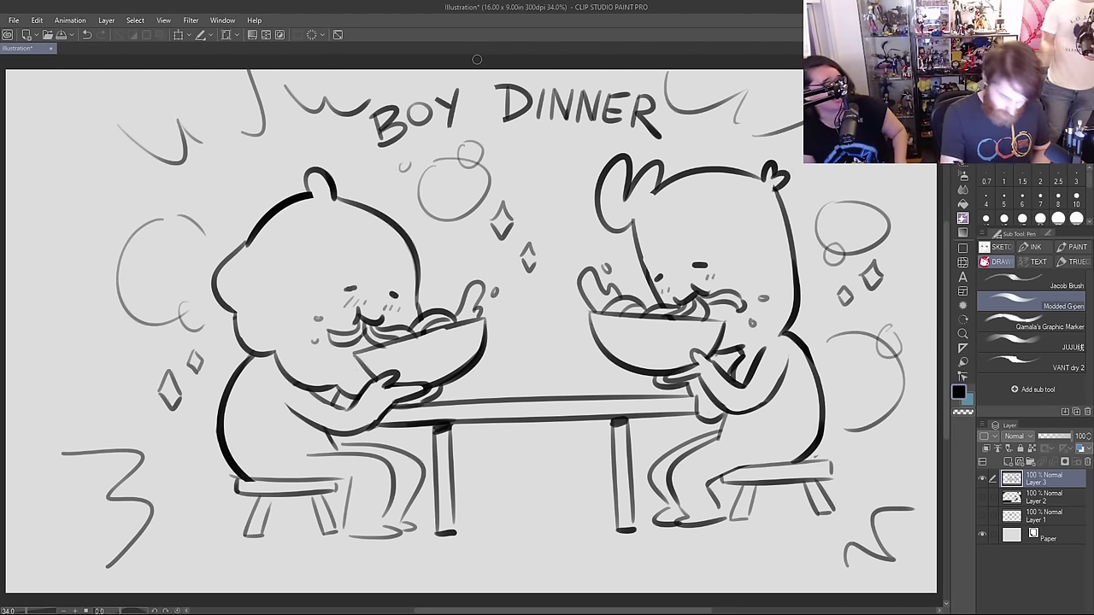
# Step: Add a small droplet beside the splash over the left character's bowl, undoing the stray strokes
pyautogui.moveTo(411, 120); pyautogui.dragTo(431, 112)
pyautogui.hotkey('ctrl', 'z')
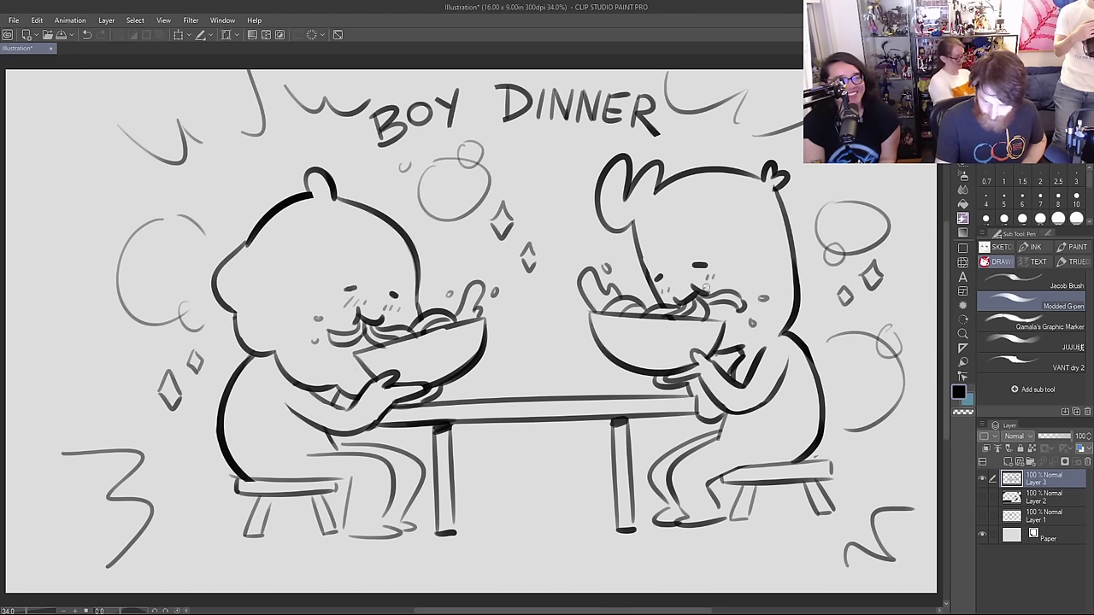
pyautogui.hotkey('ctrl', 'z')
pyautogui.moveTo(343, 347); pyautogui.dragTo(359, 372)
pyautogui.hotkey('ctrl', 'z')
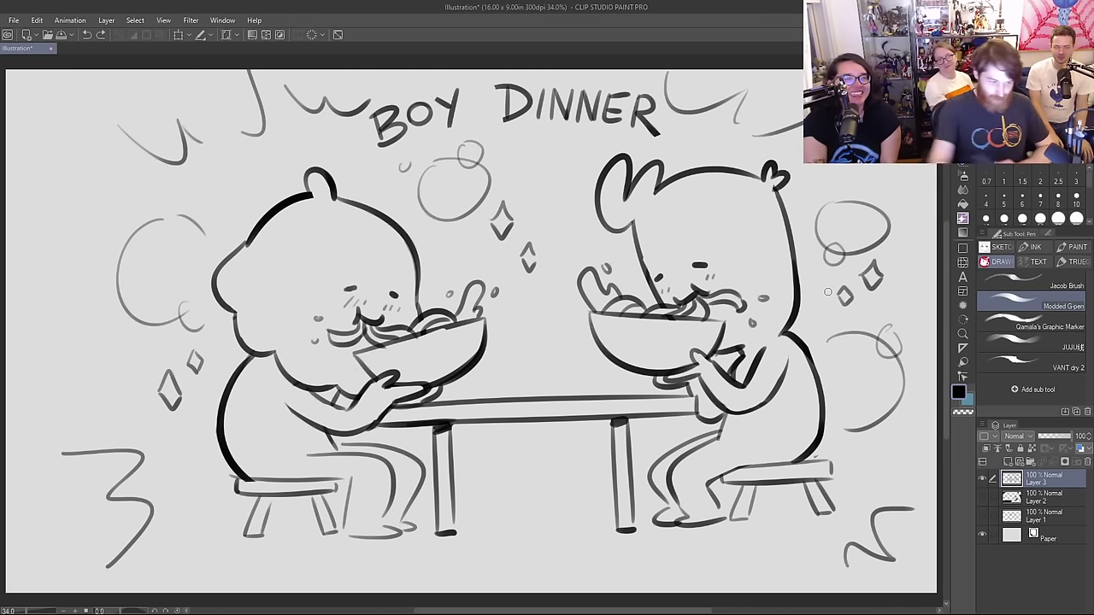
# Step: Shift the whole drawing slightly left and down, and darken the left character's leg and stool lines
pyautogui.hotkey('ctrl', 't')
pyautogui.moveTo(725, 345); pyautogui.dragTo(711, 351)
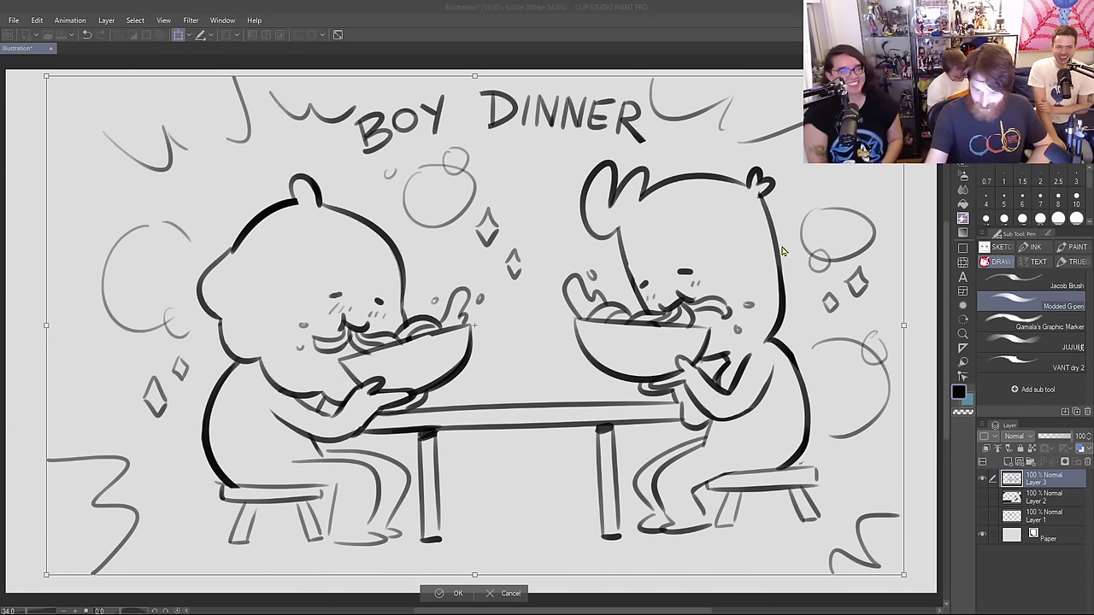
pyautogui.press('Return')
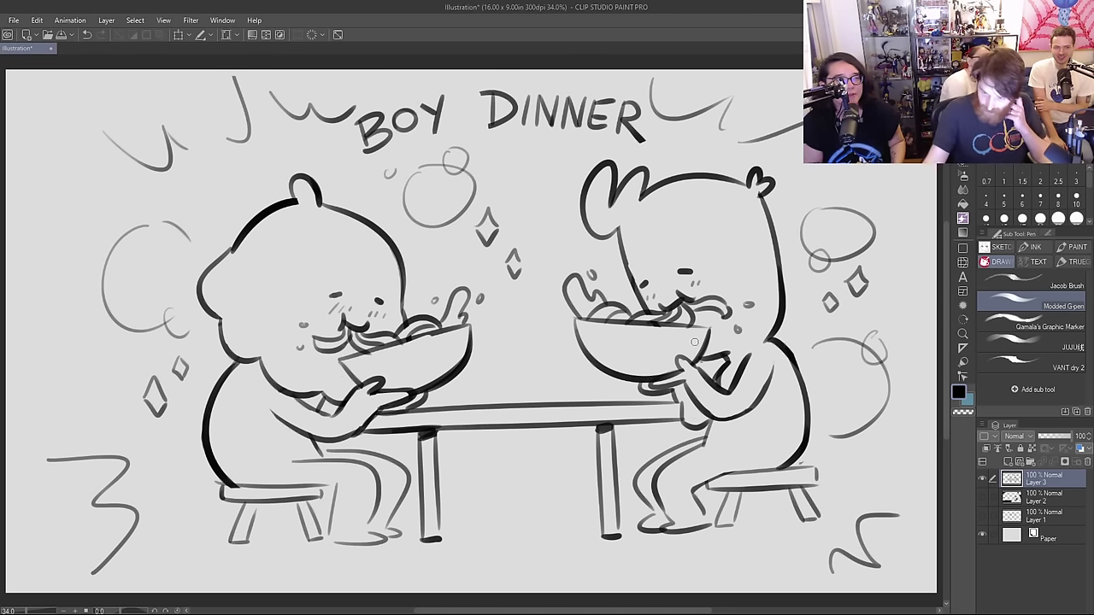
pyautogui.moveTo(337, 486)
pyautogui.mouseDown()
pyautogui.moveTo(334, 537)
pyautogui.moveTo(334, 496)
pyautogui.mouseUp()
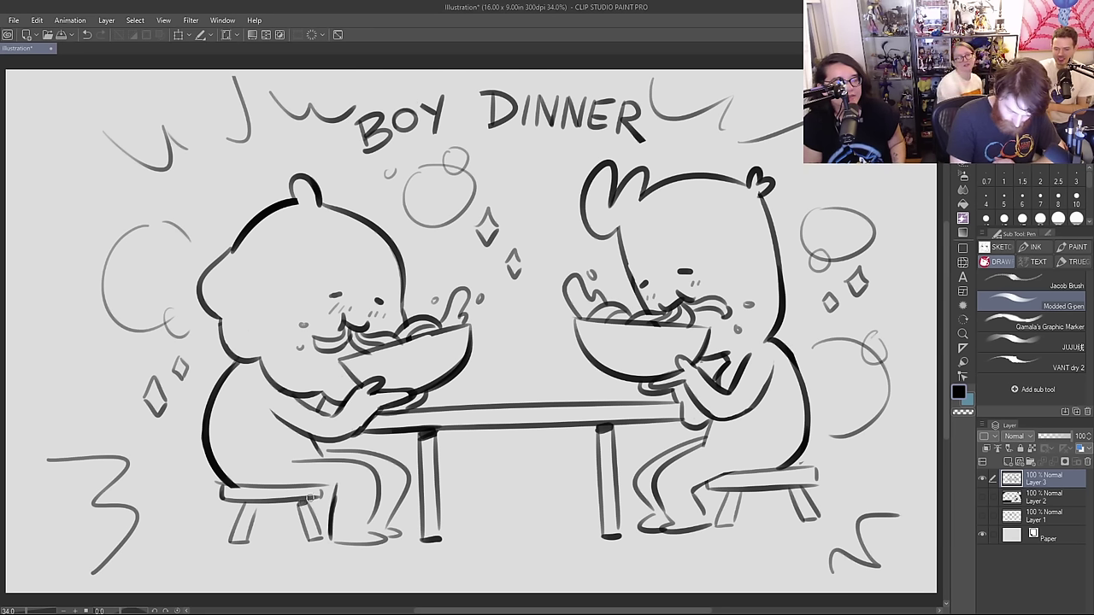
pyautogui.moveTo(261, 504); pyautogui.dragTo(252, 525)
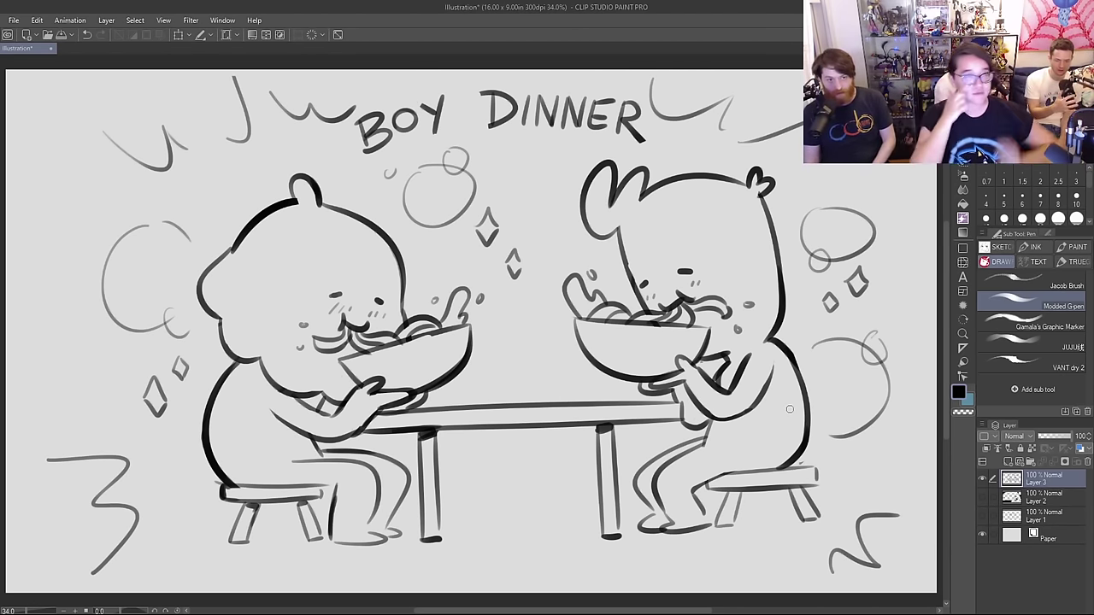
# Step: Hide the finished drawing's layer and add a new blank layer above it, undoing the test stroke
pyautogui.click(982, 479)
pyautogui.click(1009, 461)
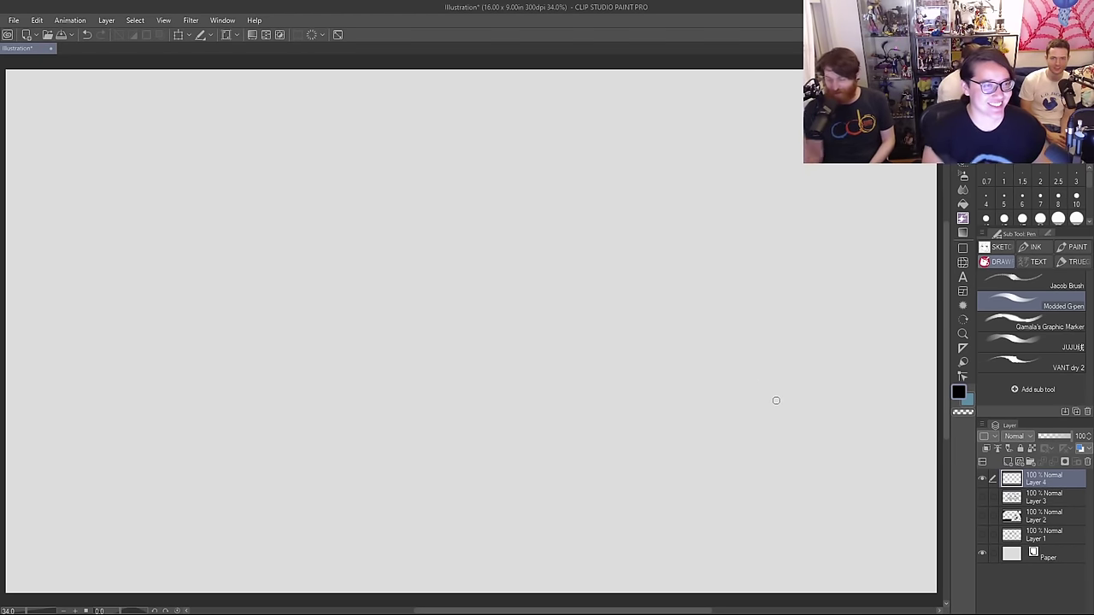
pyautogui.moveTo(338, 251)
pyautogui.mouseDown()
pyautogui.moveTo(342, 214)
pyautogui.moveTo(412, 254)
pyautogui.mouseUp()
pyautogui.hotkey('ctrl', 'z')
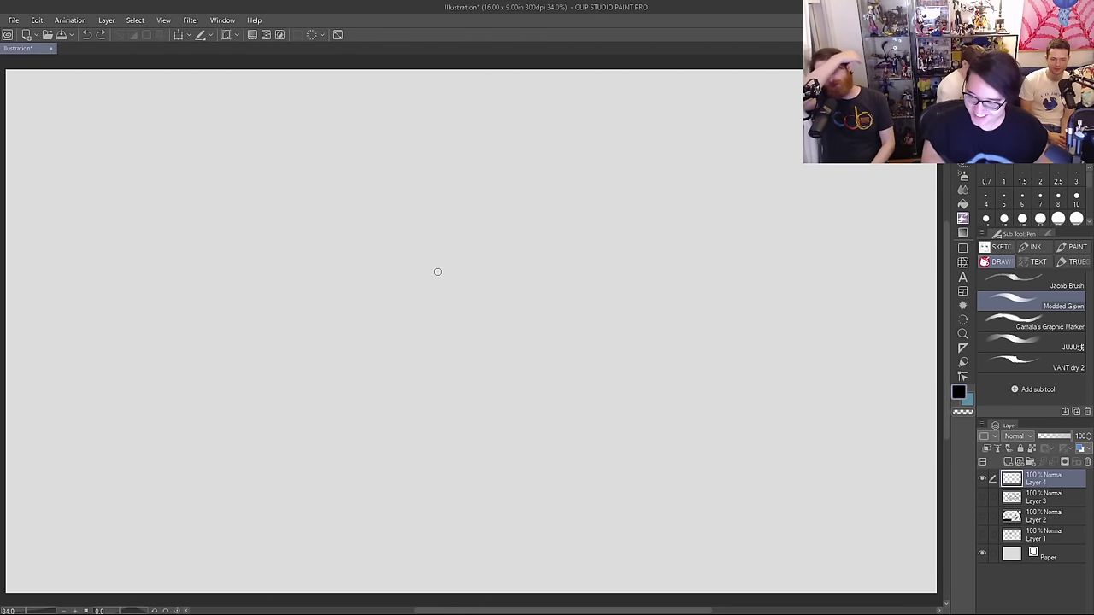
# Step: Switch to the Jacob Brush at size 25 and remove the test stroke
pyautogui.click(1032, 286)
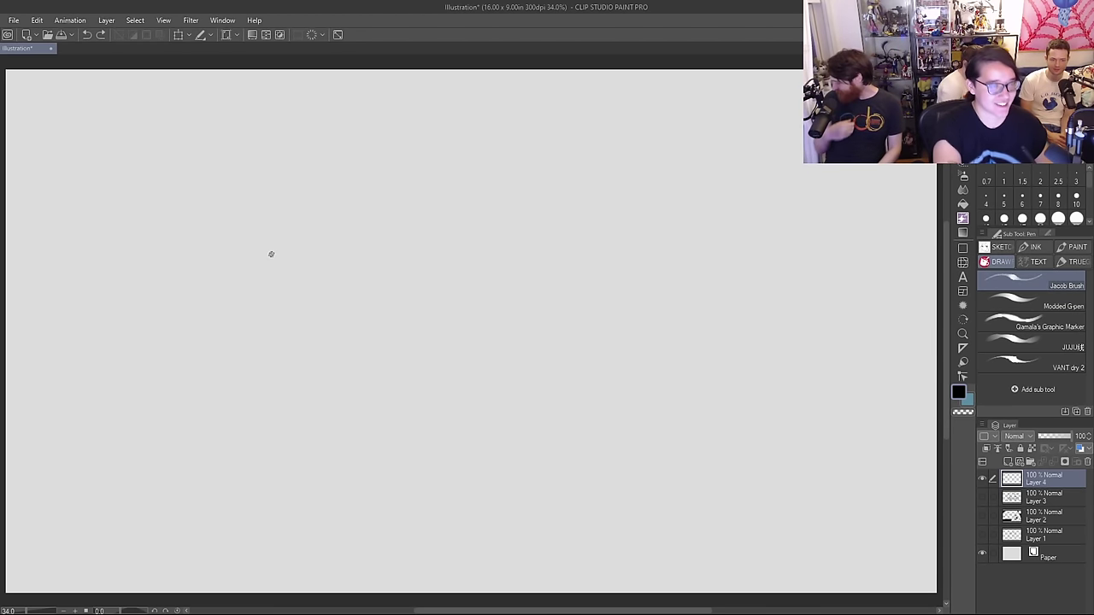
pyautogui.moveTo(254, 290); pyautogui.dragTo(235, 205)
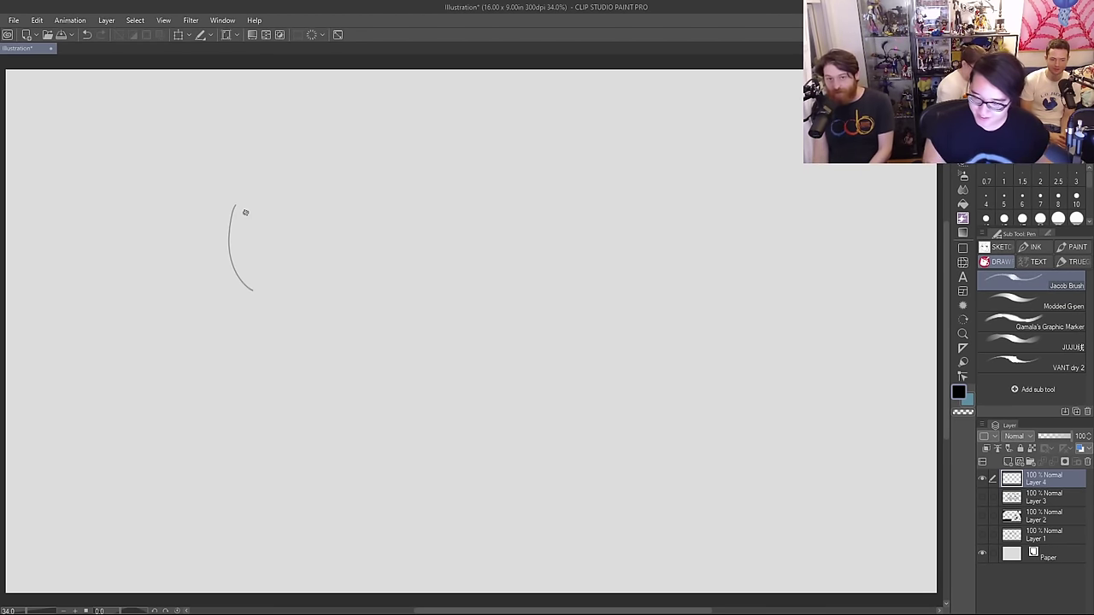
pyautogui.scroll(-1, 1089, 187)
pyautogui.click(1058, 195)
pyautogui.hotkey('ctrl', 'z')
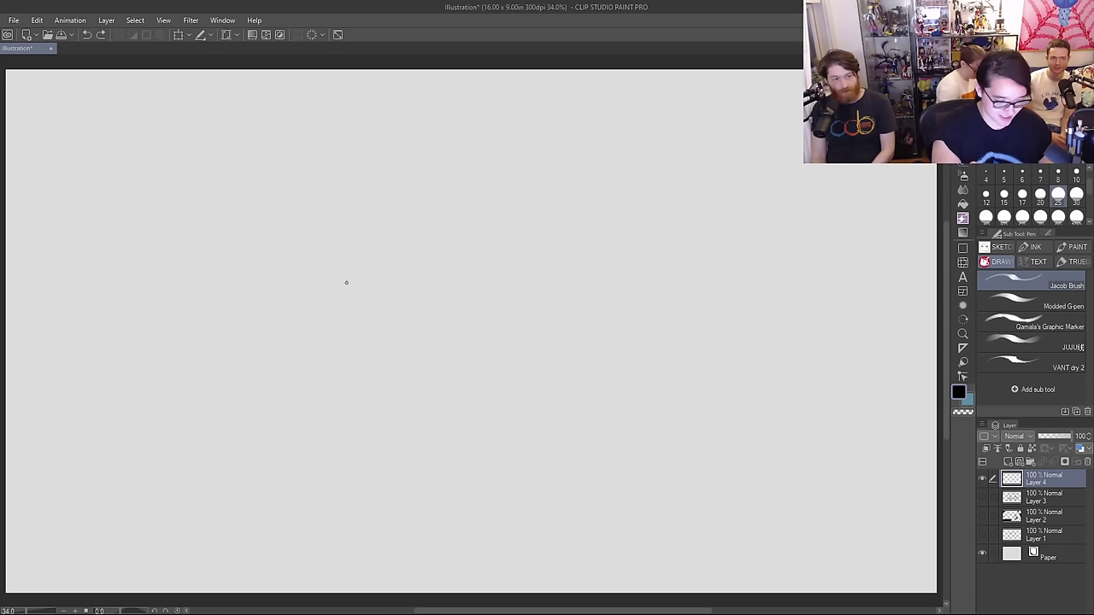
# Step: Sketch a rough circle for a head in the upper left of the canvas with a curved vertical centre line
pyautogui.moveTo(292, 231)
pyautogui.mouseDown()
pyautogui.moveTo(278, 140)
pyautogui.moveTo(346, 134)
pyautogui.moveTo(359, 143)
pyautogui.mouseUp()
pyautogui.hotkey('ctrl', 'z')
pyautogui.moveTo(275, 221)
pyautogui.mouseDown()
pyautogui.moveTo(340, 249)
pyautogui.moveTo(381, 212)
pyautogui.mouseUp()
pyautogui.moveTo(342, 124)
pyautogui.mouseDown()
pyautogui.moveTo(373, 158)
pyautogui.moveTo(380, 219)
pyautogui.mouseUp()
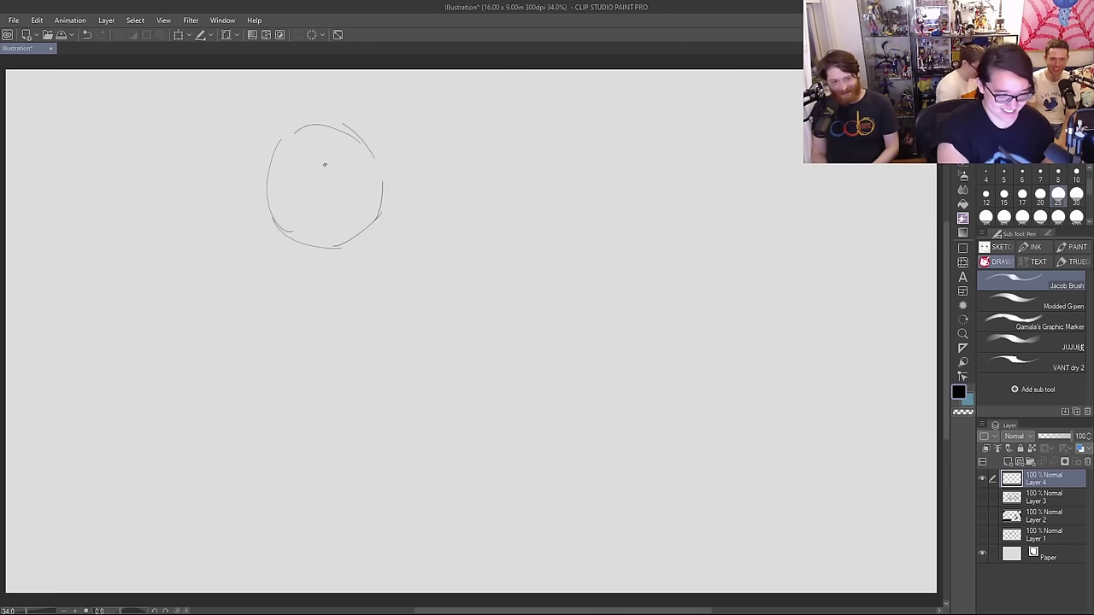
pyautogui.moveTo(308, 124); pyautogui.dragTo(327, 236)
pyautogui.hotkey('ctrl', 'z')
pyautogui.moveTo(305, 126); pyautogui.dragTo(325, 238)
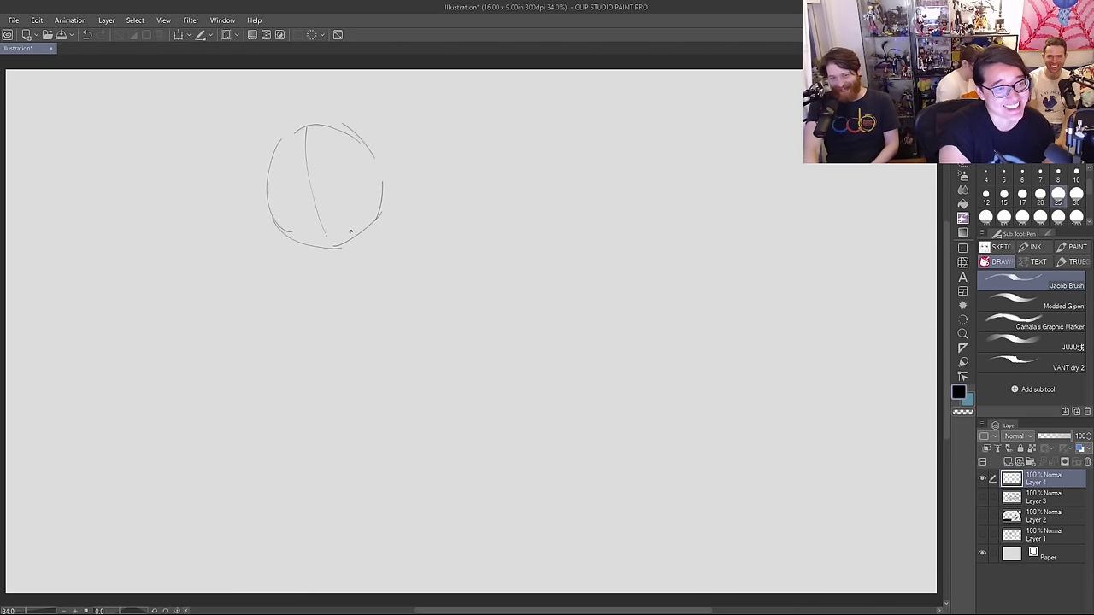
# Step: Redraw the head's curved vertical centre line and add a curved horizontal eye line across the circle
pyautogui.moveTo(301, 114); pyautogui.dragTo(333, 244)
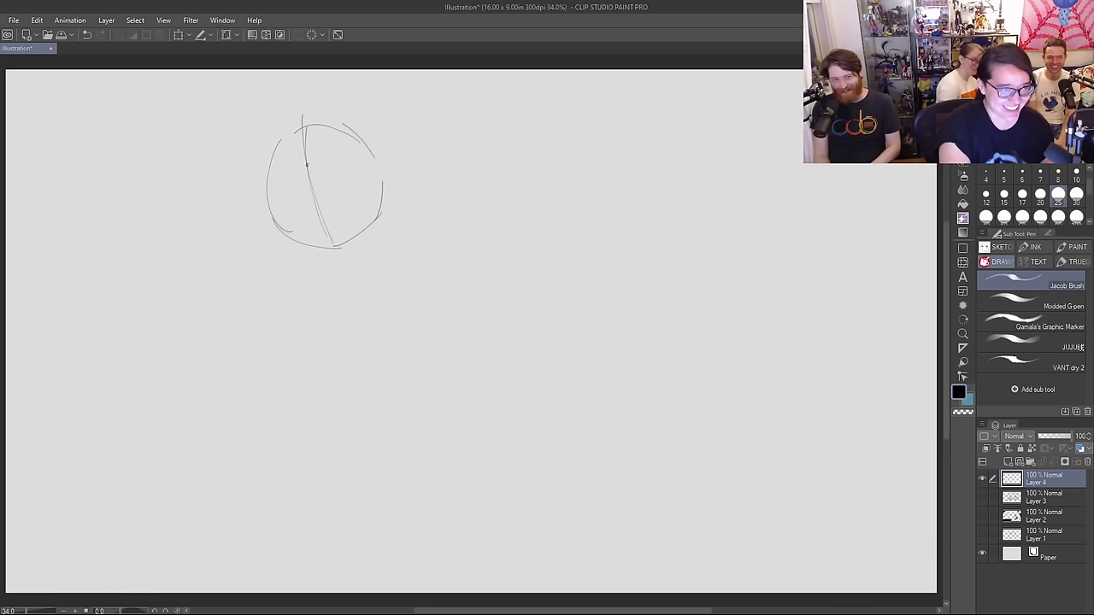
pyautogui.moveTo(294, 127); pyautogui.dragTo(268, 171)
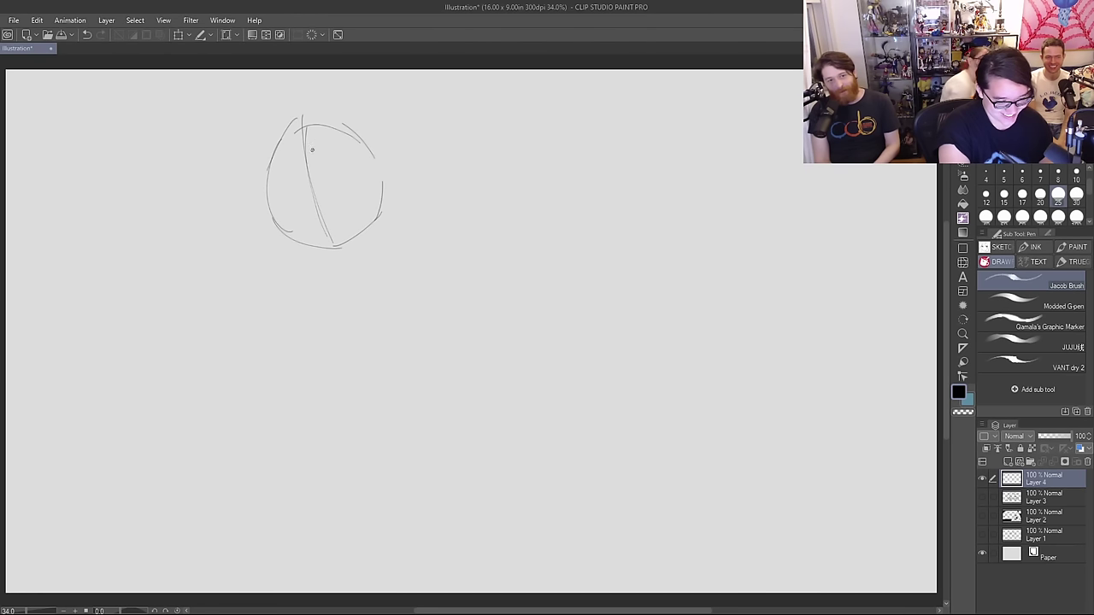
pyautogui.hotkey('ctrl', 'z')
pyautogui.hotkey('ctrl', 'z')
pyautogui.hotkey('ctrl', 'z')
pyautogui.moveTo(310, 124); pyautogui.dragTo(332, 251)
pyautogui.moveTo(259, 162); pyautogui.dragTo(379, 198)
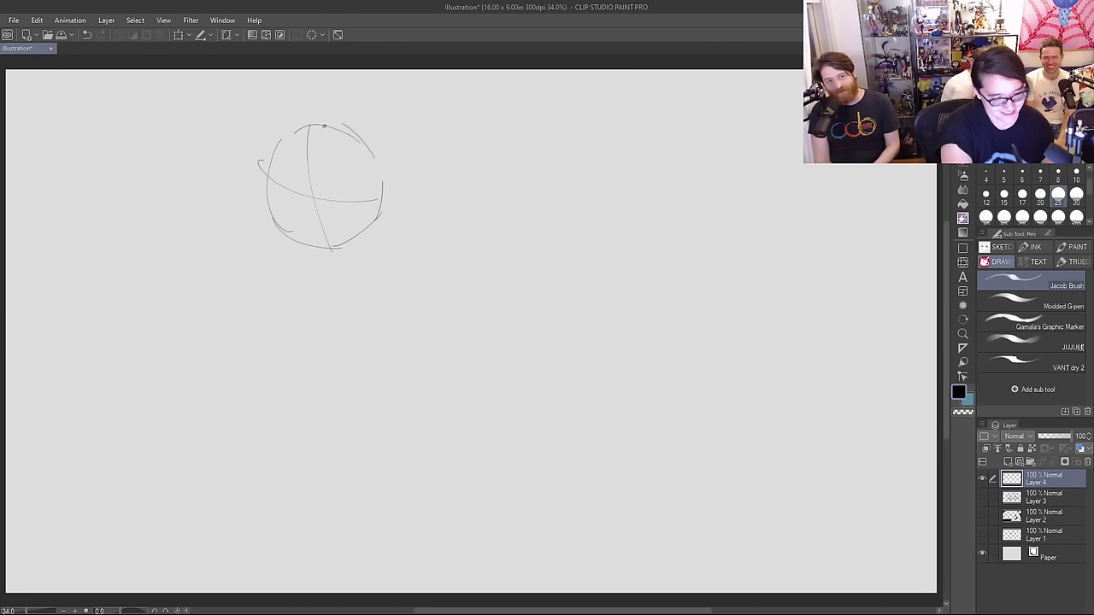
# Step: Rough in the face profile on the head's left side, from the nose down to the chin
pyautogui.moveTo(275, 173)
pyautogui.mouseDown()
pyautogui.moveTo(286, 186)
pyautogui.moveTo(220, 229)
pyautogui.mouseUp()
pyautogui.hotkey('ctrl', 'z')
pyautogui.moveTo(279, 210); pyautogui.dragTo(227, 239)
pyautogui.hotkey('ctrl', 'z')
pyautogui.moveTo(283, 205)
pyautogui.mouseDown()
pyautogui.moveTo(255, 224)
pyautogui.moveTo(282, 259)
pyautogui.moveTo(301, 261)
pyautogui.mouseUp()
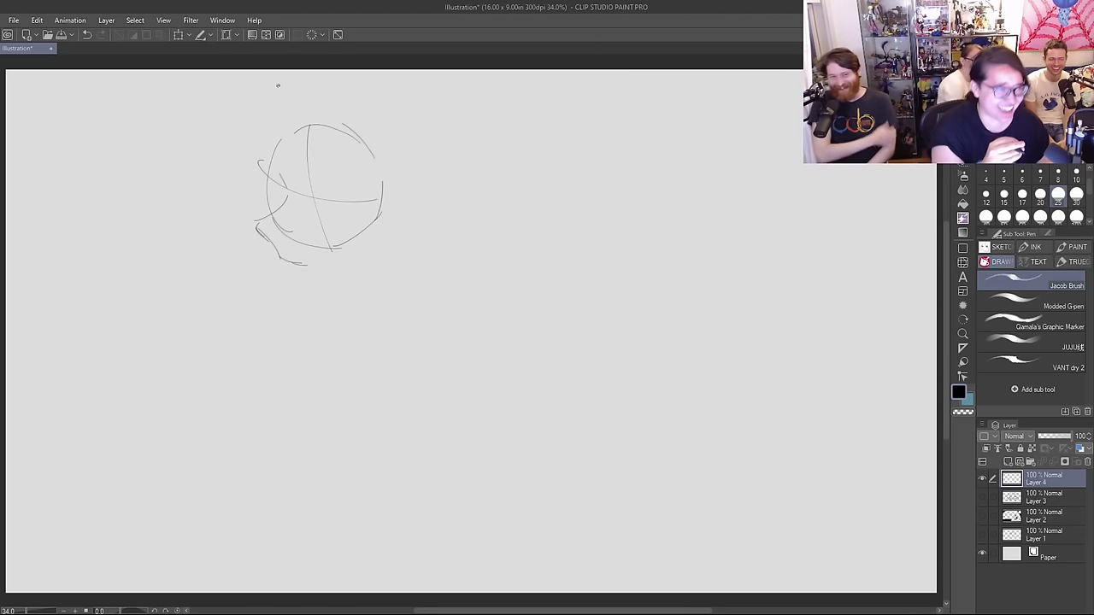
# Step: Sketch the forehead and far cheek contour, and rework the nose and chin lines
pyautogui.moveTo(296, 132); pyautogui.dragTo(262, 174)
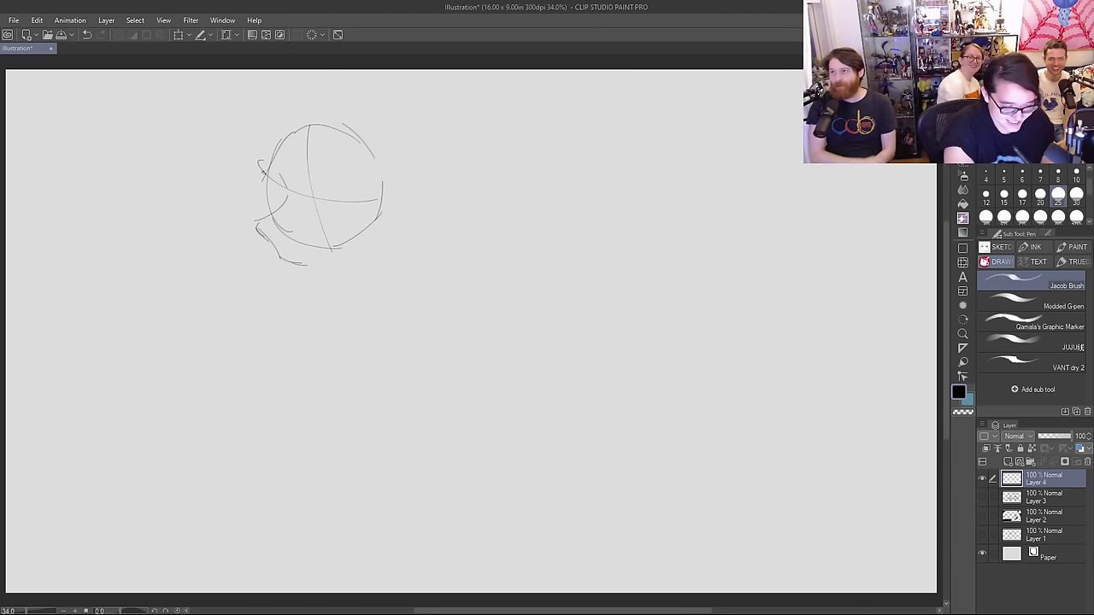
pyautogui.hotkey('ctrl', 'z')
pyautogui.moveTo(300, 125)
pyautogui.mouseDown()
pyautogui.moveTo(264, 166)
pyautogui.moveTo(272, 185)
pyautogui.moveTo(258, 229)
pyautogui.moveTo(299, 269)
pyautogui.moveTo(320, 264)
pyautogui.moveTo(271, 257)
pyautogui.moveTo(264, 225)
pyautogui.moveTo(286, 205)
pyautogui.moveTo(261, 210)
pyautogui.moveTo(274, 250)
pyautogui.mouseUp()
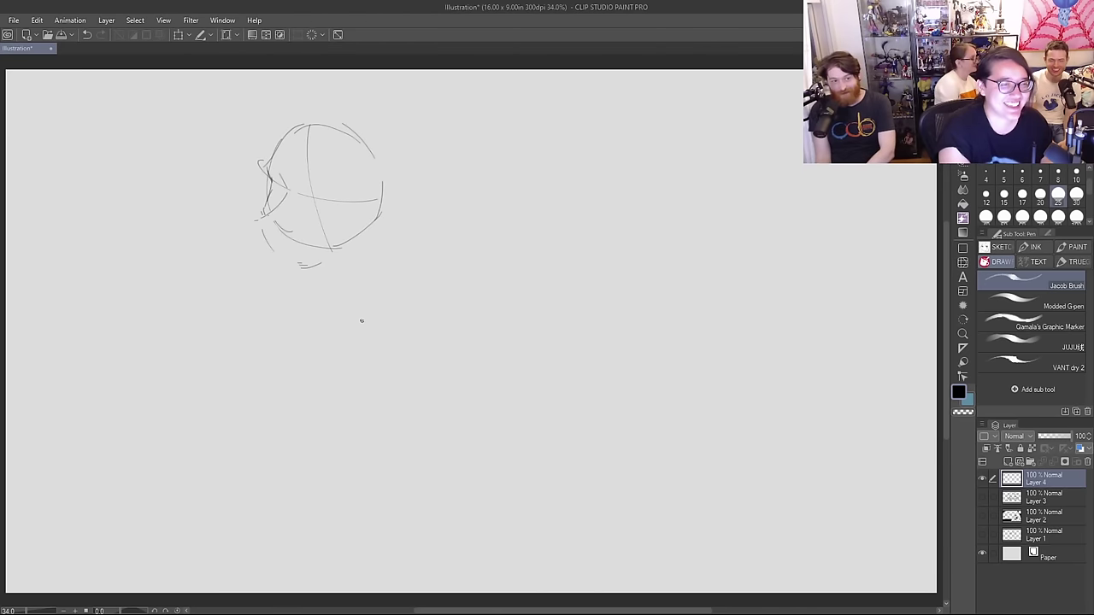
pyautogui.hotkey('ctrl', 'z')
pyautogui.hotkey('ctrl', 'z')
pyautogui.moveTo(286, 194)
pyautogui.mouseDown()
pyautogui.moveTo(258, 225)
pyautogui.moveTo(281, 249)
pyautogui.mouseUp()
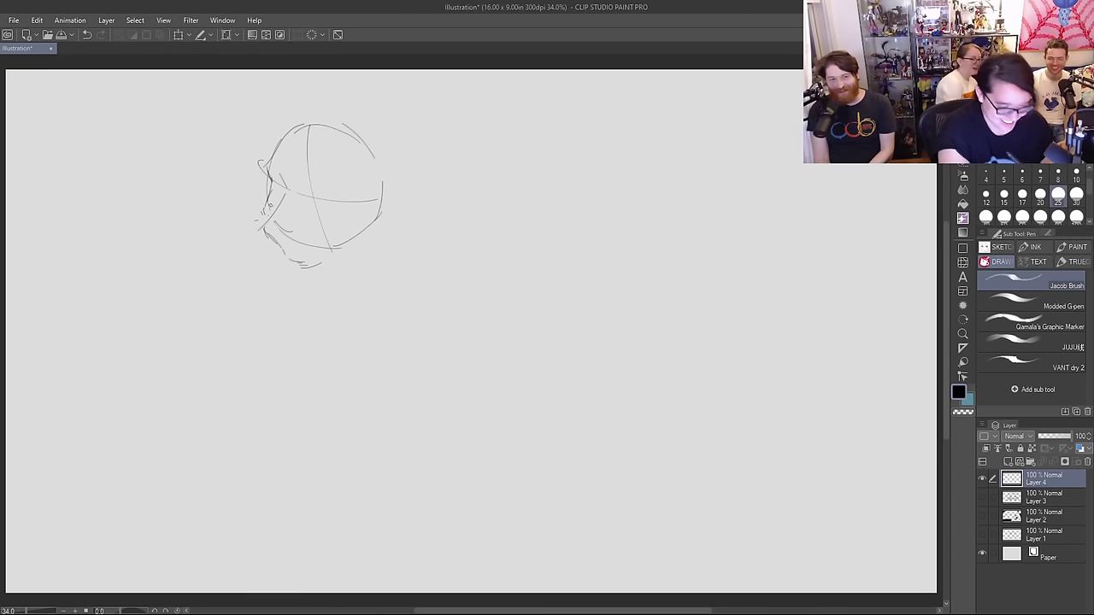
# Step: Strengthen the nose and chin contour, and connect the jaw to the back of the head
pyautogui.moveTo(267, 188)
pyautogui.mouseDown()
pyautogui.moveTo(273, 231)
pyautogui.moveTo(265, 220)
pyautogui.moveTo(288, 258)
pyautogui.moveTo(284, 251)
pyautogui.moveTo(313, 267)
pyautogui.moveTo(373, 225)
pyautogui.mouseUp()
pyautogui.moveTo(288, 186)
pyautogui.mouseDown()
pyautogui.moveTo(269, 211)
pyautogui.moveTo(282, 239)
pyautogui.mouseUp()
pyautogui.hotkey('ctrl', 'z')
pyautogui.hotkey('ctrl', 'z')
pyautogui.moveTo(284, 200)
pyautogui.mouseDown()
pyautogui.moveTo(272, 218)
pyautogui.moveTo(277, 258)
pyautogui.moveTo(269, 222)
pyautogui.moveTo(289, 191)
pyautogui.mouseUp()
pyautogui.hotkey('ctrl', 'z')
pyautogui.moveTo(267, 227); pyautogui.dragTo(288, 188)
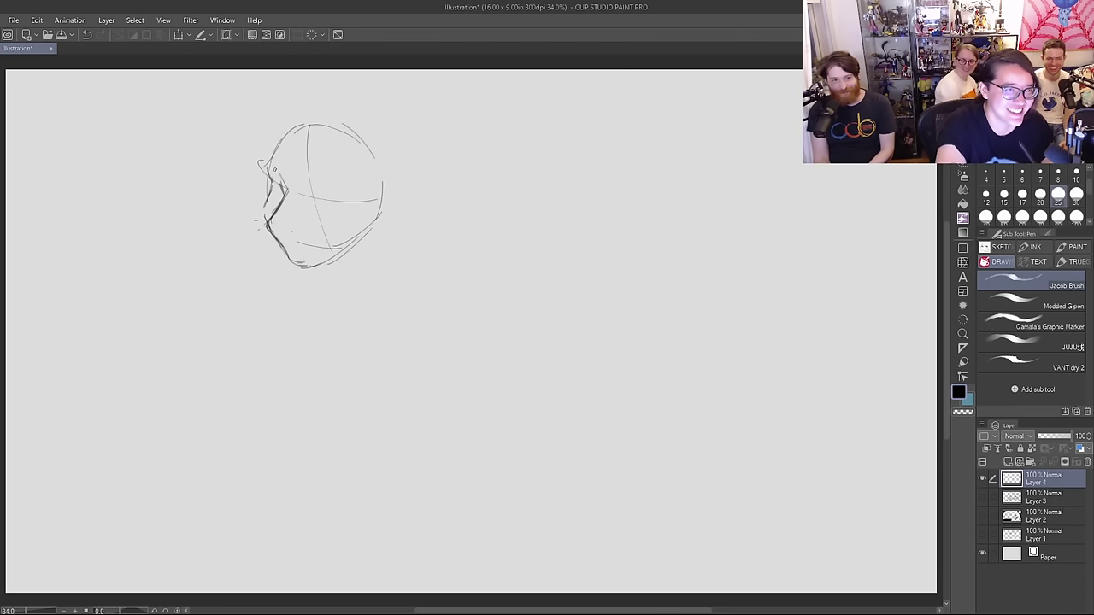
pyautogui.moveTo(264, 205); pyautogui.dragTo(269, 224)
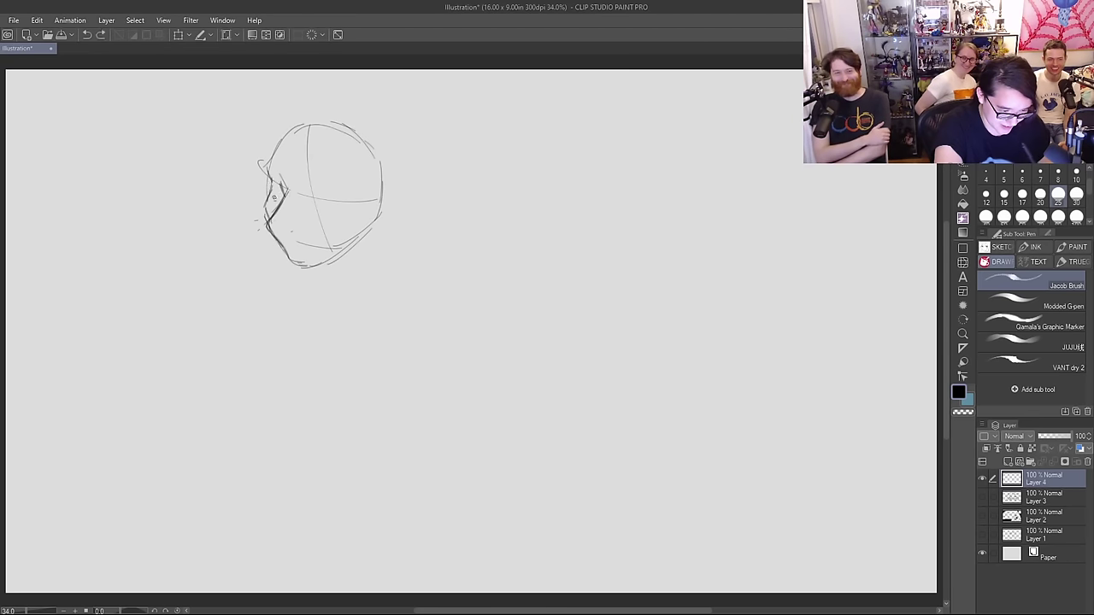
# Step: Sketch round glasses with a bridge over the eye line and draw the underside of the nose
pyautogui.hotkey('ctrl', 'z')
pyautogui.moveTo(268, 179)
pyautogui.mouseDown()
pyautogui.moveTo(317, 210)
pyautogui.moveTo(334, 187)
pyautogui.moveTo(324, 180)
pyautogui.moveTo(335, 202)
pyautogui.mouseUp()
pyautogui.hotkey('ctrl', 'z')
pyautogui.hotkey('ctrl', 'z')
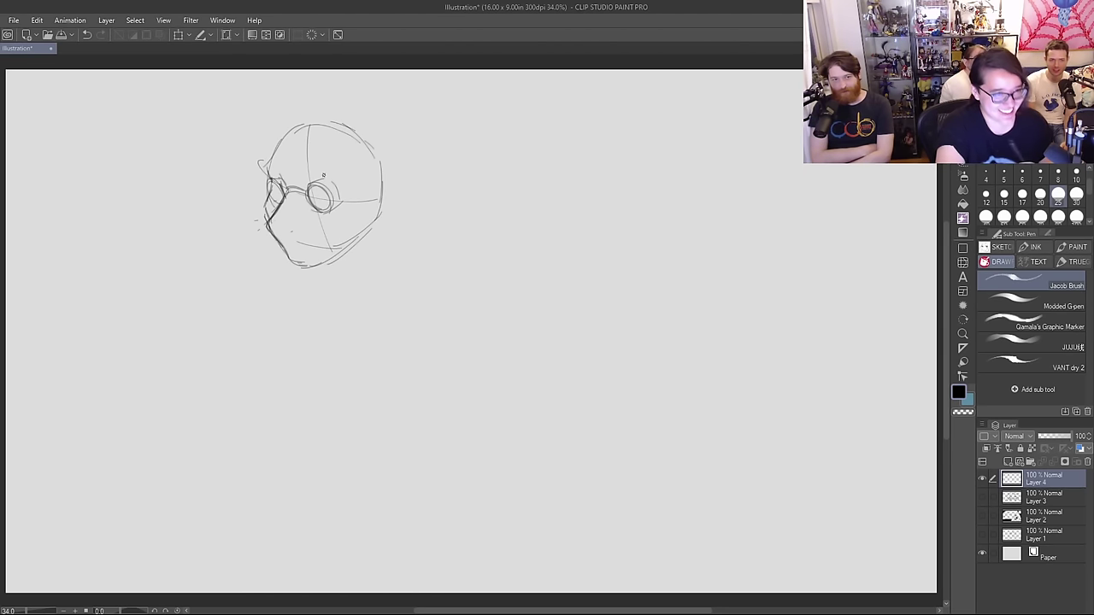
pyautogui.moveTo(273, 226); pyautogui.dragTo(294, 230)
pyautogui.hotkey('ctrl', 'z')
pyautogui.hotkey('ctrl', 'z')
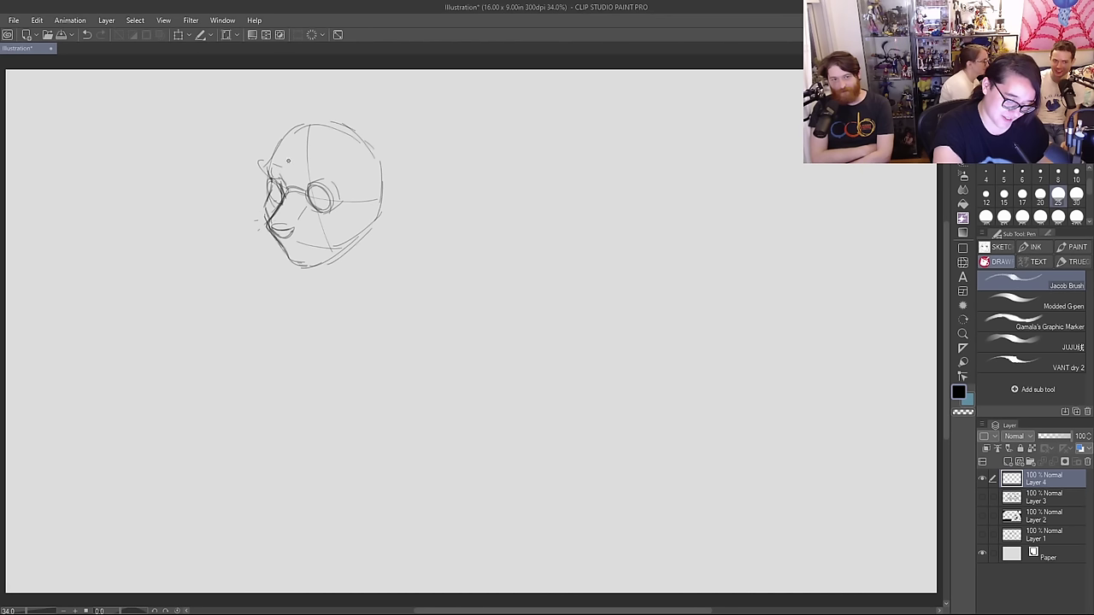
# Step: Erase the near lens and bridge, mark the mouth above the chin, and redraw the round glasses
pyautogui.moveTo(285, 184)
pyautogui.mouseDown()
pyautogui.moveTo(290, 207)
pyautogui.moveTo(308, 195)
pyautogui.moveTo(329, 217)
pyautogui.moveTo(340, 205)
pyautogui.mouseUp()
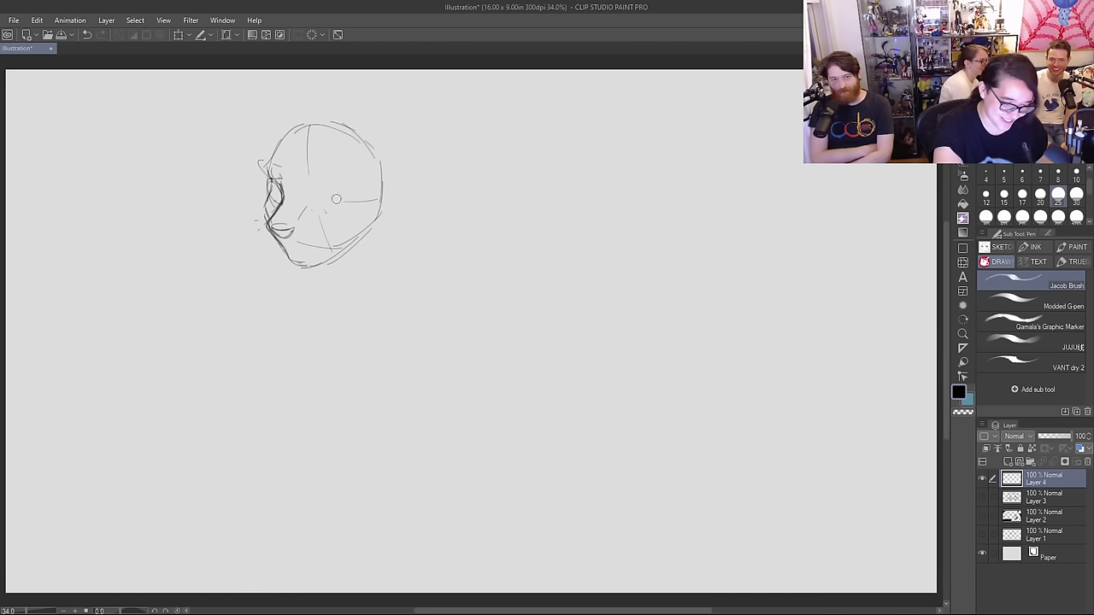
pyautogui.moveTo(284, 258); pyautogui.dragTo(302, 256)
pyautogui.hotkey('ctrl', 'z')
pyautogui.hotkey('ctrl', 'z')
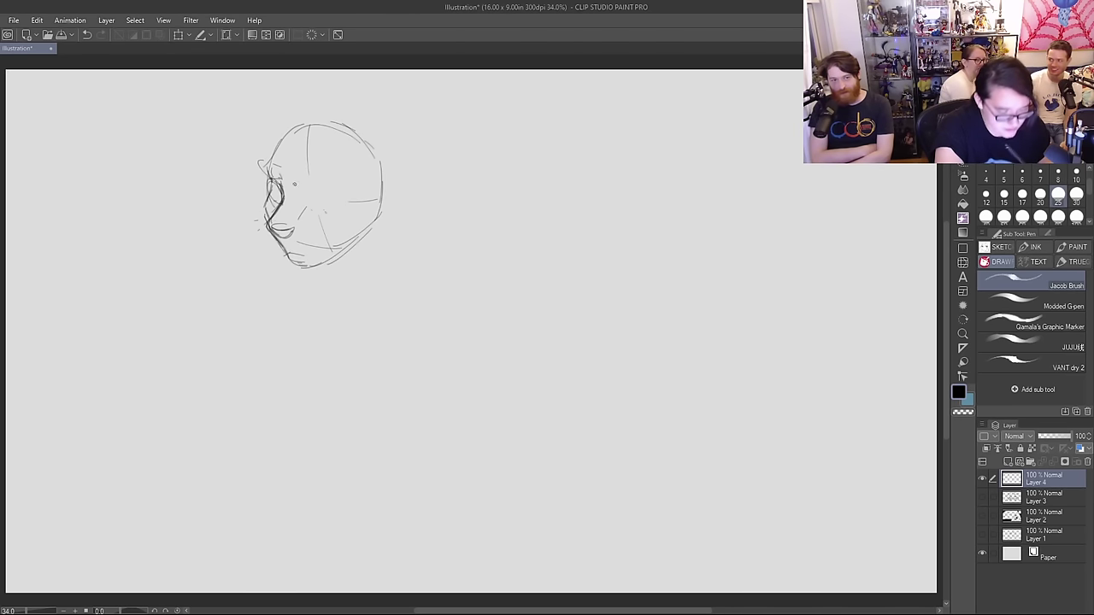
pyautogui.moveTo(272, 182)
pyautogui.mouseDown()
pyautogui.moveTo(268, 207)
pyautogui.moveTo(321, 202)
pyautogui.moveTo(318, 212)
pyautogui.moveTo(309, 185)
pyautogui.moveTo(330, 210)
pyautogui.moveTo(306, 193)
pyautogui.moveTo(336, 200)
pyautogui.mouseUp()
# Step: Sketch a pointed tuft of hair sticking out from the upper back of the head
pyautogui.moveTo(385, 170)
pyautogui.mouseDown()
pyautogui.moveTo(355, 118)
pyautogui.moveTo(335, 142)
pyautogui.moveTo(386, 116)
pyautogui.mouseUp()
pyautogui.hotkey('ctrl', 'z')
pyautogui.hotkey('ctrl', 'z')
pyautogui.moveTo(394, 121); pyautogui.dragTo(382, 175)
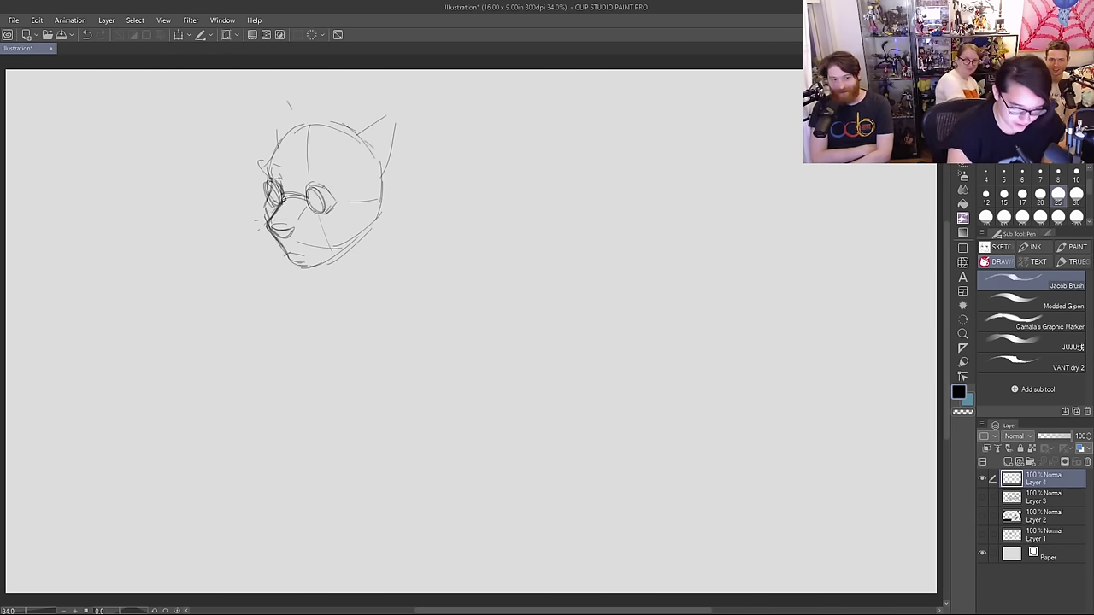
# Step: Go over the nose bridge, nose tip and upper lip contour with a thick dark line
pyautogui.moveTo(270, 224); pyautogui.dragTo(272, 245)
pyautogui.moveTo(283, 202)
pyautogui.mouseDown()
pyautogui.moveTo(268, 239)
pyautogui.moveTo(277, 249)
pyautogui.moveTo(268, 234)
pyautogui.mouseUp()
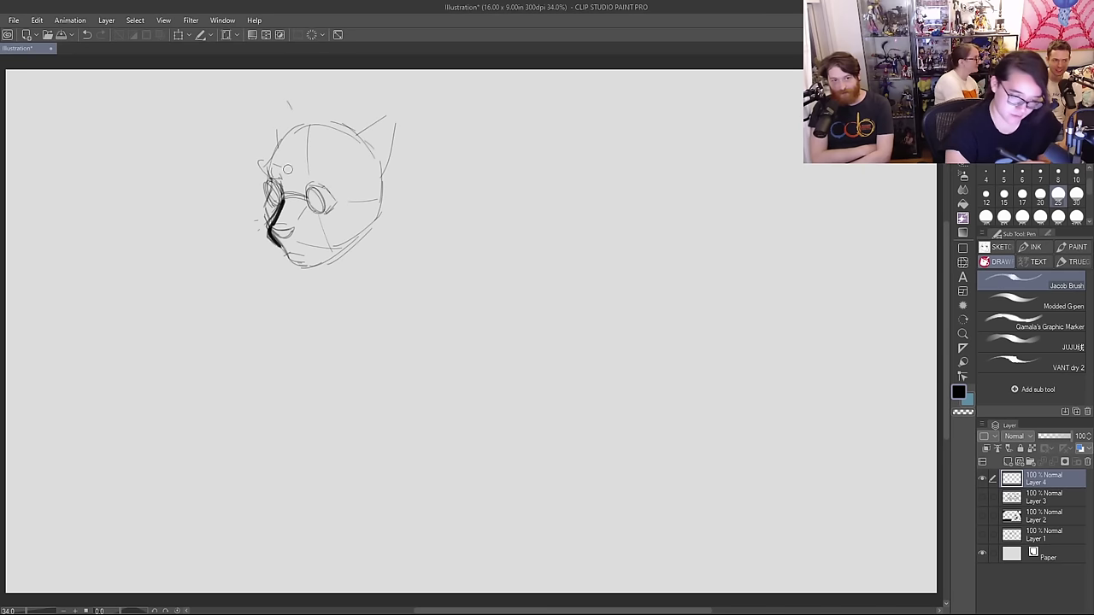
pyautogui.hotkey('ctrl', 'z')
pyautogui.hotkey('ctrl', 'z')
pyautogui.moveTo(276, 239); pyautogui.dragTo(289, 218)
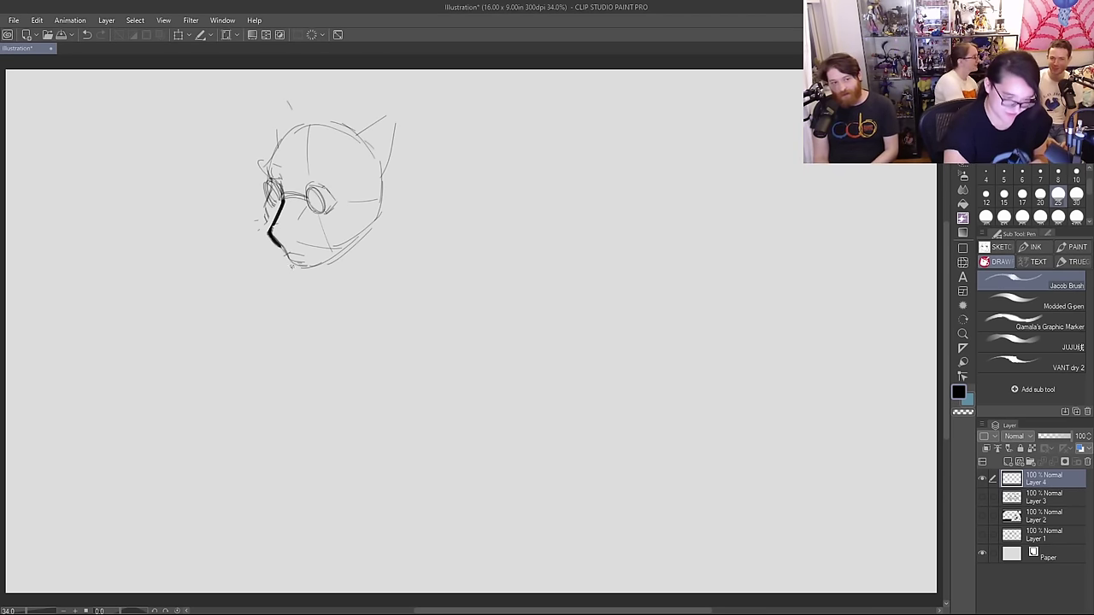
# Step: Darken the chin and jawline up to the back of the head, and firm up the far cheek line
pyautogui.moveTo(292, 266)
pyautogui.mouseDown()
pyautogui.moveTo(320, 270)
pyautogui.moveTo(359, 234)
pyautogui.mouseUp()
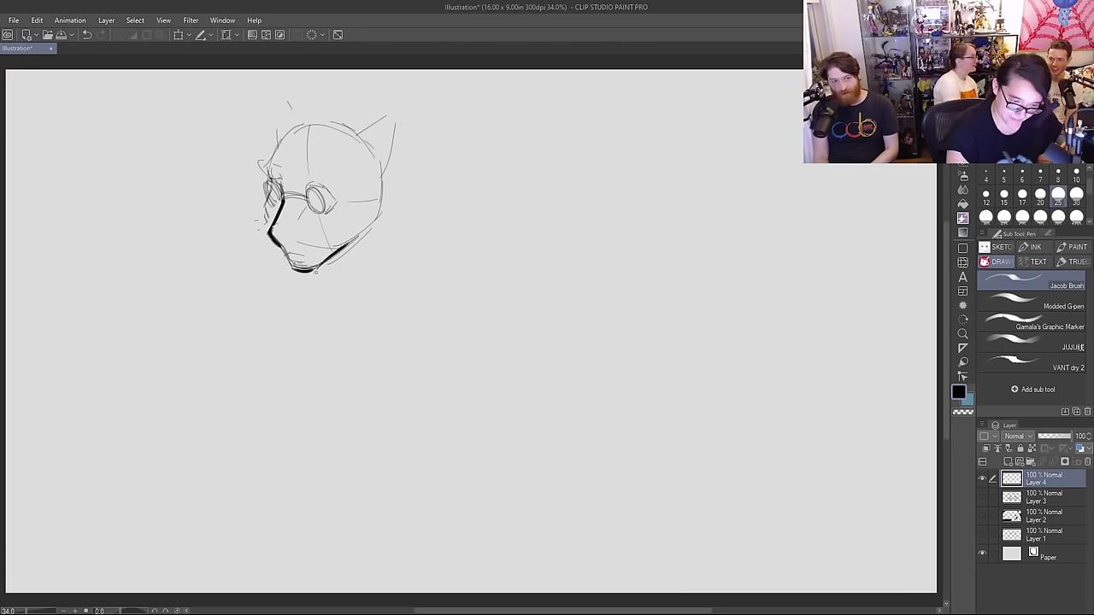
pyautogui.moveTo(316, 270)
pyautogui.mouseDown()
pyautogui.moveTo(376, 227)
pyautogui.moveTo(381, 199)
pyautogui.mouseUp()
pyautogui.moveTo(272, 186); pyautogui.dragTo(268, 228)
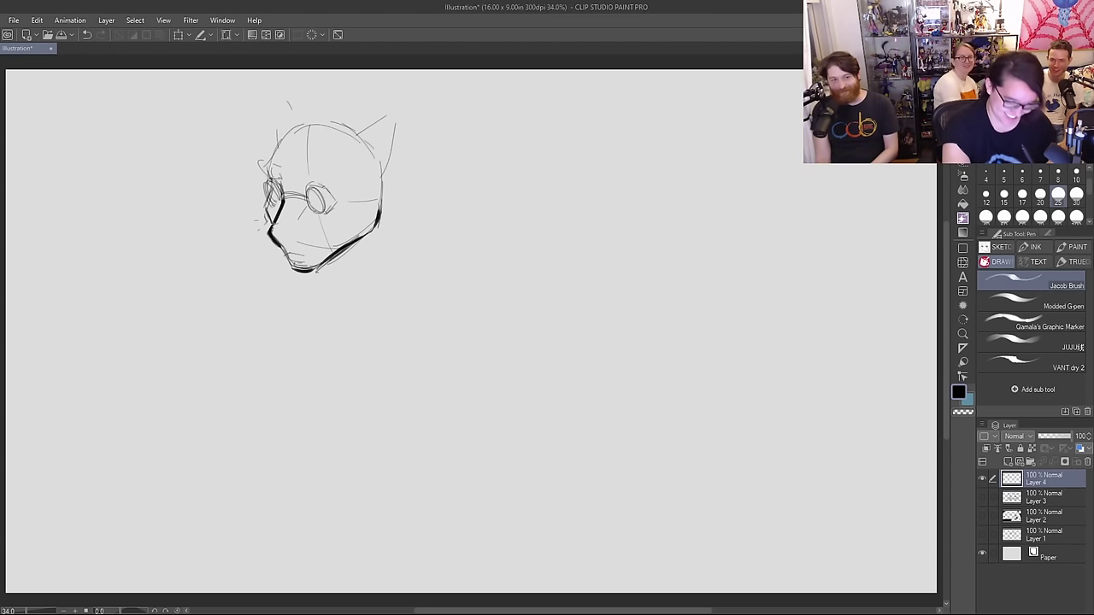
pyautogui.moveTo(270, 222); pyautogui.dragTo(269, 193)
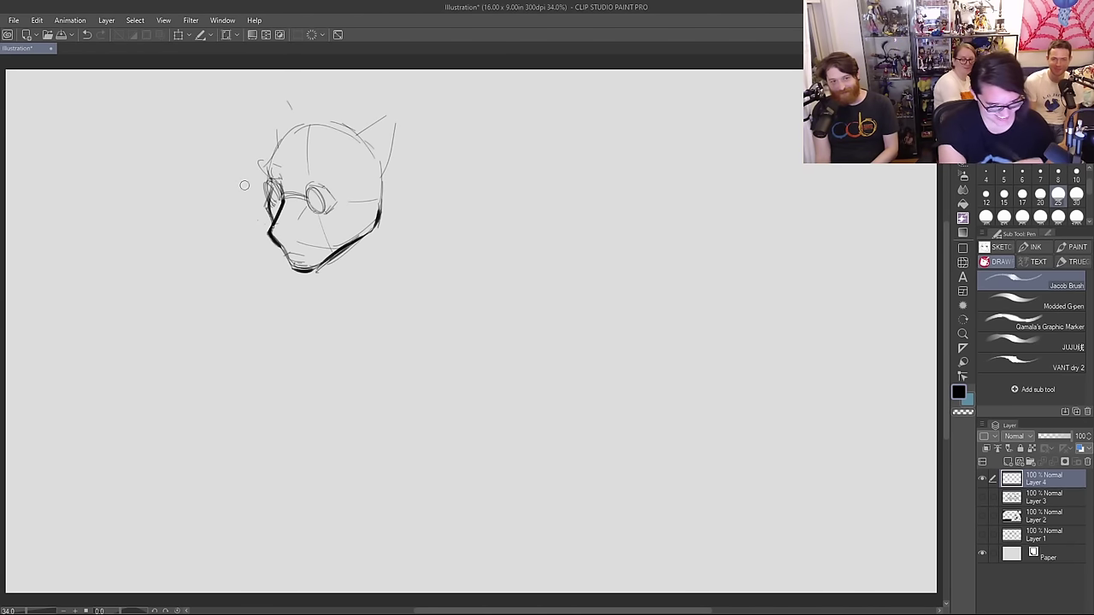
# Step: Redraw the underside of the nose with a simpler line and reinforce the near lens of the glasses
pyautogui.moveTo(273, 233)
pyautogui.mouseDown()
pyautogui.moveTo(298, 234)
pyautogui.moveTo(287, 241)
pyautogui.mouseUp()
pyautogui.hotkey('ctrl', 'z')
pyautogui.hotkey('ctrl', 'z')
pyautogui.hotkey('ctrl', 'y')
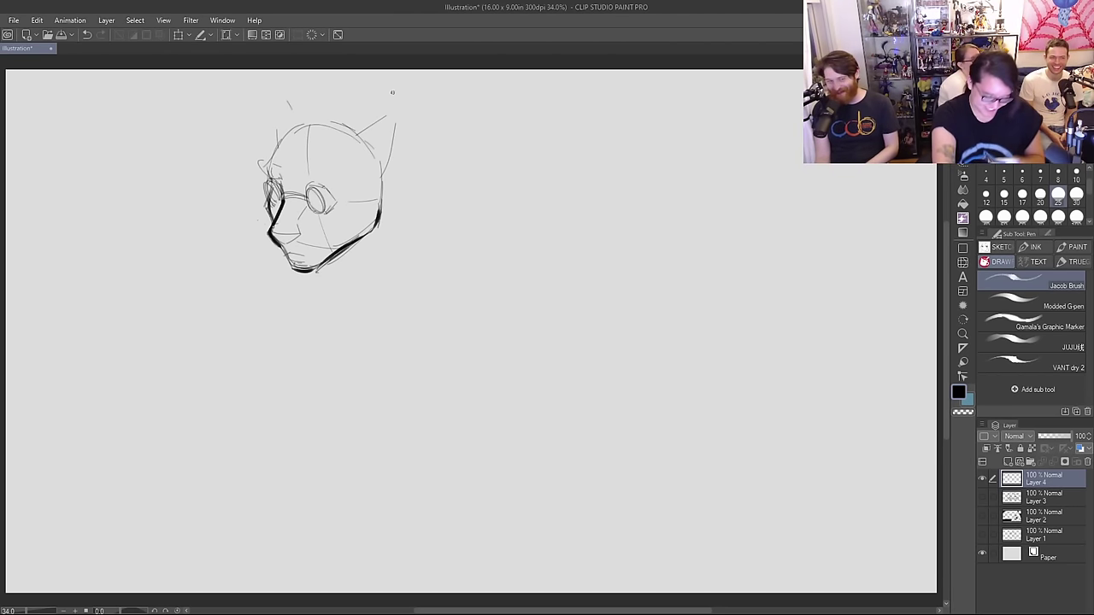
pyautogui.moveTo(311, 197)
pyautogui.mouseDown()
pyautogui.moveTo(309, 211)
pyautogui.moveTo(312, 195)
pyautogui.moveTo(334, 193)
pyautogui.mouseUp()
# Step: Sketch the front and back of the neck, and replace the throat line with one sloping down to the chest
pyautogui.moveTo(316, 272)
pyautogui.mouseDown()
pyautogui.moveTo(346, 308)
pyautogui.moveTo(333, 371)
pyautogui.mouseUp()
pyautogui.moveTo(378, 164); pyautogui.dragTo(408, 273)
pyautogui.moveTo(377, 186); pyautogui.dragTo(410, 246)
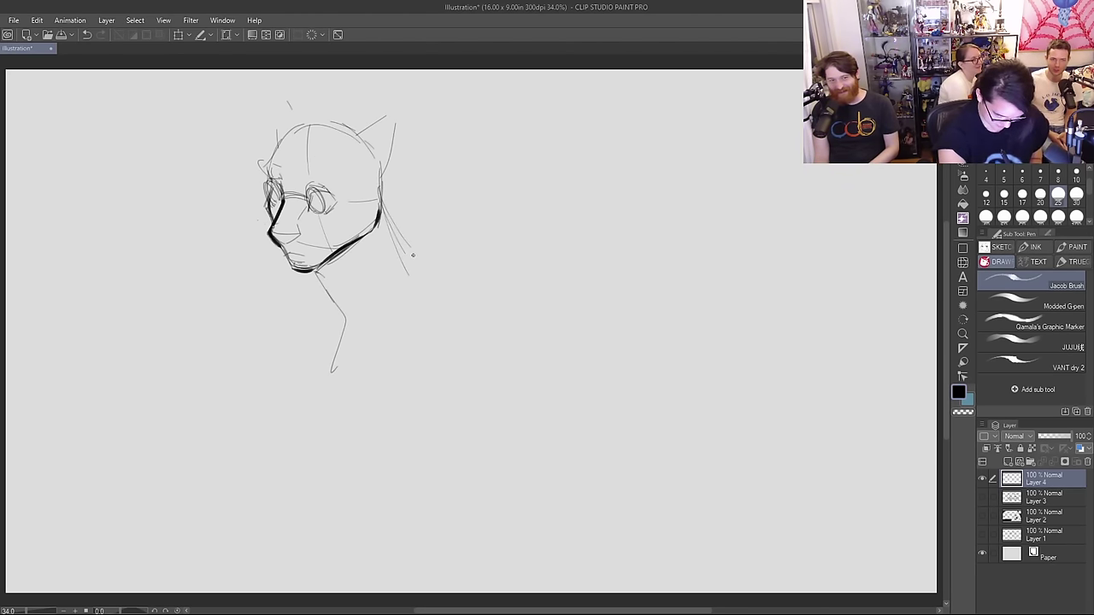
pyautogui.moveTo(317, 269); pyautogui.dragTo(379, 220)
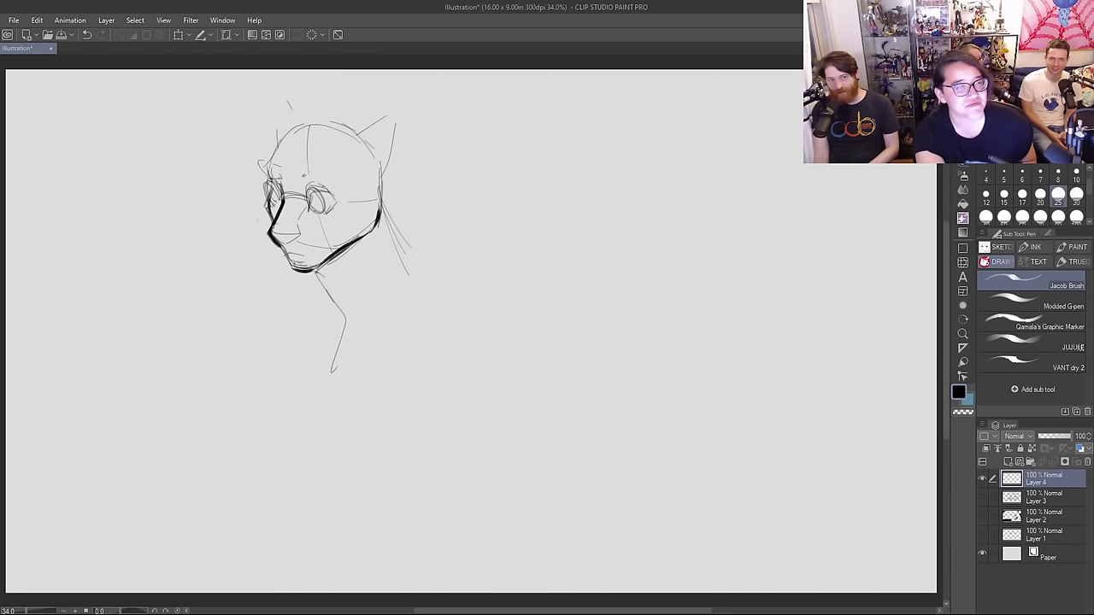
pyautogui.moveTo(314, 273)
pyautogui.mouseDown()
pyautogui.moveTo(335, 302)
pyautogui.moveTo(329, 391)
pyautogui.moveTo(379, 341)
pyautogui.mouseUp()
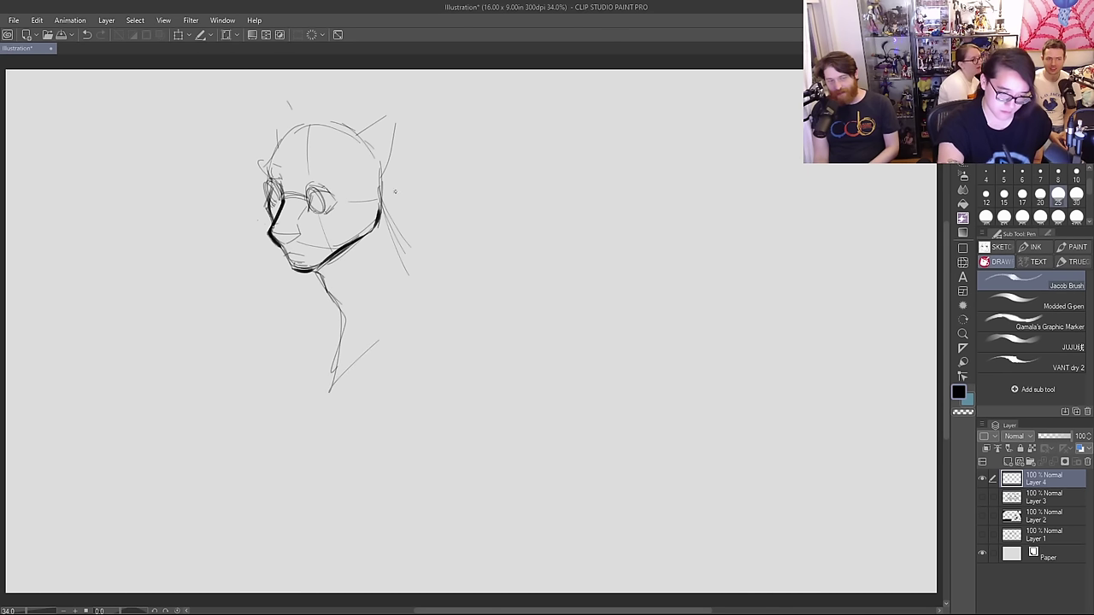
pyautogui.moveTo(382, 161); pyautogui.dragTo(412, 288)
pyautogui.moveTo(335, 294)
pyautogui.mouseDown()
pyautogui.moveTo(333, 324)
pyautogui.moveTo(303, 403)
pyautogui.mouseUp()
pyautogui.moveTo(340, 296)
pyautogui.mouseDown()
pyautogui.moveTo(336, 371)
pyautogui.moveTo(342, 298)
pyautogui.moveTo(332, 290)
pyautogui.moveTo(350, 366)
pyautogui.moveTo(317, 399)
pyautogui.mouseUp()
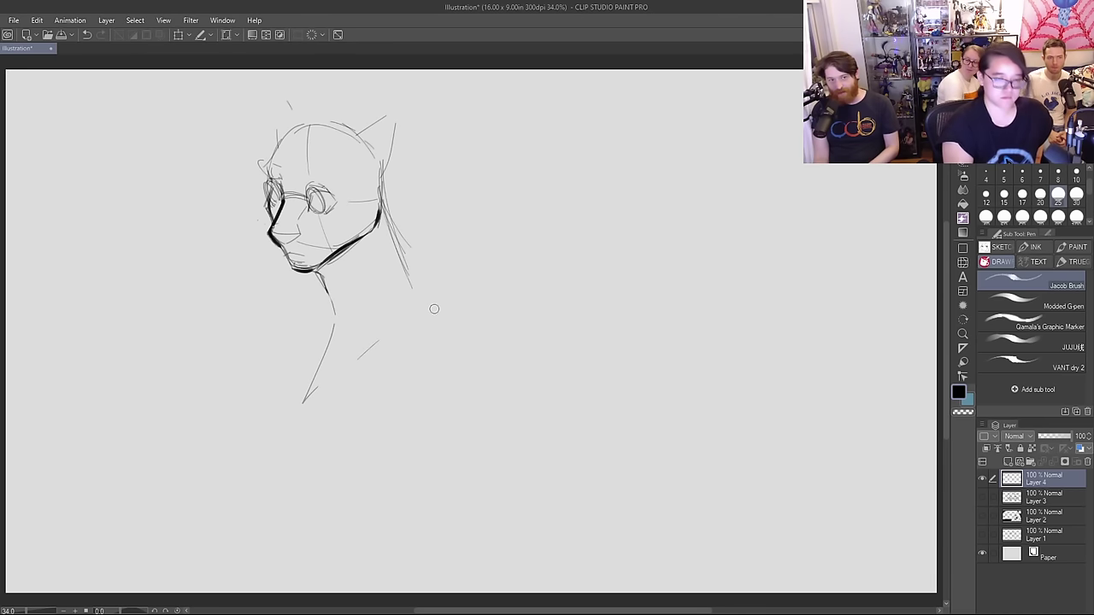
# Step: Sketch both shoulders with a curved collar line across the base of the neck
pyautogui.moveTo(252, 367)
pyautogui.mouseDown()
pyautogui.moveTo(352, 304)
pyautogui.moveTo(453, 329)
pyautogui.moveTo(469, 387)
pyautogui.mouseUp()
pyautogui.moveTo(388, 199); pyautogui.dragTo(429, 282)
pyautogui.moveTo(386, 169)
pyautogui.mouseDown()
pyautogui.moveTo(432, 294)
pyautogui.moveTo(479, 335)
pyautogui.moveTo(476, 396)
pyautogui.mouseUp()
pyautogui.moveTo(385, 169); pyautogui.dragTo(406, 277)
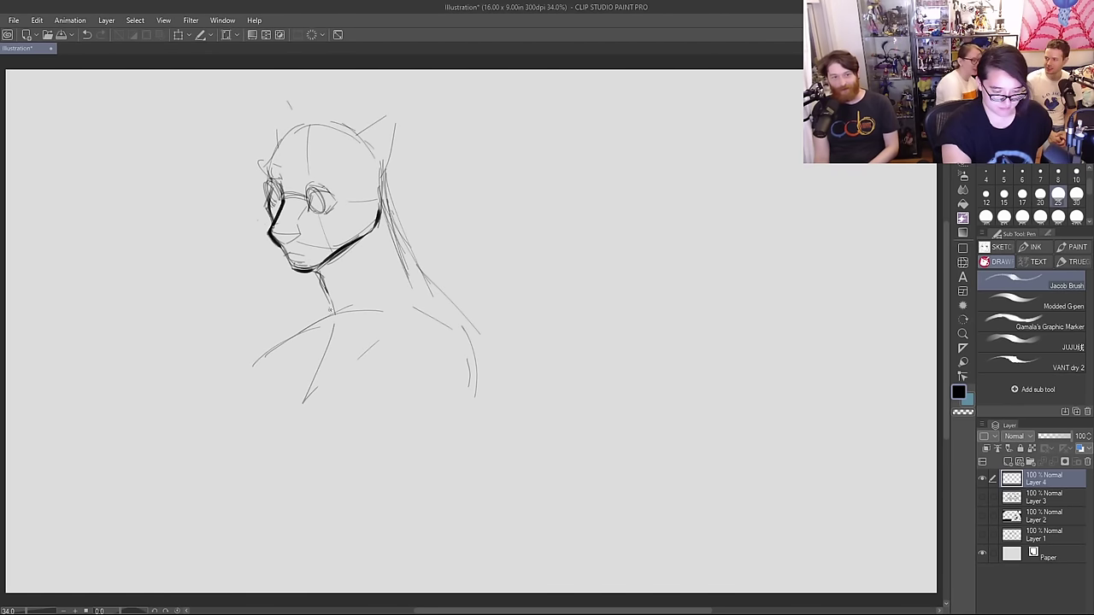
pyautogui.moveTo(275, 357)
pyautogui.mouseDown()
pyautogui.moveTo(330, 308)
pyautogui.moveTo(460, 340)
pyautogui.mouseUp()
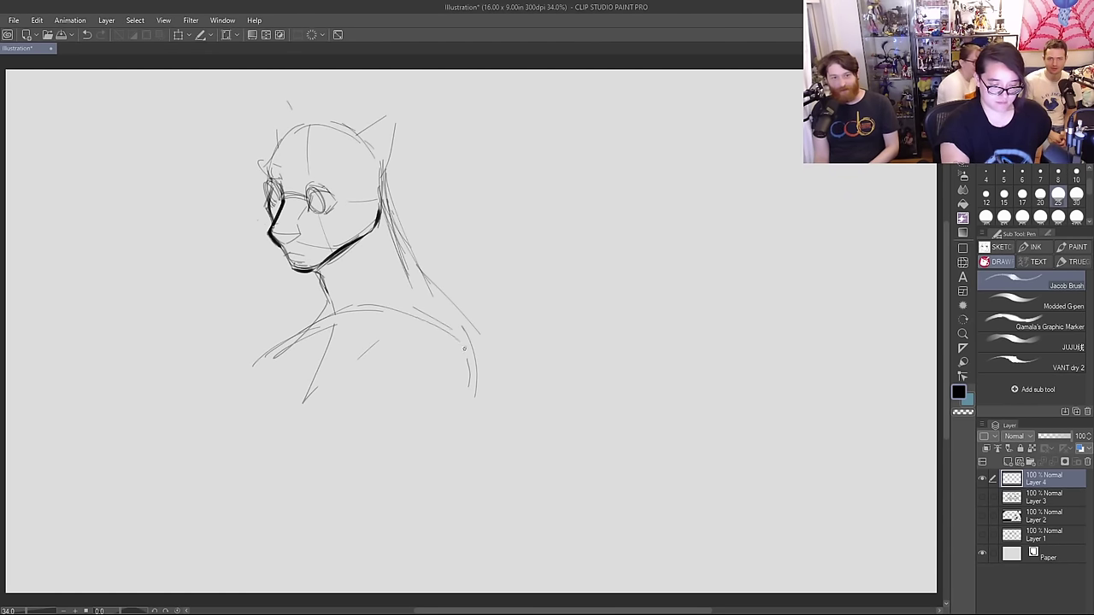
# Step: Clean up the back of the neck into a single line flowing into the near shoulder
pyautogui.moveTo(389, 205)
pyautogui.mouseDown()
pyautogui.moveTo(412, 282)
pyautogui.moveTo(393, 239)
pyautogui.moveTo(403, 235)
pyautogui.moveTo(425, 284)
pyautogui.mouseUp()
pyautogui.moveTo(383, 181); pyautogui.dragTo(427, 286)
pyautogui.moveTo(400, 249); pyautogui.dragTo(480, 341)
pyautogui.moveTo(393, 190); pyautogui.dragTo(414, 262)
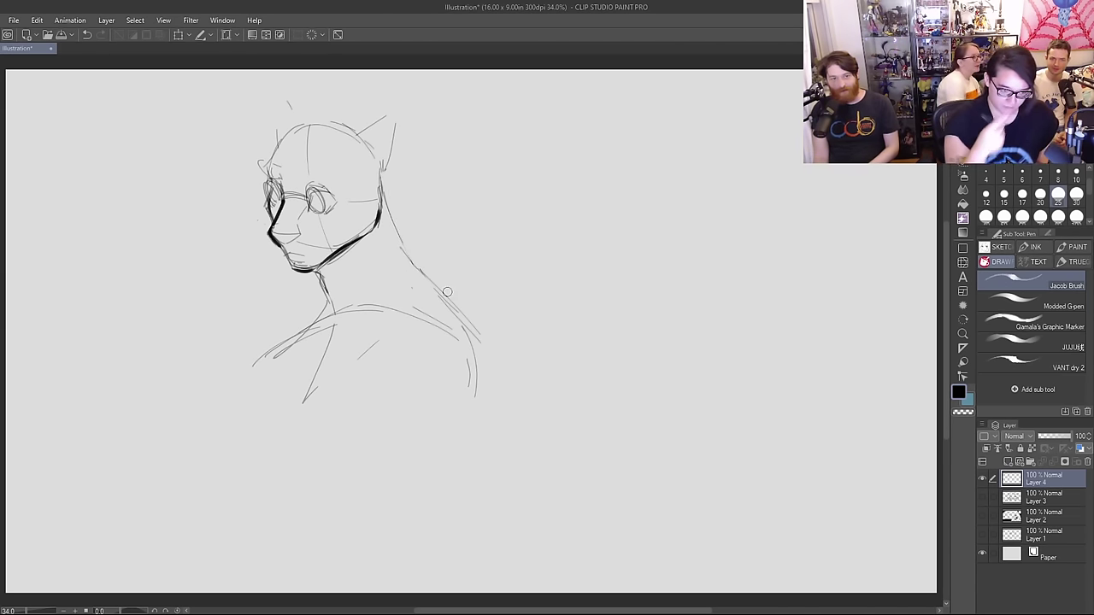
# Step: Darken the front of the neck and shade the area directly under the jaw
pyautogui.moveTo(315, 268); pyautogui.dragTo(327, 304)
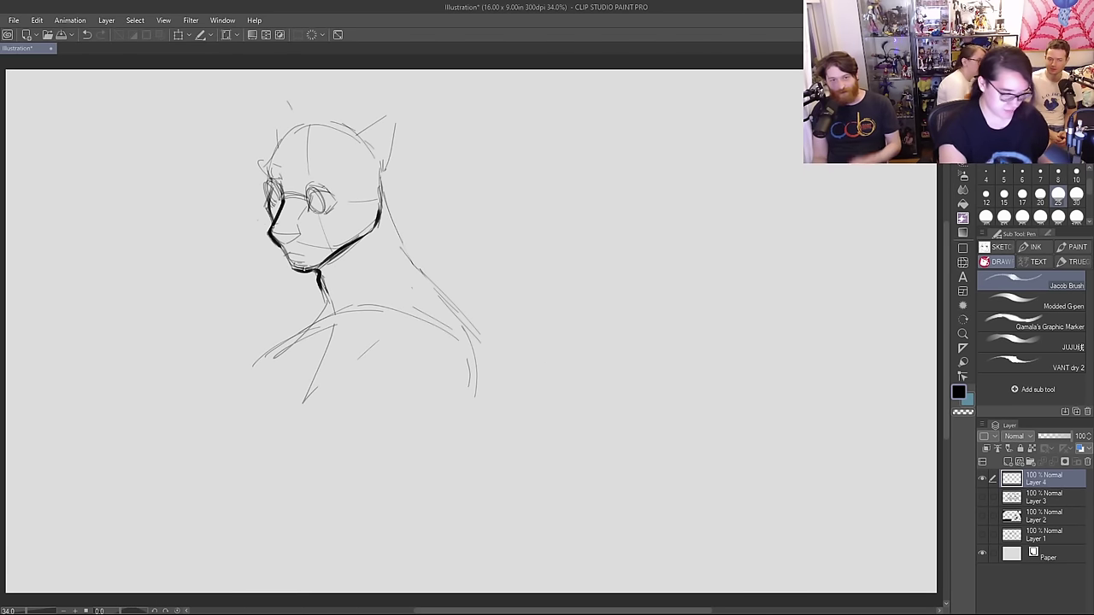
pyautogui.moveTo(318, 277); pyautogui.dragTo(326, 305)
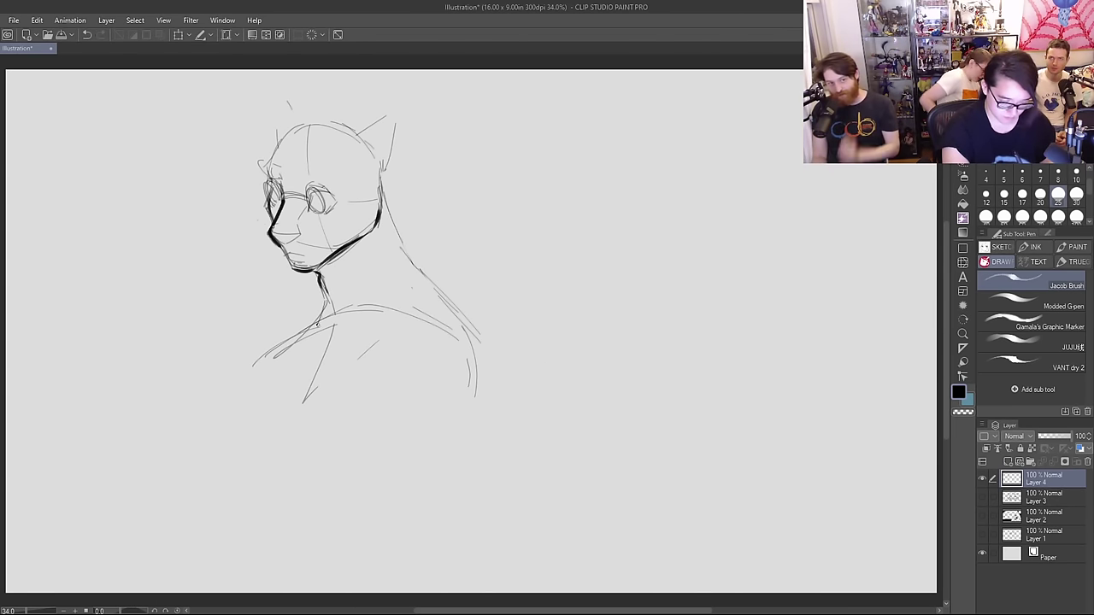
pyautogui.moveTo(316, 271); pyautogui.dragTo(334, 261)
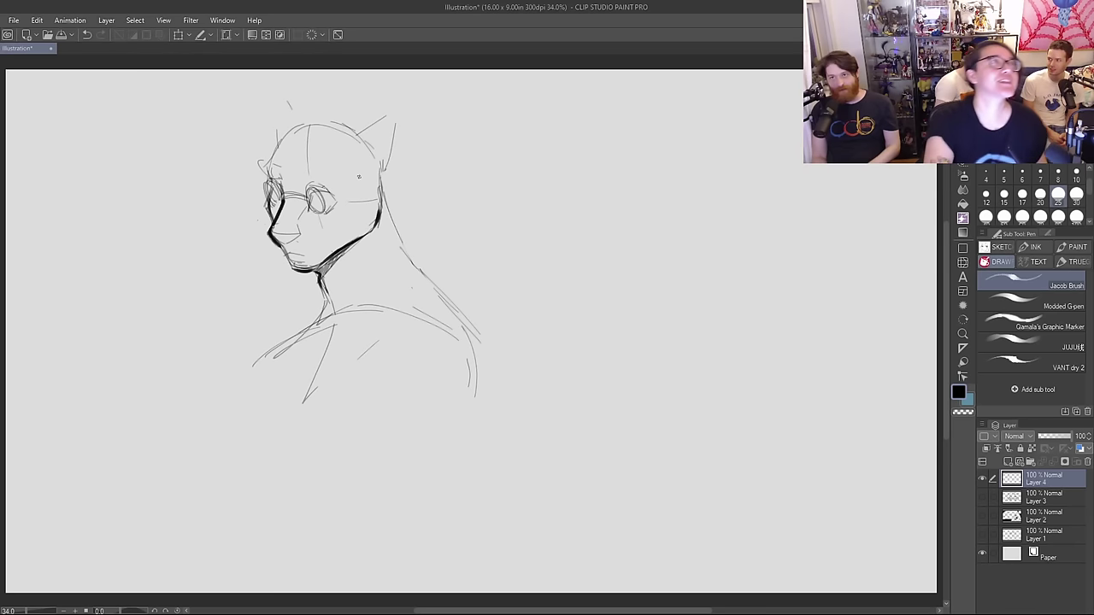
# Step: Sketch swept-back hair with loose strands over the top, temple and back of the head
pyautogui.moveTo(272, 147)
pyautogui.mouseDown()
pyautogui.moveTo(285, 118)
pyautogui.moveTo(310, 120)
pyautogui.moveTo(297, 134)
pyautogui.moveTo(309, 113)
pyautogui.moveTo(297, 131)
pyautogui.moveTo(333, 164)
pyautogui.mouseUp()
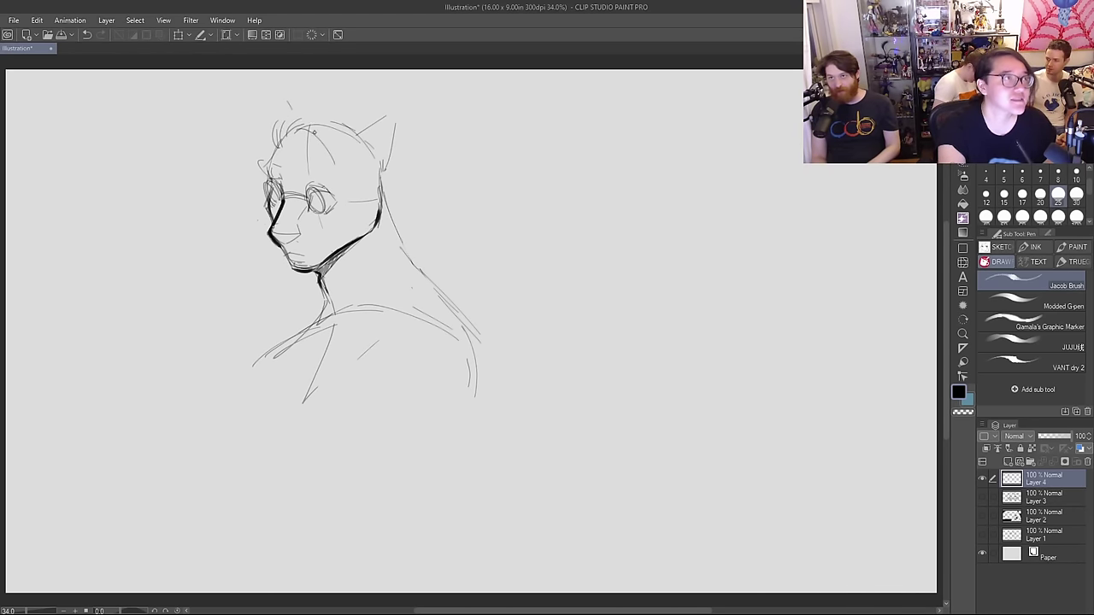
pyautogui.moveTo(305, 117)
pyautogui.mouseDown()
pyautogui.moveTo(344, 148)
pyautogui.moveTo(333, 150)
pyautogui.moveTo(336, 183)
pyautogui.mouseUp()
pyautogui.moveTo(322, 136)
pyautogui.mouseDown()
pyautogui.moveTo(302, 117)
pyautogui.moveTo(319, 122)
pyautogui.moveTo(308, 160)
pyautogui.moveTo(296, 137)
pyautogui.moveTo(376, 163)
pyautogui.mouseUp()
pyautogui.moveTo(290, 119)
pyautogui.mouseDown()
pyautogui.moveTo(339, 98)
pyautogui.moveTo(302, 117)
pyautogui.moveTo(340, 103)
pyautogui.moveTo(327, 106)
pyautogui.moveTo(374, 137)
pyautogui.moveTo(361, 200)
pyautogui.mouseUp()
pyautogui.hotkey('ctrl', 'z')
pyautogui.moveTo(359, 147); pyautogui.dragTo(376, 198)
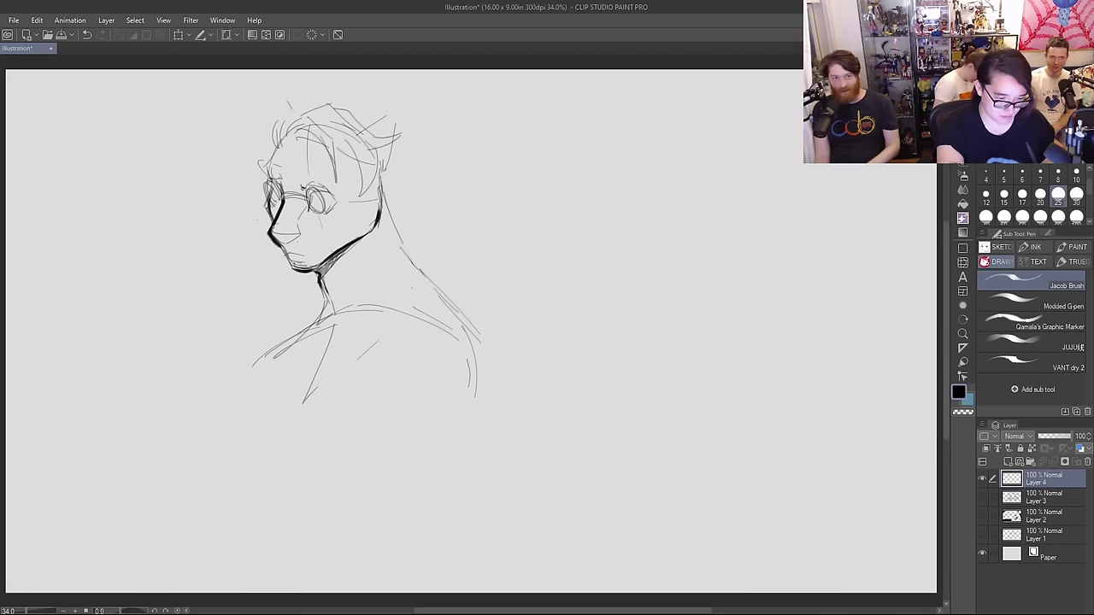
# Step: Draw angled eyebrows above the glasses and check the sketch in a mirrored view
pyautogui.moveTo(308, 182)
pyautogui.mouseDown()
pyautogui.moveTo(329, 174)
pyautogui.moveTo(269, 175)
pyautogui.mouseUp()
pyautogui.hotkey('ctrl', 'z')
pyautogui.press('h')
pyautogui.press('h')
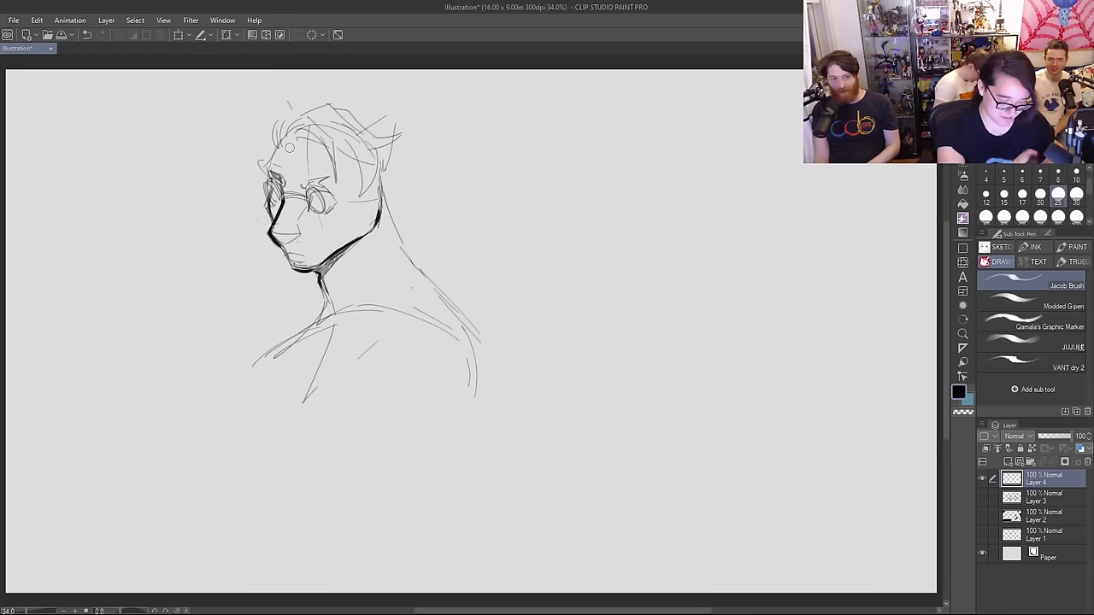
# Step: Redraw the forehead contour from the hairline to the brow and touch up the line beneath the nose
pyautogui.moveTo(283, 134)
pyautogui.mouseDown()
pyautogui.moveTo(261, 175)
pyautogui.moveTo(269, 183)
pyautogui.mouseUp()
pyautogui.hotkey('ctrl', 'z')
pyautogui.hotkey('ctrl', 'z')
pyautogui.moveTo(283, 136); pyautogui.dragTo(268, 174)
pyautogui.hotkey('ctrl', 'z')
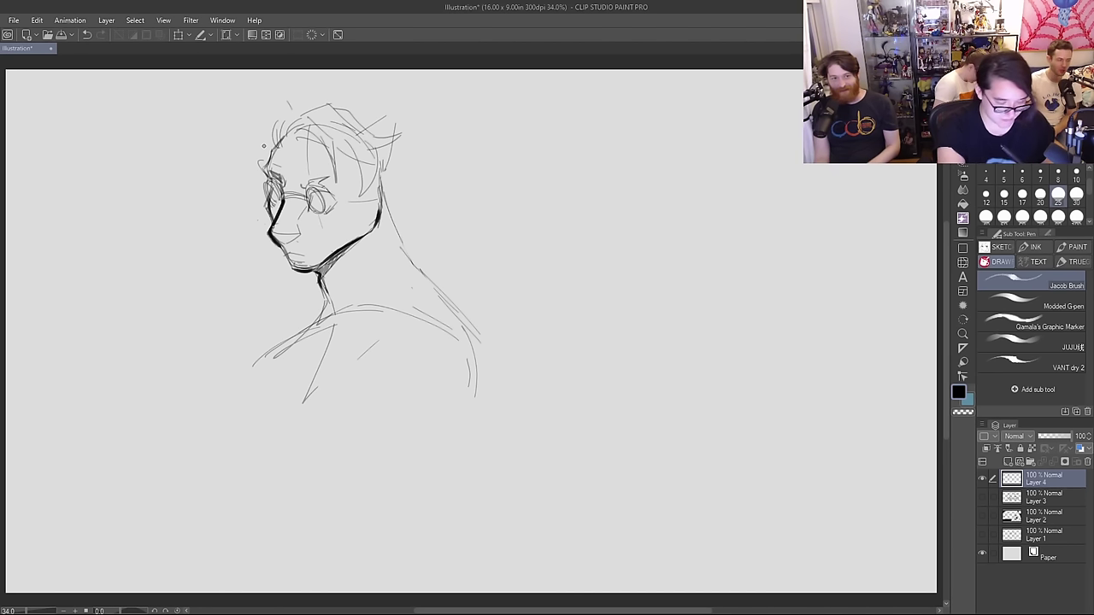
pyautogui.moveTo(272, 234)
pyautogui.mouseDown()
pyautogui.moveTo(296, 235)
pyautogui.moveTo(282, 246)
pyautogui.mouseUp()
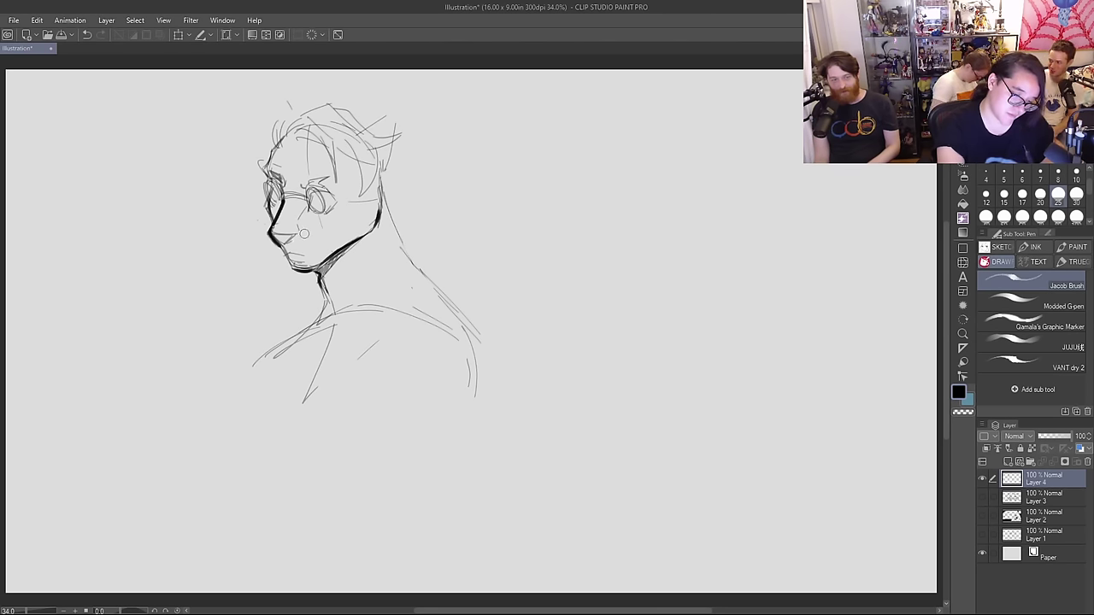
# Step: Redraw the front and back contours of the neck and rough in the chest with curved construction lines
pyautogui.hotkey('ctrl', 'z')
pyautogui.moveTo(323, 290); pyautogui.dragTo(326, 314)
pyautogui.moveTo(382, 188); pyautogui.dragTo(419, 296)
pyautogui.moveTo(395, 229); pyautogui.dragTo(470, 369)
pyautogui.moveTo(244, 381); pyautogui.dragTo(256, 482)
pyautogui.hotkey('ctrl', 'z')
pyautogui.moveTo(306, 332)
pyautogui.mouseDown()
pyautogui.moveTo(268, 385)
pyautogui.moveTo(260, 465)
pyautogui.mouseUp()
pyautogui.moveTo(257, 482)
pyautogui.mouseDown()
pyautogui.moveTo(350, 437)
pyautogui.moveTo(426, 492)
pyautogui.mouseUp()
pyautogui.moveTo(357, 475)
pyautogui.mouseDown()
pyautogui.moveTo(380, 476)
pyautogui.moveTo(491, 344)
pyautogui.mouseUp()
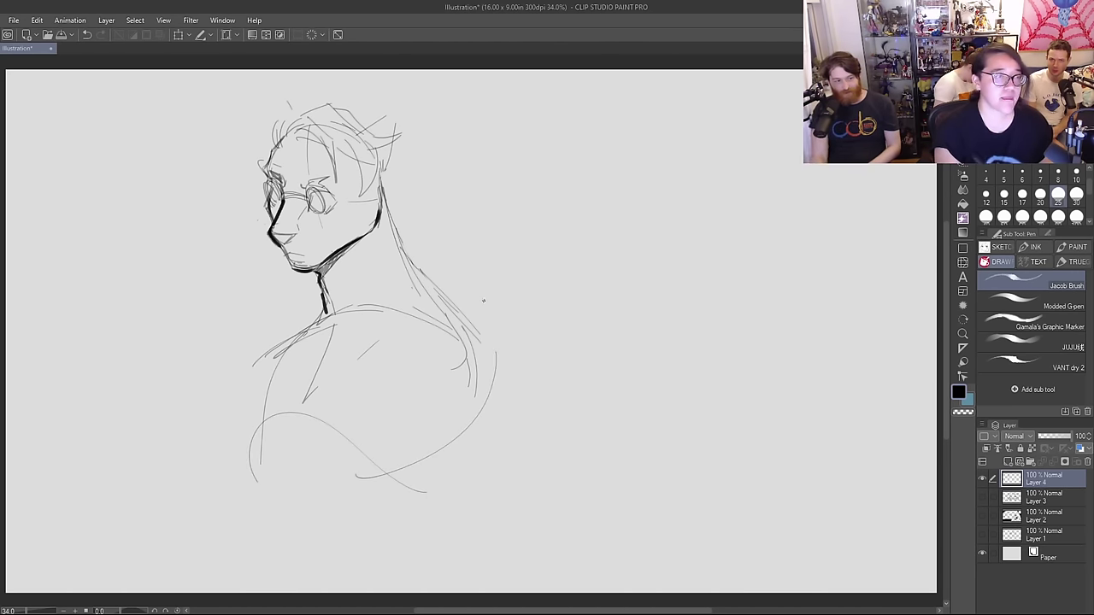
# Step: Sketch the shoulder masses and lower torso, and darken the front contour of the chest down to the waist
pyautogui.moveTo(321, 326); pyautogui.dragTo(250, 398)
pyautogui.moveTo(301, 335)
pyautogui.mouseDown()
pyautogui.moveTo(249, 400)
pyautogui.moveTo(257, 511)
pyautogui.moveTo(441, 539)
pyautogui.moveTo(450, 454)
pyautogui.moveTo(467, 415)
pyautogui.moveTo(410, 385)
pyautogui.moveTo(419, 444)
pyautogui.mouseUp()
pyautogui.moveTo(381, 182)
pyautogui.mouseDown()
pyautogui.moveTo(413, 286)
pyautogui.moveTo(382, 187)
pyautogui.moveTo(406, 265)
pyautogui.moveTo(491, 364)
pyautogui.mouseUp()
pyautogui.hotkey('ctrl', 'z')
pyautogui.moveTo(443, 306)
pyautogui.mouseDown()
pyautogui.moveTo(503, 375)
pyautogui.moveTo(492, 354)
pyautogui.moveTo(504, 405)
pyautogui.moveTo(455, 443)
pyautogui.mouseUp()
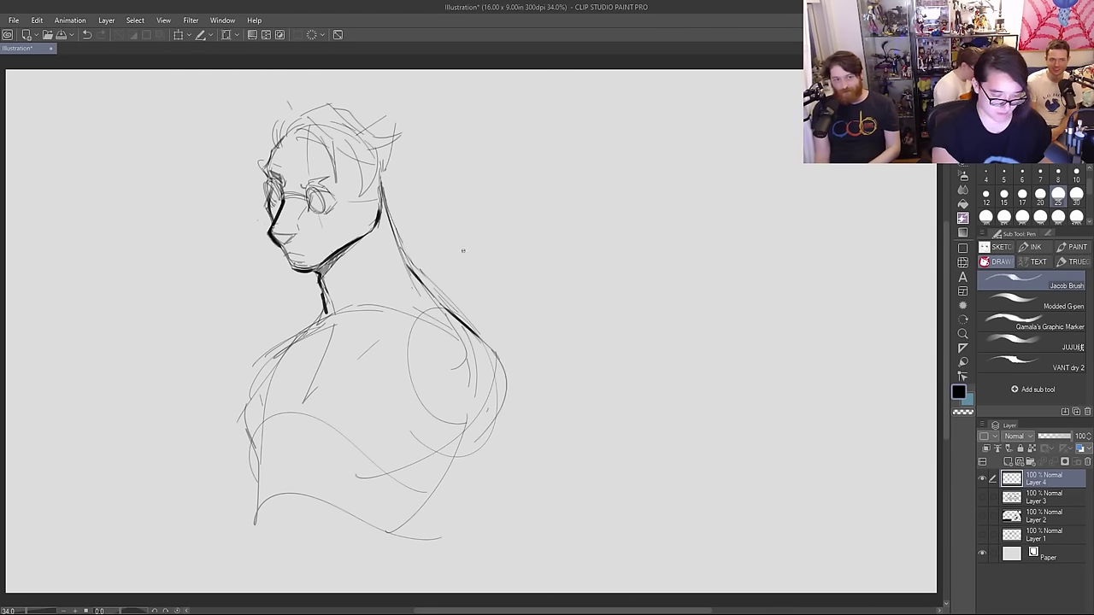
pyautogui.moveTo(294, 339)
pyautogui.mouseDown()
pyautogui.moveTo(246, 435)
pyautogui.moveTo(257, 492)
pyautogui.moveTo(248, 540)
pyautogui.mouseUp()
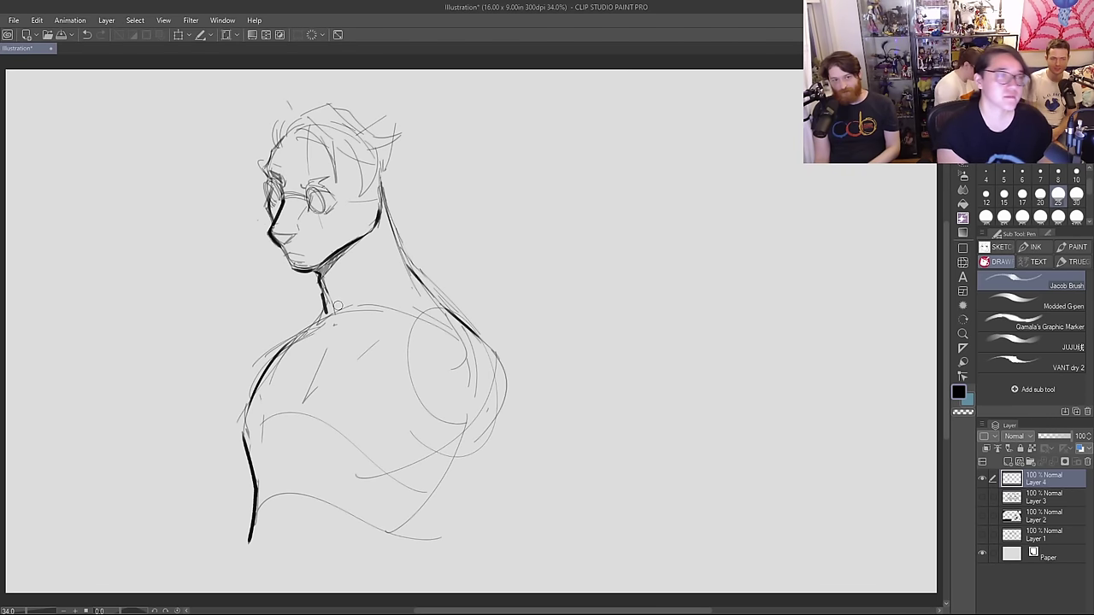
# Step: Draw a folded shirt collar around the neck with a small tie knot at the throat
pyautogui.moveTo(300, 342)
pyautogui.mouseDown()
pyautogui.moveTo(288, 389)
pyautogui.moveTo(420, 286)
pyautogui.mouseUp()
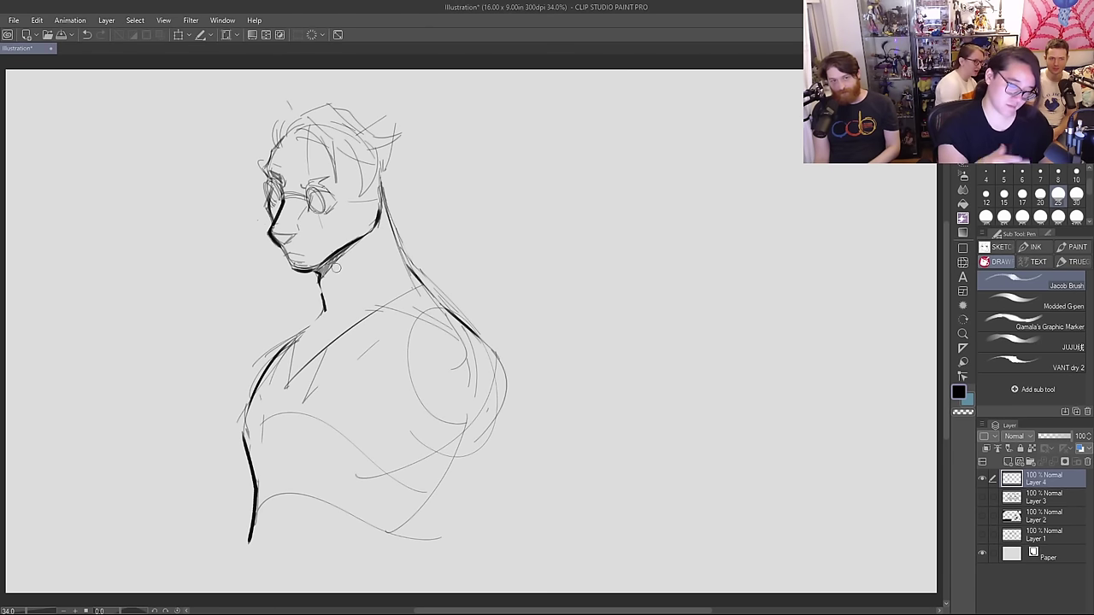
pyautogui.moveTo(320, 294); pyautogui.dragTo(417, 232)
pyautogui.hotkey('ctrl', 'z')
pyautogui.moveTo(319, 291); pyautogui.dragTo(408, 248)
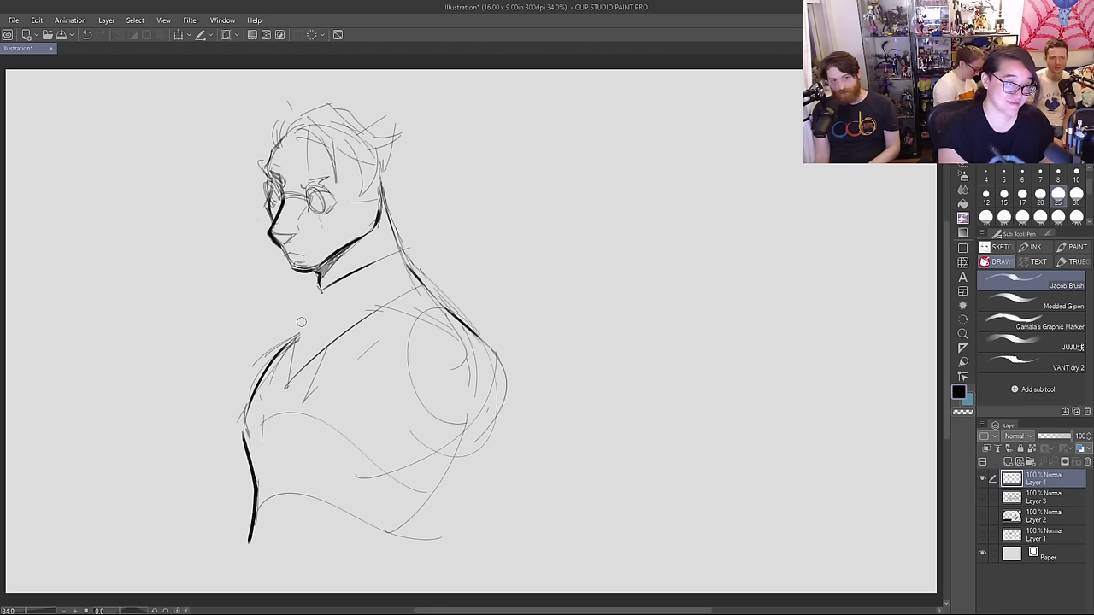
pyautogui.moveTo(246, 407)
pyautogui.mouseDown()
pyautogui.moveTo(264, 367)
pyautogui.moveTo(323, 302)
pyautogui.moveTo(343, 317)
pyautogui.moveTo(415, 255)
pyautogui.mouseUp()
pyautogui.hotkey('ctrl', 'z')
pyautogui.hotkey('ctrl', 'z')
pyautogui.moveTo(329, 295)
pyautogui.mouseDown()
pyautogui.moveTo(342, 321)
pyautogui.moveTo(408, 257)
pyautogui.mouseUp()
pyautogui.moveTo(318, 289)
pyautogui.mouseDown()
pyautogui.moveTo(305, 317)
pyautogui.moveTo(319, 303)
pyautogui.moveTo(327, 322)
pyautogui.moveTo(292, 351)
pyautogui.mouseUp()
pyautogui.hotkey('ctrl', 'z')
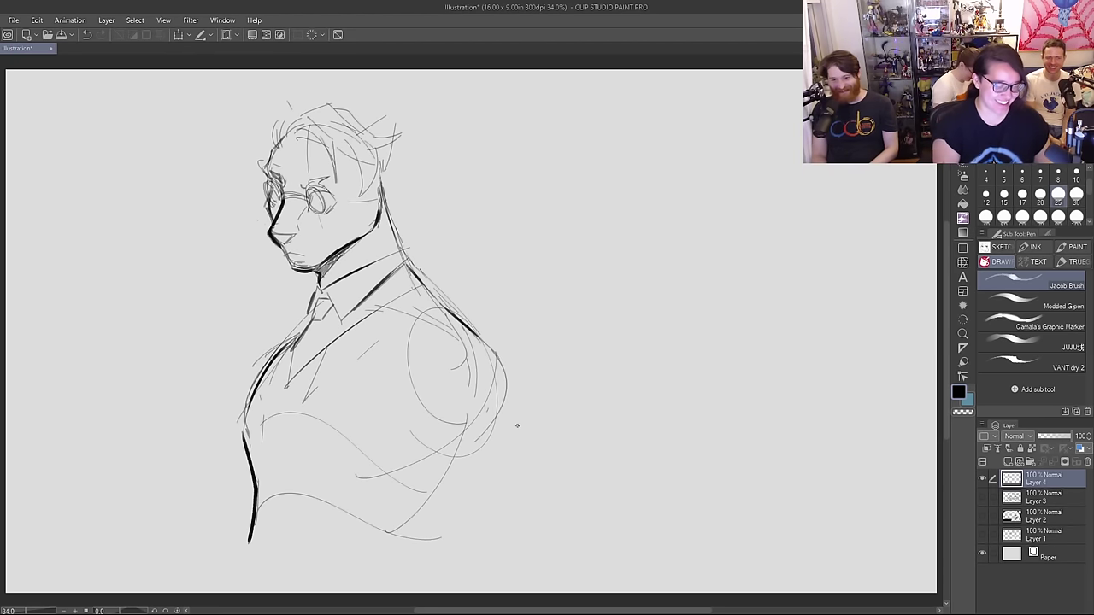
# Step: Sketch the jacket's V-shaped opening on the chest with a narrow necktie hanging inside it
pyautogui.moveTo(286, 344); pyautogui.dragTo(276, 460)
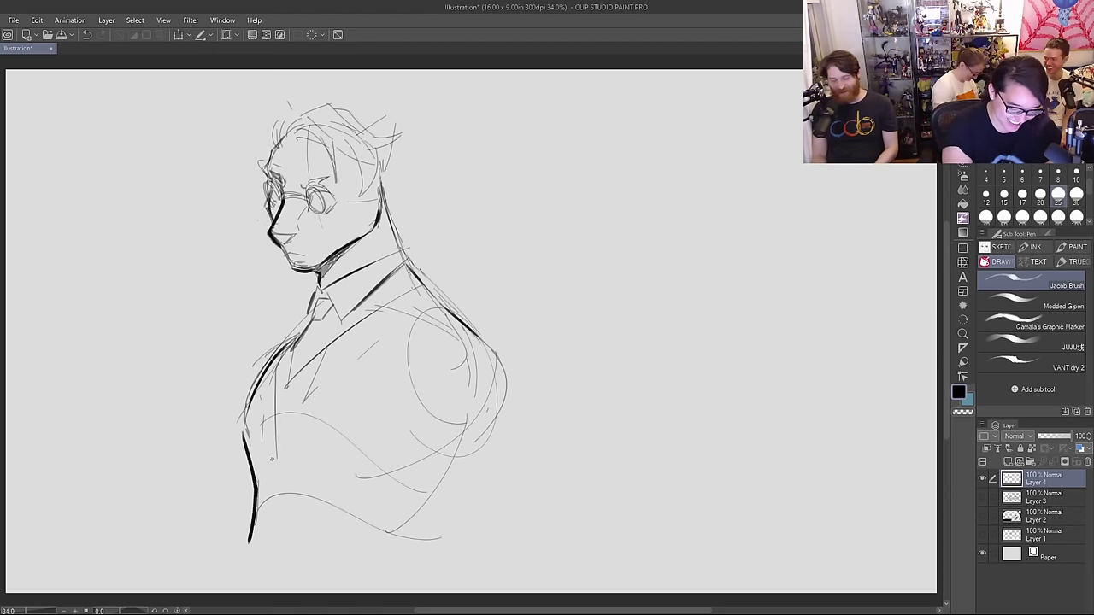
pyautogui.moveTo(335, 369); pyautogui.dragTo(277, 459)
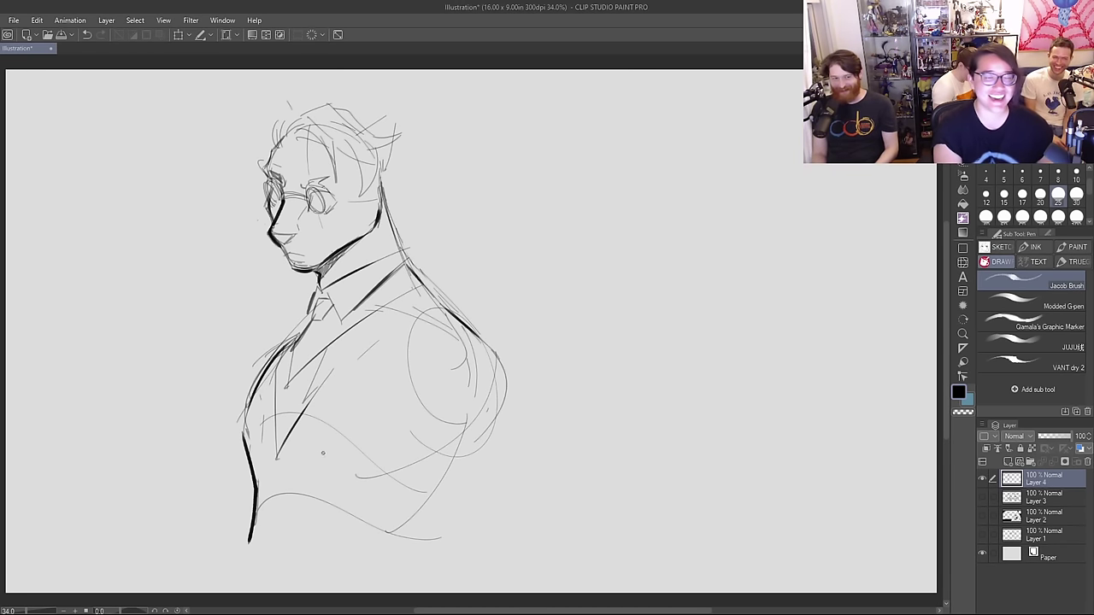
pyautogui.moveTo(313, 394); pyautogui.dragTo(414, 286)
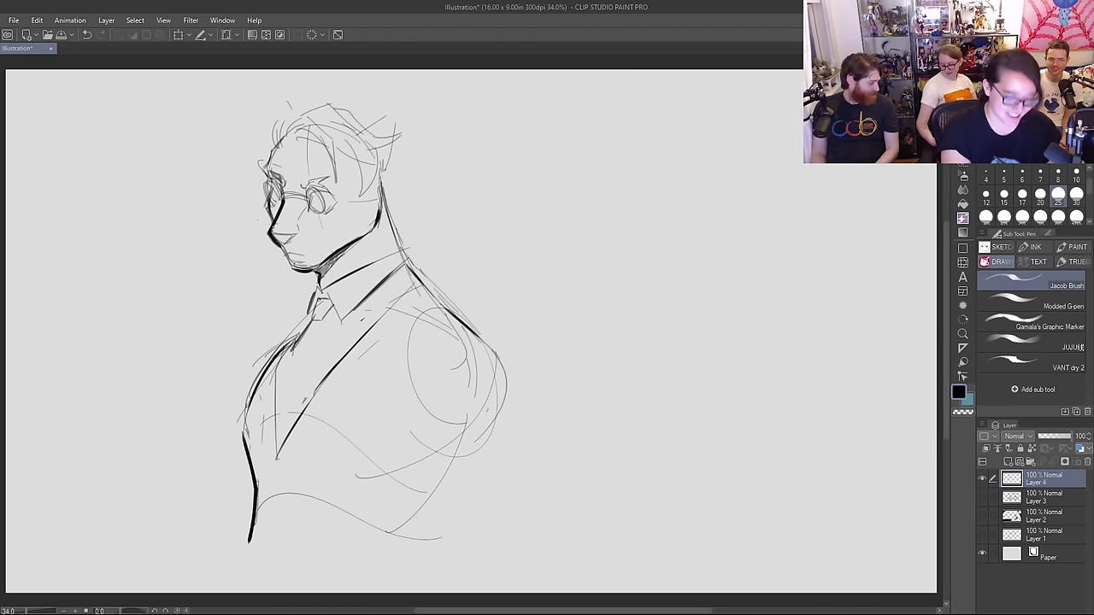
pyautogui.moveTo(311, 325)
pyautogui.mouseDown()
pyautogui.moveTo(272, 408)
pyautogui.moveTo(309, 357)
pyautogui.moveTo(302, 408)
pyautogui.mouseUp()
pyautogui.moveTo(312, 363); pyautogui.dragTo(304, 397)
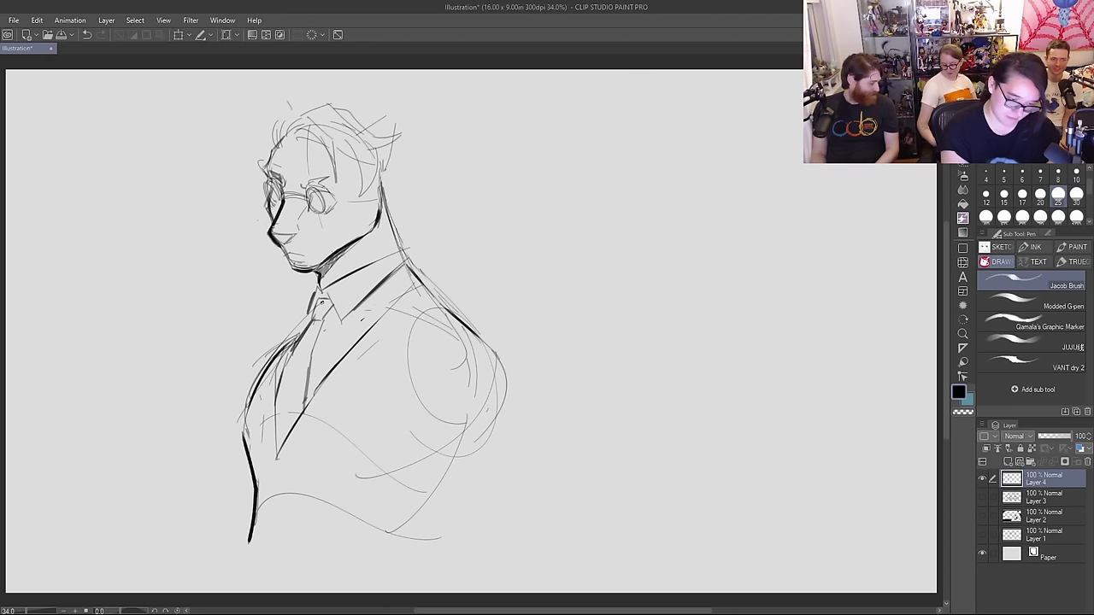
pyautogui.moveTo(322, 312); pyautogui.dragTo(288, 399)
# Step: Redraw the round glasses with bolder rims and a darker bridge
pyautogui.moveTo(318, 188)
pyautogui.mouseDown()
pyautogui.moveTo(308, 208)
pyautogui.moveTo(333, 198)
pyautogui.mouseUp()
pyautogui.hotkey('ctrl', 'z')
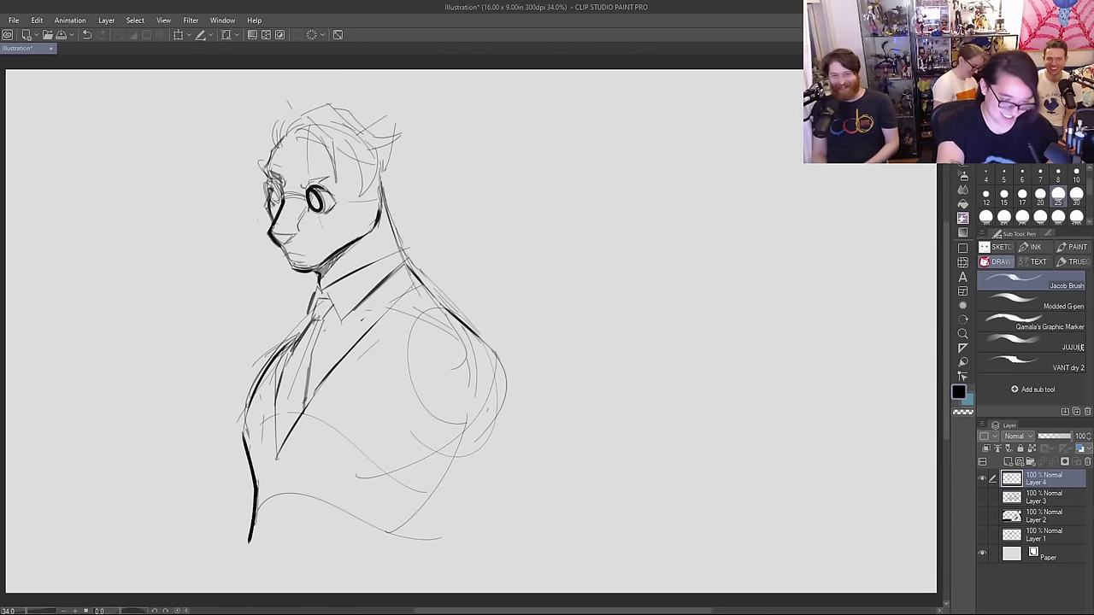
pyautogui.hotkey('ctrl', 'z')
pyautogui.moveTo(269, 187)
pyautogui.mouseDown()
pyautogui.moveTo(279, 209)
pyautogui.moveTo(279, 181)
pyautogui.moveTo(305, 197)
pyautogui.moveTo(275, 206)
pyautogui.moveTo(282, 197)
pyautogui.mouseUp()
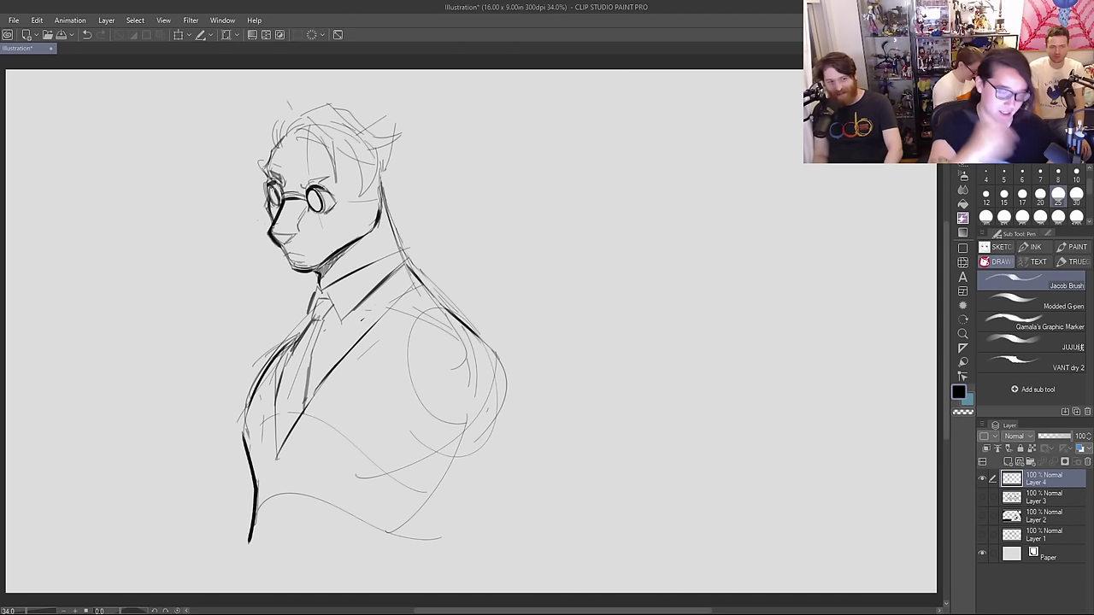
# Step: Refine the swept-back hair with darker outlines, curved locks above the forehead and a tuft at the back
pyautogui.moveTo(286, 135)
pyautogui.mouseDown()
pyautogui.moveTo(264, 149)
pyautogui.moveTo(260, 131)
pyautogui.moveTo(269, 145)
pyautogui.moveTo(261, 157)
pyautogui.moveTo(282, 113)
pyautogui.moveTo(327, 106)
pyautogui.moveTo(354, 130)
pyautogui.moveTo(291, 141)
pyautogui.moveTo(303, 126)
pyautogui.moveTo(340, 186)
pyautogui.moveTo(328, 131)
pyautogui.moveTo(299, 121)
pyautogui.moveTo(364, 161)
pyautogui.moveTo(359, 183)
pyautogui.mouseUp()
pyautogui.hotkey('ctrl', 'z')
pyautogui.hotkey('ctrl', 'z')
pyautogui.hotkey('ctrl', 'z')
pyautogui.hotkey('ctrl', 'z')
pyautogui.hotkey('ctrl', 'z')
pyautogui.hotkey('ctrl', 'z')
pyautogui.moveTo(358, 143)
pyautogui.mouseDown()
pyautogui.moveTo(362, 185)
pyautogui.moveTo(366, 175)
pyautogui.mouseUp()
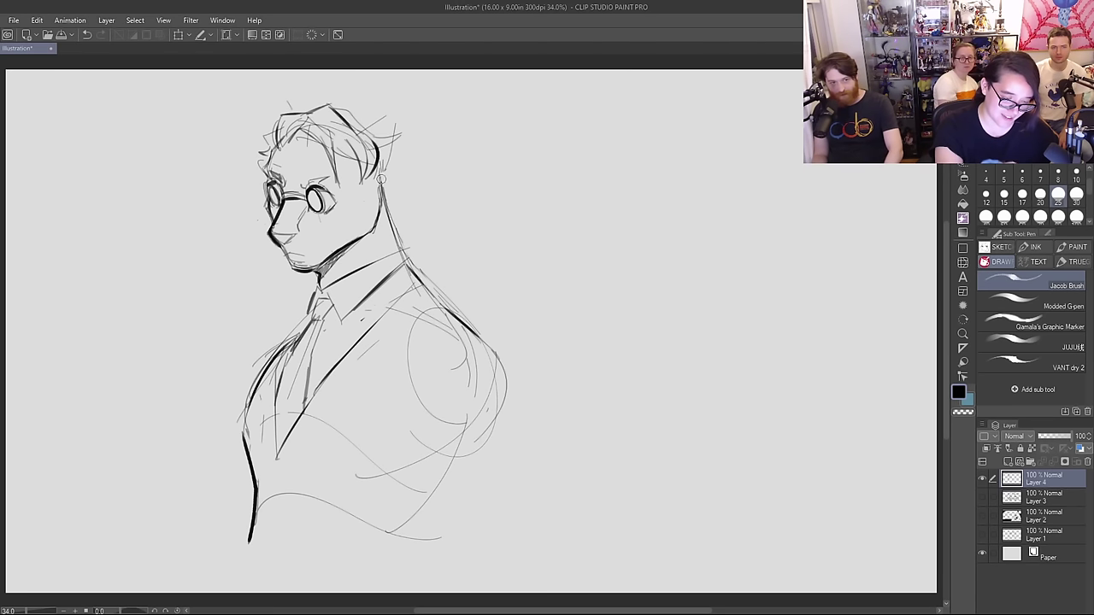
pyautogui.moveTo(377, 138); pyautogui.dragTo(394, 135)
pyautogui.hotkey('ctrl', 'z')
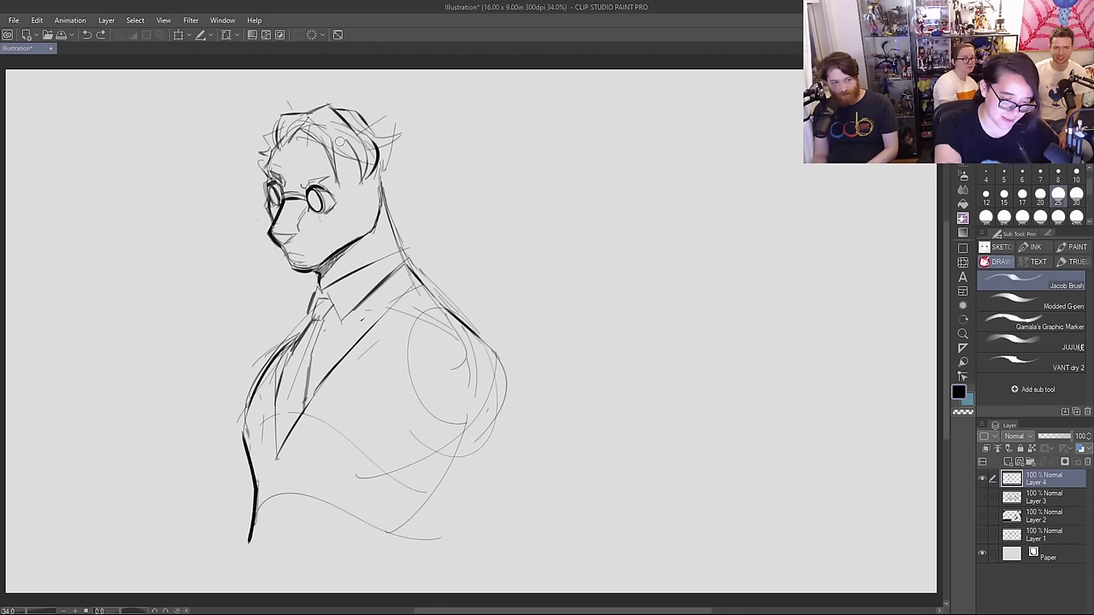
pyautogui.moveTo(283, 145)
pyautogui.mouseDown()
pyautogui.moveTo(287, 129)
pyautogui.moveTo(330, 154)
pyautogui.moveTo(283, 147)
pyautogui.moveTo(300, 128)
pyautogui.moveTo(368, 167)
pyautogui.mouseUp()
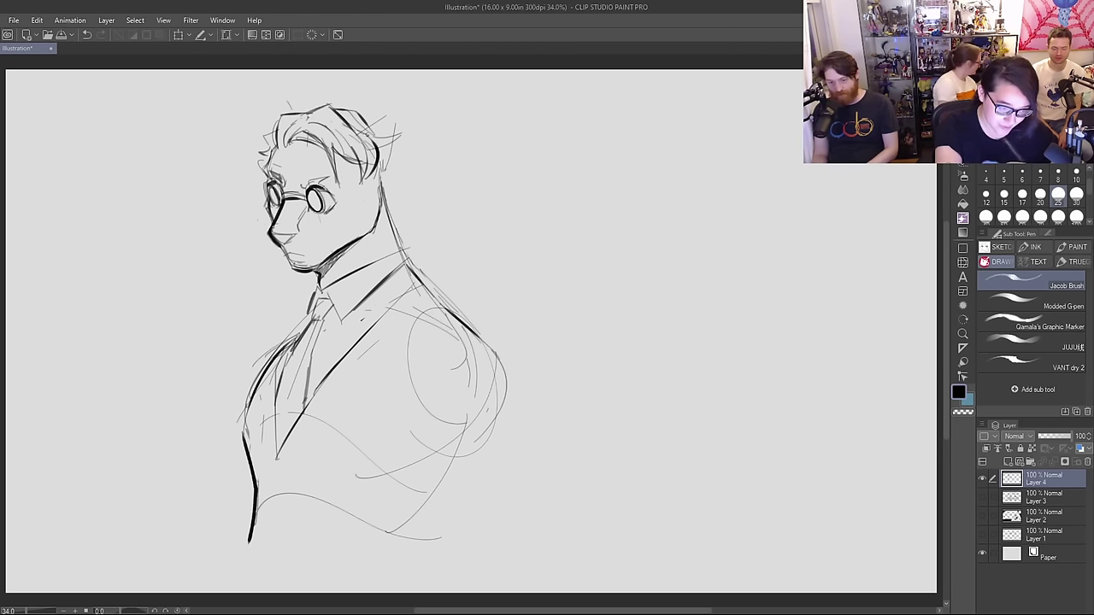
pyautogui.moveTo(370, 131)
pyautogui.mouseDown()
pyautogui.moveTo(401, 135)
pyautogui.moveTo(382, 148)
pyautogui.moveTo(384, 114)
pyautogui.mouseUp()
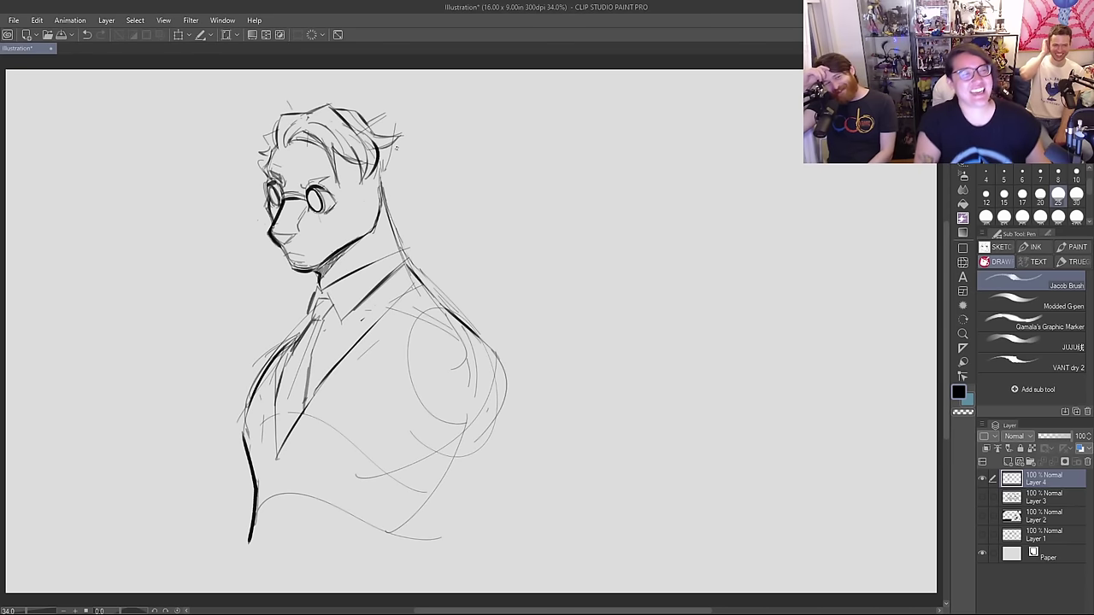
# Step: Draw notched suit lapels on both sides of the jacket opening, meeting in a point at the chest
pyautogui.moveTo(333, 284)
pyautogui.mouseDown()
pyautogui.moveTo(402, 249)
pyautogui.moveTo(409, 277)
pyautogui.moveTo(377, 321)
pyautogui.mouseUp()
pyautogui.moveTo(404, 263)
pyautogui.mouseDown()
pyautogui.moveTo(403, 345)
pyautogui.moveTo(369, 349)
pyautogui.moveTo(272, 462)
pyautogui.mouseUp()
pyautogui.moveTo(261, 358); pyautogui.dragTo(276, 456)
pyautogui.moveTo(293, 335); pyautogui.dragTo(262, 368)
pyautogui.moveTo(315, 301)
pyautogui.mouseDown()
pyautogui.moveTo(277, 346)
pyautogui.moveTo(307, 308)
pyautogui.moveTo(285, 327)
pyautogui.moveTo(290, 341)
pyautogui.mouseUp()
pyautogui.hotkey('ctrl', 'z')
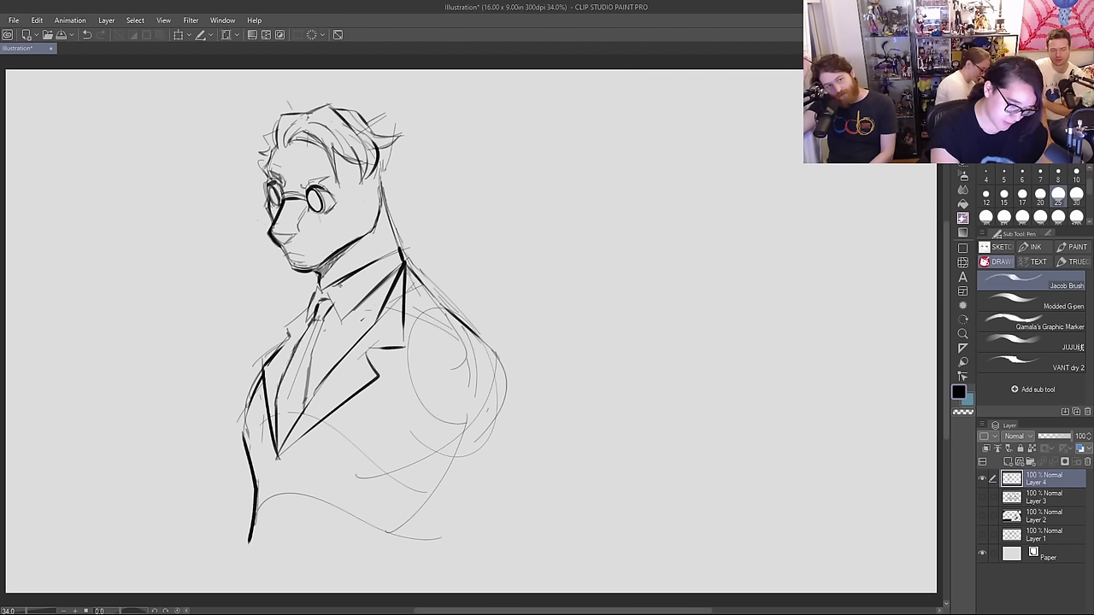
# Step: Darken the necktie's knot and long edges
pyautogui.moveTo(326, 321); pyautogui.dragTo(309, 367)
pyautogui.hotkey('ctrl', 'z')
pyautogui.moveTo(325, 320)
pyautogui.mouseDown()
pyautogui.moveTo(305, 405)
pyautogui.moveTo(311, 358)
pyautogui.moveTo(338, 310)
pyautogui.moveTo(321, 304)
pyautogui.moveTo(347, 335)
pyautogui.mouseUp()
pyautogui.hotkey('ctrl', 'z')
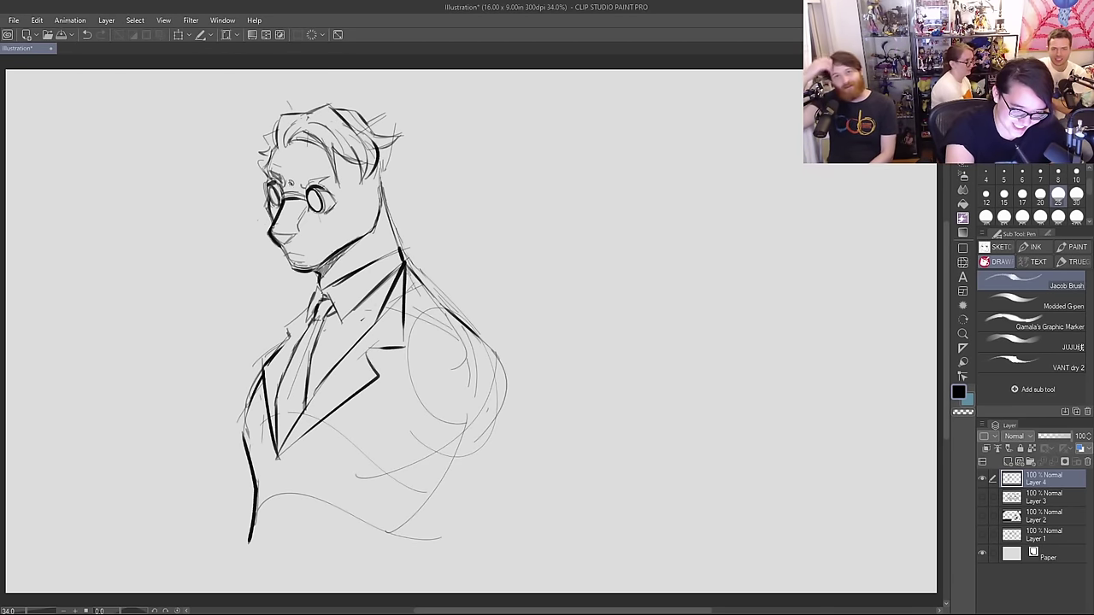
# Step: Add leopard spots to the forehead, cheek and neck, and draw a shaded cat ear at the back of the head
pyautogui.moveTo(305, 179)
pyautogui.mouseDown()
pyautogui.moveTo(306, 166)
pyautogui.moveTo(295, 184)
pyautogui.moveTo(301, 171)
pyautogui.mouseUp()
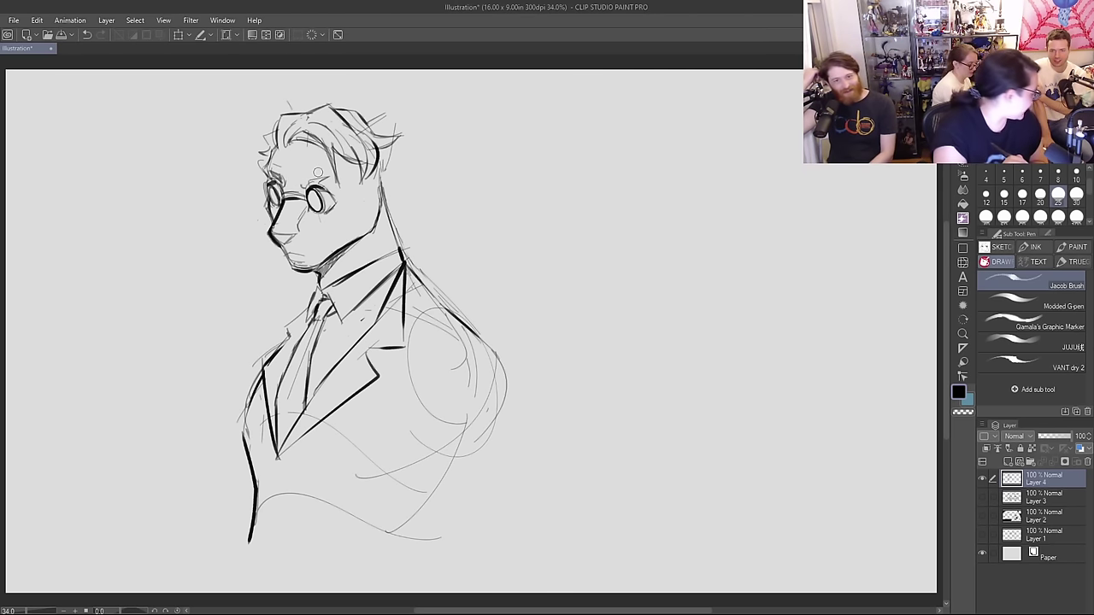
pyautogui.moveTo(302, 169)
pyautogui.mouseDown()
pyautogui.moveTo(277, 162)
pyautogui.moveTo(306, 156)
pyautogui.moveTo(296, 152)
pyautogui.mouseUp()
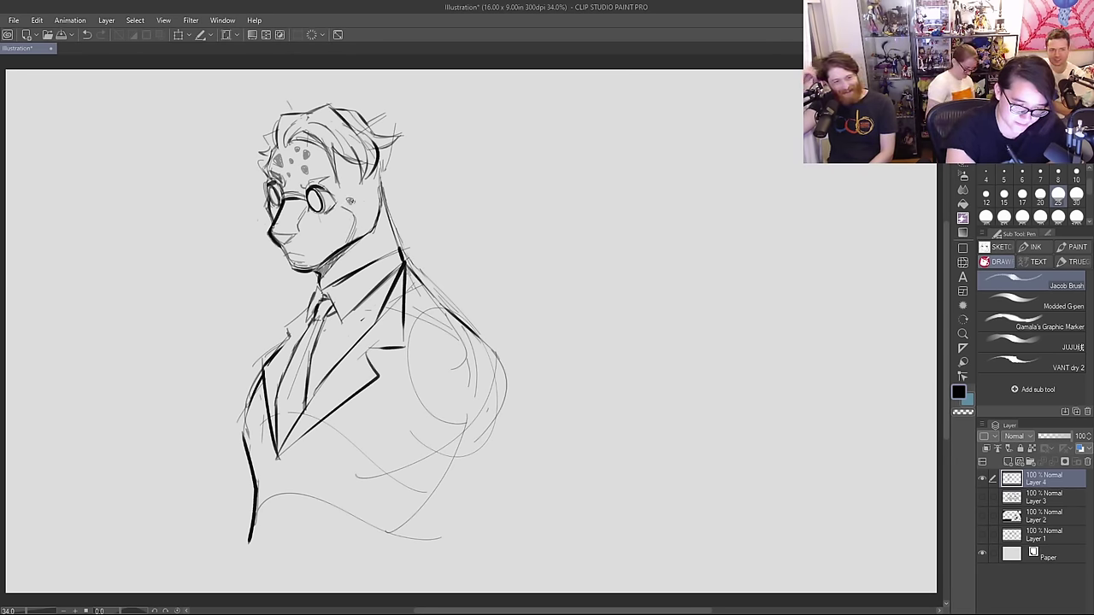
pyautogui.moveTo(347, 187); pyautogui.dragTo(349, 192)
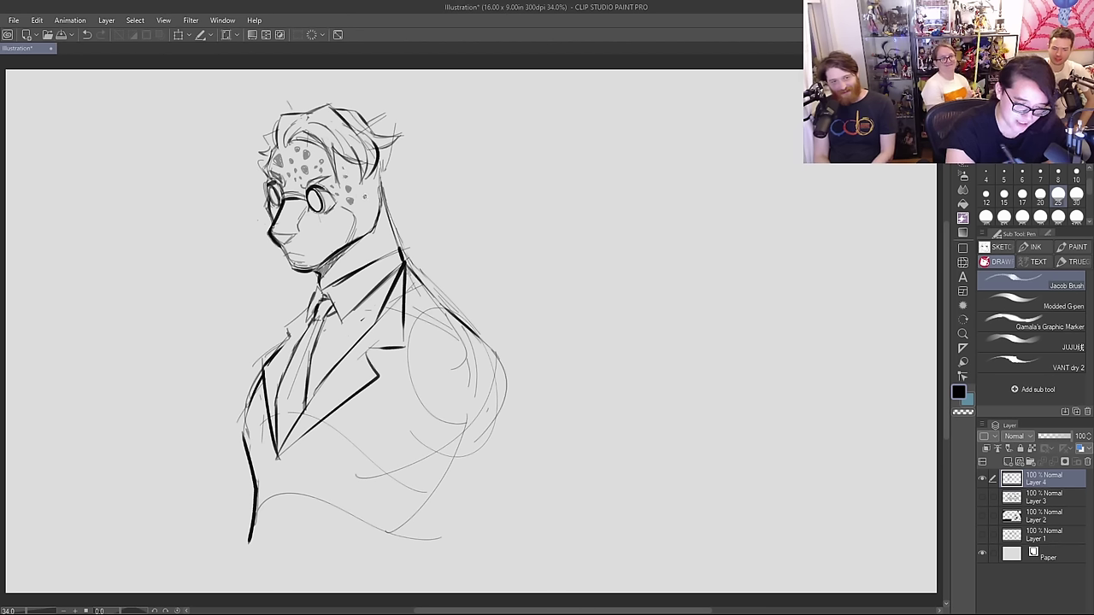
pyautogui.moveTo(394, 147); pyautogui.dragTo(381, 178)
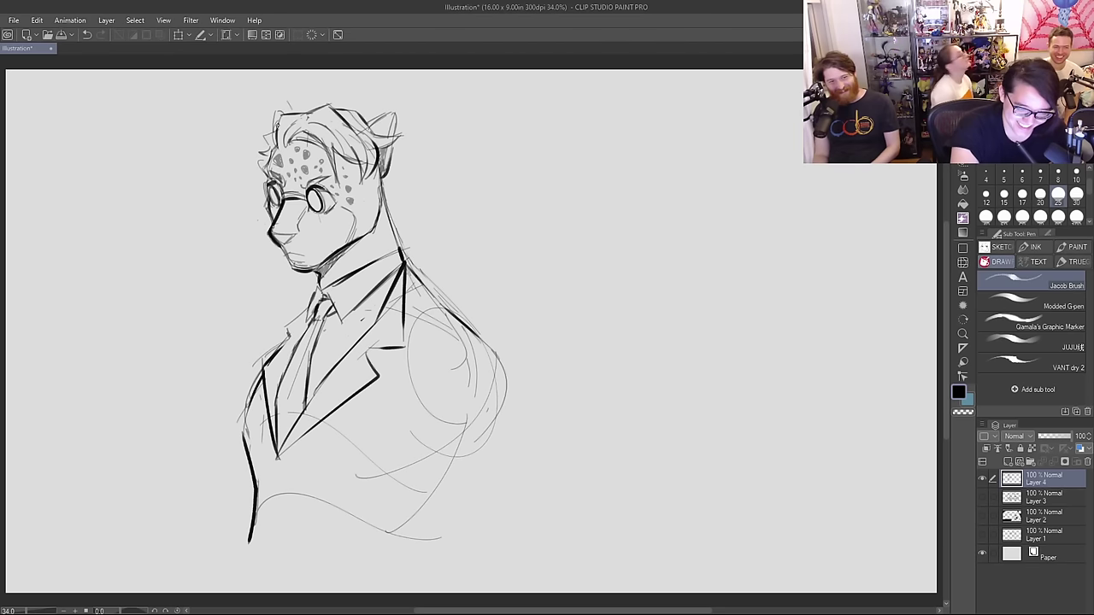
pyautogui.moveTo(372, 129); pyautogui.dragTo(389, 121)
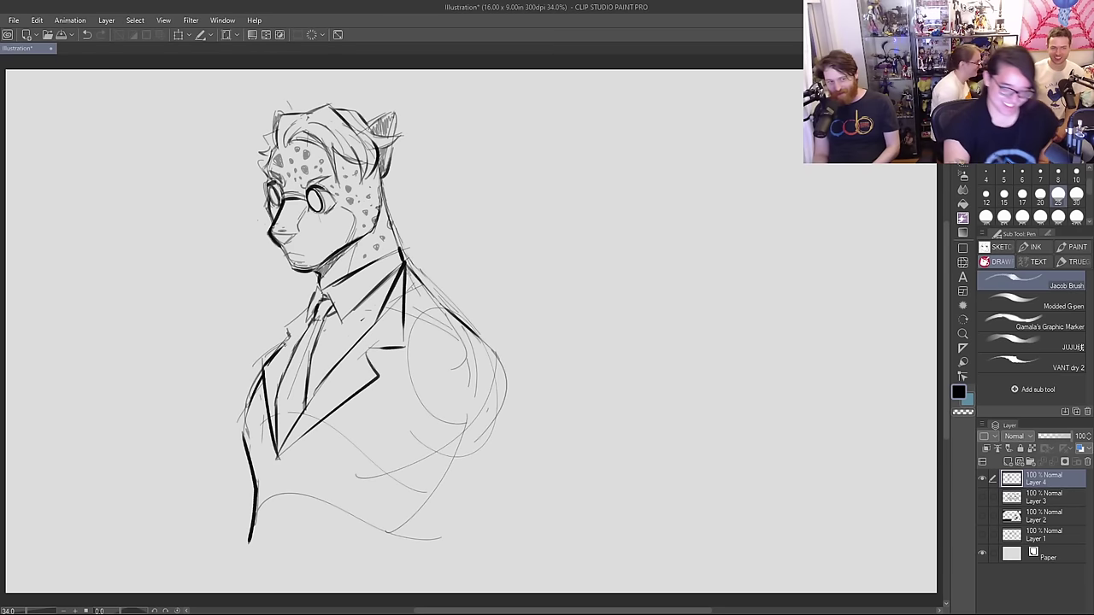
# Step: Outline the far ear and rough in broader shoulders with the near arm hanging down
pyautogui.moveTo(246, 349); pyautogui.dragTo(236, 409)
pyautogui.moveTo(474, 359)
pyautogui.mouseDown()
pyautogui.moveTo(510, 389)
pyautogui.moveTo(509, 476)
pyautogui.mouseUp()
pyautogui.moveTo(274, 129); pyautogui.dragTo(263, 156)
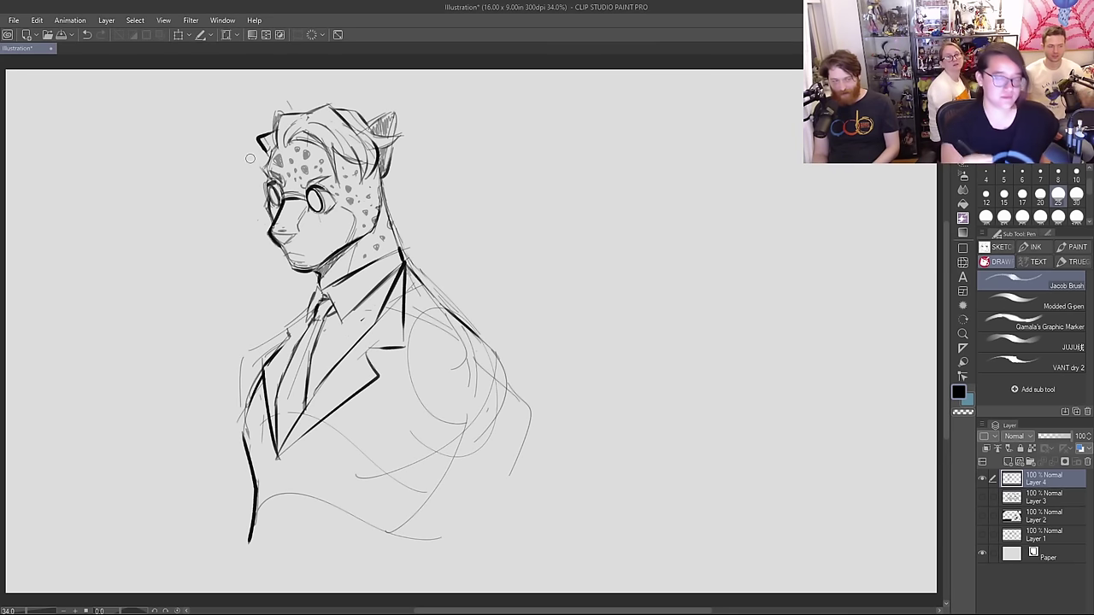
pyautogui.moveTo(426, 384)
pyautogui.mouseDown()
pyautogui.moveTo(427, 444)
pyautogui.moveTo(489, 582)
pyautogui.mouseUp()
pyautogui.moveTo(531, 358)
pyautogui.mouseDown()
pyautogui.moveTo(511, 571)
pyautogui.moveTo(488, 580)
pyautogui.mouseUp()
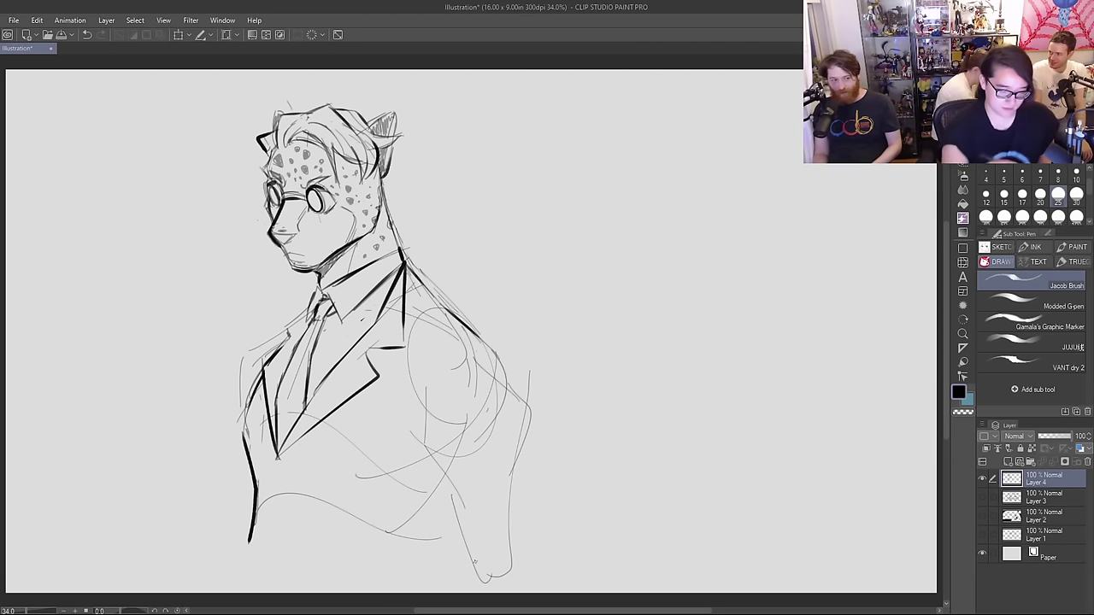
# Step: Decorate the necktie with solid black spots of varying size
pyautogui.moveTo(285, 413)
pyautogui.mouseDown()
pyautogui.moveTo(291, 380)
pyautogui.moveTo(299, 412)
pyautogui.mouseUp()
pyautogui.moveTo(306, 359)
pyautogui.mouseDown()
pyautogui.moveTo(308, 375)
pyautogui.moveTo(295, 352)
pyautogui.mouseUp()
pyautogui.moveTo(328, 315); pyautogui.dragTo(320, 305)
pyautogui.moveTo(280, 424); pyautogui.dragTo(279, 427)
# Step: Darken the jacket's front edge and extend the torso outline down to the lower hem
pyautogui.moveTo(243, 391)
pyautogui.mouseDown()
pyautogui.moveTo(244, 477)
pyautogui.moveTo(271, 589)
pyautogui.moveTo(350, 558)
pyautogui.moveTo(323, 571)
pyautogui.mouseUp()
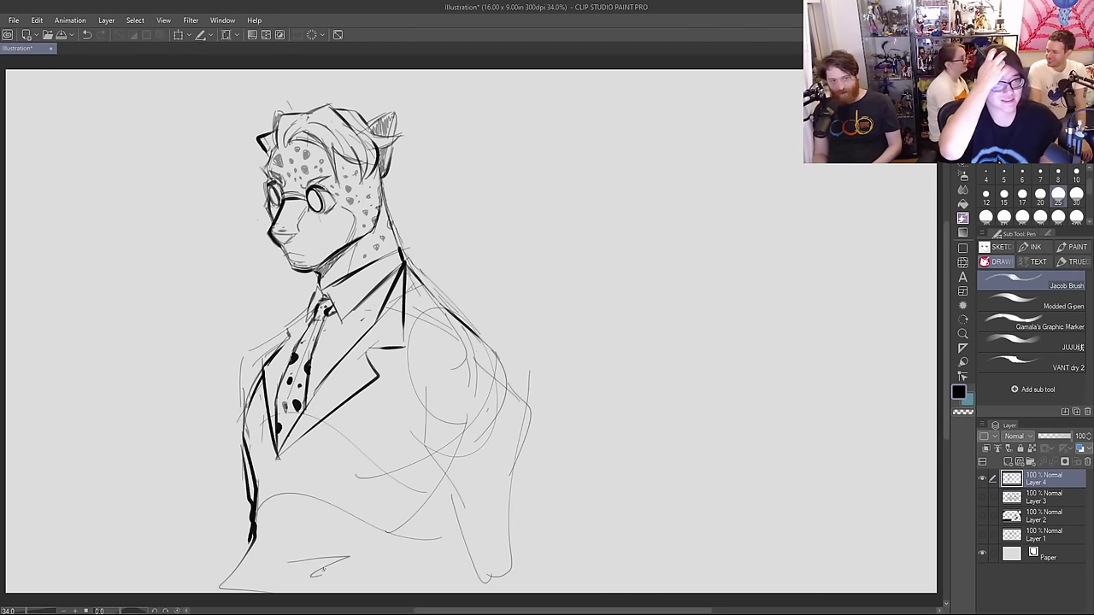
pyautogui.moveTo(447, 493); pyautogui.dragTo(430, 574)
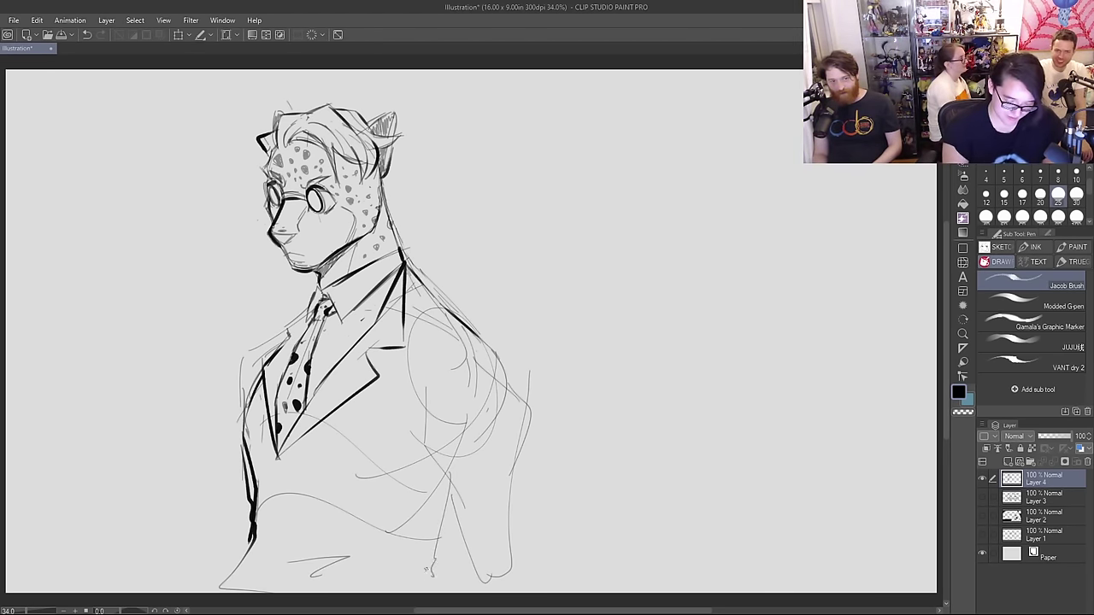
pyautogui.moveTo(257, 540); pyautogui.dragTo(245, 586)
# Step: Outline the near sleeve with bold shoulder, armhole and arm contours, clear its construction lines and add fold lines
pyautogui.moveTo(423, 444)
pyautogui.mouseDown()
pyautogui.moveTo(454, 509)
pyautogui.moveTo(468, 589)
pyautogui.mouseUp()
pyautogui.moveTo(466, 324)
pyautogui.mouseDown()
pyautogui.moveTo(511, 349)
pyautogui.moveTo(507, 560)
pyautogui.mouseUp()
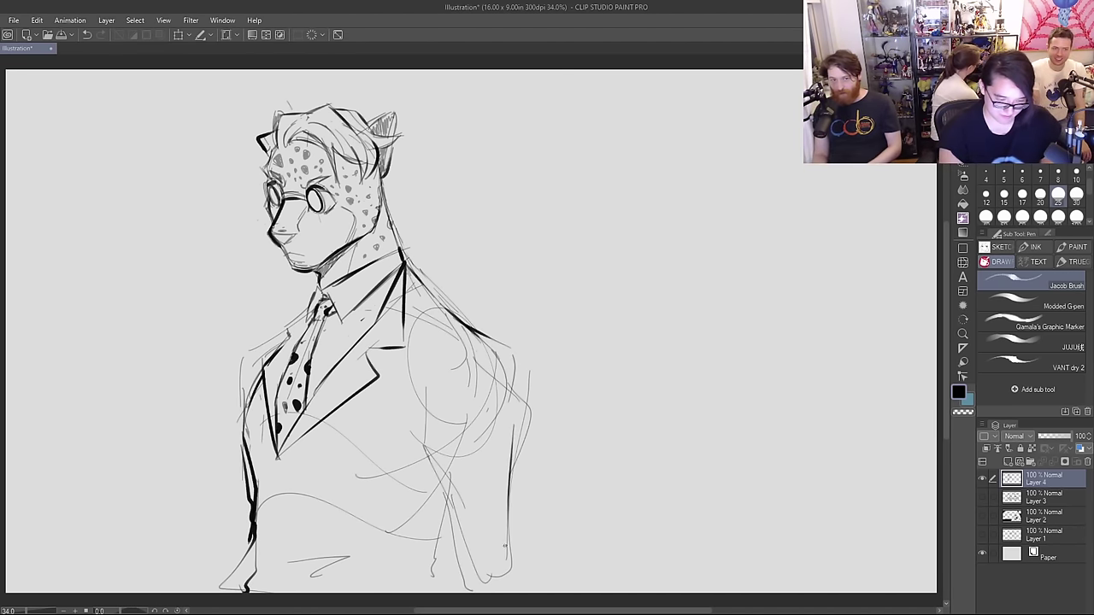
pyautogui.moveTo(414, 383); pyautogui.dragTo(419, 456)
pyautogui.moveTo(441, 492); pyautogui.dragTo(458, 585)
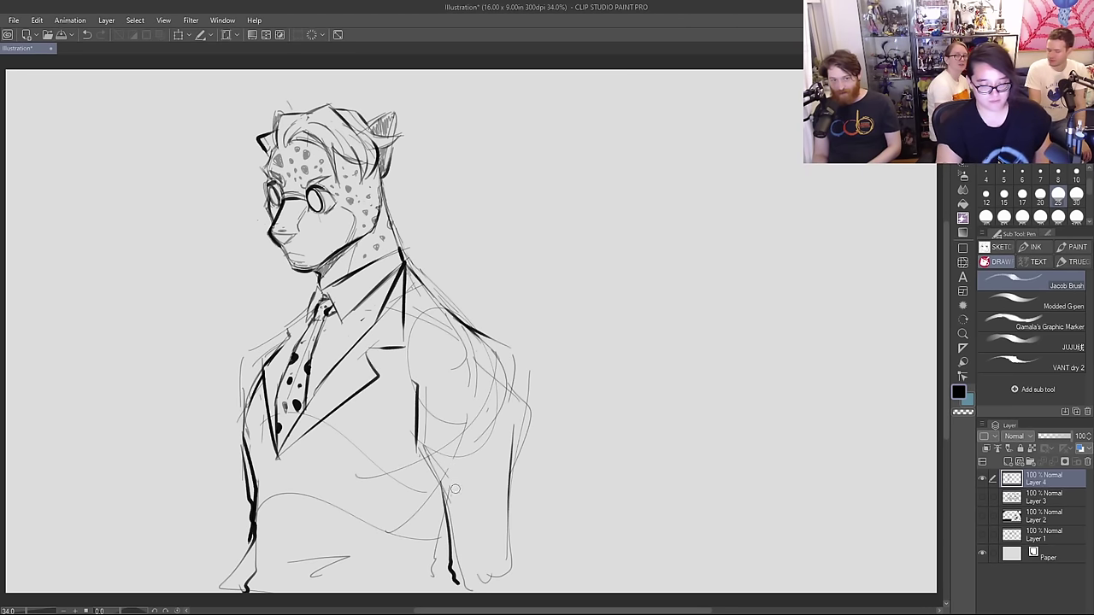
pyautogui.moveTo(464, 422)
pyautogui.mouseDown()
pyautogui.moveTo(495, 414)
pyautogui.moveTo(476, 355)
pyautogui.moveTo(493, 359)
pyautogui.moveTo(501, 412)
pyautogui.moveTo(485, 400)
pyautogui.moveTo(504, 360)
pyautogui.mouseUp()
pyautogui.moveTo(441, 396)
pyautogui.mouseDown()
pyautogui.moveTo(476, 360)
pyautogui.moveTo(515, 392)
pyautogui.moveTo(506, 434)
pyautogui.mouseUp()
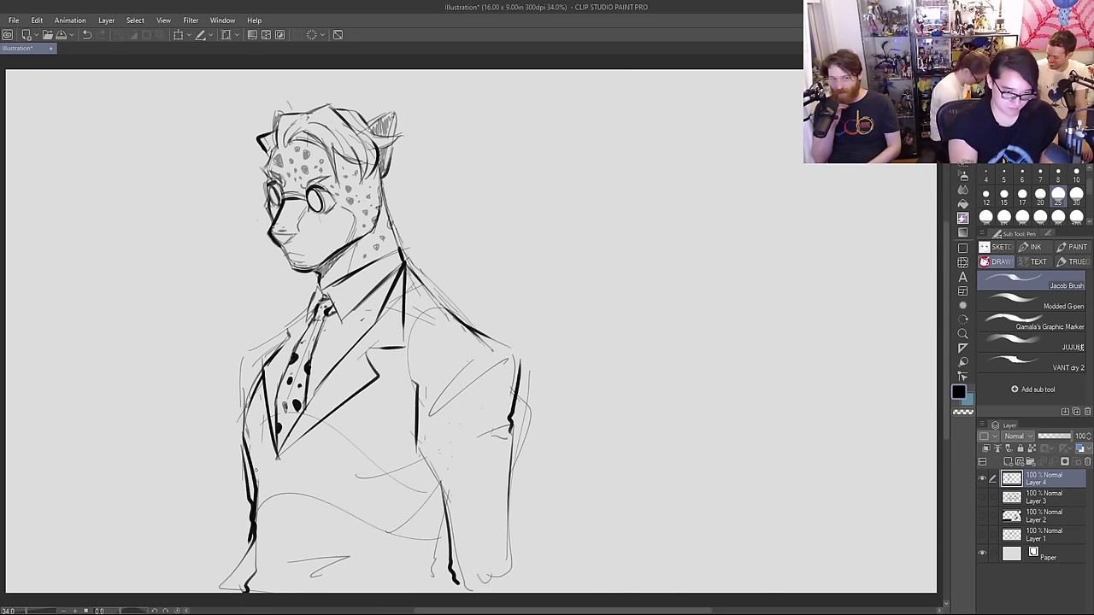
# Step: Fill the visible shirt front and collar with thin vertical stripes and darken the near lapel edge
pyautogui.moveTo(276, 425)
pyautogui.mouseDown()
pyautogui.moveTo(309, 323)
pyautogui.moveTo(313, 389)
pyautogui.mouseUp()
pyautogui.moveTo(333, 307)
pyautogui.mouseDown()
pyautogui.moveTo(324, 378)
pyautogui.moveTo(338, 361)
pyautogui.mouseUp()
pyautogui.moveTo(367, 307)
pyautogui.mouseDown()
pyautogui.moveTo(346, 348)
pyautogui.moveTo(362, 330)
pyautogui.mouseUp()
pyautogui.moveTo(383, 284)
pyautogui.mouseDown()
pyautogui.moveTo(378, 303)
pyautogui.moveTo(332, 316)
pyautogui.moveTo(342, 309)
pyautogui.mouseUp()
pyautogui.moveTo(370, 278)
pyautogui.mouseDown()
pyautogui.moveTo(356, 300)
pyautogui.moveTo(364, 294)
pyautogui.mouseUp()
pyautogui.moveTo(383, 267)
pyautogui.mouseDown()
pyautogui.moveTo(371, 280)
pyautogui.moveTo(381, 282)
pyautogui.moveTo(309, 315)
pyautogui.moveTo(315, 303)
pyautogui.moveTo(289, 361)
pyautogui.mouseUp()
# Step: Darken the far lapel and outline the far sleeve down to the bottom of the figure
pyautogui.moveTo(307, 316); pyautogui.dragTo(297, 342)
pyautogui.moveTo(312, 313)
pyautogui.mouseDown()
pyautogui.moveTo(303, 329)
pyautogui.moveTo(285, 325)
pyautogui.moveTo(277, 352)
pyautogui.moveTo(270, 345)
pyautogui.moveTo(235, 396)
pyautogui.moveTo(231, 540)
pyautogui.mouseUp()
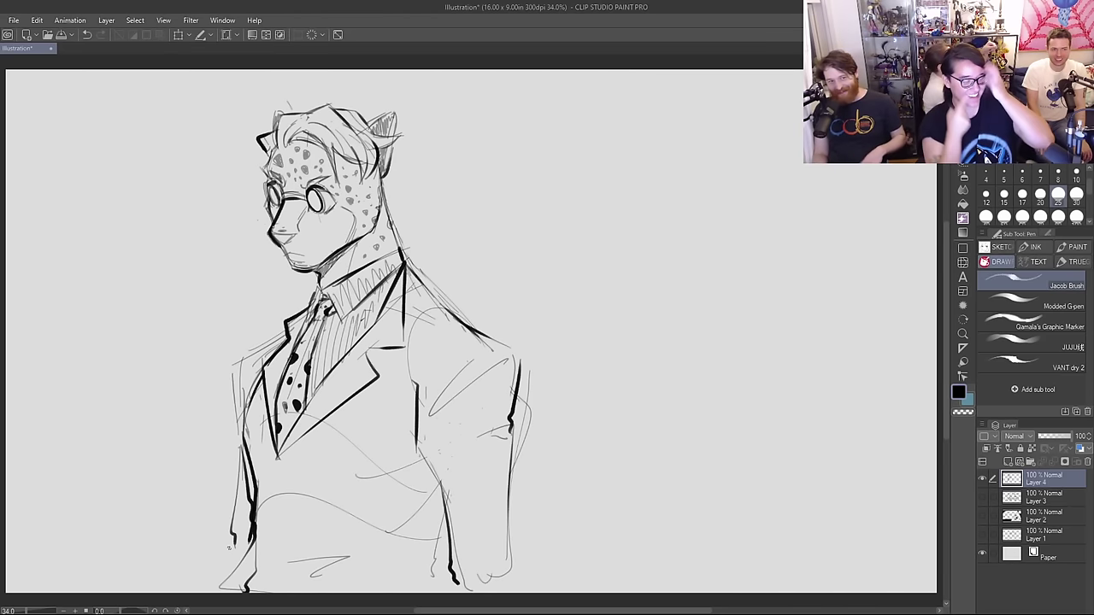
pyautogui.moveTo(231, 542); pyautogui.dragTo(224, 587)
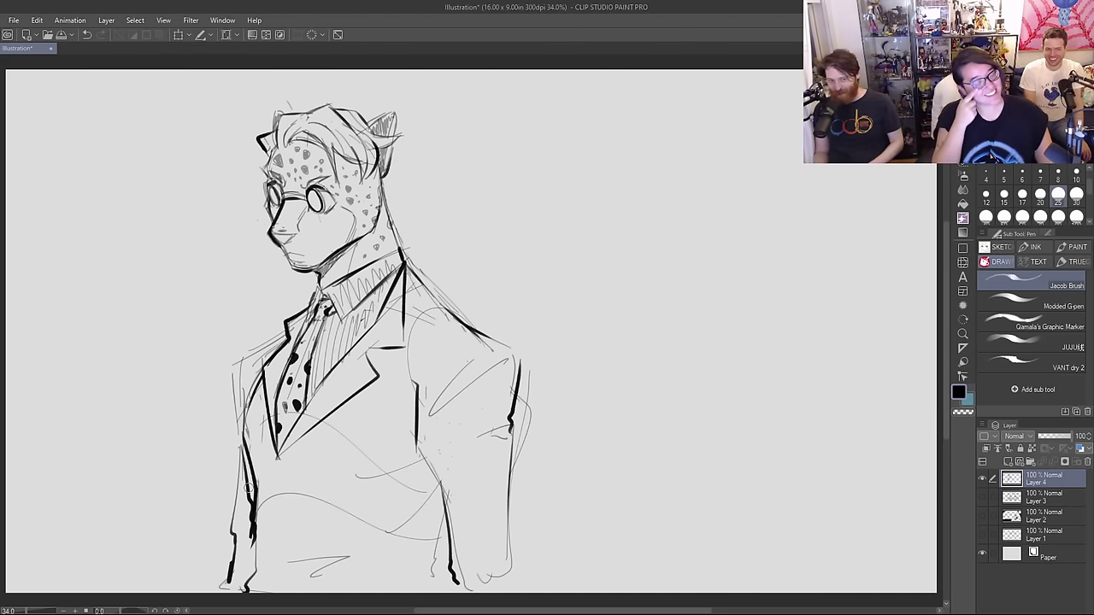
# Step: Shift the leopard sketch toward the canvas's left edge and rough in a loose head circle in the empty space beside it
pyautogui.press('k')
pyautogui.moveTo(375, 402); pyautogui.dragTo(238, 403)
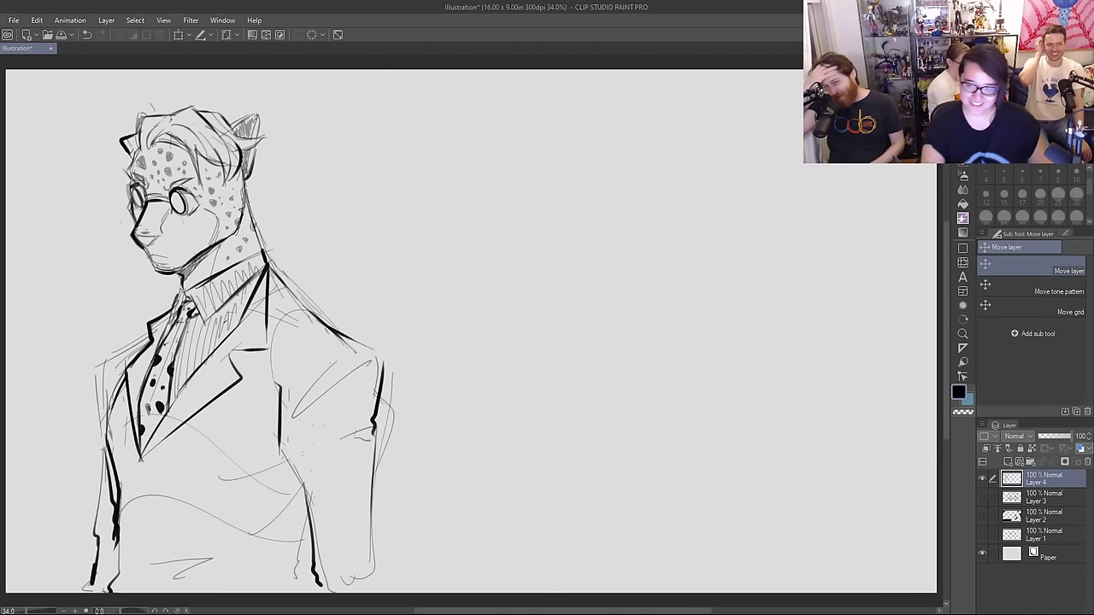
pyautogui.press('p')
pyautogui.moveTo(606, 177); pyautogui.dragTo(598, 244)
pyautogui.moveTo(604, 140)
pyautogui.mouseDown()
pyautogui.moveTo(698, 217)
pyautogui.moveTo(577, 184)
pyautogui.mouseUp()
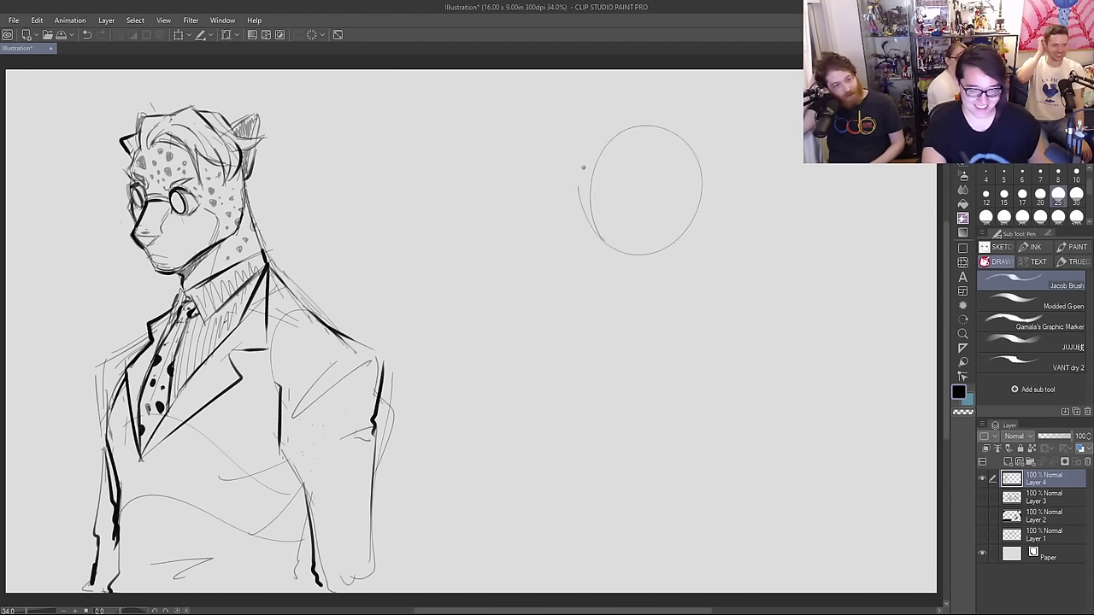
pyautogui.moveTo(593, 134)
pyautogui.mouseDown()
pyautogui.moveTo(687, 235)
pyautogui.moveTo(574, 197)
pyautogui.mouseUp()
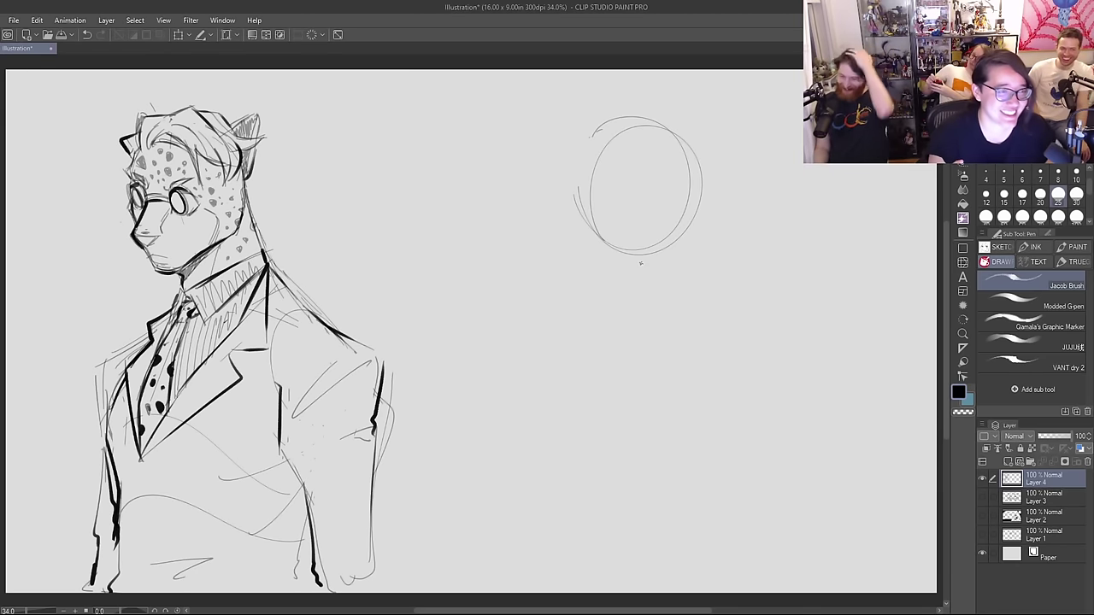
# Step: Nudge the whole layer slightly back to the right and return to the drawing brush
pyautogui.press('k')
pyautogui.moveTo(353, 388); pyautogui.dragTo(376, 378)
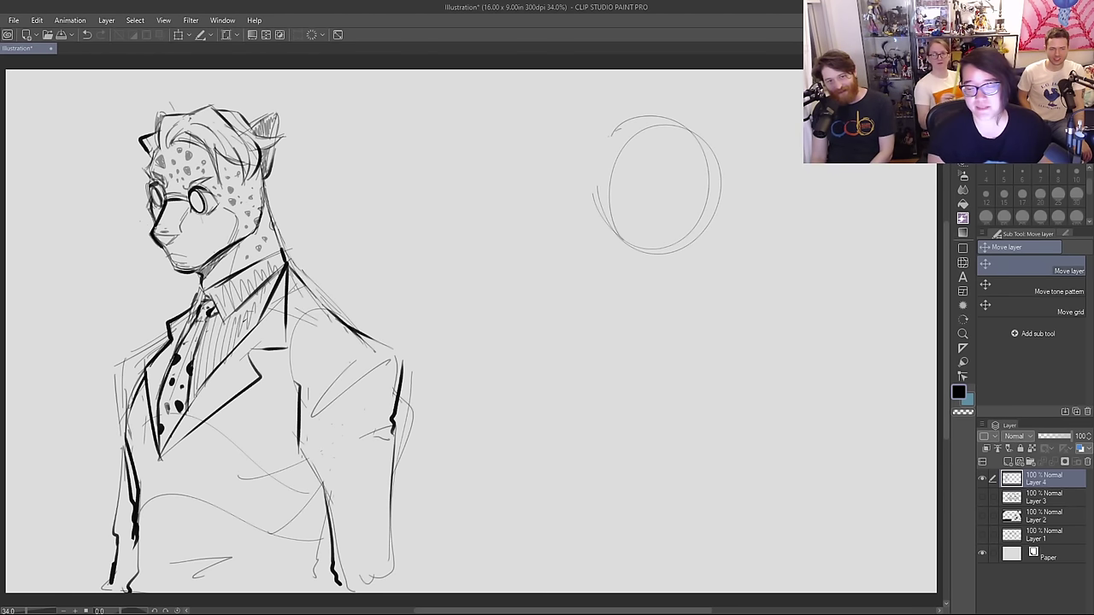
pyautogui.press('p')
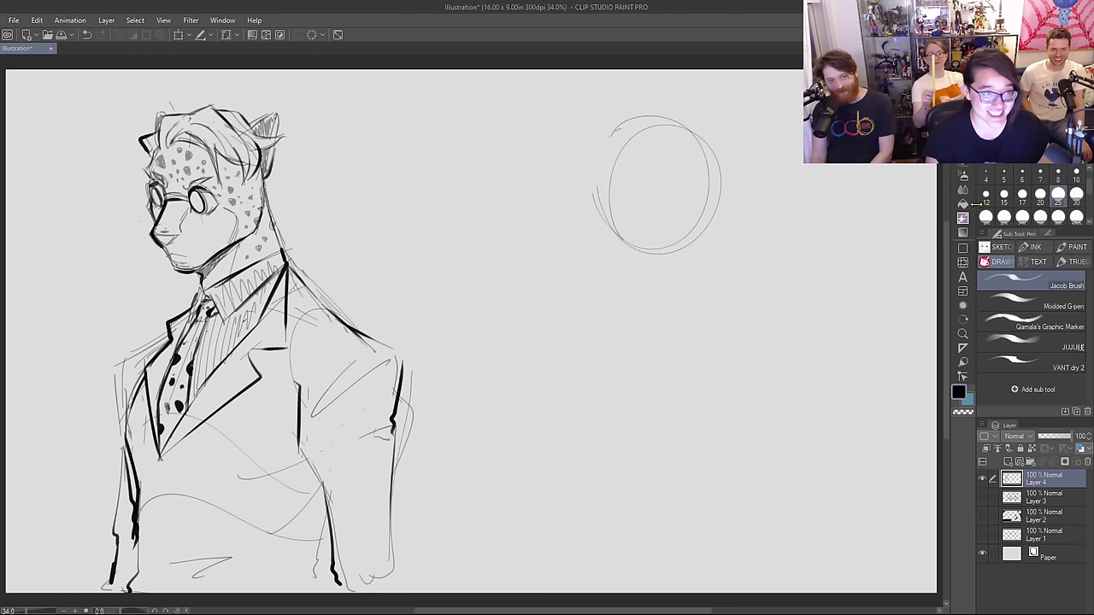
# Step: Reinforce the front of the second head's circle and try short guide lines for its face and muzzle
pyautogui.moveTo(613, 129)
pyautogui.mouseDown()
pyautogui.moveTo(635, 228)
pyautogui.moveTo(598, 187)
pyautogui.moveTo(637, 249)
pyautogui.mouseUp()
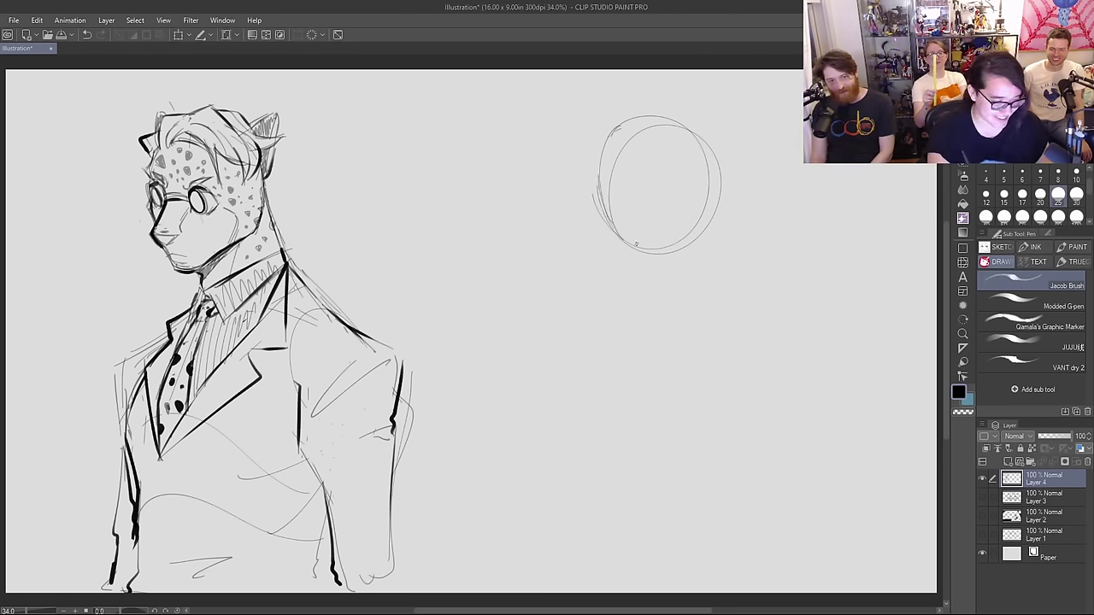
pyautogui.moveTo(614, 161); pyautogui.dragTo(574, 219)
pyautogui.hotkey('ctrl', 'z')
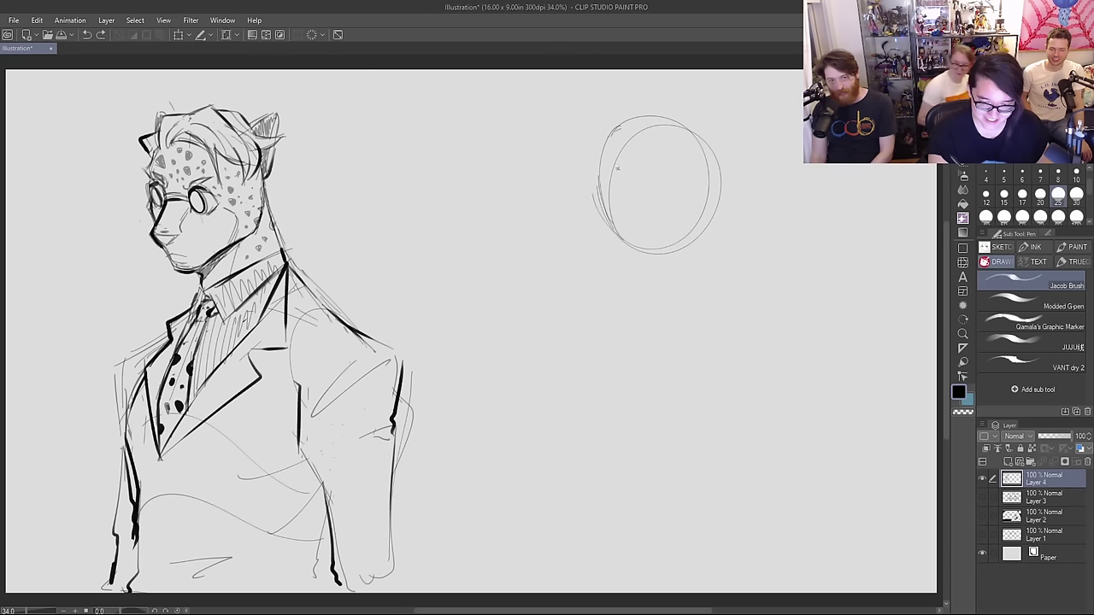
pyautogui.moveTo(619, 191)
pyautogui.mouseDown()
pyautogui.moveTo(652, 183)
pyautogui.moveTo(598, 210)
pyautogui.moveTo(623, 248)
pyautogui.moveTo(654, 248)
pyautogui.mouseUp()
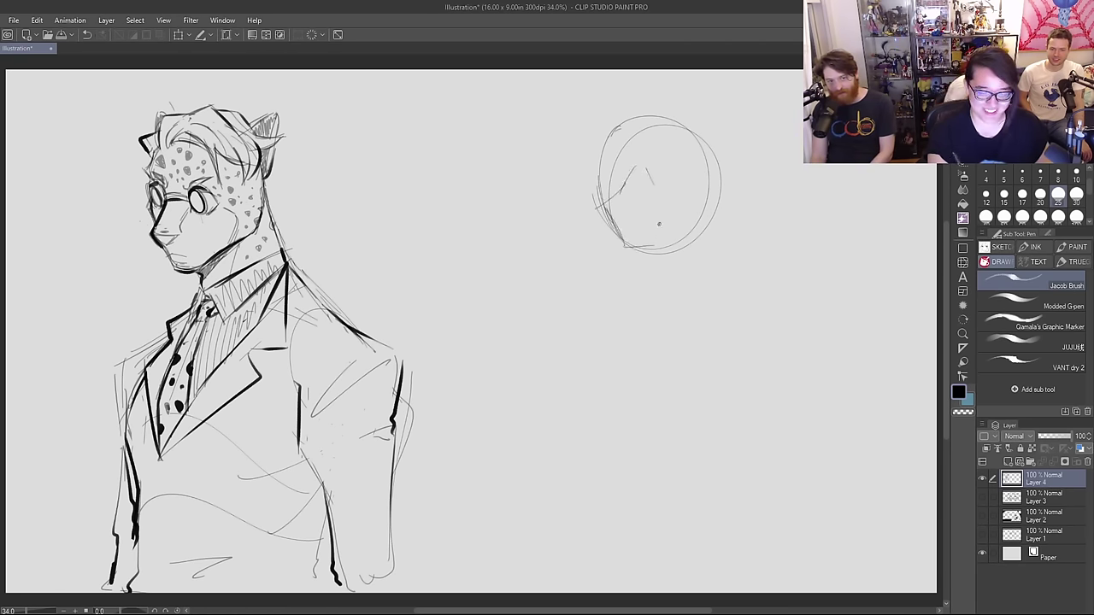
pyautogui.moveTo(665, 195)
pyautogui.mouseDown()
pyautogui.moveTo(673, 203)
pyautogui.moveTo(660, 243)
pyautogui.mouseUp()
# Step: Try angular cheek contours on both sides of the second head and a short chin line below it
pyautogui.moveTo(608, 139); pyautogui.dragTo(574, 211)
pyautogui.hotkey('ctrl', 'z')
pyautogui.moveTo(602, 173)
pyautogui.mouseDown()
pyautogui.moveTo(578, 217)
pyautogui.moveTo(616, 242)
pyautogui.mouseUp()
pyautogui.hotkey('ctrl', 'z')
pyautogui.hotkey('ctrl', 'z')
pyautogui.moveTo(584, 210)
pyautogui.mouseDown()
pyautogui.moveTo(615, 248)
pyautogui.moveTo(598, 227)
pyautogui.moveTo(669, 261)
pyautogui.mouseUp()
pyautogui.moveTo(719, 195); pyautogui.dragTo(682, 260)
pyautogui.moveTo(725, 196); pyautogui.dragTo(706, 164)
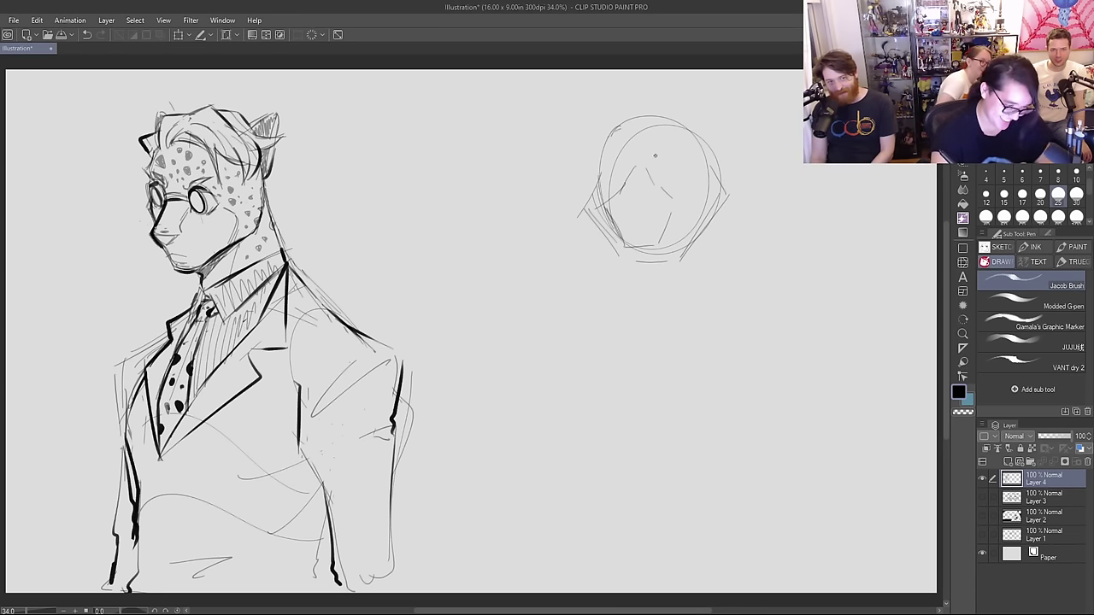
# Step: Add short hatch marks and extra dark spots to the leopard's tie
pyautogui.moveTo(172, 395)
pyautogui.mouseDown()
pyautogui.moveTo(182, 396)
pyautogui.moveTo(169, 412)
pyautogui.moveTo(167, 397)
pyautogui.mouseUp()
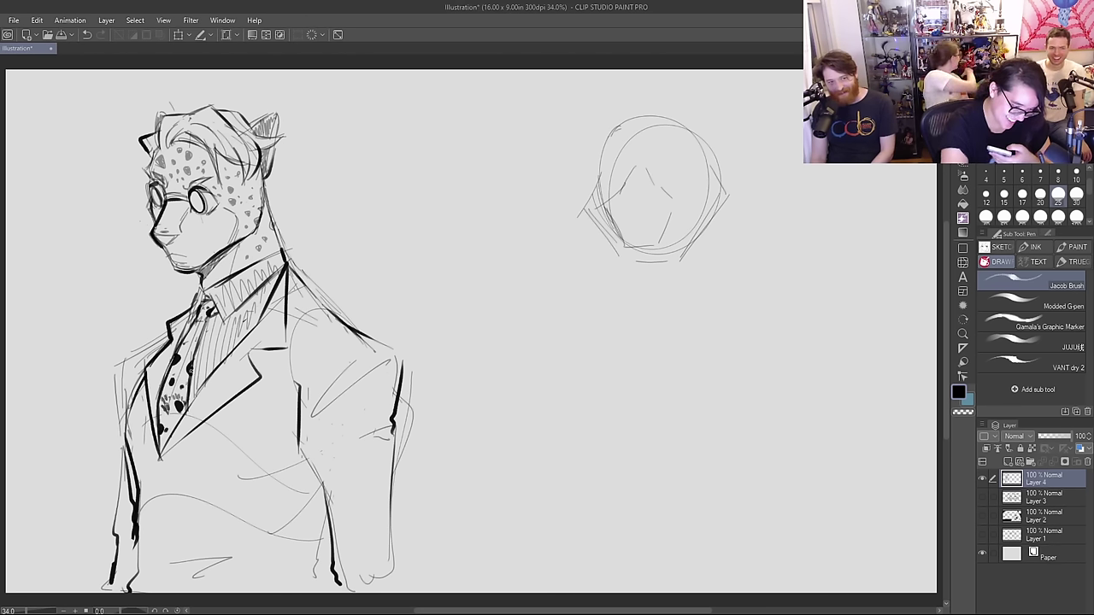
pyautogui.moveTo(177, 353); pyautogui.dragTo(179, 348)
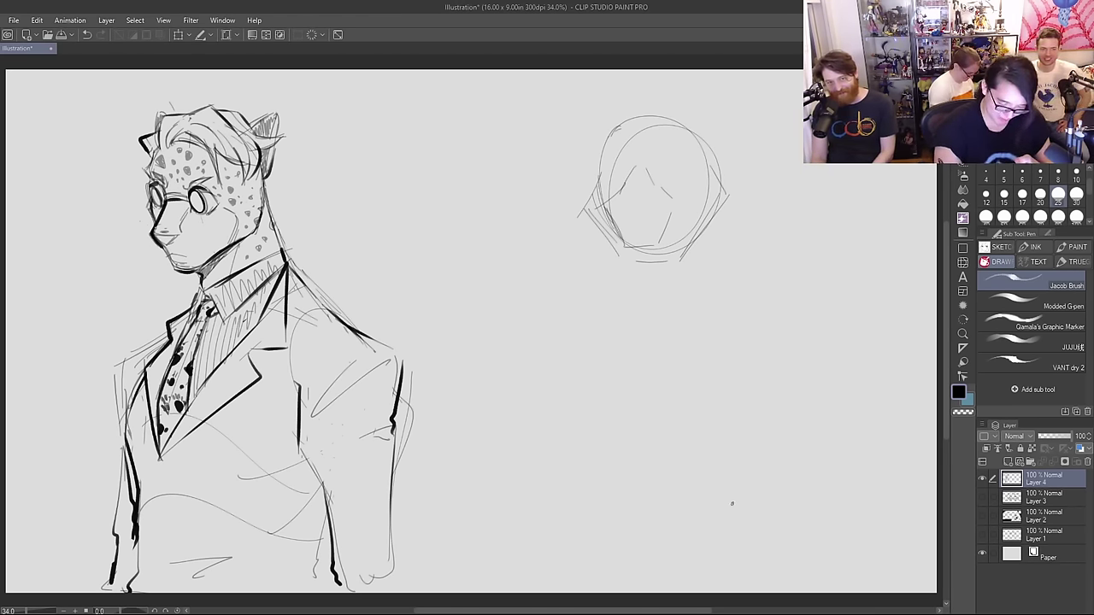
# Step: Try an angular brow and jaw on the second head, and erase the front half of its outline
pyautogui.moveTo(624, 116)
pyautogui.mouseDown()
pyautogui.moveTo(567, 166)
pyautogui.moveTo(610, 248)
pyautogui.mouseUp()
pyautogui.moveTo(590, 205)
pyautogui.mouseDown()
pyautogui.moveTo(620, 267)
pyautogui.moveTo(672, 261)
pyautogui.mouseUp()
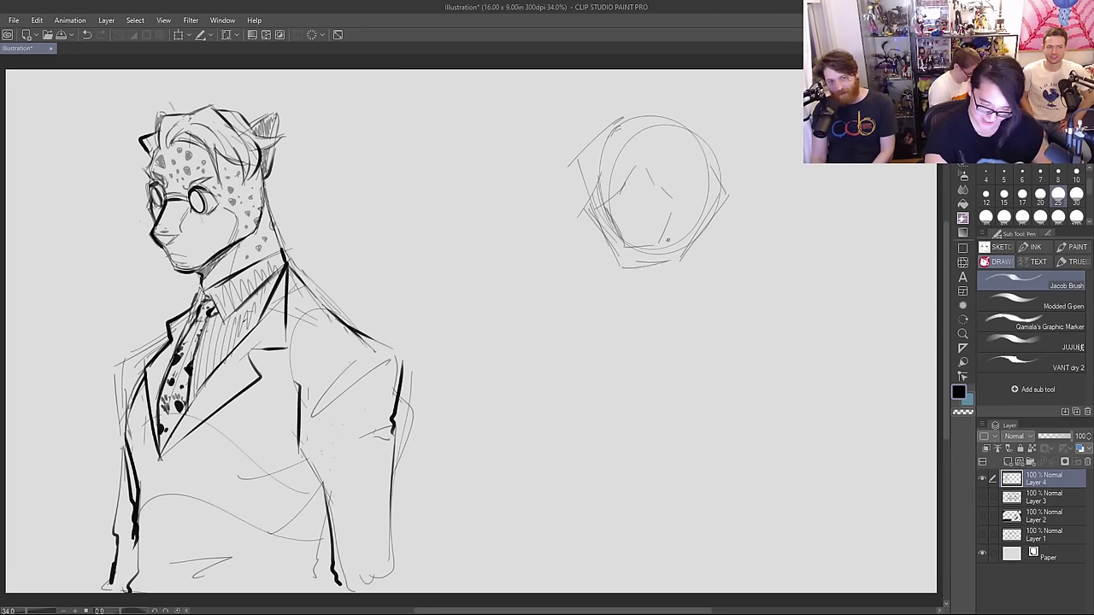
pyautogui.moveTo(579, 185)
pyautogui.mouseDown()
pyautogui.moveTo(627, 246)
pyautogui.moveTo(640, 160)
pyautogui.moveTo(638, 249)
pyautogui.moveTo(637, 120)
pyautogui.mouseUp()
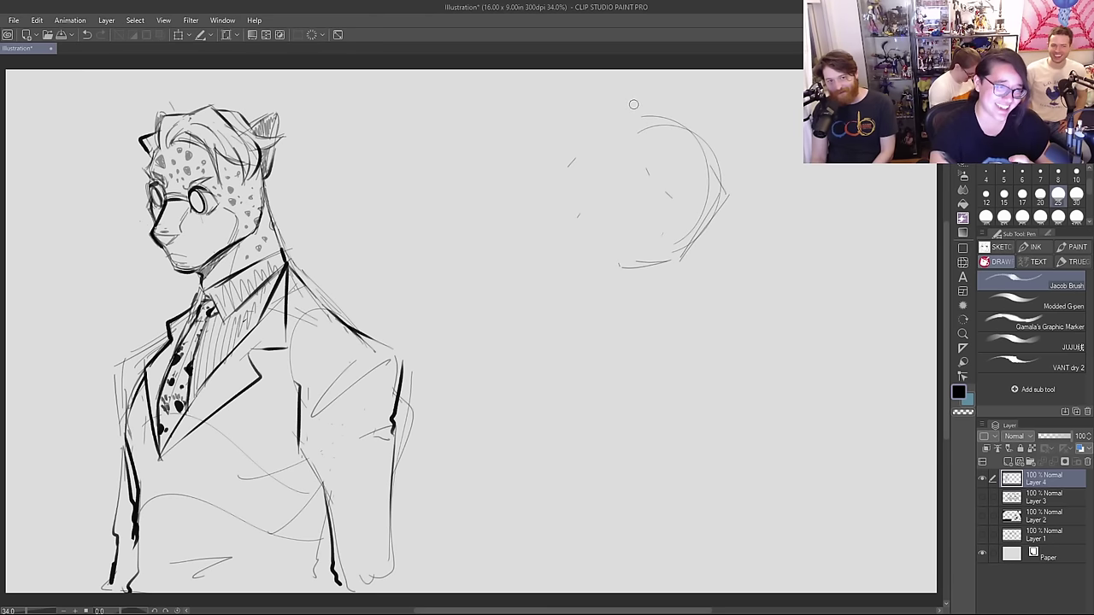
# Step: Redraw the second head's front side, add a nose bridge with a small triangular nose, and clear the old jaw lines
pyautogui.moveTo(579, 175)
pyautogui.mouseDown()
pyautogui.moveTo(621, 122)
pyautogui.moveTo(706, 164)
pyautogui.mouseUp()
pyautogui.moveTo(577, 181); pyautogui.dragTo(604, 275)
pyautogui.moveTo(615, 271)
pyautogui.mouseDown()
pyautogui.moveTo(677, 268)
pyautogui.moveTo(668, 262)
pyautogui.moveTo(716, 203)
pyautogui.mouseUp()
pyautogui.moveTo(678, 132); pyautogui.dragTo(706, 166)
pyautogui.moveTo(582, 142)
pyautogui.mouseDown()
pyautogui.moveTo(617, 197)
pyautogui.moveTo(613, 230)
pyautogui.moveTo(633, 231)
pyautogui.mouseUp()
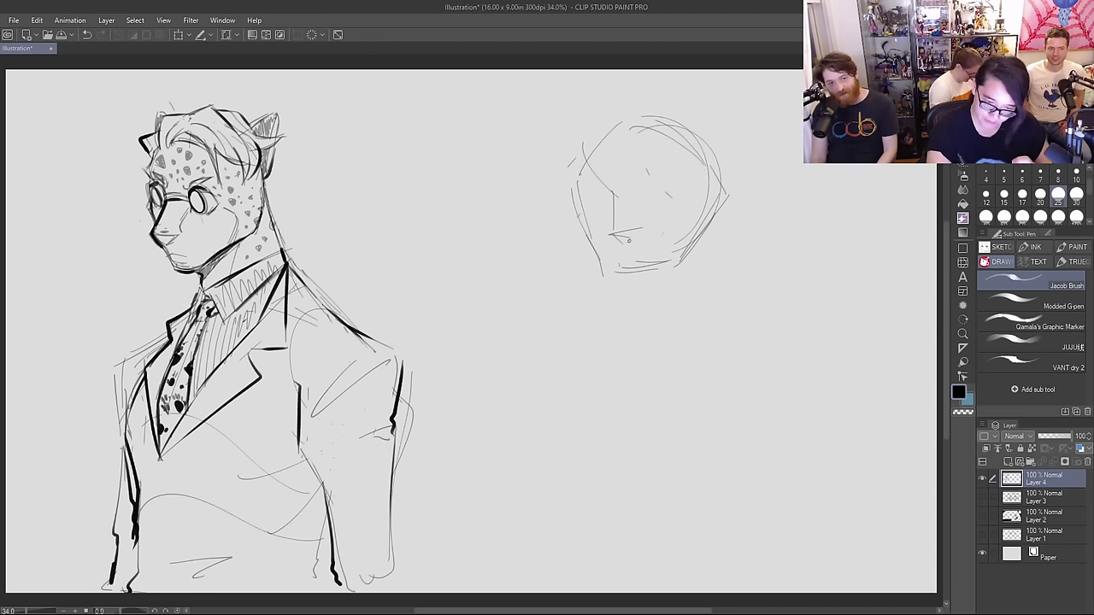
pyautogui.moveTo(609, 236)
pyautogui.mouseDown()
pyautogui.moveTo(655, 233)
pyautogui.moveTo(611, 163)
pyautogui.moveTo(631, 229)
pyautogui.moveTo(643, 224)
pyautogui.moveTo(641, 174)
pyautogui.moveTo(654, 160)
pyautogui.moveTo(676, 224)
pyautogui.moveTo(613, 239)
pyautogui.moveTo(611, 279)
pyautogui.moveTo(666, 265)
pyautogui.mouseUp()
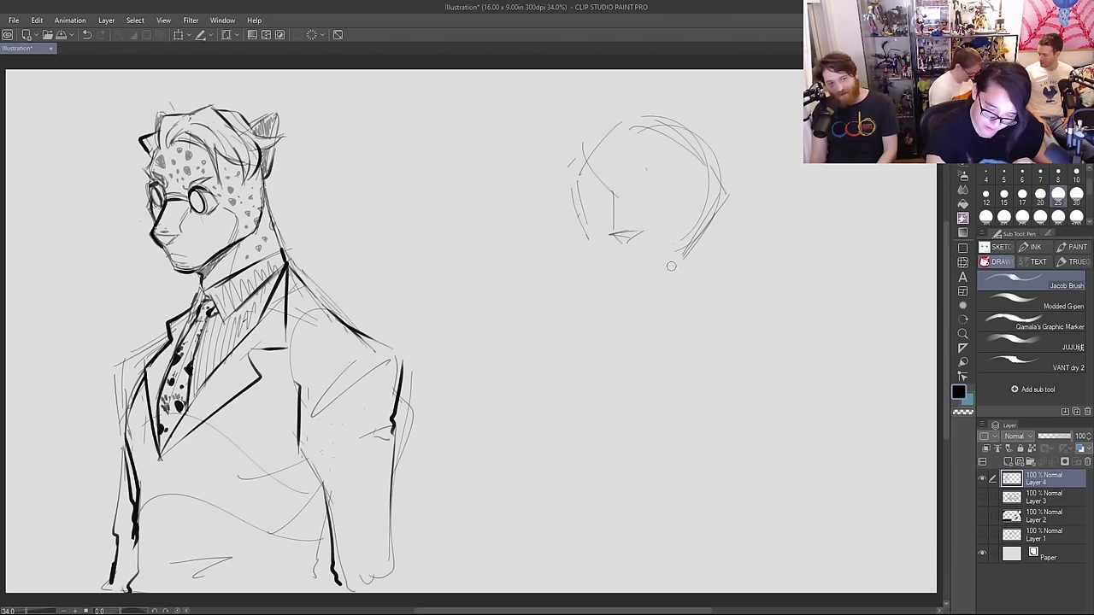
# Step: Redraw the second head's jaw lower down, with a tapered front cheek and a rounded chin
pyautogui.moveTo(572, 195)
pyautogui.mouseDown()
pyautogui.moveTo(607, 270)
pyautogui.moveTo(694, 249)
pyautogui.moveTo(719, 220)
pyautogui.mouseUp()
pyautogui.moveTo(691, 255)
pyautogui.mouseDown()
pyautogui.moveTo(717, 224)
pyautogui.moveTo(713, 202)
pyautogui.mouseUp()
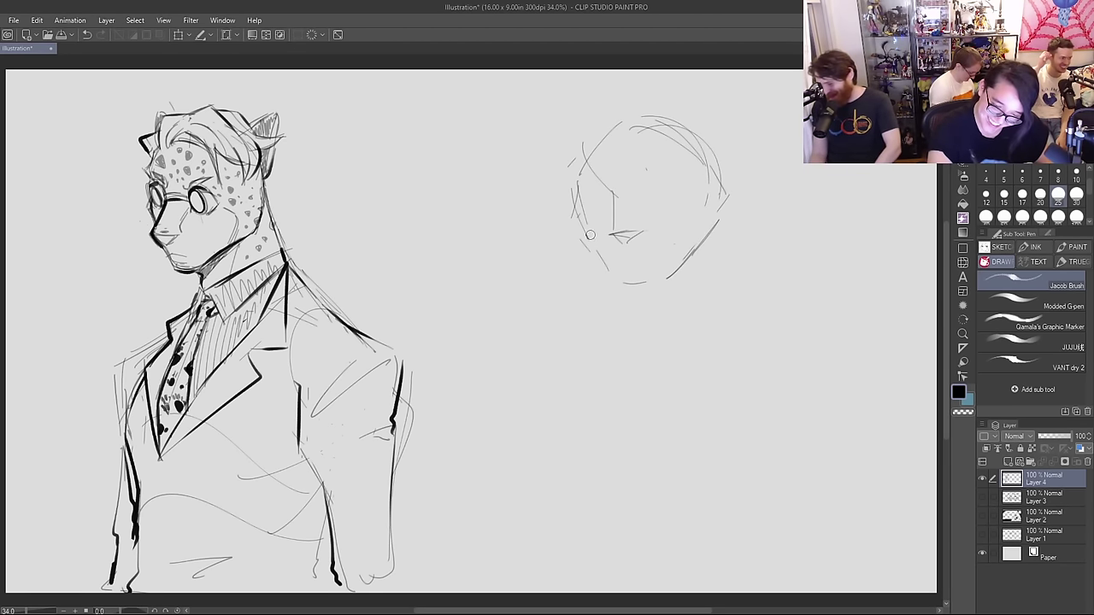
pyautogui.moveTo(577, 205)
pyautogui.mouseDown()
pyautogui.moveTo(620, 282)
pyautogui.moveTo(640, 287)
pyautogui.moveTo(666, 278)
pyautogui.moveTo(711, 234)
pyautogui.mouseUp()
pyautogui.moveTo(579, 236); pyautogui.dragTo(594, 257)
pyautogui.moveTo(574, 219); pyautogui.dragTo(596, 272)
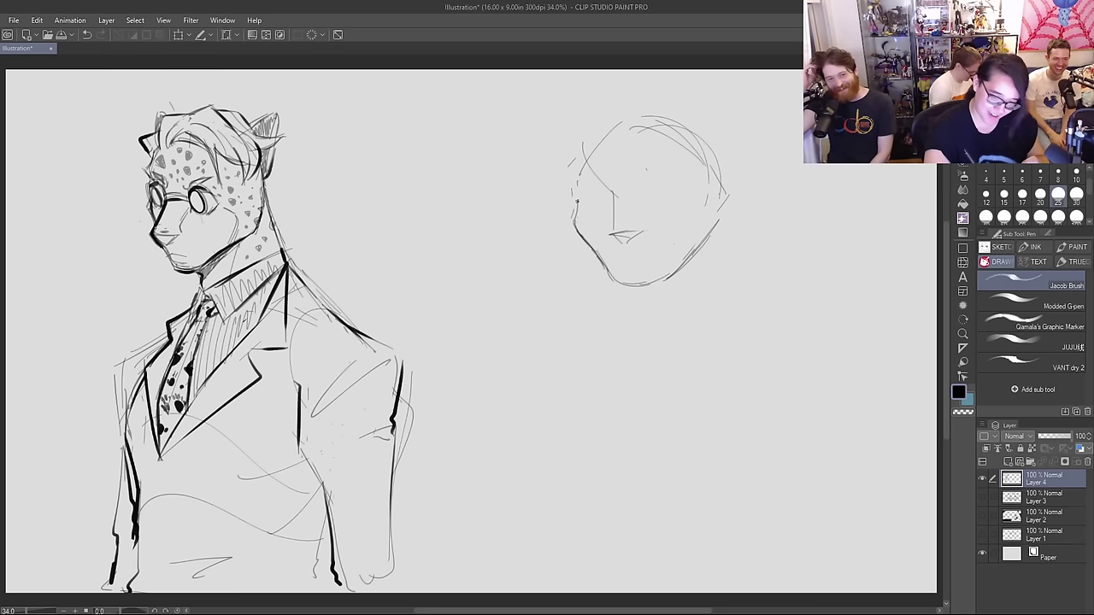
# Step: Refine the second head's forehead and replace its pointed rear cheek with a smooth rounded contour down to the chin
pyautogui.moveTo(572, 189)
pyautogui.mouseDown()
pyautogui.moveTo(588, 137)
pyautogui.moveTo(628, 111)
pyautogui.moveTo(569, 182)
pyautogui.moveTo(640, 112)
pyautogui.moveTo(639, 126)
pyautogui.moveTo(658, 116)
pyautogui.moveTo(720, 200)
pyautogui.mouseUp()
pyautogui.moveTo(617, 271)
pyautogui.mouseDown()
pyautogui.moveTo(635, 285)
pyautogui.moveTo(723, 195)
pyautogui.mouseUp()
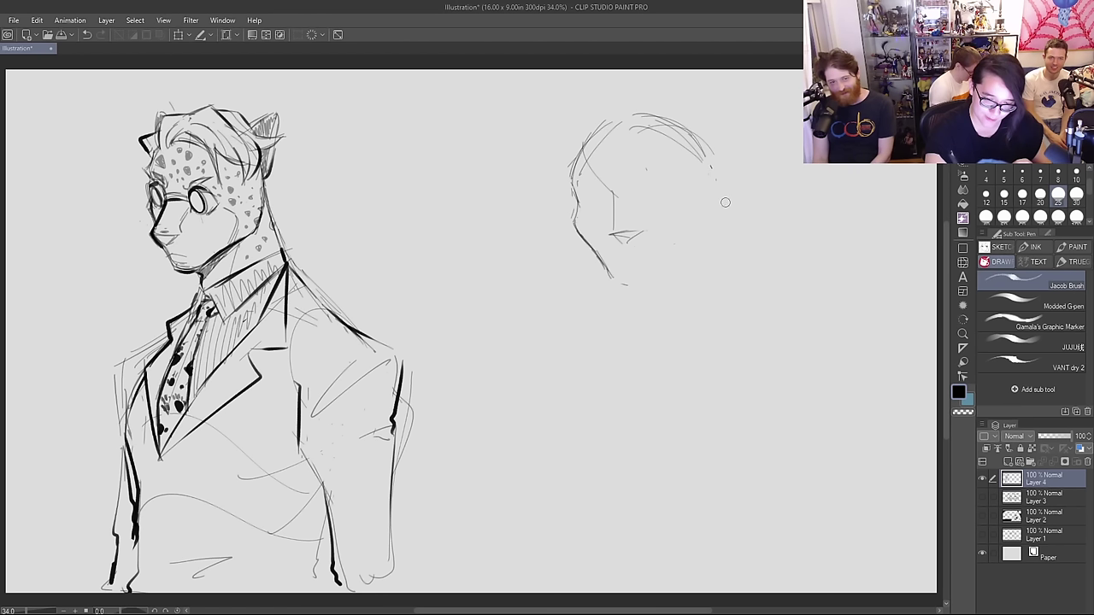
pyautogui.moveTo(658, 279)
pyautogui.mouseDown()
pyautogui.moveTo(620, 289)
pyautogui.moveTo(663, 281)
pyautogui.moveTo(649, 284)
pyautogui.moveTo(713, 235)
pyautogui.moveTo(718, 202)
pyautogui.mouseUp()
pyautogui.moveTo(684, 126)
pyautogui.mouseDown()
pyautogui.moveTo(718, 202)
pyautogui.moveTo(712, 238)
pyautogui.mouseUp()
pyautogui.moveTo(706, 155); pyautogui.dragTo(714, 243)
pyautogui.moveTo(697, 130)
pyautogui.mouseDown()
pyautogui.moveTo(718, 214)
pyautogui.moveTo(692, 258)
pyautogui.mouseUp()
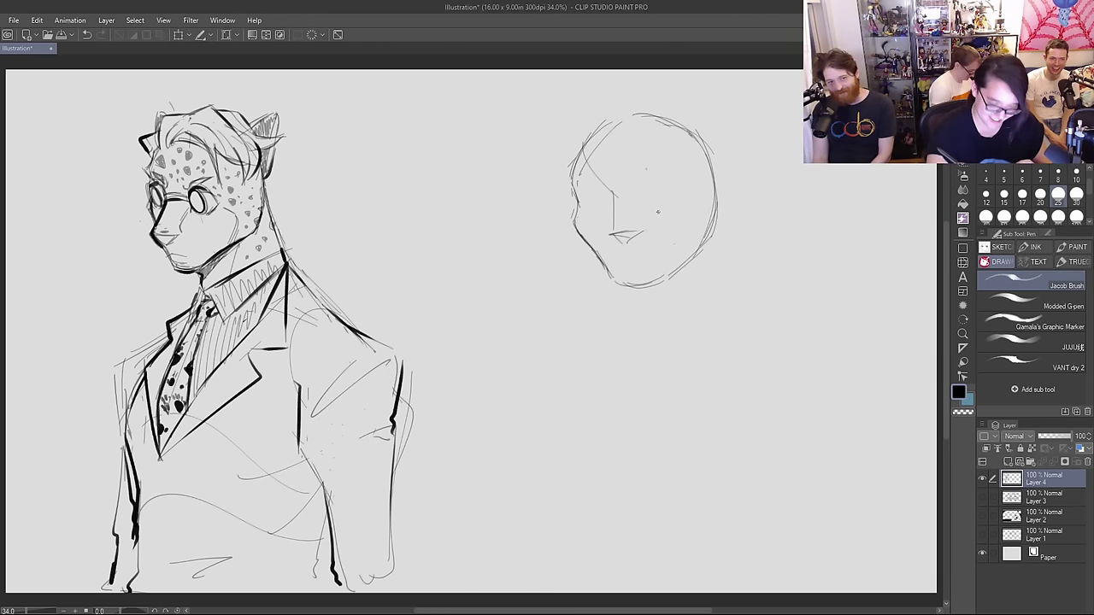
# Step: Add two large pointed ears spreading outward from the top of the second head
pyautogui.moveTo(612, 123)
pyautogui.mouseDown()
pyautogui.moveTo(514, 130)
pyautogui.moveTo(574, 184)
pyautogui.mouseUp()
pyautogui.moveTo(672, 123)
pyautogui.mouseDown()
pyautogui.moveTo(716, 98)
pyautogui.moveTo(722, 169)
pyautogui.mouseUp()
pyautogui.moveTo(662, 115)
pyautogui.mouseDown()
pyautogui.moveTo(735, 88)
pyautogui.moveTo(717, 185)
pyautogui.mouseUp()
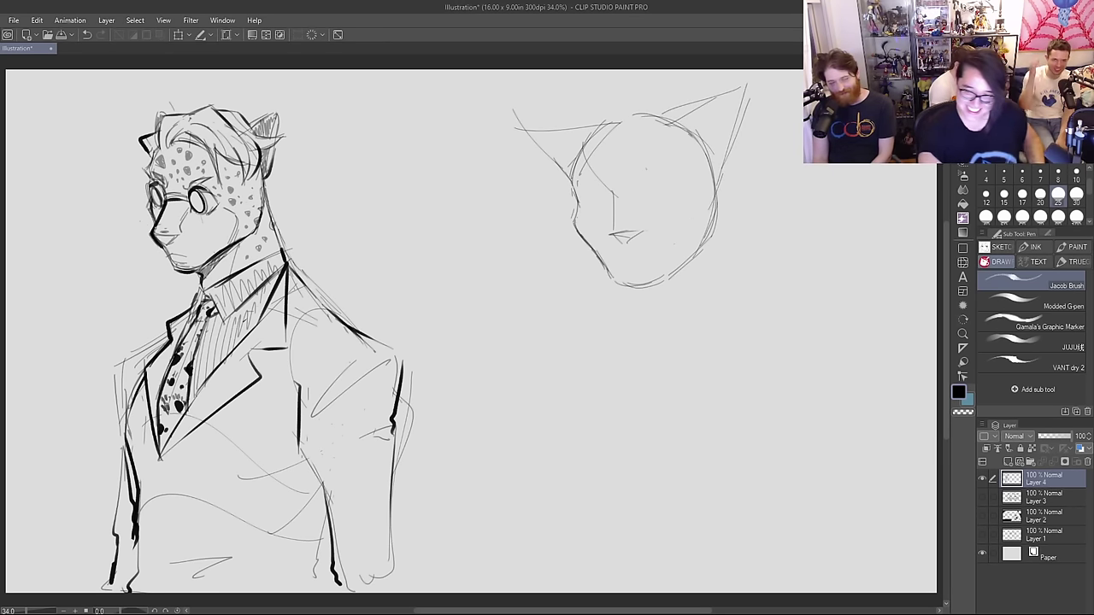
# Step: Lasso the second head, transform it slightly smaller with a clockwise tilt farther down and right, and deselect it
pyautogui.press('m')
pyautogui.moveTo(752, 273)
pyautogui.mouseDown()
pyautogui.moveTo(521, 256)
pyautogui.moveTo(726, 55)
pyautogui.moveTo(755, 346)
pyautogui.mouseUp()
pyautogui.moveTo(828, 278); pyautogui.dragTo(817, 226)
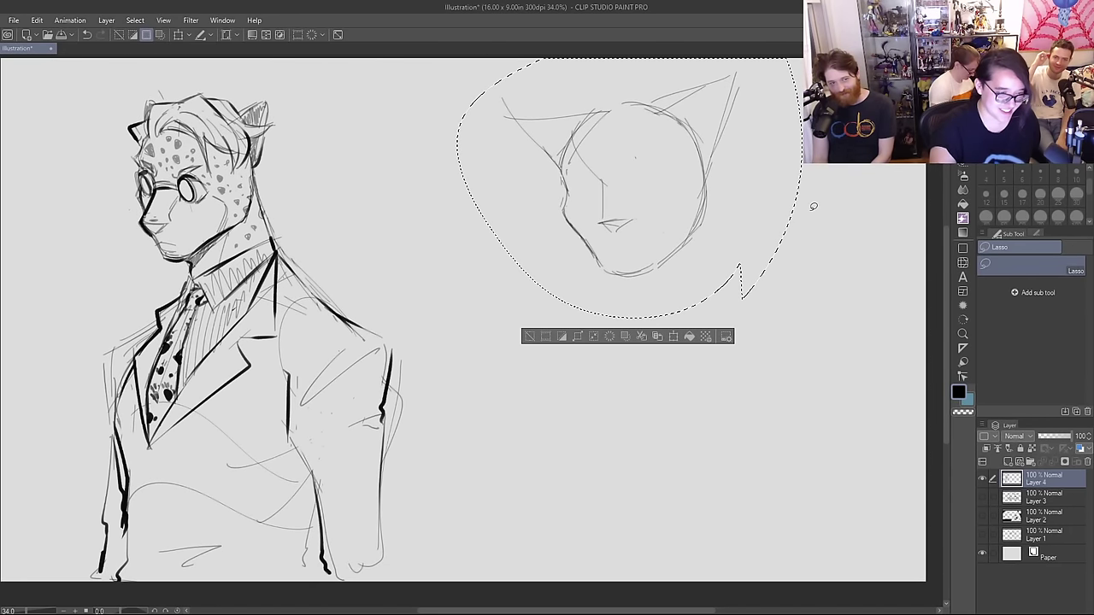
pyautogui.click(340, 36)
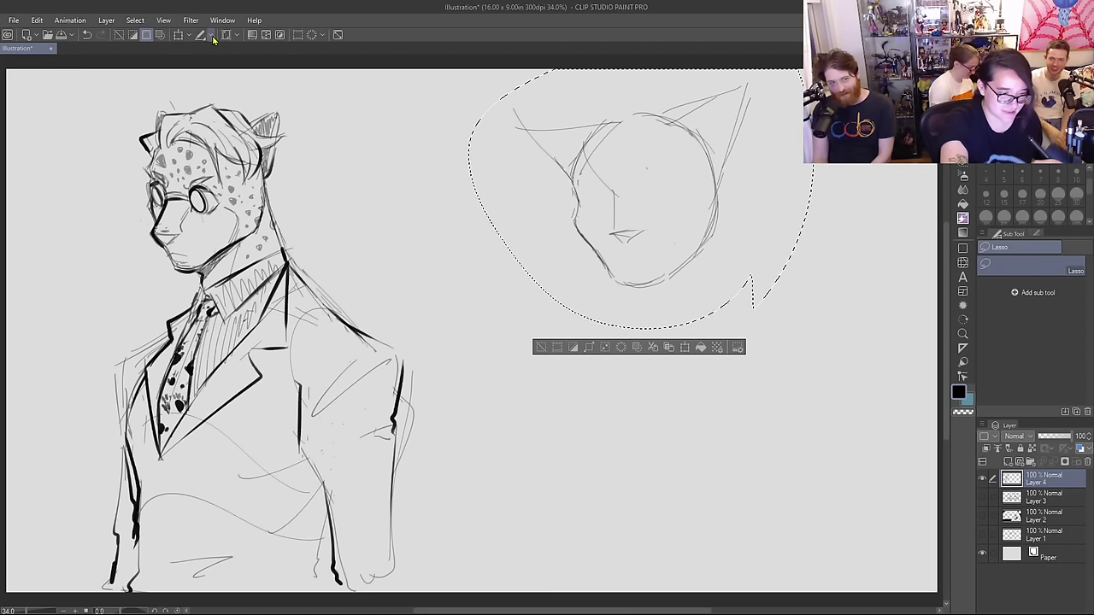
pyautogui.click(177, 35)
pyautogui.moveTo(846, 242); pyautogui.dragTo(841, 260)
pyautogui.moveTo(771, 223)
pyautogui.mouseDown()
pyautogui.moveTo(800, 248)
pyautogui.moveTo(779, 178)
pyautogui.moveTo(770, 214)
pyautogui.mouseUp()
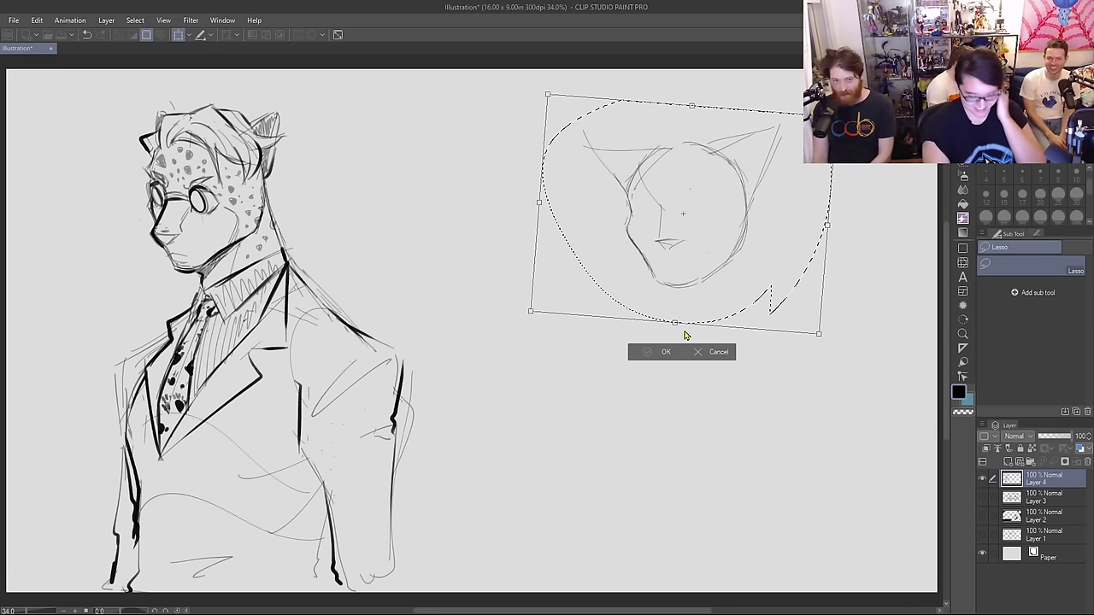
pyautogui.click(666, 351)
pyautogui.press('p')
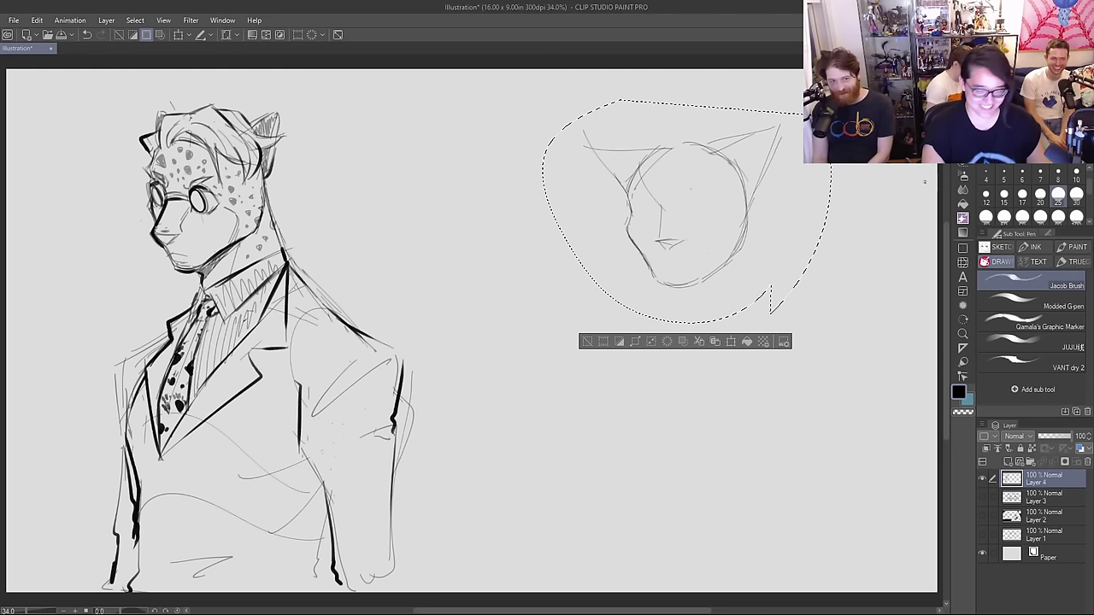
pyautogui.hotkey('ctrl', 'd')
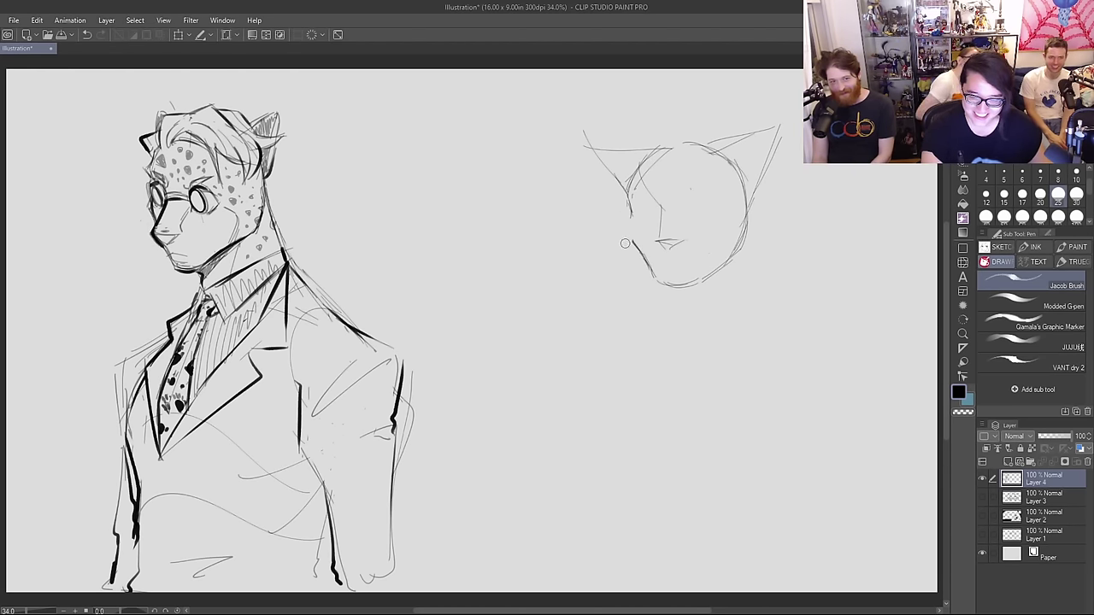
# Step: Redraw the second head's front cheek, clear the nose and mouth marks, and try slanted brow guides
pyautogui.moveTo(632, 241); pyautogui.dragTo(655, 276)
pyautogui.moveTo(636, 240); pyautogui.dragTo(667, 281)
pyautogui.moveTo(662, 211); pyautogui.dragTo(663, 247)
pyautogui.moveTo(719, 155); pyautogui.dragTo(700, 202)
pyautogui.hotkey('ctrl', 'z')
pyautogui.moveTo(672, 237); pyautogui.dragTo(679, 239)
pyautogui.hotkey('ctrl', 'z')
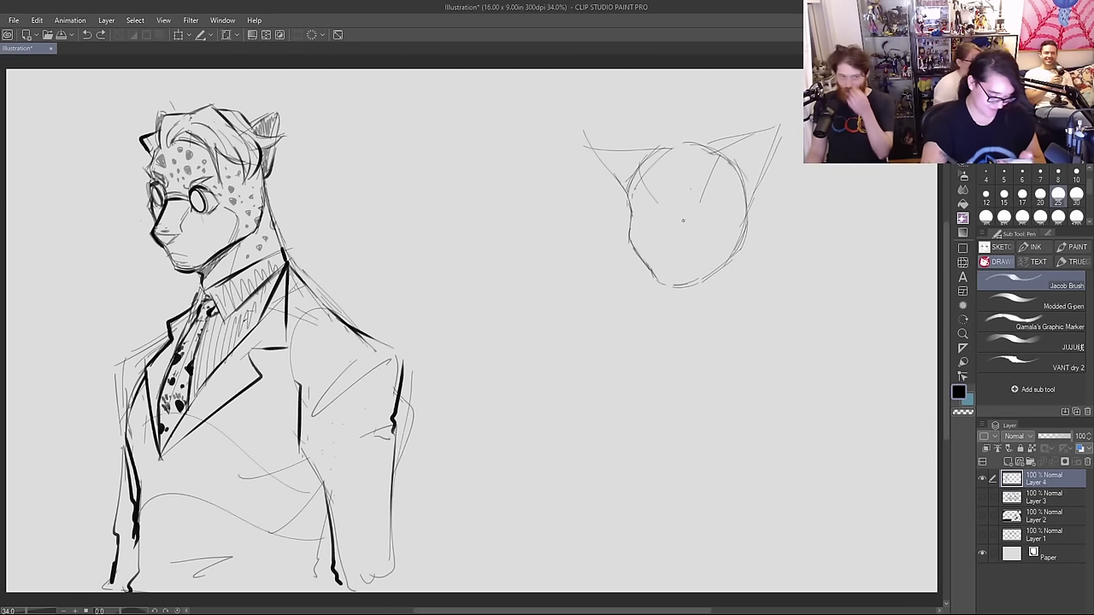
# Step: Reshape the second head's rear cheek and jaw with a sharper corner, and extend a slanted line below the chin
pyautogui.moveTo(654, 271)
pyautogui.mouseDown()
pyautogui.moveTo(703, 289)
pyautogui.moveTo(752, 231)
pyautogui.mouseUp()
pyautogui.moveTo(708, 285)
pyautogui.mouseDown()
pyautogui.moveTo(751, 240)
pyautogui.moveTo(744, 205)
pyautogui.mouseUp()
pyautogui.moveTo(666, 283)
pyautogui.mouseDown()
pyautogui.moveTo(705, 279)
pyautogui.moveTo(671, 285)
pyautogui.mouseUp()
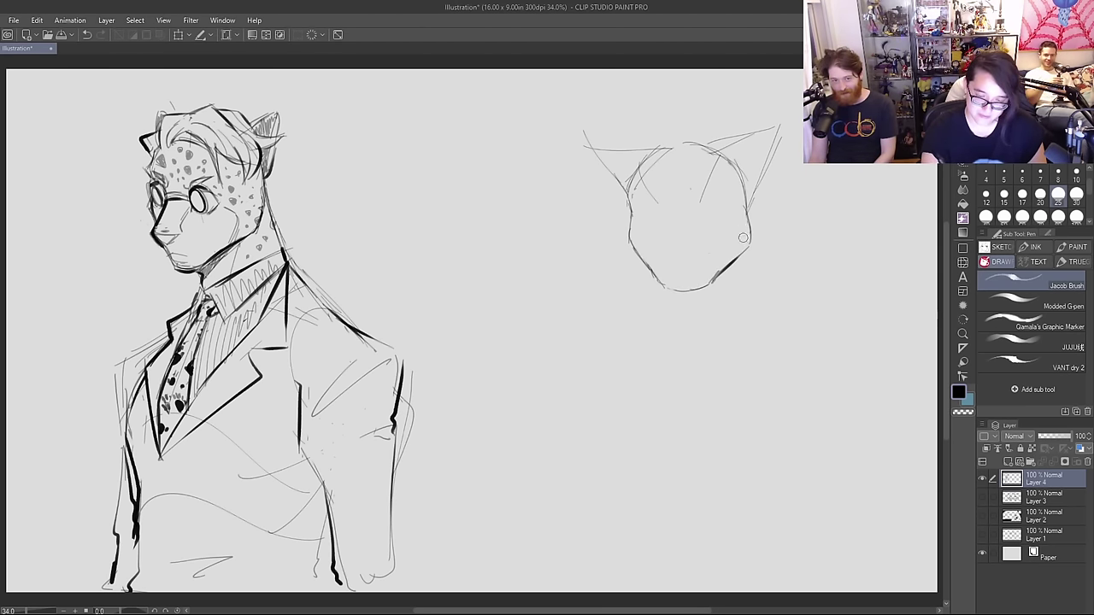
pyautogui.hotkey('ctrl', 'z')
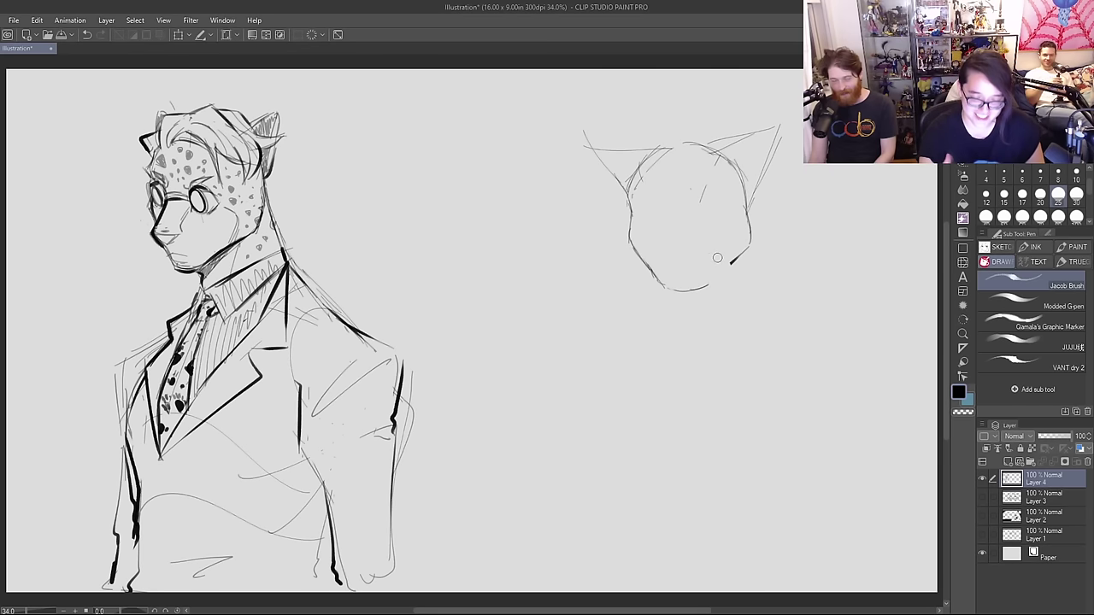
pyautogui.moveTo(731, 262); pyautogui.dragTo(715, 284)
pyautogui.moveTo(649, 265); pyautogui.dragTo(695, 334)
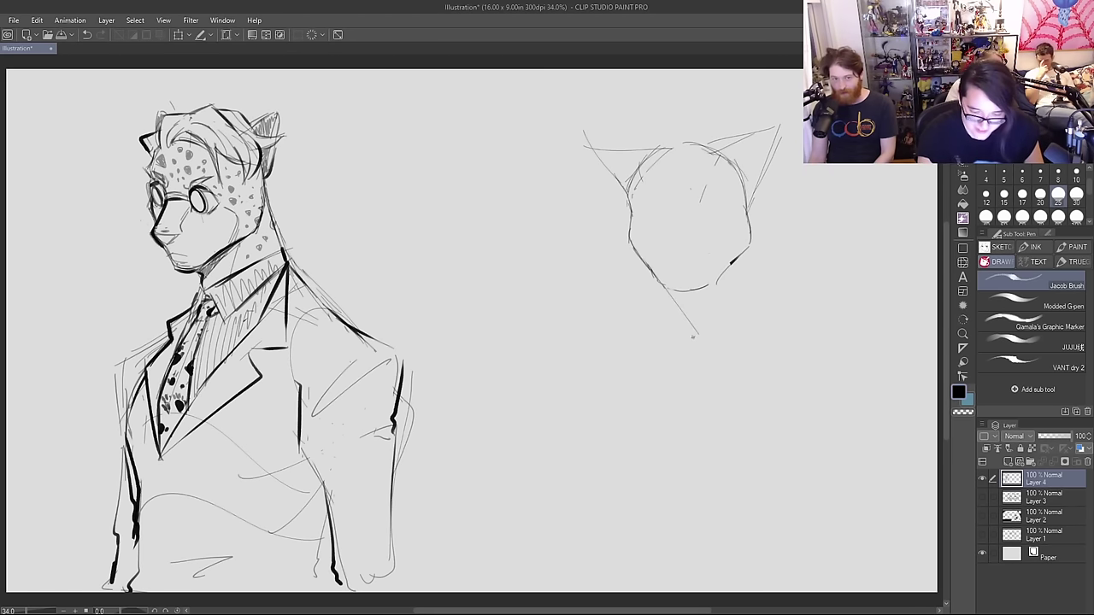
# Step: Erase the entire second head and rough in a fresh head circle with loose overlapping contours in its place
pyautogui.press('e')
pyautogui.moveTo(788, 345)
pyautogui.mouseDown()
pyautogui.moveTo(557, 254)
pyautogui.moveTo(769, 120)
pyautogui.mouseUp()
pyautogui.press('p')
pyautogui.moveTo(606, 203)
pyautogui.mouseDown()
pyautogui.moveTo(624, 239)
pyautogui.moveTo(609, 229)
pyautogui.mouseUp()
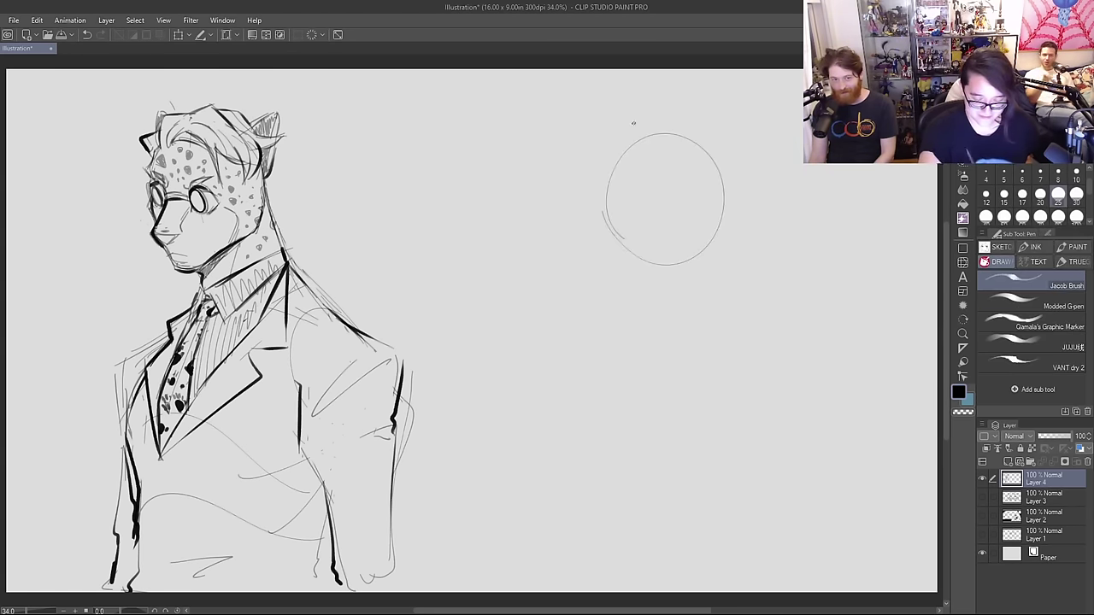
pyautogui.moveTo(624, 137)
pyautogui.mouseDown()
pyautogui.moveTo(719, 205)
pyautogui.moveTo(608, 233)
pyautogui.mouseUp()
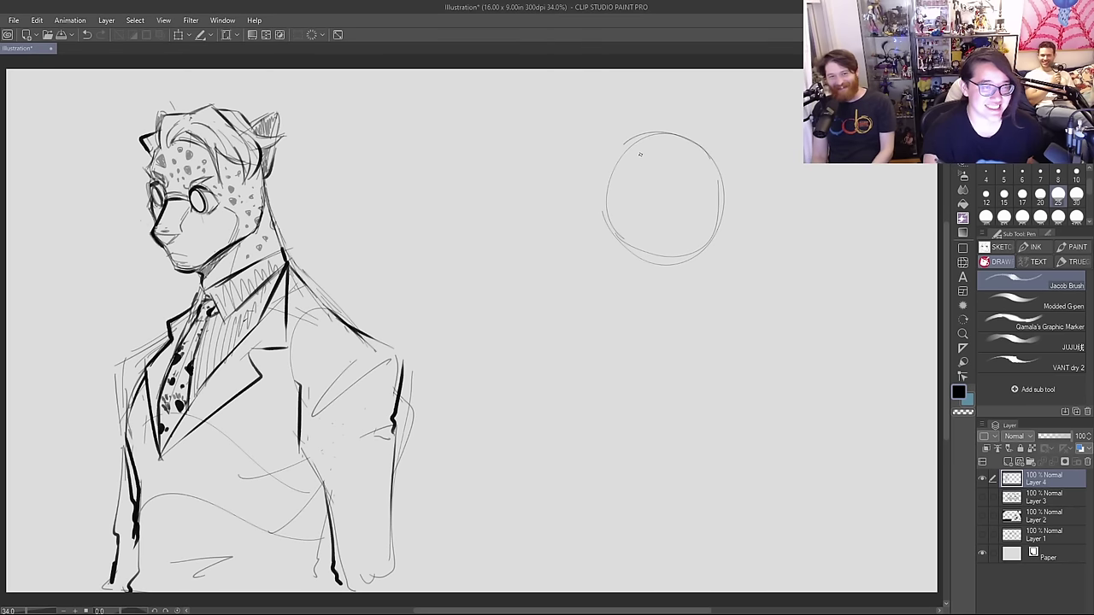
# Step: Try a curved centre line and front and lower face contours on the new head circle, undoing the unwanted strokes
pyautogui.moveTo(642, 119); pyautogui.dragTo(677, 265)
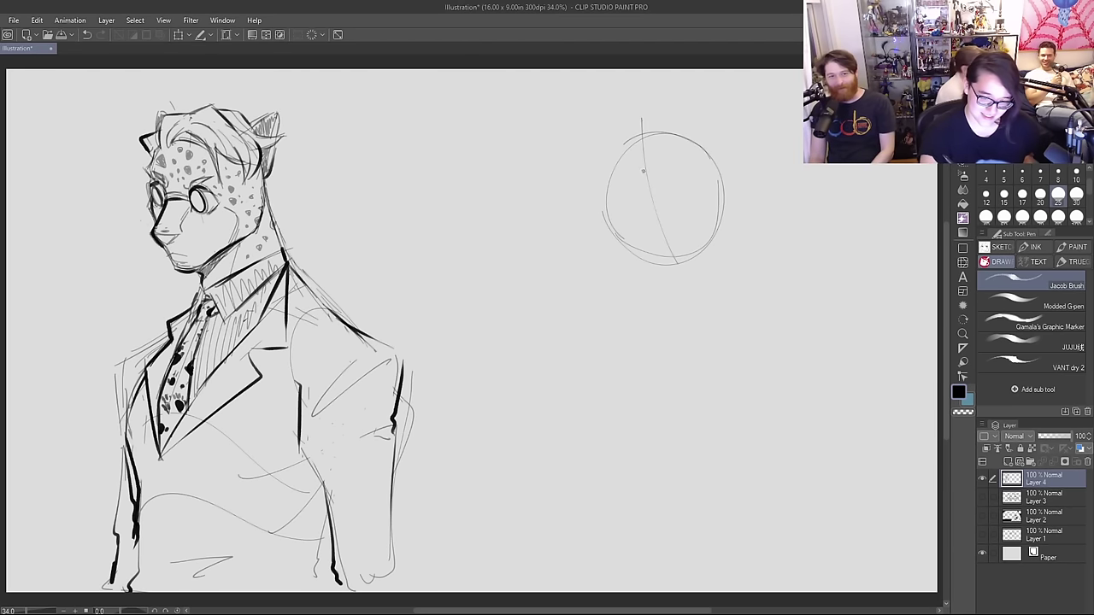
pyautogui.hotkey('ctrl', 'z')
pyautogui.moveTo(613, 195)
pyautogui.mouseDown()
pyautogui.moveTo(584, 231)
pyautogui.moveTo(615, 266)
pyautogui.mouseUp()
pyautogui.hotkey('ctrl', 'z')
pyautogui.hotkey('ctrl', 'z')
pyautogui.hotkey('ctrl', 'z')
pyautogui.hotkey('ctrl', 'z')
pyautogui.moveTo(601, 229)
pyautogui.mouseDown()
pyautogui.moveTo(617, 220)
pyautogui.moveTo(610, 255)
pyautogui.moveTo(620, 275)
pyautogui.moveTo(685, 261)
pyautogui.mouseUp()
pyautogui.hotkey('ctrl', 'z')
pyautogui.hotkey('ctrl', 'z')
# Step: Sketch the new head's forehead slope, small protruding muzzle and angular jaw running back to the rear cheek
pyautogui.moveTo(635, 134); pyautogui.dragTo(605, 168)
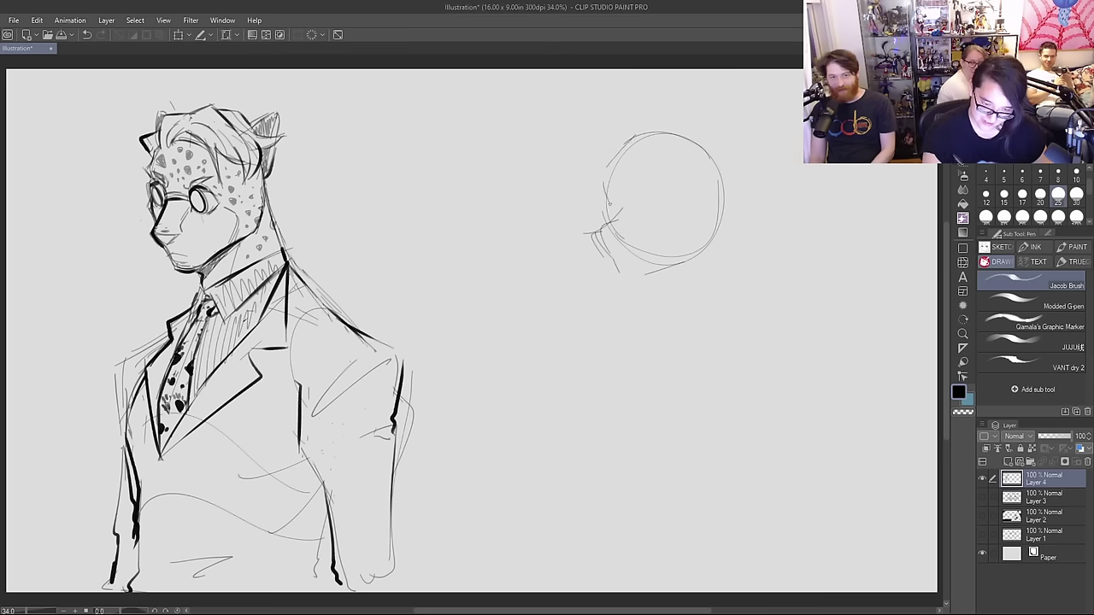
pyautogui.moveTo(612, 209)
pyautogui.mouseDown()
pyautogui.moveTo(590, 229)
pyautogui.moveTo(608, 256)
pyautogui.mouseUp()
pyautogui.moveTo(611, 263)
pyautogui.mouseDown()
pyautogui.moveTo(623, 278)
pyautogui.moveTo(720, 251)
pyautogui.mouseUp()
pyautogui.moveTo(667, 275)
pyautogui.mouseDown()
pyautogui.moveTo(721, 251)
pyautogui.moveTo(718, 211)
pyautogui.mouseUp()
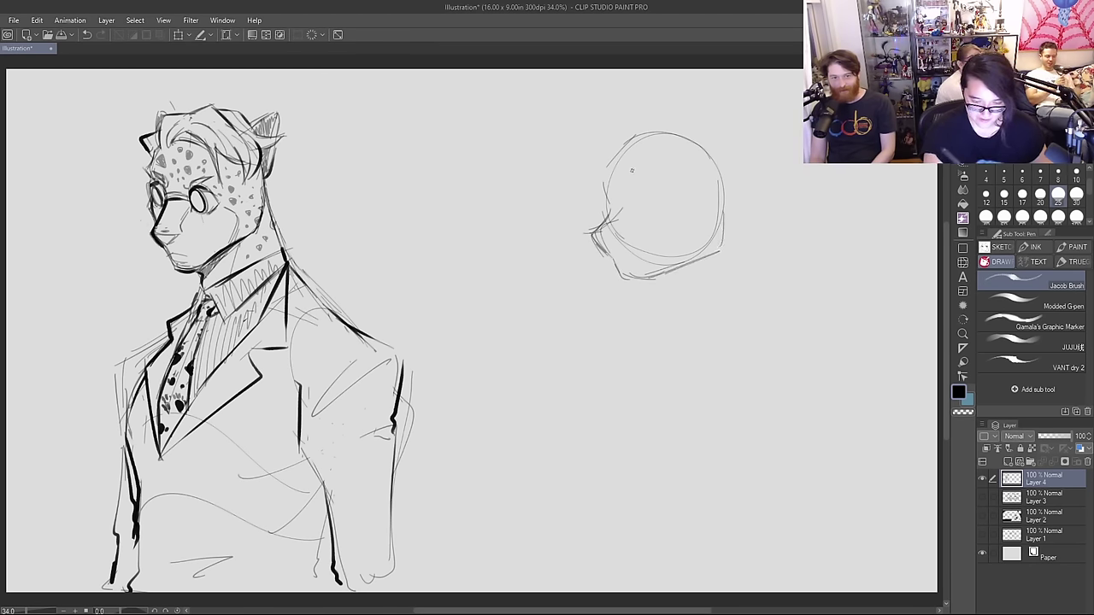
# Step: Add two tall pointed ears with curved edges to the top of the new head
pyautogui.moveTo(602, 162)
pyautogui.mouseDown()
pyautogui.moveTo(598, 101)
pyautogui.moveTo(645, 135)
pyautogui.moveTo(747, 107)
pyautogui.mouseUp()
pyautogui.hotkey('ctrl', 'z')
pyautogui.moveTo(676, 136)
pyautogui.mouseDown()
pyautogui.moveTo(757, 105)
pyautogui.moveTo(722, 202)
pyautogui.mouseUp()
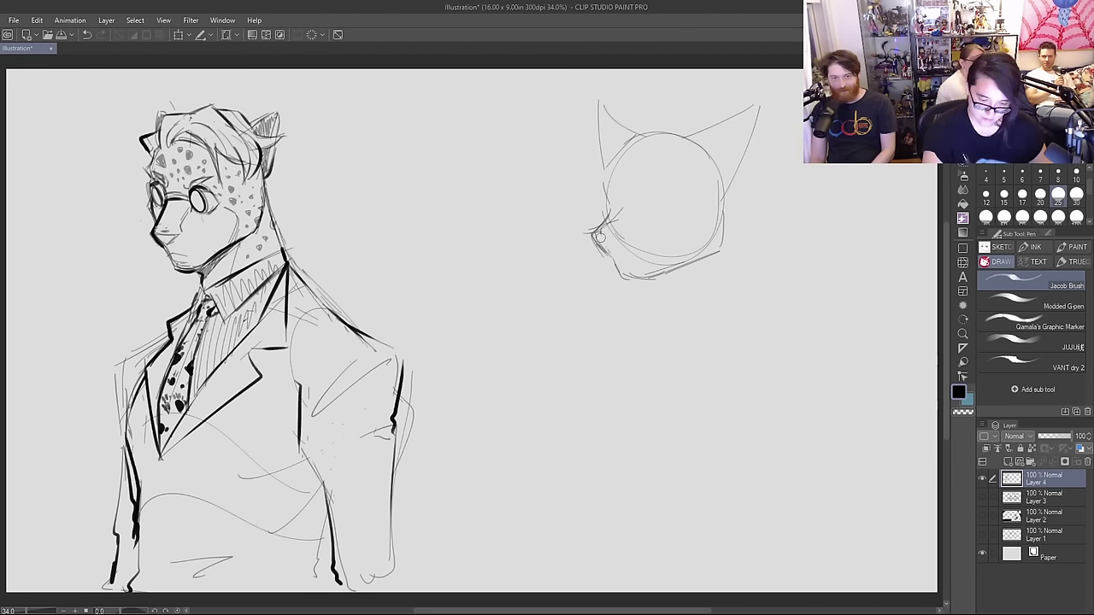
# Step: Erase the loose construction lines inside the second head and clean up the front of its muzzle
pyautogui.moveTo(610, 251)
pyautogui.mouseDown()
pyautogui.moveTo(614, 228)
pyautogui.moveTo(662, 268)
pyautogui.moveTo(632, 273)
pyautogui.moveTo(656, 276)
pyautogui.moveTo(717, 252)
pyautogui.moveTo(714, 210)
pyautogui.mouseUp()
pyautogui.hotkey('ctrl', 'z')
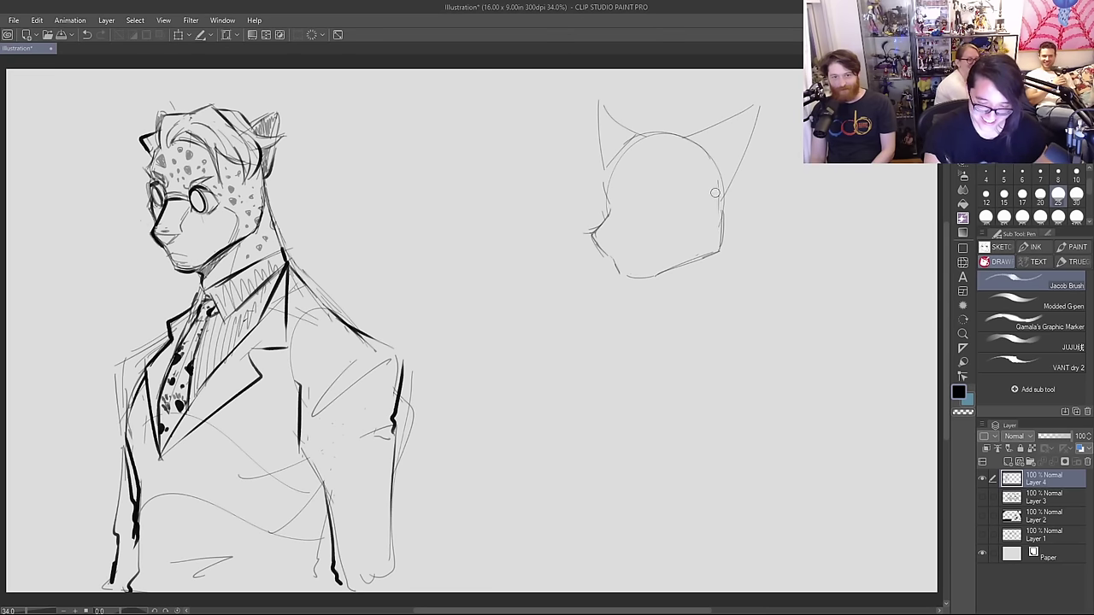
pyautogui.moveTo(597, 245)
pyautogui.mouseDown()
pyautogui.moveTo(593, 236)
pyautogui.moveTo(602, 258)
pyautogui.mouseUp()
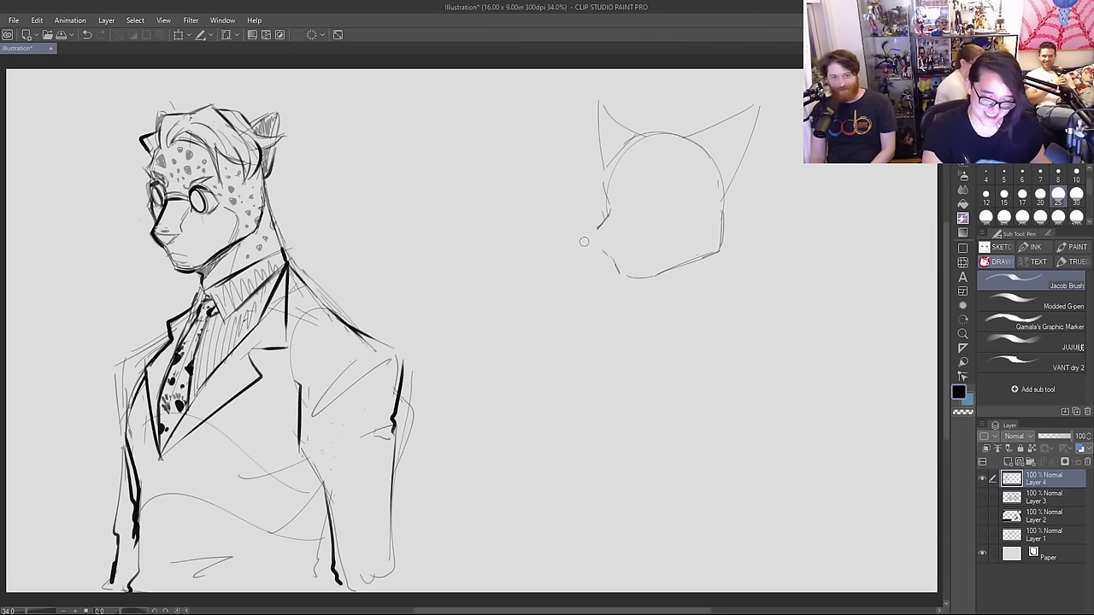
pyautogui.moveTo(601, 184)
pyautogui.mouseDown()
pyautogui.moveTo(608, 206)
pyautogui.moveTo(589, 231)
pyautogui.moveTo(613, 257)
pyautogui.mouseUp()
pyautogui.hotkey('ctrl', 'z')
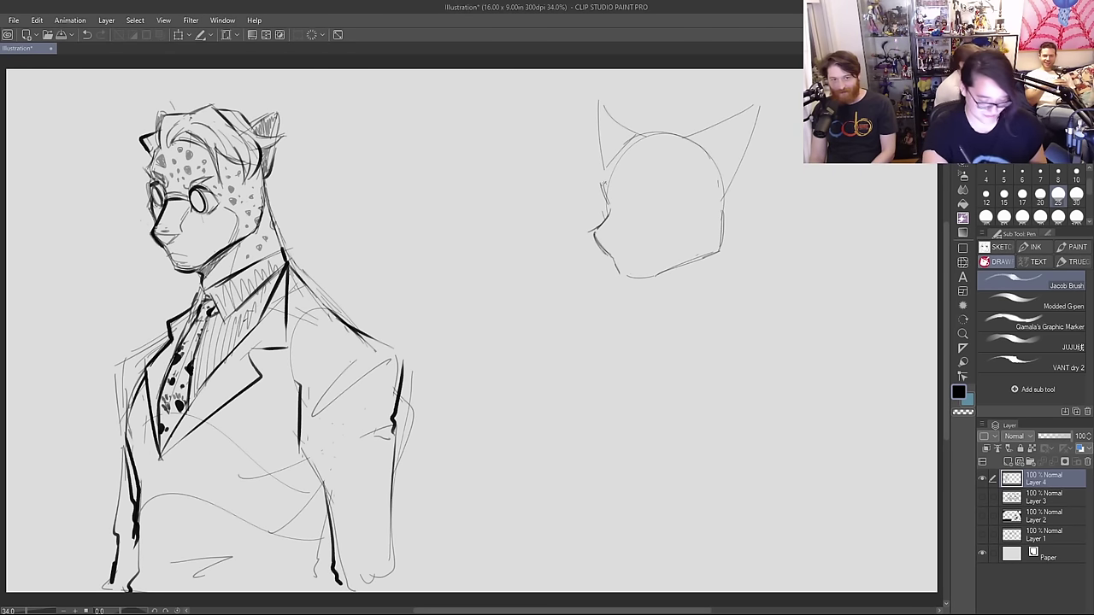
# Step: Sketch a cap band with a forward-pointing brim across the second head's forehead and darken the face profile below it
pyautogui.moveTo(591, 178); pyautogui.dragTo(717, 182)
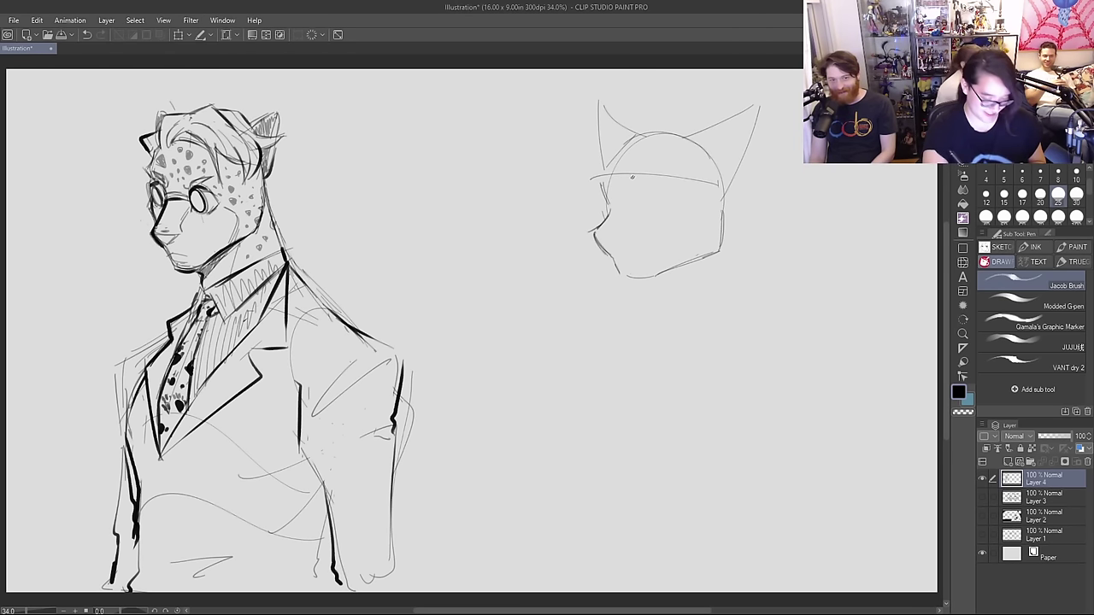
pyautogui.moveTo(594, 182)
pyautogui.mouseDown()
pyautogui.moveTo(631, 170)
pyautogui.moveTo(716, 184)
pyautogui.mouseUp()
pyautogui.moveTo(559, 168)
pyautogui.mouseDown()
pyautogui.moveTo(636, 153)
pyautogui.moveTo(706, 175)
pyautogui.mouseUp()
pyautogui.moveTo(646, 154); pyautogui.dragTo(713, 174)
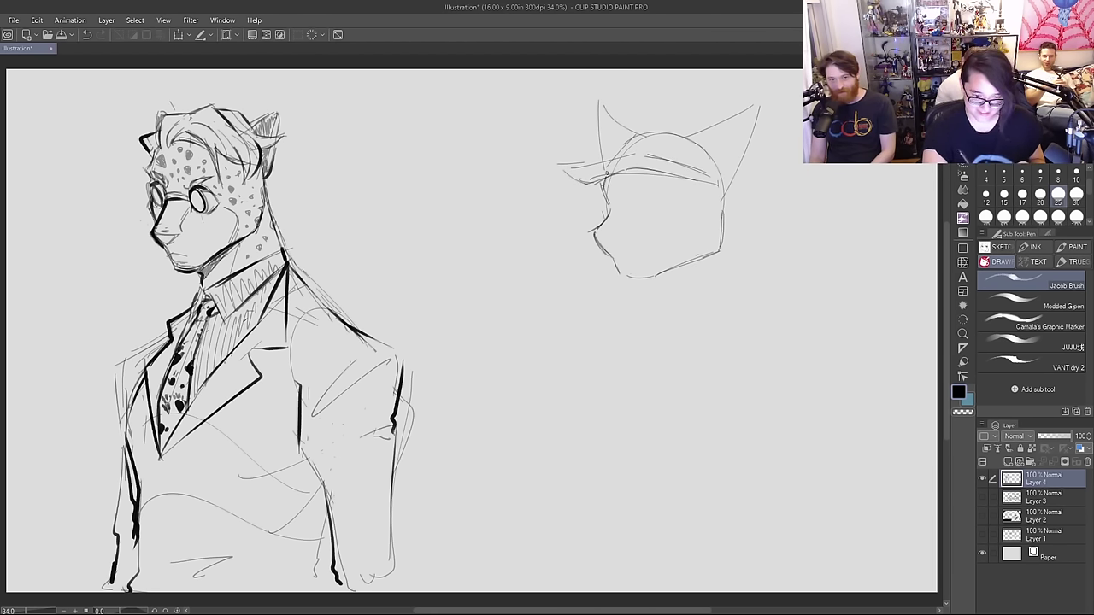
pyautogui.moveTo(606, 175)
pyautogui.mouseDown()
pyautogui.moveTo(595, 240)
pyautogui.moveTo(611, 249)
pyautogui.mouseUp()
pyautogui.hotkey('ctrl', 'z')
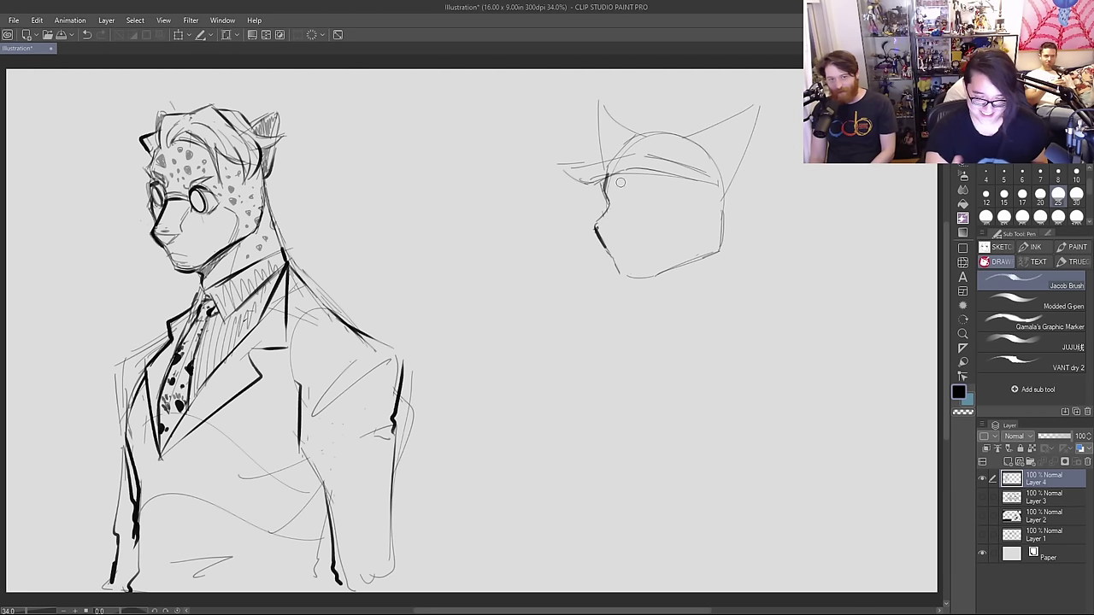
# Step: Draw the second head's dark nose tip, curved smiling mouth, small muzzle mark and chin
pyautogui.moveTo(595, 233)
pyautogui.mouseDown()
pyautogui.moveTo(610, 253)
pyautogui.moveTo(670, 233)
pyautogui.mouseUp()
pyautogui.moveTo(611, 253); pyautogui.dragTo(643, 279)
pyautogui.moveTo(668, 243)
pyautogui.mouseDown()
pyautogui.moveTo(663, 272)
pyautogui.moveTo(626, 280)
pyautogui.mouseUp()
pyautogui.hotkey('ctrl', 'z')
pyautogui.moveTo(603, 241); pyautogui.dragTo(599, 225)
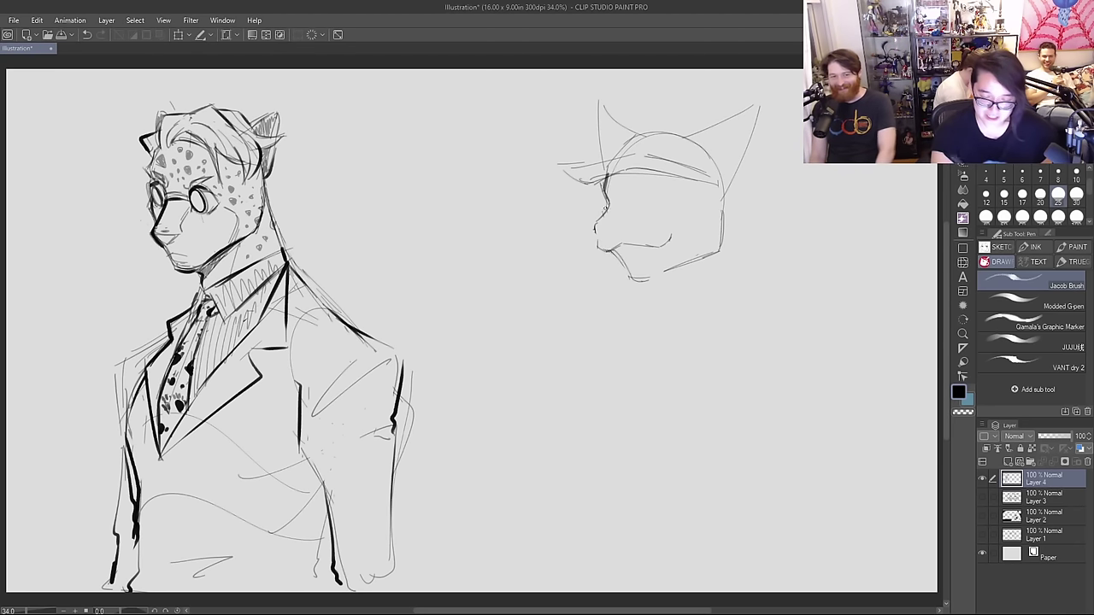
pyautogui.moveTo(595, 236)
pyautogui.mouseDown()
pyautogui.moveTo(656, 248)
pyautogui.moveTo(674, 228)
pyautogui.moveTo(632, 228)
pyautogui.mouseUp()
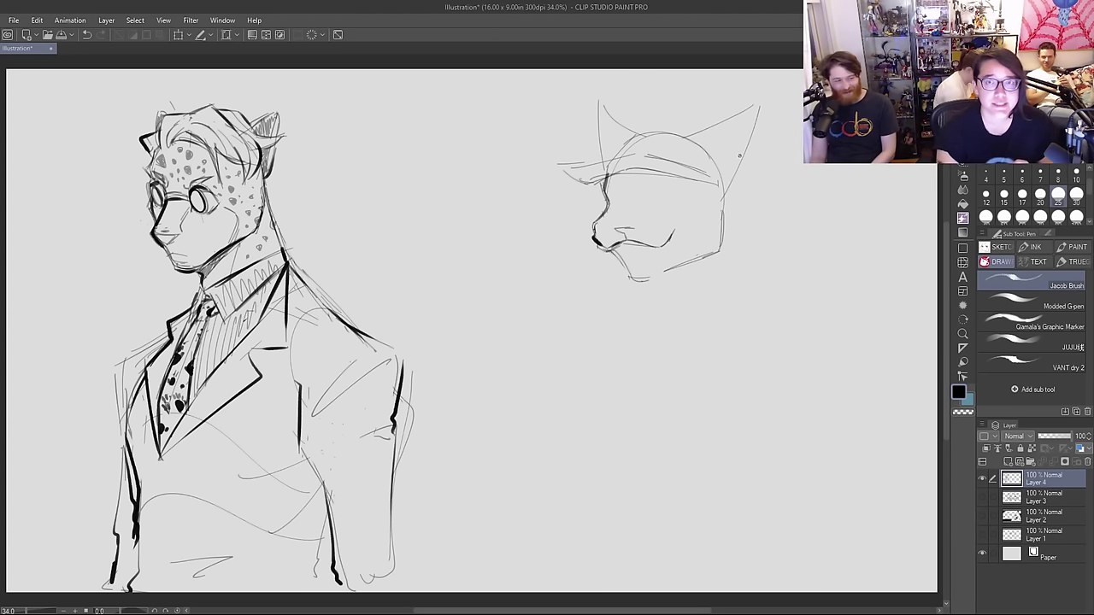
pyautogui.moveTo(617, 229); pyautogui.dragTo(636, 226)
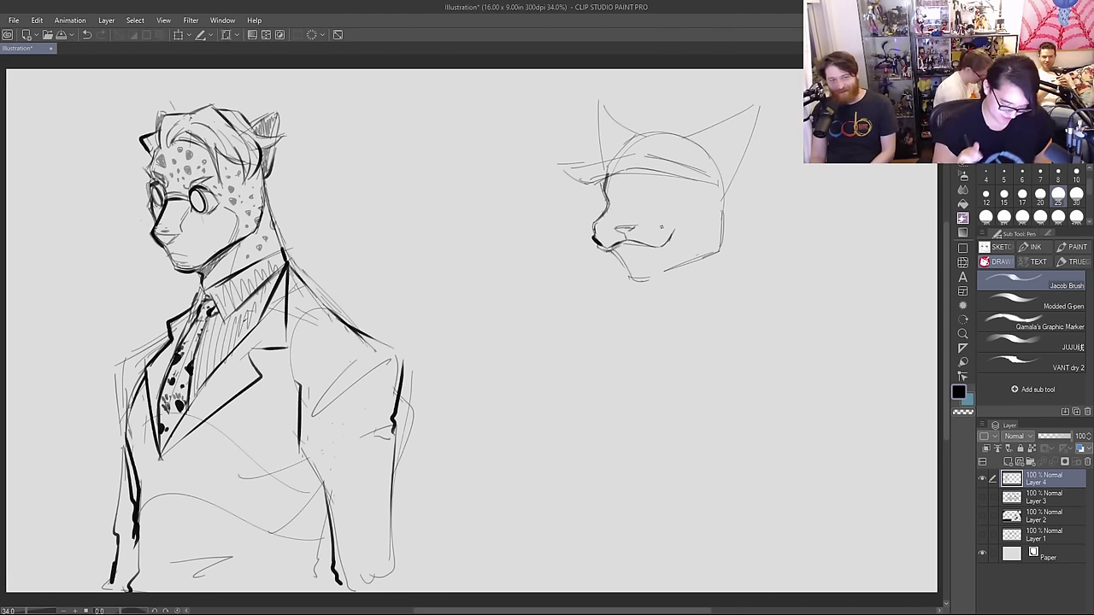
# Step: Sketch the cap's crown between the ears with a large eye design containing a round iris and pupil
pyautogui.moveTo(602, 160)
pyautogui.mouseDown()
pyautogui.moveTo(613, 140)
pyautogui.moveTo(633, 145)
pyautogui.moveTo(624, 157)
pyautogui.moveTo(624, 135)
pyautogui.moveTo(637, 153)
pyautogui.moveTo(633, 128)
pyautogui.moveTo(670, 130)
pyautogui.moveTo(645, 155)
pyautogui.moveTo(674, 135)
pyautogui.moveTo(681, 164)
pyautogui.moveTo(706, 175)
pyautogui.moveTo(706, 164)
pyautogui.mouseUp()
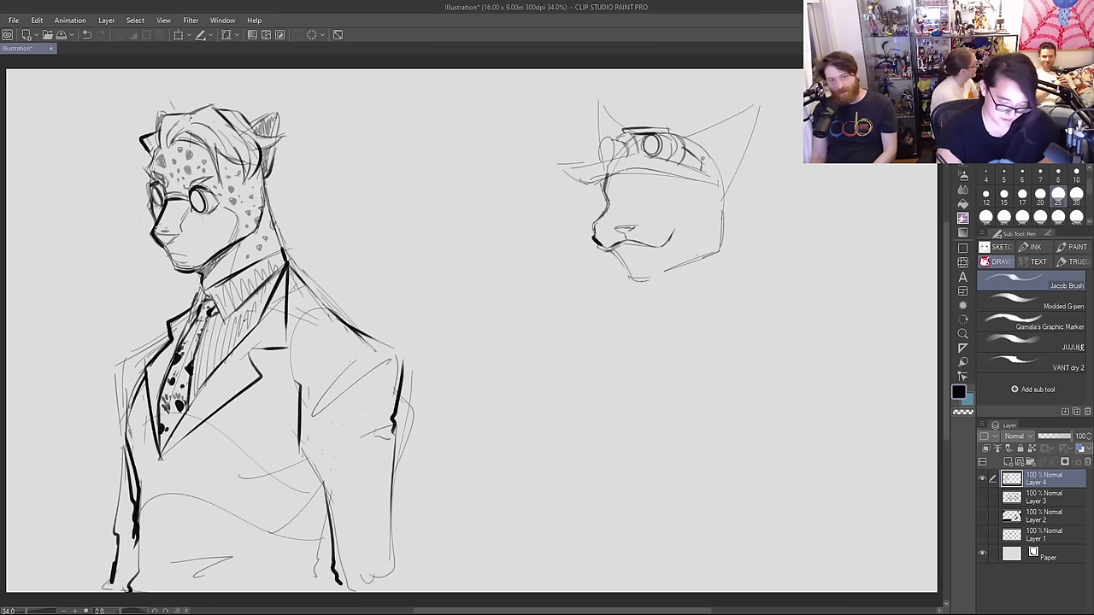
pyautogui.moveTo(607, 133)
pyautogui.mouseDown()
pyautogui.moveTo(648, 112)
pyautogui.moveTo(711, 133)
pyautogui.moveTo(740, 157)
pyautogui.moveTo(725, 197)
pyautogui.mouseUp()
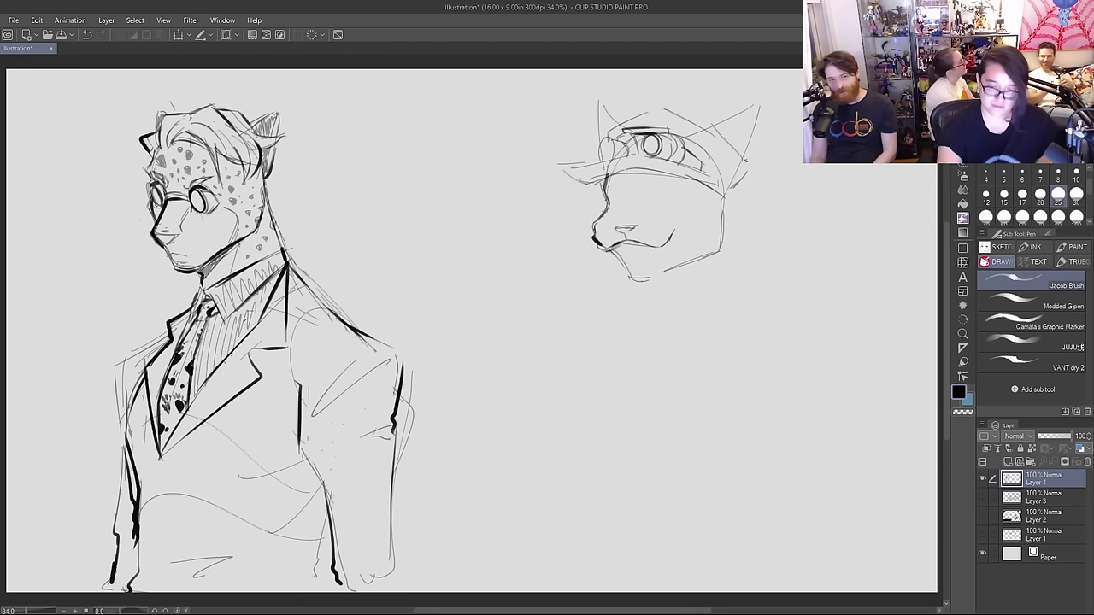
pyautogui.moveTo(697, 138)
pyautogui.mouseDown()
pyautogui.moveTo(685, 133)
pyautogui.moveTo(722, 185)
pyautogui.mouseUp()
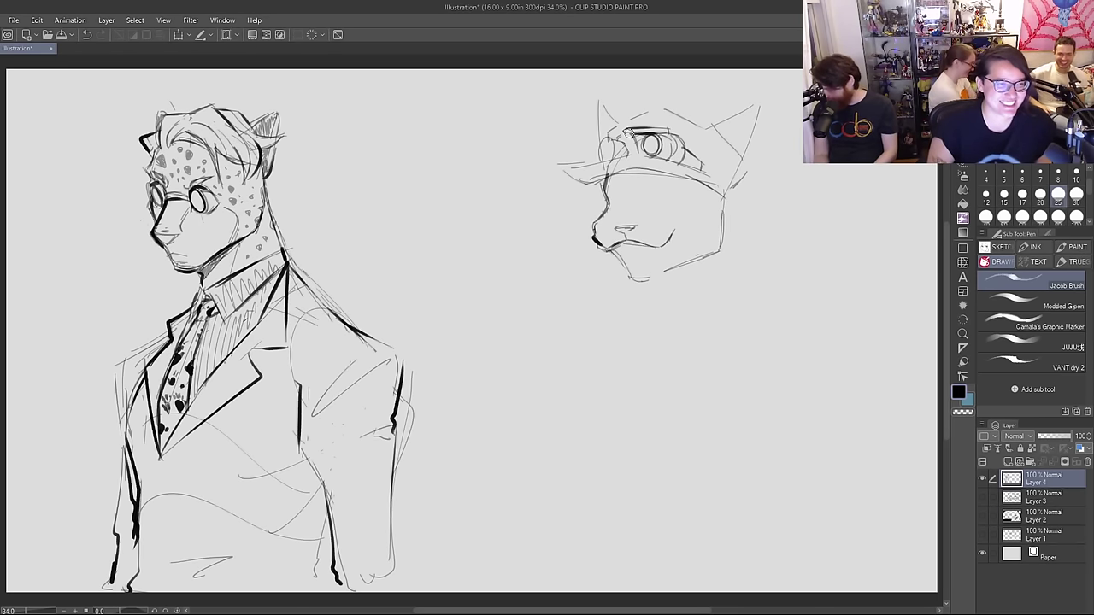
pyautogui.moveTo(648, 140)
pyautogui.mouseDown()
pyautogui.moveTo(660, 142)
pyautogui.moveTo(647, 150)
pyautogui.mouseUp()
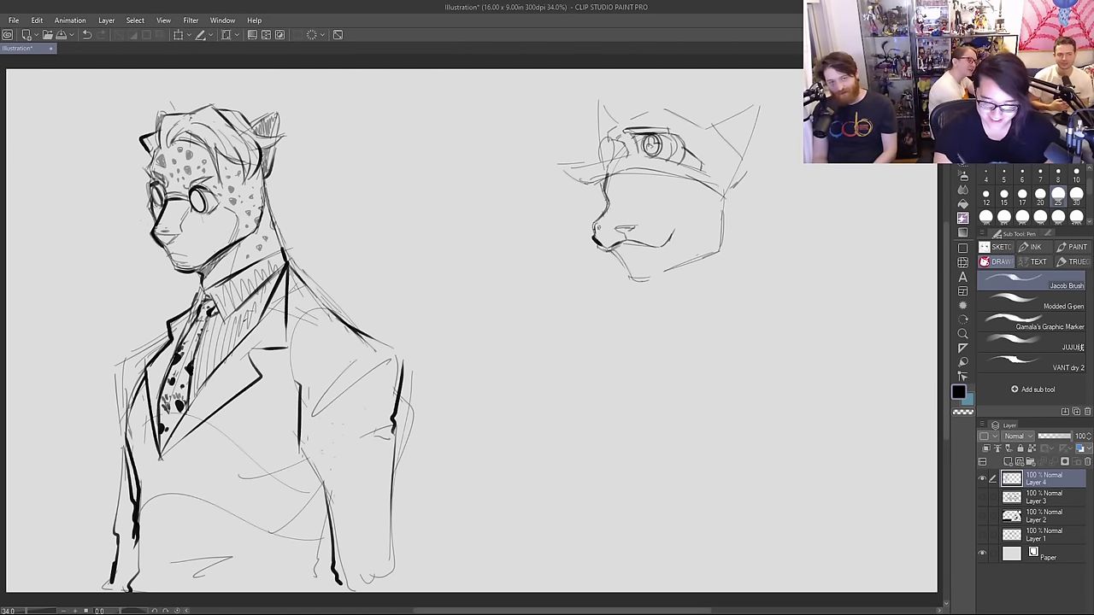
# Step: Lasso the second head's muzzle and mouth, shift them slightly upward, and deselect
pyautogui.press('m')
pyautogui.moveTo(685, 213)
pyautogui.mouseDown()
pyautogui.moveTo(658, 278)
pyautogui.moveTo(595, 265)
pyautogui.moveTo(596, 192)
pyautogui.moveTo(648, 232)
pyautogui.mouseUp()
pyautogui.press('k')
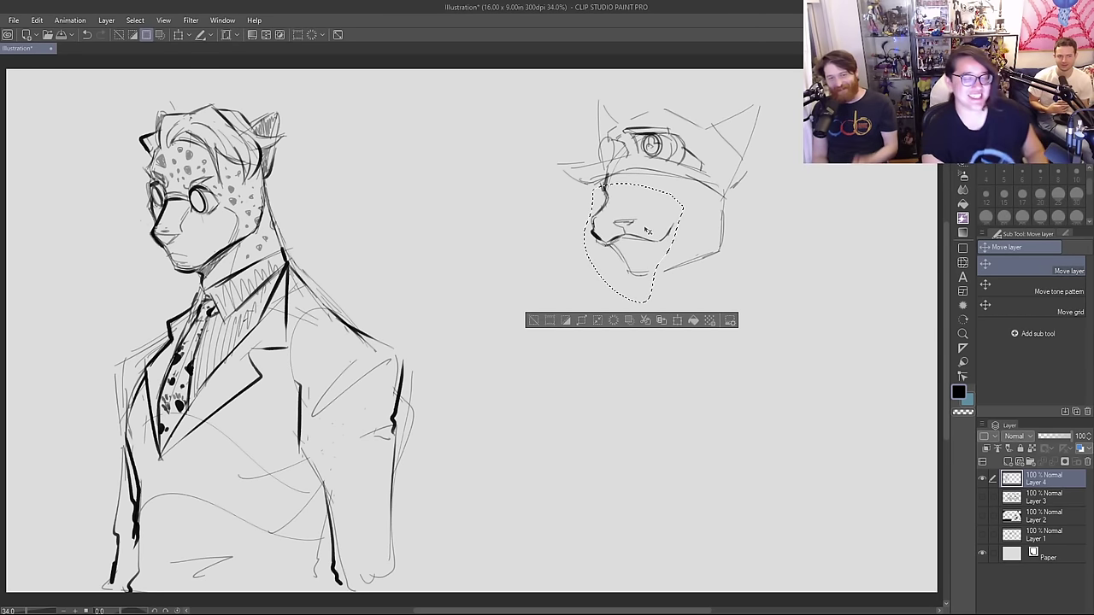
pyautogui.hotkey('ctrl', 'd')
pyautogui.press('p')
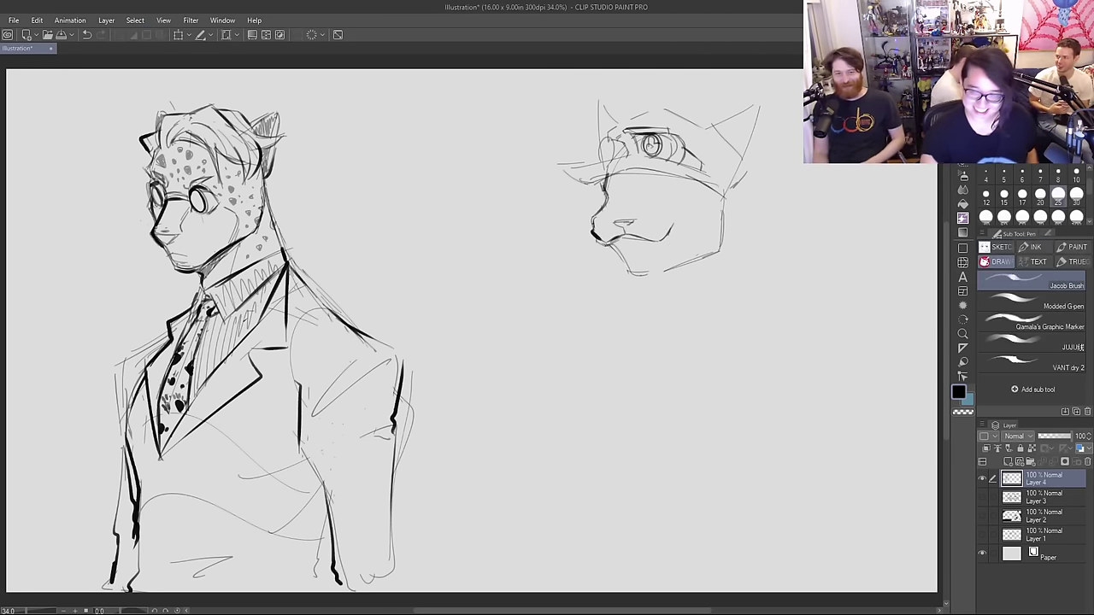
# Step: Open the second head's mouth with a dropped lower jaw, and add pointed upper and lower teeth
pyautogui.moveTo(625, 265); pyautogui.dragTo(640, 279)
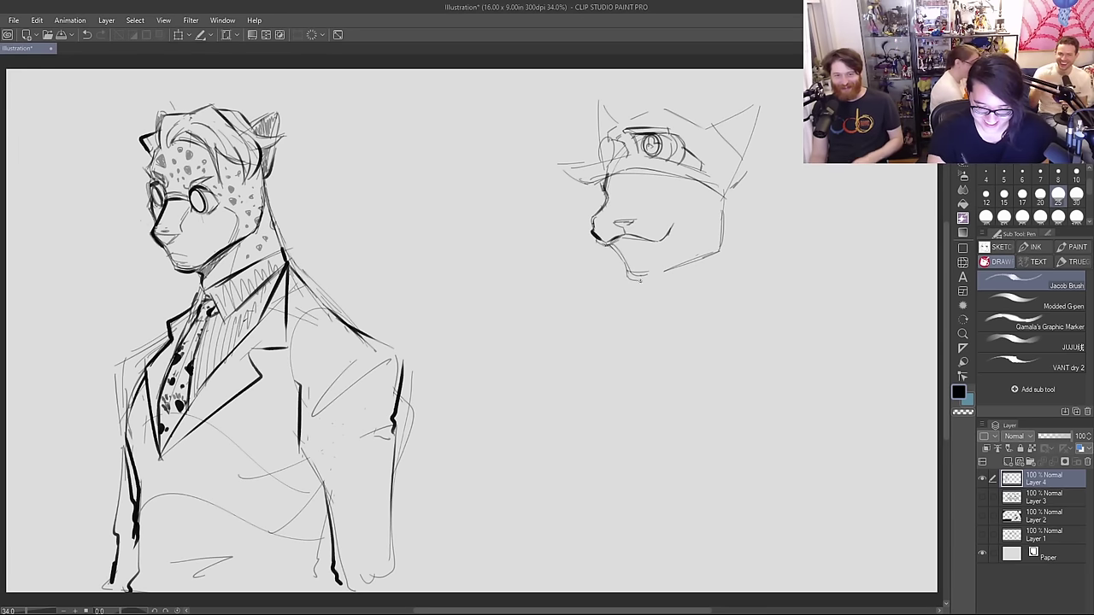
pyautogui.moveTo(668, 234)
pyautogui.mouseDown()
pyautogui.moveTo(653, 268)
pyautogui.moveTo(704, 261)
pyautogui.mouseUp()
pyautogui.moveTo(603, 243); pyautogui.dragTo(631, 278)
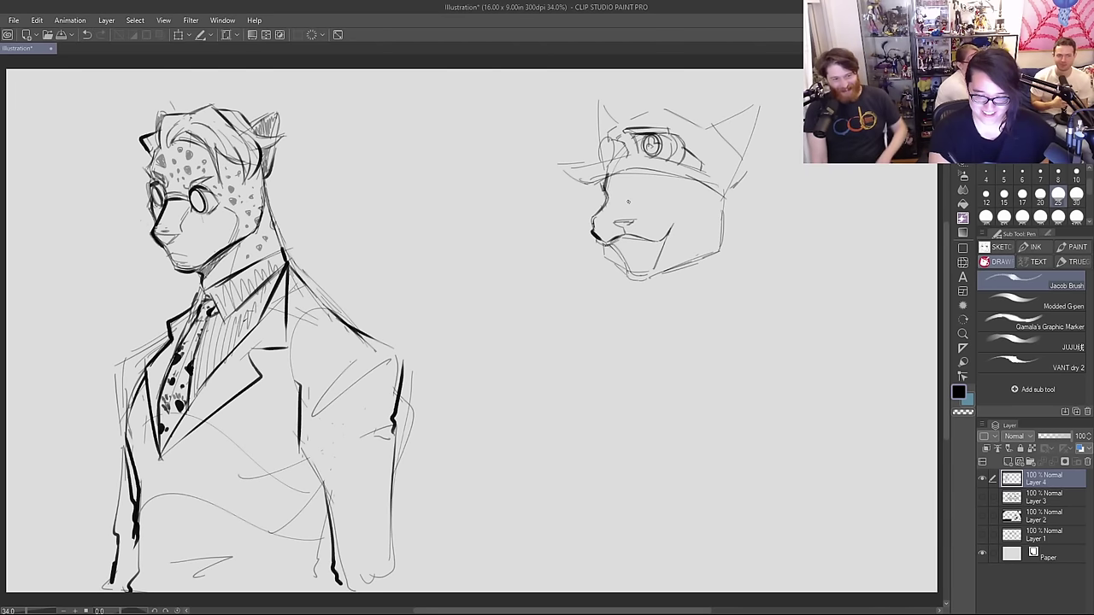
pyautogui.moveTo(608, 207); pyautogui.dragTo(637, 207)
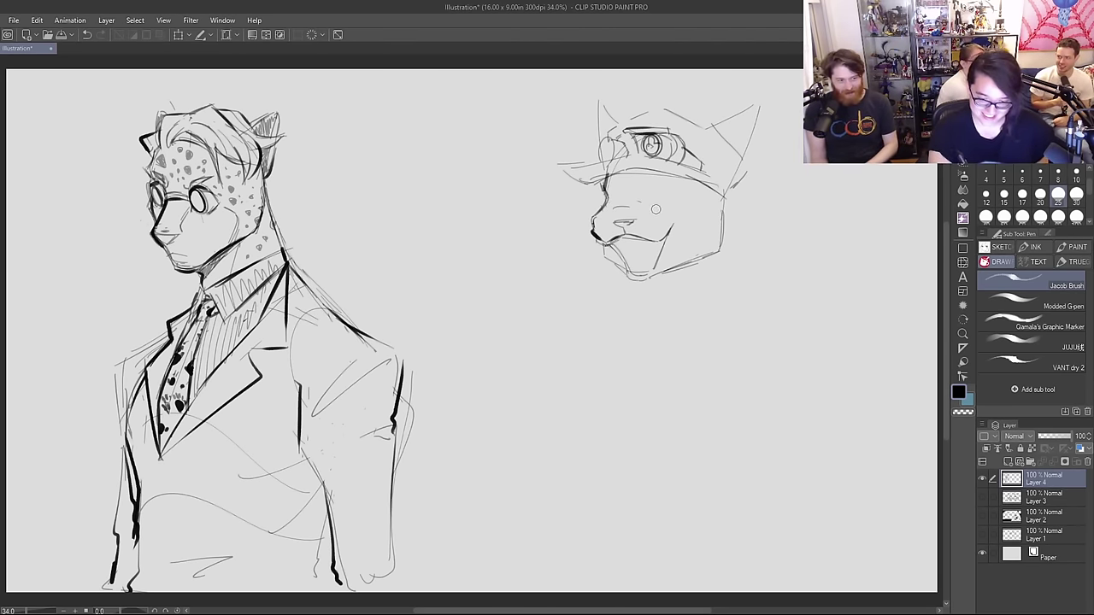
pyautogui.moveTo(607, 242); pyautogui.dragTo(655, 249)
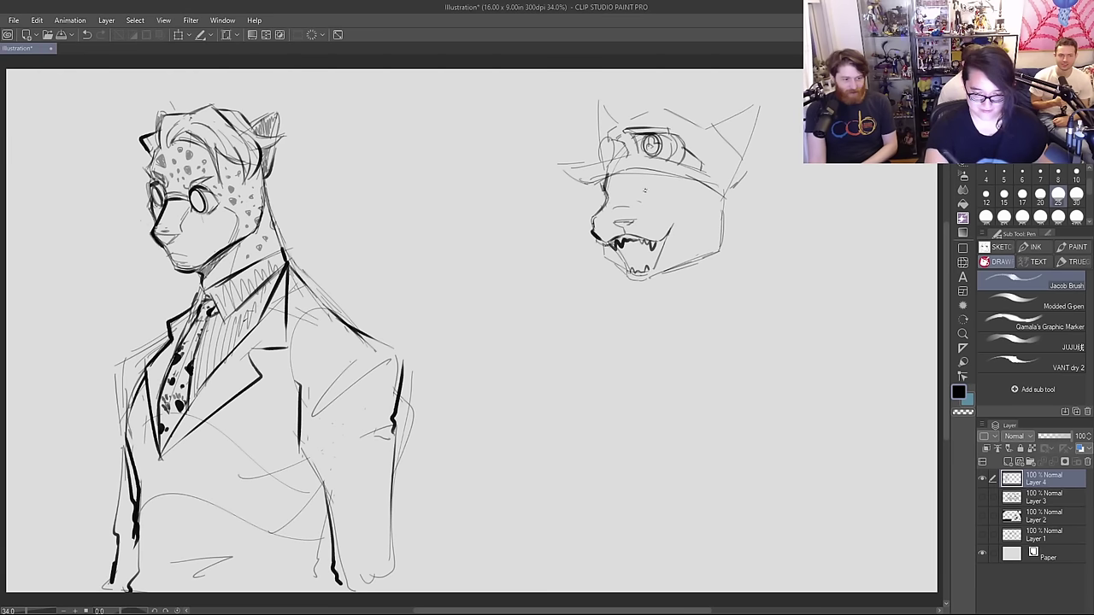
# Step: Sketch two narrow slanted eyes beneath the cap brim and rework the chin line, undoing the unwanted strokes
pyautogui.moveTo(660, 195)
pyautogui.mouseDown()
pyautogui.moveTo(700, 190)
pyautogui.moveTo(664, 189)
pyautogui.moveTo(692, 194)
pyautogui.mouseUp()
pyautogui.hotkey('ctrl', 'z')
pyautogui.hotkey('ctrl', 'z')
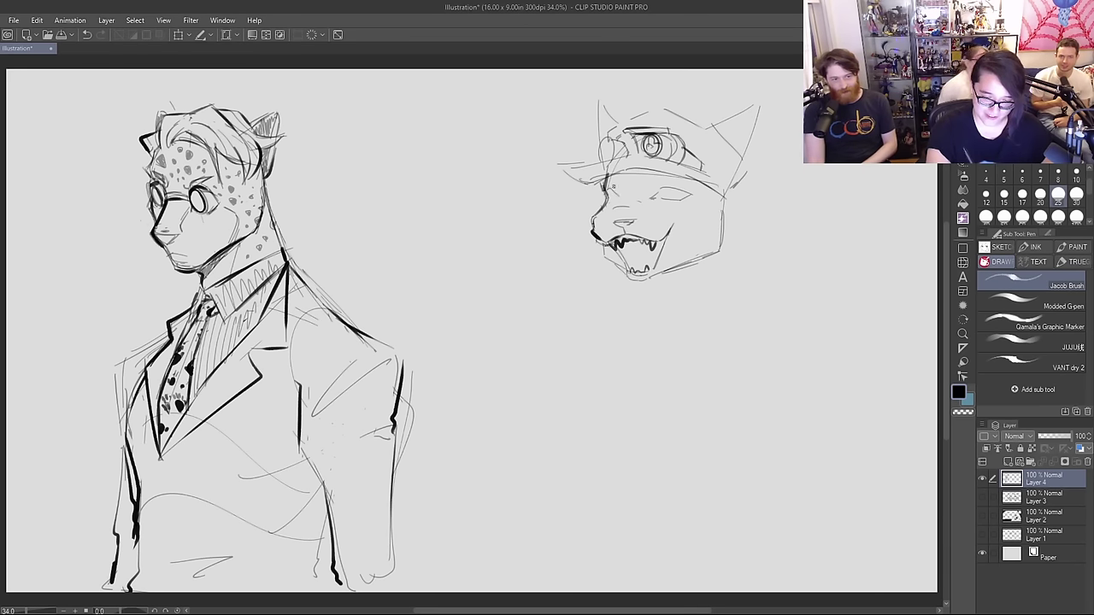
pyautogui.hotkey('ctrl', 'z')
pyautogui.moveTo(607, 188)
pyautogui.mouseDown()
pyautogui.moveTo(617, 205)
pyautogui.moveTo(694, 192)
pyautogui.mouseUp()
pyautogui.hotkey('ctrl', 'z')
pyautogui.hotkey('ctrl', 'z')
pyautogui.hotkey('ctrl', 'z')
pyautogui.moveTo(604, 185); pyautogui.dragTo(619, 182)
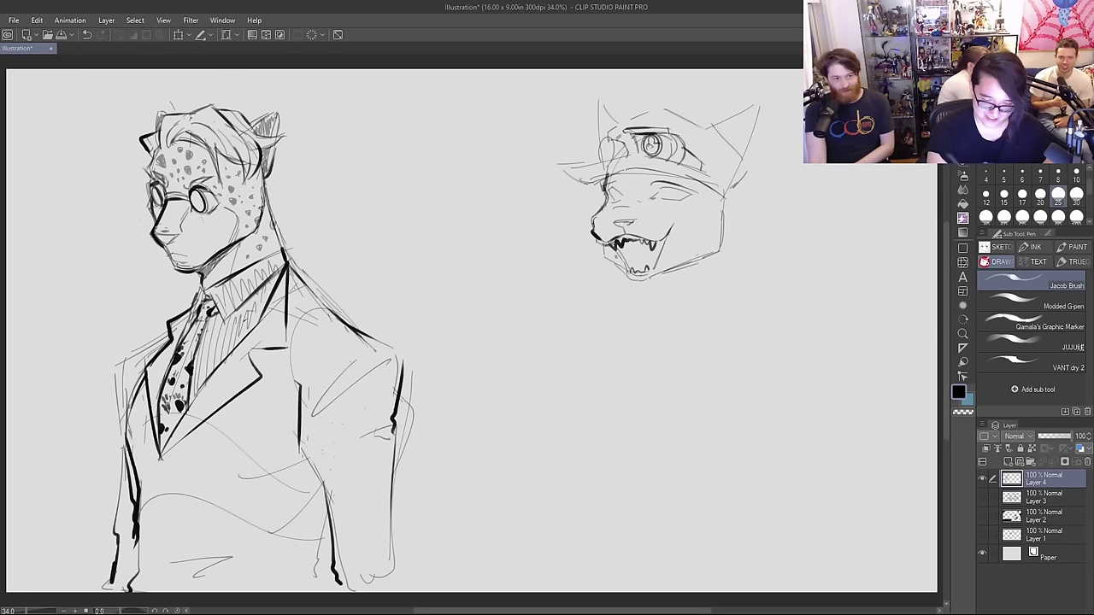
pyautogui.moveTo(621, 256)
pyautogui.mouseDown()
pyautogui.moveTo(632, 282)
pyautogui.moveTo(660, 278)
pyautogui.mouseUp()
pyautogui.hotkey('ctrl', 'z')
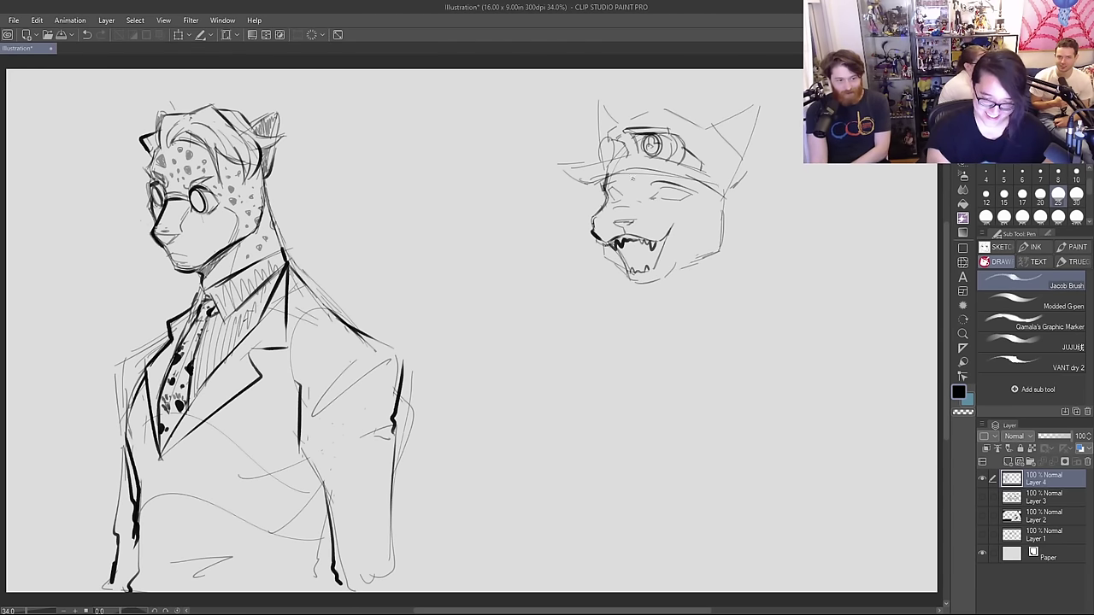
pyautogui.moveTo(610, 188); pyautogui.dragTo(693, 200)
pyautogui.hotkey('ctrl', 'z')
pyautogui.hotkey('ctrl', 'z')
pyautogui.hotkey('ctrl', 'z')
pyautogui.hotkey('ctrl', 'z')
pyautogui.hotkey('ctrl', 'z')
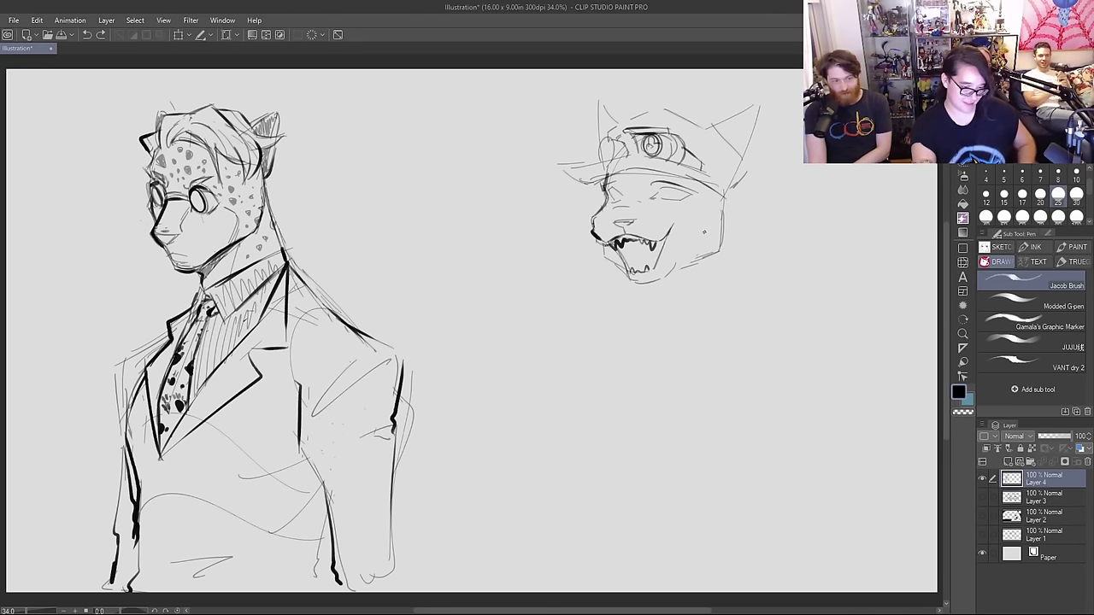
# Step: Add pointed hair tufts below the cap at the side and back of the second head
pyautogui.moveTo(695, 188)
pyautogui.mouseDown()
pyautogui.moveTo(690, 232)
pyautogui.moveTo(700, 225)
pyautogui.mouseUp()
pyautogui.moveTo(695, 182); pyautogui.dragTo(689, 230)
pyautogui.moveTo(721, 193)
pyautogui.mouseDown()
pyautogui.moveTo(713, 205)
pyautogui.moveTo(746, 209)
pyautogui.mouseUp()
pyautogui.moveTo(697, 185)
pyautogui.mouseDown()
pyautogui.moveTo(749, 178)
pyautogui.moveTo(720, 197)
pyautogui.moveTo(728, 207)
pyautogui.moveTo(718, 215)
pyautogui.moveTo(689, 217)
pyautogui.mouseUp()
pyautogui.moveTo(706, 181)
pyautogui.mouseDown()
pyautogui.moveTo(694, 208)
pyautogui.moveTo(715, 200)
pyautogui.moveTo(711, 210)
pyautogui.mouseUp()
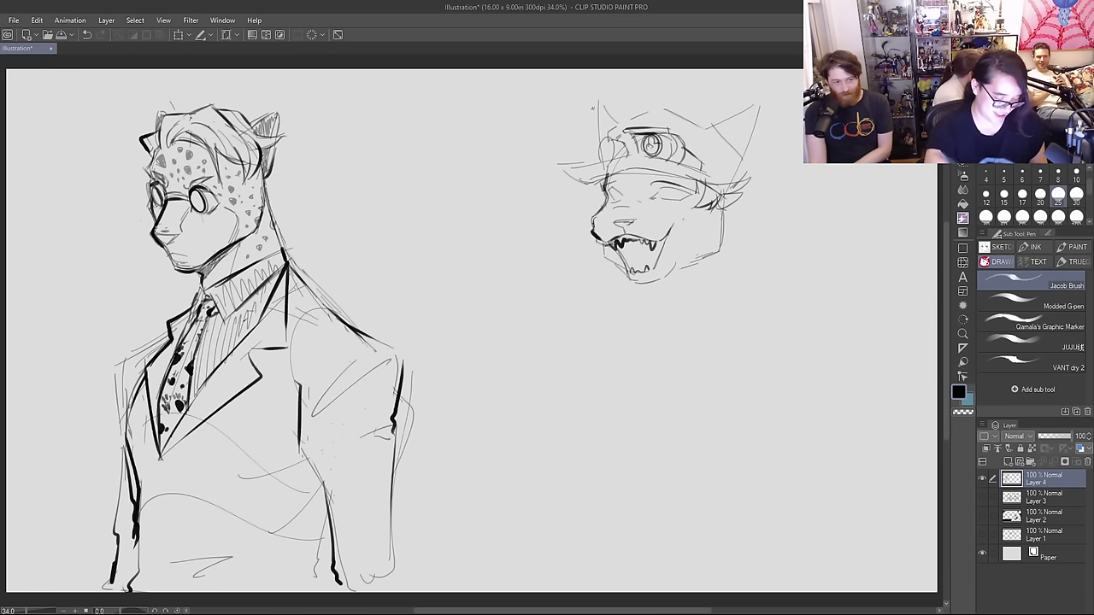
# Step: Draw curved hair strands between the eyes and darken the upper eyelids of both eyes
pyautogui.moveTo(624, 171)
pyautogui.mouseDown()
pyautogui.moveTo(643, 206)
pyautogui.moveTo(647, 178)
pyautogui.moveTo(699, 194)
pyautogui.moveTo(691, 200)
pyautogui.mouseUp()
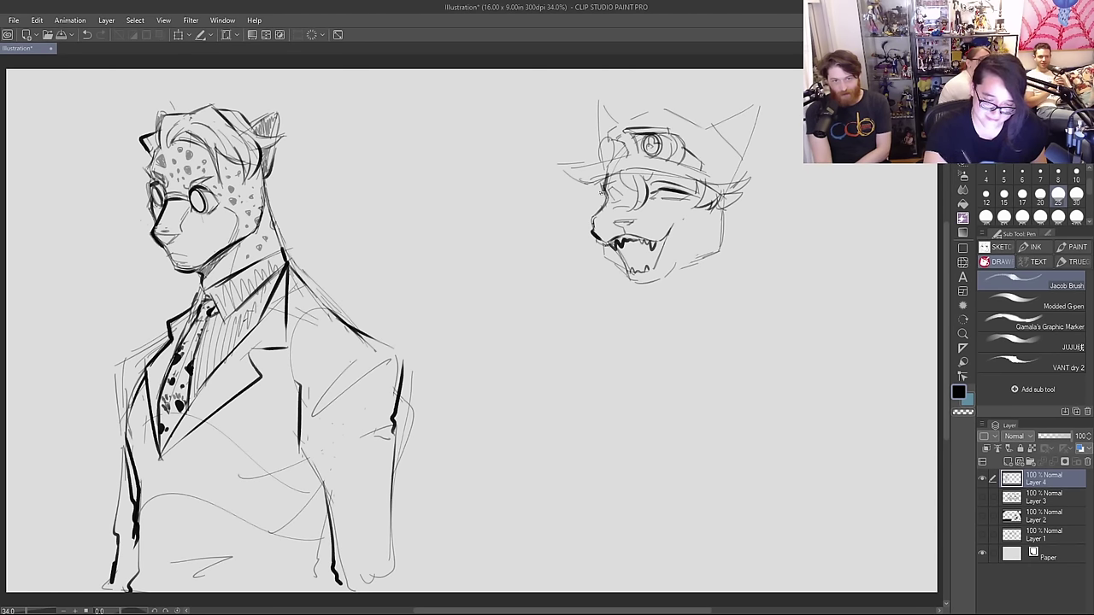
pyautogui.moveTo(607, 189); pyautogui.dragTo(623, 196)
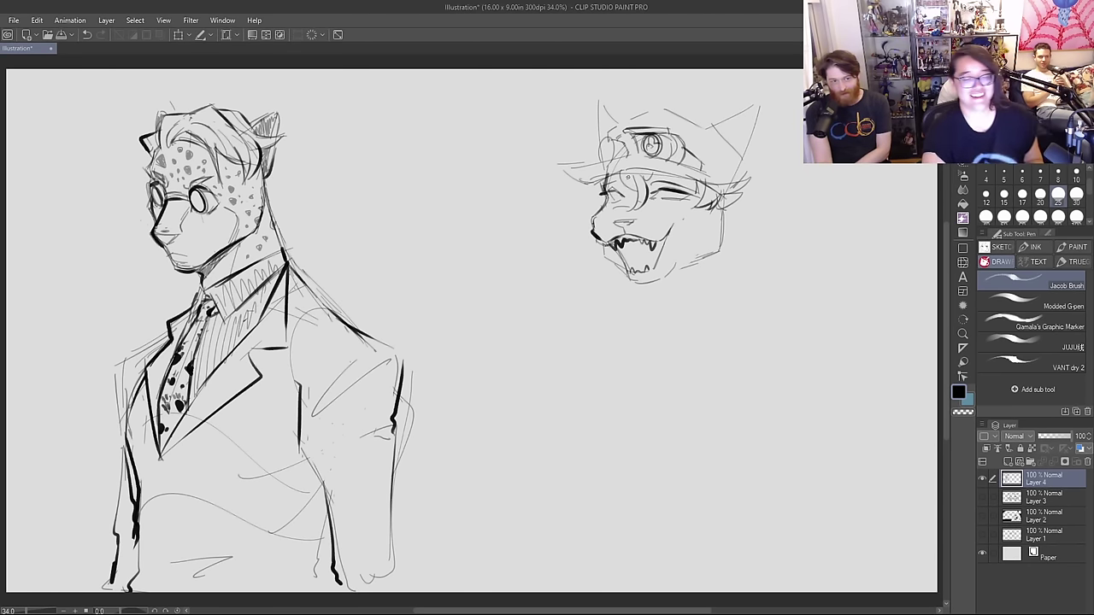
pyautogui.moveTo(616, 205); pyautogui.dragTo(623, 196)
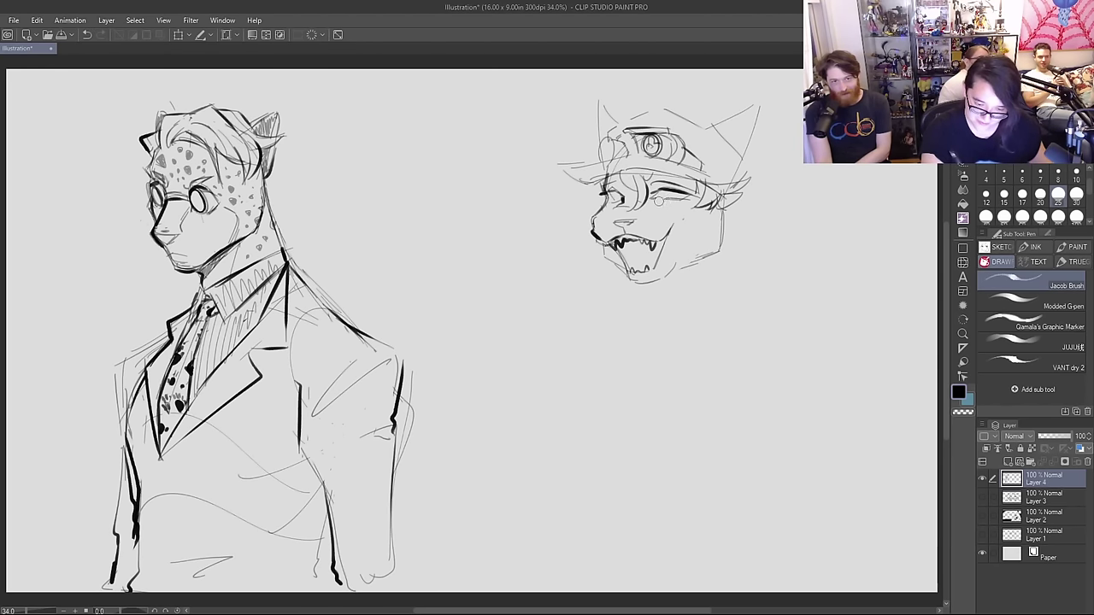
# Step: Refine the second head's eyes with heavier upper lids and thin lower lid lines, undoing the unwanted strokes
pyautogui.hotkey('ctrl', 'z')
pyautogui.moveTo(605, 207)
pyautogui.mouseDown()
pyautogui.moveTo(693, 204)
pyautogui.moveTo(693, 195)
pyautogui.mouseUp()
pyautogui.hotkey('ctrl', 'z')
pyautogui.hotkey('ctrl', 'z')
pyautogui.hotkey('ctrl', 'z')
pyautogui.hotkey('ctrl', 'z')
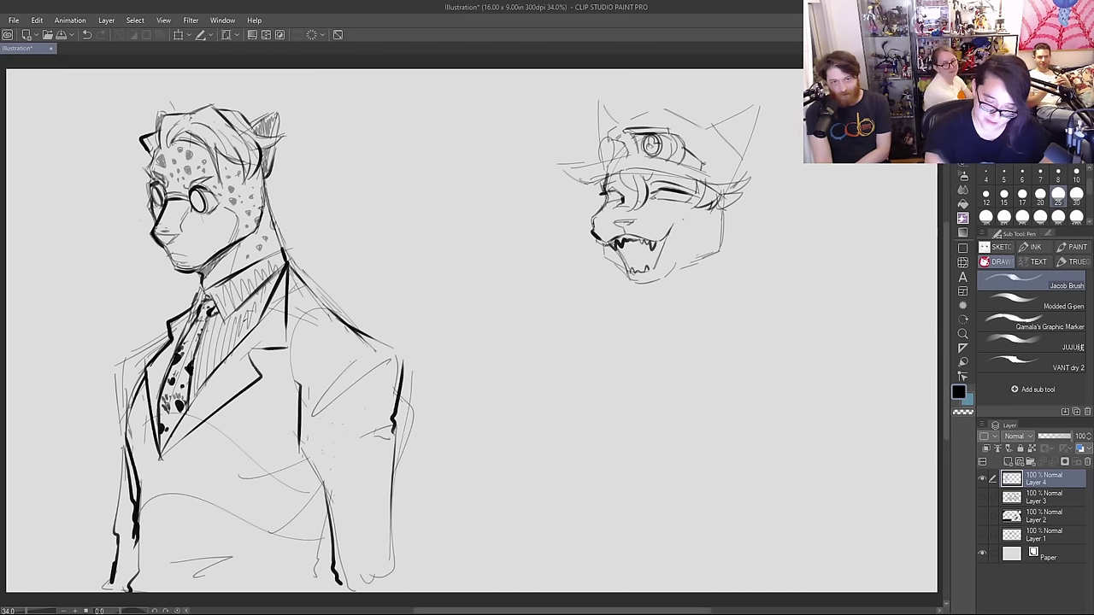
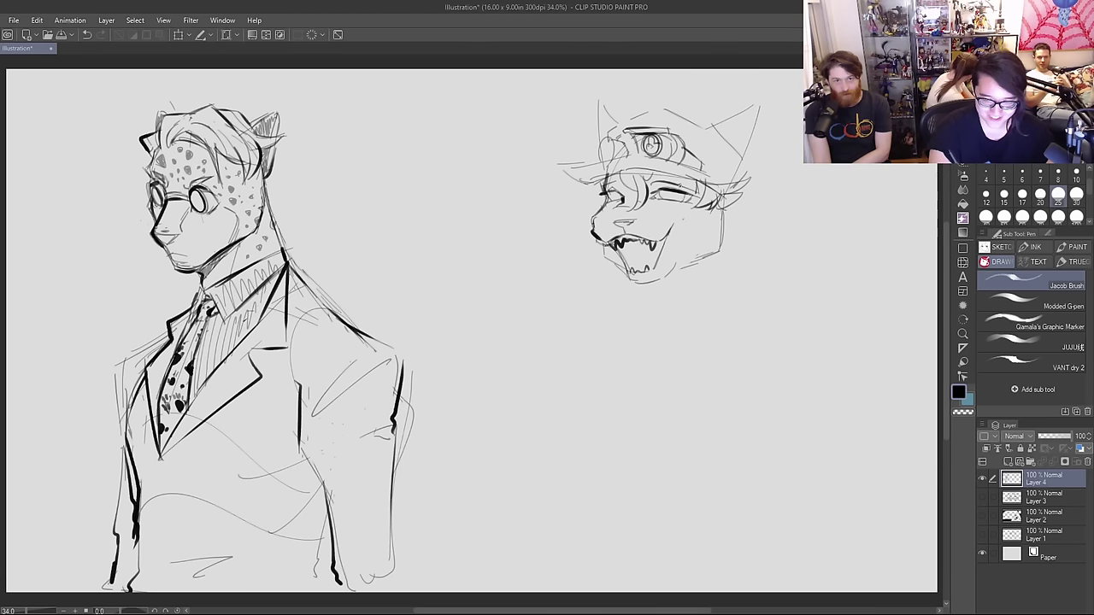
pyautogui.hotkey('ctrl', 'z')
pyautogui.moveTo(662, 191); pyautogui.dragTo(615, 200)
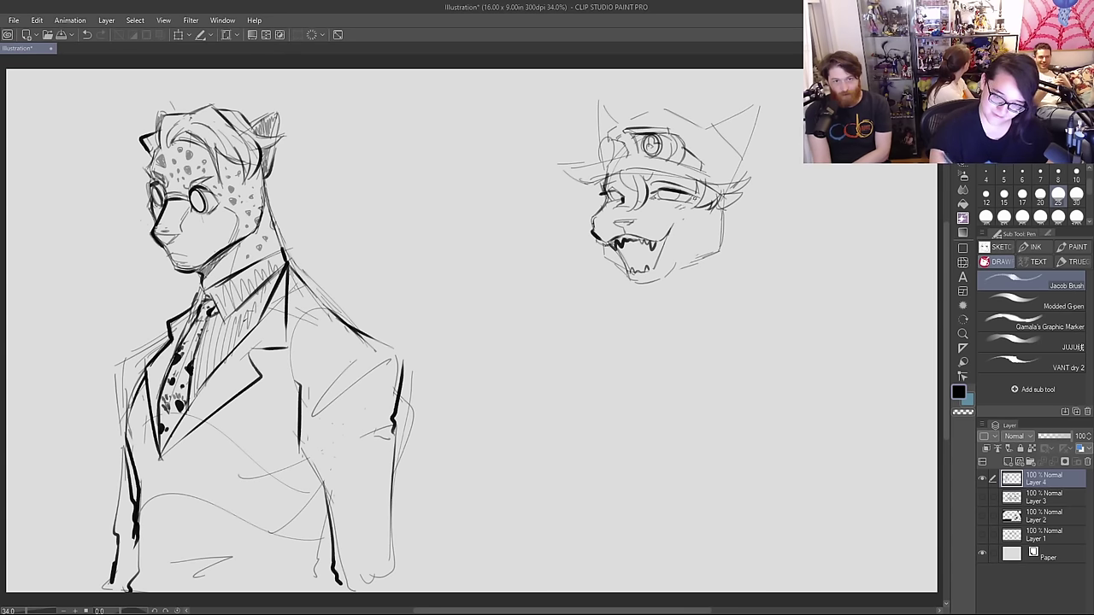
# Step: Add long whiskers on both sides of the second head and short crossing fur strokes at the rear jaw
pyautogui.moveTo(725, 214)
pyautogui.mouseDown()
pyautogui.moveTo(803, 208)
pyautogui.moveTo(759, 236)
pyautogui.mouseUp()
pyautogui.moveTo(593, 226)
pyautogui.mouseDown()
pyautogui.moveTo(537, 228)
pyautogui.moveTo(571, 243)
pyautogui.mouseUp()
pyautogui.hotkey('ctrl', 'z')
pyautogui.hotkey('ctrl', 'z')
pyautogui.moveTo(688, 252); pyautogui.dragTo(711, 268)
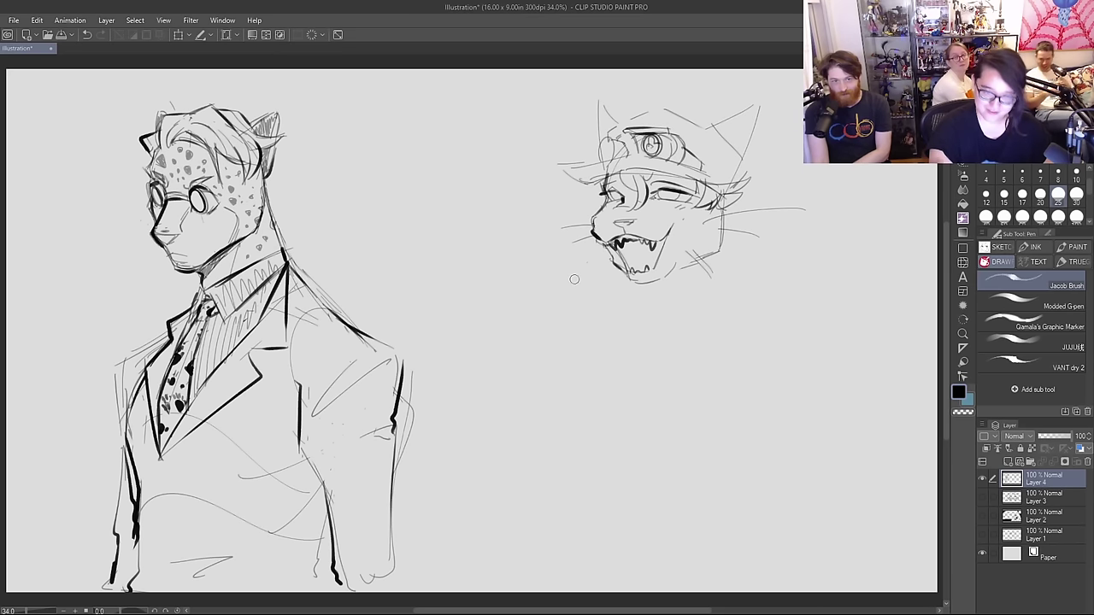
# Step: Rough in the second character's neck, collarbones, sloping shoulders, upper arms and curved lower chest line
pyautogui.moveTo(720, 214)
pyautogui.mouseDown()
pyautogui.moveTo(633, 319)
pyautogui.moveTo(649, 323)
pyautogui.mouseUp()
pyautogui.hotkey('ctrl', 'z')
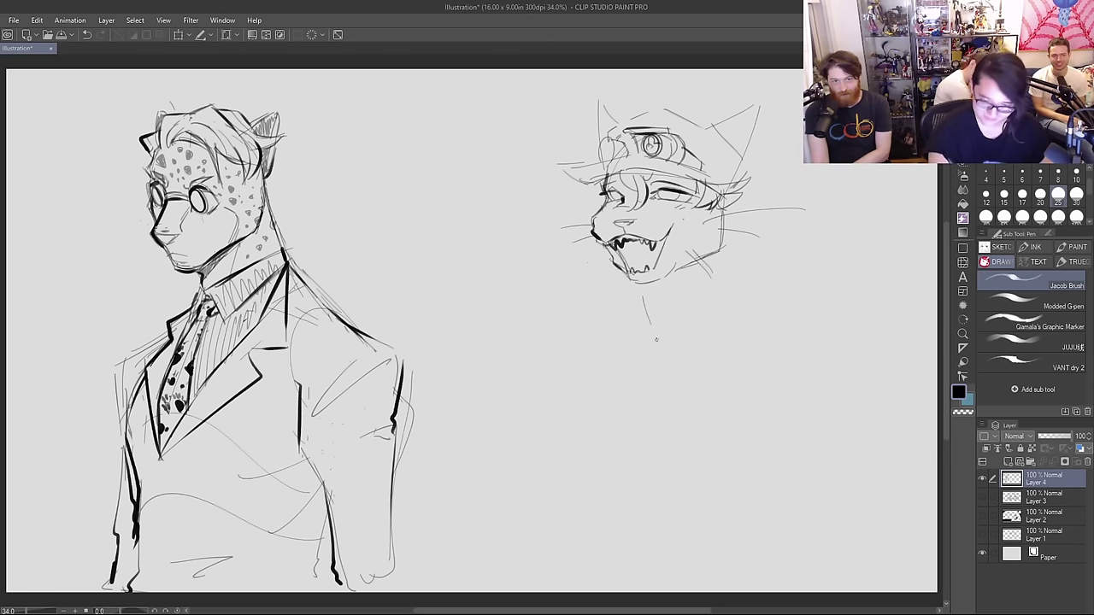
pyautogui.moveTo(584, 325)
pyautogui.mouseDown()
pyautogui.moveTo(705, 296)
pyautogui.moveTo(655, 318)
pyautogui.moveTo(622, 373)
pyautogui.moveTo(675, 369)
pyautogui.mouseUp()
pyautogui.hotkey('ctrl', 'z')
pyautogui.moveTo(710, 255); pyautogui.dragTo(722, 315)
pyautogui.moveTo(557, 374); pyautogui.dragTo(749, 322)
pyautogui.hotkey('ctrl', 'z')
pyautogui.moveTo(596, 368)
pyautogui.mouseDown()
pyautogui.moveTo(676, 336)
pyautogui.moveTo(744, 350)
pyautogui.mouseUp()
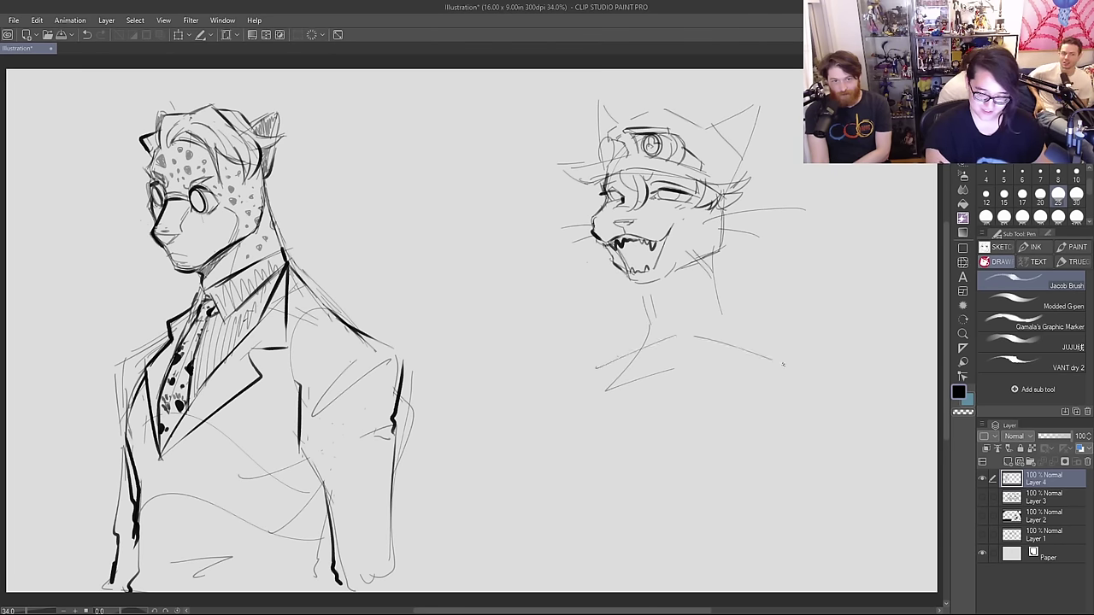
pyautogui.moveTo(578, 378)
pyautogui.mouseDown()
pyautogui.moveTo(581, 423)
pyautogui.moveTo(570, 436)
pyautogui.moveTo(581, 479)
pyautogui.moveTo(730, 454)
pyautogui.moveTo(792, 401)
pyautogui.mouseUp()
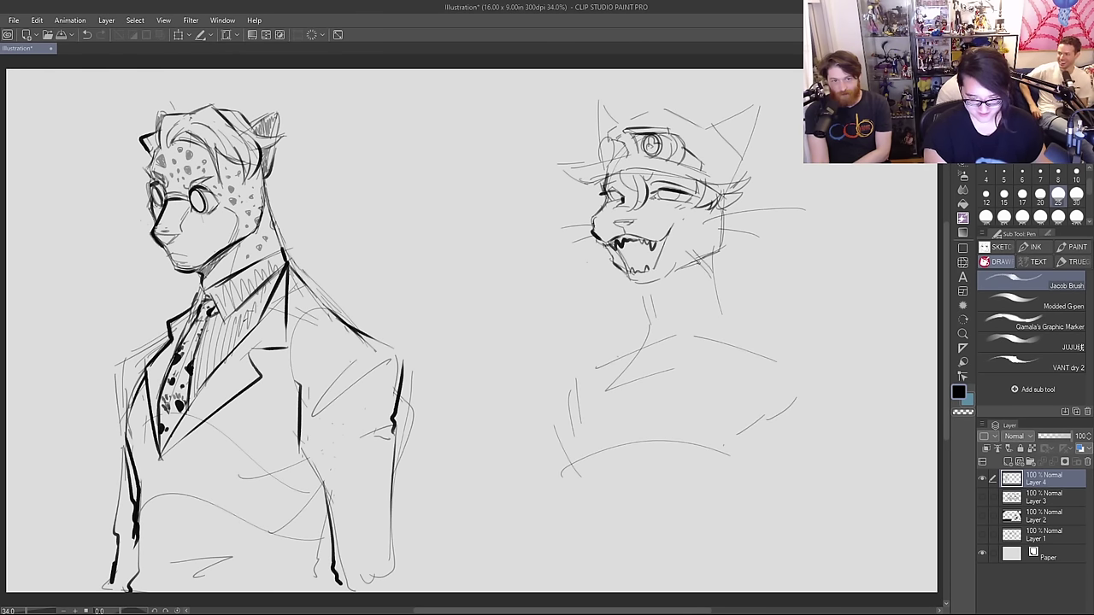
# Step: Redraw the front of the second character's neck and hatch the shadow beneath the jaw
pyautogui.moveTo(643, 288); pyautogui.dragTo(653, 312)
pyautogui.moveTo(691, 265); pyautogui.dragTo(645, 297)
pyautogui.moveTo(663, 279); pyautogui.dragTo(649, 301)
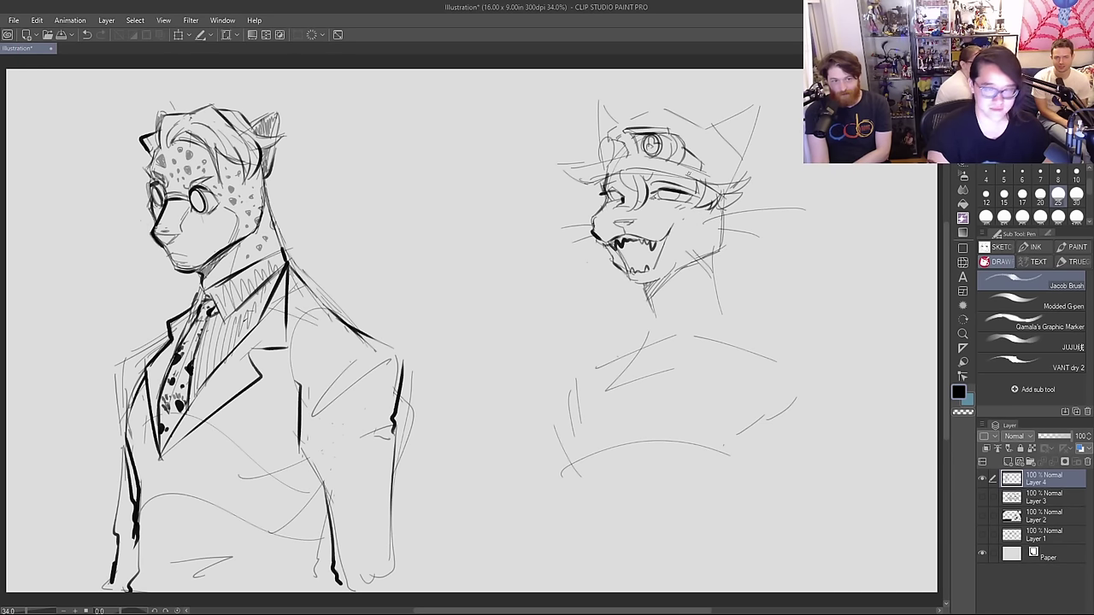
# Step: Add jagged cheek fur on both sides of the second head and redraw the front of its open mouth with a shaded tongue
pyautogui.moveTo(723, 222)
pyautogui.mouseDown()
pyautogui.moveTo(730, 236)
pyautogui.moveTo(714, 251)
pyautogui.moveTo(742, 214)
pyautogui.mouseUp()
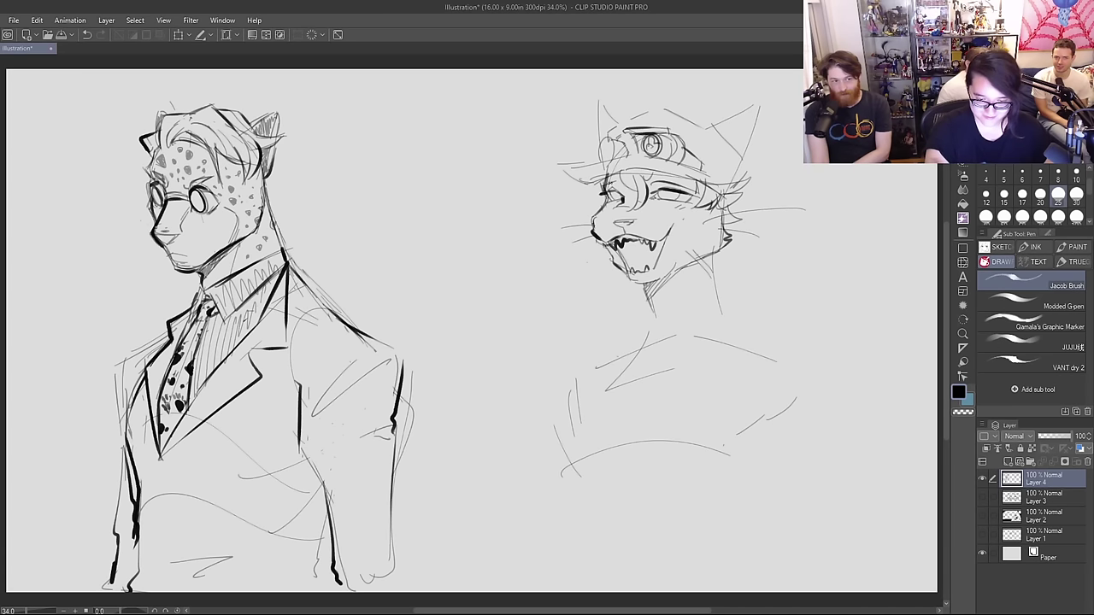
pyautogui.moveTo(590, 187); pyautogui.dragTo(578, 208)
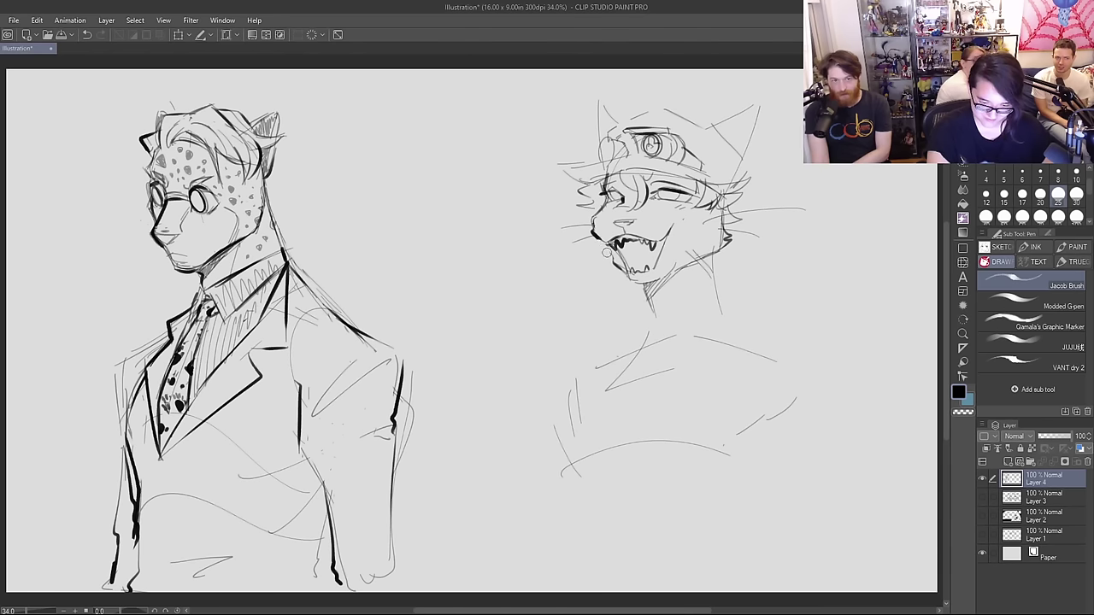
pyautogui.moveTo(608, 248); pyautogui.dragTo(614, 260)
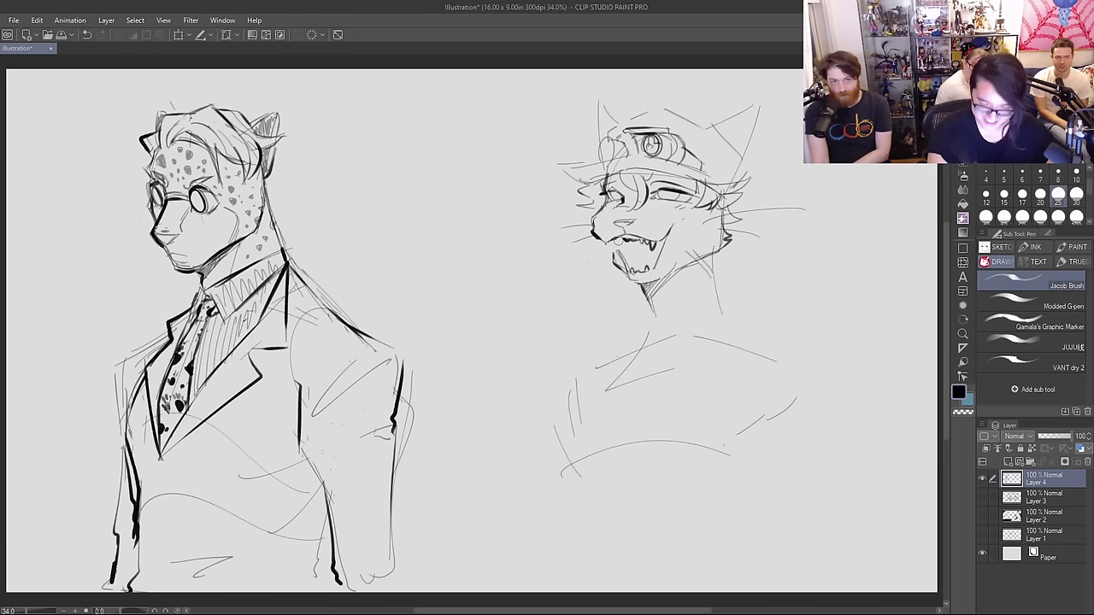
pyautogui.moveTo(605, 243); pyautogui.dragTo(626, 240)
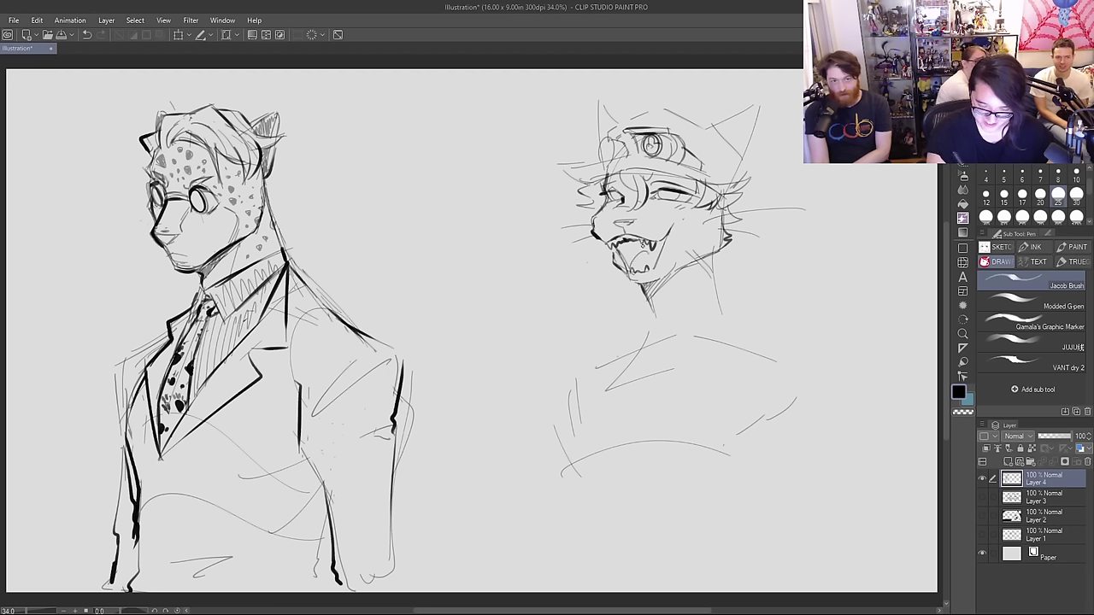
pyautogui.moveTo(617, 243)
pyautogui.mouseDown()
pyautogui.moveTo(628, 268)
pyautogui.moveTo(638, 255)
pyautogui.mouseUp()
pyautogui.moveTo(641, 239); pyautogui.dragTo(646, 252)
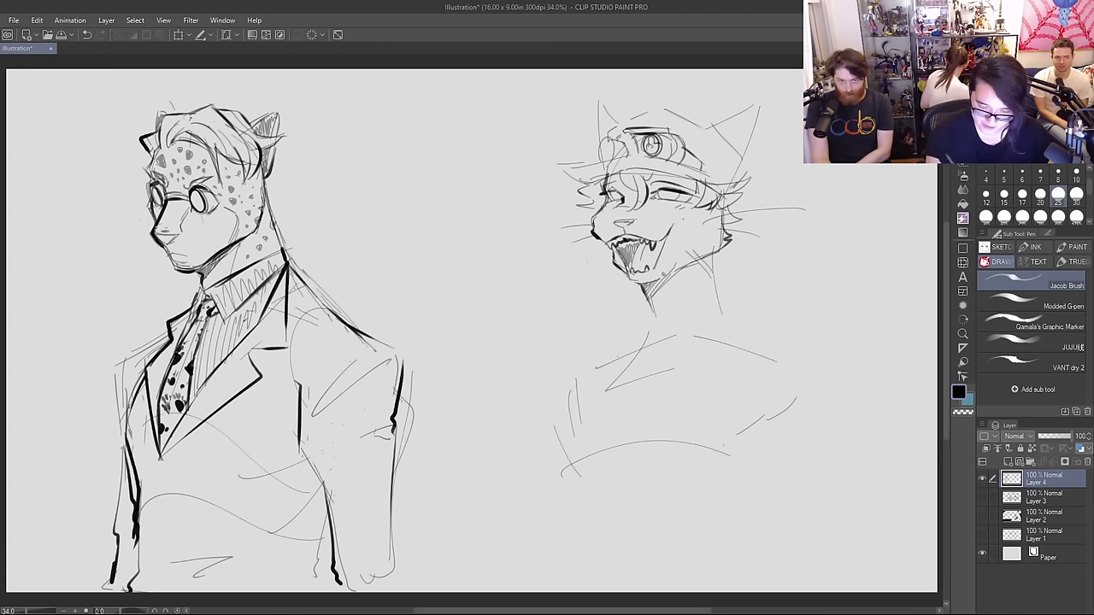
# Step: Draw the second character's shirt collar below the jaw and a pointed bow tie with a small central knot
pyautogui.moveTo(687, 251); pyautogui.dragTo(669, 272)
pyautogui.moveTo(686, 252); pyautogui.dragTo(634, 285)
pyautogui.moveTo(679, 254); pyautogui.dragTo(650, 306)
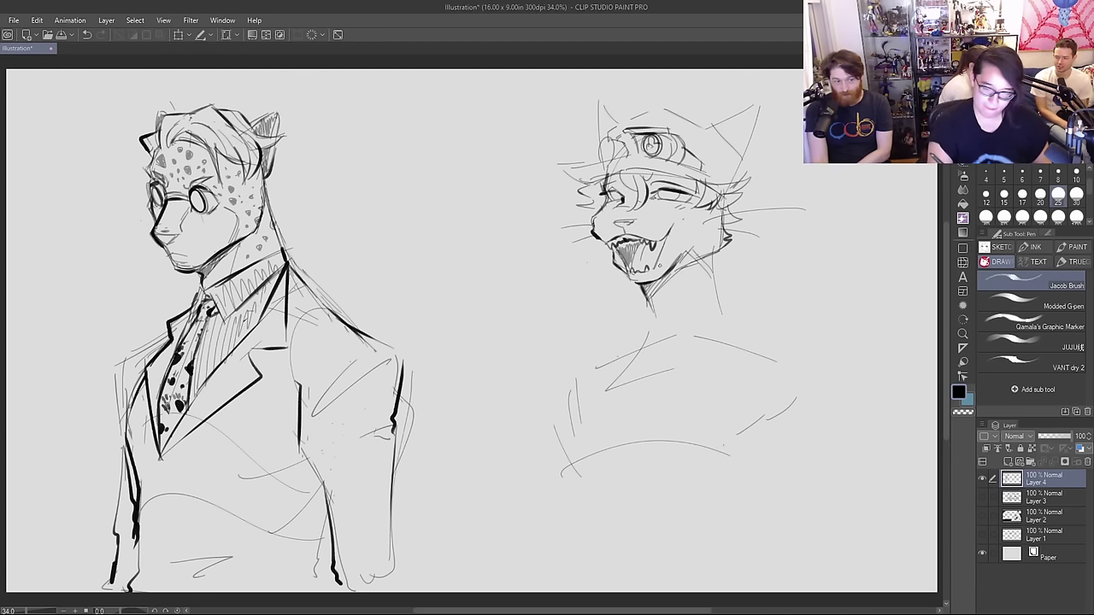
pyautogui.moveTo(660, 308)
pyautogui.mouseDown()
pyautogui.moveTo(681, 327)
pyautogui.moveTo(719, 275)
pyautogui.mouseUp()
pyautogui.moveTo(681, 327); pyautogui.dragTo(712, 268)
pyautogui.moveTo(649, 295)
pyautogui.mouseDown()
pyautogui.moveTo(617, 313)
pyautogui.moveTo(660, 323)
pyautogui.mouseUp()
pyautogui.moveTo(658, 308)
pyautogui.mouseDown()
pyautogui.moveTo(659, 328)
pyautogui.moveTo(662, 311)
pyautogui.mouseUp()
pyautogui.moveTo(653, 311)
pyautogui.mouseDown()
pyautogui.moveTo(660, 328)
pyautogui.moveTo(604, 328)
pyautogui.moveTo(622, 341)
pyautogui.moveTo(650, 316)
pyautogui.moveTo(682, 358)
pyautogui.mouseUp()
pyautogui.moveTo(669, 333); pyautogui.dragTo(680, 353)
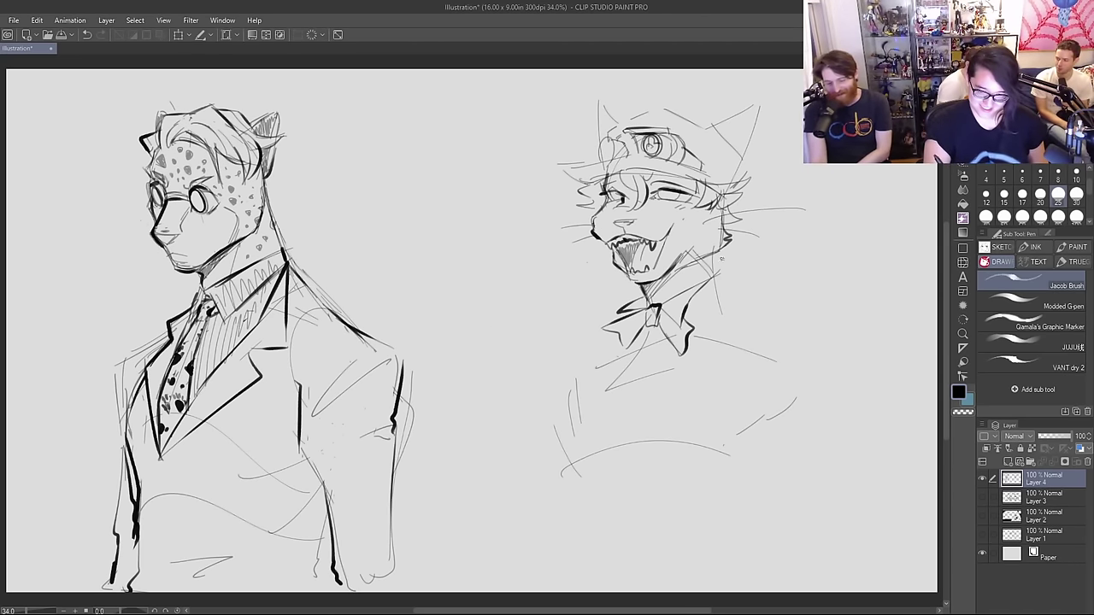
# Step: Add more fur at the second head's rear jaw and small pupils in its eyes, undoing an unwanted stroke
pyautogui.moveTo(719, 253); pyautogui.dragTo(736, 255)
pyautogui.moveTo(731, 203); pyautogui.dragTo(736, 210)
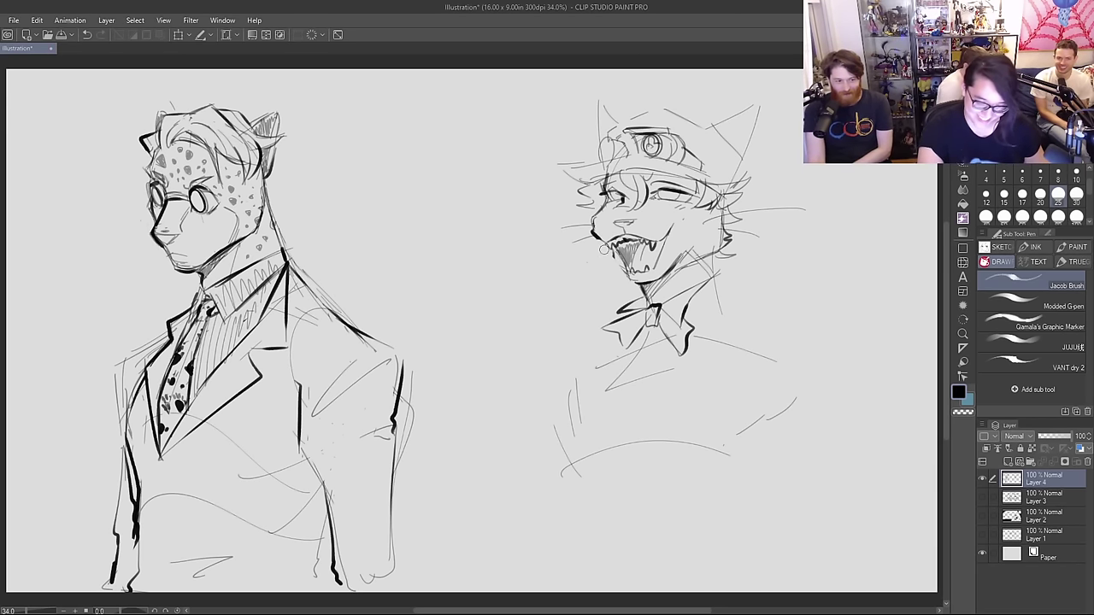
pyautogui.moveTo(615, 261); pyautogui.dragTo(631, 279)
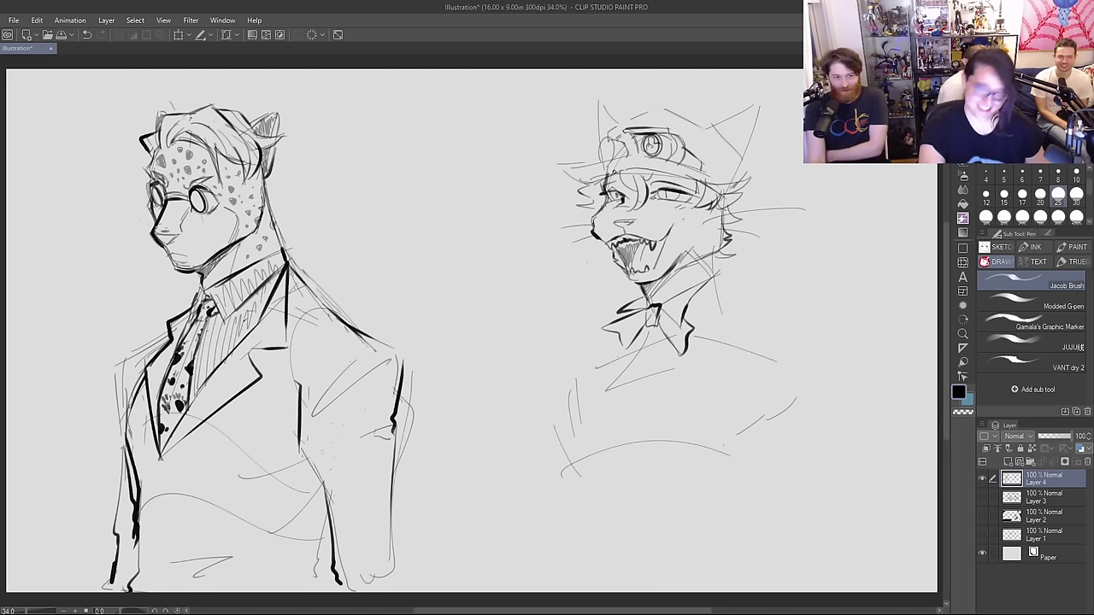
pyautogui.hotkey('ctrl', 'z')
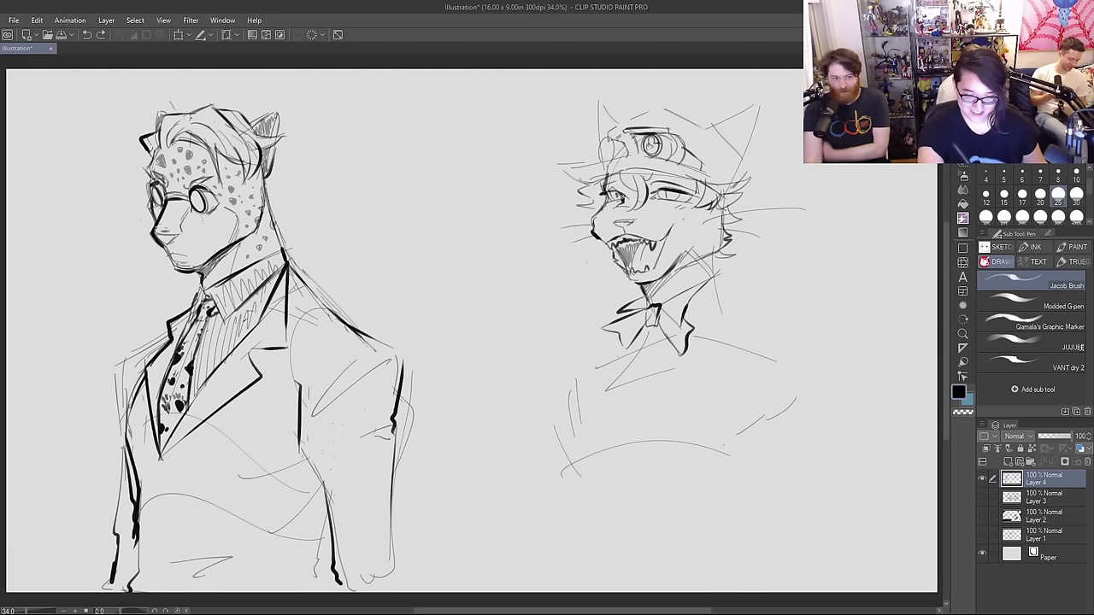
pyautogui.click(663, 194)
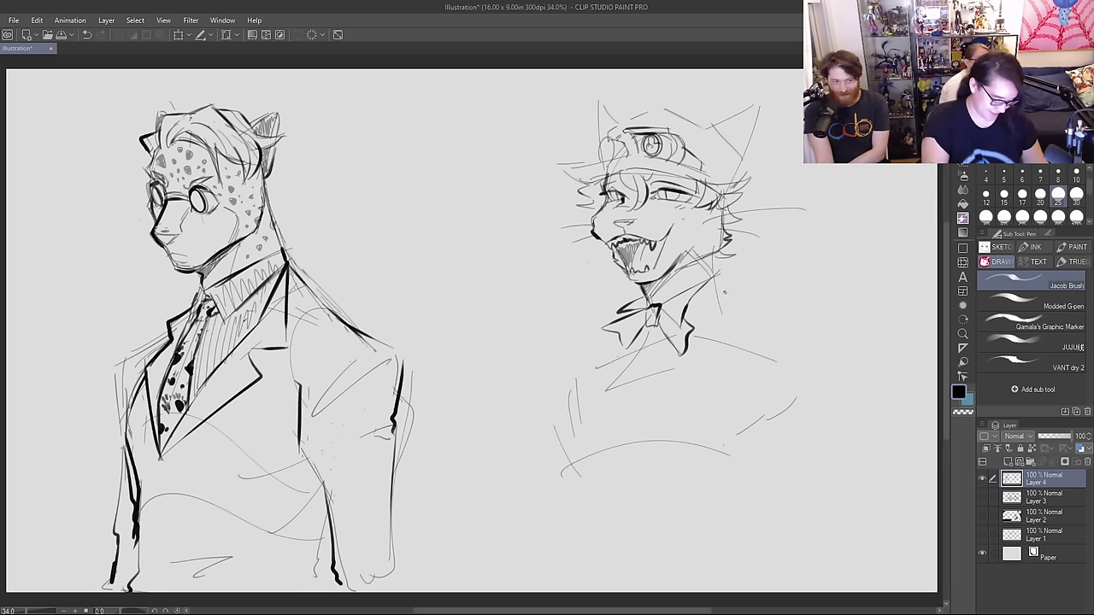
# Step: Draw the raised coat collar and long pointed lapel behind the second character's bow tie, undoing unwanted strokes
pyautogui.moveTo(718, 275); pyautogui.dragTo(690, 383)
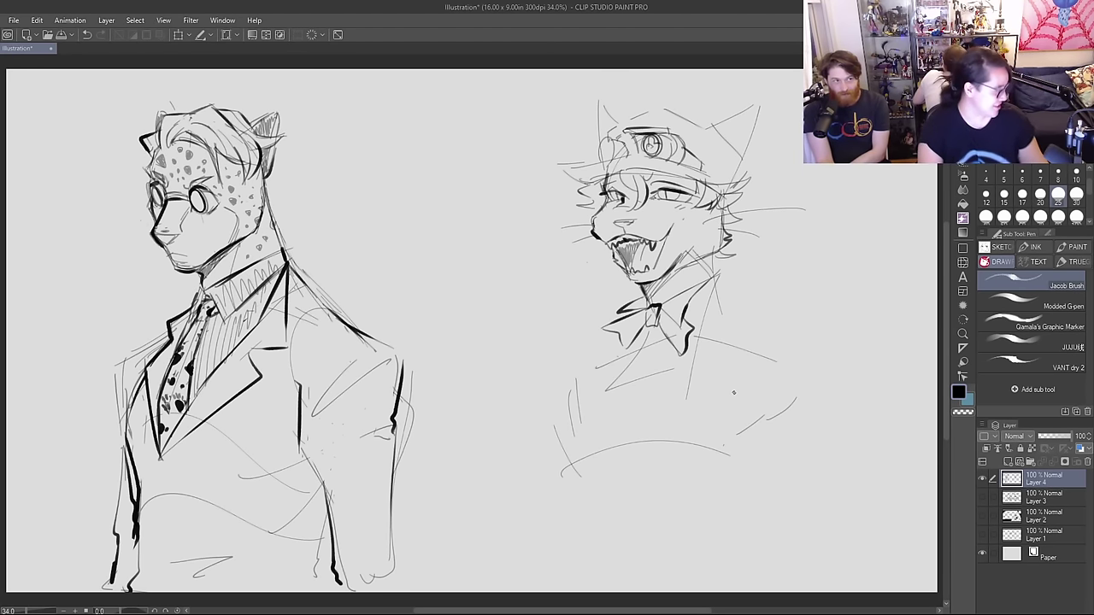
pyautogui.moveTo(747, 270)
pyautogui.mouseDown()
pyautogui.moveTo(702, 306)
pyautogui.moveTo(771, 313)
pyautogui.mouseUp()
pyautogui.moveTo(703, 312); pyautogui.dragTo(679, 410)
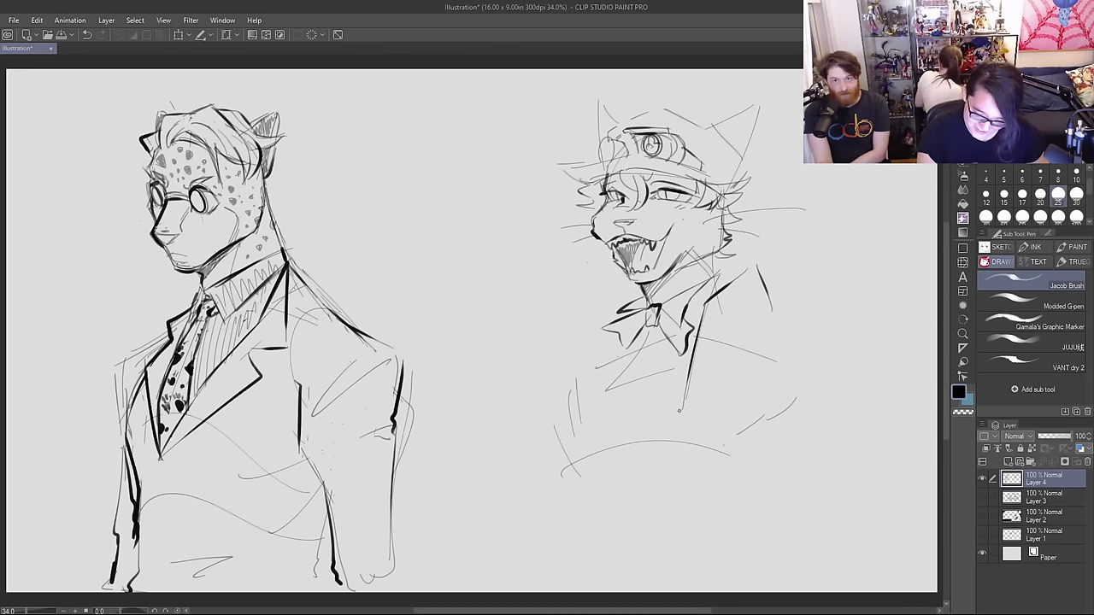
pyautogui.moveTo(703, 343)
pyautogui.mouseDown()
pyautogui.moveTo(687, 448)
pyautogui.moveTo(697, 484)
pyautogui.moveTo(717, 464)
pyautogui.moveTo(723, 331)
pyautogui.mouseUp()
pyautogui.hotkey('ctrl', 'z')
pyautogui.hotkey('ctrl', 'z')
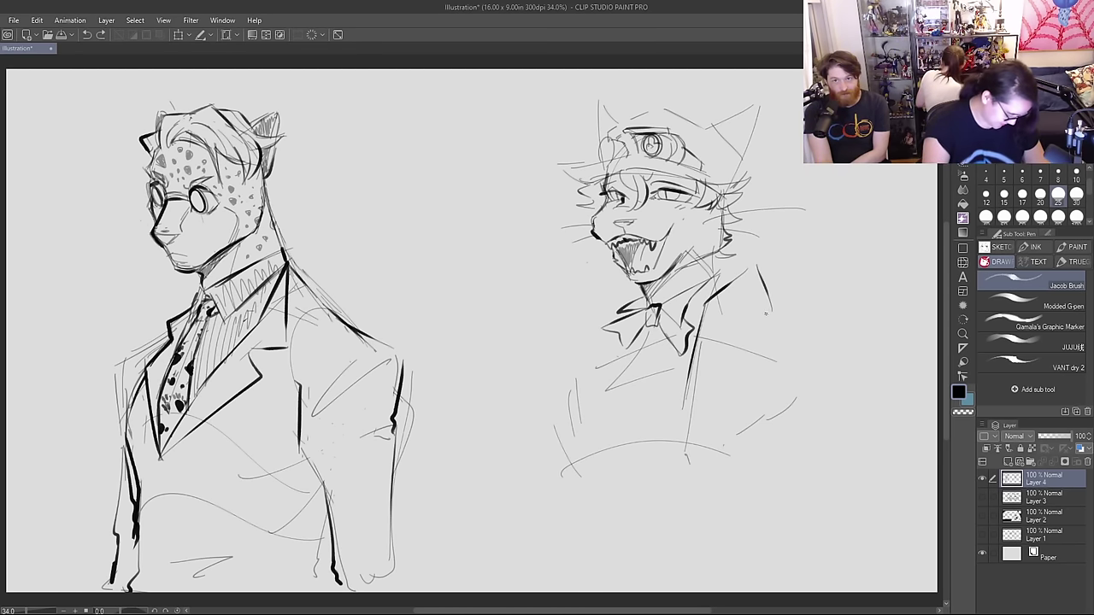
pyautogui.hotkey('ctrl', 'z')
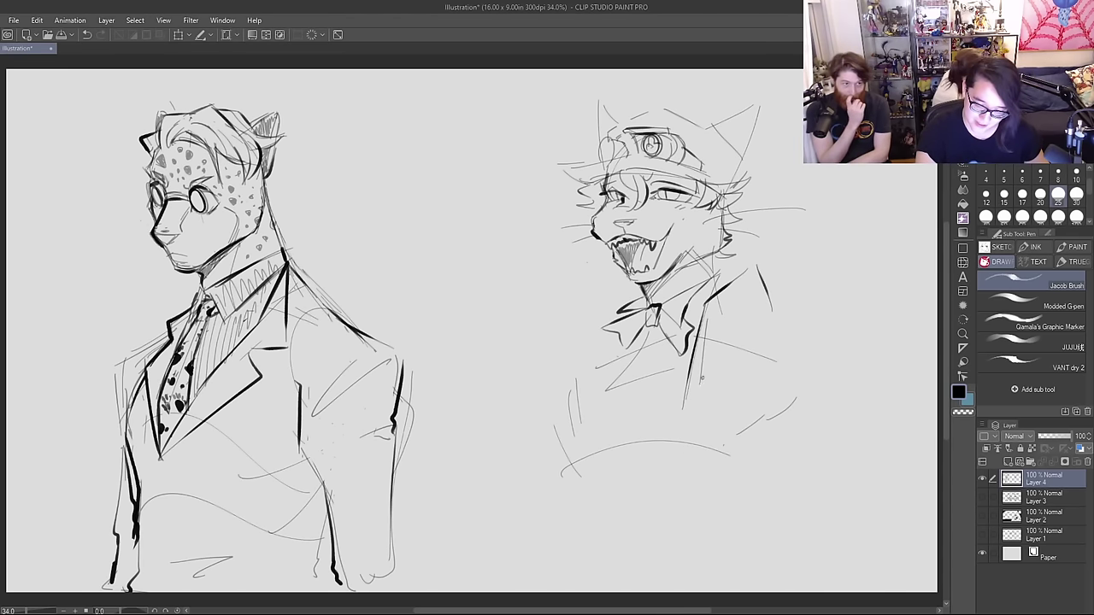
pyautogui.moveTo(711, 409); pyautogui.dragTo(735, 377)
pyautogui.moveTo(772, 309)
pyautogui.mouseDown()
pyautogui.moveTo(775, 332)
pyautogui.moveTo(807, 370)
pyautogui.mouseUp()
# Step: Draw the opposite coat lapel and a curved band across the second character's chest with a round button at each end
pyautogui.moveTo(634, 276)
pyautogui.mouseDown()
pyautogui.moveTo(531, 315)
pyautogui.moveTo(590, 362)
pyautogui.moveTo(572, 410)
pyautogui.moveTo(688, 431)
pyautogui.mouseUp()
pyautogui.moveTo(574, 444); pyautogui.dragTo(689, 451)
pyautogui.moveTo(582, 434); pyautogui.dragTo(589, 442)
pyautogui.moveTo(672, 438); pyautogui.dragTo(678, 449)
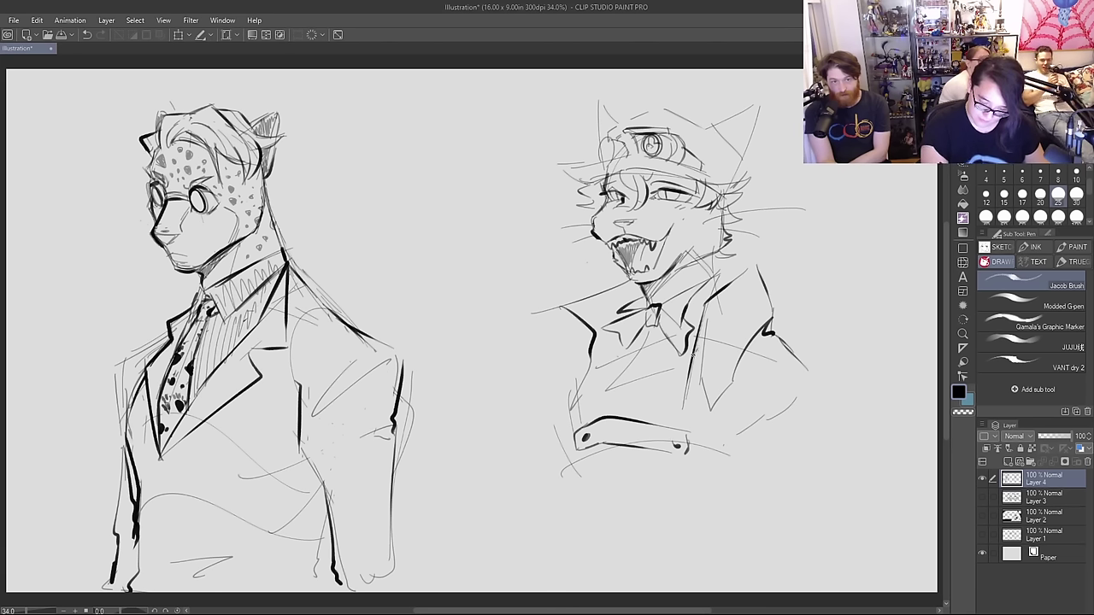
# Step: Draw the angled vest neckline above the chest band and long ribbon tails hanging from the bow tie
pyautogui.moveTo(645, 424); pyautogui.dragTo(682, 398)
pyautogui.moveTo(617, 350); pyautogui.dragTo(624, 409)
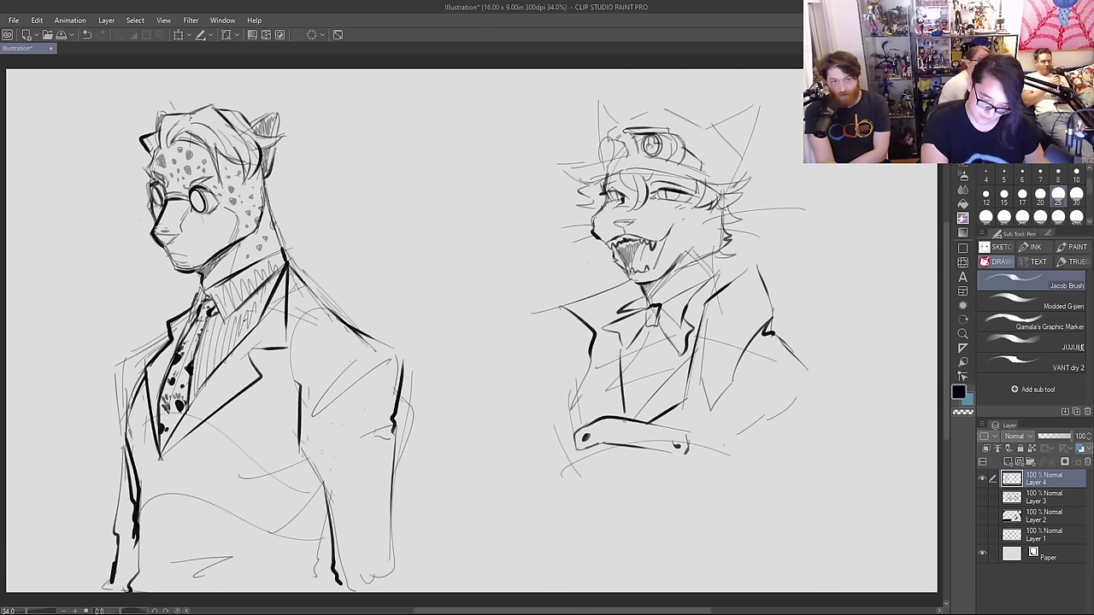
pyautogui.moveTo(595, 347); pyautogui.dragTo(611, 423)
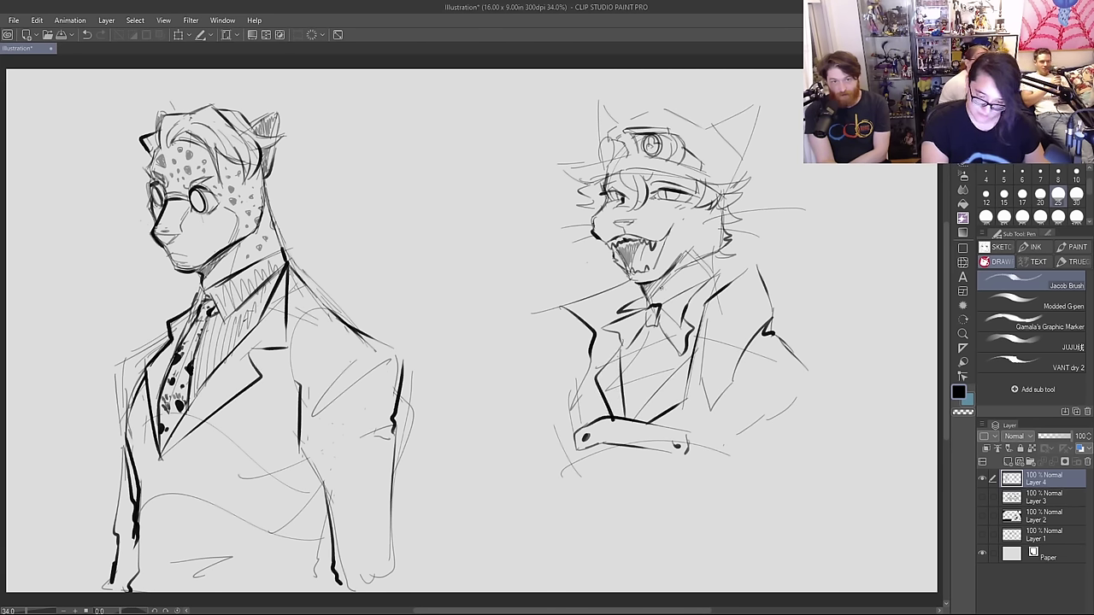
pyautogui.moveTo(648, 328)
pyautogui.mouseDown()
pyautogui.moveTo(634, 398)
pyautogui.moveTo(641, 381)
pyautogui.moveTo(655, 393)
pyautogui.mouseUp()
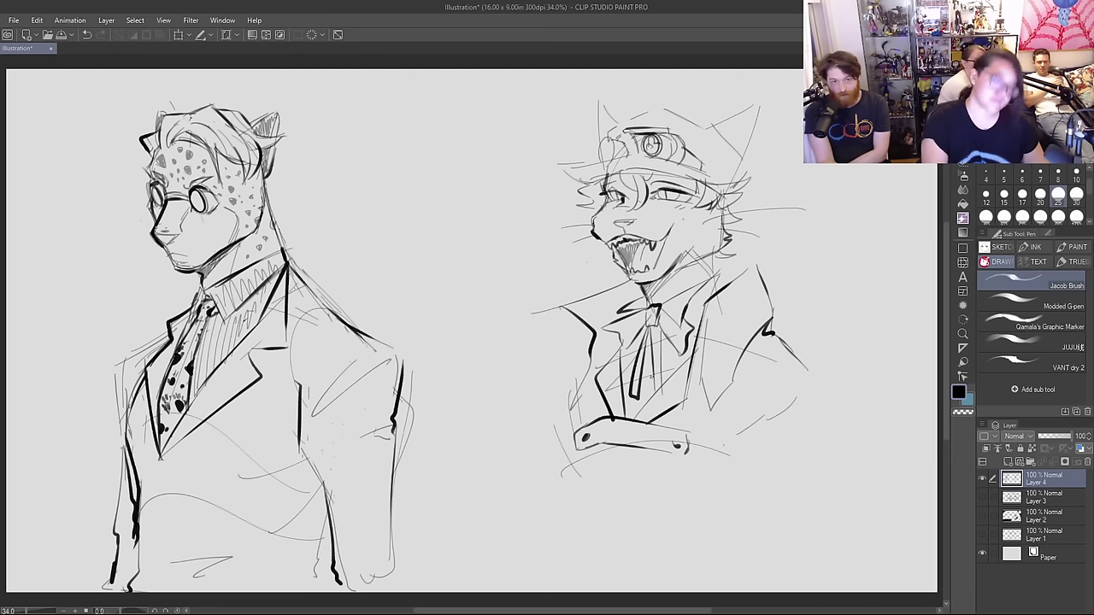
# Step: Draw the second character's sloping coat shoulders and rounded upper sleeves, erasing the overlong end of one shoulder line
pyautogui.moveTo(612, 315); pyautogui.dragTo(504, 367)
pyautogui.moveTo(776, 341); pyautogui.dragTo(841, 389)
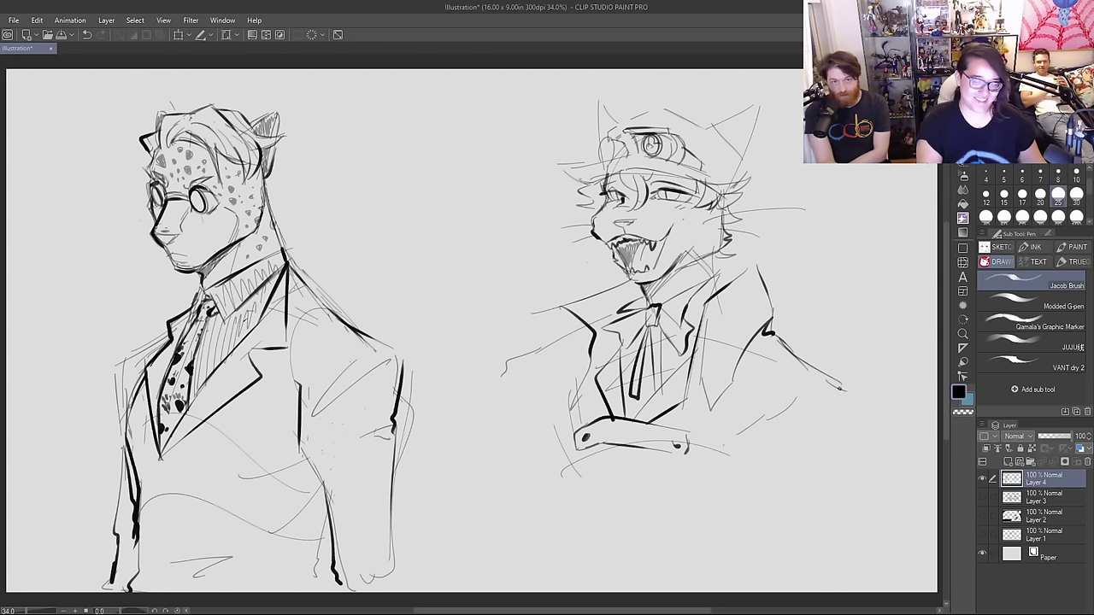
pyautogui.moveTo(588, 327); pyautogui.dragTo(510, 381)
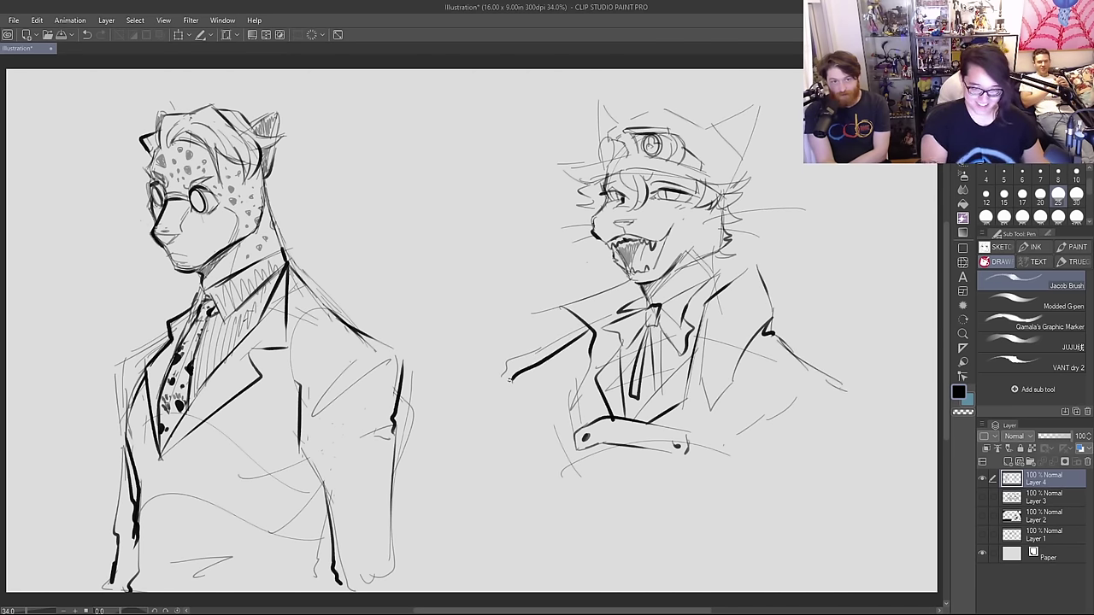
pyautogui.moveTo(837, 383); pyautogui.dragTo(834, 425)
pyautogui.moveTo(519, 417)
pyautogui.mouseDown()
pyautogui.moveTo(547, 357)
pyautogui.moveTo(576, 354)
pyautogui.mouseUp()
pyautogui.moveTo(765, 362); pyautogui.dragTo(830, 441)
pyautogui.moveTo(507, 375)
pyautogui.mouseDown()
pyautogui.moveTo(523, 383)
pyautogui.moveTo(523, 362)
pyautogui.moveTo(515, 389)
pyautogui.mouseUp()
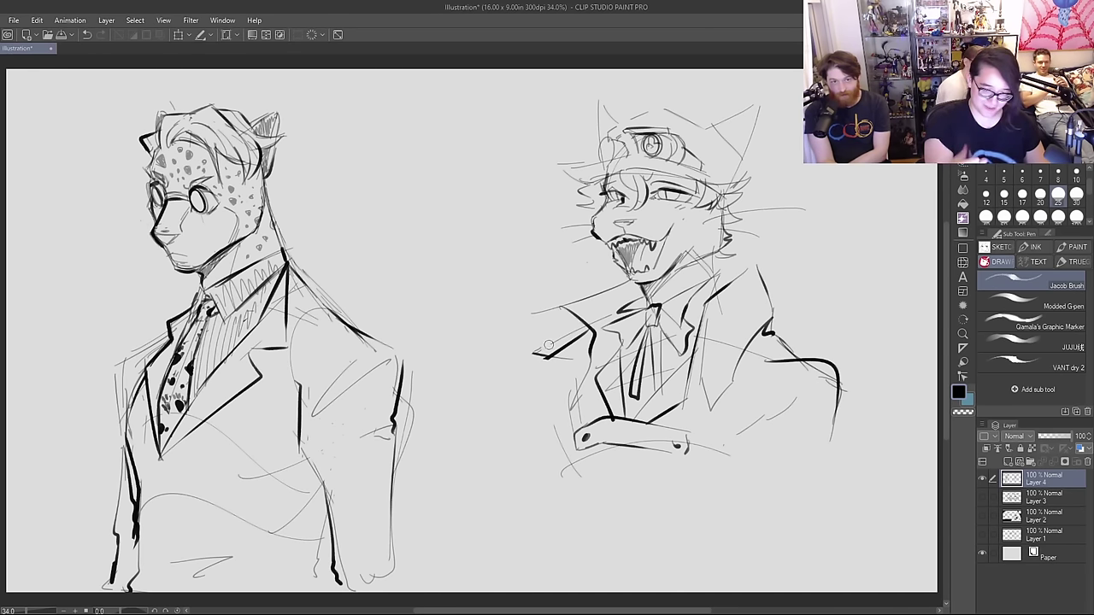
pyautogui.moveTo(557, 358)
pyautogui.mouseDown()
pyautogui.moveTo(520, 363)
pyautogui.moveTo(518, 434)
pyautogui.mouseUp()
pyautogui.moveTo(818, 367); pyautogui.dragTo(826, 461)
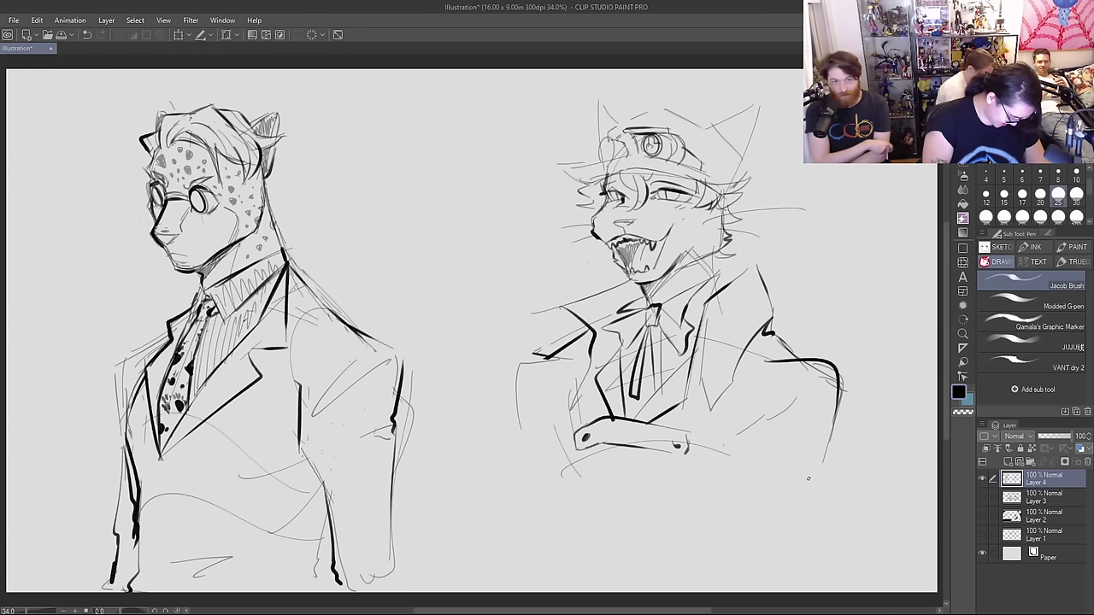
# Step: Rough in the second character's coat opening below the chest band, one bent elbow and a sweeping curve beneath the other arm
pyautogui.moveTo(518, 426)
pyautogui.mouseDown()
pyautogui.moveTo(456, 476)
pyautogui.moveTo(535, 569)
pyautogui.mouseUp()
pyautogui.moveTo(607, 453); pyautogui.dragTo(595, 554)
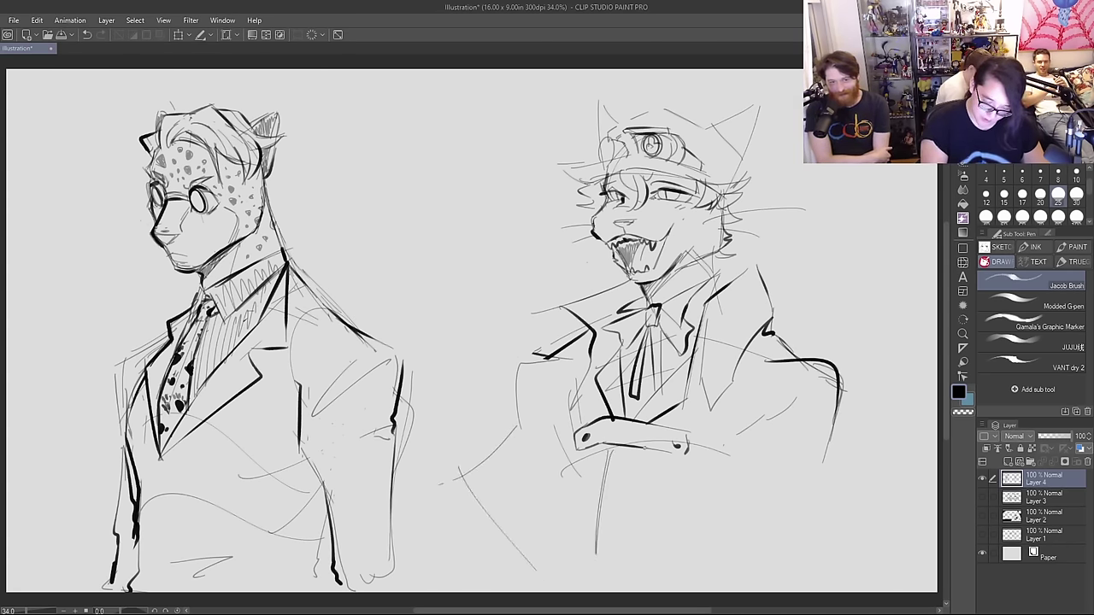
pyautogui.moveTo(617, 448)
pyautogui.mouseDown()
pyautogui.moveTo(647, 564)
pyautogui.moveTo(680, 557)
pyautogui.mouseUp()
pyautogui.moveTo(634, 452); pyautogui.dragTo(629, 500)
pyautogui.moveTo(618, 453); pyautogui.dragTo(601, 500)
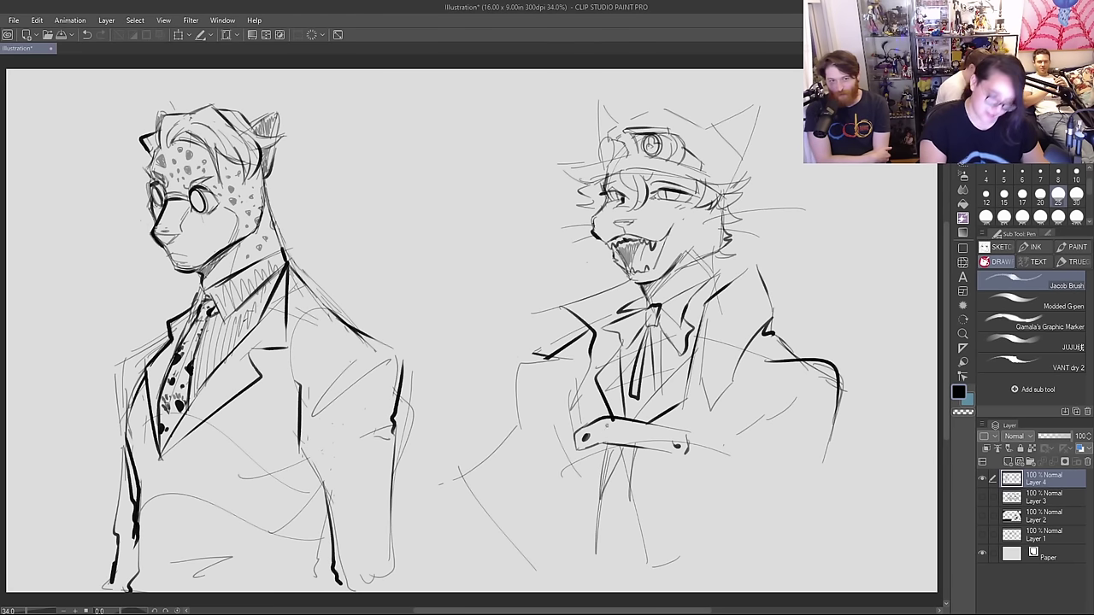
pyautogui.moveTo(674, 547); pyautogui.dragTo(854, 484)
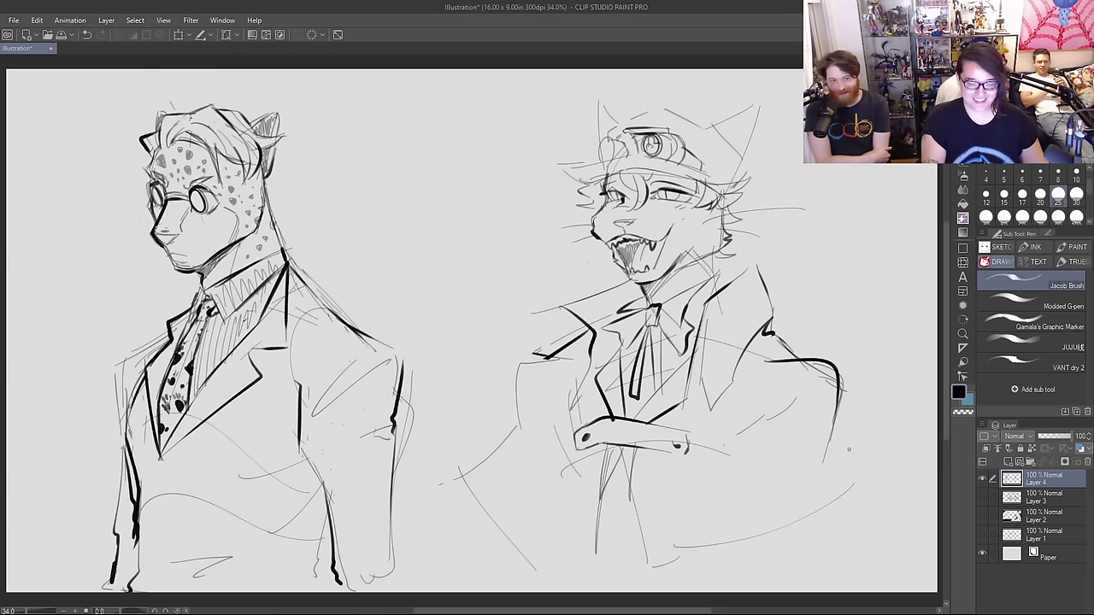
# Step: Rough in the second character's outspread arms with an oval palm for each hand, undoing the unwanted strokes
pyautogui.moveTo(554, 433); pyautogui.dragTo(470, 586)
pyautogui.moveTo(471, 440); pyautogui.dragTo(482, 548)
pyautogui.moveTo(432, 313)
pyautogui.mouseDown()
pyautogui.moveTo(459, 391)
pyautogui.moveTo(449, 332)
pyautogui.mouseUp()
pyautogui.hotkey('ctrl', 'z')
pyautogui.moveTo(462, 391); pyautogui.dragTo(468, 385)
pyautogui.moveTo(797, 425); pyautogui.dragTo(830, 575)
pyautogui.hotkey('ctrl', 'z')
pyautogui.moveTo(851, 487); pyautogui.dragTo(834, 571)
pyautogui.hotkey('ctrl', 'z')
pyautogui.moveTo(774, 459); pyautogui.dragTo(792, 532)
pyautogui.moveTo(812, 571); pyautogui.dragTo(808, 406)
pyautogui.moveTo(851, 340)
pyautogui.mouseDown()
pyautogui.moveTo(827, 357)
pyautogui.moveTo(855, 339)
pyautogui.moveTo(816, 405)
pyautogui.mouseUp()
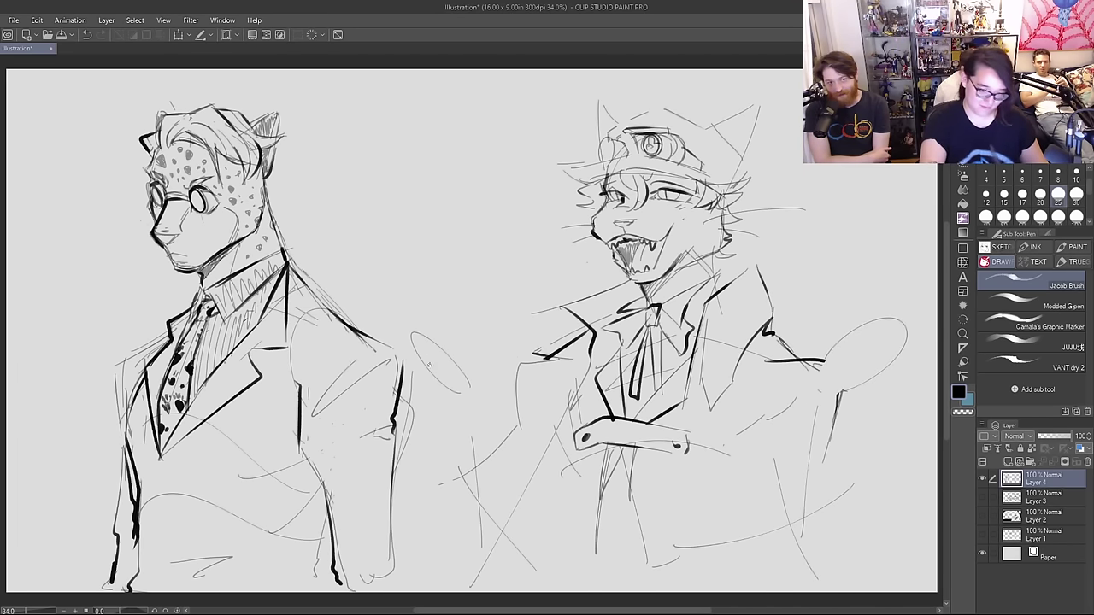
# Step: Sketch the thumb, wrist and slender raised fingers on the second character's hand between the two figures
pyautogui.moveTo(462, 406)
pyautogui.mouseDown()
pyautogui.moveTo(483, 373)
pyautogui.moveTo(466, 301)
pyautogui.moveTo(455, 378)
pyautogui.moveTo(437, 407)
pyautogui.moveTo(389, 318)
pyautogui.moveTo(411, 340)
pyautogui.mouseUp()
pyautogui.moveTo(393, 301)
pyautogui.mouseDown()
pyautogui.moveTo(420, 339)
pyautogui.moveTo(436, 328)
pyautogui.mouseUp()
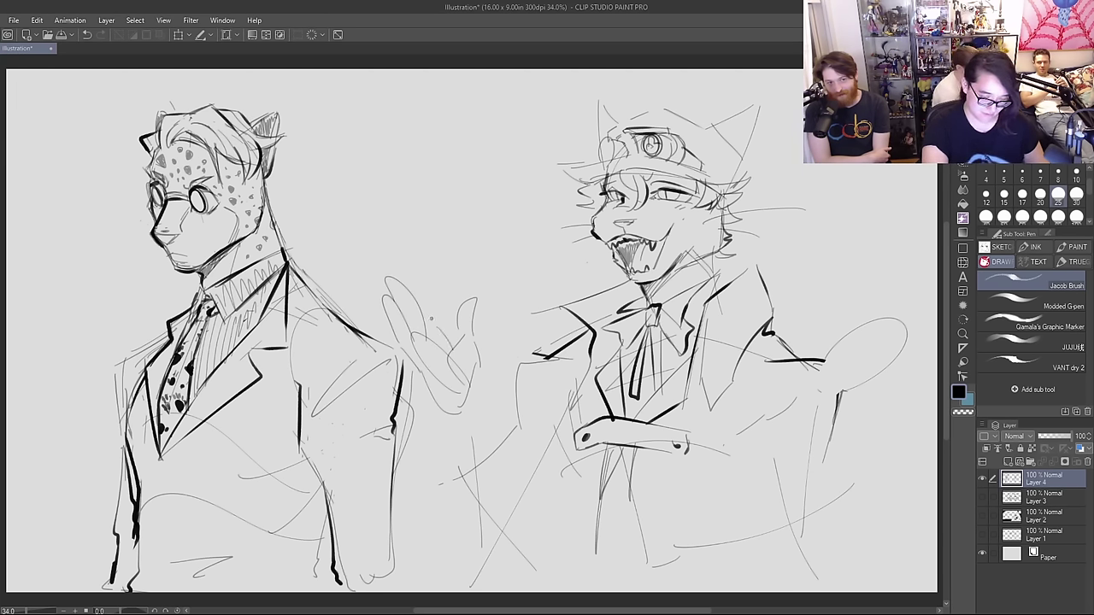
pyautogui.moveTo(398, 278); pyautogui.dragTo(428, 330)
pyautogui.moveTo(427, 288); pyautogui.dragTo(436, 328)
pyautogui.moveTo(813, 408)
pyautogui.mouseDown()
pyautogui.moveTo(805, 399)
pyautogui.moveTo(814, 348)
pyautogui.moveTo(836, 342)
pyautogui.mouseUp()
pyautogui.hotkey('ctrl', 'z')
pyautogui.hotkey('ctrl', 'z')
pyautogui.hotkey('ctrl', 'z')
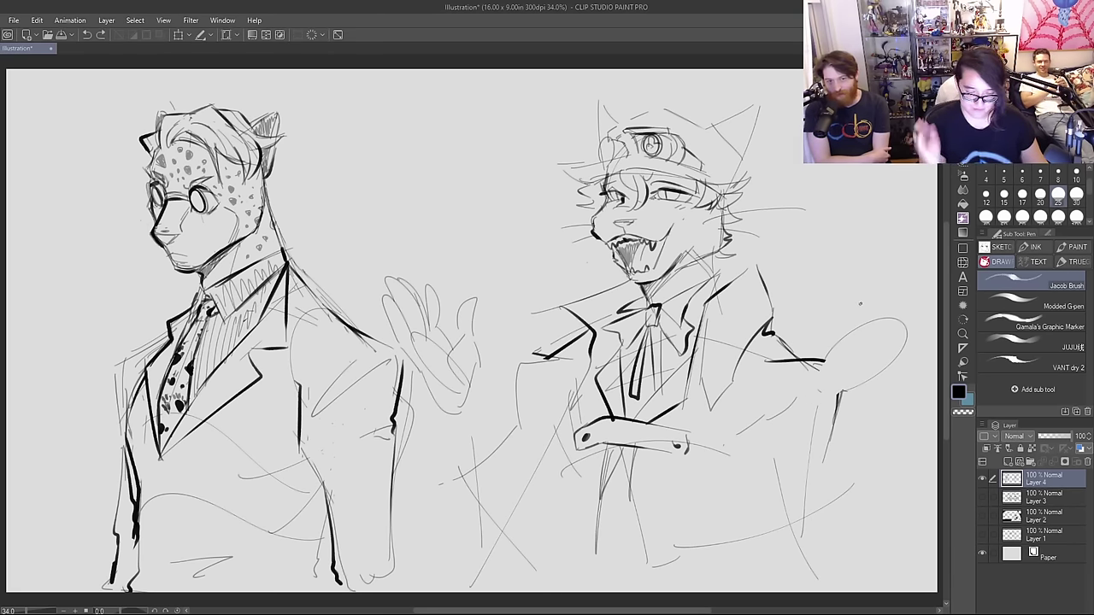
pyautogui.moveTo(819, 389)
pyautogui.mouseDown()
pyautogui.moveTo(846, 300)
pyautogui.moveTo(885, 280)
pyautogui.moveTo(873, 301)
pyautogui.moveTo(919, 304)
pyautogui.moveTo(928, 318)
pyautogui.moveTo(899, 335)
pyautogui.mouseUp()
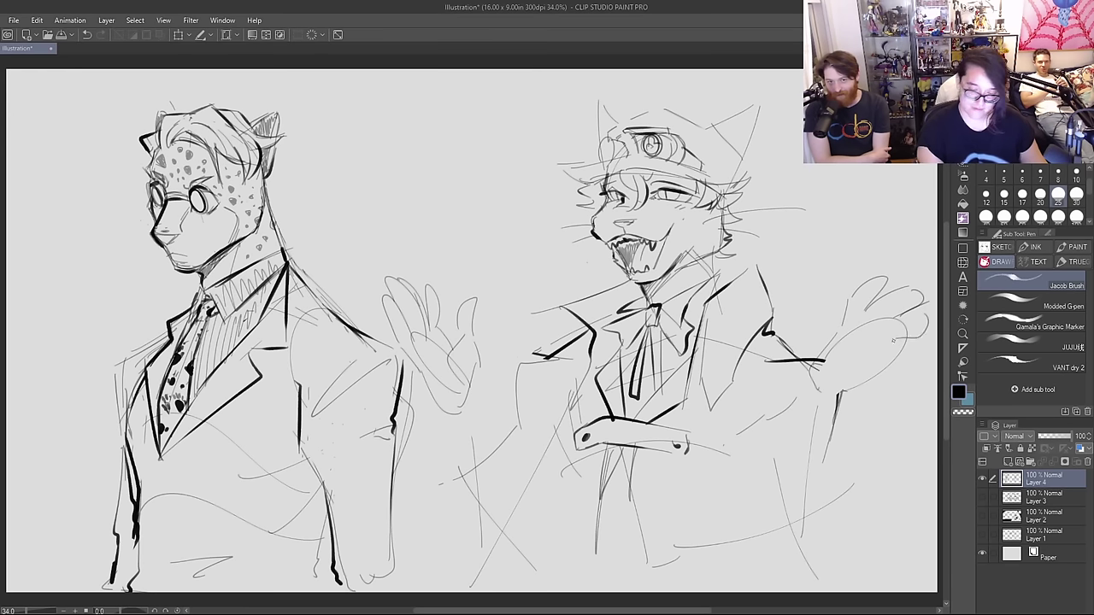
pyautogui.hotkey('ctrl', 'z')
pyautogui.hotkey('ctrl', 'z')
pyautogui.hotkey('ctrl', 'z')
pyautogui.moveTo(849, 300)
pyautogui.mouseDown()
pyautogui.moveTo(861, 268)
pyautogui.moveTo(873, 270)
pyautogui.moveTo(863, 337)
pyautogui.mouseUp()
pyautogui.moveTo(872, 299); pyautogui.dragTo(883, 242)
pyautogui.hotkey('ctrl', 'z')
pyautogui.hotkey('ctrl', 'z')
pyautogui.hotkey('ctrl', 'z')
pyautogui.hotkey('ctrl', 'z')
pyautogui.hotkey('ctrl', 'z')
pyautogui.hotkey('ctrl', 'z')
pyautogui.hotkey('ctrl', 'z')
pyautogui.moveTo(817, 358); pyautogui.dragTo(861, 319)
pyautogui.moveTo(895, 275); pyautogui.dragTo(886, 310)
pyautogui.moveTo(861, 330); pyautogui.dragTo(880, 317)
pyautogui.hotkey('ctrl', 'z')
pyautogui.hotkey('ctrl', 'z')
pyautogui.hotkey('ctrl', 'z')
pyautogui.hotkey('ctrl', 'z')
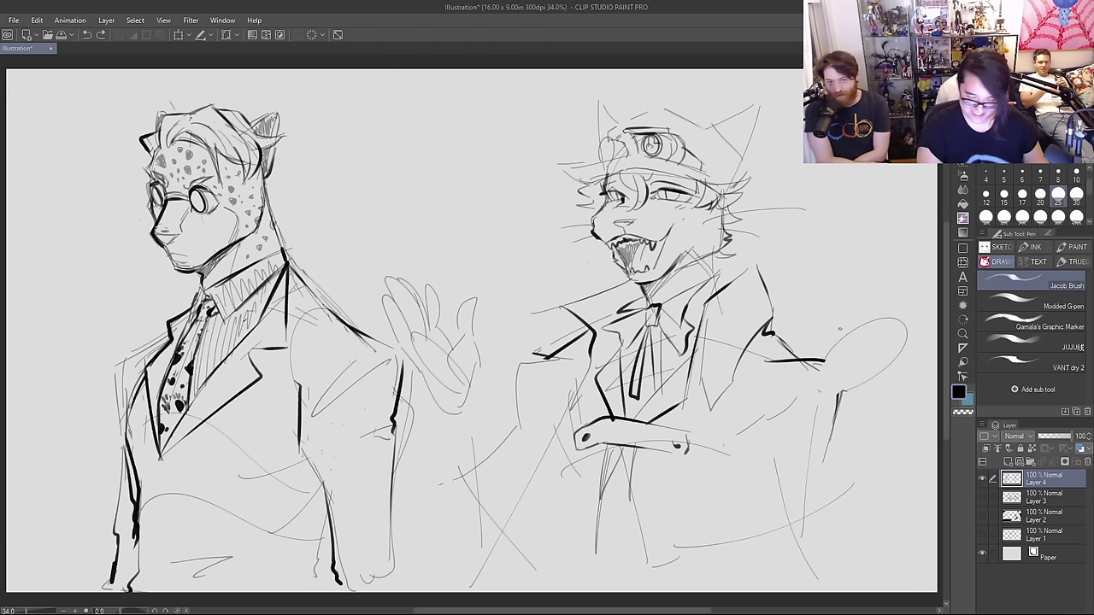
# Step: Sketch the second character's other hand with an open palm and widely spread fingers, undoing the unwanted strokes
pyautogui.moveTo(823, 388)
pyautogui.mouseDown()
pyautogui.moveTo(822, 363)
pyautogui.moveTo(870, 349)
pyautogui.moveTo(828, 359)
pyautogui.moveTo(863, 320)
pyautogui.moveTo(843, 337)
pyautogui.moveTo(885, 317)
pyautogui.moveTo(891, 286)
pyautogui.mouseUp()
pyautogui.hotkey('ctrl', 'z')
pyautogui.hotkey('ctrl', 'z')
pyautogui.hotkey('ctrl', 'z')
pyautogui.moveTo(895, 281)
pyautogui.mouseDown()
pyautogui.moveTo(879, 341)
pyautogui.moveTo(934, 317)
pyautogui.mouseUp()
pyautogui.moveTo(850, 381)
pyautogui.mouseDown()
pyautogui.moveTo(832, 389)
pyautogui.moveTo(889, 405)
pyautogui.moveTo(916, 434)
pyautogui.mouseUp()
pyautogui.moveTo(894, 389)
pyautogui.mouseDown()
pyautogui.moveTo(916, 411)
pyautogui.moveTo(927, 373)
pyautogui.mouseUp()
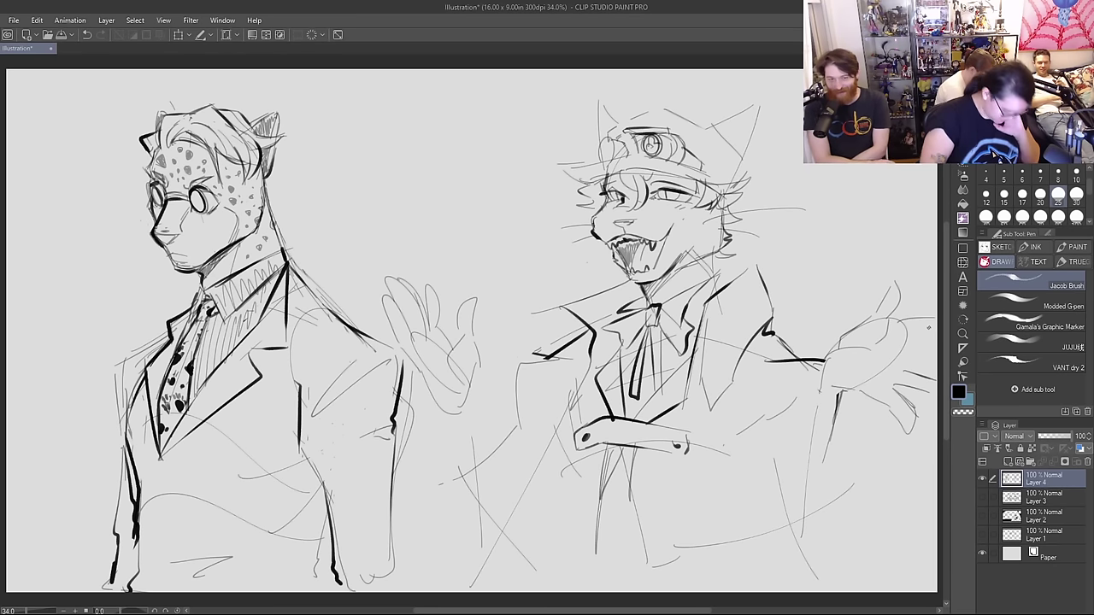
# Step: Outline the raised hand between the two figures with heavier lines around the thumb, wrist, palm edge and fingers
pyautogui.moveTo(450, 417)
pyautogui.mouseDown()
pyautogui.moveTo(452, 442)
pyautogui.moveTo(481, 394)
pyautogui.moveTo(474, 387)
pyautogui.moveTo(481, 400)
pyautogui.moveTo(480, 383)
pyautogui.moveTo(478, 400)
pyautogui.moveTo(459, 387)
pyautogui.moveTo(449, 353)
pyautogui.moveTo(465, 302)
pyautogui.moveTo(481, 385)
pyautogui.mouseUp()
pyautogui.moveTo(464, 335); pyautogui.dragTo(475, 342)
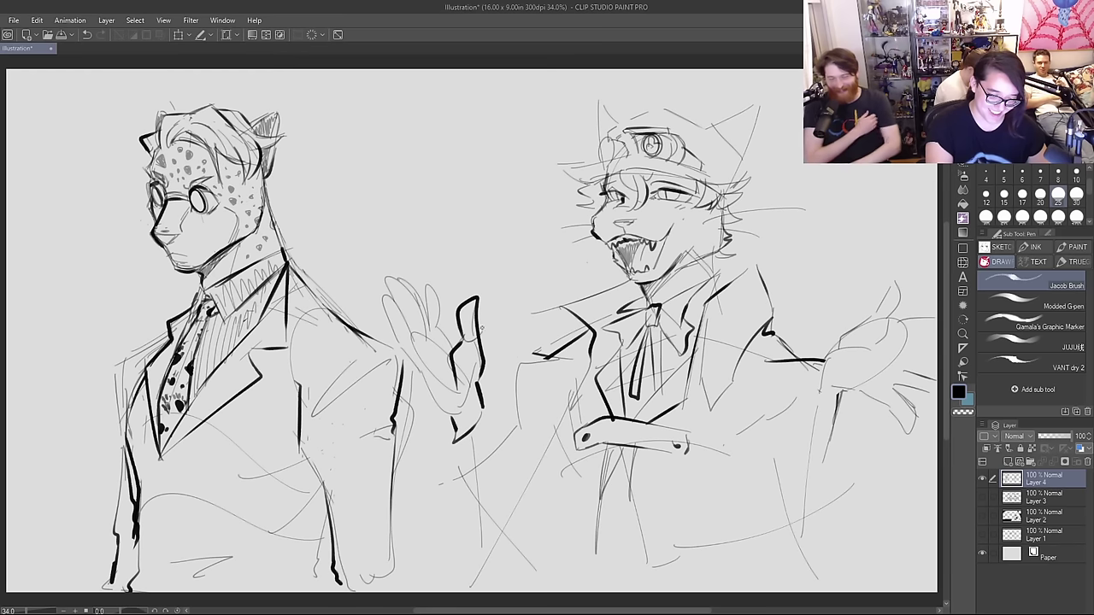
pyautogui.moveTo(453, 421)
pyautogui.mouseDown()
pyautogui.moveTo(386, 318)
pyautogui.moveTo(419, 346)
pyautogui.moveTo(399, 337)
pyautogui.moveTo(410, 338)
pyautogui.moveTo(385, 272)
pyautogui.mouseUp()
pyautogui.moveTo(385, 271); pyautogui.dragTo(416, 321)
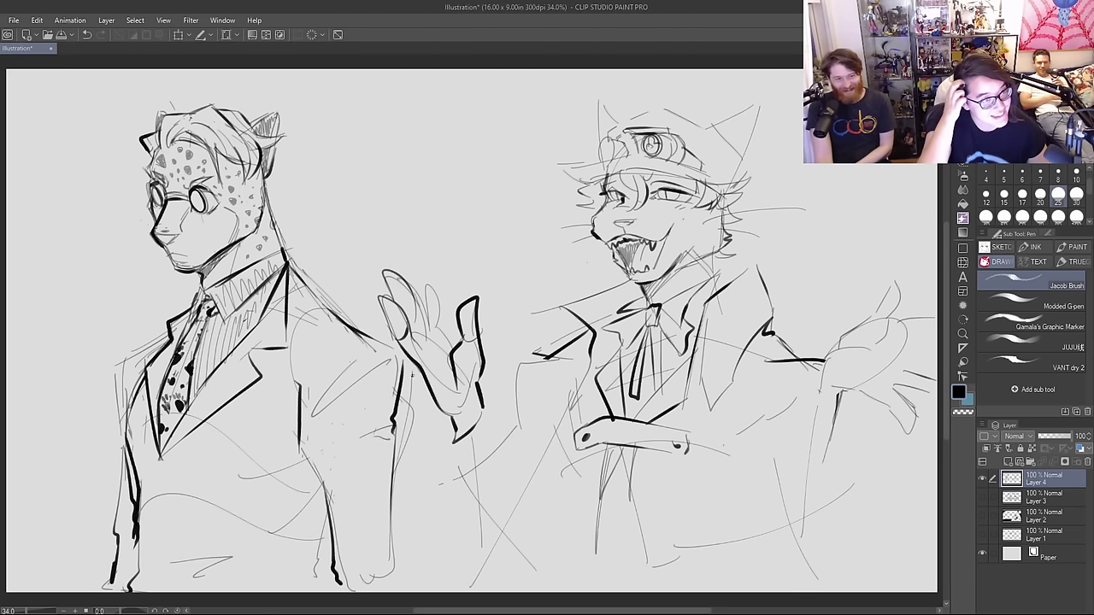
pyautogui.moveTo(400, 270); pyautogui.dragTo(434, 337)
pyautogui.moveTo(417, 274); pyautogui.dragTo(423, 300)
pyautogui.moveTo(427, 273); pyautogui.dragTo(441, 347)
pyautogui.moveTo(416, 306)
pyautogui.mouseDown()
pyautogui.moveTo(407, 320)
pyautogui.moveTo(441, 311)
pyautogui.moveTo(448, 340)
pyautogui.moveTo(423, 353)
pyautogui.mouseUp()
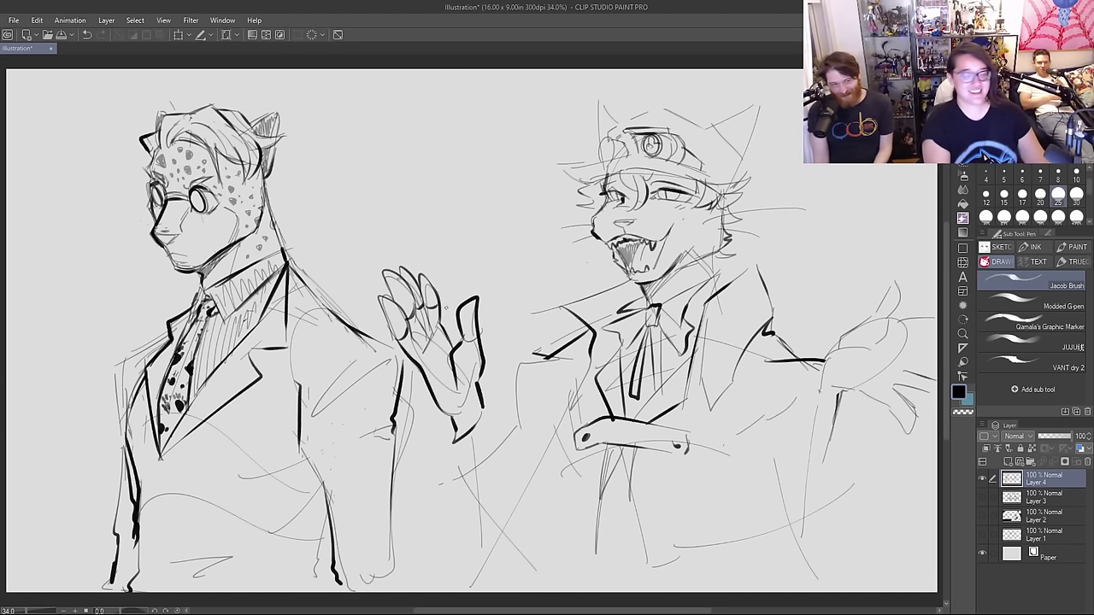
# Step: Sketch the loose hanging sleeve below the cat character's outer hand, undoing the unwanted stroke
pyautogui.moveTo(827, 353); pyautogui.dragTo(815, 415)
pyautogui.moveTo(820, 377)
pyautogui.mouseDown()
pyautogui.moveTo(804, 547)
pyautogui.moveTo(853, 566)
pyautogui.mouseUp()
pyautogui.moveTo(846, 394)
pyautogui.mouseDown()
pyautogui.moveTo(861, 480)
pyautogui.moveTo(855, 556)
pyautogui.mouseUp()
pyautogui.hotkey('ctrl', 'z')
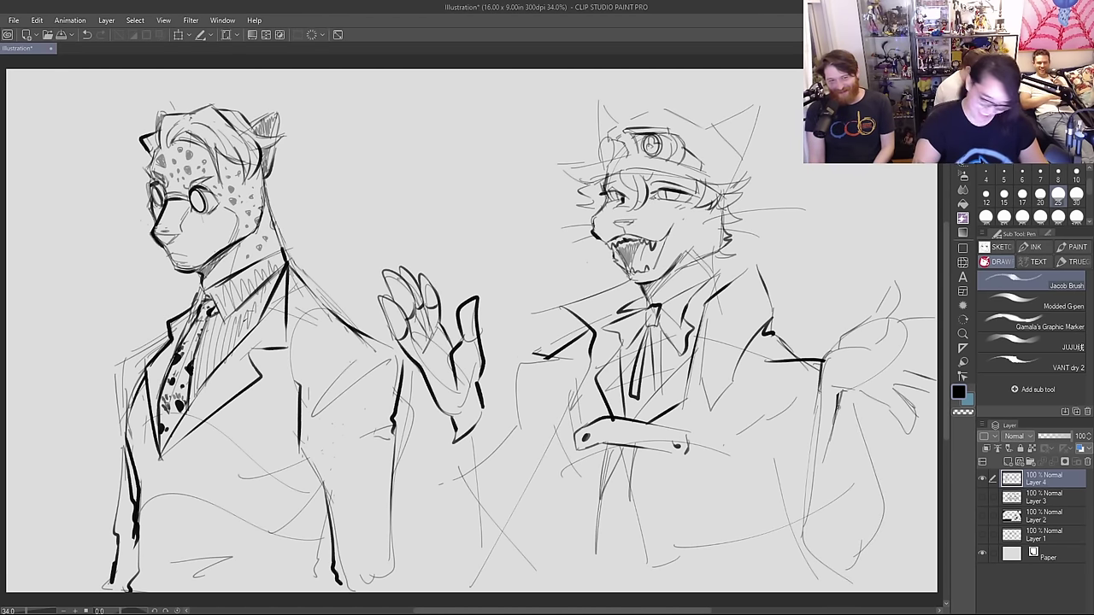
# Step: Draw heavy lines along the inner edge of the cat's outer sleeve and the lower front edge of the coat
pyautogui.moveTo(812, 440)
pyautogui.mouseDown()
pyautogui.moveTo(752, 543)
pyautogui.moveTo(732, 535)
pyautogui.mouseUp()
pyautogui.moveTo(791, 479)
pyautogui.mouseDown()
pyautogui.moveTo(769, 531)
pyautogui.moveTo(798, 555)
pyautogui.moveTo(793, 565)
pyautogui.mouseUp()
pyautogui.moveTo(807, 422)
pyautogui.mouseDown()
pyautogui.moveTo(742, 537)
pyautogui.moveTo(765, 488)
pyautogui.moveTo(724, 532)
pyautogui.mouseUp()
pyautogui.moveTo(724, 532)
pyautogui.mouseDown()
pyautogui.moveTo(664, 543)
pyautogui.moveTo(639, 531)
pyautogui.mouseUp()
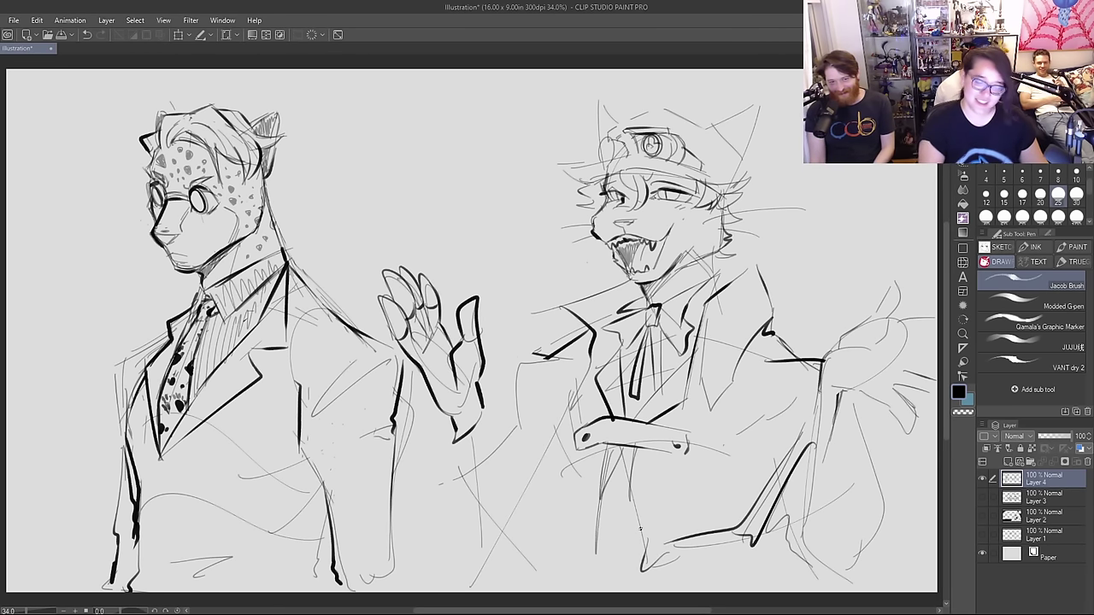
# Step: Sketch the draped sleeve and its lower fold beneath the cat's raised hand between the two figures
pyautogui.moveTo(457, 463)
pyautogui.mouseDown()
pyautogui.moveTo(465, 545)
pyautogui.moveTo(486, 569)
pyautogui.mouseUp()
pyautogui.moveTo(496, 569); pyautogui.dragTo(511, 545)
pyautogui.moveTo(482, 411); pyautogui.dragTo(514, 529)
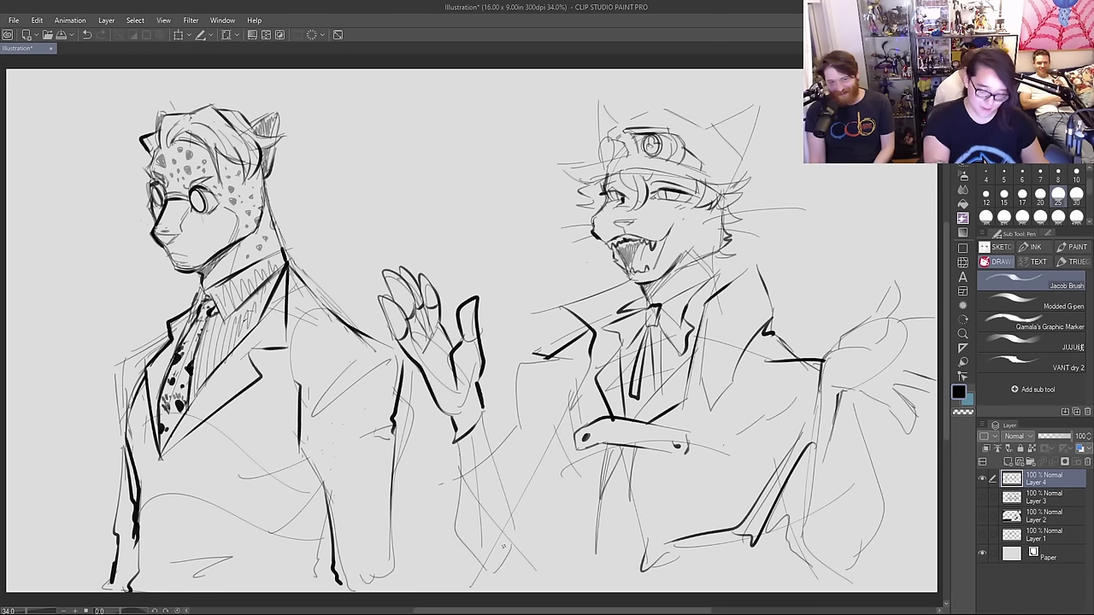
# Step: Outline the wrist, palm edge and curled fingers of the cat's outer hand with heavier lines, undoing the unwanted strokes
pyautogui.moveTo(821, 397)
pyautogui.mouseDown()
pyautogui.moveTo(817, 424)
pyautogui.moveTo(861, 416)
pyautogui.moveTo(859, 395)
pyautogui.moveTo(910, 432)
pyautogui.moveTo(913, 376)
pyautogui.moveTo(935, 392)
pyautogui.moveTo(931, 342)
pyautogui.moveTo(937, 356)
pyautogui.mouseUp()
pyautogui.hotkey('ctrl', 'z')
pyautogui.hotkey('ctrl', 'z')
pyautogui.moveTo(898, 320)
pyautogui.mouseDown()
pyautogui.moveTo(940, 332)
pyautogui.moveTo(938, 359)
pyautogui.mouseUp()
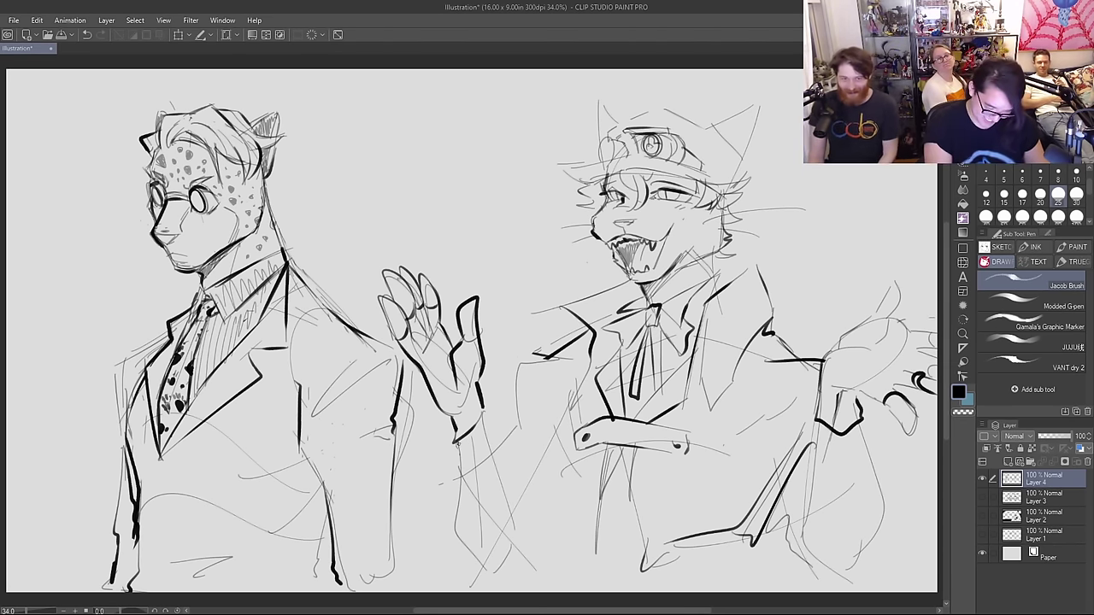
# Step: Outline the banded cuff and draped sleeve below the raised hand between the figures, undoing the unwanted stroke
pyautogui.moveTo(461, 443)
pyautogui.mouseDown()
pyautogui.moveTo(453, 459)
pyautogui.moveTo(463, 468)
pyautogui.mouseUp()
pyautogui.moveTo(485, 431)
pyautogui.mouseDown()
pyautogui.moveTo(451, 481)
pyautogui.moveTo(453, 470)
pyautogui.mouseUp()
pyautogui.moveTo(489, 456); pyautogui.dragTo(456, 480)
pyautogui.moveTo(497, 437)
pyautogui.mouseDown()
pyautogui.moveTo(455, 540)
pyautogui.moveTo(502, 578)
pyautogui.moveTo(521, 528)
pyautogui.moveTo(515, 557)
pyautogui.moveTo(554, 487)
pyautogui.mouseUp()
pyautogui.hotkey('ctrl', 'z')
# Step: Darken the cat's upper arm and elbow folds, and draw the coat side and the vest's pointed lower front
pyautogui.moveTo(546, 347)
pyautogui.mouseDown()
pyautogui.moveTo(563, 341)
pyautogui.moveTo(523, 359)
pyautogui.moveTo(496, 417)
pyautogui.moveTo(572, 547)
pyautogui.moveTo(591, 544)
pyautogui.moveTo(555, 586)
pyautogui.mouseUp()
pyautogui.moveTo(550, 530); pyautogui.dragTo(551, 586)
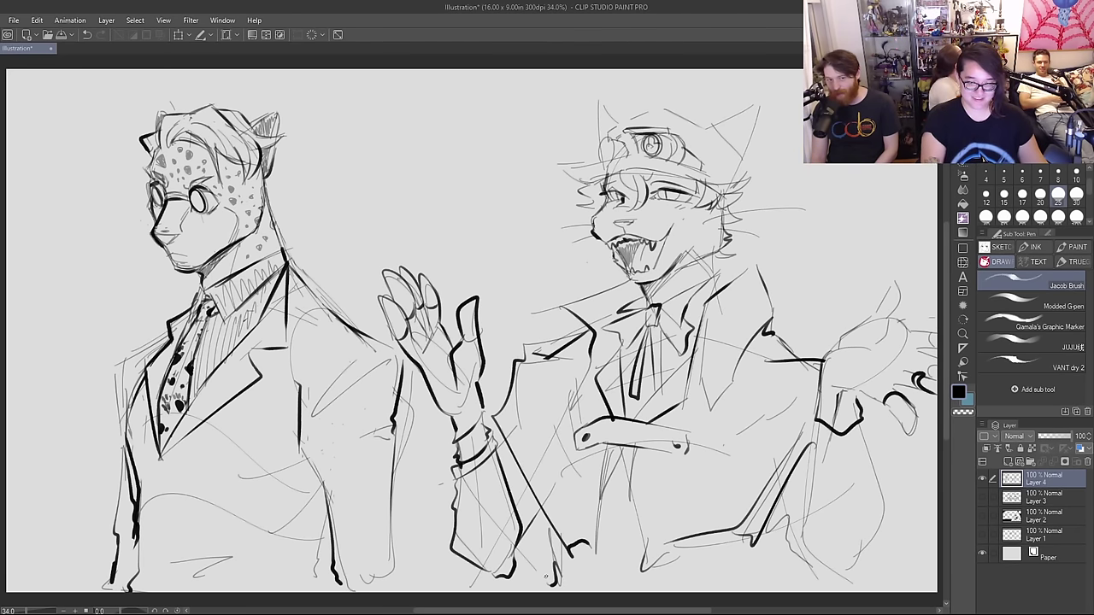
pyautogui.moveTo(764, 523); pyautogui.dragTo(759, 591)
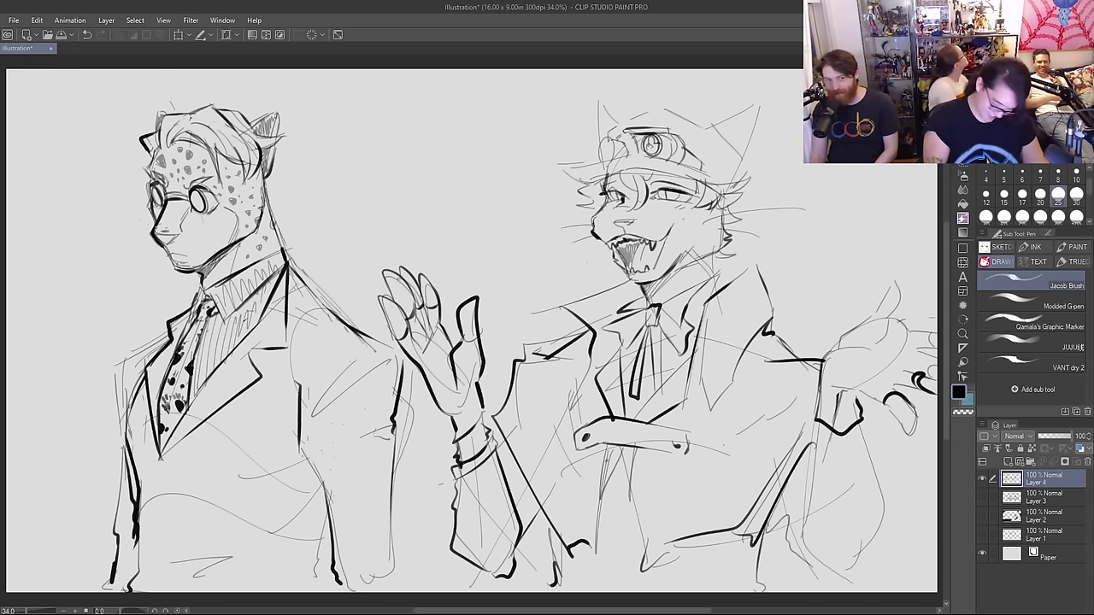
pyautogui.moveTo(569, 549)
pyautogui.mouseDown()
pyautogui.moveTo(617, 579)
pyautogui.moveTo(619, 446)
pyautogui.moveTo(622, 573)
pyautogui.moveTo(670, 527)
pyautogui.mouseUp()
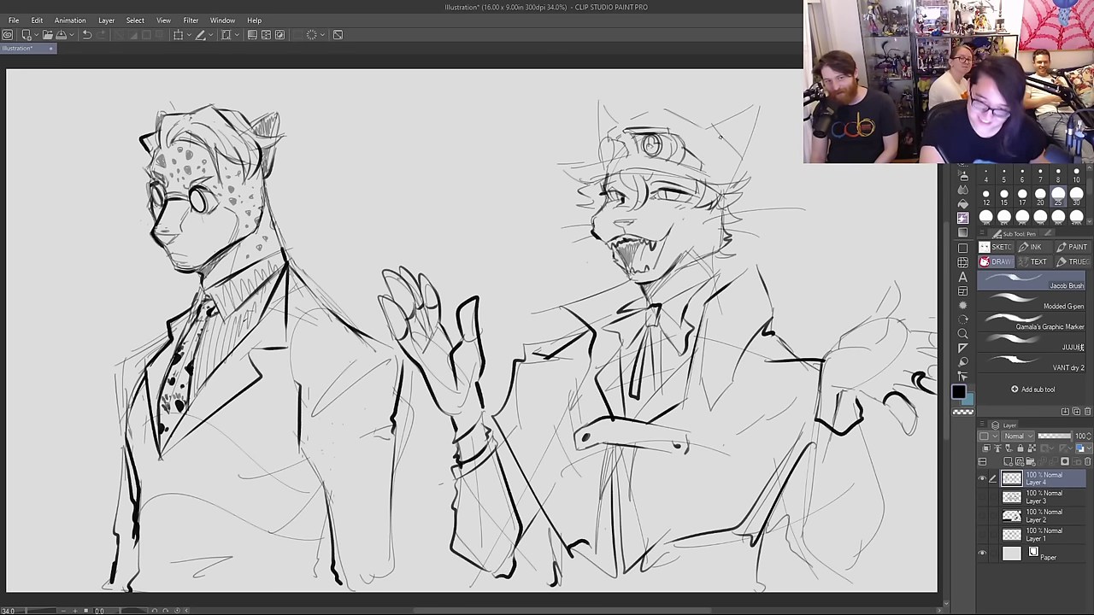
# Step: Outline the cat's two pointed ears and the cap's crown with heavier lines, undoing the unwanted strokes
pyautogui.moveTo(720, 150)
pyautogui.mouseDown()
pyautogui.moveTo(750, 113)
pyautogui.moveTo(745, 159)
pyautogui.moveTo(763, 97)
pyautogui.moveTo(751, 162)
pyautogui.mouseUp()
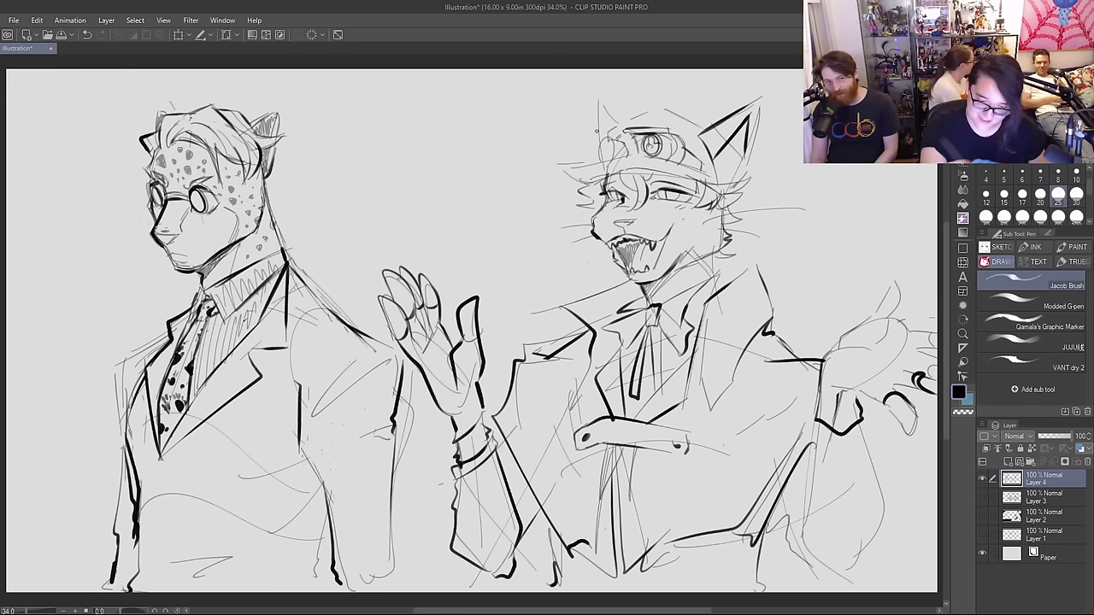
pyautogui.moveTo(605, 128)
pyautogui.mouseDown()
pyautogui.moveTo(599, 162)
pyautogui.moveTo(613, 158)
pyautogui.moveTo(603, 144)
pyautogui.moveTo(619, 152)
pyautogui.moveTo(599, 106)
pyautogui.mouseUp()
pyautogui.hotkey('ctrl', 'z')
pyautogui.hotkey('ctrl', 'z')
pyautogui.moveTo(600, 104)
pyautogui.mouseDown()
pyautogui.moveTo(624, 129)
pyautogui.moveTo(608, 126)
pyautogui.moveTo(643, 117)
pyautogui.mouseUp()
pyautogui.moveTo(644, 118); pyautogui.dragTo(680, 108)
pyautogui.moveTo(680, 114); pyautogui.dragTo(706, 124)
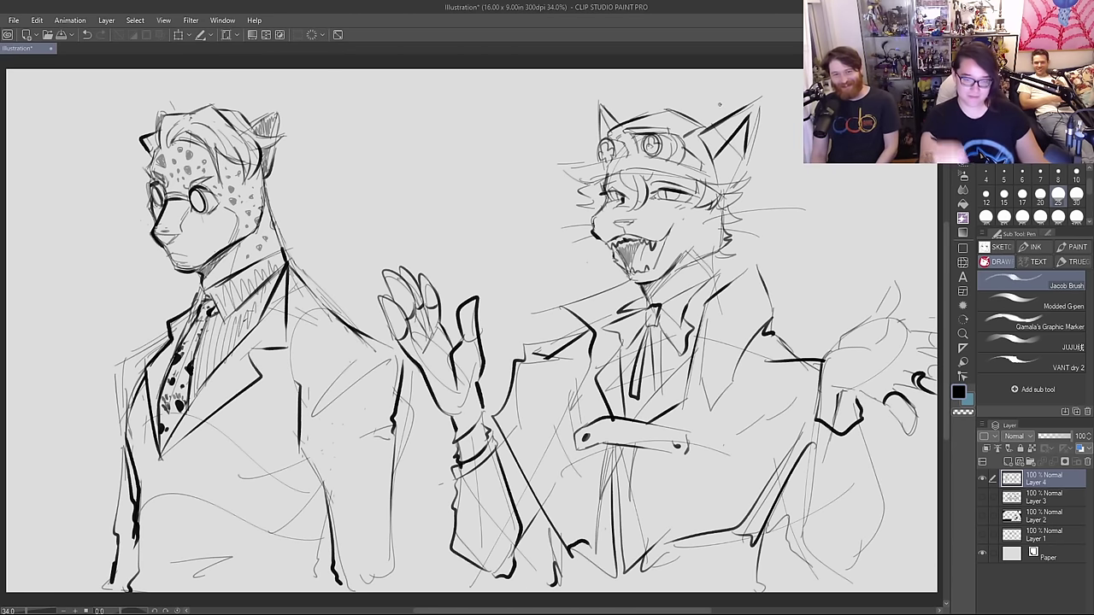
# Step: Refine the irises and lids of the cat's two narrowed eyes, undoing the unwanted strokes
pyautogui.moveTo(659, 190); pyautogui.dragTo(670, 200)
pyautogui.hotkey('ctrl', 'z')
pyautogui.hotkey('ctrl', 'z')
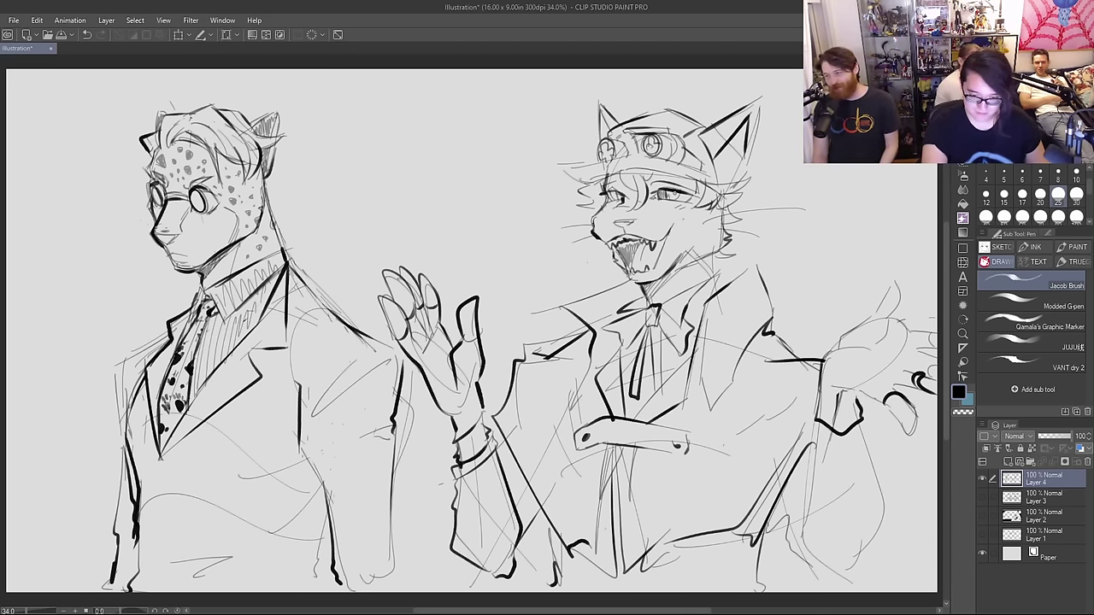
pyautogui.hotkey('ctrl', 'z')
pyautogui.moveTo(660, 191); pyautogui.dragTo(680, 202)
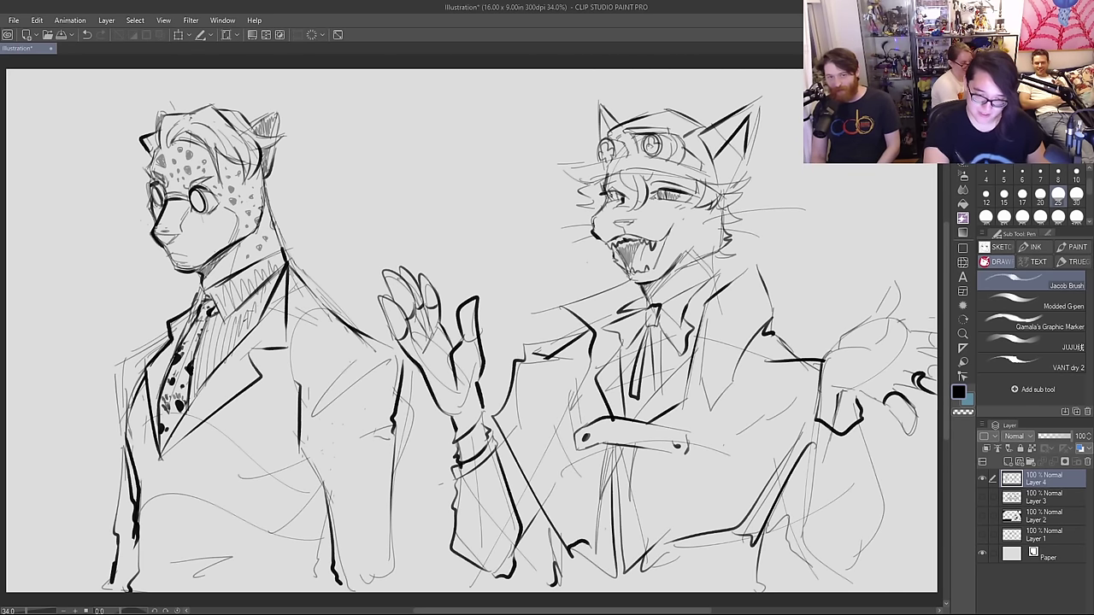
pyautogui.moveTo(614, 192); pyautogui.dragTo(679, 199)
pyautogui.hotkey('ctrl', 'z')
pyautogui.hotkey('ctrl', 'z')
pyautogui.moveTo(612, 193); pyautogui.dragTo(618, 196)
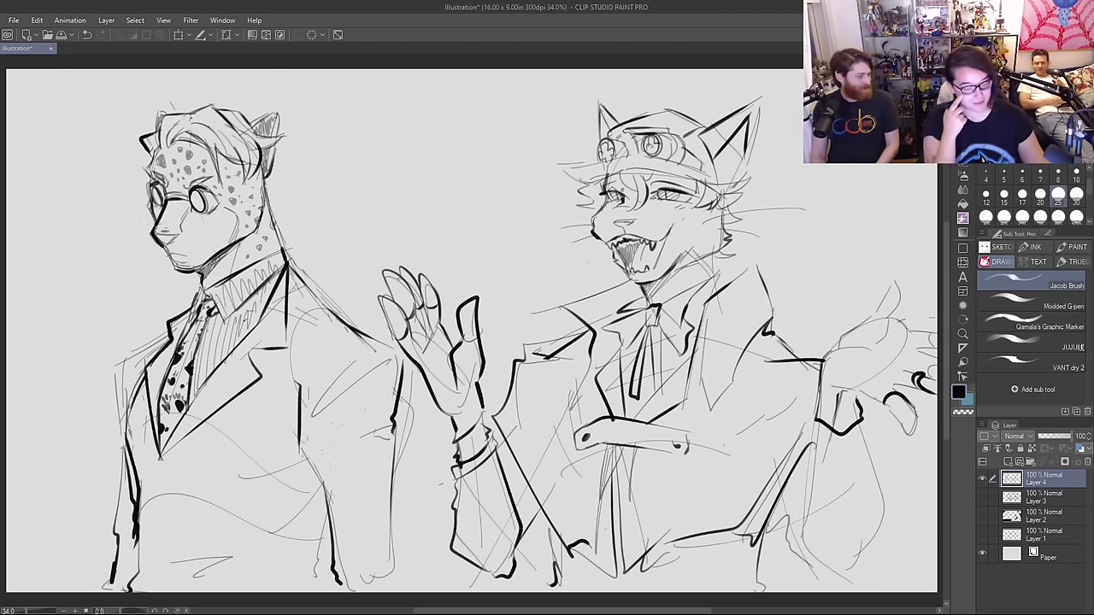
# Step: Shade both of the cat's hands with hatching and outline the cuff and draped sleeve below the outer hand
pyautogui.moveTo(468, 438)
pyautogui.mouseDown()
pyautogui.moveTo(472, 411)
pyautogui.moveTo(457, 388)
pyautogui.moveTo(470, 367)
pyautogui.moveTo(440, 363)
pyautogui.moveTo(426, 346)
pyautogui.moveTo(414, 297)
pyautogui.mouseUp()
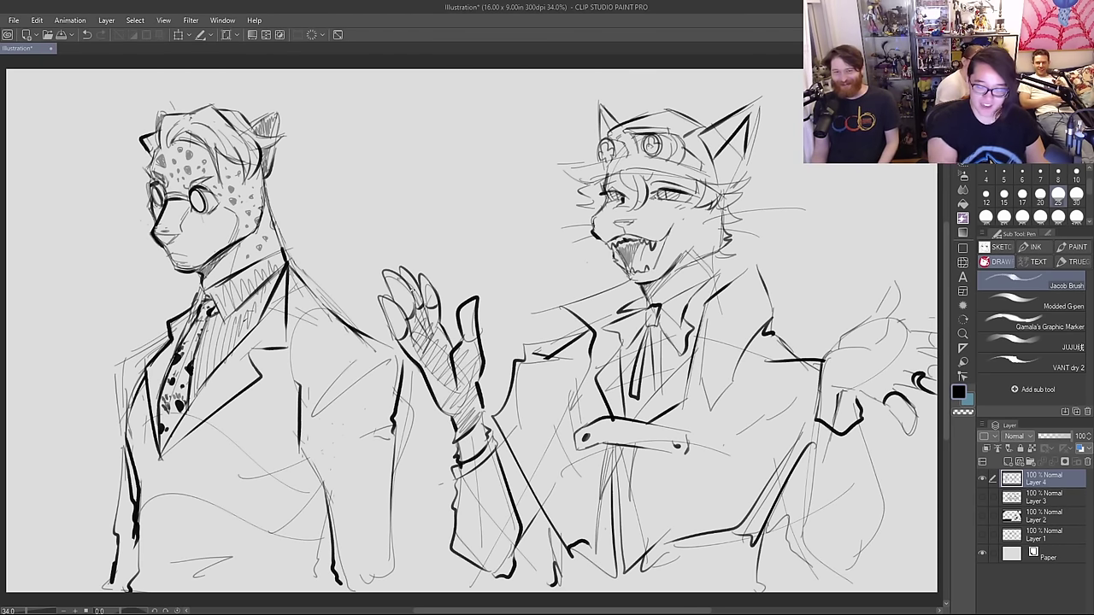
pyautogui.moveTo(817, 431)
pyautogui.mouseDown()
pyautogui.moveTo(876, 441)
pyautogui.moveTo(812, 451)
pyautogui.moveTo(866, 458)
pyautogui.moveTo(872, 446)
pyautogui.mouseUp()
pyautogui.moveTo(802, 465)
pyautogui.mouseDown()
pyautogui.moveTo(797, 541)
pyautogui.moveTo(824, 578)
pyautogui.moveTo(867, 567)
pyautogui.mouseUp()
pyautogui.moveTo(872, 470); pyautogui.dragTo(851, 568)
pyautogui.moveTo(822, 358)
pyautogui.mouseDown()
pyautogui.moveTo(827, 421)
pyautogui.moveTo(863, 401)
pyautogui.moveTo(823, 419)
pyautogui.moveTo(844, 398)
pyautogui.mouseUp()
pyautogui.moveTo(855, 328)
pyautogui.mouseDown()
pyautogui.moveTo(895, 304)
pyautogui.moveTo(890, 394)
pyautogui.mouseUp()
pyautogui.moveTo(903, 345)
pyautogui.mouseDown()
pyautogui.moveTo(911, 382)
pyautogui.moveTo(923, 373)
pyautogui.mouseUp()
pyautogui.moveTo(924, 352); pyautogui.dragTo(929, 380)
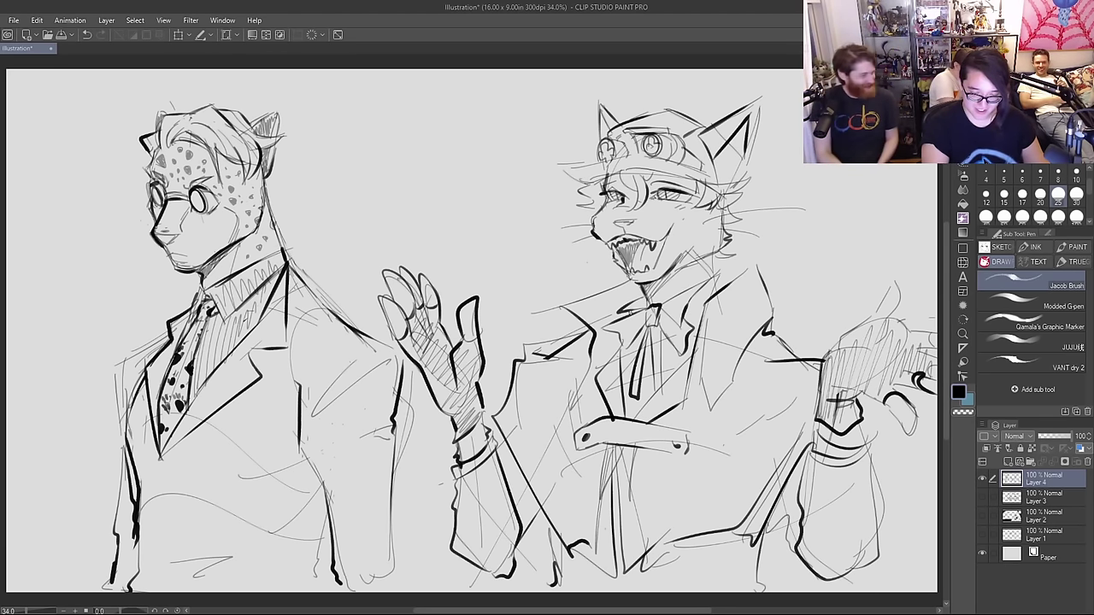
# Step: Add small touches to the cat's bow tie ribbon and the pupils of both eyes
pyautogui.moveTo(649, 337); pyautogui.dragTo(642, 418)
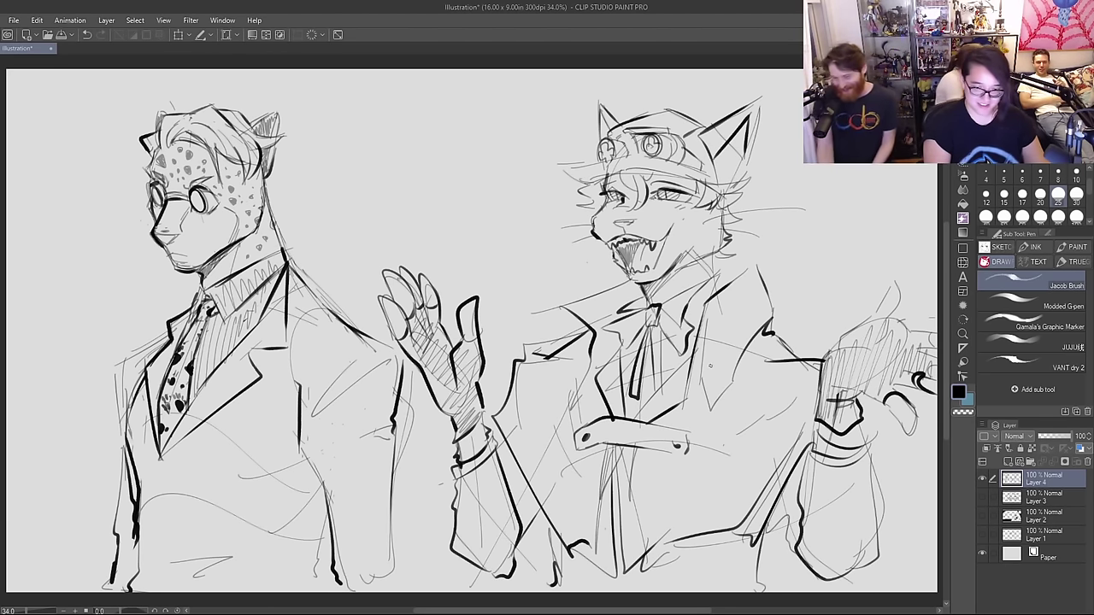
pyautogui.moveTo(618, 193); pyautogui.dragTo(618, 201)
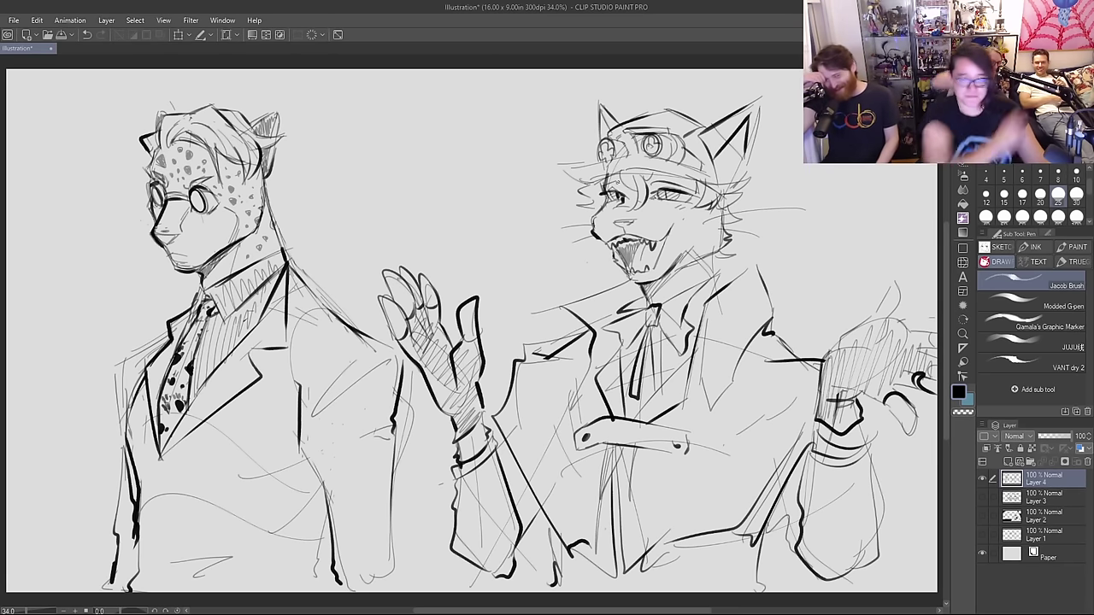
pyautogui.moveTo(665, 189); pyautogui.dragTo(665, 198)
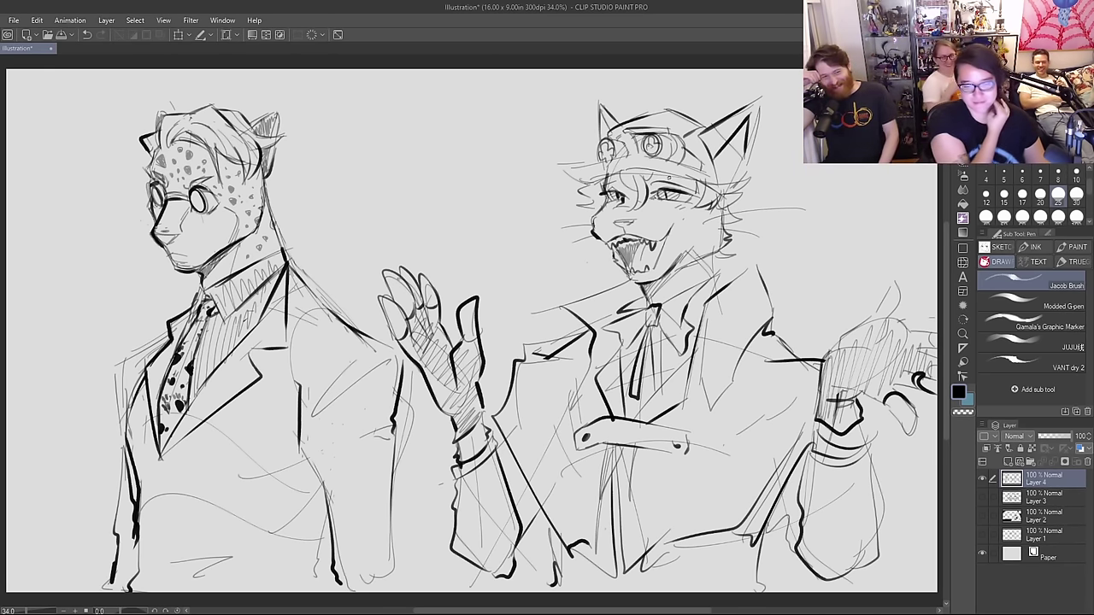
# Step: Draw a large oval speech bubble between the two heads with its tail pointing toward the cat
pyautogui.moveTo(475, 199); pyautogui.dragTo(504, 239)
pyautogui.moveTo(470, 198)
pyautogui.mouseDown()
pyautogui.moveTo(368, 96)
pyautogui.moveTo(485, 180)
pyautogui.moveTo(401, 193)
pyautogui.moveTo(370, 162)
pyautogui.moveTo(475, 113)
pyautogui.moveTo(532, 195)
pyautogui.mouseUp()
pyautogui.hotkey('ctrl', 'z')
pyautogui.hotkey('ctrl', 'z')
pyautogui.moveTo(498, 117); pyautogui.dragTo(562, 133)
pyautogui.moveTo(488, 202); pyautogui.dragTo(564, 188)
# Step: Hand-letter "AND THEN MR." as the first line of the large speech bubble
pyautogui.moveTo(395, 134)
pyautogui.mouseDown()
pyautogui.moveTo(390, 150)
pyautogui.moveTo(416, 136)
pyautogui.moveTo(420, 148)
pyautogui.moveTo(439, 149)
pyautogui.moveTo(445, 134)
pyautogui.mouseUp()
pyautogui.moveTo(448, 136)
pyautogui.mouseDown()
pyautogui.moveTo(447, 149)
pyautogui.moveTo(457, 141)
pyautogui.mouseUp()
pyautogui.moveTo(458, 134); pyautogui.dragTo(461, 147)
pyautogui.moveTo(461, 141); pyautogui.dragTo(468, 147)
pyautogui.moveTo(469, 134); pyautogui.dragTo(477, 146)
pyautogui.hotkey('ctrl', 'z')
pyautogui.hotkey('ctrl', 'z')
pyautogui.moveTo(478, 146); pyautogui.dragTo(478, 131)
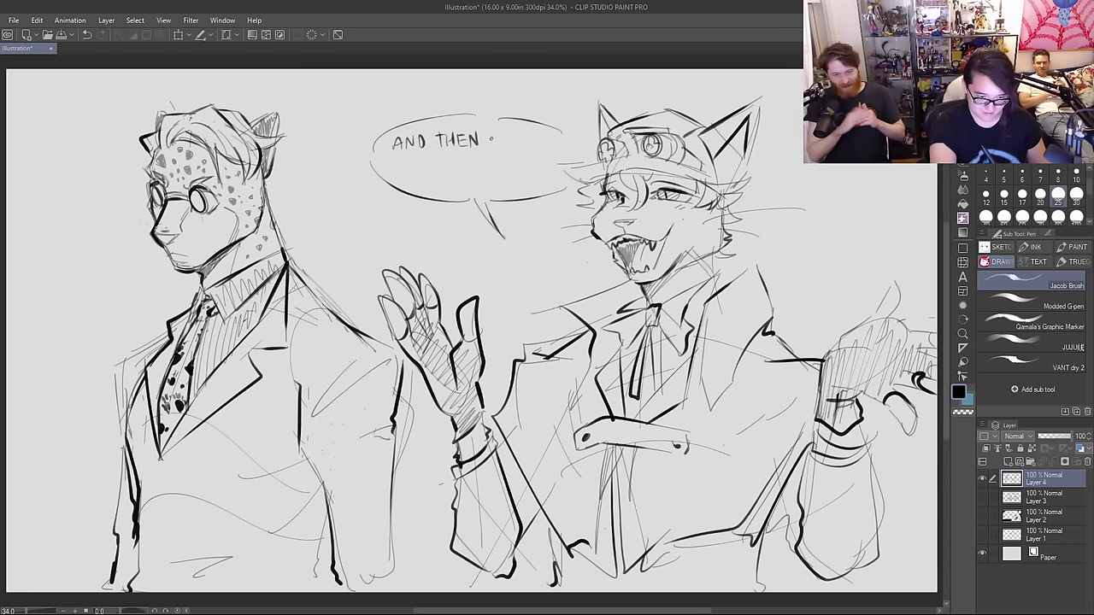
pyautogui.moveTo(489, 148); pyautogui.dragTo(507, 134)
pyautogui.moveTo(507, 134); pyautogui.dragTo(515, 147)
# Step: Hand-letter "NYARUHODO THREW" as the second line of the large speech bubble, redoing the misdrawn letters
pyautogui.moveTo(384, 158); pyautogui.dragTo(392, 166)
pyautogui.moveTo(392, 166); pyautogui.dragTo(400, 157)
pyautogui.moveTo(400, 157); pyautogui.dragTo(405, 166)
pyautogui.moveTo(397, 162)
pyautogui.mouseDown()
pyautogui.moveTo(406, 161)
pyautogui.moveTo(399, 167)
pyautogui.mouseUp()
pyautogui.hotkey('ctrl', 'z')
pyautogui.hotkey('ctrl', 'z')
pyautogui.moveTo(403, 167)
pyautogui.mouseDown()
pyautogui.moveTo(406, 158)
pyautogui.moveTo(411, 166)
pyautogui.mouseUp()
pyautogui.moveTo(405, 163); pyautogui.dragTo(410, 163)
pyautogui.moveTo(413, 157); pyautogui.dragTo(433, 166)
pyautogui.click(425, 164)
pyautogui.moveTo(433, 161); pyautogui.dragTo(440, 165)
pyautogui.moveTo(445, 158); pyautogui.dragTo(452, 166)
pyautogui.moveTo(452, 155)
pyautogui.mouseDown()
pyautogui.moveTo(453, 166)
pyautogui.moveTo(491, 153)
pyautogui.mouseUp()
pyautogui.moveTo(484, 153)
pyautogui.mouseDown()
pyautogui.moveTo(485, 166)
pyautogui.moveTo(502, 159)
pyautogui.mouseUp()
pyautogui.moveTo(501, 153); pyautogui.dragTo(506, 167)
pyautogui.moveTo(506, 154); pyautogui.dragTo(519, 153)
pyautogui.moveTo(511, 159); pyautogui.dragTo(518, 159)
pyautogui.moveTo(512, 163)
pyautogui.mouseDown()
pyautogui.moveTo(538, 151)
pyautogui.moveTo(529, 159)
pyautogui.mouseUp()
pyautogui.hotkey('ctrl', 'z')
pyautogui.moveTo(522, 164); pyautogui.dragTo(534, 150)
# Step: Hand-letter "UP ALL OVER THE BOAT!" across the last two lines of the large speech bubble
pyautogui.moveTo(394, 171); pyautogui.dragTo(404, 185)
pyautogui.moveTo(404, 171); pyautogui.dragTo(428, 183)
pyautogui.moveTo(420, 179); pyautogui.dragTo(437, 182)
pyautogui.moveTo(438, 171)
pyautogui.mouseDown()
pyautogui.moveTo(444, 182)
pyautogui.moveTo(470, 170)
pyautogui.moveTo(471, 181)
pyautogui.mouseUp()
pyautogui.moveTo(472, 170); pyautogui.dragTo(503, 181)
pyautogui.moveTo(500, 171); pyautogui.dragTo(510, 182)
pyautogui.moveTo(511, 176); pyautogui.dragTo(516, 176)
pyautogui.moveTo(517, 171)
pyautogui.mouseDown()
pyautogui.moveTo(521, 182)
pyautogui.moveTo(528, 170)
pyautogui.mouseUp()
pyautogui.moveTo(521, 177); pyautogui.dragTo(527, 177)
pyautogui.moveTo(521, 183); pyautogui.dragTo(529, 182)
pyautogui.moveTo(453, 185); pyautogui.dragTo(454, 197)
pyautogui.moveTo(468, 185); pyautogui.dragTo(482, 196)
pyautogui.moveTo(474, 191); pyautogui.dragTo(499, 191)
pyautogui.click(496, 193)
pyautogui.hotkey('ctrl', 'z')
pyautogui.click(498, 195)
# Step: Draw a small speech bubble with a row of dots beside the leopard and close the large bubble's outline near the cat
pyautogui.moveTo(328, 227)
pyautogui.mouseDown()
pyautogui.moveTo(307, 239)
pyautogui.moveTo(342, 233)
pyautogui.mouseUp()
pyautogui.click(327, 219)
pyautogui.click(339, 220)
pyautogui.click(348, 220)
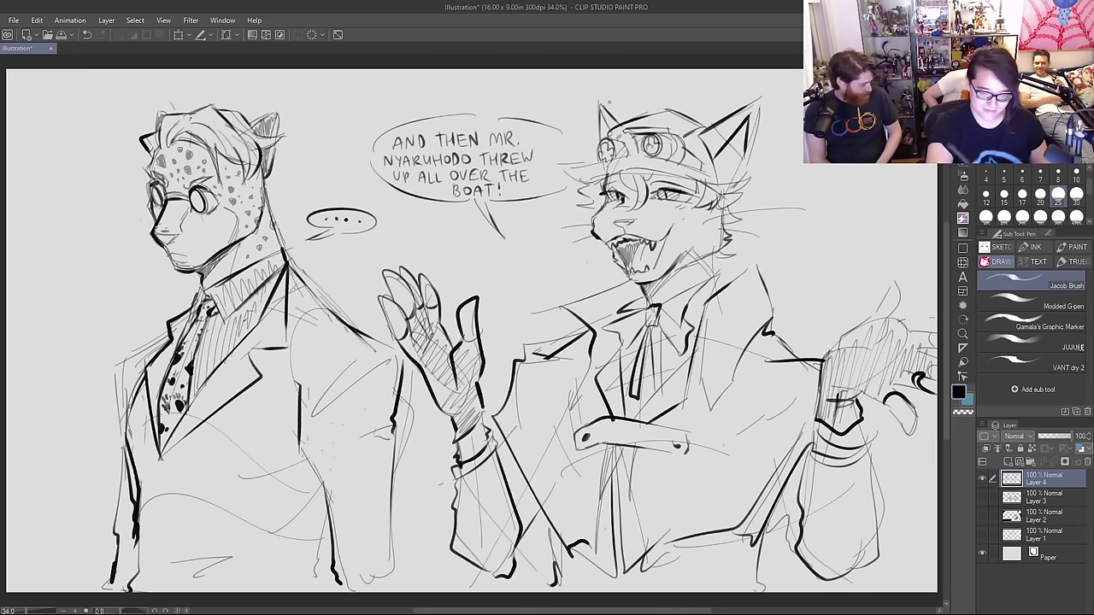
pyautogui.moveTo(537, 125); pyautogui.dragTo(562, 157)
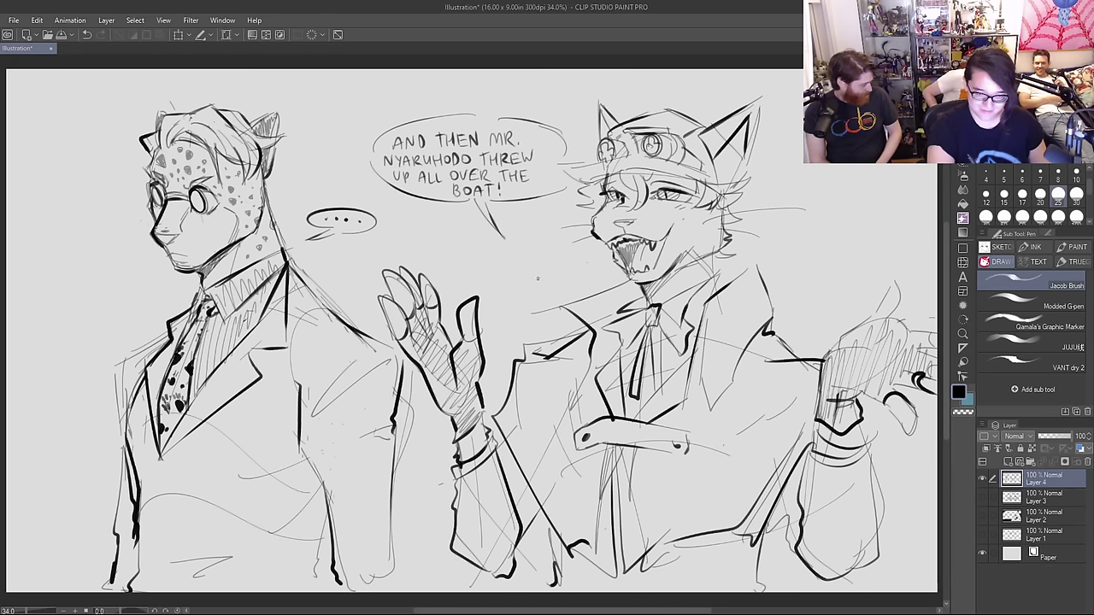
# Step: Draw a small flower beside the cat's mouth and four-pointed sparkles around its head
pyautogui.moveTo(541, 253)
pyautogui.mouseDown()
pyautogui.moveTo(564, 252)
pyautogui.moveTo(572, 270)
pyautogui.moveTo(539, 270)
pyautogui.mouseUp()
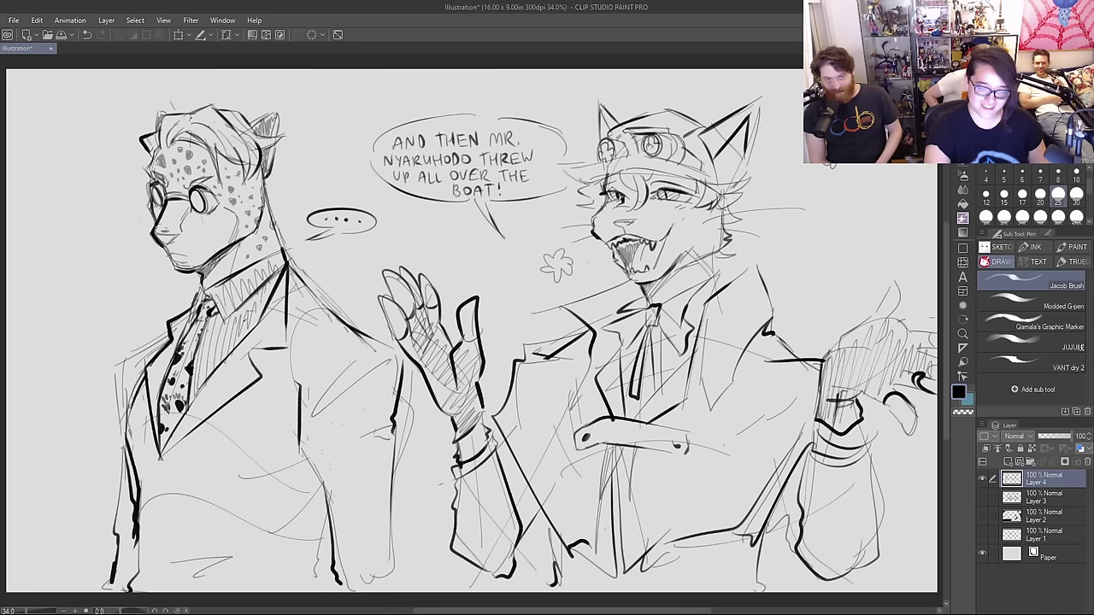
pyautogui.moveTo(538, 222)
pyautogui.mouseDown()
pyautogui.moveTo(529, 232)
pyautogui.moveTo(546, 232)
pyautogui.mouseUp()
pyautogui.moveTo(546, 231); pyautogui.dragTo(539, 242)
pyautogui.moveTo(538, 242); pyautogui.dragTo(531, 231)
pyautogui.moveTo(785, 244); pyautogui.dragTo(786, 262)
pyautogui.moveTo(779, 253); pyautogui.dragTo(794, 252)
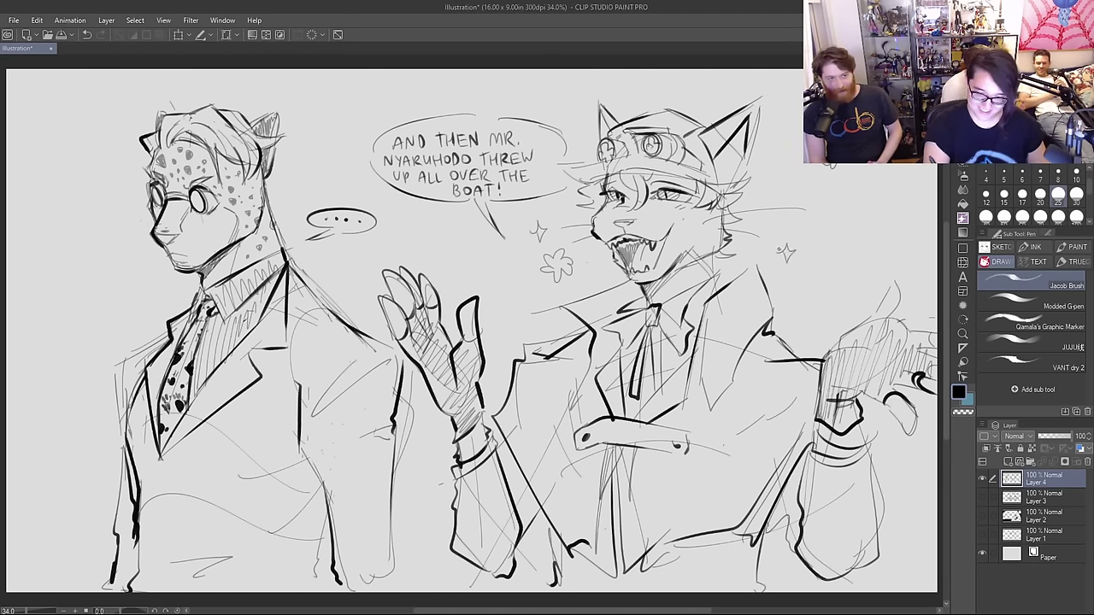
pyautogui.moveTo(716, 86)
pyautogui.mouseDown()
pyautogui.moveTo(717, 102)
pyautogui.moveTo(724, 96)
pyautogui.mouseUp()
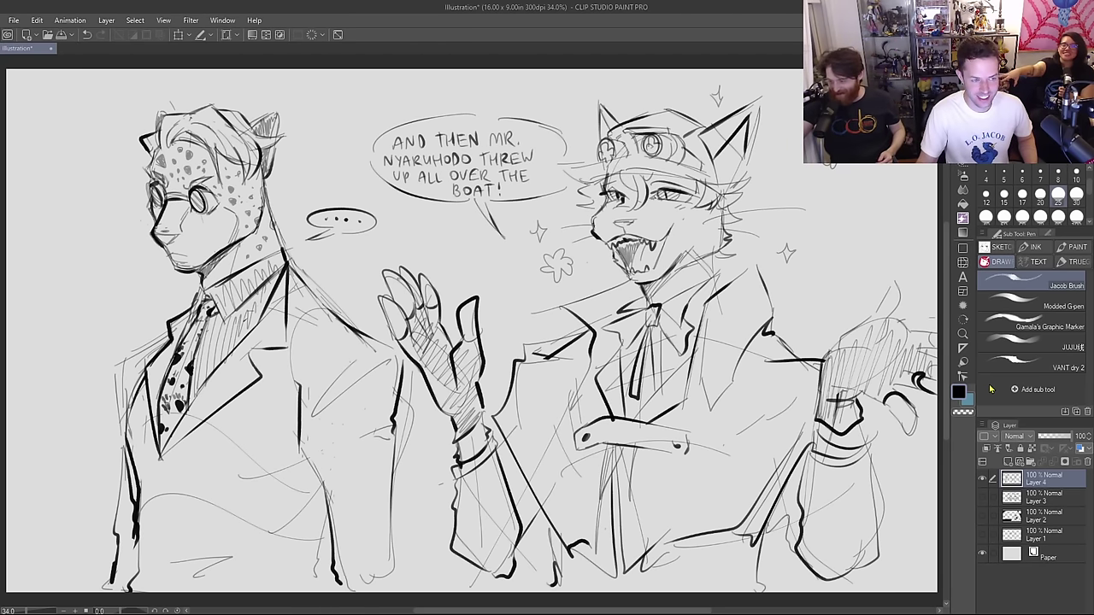
# Step: Hide Layer 4 with the finished sketch and add a new empty raster layer
pyautogui.click(982, 479)
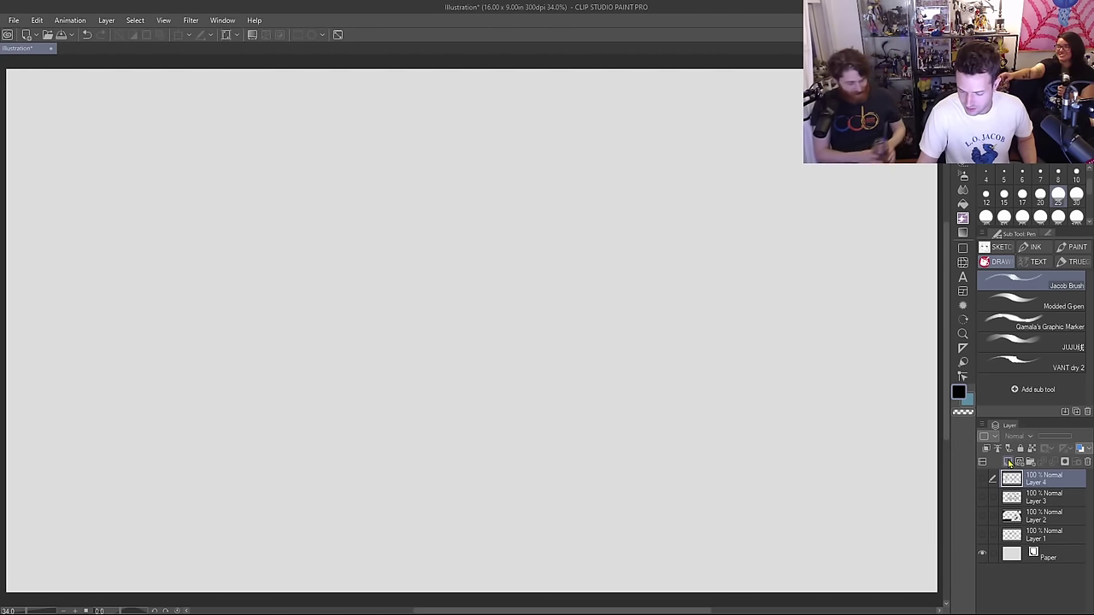
pyautogui.click(1009, 462)
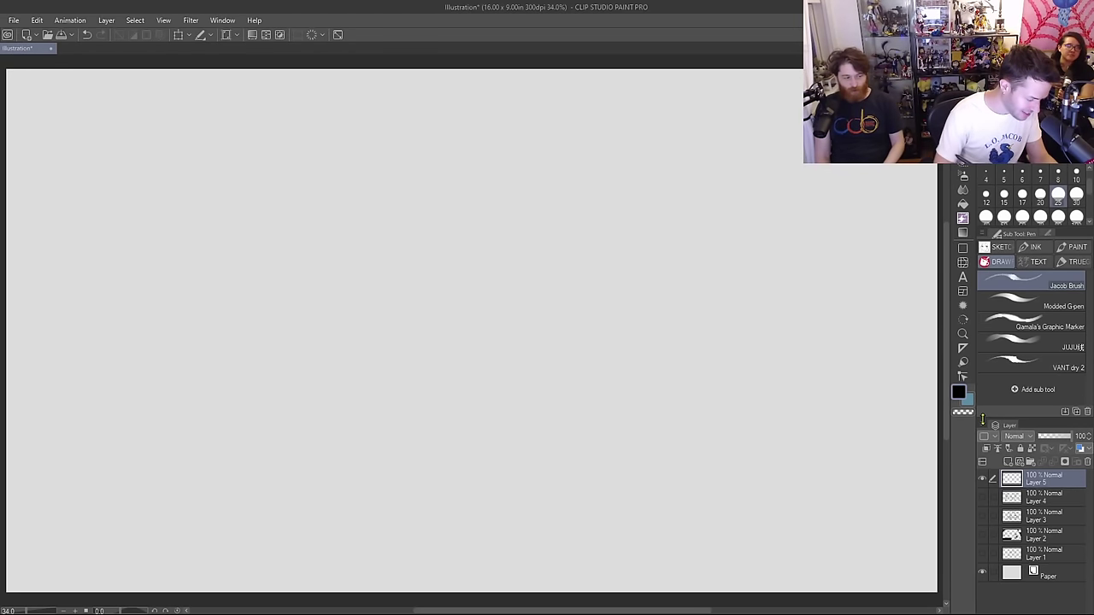
pyautogui.moveTo(368, 282)
pyautogui.mouseDown()
pyautogui.moveTo(416, 236)
pyautogui.moveTo(473, 249)
pyautogui.mouseUp()
pyautogui.hotkey('ctrl', 'z')
pyautogui.moveTo(383, 270); pyautogui.dragTo(466, 323)
pyautogui.hotkey('ctrl', 'z')
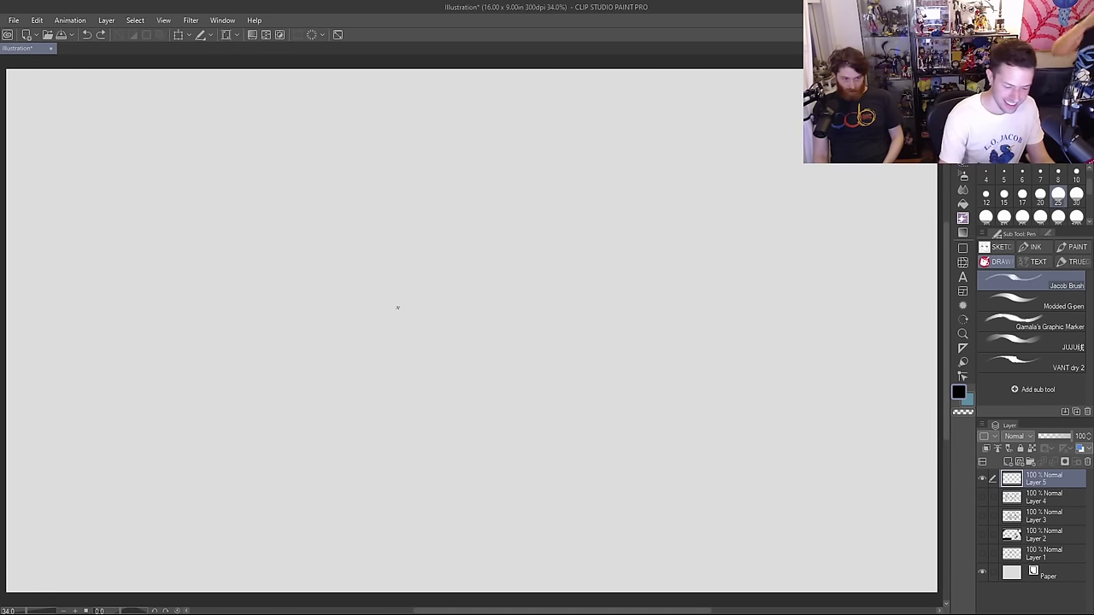
pyautogui.scroll(1, 409, 295)
pyautogui.scroll(-1, 410, 299)
pyautogui.scroll(1, 410, 299)
pyautogui.scroll(-1, 410, 298)
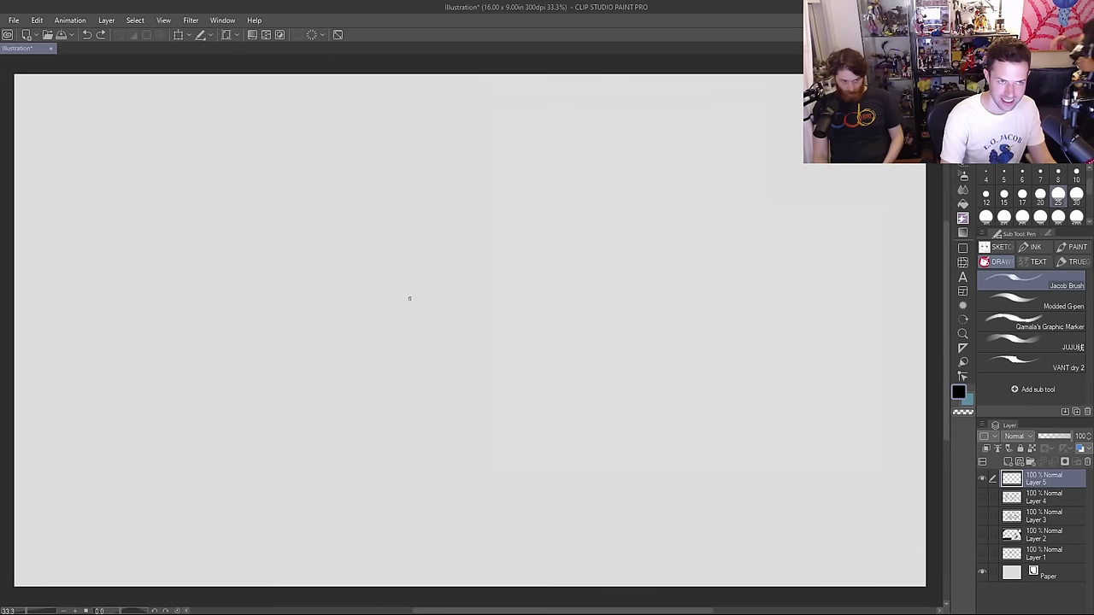
pyautogui.scroll(1, 410, 298)
pyautogui.scroll(-1, 409, 296)
pyautogui.scroll(1, 409, 297)
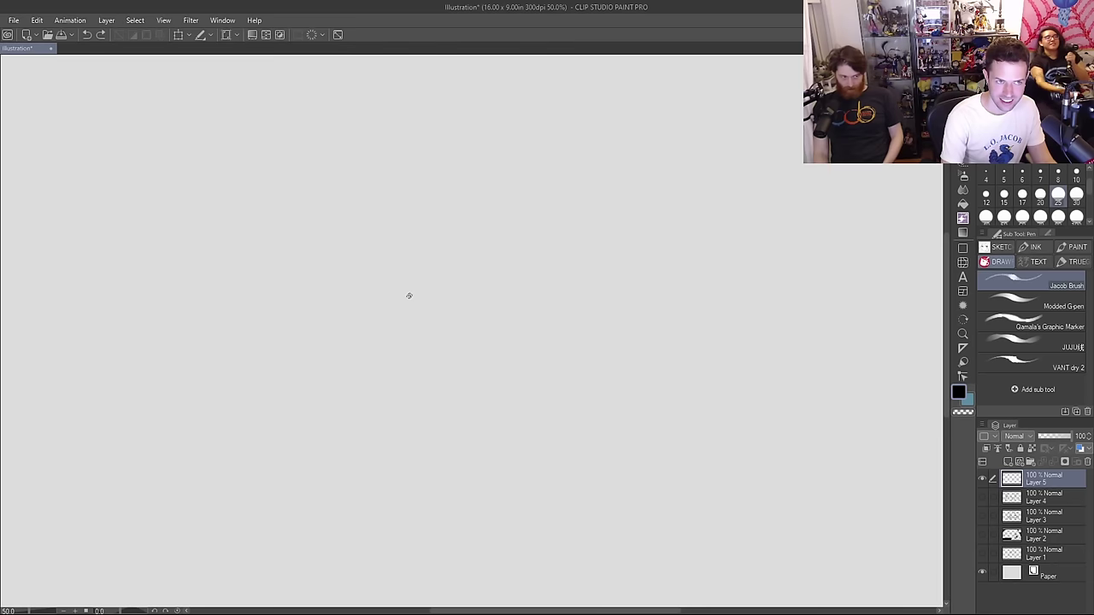
pyautogui.scroll(-1, 410, 296)
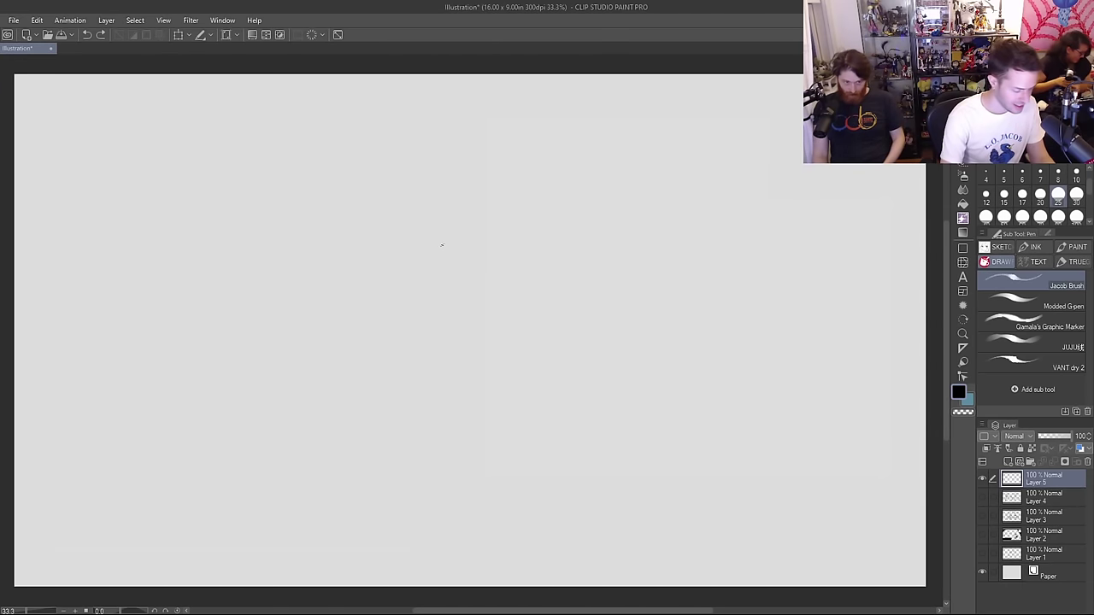
# Step: Try loose test strokes on the empty layer, mirroring the canvas view back and forth, and undo them
pyautogui.moveTo(326, 333)
pyautogui.mouseDown()
pyautogui.moveTo(382, 371)
pyautogui.moveTo(533, 288)
pyautogui.mouseUp()
pyautogui.press('h')
pyautogui.press('h')
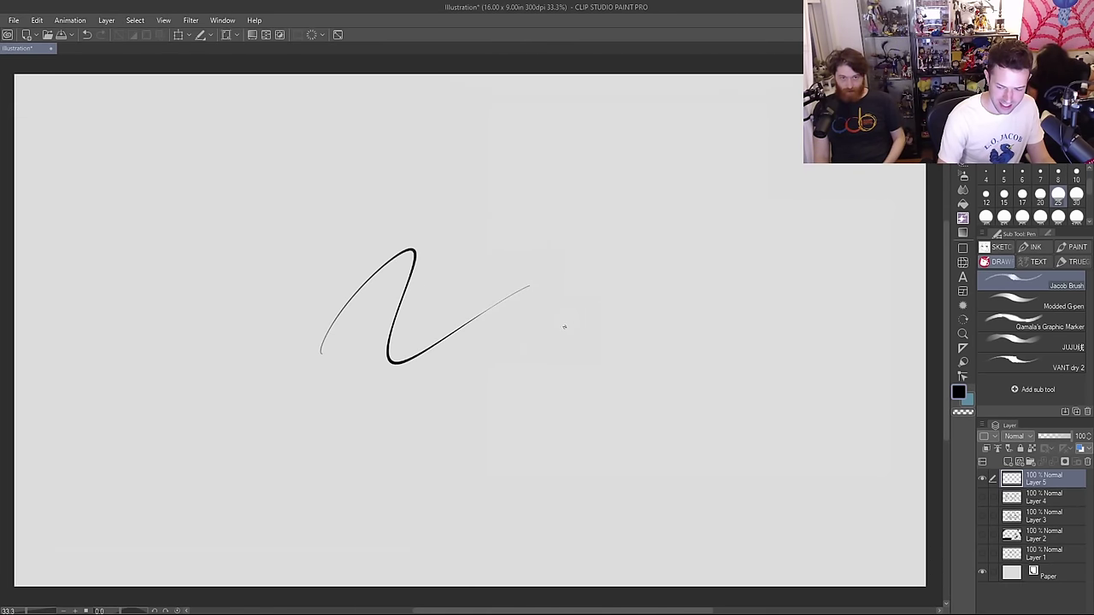
pyautogui.press('h')
pyautogui.press('h')
pyautogui.press('h')
pyautogui.press('h')
pyautogui.press('h')
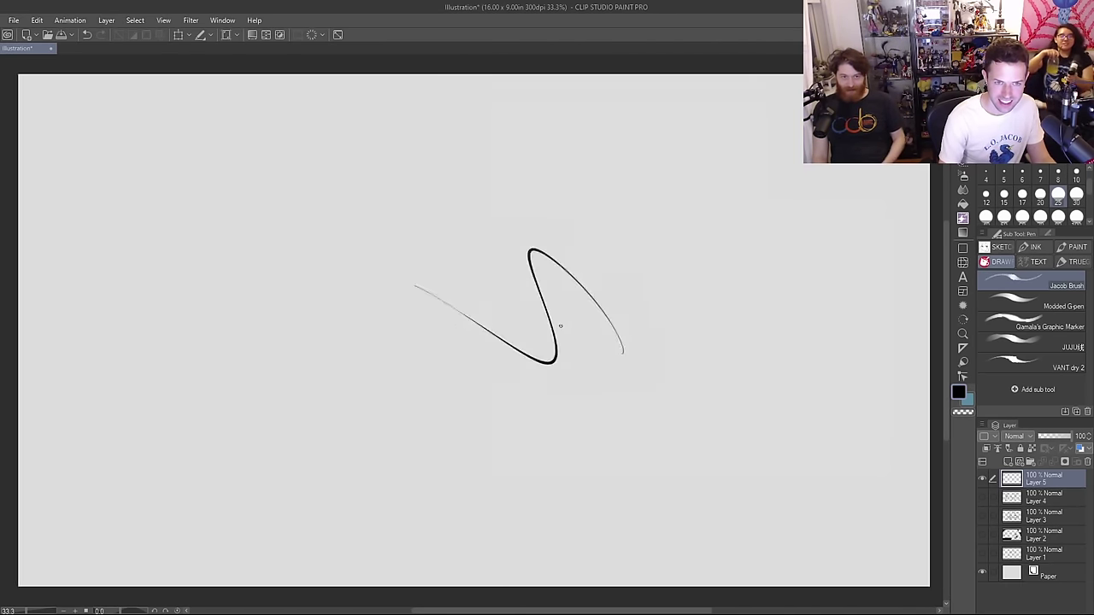
pyautogui.press('h')
pyautogui.press('h')
pyautogui.press('h')
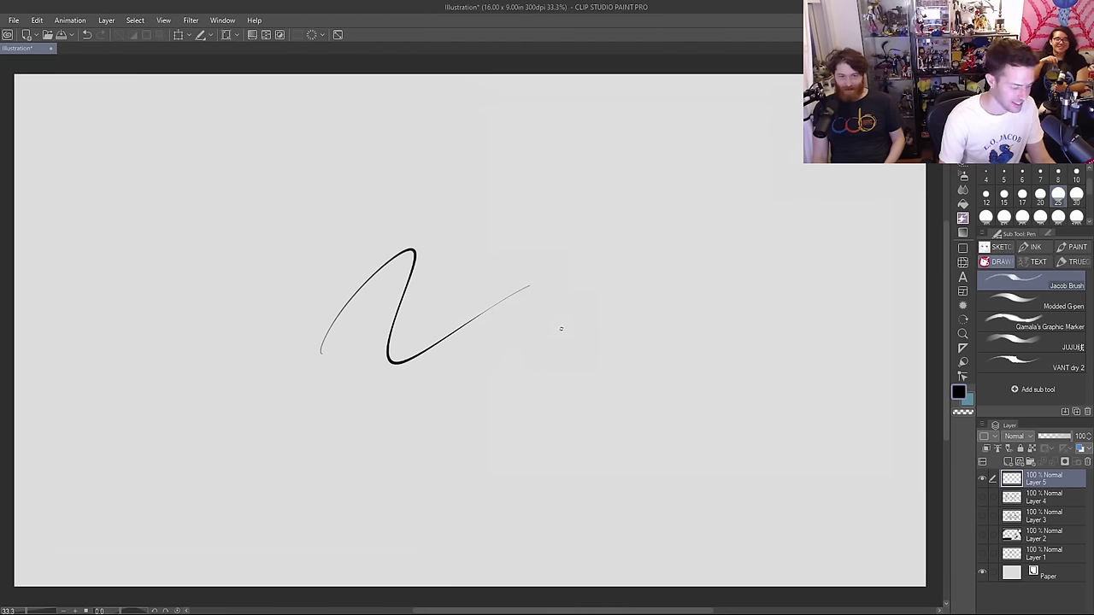
pyautogui.hotkey('ctrl', 'z')
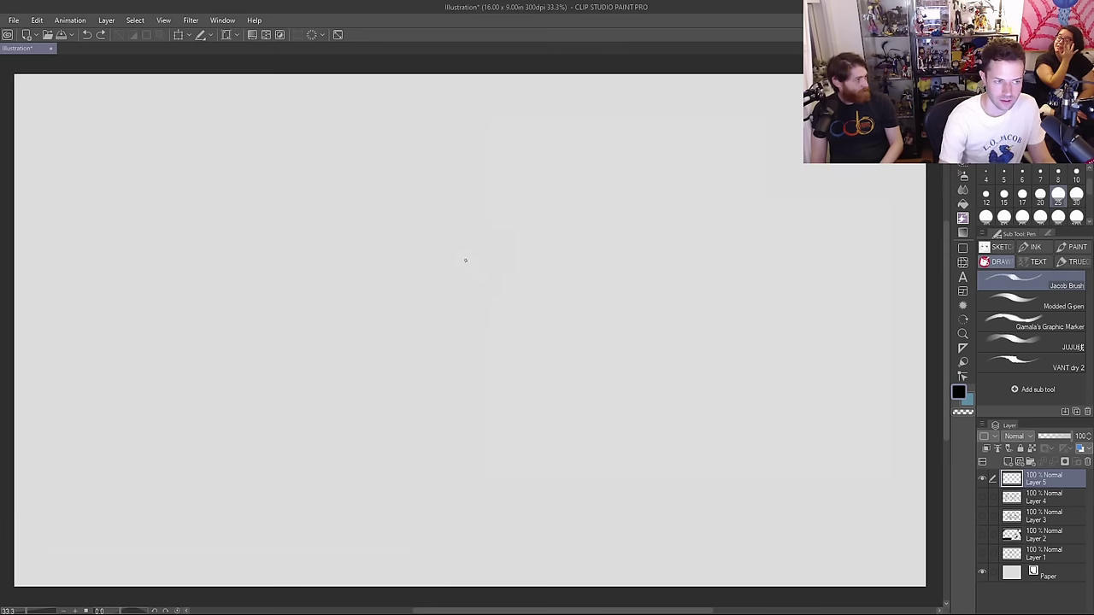
pyautogui.moveTo(447, 293); pyautogui.dragTo(479, 219)
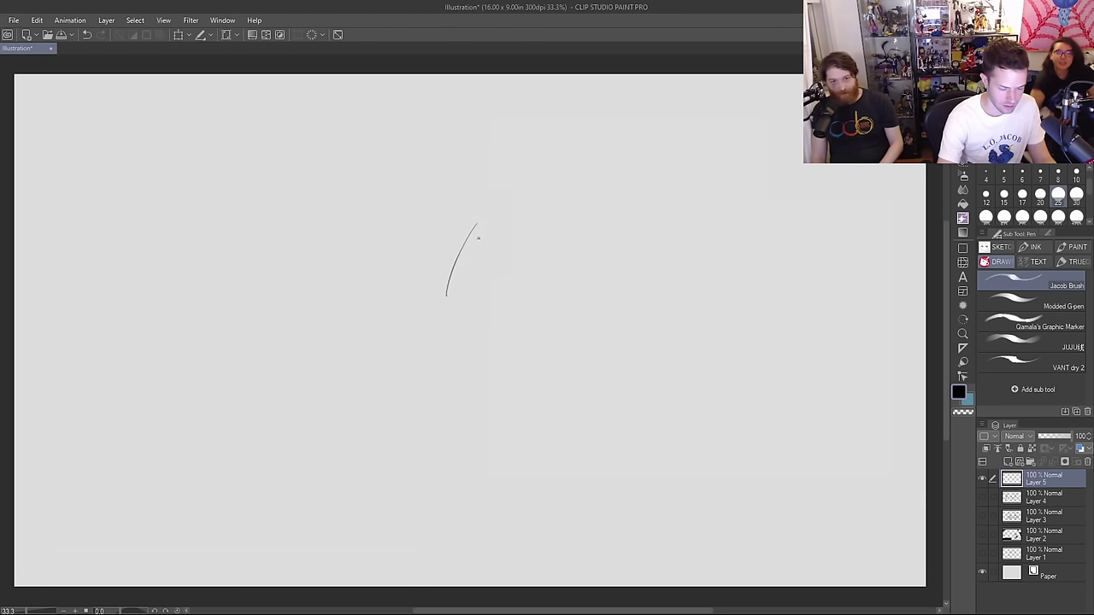
pyautogui.hotkey('ctrl', 'z')
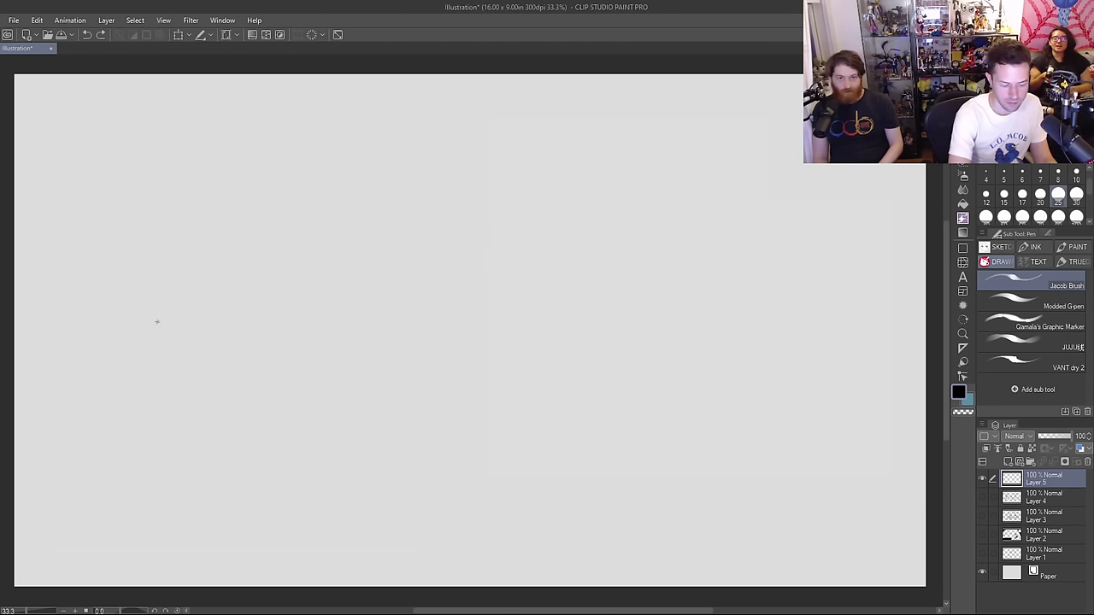
# Step: Draw a domed burger bun with a pointed tip at its left end, a cheese slice and scalloped lettuce beneath it
pyautogui.moveTo(163, 318)
pyautogui.mouseDown()
pyautogui.moveTo(171, 286)
pyautogui.moveTo(162, 315)
pyautogui.moveTo(264, 194)
pyautogui.moveTo(439, 257)
pyautogui.mouseUp()
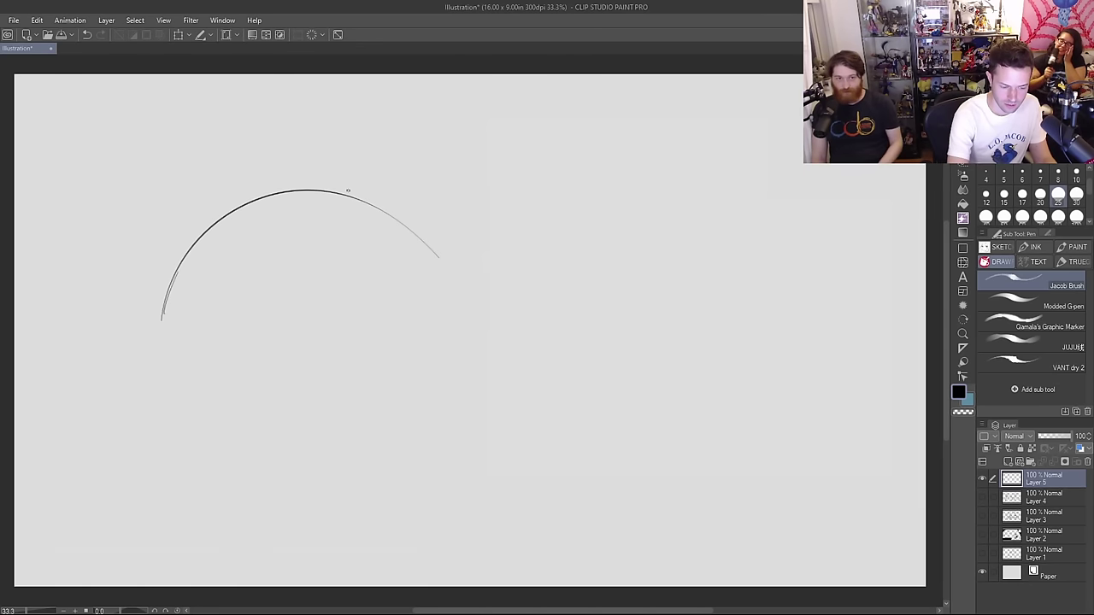
pyautogui.moveTo(338, 190)
pyautogui.mouseDown()
pyautogui.moveTo(430, 240)
pyautogui.moveTo(450, 263)
pyautogui.mouseUp()
pyautogui.moveTo(149, 332)
pyautogui.mouseDown()
pyautogui.moveTo(236, 285)
pyautogui.moveTo(437, 259)
pyautogui.mouseUp()
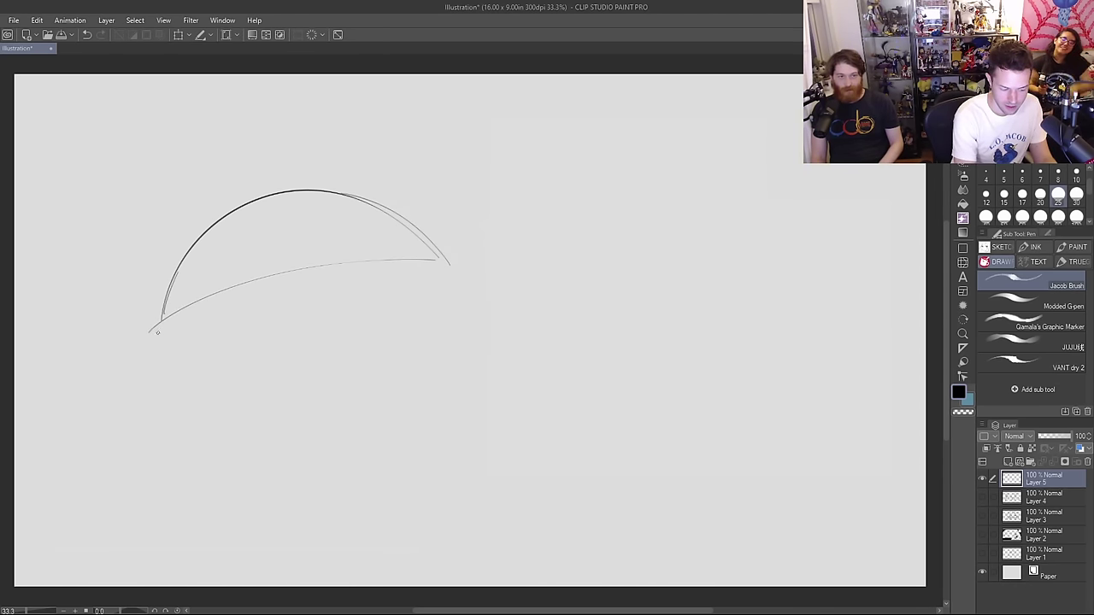
pyautogui.moveTo(160, 322); pyautogui.dragTo(111, 377)
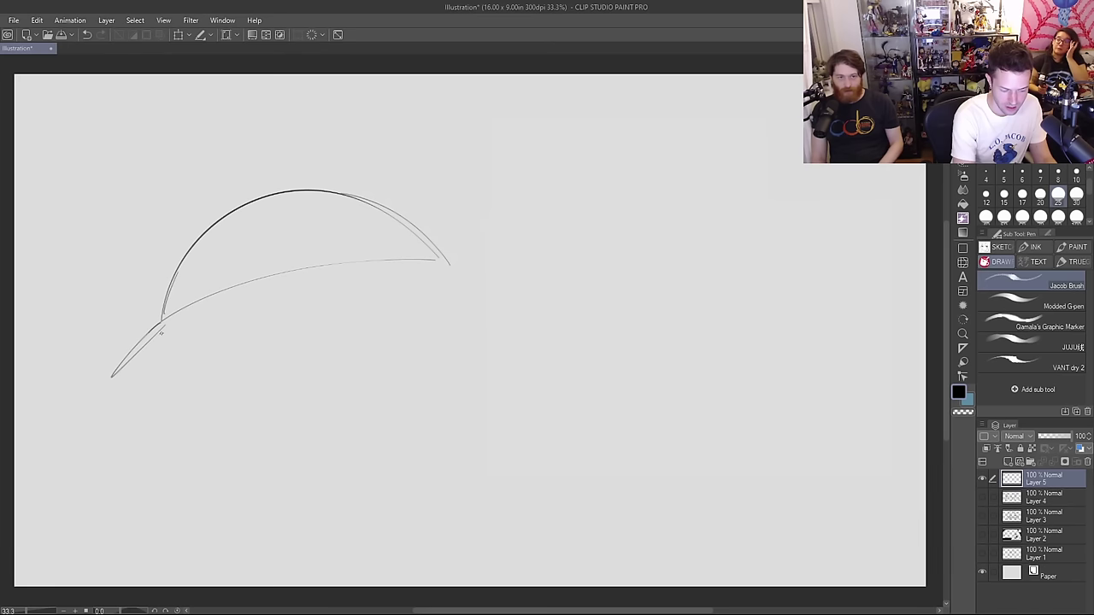
pyautogui.moveTo(151, 342)
pyautogui.mouseDown()
pyautogui.moveTo(218, 335)
pyautogui.moveTo(215, 354)
pyautogui.moveTo(373, 298)
pyautogui.moveTo(380, 310)
pyautogui.moveTo(438, 304)
pyautogui.moveTo(463, 288)
pyautogui.moveTo(451, 261)
pyautogui.mouseUp()
pyautogui.moveTo(211, 295)
pyautogui.mouseDown()
pyautogui.moveTo(299, 298)
pyautogui.moveTo(373, 259)
pyautogui.mouseUp()
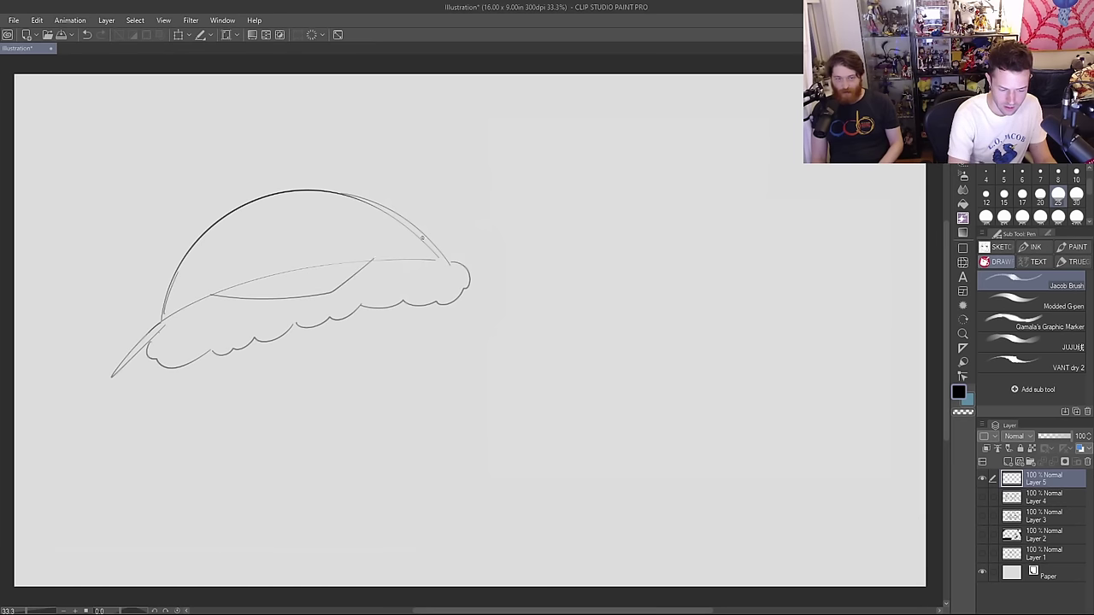
# Step: Draw a pointed tip at the bun's right end and two round eyes with pupils on its left edge
pyautogui.moveTo(445, 260)
pyautogui.mouseDown()
pyautogui.moveTo(491, 273)
pyautogui.moveTo(451, 268)
pyautogui.mouseUp()
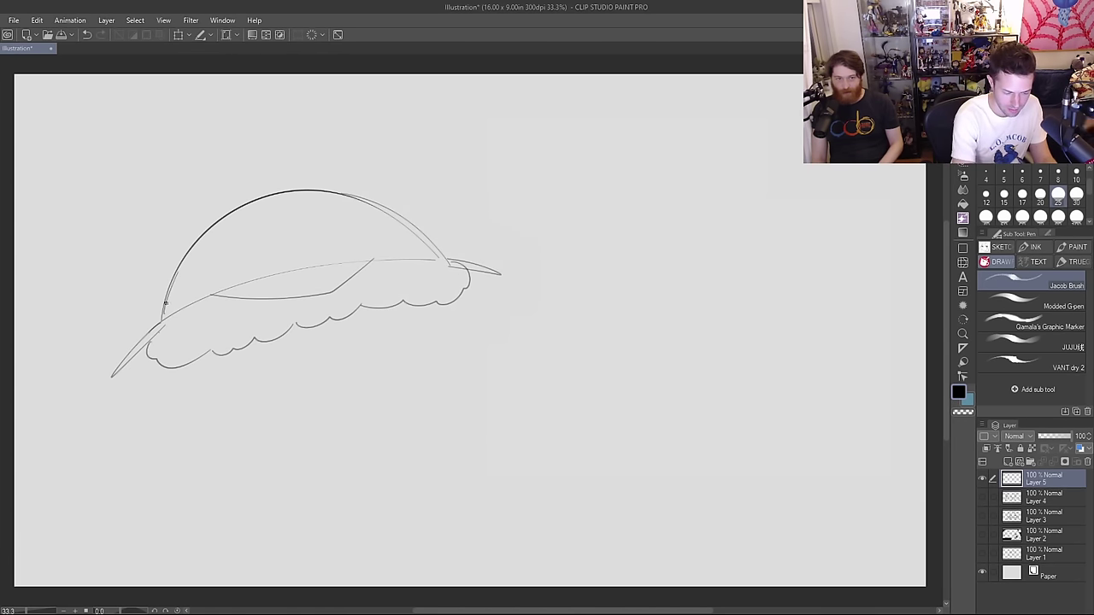
pyautogui.moveTo(165, 303)
pyautogui.mouseDown()
pyautogui.moveTo(133, 282)
pyautogui.moveTo(177, 272)
pyautogui.moveTo(144, 281)
pyautogui.mouseUp()
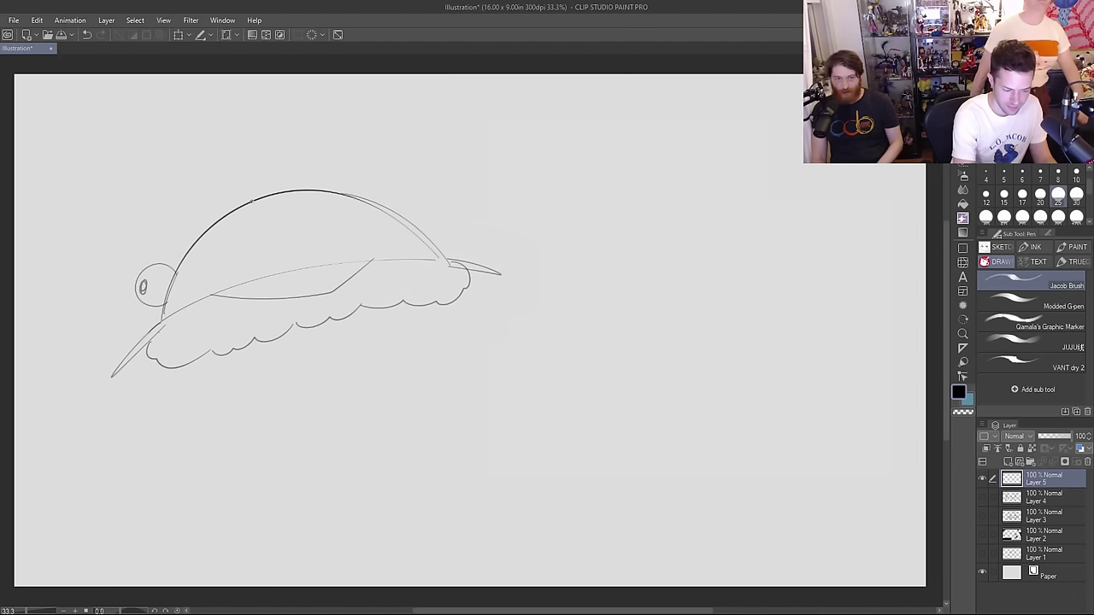
pyautogui.moveTo(195, 241)
pyautogui.mouseDown()
pyautogui.moveTo(234, 214)
pyautogui.moveTo(195, 225)
pyautogui.moveTo(203, 218)
pyautogui.mouseUp()
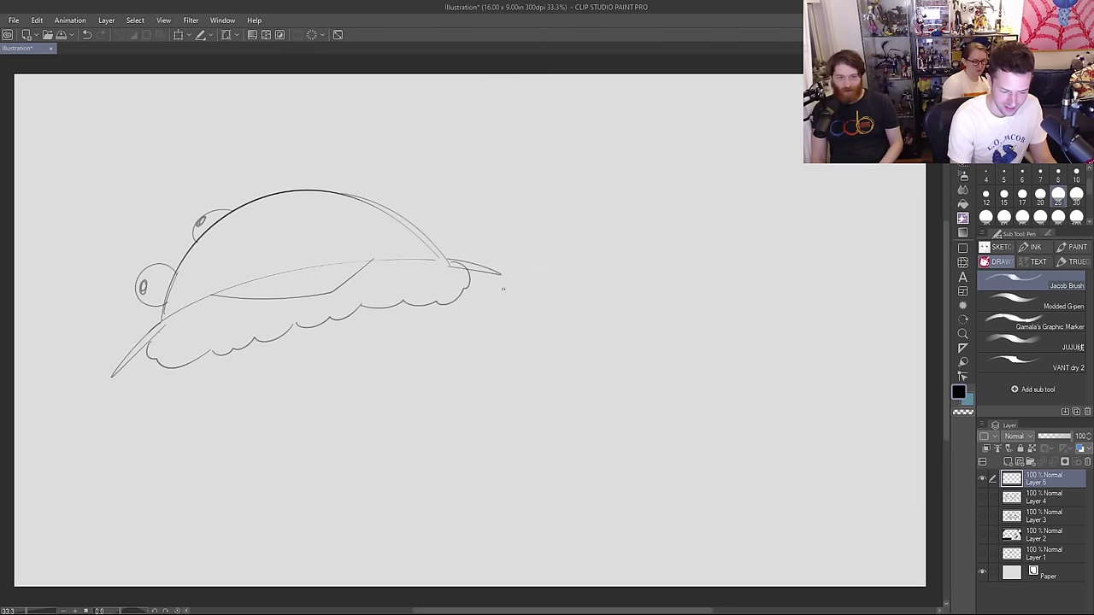
# Step: Draw the rounded bottom bun with its inner patty lines and two bent legs with flat feet beneath it
pyautogui.moveTo(171, 370)
pyautogui.mouseDown()
pyautogui.moveTo(187, 391)
pyautogui.moveTo(213, 396)
pyautogui.moveTo(300, 386)
pyautogui.mouseUp()
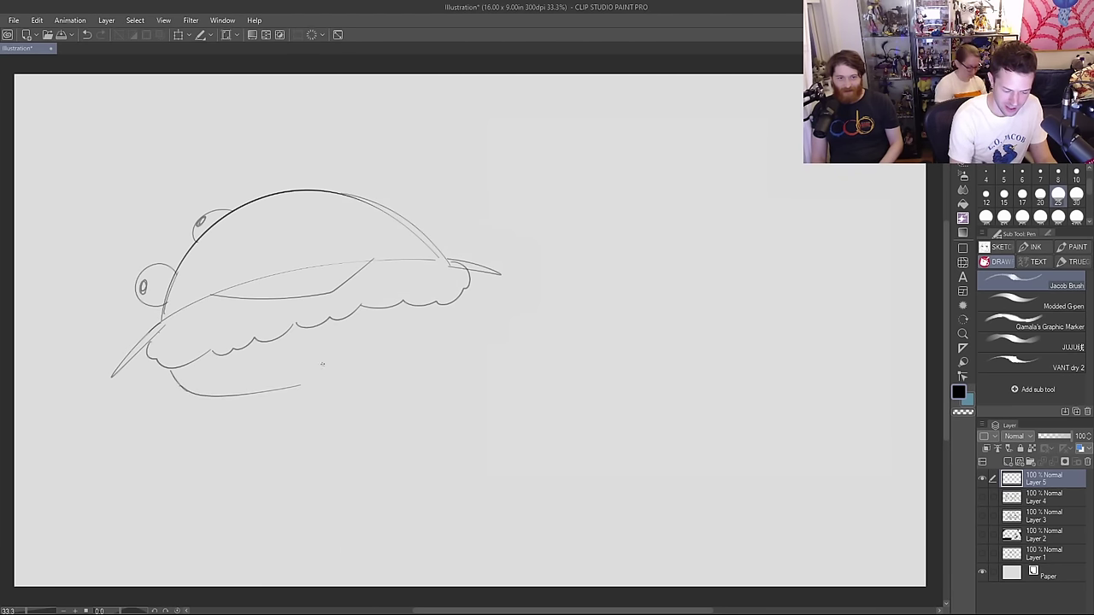
pyautogui.moveTo(227, 396)
pyautogui.mouseDown()
pyautogui.moveTo(208, 417)
pyautogui.moveTo(220, 438)
pyautogui.moveTo(234, 417)
pyautogui.moveTo(244, 438)
pyautogui.moveTo(202, 444)
pyautogui.moveTo(239, 441)
pyautogui.mouseUp()
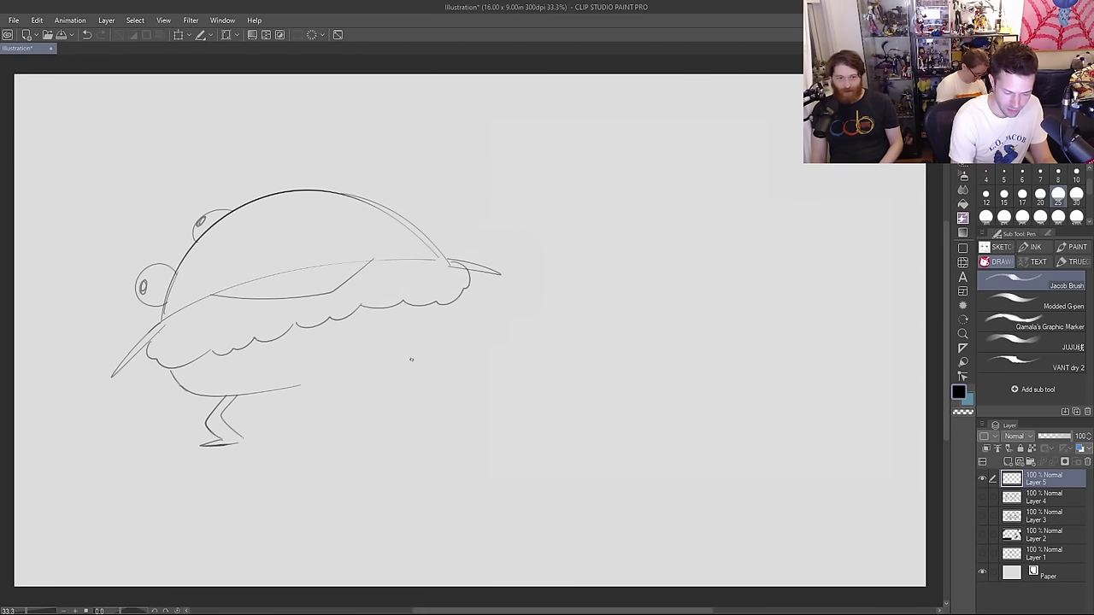
pyautogui.moveTo(214, 390)
pyautogui.mouseDown()
pyautogui.moveTo(309, 360)
pyautogui.moveTo(347, 369)
pyautogui.moveTo(359, 346)
pyautogui.moveTo(432, 345)
pyautogui.mouseUp()
pyautogui.moveTo(453, 303)
pyautogui.mouseDown()
pyautogui.moveTo(443, 345)
pyautogui.moveTo(336, 385)
pyautogui.moveTo(373, 433)
pyautogui.mouseUp()
pyautogui.hotkey('ctrl', 'z')
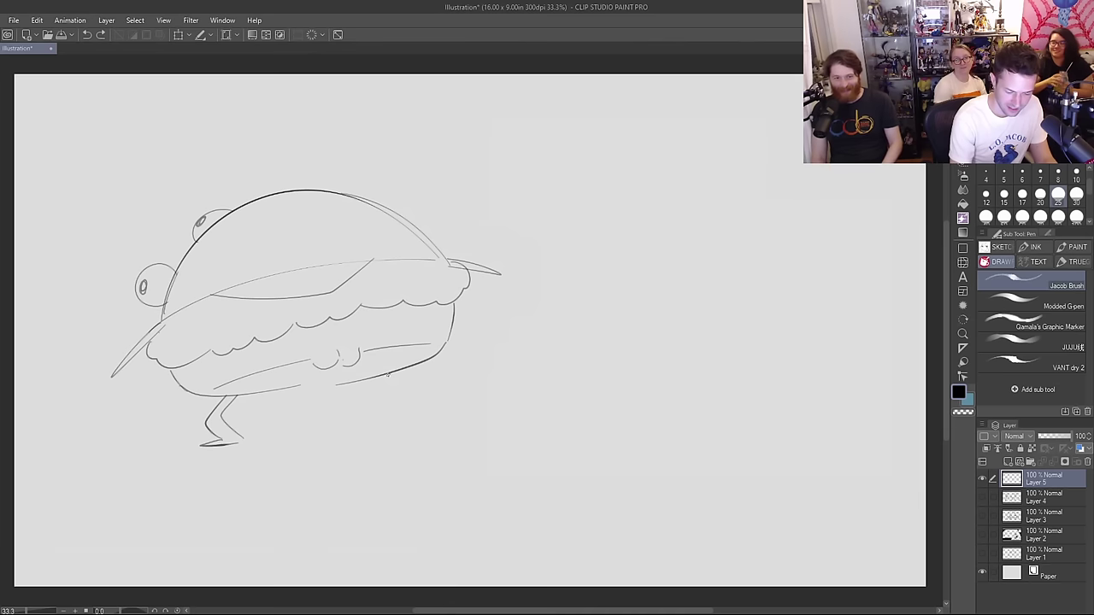
pyautogui.moveTo(390, 372); pyautogui.dragTo(382, 418)
pyautogui.moveTo(365, 382)
pyautogui.mouseDown()
pyautogui.moveTo(370, 421)
pyautogui.moveTo(387, 425)
pyautogui.mouseUp()
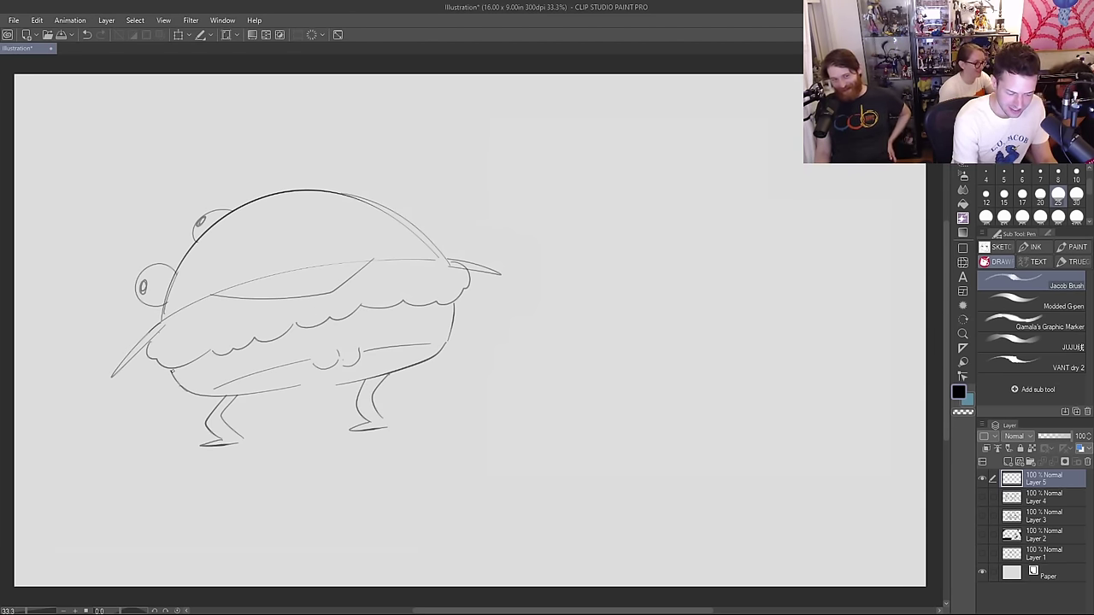
# Step: Add short filling curves under the lettuce and scatter sesame seed marks across the top bun
pyautogui.moveTo(171, 371)
pyautogui.mouseDown()
pyautogui.moveTo(185, 377)
pyautogui.moveTo(204, 358)
pyautogui.mouseUp()
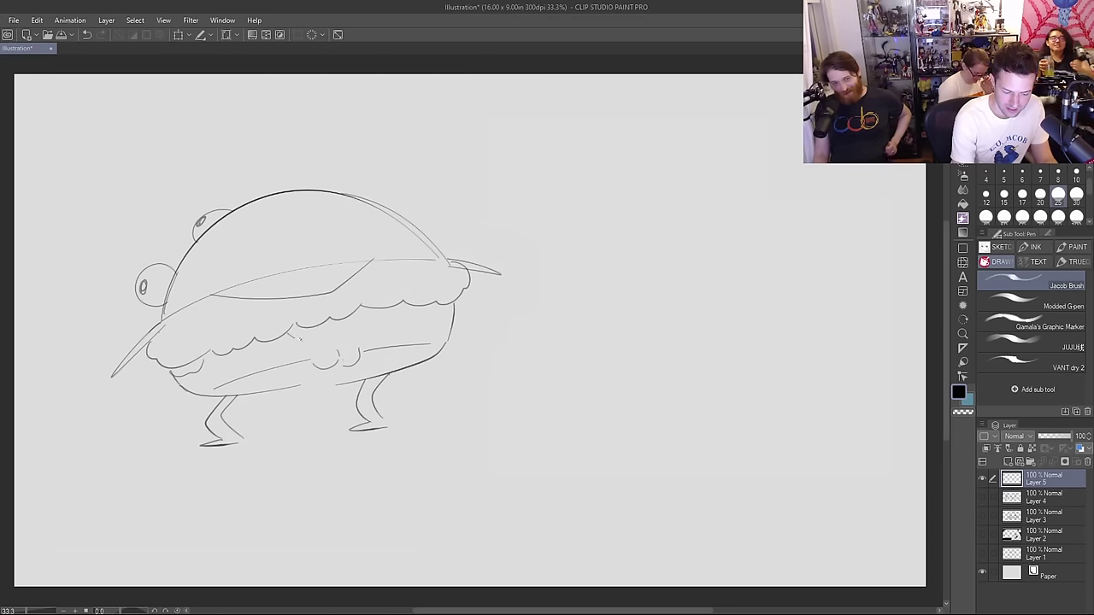
pyautogui.moveTo(294, 339); pyautogui.dragTo(442, 306)
pyautogui.hotkey('ctrl', 'z')
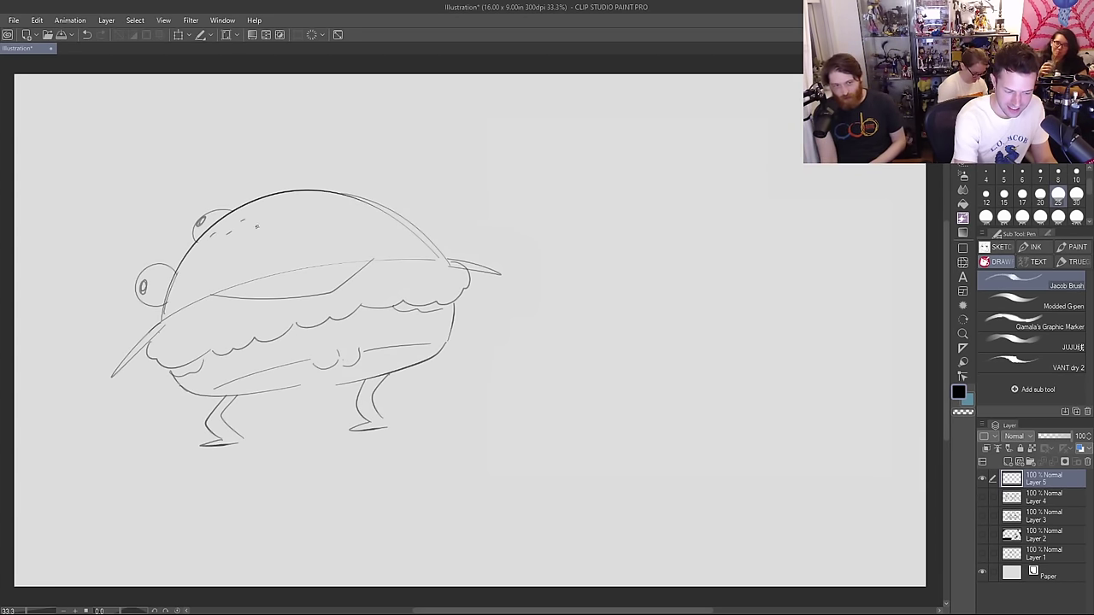
pyautogui.moveTo(261, 211); pyautogui.dragTo(269, 207)
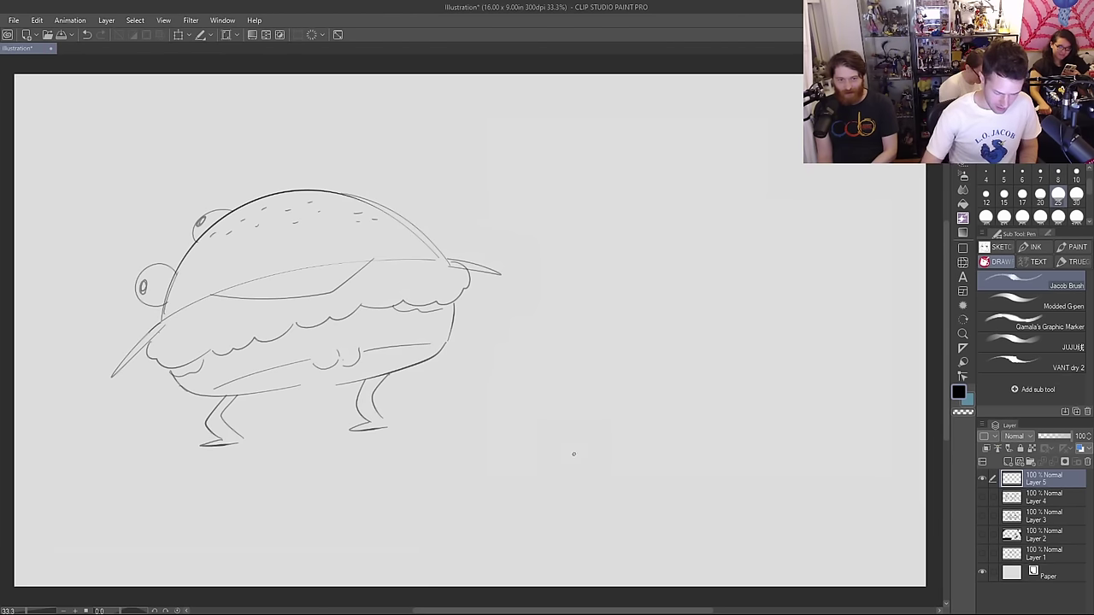
# Step: Hide Layer 5 with the burger creature and add a new empty raster layer
pyautogui.click(982, 479)
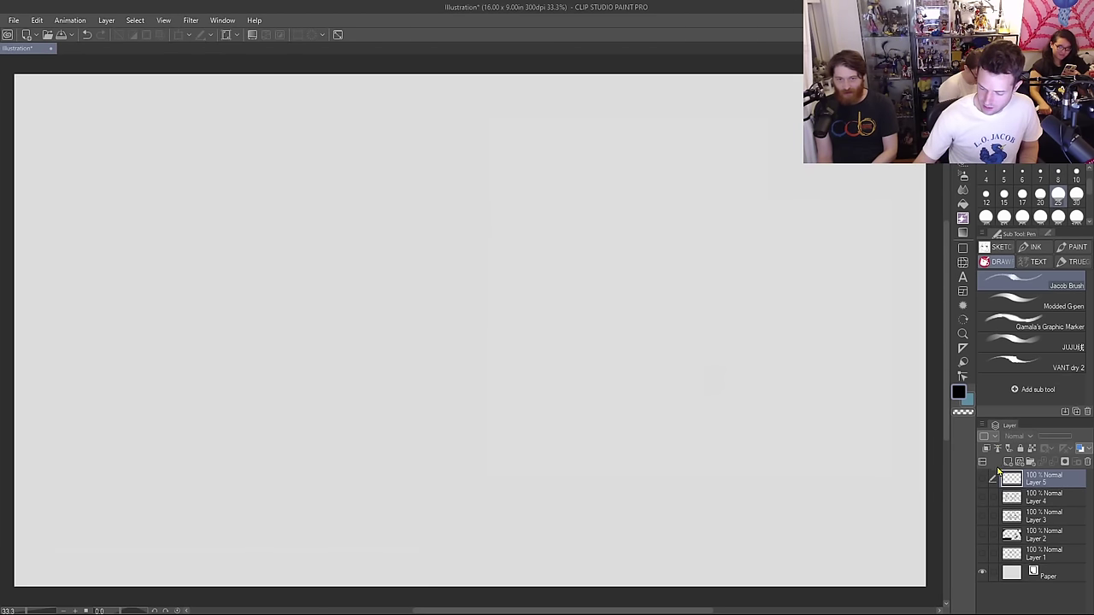
pyautogui.click(1007, 462)
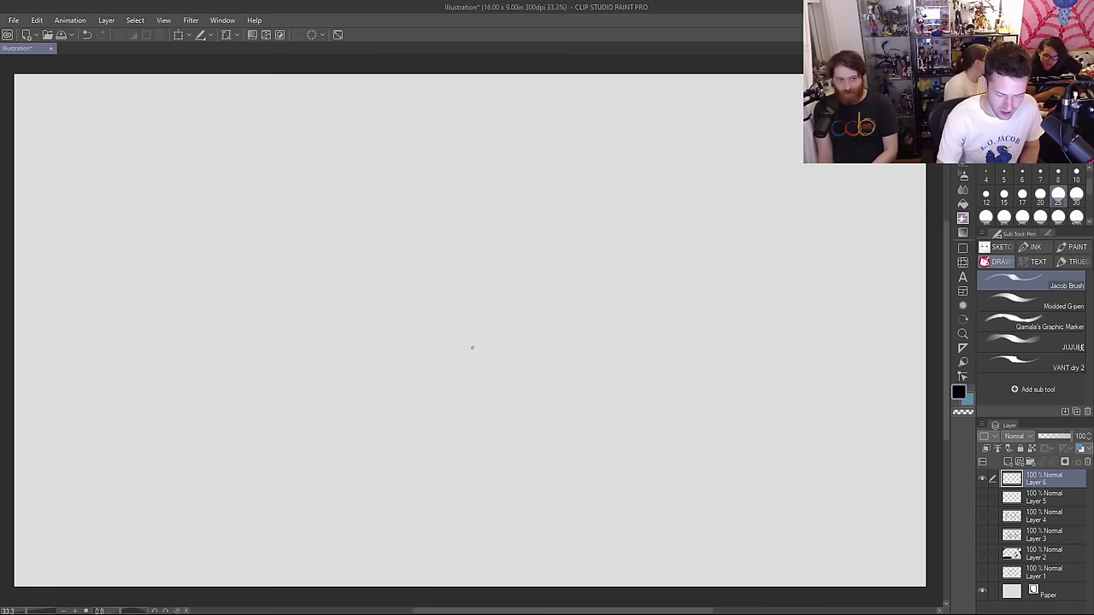
# Step: Sketch a small head near the canvas centre with a domed top, a curved brow line, tapering sides and a chin line
pyautogui.moveTo(356, 256)
pyautogui.mouseDown()
pyautogui.moveTo(384, 324)
pyautogui.moveTo(364, 274)
pyautogui.moveTo(420, 235)
pyautogui.moveTo(478, 252)
pyautogui.moveTo(424, 333)
pyautogui.mouseUp()
pyautogui.hotkey('ctrl', 'z')
pyautogui.moveTo(344, 280); pyautogui.dragTo(479, 253)
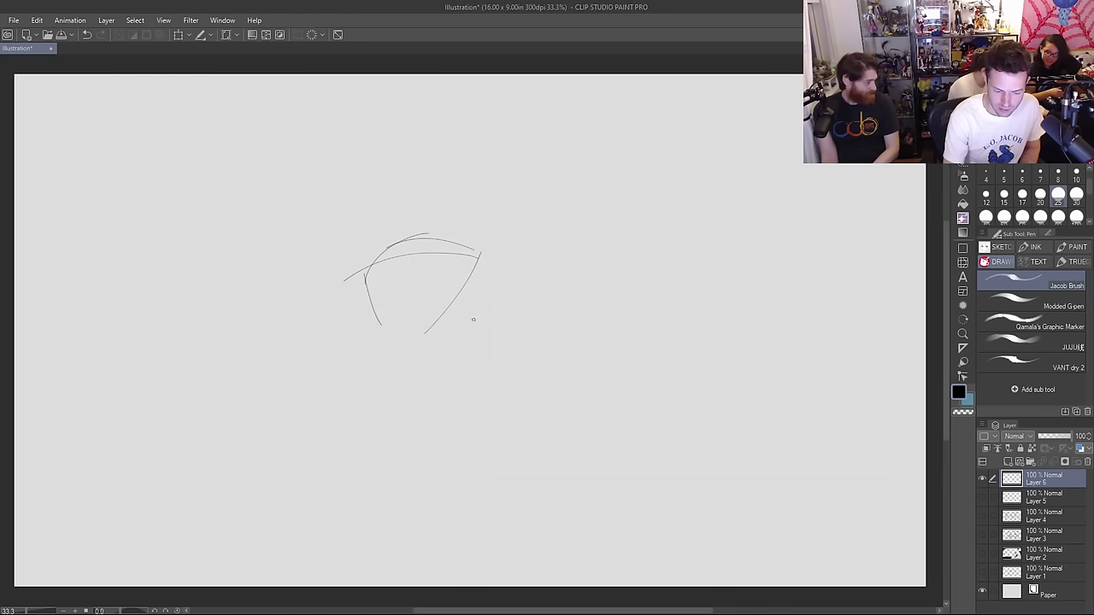
pyautogui.moveTo(373, 323); pyautogui.dragTo(426, 315)
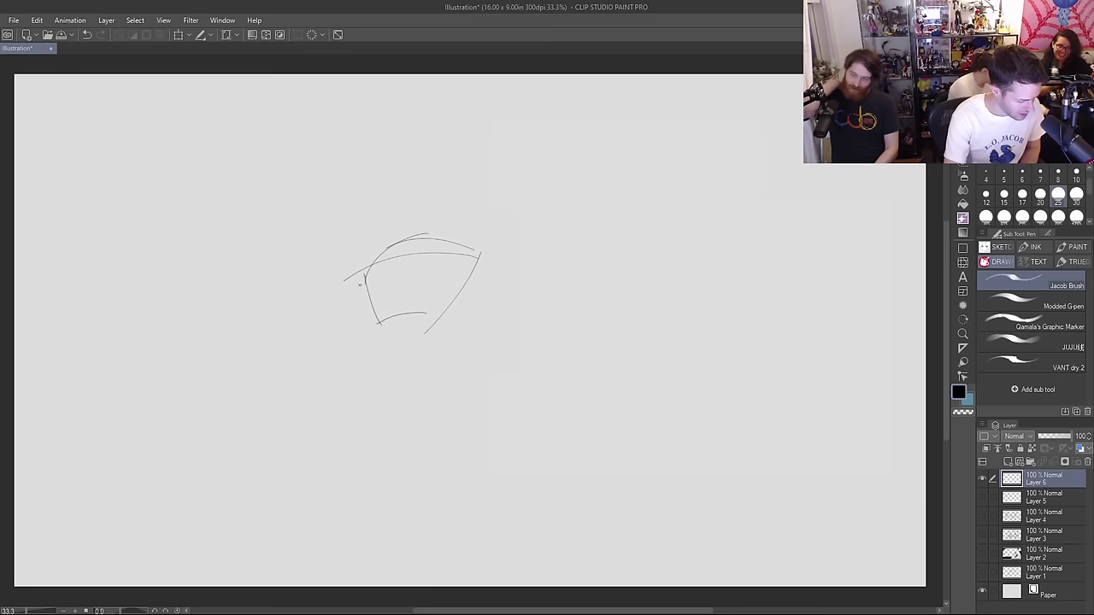
pyautogui.moveTo(364, 273)
pyautogui.mouseDown()
pyautogui.moveTo(395, 321)
pyautogui.moveTo(434, 302)
pyautogui.mouseUp()
pyautogui.hotkey('ctrl', 'z')
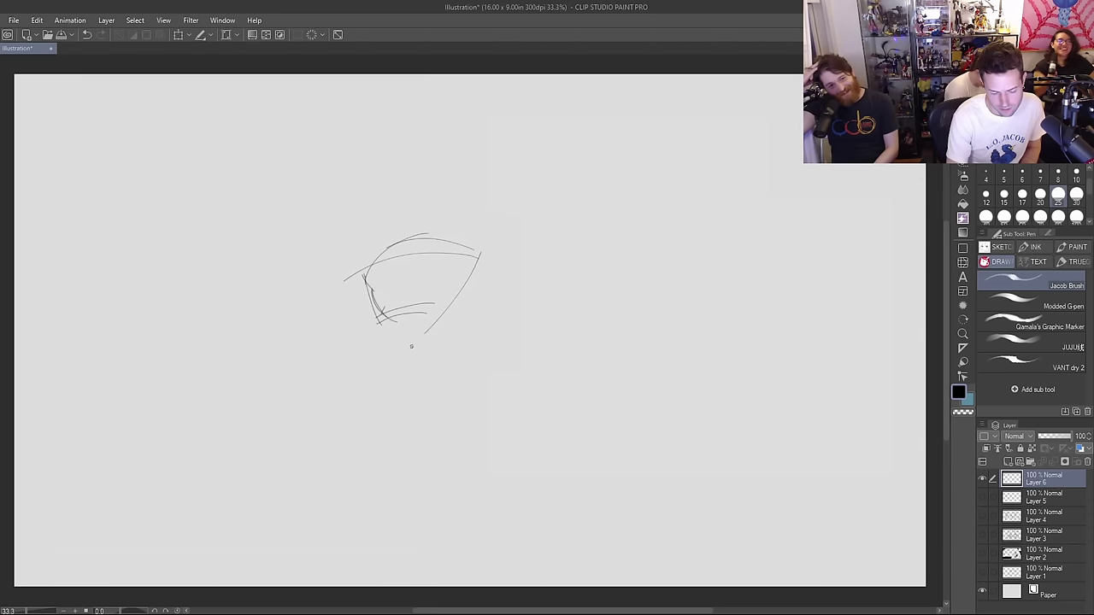
# Step: Draw the short neck line and a long curve sweeping down to the left from it
pyautogui.moveTo(382, 313)
pyautogui.mouseDown()
pyautogui.moveTo(365, 341)
pyautogui.moveTo(236, 439)
pyautogui.mouseUp()
pyautogui.hotkey('ctrl', 'z')
pyautogui.moveTo(368, 335); pyautogui.dragTo(290, 358)
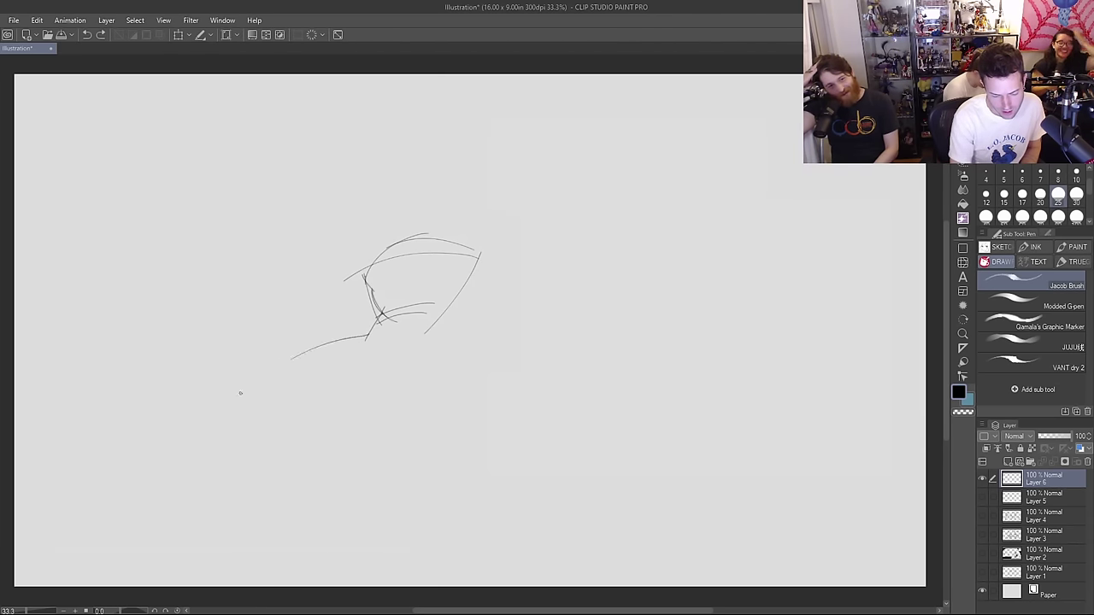
pyautogui.moveTo(240, 393); pyautogui.dragTo(216, 424)
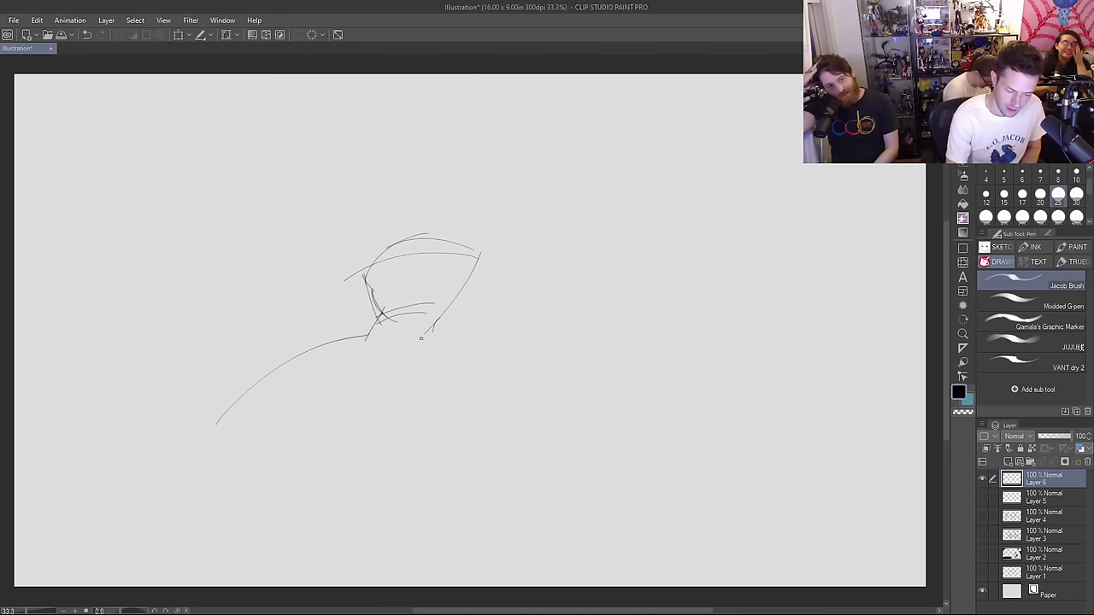
# Step: Sketch a rounded form below the head, the underside line running left from it, and the bent lower limb at the far left
pyautogui.moveTo(402, 351)
pyautogui.mouseDown()
pyautogui.moveTo(467, 330)
pyautogui.moveTo(481, 359)
pyautogui.mouseUp()
pyautogui.moveTo(432, 325)
pyautogui.mouseDown()
pyautogui.moveTo(417, 330)
pyautogui.moveTo(400, 432)
pyautogui.mouseUp()
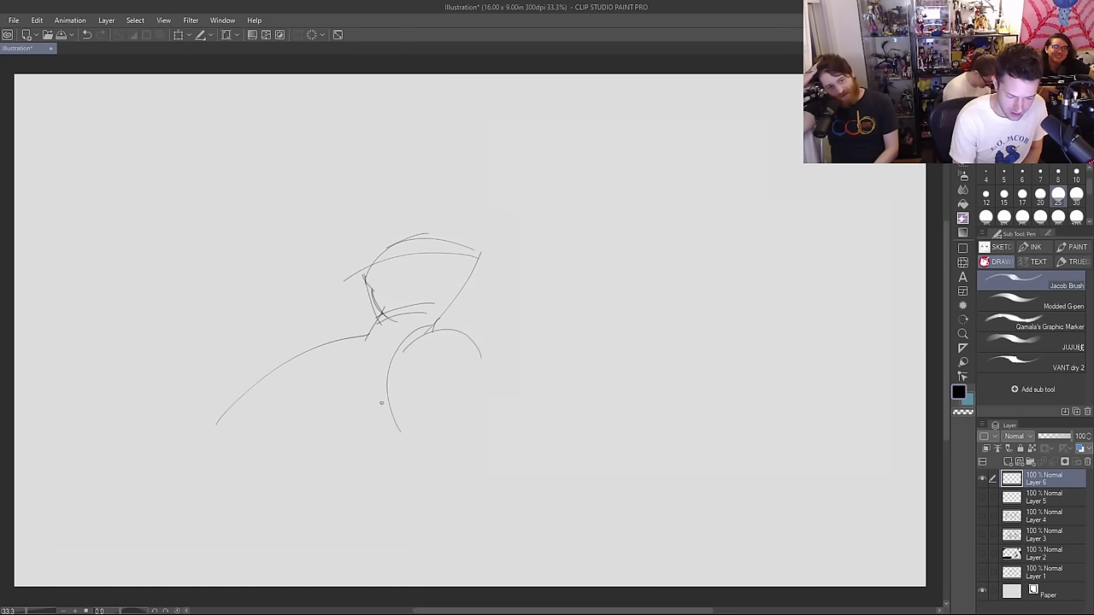
pyautogui.moveTo(389, 407); pyautogui.dragTo(217, 453)
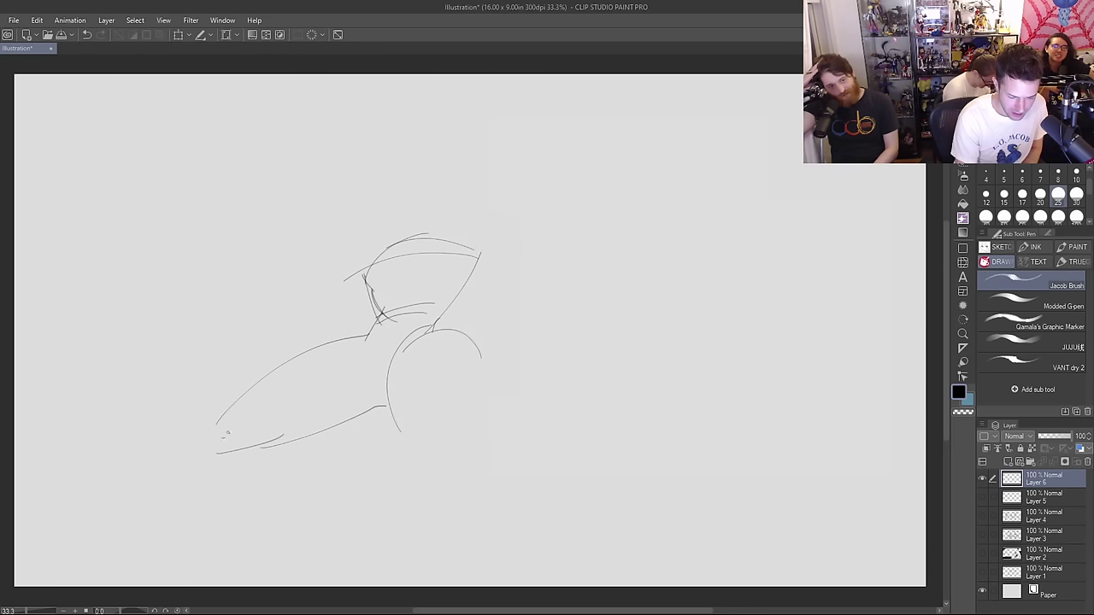
pyautogui.moveTo(226, 410); pyautogui.dragTo(129, 534)
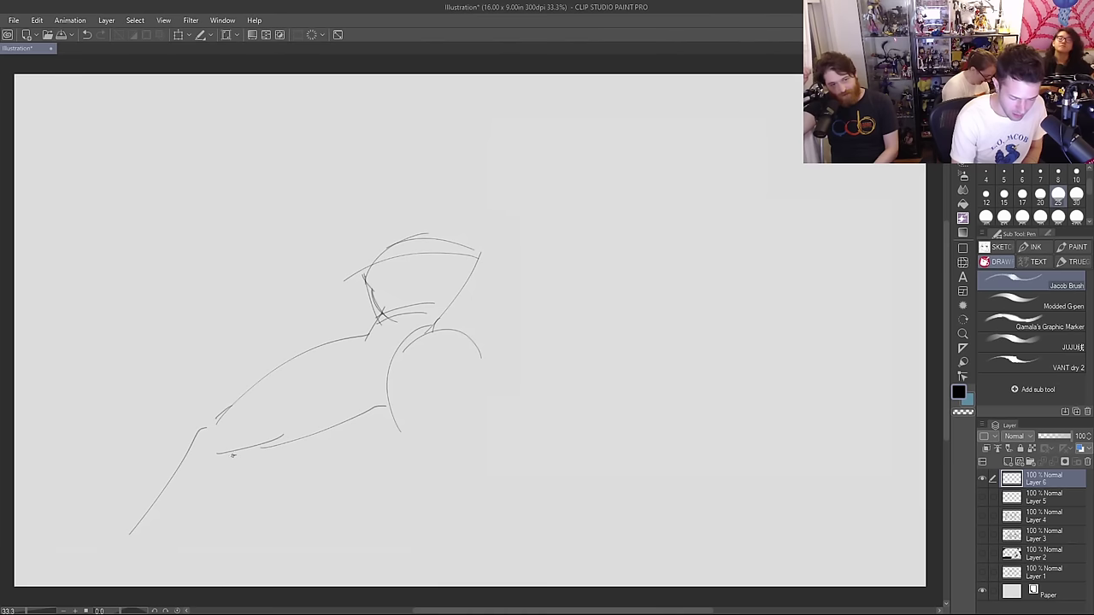
pyautogui.moveTo(231, 455); pyautogui.dragTo(161, 539)
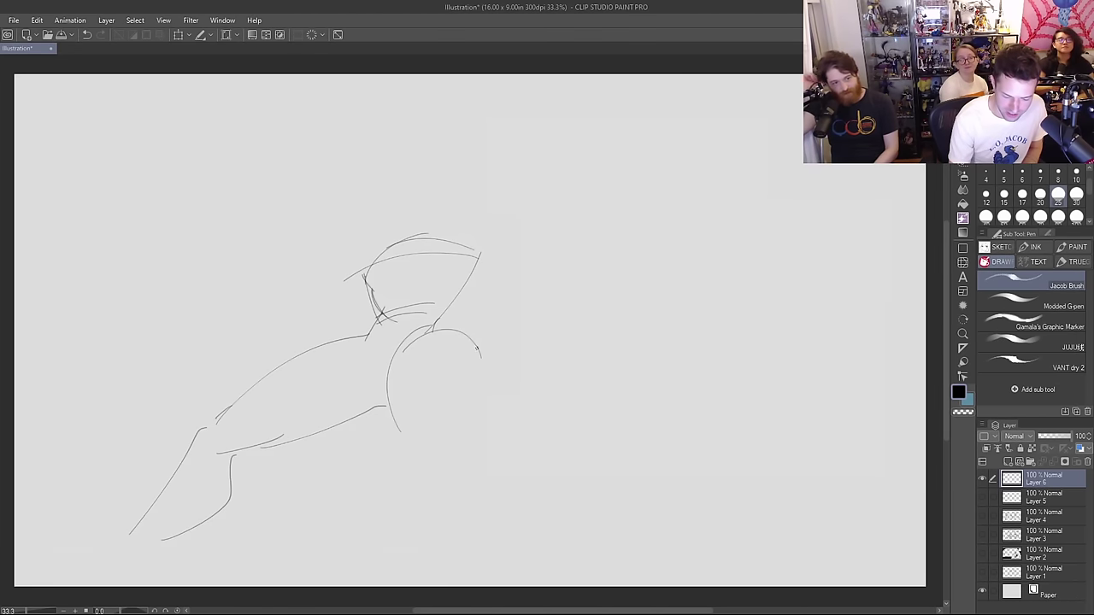
# Step: Draw the right side of the rounded form below the head, curving down and inward
pyautogui.moveTo(478, 345); pyautogui.dragTo(479, 438)
pyautogui.hotkey('ctrl', 'z')
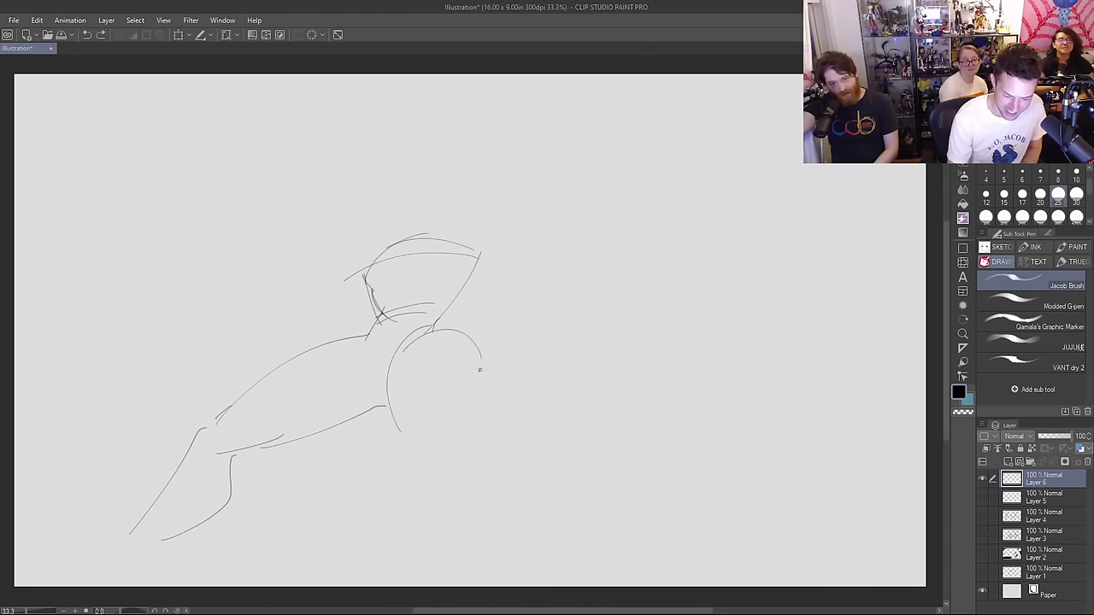
pyautogui.moveTo(464, 332)
pyautogui.mouseDown()
pyautogui.moveTo(472, 341)
pyautogui.moveTo(418, 453)
pyautogui.mouseUp()
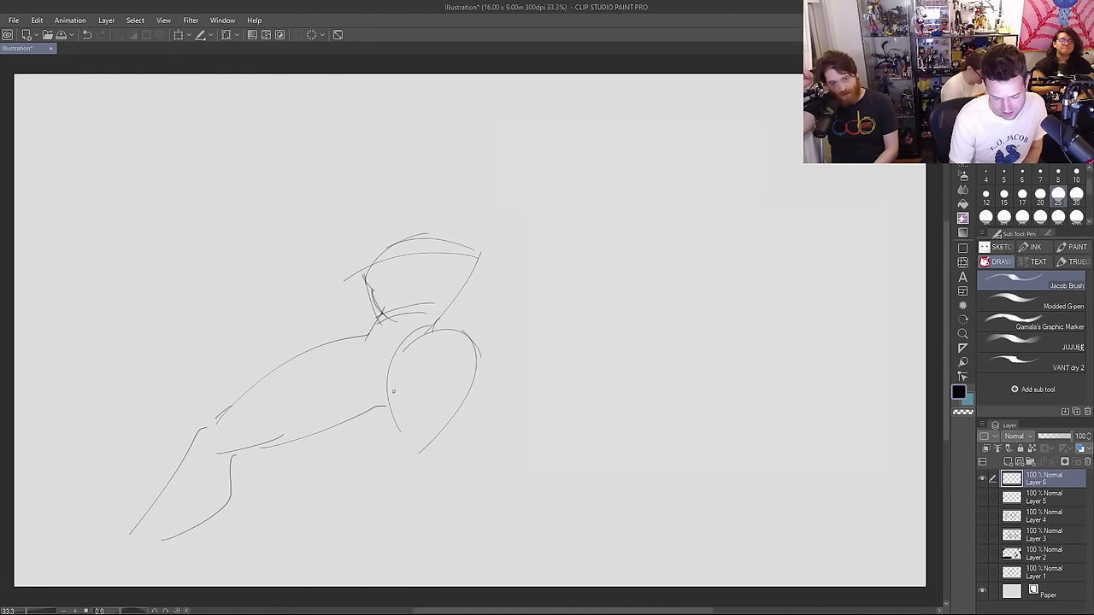
pyautogui.moveTo(390, 352); pyautogui.dragTo(384, 411)
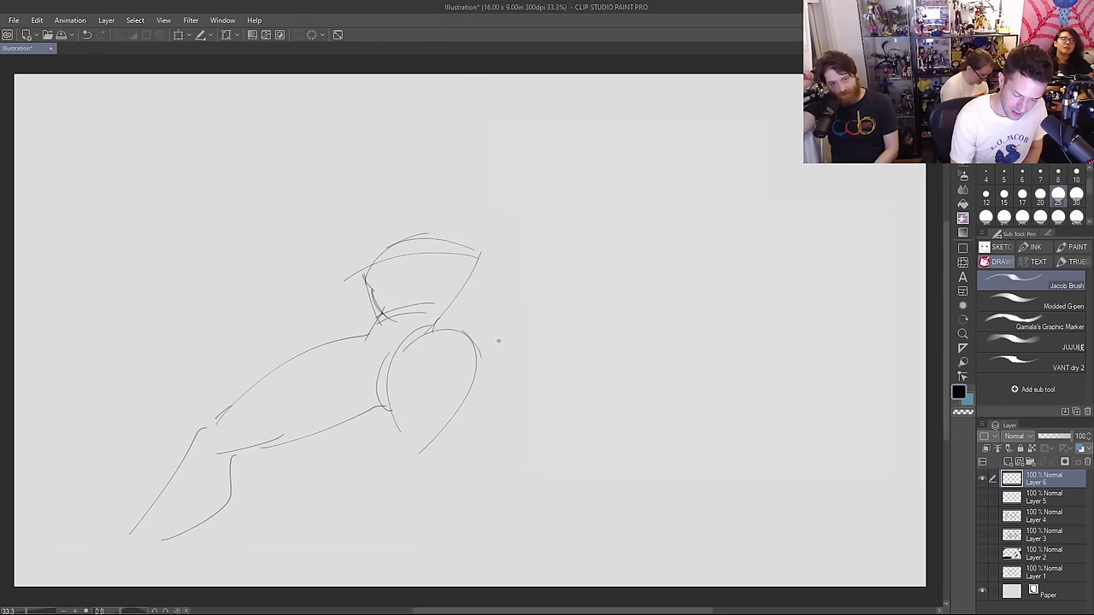
pyautogui.hotkey('ctrl', 'z')
pyautogui.moveTo(409, 337)
pyautogui.mouseDown()
pyautogui.moveTo(388, 350)
pyautogui.moveTo(390, 413)
pyautogui.mouseUp()
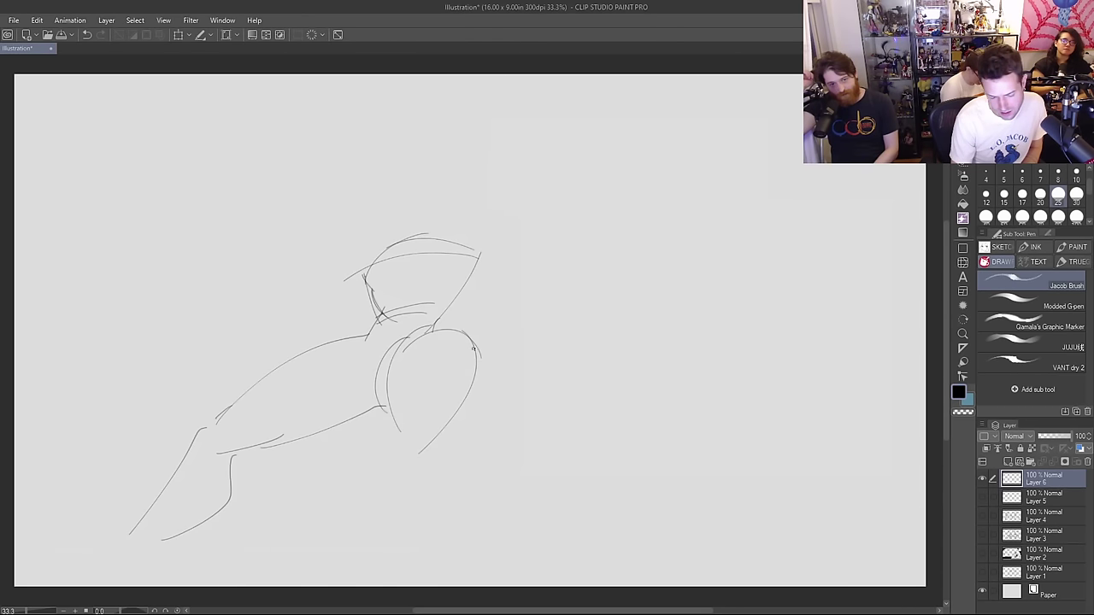
pyautogui.hotkey('ctrl', 'z')
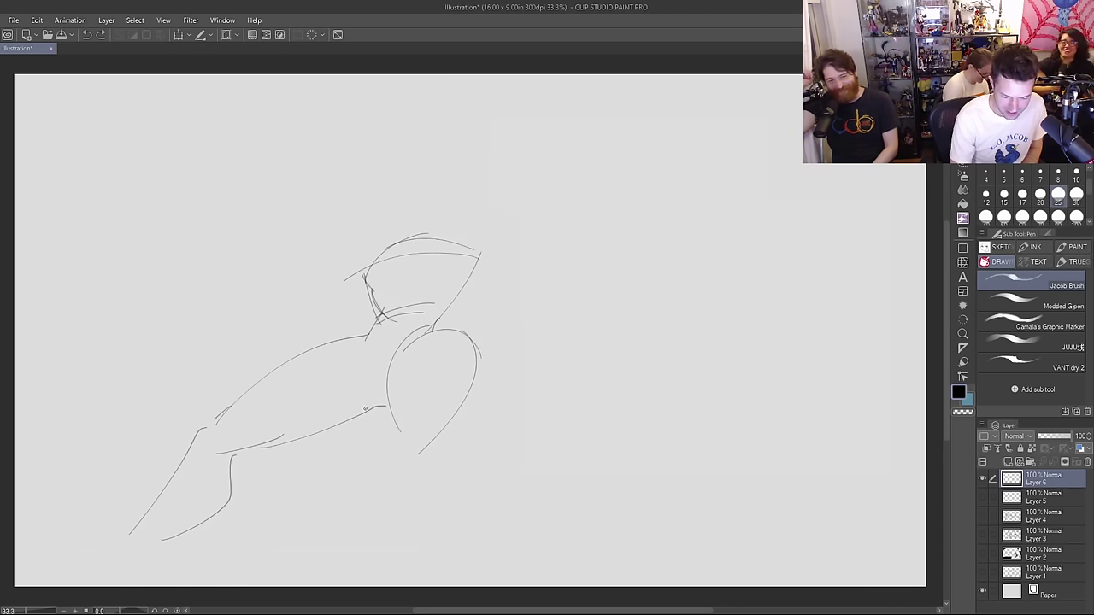
# Step: Reinforce the end of the underside line and redraw the rounded form as a longer oval tapering downward
pyautogui.moveTo(365, 409)
pyautogui.mouseDown()
pyautogui.moveTo(412, 399)
pyautogui.moveTo(387, 406)
pyautogui.mouseUp()
pyautogui.hotkey('ctrl', 'z')
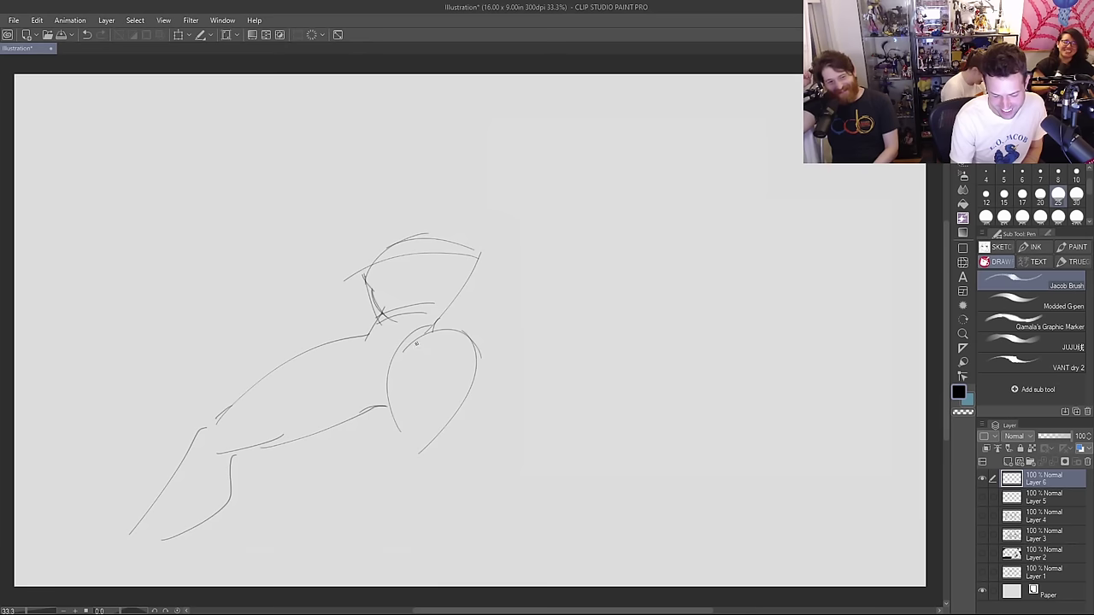
pyautogui.moveTo(440, 328); pyautogui.dragTo(412, 454)
pyautogui.hotkey('ctrl', 'z')
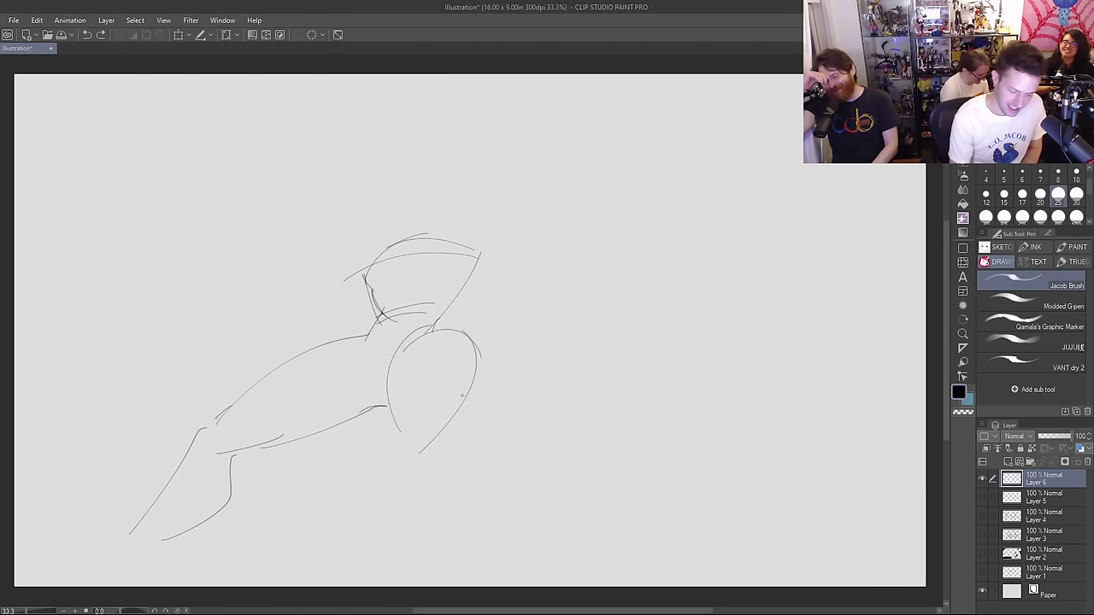
pyautogui.moveTo(472, 336)
pyautogui.mouseDown()
pyautogui.moveTo(385, 478)
pyautogui.moveTo(439, 332)
pyautogui.mouseUp()
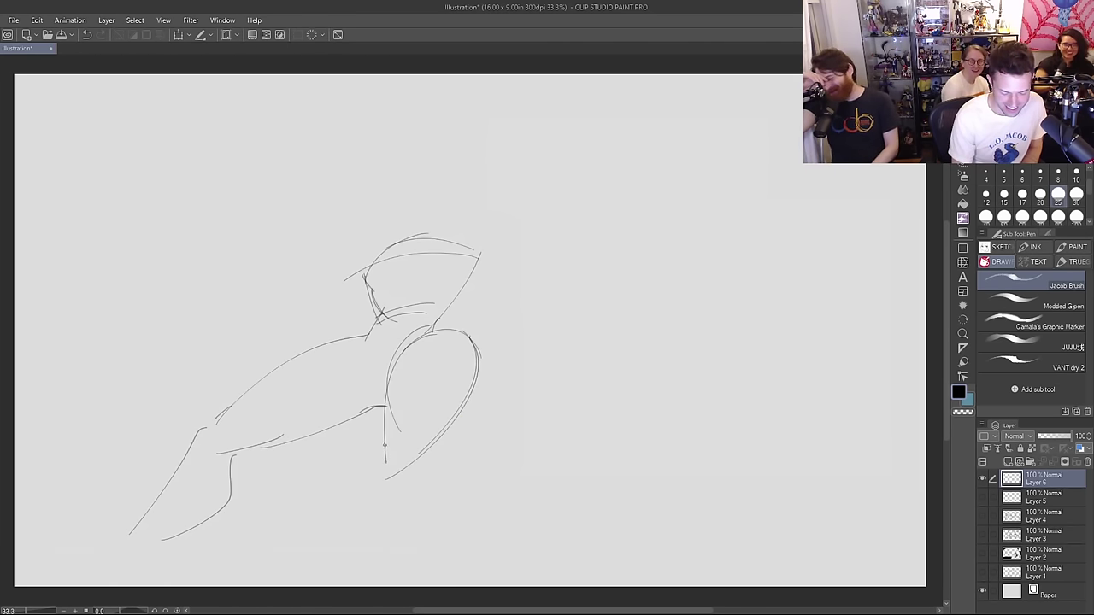
# Step: Draw the lower limb beneath the tapered oval, redoing its strokes as a long outer line and a shorter inner one
pyautogui.moveTo(381, 469)
pyautogui.mouseDown()
pyautogui.moveTo(395, 497)
pyautogui.moveTo(385, 467)
pyautogui.moveTo(357, 493)
pyautogui.moveTo(365, 559)
pyautogui.mouseUp()
pyautogui.hotkey('ctrl', 'z')
pyautogui.hotkey('ctrl', 'z')
pyautogui.hotkey('ctrl', 'z')
pyautogui.moveTo(412, 458)
pyautogui.mouseDown()
pyautogui.moveTo(406, 488)
pyautogui.moveTo(383, 477)
pyautogui.moveTo(407, 498)
pyautogui.moveTo(381, 539)
pyautogui.mouseUp()
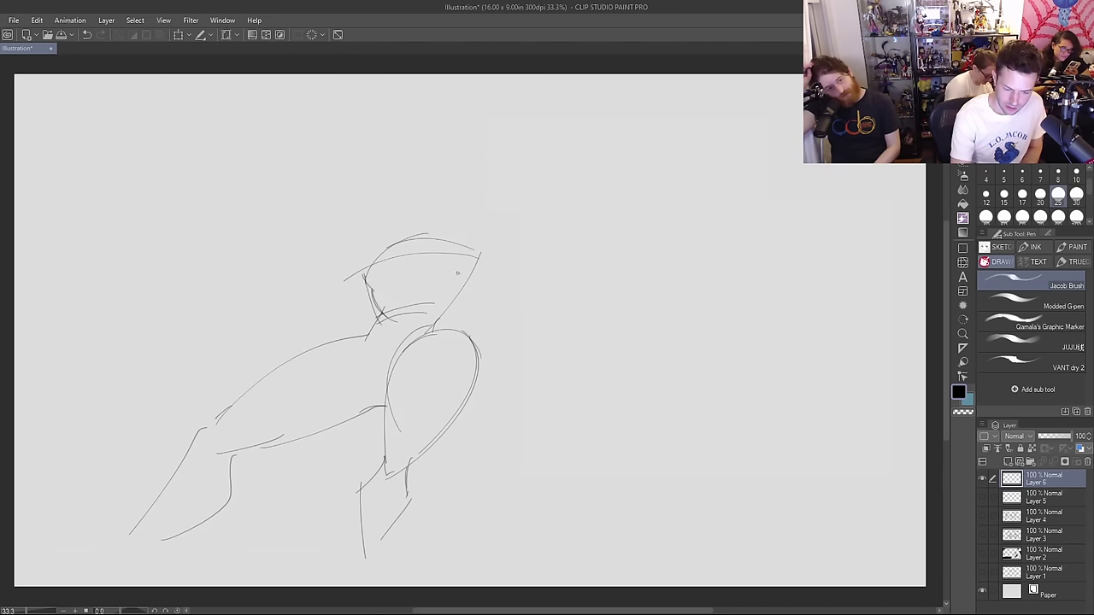
# Step: Add a small oval at the upper right of the torso shape and two roughly parallel arm lines extending right from it
pyautogui.moveTo(457, 273)
pyautogui.mouseDown()
pyautogui.moveTo(461, 241)
pyautogui.moveTo(478, 271)
pyautogui.moveTo(441, 245)
pyautogui.moveTo(578, 216)
pyautogui.mouseUp()
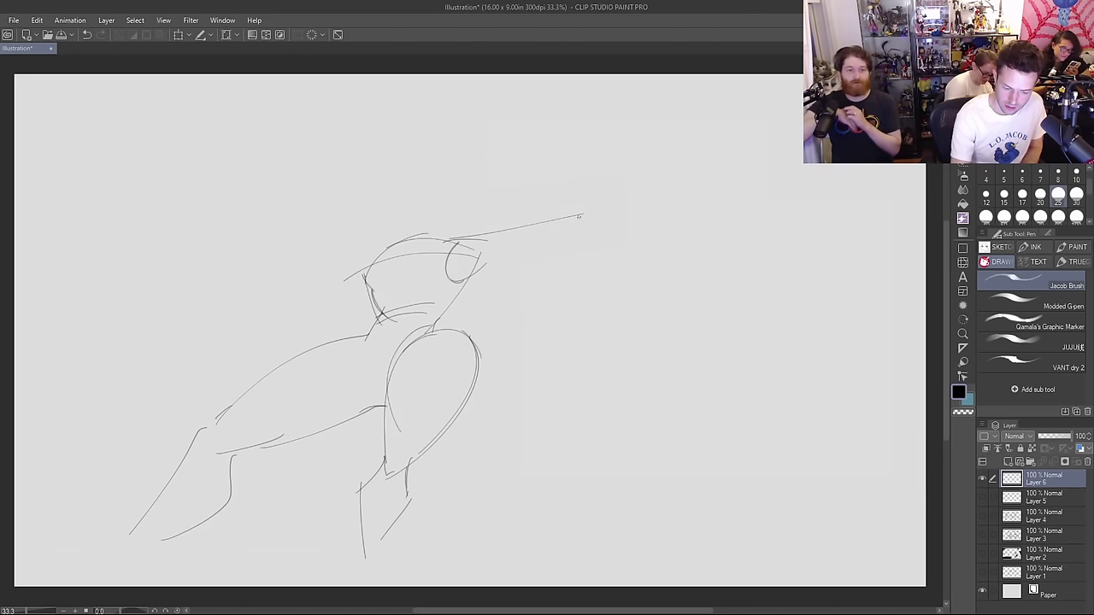
pyautogui.moveTo(474, 270); pyautogui.dragTo(581, 218)
pyautogui.hotkey('ctrl', 'z')
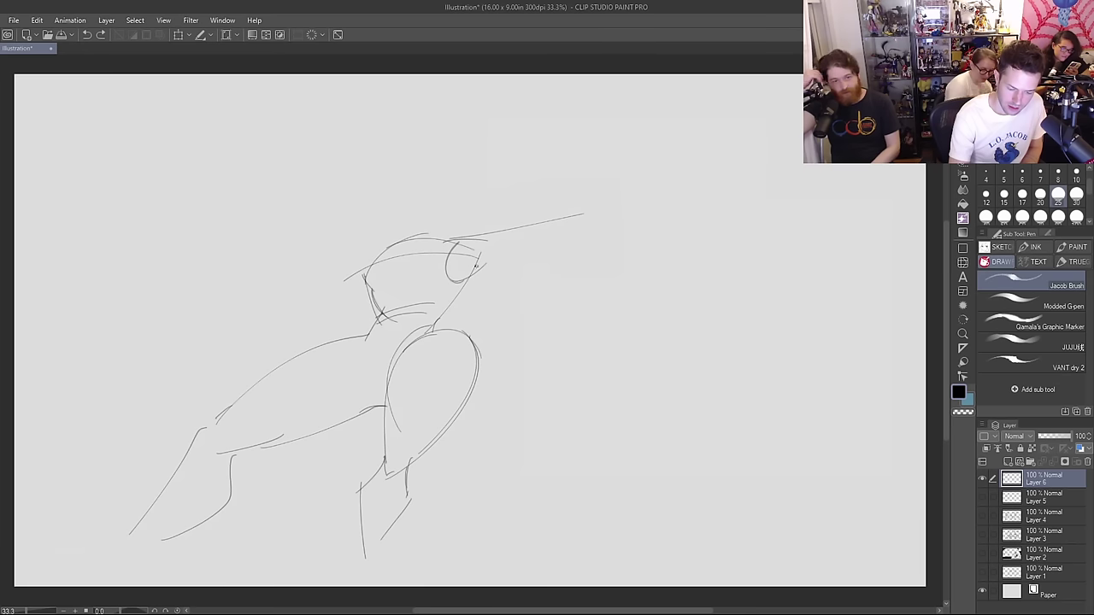
pyautogui.hotkey('ctrl', 'z')
pyautogui.hotkey('ctrl', 'z')
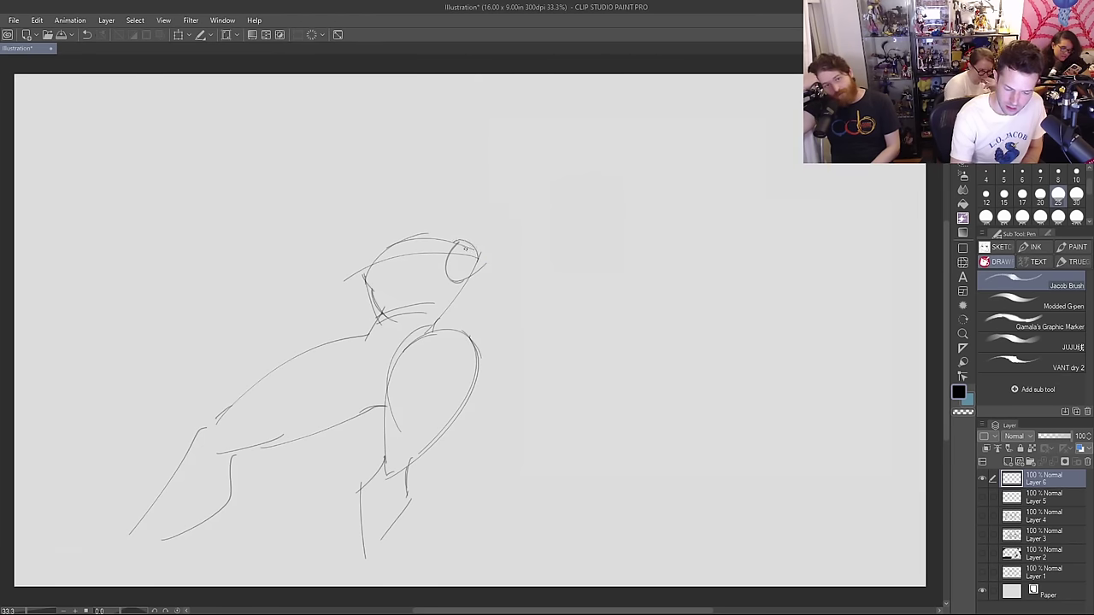
pyautogui.moveTo(473, 248); pyautogui.dragTo(545, 244)
pyautogui.moveTo(475, 272); pyautogui.dragTo(563, 259)
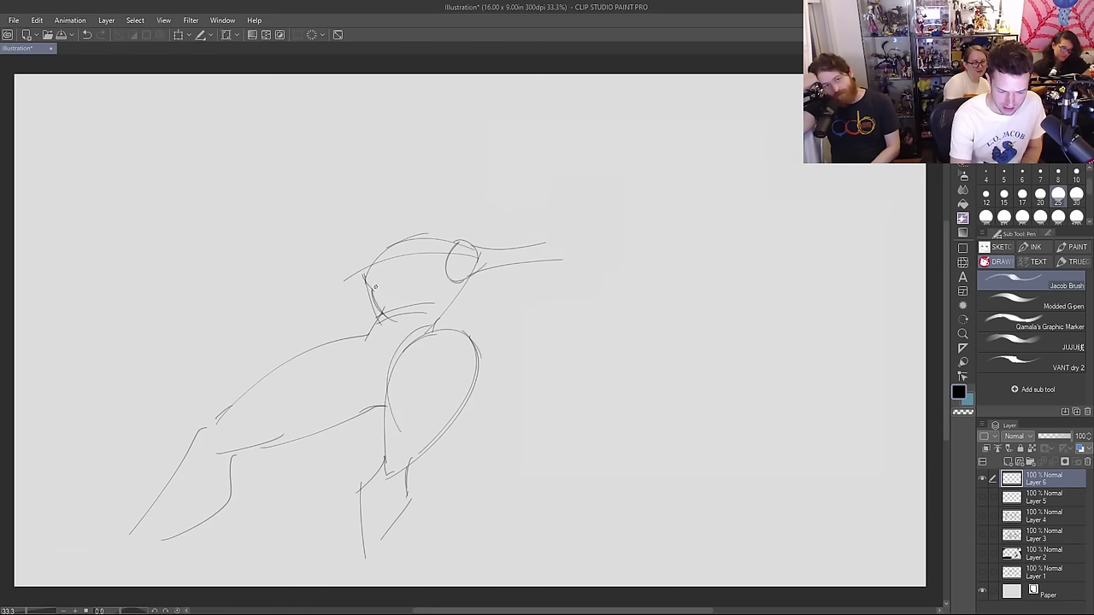
# Step: Reinforce the upper-left contour of the torso shape and add short curves joining it to the forms below
pyautogui.moveTo(375, 291)
pyautogui.mouseDown()
pyautogui.moveTo(377, 258)
pyautogui.moveTo(414, 245)
pyautogui.mouseUp()
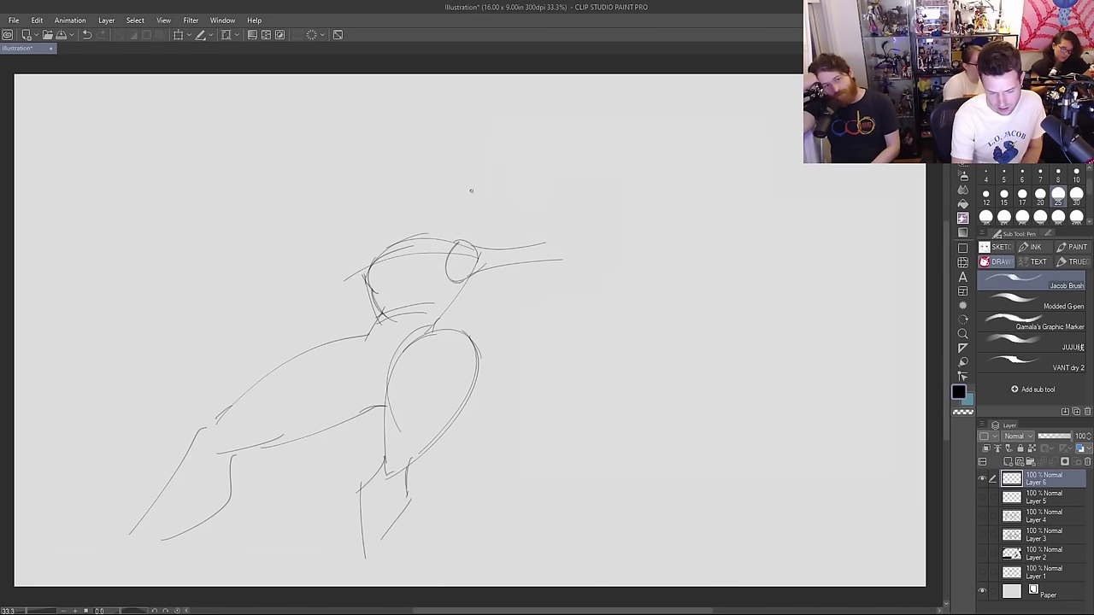
pyautogui.moveTo(381, 291); pyautogui.dragTo(383, 333)
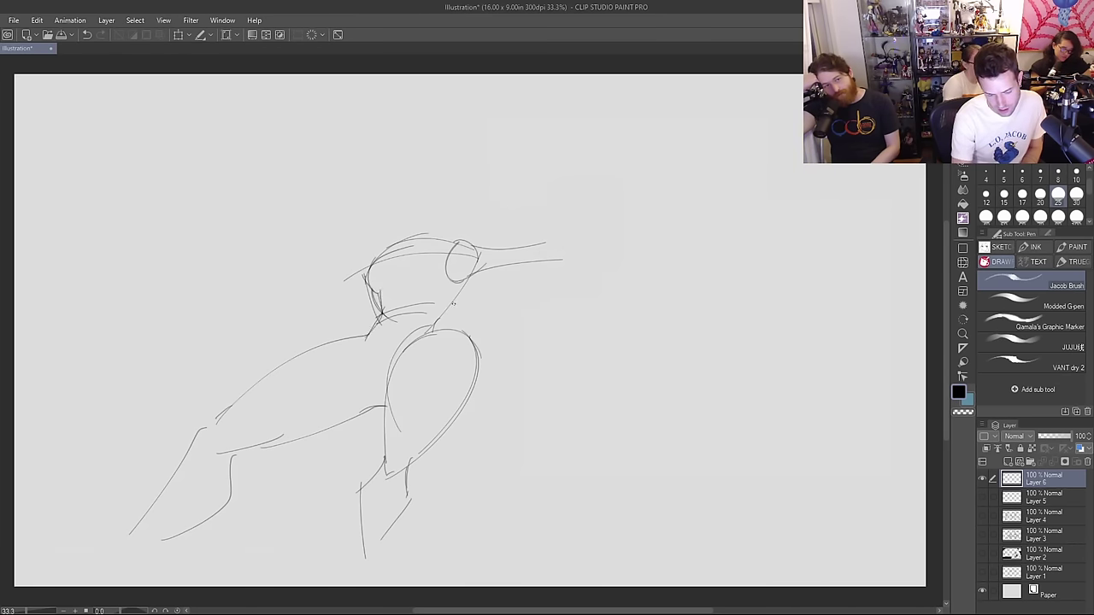
pyautogui.moveTo(445, 314); pyautogui.dragTo(438, 327)
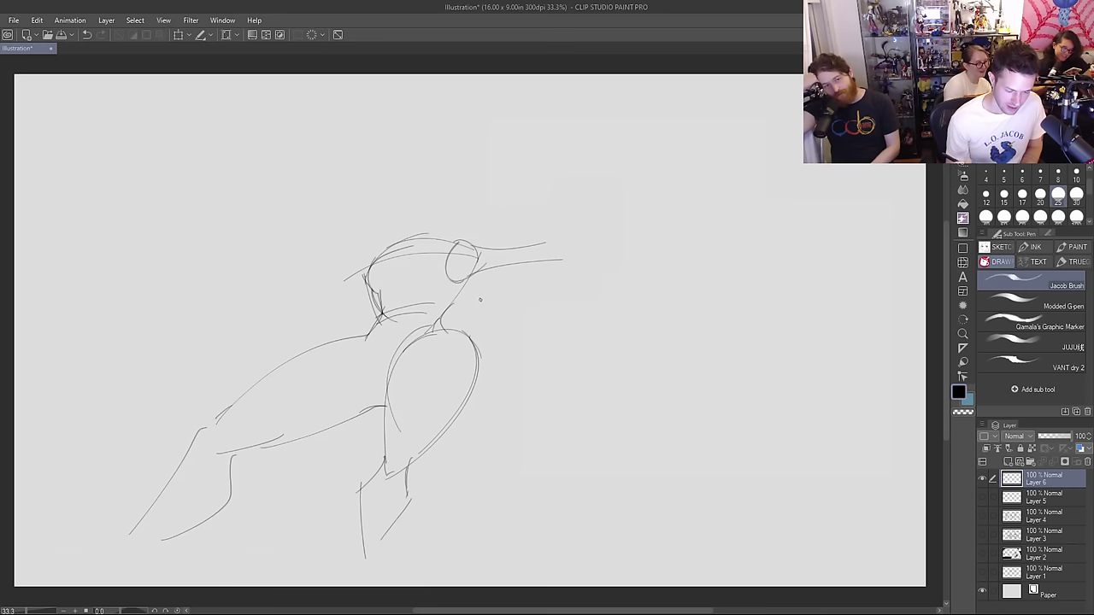
# Step: Move the whole figure sketch slightly up and to the right, and return to the pen
pyautogui.press('k')
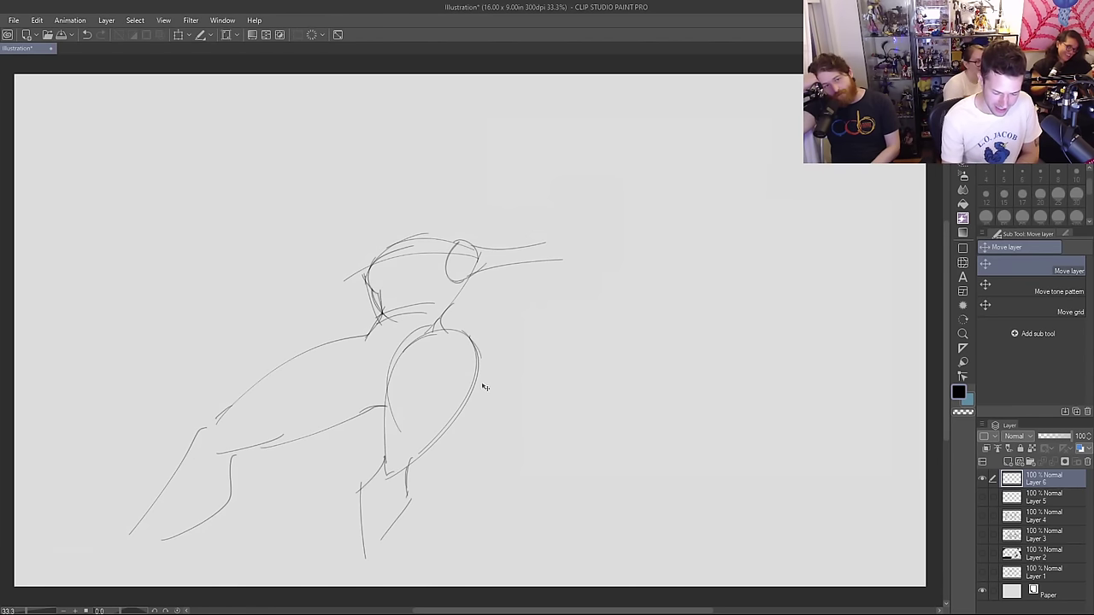
pyautogui.moveTo(481, 384); pyautogui.dragTo(559, 353)
pyautogui.press('p')
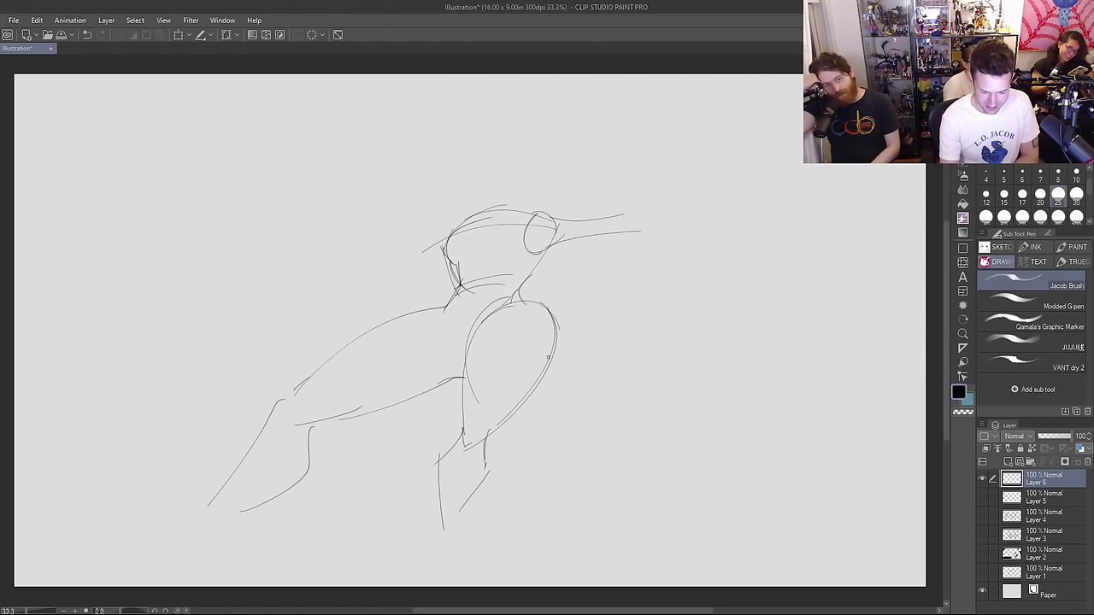
# Step: Draw the ankle and the upper and lower foot lines at the end of the far-left leg
pyautogui.moveTo(244, 511)
pyautogui.mouseDown()
pyautogui.moveTo(214, 531)
pyautogui.moveTo(224, 507)
pyautogui.moveTo(205, 531)
pyautogui.mouseUp()
pyautogui.hotkey('ctrl', 'z')
pyautogui.hotkey('ctrl', 'z')
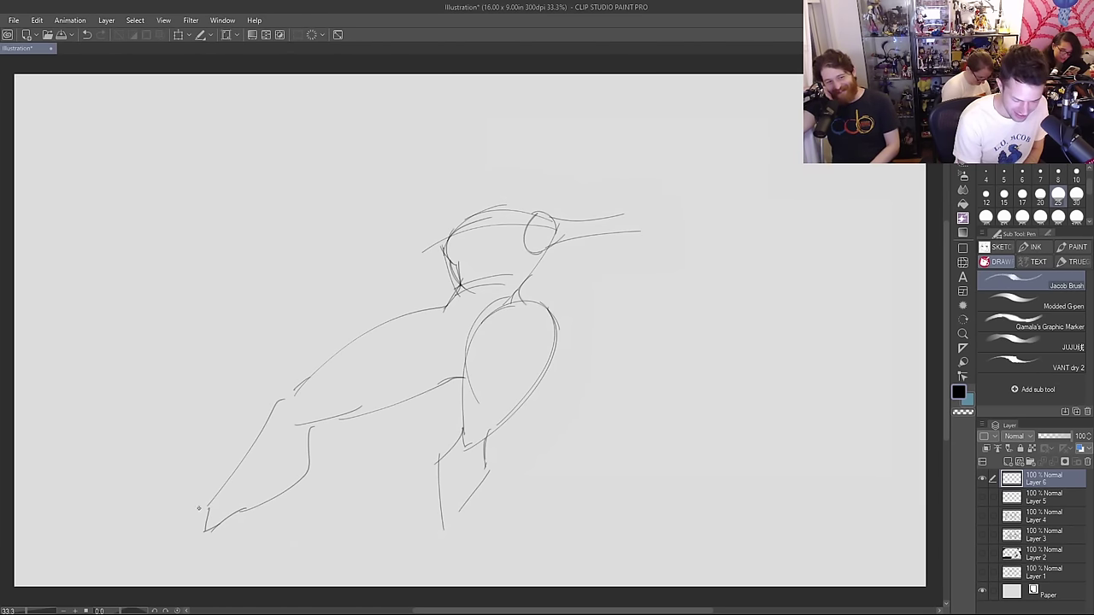
pyautogui.moveTo(200, 507); pyautogui.dragTo(85, 533)
pyautogui.hotkey('ctrl', 'z')
pyautogui.moveTo(196, 517)
pyautogui.mouseDown()
pyautogui.moveTo(115, 543)
pyautogui.moveTo(165, 548)
pyautogui.mouseUp()
pyautogui.hotkey('ctrl', 'z')
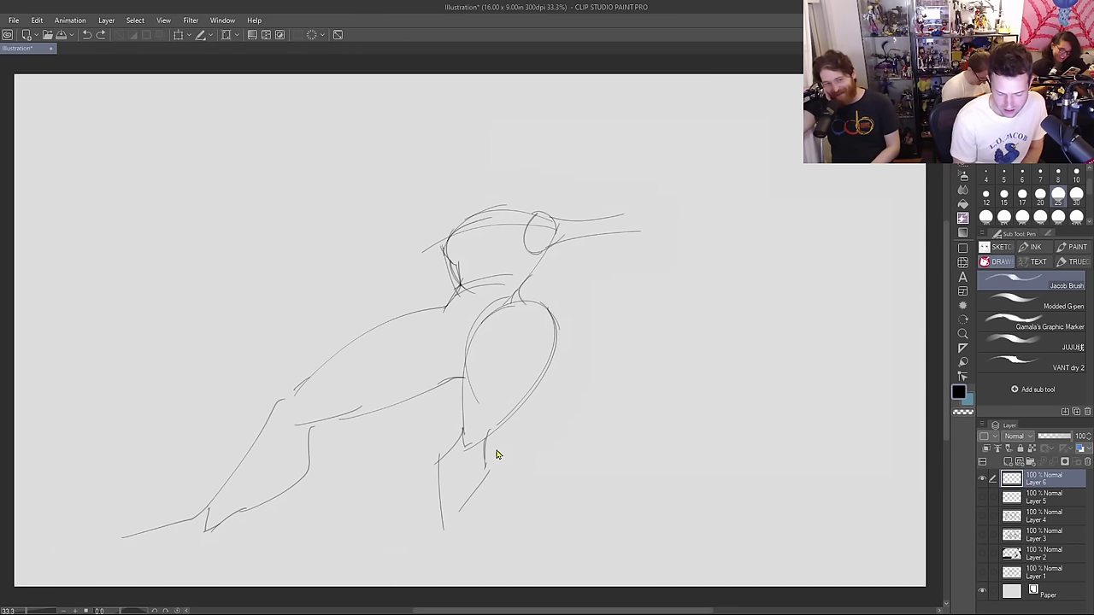
pyautogui.hotkey('ctrl', 'z')
pyautogui.moveTo(203, 511); pyautogui.dragTo(132, 559)
pyautogui.moveTo(221, 529)
pyautogui.mouseDown()
pyautogui.moveTo(224, 552)
pyautogui.moveTo(177, 561)
pyautogui.mouseUp()
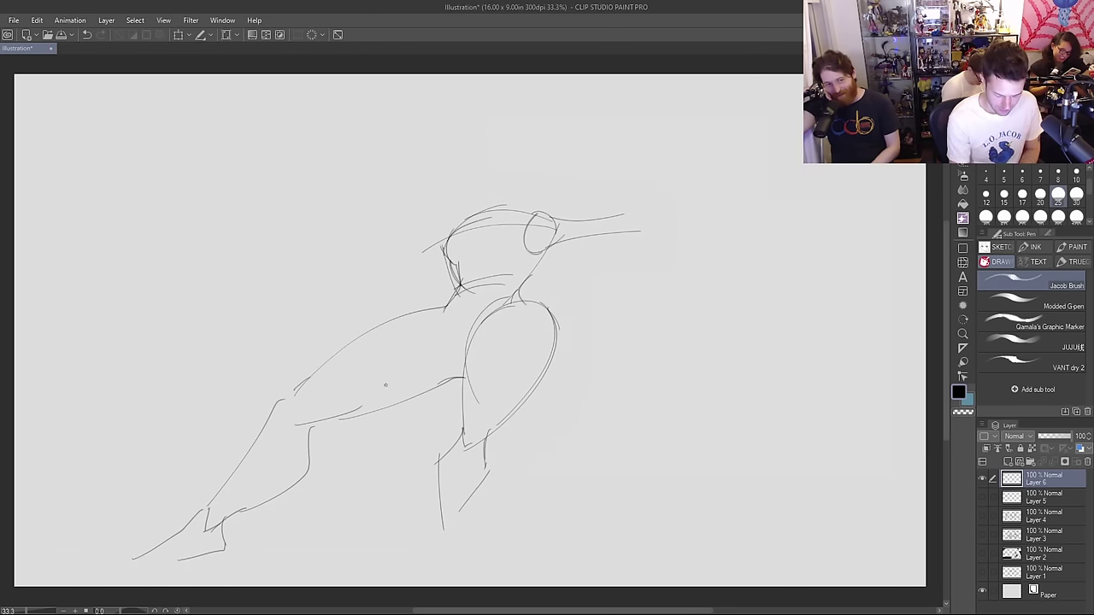
# Step: Erase and redraw the left leg's calf and underside lines, and close the foot with a toe and sole
pyautogui.press('e')
pyautogui.moveTo(318, 426)
pyautogui.mouseDown()
pyautogui.moveTo(311, 447)
pyautogui.moveTo(318, 441)
pyautogui.moveTo(266, 509)
pyautogui.moveTo(304, 476)
pyautogui.mouseUp()
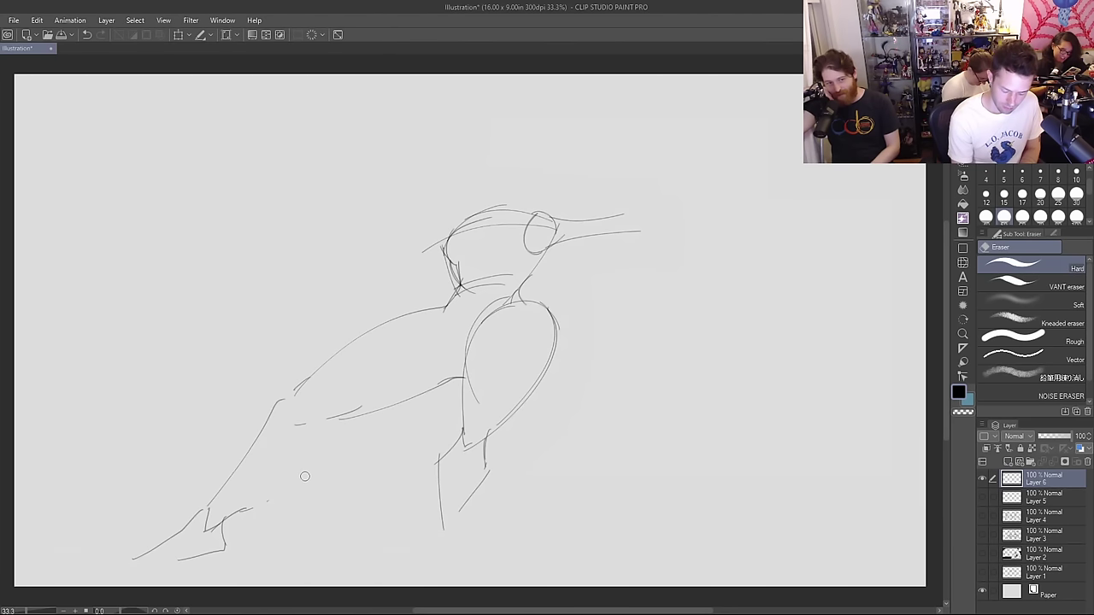
pyautogui.press('p')
pyautogui.moveTo(308, 421); pyautogui.dragTo(224, 522)
pyautogui.moveTo(320, 415); pyautogui.dragTo(463, 372)
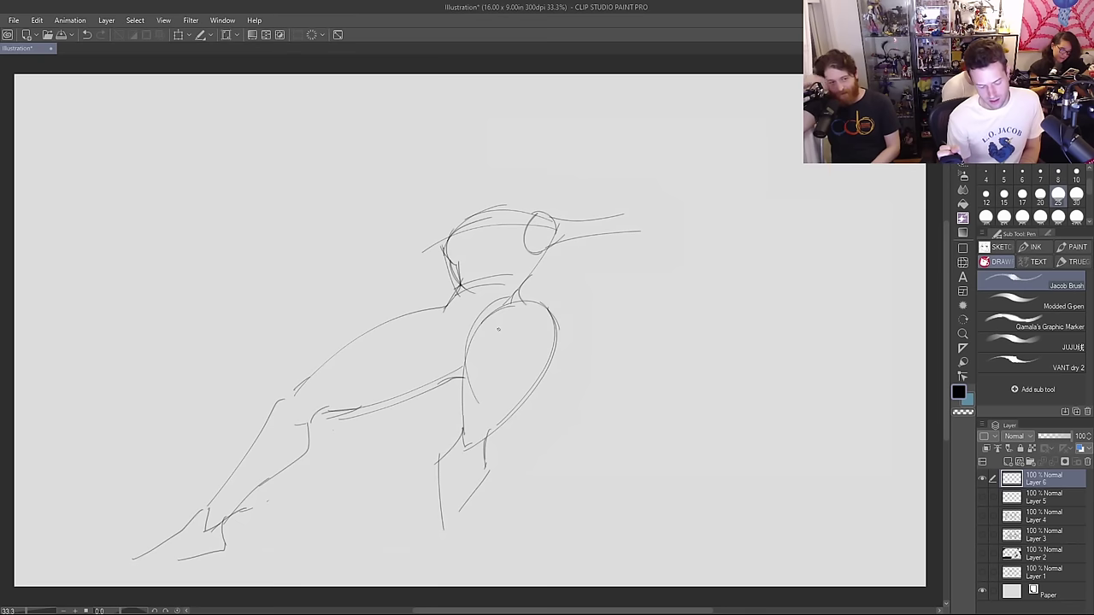
pyautogui.moveTo(124, 560)
pyautogui.mouseDown()
pyautogui.moveTo(128, 570)
pyautogui.moveTo(183, 564)
pyautogui.mouseUp()
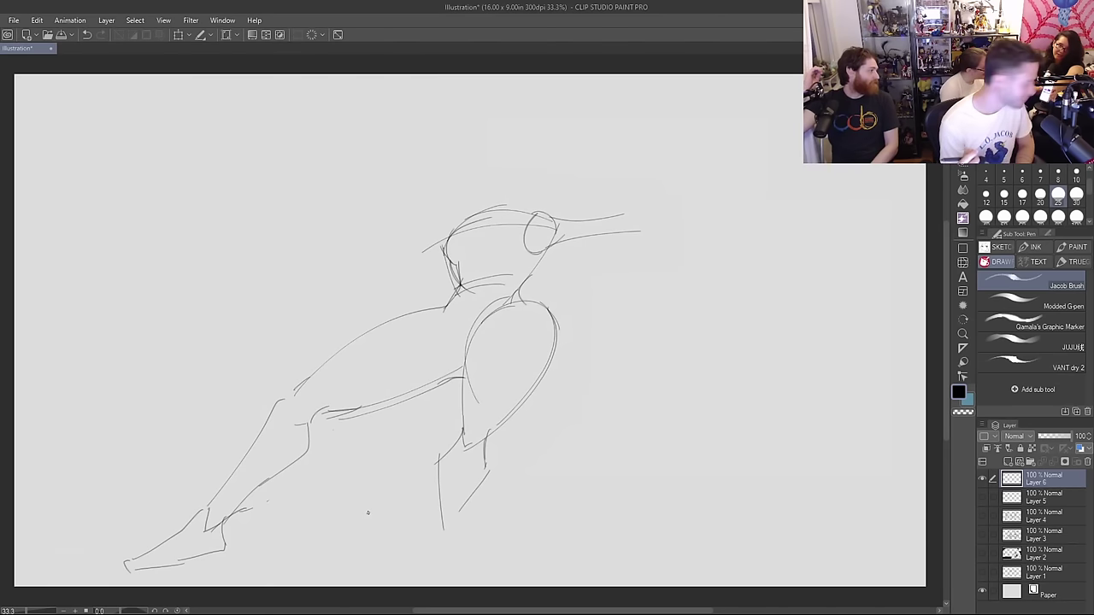
# Step: Erase the tapered oval and the limb beneath it
pyautogui.press('e')
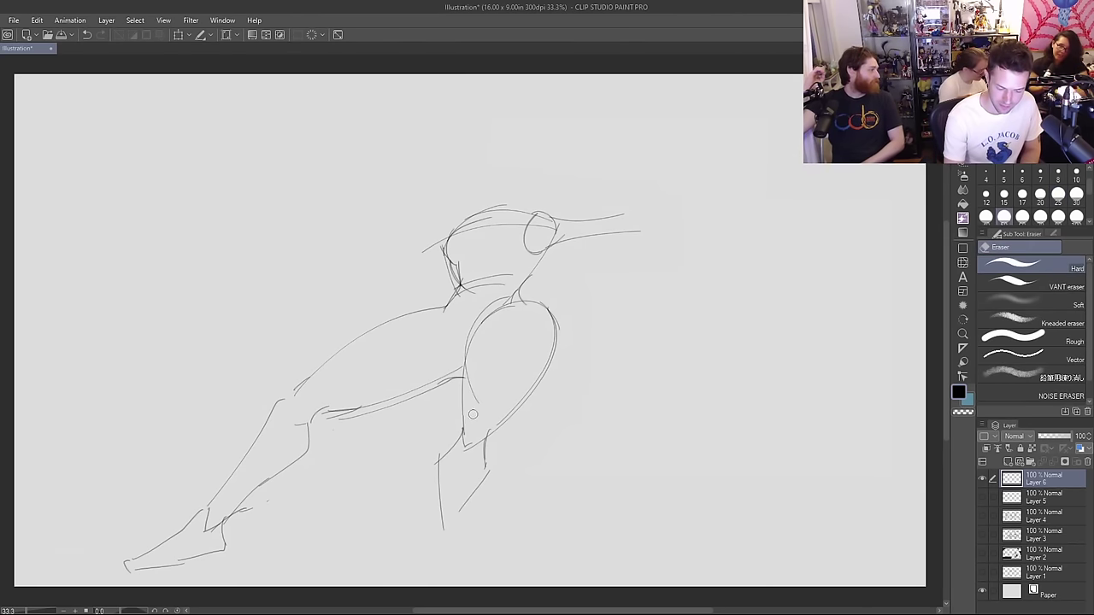
pyautogui.moveTo(472, 414)
pyautogui.mouseDown()
pyautogui.moveTo(463, 347)
pyautogui.moveTo(507, 313)
pyautogui.moveTo(530, 311)
pyautogui.moveTo(503, 411)
pyautogui.moveTo(480, 449)
pyautogui.mouseUp()
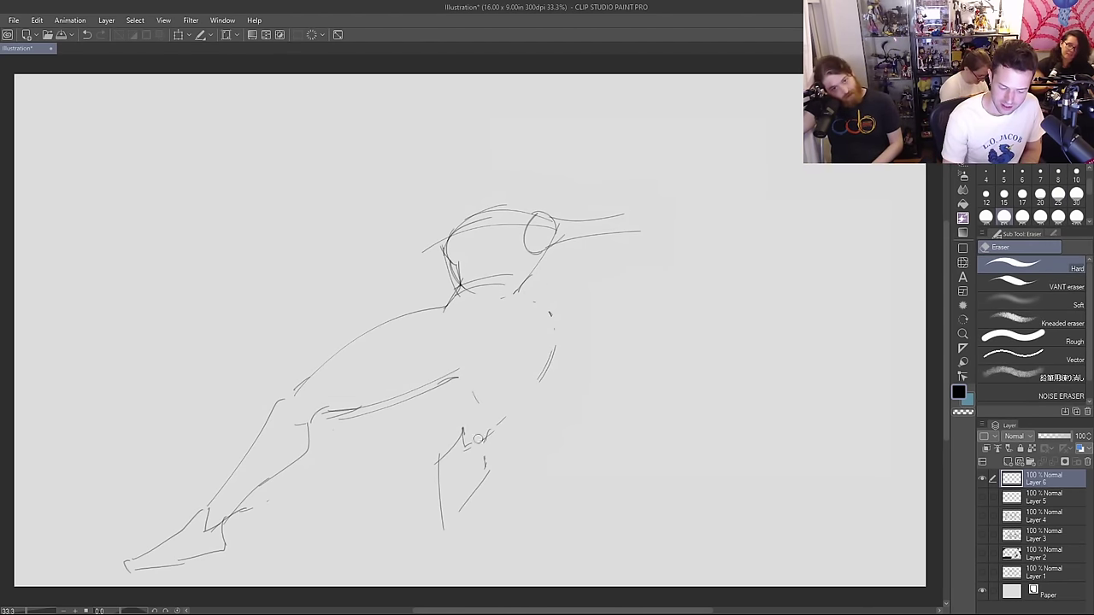
pyautogui.moveTo(488, 390)
pyautogui.mouseDown()
pyautogui.moveTo(437, 491)
pyautogui.moveTo(439, 515)
pyautogui.moveTo(551, 373)
pyautogui.moveTo(560, 338)
pyautogui.moveTo(551, 362)
pyautogui.moveTo(549, 326)
pyautogui.moveTo(524, 300)
pyautogui.mouseUp()
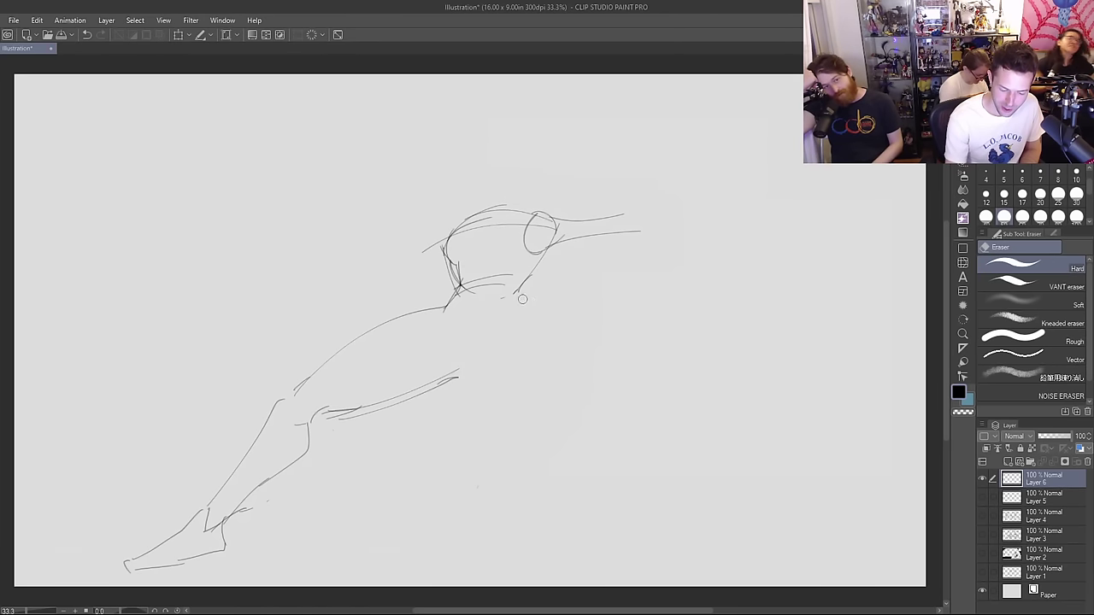
# Step: Clear the whole remaining figure sketch from the layer with a rectangular selection, deselect, and return to the pen
pyautogui.press('m')
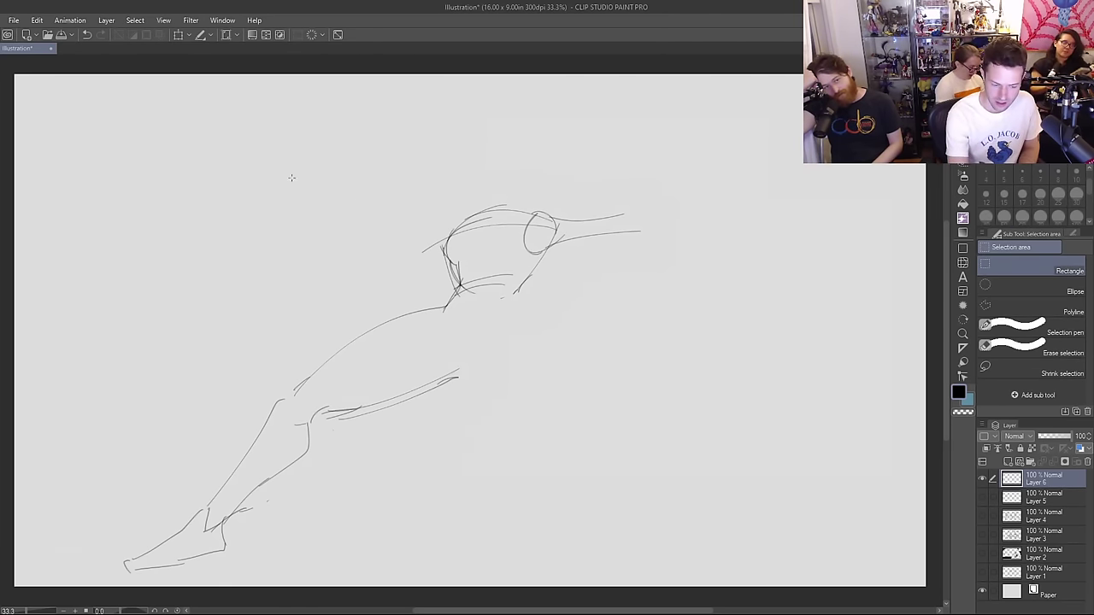
pyautogui.moveTo(96, 196); pyautogui.dragTo(702, 577)
pyautogui.press('Delete')
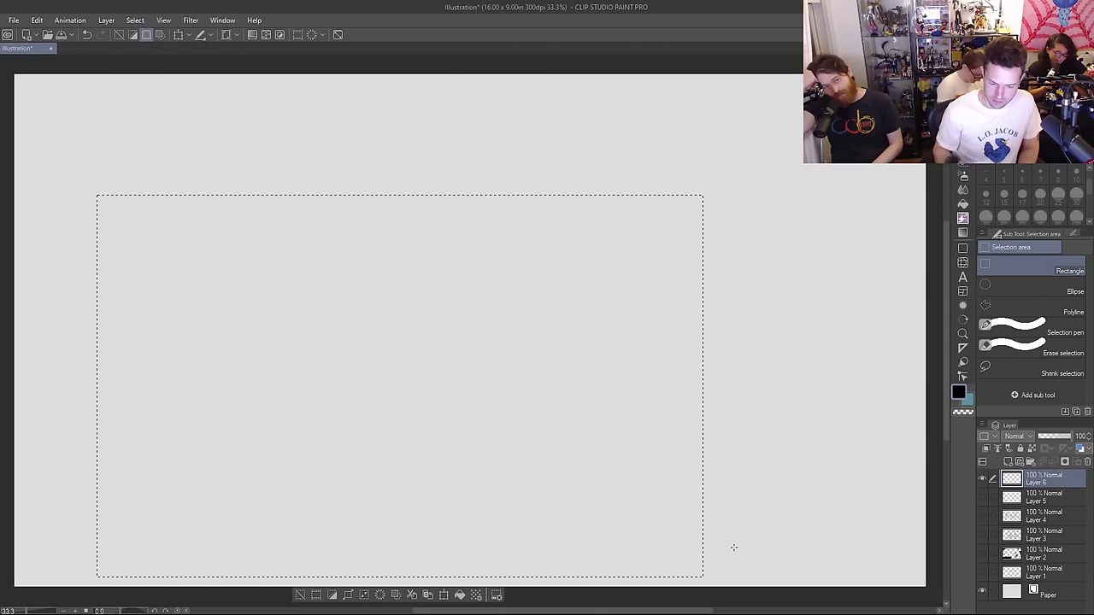
pyautogui.click(300, 595)
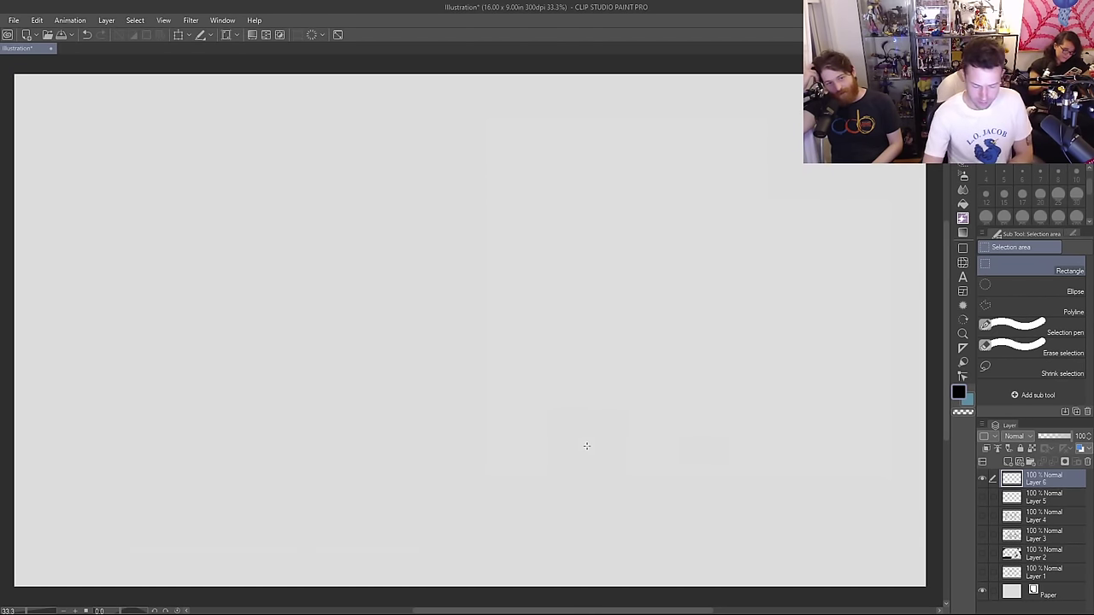
pyautogui.press('p')
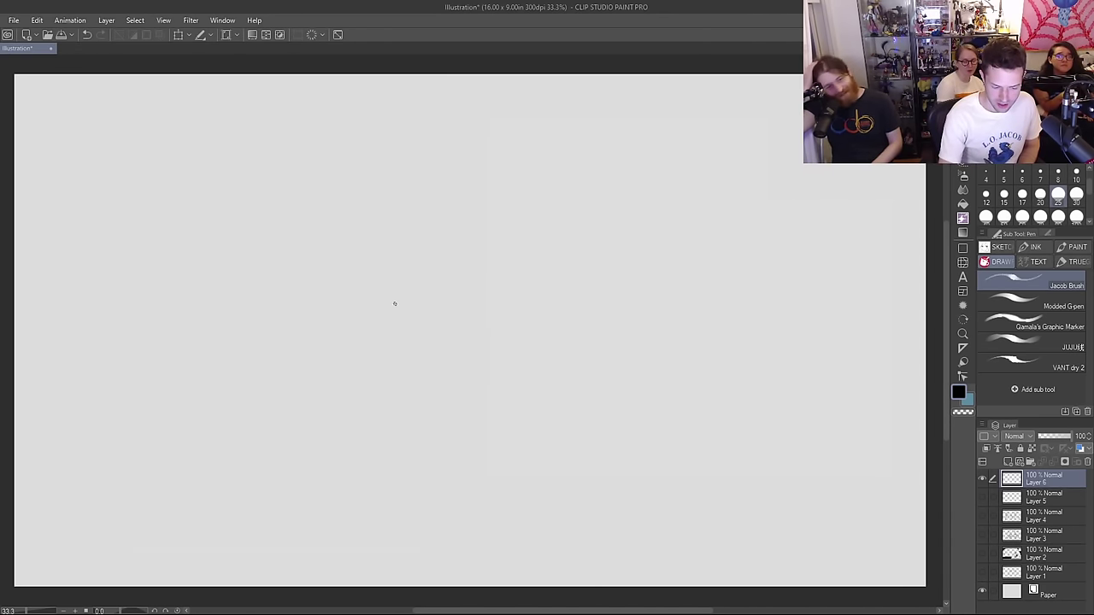
pyautogui.moveTo(396, 311)
pyautogui.mouseDown()
pyautogui.moveTo(350, 291)
pyautogui.moveTo(334, 261)
pyautogui.mouseUp()
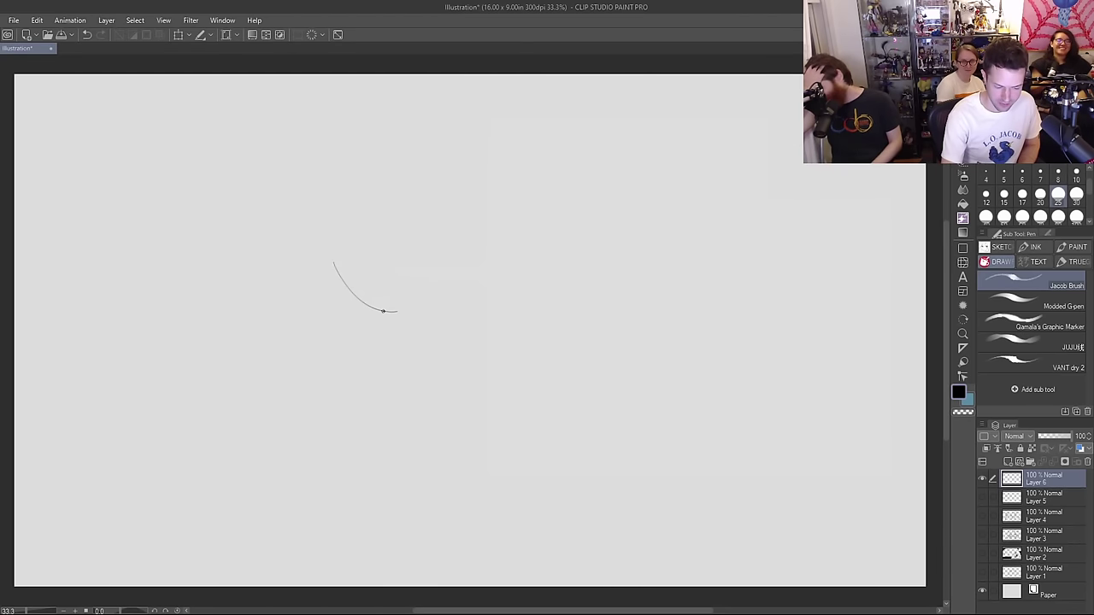
pyautogui.moveTo(376, 312); pyautogui.dragTo(333, 246)
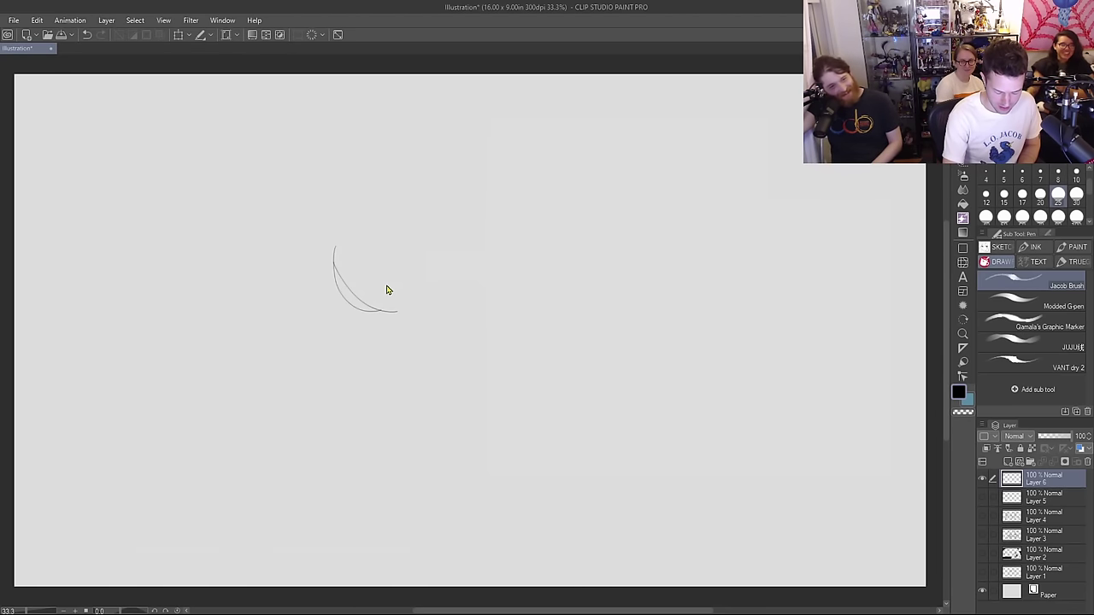
pyautogui.hotkey('ctrl', 'z')
pyautogui.moveTo(393, 313); pyautogui.dragTo(333, 243)
pyautogui.hotkey('ctrl', 'z')
pyautogui.hotkey('ctrl', 'z')
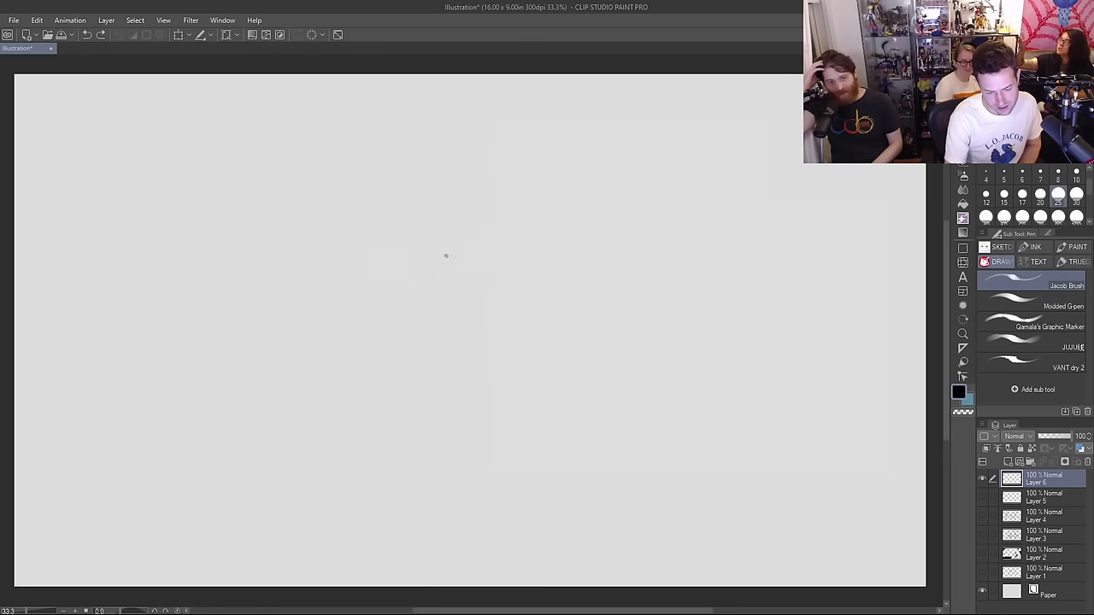
pyautogui.moveTo(387, 220)
pyautogui.mouseDown()
pyautogui.moveTo(427, 270)
pyautogui.moveTo(378, 220)
pyautogui.moveTo(415, 183)
pyautogui.mouseUp()
pyautogui.hotkey('ctrl', 'z')
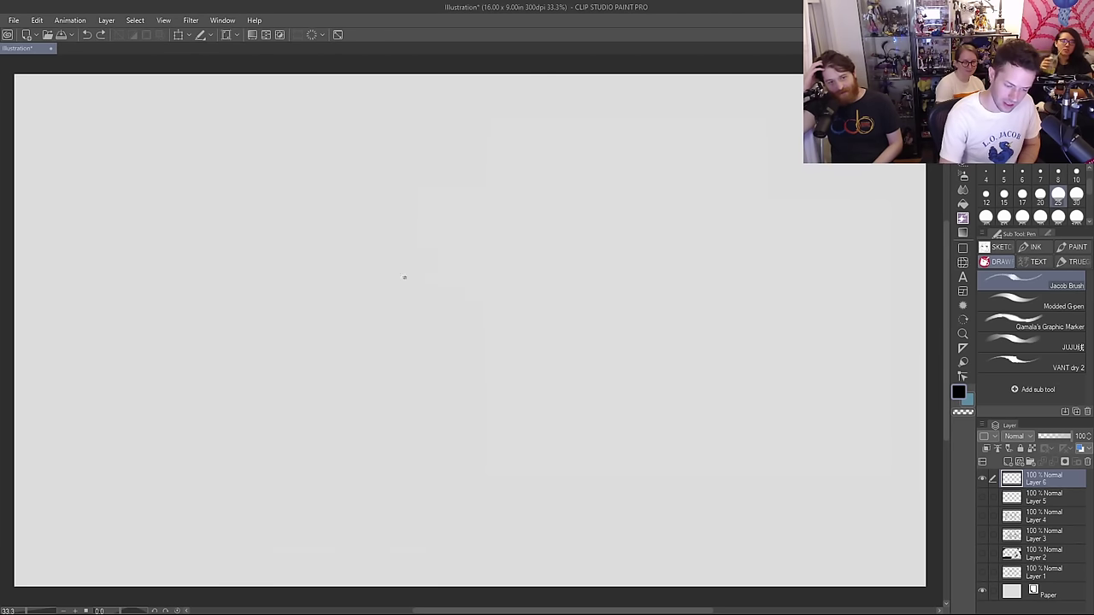
pyautogui.moveTo(404, 277)
pyautogui.mouseDown()
pyautogui.moveTo(439, 190)
pyautogui.moveTo(401, 293)
pyautogui.moveTo(427, 199)
pyautogui.mouseUp()
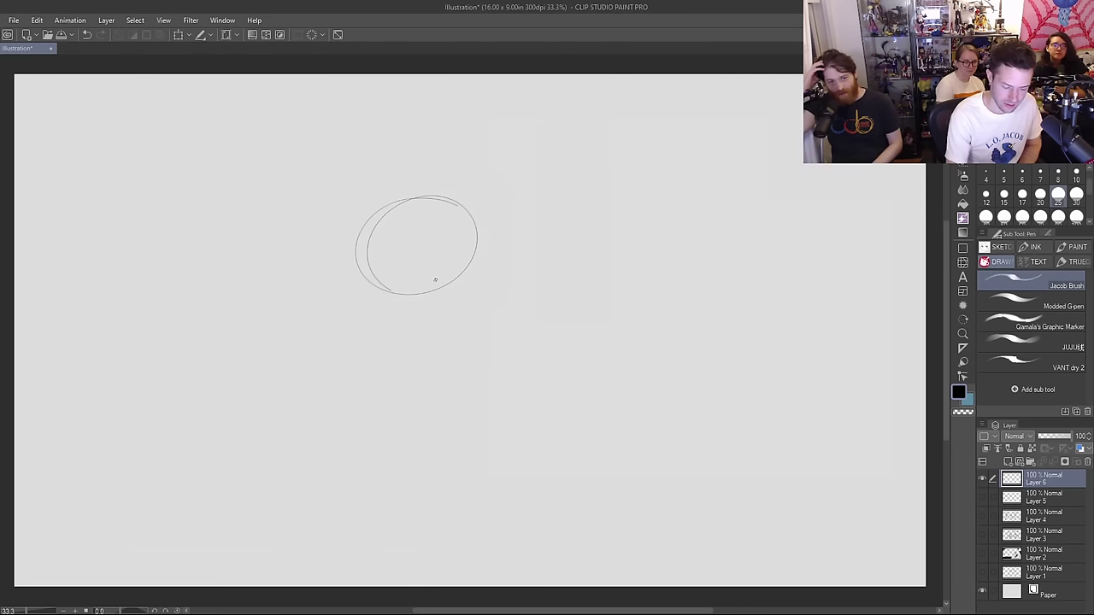
pyautogui.hotkey('ctrl', 'z')
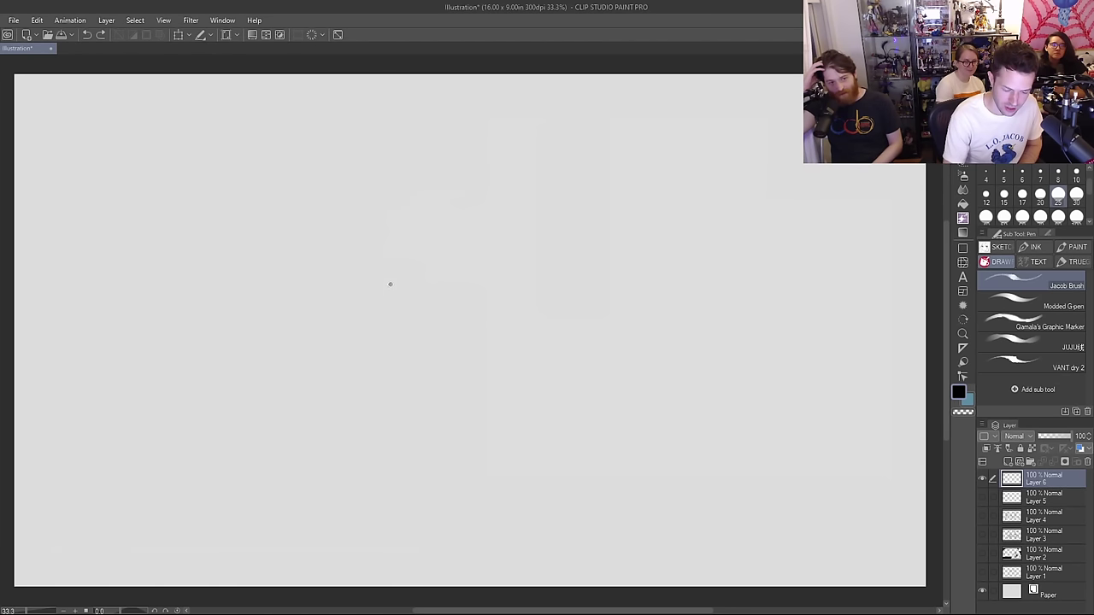
# Step: Sketch a small oval with a folded limb, running down to the left from it and bending back to the right
pyautogui.moveTo(350, 246)
pyautogui.mouseDown()
pyautogui.moveTo(390, 232)
pyautogui.moveTo(265, 325)
pyautogui.mouseUp()
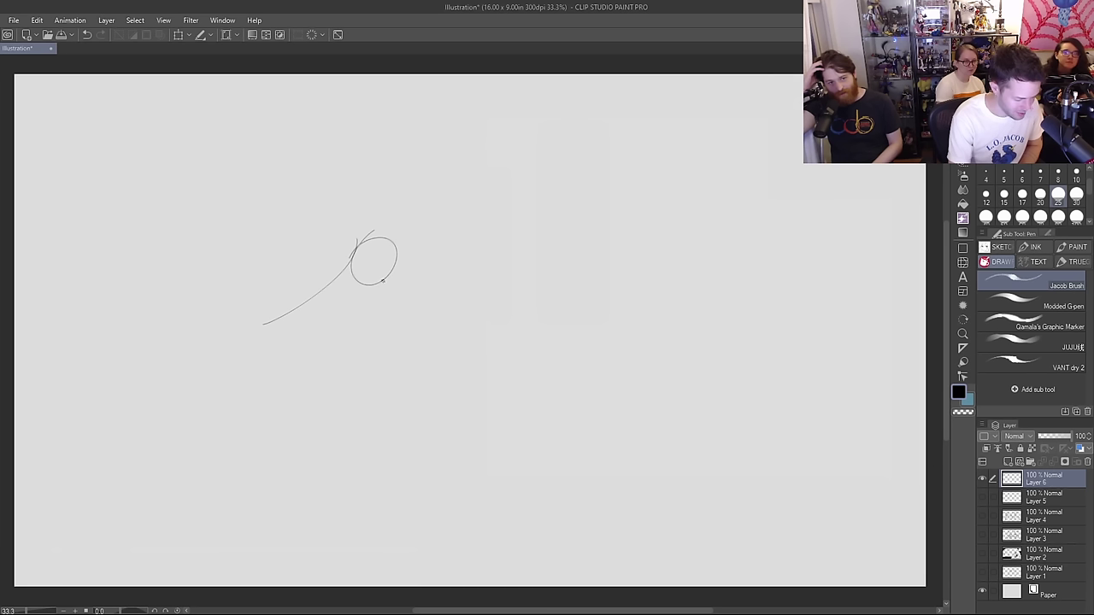
pyautogui.moveTo(383, 281)
pyautogui.mouseDown()
pyautogui.moveTo(300, 320)
pyautogui.moveTo(424, 343)
pyautogui.mouseUp()
pyautogui.moveTo(268, 331); pyautogui.dragTo(461, 369)
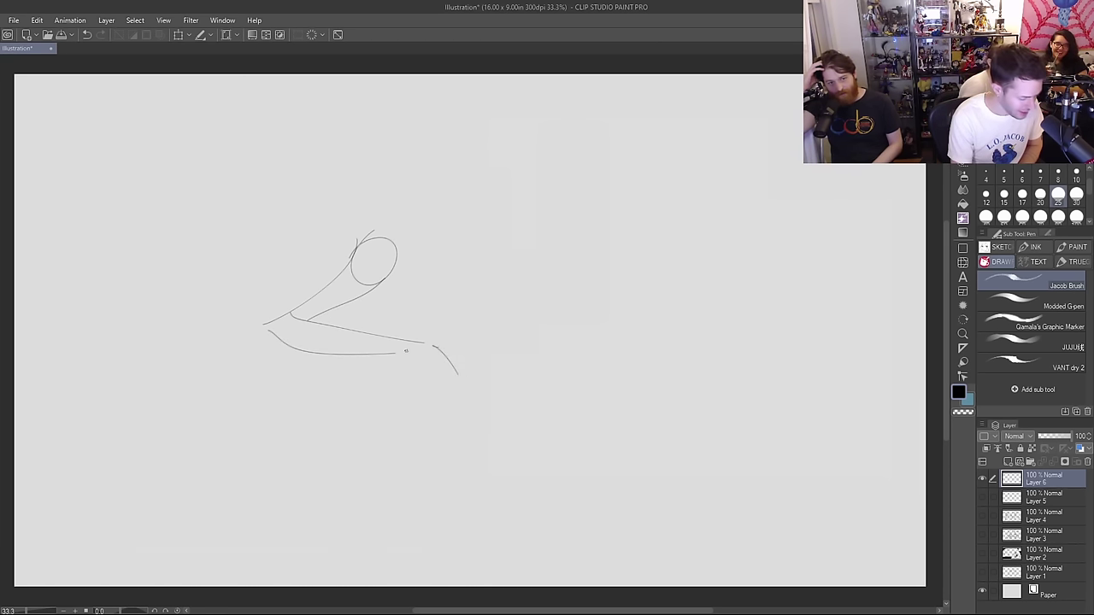
pyautogui.moveTo(394, 354); pyautogui.dragTo(396, 377)
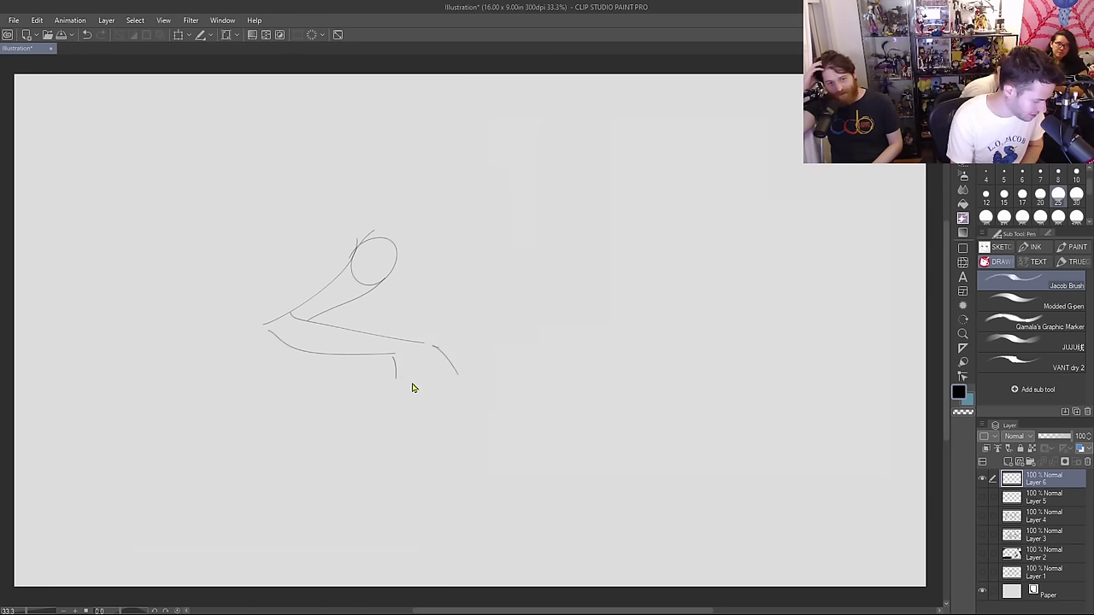
pyautogui.moveTo(396, 354)
pyautogui.mouseDown()
pyautogui.moveTo(398, 382)
pyautogui.moveTo(446, 390)
pyautogui.mouseUp()
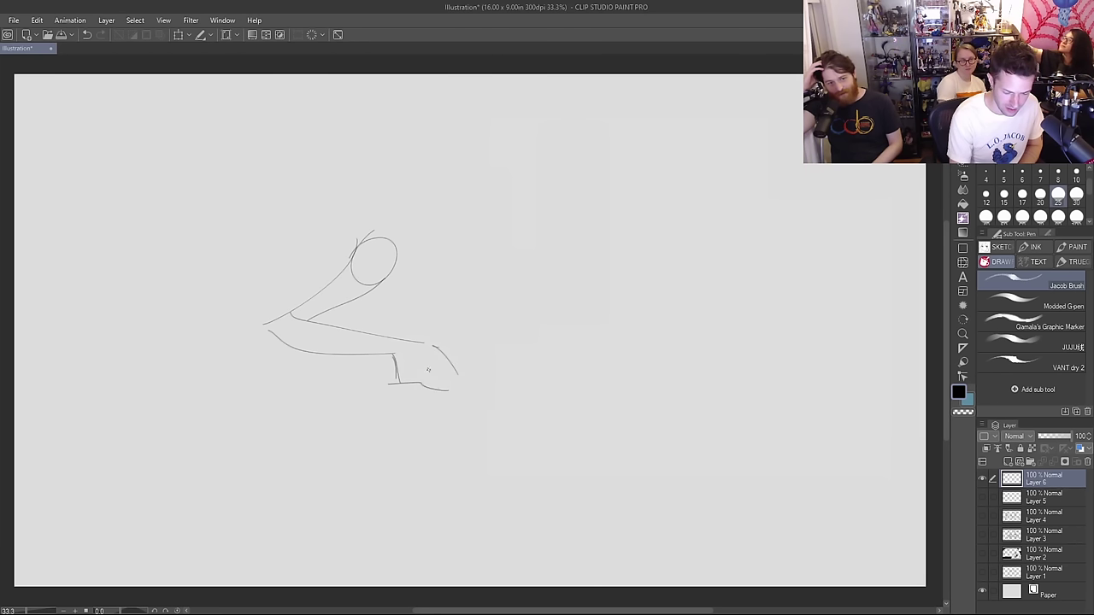
pyautogui.hotkey('ctrl', 'z')
pyautogui.hotkey('ctrl', 'z')
pyautogui.hotkey('ctrl', 'z')
pyautogui.hotkey('ctrl', 'z')
pyautogui.hotkey('ctrl', 'z')
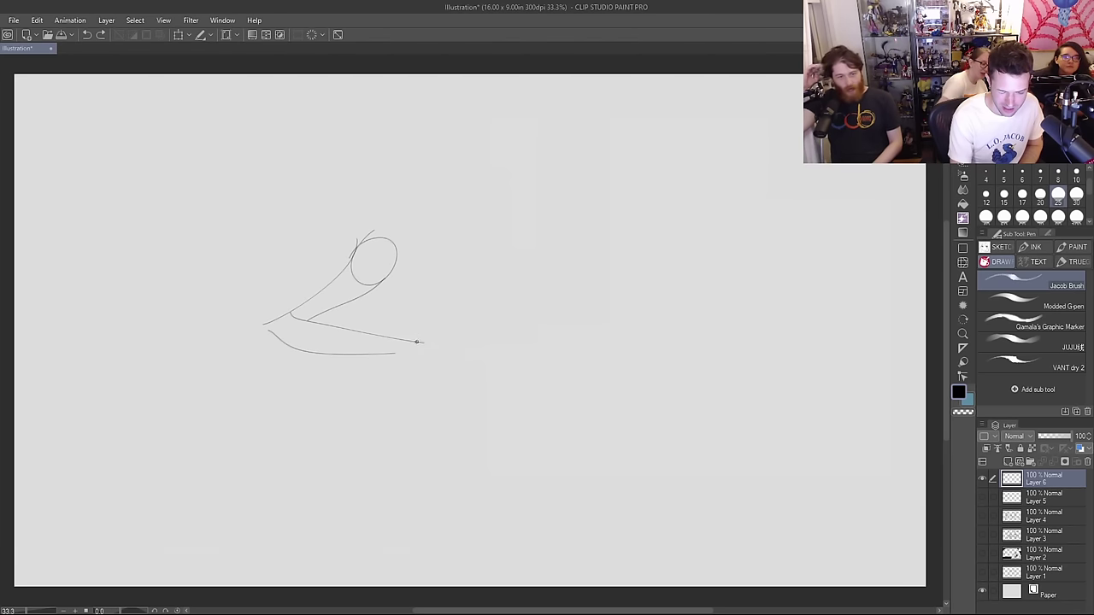
# Step: Extend the forearm to the right into a blocky hand, with an upright crossguard prong rising above it
pyautogui.moveTo(447, 325); pyautogui.dragTo(390, 340)
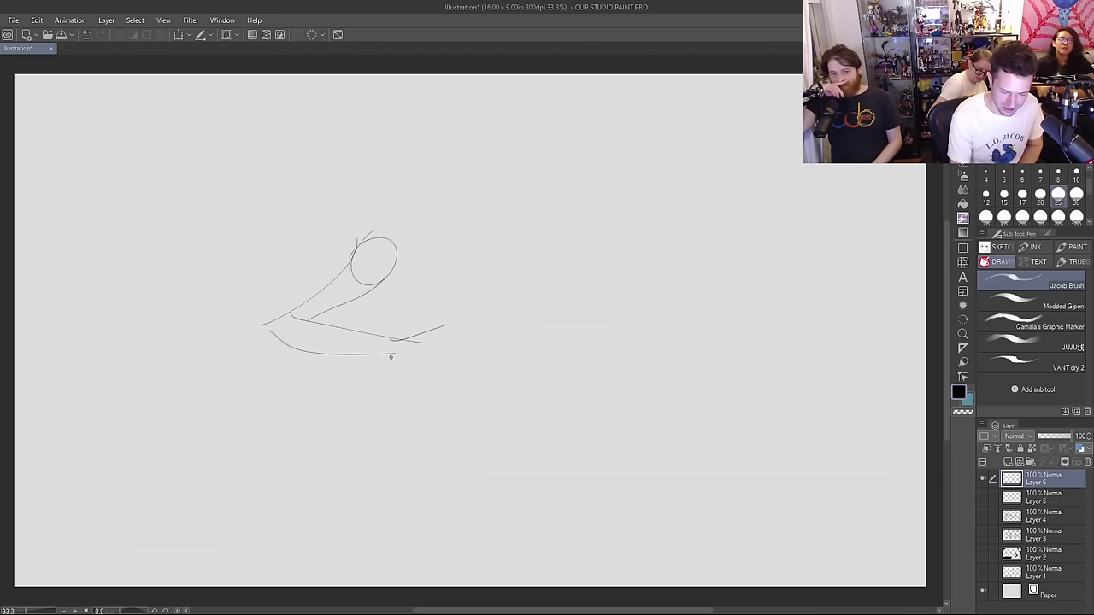
pyautogui.hotkey('ctrl', 'z')
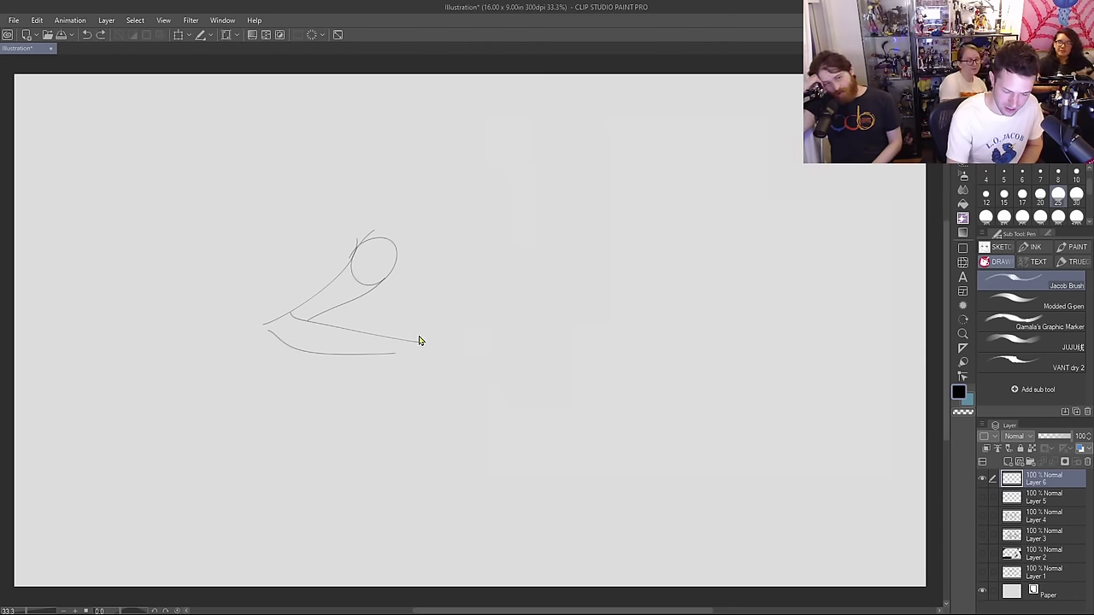
pyautogui.moveTo(419, 341); pyautogui.dragTo(470, 350)
pyautogui.moveTo(390, 352)
pyautogui.mouseDown()
pyautogui.moveTo(472, 380)
pyautogui.moveTo(444, 319)
pyautogui.moveTo(457, 301)
pyautogui.moveTo(448, 307)
pyautogui.moveTo(465, 306)
pyautogui.moveTo(460, 327)
pyautogui.moveTo(459, 371)
pyautogui.mouseUp()
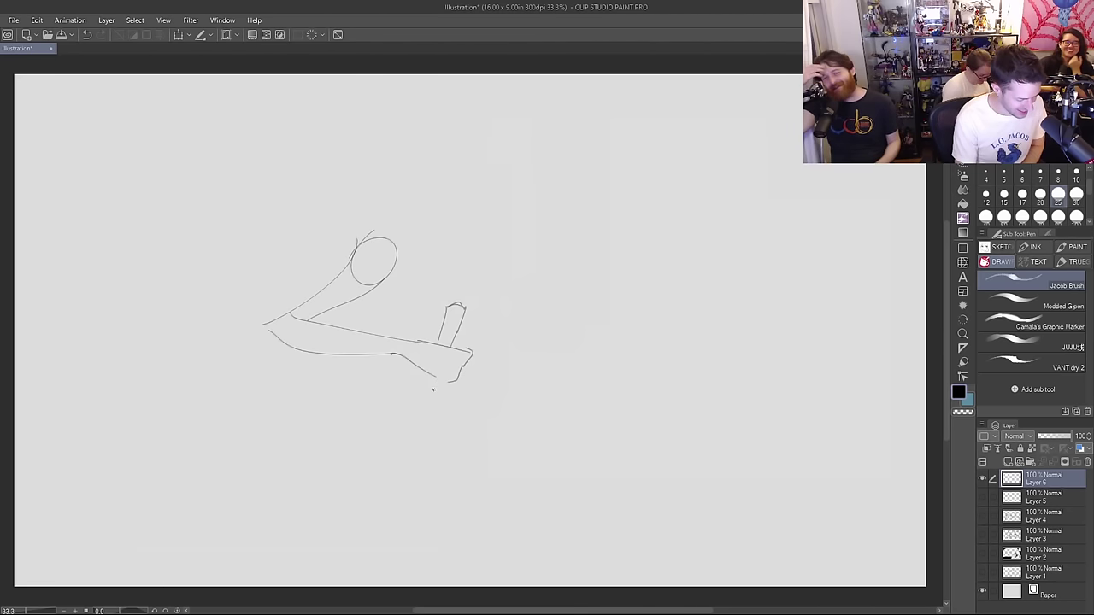
# Step: Sketch a small double ring under the hand and a long sword blade widening leftward from it to a pointed tip
pyautogui.moveTo(428, 392)
pyautogui.mouseDown()
pyautogui.moveTo(417, 387)
pyautogui.moveTo(439, 392)
pyautogui.moveTo(428, 401)
pyautogui.moveTo(155, 372)
pyautogui.mouseUp()
pyautogui.moveTo(410, 383)
pyautogui.mouseDown()
pyautogui.moveTo(226, 339)
pyautogui.moveTo(168, 329)
pyautogui.mouseUp()
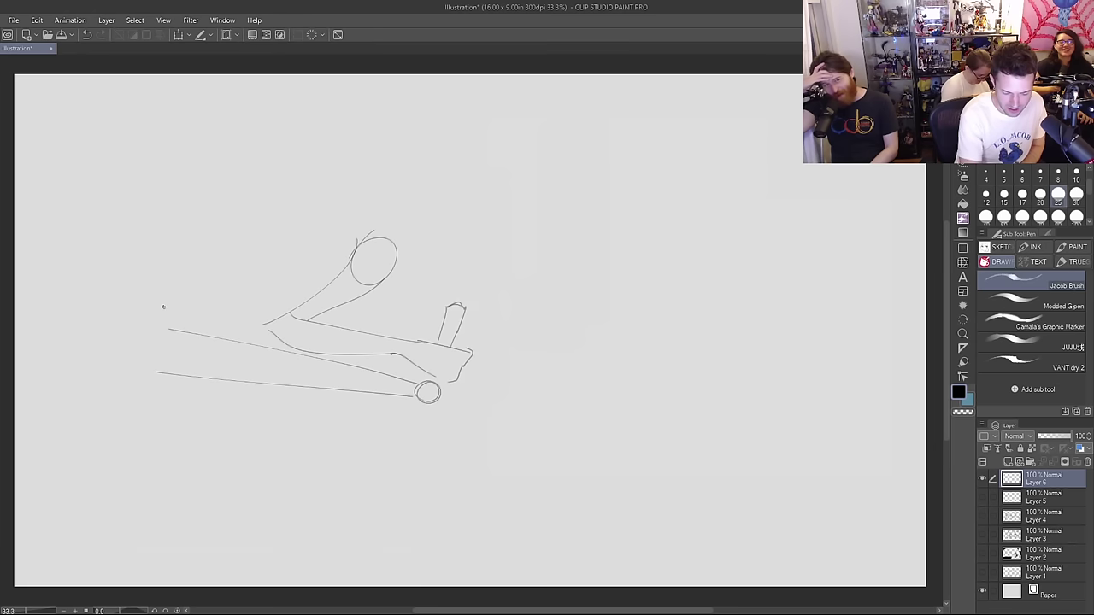
pyautogui.moveTo(156, 371)
pyautogui.mouseDown()
pyautogui.moveTo(132, 346)
pyautogui.moveTo(167, 329)
pyautogui.mouseUp()
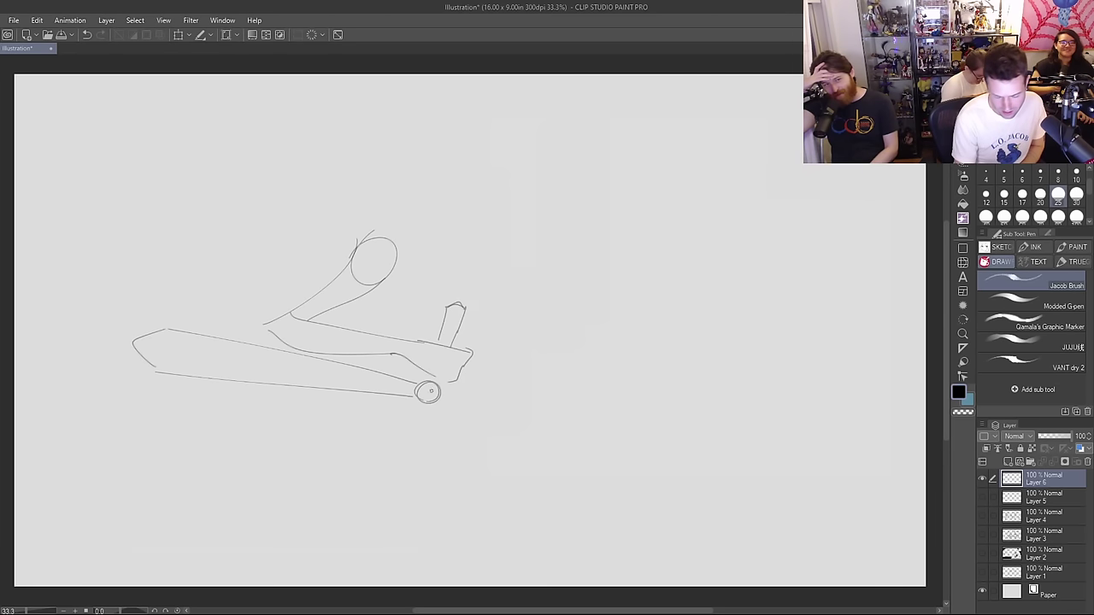
# Step: Draw the sword's lower crossguard prong as two slanted lines hanging below the ring
pyautogui.moveTo(428, 382)
pyautogui.mouseDown()
pyautogui.moveTo(441, 384)
pyautogui.moveTo(410, 397)
pyautogui.moveTo(432, 411)
pyautogui.moveTo(393, 464)
pyautogui.mouseUp()
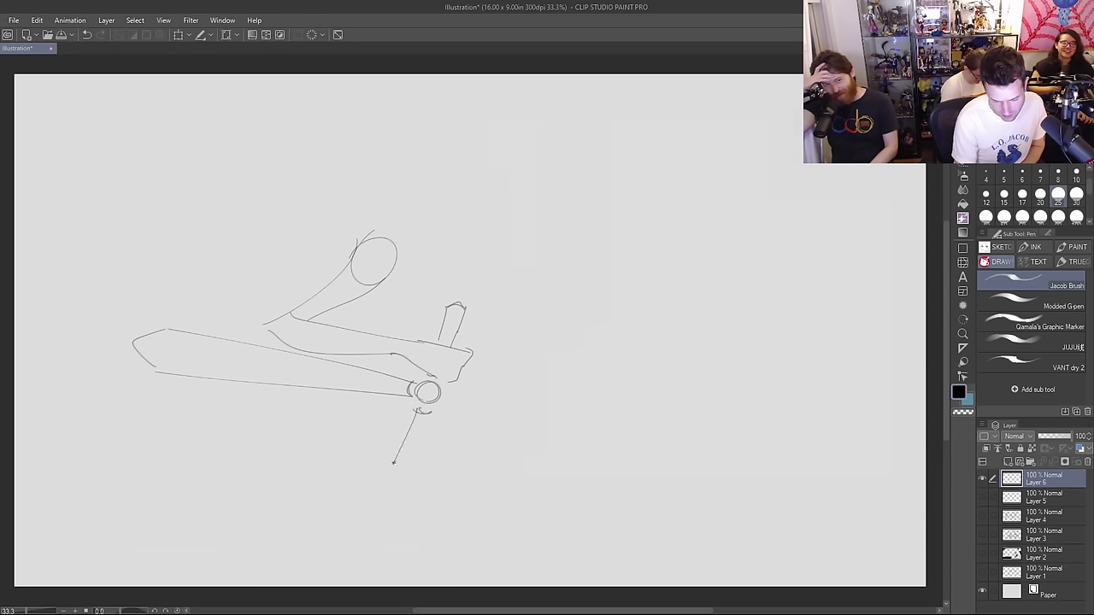
pyautogui.hotkey('ctrl', 'z')
pyautogui.moveTo(418, 408); pyautogui.dragTo(403, 455)
pyautogui.moveTo(429, 415)
pyautogui.mouseDown()
pyautogui.moveTo(420, 472)
pyautogui.moveTo(405, 467)
pyautogui.mouseUp()
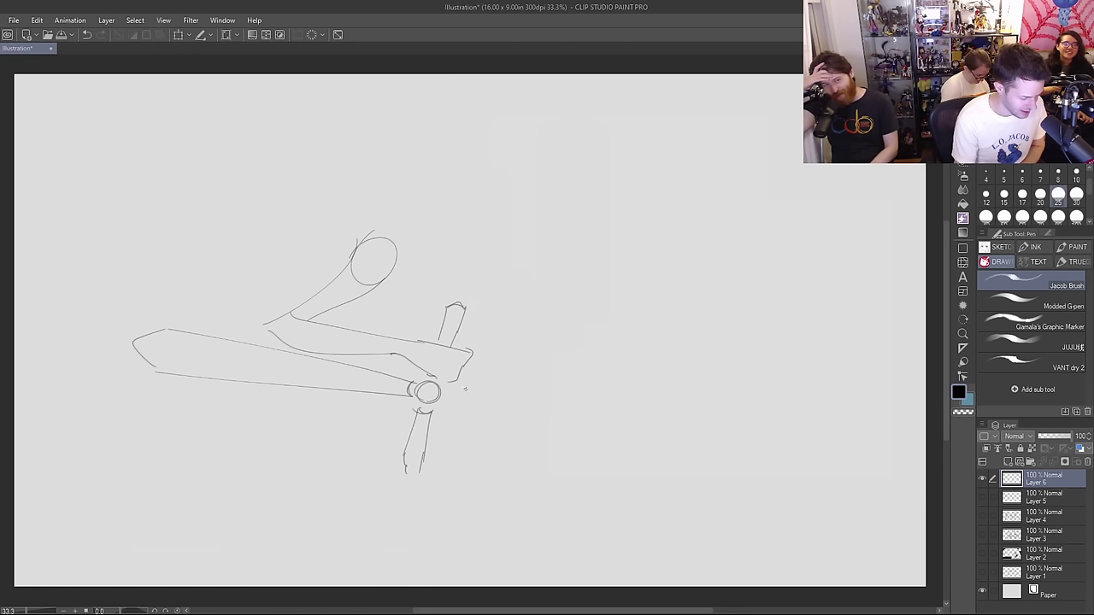
# Step: Sketch the sword's handle extending right from the ring, ending in a rounded pommel
pyautogui.moveTo(453, 393); pyautogui.dragTo(519, 397)
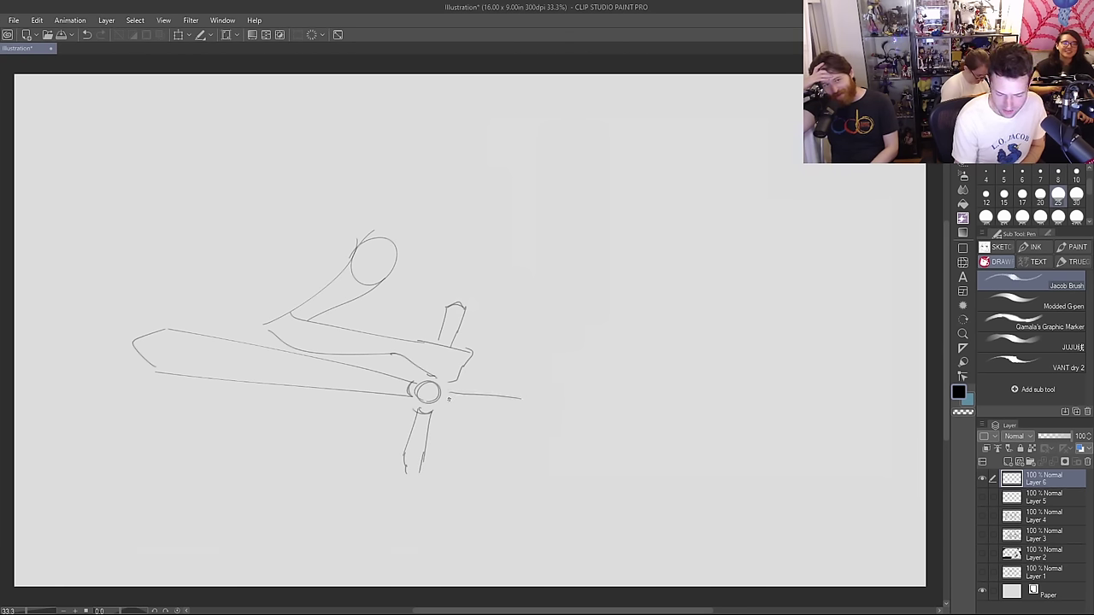
pyautogui.moveTo(448, 398)
pyautogui.mouseDown()
pyautogui.moveTo(508, 422)
pyautogui.moveTo(515, 404)
pyautogui.mouseUp()
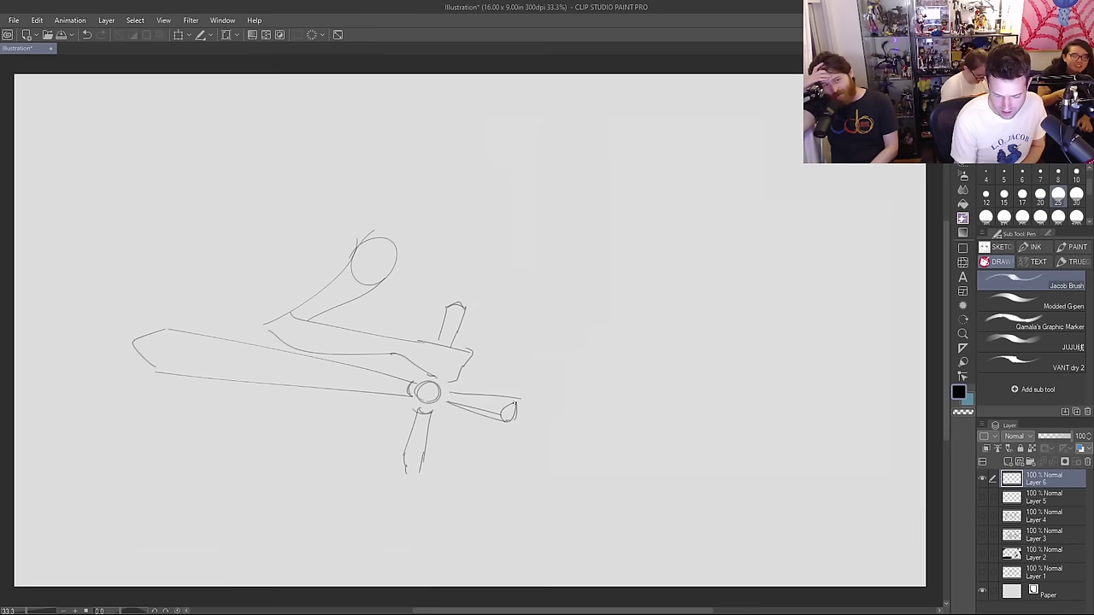
pyautogui.moveTo(449, 401); pyautogui.dragTo(443, 395)
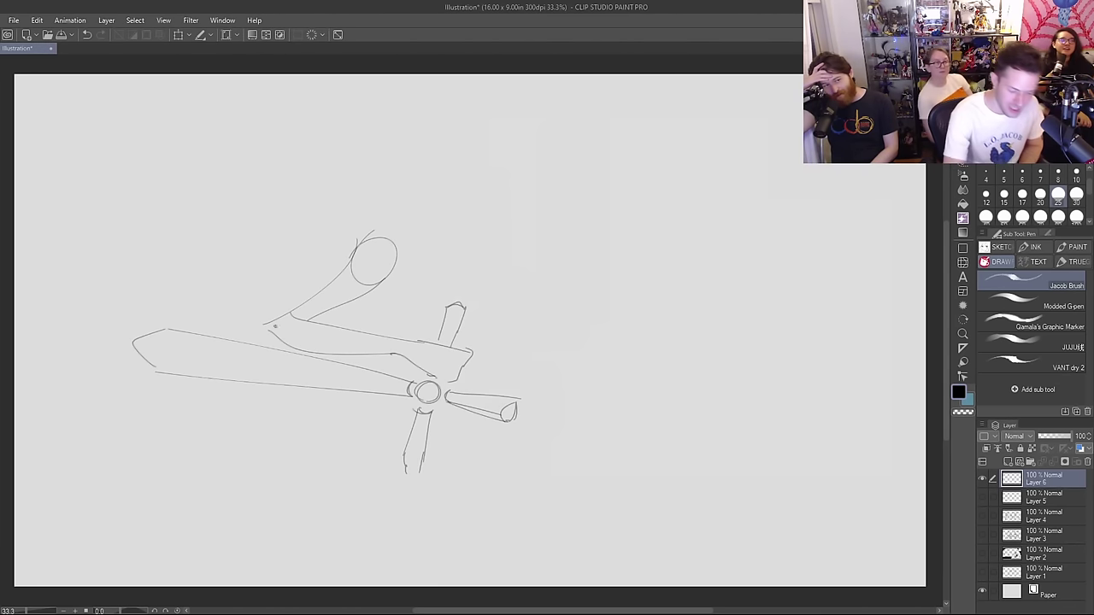
# Step: Add small pointed spikes at the elbow and a short contour stroke over the shoulder
pyautogui.moveTo(284, 343)
pyautogui.mouseDown()
pyautogui.moveTo(255, 306)
pyautogui.moveTo(254, 320)
pyautogui.moveTo(287, 311)
pyautogui.mouseUp()
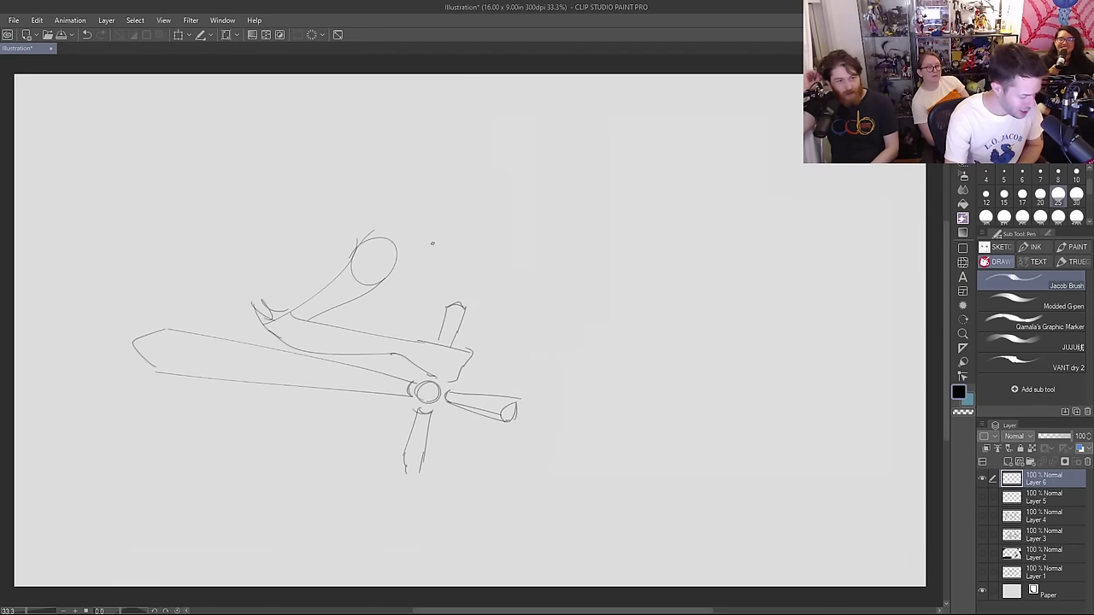
pyautogui.moveTo(342, 274)
pyautogui.mouseDown()
pyautogui.moveTo(352, 247)
pyautogui.moveTo(383, 240)
pyautogui.mouseUp()
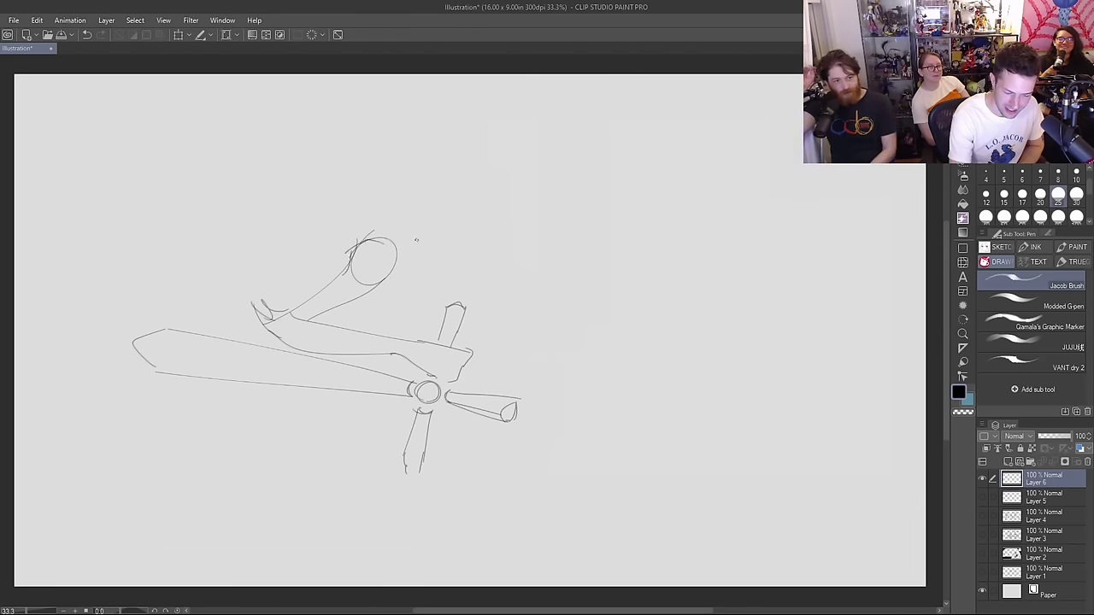
# Step: Sketch a curved chest line running right from beneath the shoulder and restate the shoulder circle
pyautogui.moveTo(375, 283); pyautogui.dragTo(432, 332)
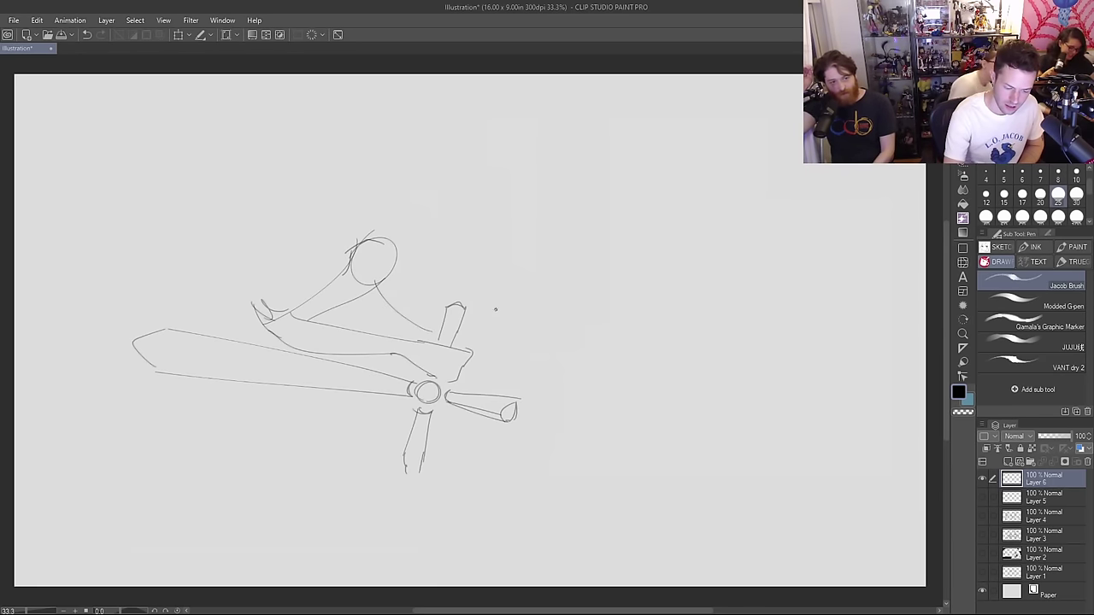
pyautogui.hotkey('ctrl', 'z')
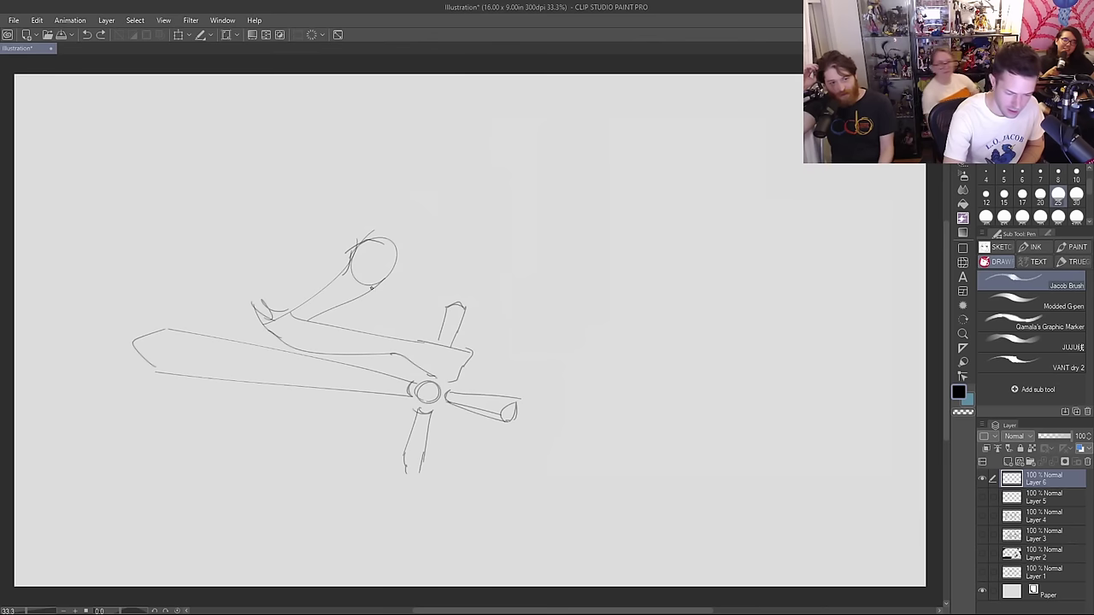
pyautogui.moveTo(376, 290); pyautogui.dragTo(421, 312)
pyautogui.hotkey('ctrl', 'z')
pyautogui.moveTo(369, 240); pyautogui.dragTo(377, 289)
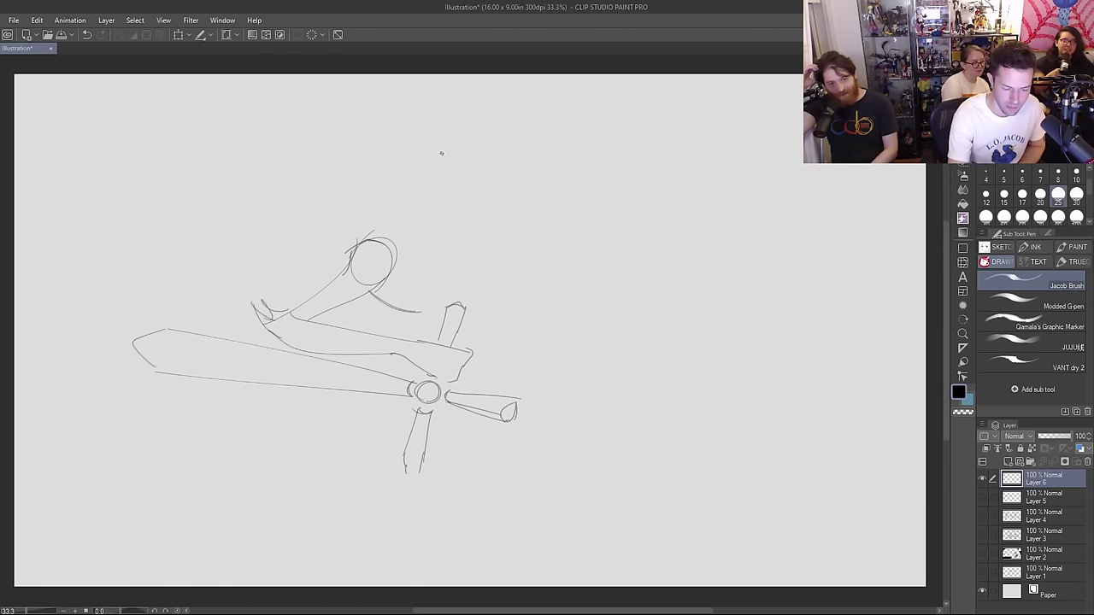
# Step: Draw the torso's right edge and underarm curve, continuing its sides down past the raised crossguard prong to the waist
pyautogui.moveTo(424, 228); pyautogui.dragTo(466, 294)
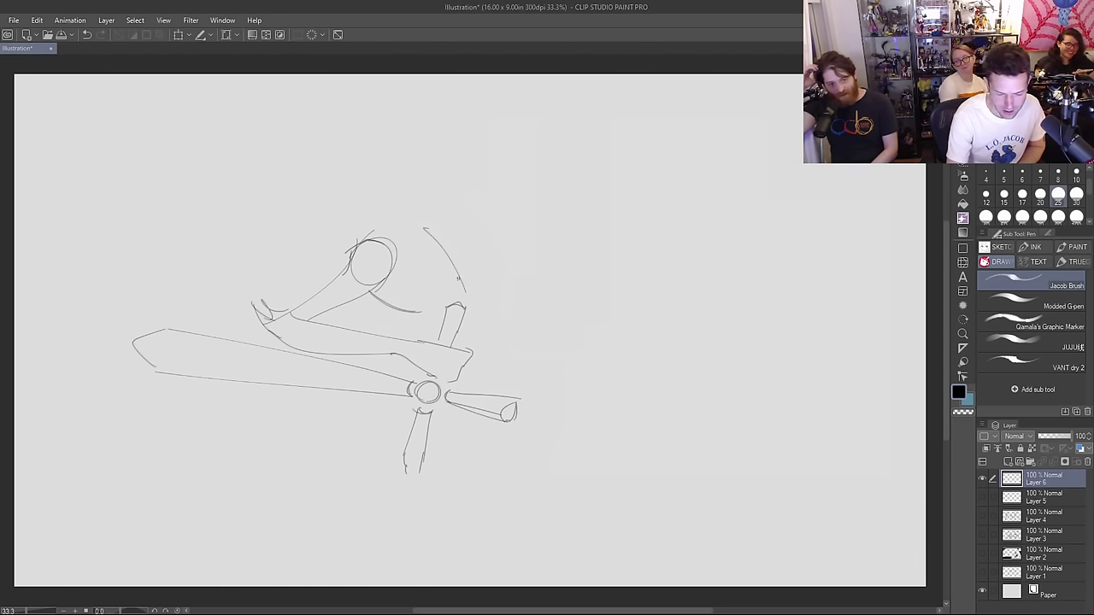
pyautogui.moveTo(458, 279); pyautogui.dragTo(408, 311)
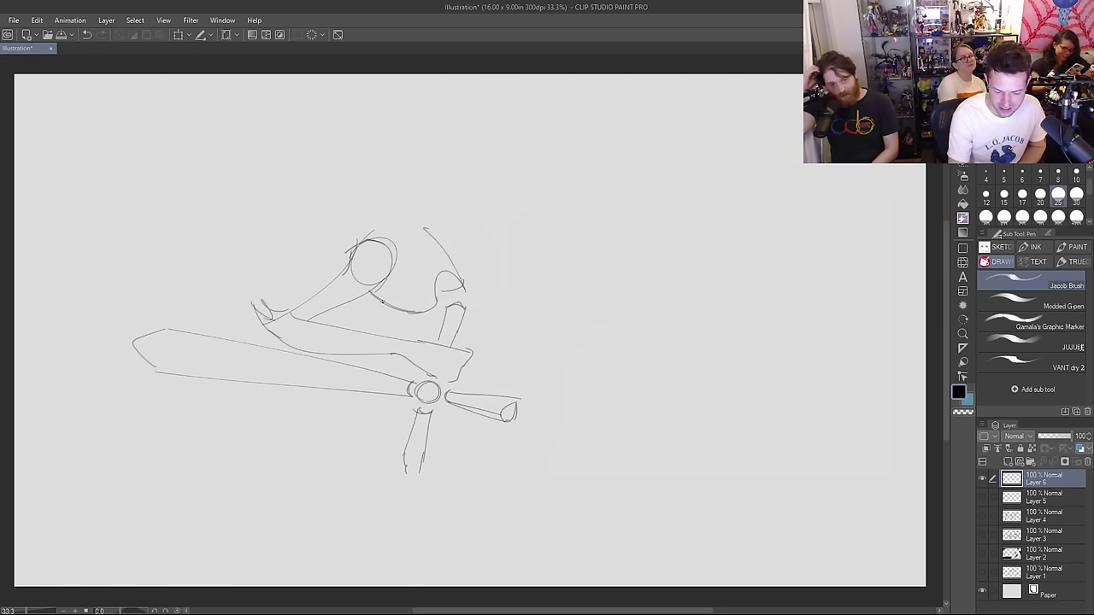
pyautogui.moveTo(382, 299); pyautogui.dragTo(431, 331)
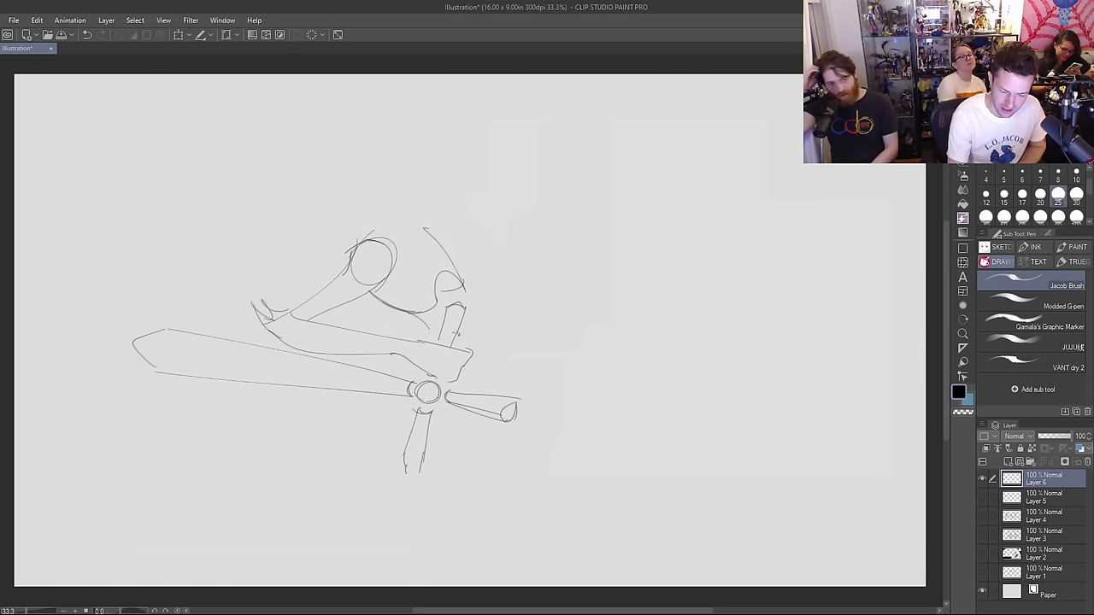
pyautogui.moveTo(466, 292); pyautogui.dragTo(494, 340)
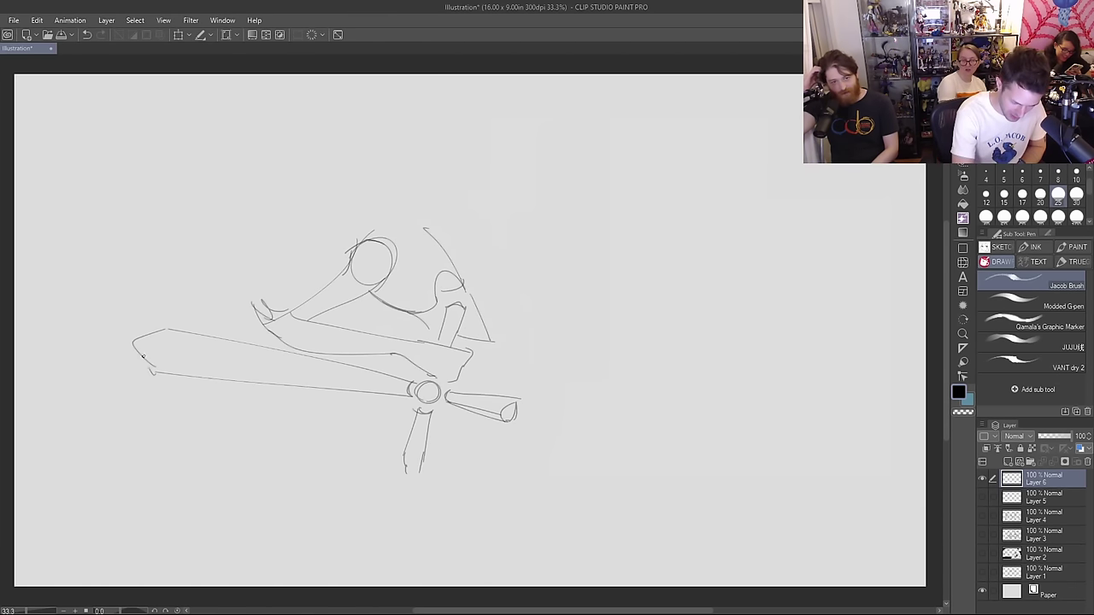
# Step: Add an inner edge line at the blade's tip and outline the far shoulder with an angled curve
pyautogui.moveTo(150, 370)
pyautogui.mouseDown()
pyautogui.moveTo(177, 326)
pyautogui.moveTo(151, 369)
pyautogui.mouseUp()
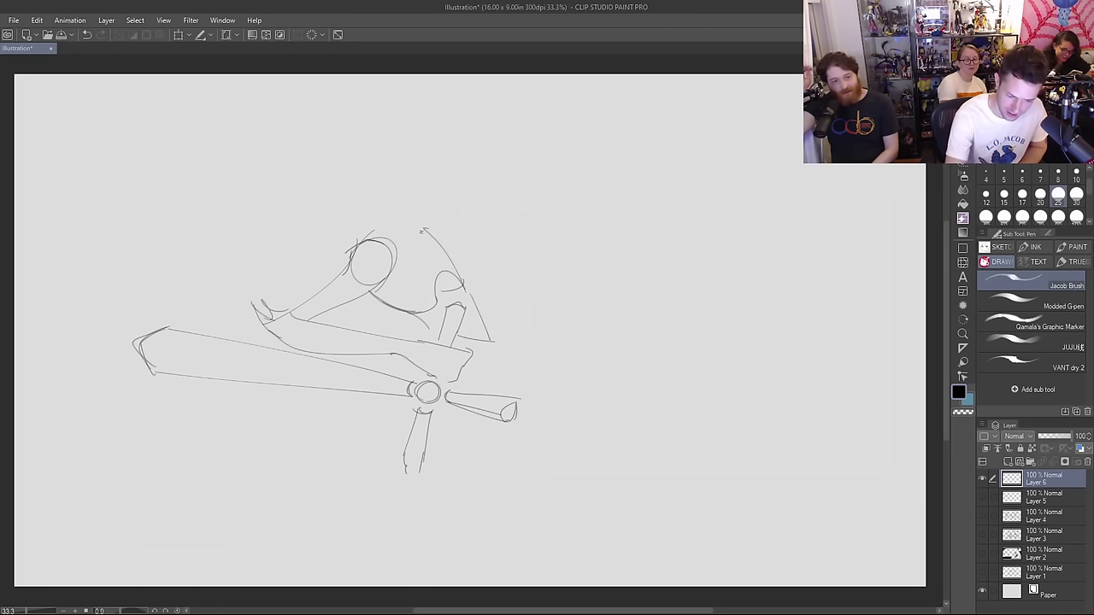
pyautogui.moveTo(415, 227)
pyautogui.mouseDown()
pyautogui.moveTo(470, 246)
pyautogui.moveTo(452, 238)
pyautogui.moveTo(470, 268)
pyautogui.mouseUp()
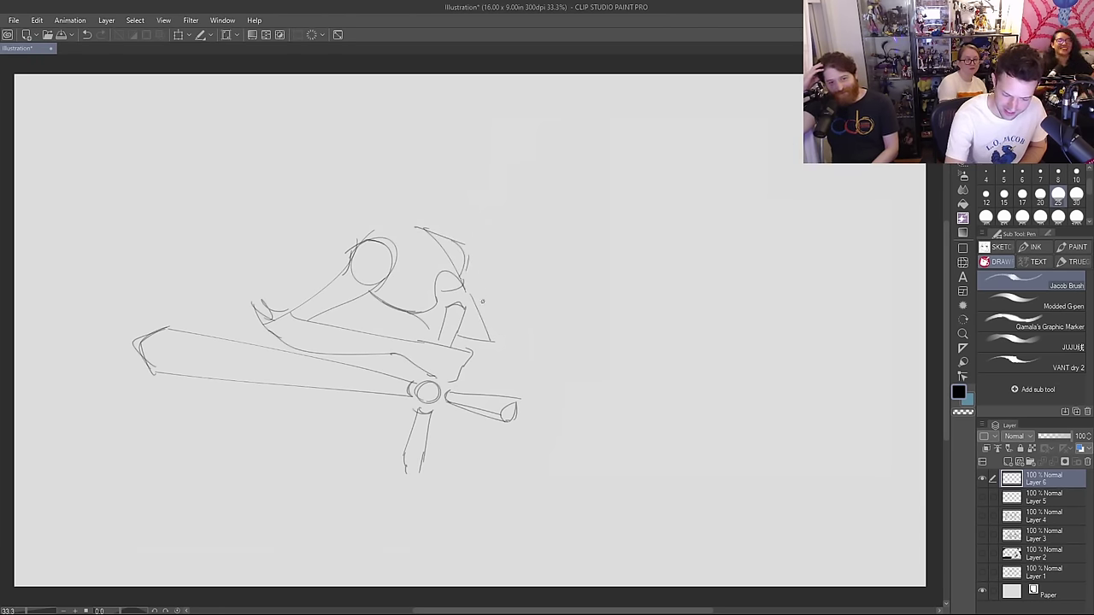
# Step: Sketch the thigh as a long arc from the waist to a bent knee on the right, with a flat underside line
pyautogui.moveTo(483, 327); pyautogui.dragTo(625, 385)
pyautogui.hotkey('ctrl', 'z')
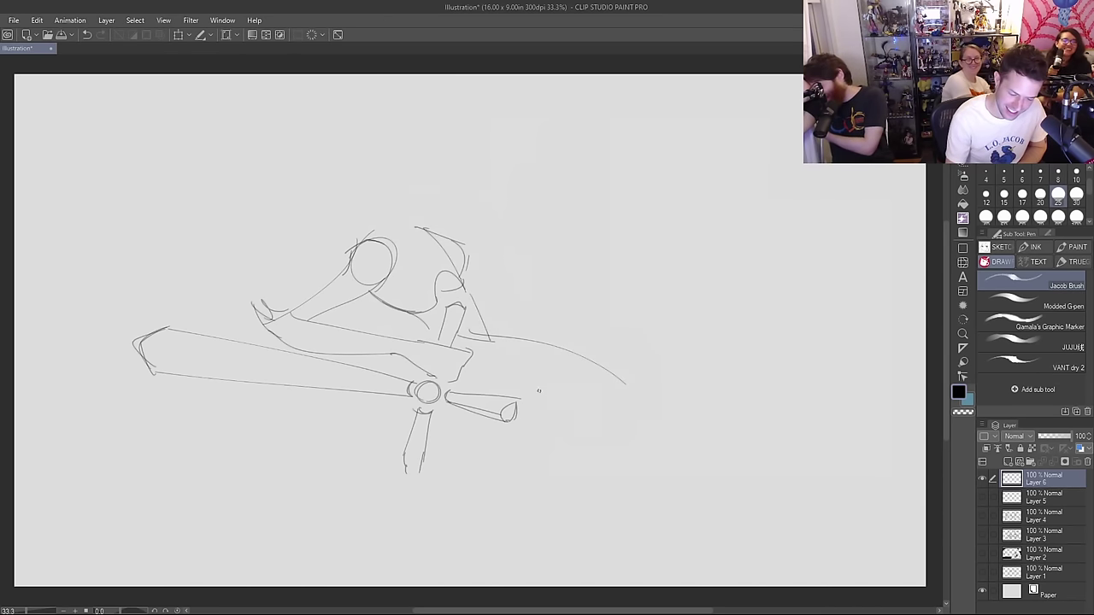
pyautogui.moveTo(451, 423)
pyautogui.mouseDown()
pyautogui.moveTo(533, 448)
pyautogui.moveTo(629, 417)
pyautogui.mouseUp()
pyautogui.hotkey('ctrl', 'z')
pyautogui.hotkey('ctrl', 'z')
pyautogui.moveTo(525, 414); pyautogui.dragTo(633, 410)
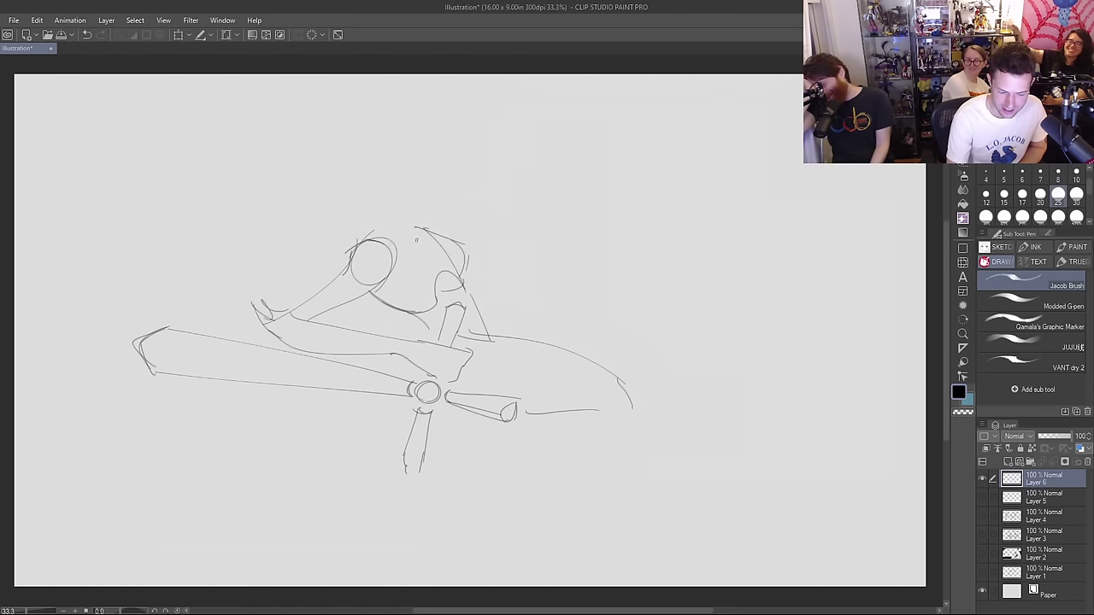
# Step: Add a slanted neck line above the shoulder and draw the lower leg folding back down-left from the knee
pyautogui.moveTo(371, 240); pyautogui.dragTo(396, 206)
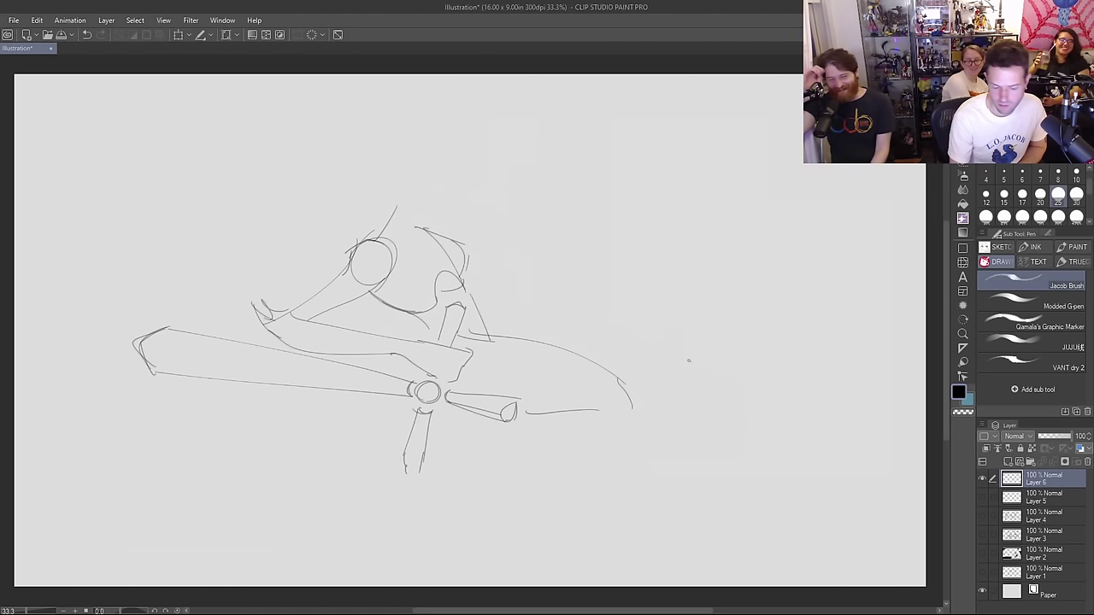
pyautogui.moveTo(621, 427); pyautogui.dragTo(489, 482)
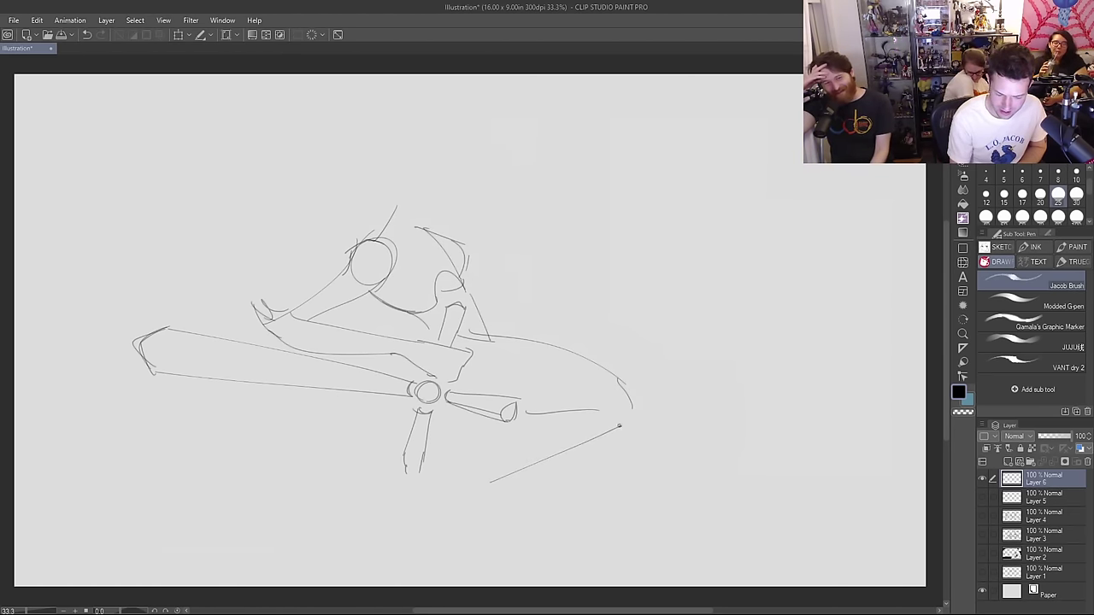
pyautogui.moveTo(634, 409)
pyautogui.mouseDown()
pyautogui.moveTo(569, 451)
pyautogui.moveTo(486, 488)
pyautogui.mouseUp()
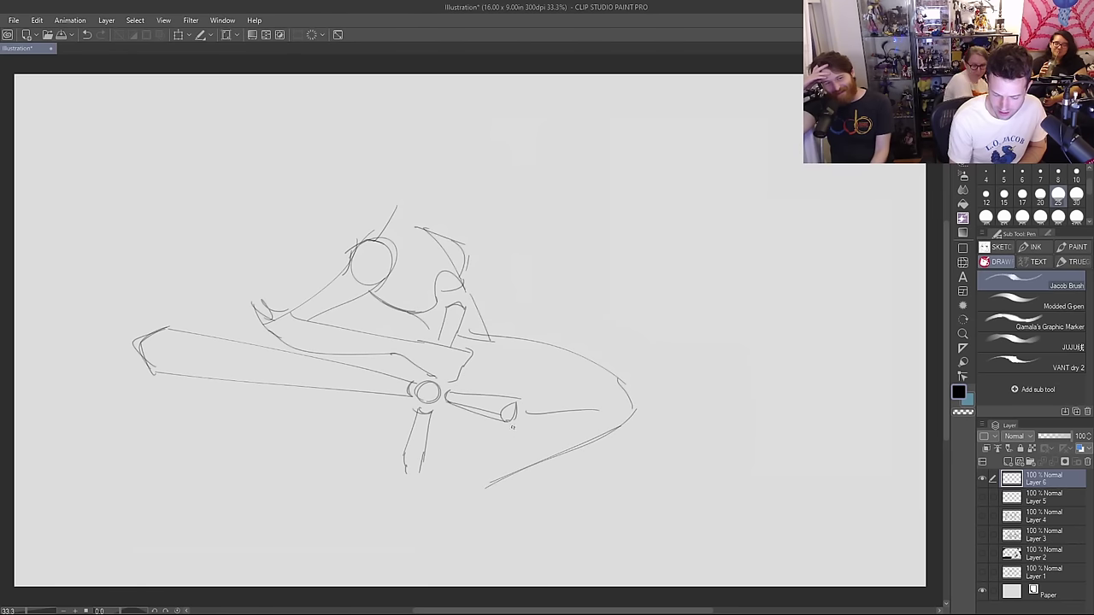
pyautogui.moveTo(515, 425); pyautogui.dragTo(461, 478)
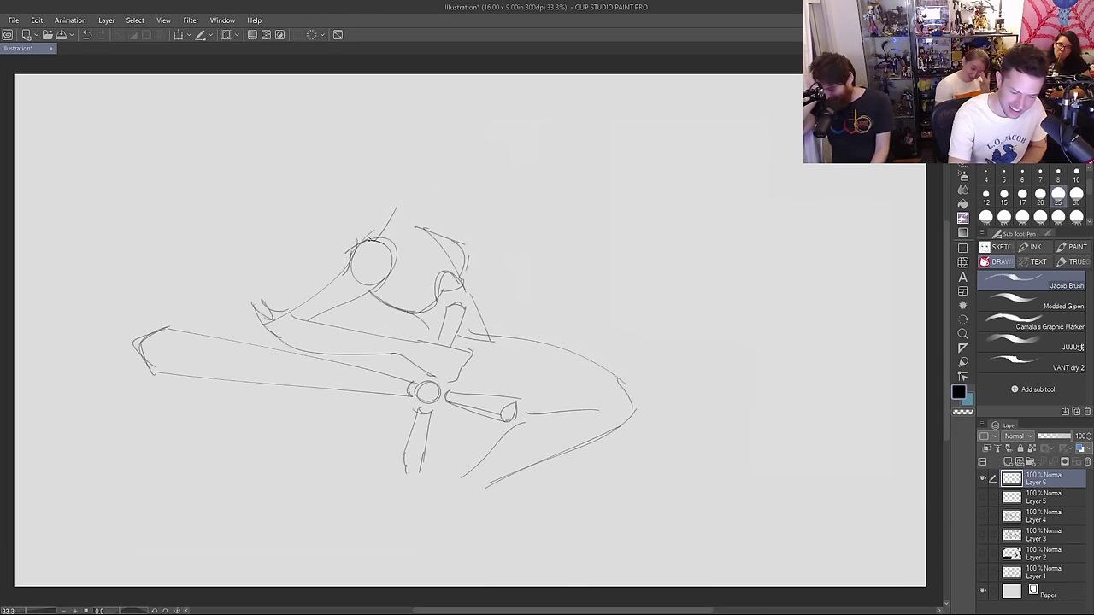
# Step: Redraw the neckline as a jagged collar spanning both shoulders
pyautogui.moveTo(368, 240)
pyautogui.mouseDown()
pyautogui.moveTo(426, 256)
pyautogui.moveTo(367, 237)
pyautogui.moveTo(419, 248)
pyautogui.moveTo(401, 247)
pyautogui.moveTo(445, 241)
pyautogui.moveTo(413, 250)
pyautogui.moveTo(450, 241)
pyautogui.mouseUp()
pyautogui.hotkey('ctrl', 'z')
pyautogui.hotkey('ctrl', 'z')
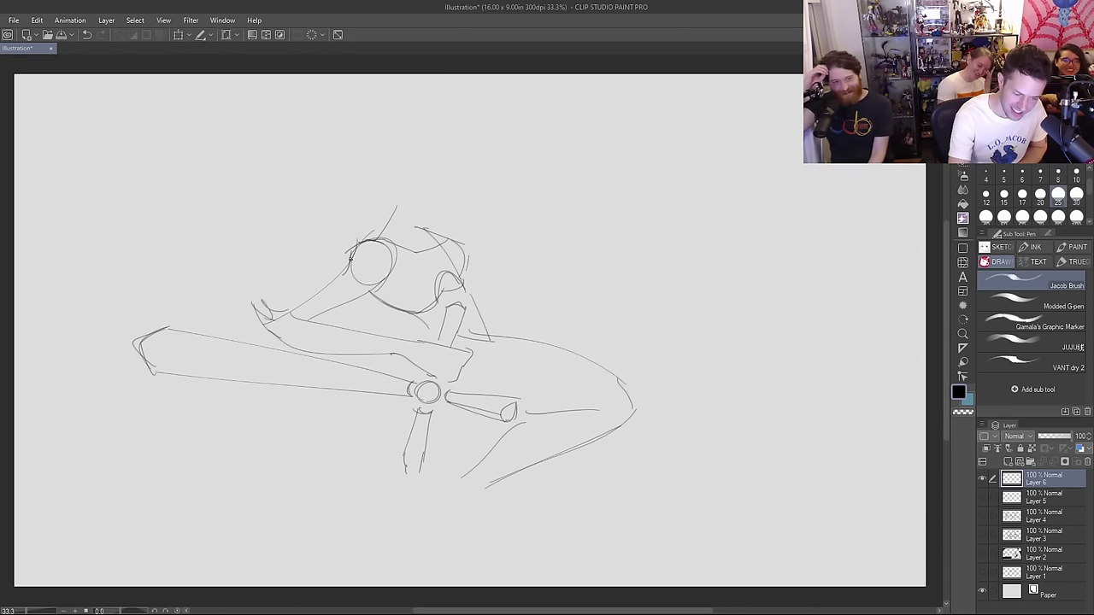
pyautogui.moveTo(350, 258)
pyautogui.mouseDown()
pyautogui.moveTo(365, 213)
pyautogui.moveTo(450, 231)
pyautogui.mouseUp()
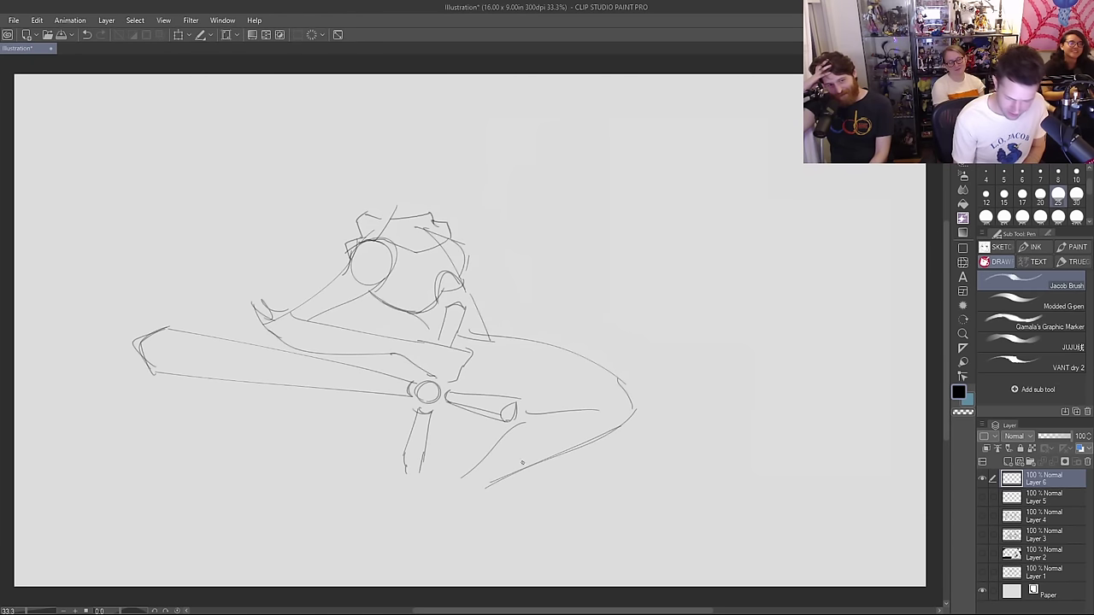
# Step: Reinforce both edges of the lower leg and close its end with a notched ankle
pyautogui.moveTo(500, 441); pyautogui.dragTo(457, 470)
pyautogui.moveTo(530, 462)
pyautogui.mouseDown()
pyautogui.moveTo(476, 492)
pyautogui.moveTo(491, 489)
pyautogui.moveTo(484, 502)
pyautogui.moveTo(476, 490)
pyautogui.mouseUp()
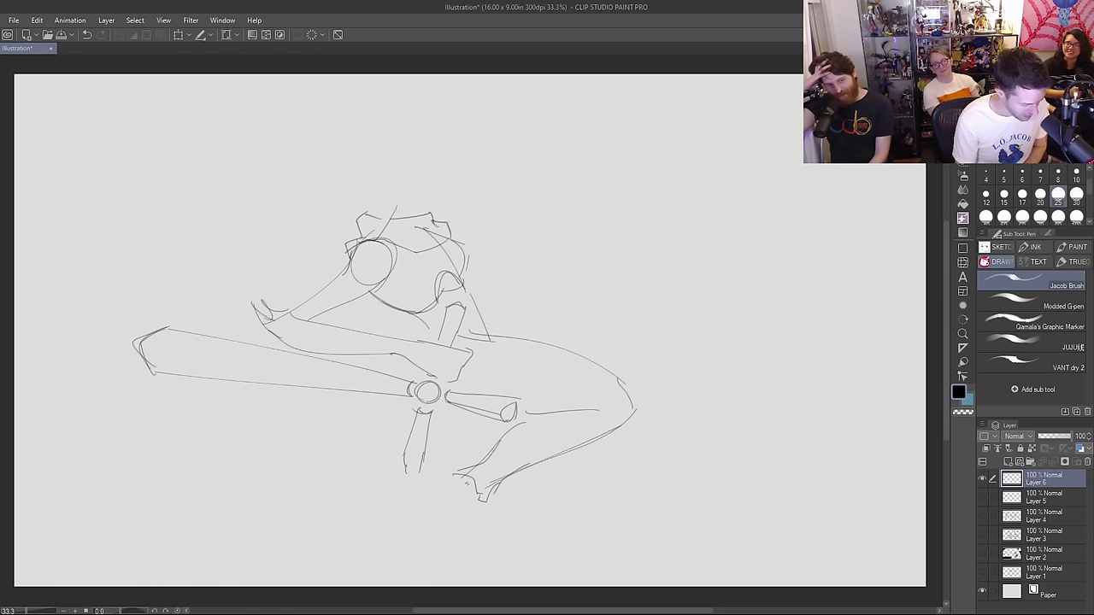
pyautogui.moveTo(457, 483)
pyautogui.mouseDown()
pyautogui.moveTo(453, 501)
pyautogui.moveTo(473, 496)
pyautogui.moveTo(449, 528)
pyautogui.moveTo(458, 546)
pyautogui.mouseUp()
pyautogui.hotkey('ctrl', 'z')
pyautogui.hotkey('ctrl', 'z')
pyautogui.hotkey('ctrl', 'z')
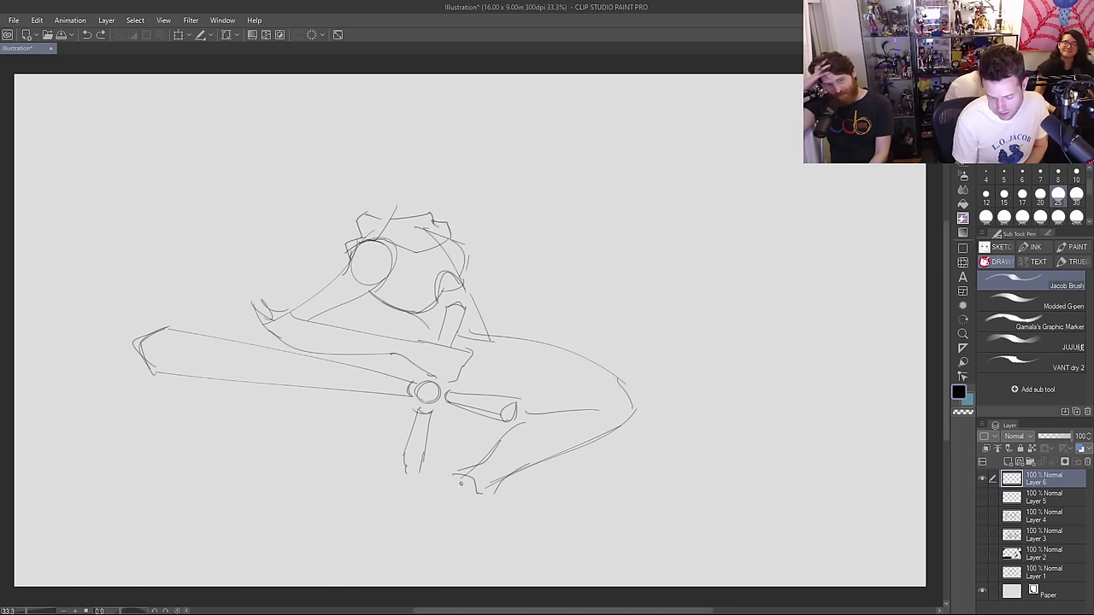
pyautogui.moveTo(467, 480)
pyautogui.mouseDown()
pyautogui.moveTo(421, 489)
pyautogui.moveTo(481, 497)
pyautogui.moveTo(470, 554)
pyautogui.mouseUp()
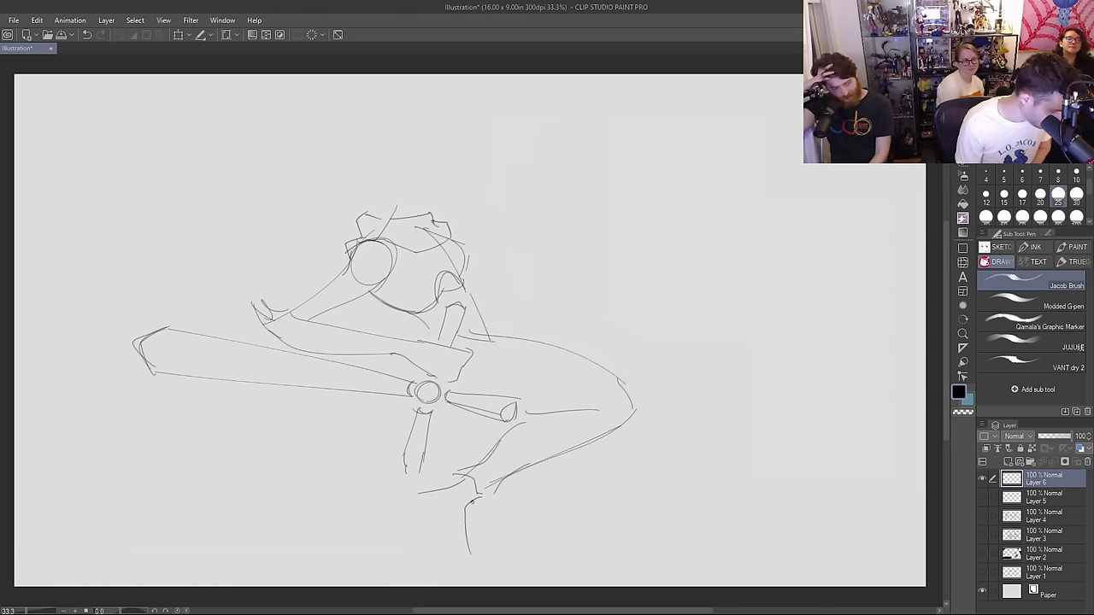
pyautogui.hotkey('ctrl', 'z')
pyautogui.hotkey('ctrl', 'z')
# Step: Sketch a foot hanging down from the ankle with a rounded toe end
pyautogui.moveTo(477, 466)
pyautogui.mouseDown()
pyautogui.moveTo(445, 487)
pyautogui.moveTo(430, 529)
pyautogui.mouseUp()
pyautogui.moveTo(486, 485); pyautogui.dragTo(469, 545)
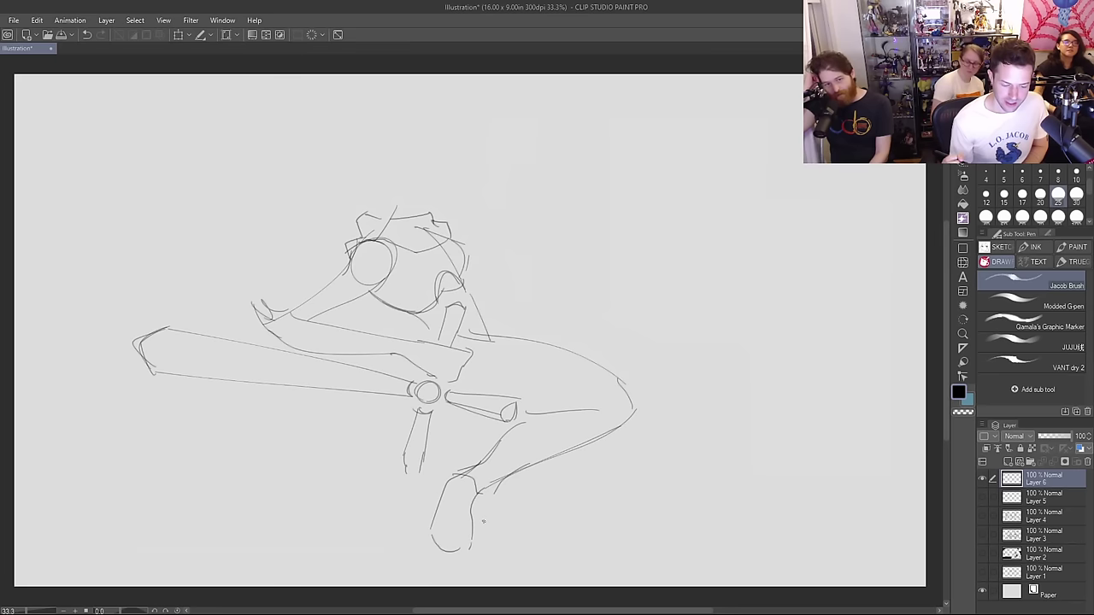
pyautogui.hotkey('ctrl', 'z')
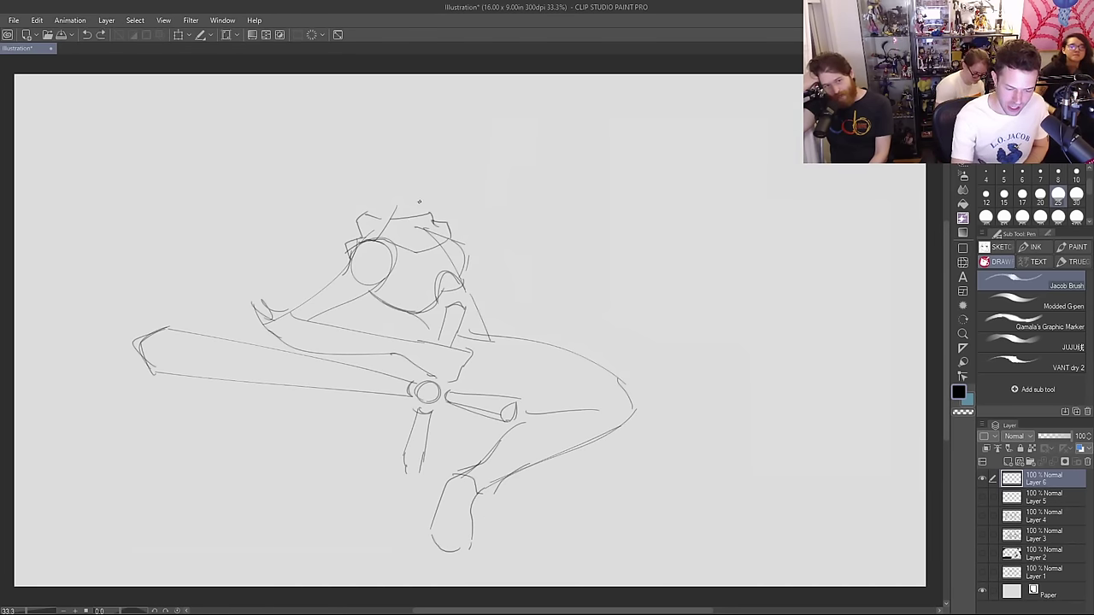
pyautogui.hotkey('ctrl', 'z')
# Step: Draw a round head above the jagged collar and reinforce its outline with a second, overlapping circle
pyautogui.moveTo(418, 205); pyautogui.dragTo(409, 149)
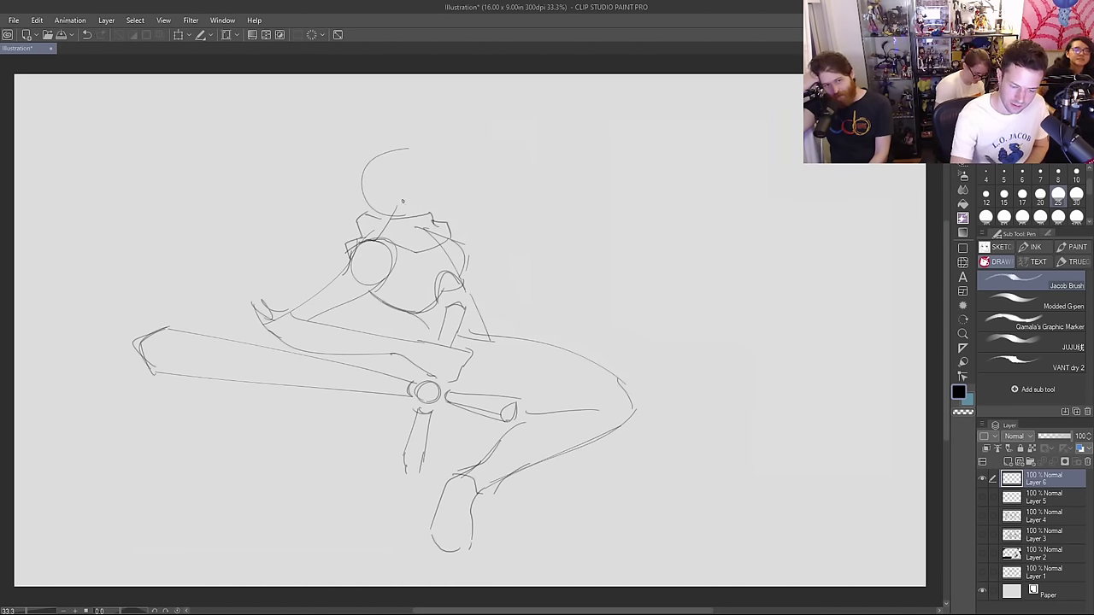
pyautogui.moveTo(402, 202)
pyautogui.mouseDown()
pyautogui.moveTo(389, 137)
pyautogui.moveTo(437, 191)
pyautogui.moveTo(364, 209)
pyautogui.moveTo(397, 143)
pyautogui.mouseUp()
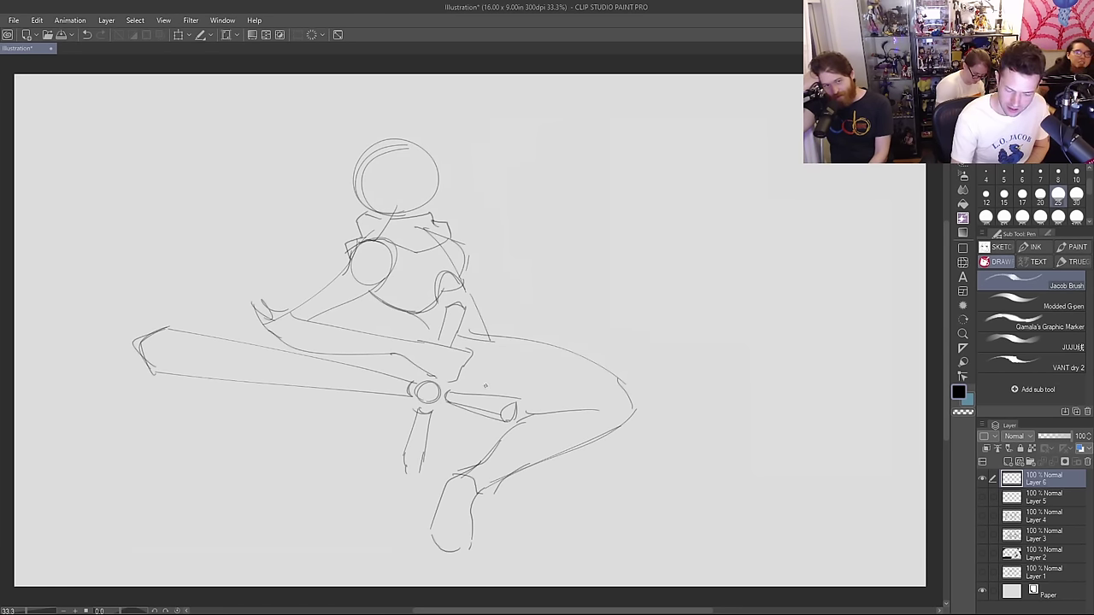
# Step: Add a notched band and a curved contour at the top of the thigh, and a shaded crease across the knee
pyautogui.moveTo(481, 398)
pyautogui.mouseDown()
pyautogui.moveTo(481, 357)
pyautogui.moveTo(511, 357)
pyautogui.moveTo(531, 337)
pyautogui.moveTo(571, 352)
pyautogui.mouseUp()
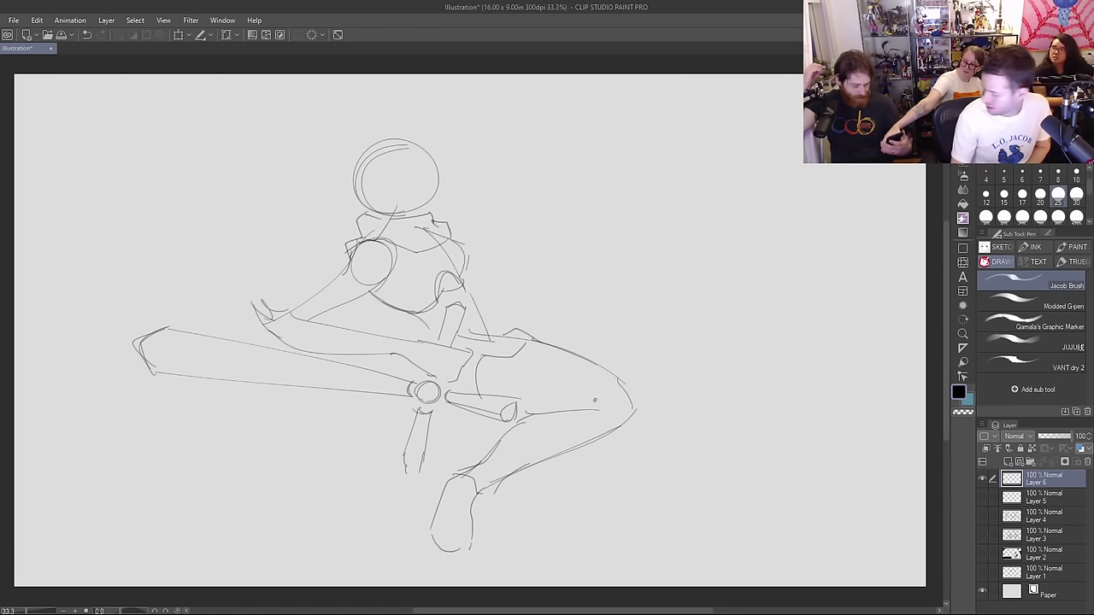
pyautogui.moveTo(589, 408); pyautogui.dragTo(617, 386)
pyautogui.hotkey('ctrl', 'z')
pyautogui.moveTo(617, 385)
pyautogui.mouseDown()
pyautogui.moveTo(598, 408)
pyautogui.moveTo(615, 387)
pyautogui.mouseUp()
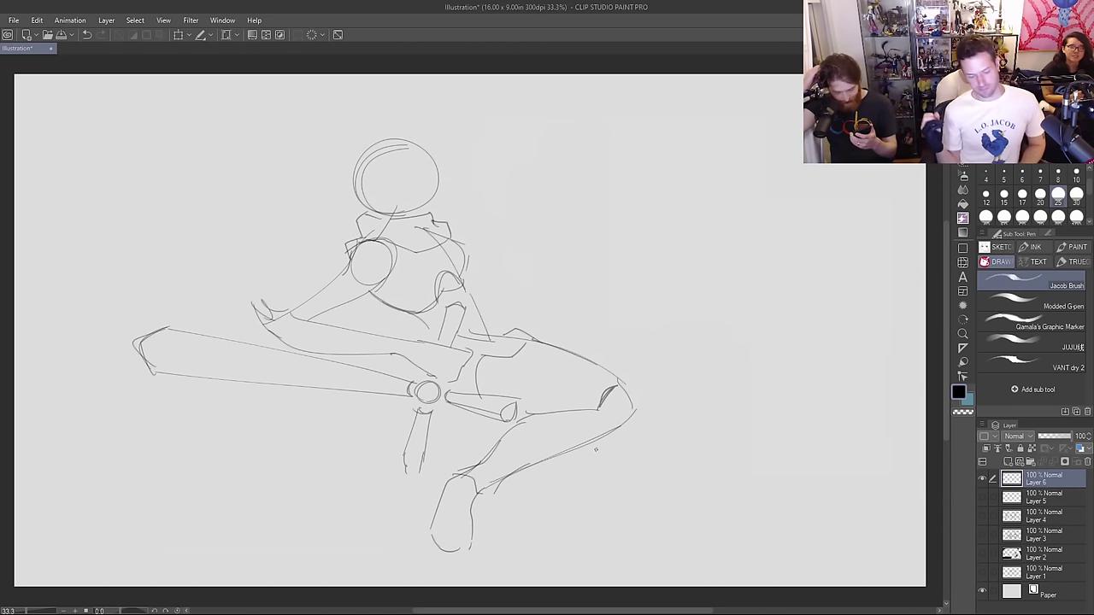
# Step: Draw the far upper arm reaching out from the shoulder, away from the sword blade, with two long edges toward the elbow
pyautogui.moveTo(446, 224)
pyautogui.mouseDown()
pyautogui.moveTo(480, 238)
pyautogui.moveTo(484, 255)
pyautogui.moveTo(506, 230)
pyautogui.mouseUp()
pyautogui.hotkey('ctrl', 'z')
pyautogui.hotkey('ctrl', 'z')
pyautogui.hotkey('ctrl', 'z')
pyautogui.hotkey('ctrl', 'z')
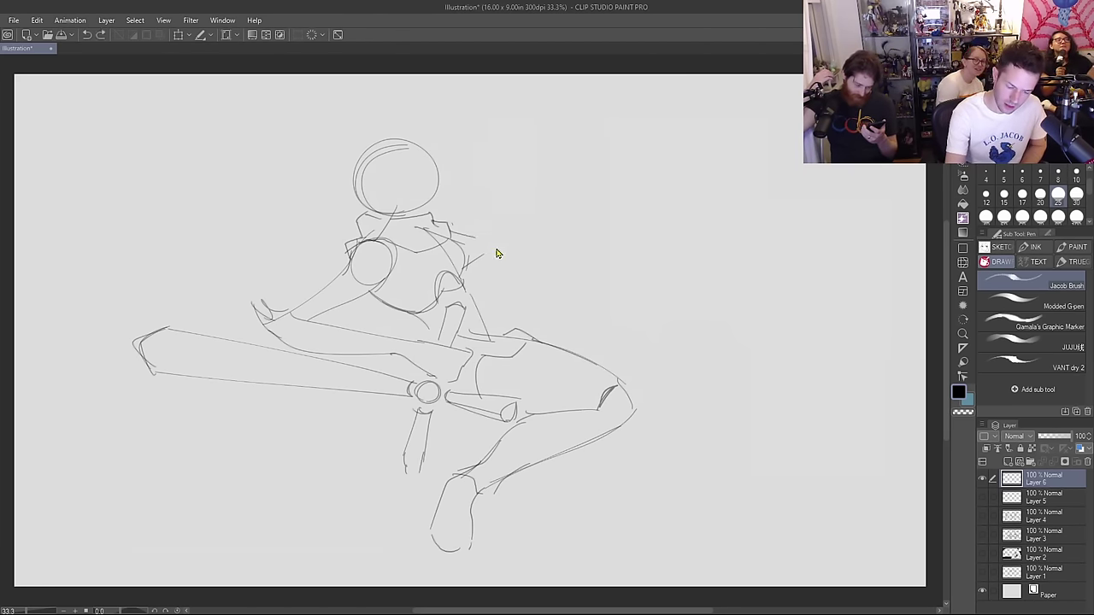
pyautogui.moveTo(451, 229)
pyautogui.mouseDown()
pyautogui.moveTo(486, 260)
pyautogui.moveTo(478, 257)
pyautogui.moveTo(525, 270)
pyautogui.mouseUp()
pyautogui.moveTo(459, 280); pyautogui.dragTo(524, 286)
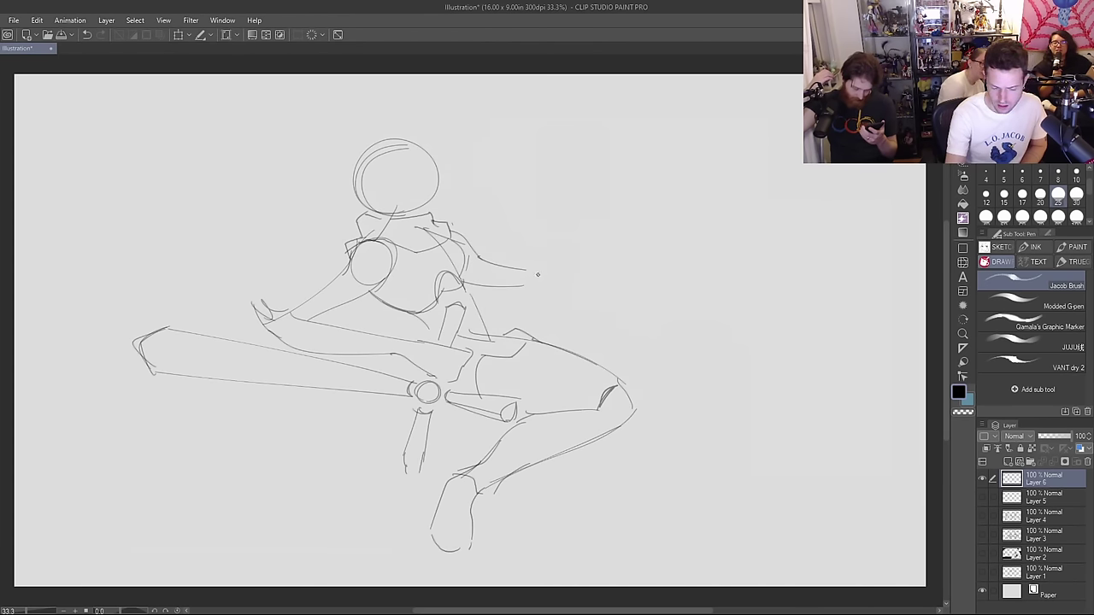
pyautogui.hotkey('ctrl', 'z')
pyautogui.moveTo(458, 285)
pyautogui.mouseDown()
pyautogui.moveTo(535, 288)
pyautogui.moveTo(540, 275)
pyautogui.moveTo(521, 258)
pyautogui.moveTo(536, 272)
pyautogui.moveTo(548, 260)
pyautogui.moveTo(547, 285)
pyautogui.mouseUp()
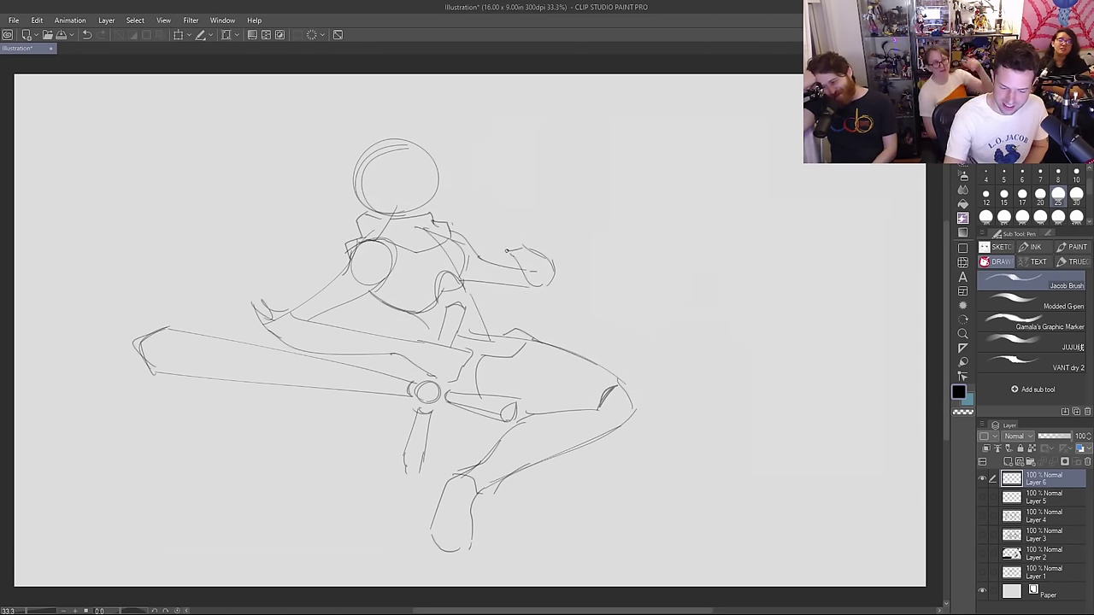
# Step: Draw the far forearm bending upward from the elbow and finish it with a raised open hand with separated fingers
pyautogui.moveTo(507, 253)
pyautogui.mouseDown()
pyautogui.moveTo(499, 224)
pyautogui.moveTo(528, 236)
pyautogui.moveTo(511, 215)
pyautogui.moveTo(523, 227)
pyautogui.moveTo(529, 216)
pyautogui.moveTo(497, 246)
pyautogui.moveTo(491, 220)
pyautogui.moveTo(509, 242)
pyautogui.mouseUp()
pyautogui.hotkey('ctrl', 'z')
pyautogui.hotkey('ctrl', 'z')
pyautogui.hotkey('ctrl', 'z')
pyautogui.hotkey('ctrl', 'z')
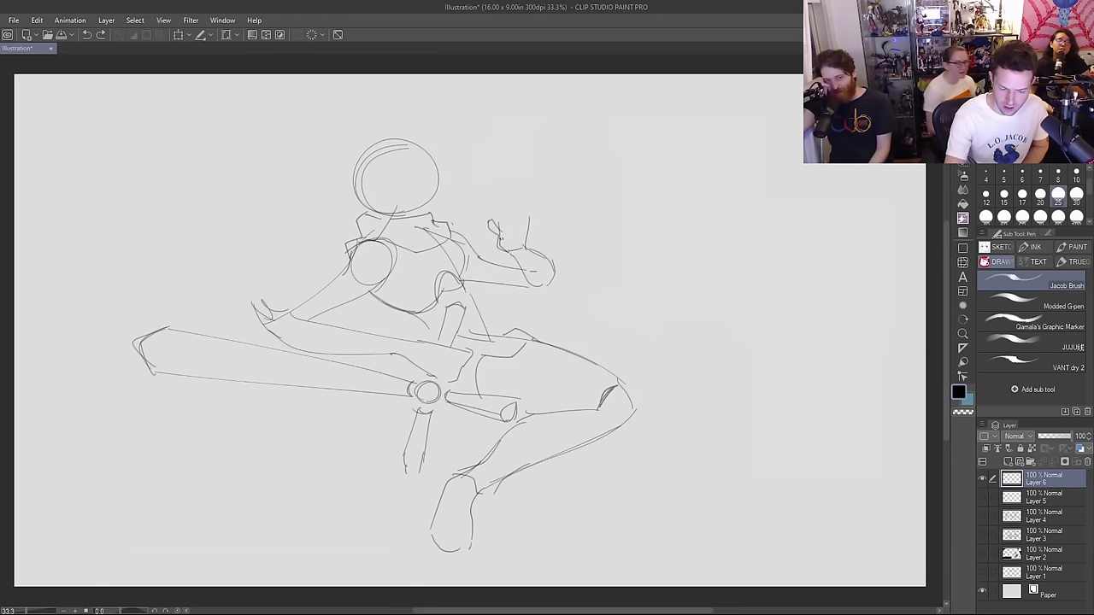
pyautogui.moveTo(498, 202)
pyautogui.mouseDown()
pyautogui.moveTo(503, 240)
pyautogui.moveTo(502, 198)
pyautogui.moveTo(511, 220)
pyautogui.moveTo(513, 188)
pyautogui.moveTo(522, 223)
pyautogui.moveTo(527, 212)
pyautogui.moveTo(497, 238)
pyautogui.moveTo(494, 220)
pyautogui.mouseUp()
pyautogui.press('e')
pyautogui.press('p')
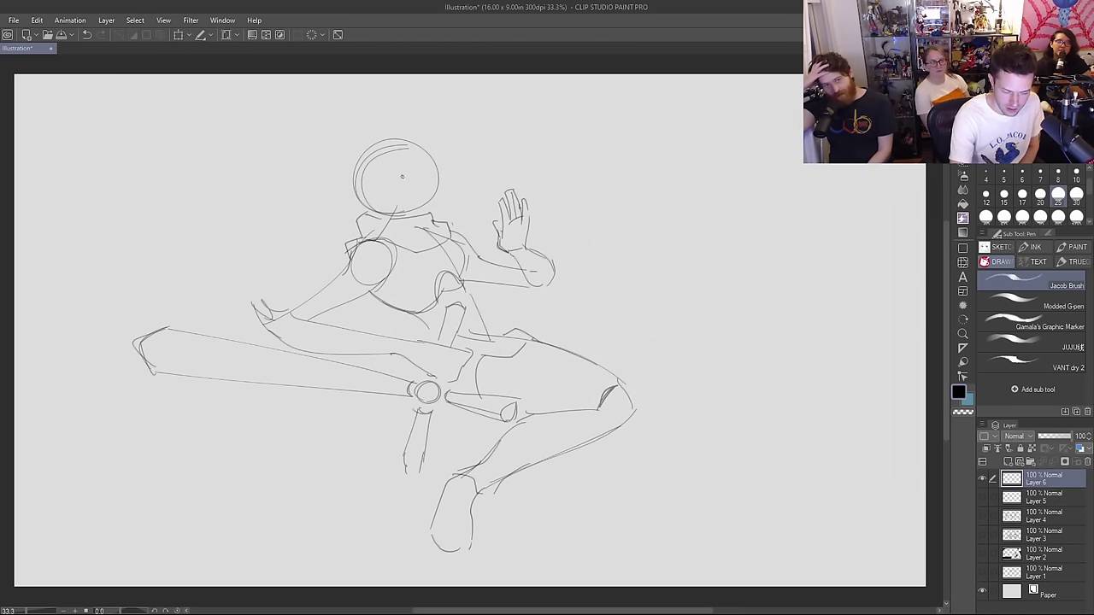
# Step: Redraw a curved contour down the side of the head nearest the raised hand
pyautogui.moveTo(431, 153); pyautogui.dragTo(427, 212)
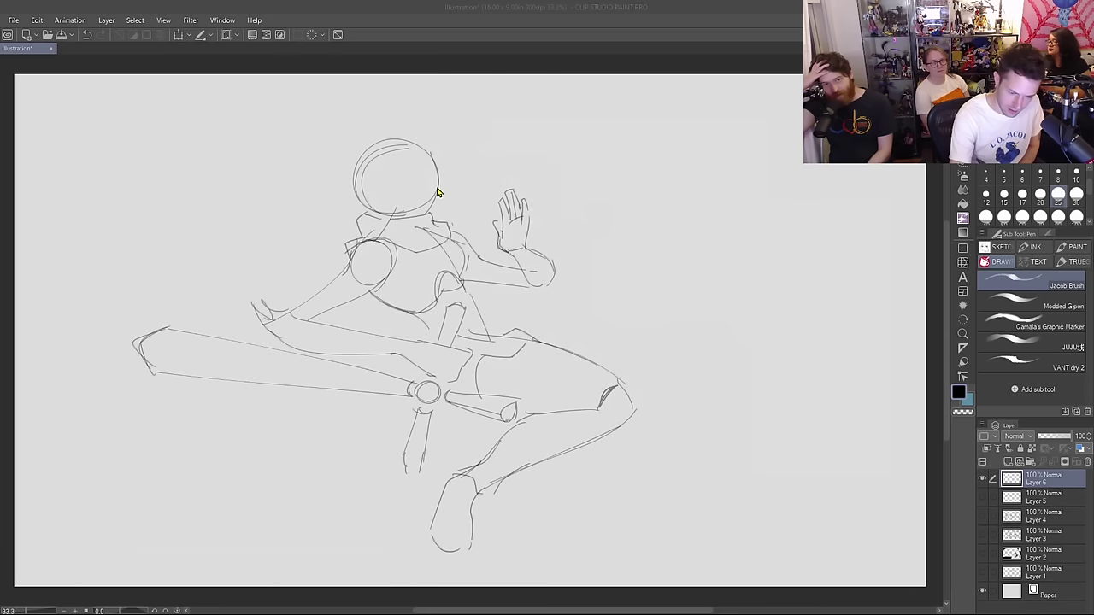
pyautogui.click(590, 229)
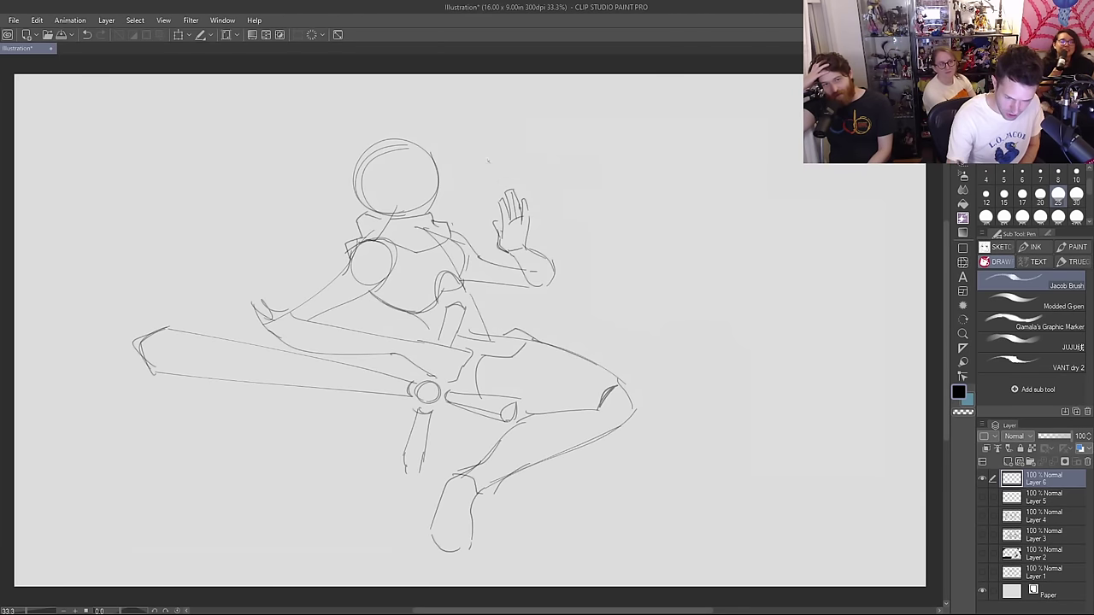
pyautogui.hotkey('ctrl', 'z')
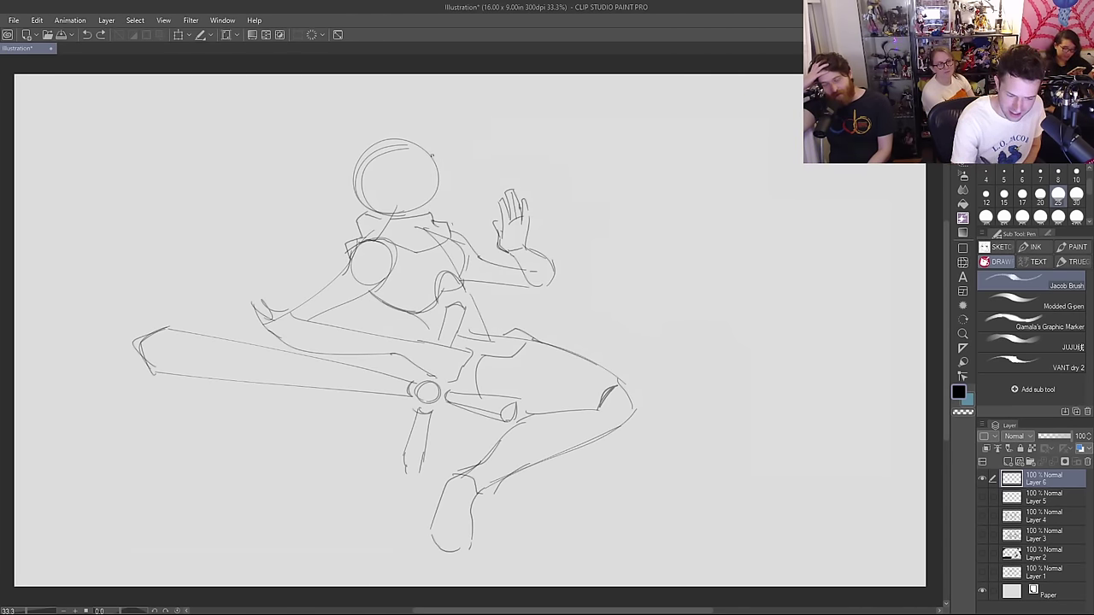
pyautogui.moveTo(411, 144)
pyautogui.mouseDown()
pyautogui.moveTo(429, 179)
pyautogui.moveTo(431, 155)
pyautogui.moveTo(417, 210)
pyautogui.mouseUp()
pyautogui.hotkey('ctrl', 'z')
pyautogui.hotkey('ctrl', 'z')
pyautogui.moveTo(429, 154)
pyautogui.mouseDown()
pyautogui.moveTo(435, 193)
pyautogui.moveTo(424, 210)
pyautogui.mouseUp()
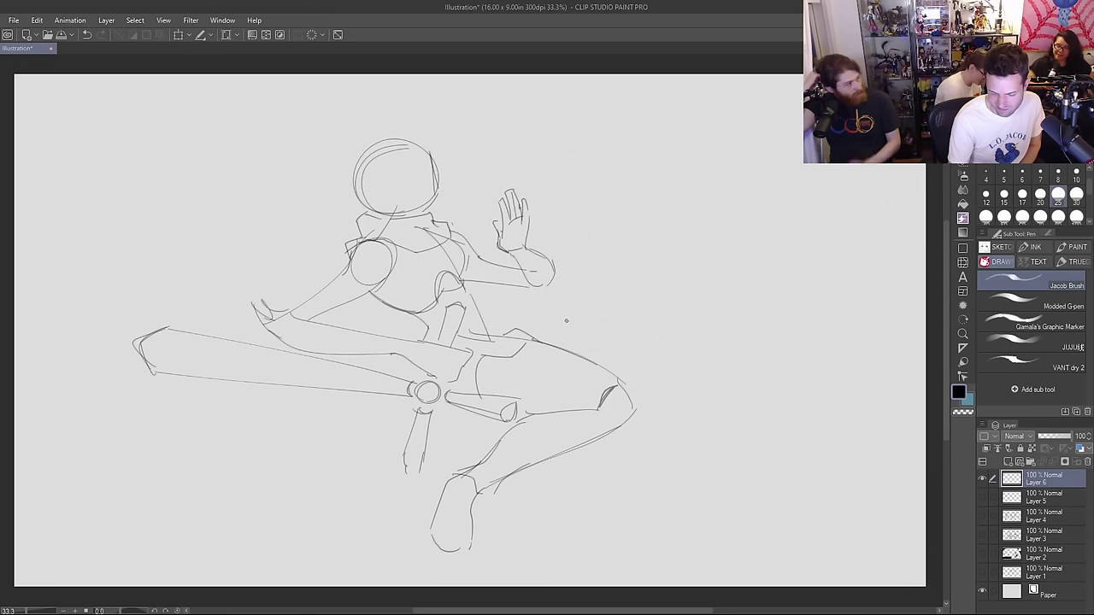
# Step: Try out rough lines behind the waist and below the bent leg, and a short curve under the sword grip
pyautogui.moveTo(481, 314); pyautogui.dragTo(585, 318)
pyautogui.hotkey('ctrl', 'z')
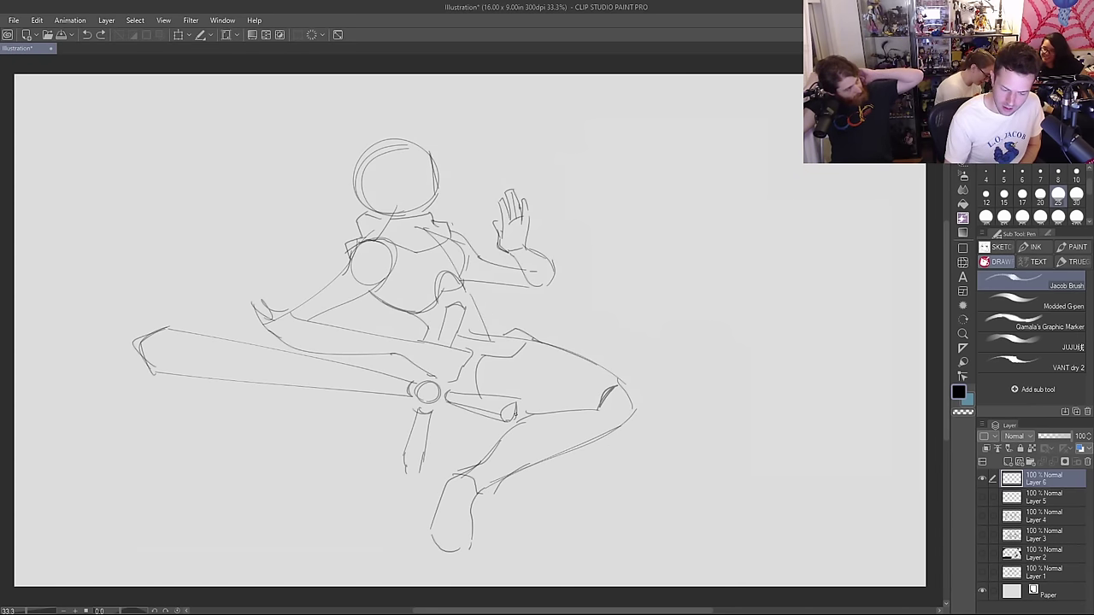
pyautogui.moveTo(610, 441); pyautogui.dragTo(665, 507)
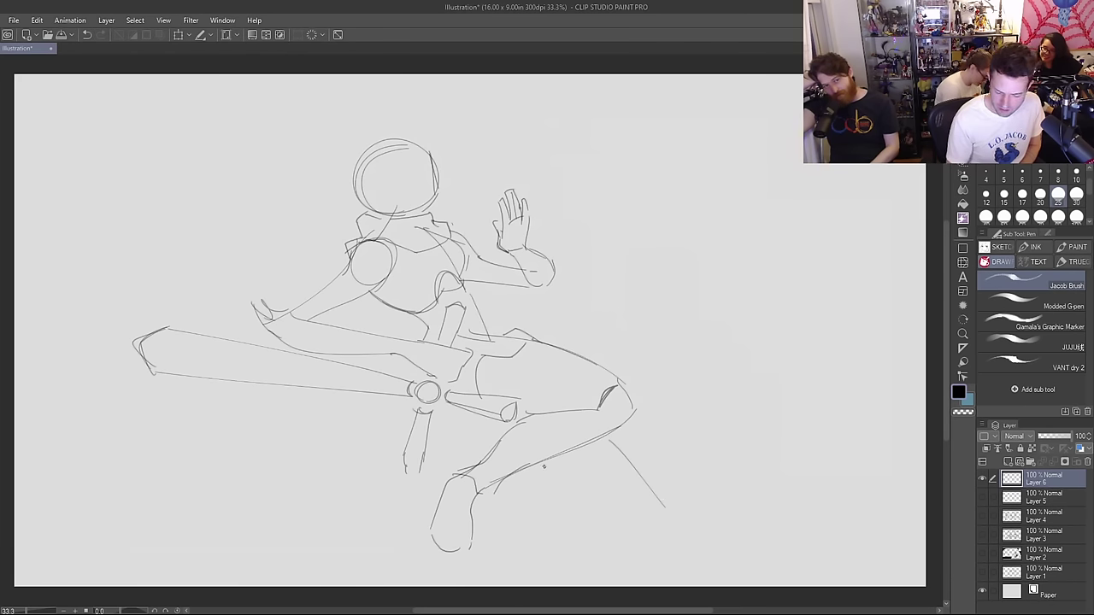
pyautogui.moveTo(544, 466)
pyautogui.mouseDown()
pyautogui.moveTo(590, 497)
pyautogui.moveTo(669, 513)
pyautogui.mouseUp()
pyautogui.hotkey('ctrl', 'z')
pyautogui.hotkey('ctrl', 'z')
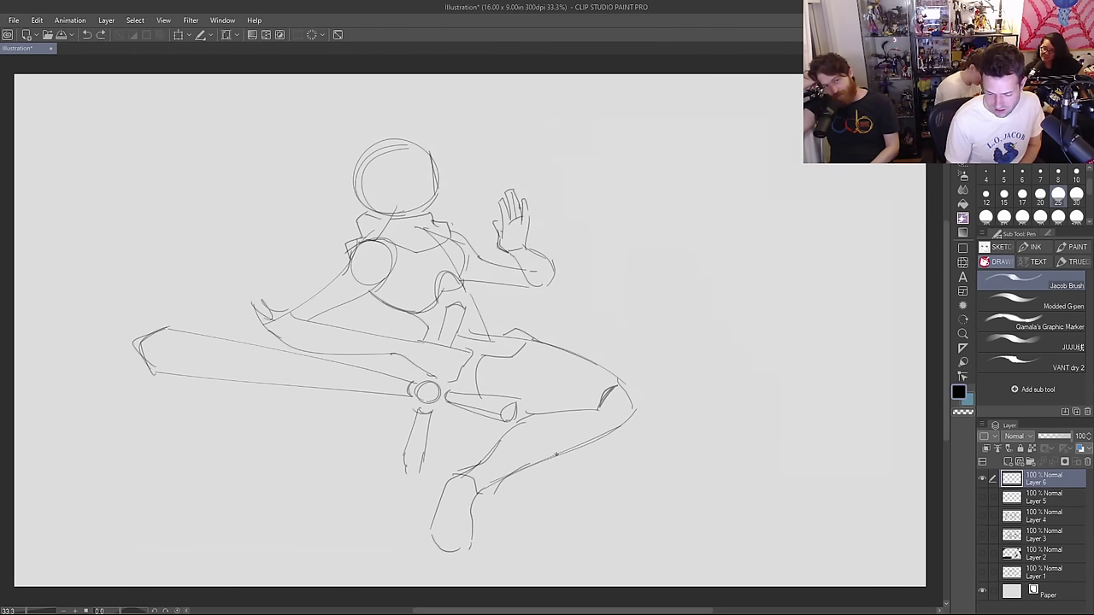
pyautogui.moveTo(434, 413)
pyautogui.mouseDown()
pyautogui.moveTo(511, 382)
pyautogui.moveTo(475, 429)
pyautogui.moveTo(437, 424)
pyautogui.mouseUp()
pyautogui.hotkey('ctrl', 'z')
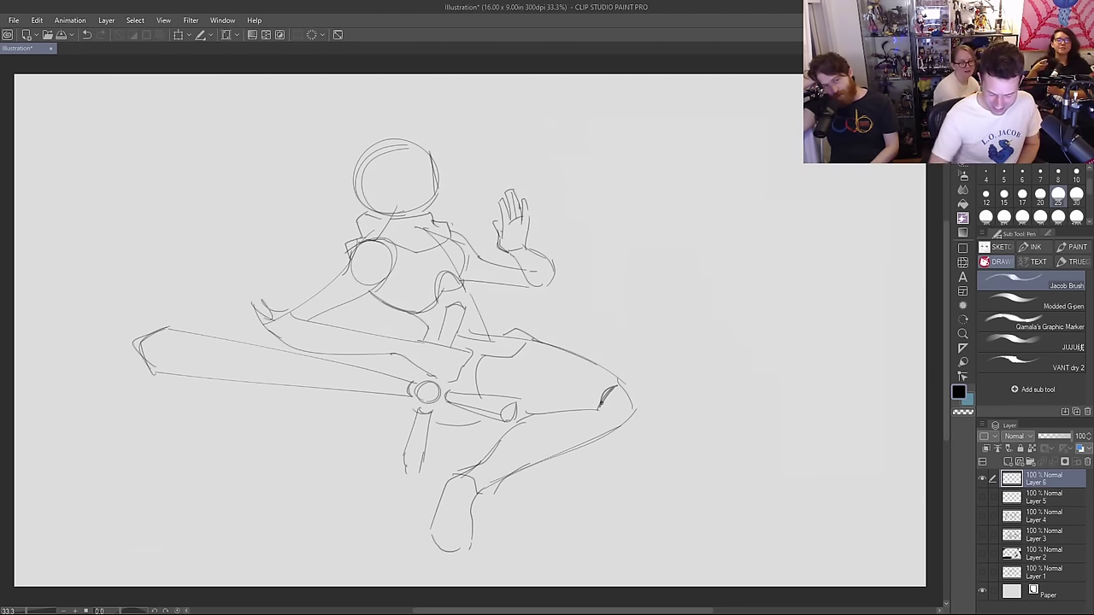
# Step: Clear the whole figure sketch from Layer 6
pyautogui.press('Delete')
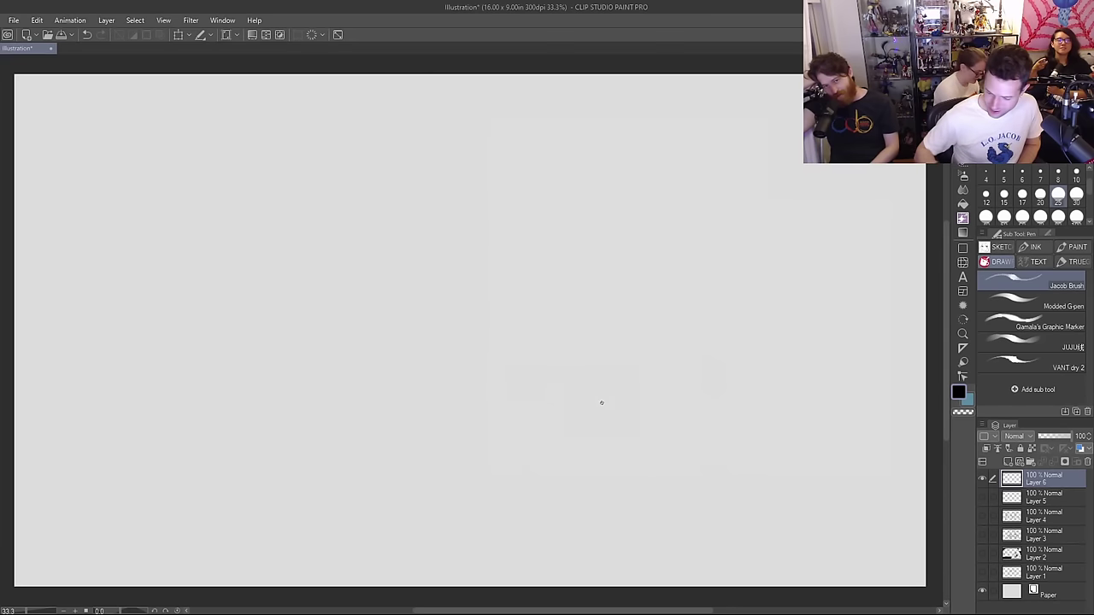
pyautogui.click(1008, 462)
pyautogui.hotkey('ctrl', 'z')
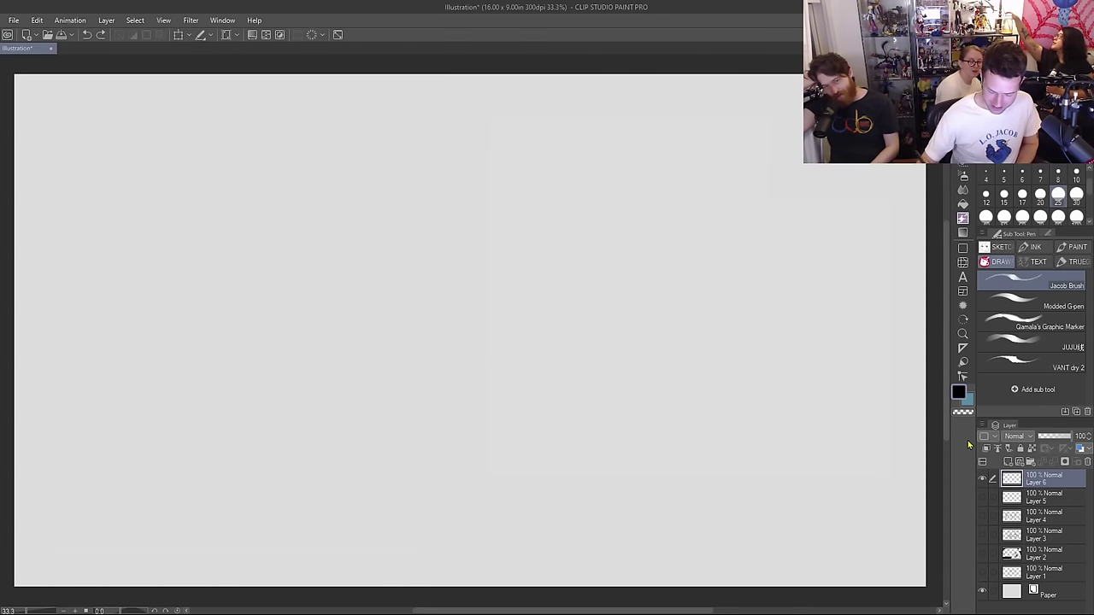
pyautogui.moveTo(539, 464); pyautogui.dragTo(630, 381)
pyautogui.hotkey('ctrl', 'z')
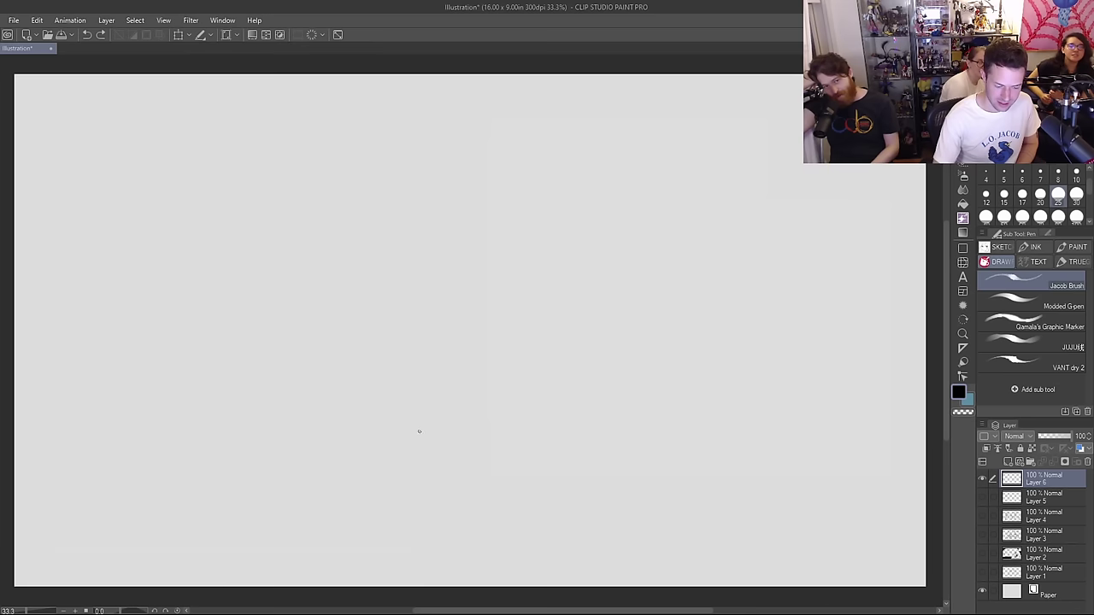
# Step: Draw a large light circle near the canvas centre and cross it with curved horizontal and vertical guidelines
pyautogui.moveTo(489, 436)
pyautogui.mouseDown()
pyautogui.moveTo(291, 342)
pyautogui.moveTo(513, 418)
pyautogui.moveTo(445, 443)
pyautogui.mouseUp()
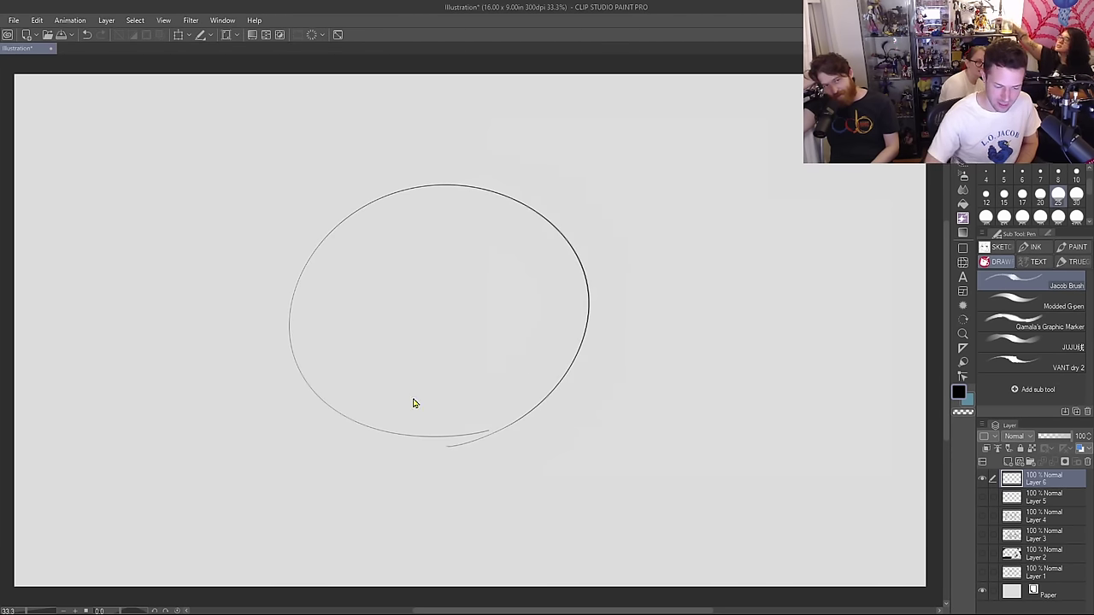
pyautogui.hotkey('ctrl', 'z')
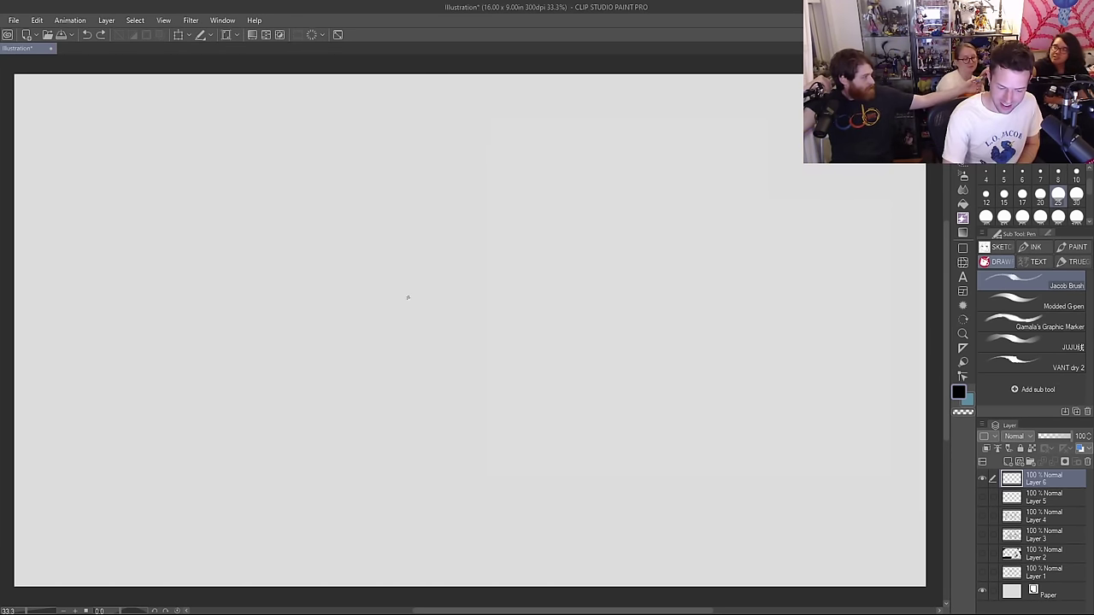
pyautogui.moveTo(471, 422)
pyautogui.mouseDown()
pyautogui.moveTo(400, 200)
pyautogui.moveTo(468, 422)
pyautogui.moveTo(283, 293)
pyautogui.moveTo(540, 410)
pyautogui.moveTo(458, 448)
pyautogui.mouseUp()
pyautogui.hotkey('ctrl', 'z')
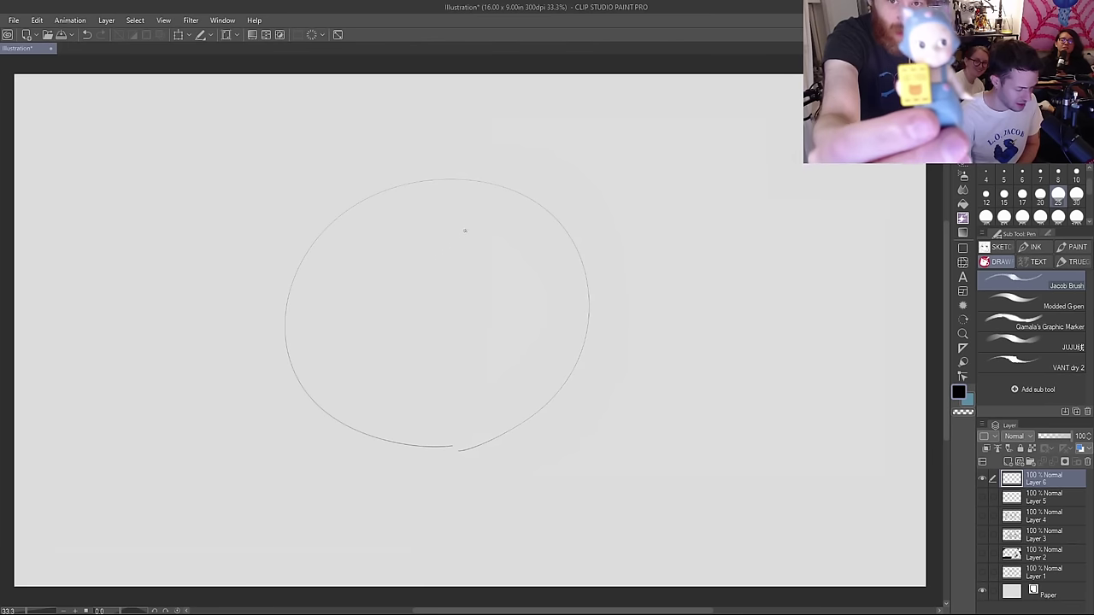
pyautogui.moveTo(244, 386); pyautogui.dragTo(632, 263)
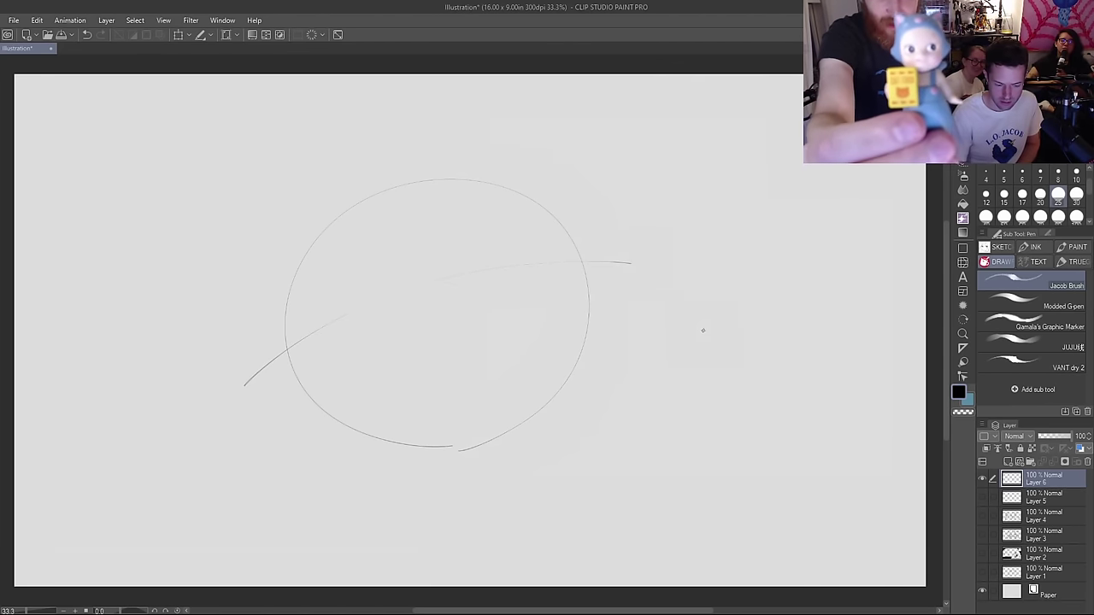
pyautogui.moveTo(408, 132)
pyautogui.mouseDown()
pyautogui.moveTo(391, 198)
pyautogui.moveTo(432, 444)
pyautogui.mouseUp()
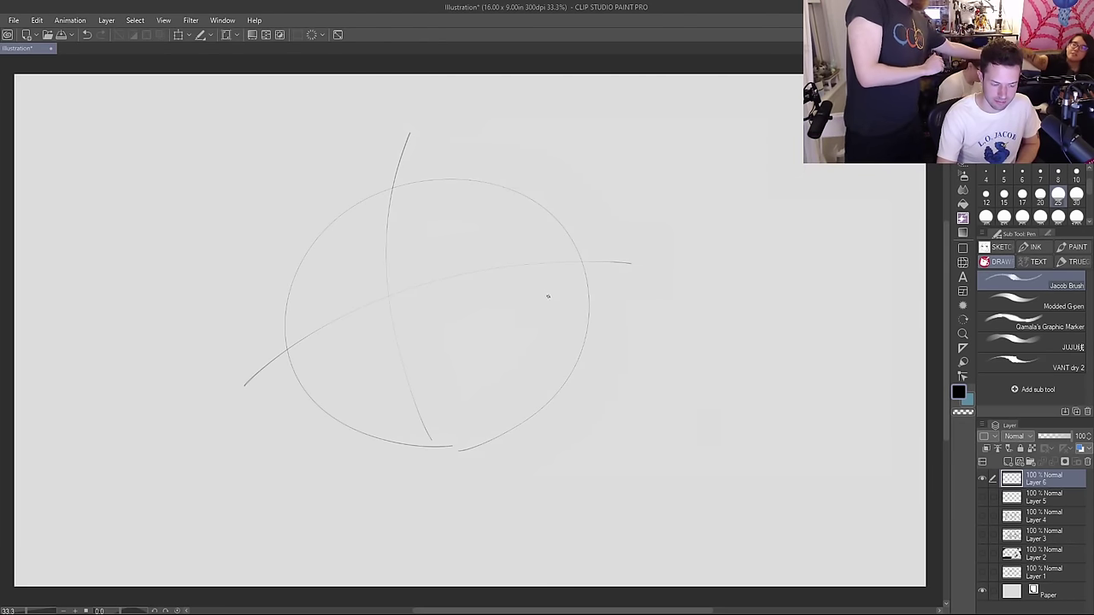
# Step: Undo the circle and the two crossing guide strokes to clear the canvas
pyautogui.hotkey('ctrl', 'z')
pyautogui.hotkey('ctrl', 'z')
pyautogui.hotkey('ctrl', 'z')
pyautogui.hotkey('ctrl', 'z')
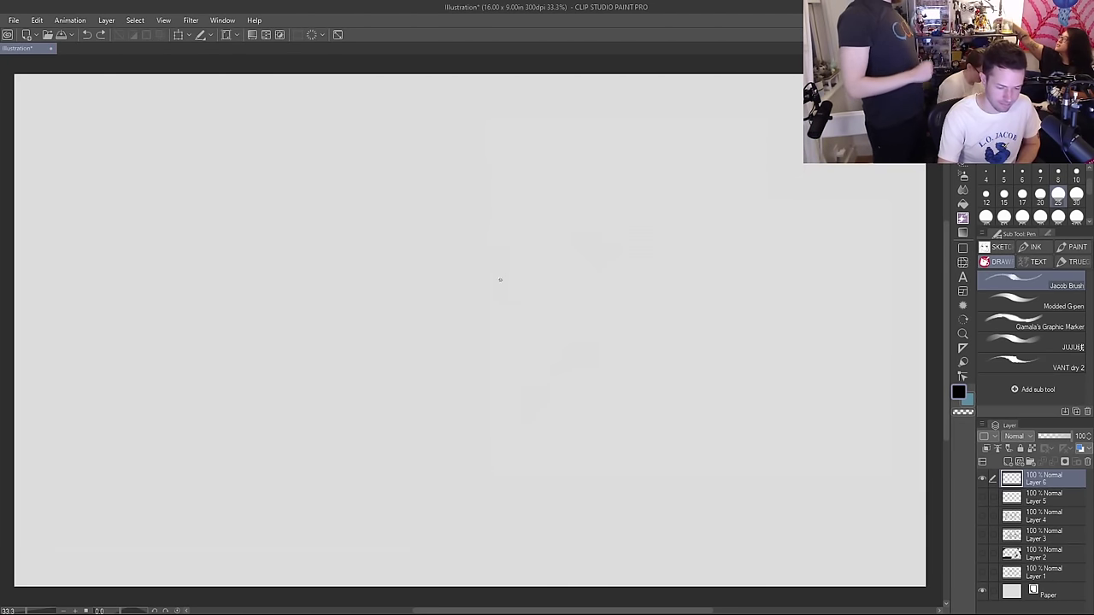
# Step: Sketch a wide oval head with a large round ear on each side
pyautogui.moveTo(472, 352)
pyautogui.mouseDown()
pyautogui.moveTo(436, 354)
pyautogui.moveTo(333, 292)
pyautogui.moveTo(440, 171)
pyautogui.moveTo(586, 229)
pyautogui.moveTo(543, 342)
pyautogui.moveTo(453, 352)
pyautogui.mouseUp()
pyautogui.moveTo(340, 295)
pyautogui.mouseDown()
pyautogui.moveTo(304, 346)
pyautogui.moveTo(325, 301)
pyautogui.mouseUp()
pyautogui.moveTo(589, 267)
pyautogui.mouseDown()
pyautogui.moveTo(695, 272)
pyautogui.moveTo(588, 305)
pyautogui.mouseUp()
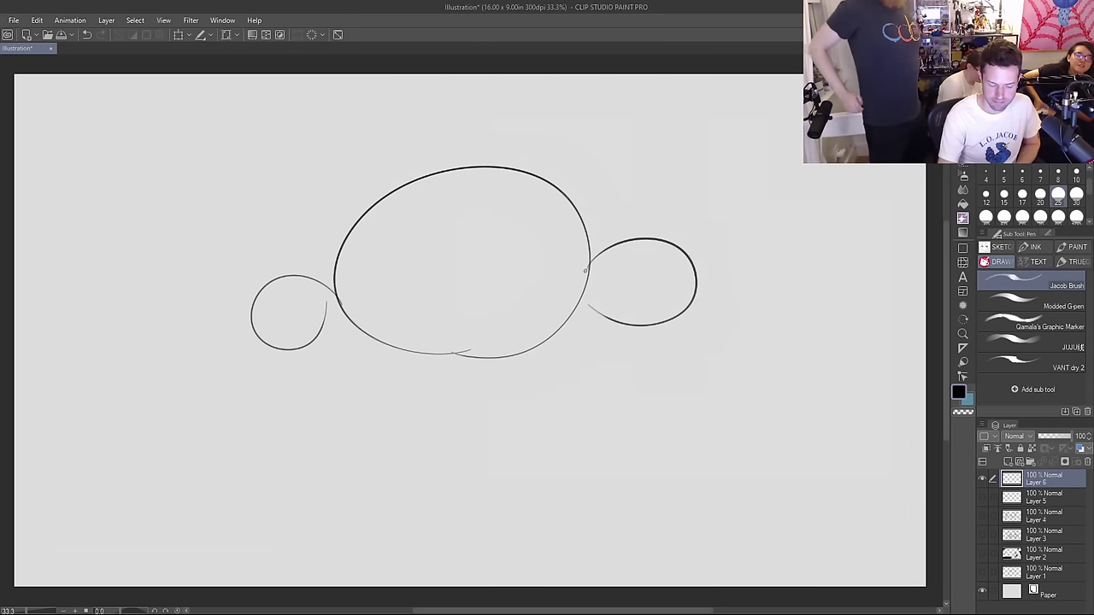
# Step: Draw a long downturned mouth and two narrow, sadly slanted eyes with dark pupils
pyautogui.moveTo(360, 316)
pyautogui.mouseDown()
pyautogui.moveTo(507, 292)
pyautogui.moveTo(562, 307)
pyautogui.mouseUp()
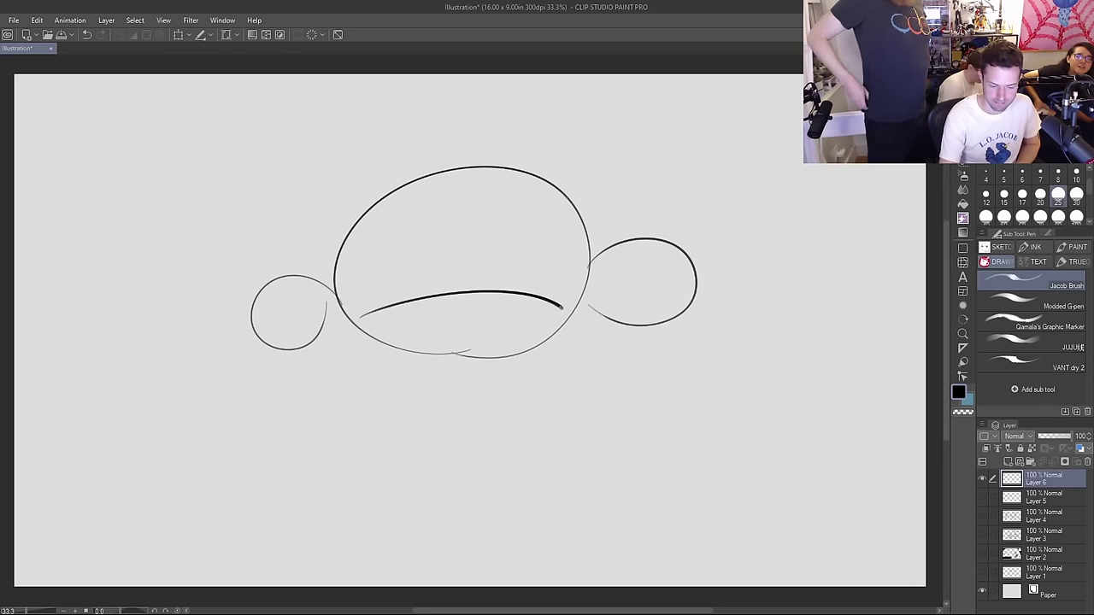
pyautogui.moveTo(353, 263)
pyautogui.mouseDown()
pyautogui.moveTo(405, 246)
pyautogui.moveTo(353, 269)
pyautogui.mouseUp()
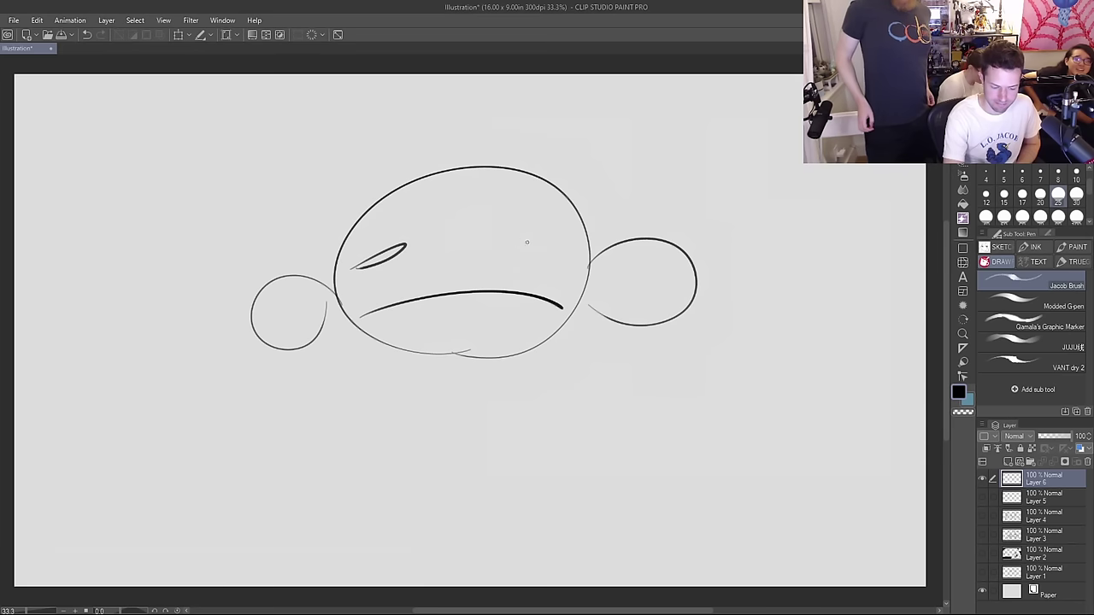
pyautogui.moveTo(531, 227); pyautogui.dragTo(567, 253)
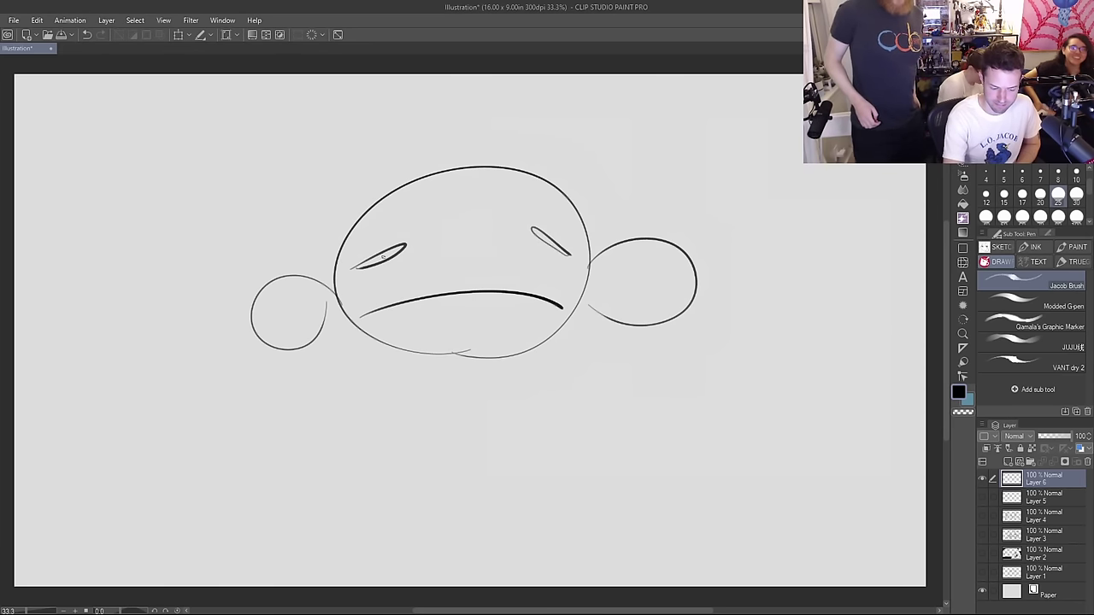
pyautogui.moveTo(376, 261)
pyautogui.mouseDown()
pyautogui.moveTo(388, 253)
pyautogui.moveTo(381, 260)
pyautogui.mouseUp()
pyautogui.moveTo(560, 251)
pyautogui.mouseDown()
pyautogui.moveTo(543, 241)
pyautogui.moveTo(554, 248)
pyautogui.mouseUp()
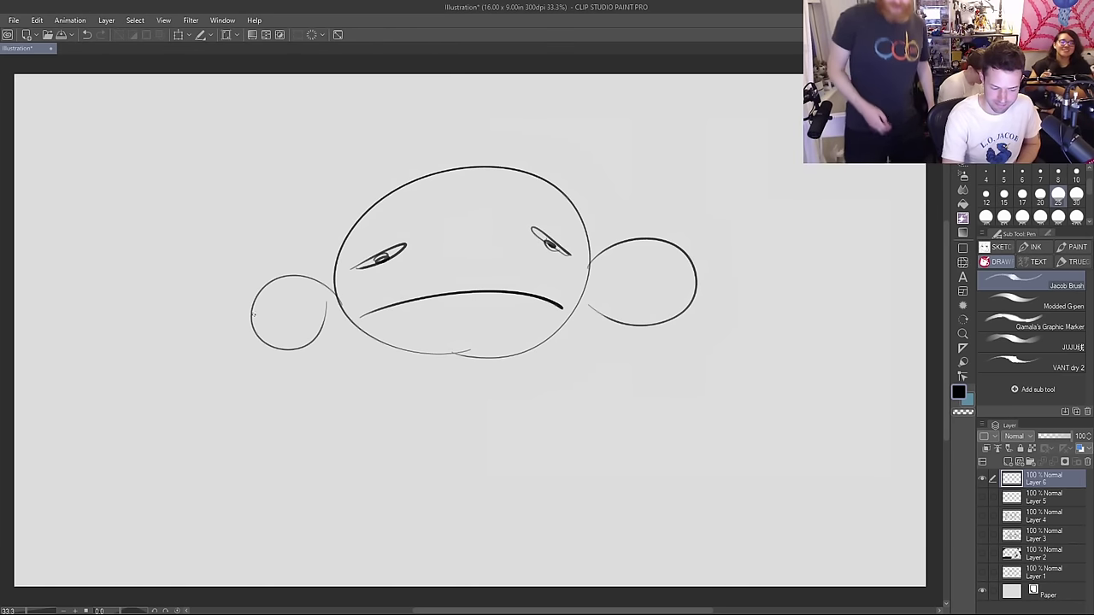
# Step: Add inner folds and lobes to both ears, and mark the lower face with four slanted hatch lines
pyautogui.moveTo(248, 317)
pyautogui.mouseDown()
pyautogui.moveTo(312, 301)
pyautogui.moveTo(323, 317)
pyautogui.moveTo(324, 345)
pyautogui.mouseUp()
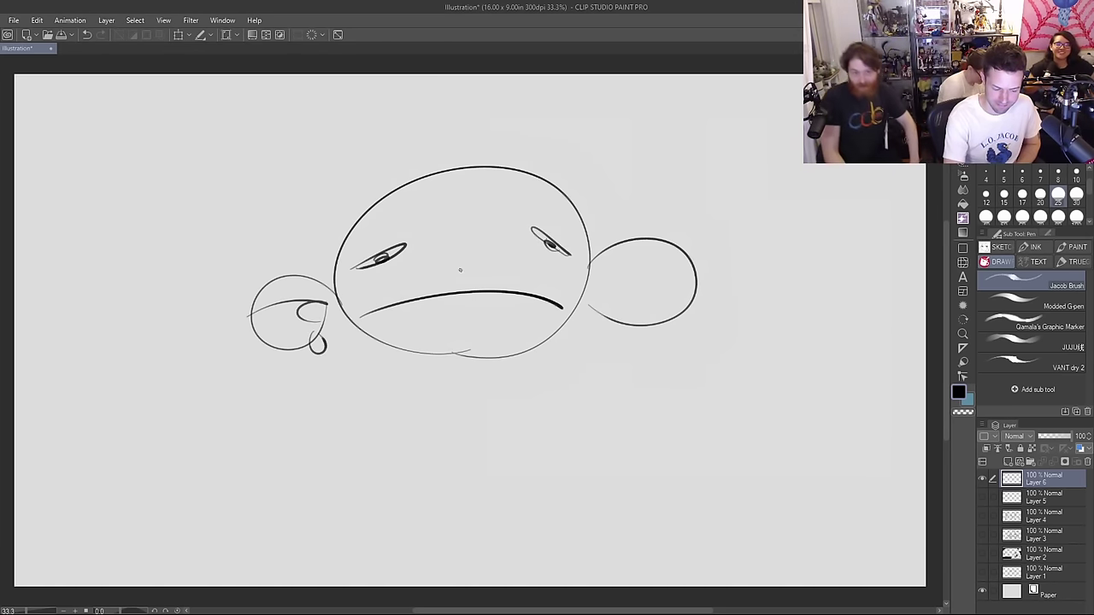
pyautogui.moveTo(694, 266)
pyautogui.mouseDown()
pyautogui.moveTo(602, 275)
pyautogui.moveTo(623, 282)
pyautogui.moveTo(612, 323)
pyautogui.mouseUp()
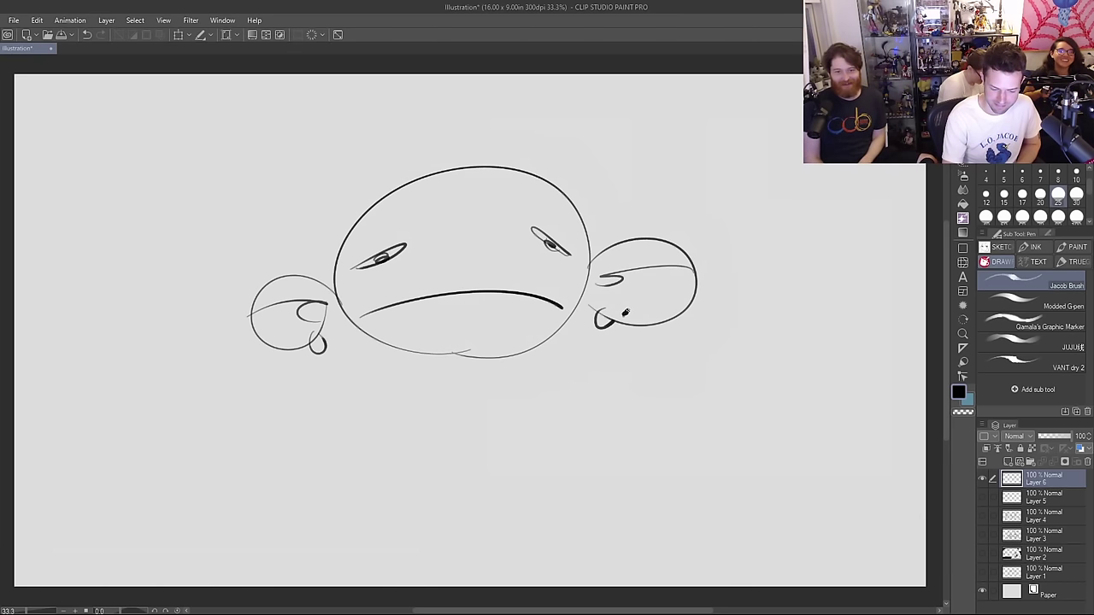
pyautogui.moveTo(373, 354); pyautogui.dragTo(409, 281)
pyautogui.moveTo(409, 357); pyautogui.dragTo(446, 262)
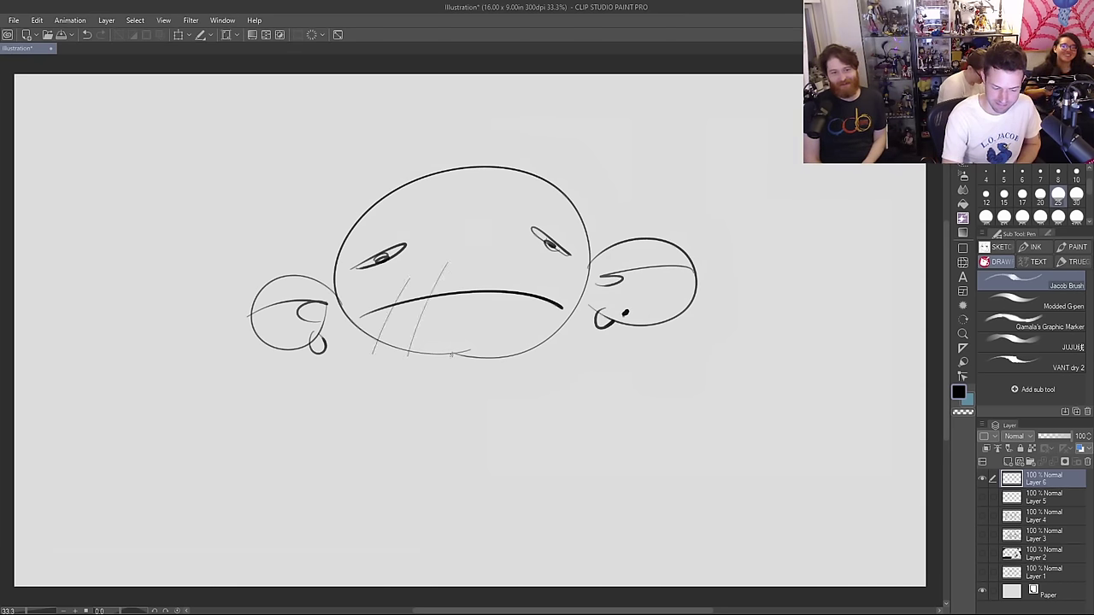
pyautogui.moveTo(454, 363); pyautogui.dragTo(489, 269)
pyautogui.moveTo(504, 358); pyautogui.dragTo(535, 274)
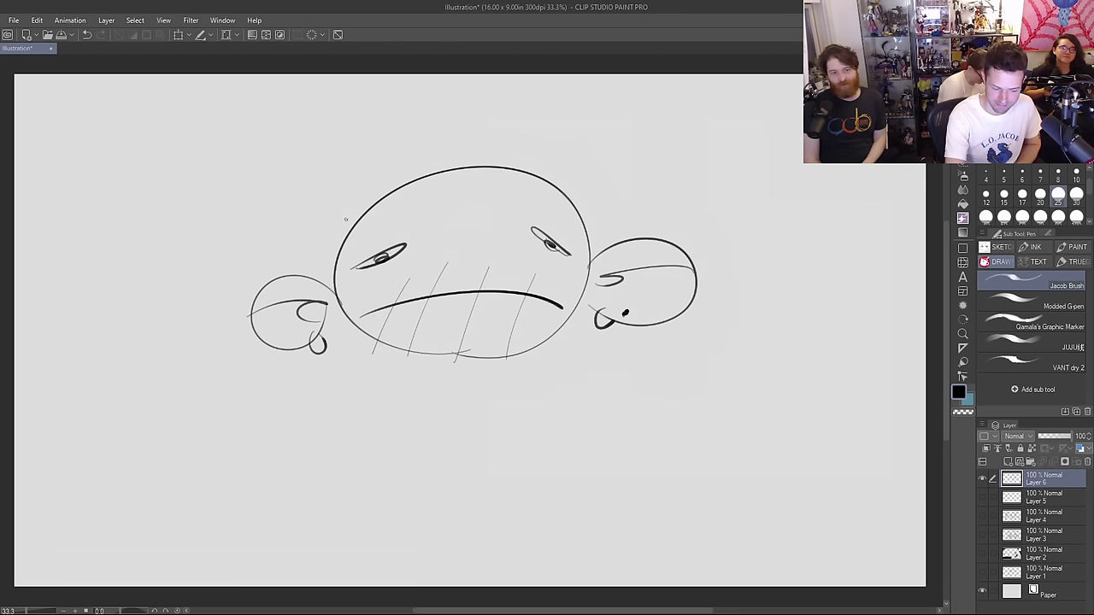
# Step: Add drooping eyebrows, a teardrop under each eye and a small oval nose, and retrace the jaw with a fuller curve
pyautogui.moveTo(345, 220)
pyautogui.mouseDown()
pyautogui.moveTo(396, 226)
pyautogui.moveTo(342, 233)
pyautogui.mouseUp()
pyautogui.moveTo(578, 212)
pyautogui.mouseDown()
pyautogui.moveTo(525, 194)
pyautogui.moveTo(546, 220)
pyautogui.moveTo(576, 223)
pyautogui.mouseUp()
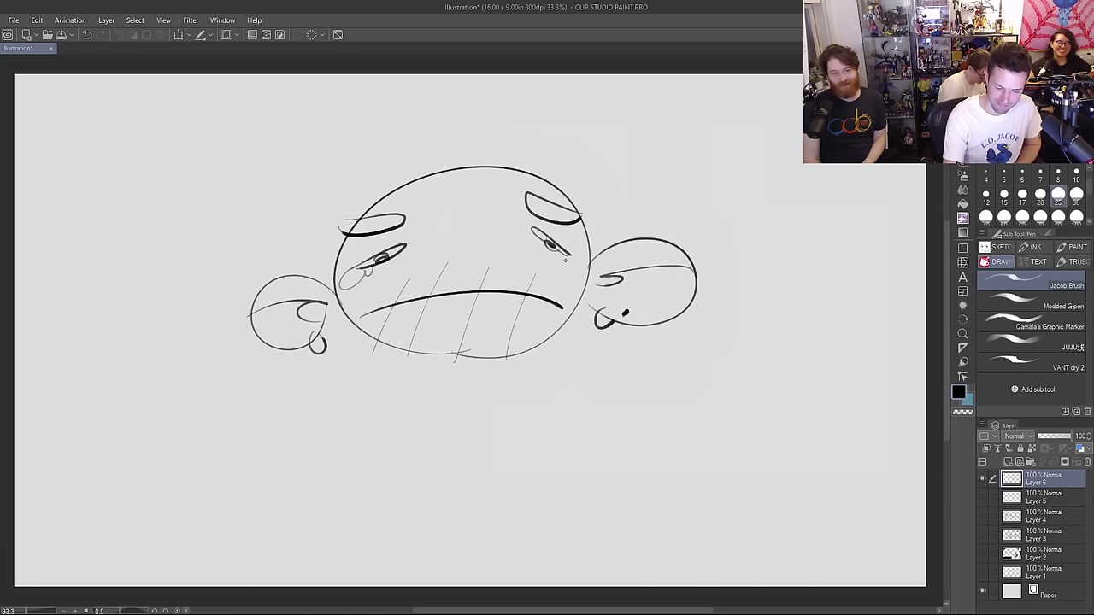
pyautogui.moveTo(564, 259); pyautogui.dragTo(570, 259)
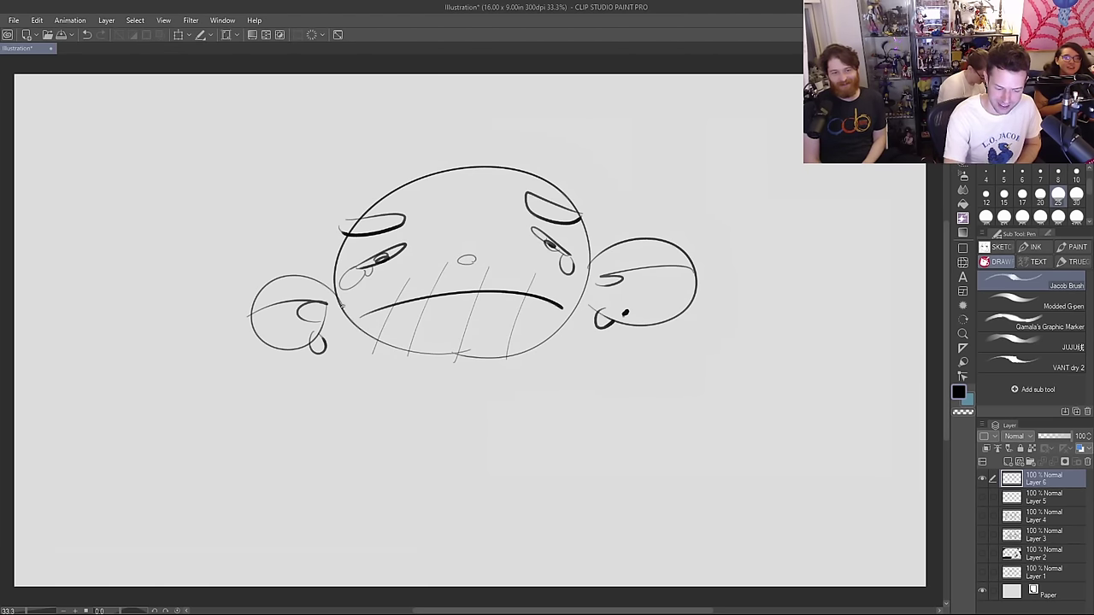
pyautogui.moveTo(342, 309); pyautogui.dragTo(543, 341)
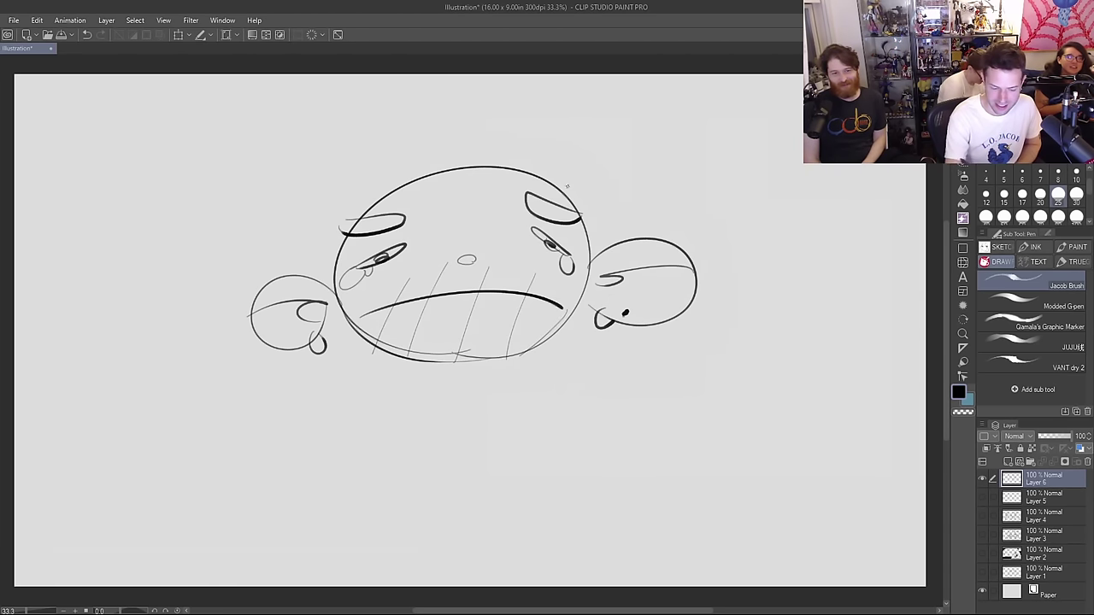
# Step: Draw the hair outline around the head, with a sweeping top, two upright tufts on the left and side locks above the ears
pyautogui.moveTo(631, 236)
pyautogui.mouseDown()
pyautogui.moveTo(439, 121)
pyautogui.moveTo(377, 156)
pyautogui.mouseUp()
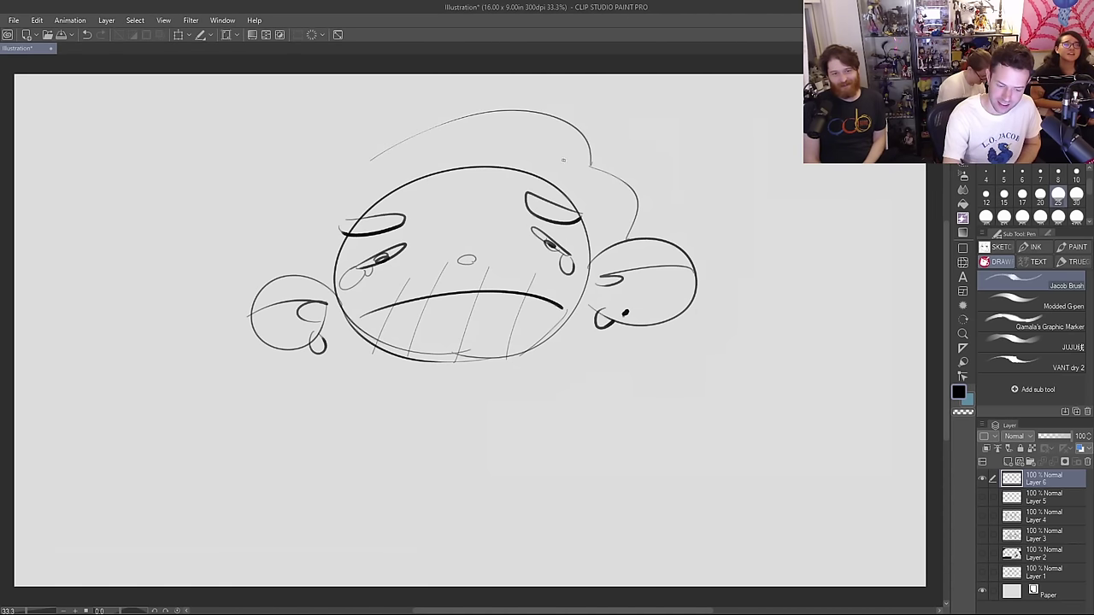
pyautogui.hotkey('ctrl', 'z')
pyautogui.moveTo(579, 167)
pyautogui.mouseDown()
pyautogui.moveTo(473, 119)
pyautogui.moveTo(395, 119)
pyautogui.moveTo(353, 152)
pyautogui.mouseUp()
pyautogui.moveTo(543, 170)
pyautogui.mouseDown()
pyautogui.moveTo(436, 178)
pyautogui.moveTo(376, 201)
pyautogui.moveTo(285, 178)
pyautogui.moveTo(355, 150)
pyautogui.mouseUp()
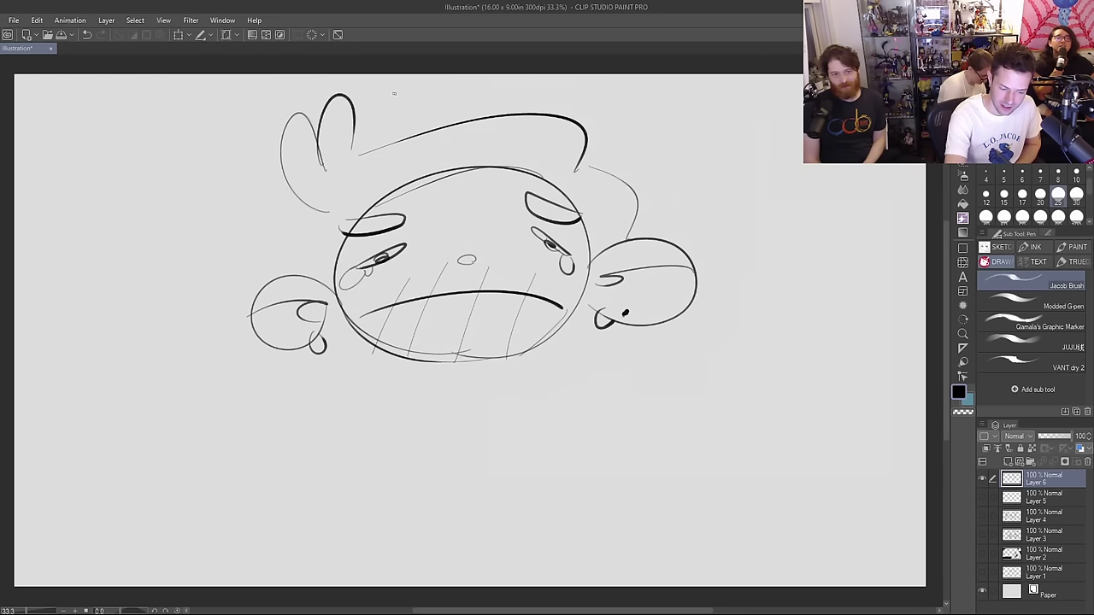
pyautogui.moveTo(310, 207); pyautogui.dragTo(304, 275)
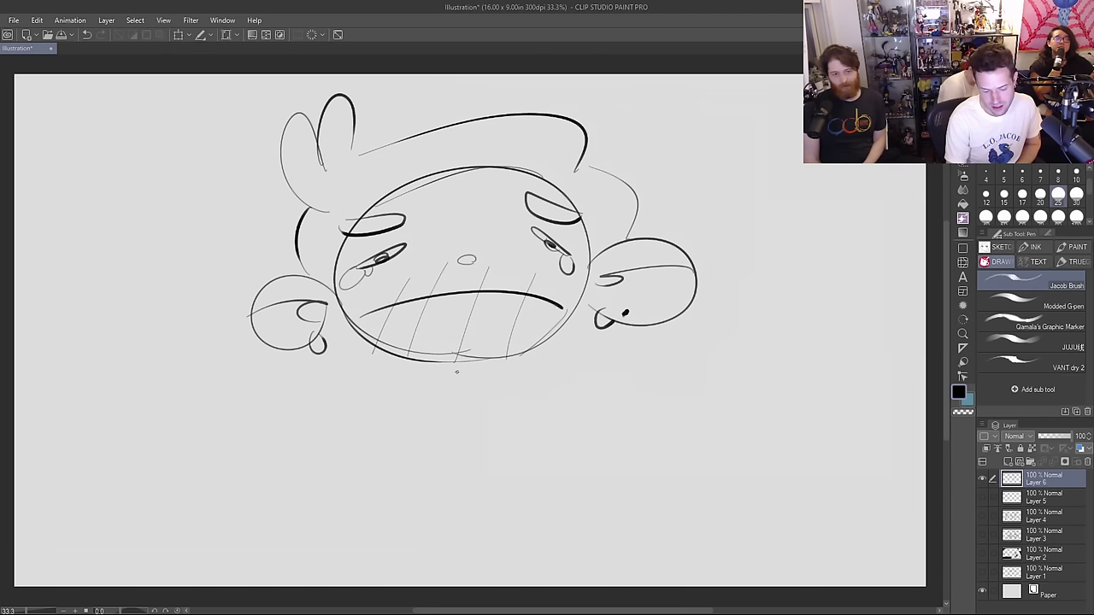
# Step: Draw a thin neck beneath the head with sloping shoulders that run down into the outer arm lines
pyautogui.moveTo(451, 359)
pyautogui.mouseDown()
pyautogui.moveTo(453, 380)
pyautogui.moveTo(477, 397)
pyautogui.moveTo(428, 438)
pyautogui.mouseUp()
pyautogui.moveTo(477, 380); pyautogui.dragTo(511, 437)
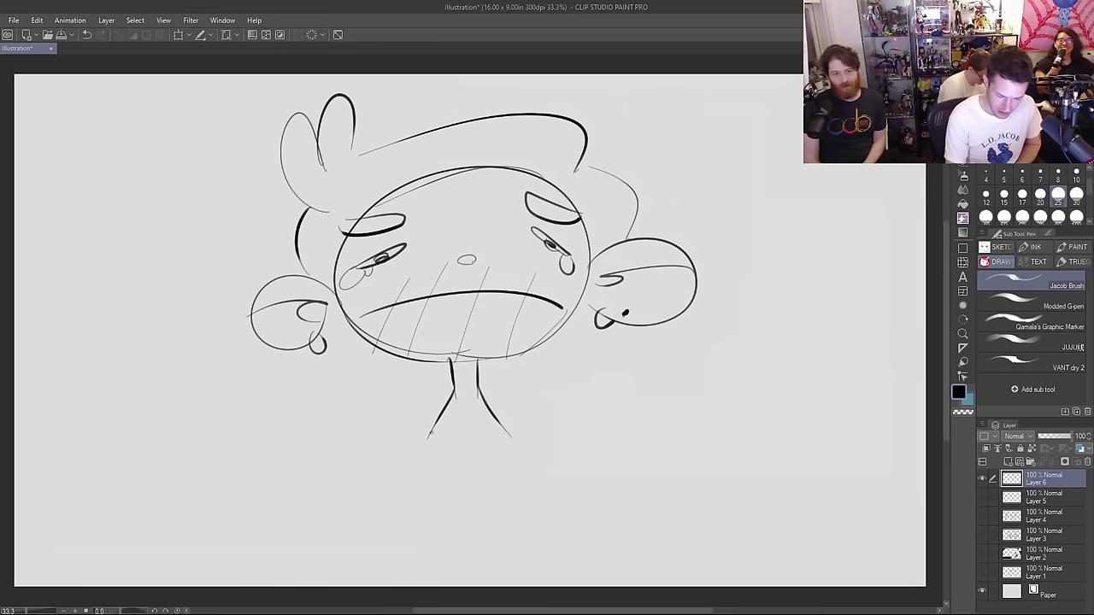
pyautogui.moveTo(437, 421); pyautogui.dragTo(420, 510)
pyautogui.moveTo(501, 428); pyautogui.dragTo(528, 511)
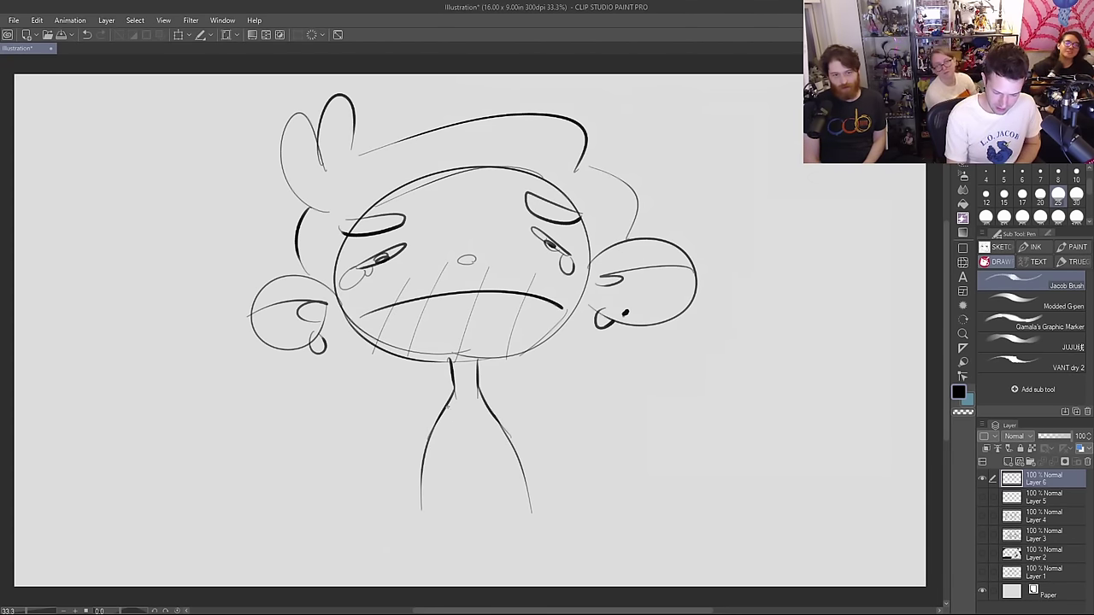
# Step: Add a V-shaped neckline, the inner sleeve lines and two thin forearms hanging straight down
pyautogui.moveTo(446, 406)
pyautogui.mouseDown()
pyautogui.moveTo(476, 419)
pyautogui.moveTo(481, 405)
pyautogui.moveTo(439, 458)
pyautogui.moveTo(431, 511)
pyautogui.mouseUp()
pyautogui.moveTo(501, 439); pyautogui.dragTo(501, 493)
pyautogui.moveTo(429, 517)
pyautogui.mouseDown()
pyautogui.moveTo(433, 565)
pyautogui.moveTo(450, 576)
pyautogui.mouseUp()
pyautogui.moveTo(511, 498); pyautogui.dragTo(511, 569)
pyautogui.moveTo(519, 502); pyautogui.dragTo(522, 547)
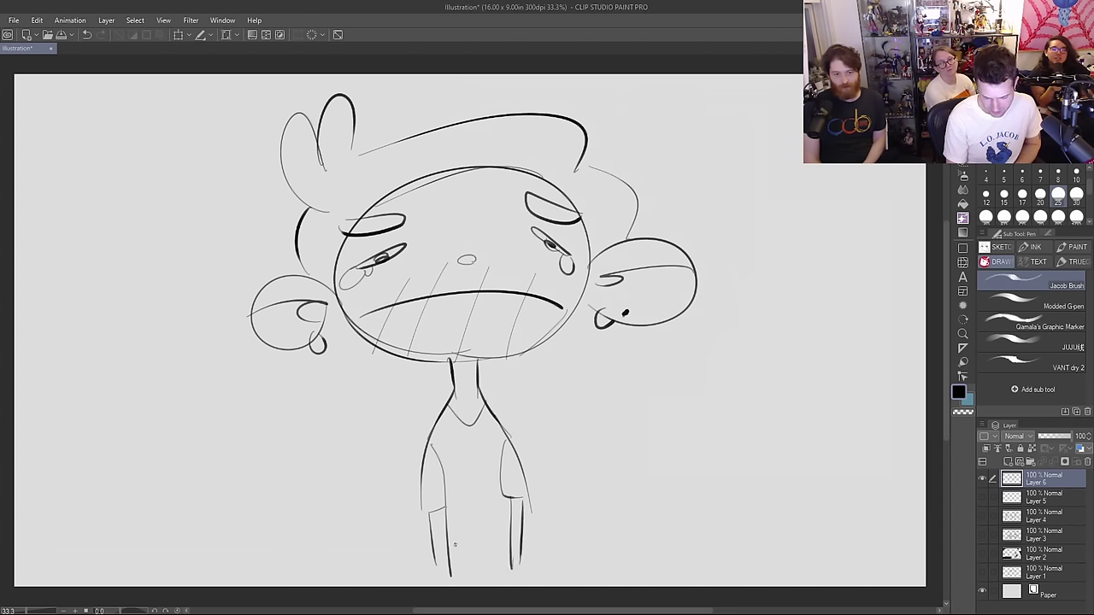
# Step: Close the torso's lower edge, then draw both legs stretched out sideways in a split and hands on the ground
pyautogui.moveTo(451, 547); pyautogui.dragTo(493, 560)
pyautogui.moveTo(429, 534)
pyautogui.mouseDown()
pyautogui.moveTo(261, 550)
pyautogui.moveTo(250, 528)
pyautogui.moveTo(262, 566)
pyautogui.moveTo(468, 567)
pyautogui.mouseUp()
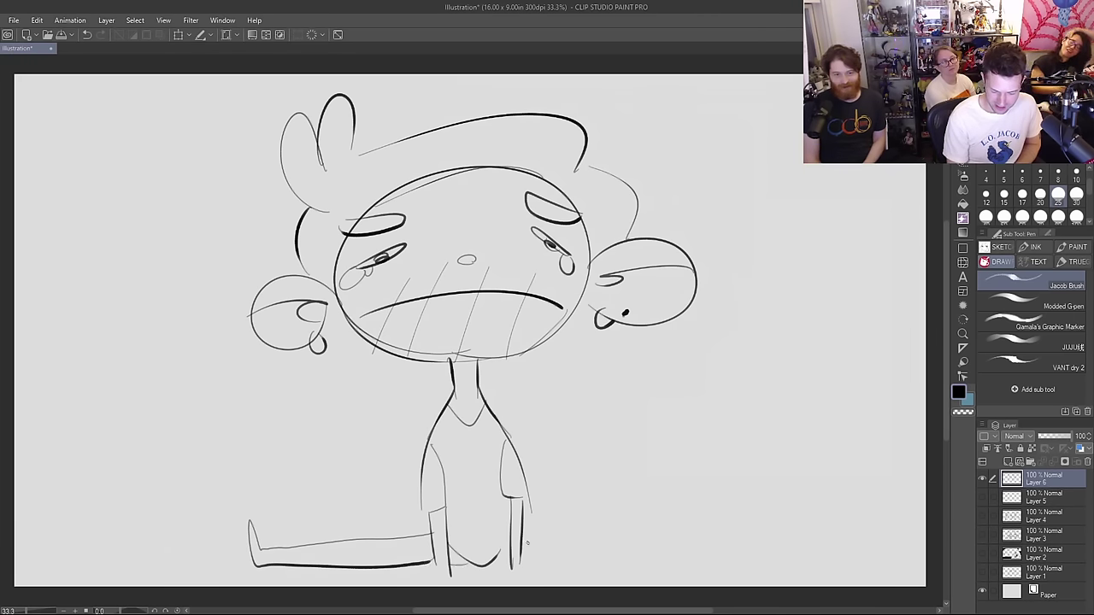
pyautogui.moveTo(523, 530); pyautogui.dragTo(663, 525)
pyautogui.hotkey('ctrl', 'z')
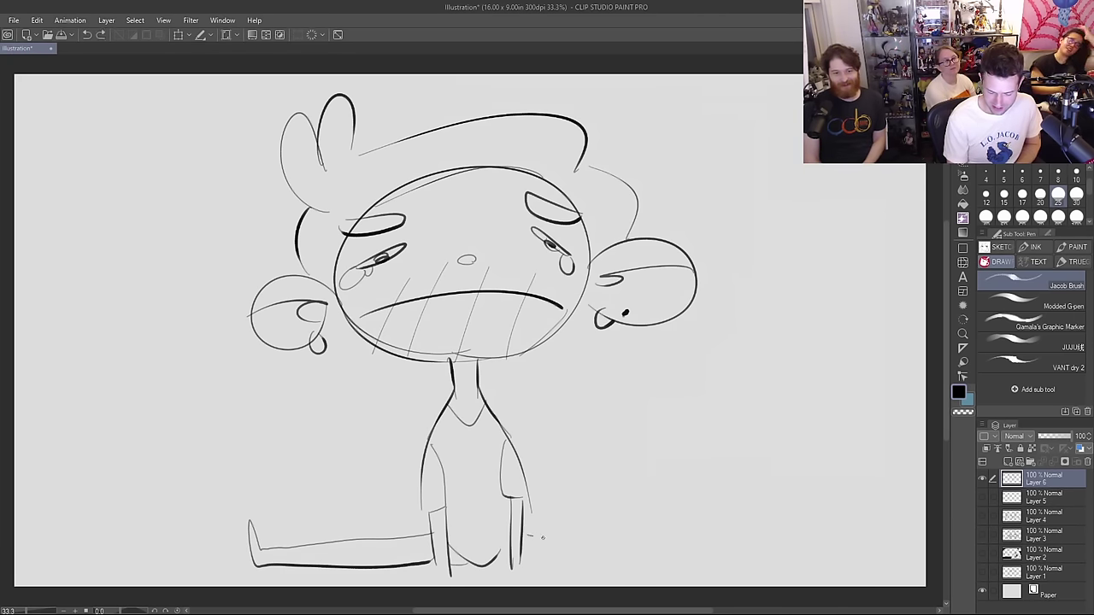
pyautogui.moveTo(526, 536)
pyautogui.mouseDown()
pyautogui.moveTo(697, 545)
pyautogui.moveTo(703, 527)
pyautogui.moveTo(704, 558)
pyautogui.moveTo(528, 564)
pyautogui.mouseUp()
pyautogui.moveTo(420, 572)
pyautogui.mouseDown()
pyautogui.moveTo(398, 579)
pyautogui.moveTo(411, 583)
pyautogui.mouseUp()
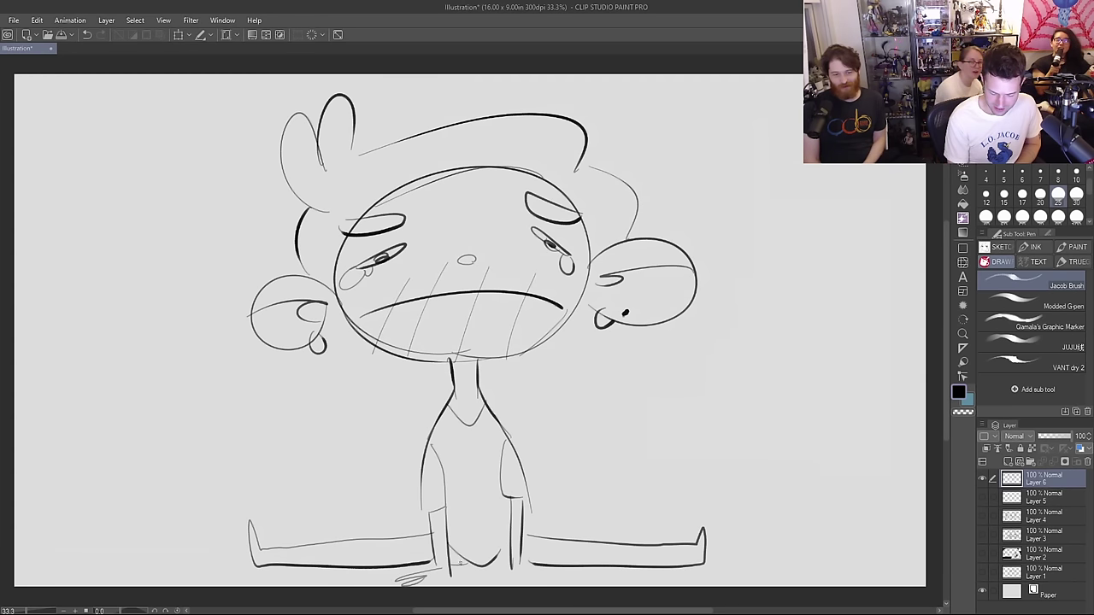
pyautogui.moveTo(511, 566)
pyautogui.mouseDown()
pyautogui.moveTo(516, 586)
pyautogui.moveTo(558, 579)
pyautogui.mouseUp()
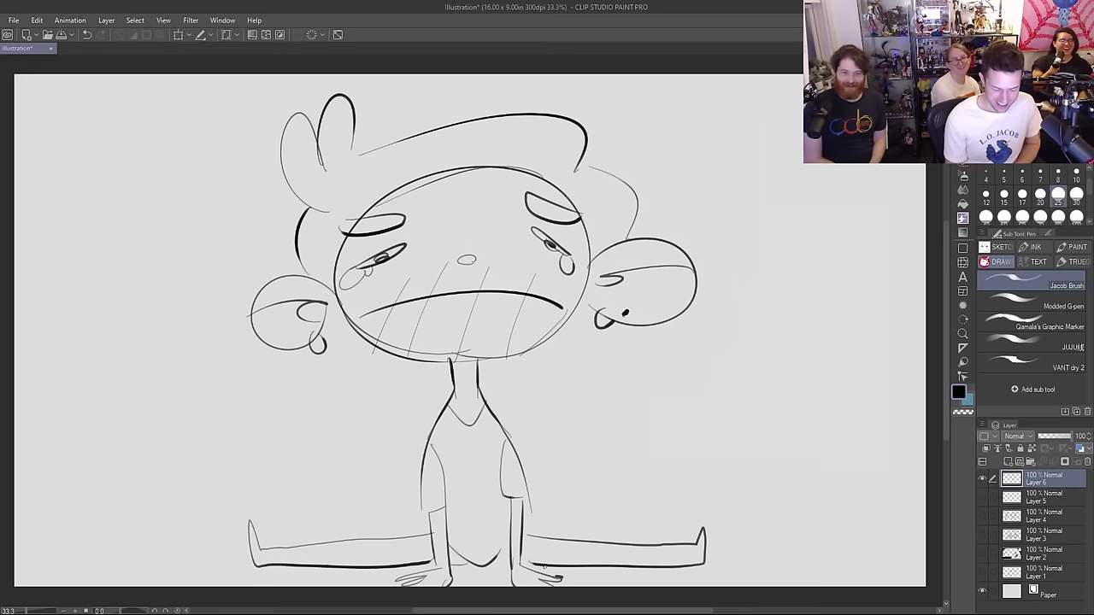
# Step: Draw a chair with a tilted backrest under each outstretched foot, and add small detail marks on the forearms
pyautogui.moveTo(241, 557)
pyautogui.mouseDown()
pyautogui.moveTo(222, 559)
pyautogui.moveTo(255, 579)
pyautogui.moveTo(312, 572)
pyautogui.mouseUp()
pyautogui.moveTo(189, 565)
pyautogui.mouseDown()
pyautogui.moveTo(142, 494)
pyautogui.moveTo(196, 465)
pyautogui.moveTo(230, 549)
pyautogui.moveTo(195, 556)
pyautogui.mouseUp()
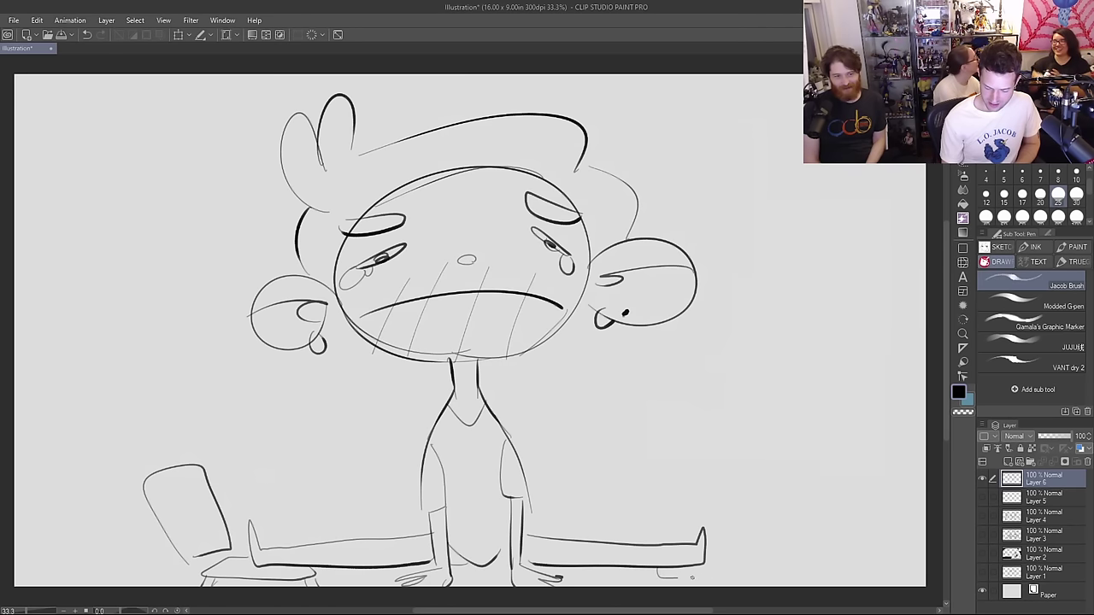
pyautogui.moveTo(691, 578)
pyautogui.mouseDown()
pyautogui.moveTo(763, 574)
pyautogui.moveTo(716, 554)
pyautogui.mouseUp()
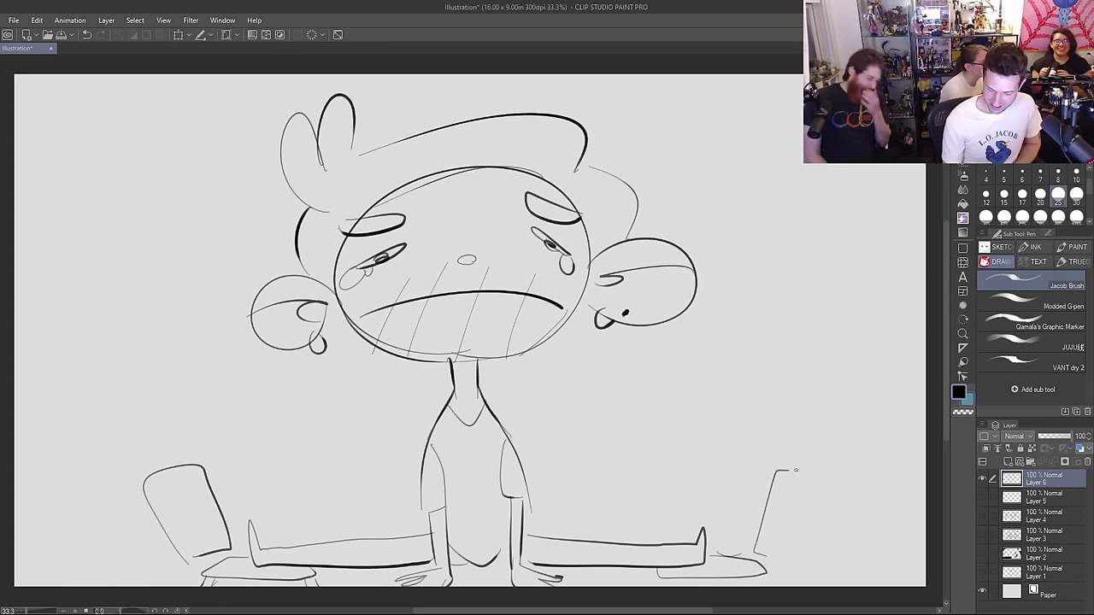
pyautogui.moveTo(753, 554)
pyautogui.mouseDown()
pyautogui.moveTo(779, 553)
pyautogui.moveTo(771, 587)
pyautogui.mouseUp()
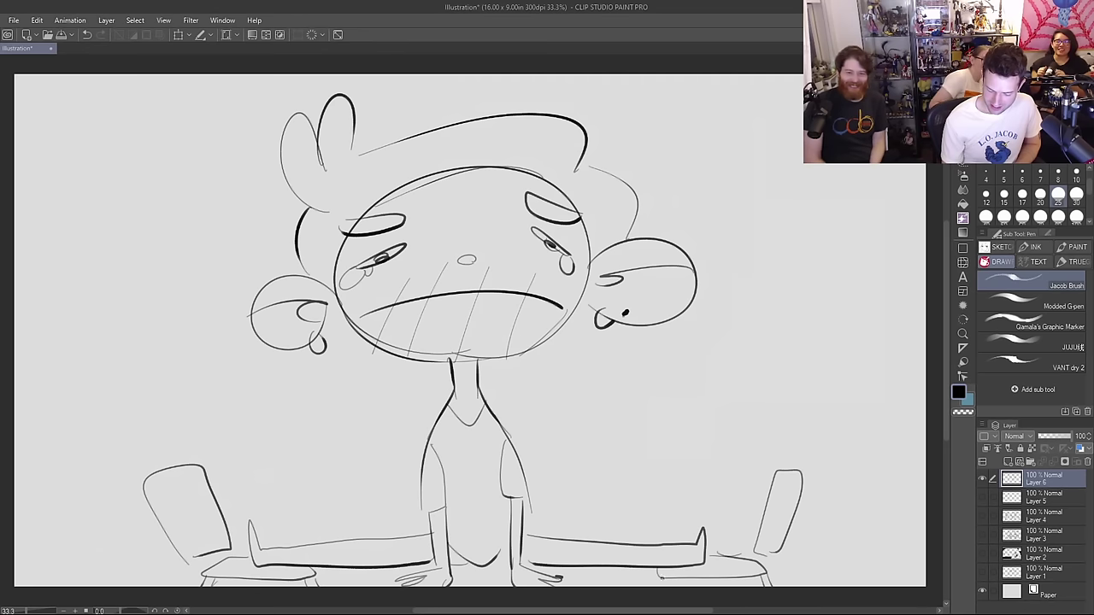
pyautogui.moveTo(664, 577); pyautogui.dragTo(669, 586)
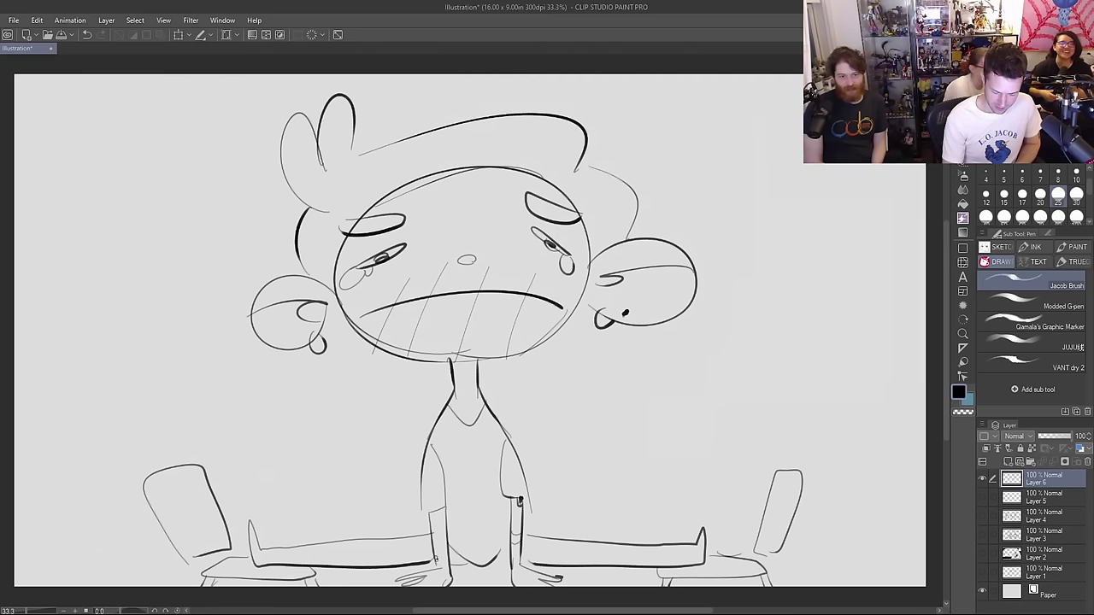
pyautogui.hotkey('ctrl', 'z')
pyautogui.click(436, 556)
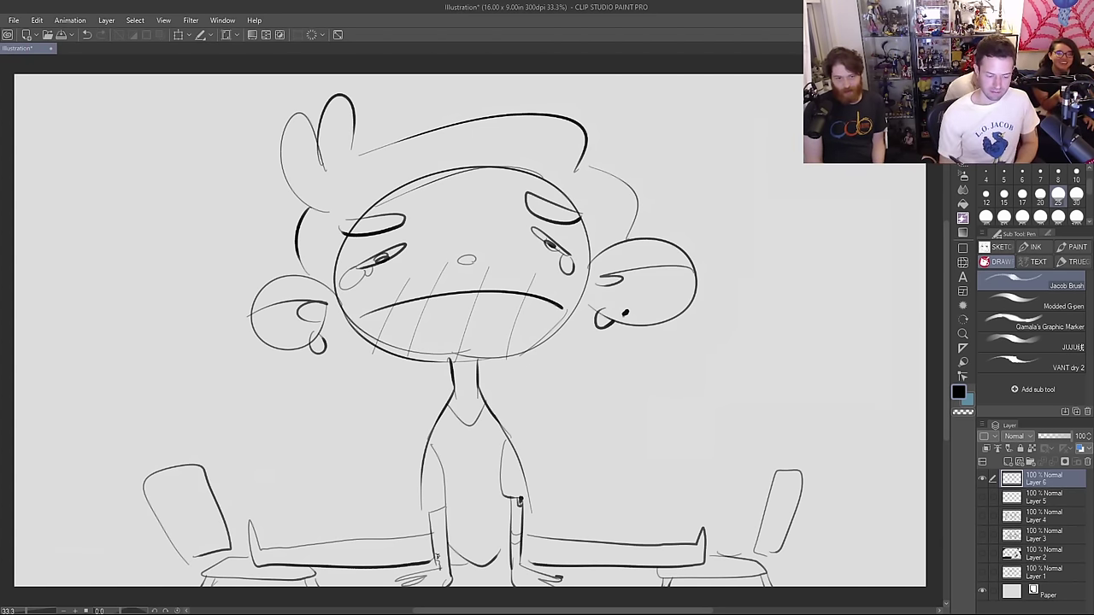
# Step: Erase the smooth frown and redraw it as a wavy, trembling mouth, adding creases around the eyes
pyautogui.press('e')
pyautogui.moveTo(561, 307)
pyautogui.mouseDown()
pyautogui.moveTo(530, 292)
pyautogui.moveTo(472, 291)
pyautogui.moveTo(362, 313)
pyautogui.mouseUp()
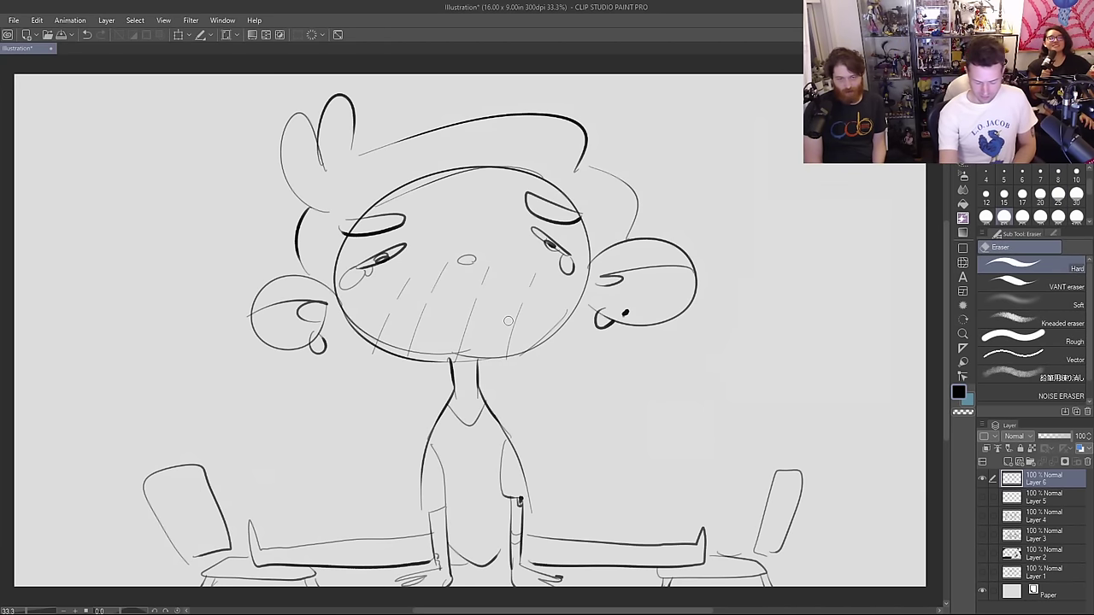
pyautogui.press('p')
pyautogui.moveTo(370, 320)
pyautogui.mouseDown()
pyautogui.moveTo(427, 284)
pyautogui.moveTo(456, 301)
pyautogui.moveTo(498, 289)
pyautogui.moveTo(510, 306)
pyautogui.moveTo(550, 314)
pyautogui.mouseUp()
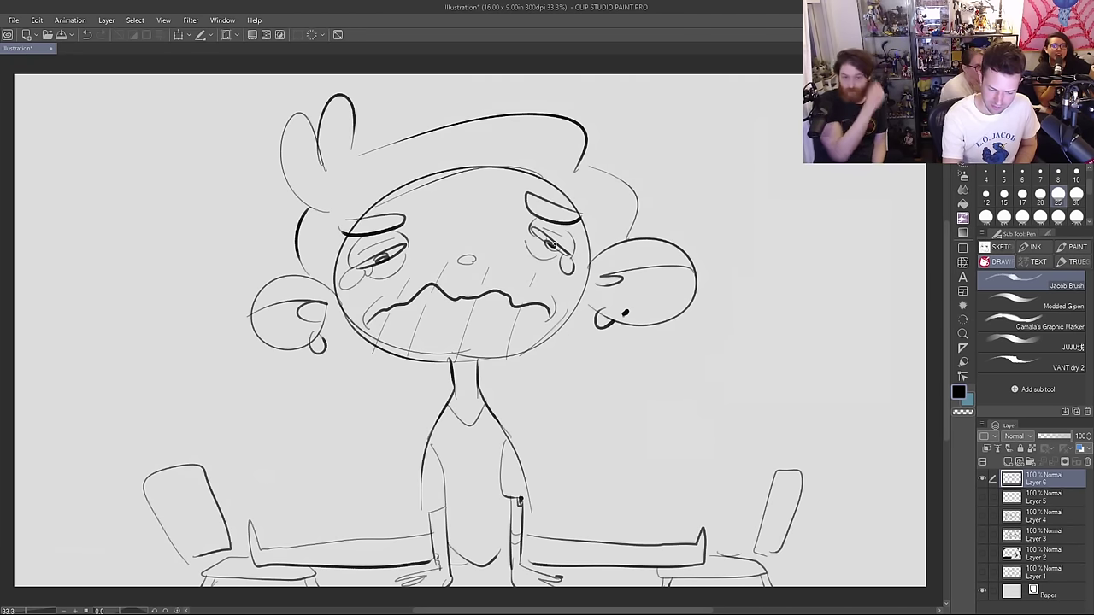
# Step: Add curved wrinkle lines across the forehead and outline the jaw with heavier, sagging contours
pyautogui.moveTo(386, 205); pyautogui.dragTo(519, 183)
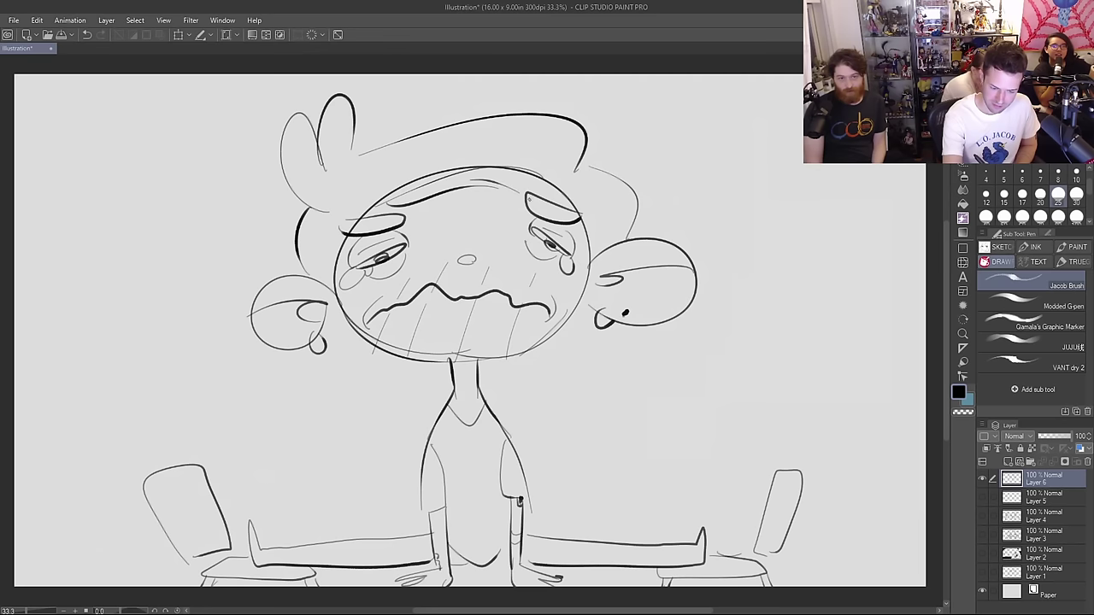
pyautogui.moveTo(588, 290)
pyautogui.mouseDown()
pyautogui.moveTo(573, 325)
pyautogui.moveTo(477, 363)
pyautogui.moveTo(398, 372)
pyautogui.moveTo(339, 306)
pyautogui.mouseUp()
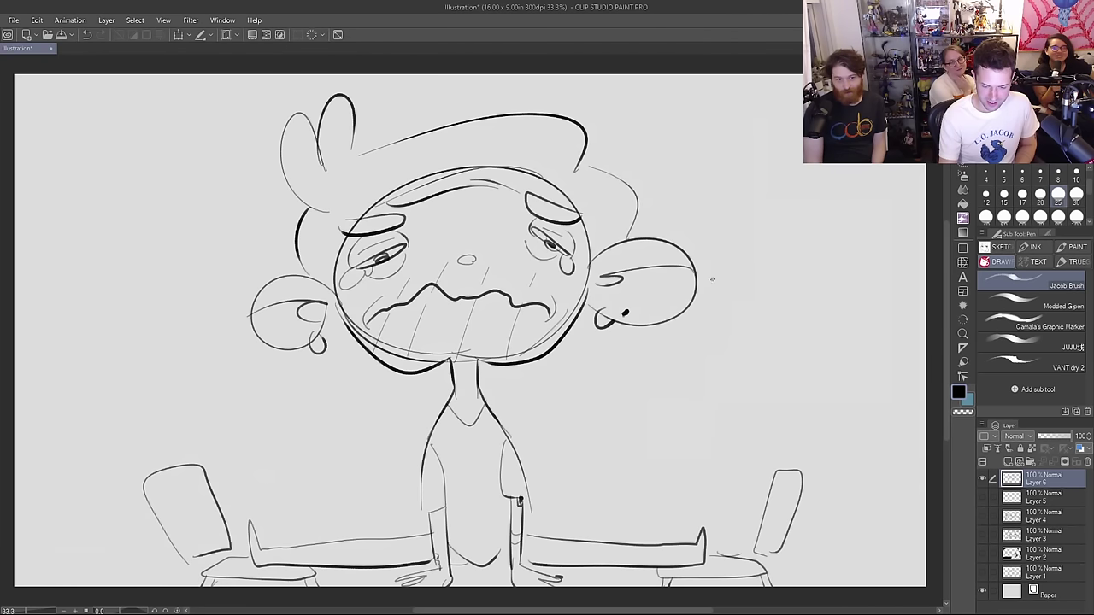
# Step: Hand-letter "I CANT" in the empty space beside the character's hair
pyautogui.moveTo(658, 127); pyautogui.dragTo(677, 126)
pyautogui.moveTo(667, 128); pyautogui.dragTo(667, 142)
pyautogui.moveTo(655, 142); pyautogui.dragTo(742, 139)
pyautogui.moveTo(729, 130); pyautogui.dragTo(749, 118)
pyautogui.moveTo(749, 117)
pyautogui.mouseDown()
pyautogui.moveTo(761, 114)
pyautogui.moveTo(773, 138)
pyautogui.mouseUp()
pyautogui.moveTo(764, 117); pyautogui.dragTo(781, 116)
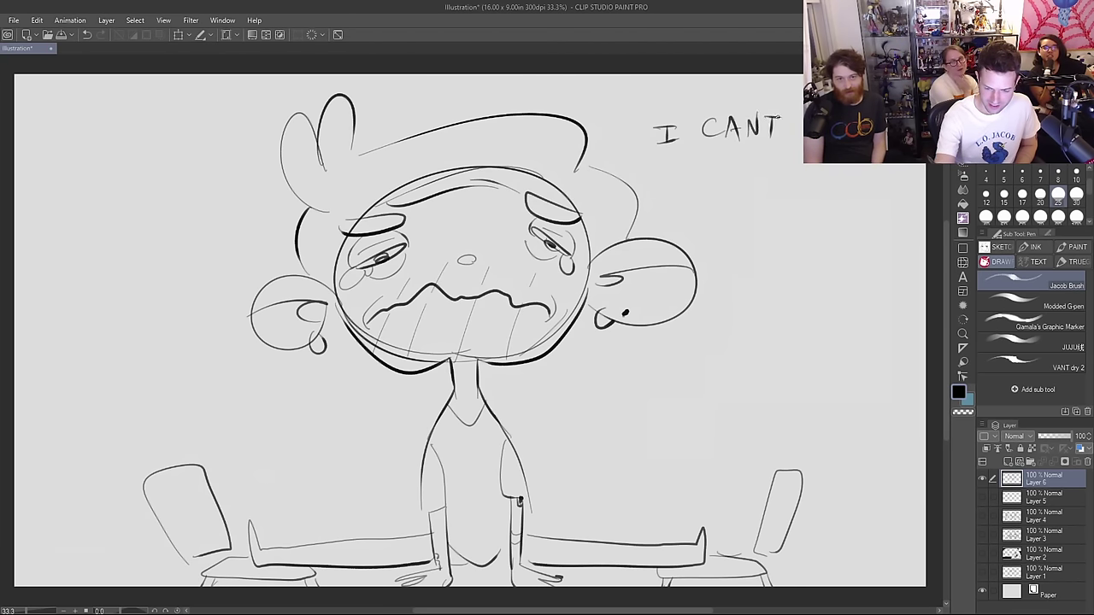
# Step: Hand-letter "DRAW 4" as the second line of the caption beside the head
pyautogui.click(672, 200)
pyautogui.moveTo(670, 176)
pyautogui.mouseDown()
pyautogui.moveTo(671, 196)
pyautogui.moveTo(691, 188)
pyautogui.mouseUp()
pyautogui.moveTo(690, 170); pyautogui.dragTo(704, 187)
pyautogui.moveTo(719, 171)
pyautogui.mouseDown()
pyautogui.moveTo(712, 188)
pyautogui.moveTo(724, 187)
pyautogui.mouseUp()
pyautogui.moveTo(715, 181); pyautogui.dragTo(724, 181)
pyautogui.moveTo(729, 172)
pyautogui.mouseDown()
pyautogui.moveTo(731, 184)
pyautogui.moveTo(750, 167)
pyautogui.moveTo(782, 188)
pyautogui.moveTo(794, 175)
pyautogui.mouseUp()
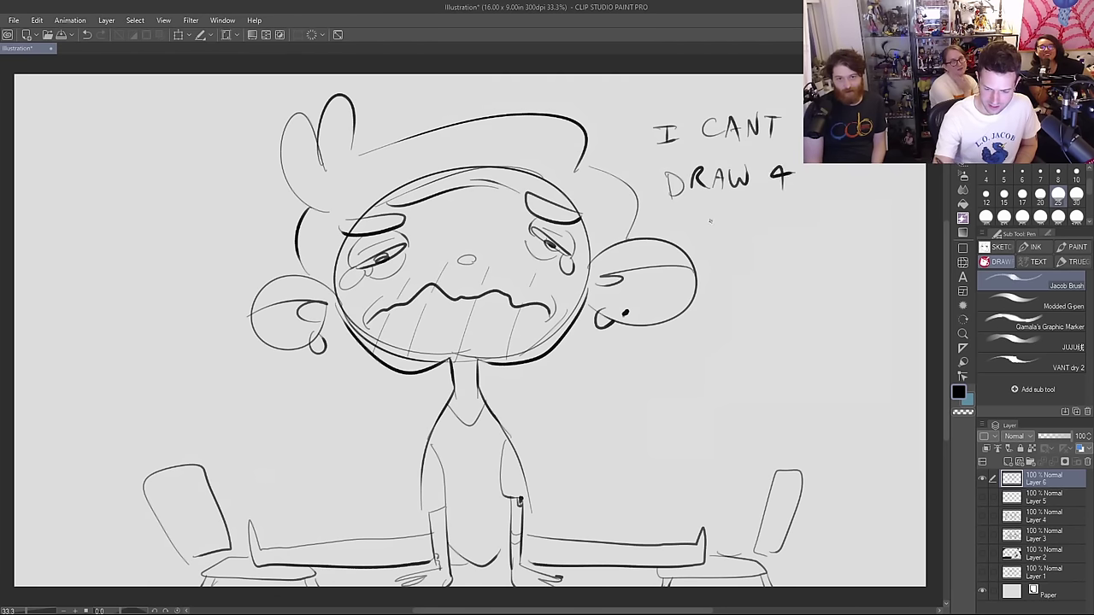
# Step: Hand-letter "SHIT" as the third line of the caption
pyautogui.moveTo(714, 216)
pyautogui.mouseDown()
pyautogui.moveTo(704, 235)
pyautogui.moveTo(724, 237)
pyautogui.mouseUp()
pyautogui.moveTo(734, 212); pyautogui.dragTo(735, 237)
pyautogui.moveTo(723, 226); pyautogui.dragTo(757, 236)
pyautogui.moveTo(752, 213); pyautogui.dragTo(767, 212)
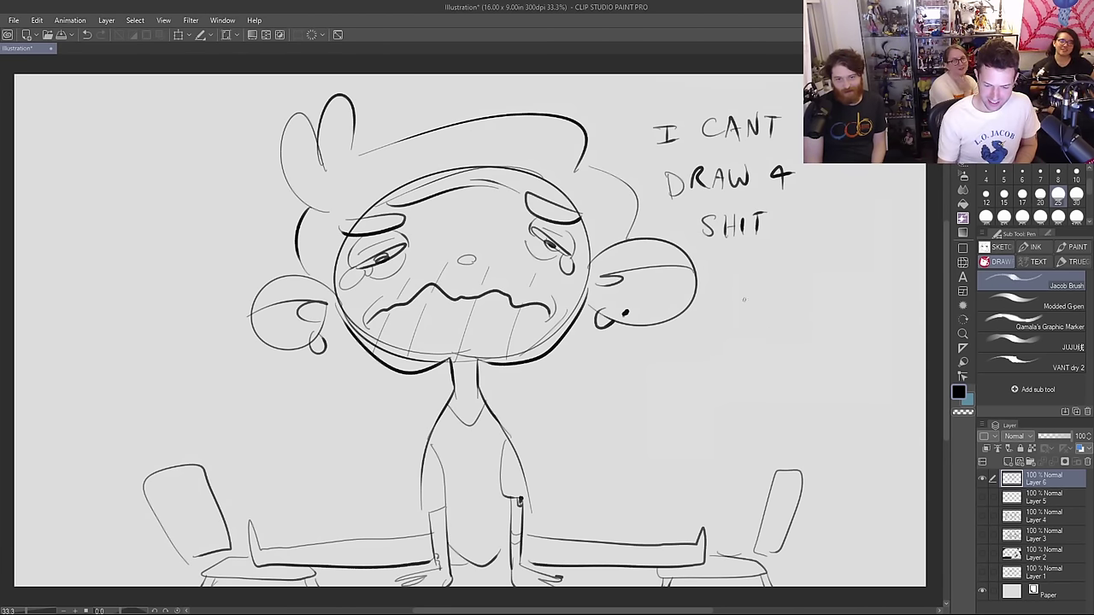
# Step: Draw a rounded speech bubble around the "I CANT DRAW 4 SHIT" caption, with a curved tail pointing toward the character
pyautogui.moveTo(611, 156); pyautogui.dragTo(658, 74)
pyautogui.moveTo(821, 164)
pyautogui.mouseDown()
pyautogui.moveTo(812, 275)
pyautogui.moveTo(706, 263)
pyautogui.moveTo(740, 314)
pyautogui.moveTo(658, 354)
pyautogui.moveTo(739, 324)
pyautogui.mouseUp()
pyautogui.moveTo(759, 282); pyautogui.dragTo(728, 332)
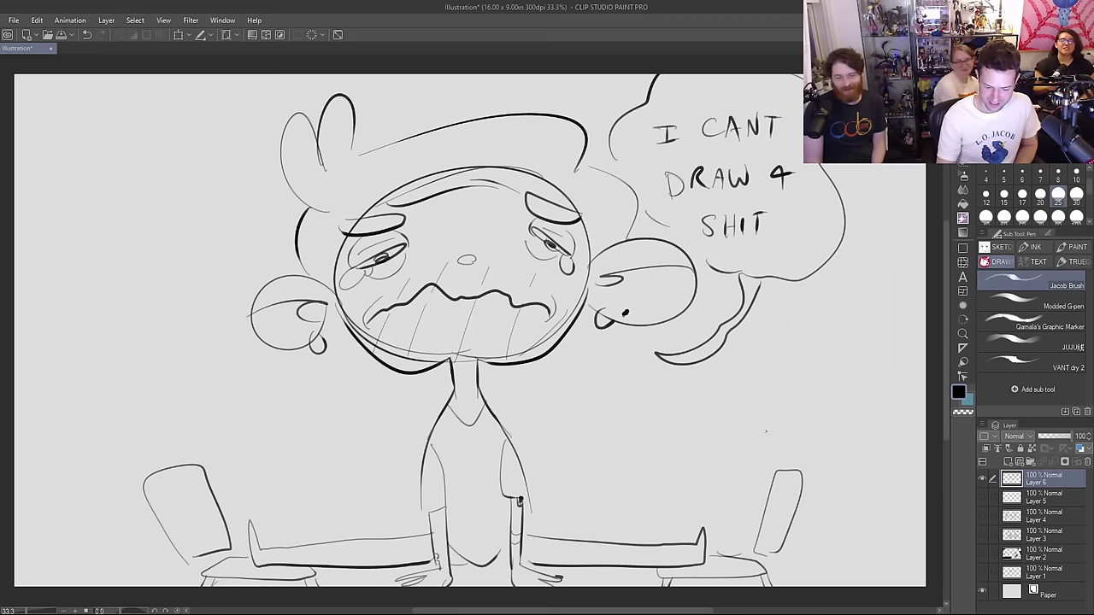
# Step: Draw a small cloud-shaped speech bubble above the left chair, letter "SORY" inside it and add a tail toward the character
pyautogui.moveTo(291, 476)
pyautogui.mouseDown()
pyautogui.moveTo(230, 446)
pyautogui.moveTo(384, 426)
pyautogui.moveTo(295, 481)
pyautogui.mouseUp()
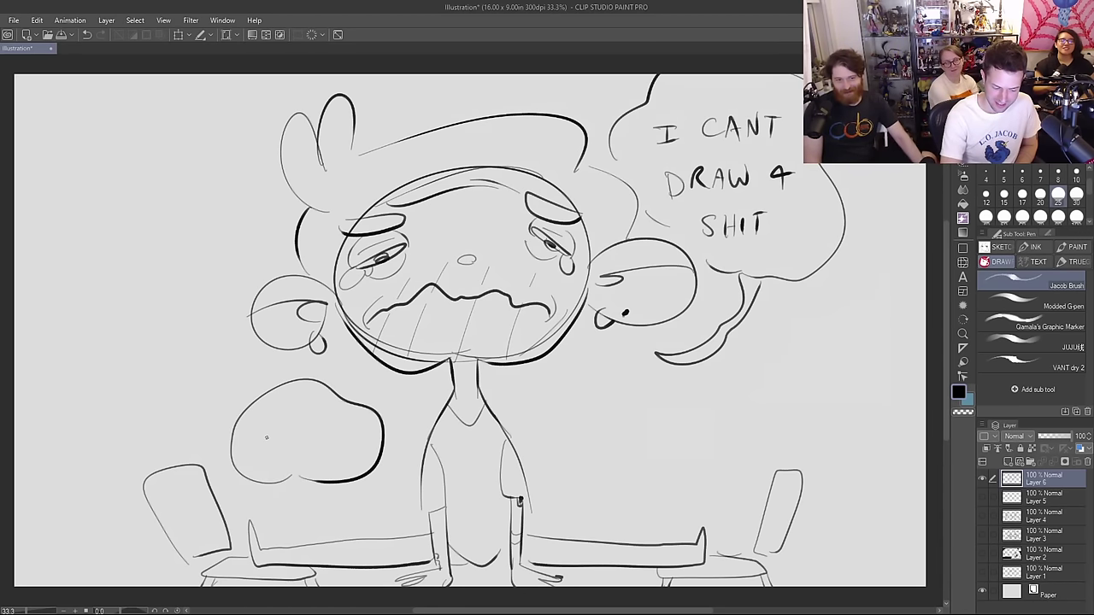
pyautogui.moveTo(275, 431); pyautogui.dragTo(261, 453)
pyautogui.moveTo(285, 435); pyautogui.dragTo(291, 431)
pyautogui.moveTo(305, 432); pyautogui.dragTo(305, 451)
pyautogui.moveTo(305, 431); pyautogui.dragTo(315, 451)
pyautogui.moveTo(315, 432); pyautogui.dragTo(320, 453)
pyautogui.moveTo(371, 401)
pyautogui.mouseDown()
pyautogui.moveTo(401, 390)
pyautogui.moveTo(408, 402)
pyautogui.moveTo(382, 413)
pyautogui.mouseUp()
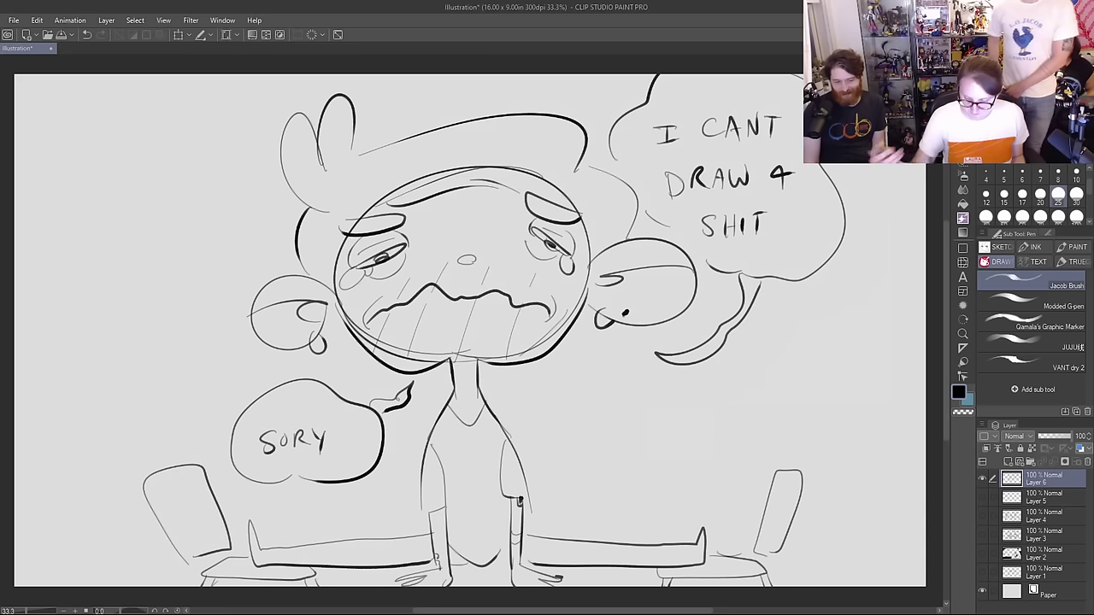
# Step: Hide the character sketch on Layer 6, duplicate the burger sketch on Layer 5 to the top of the layer stack and show the copy
pyautogui.click(982, 479)
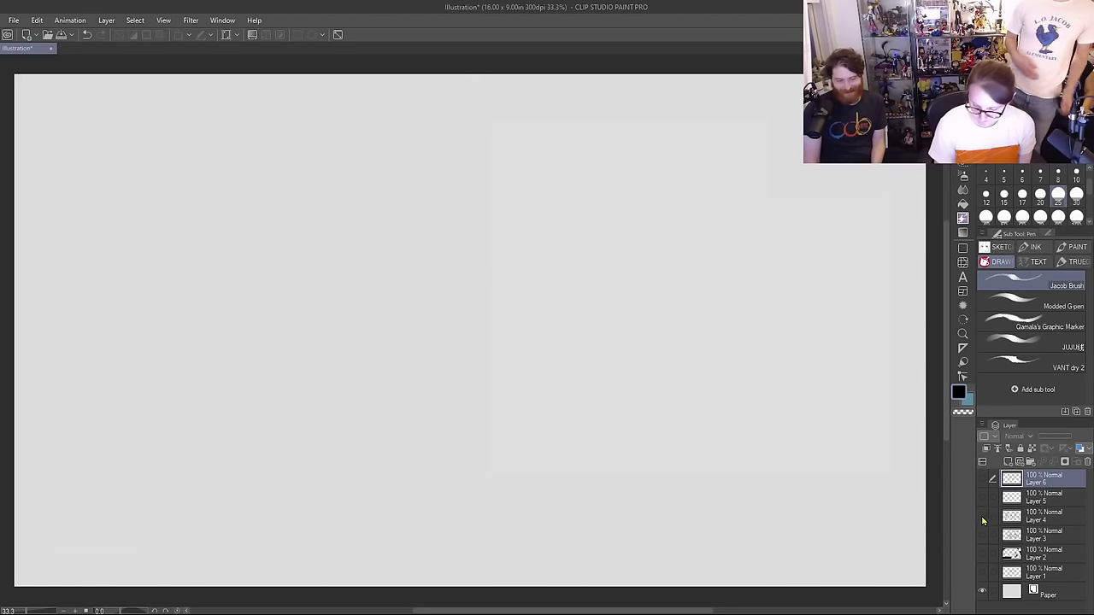
pyautogui.click(983, 518)
pyautogui.click(982, 518)
pyautogui.click(989, 499)
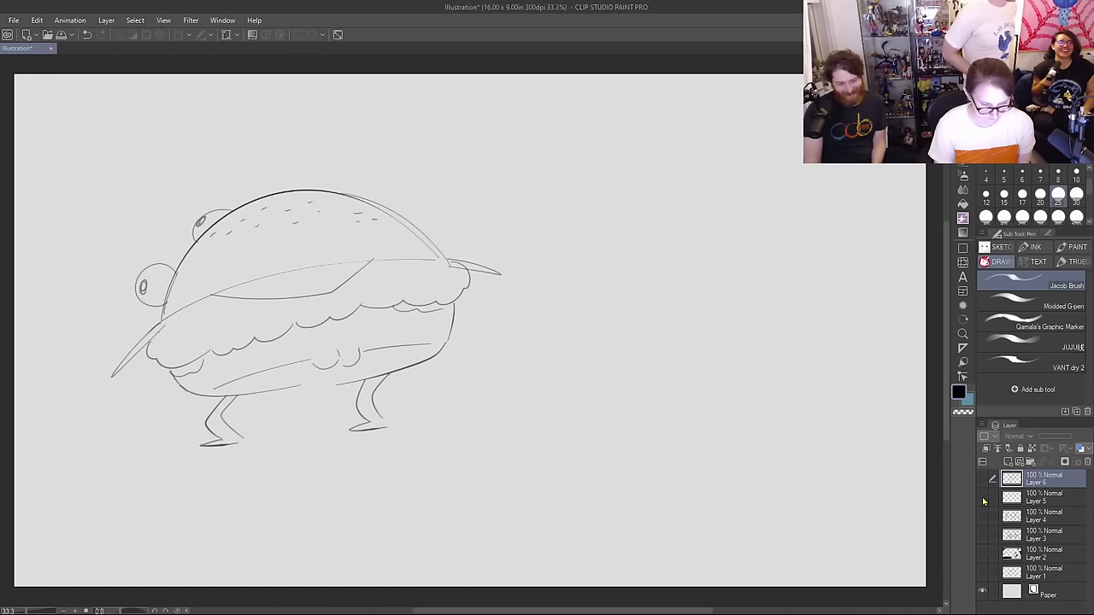
pyautogui.click(988, 498)
pyautogui.moveTo(1054, 502)
pyautogui.mouseDown()
pyautogui.moveTo(1009, 462)
pyautogui.moveTo(1036, 475)
pyautogui.mouseUp()
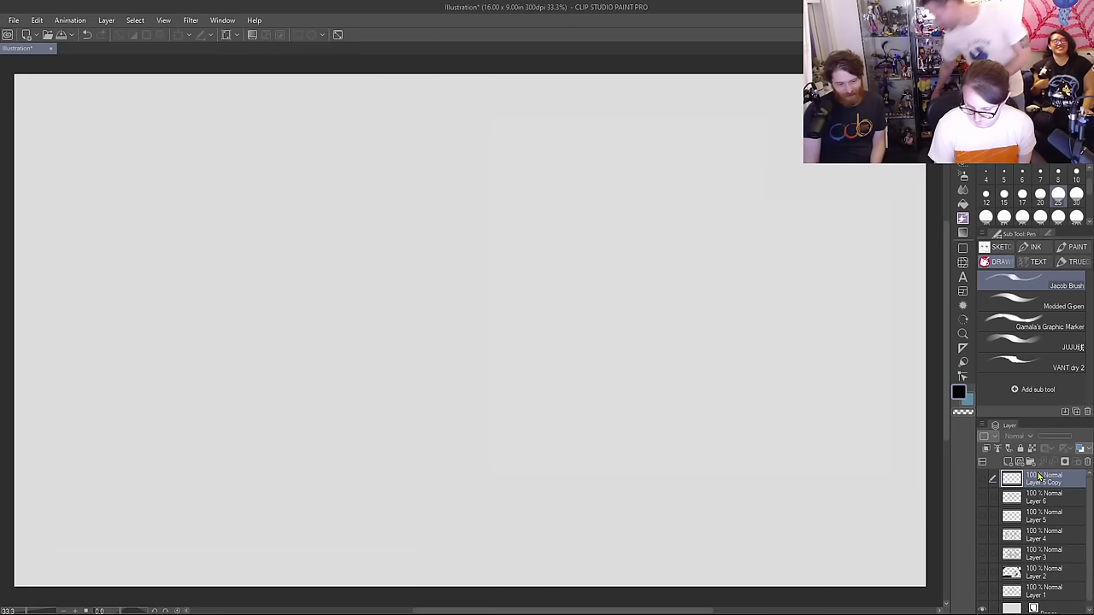
pyautogui.click(982, 478)
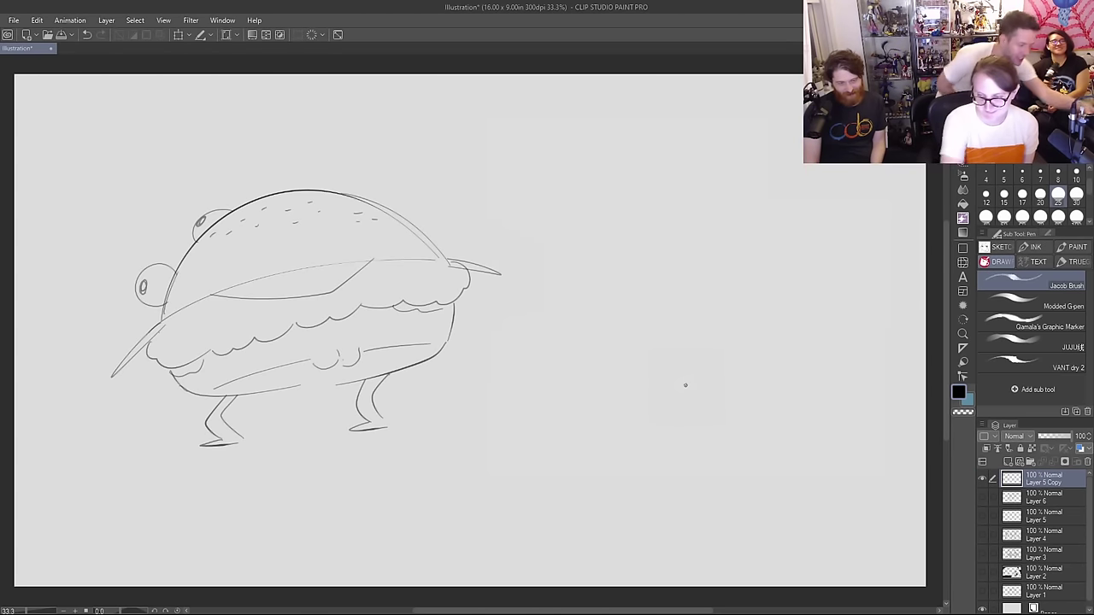
# Step: Erase the small curved bumps on the underside of the burger's bottom bun
pyautogui.click(962, 170)
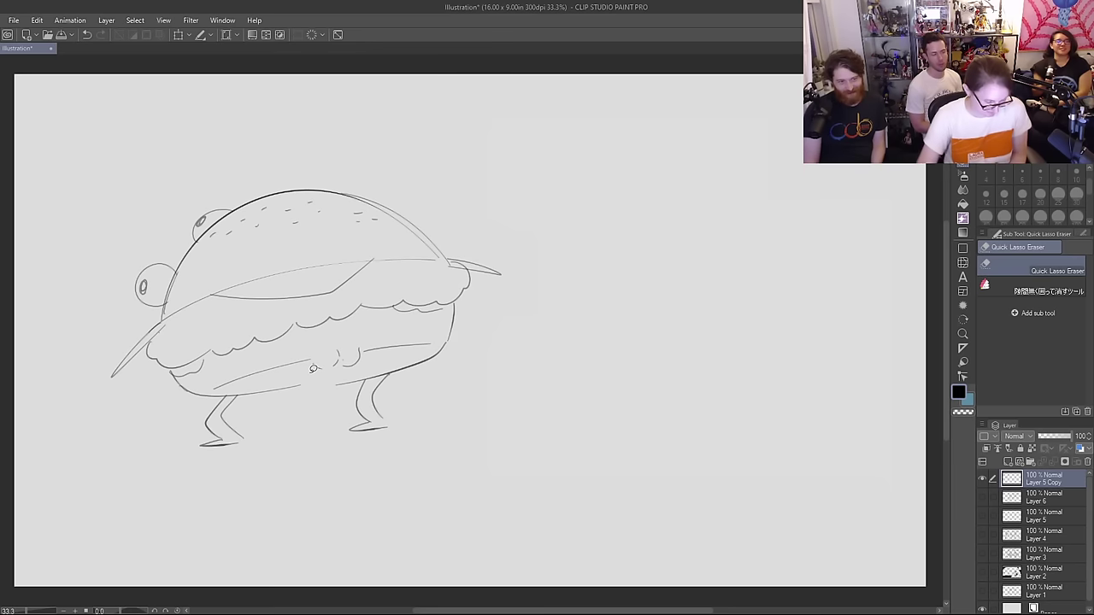
pyautogui.press('e')
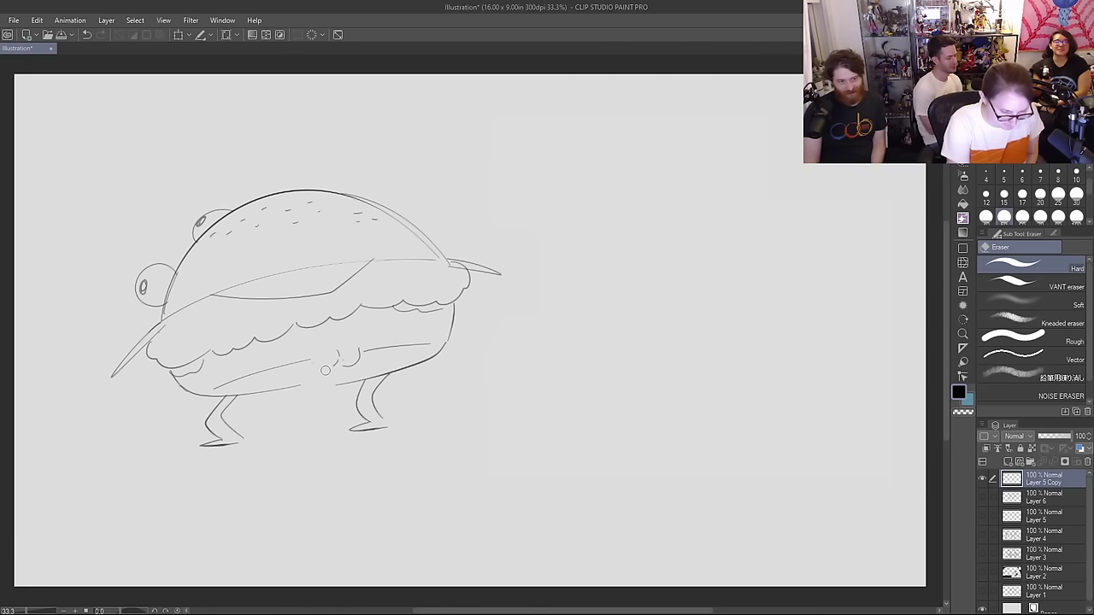
pyautogui.moveTo(352, 366); pyautogui.dragTo(360, 348)
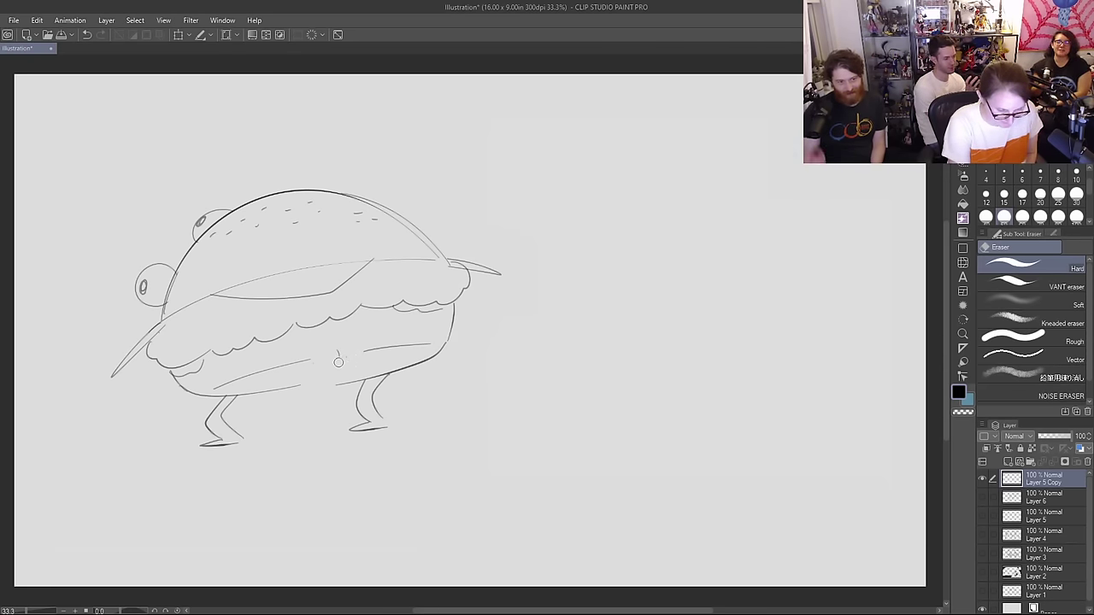
# Step: Draw two long, narrow lobes hanging side by side from the underside of the burger, past its feet
pyautogui.press('p')
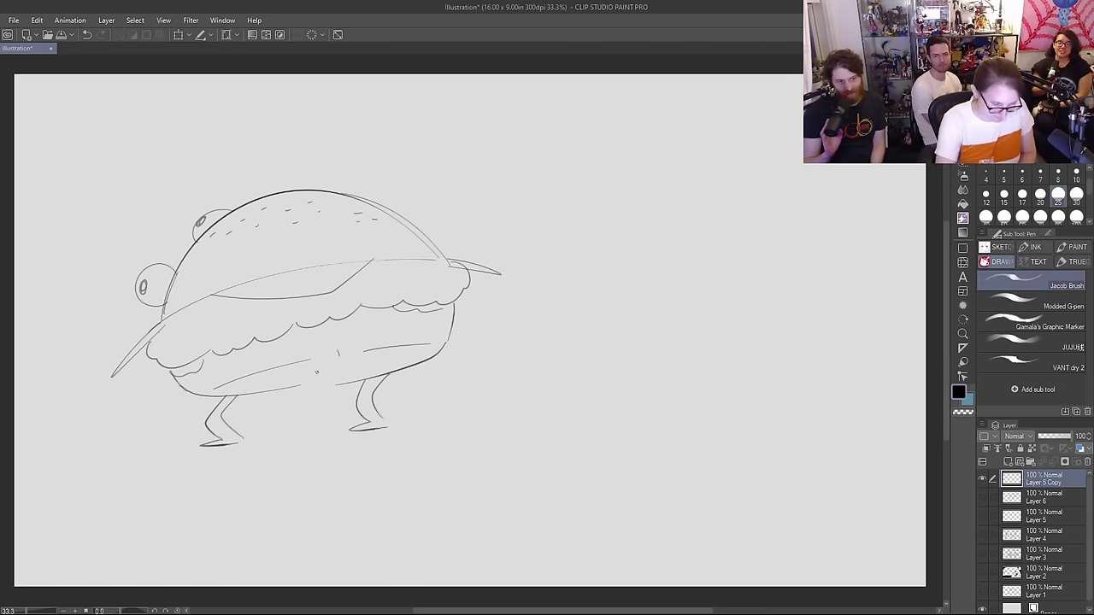
pyautogui.moveTo(312, 364)
pyautogui.mouseDown()
pyautogui.moveTo(344, 461)
pyautogui.moveTo(367, 493)
pyautogui.moveTo(338, 353)
pyautogui.mouseUp()
pyautogui.moveTo(374, 493); pyautogui.dragTo(370, 376)
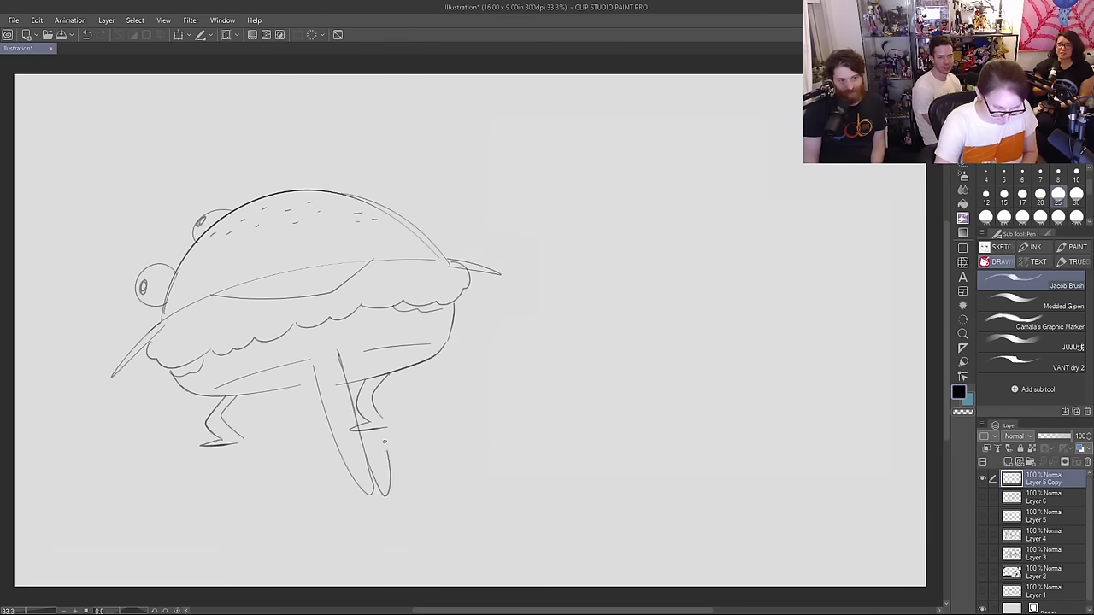
# Step: Erase the leg and bun lines crossing the long lobes and clean up the line dividing them
pyautogui.press('e')
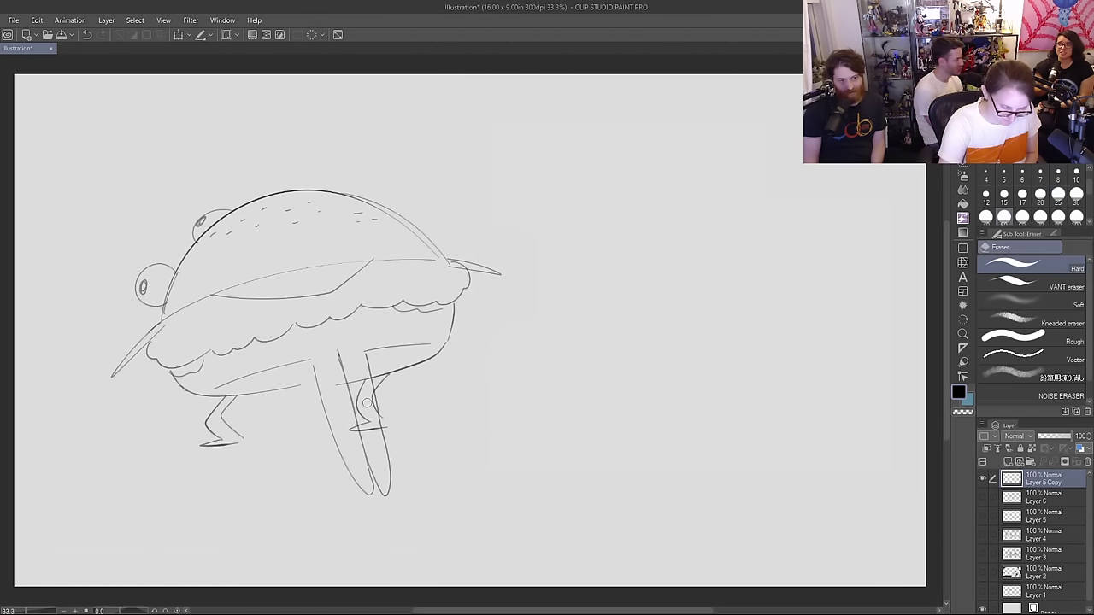
pyautogui.moveTo(373, 414)
pyautogui.mouseDown()
pyautogui.moveTo(370, 397)
pyautogui.moveTo(368, 407)
pyautogui.mouseUp()
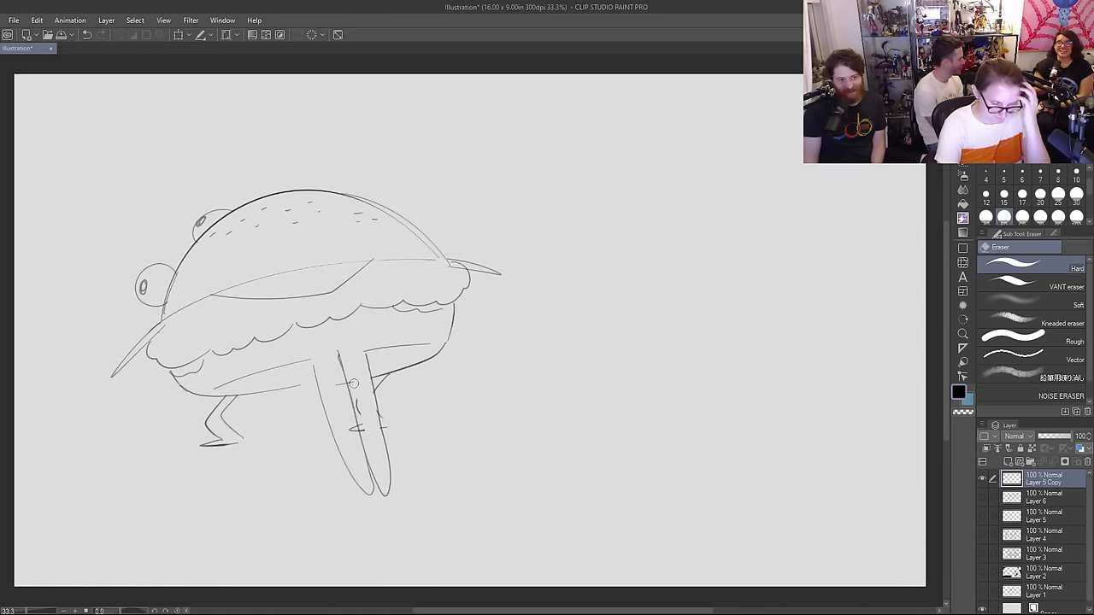
pyautogui.moveTo(334, 373)
pyautogui.mouseDown()
pyautogui.moveTo(345, 399)
pyautogui.moveTo(350, 368)
pyautogui.moveTo(359, 429)
pyautogui.mouseUp()
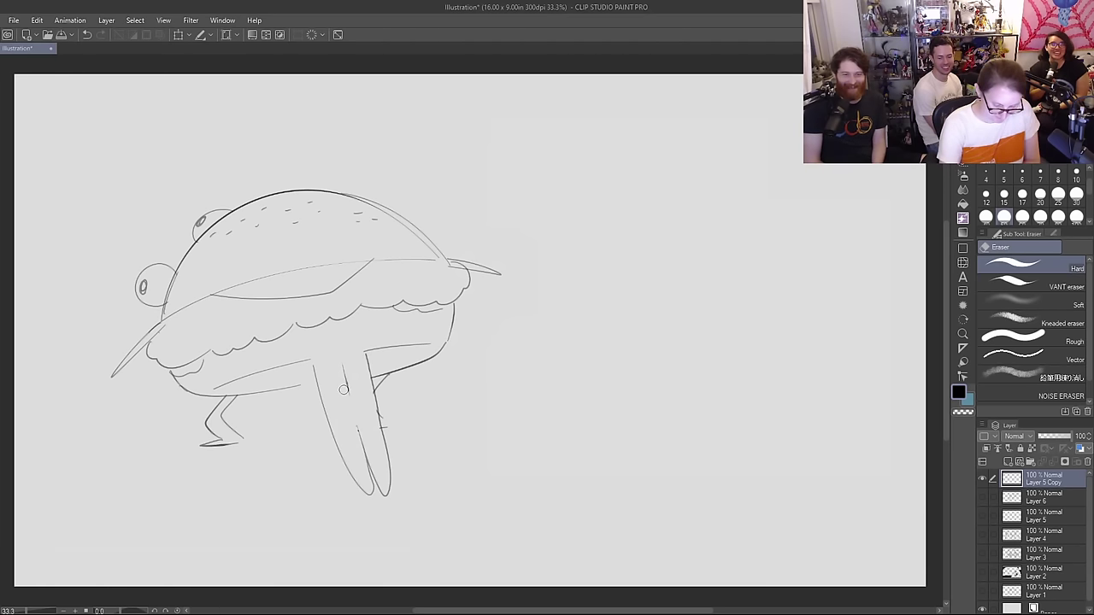
pyautogui.press('p')
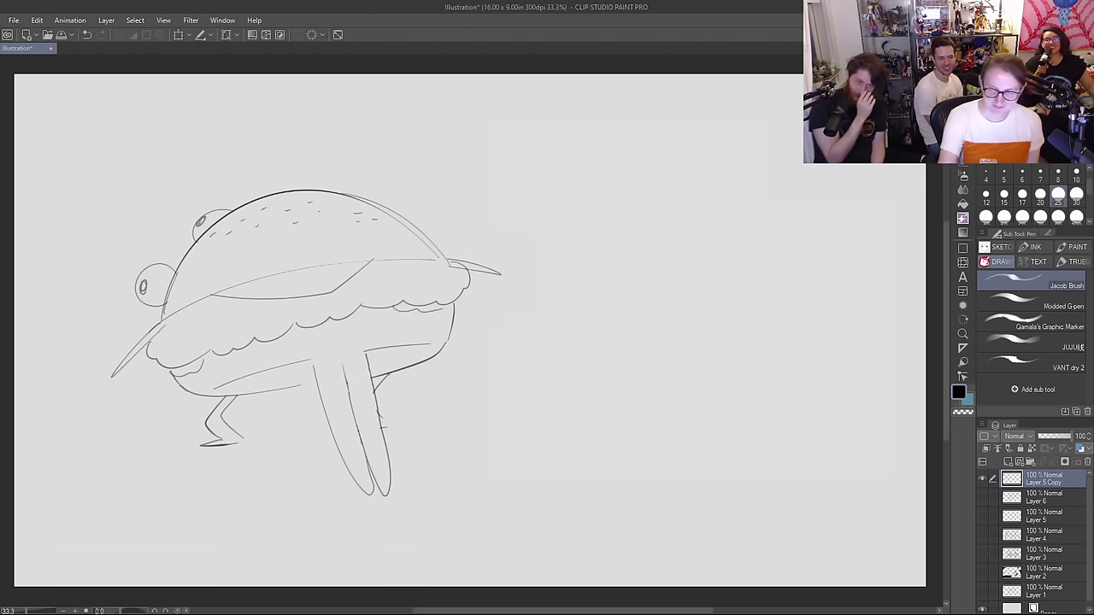
# Step: Duplicate the burger drawing and place the copy directly to the right of the original
pyautogui.press('k')
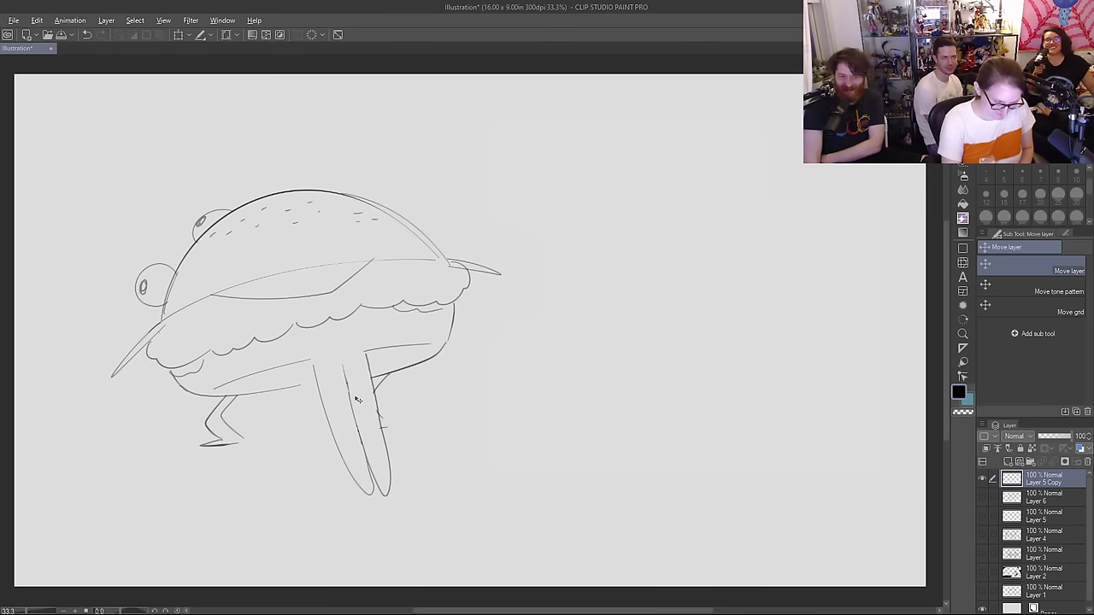
pyautogui.press('alt')
pyautogui.moveTo(356, 396)
pyautogui.keyDown('alt'); pyautogui.keyDown('shift'); pyautogui.mouseDown()
pyautogui.moveTo(505, 380)
pyautogui.moveTo(724, 382)
pyautogui.moveTo(728, 470)
pyautogui.mouseUp(); pyautogui.keyUp('shift'); pyautogui.keyUp('alt')
# Step: On the duplicated burger, erase the hanging lobes and redraw them as two separate lobes splayed apart
pyautogui.press('e')
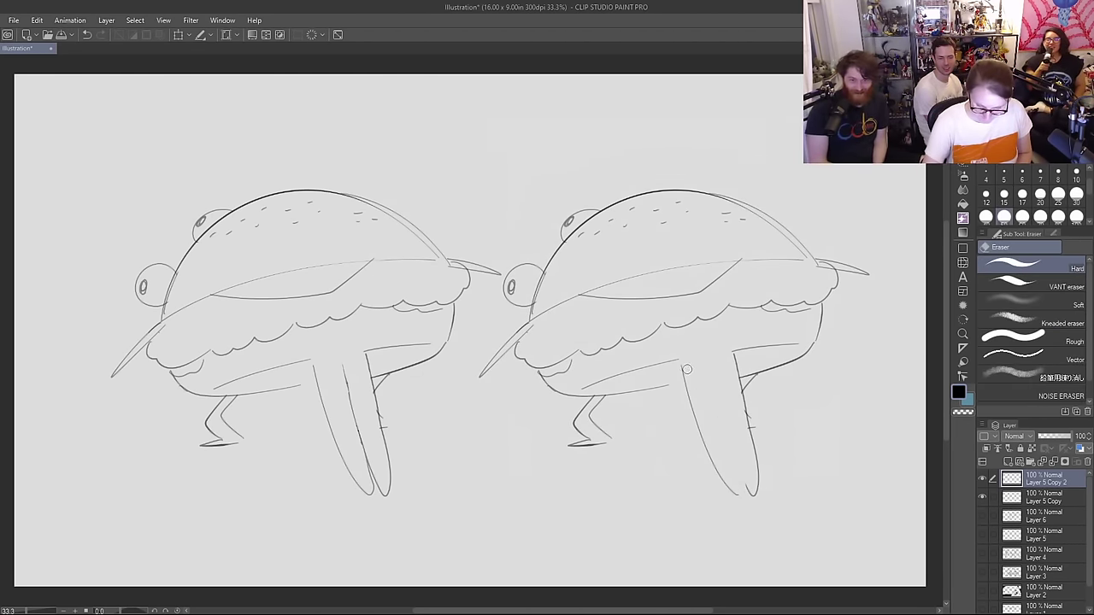
pyautogui.moveTo(686, 369)
pyautogui.mouseDown()
pyautogui.moveTo(724, 487)
pyautogui.moveTo(758, 491)
pyautogui.moveTo(736, 354)
pyautogui.moveTo(739, 410)
pyautogui.moveTo(675, 463)
pyautogui.moveTo(732, 419)
pyautogui.moveTo(778, 425)
pyautogui.moveTo(742, 349)
pyautogui.mouseUp()
pyautogui.press('p')
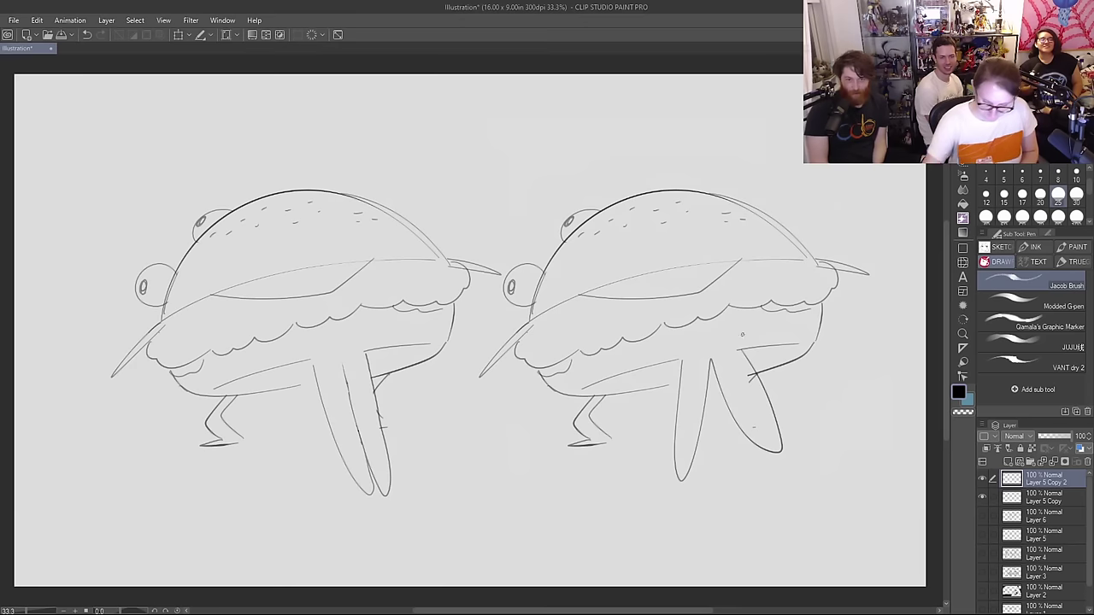
# Step: Erase the leftover bun and leg lines inside the right lobe of the second burger
pyautogui.press('e')
pyautogui.moveTo(756, 392); pyautogui.dragTo(752, 381)
pyautogui.moveTo(757, 418); pyautogui.dragTo(752, 427)
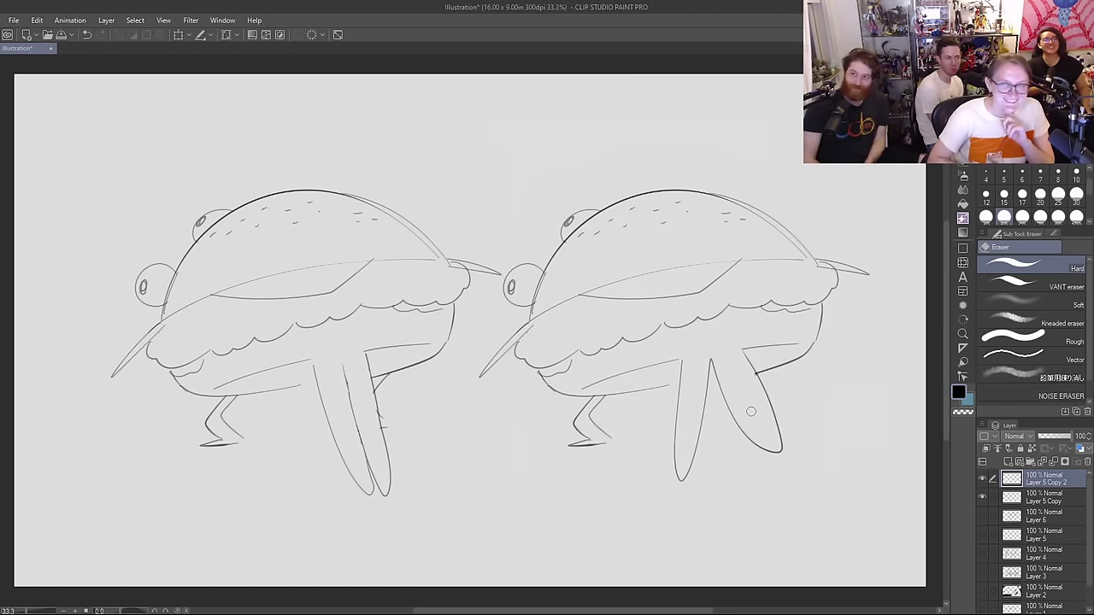
# Step: Hand-letter the title "Long bottom burger" above the two burgers
pyautogui.press('p')
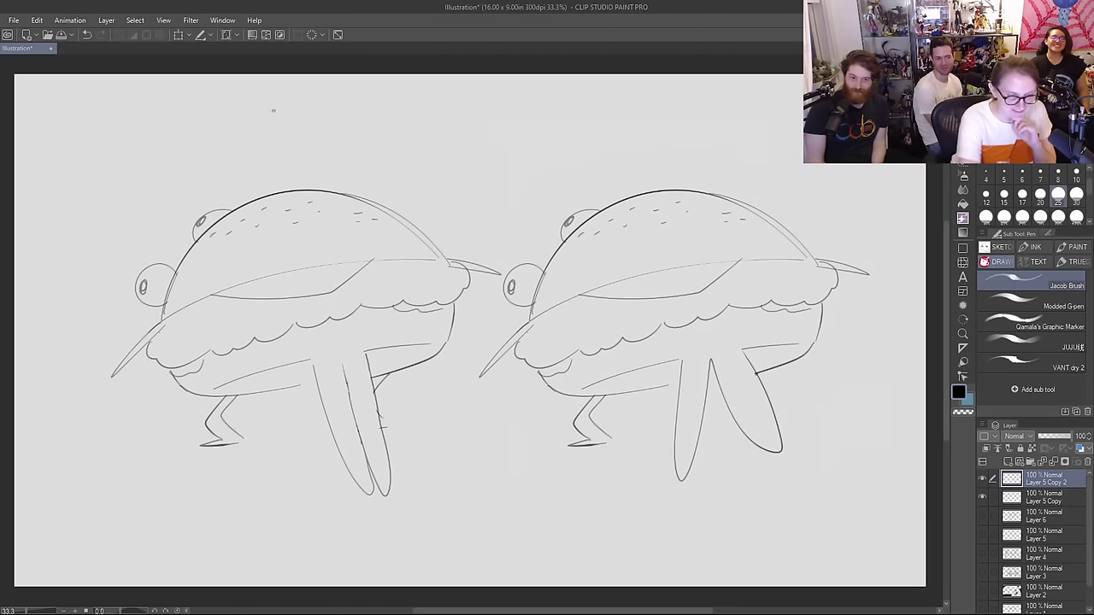
pyautogui.moveTo(262, 113)
pyautogui.mouseDown()
pyautogui.moveTo(303, 124)
pyautogui.moveTo(294, 134)
pyautogui.moveTo(363, 126)
pyautogui.mouseUp()
pyautogui.moveTo(370, 110)
pyautogui.mouseDown()
pyautogui.moveTo(370, 127)
pyautogui.moveTo(373, 117)
pyautogui.mouseUp()
pyautogui.moveTo(381, 119); pyautogui.dragTo(389, 120)
pyautogui.moveTo(391, 127); pyautogui.dragTo(435, 126)
pyautogui.moveTo(439, 120); pyautogui.dragTo(450, 128)
pyautogui.moveTo(454, 128)
pyautogui.mouseDown()
pyautogui.moveTo(463, 120)
pyautogui.moveTo(458, 141)
pyautogui.moveTo(483, 129)
pyautogui.mouseUp()
pyautogui.moveTo(487, 129); pyautogui.dragTo(499, 120)
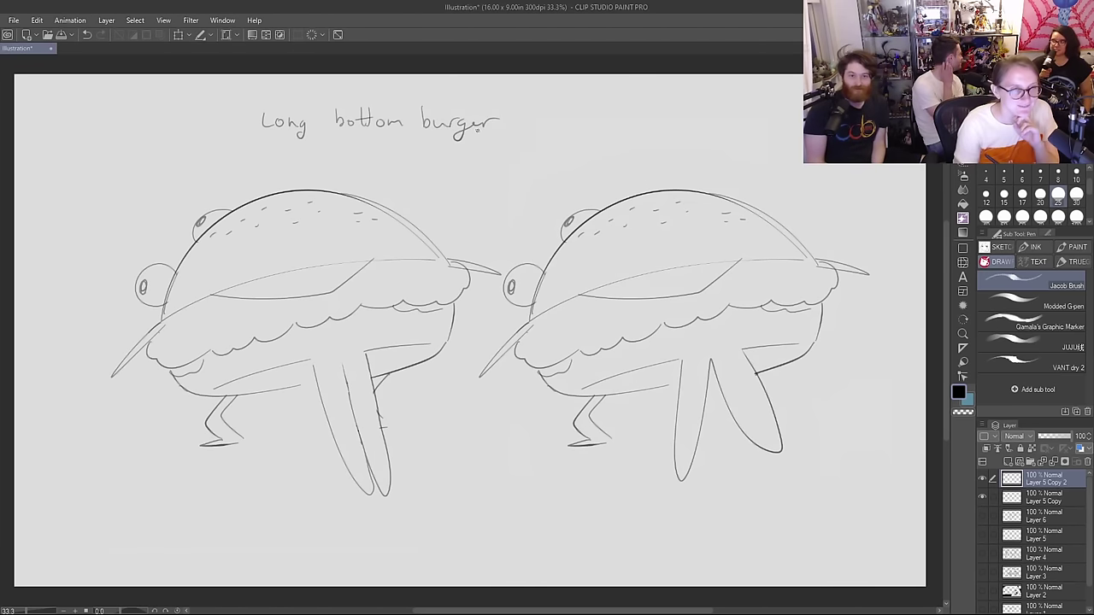
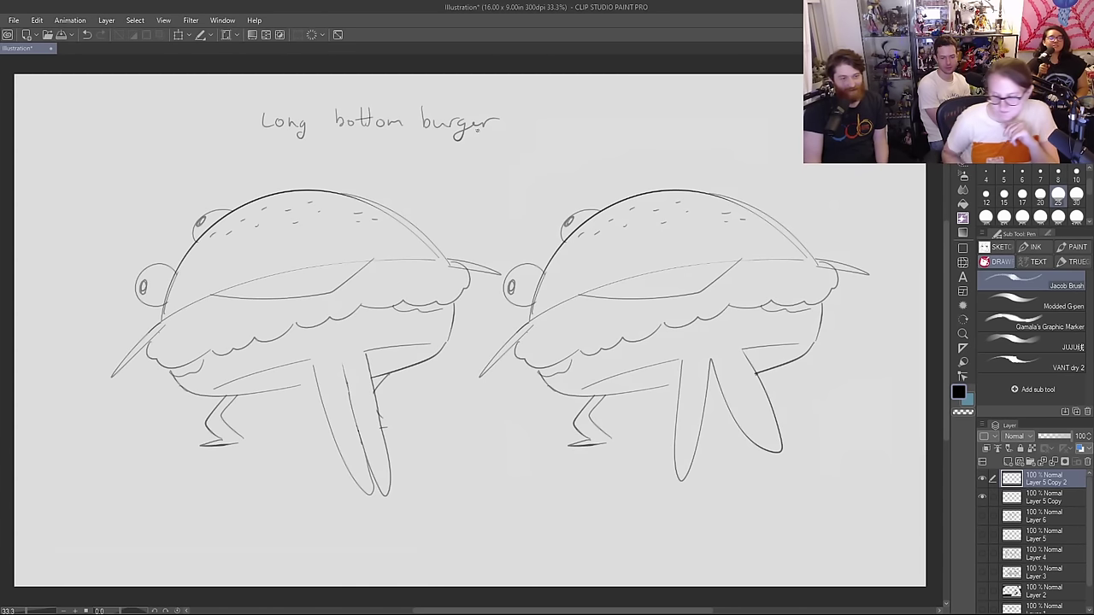
# Step: Merge the two burger copy layers, hide the merged layer and add a new blank layer above it
pyautogui.hotkey('ctrl', 'e')
pyautogui.click(982, 481)
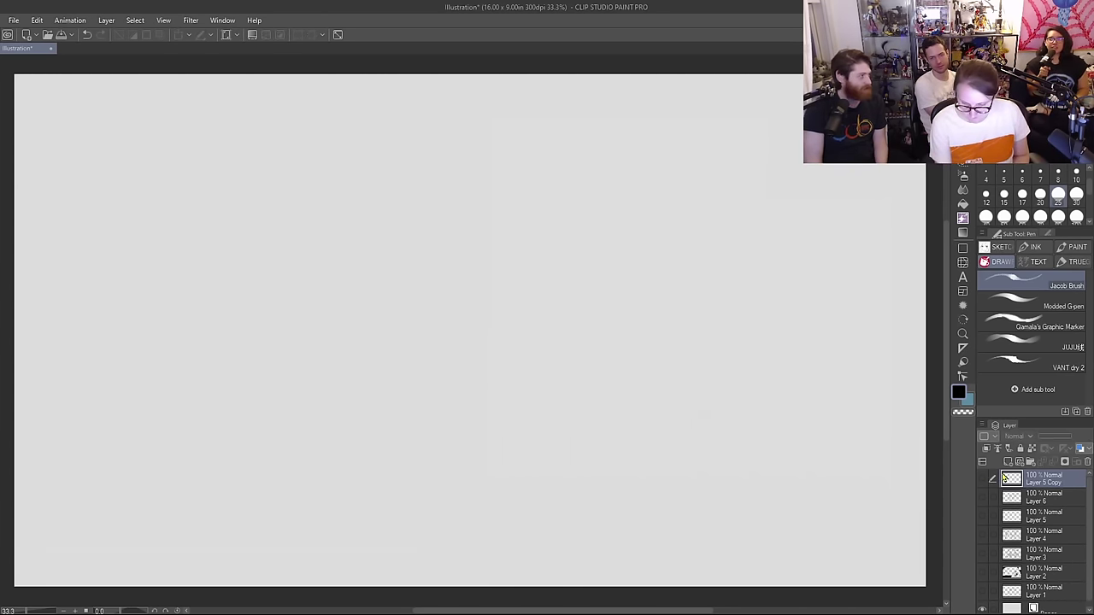
pyautogui.click(1008, 462)
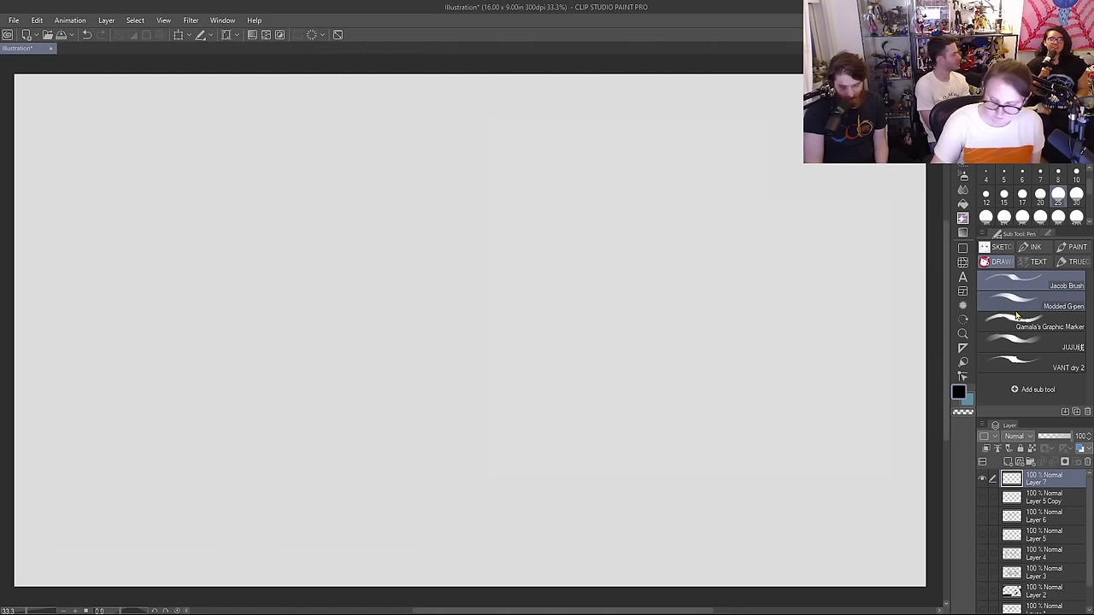
# Step: With the VANT dry 2 brush, sketch an oval head in the upper middle of the canvas and add an angular jaw below it
pyautogui.click(1031, 363)
pyautogui.moveTo(382, 151)
pyautogui.mouseDown()
pyautogui.moveTo(426, 271)
pyautogui.moveTo(442, 142)
pyautogui.mouseUp()
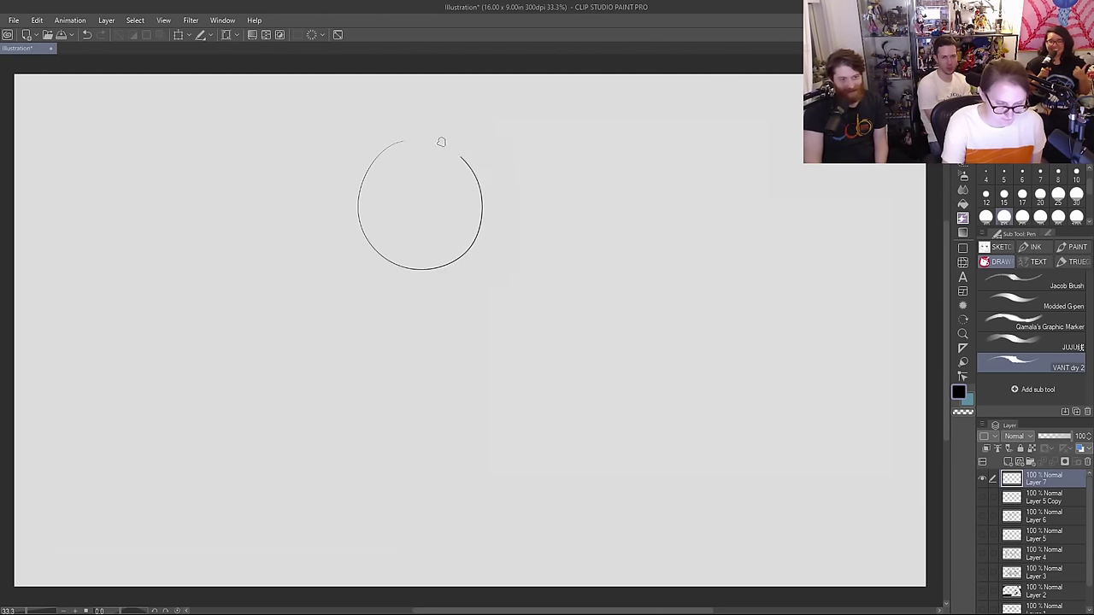
pyautogui.hotkey('ctrl', 'z')
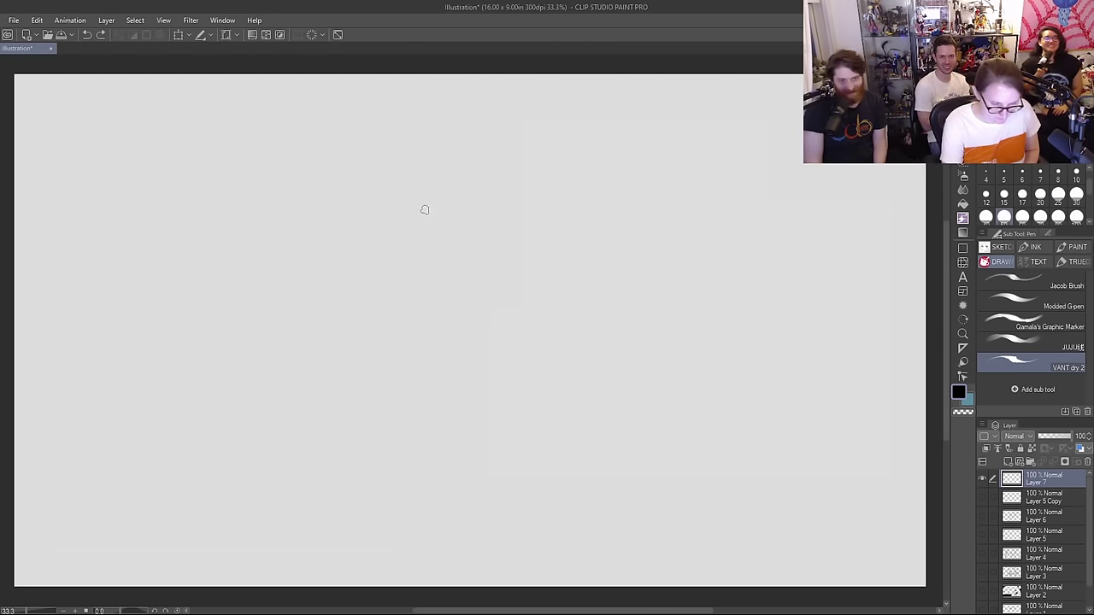
pyautogui.moveTo(382, 187)
pyautogui.mouseDown()
pyautogui.moveTo(459, 254)
pyautogui.moveTo(416, 176)
pyautogui.mouseUp()
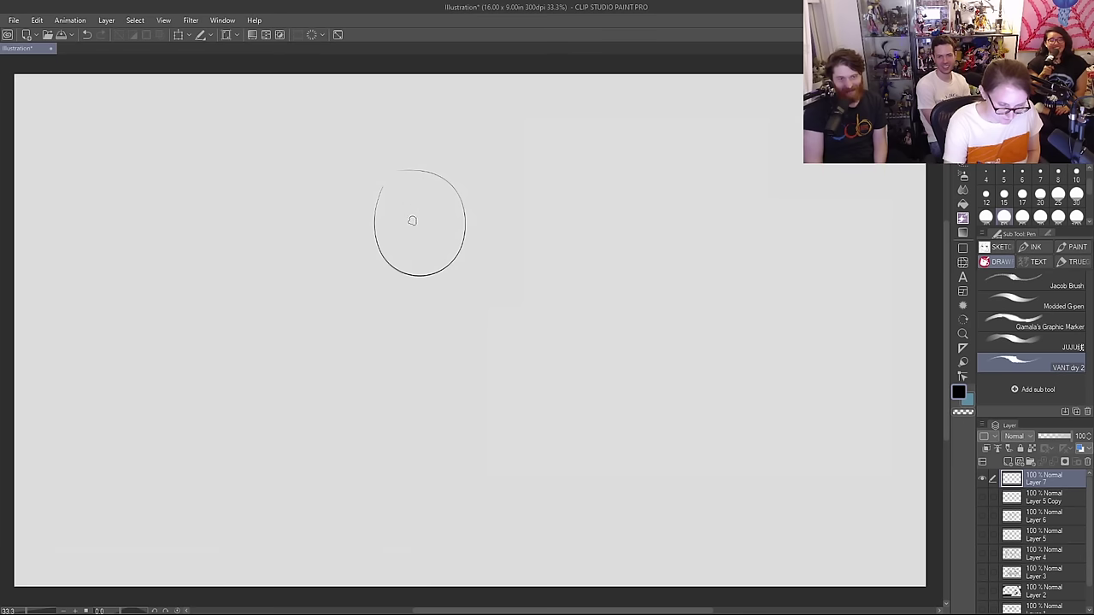
pyautogui.moveTo(376, 219)
pyautogui.mouseDown()
pyautogui.moveTo(391, 285)
pyautogui.moveTo(423, 301)
pyautogui.mouseUp()
pyautogui.moveTo(465, 213)
pyautogui.mouseDown()
pyautogui.moveTo(470, 273)
pyautogui.moveTo(448, 303)
pyautogui.moveTo(411, 298)
pyautogui.mouseUp()
# Step: Erase and redraw the left side of the jaw as a cleaner straight line, and remove the oval's lower arc inside the face
pyautogui.press('e')
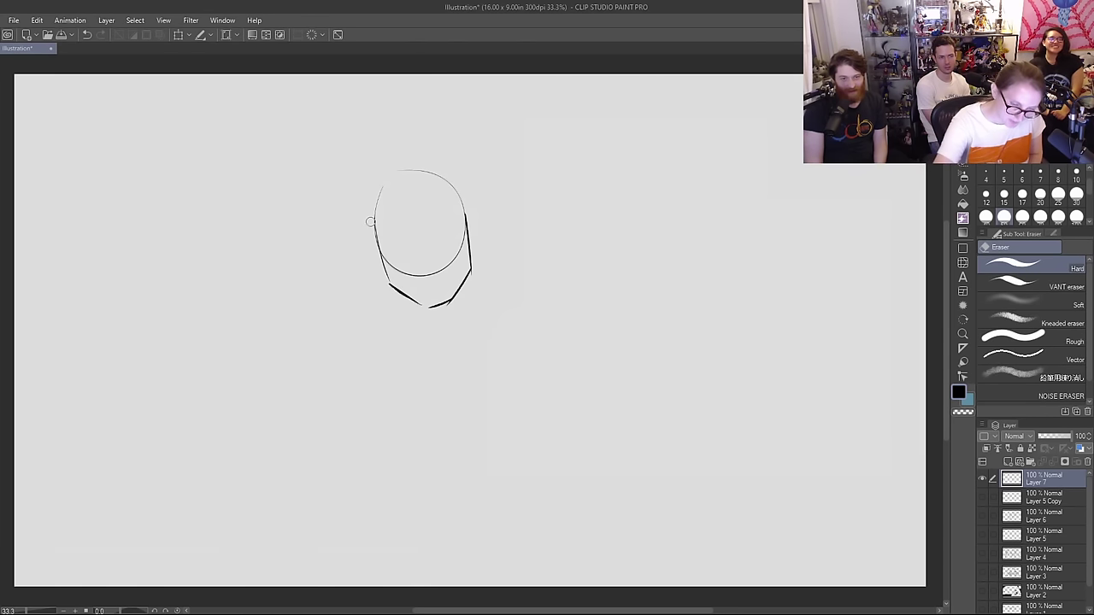
pyautogui.moveTo(372, 225); pyautogui.dragTo(385, 272)
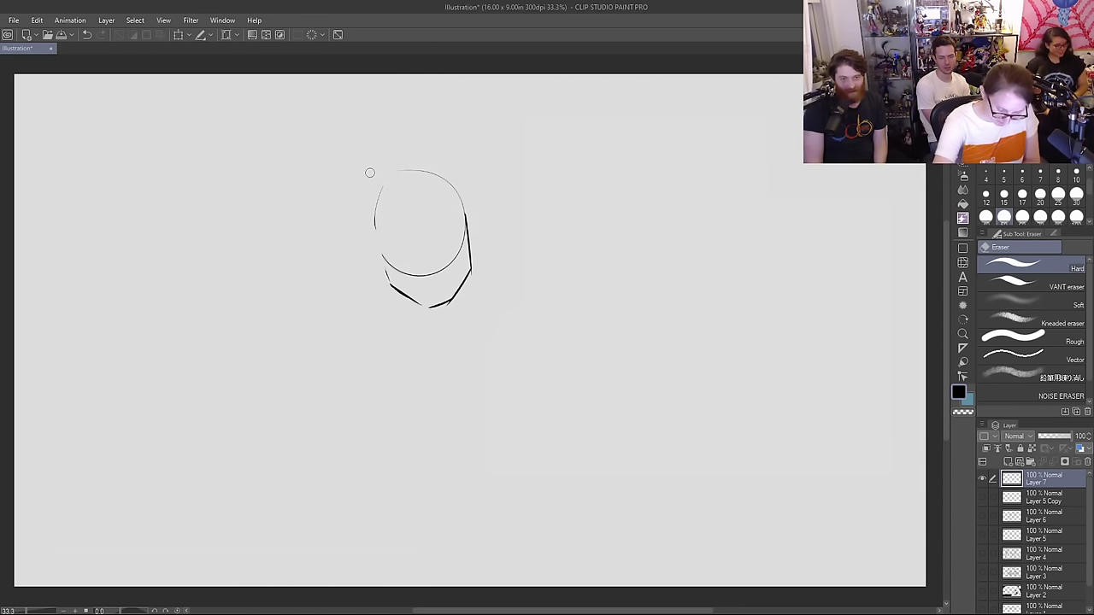
pyautogui.press('p')
pyautogui.moveTo(373, 226); pyautogui.dragTo(389, 288)
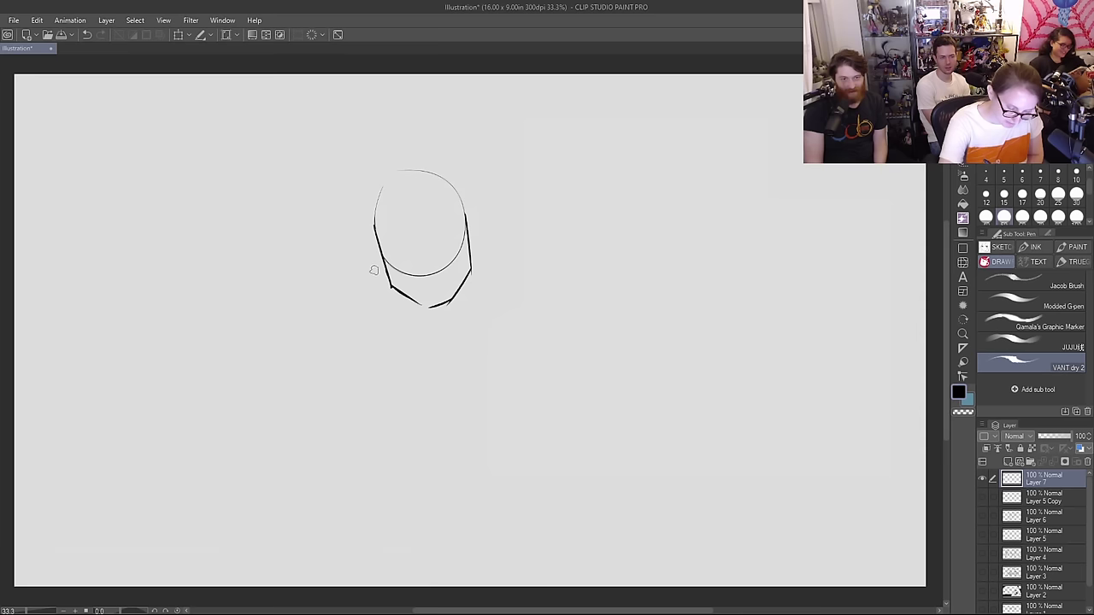
pyautogui.press('e')
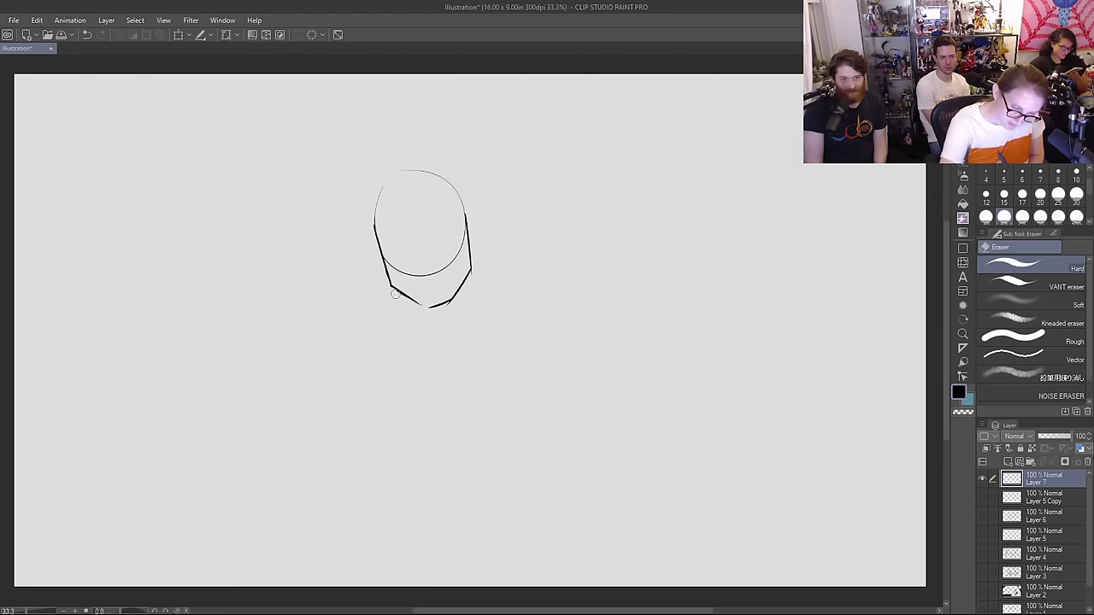
pyautogui.moveTo(382, 237)
pyautogui.mouseDown()
pyautogui.moveTo(412, 281)
pyautogui.moveTo(415, 265)
pyautogui.moveTo(405, 274)
pyautogui.moveTo(444, 274)
pyautogui.moveTo(463, 226)
pyautogui.moveTo(425, 281)
pyautogui.mouseUp()
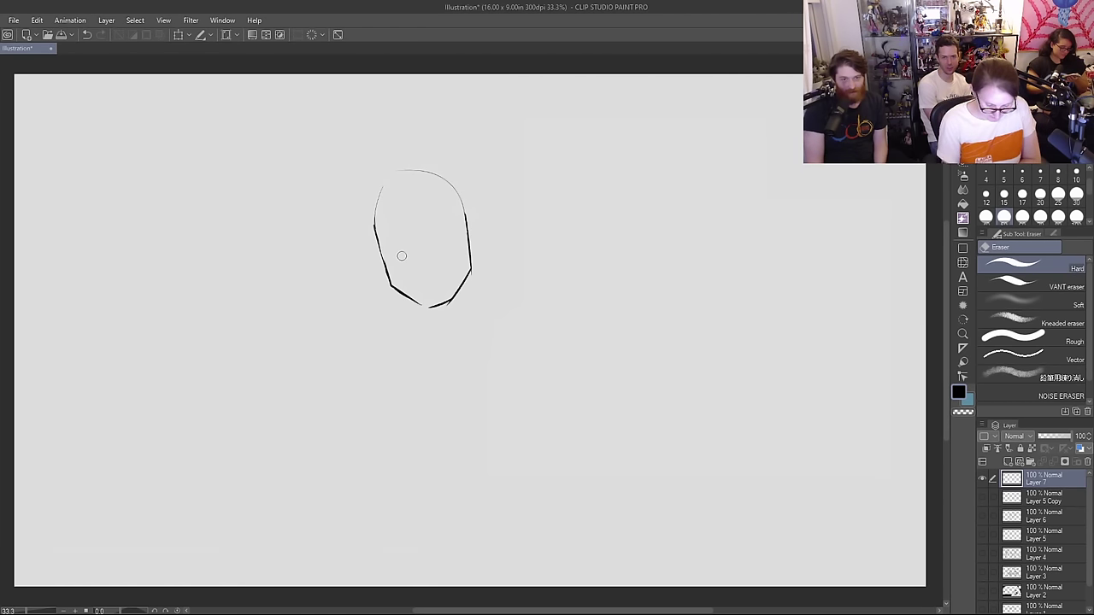
# Step: Select the head outline with a rectangular selection, rotate it slightly clockwise so the chin points straight down, and clear the selection
pyautogui.press('o')
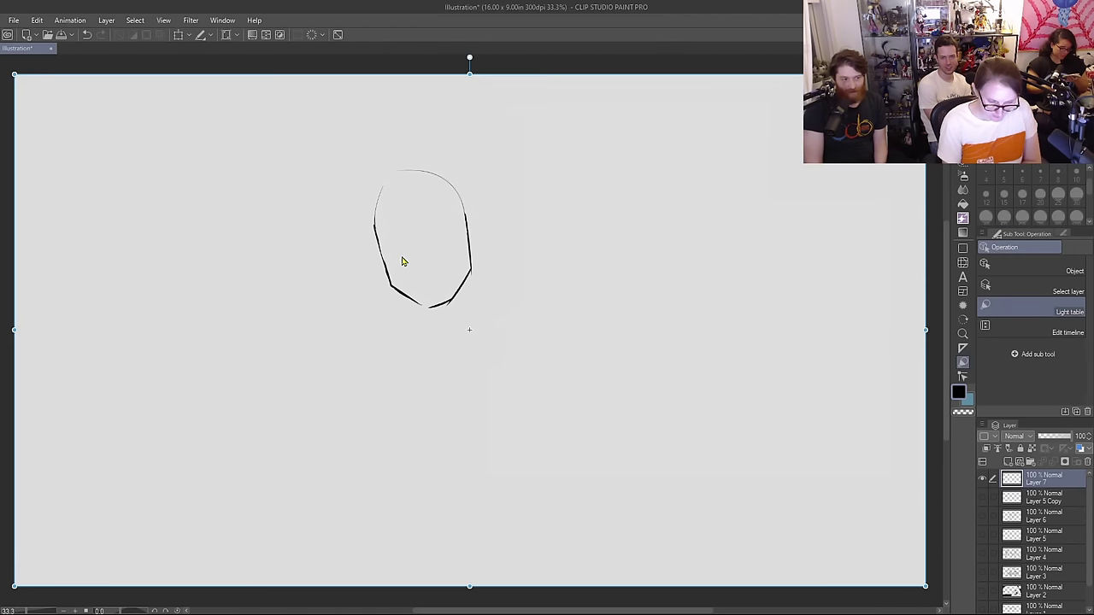
pyautogui.press('m')
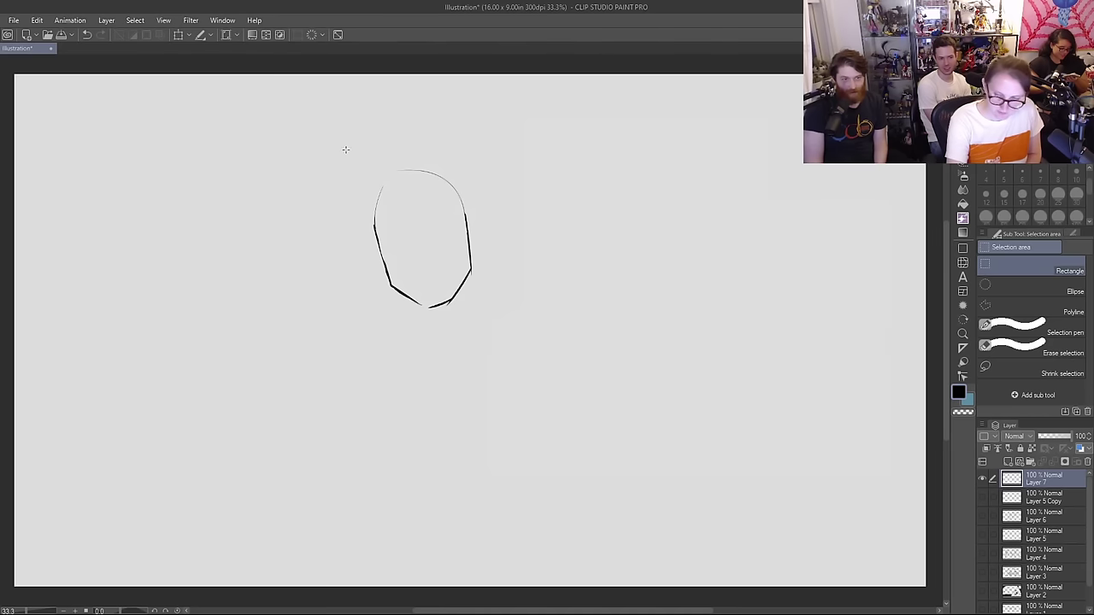
pyautogui.moveTo(345, 150); pyautogui.dragTo(549, 363)
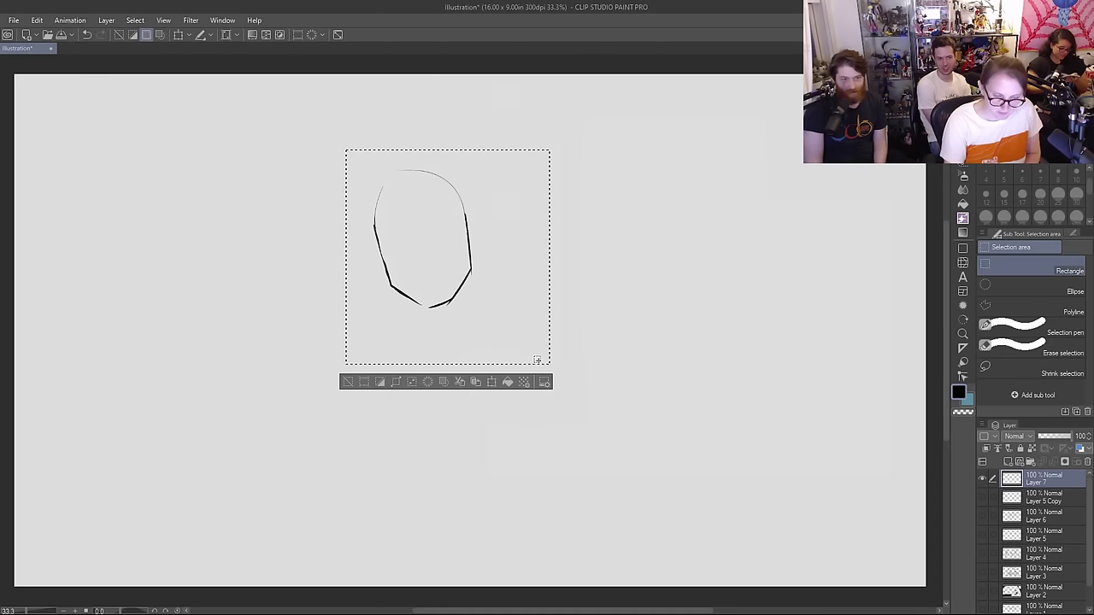
pyautogui.click(491, 383)
pyautogui.moveTo(561, 143)
pyautogui.mouseDown()
pyautogui.moveTo(601, 163)
pyautogui.moveTo(575, 232)
pyautogui.mouseUp()
pyautogui.press('Return')
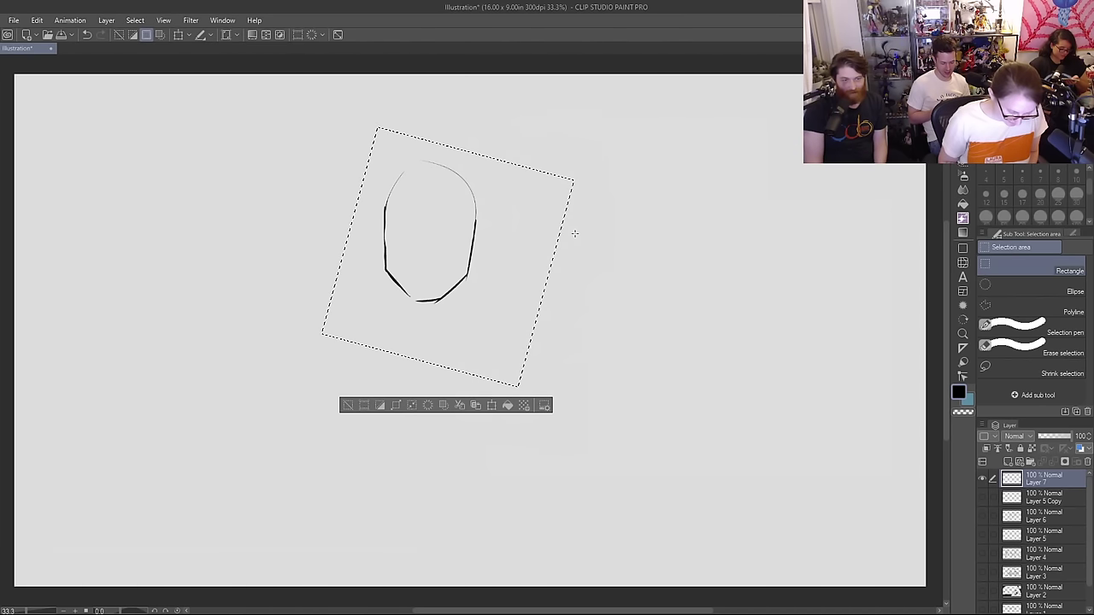
pyautogui.hotkey('ctrl', 'd')
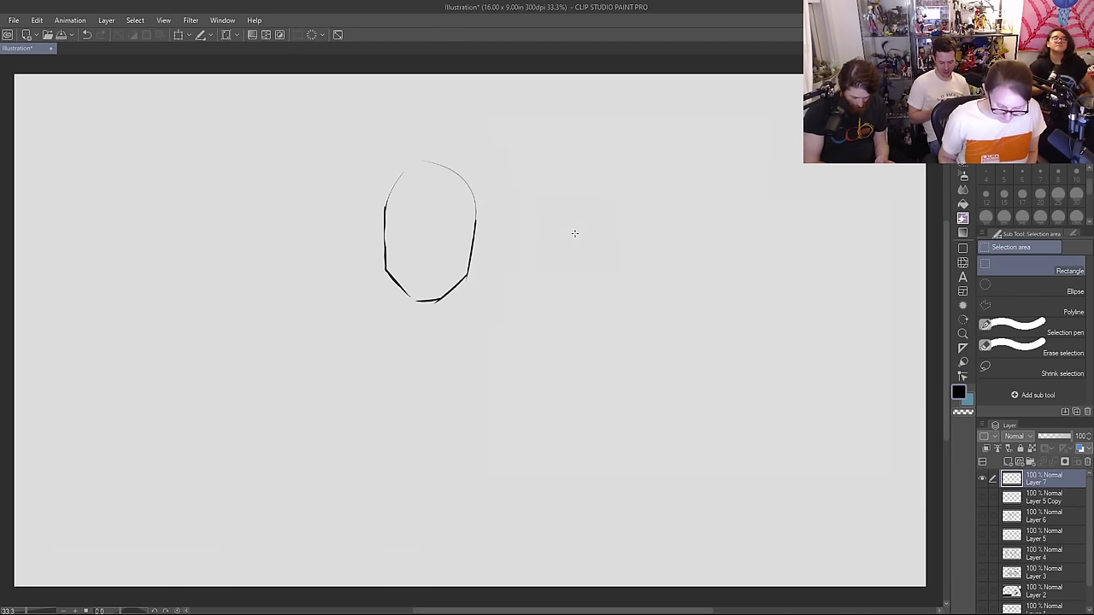
# Step: With the VANT dry 2 brush, thicken the head's left side and the jaw line down to the chin
pyautogui.press('p')
pyautogui.moveTo(385, 208); pyautogui.dragTo(386, 259)
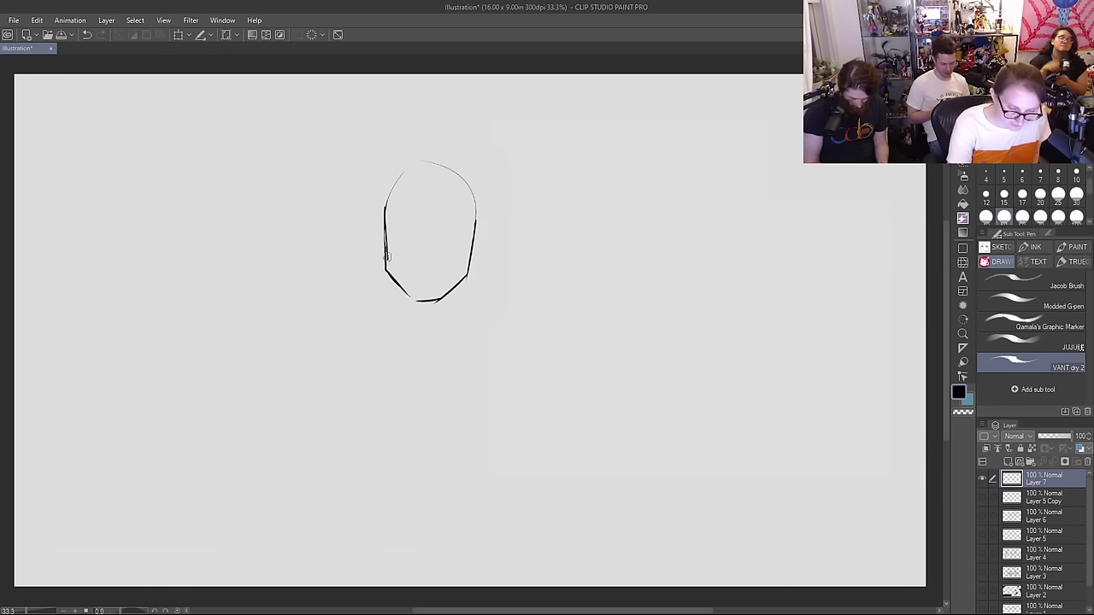
pyautogui.moveTo(385, 210); pyautogui.dragTo(386, 277)
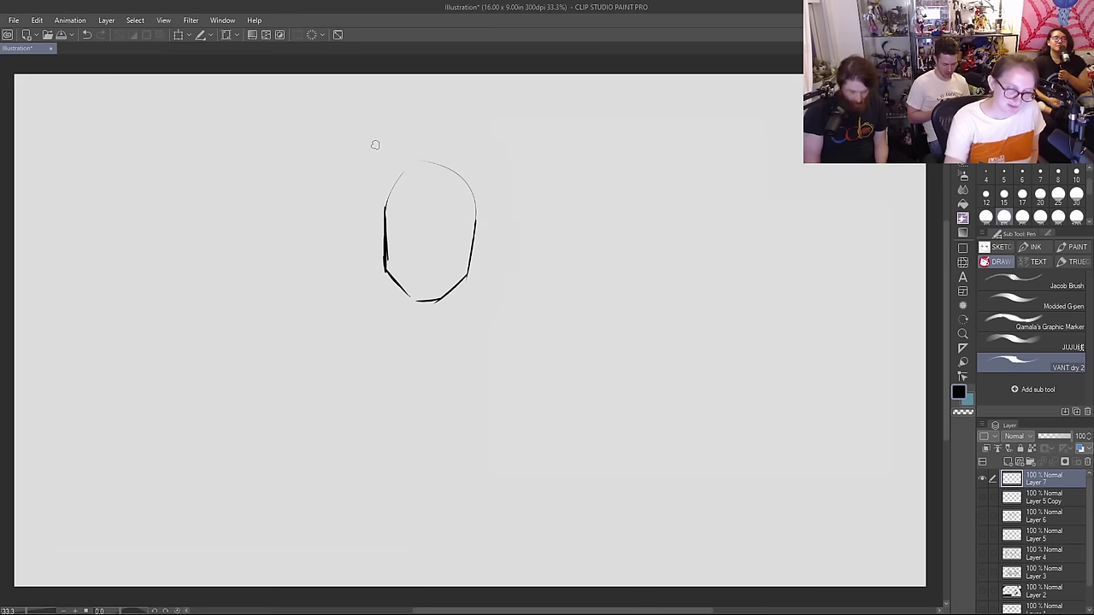
pyautogui.moveTo(384, 214)
pyautogui.mouseDown()
pyautogui.moveTo(387, 269)
pyautogui.moveTo(405, 293)
pyautogui.moveTo(441, 301)
pyautogui.mouseUp()
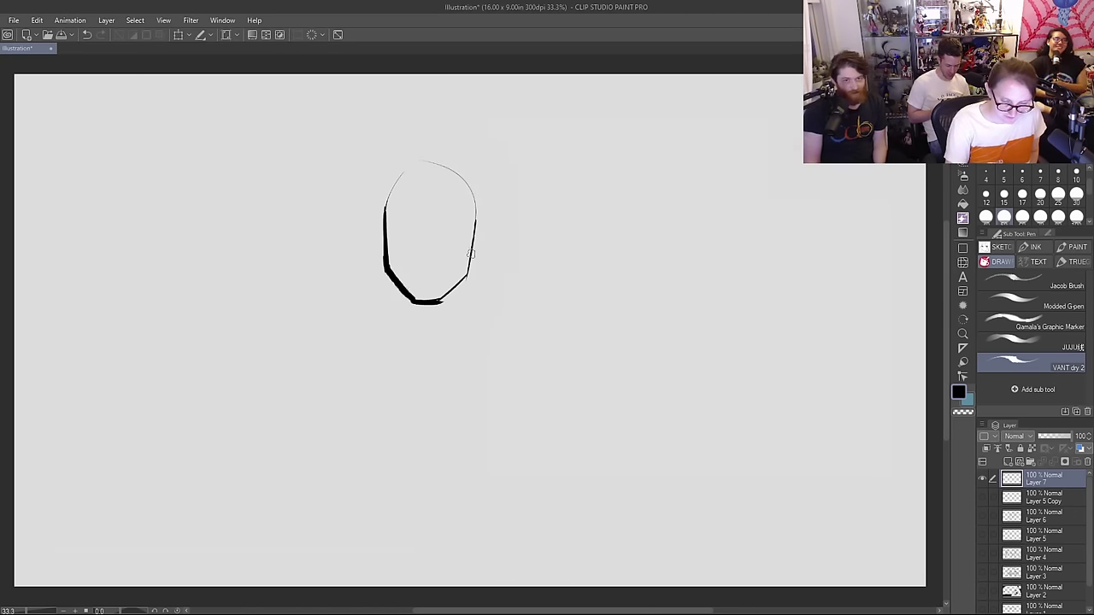
# Step: Draw two neck lines below the jaw, a narrow vertical oval in the forehead and a wide smiling mouth
pyautogui.moveTo(473, 248); pyautogui.dragTo(479, 346)
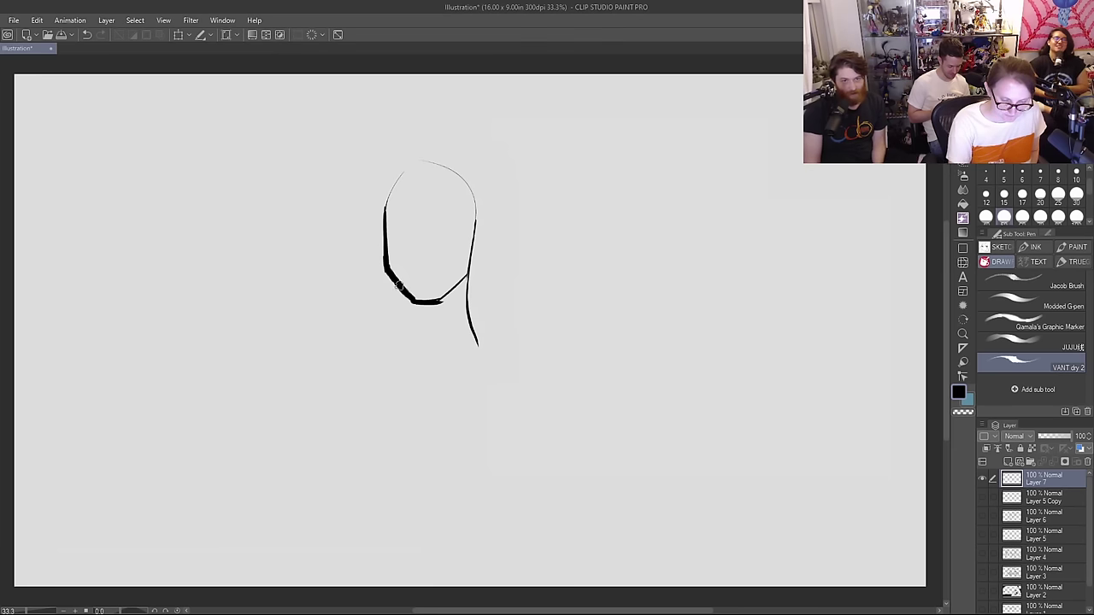
pyautogui.moveTo(397, 293); pyautogui.dragTo(395, 323)
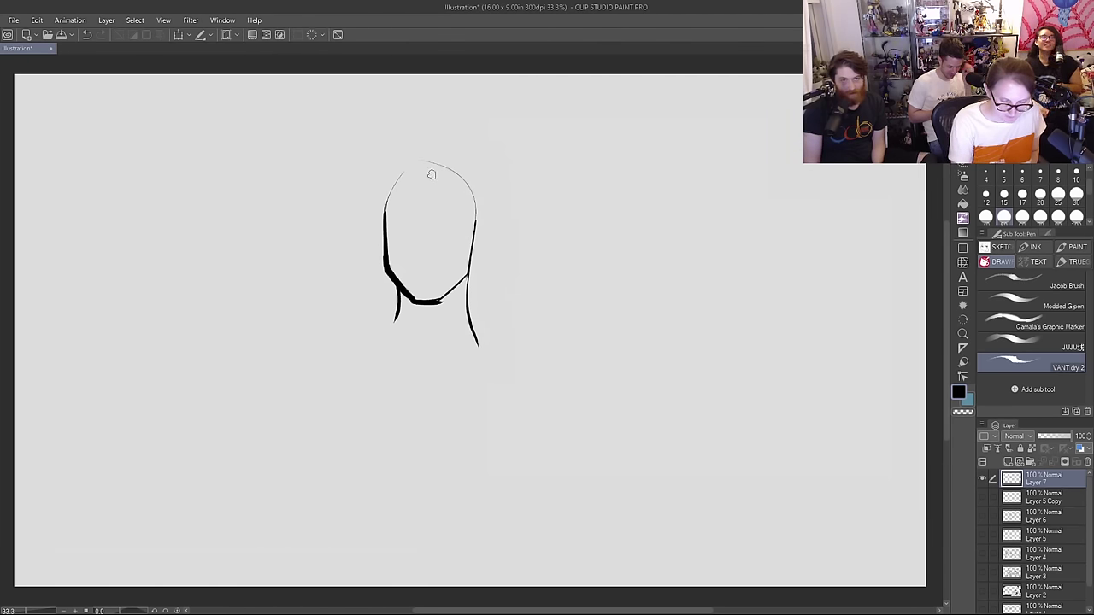
pyautogui.moveTo(427, 179)
pyautogui.mouseDown()
pyautogui.moveTo(428, 221)
pyautogui.moveTo(427, 179)
pyautogui.mouseUp()
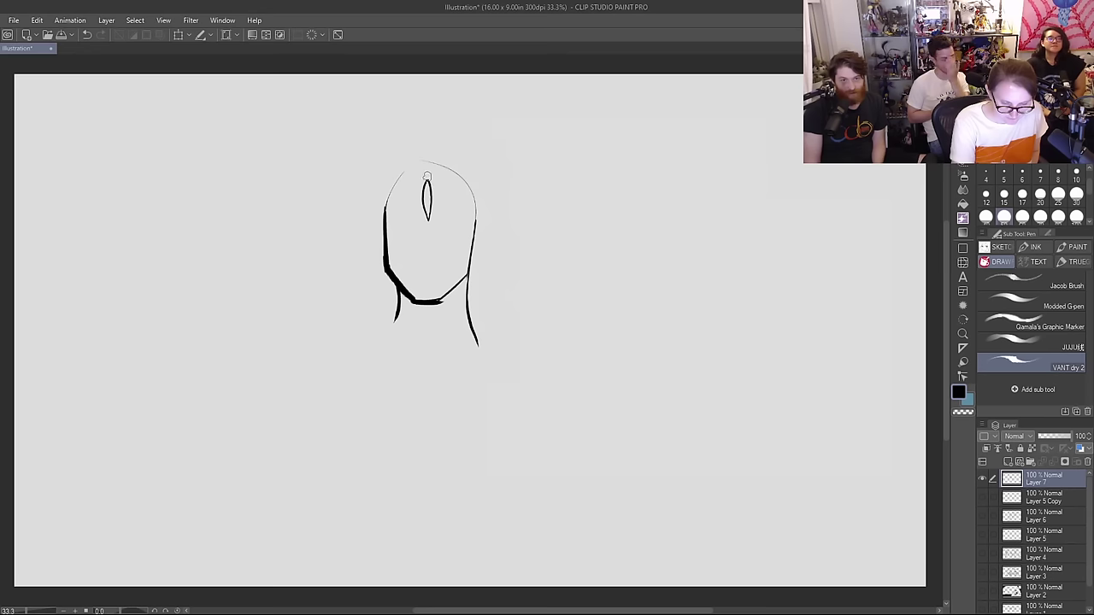
pyautogui.moveTo(402, 265)
pyautogui.mouseDown()
pyautogui.moveTo(442, 274)
pyautogui.moveTo(461, 263)
pyautogui.mouseUp()
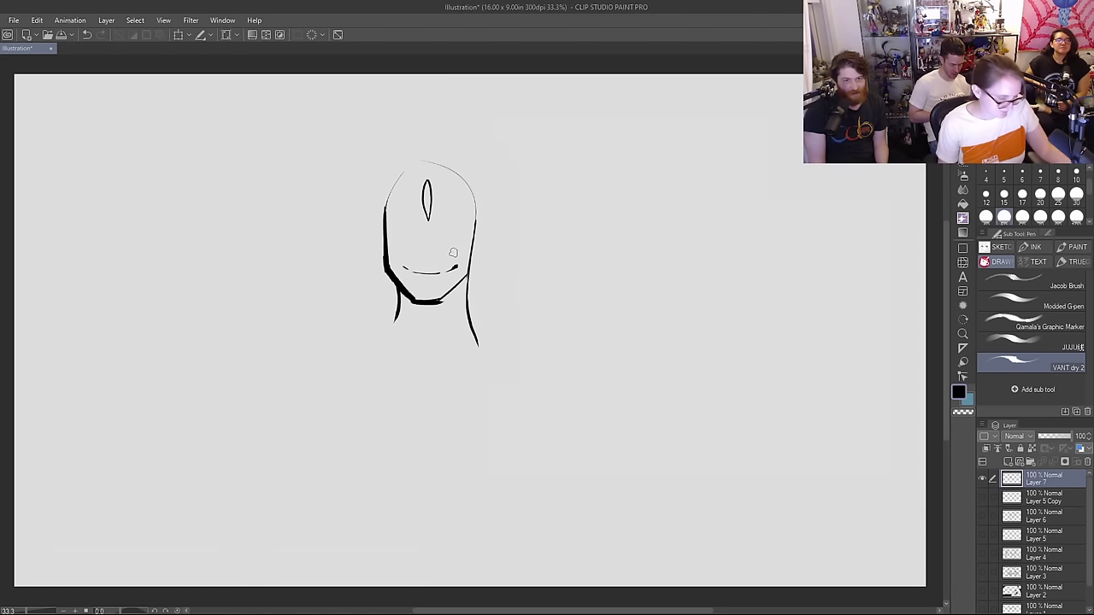
# Step: Delete the entire head sketch from Layer 7 with a rectangular selection and clear the selection
pyautogui.press('m')
pyautogui.moveTo(357, 150); pyautogui.dragTo(547, 459)
pyautogui.press('Delete')
pyautogui.hotkey('ctrl', 'd')
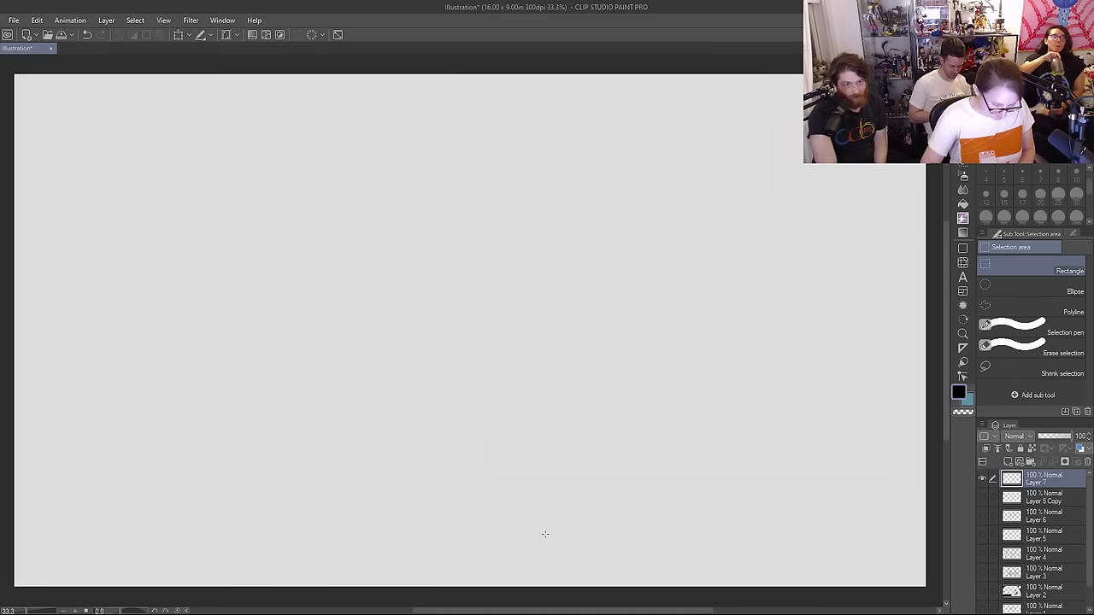
# Step: With the VANT dry 2 brush, draw a thin arc in the upper middle of the canvas and a thick, bent diagonal stroke below it
pyautogui.press('b')
pyautogui.press('p')
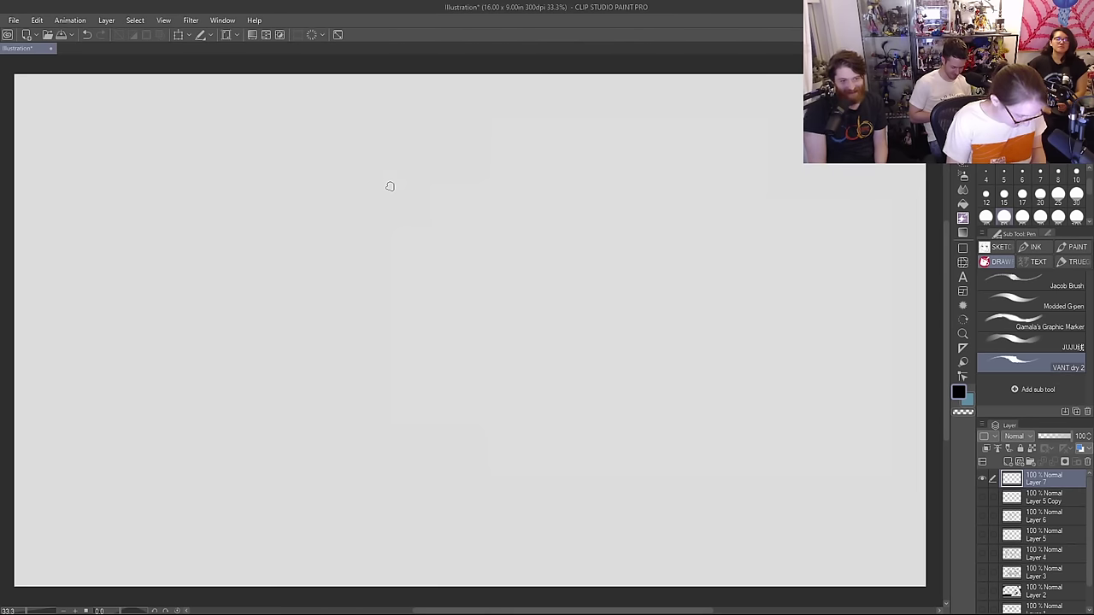
pyautogui.moveTo(438, 130); pyautogui.dragTo(395, 162)
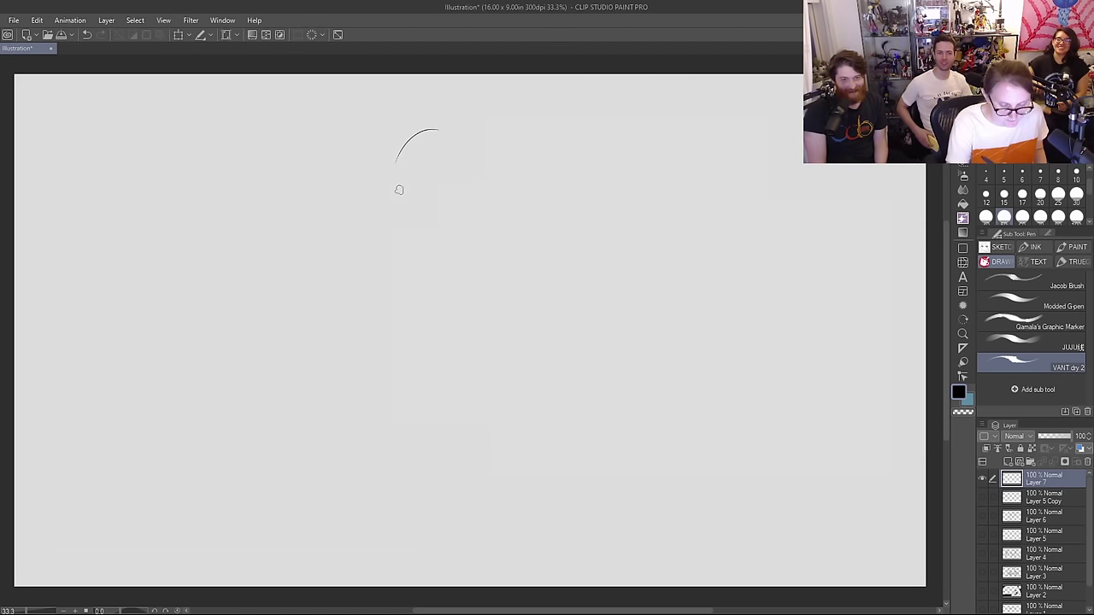
pyautogui.moveTo(406, 236); pyautogui.dragTo(431, 258)
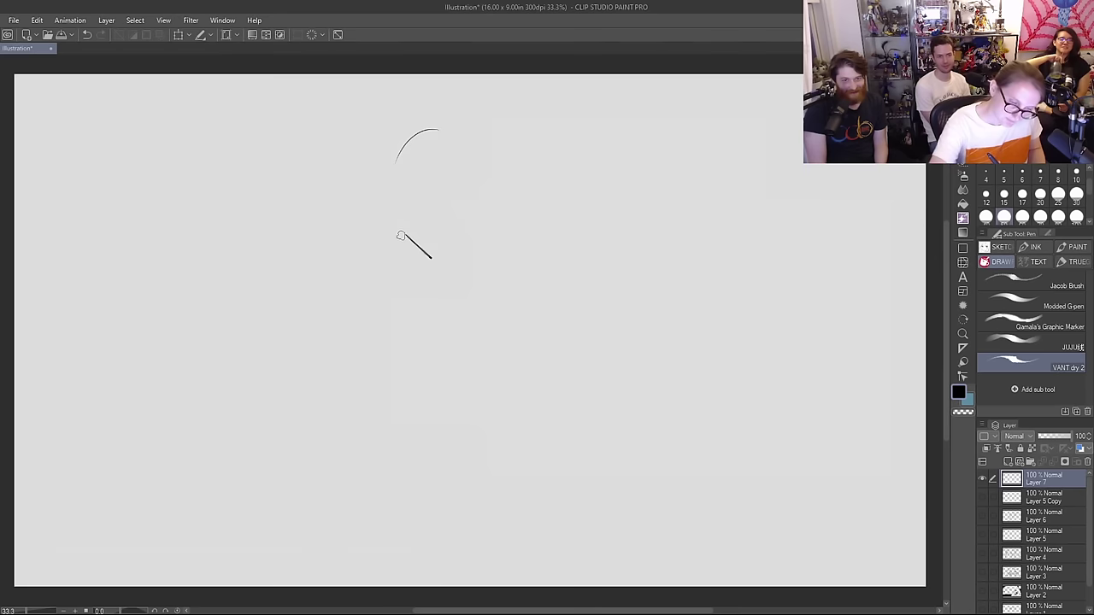
pyautogui.moveTo(398, 223)
pyautogui.mouseDown()
pyautogui.moveTo(431, 259)
pyautogui.moveTo(439, 297)
pyautogui.mouseUp()
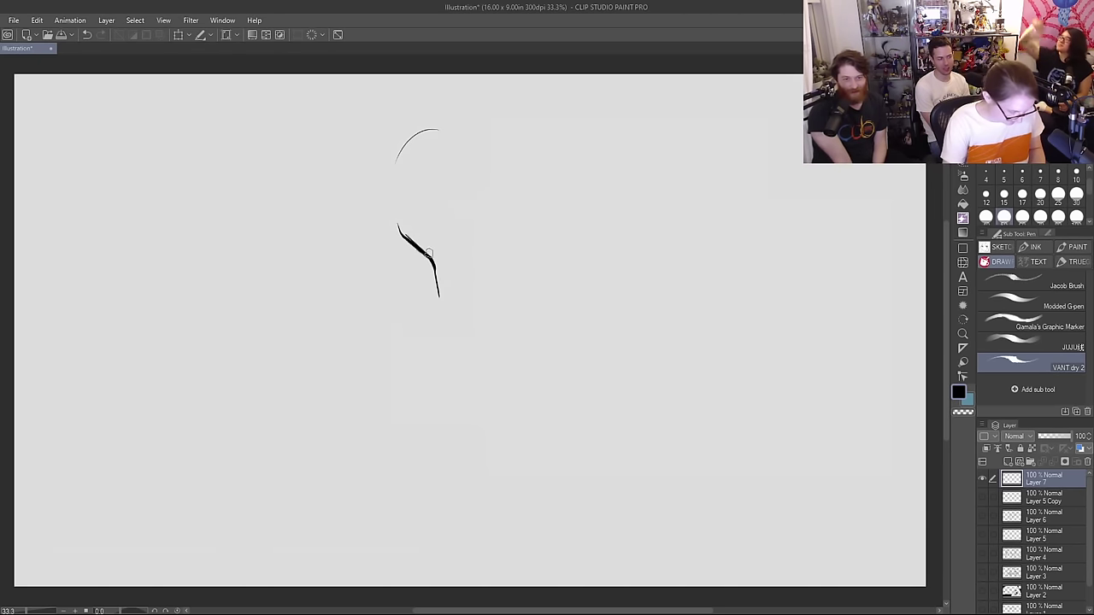
pyautogui.moveTo(429, 256)
pyautogui.mouseDown()
pyautogui.moveTo(442, 299)
pyautogui.moveTo(438, 286)
pyautogui.mouseUp()
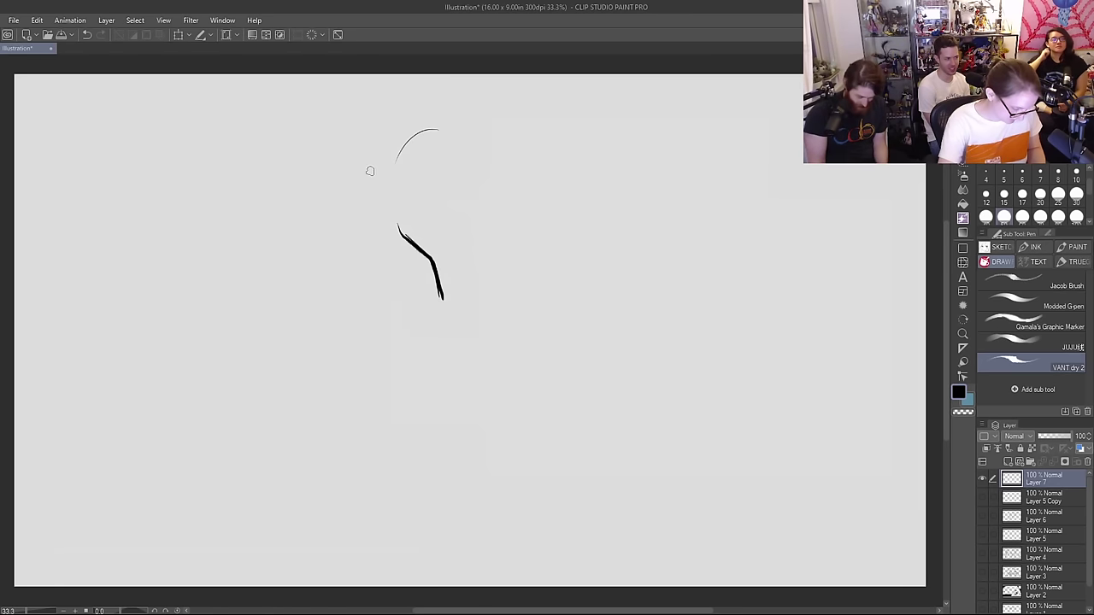
pyautogui.moveTo(405, 239); pyautogui.dragTo(411, 255)
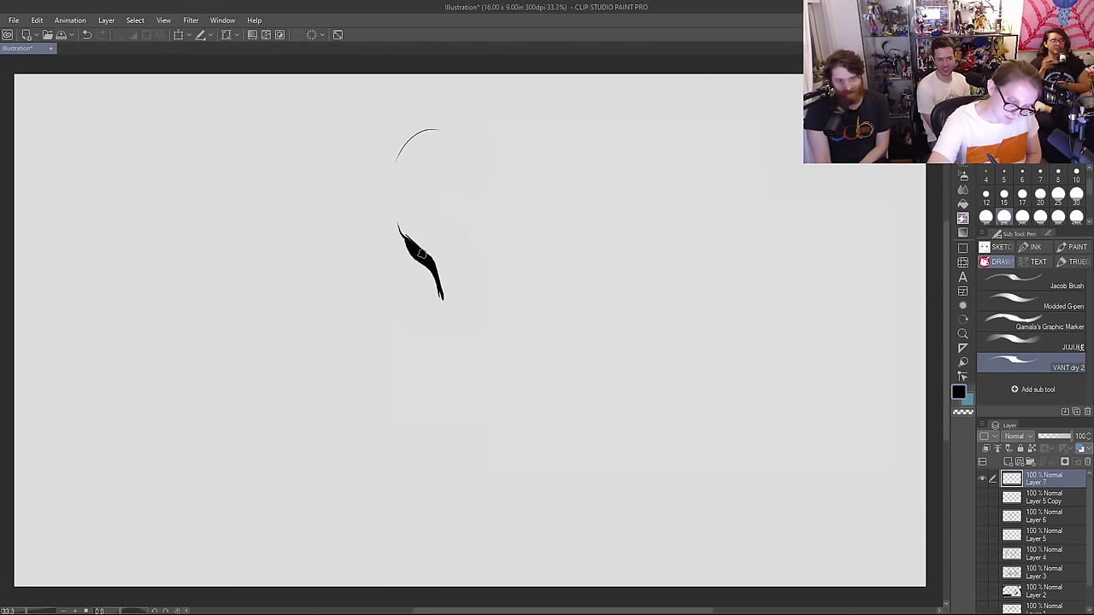
# Step: Trim the thick diagonal stroke's upper end and remove its lower tail with the Hard eraser
pyautogui.press('e')
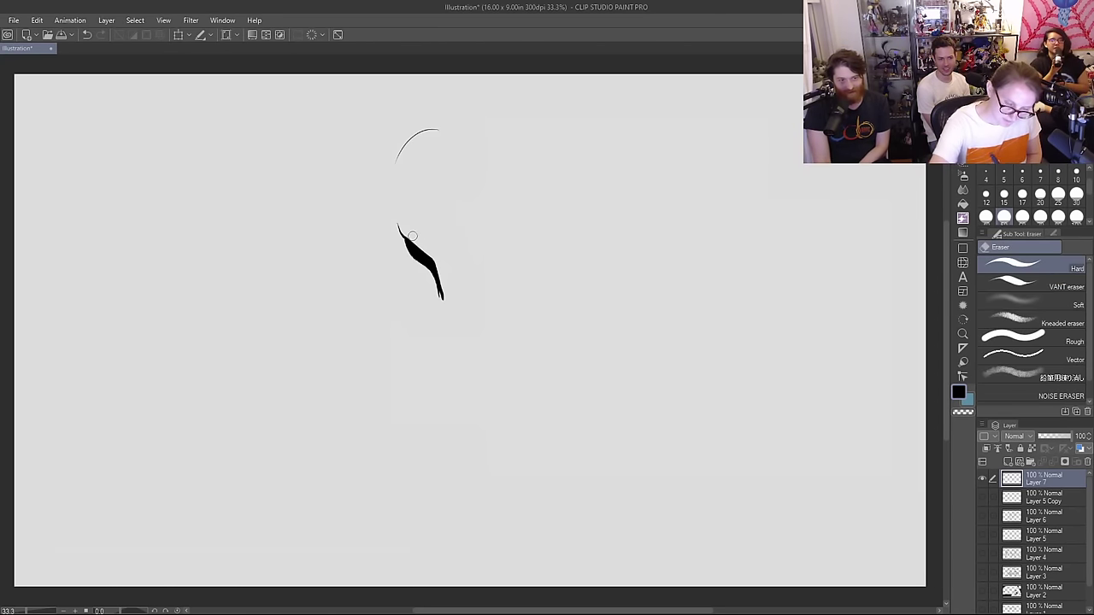
pyautogui.moveTo(405, 234); pyautogui.dragTo(414, 259)
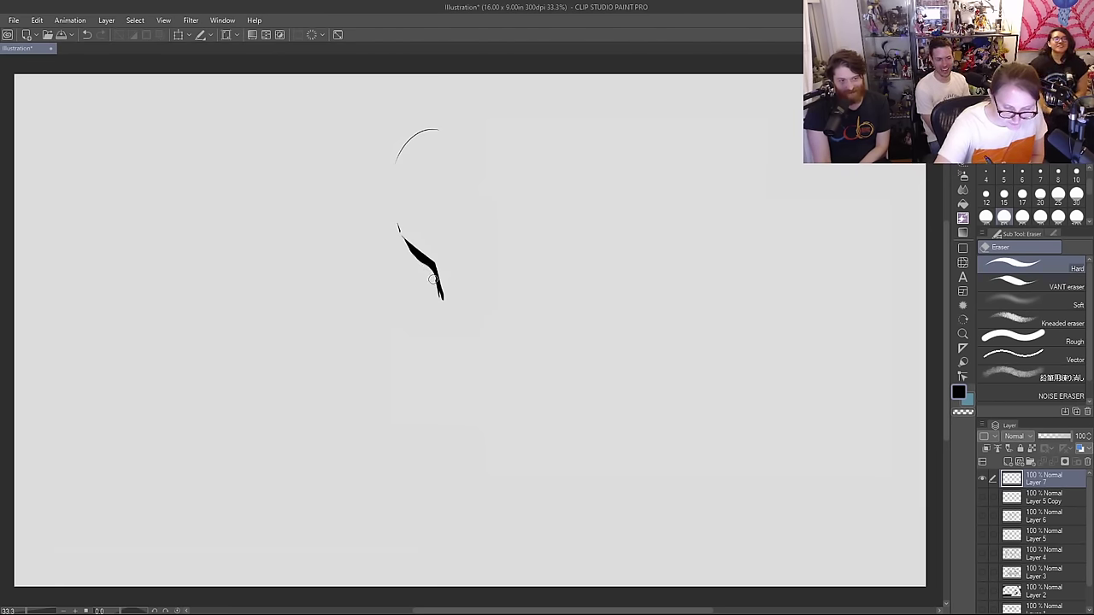
pyautogui.hotkey('ctrl', 'z')
pyautogui.hotkey('ctrl', 'z')
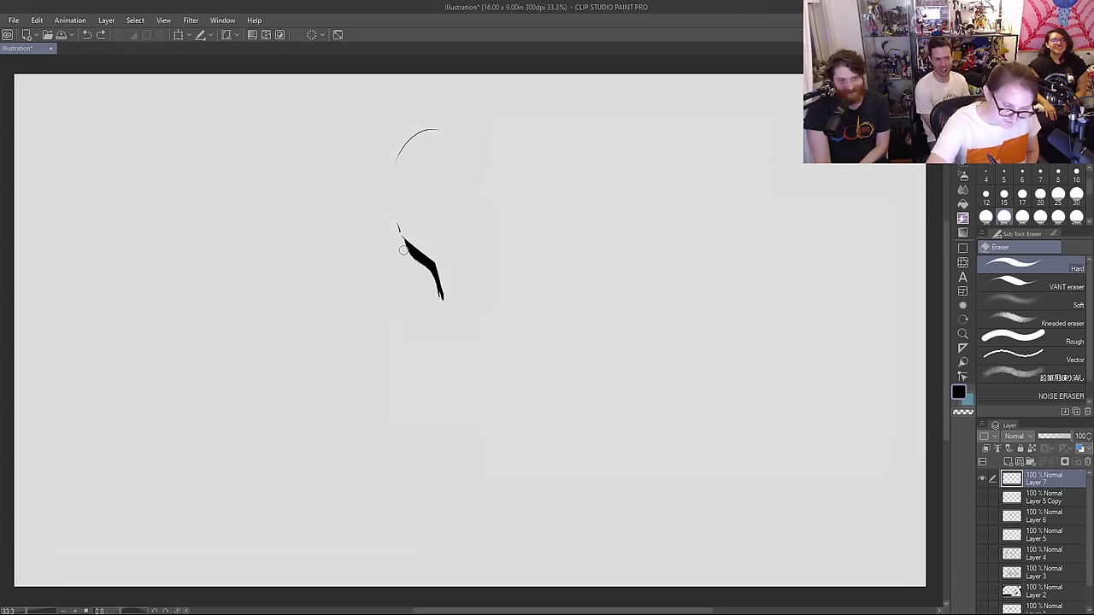
pyautogui.moveTo(431, 272)
pyautogui.mouseDown()
pyautogui.moveTo(442, 301)
pyautogui.moveTo(420, 316)
pyautogui.mouseUp()
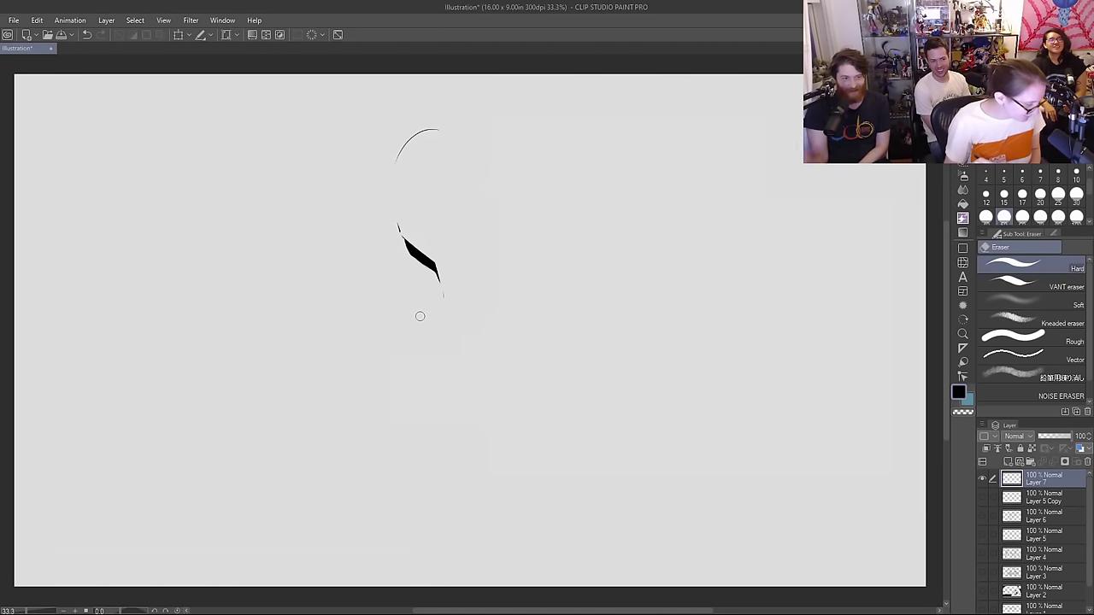
# Step: Widen the diagonal stroke into a solid lens shape and erase a small oval opening in its centre
pyautogui.press('p')
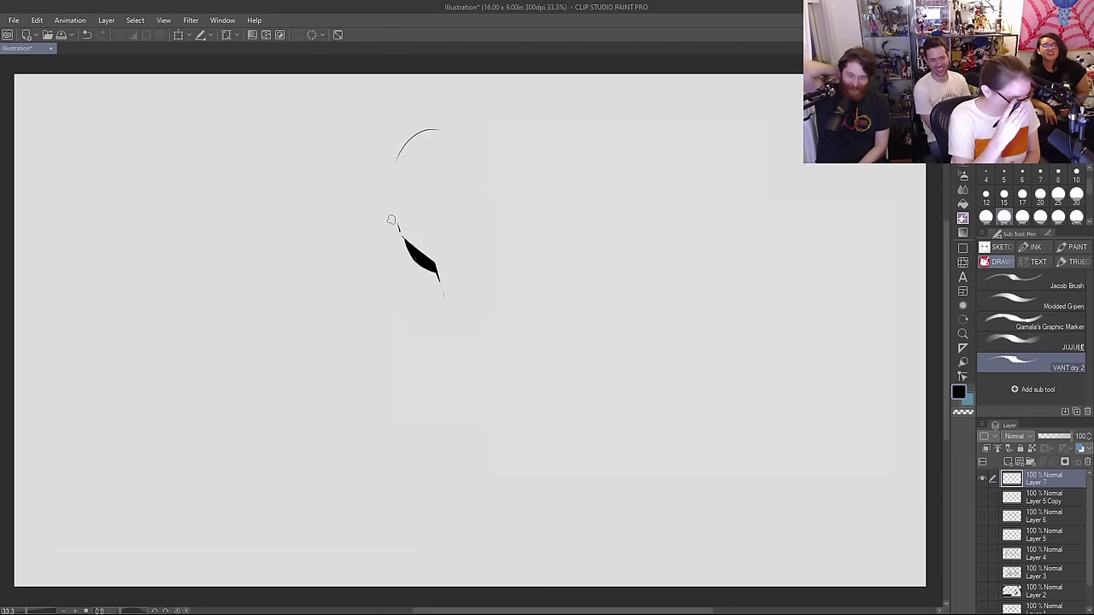
pyautogui.press('e')
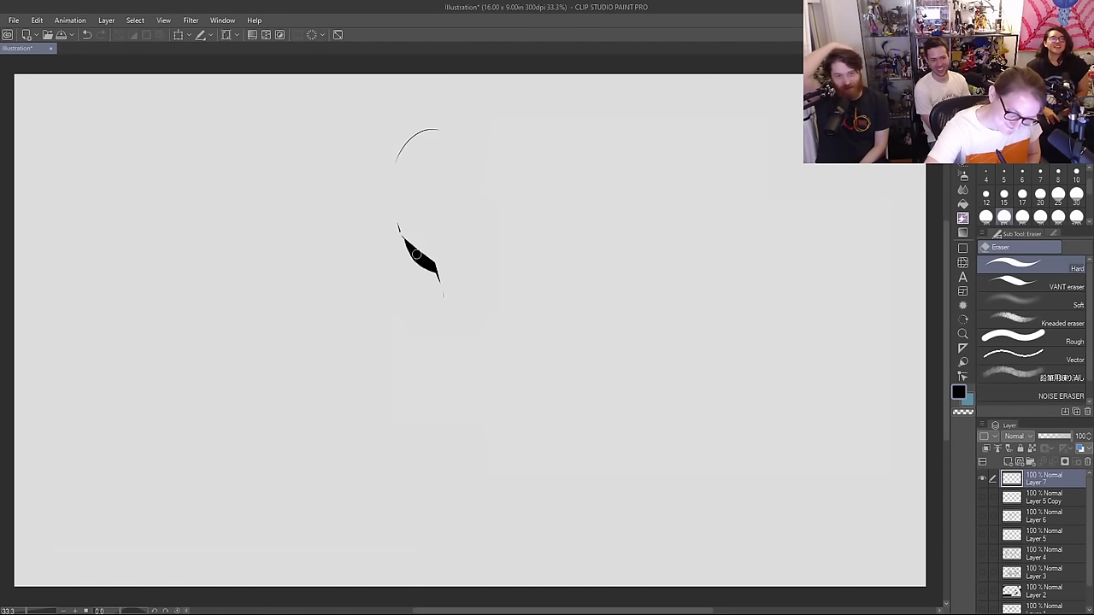
pyautogui.hotkey('ctrl', 'z')
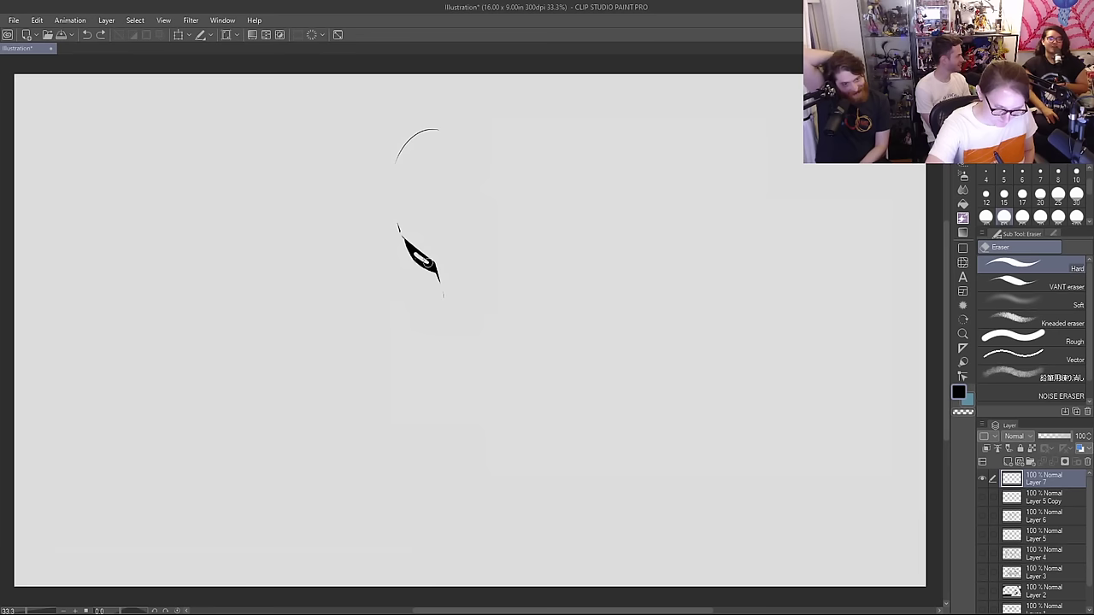
# Step: Redraw the lens shape's upper tip and lower tail, and ink a bold forehead curve rising from the tip over the thin arc
pyautogui.press('p')
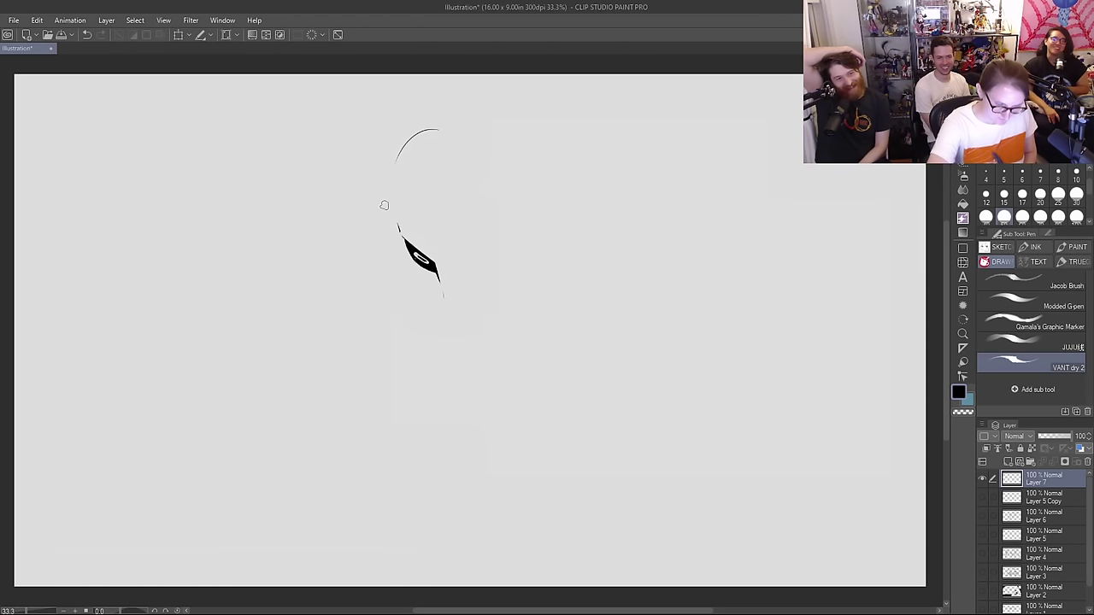
pyautogui.moveTo(434, 268); pyautogui.dragTo(440, 300)
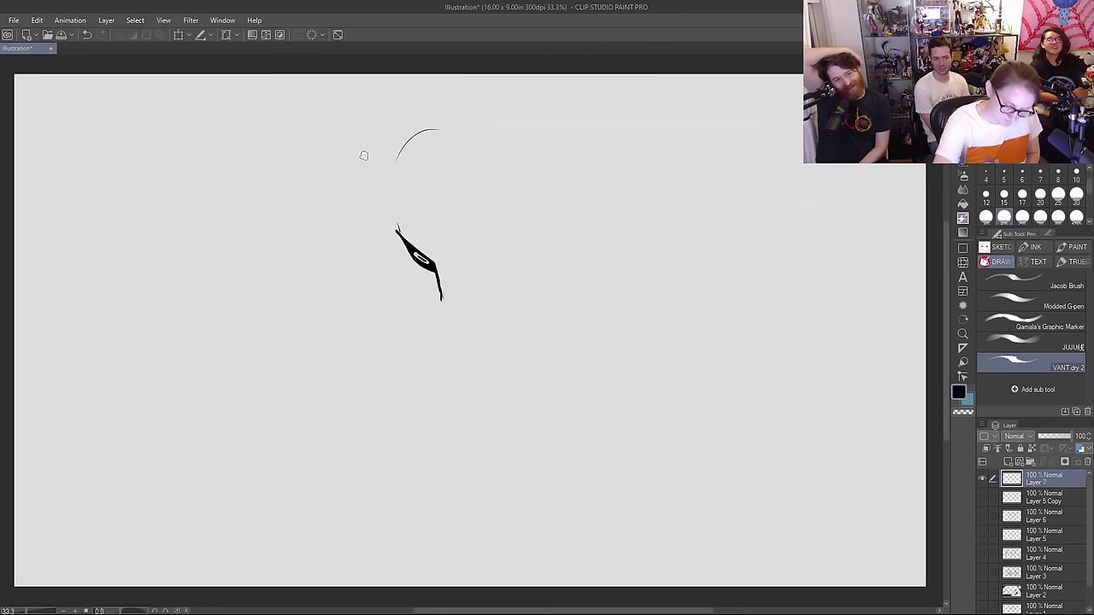
pyautogui.moveTo(394, 227)
pyautogui.mouseDown()
pyautogui.moveTo(405, 145)
pyautogui.moveTo(445, 122)
pyautogui.mouseUp()
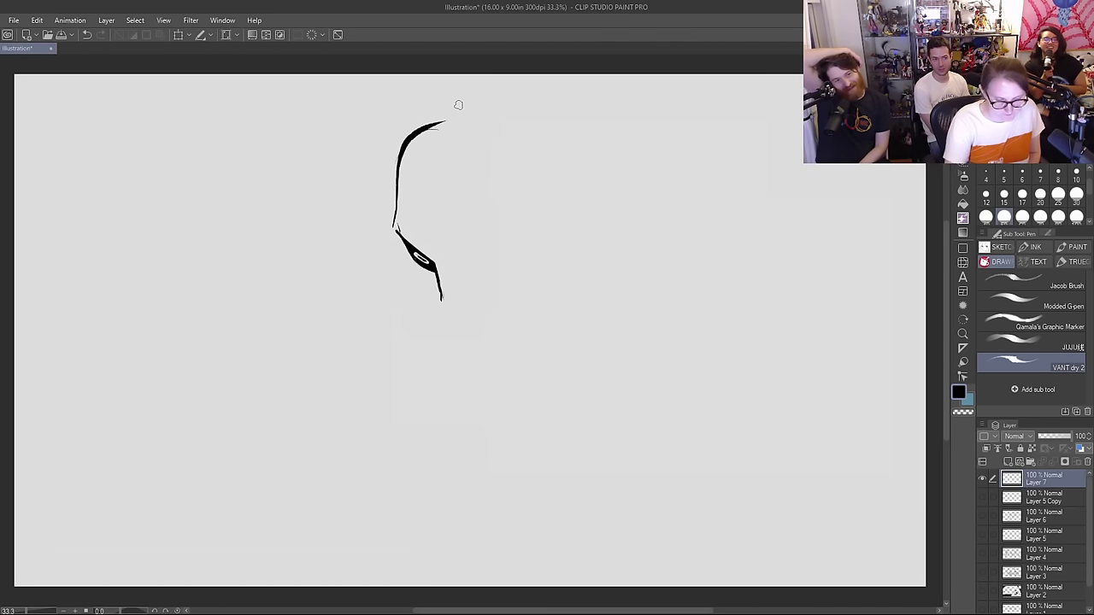
# Step: Erase the lens shape's rough upper tip and redraw it as a clean point meeting the forehead line
pyautogui.press('e')
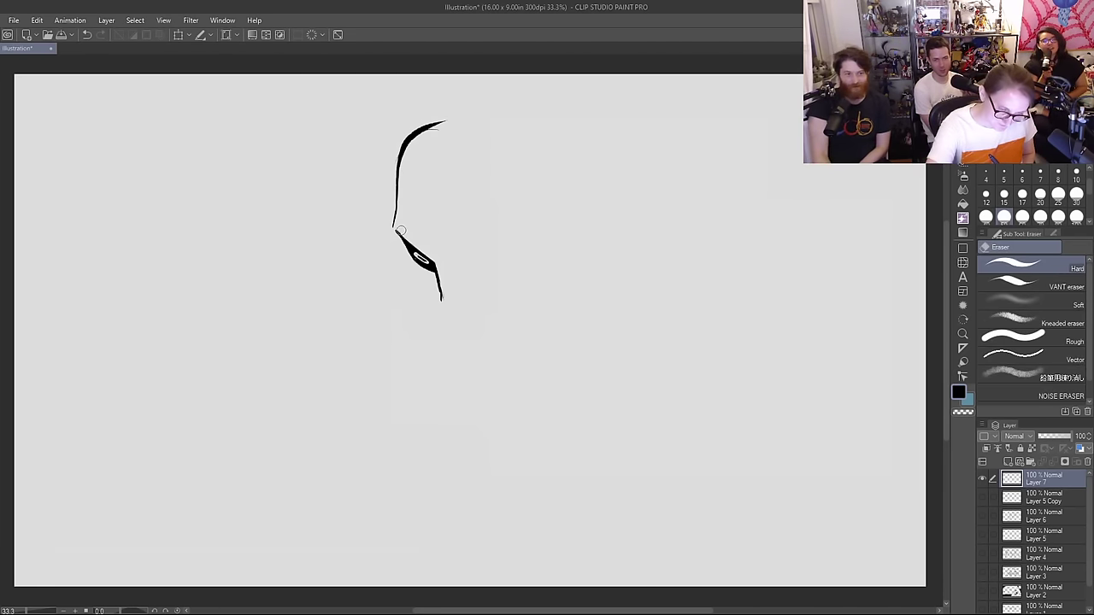
pyautogui.moveTo(400, 231); pyautogui.dragTo(395, 234)
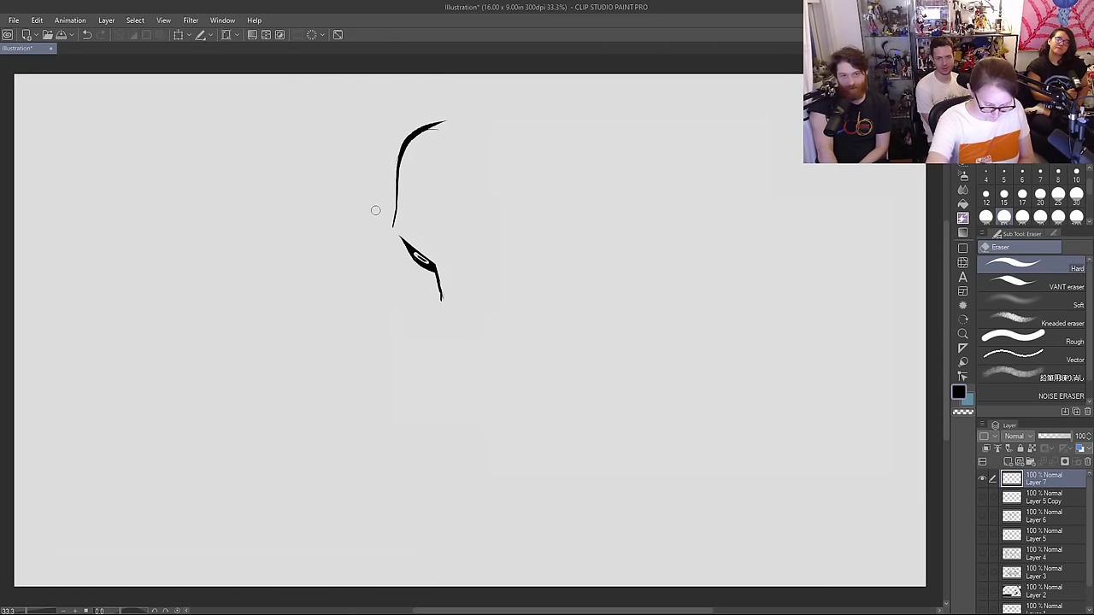
pyautogui.press('p')
pyautogui.moveTo(392, 229); pyautogui.dragTo(402, 239)
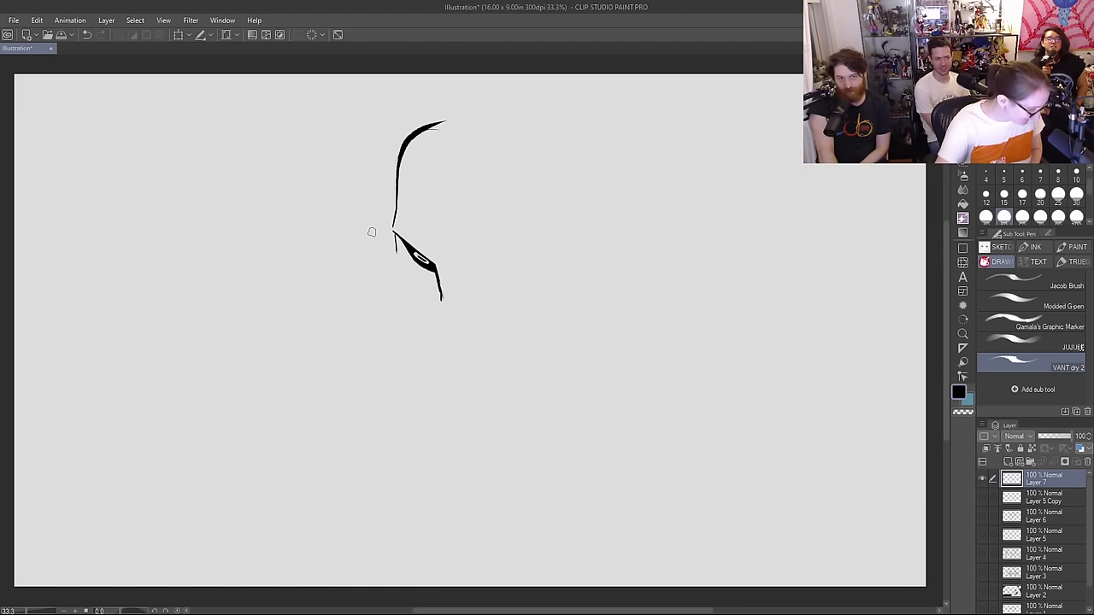
# Step: Redraw the short line below the eye's outer tip and continue it into an angular cheekbone and jaw outline
pyautogui.hotkey('ctrl', 'z')
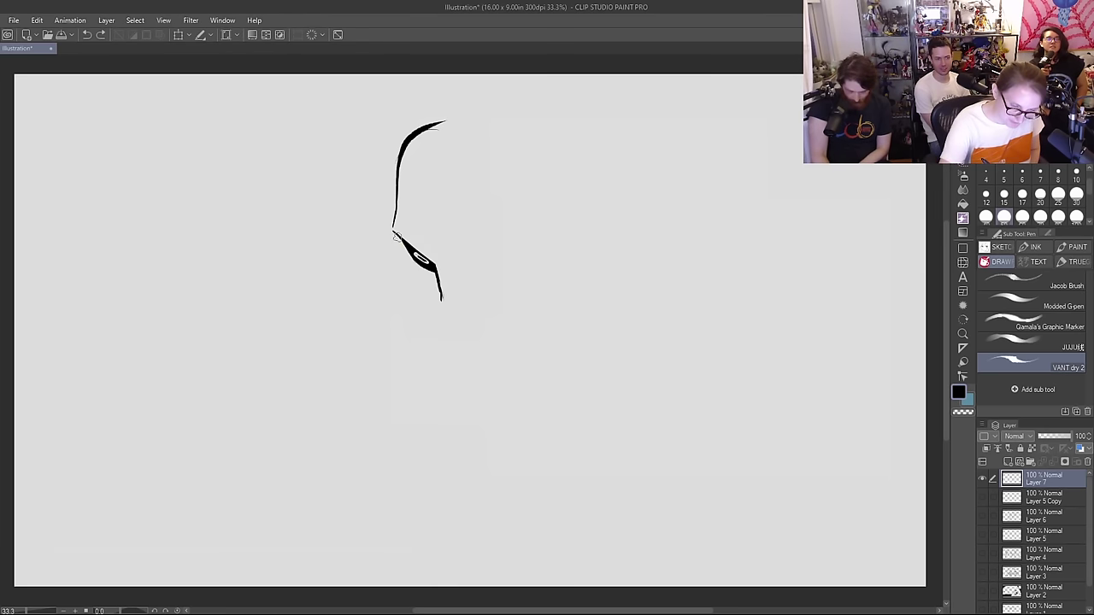
pyautogui.moveTo(393, 231); pyautogui.dragTo(406, 256)
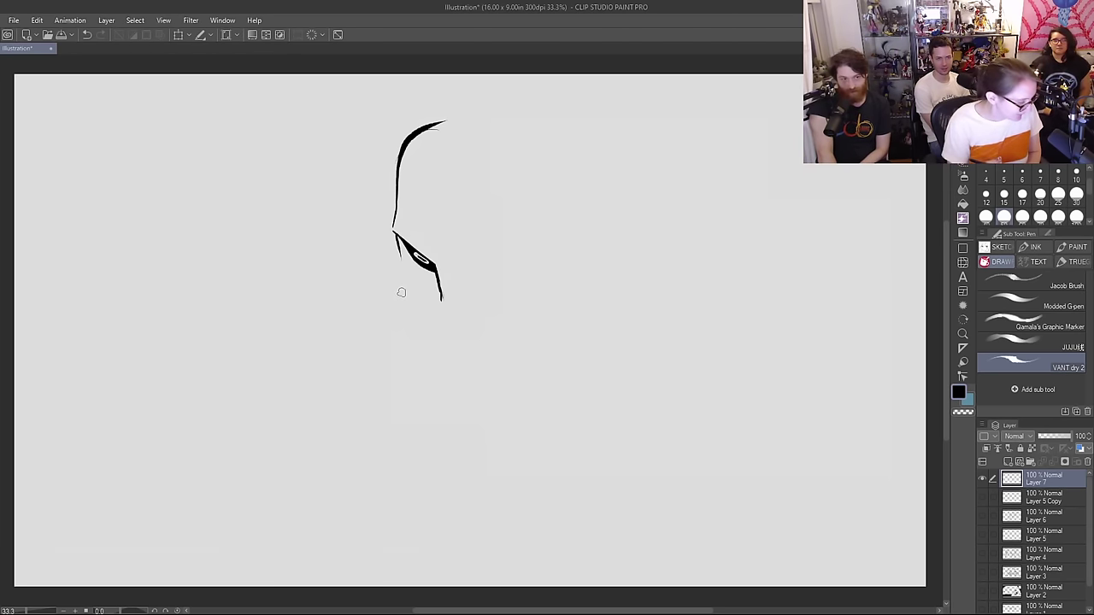
pyautogui.moveTo(395, 247); pyautogui.dragTo(385, 278)
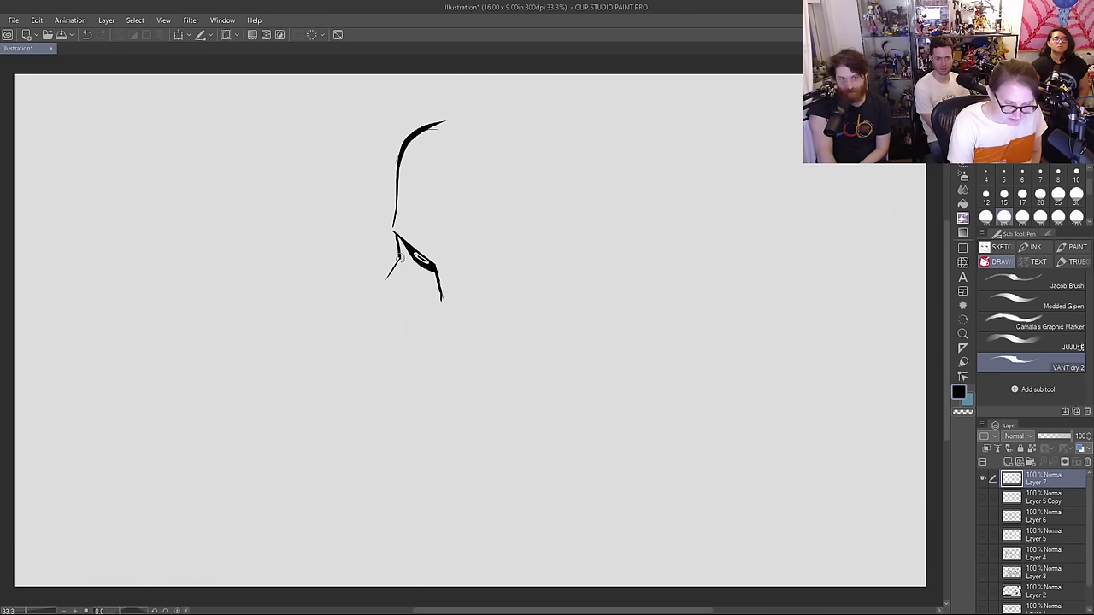
pyautogui.moveTo(395, 264); pyautogui.dragTo(378, 296)
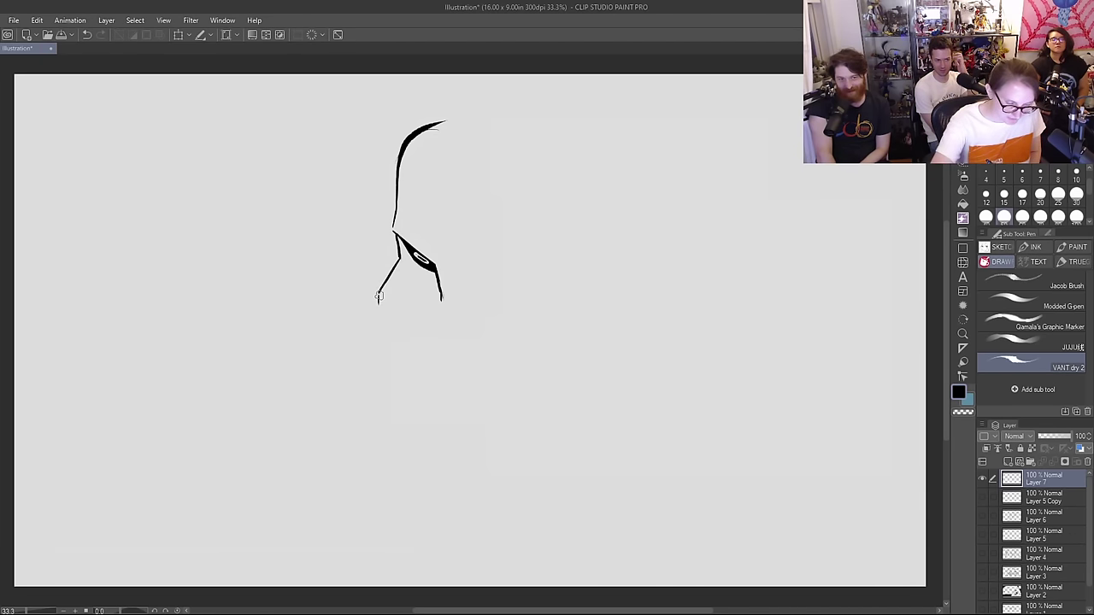
pyautogui.moveTo(379, 302); pyautogui.dragTo(419, 341)
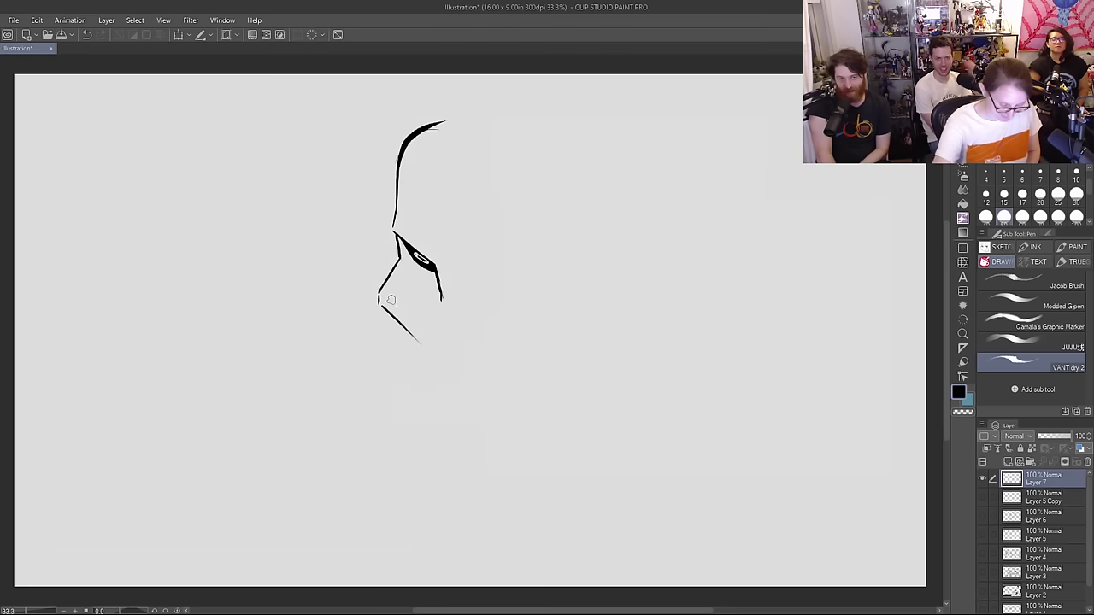
# Step: Erase the cheekbone's sharp corner, redraw it as a rounded bend, and thicken the outline running down towards the mouth
pyautogui.press('e')
pyautogui.moveTo(376, 289); pyautogui.dragTo(376, 304)
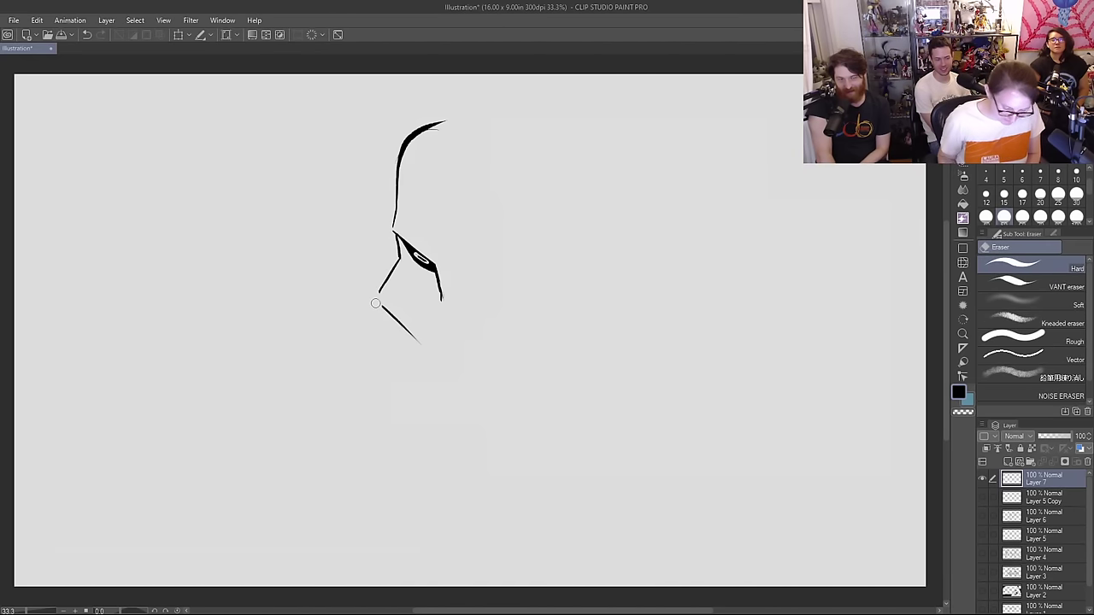
pyautogui.press('p')
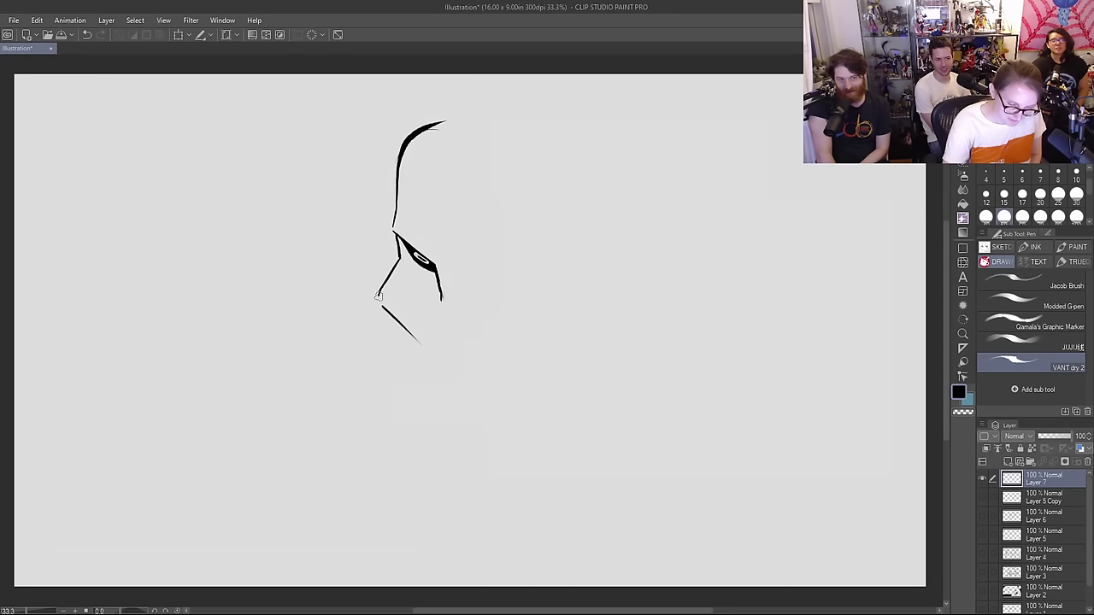
pyautogui.moveTo(377, 295); pyautogui.dragTo(381, 309)
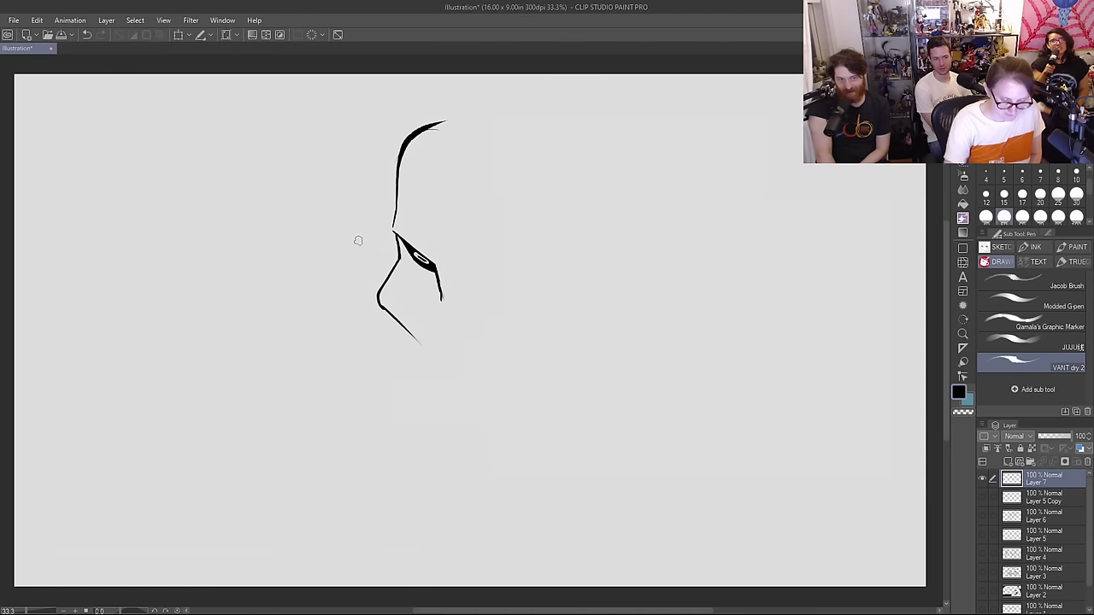
pyautogui.press('e')
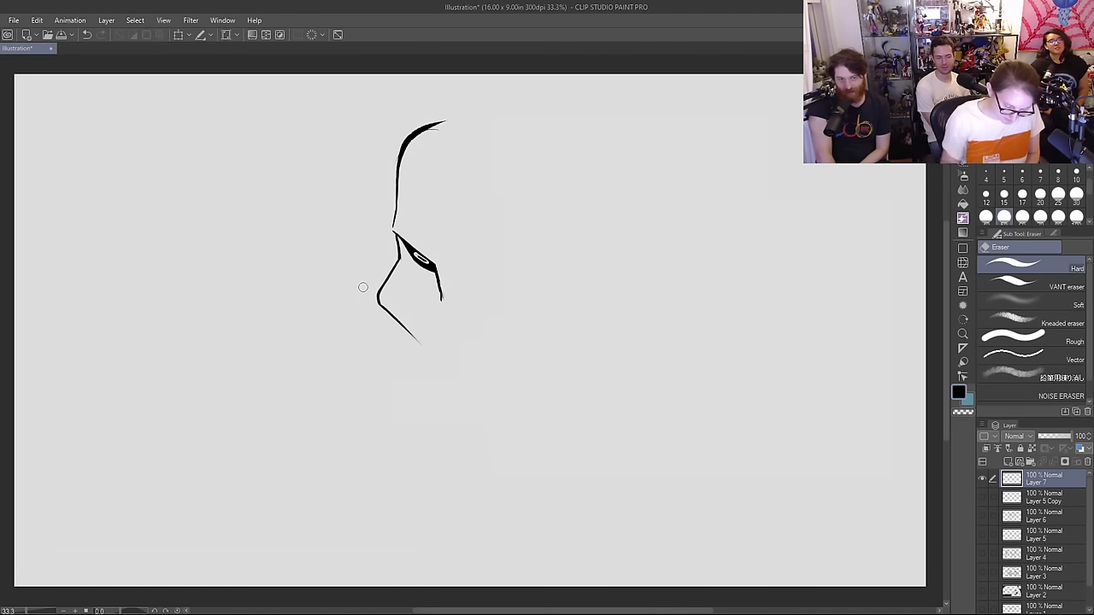
pyautogui.press('p')
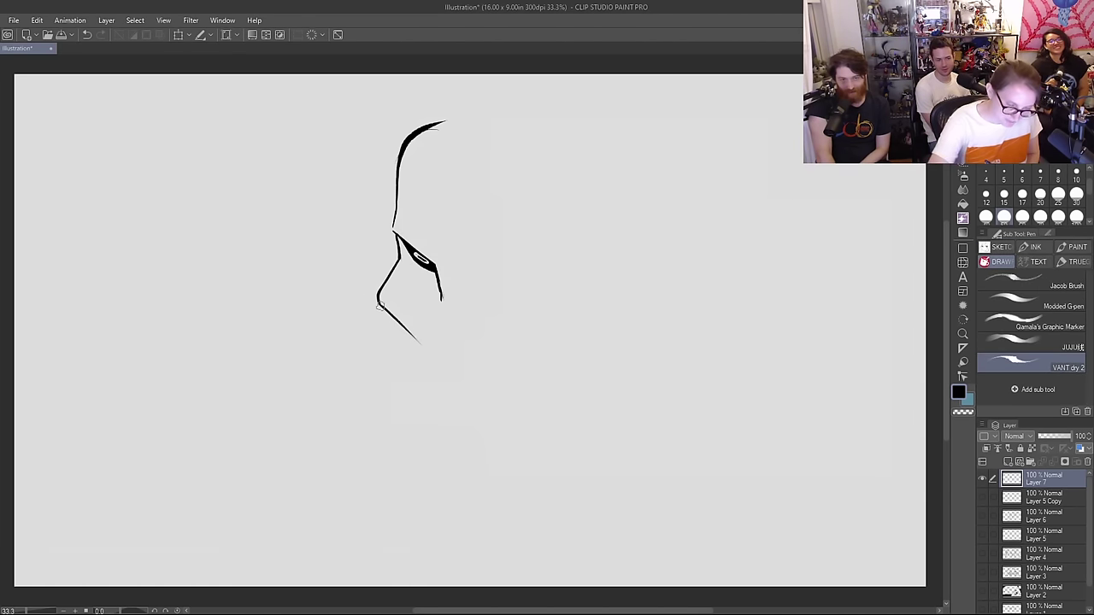
pyautogui.moveTo(382, 306); pyautogui.dragTo(423, 347)
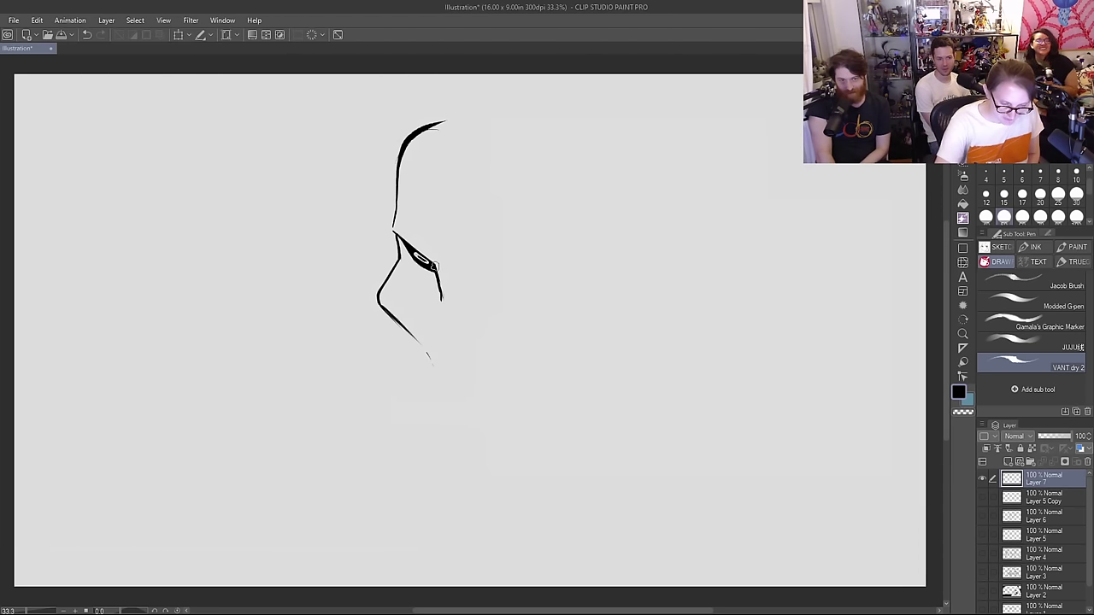
# Step: Erase the cheekbone outline with the Hard eraser and redraw it slightly narrower below the eye
pyautogui.press('e')
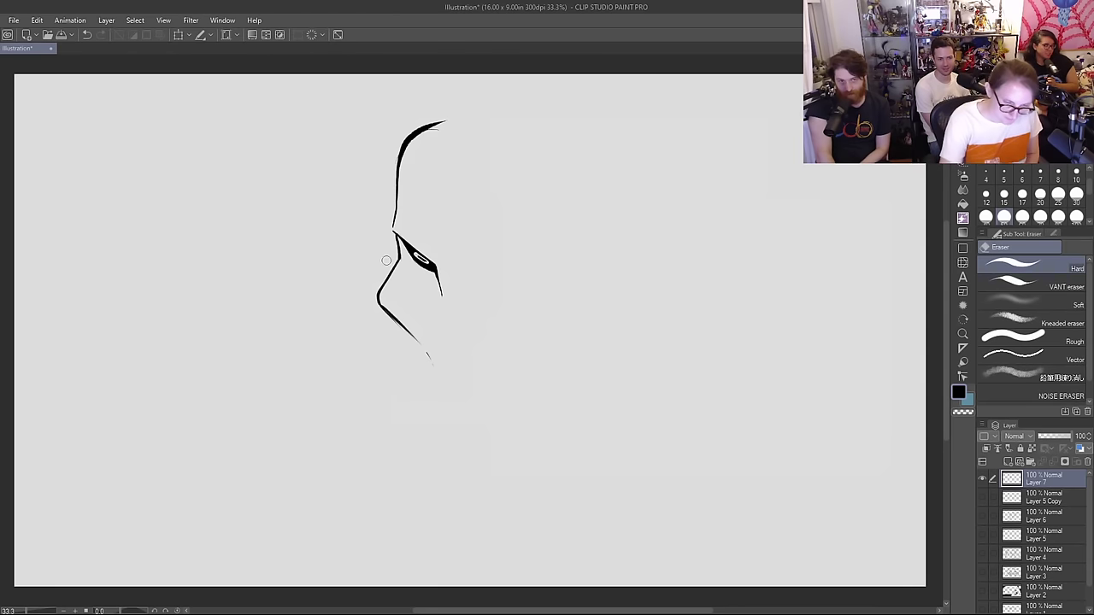
pyautogui.moveTo(398, 258)
pyautogui.mouseDown()
pyautogui.moveTo(380, 296)
pyautogui.moveTo(436, 368)
pyautogui.mouseUp()
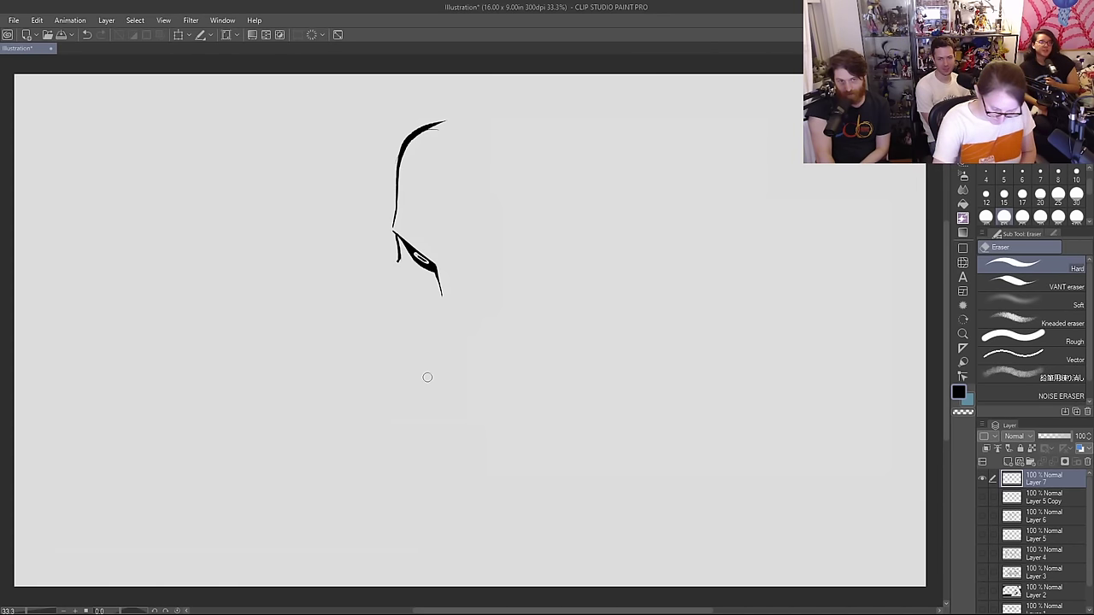
pyautogui.press('p')
pyautogui.moveTo(396, 262)
pyautogui.mouseDown()
pyautogui.moveTo(381, 298)
pyautogui.moveTo(418, 333)
pyautogui.mouseUp()
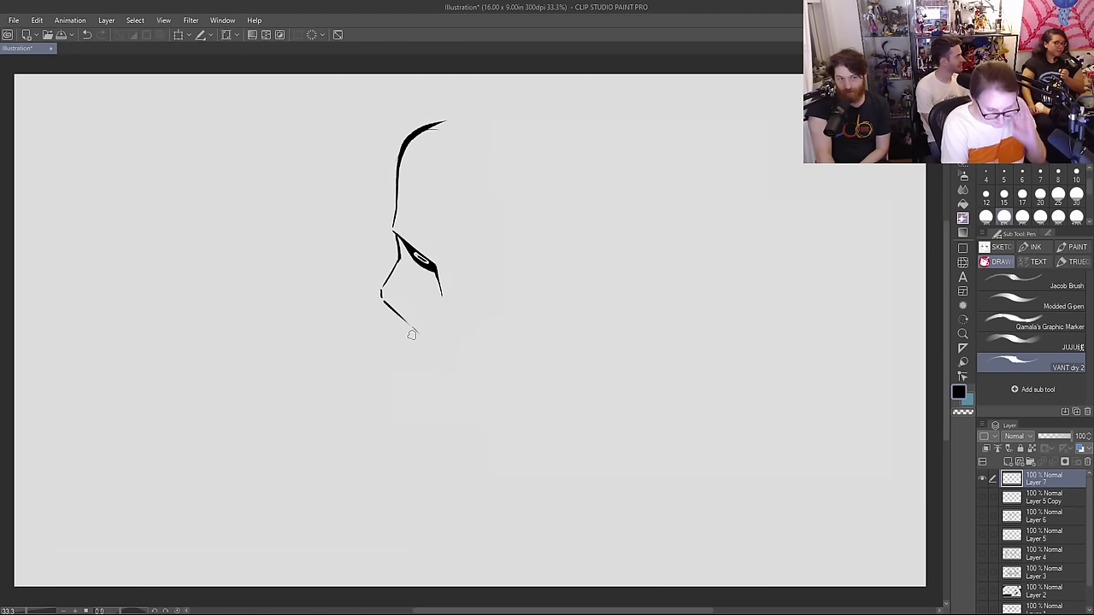
# Step: Extend the cheek outline into a flat upper mouth line and ink a small solid black nose above it
pyautogui.moveTo(418, 338); pyautogui.dragTo(487, 352)
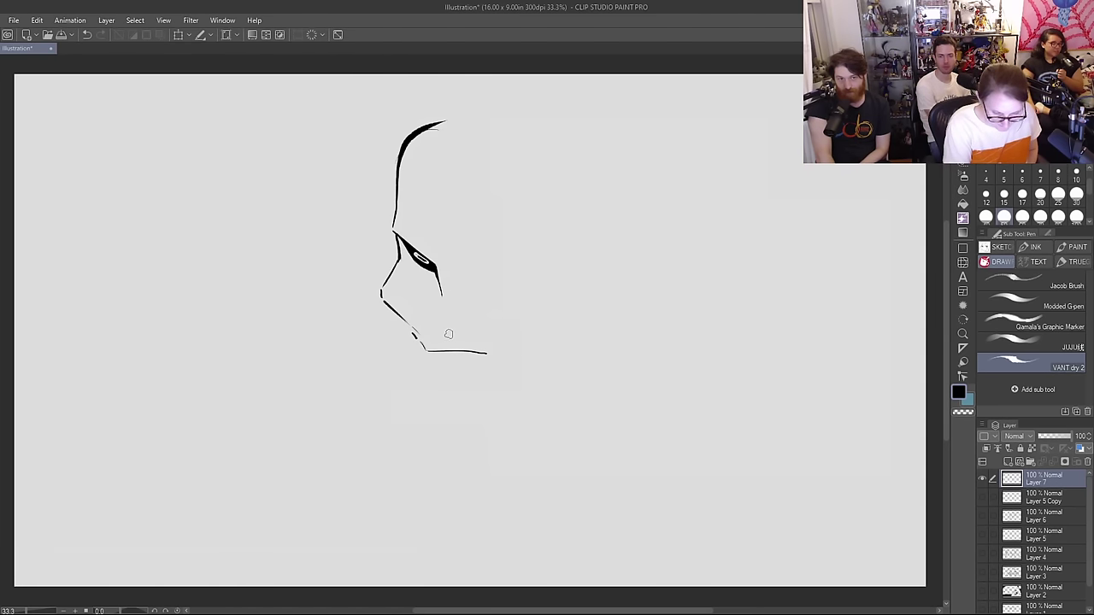
pyautogui.moveTo(446, 333); pyautogui.dragTo(459, 333)
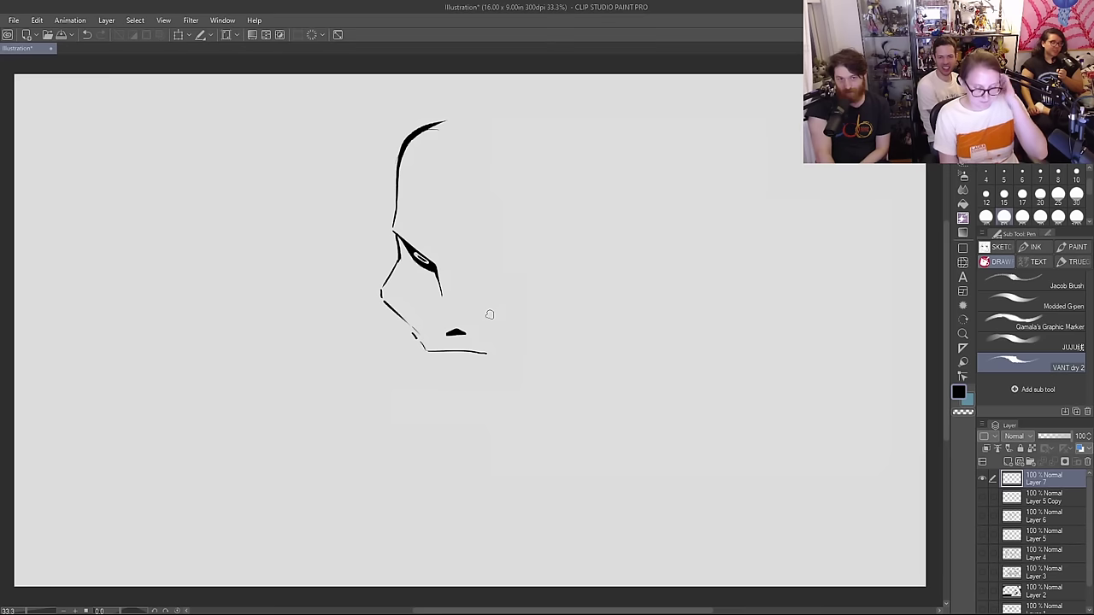
pyautogui.moveTo(424, 349); pyautogui.dragTo(418, 338)
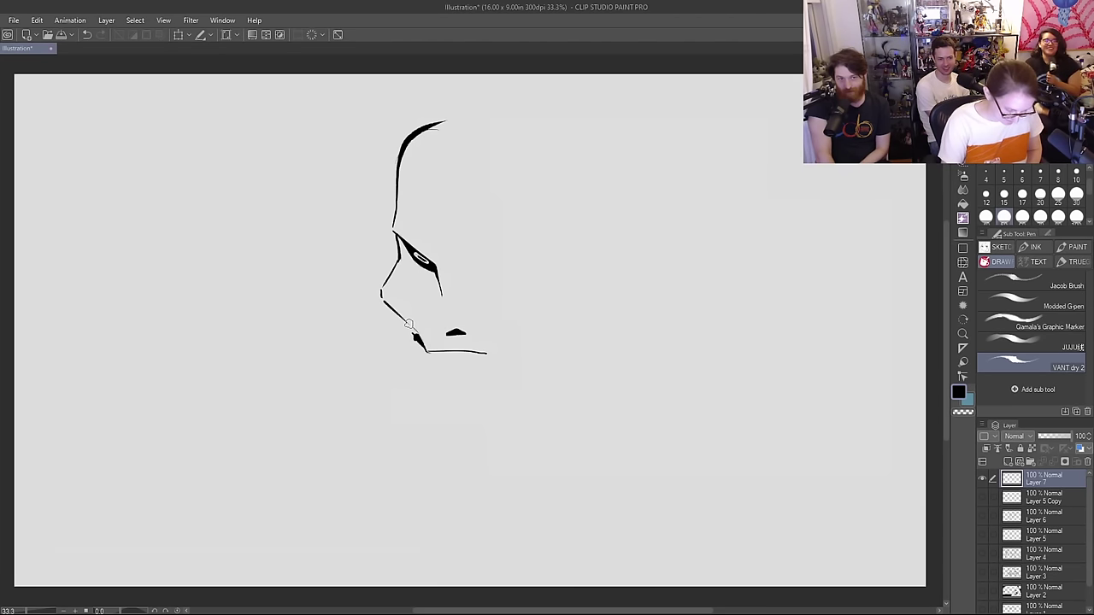
pyautogui.hotkey('ctrl', 'z')
pyautogui.moveTo(425, 348); pyautogui.dragTo(411, 332)
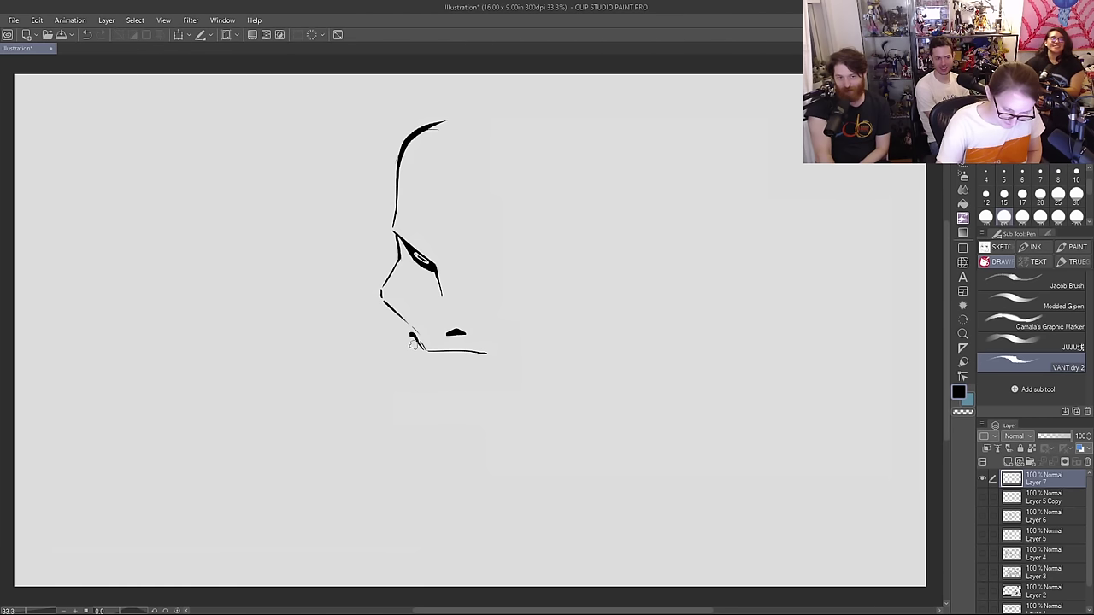
pyautogui.hotkey('ctrl', 'z')
pyautogui.moveTo(425, 350); pyautogui.dragTo(392, 255)
pyautogui.hotkey('ctrl', 'z')
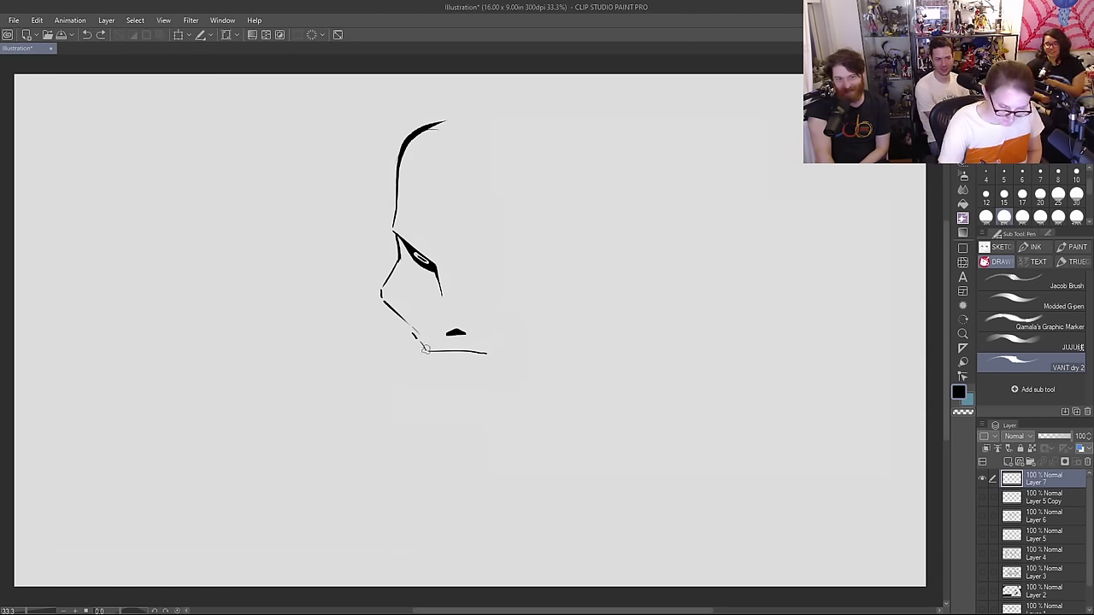
# Step: Ink flowing sinew lines up the cheek from the mouth corner, and draw a row of zigzag teeth between two long fangs
pyautogui.moveTo(425, 350)
pyautogui.mouseDown()
pyautogui.moveTo(409, 260)
pyautogui.moveTo(402, 304)
pyautogui.moveTo(384, 232)
pyautogui.moveTo(404, 352)
pyautogui.moveTo(435, 371)
pyautogui.mouseUp()
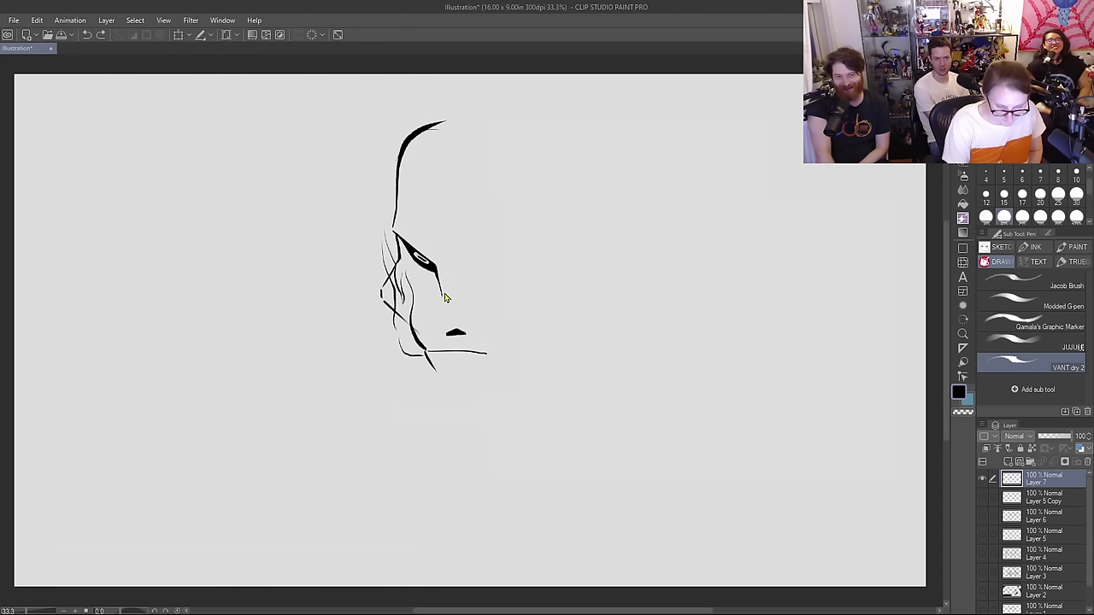
pyautogui.hotkey('ctrl', 'z')
pyautogui.moveTo(427, 351)
pyautogui.mouseDown()
pyautogui.moveTo(436, 378)
pyautogui.moveTo(432, 357)
pyautogui.moveTo(441, 358)
pyautogui.moveTo(432, 355)
pyautogui.moveTo(444, 353)
pyautogui.moveTo(481, 358)
pyautogui.moveTo(488, 353)
pyautogui.mouseUp()
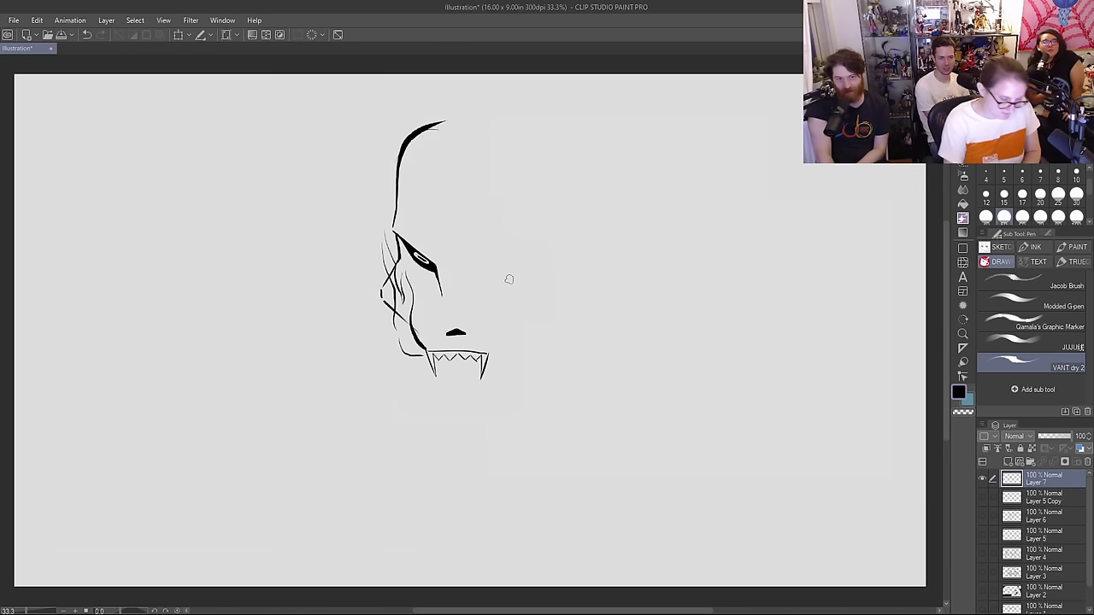
pyautogui.moveTo(435, 366); pyautogui.dragTo(482, 364)
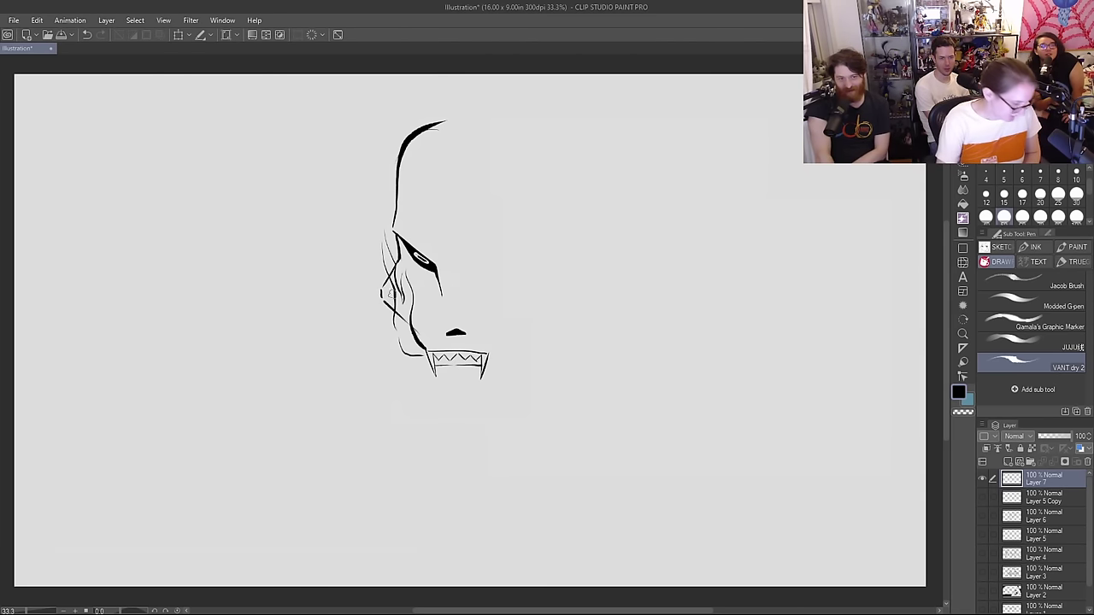
# Step: Draw the angled jawline down to a short flat chin and add a small curved lip line under the teeth
pyautogui.moveTo(386, 304)
pyautogui.mouseDown()
pyautogui.moveTo(394, 354)
pyautogui.moveTo(451, 417)
pyautogui.mouseUp()
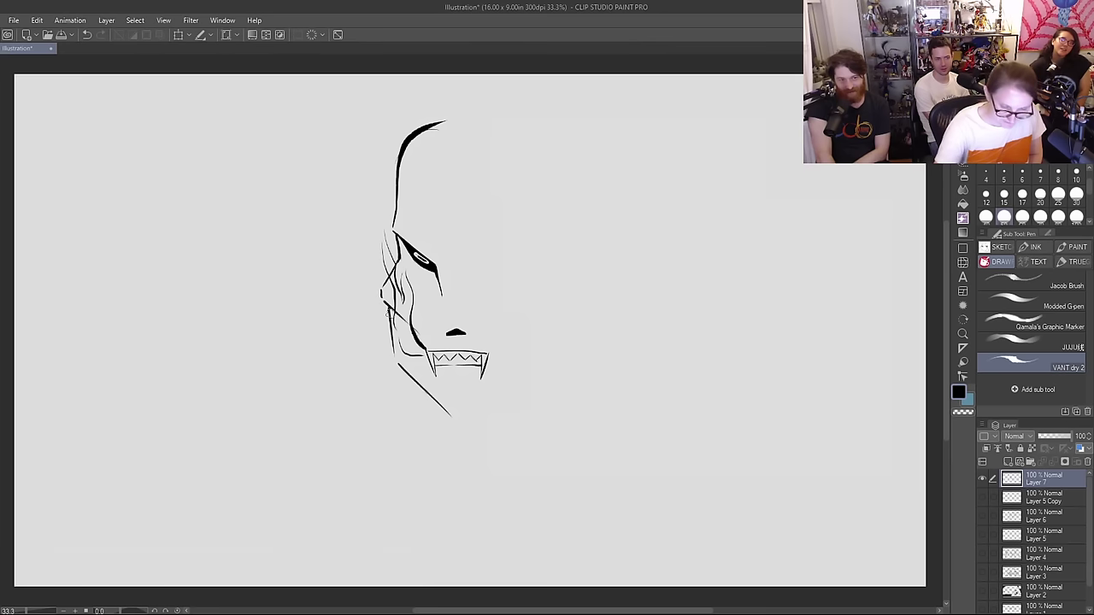
pyautogui.hotkey('ctrl', 'z')
pyautogui.moveTo(396, 359)
pyautogui.mouseDown()
pyautogui.moveTo(440, 414)
pyautogui.moveTo(471, 415)
pyautogui.mouseUp()
pyautogui.moveTo(442, 375); pyautogui.dragTo(488, 365)
# Step: Select the whole face with a rectangular selection, scale it down, shift it slightly to the right and deselect
pyautogui.press('m')
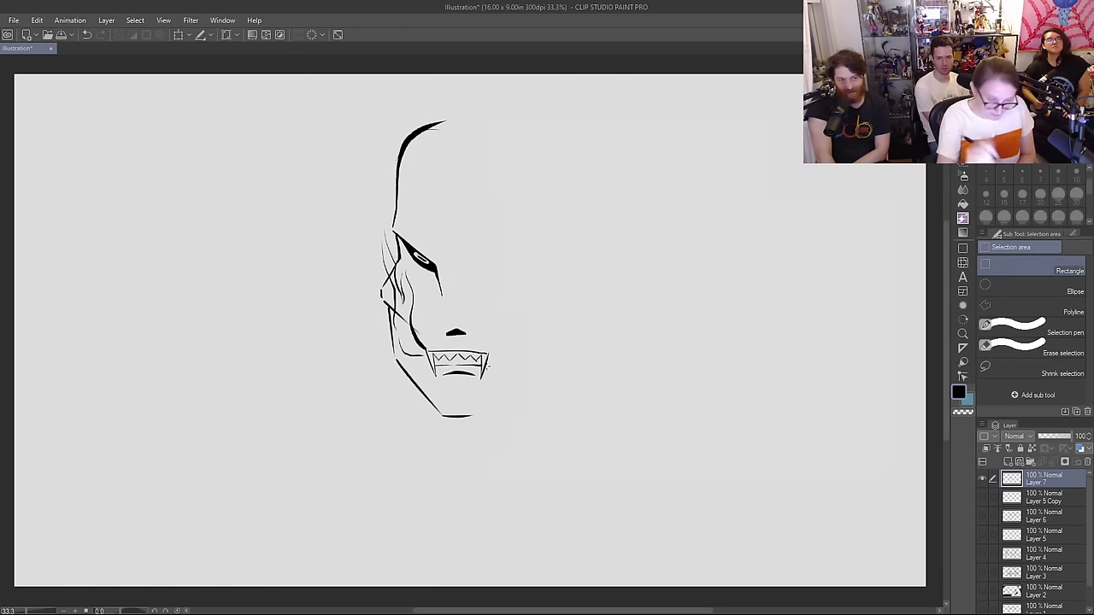
pyautogui.moveTo(315, 109); pyautogui.dragTo(571, 482)
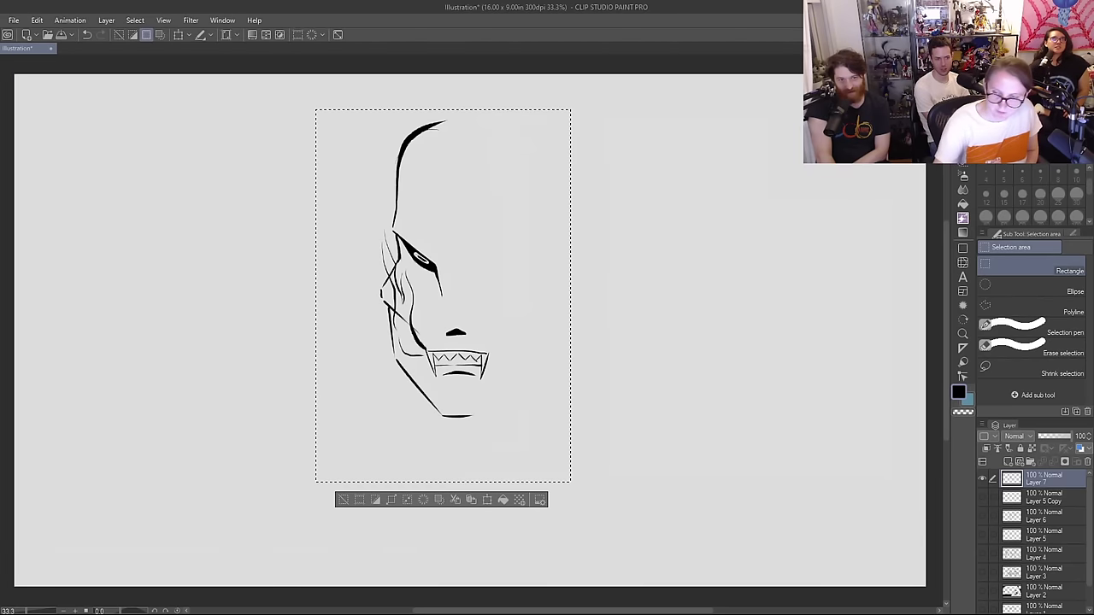
pyautogui.press('k')
pyautogui.click(483, 503)
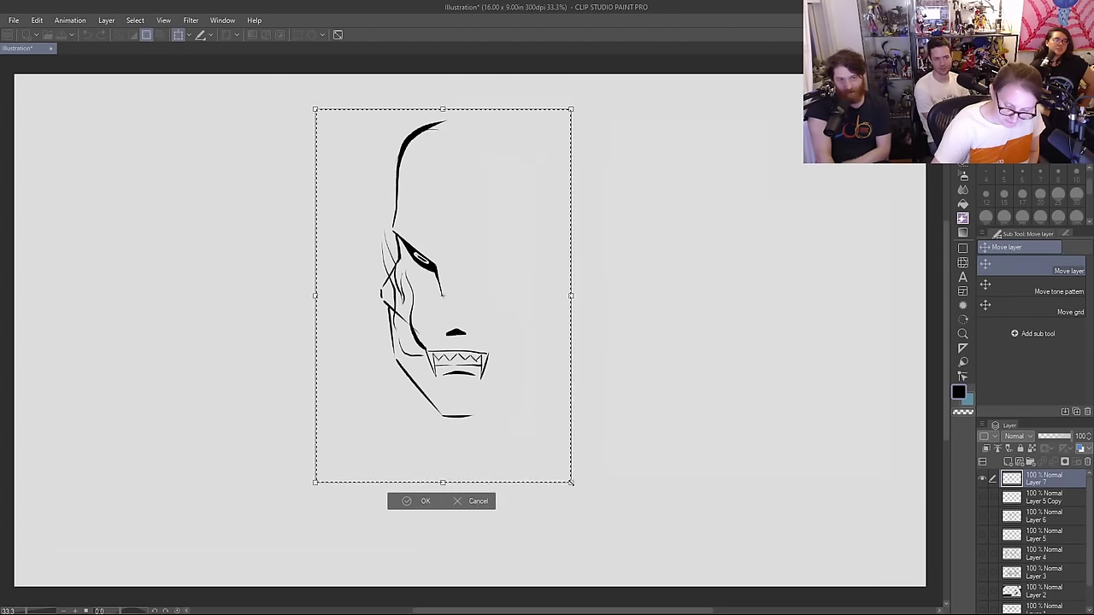
pyautogui.moveTo(570, 482)
pyautogui.mouseDown()
pyautogui.moveTo(515, 423)
pyautogui.moveTo(500, 378)
pyautogui.mouseUp()
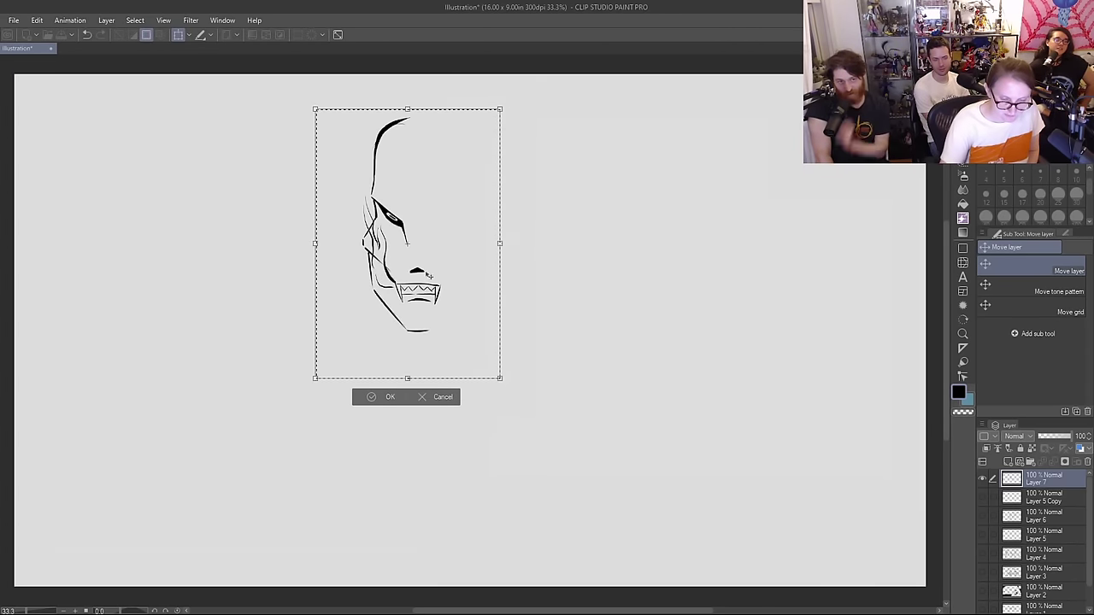
pyautogui.moveTo(411, 273); pyautogui.dragTo(446, 275)
pyautogui.press('Return')
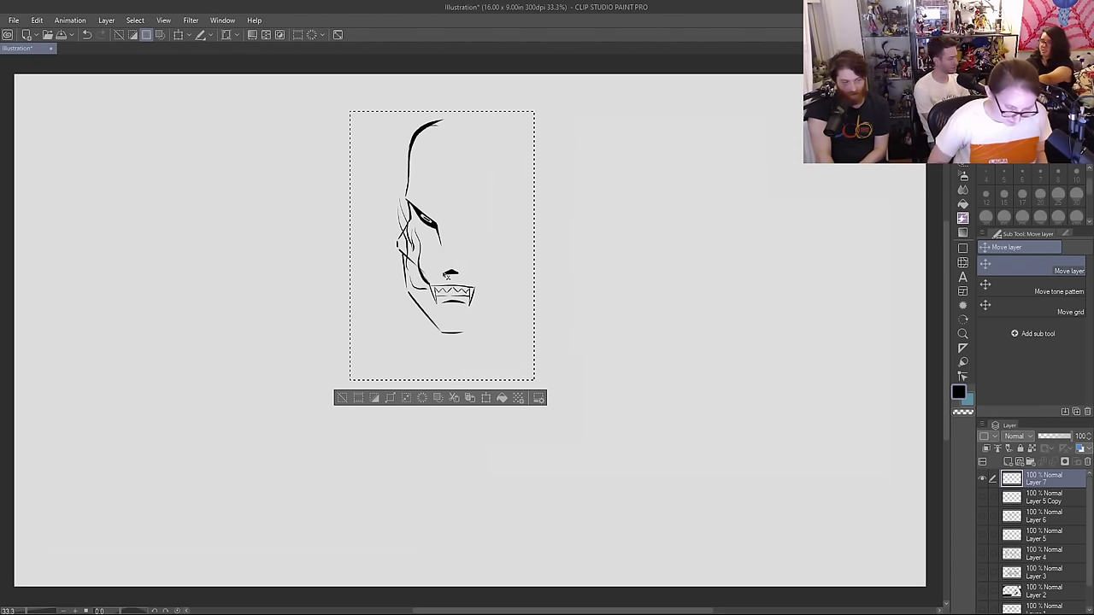
pyautogui.hotkey('ctrl', 'd')
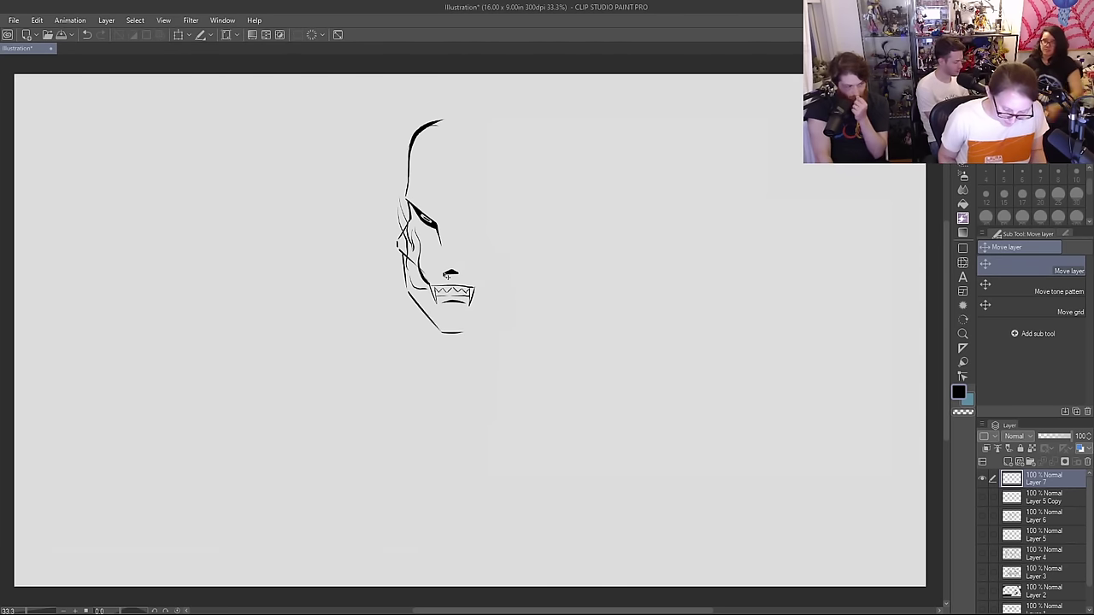
# Step: Fill the eye's oval opening with solid black and lengthen its thin lower tail towards the nose
pyautogui.press('p')
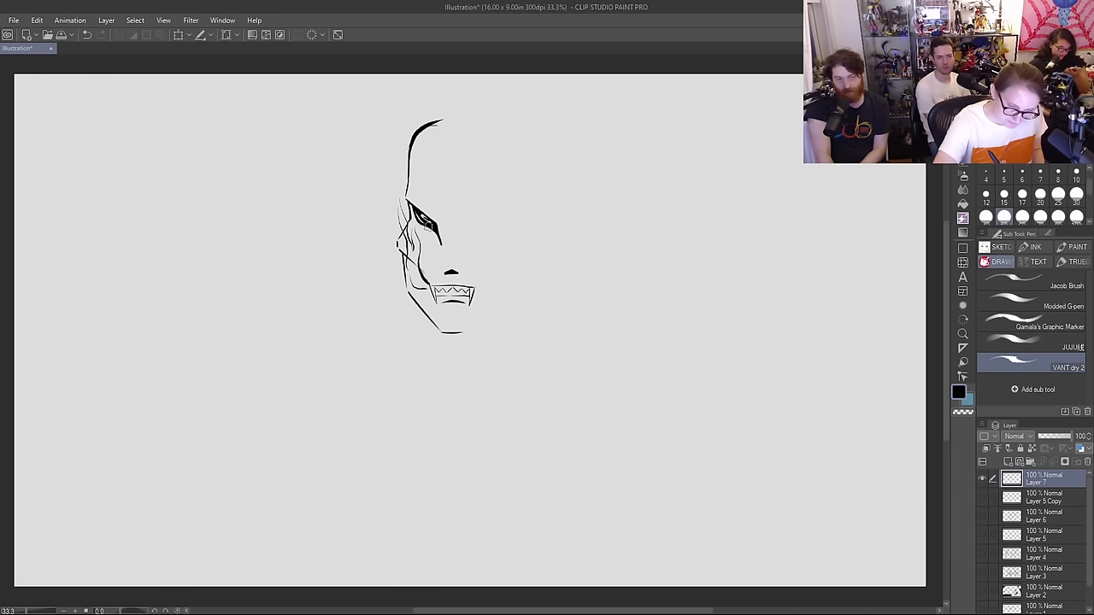
pyautogui.moveTo(425, 219); pyautogui.dragTo(429, 223)
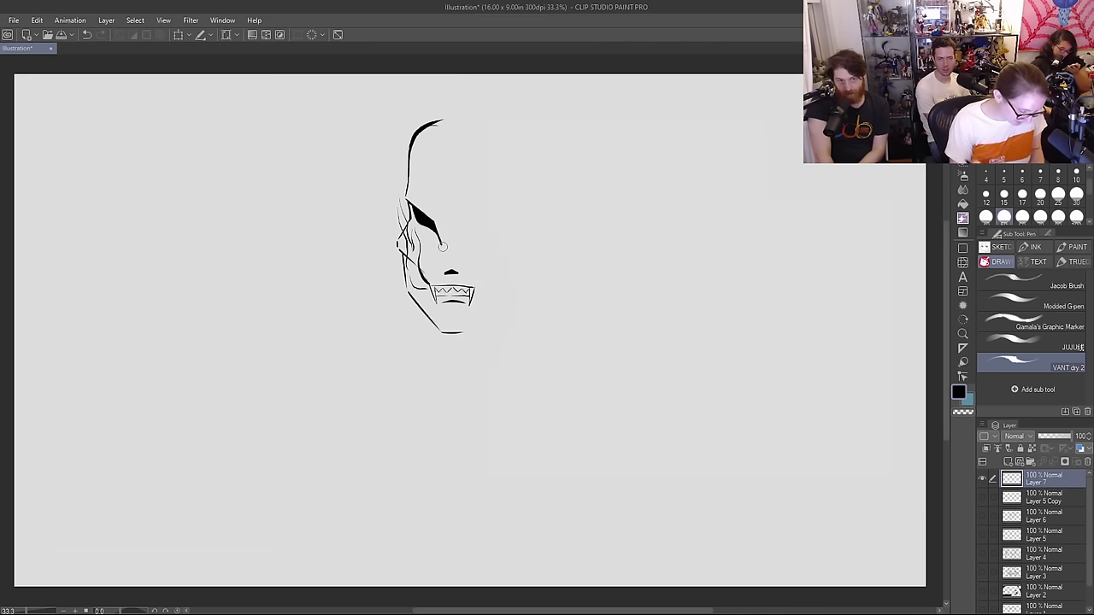
pyautogui.moveTo(431, 226); pyautogui.dragTo(441, 248)
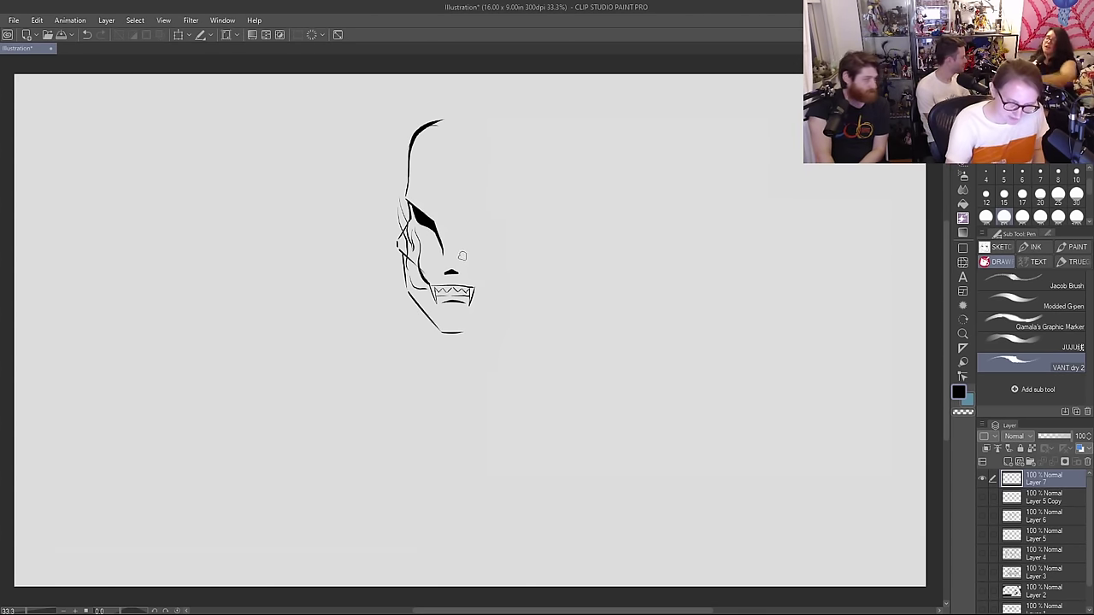
# Step: Ink the second slanted black eye mirroring the first, with a thin tail towards the nose, and trim its edges with the eraser
pyautogui.moveTo(461, 254)
pyautogui.mouseDown()
pyautogui.moveTo(463, 224)
pyautogui.moveTo(487, 203)
pyautogui.mouseUp()
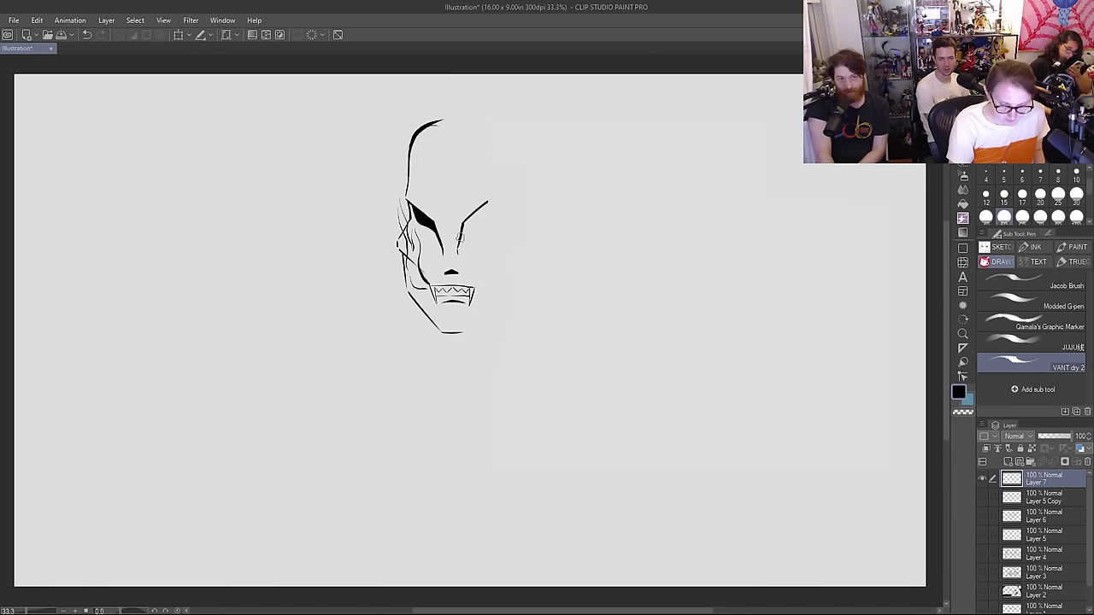
pyautogui.moveTo(460, 237)
pyautogui.mouseDown()
pyautogui.moveTo(487, 202)
pyautogui.moveTo(462, 234)
pyautogui.moveTo(484, 207)
pyautogui.moveTo(467, 224)
pyautogui.mouseUp()
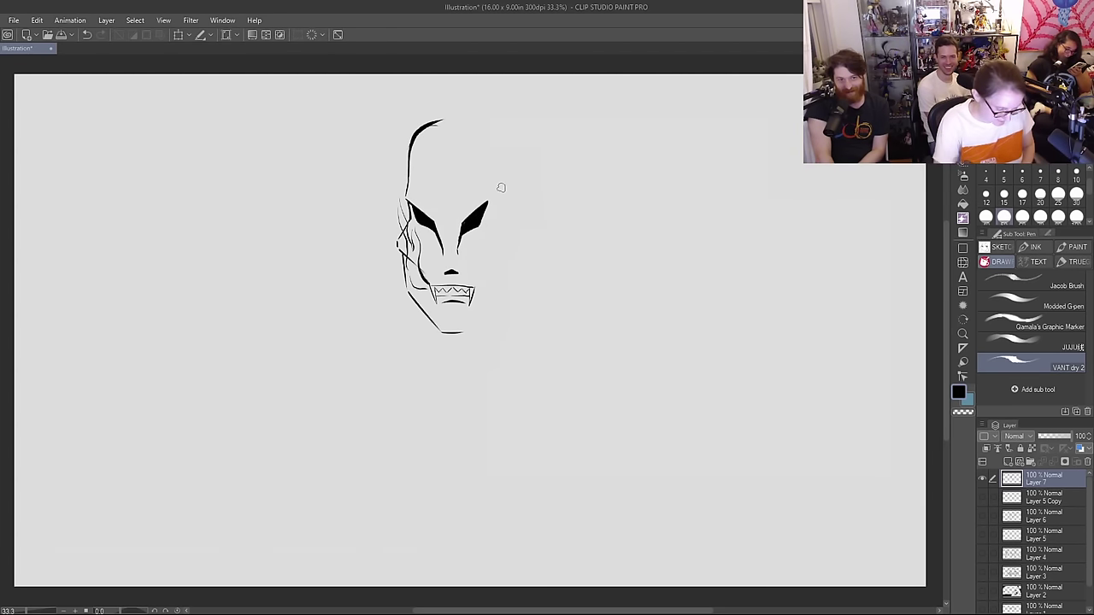
pyautogui.press('e')
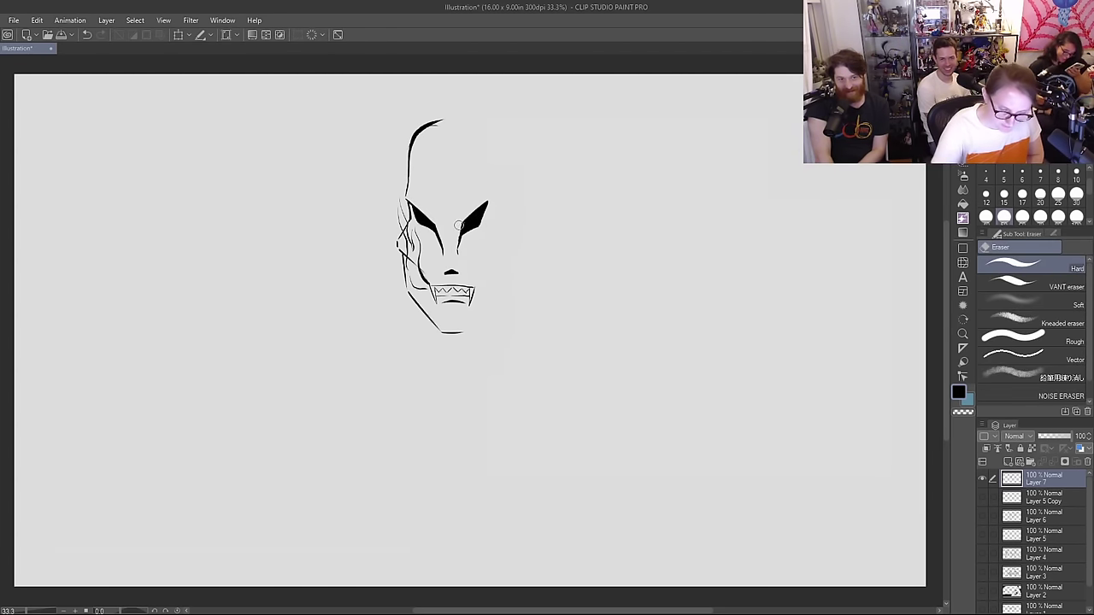
pyautogui.moveTo(459, 226); pyautogui.dragTo(489, 204)
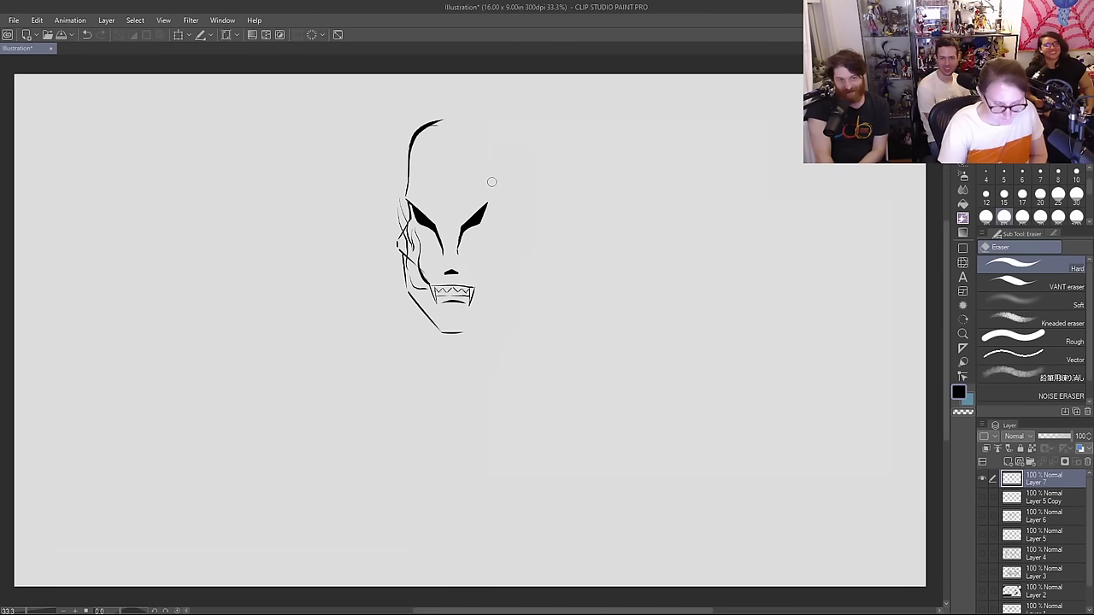
# Step: Redraw the top of the skull slightly lower and ink a tall pointed almond shape filled with black in the middle of the forehead
pyautogui.moveTo(443, 121)
pyautogui.mouseDown()
pyautogui.moveTo(408, 166)
pyautogui.moveTo(407, 190)
pyautogui.moveTo(412, 160)
pyautogui.moveTo(423, 196)
pyautogui.moveTo(406, 198)
pyautogui.moveTo(454, 132)
pyautogui.mouseUp()
pyautogui.press('p')
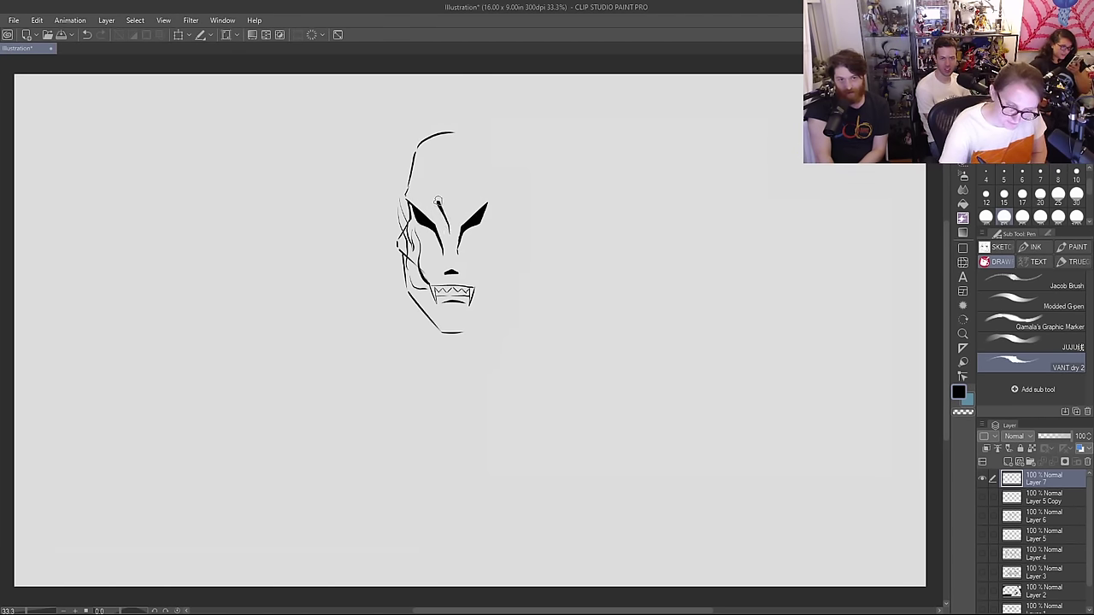
pyautogui.moveTo(437, 202)
pyautogui.mouseDown()
pyautogui.moveTo(446, 137)
pyautogui.moveTo(449, 229)
pyautogui.mouseUp()
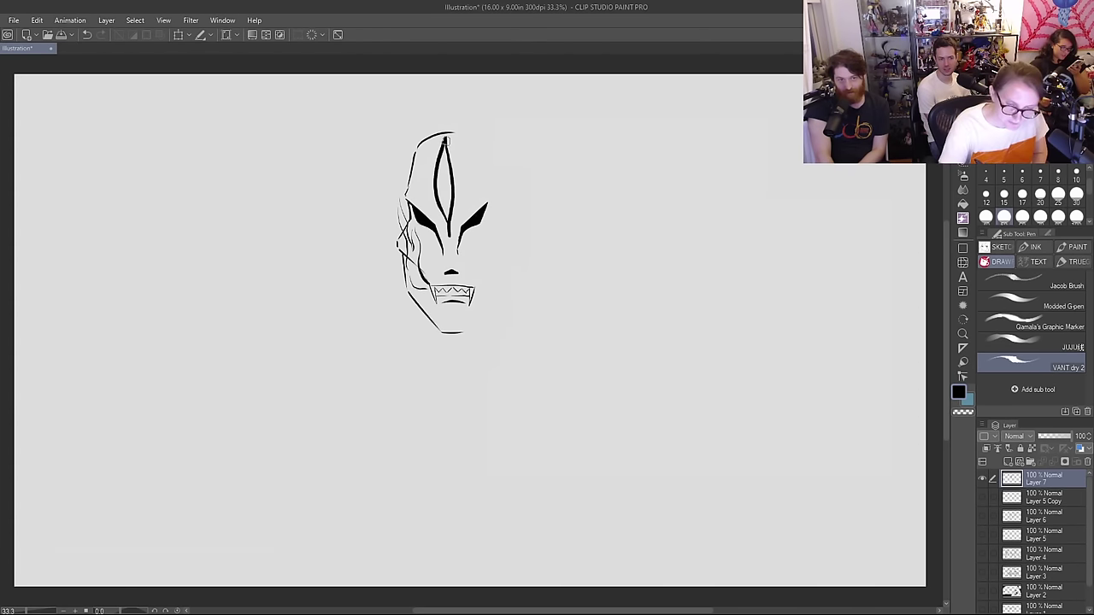
pyautogui.moveTo(445, 140); pyautogui.dragTo(452, 212)
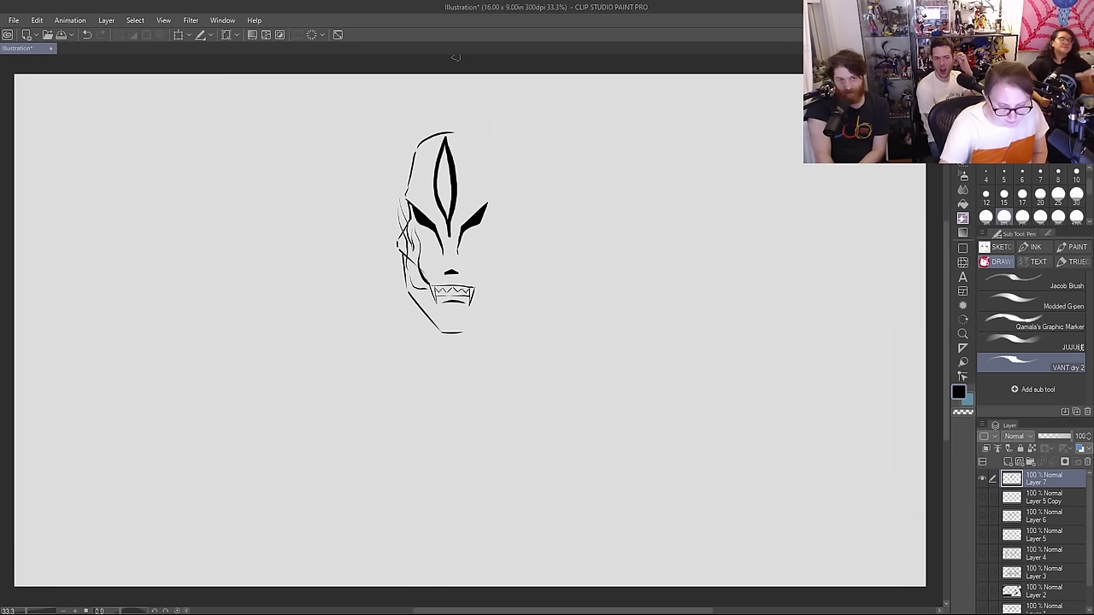
pyautogui.moveTo(445, 144); pyautogui.dragTo(449, 225)
pyautogui.moveTo(449, 173); pyautogui.dragTo(449, 199)
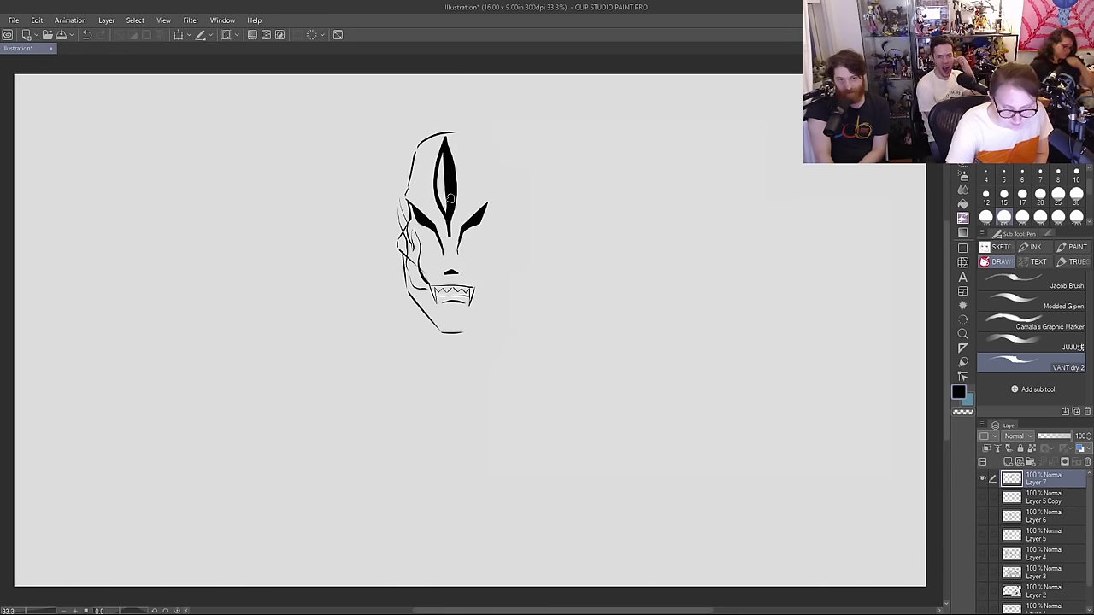
pyautogui.moveTo(443, 157)
pyautogui.mouseDown()
pyautogui.moveTo(447, 220)
pyautogui.moveTo(444, 200)
pyautogui.mouseUp()
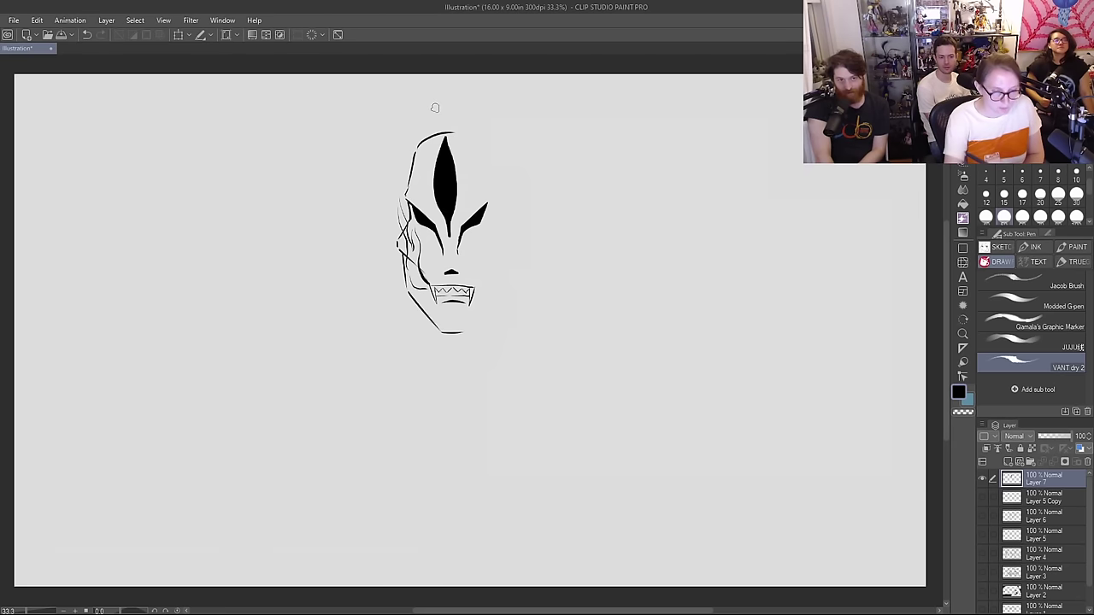
# Step: Slim the forehead almond with the eraser and carve an oval opening inside it, leaving a vertical black slit pupil
pyautogui.press('e')
pyautogui.moveTo(446, 135); pyautogui.dragTo(445, 136)
pyautogui.hotkey('ctrl', 'z')
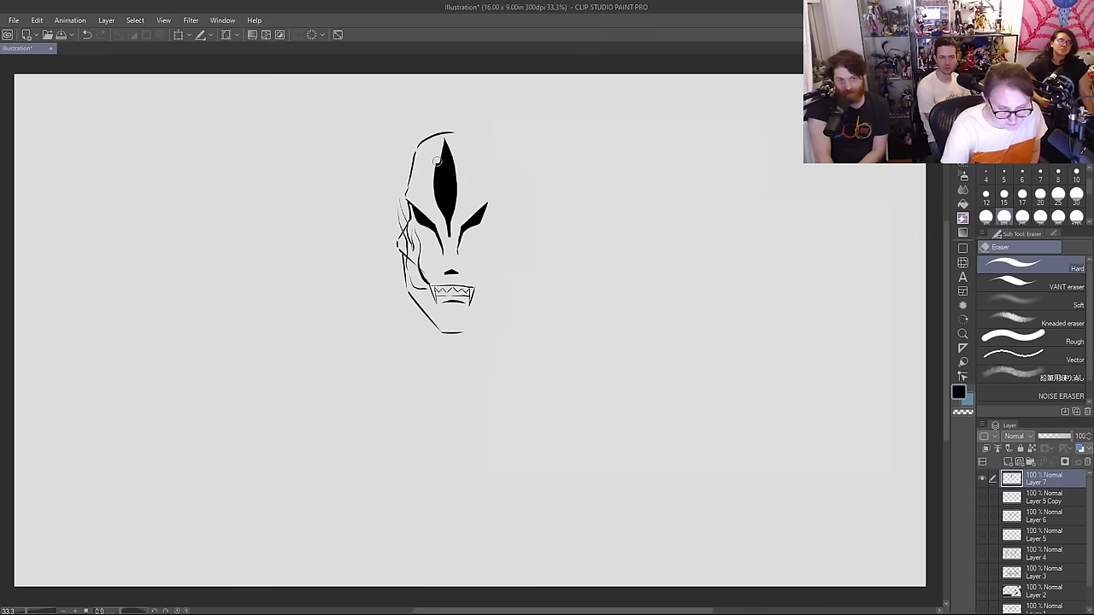
pyautogui.hotkey('ctrl', 'z')
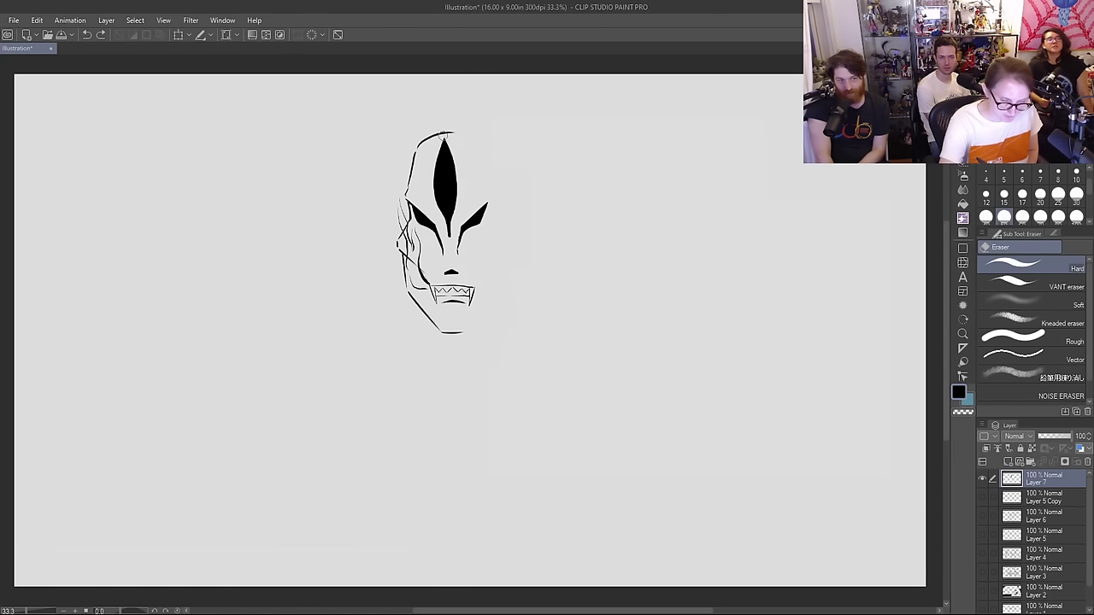
pyautogui.moveTo(442, 137); pyautogui.dragTo(445, 236)
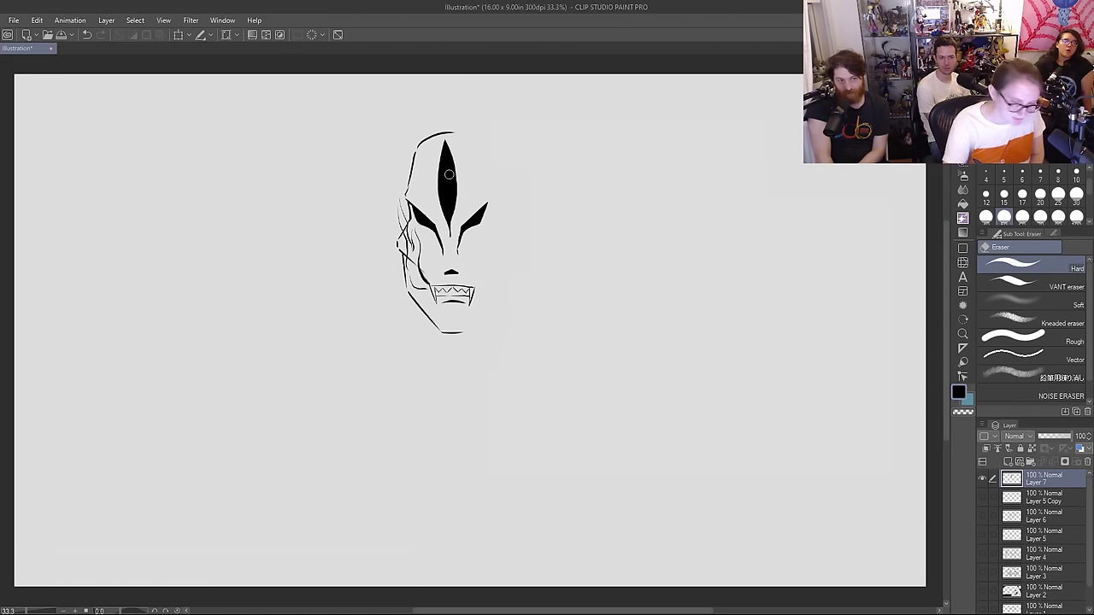
pyautogui.moveTo(446, 163); pyautogui.dragTo(449, 203)
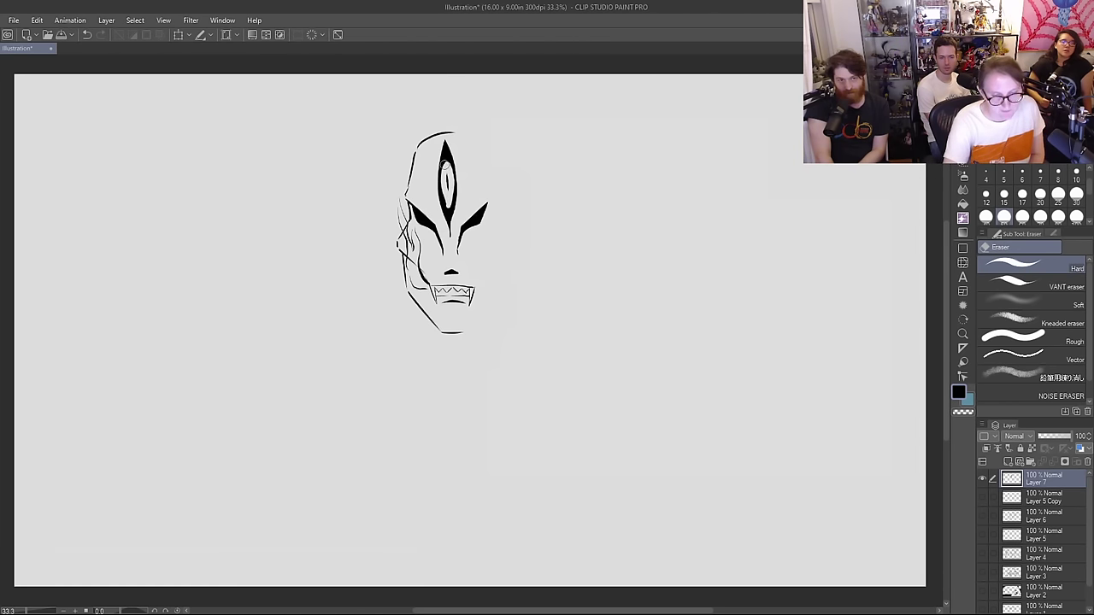
pyautogui.moveTo(447, 164); pyautogui.dragTo(447, 202)
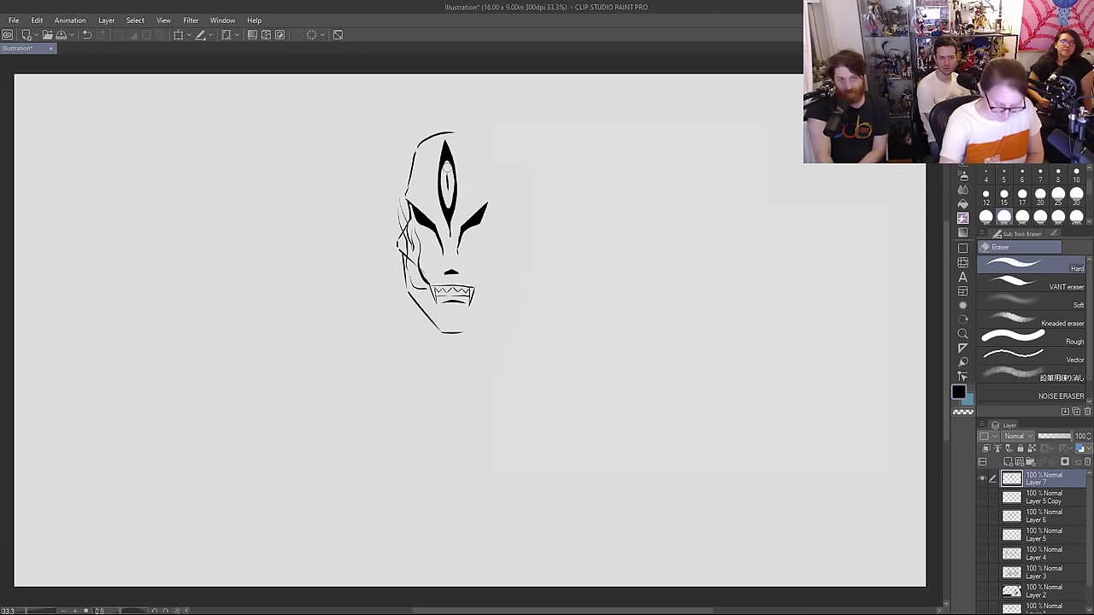
pyautogui.press('p')
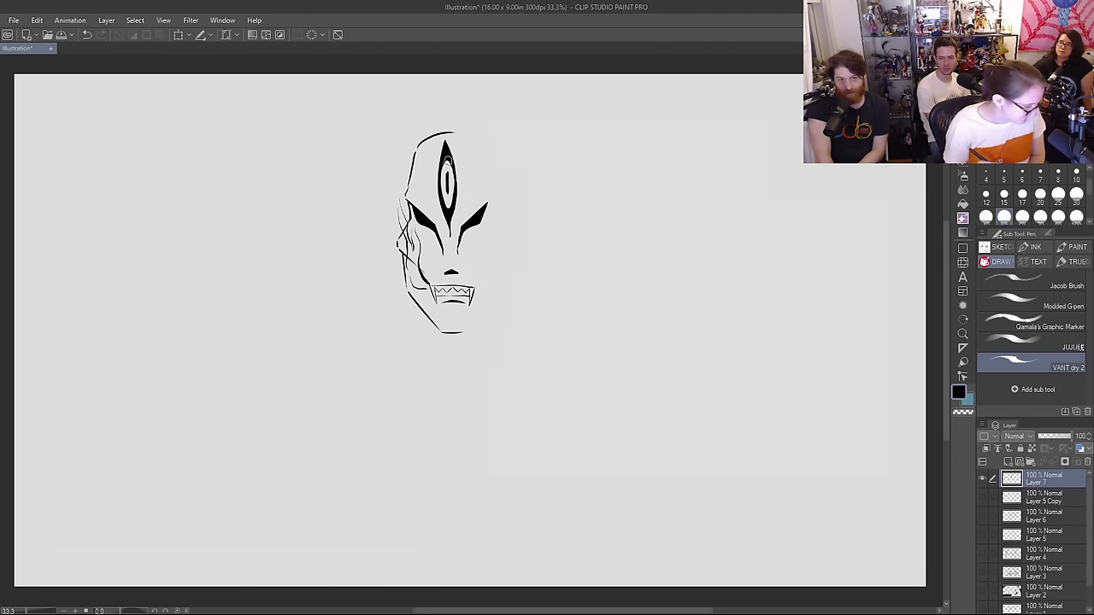
# Step: Ink a short brow mark above the first eye and draw wavy flame lines rising from it past the skull's top
pyautogui.moveTo(417, 198); pyautogui.dragTo(426, 208)
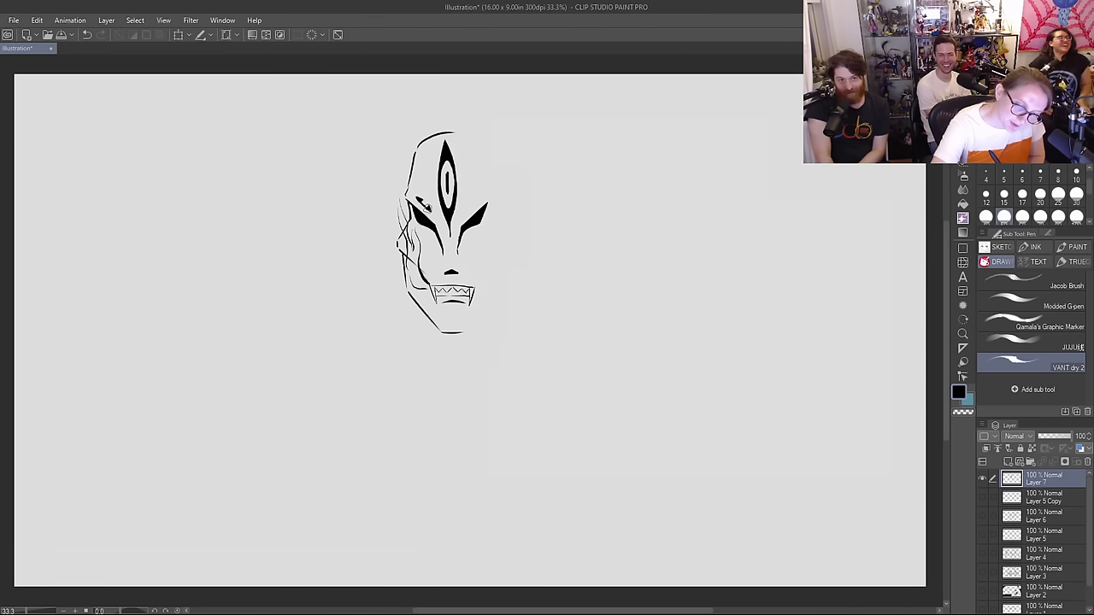
pyautogui.press('e')
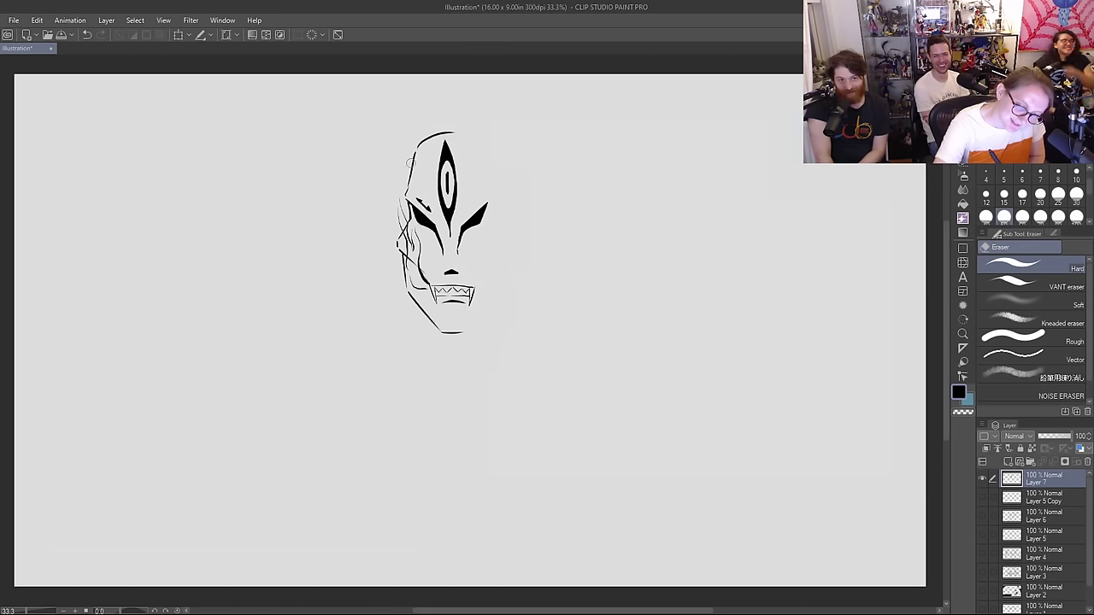
pyautogui.press('p')
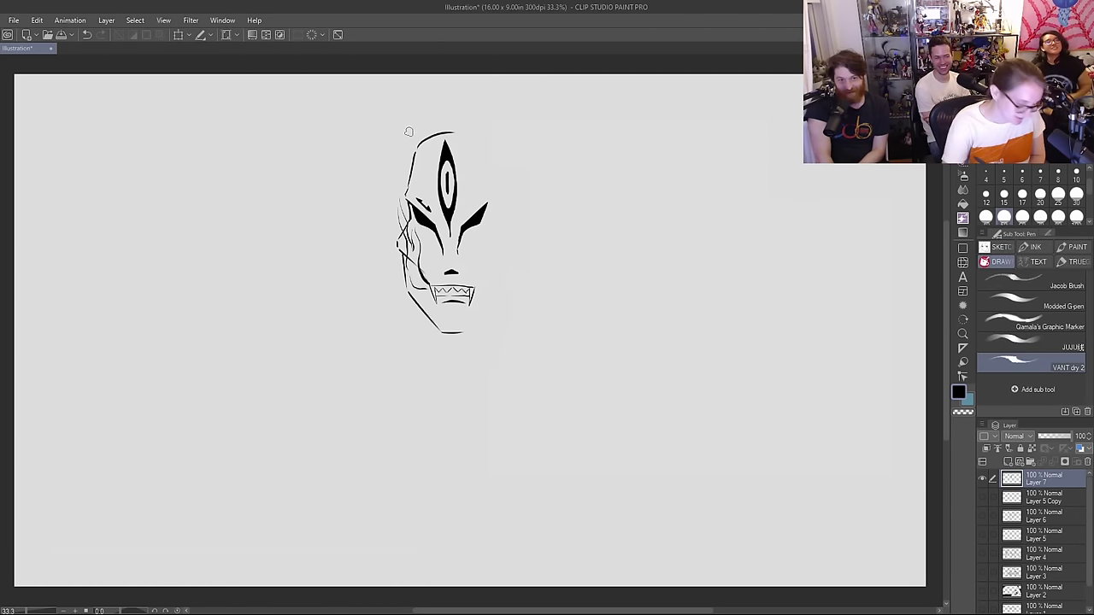
pyautogui.moveTo(419, 212)
pyautogui.mouseDown()
pyautogui.moveTo(421, 125)
pyautogui.moveTo(421, 83)
pyautogui.mouseUp()
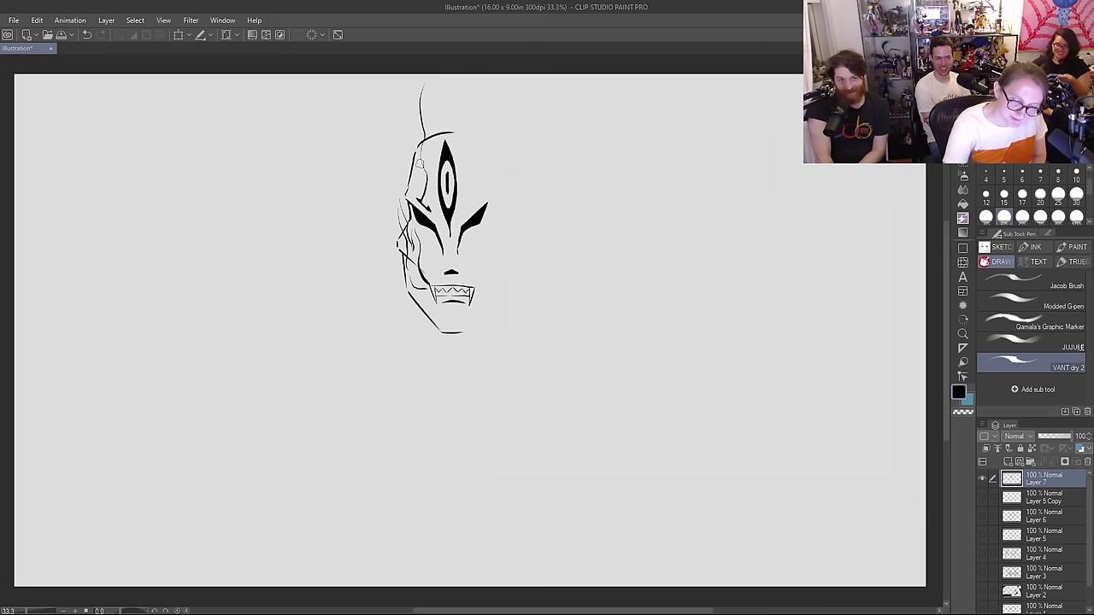
pyautogui.moveTo(427, 209)
pyautogui.mouseDown()
pyautogui.moveTo(440, 75)
pyautogui.moveTo(431, 133)
pyautogui.moveTo(434, 77)
pyautogui.moveTo(423, 101)
pyautogui.moveTo(438, 133)
pyautogui.moveTo(425, 145)
pyautogui.moveTo(422, 137)
pyautogui.mouseUp()
pyautogui.press('e')
pyautogui.press('p')
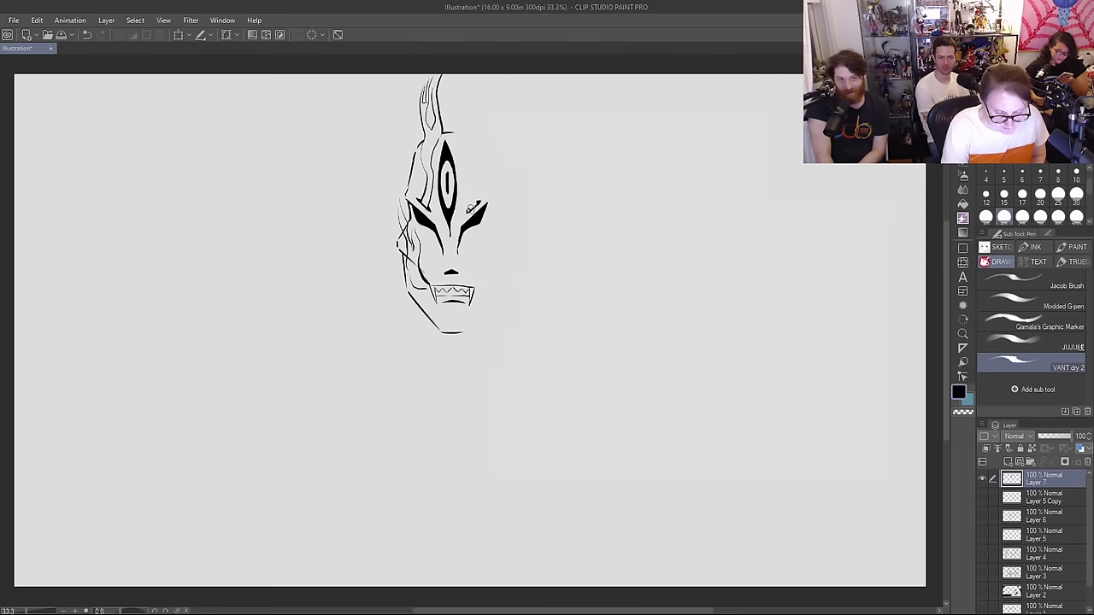
# Step: Draw matching flame lines rising from the second eye's brow, adding inner strands and small loose wisps above the head
pyautogui.moveTo(469, 210); pyautogui.dragTo(465, 85)
pyautogui.moveTo(478, 202); pyautogui.dragTo(505, 79)
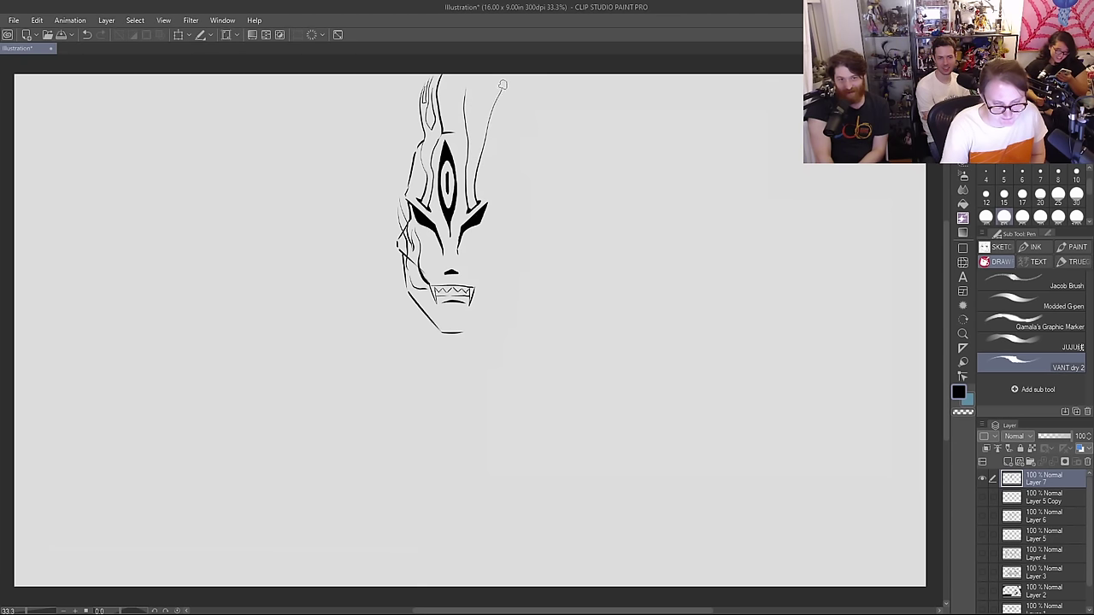
pyautogui.moveTo(474, 132); pyautogui.dragTo(483, 75)
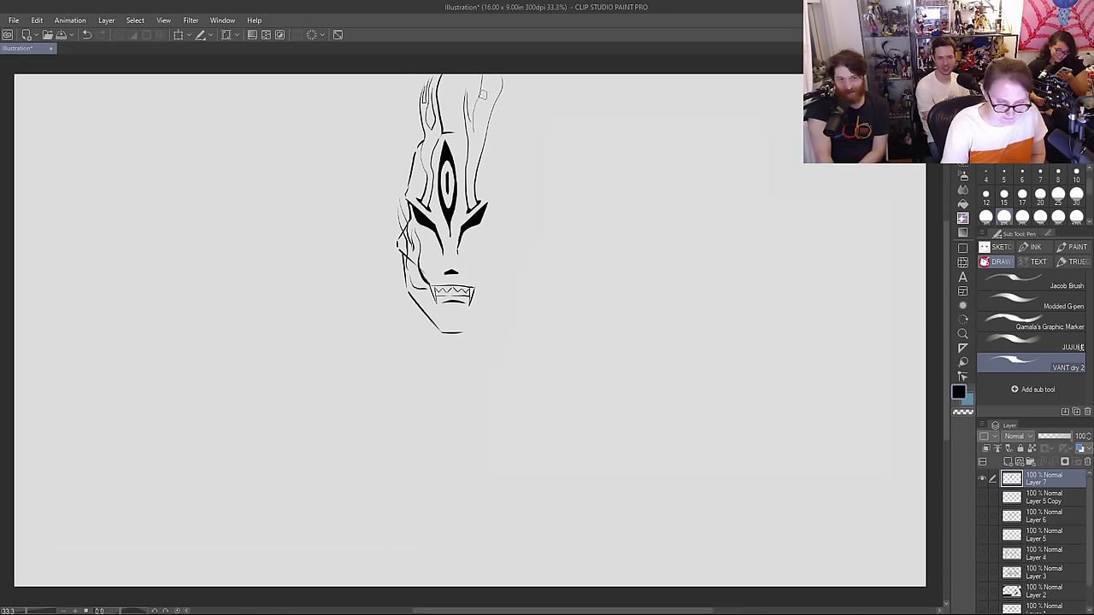
pyautogui.moveTo(474, 163); pyautogui.dragTo(494, 76)
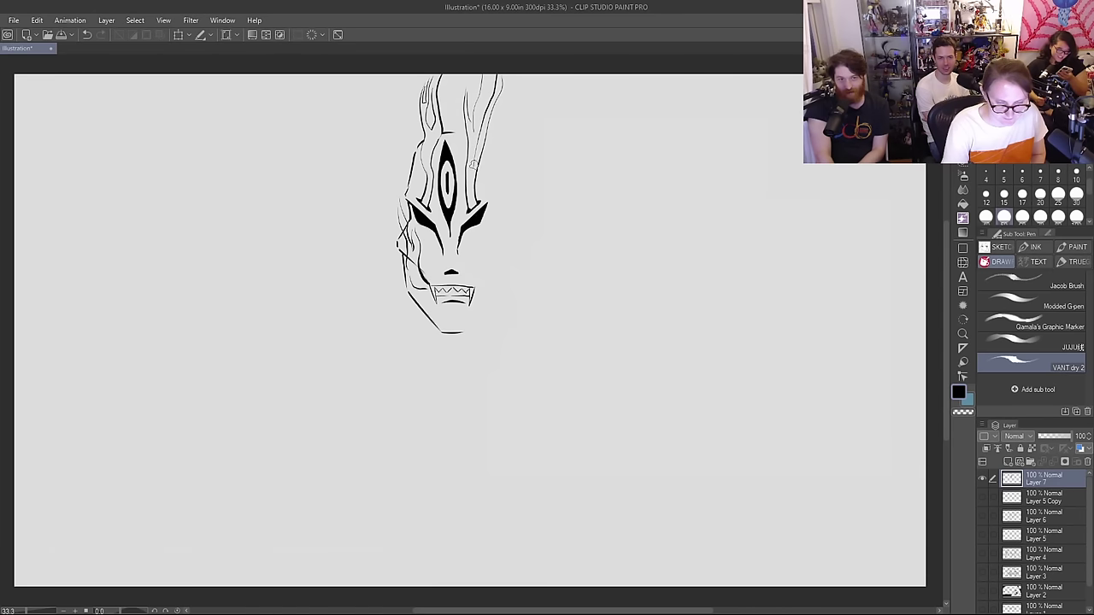
pyautogui.moveTo(474, 162)
pyautogui.mouseDown()
pyautogui.moveTo(493, 76)
pyautogui.moveTo(458, 82)
pyautogui.moveTo(458, 100)
pyautogui.moveTo(459, 90)
pyautogui.moveTo(411, 111)
pyautogui.moveTo(414, 120)
pyautogui.mouseUp()
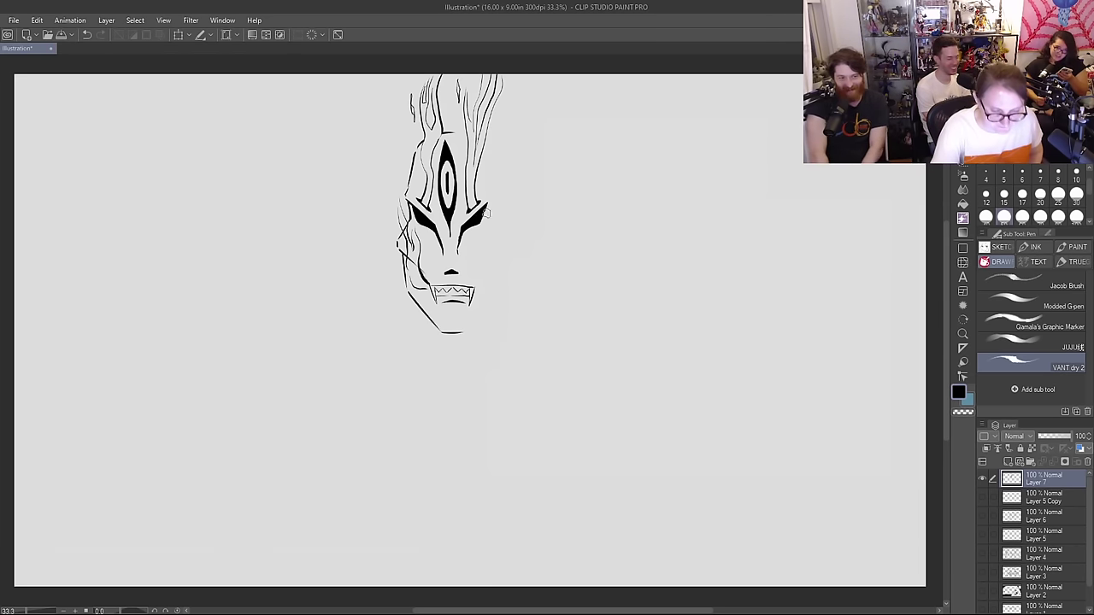
# Step: Slim both eyes with the eraser, extend the brows outward into points, and replace the skull outline with short temple lines
pyautogui.press('e')
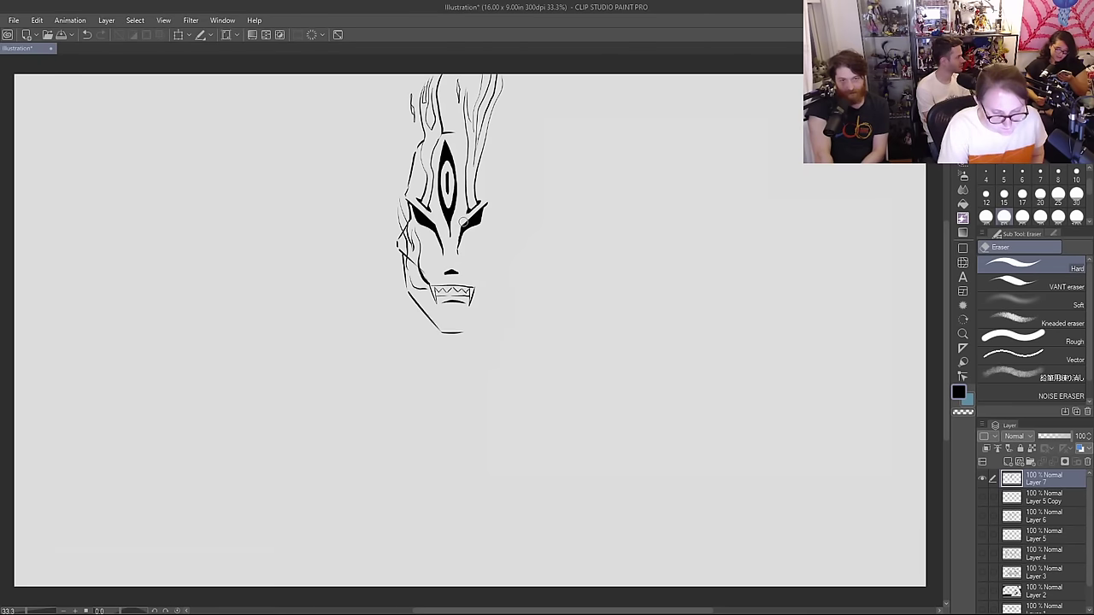
pyautogui.press('p')
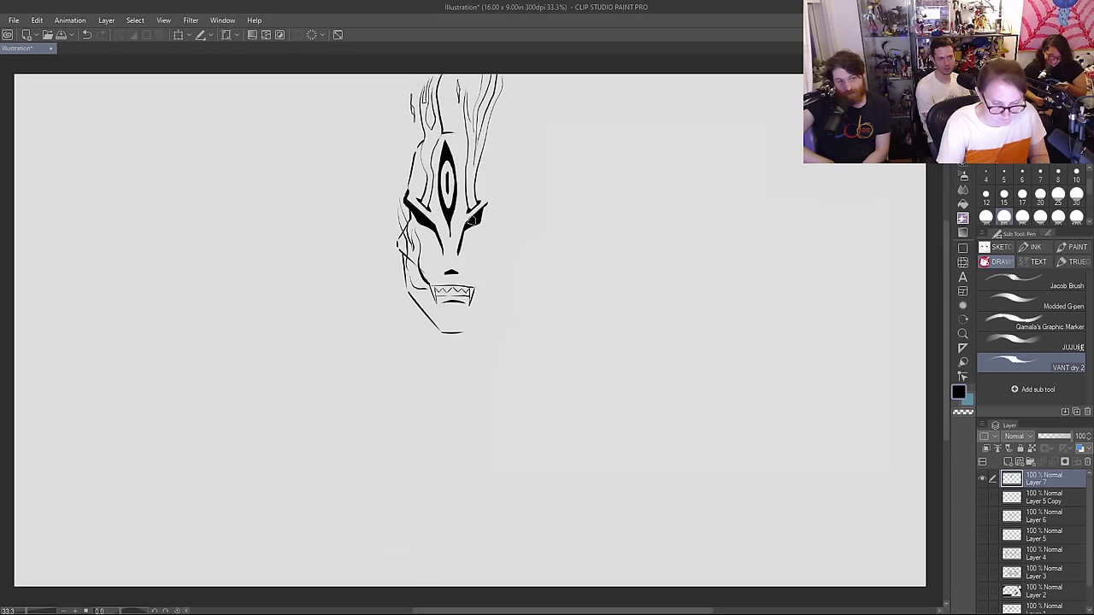
pyautogui.moveTo(482, 208); pyautogui.dragTo(491, 201)
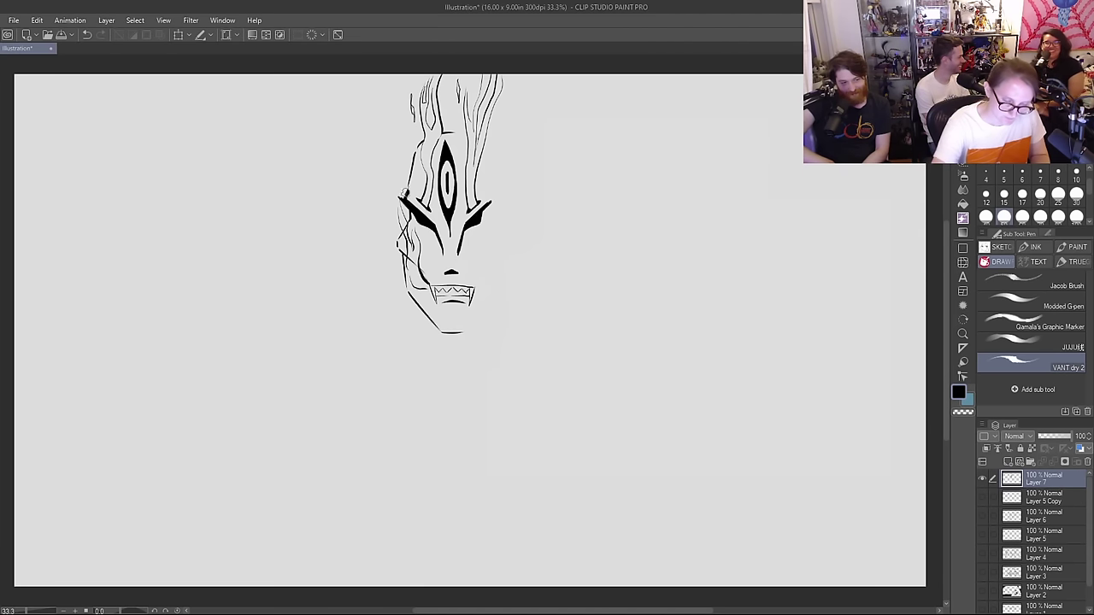
pyautogui.moveTo(400, 202); pyautogui.dragTo(407, 153)
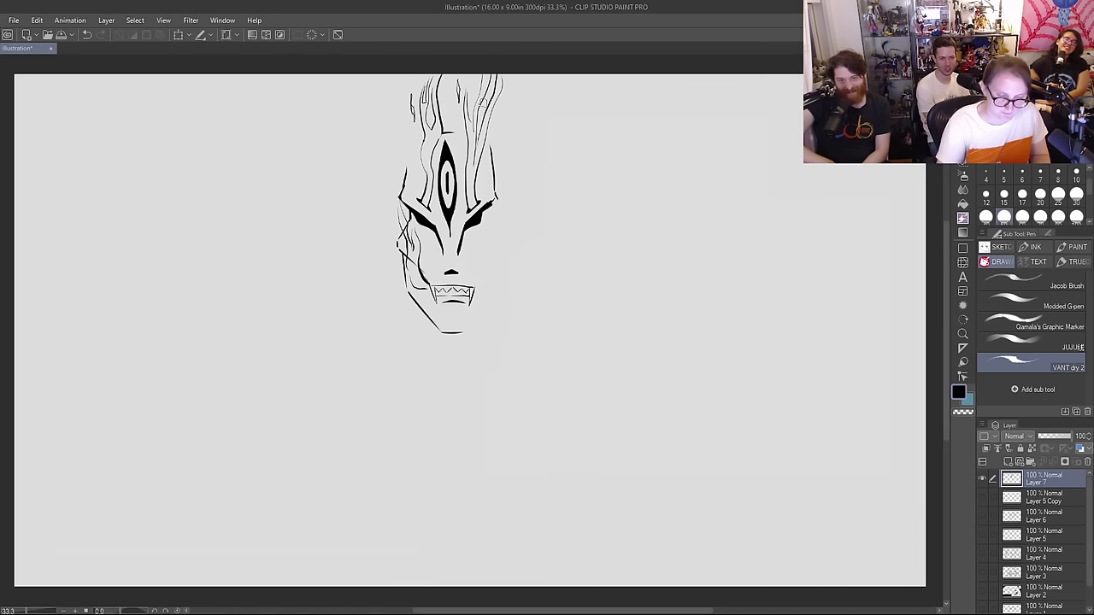
pyautogui.press('e')
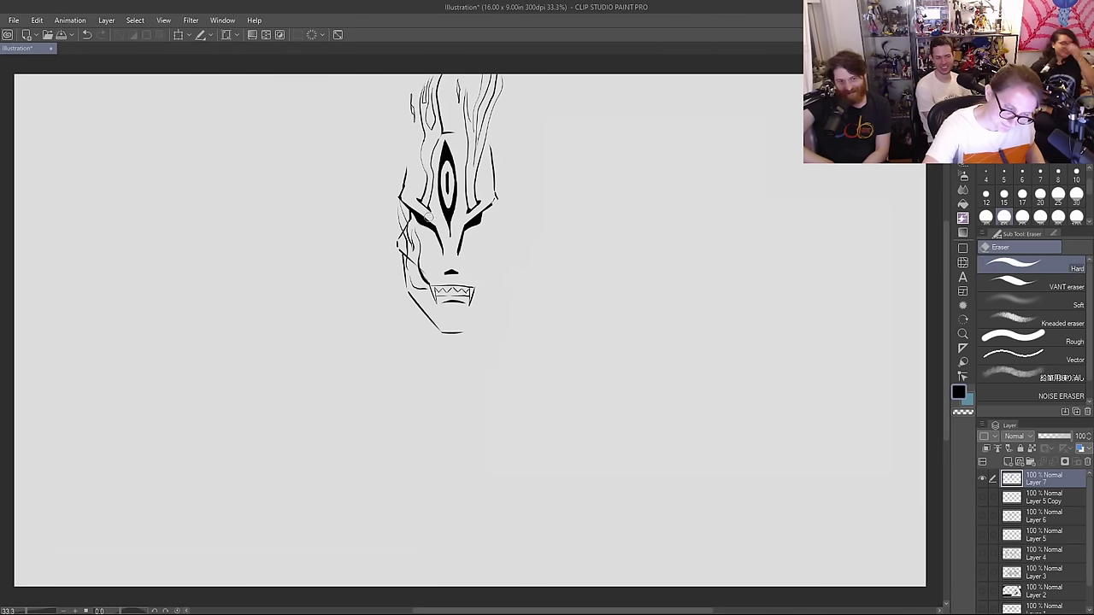
# Step: Ink the angular cheekbone and jawline on the second side of the face down to the flat chin
pyautogui.press('p')
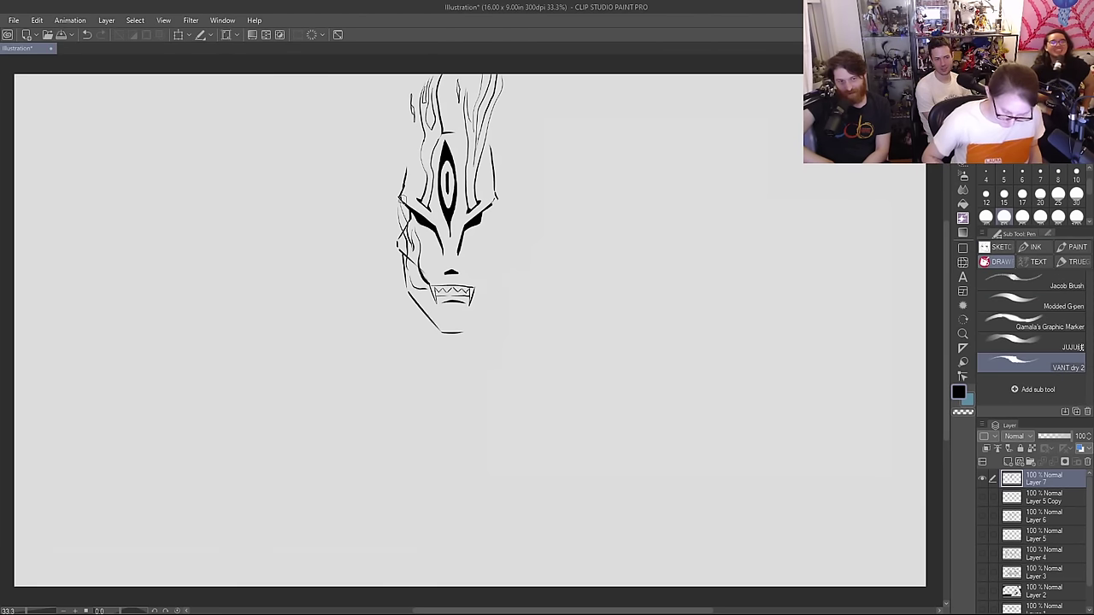
pyautogui.moveTo(466, 229)
pyautogui.mouseDown()
pyautogui.moveTo(492, 204)
pyautogui.moveTo(478, 219)
pyautogui.moveTo(493, 206)
pyautogui.moveTo(503, 250)
pyautogui.moveTo(482, 299)
pyautogui.mouseUp()
pyautogui.moveTo(500, 257)
pyautogui.mouseDown()
pyautogui.moveTo(497, 297)
pyautogui.moveTo(466, 332)
pyautogui.mouseUp()
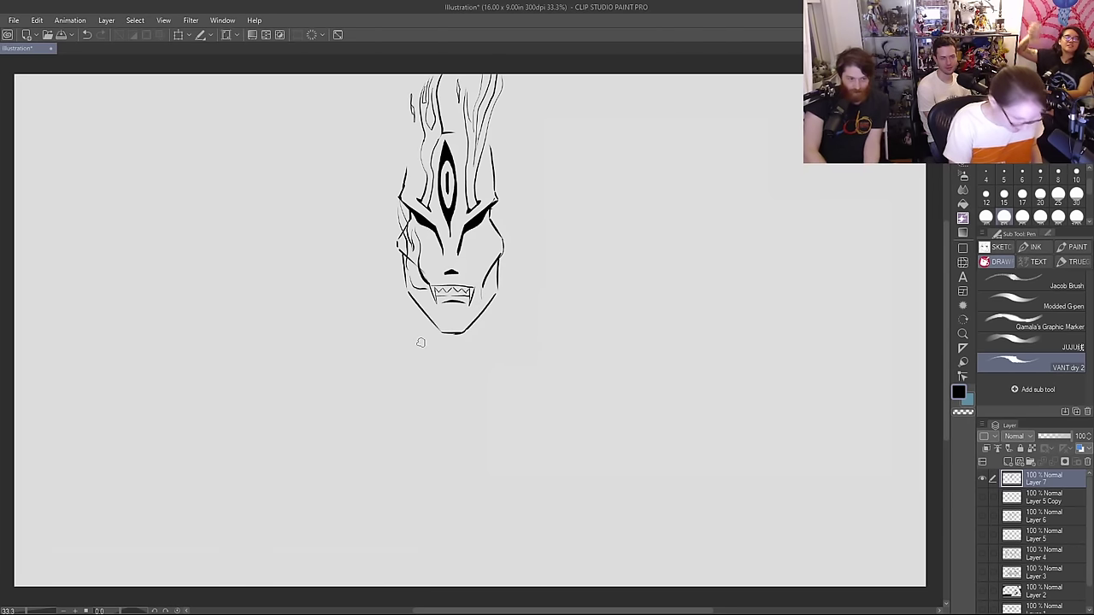
# Step: Ink flowing sinew lines from the second mouth corner up past the cheek into tall wavy flames, and erase overlapping cheek lines
pyautogui.moveTo(476, 290)
pyautogui.mouseDown()
pyautogui.moveTo(515, 177)
pyautogui.moveTo(507, 152)
pyautogui.mouseUp()
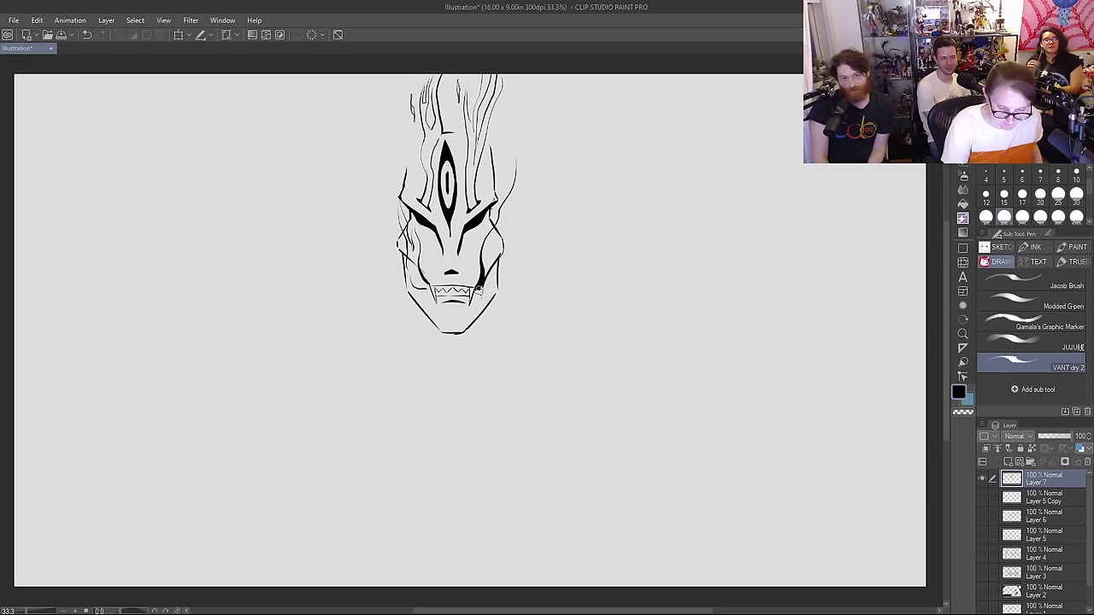
pyautogui.moveTo(479, 290)
pyautogui.mouseDown()
pyautogui.moveTo(530, 170)
pyautogui.moveTo(511, 121)
pyautogui.mouseUp()
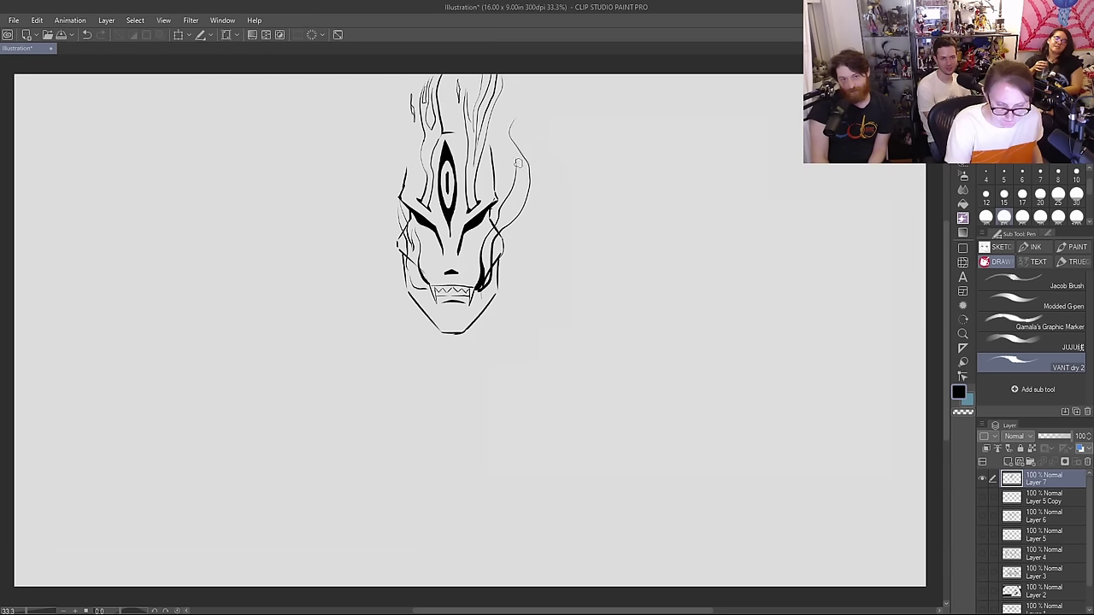
pyautogui.moveTo(517, 163); pyautogui.dragTo(528, 89)
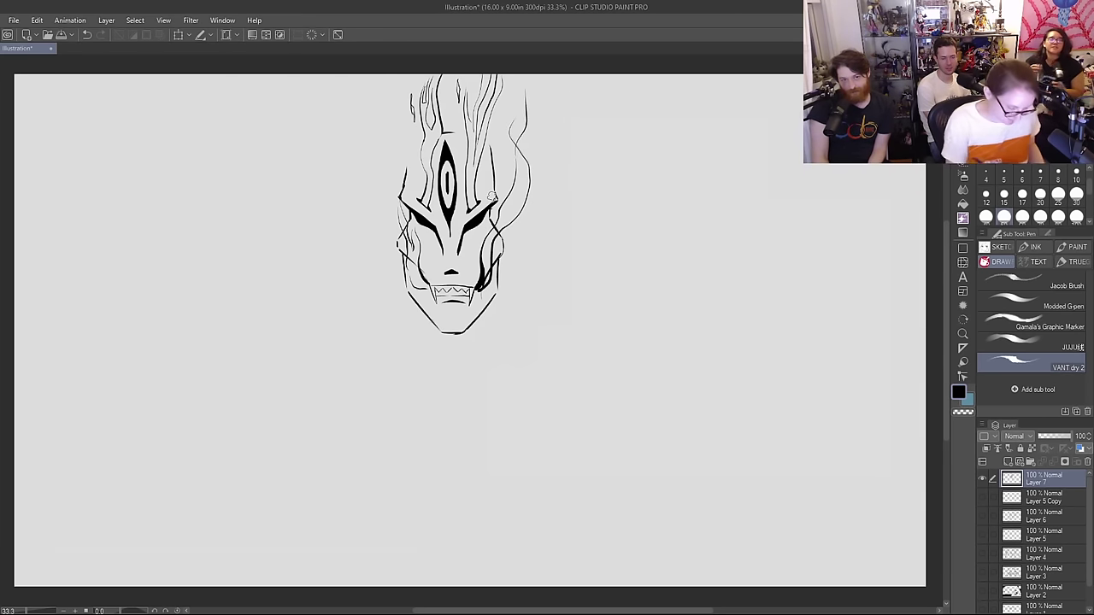
pyautogui.press('e')
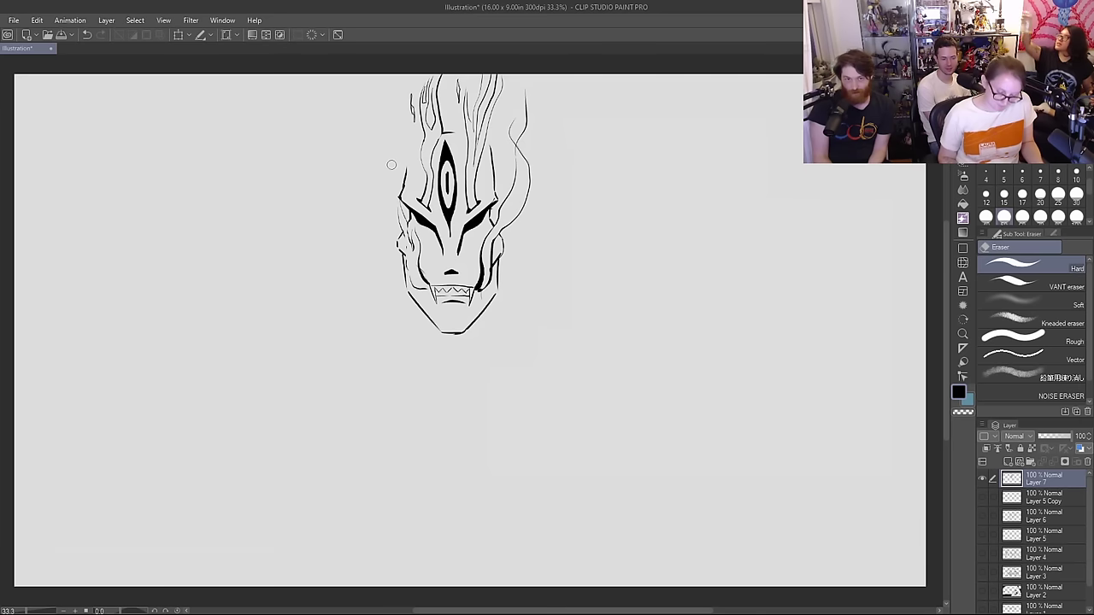
# Step: Ink wavy flame lines rising from the first mouth corner past the cheek and temple, with inner strands beside the forehead
pyautogui.press('p')
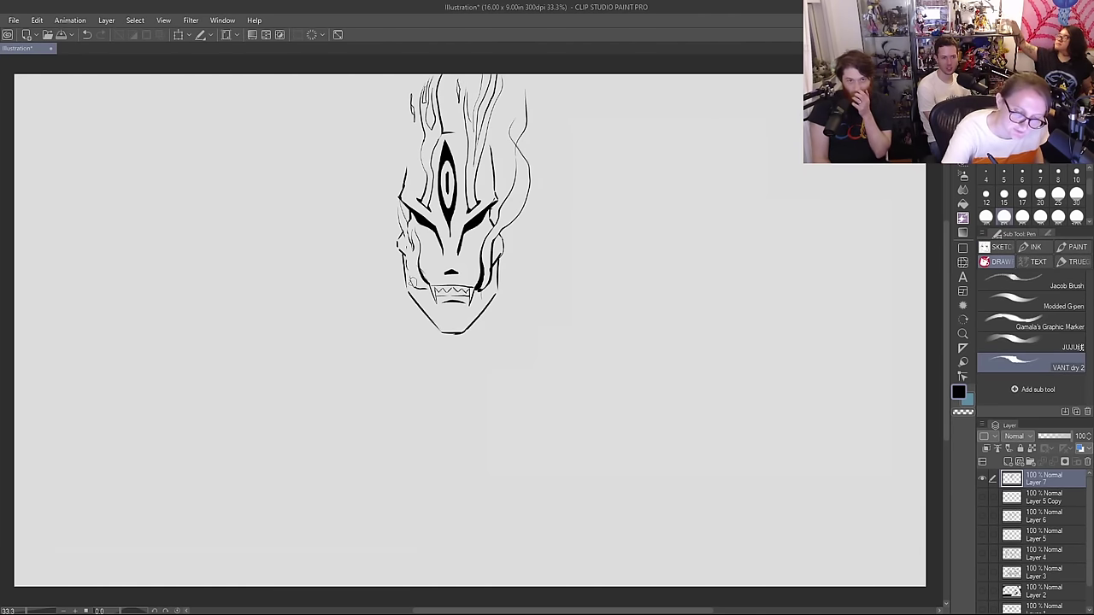
pyautogui.moveTo(412, 280); pyautogui.dragTo(386, 132)
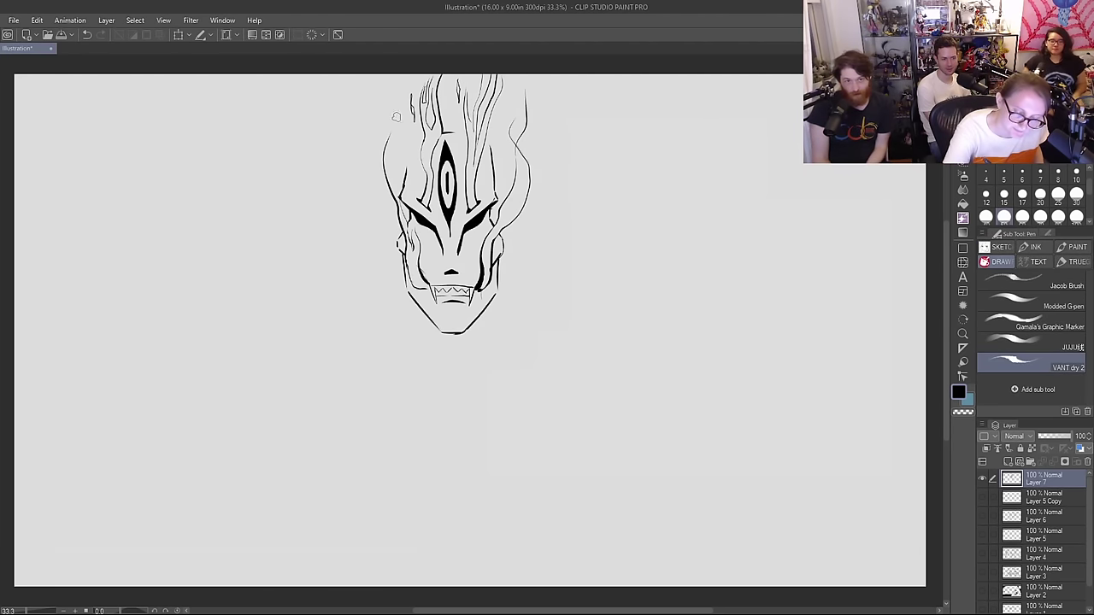
pyautogui.moveTo(395, 175); pyautogui.dragTo(404, 128)
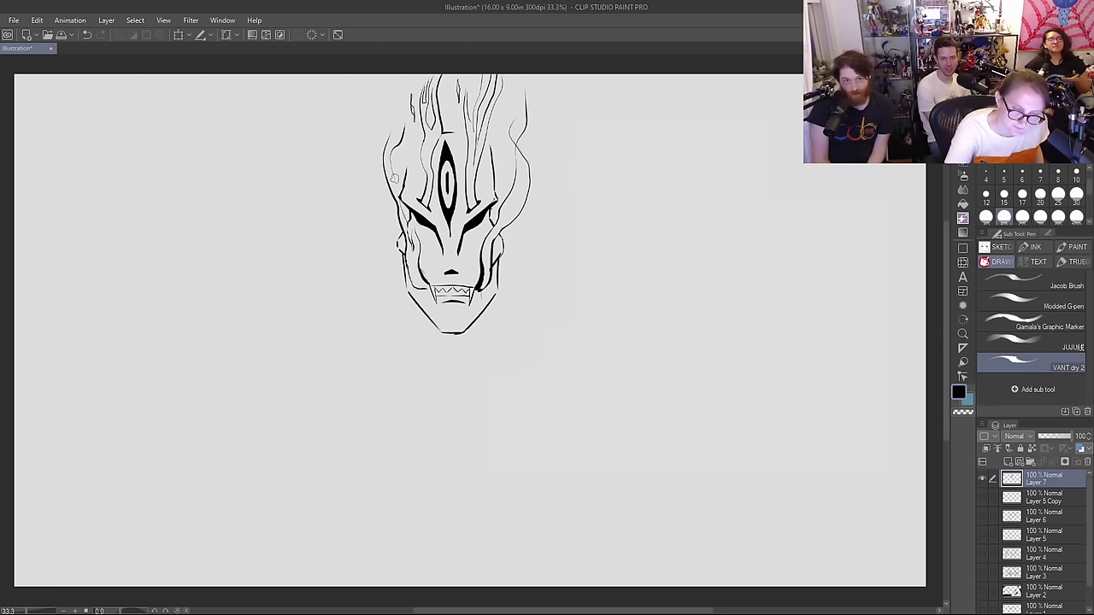
pyautogui.moveTo(393, 177)
pyautogui.mouseDown()
pyautogui.moveTo(403, 137)
pyautogui.moveTo(407, 159)
pyautogui.moveTo(422, 128)
pyautogui.mouseUp()
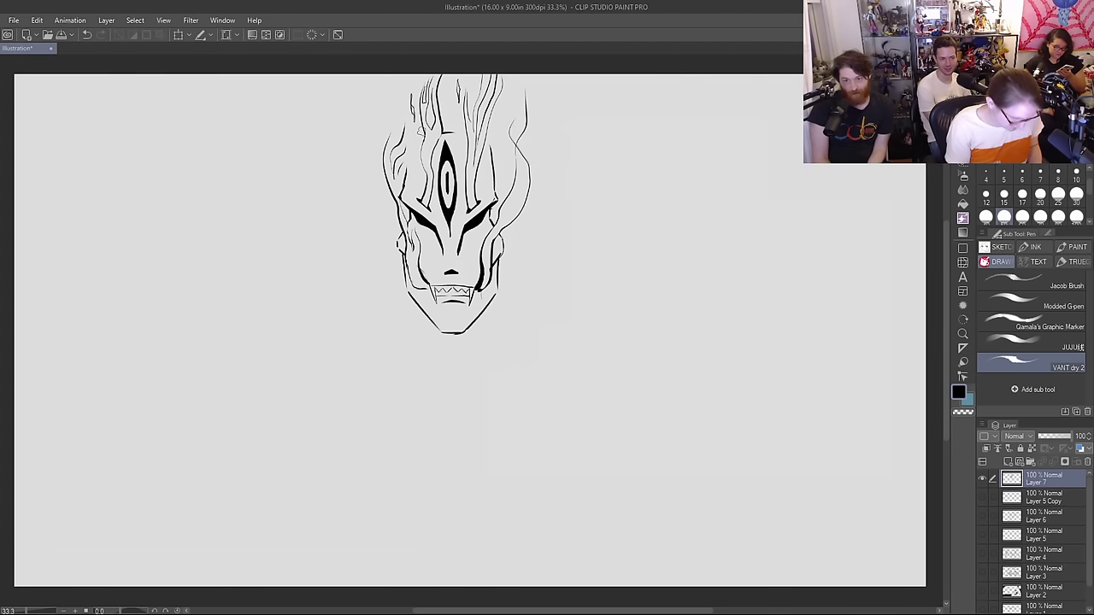
# Step: Thicken the flat chin and jaw edges, and ink both sides of the neck with a sloping shoulder line
pyautogui.moveTo(496, 291)
pyautogui.mouseDown()
pyautogui.moveTo(467, 331)
pyautogui.moveTo(440, 330)
pyautogui.mouseUp()
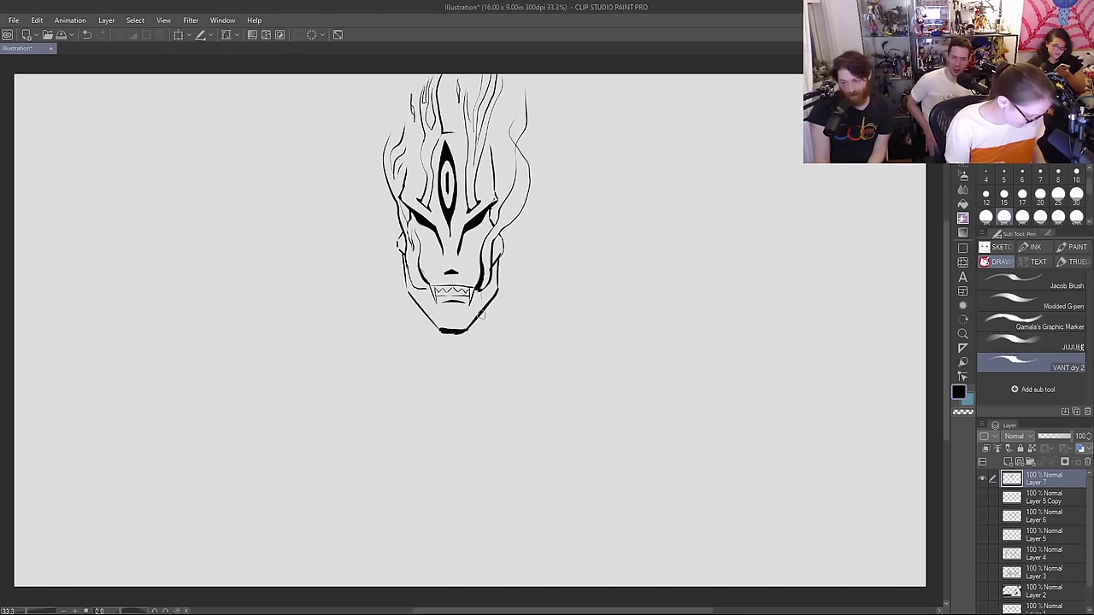
pyautogui.moveTo(410, 296); pyautogui.dragTo(422, 349)
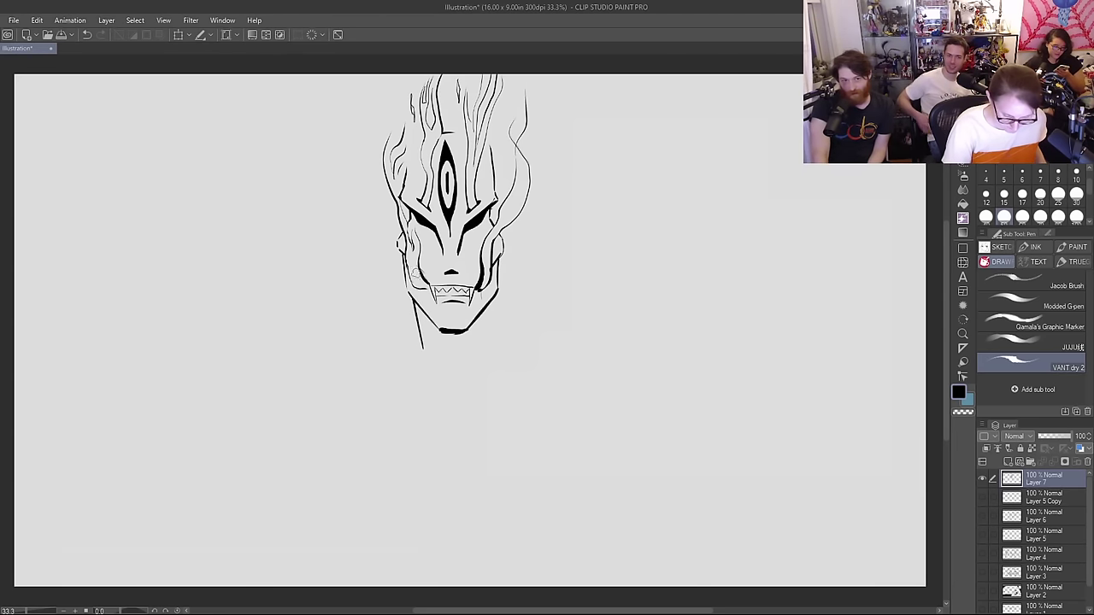
pyautogui.moveTo(493, 296); pyautogui.dragTo(484, 352)
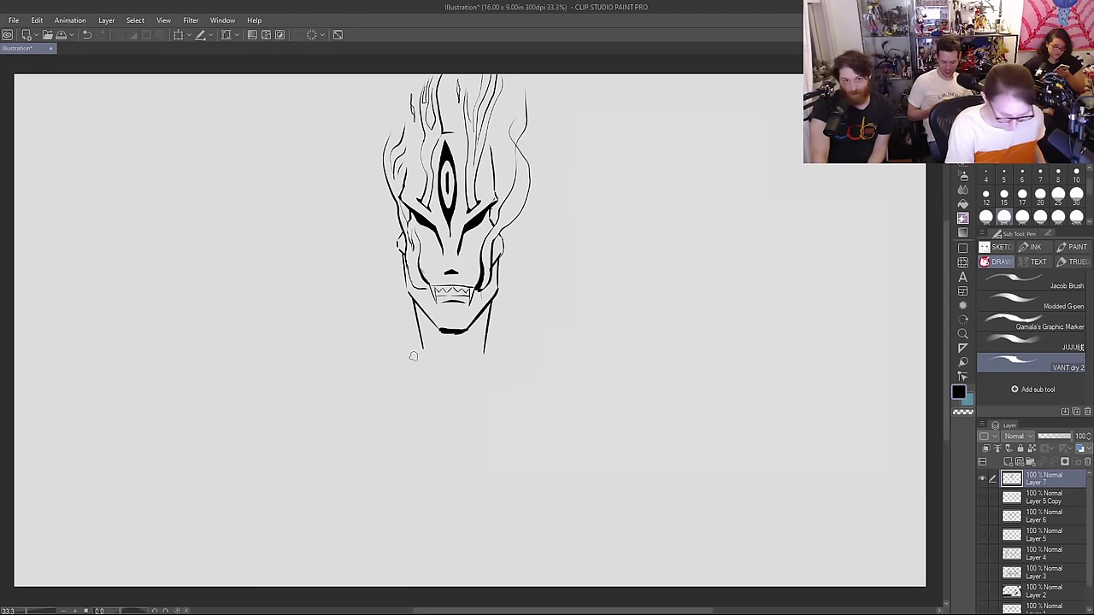
pyautogui.moveTo(415, 352); pyautogui.dragTo(334, 402)
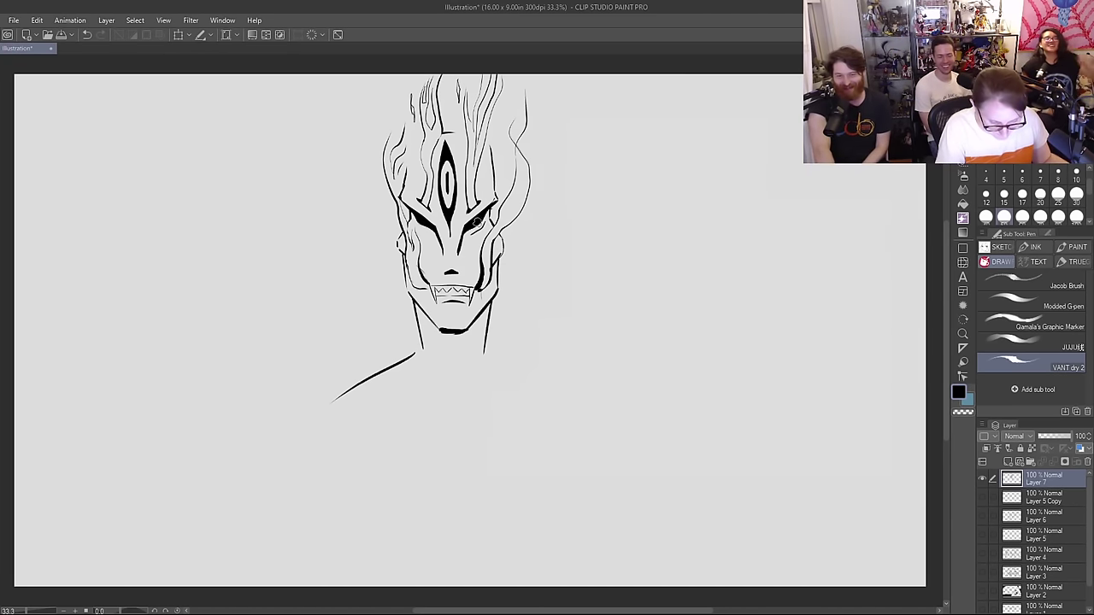
# Step: Refine the lower edges of the eyes and the nose bridge, and hatch shadows beneath both cheekbones
pyautogui.hotkey('ctrl', 'z')
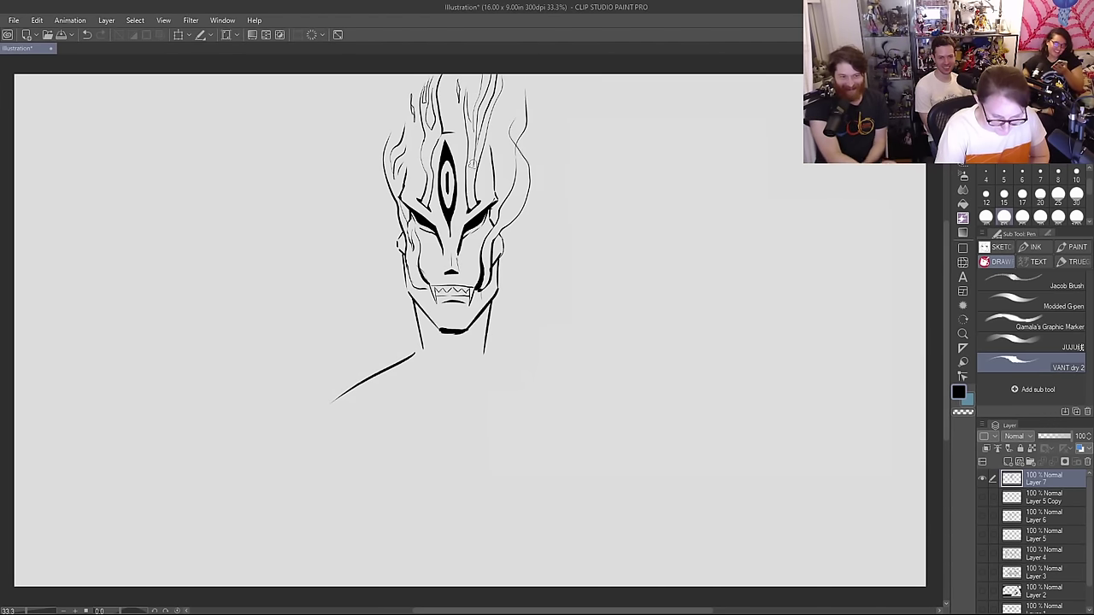
pyautogui.press('e')
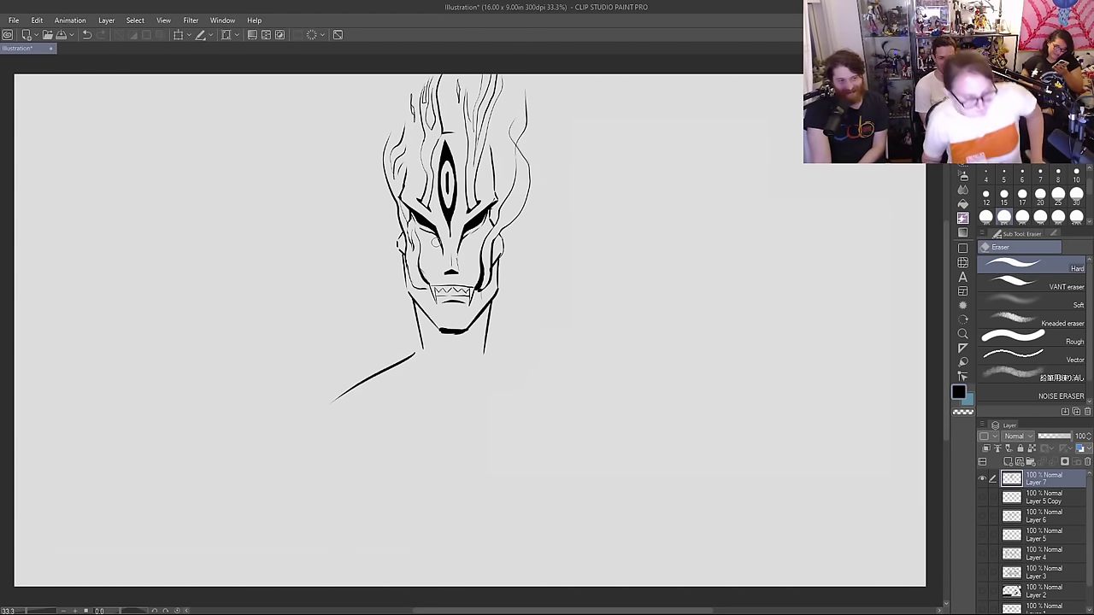
pyautogui.press('p')
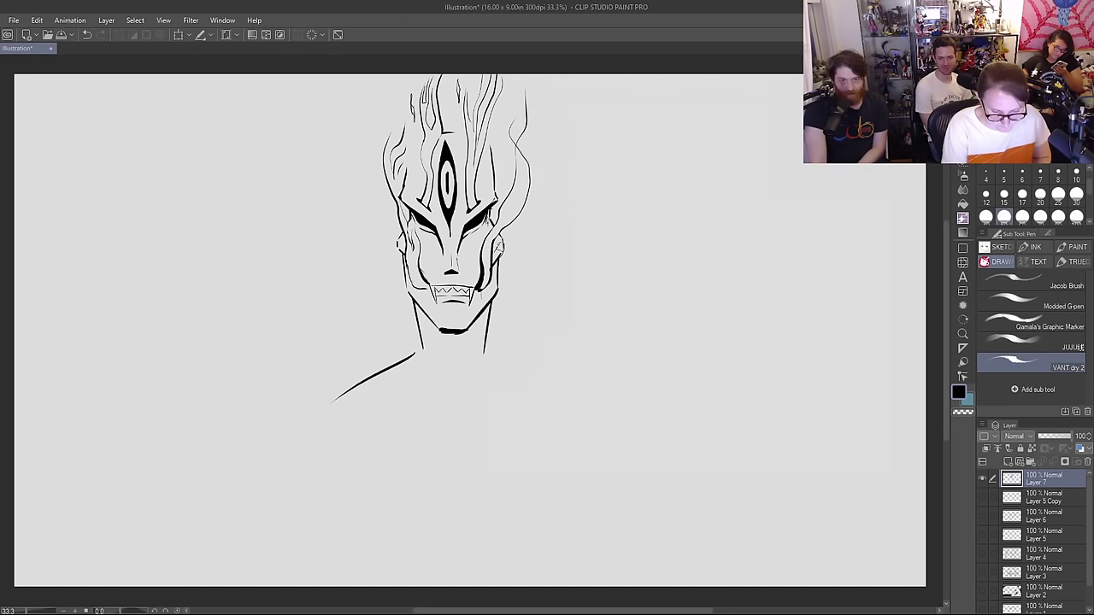
pyautogui.moveTo(499, 247); pyautogui.dragTo(485, 292)
pyautogui.moveTo(398, 243); pyautogui.dragTo(408, 279)
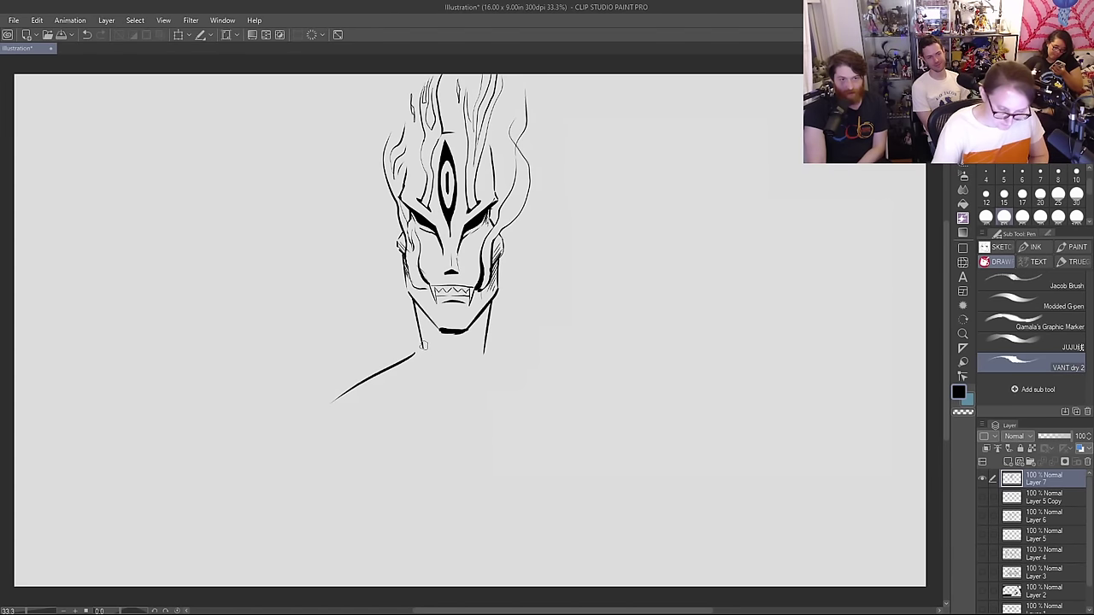
# Step: Ink a curved neckline at the base of the neck and a shirt collar with two double-lined pointed flaps
pyautogui.moveTo(417, 351)
pyautogui.mouseDown()
pyautogui.moveTo(445, 362)
pyautogui.moveTo(486, 345)
pyautogui.mouseUp()
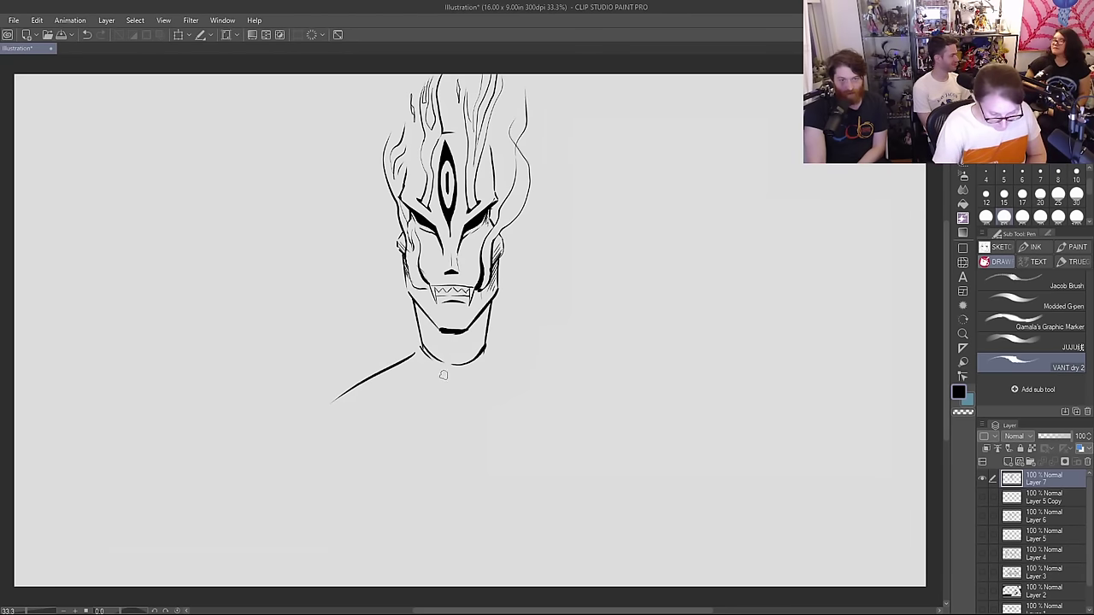
pyautogui.moveTo(447, 373)
pyautogui.mouseDown()
pyautogui.moveTo(435, 397)
pyautogui.moveTo(469, 400)
pyautogui.mouseUp()
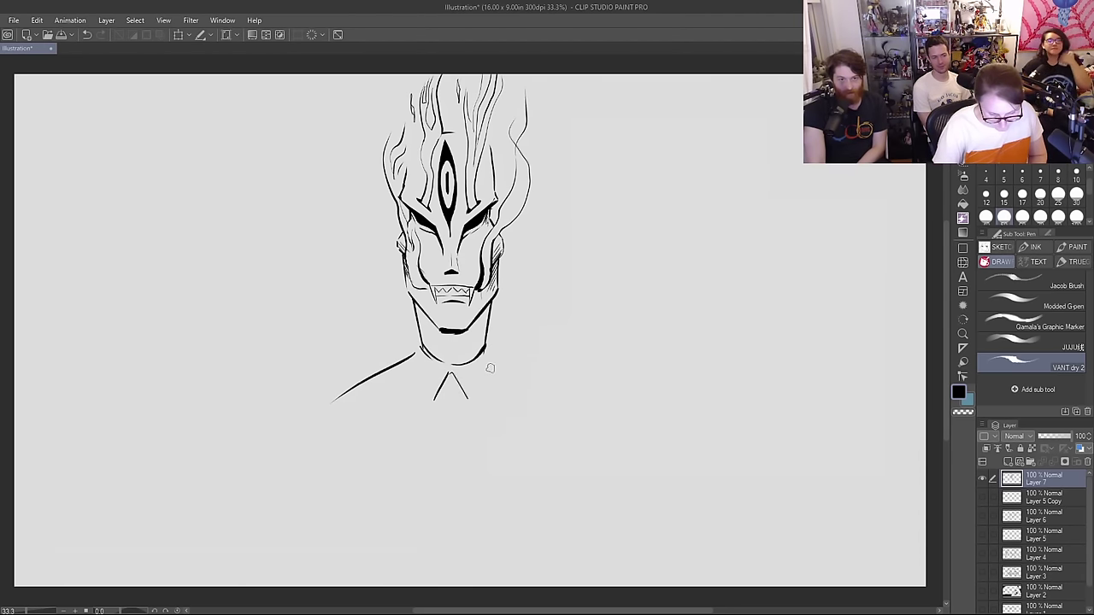
pyautogui.moveTo(493, 360); pyautogui.dragTo(470, 398)
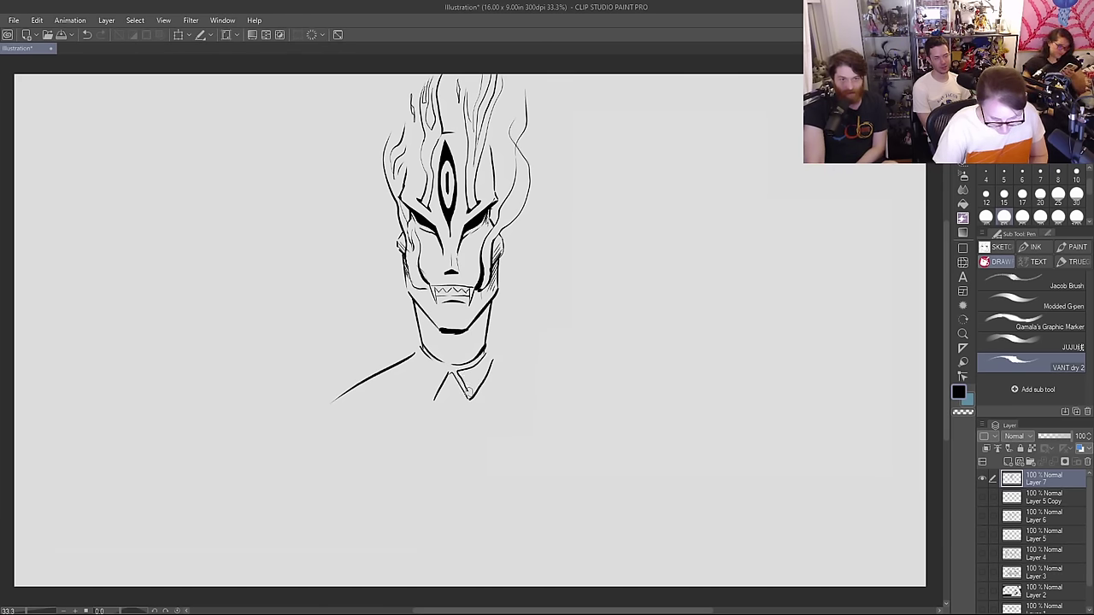
pyautogui.moveTo(476, 383)
pyautogui.mouseDown()
pyautogui.moveTo(495, 332)
pyautogui.moveTo(485, 356)
pyautogui.mouseUp()
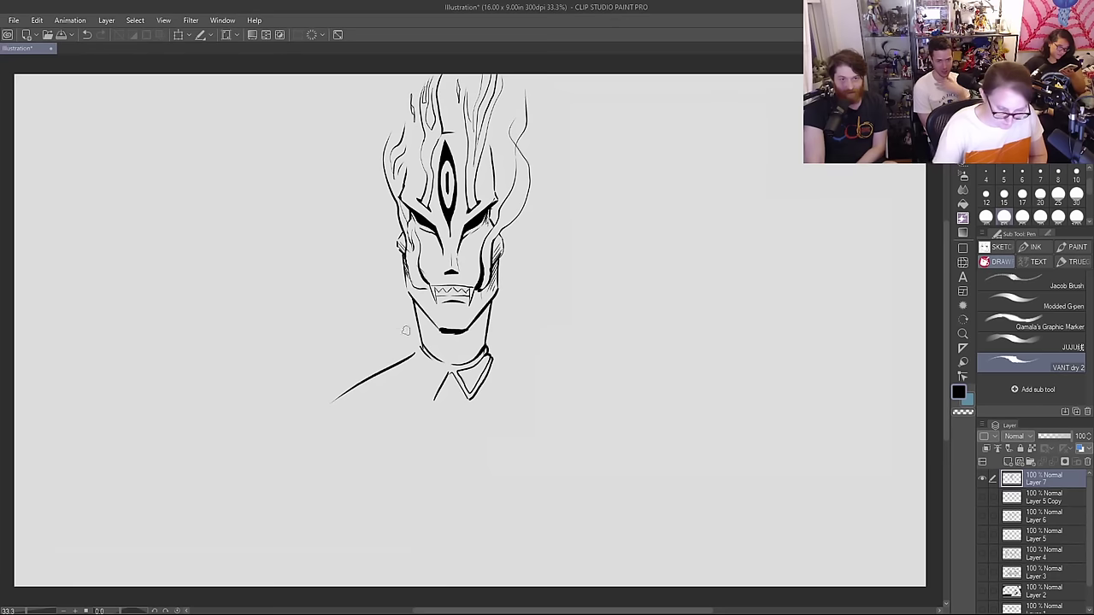
pyautogui.moveTo(433, 398)
pyautogui.mouseDown()
pyautogui.moveTo(412, 357)
pyautogui.moveTo(421, 352)
pyautogui.moveTo(430, 386)
pyautogui.mouseUp()
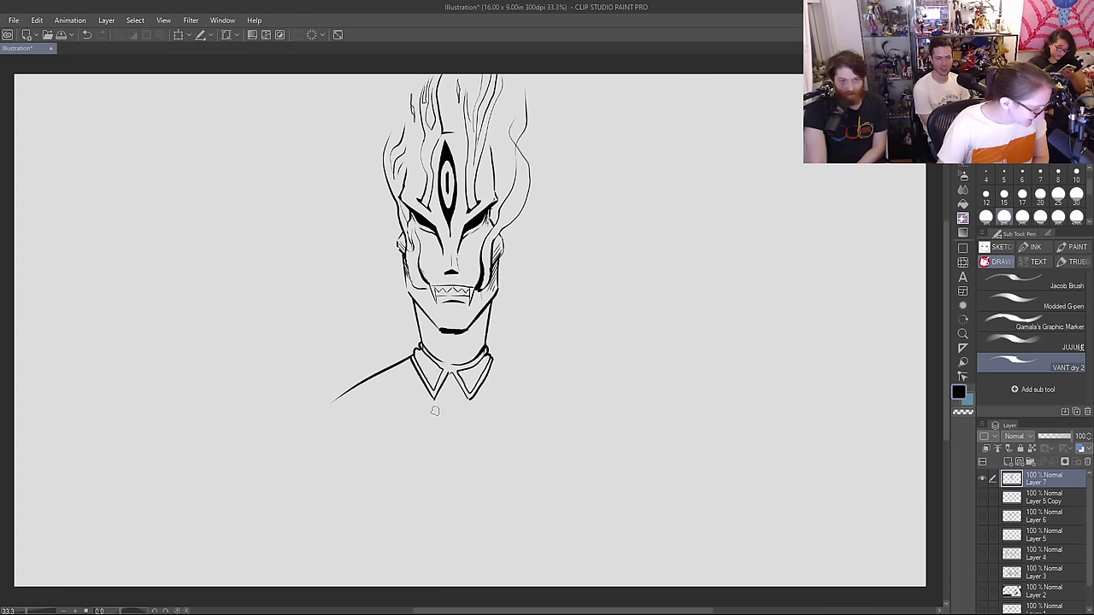
# Step: Ink a tall, thick almond outline hanging beneath the collar, with a smaller almond nested inside it
pyautogui.moveTo(448, 387)
pyautogui.mouseDown()
pyautogui.moveTo(432, 441)
pyautogui.moveTo(439, 488)
pyautogui.moveTo(456, 506)
pyautogui.mouseUp()
pyautogui.moveTo(448, 387)
pyautogui.mouseDown()
pyautogui.moveTo(469, 442)
pyautogui.moveTo(457, 505)
pyautogui.mouseUp()
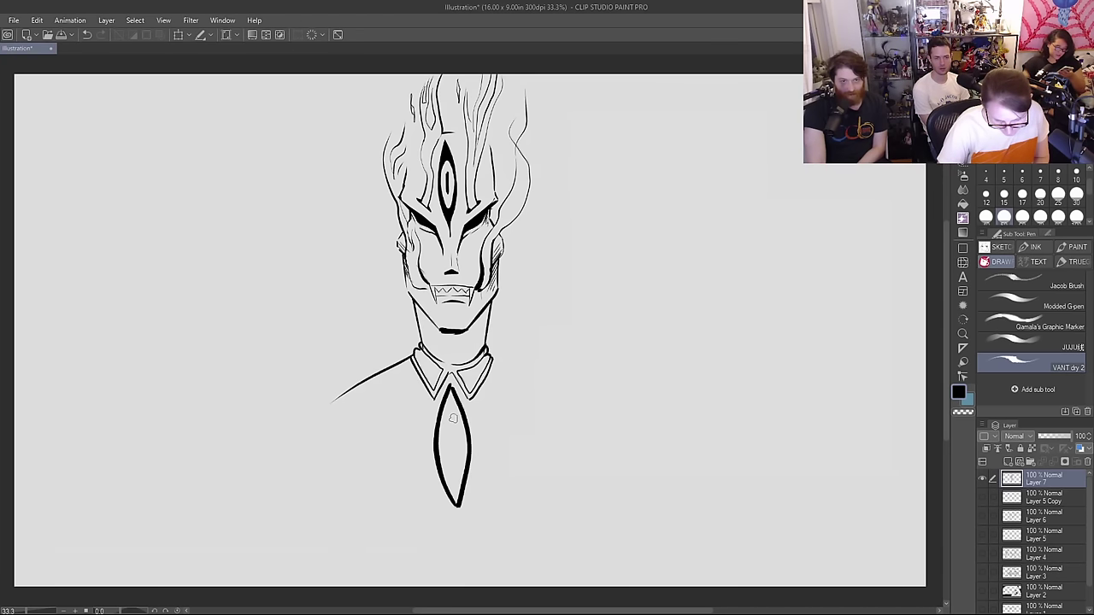
pyautogui.moveTo(450, 415); pyautogui.dragTo(445, 453)
pyautogui.hotkey('ctrl', 'z')
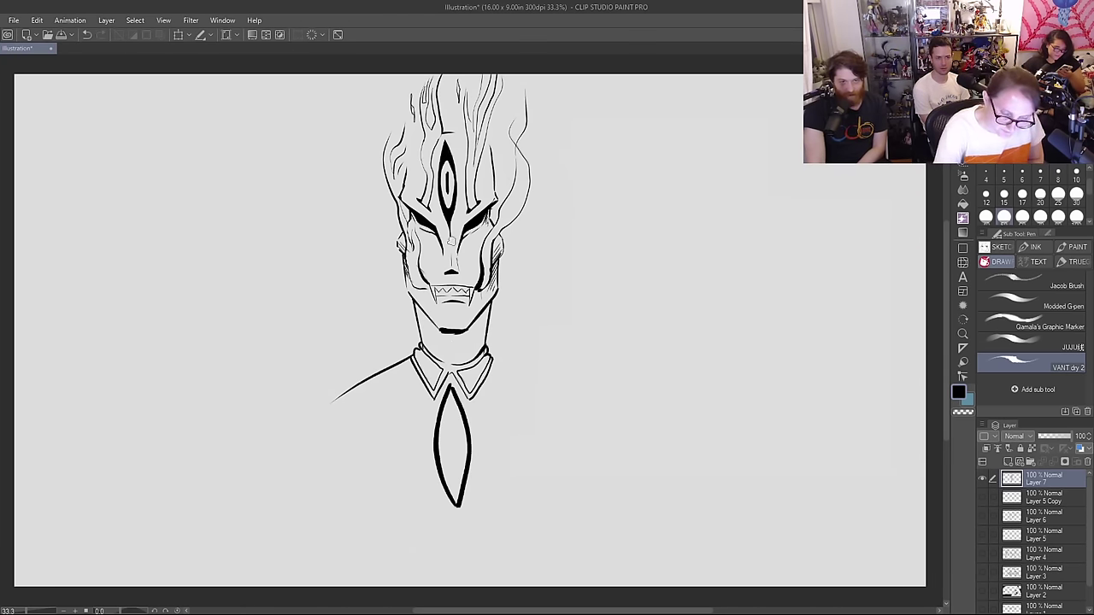
pyautogui.moveTo(452, 239); pyautogui.dragTo(456, 217)
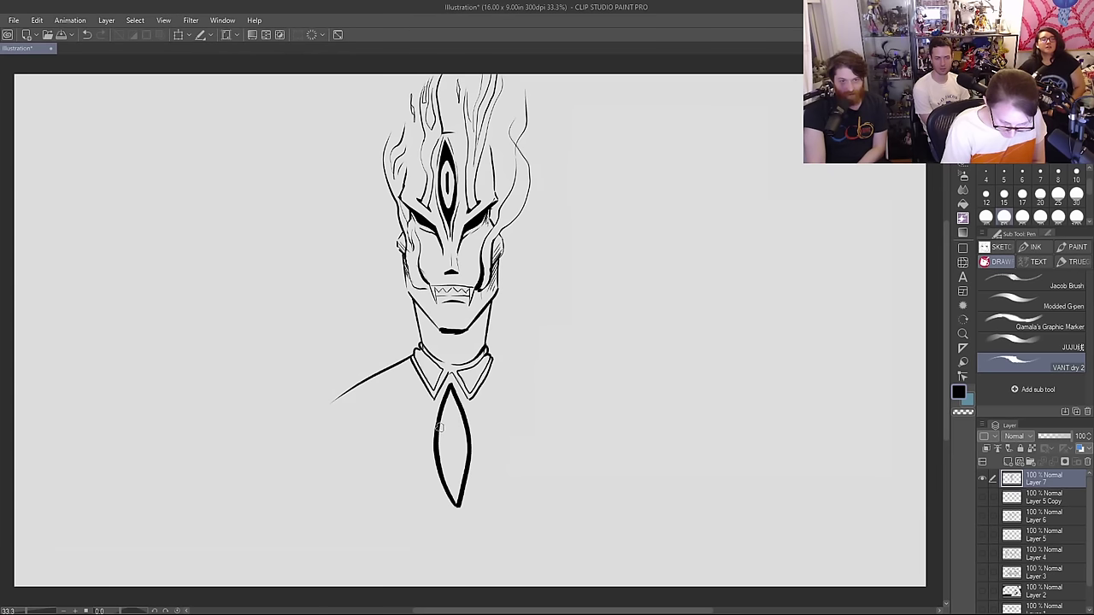
pyautogui.moveTo(438, 427)
pyautogui.mouseDown()
pyautogui.moveTo(455, 408)
pyautogui.moveTo(441, 455)
pyautogui.moveTo(451, 480)
pyautogui.mouseUp()
pyautogui.hotkey('ctrl', 'z')
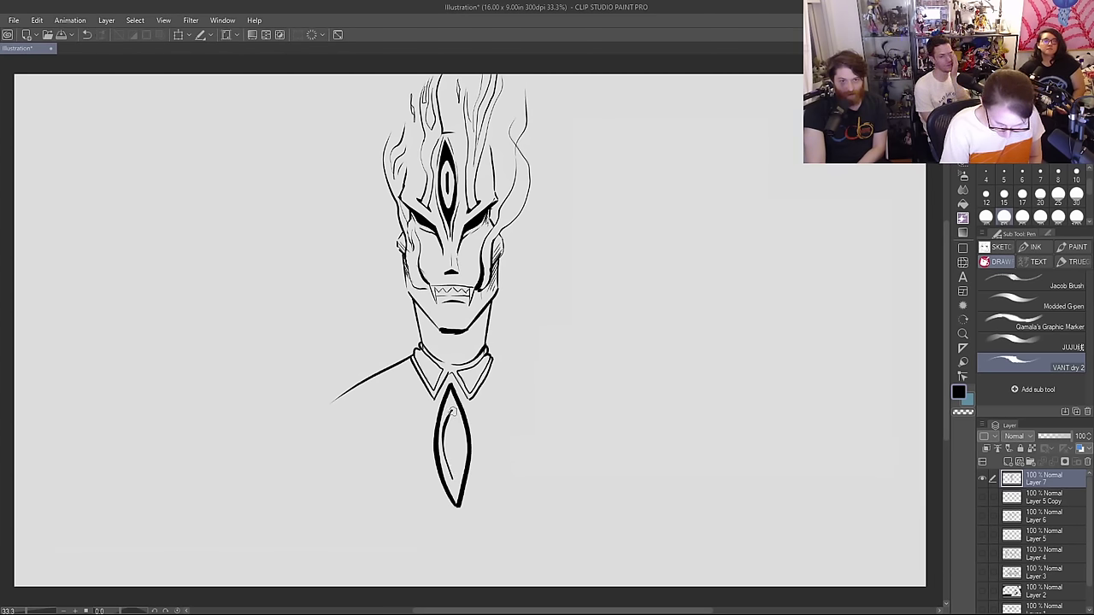
pyautogui.moveTo(451, 410)
pyautogui.mouseDown()
pyautogui.moveTo(455, 475)
pyautogui.moveTo(441, 436)
pyautogui.moveTo(450, 412)
pyautogui.mouseUp()
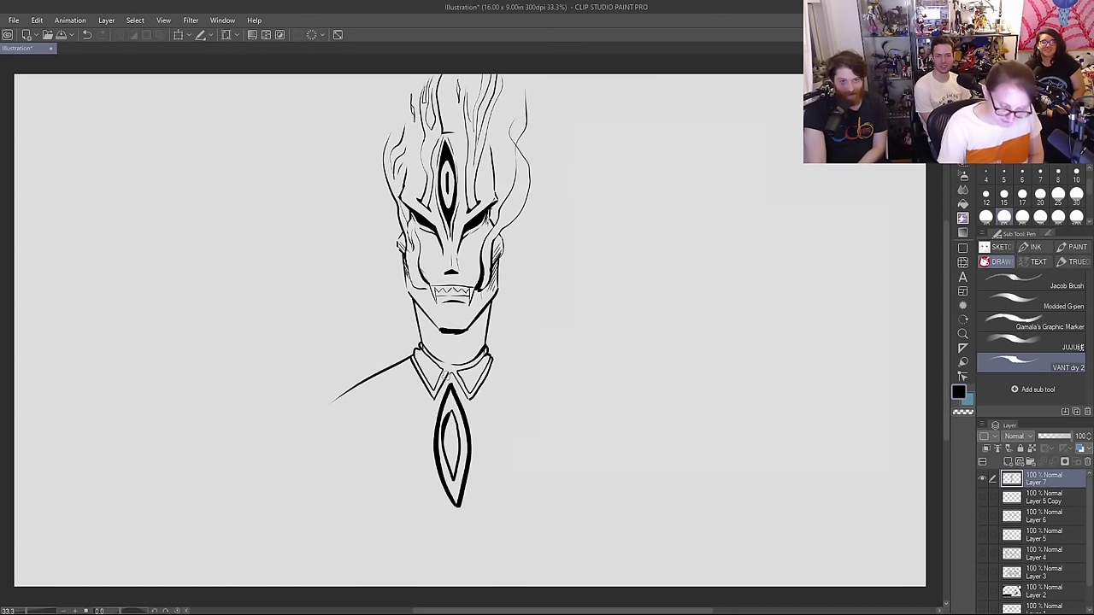
# Step: Fill the band between the two almonds with black, and widen the white center with the eraser
pyautogui.moveTo(450, 390)
pyautogui.mouseDown()
pyautogui.moveTo(442, 467)
pyautogui.moveTo(448, 406)
pyautogui.moveTo(456, 504)
pyautogui.mouseUp()
pyautogui.moveTo(454, 405); pyautogui.dragTo(458, 504)
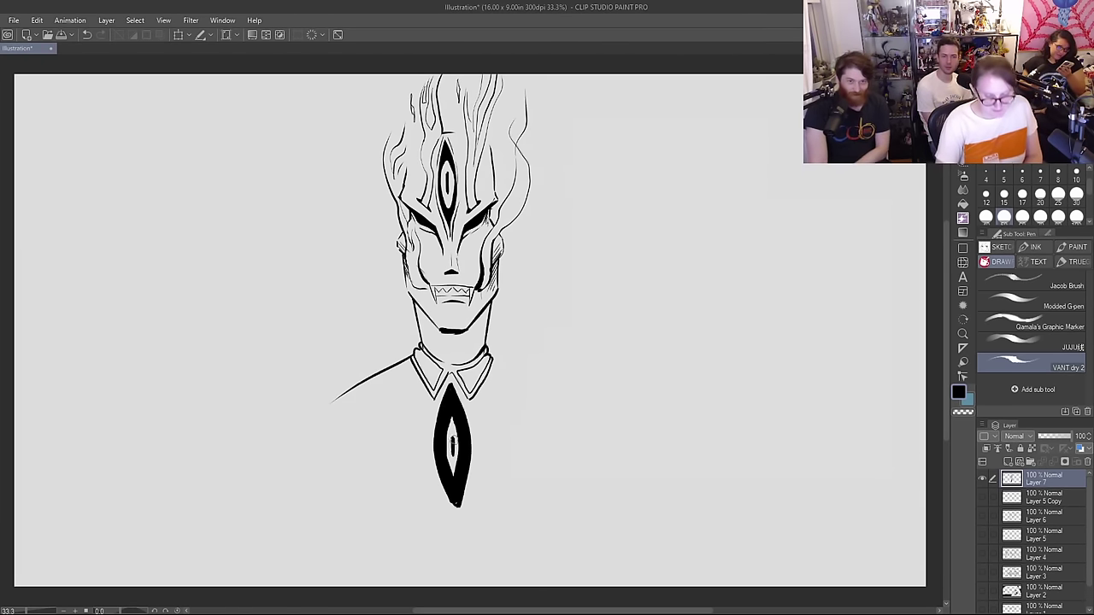
pyautogui.press('e')
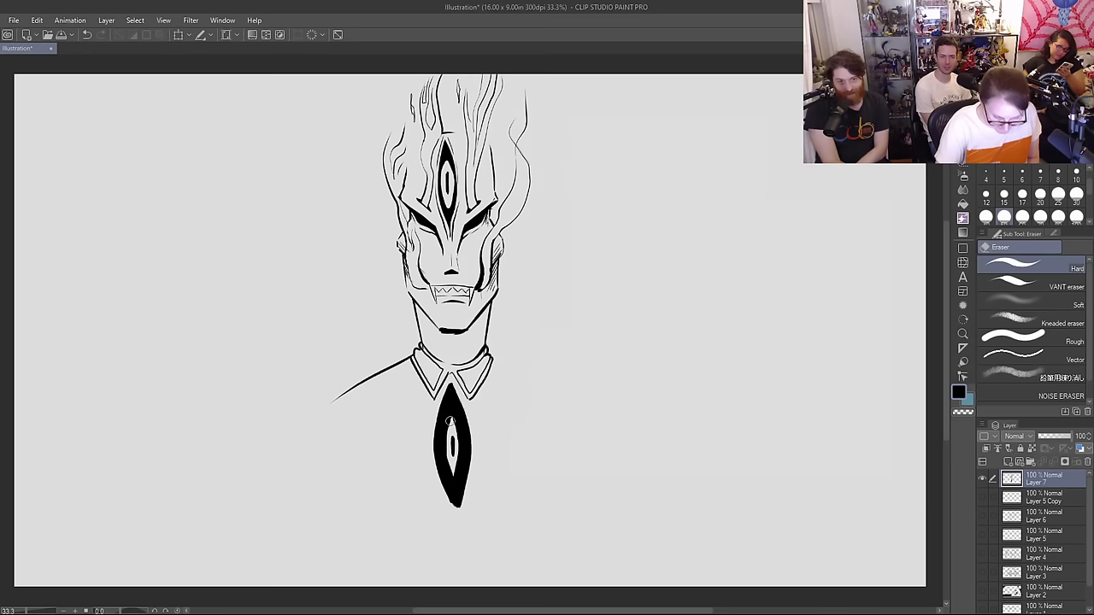
pyautogui.moveTo(452, 420)
pyautogui.mouseDown()
pyautogui.moveTo(441, 442)
pyautogui.moveTo(462, 432)
pyautogui.moveTo(458, 459)
pyautogui.moveTo(450, 454)
pyautogui.mouseUp()
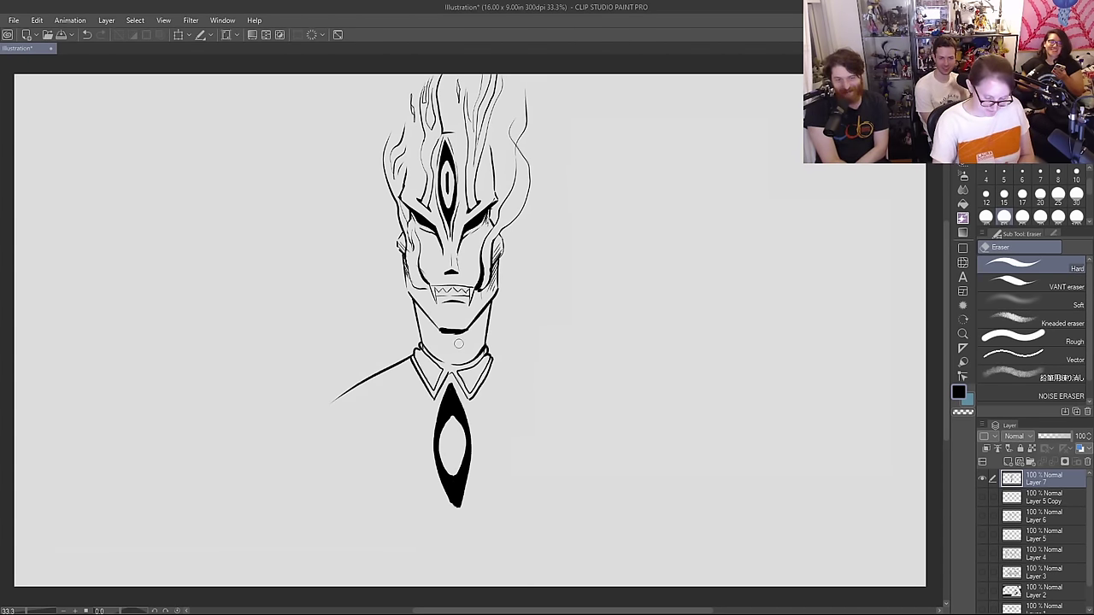
# Step: Draw a round dark pupil inside the hanging eye, and add thin contour lines along both of its outer sides
pyautogui.press('p')
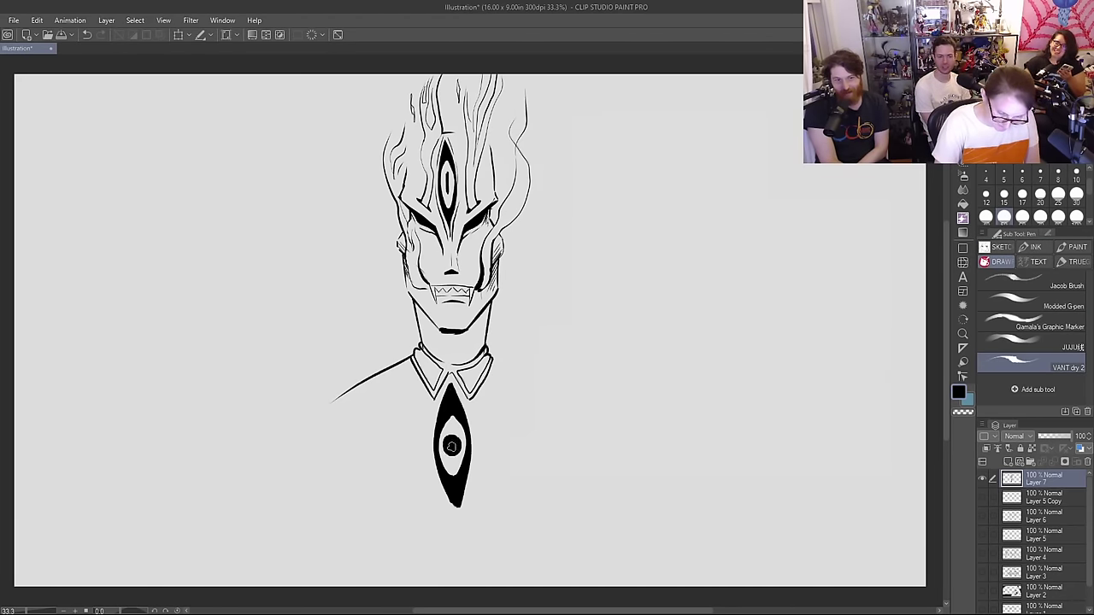
pyautogui.hotkey('ctrl', 'z')
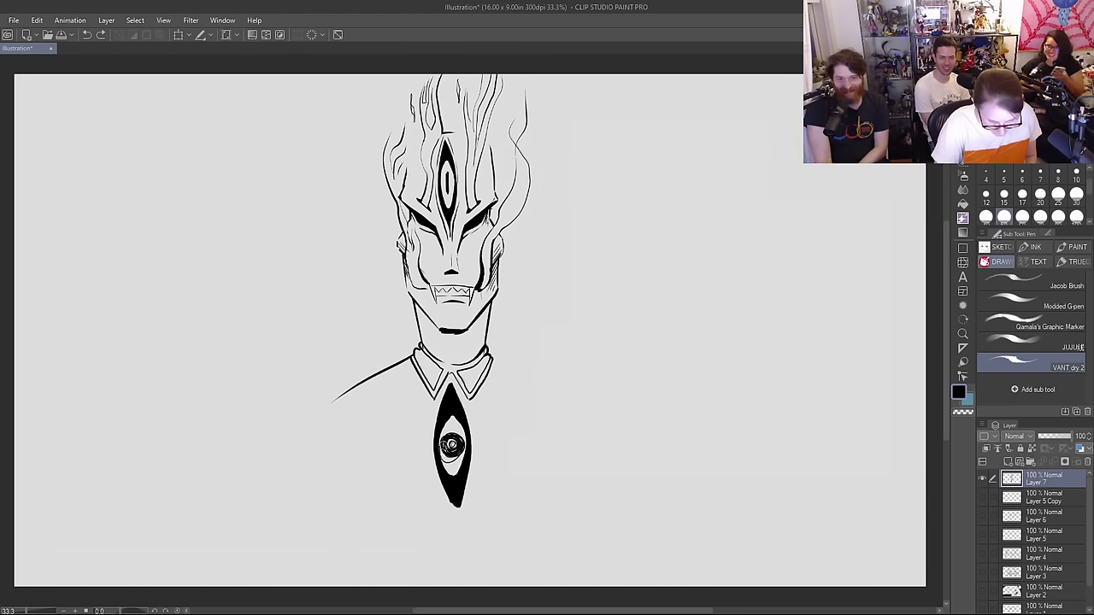
pyautogui.moveTo(451, 444); pyautogui.dragTo(456, 441)
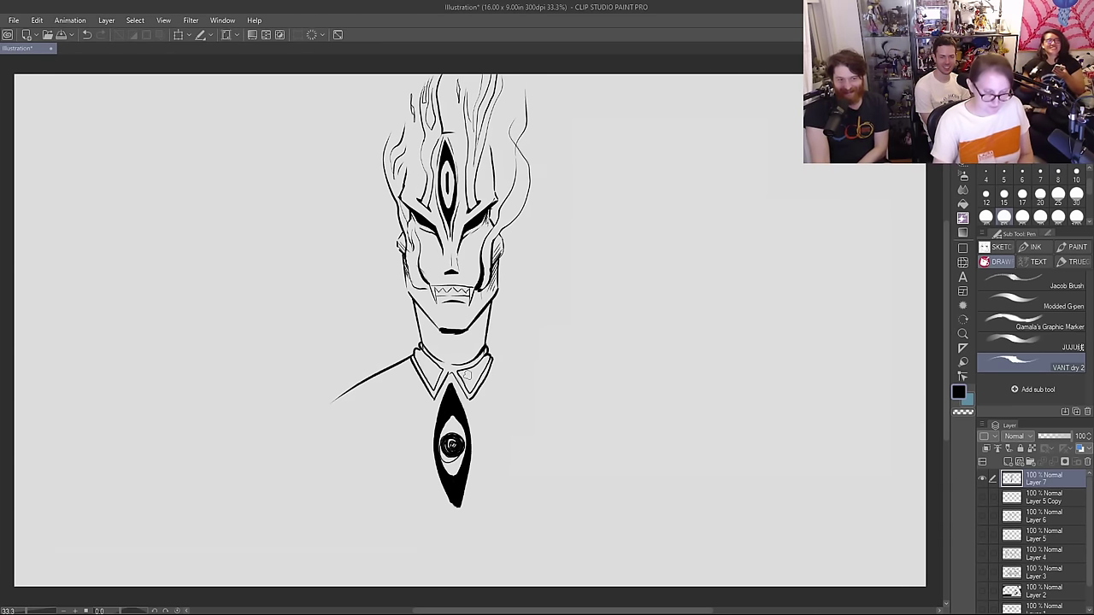
pyautogui.moveTo(438, 412); pyautogui.dragTo(430, 468)
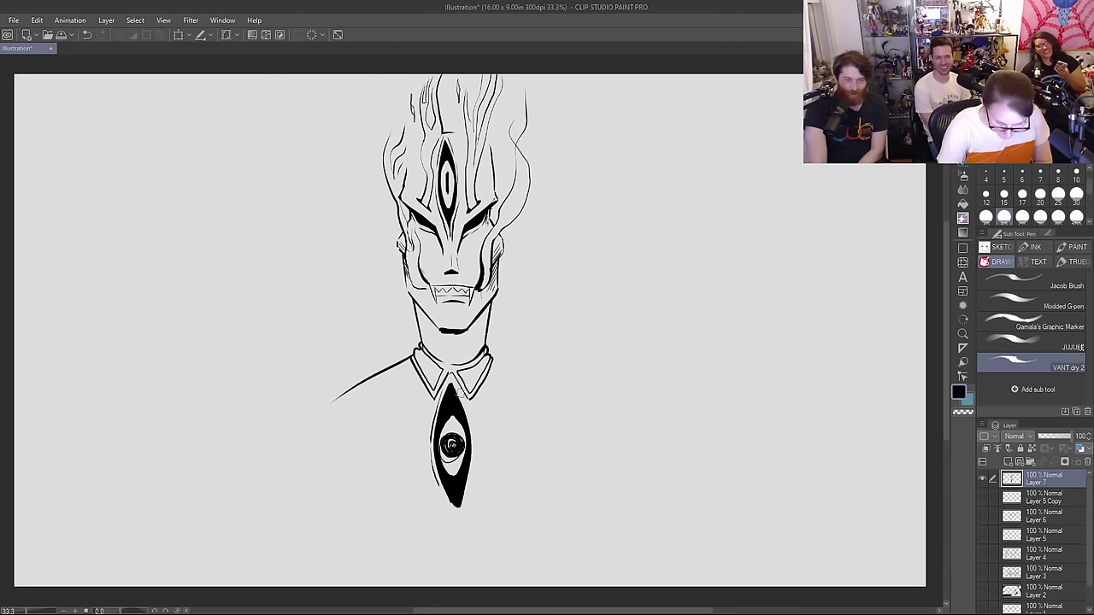
pyautogui.moveTo(466, 395)
pyautogui.mouseDown()
pyautogui.moveTo(475, 459)
pyautogui.moveTo(460, 512)
pyautogui.mouseUp()
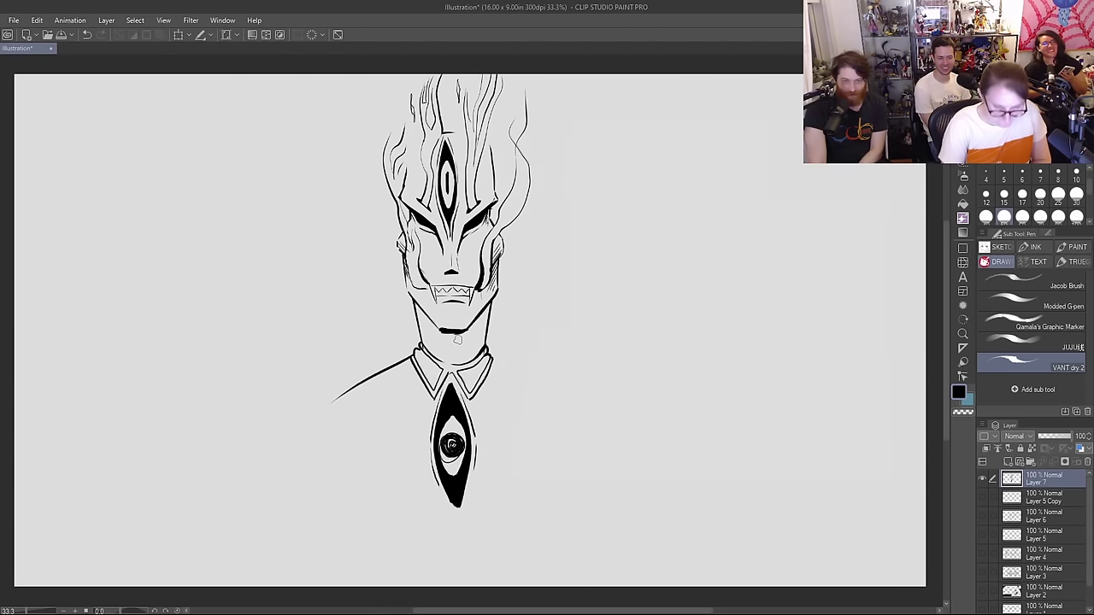
# Step: Erase the sloping shoulder line and redraw it as a shorter straight slope from the collar
pyautogui.press('e')
pyautogui.moveTo(407, 355); pyautogui.dragTo(333, 402)
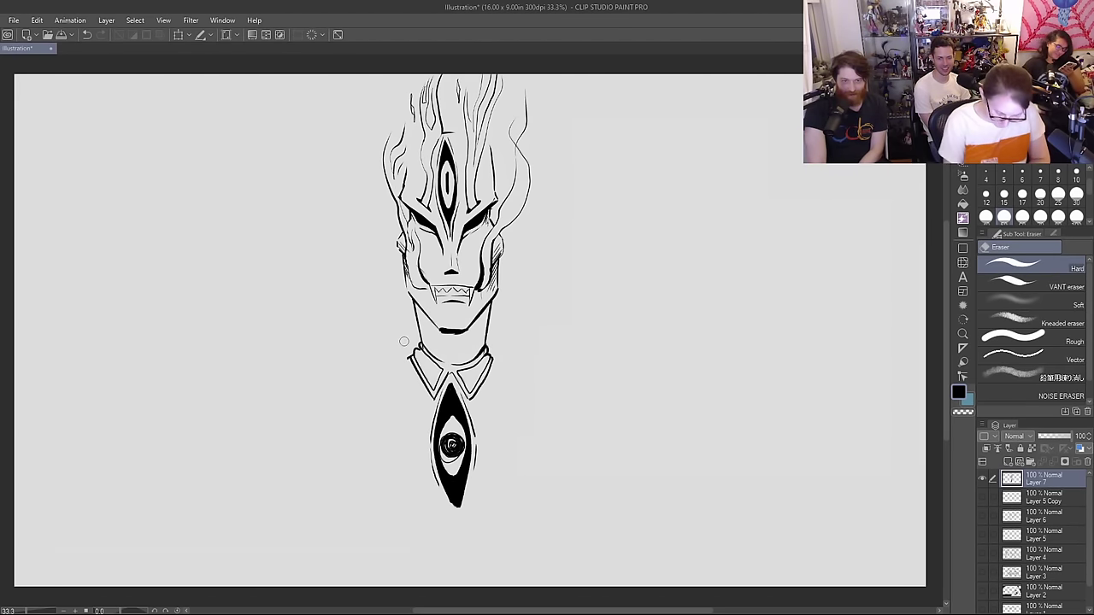
pyautogui.press('p')
pyautogui.moveTo(412, 355); pyautogui.dragTo(284, 414)
pyautogui.hotkey('ctrl', 'z')
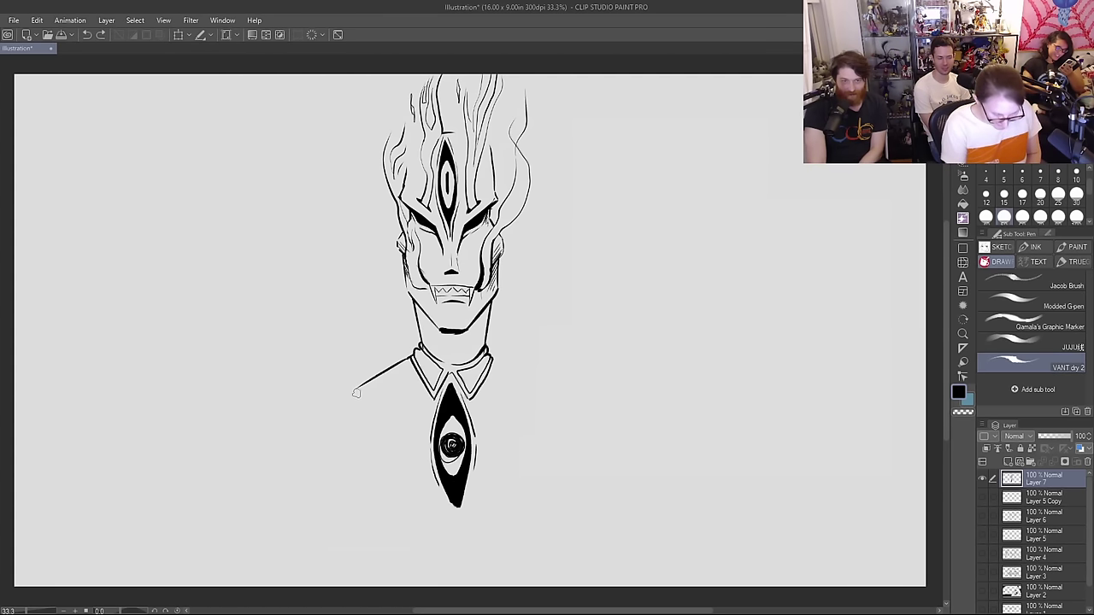
pyautogui.moveTo(344, 391)
pyautogui.mouseDown()
pyautogui.moveTo(264, 440)
pyautogui.moveTo(251, 486)
pyautogui.moveTo(328, 481)
pyautogui.mouseUp()
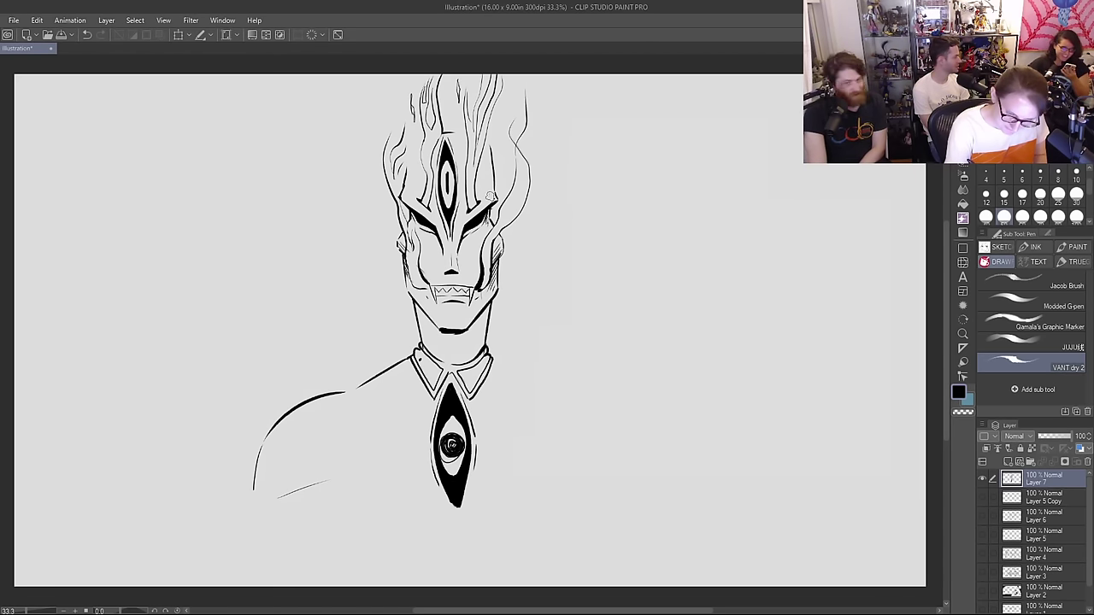
pyautogui.moveTo(489, 182); pyautogui.dragTo(493, 198)
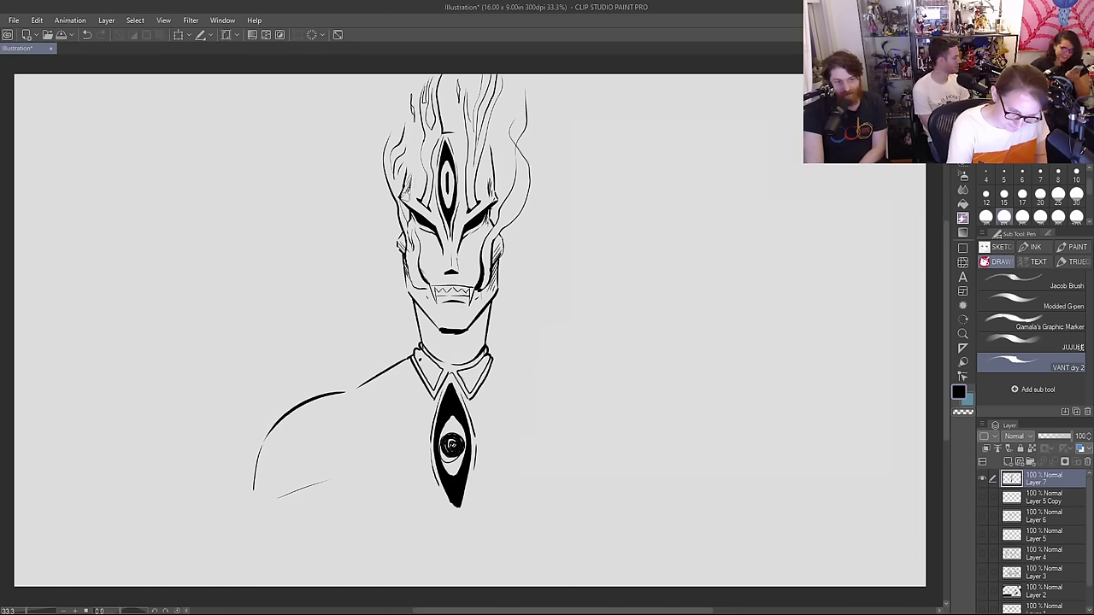
pyautogui.moveTo(371, 400)
pyautogui.mouseDown()
pyautogui.moveTo(345, 492)
pyautogui.moveTo(366, 518)
pyautogui.mouseUp()
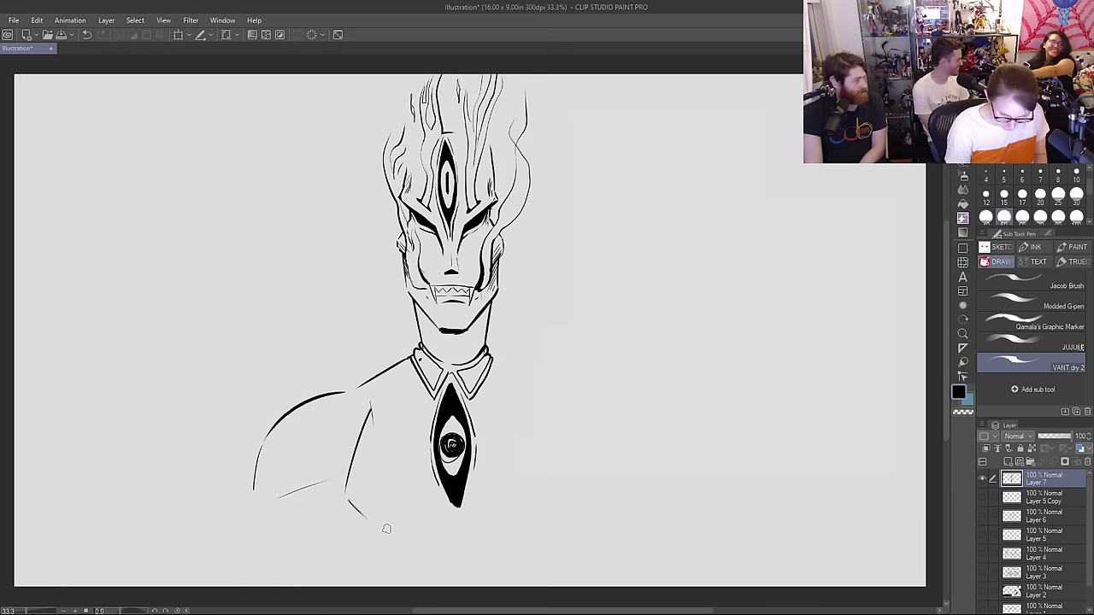
pyautogui.moveTo(369, 408)
pyautogui.mouseDown()
pyautogui.moveTo(373, 445)
pyautogui.moveTo(369, 416)
pyautogui.moveTo(362, 514)
pyautogui.mouseUp()
pyautogui.moveTo(310, 490); pyautogui.dragTo(324, 456)
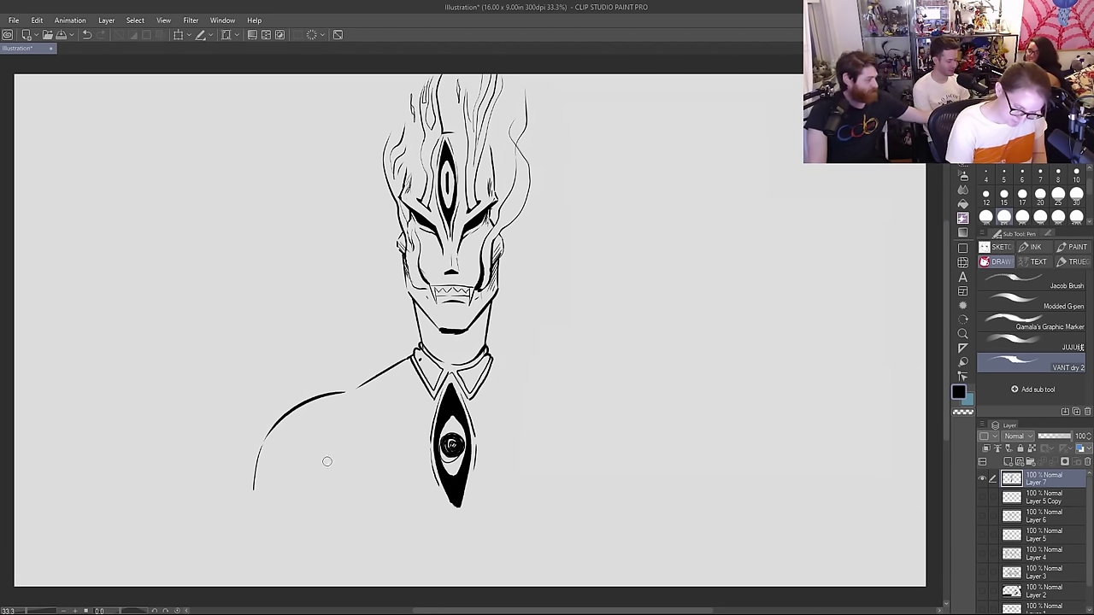
pyautogui.moveTo(343, 397); pyautogui.dragTo(257, 457)
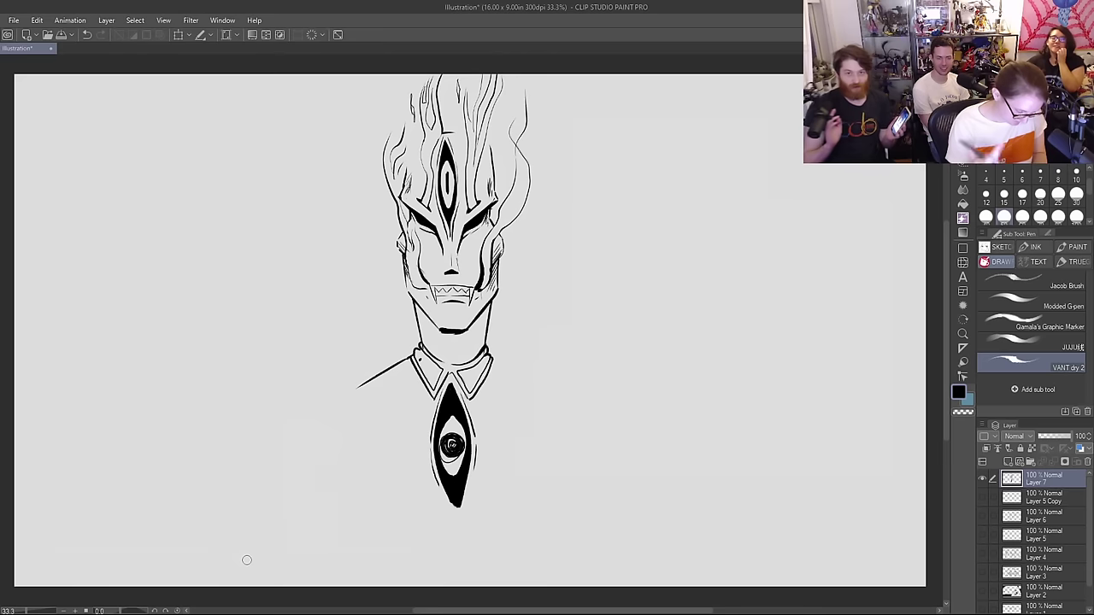
# Step: Ink a short inner-arm line beside the chest, a drooping hand just below the eye-shaped tie, and two straight lines for its forearm
pyautogui.moveTo(337, 429)
pyautogui.mouseDown()
pyautogui.moveTo(322, 495)
pyautogui.moveTo(344, 517)
pyautogui.moveTo(458, 493)
pyautogui.moveTo(537, 512)
pyautogui.mouseUp()
pyautogui.moveTo(467, 530)
pyautogui.mouseDown()
pyautogui.moveTo(524, 526)
pyautogui.moveTo(530, 540)
pyautogui.moveTo(520, 552)
pyautogui.moveTo(517, 534)
pyautogui.moveTo(532, 520)
pyautogui.moveTo(533, 535)
pyautogui.moveTo(507, 511)
pyautogui.moveTo(546, 525)
pyautogui.mouseUp()
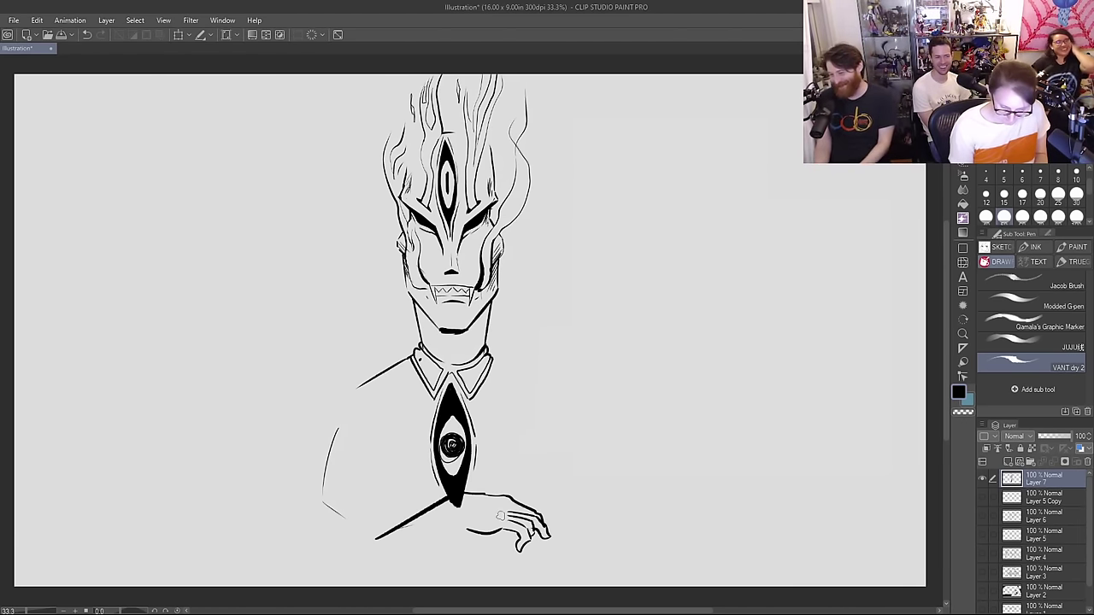
pyautogui.moveTo(461, 530); pyautogui.dragTo(381, 587)
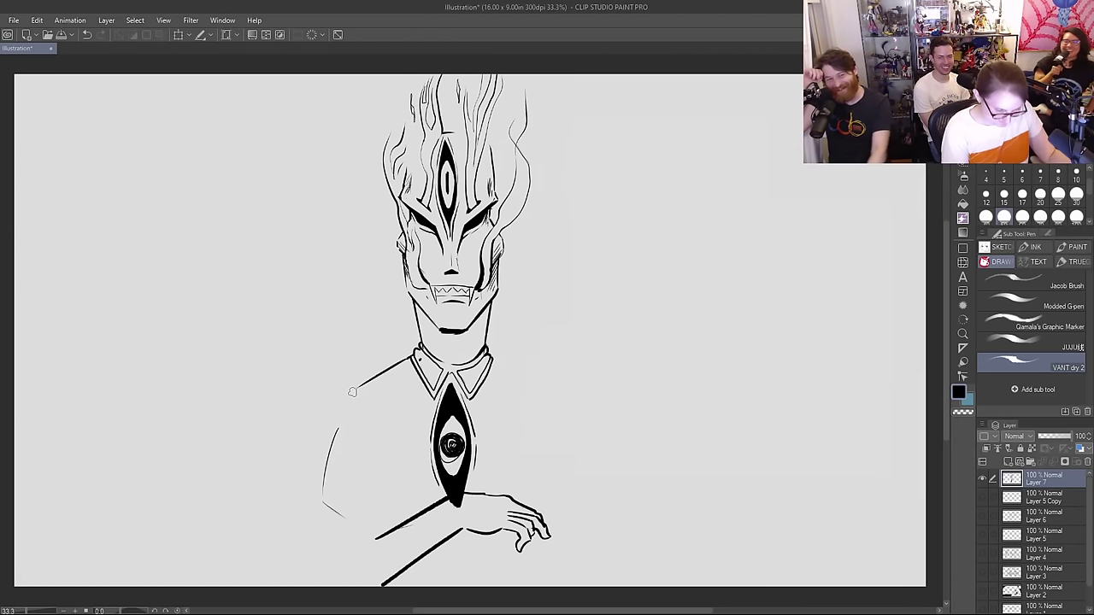
# Step: Ink a rounded shoulder and bulging outer upper arm, and extend the forearm's top line in a curve toward the elbow
pyautogui.moveTo(345, 390); pyautogui.dragTo(259, 453)
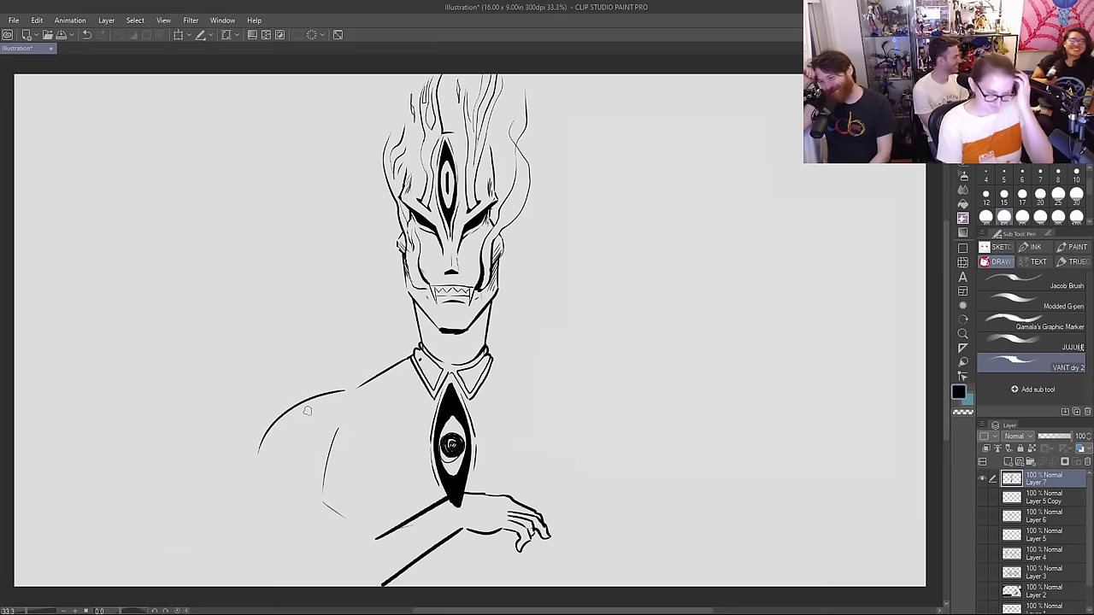
pyautogui.moveTo(265, 500)
pyautogui.mouseDown()
pyautogui.moveTo(313, 484)
pyautogui.moveTo(229, 523)
pyautogui.moveTo(217, 587)
pyautogui.mouseUp()
pyautogui.moveTo(384, 536); pyautogui.dragTo(285, 586)
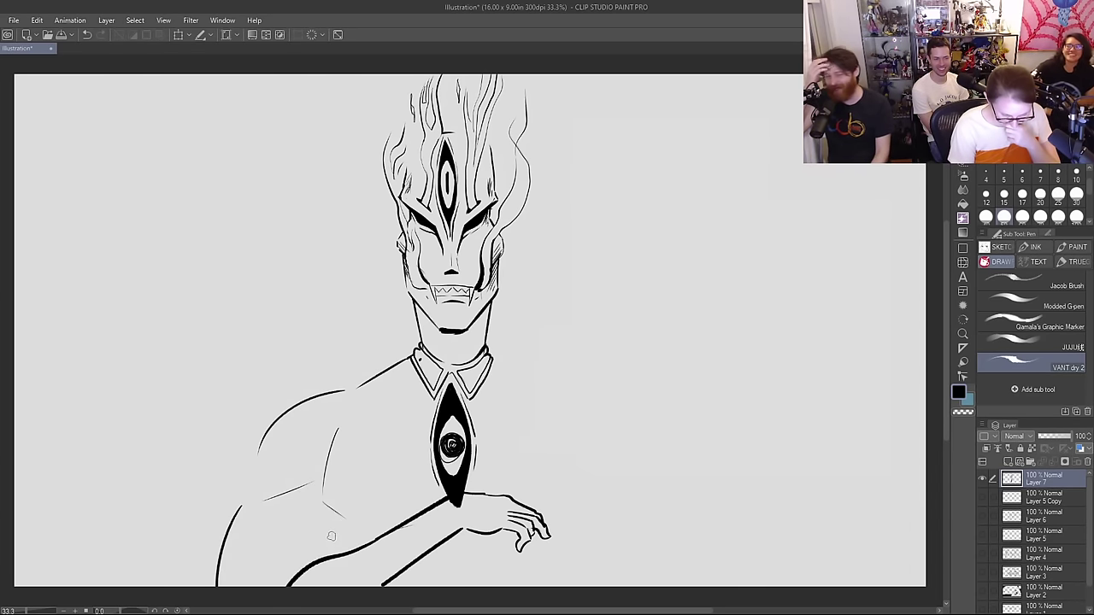
# Step: Erase the tie tip overlapping the wrist and the curled fingers, and redraw the hand with longer, straighter fingers
pyautogui.press('e')
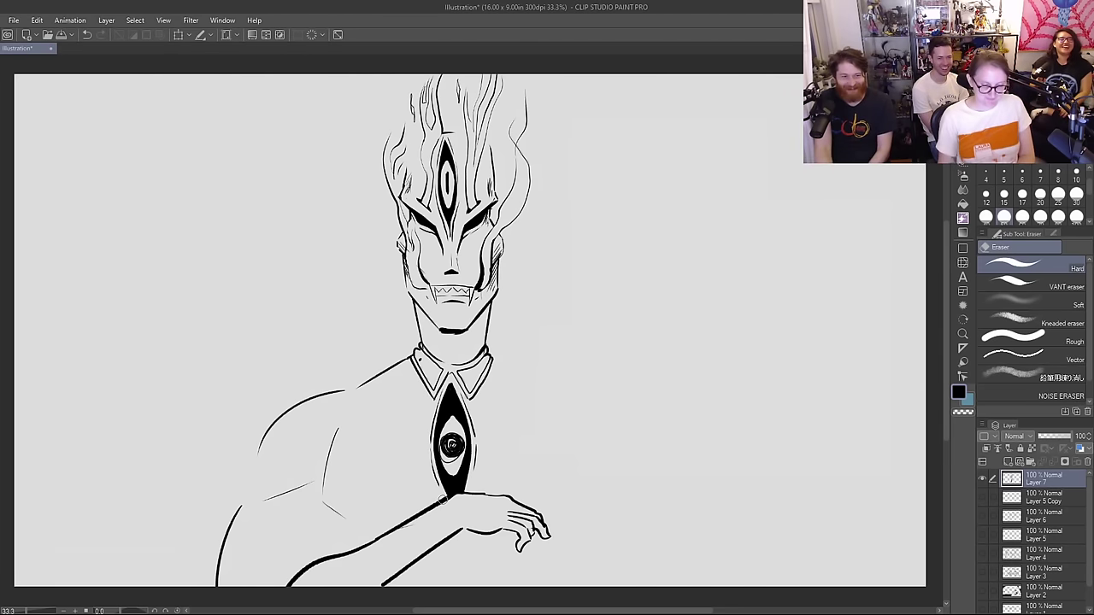
pyautogui.moveTo(514, 495)
pyautogui.mouseDown()
pyautogui.moveTo(544, 533)
pyautogui.moveTo(513, 511)
pyautogui.moveTo(494, 535)
pyautogui.moveTo(452, 520)
pyautogui.moveTo(477, 533)
pyautogui.moveTo(533, 519)
pyautogui.moveTo(554, 535)
pyautogui.moveTo(500, 523)
pyautogui.moveTo(537, 511)
pyautogui.moveTo(544, 526)
pyautogui.moveTo(536, 506)
pyautogui.moveTo(549, 521)
pyautogui.mouseUp()
pyautogui.press('p')
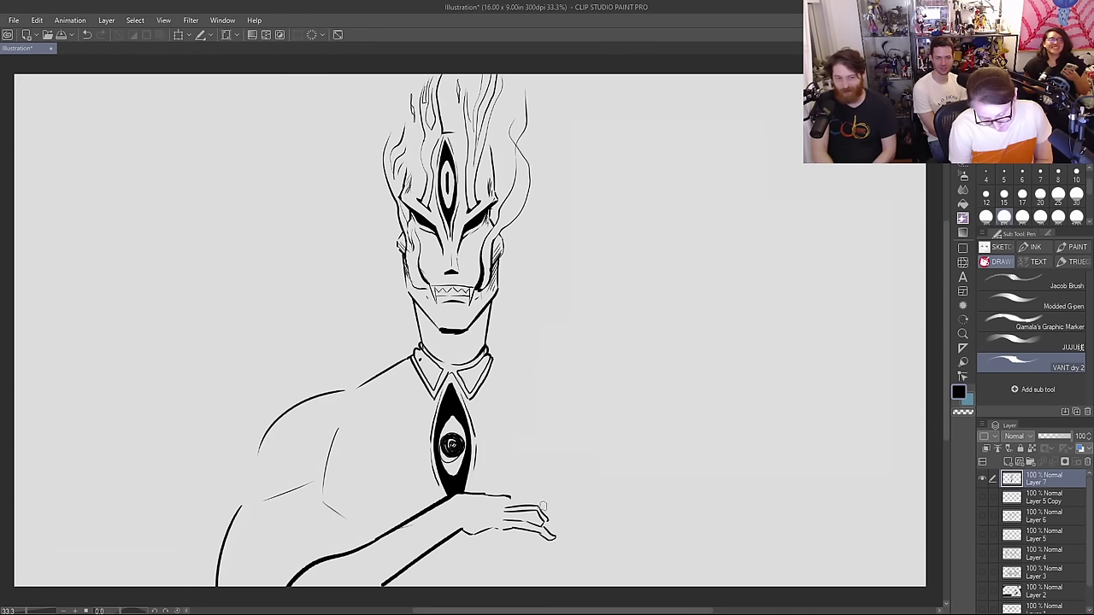
pyautogui.hotkey('ctrl', 'z')
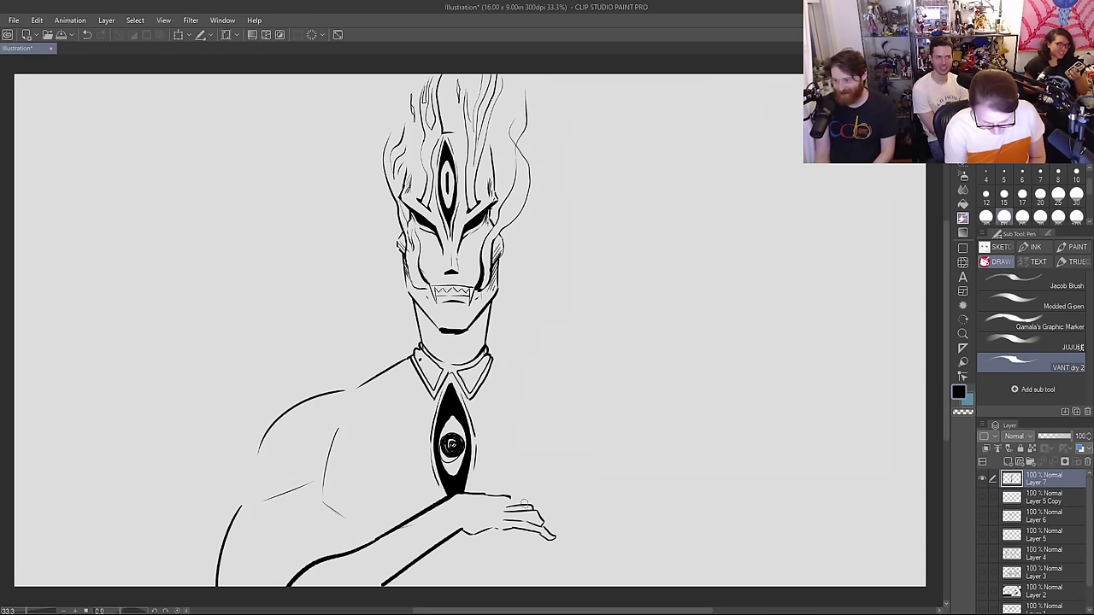
pyautogui.press('e')
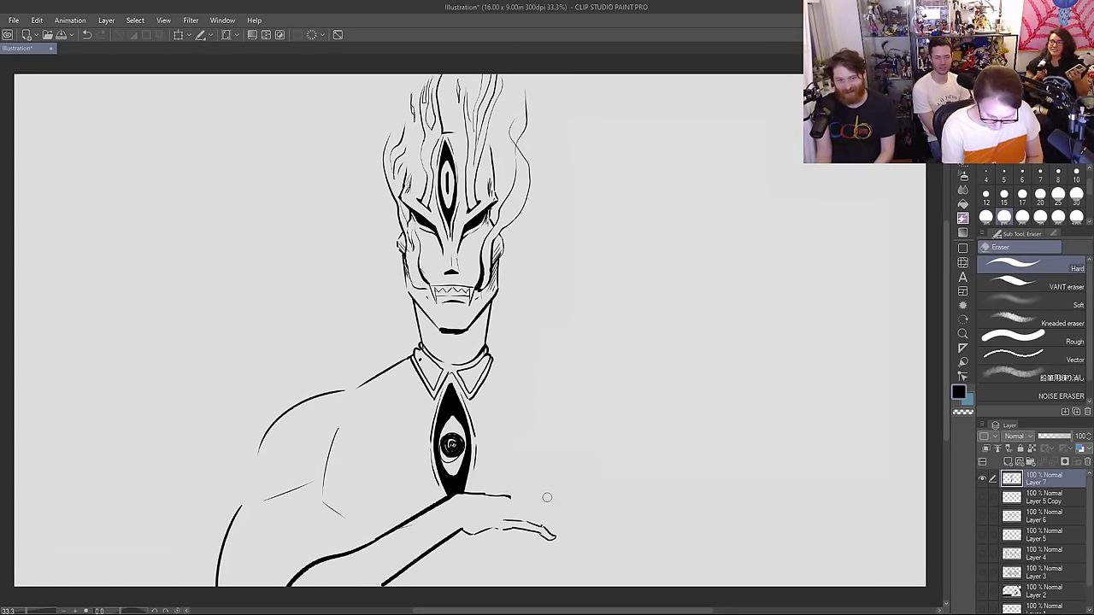
pyautogui.press('p')
pyautogui.moveTo(513, 513)
pyautogui.mouseDown()
pyautogui.moveTo(557, 536)
pyautogui.moveTo(545, 518)
pyautogui.moveTo(557, 533)
pyautogui.mouseUp()
pyautogui.moveTo(511, 499); pyautogui.dragTo(558, 529)
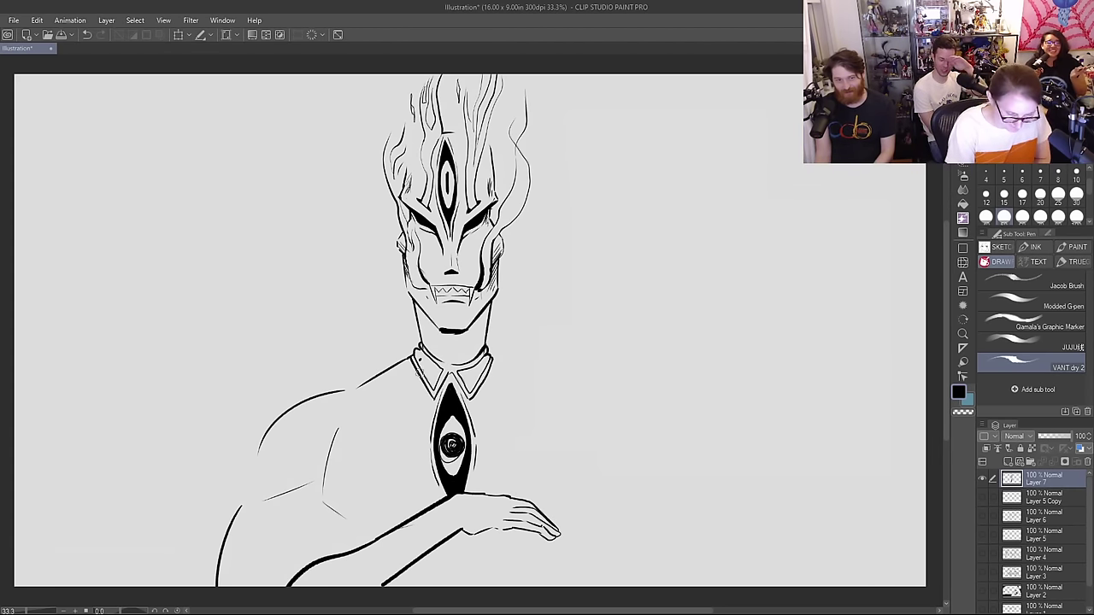
# Step: Ink a doubled diagonal line from the collar point down to the inner arm line, parallel to the shoulder slope
pyautogui.press('e')
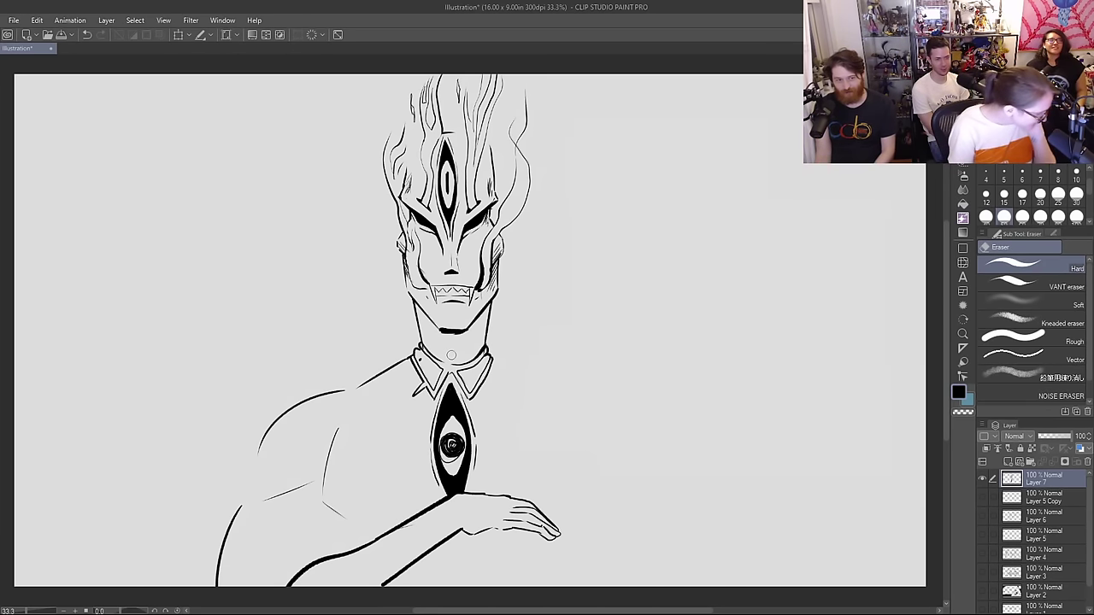
pyautogui.hotkey('ctrl', 'z')
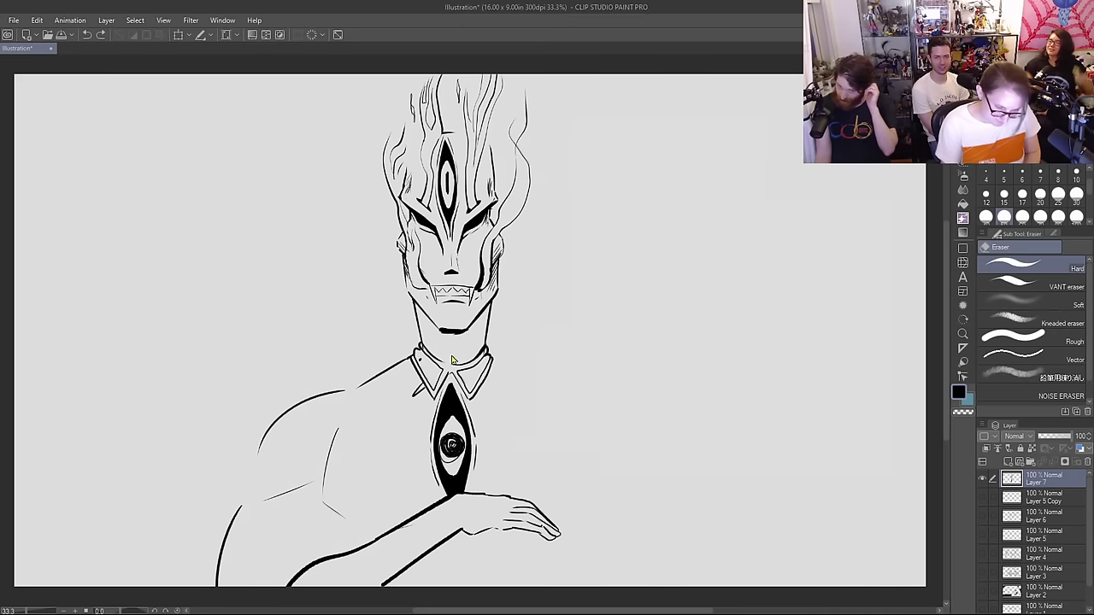
pyautogui.press('p')
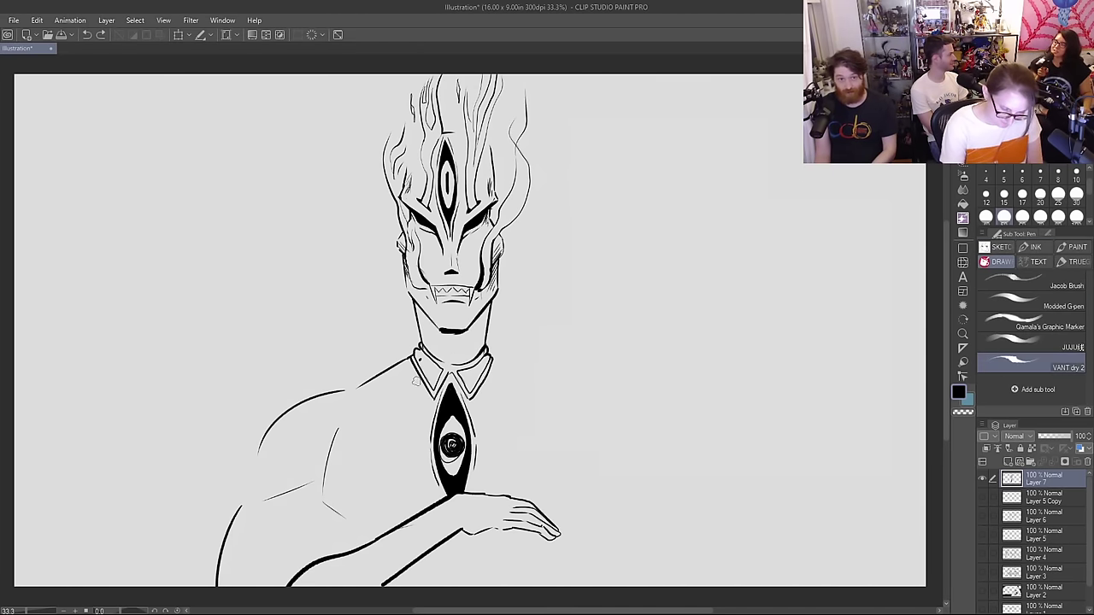
pyautogui.moveTo(420, 379); pyautogui.dragTo(350, 439)
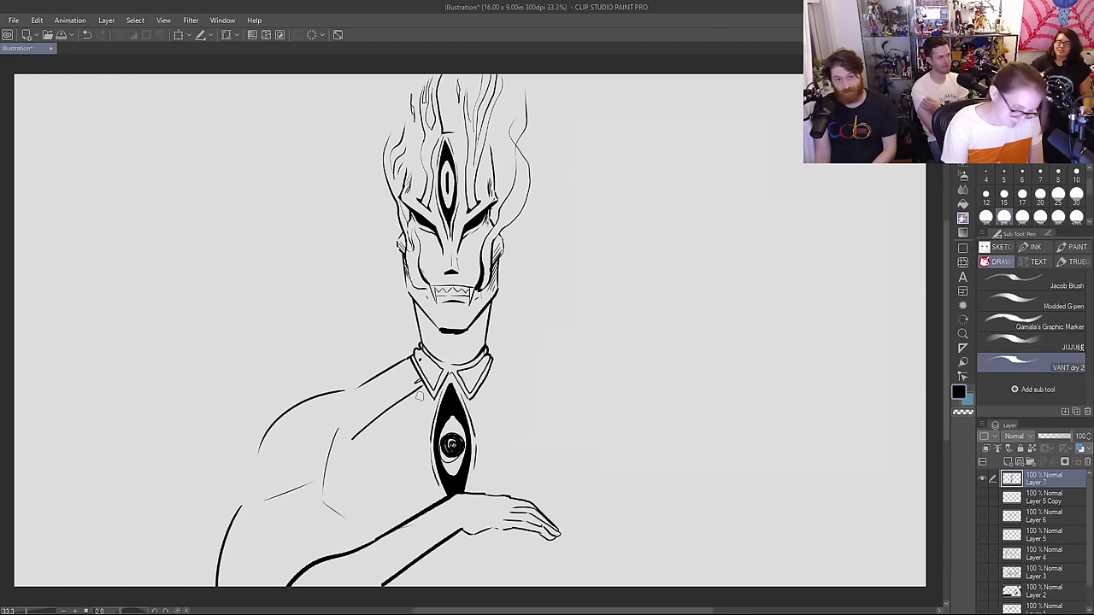
pyautogui.hotkey('ctrl', 'z')
pyautogui.moveTo(423, 386); pyautogui.dragTo(332, 444)
pyautogui.hotkey('ctrl', 'z')
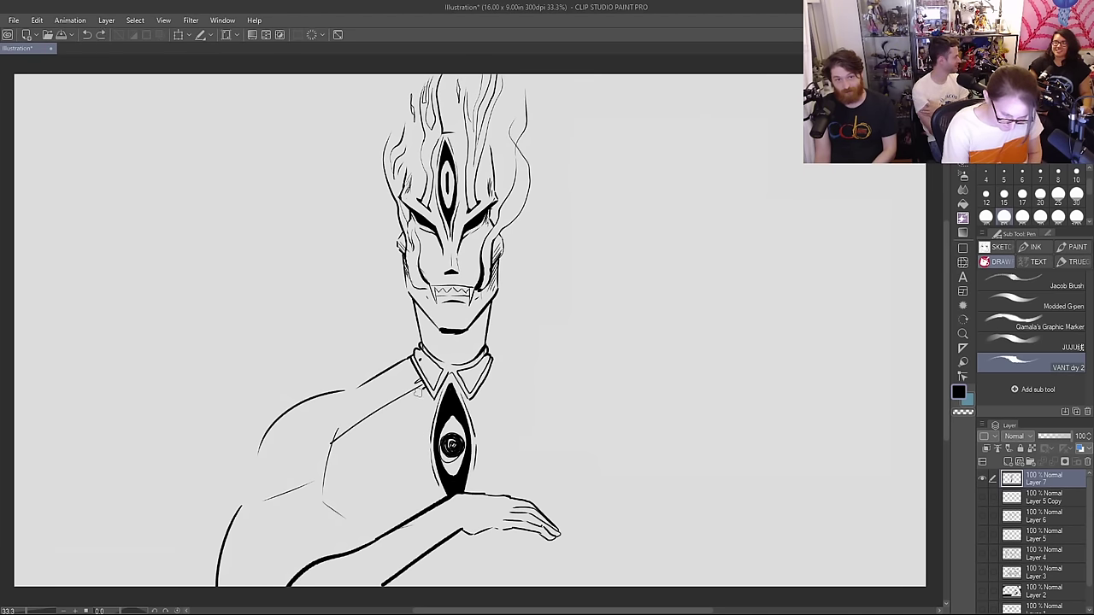
pyautogui.moveTo(423, 388); pyautogui.dragTo(333, 447)
pyautogui.press('e')
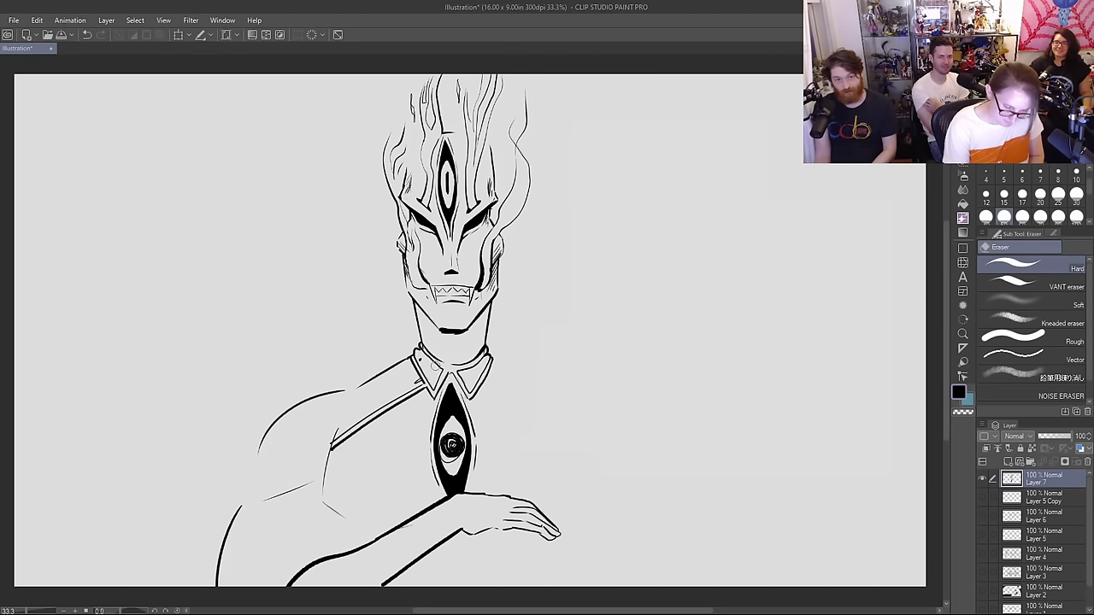
pyautogui.press('p')
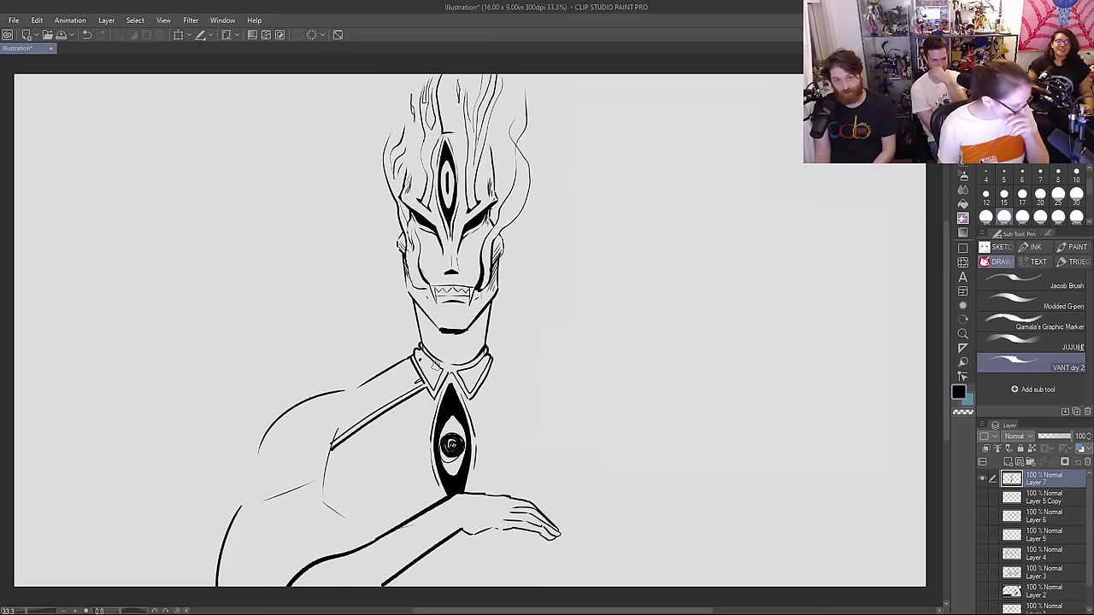
# Step: Close the outer end of the shoulder band with a curved double edge and add small hatching strokes inside it
pyautogui.moveTo(377, 377)
pyautogui.mouseDown()
pyautogui.moveTo(328, 448)
pyautogui.moveTo(363, 386)
pyautogui.mouseUp()
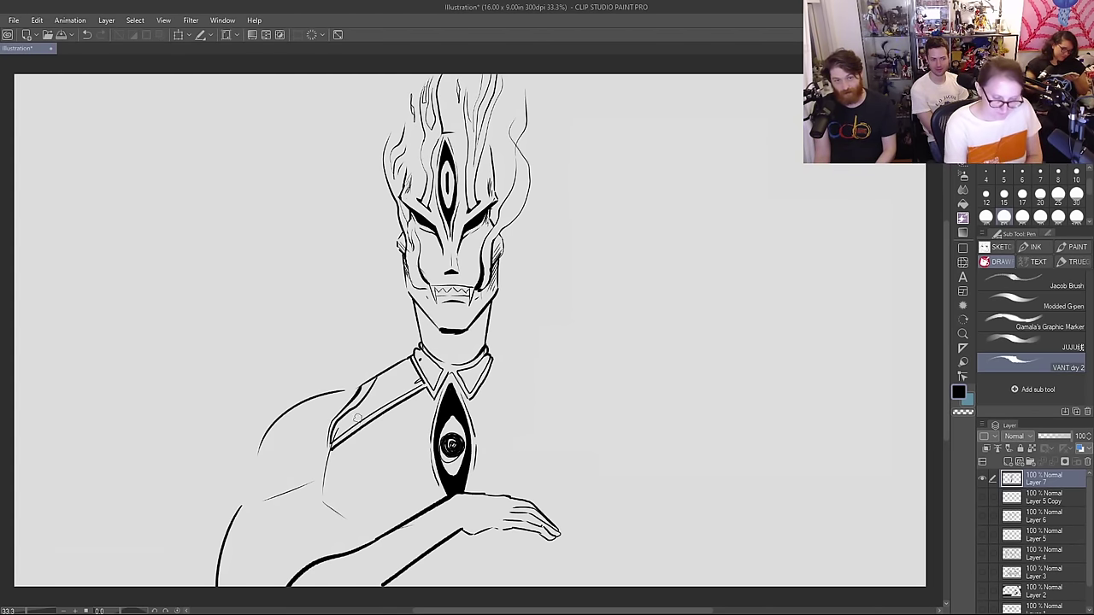
pyautogui.moveTo(335, 432); pyautogui.dragTo(348, 416)
pyautogui.moveTo(337, 435); pyautogui.dragTo(350, 419)
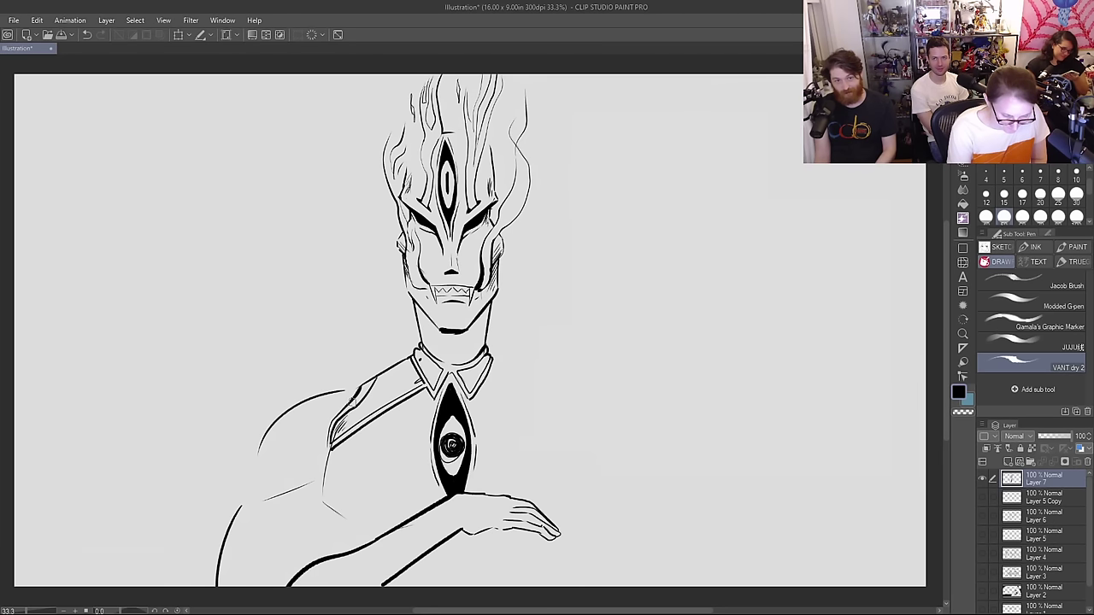
# Step: Connect the rounded shoulder to the upper arm with light hatching, and ink the top of the skull and the flame beside it
pyautogui.moveTo(258, 467); pyautogui.dragTo(251, 496)
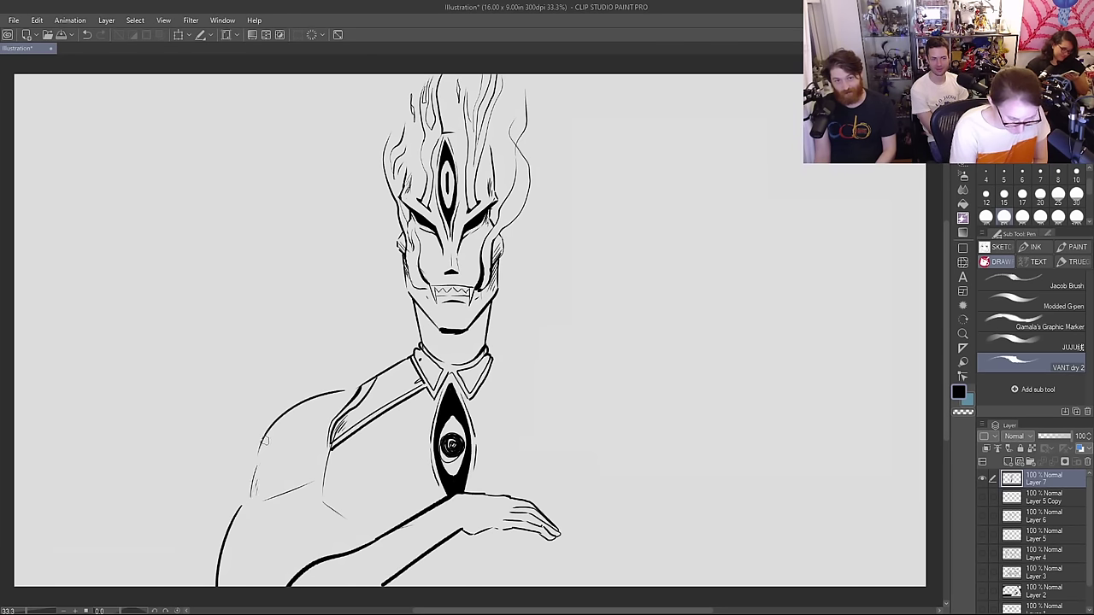
pyautogui.moveTo(264, 440); pyautogui.dragTo(226, 531)
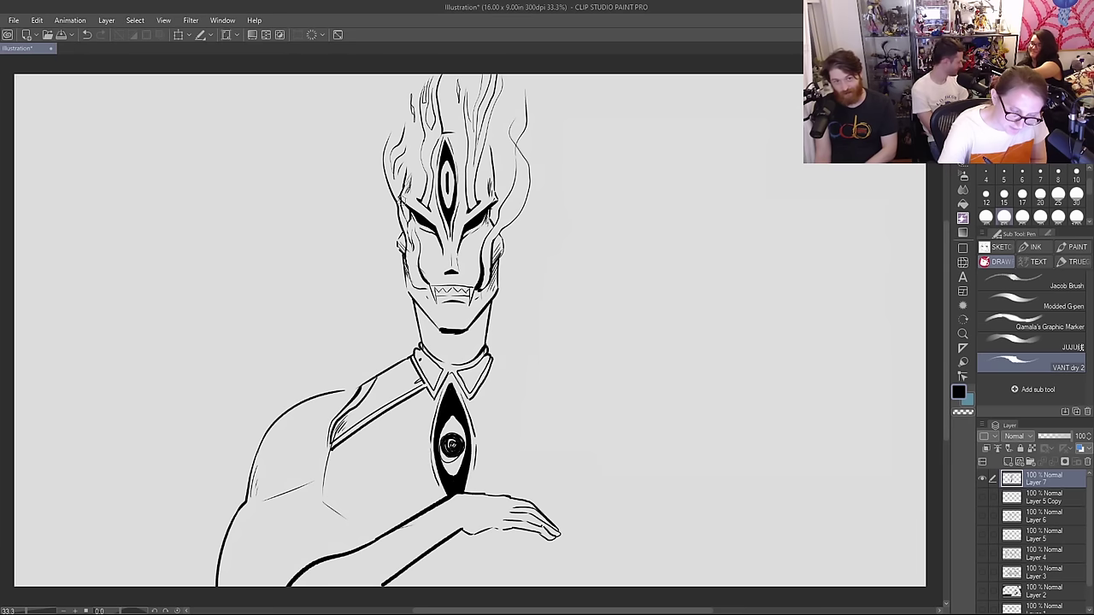
pyautogui.moveTo(387, 139)
pyautogui.mouseDown()
pyautogui.moveTo(395, 110)
pyautogui.moveTo(389, 159)
pyautogui.moveTo(405, 160)
pyautogui.moveTo(401, 171)
pyautogui.moveTo(417, 138)
pyautogui.moveTo(461, 129)
pyautogui.mouseUp()
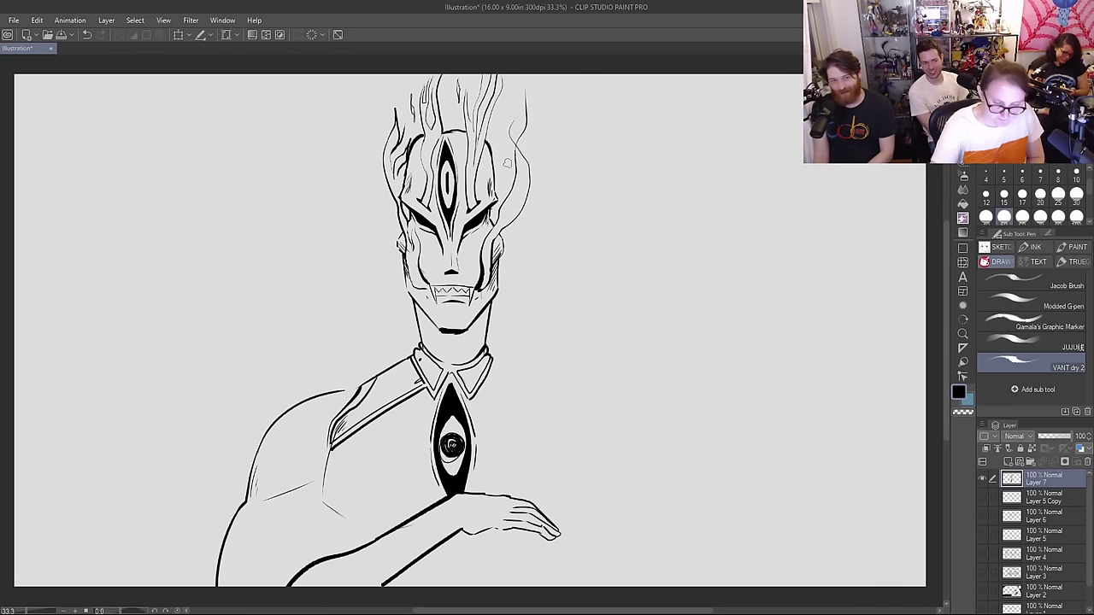
# Step: Ink the opposite shoulder slope from the collar, continuing into a rounded shoulder and a bulging outer arm
pyautogui.moveTo(496, 360)
pyautogui.mouseDown()
pyautogui.moveTo(607, 411)
pyautogui.moveTo(643, 439)
pyautogui.mouseUp()
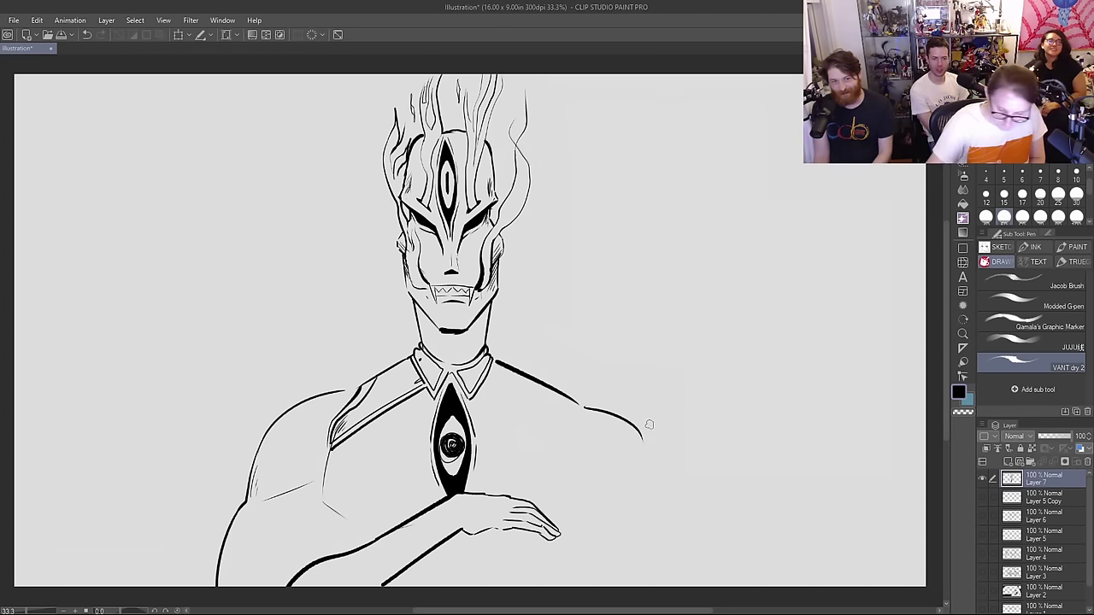
pyautogui.moveTo(637, 434)
pyautogui.mouseDown()
pyautogui.moveTo(674, 499)
pyautogui.moveTo(699, 586)
pyautogui.mouseUp()
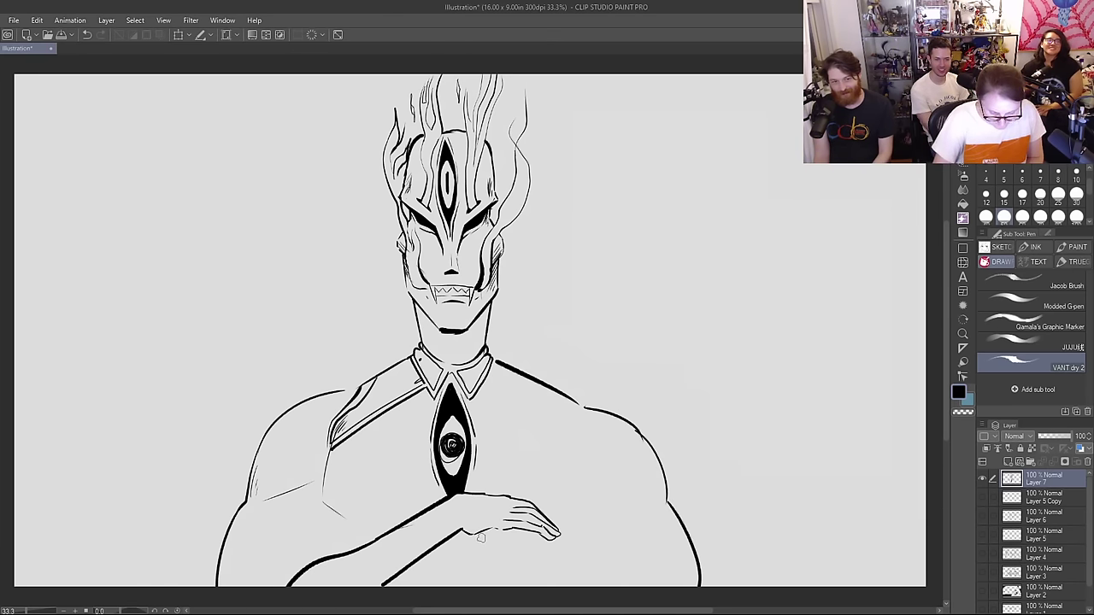
pyautogui.moveTo(477, 536)
pyautogui.mouseDown()
pyautogui.moveTo(537, 537)
pyautogui.moveTo(503, 531)
pyautogui.moveTo(521, 533)
pyautogui.moveTo(505, 545)
pyautogui.moveTo(491, 531)
pyautogui.mouseUp()
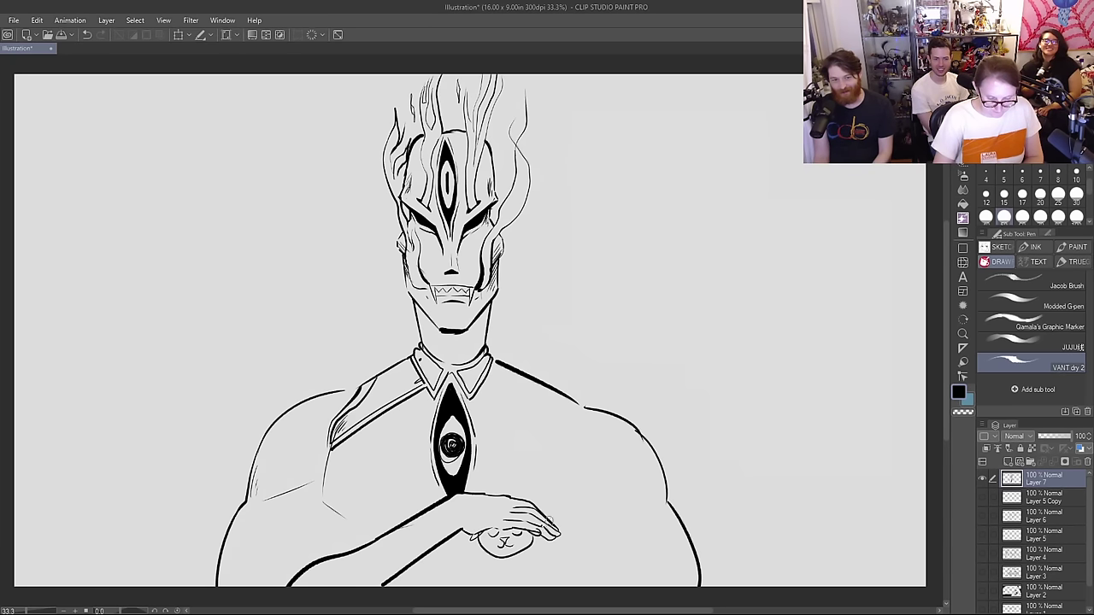
pyautogui.hotkey('ctrl', 'z')
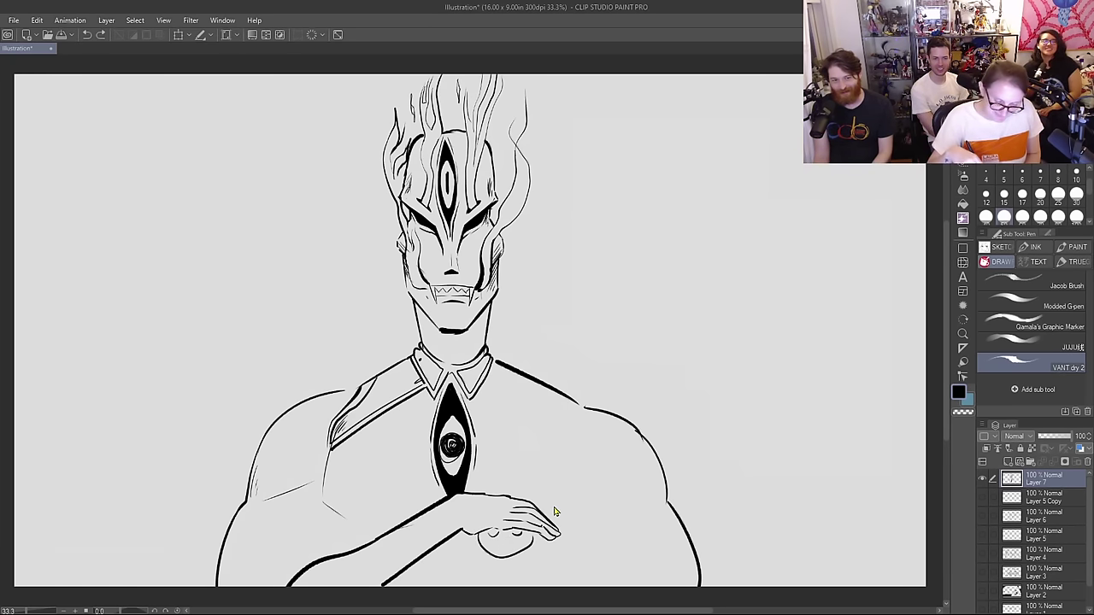
pyautogui.hotkey('ctrl', 'z')
pyautogui.hotkey('ctrl', 'z')
pyautogui.hotkey('ctrl', 'z')
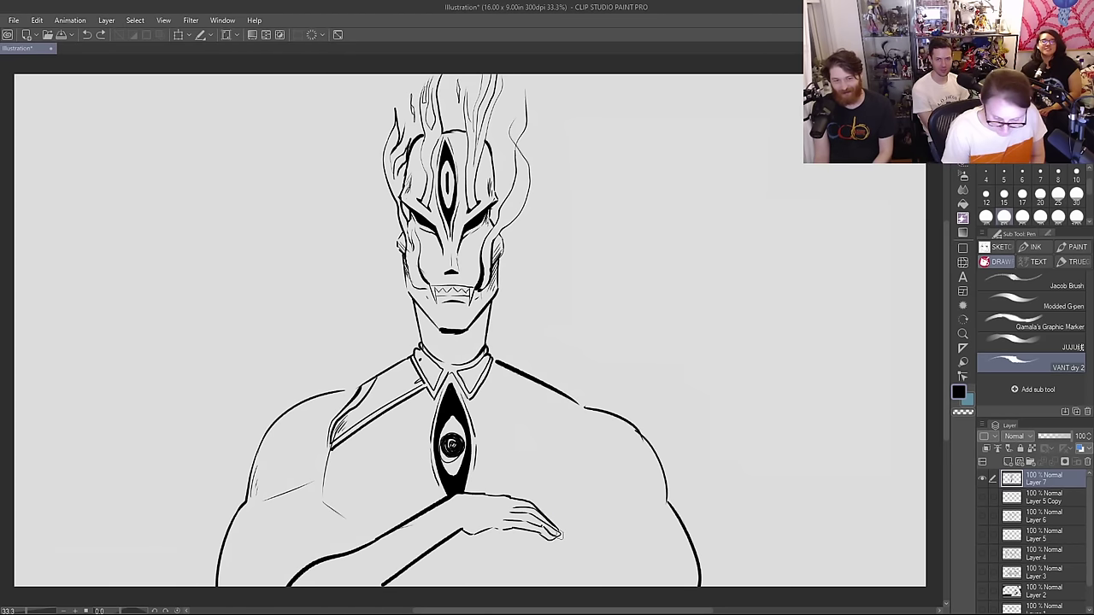
# Step: Ink the second forearm crossing beneath the hand, join it to the opposite arm with an elbow crease, and erase the overlapping line end
pyautogui.moveTo(623, 567)
pyautogui.mouseDown()
pyautogui.moveTo(466, 538)
pyautogui.moveTo(422, 578)
pyautogui.moveTo(536, 586)
pyautogui.mouseUp()
pyautogui.moveTo(675, 567); pyautogui.dragTo(581, 565)
pyautogui.hotkey('ctrl', 'z')
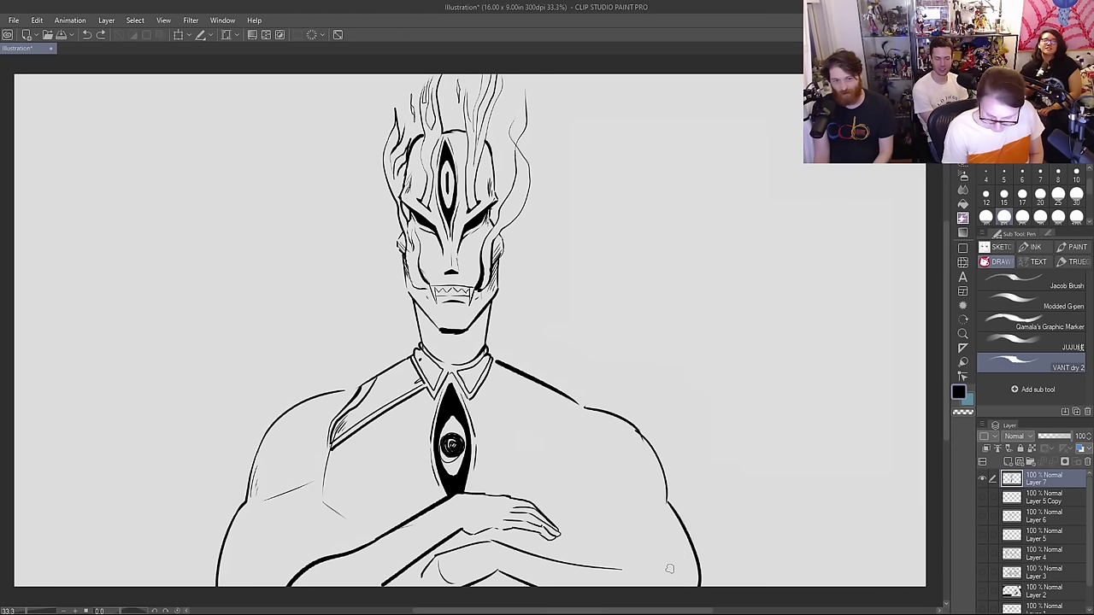
pyautogui.moveTo(675, 565); pyautogui.dragTo(601, 560)
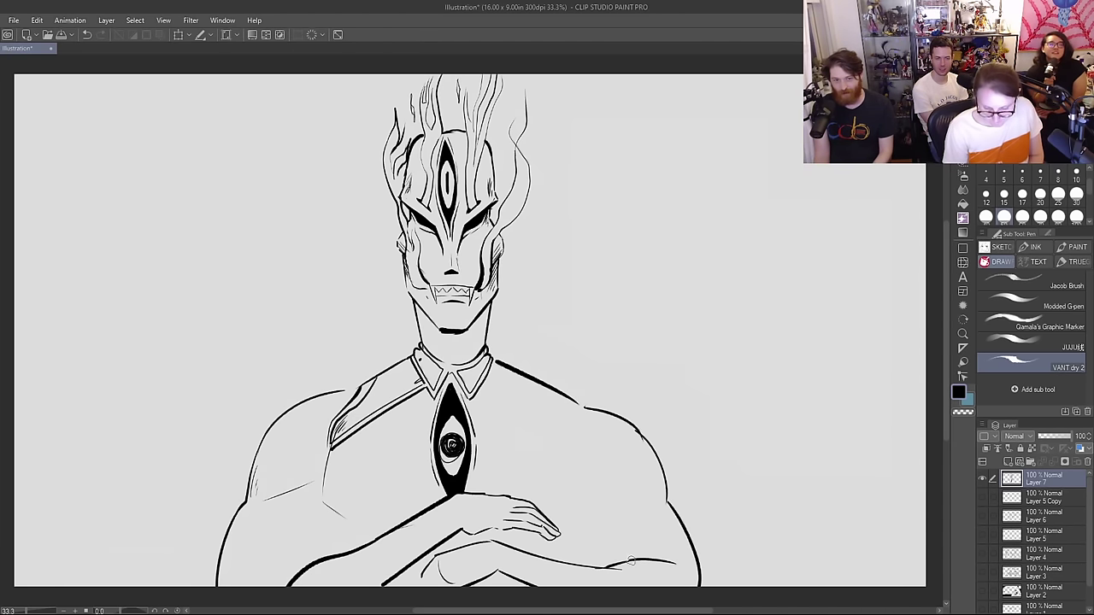
pyautogui.press('e')
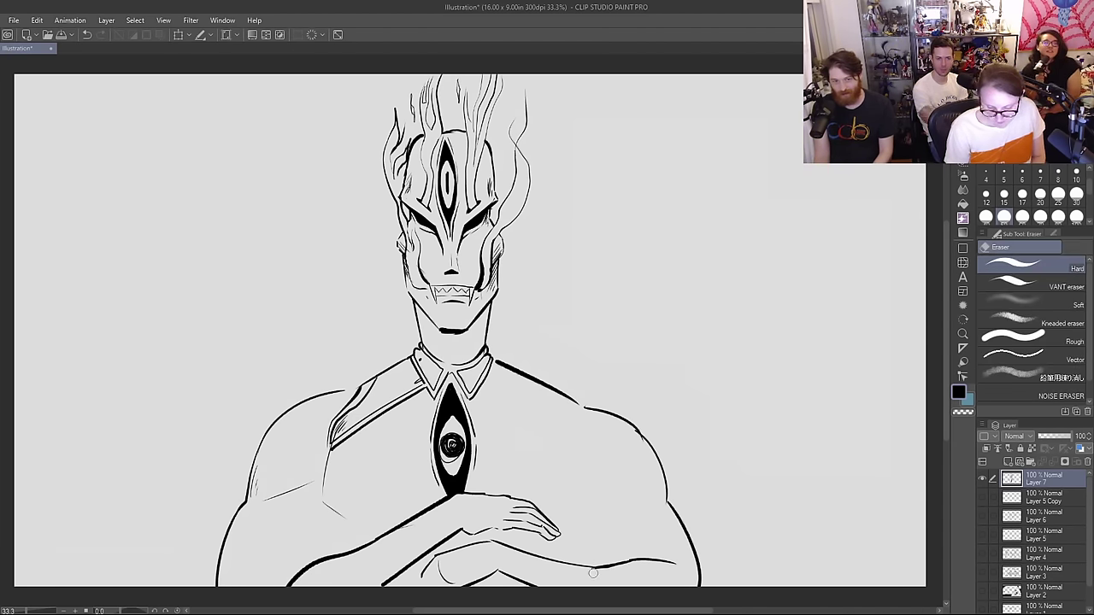
pyautogui.moveTo(593, 574)
pyautogui.mouseDown()
pyautogui.moveTo(608, 569)
pyautogui.moveTo(588, 568)
pyautogui.mouseUp()
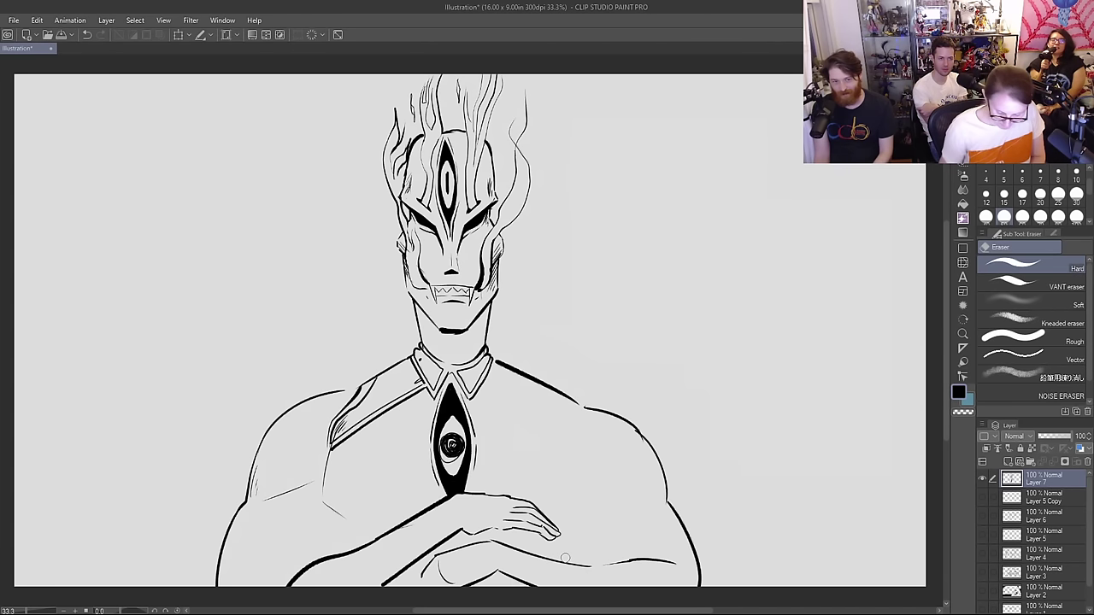
# Step: Redraw the upper edge of the lower forearm so its line continues unbroken toward the elbow
pyautogui.press('p')
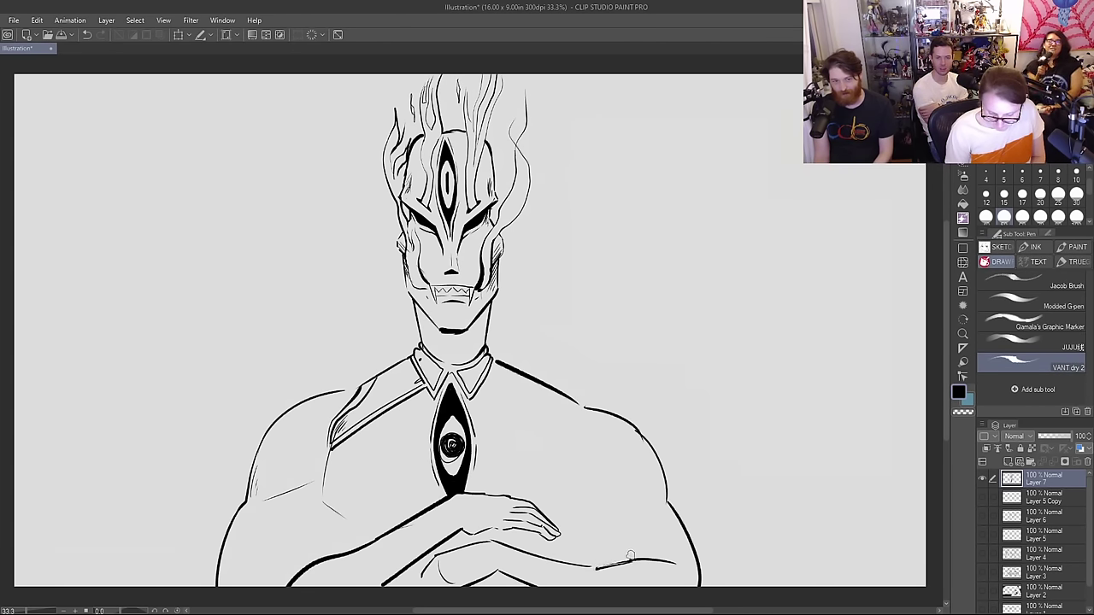
pyautogui.hotkey('ctrl', 'z')
pyautogui.moveTo(632, 560); pyautogui.dragTo(573, 564)
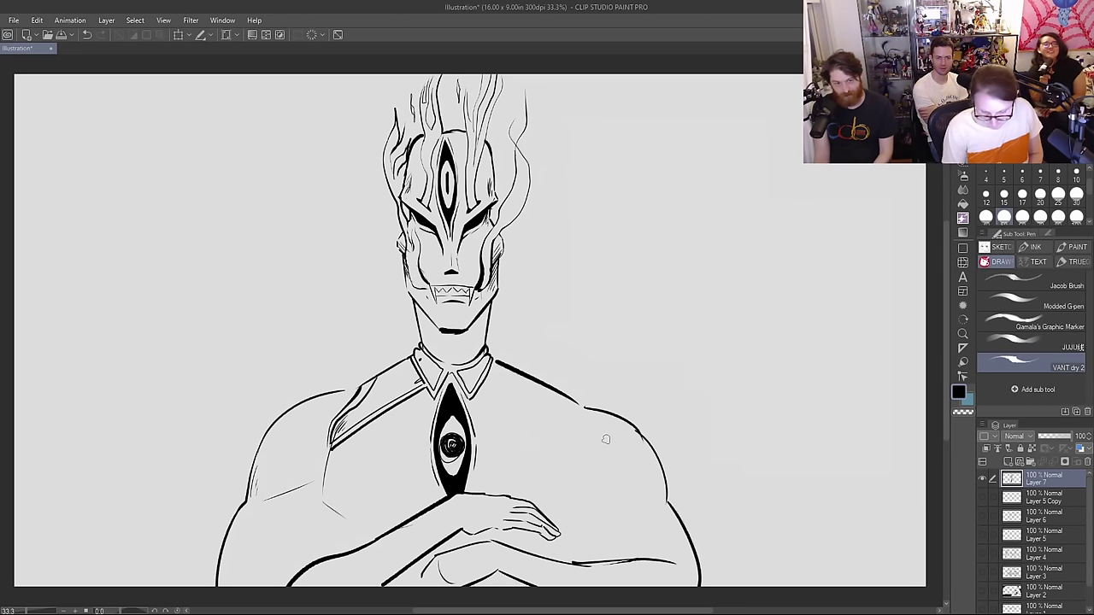
# Step: Ink the vertical chest edge and armpit crease on the still-bare side of the torso, plus a short stroke above the fingers
pyautogui.moveTo(569, 425)
pyautogui.mouseDown()
pyautogui.moveTo(572, 482)
pyautogui.moveTo(633, 510)
pyautogui.mouseUp()
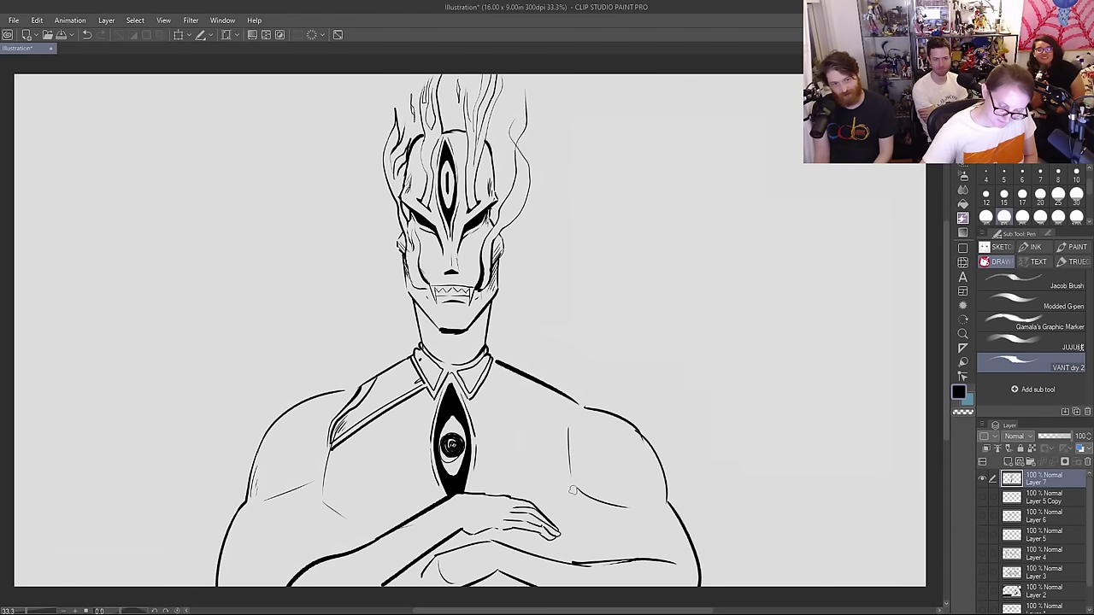
pyautogui.moveTo(575, 491)
pyautogui.mouseDown()
pyautogui.moveTo(557, 511)
pyautogui.moveTo(582, 496)
pyautogui.moveTo(574, 423)
pyautogui.mouseUp()
pyautogui.hotkey('ctrl', 'z')
pyautogui.press('e')
pyautogui.press('p')
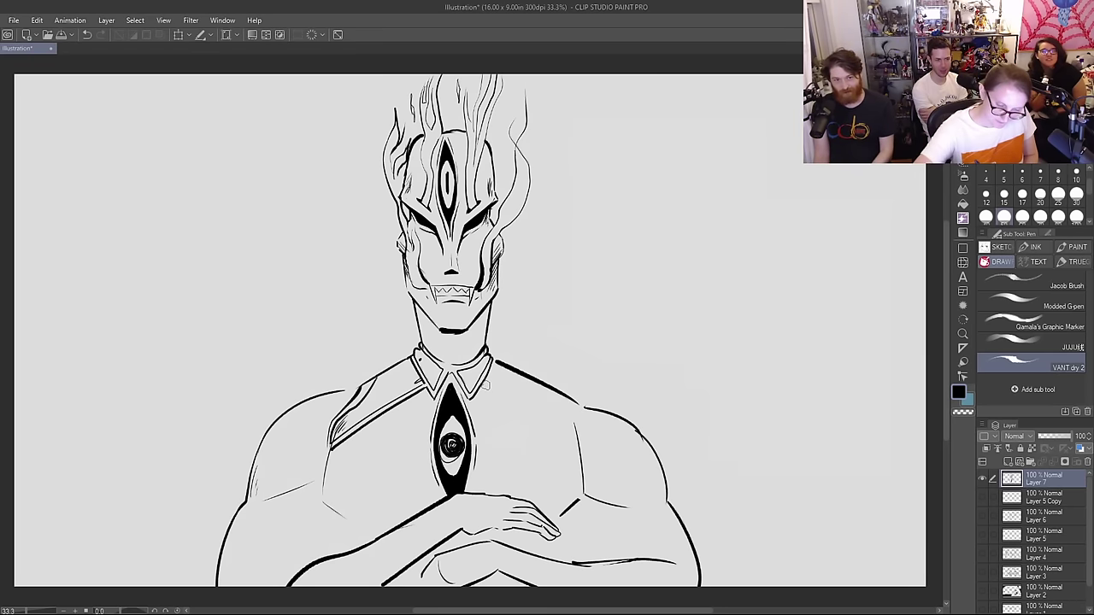
# Step: Ink two parallel diagonal lines from the collar to the chest edge as the lower border of the second shoulder band
pyautogui.moveTo(480, 381); pyautogui.dragTo(581, 444)
pyautogui.moveTo(481, 378); pyautogui.dragTo(582, 448)
pyautogui.press('e')
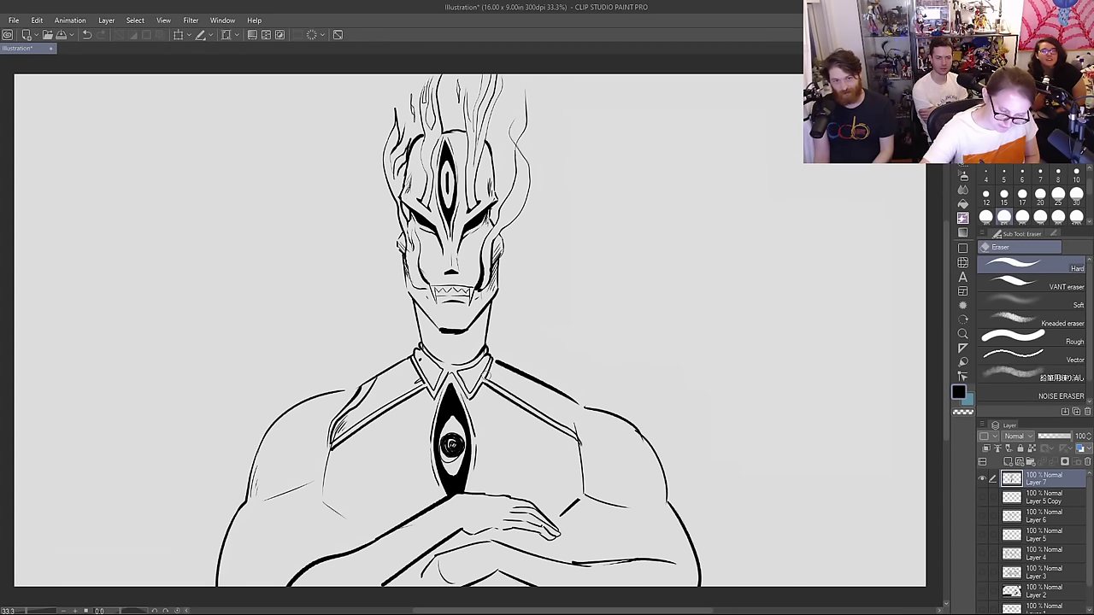
pyautogui.press('p')
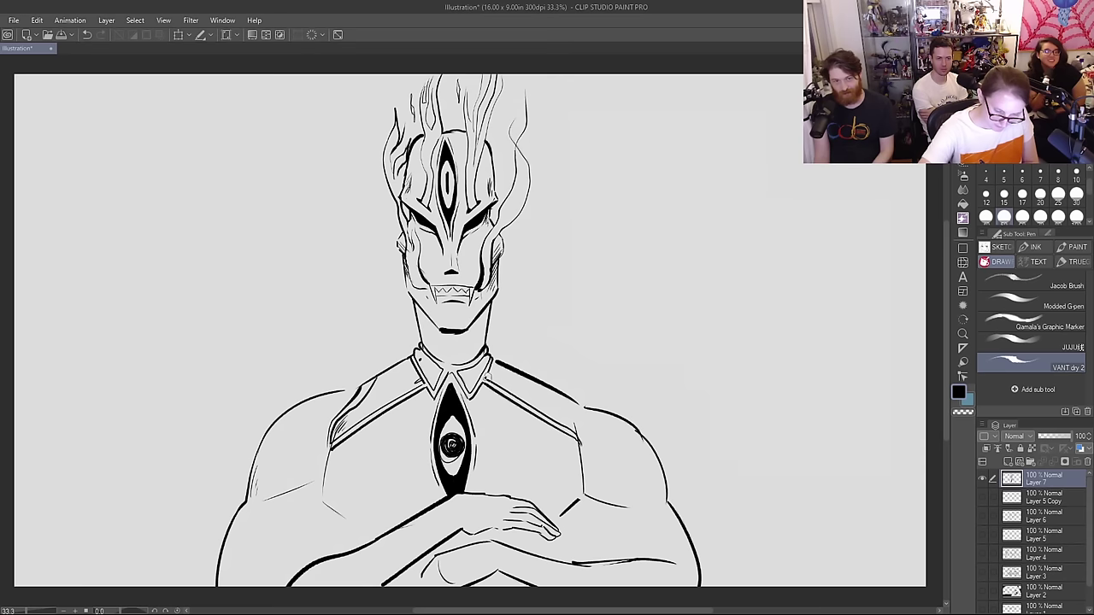
# Step: Close the outer end of the second shoulder band with a curved double edge matching the opposite band
pyautogui.moveTo(487, 376); pyautogui.dragTo(493, 379)
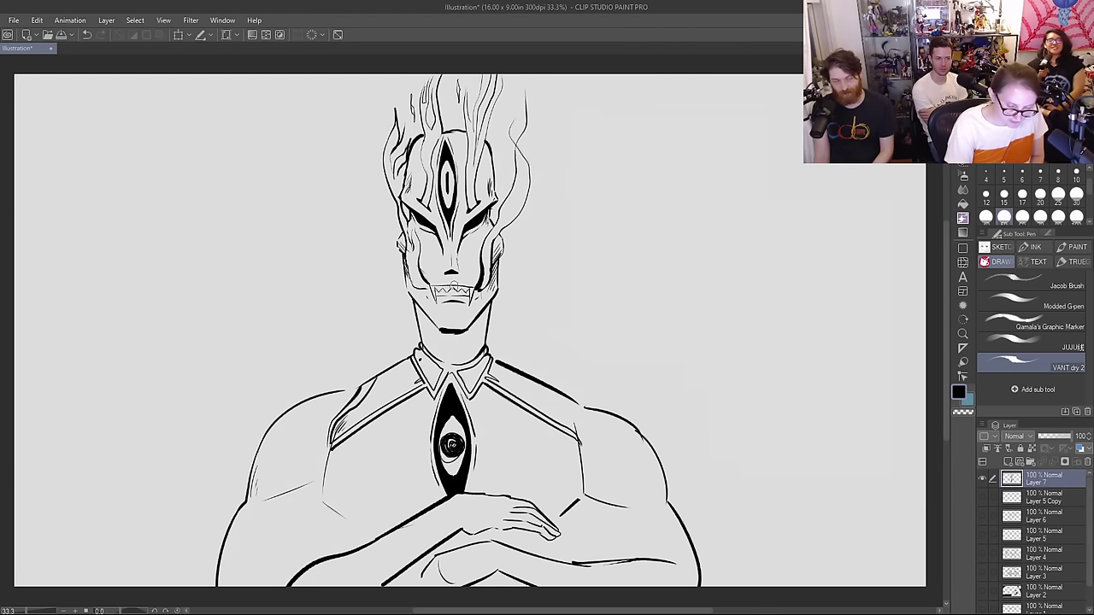
pyautogui.moveTo(528, 378); pyautogui.dragTo(579, 439)
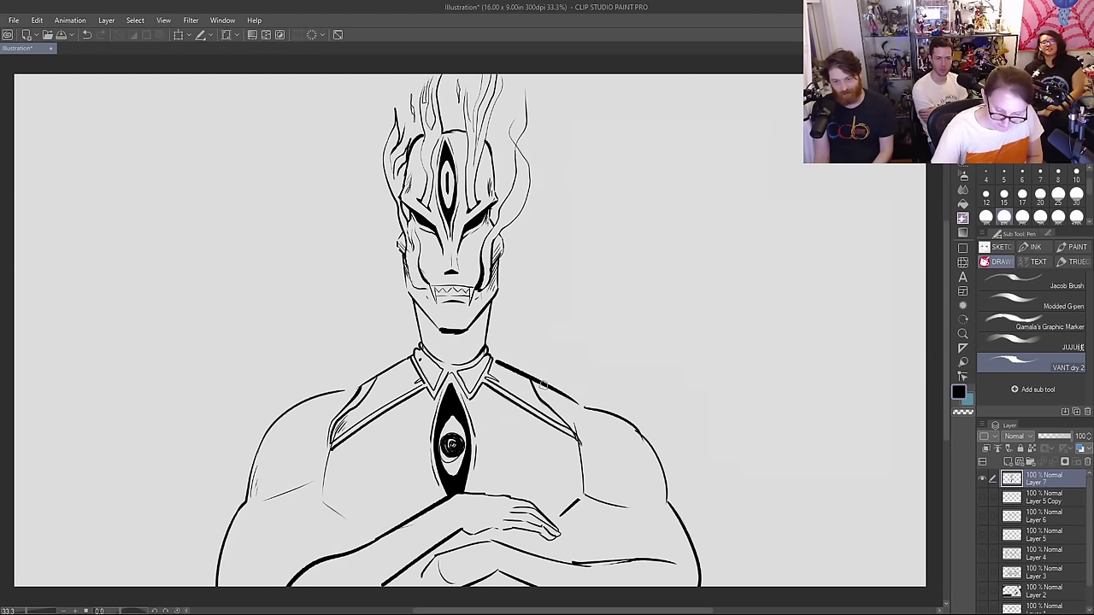
pyautogui.moveTo(542, 382); pyautogui.dragTo(571, 420)
pyautogui.press('e')
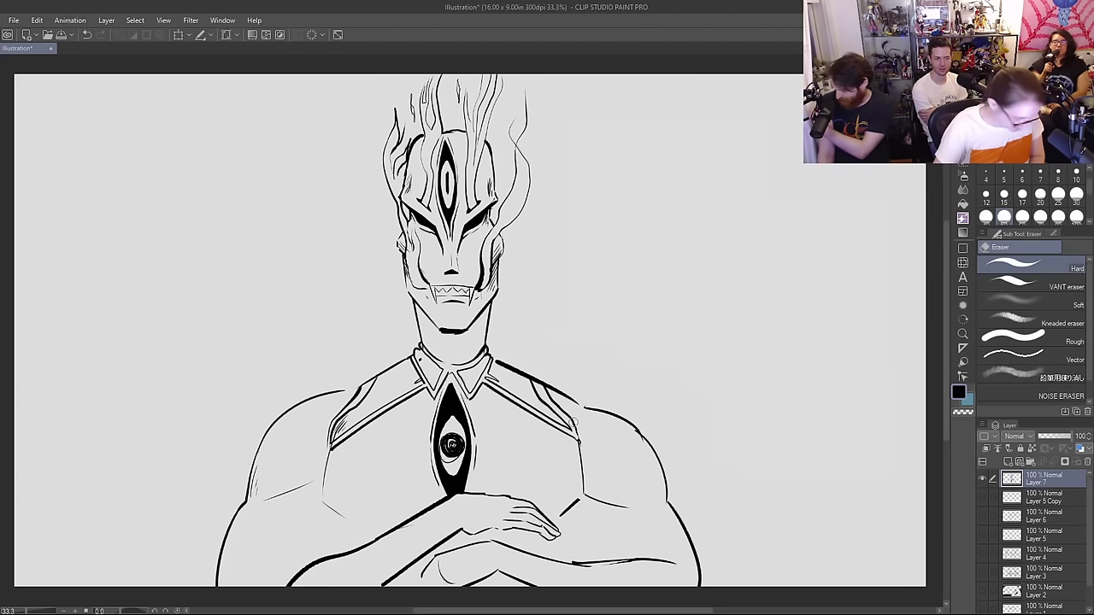
pyautogui.press('p')
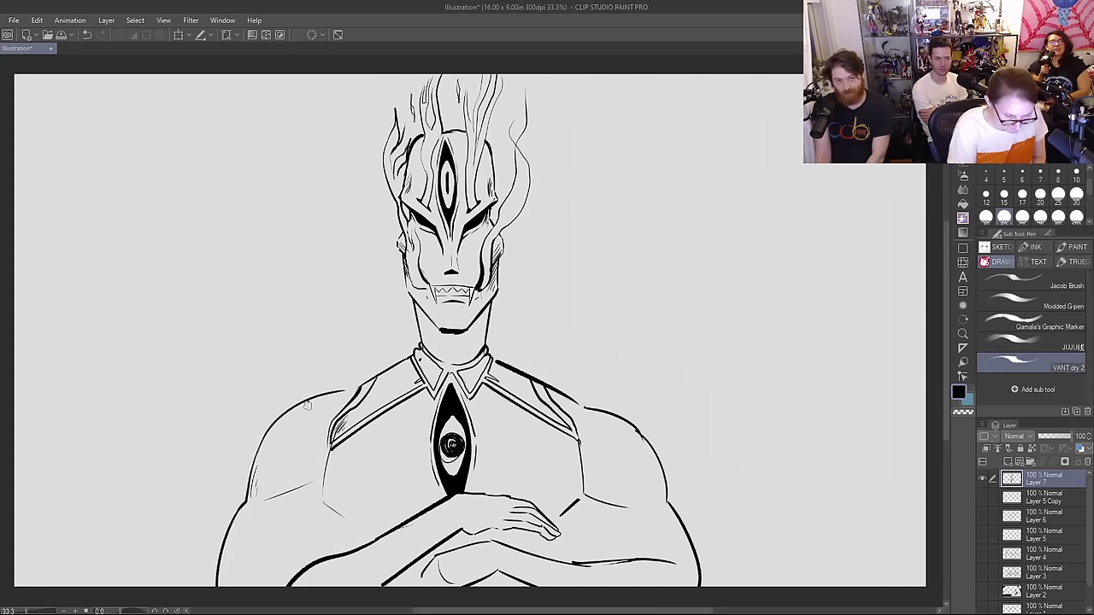
# Step: Draw a pair of parallel curved lines across each rounded shoulder to form matching shoulder caps
pyautogui.moveTo(307, 403); pyautogui.dragTo(250, 484)
pyautogui.moveTo(307, 402)
pyautogui.mouseDown()
pyautogui.moveTo(281, 456)
pyautogui.moveTo(250, 483)
pyautogui.mouseUp()
pyautogui.moveTo(602, 415)
pyautogui.mouseDown()
pyautogui.moveTo(611, 445)
pyautogui.moveTo(659, 483)
pyautogui.mouseUp()
pyautogui.moveTo(604, 415)
pyautogui.mouseDown()
pyautogui.moveTo(628, 456)
pyautogui.moveTo(659, 481)
pyautogui.mouseUp()
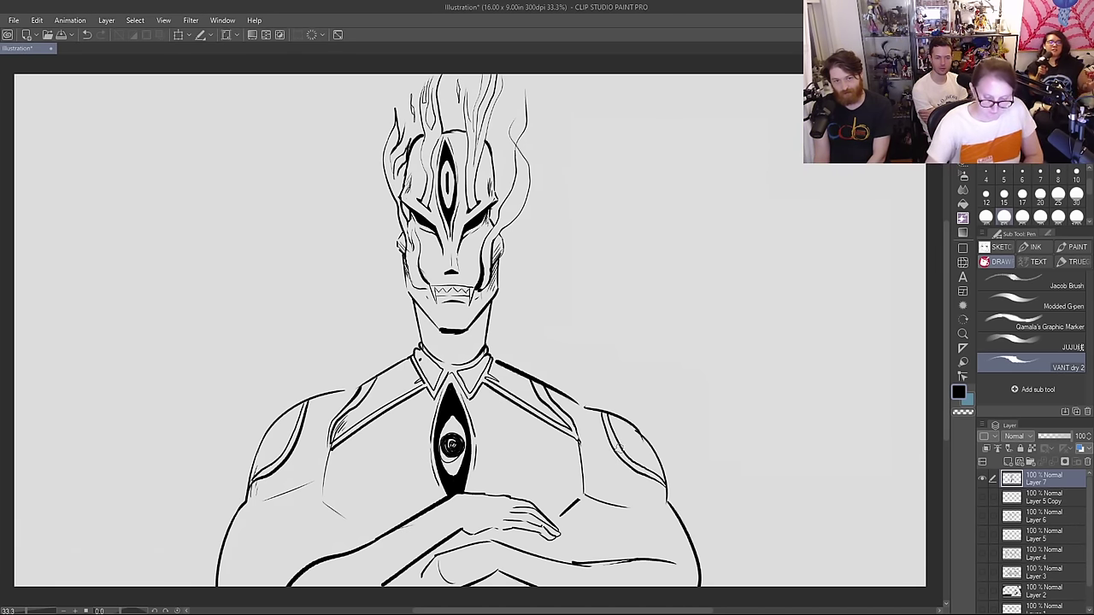
# Step: Ink the inner edges of both upper arms, and close the gaps in the shoulder, jaw and outer arm outlines
pyautogui.moveTo(590, 503); pyautogui.dragTo(607, 560)
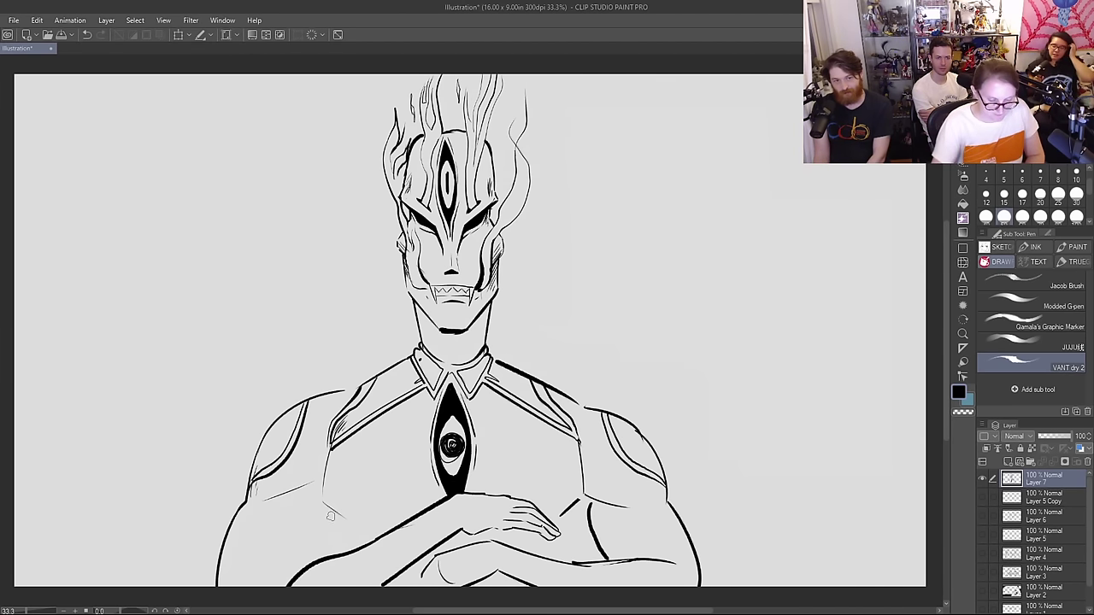
pyautogui.moveTo(331, 511); pyautogui.dragTo(315, 567)
pyautogui.moveTo(359, 388); pyautogui.dragTo(329, 391)
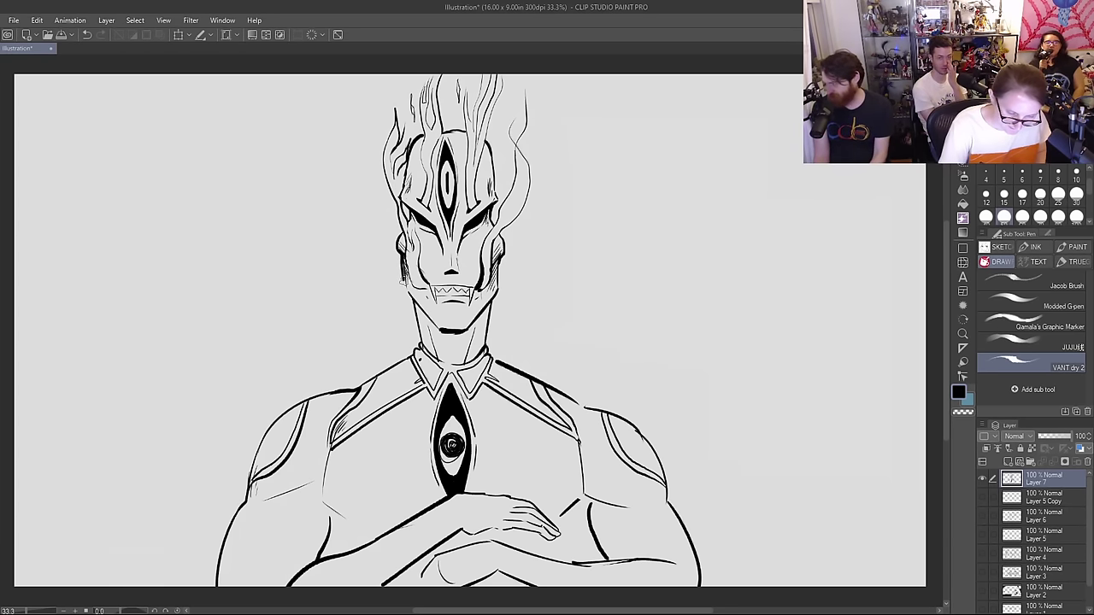
pyautogui.moveTo(402, 264); pyautogui.dragTo(412, 318)
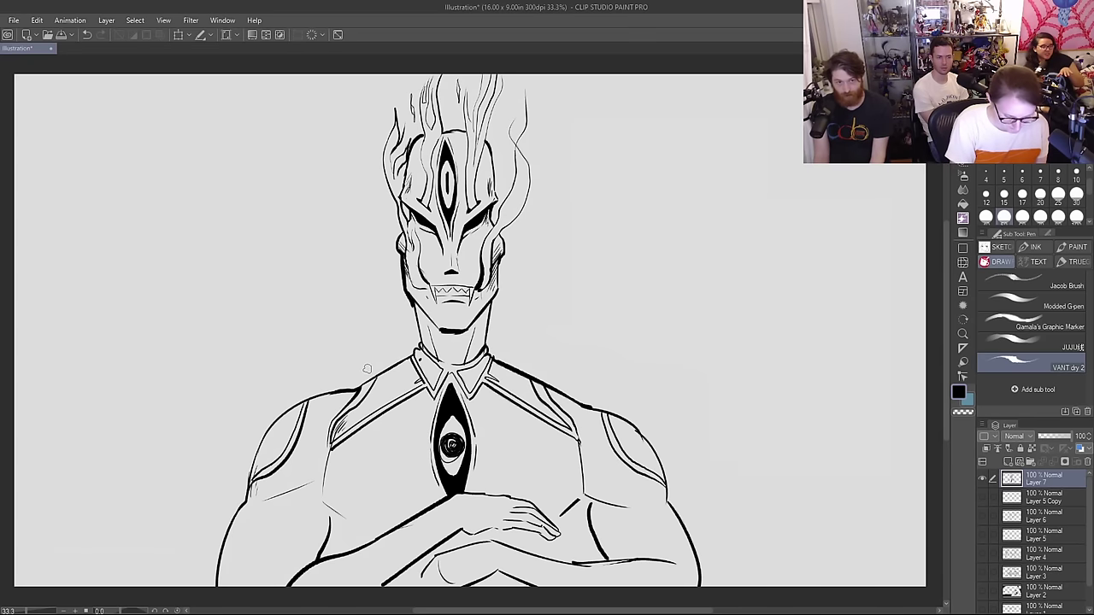
pyautogui.moveTo(669, 496); pyautogui.dragTo(705, 587)
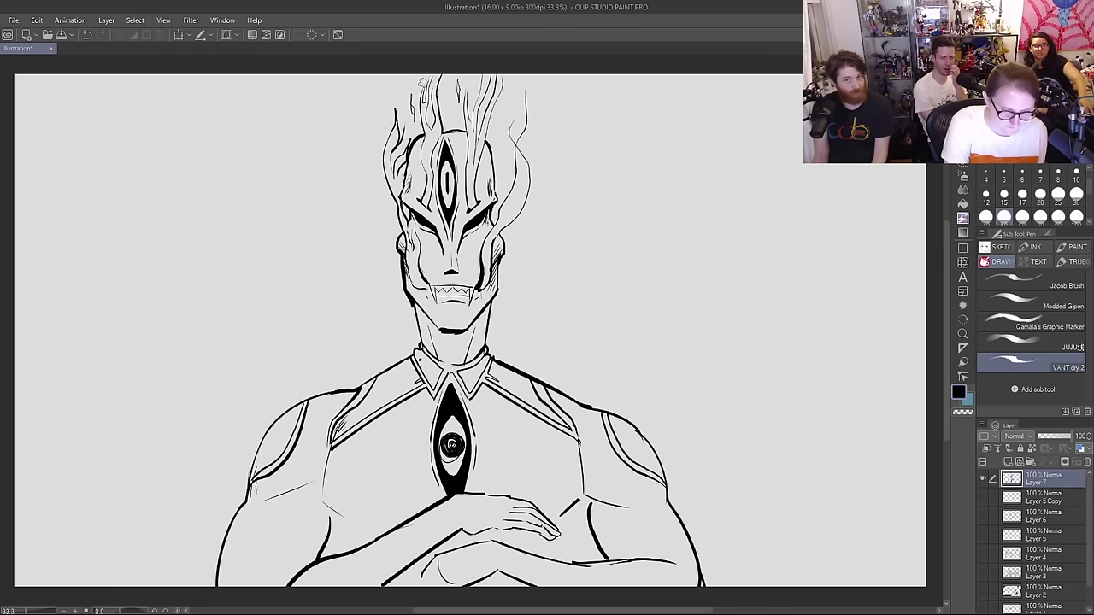
# Step: Blacken a gap between the upper flames and thicken the outer flame lines so their outlines are closed
pyautogui.moveTo(432, 75); pyautogui.dragTo(429, 90)
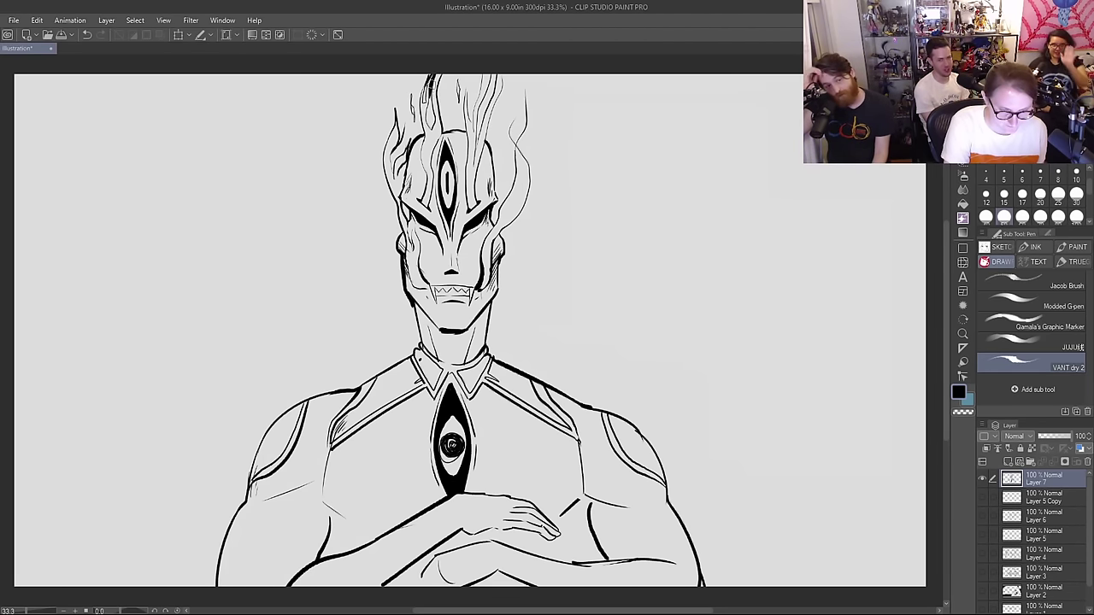
pyautogui.moveTo(432, 91)
pyautogui.mouseDown()
pyautogui.moveTo(434, 77)
pyautogui.moveTo(443, 103)
pyautogui.moveTo(432, 112)
pyautogui.moveTo(431, 76)
pyautogui.mouseUp()
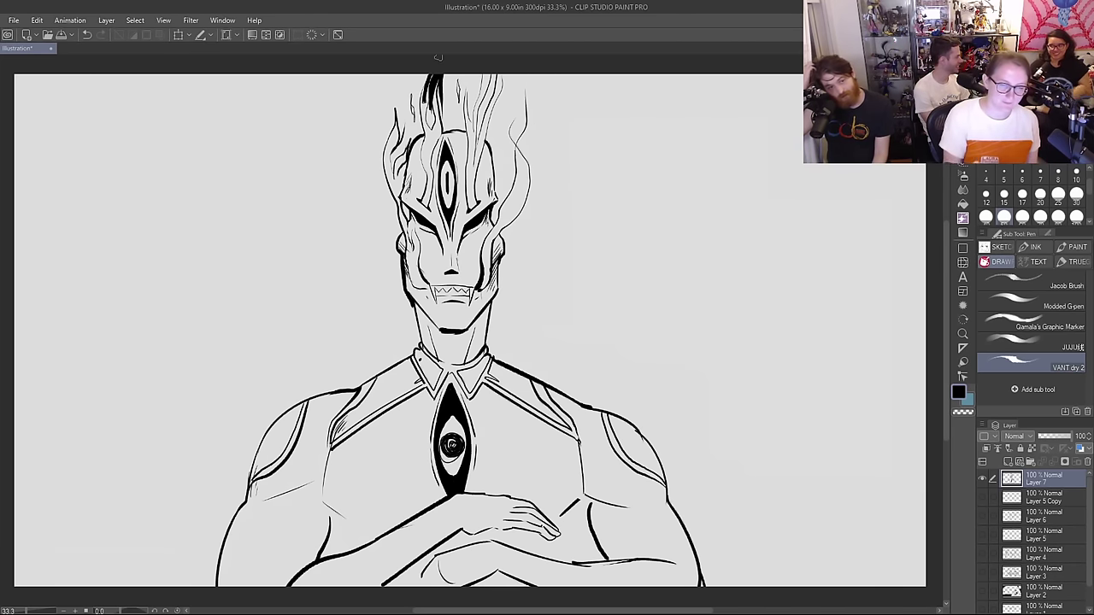
pyautogui.moveTo(502, 75)
pyautogui.mouseDown()
pyautogui.moveTo(495, 102)
pyautogui.moveTo(522, 105)
pyautogui.moveTo(508, 149)
pyautogui.moveTo(518, 136)
pyautogui.mouseUp()
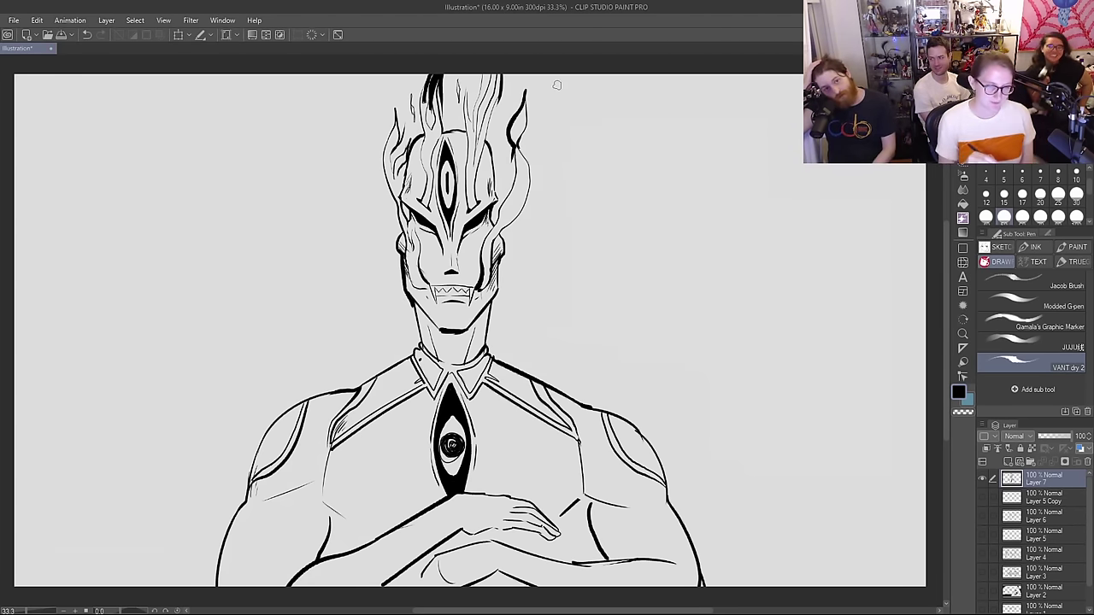
# Step: Fill the background on both sides of the figure with black, and undo the fill that spills through the central flames
pyautogui.press('g')
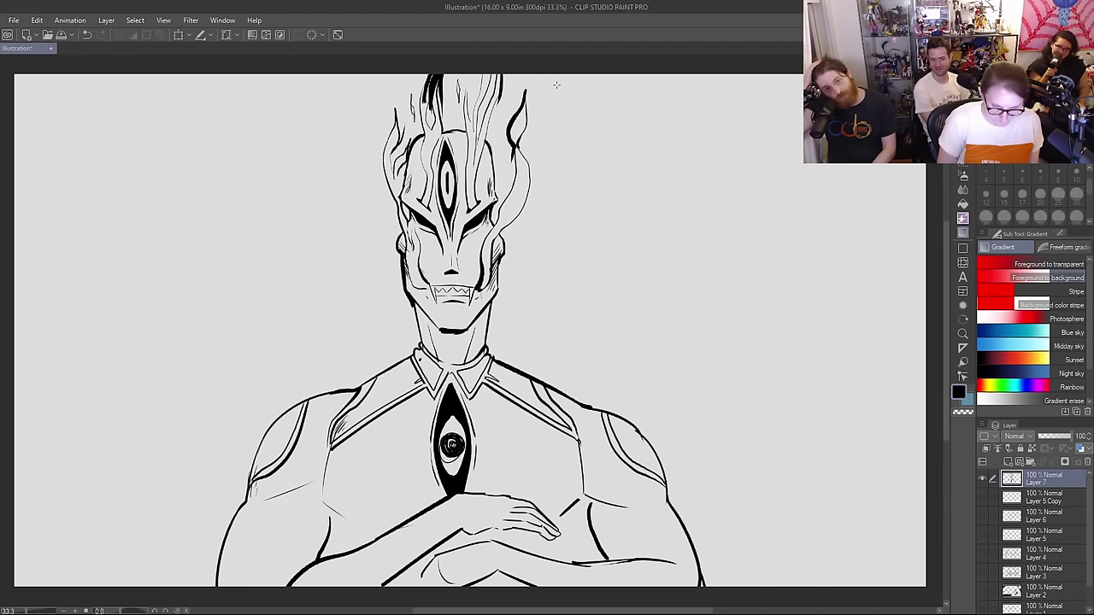
pyautogui.press('g')
pyautogui.click(606, 296)
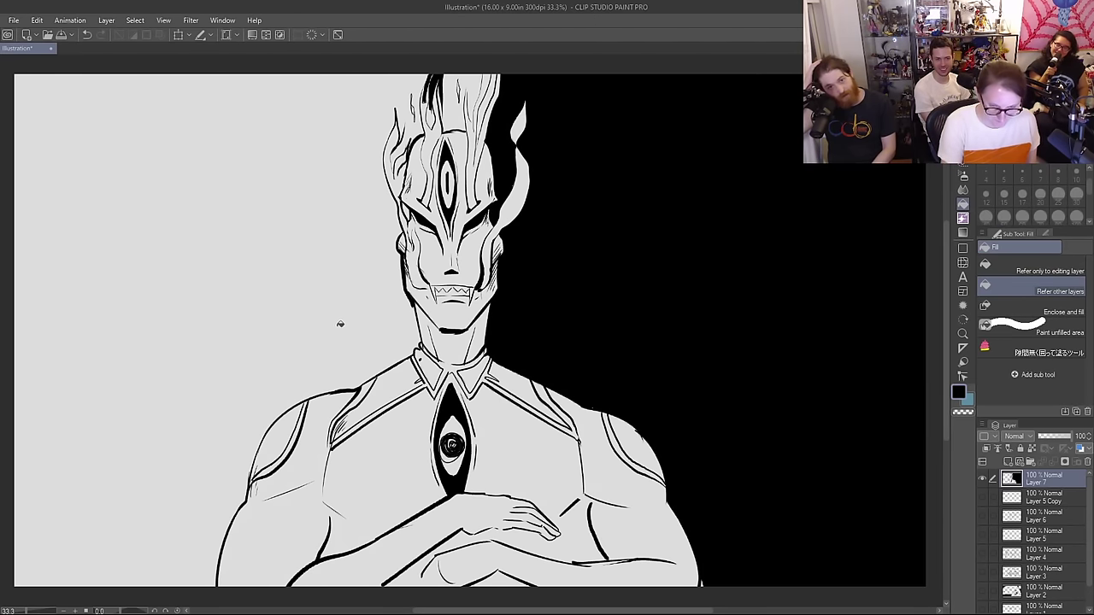
pyautogui.click(349, 282)
pyautogui.click(456, 112)
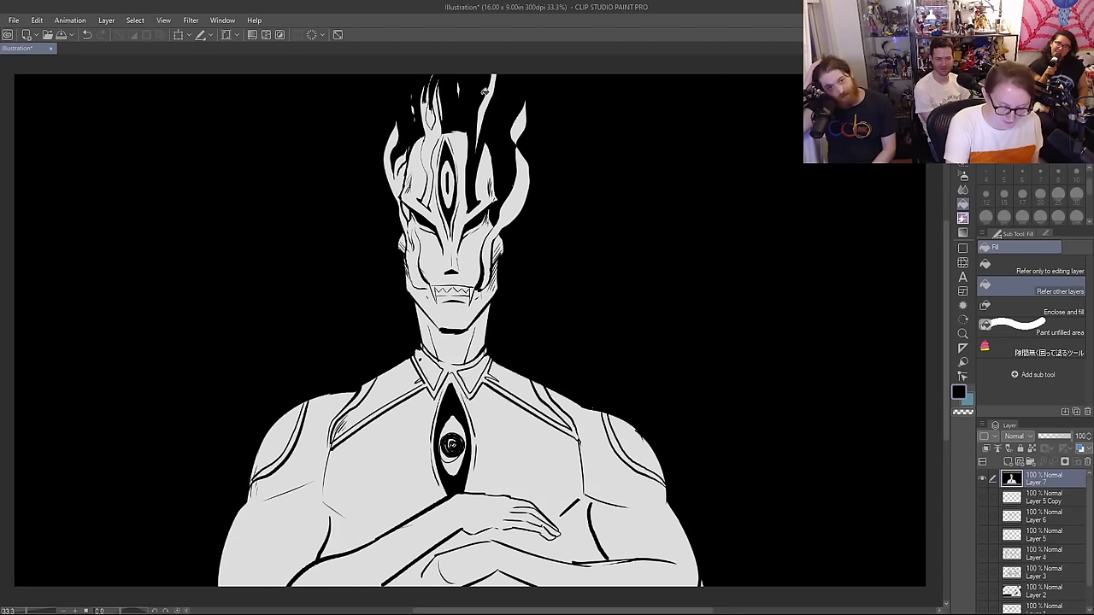
pyautogui.hotkey('ctrl', 'z')
# Step: Close and thicken the flame outlines above the skull with black strokes to separate the tongues from the gaps
pyautogui.press('p')
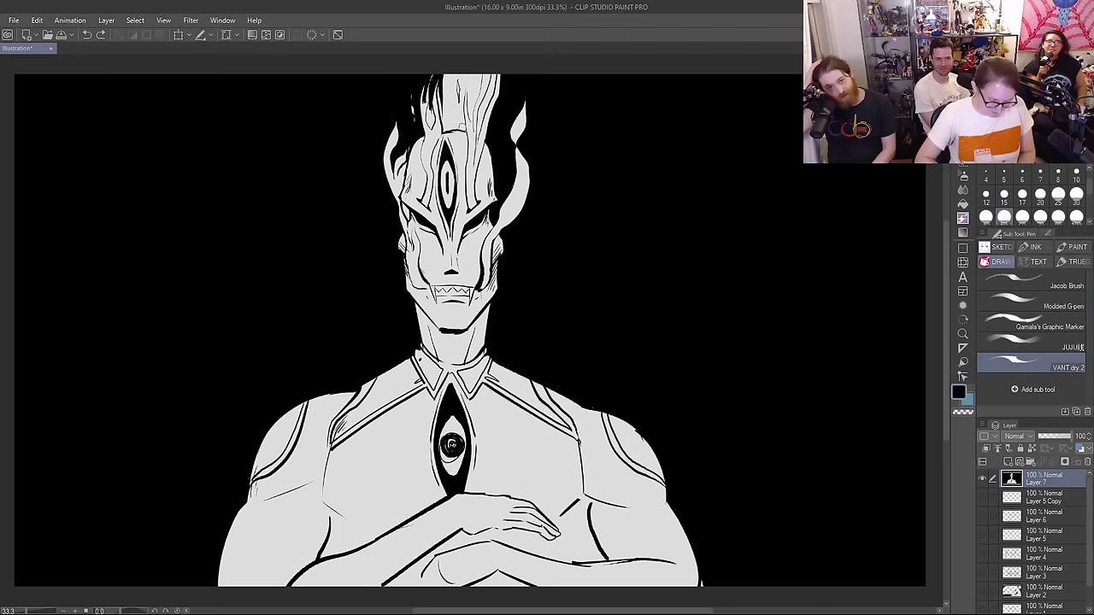
pyautogui.moveTo(474, 126)
pyautogui.mouseDown()
pyautogui.moveTo(467, 89)
pyautogui.moveTo(463, 125)
pyautogui.moveTo(482, 78)
pyautogui.mouseUp()
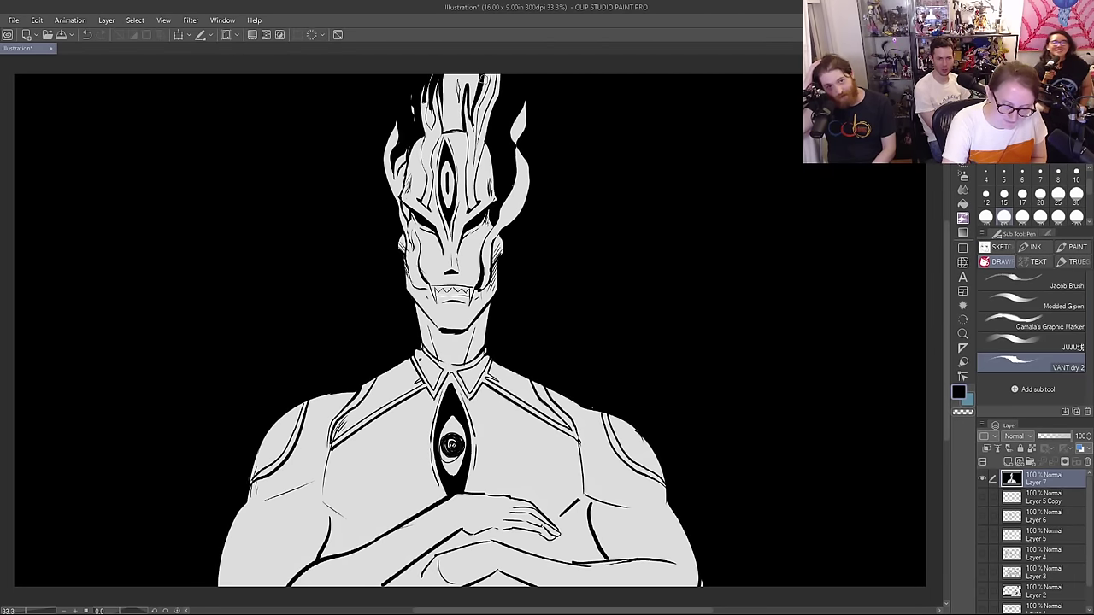
pyautogui.moveTo(476, 152)
pyautogui.mouseDown()
pyautogui.moveTo(493, 70)
pyautogui.moveTo(477, 150)
pyautogui.mouseUp()
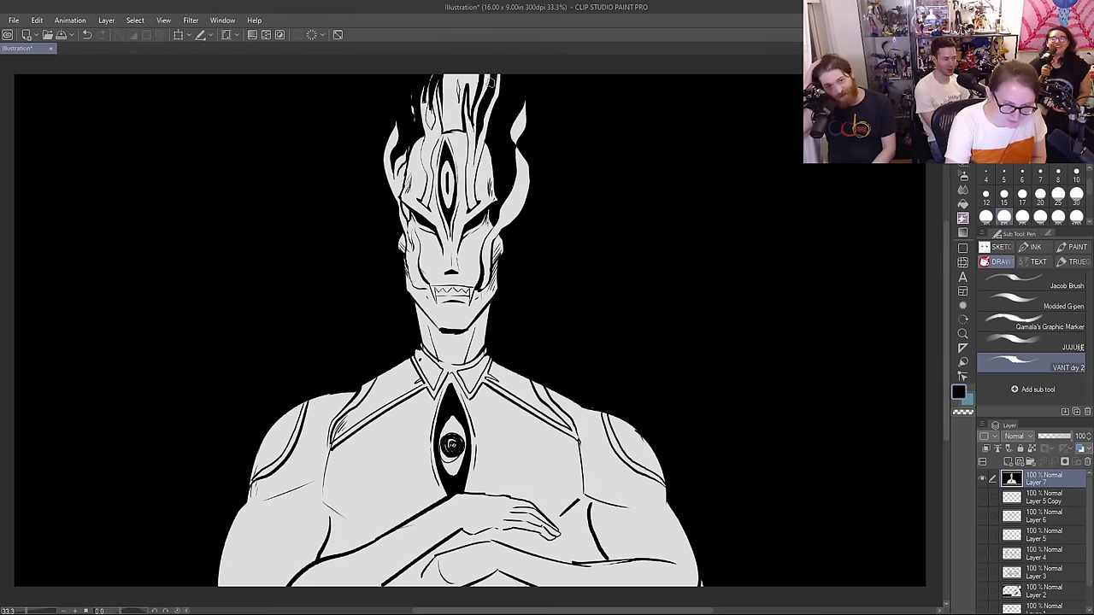
# Step: Fill the enclosed gaps between the flame tongues above the skull with black
pyautogui.press('g')
pyautogui.click(462, 109)
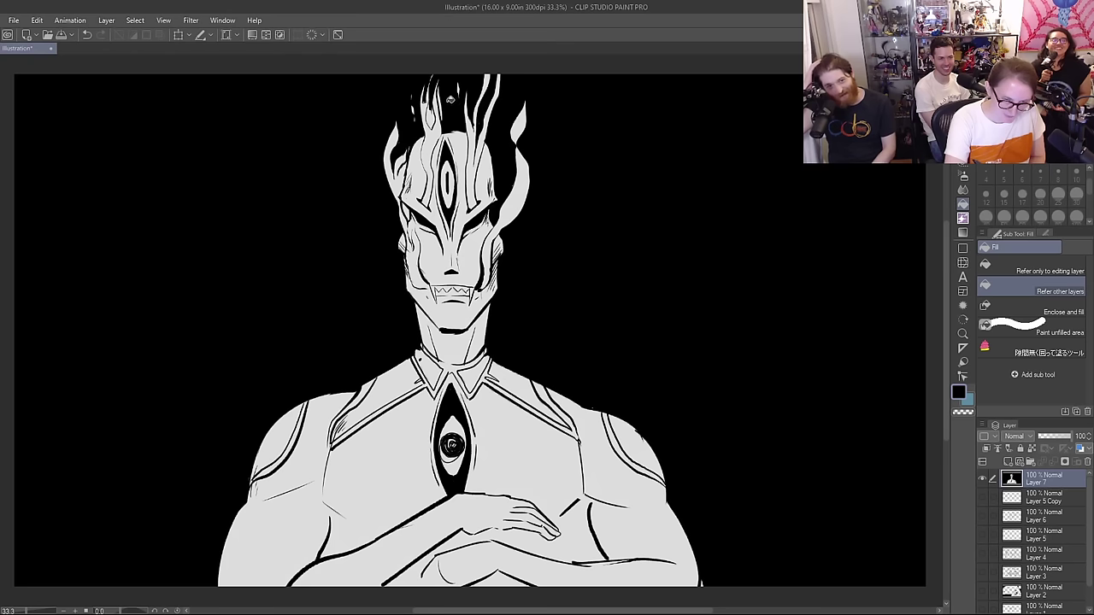
pyautogui.click(442, 101)
pyautogui.click(433, 116)
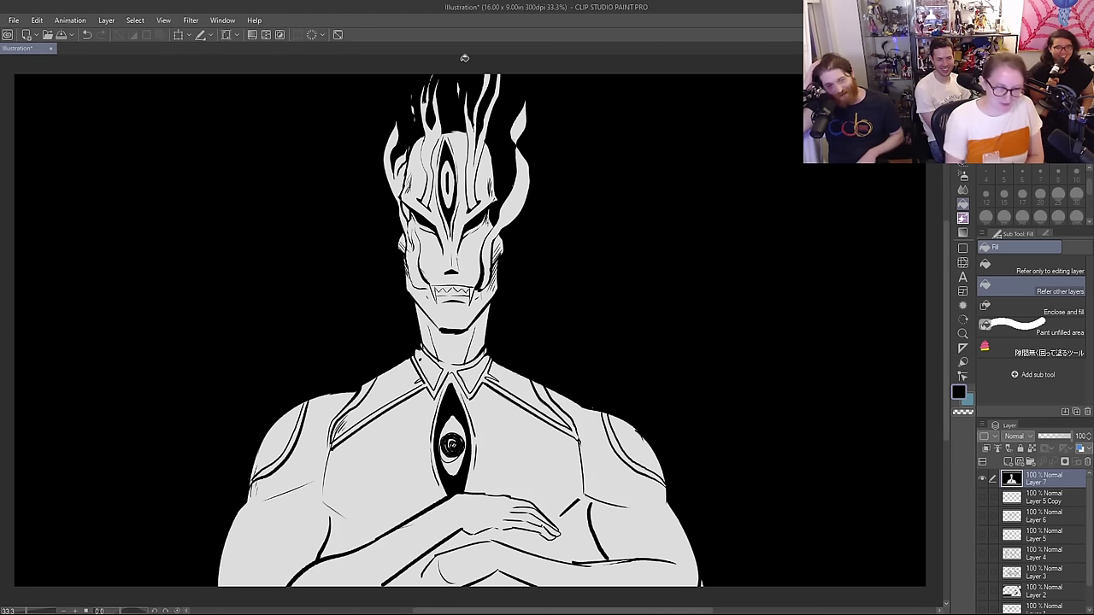
# Step: Trim the flame beside the temple with black, and erase longer wavy flame tongues upward out of the black background
pyautogui.press('p')
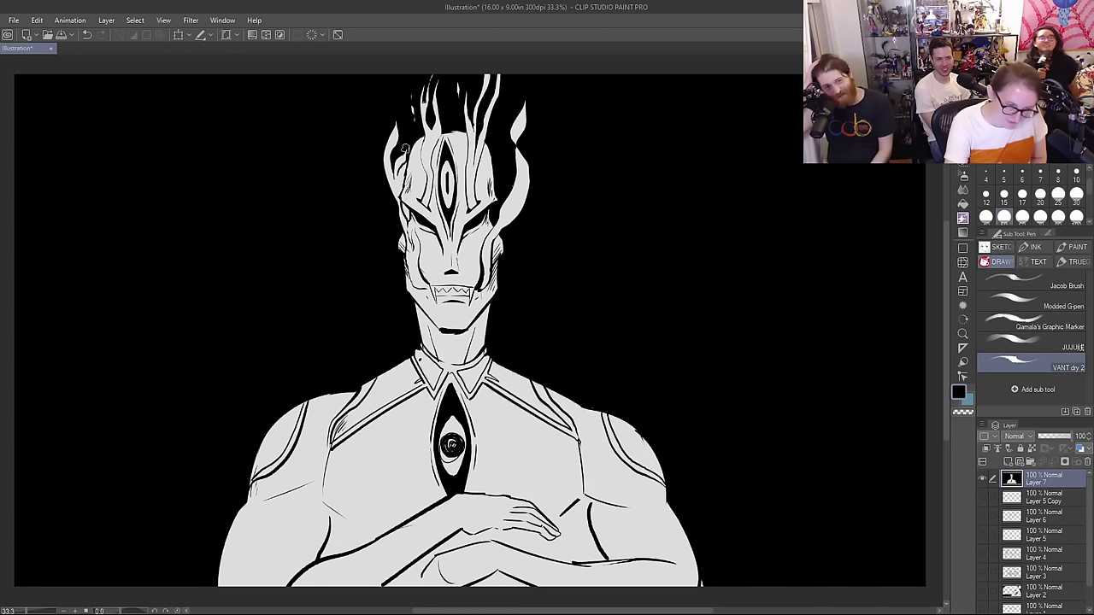
pyautogui.moveTo(398, 169); pyautogui.dragTo(399, 185)
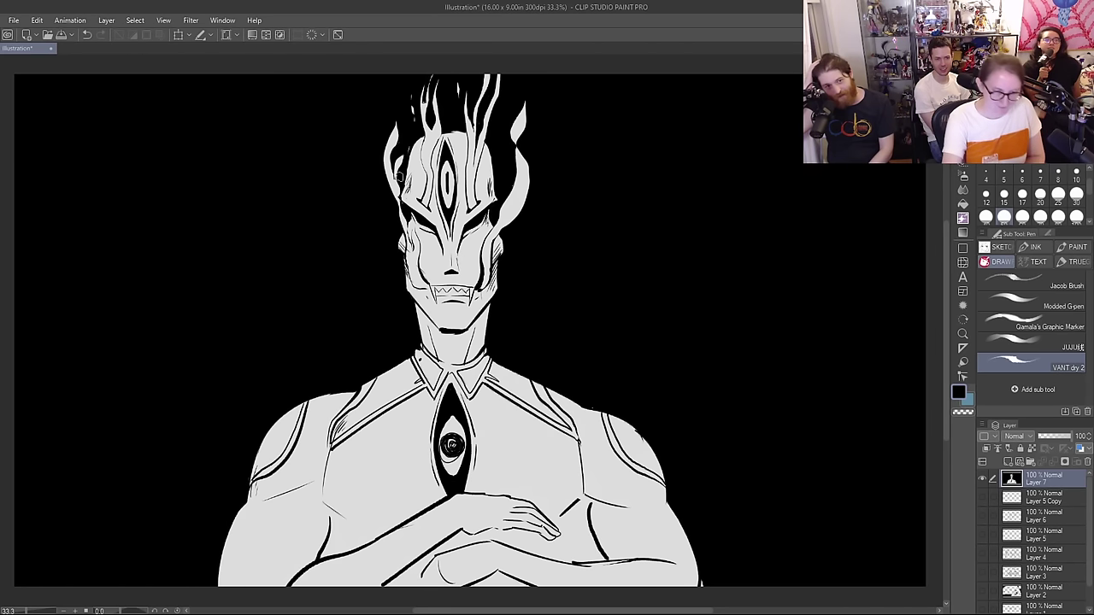
pyautogui.press('e')
pyautogui.moveTo(393, 138); pyautogui.dragTo(393, 79)
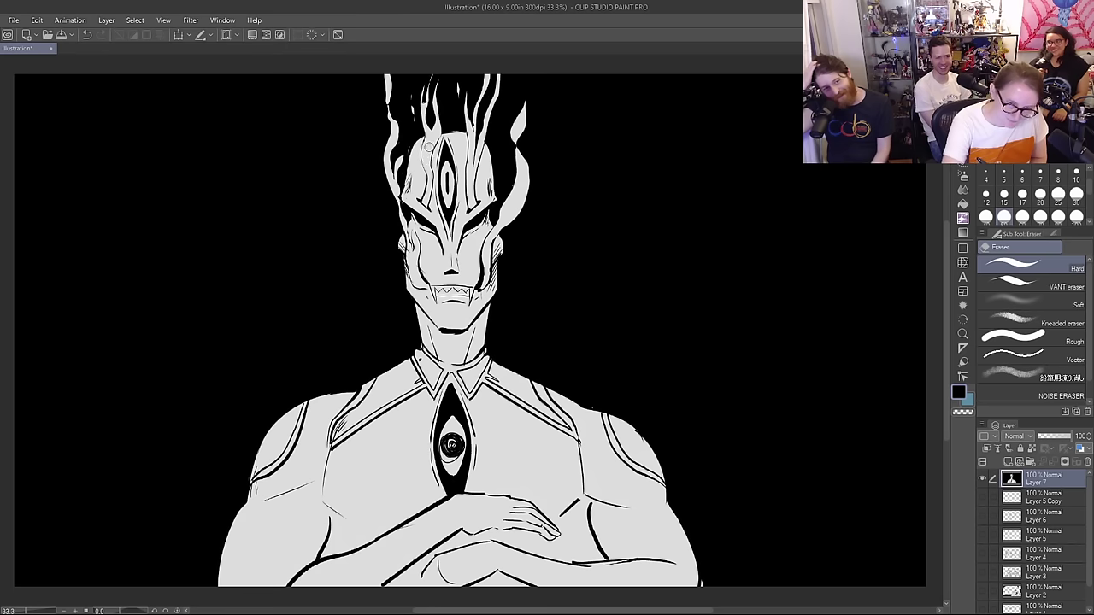
pyautogui.moveTo(430, 143); pyautogui.dragTo(441, 74)
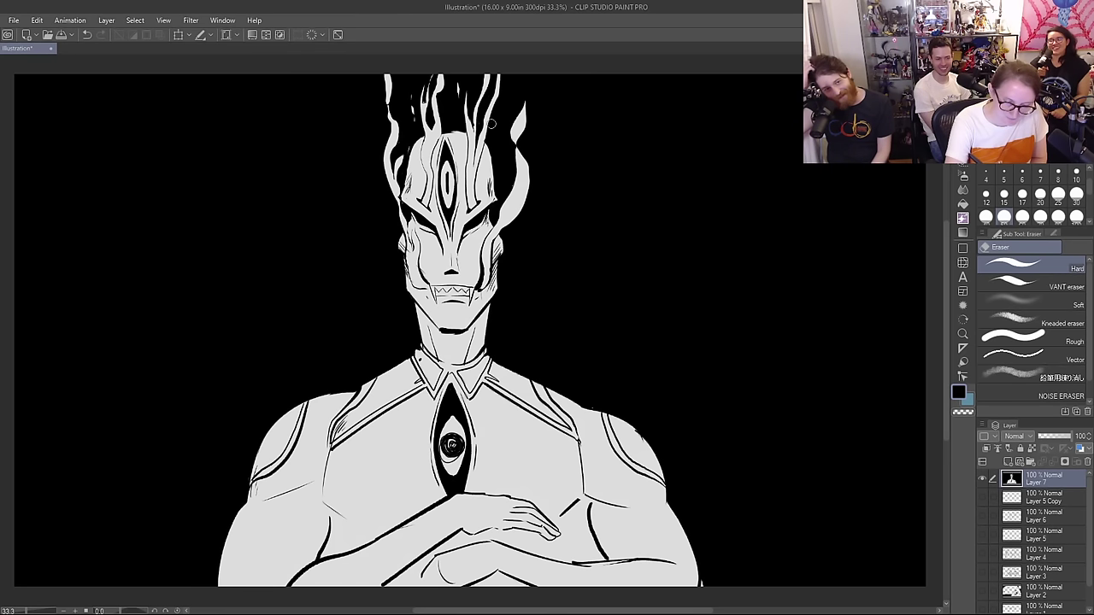
pyautogui.moveTo(483, 140); pyautogui.dragTo(511, 89)
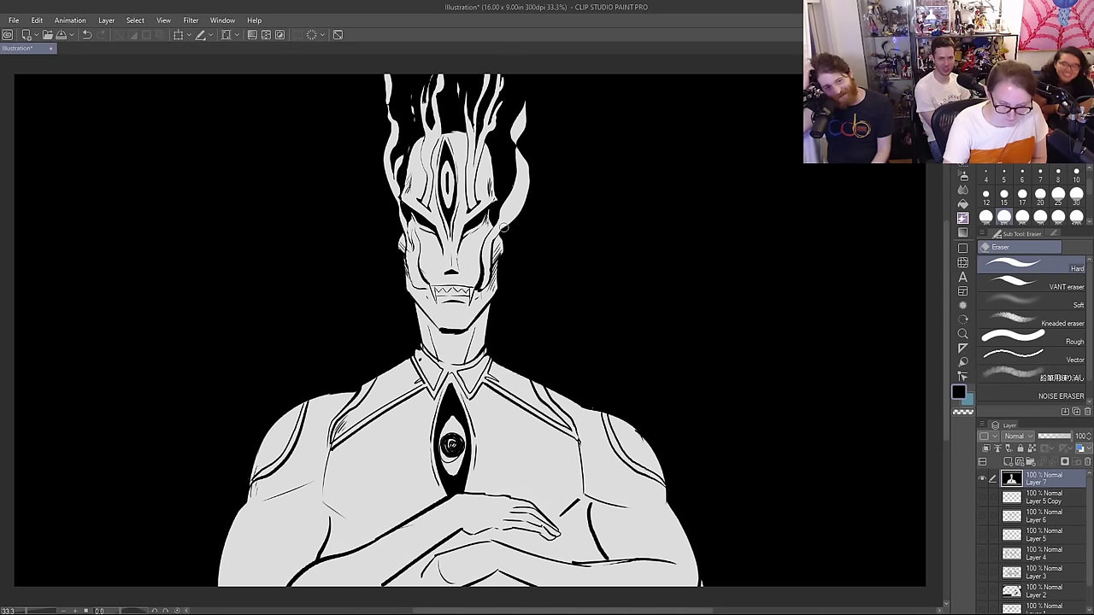
# Step: Reshape the large outer flame opposite into narrower wavy tongues, with a separate branch licking outward
pyautogui.press('p')
pyautogui.moveTo(519, 147)
pyautogui.mouseDown()
pyautogui.moveTo(507, 230)
pyautogui.moveTo(529, 152)
pyautogui.moveTo(512, 228)
pyautogui.moveTo(503, 178)
pyautogui.moveTo(509, 196)
pyautogui.moveTo(520, 177)
pyautogui.moveTo(520, 125)
pyautogui.moveTo(523, 194)
pyautogui.moveTo(540, 135)
pyautogui.mouseUp()
pyautogui.press('e')
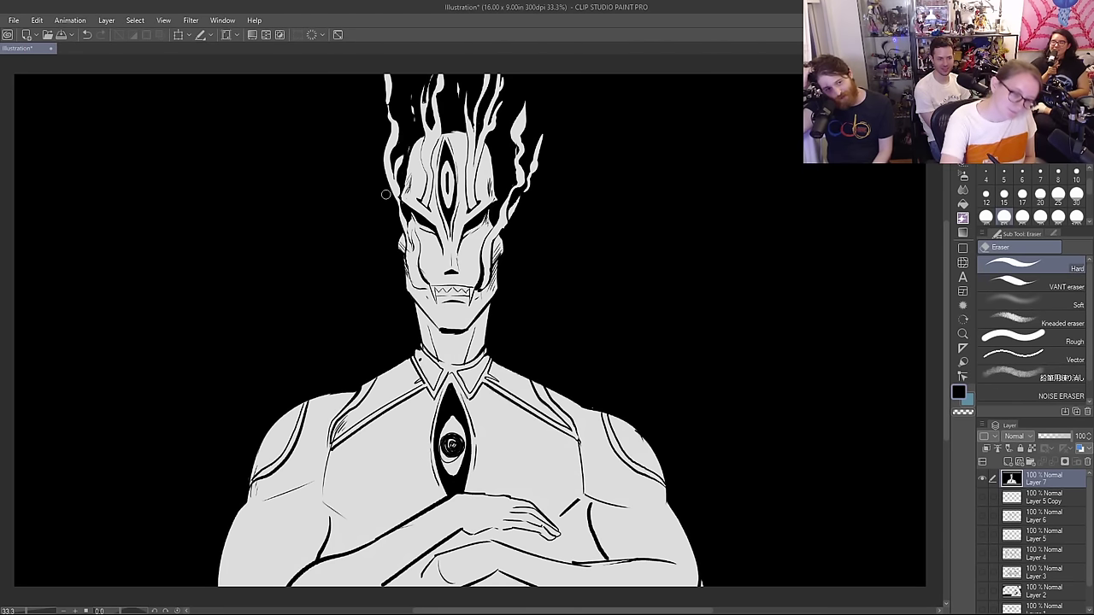
# Step: Erase small sparks out of the black beside the outer flame, and touch up the flame's base at the temple
pyautogui.moveTo(386, 194); pyautogui.dragTo(381, 176)
pyautogui.moveTo(383, 134); pyautogui.dragTo(379, 109)
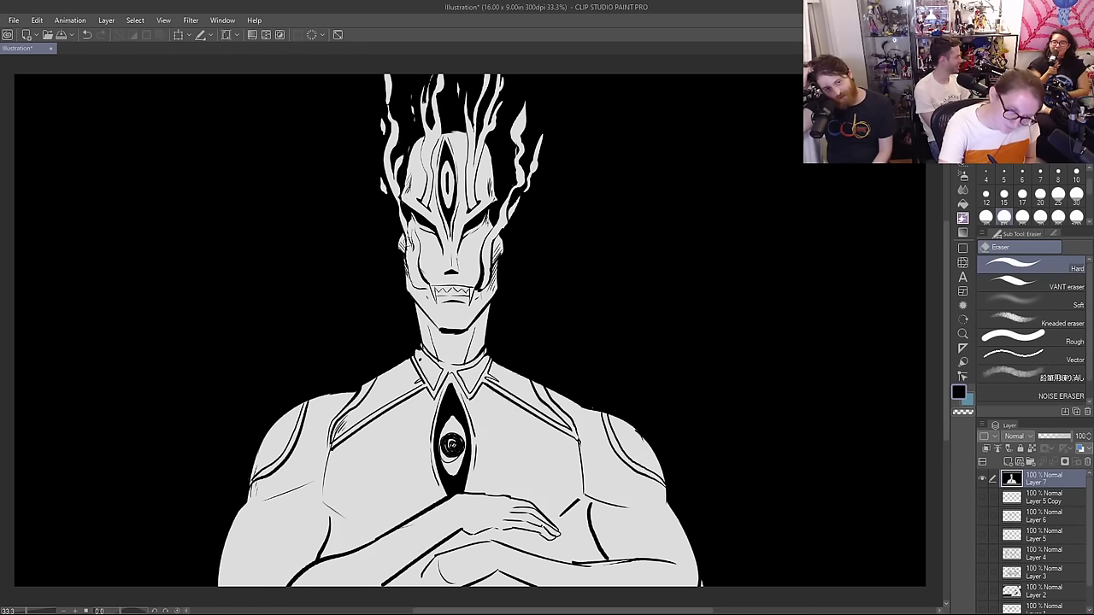
pyautogui.moveTo(406, 240); pyautogui.dragTo(395, 204)
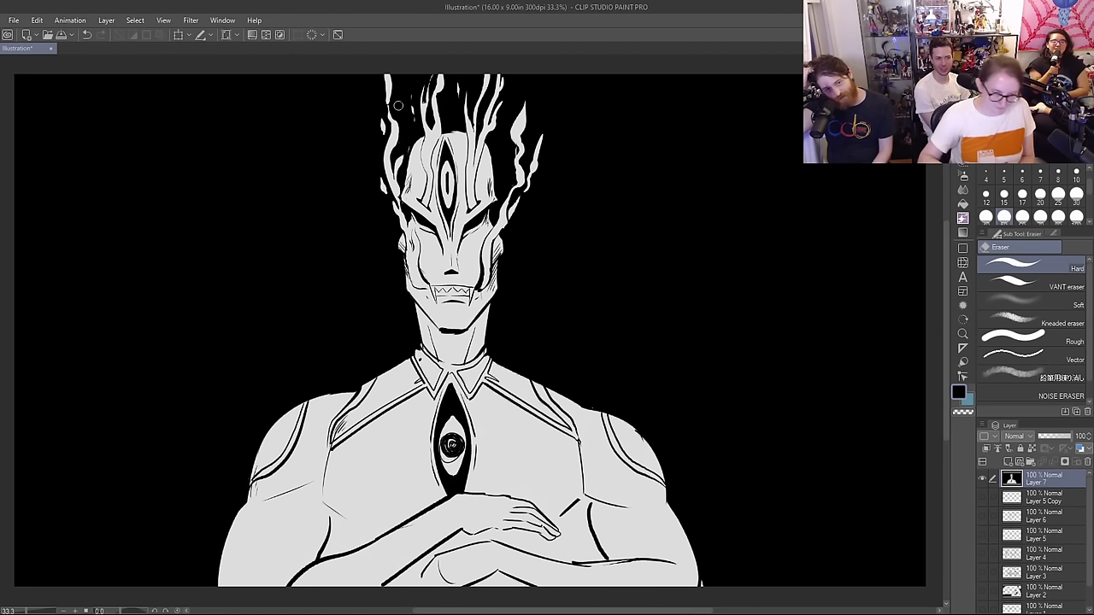
pyautogui.press('p')
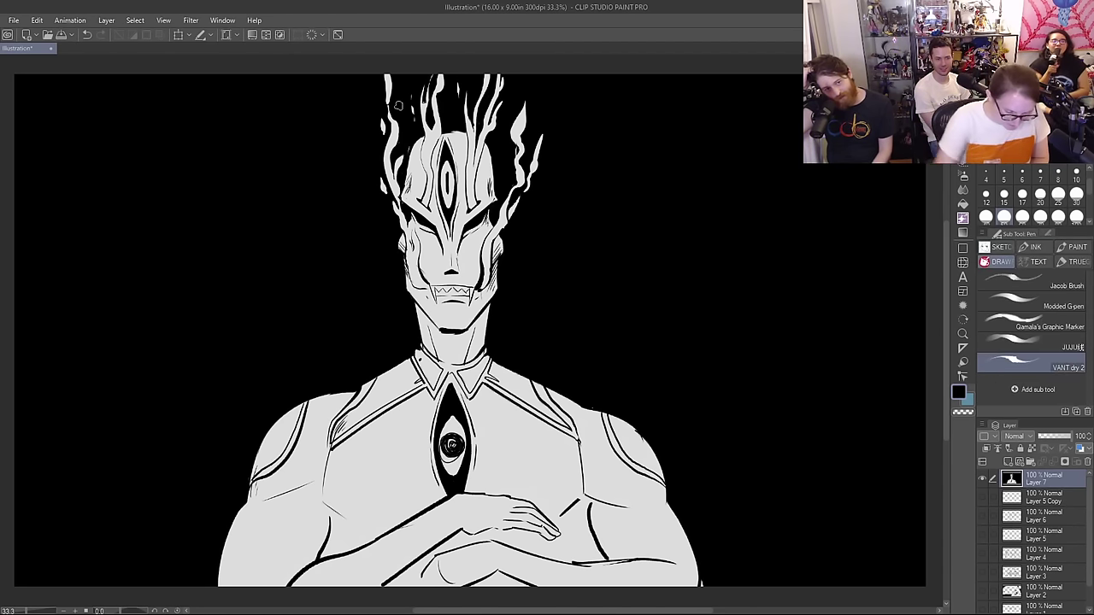
# Step: Hatch the chest beside the armpit, and ink fold lines on the adjoining upper arm, elbow and forearm
pyautogui.moveTo(318, 465); pyautogui.dragTo(302, 478)
pyautogui.moveTo(318, 473)
pyautogui.mouseDown()
pyautogui.moveTo(340, 442)
pyautogui.moveTo(324, 491)
pyautogui.mouseUp()
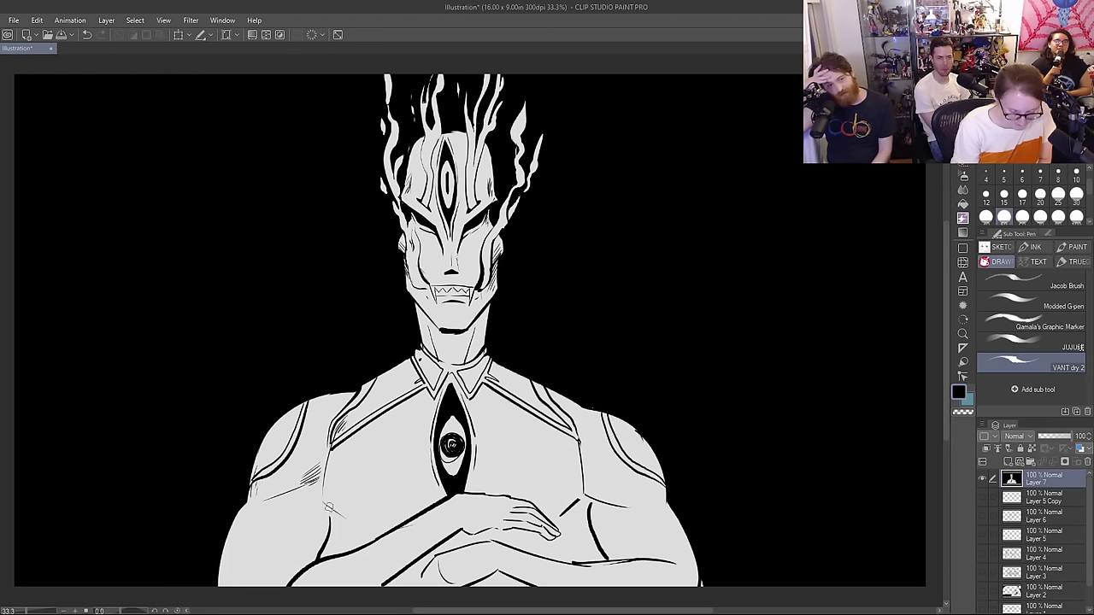
pyautogui.moveTo(261, 538)
pyautogui.mouseDown()
pyautogui.moveTo(261, 587)
pyautogui.moveTo(252, 572)
pyautogui.moveTo(300, 571)
pyautogui.moveTo(288, 585)
pyautogui.moveTo(301, 564)
pyautogui.moveTo(265, 588)
pyautogui.mouseUp()
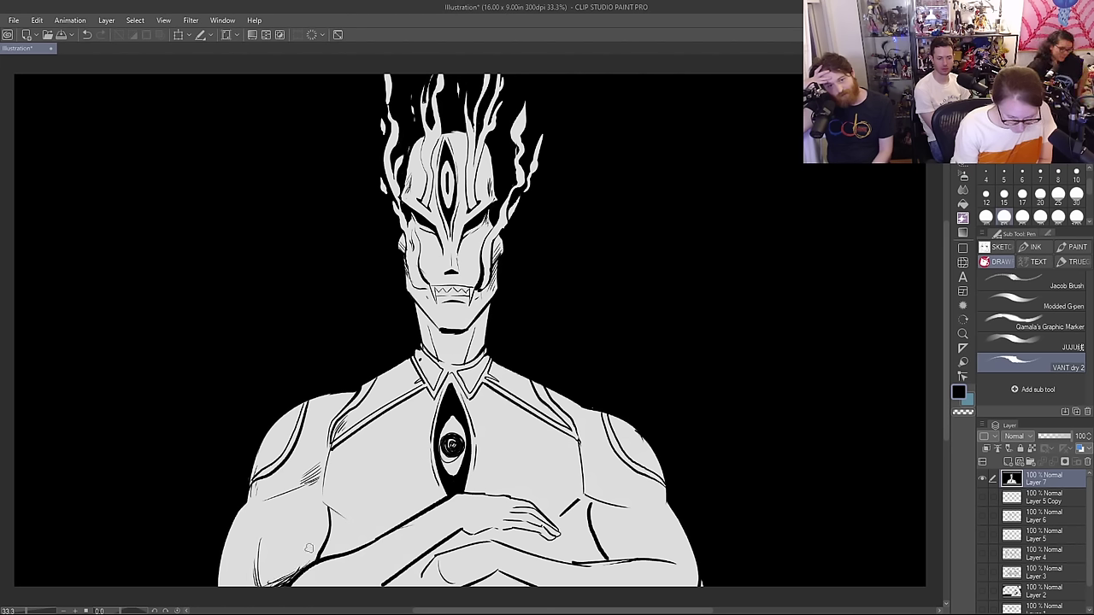
pyautogui.moveTo(405, 561); pyautogui.dragTo(369, 586)
pyautogui.moveTo(406, 561); pyautogui.dragTo(381, 581)
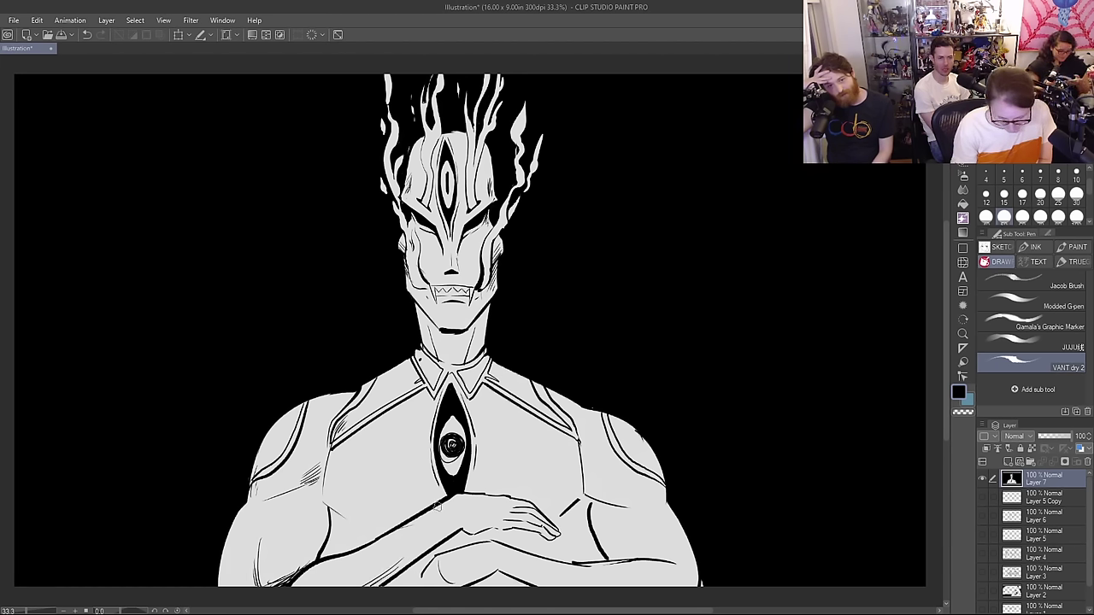
# Step: Draw curved shadow bands along both crossed forearms, and hatch the opposite upper arm and elbow
pyautogui.moveTo(438, 504); pyautogui.dragTo(398, 528)
pyautogui.moveTo(508, 550)
pyautogui.mouseDown()
pyautogui.moveTo(529, 571)
pyautogui.moveTo(581, 564)
pyautogui.mouseUp()
pyautogui.moveTo(508, 544)
pyautogui.mouseDown()
pyautogui.moveTo(528, 569)
pyautogui.moveTo(551, 575)
pyautogui.moveTo(574, 560)
pyautogui.mouseUp()
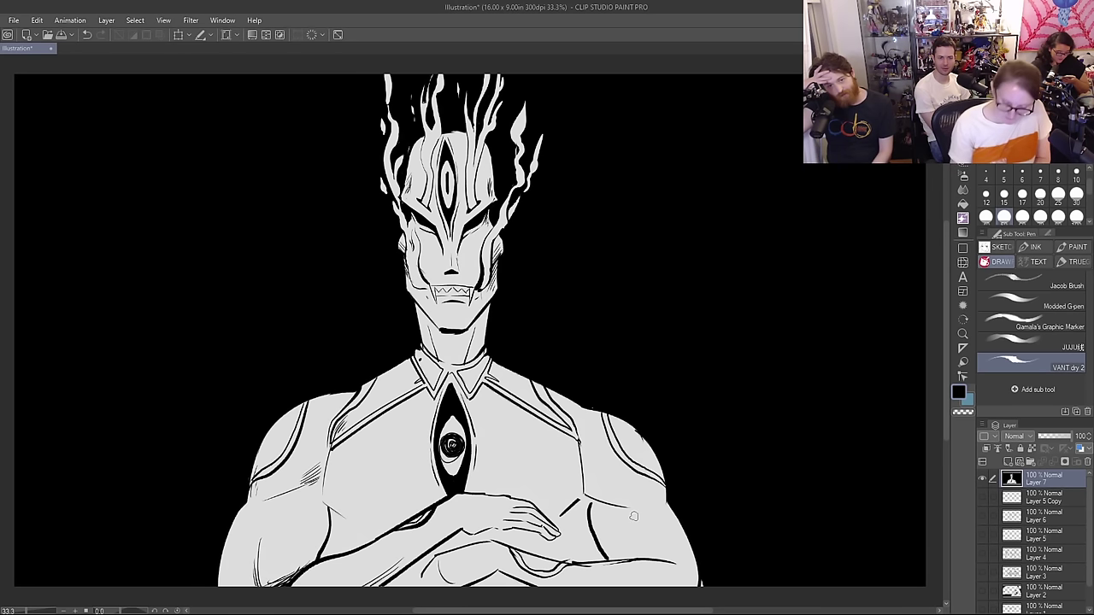
pyautogui.moveTo(592, 500); pyautogui.dragTo(634, 504)
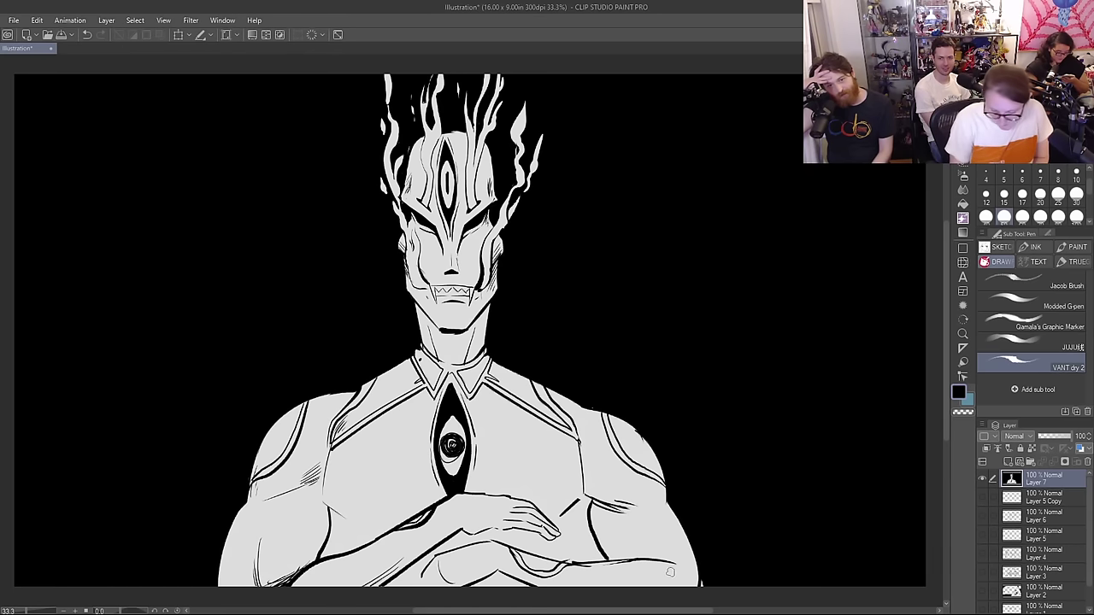
pyautogui.moveTo(651, 556)
pyautogui.mouseDown()
pyautogui.moveTo(688, 565)
pyautogui.moveTo(693, 583)
pyautogui.mouseUp()
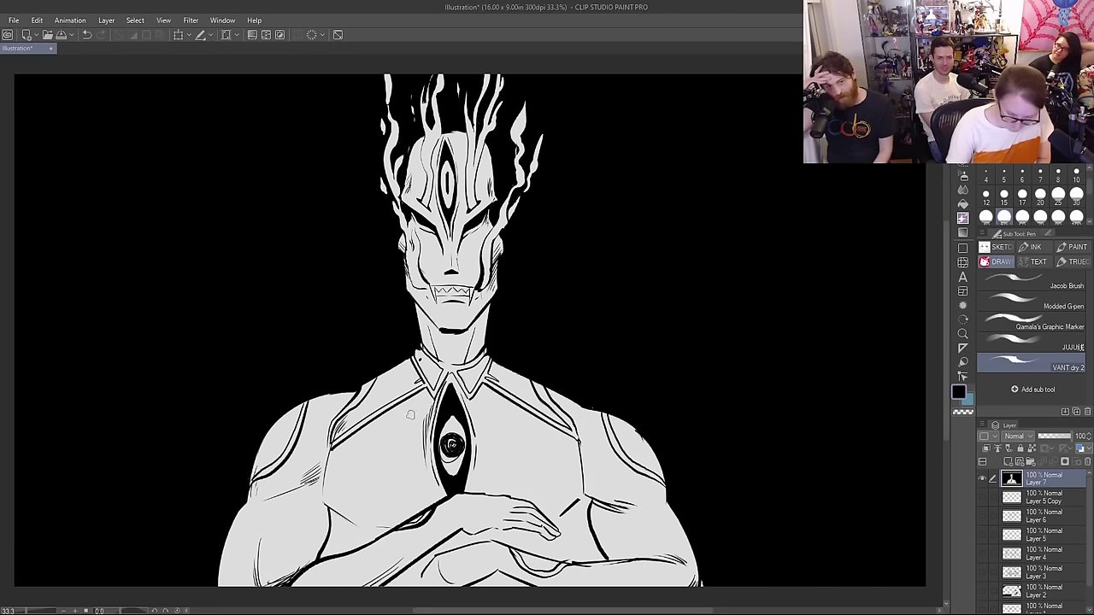
# Step: Add fine hatching lines around both sides of the vertical eye on the chest
pyautogui.moveTo(427, 438); pyautogui.dragTo(434, 493)
pyautogui.moveTo(466, 395); pyautogui.dragTo(477, 453)
pyautogui.moveTo(472, 402); pyautogui.dragTo(484, 439)
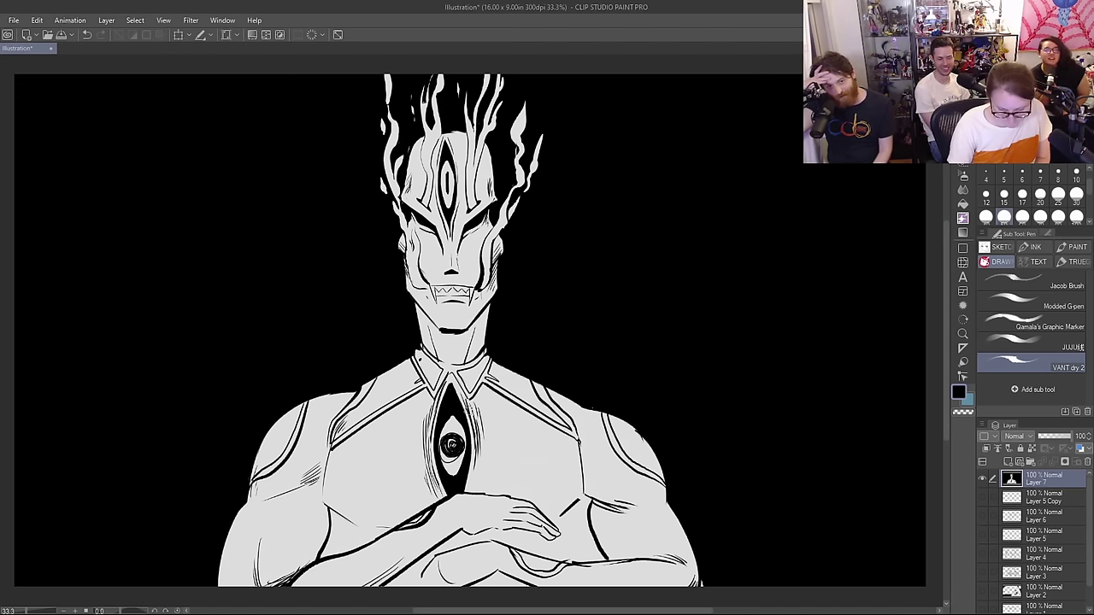
pyautogui.moveTo(488, 463); pyautogui.dragTo(483, 484)
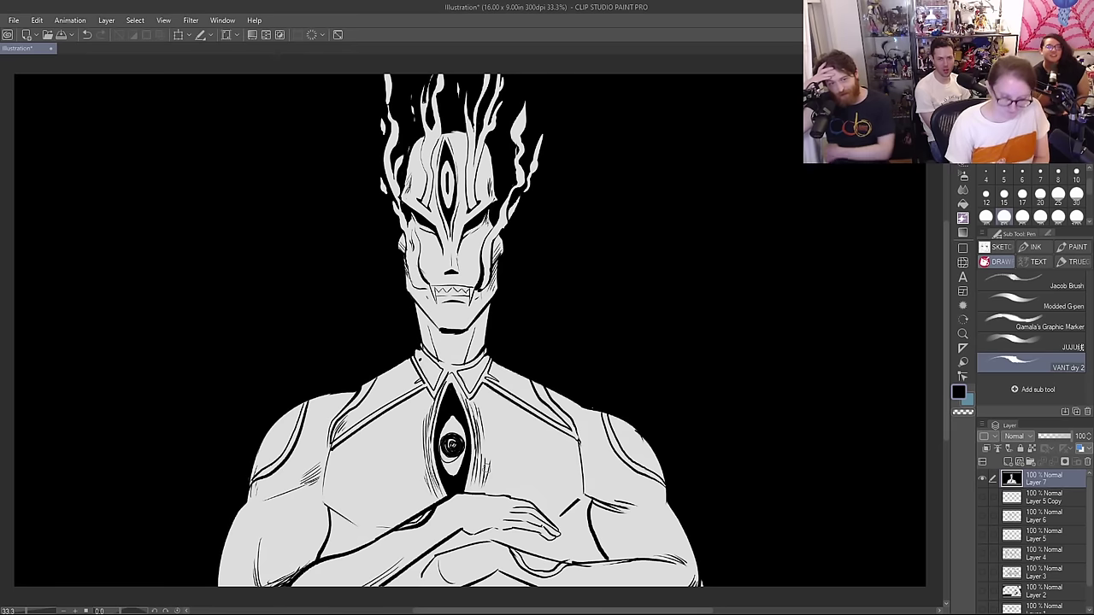
# Step: Erase small star dots of varying size out of the black background on both sides of the head
pyautogui.press('e')
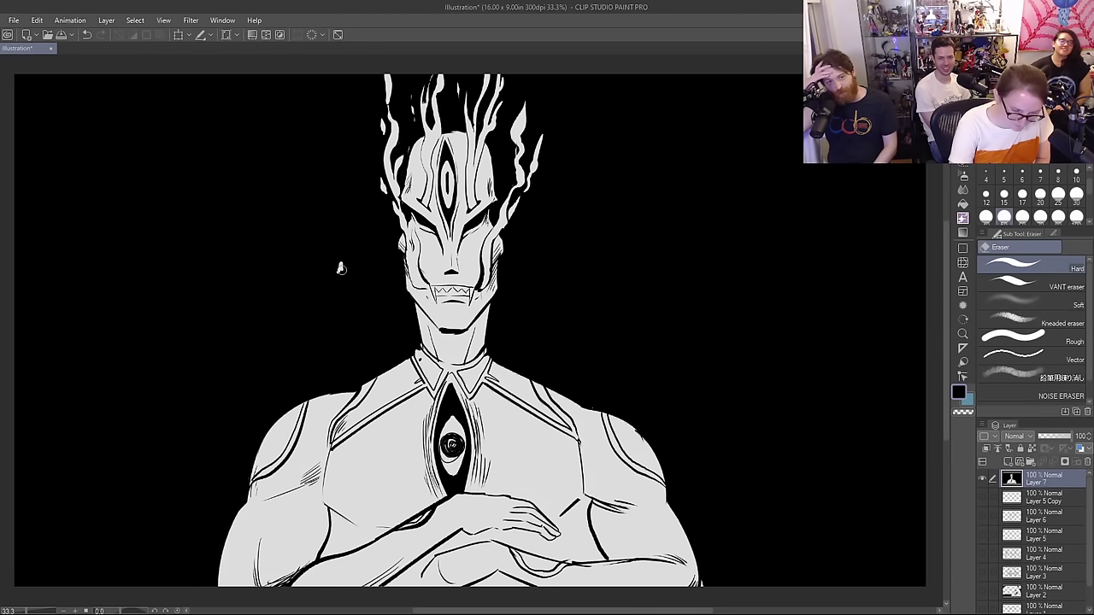
pyautogui.hotkey('ctrl', 'z')
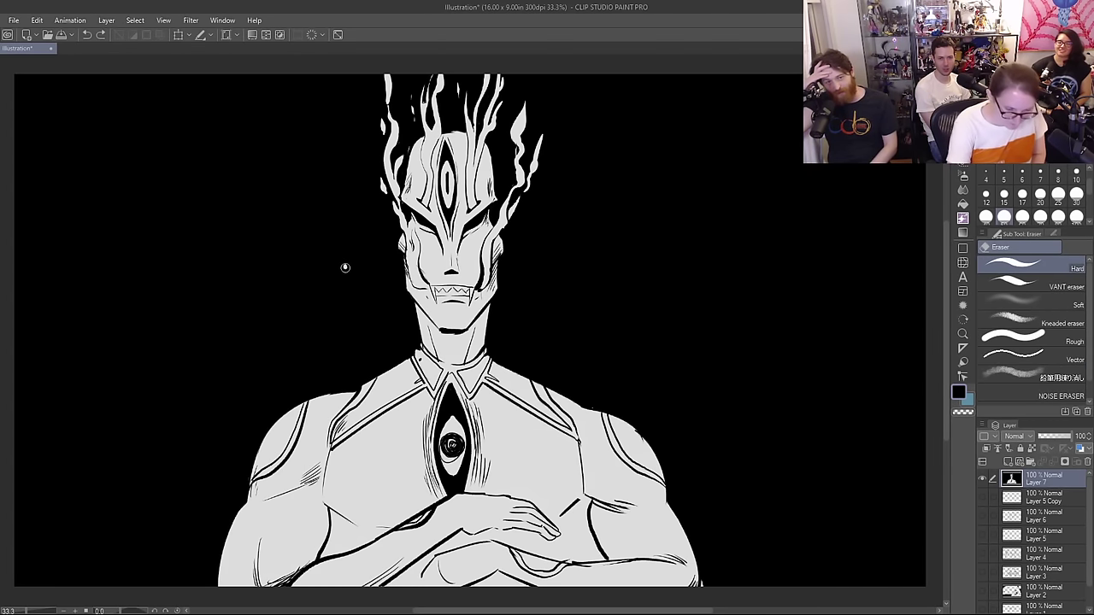
pyautogui.click(346, 267)
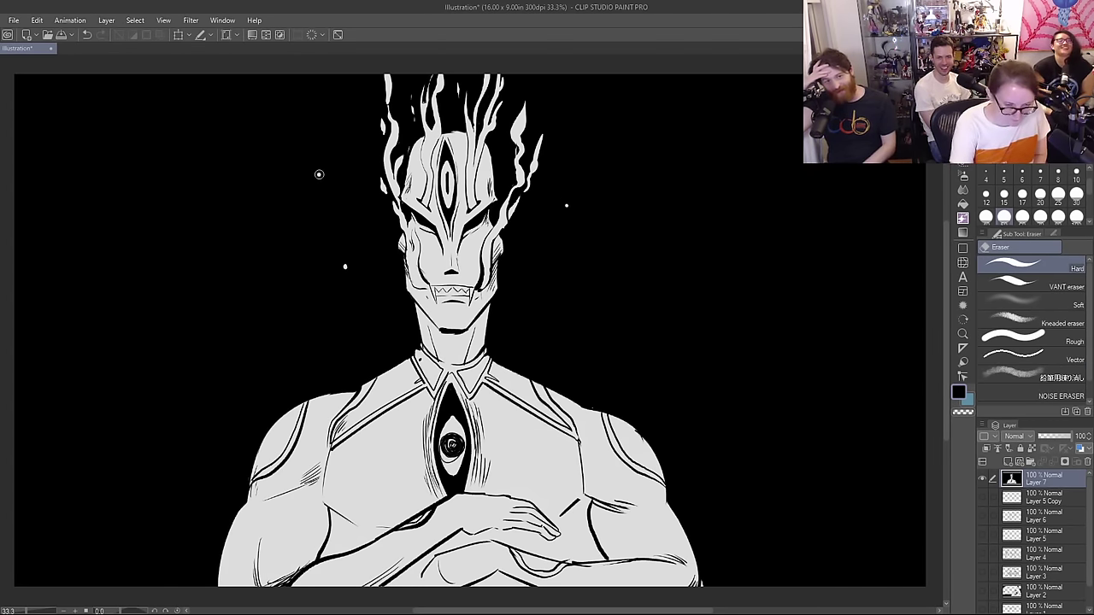
pyautogui.click(242, 266)
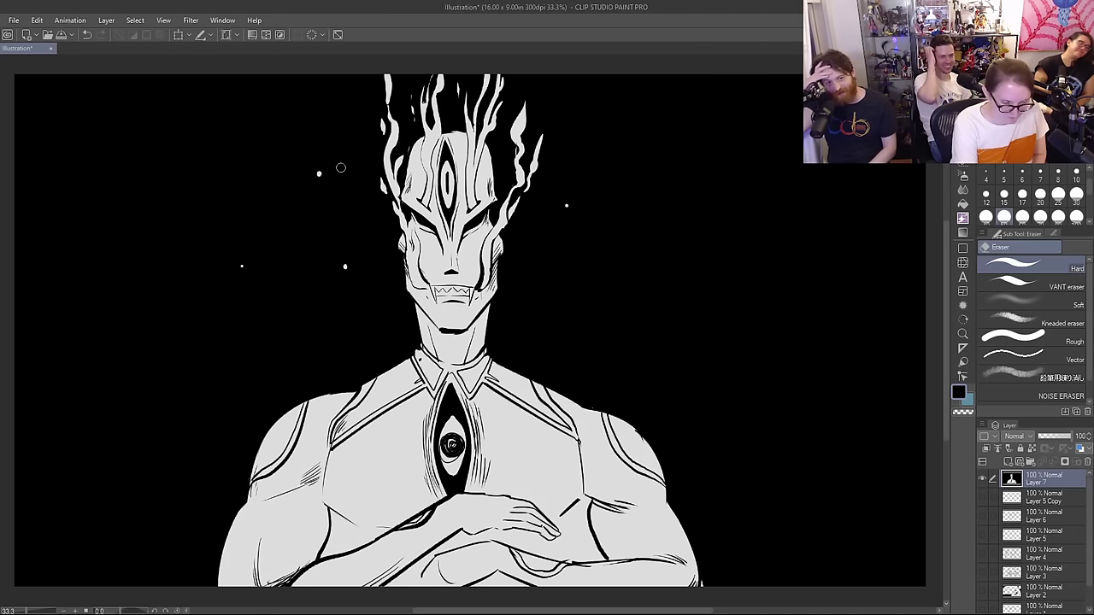
pyautogui.click(249, 141)
pyautogui.click(613, 108)
pyautogui.click(713, 154)
pyautogui.click(629, 201)
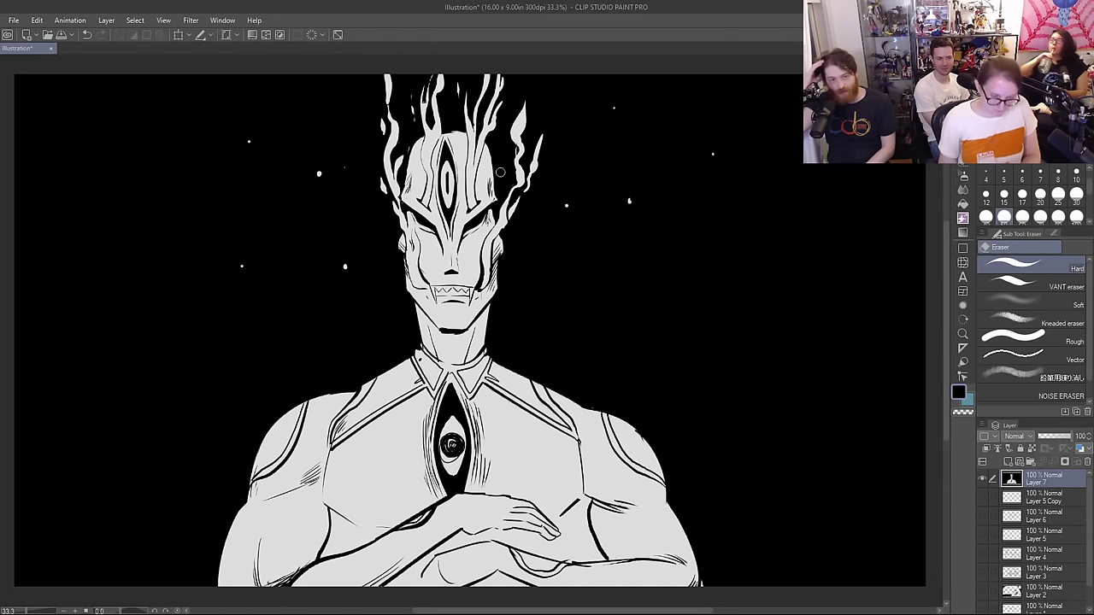
# Step: Fill the shadow under the jaw and the inner elbow gaps with black, and hatch the outer shoulder
pyautogui.press('p')
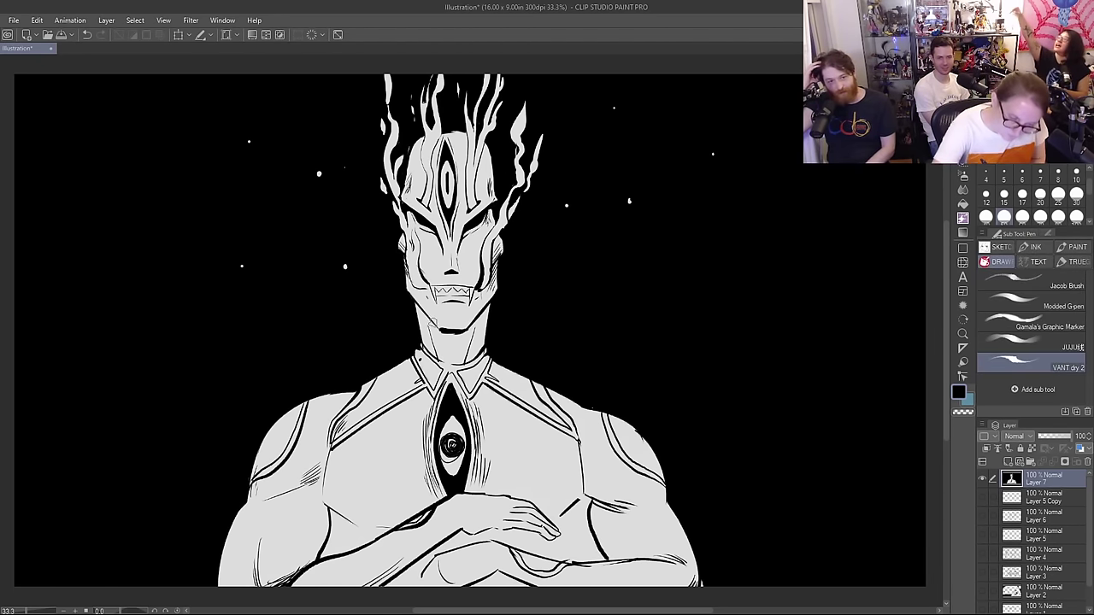
pyautogui.moveTo(415, 306)
pyautogui.mouseDown()
pyautogui.moveTo(441, 338)
pyautogui.moveTo(429, 259)
pyautogui.moveTo(446, 337)
pyautogui.moveTo(473, 303)
pyautogui.moveTo(449, 335)
pyautogui.mouseUp()
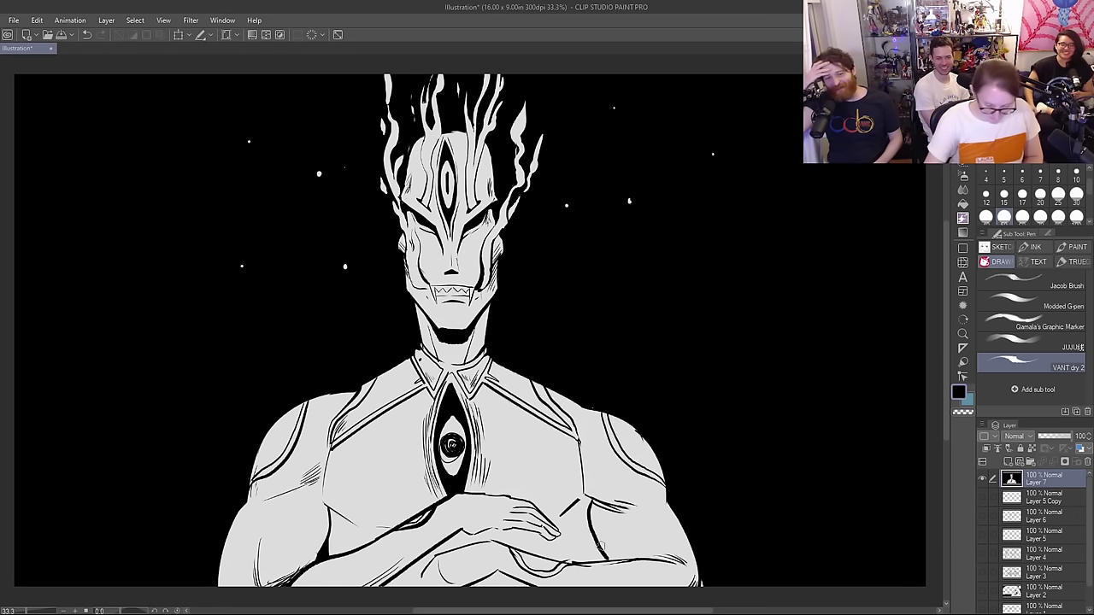
pyautogui.moveTo(595, 543); pyautogui.dragTo(601, 559)
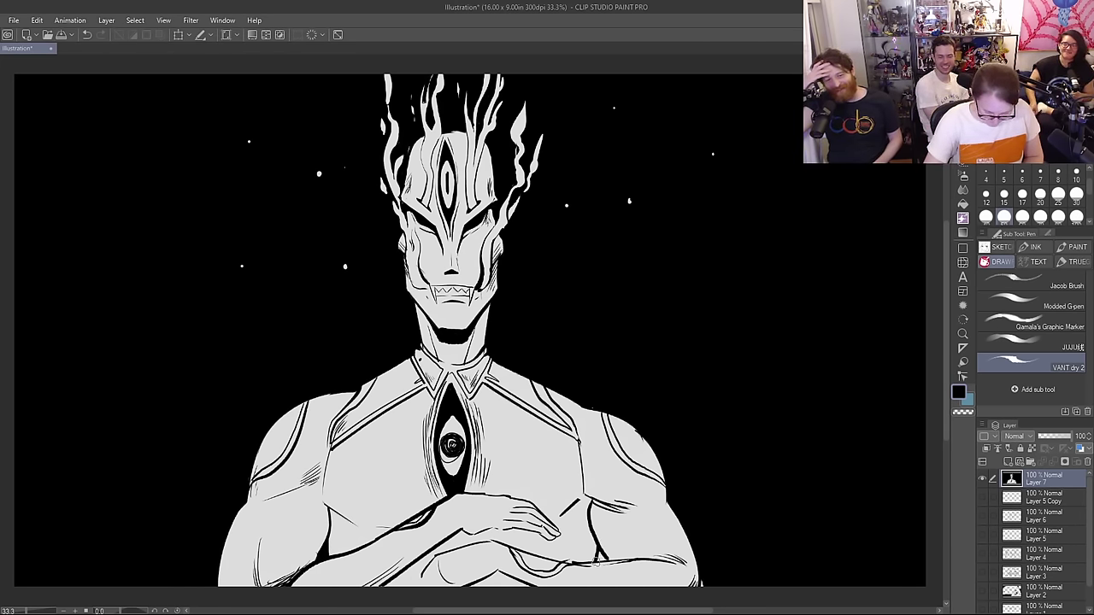
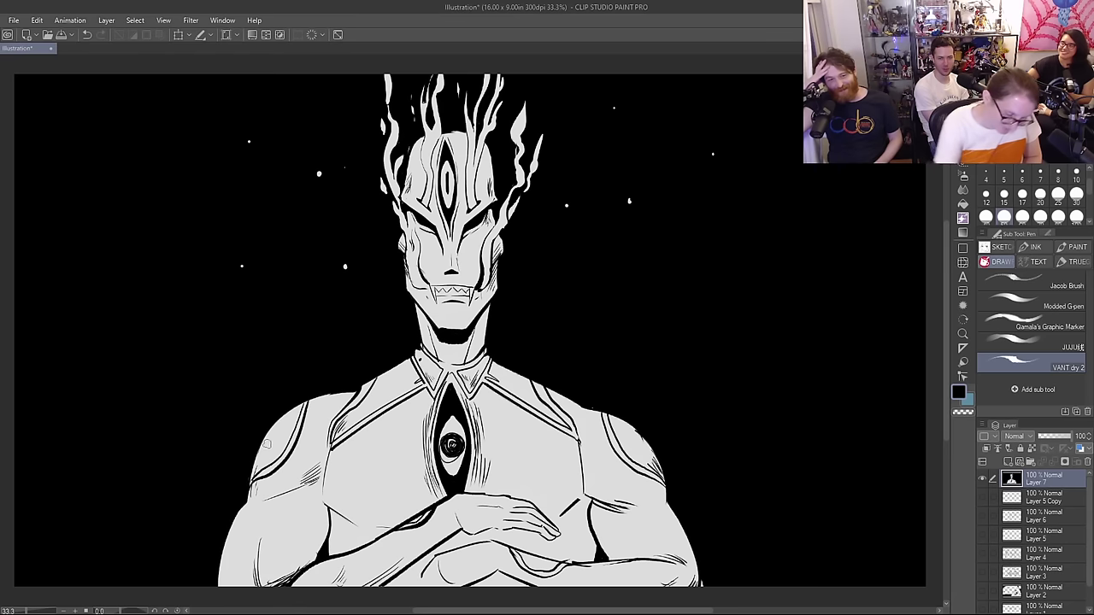
pyautogui.moveTo(268, 447); pyautogui.dragTo(256, 473)
pyautogui.moveTo(271, 457); pyautogui.dragTo(259, 470)
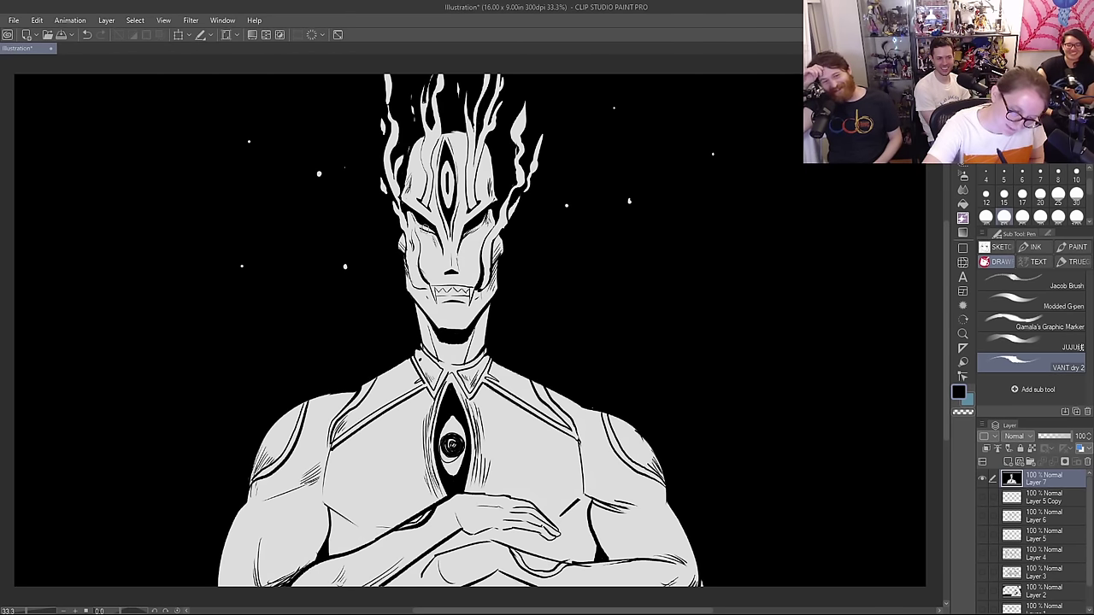
# Step: Erase an extra wavy lick into the outer flame beside the skull, and draw fingers on the lower hand
pyautogui.press('e')
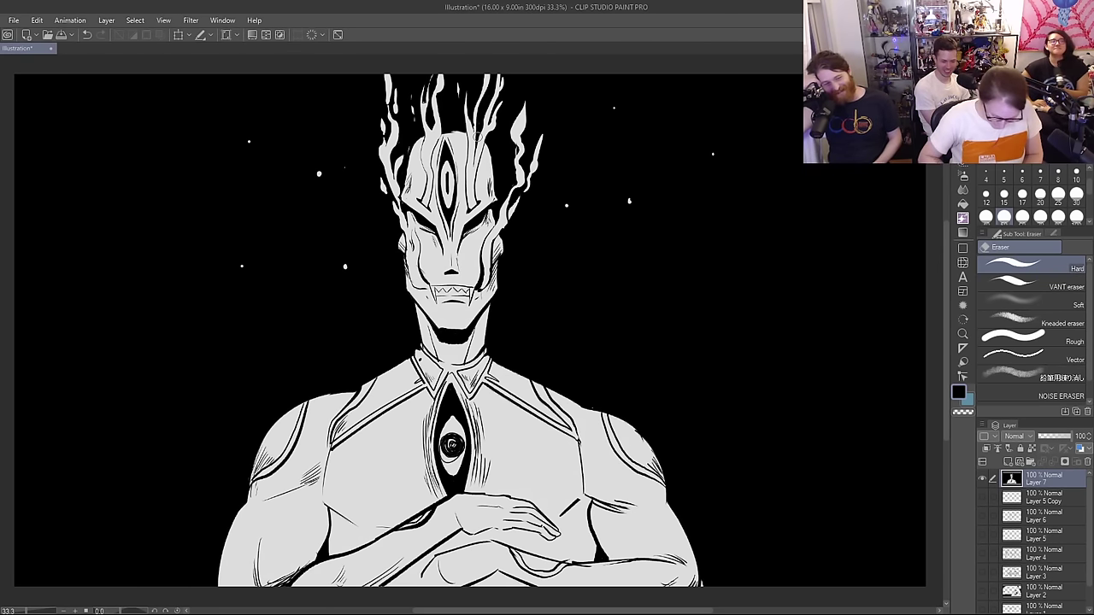
pyautogui.press('p')
pyautogui.moveTo(439, 566); pyautogui.dragTo(429, 589)
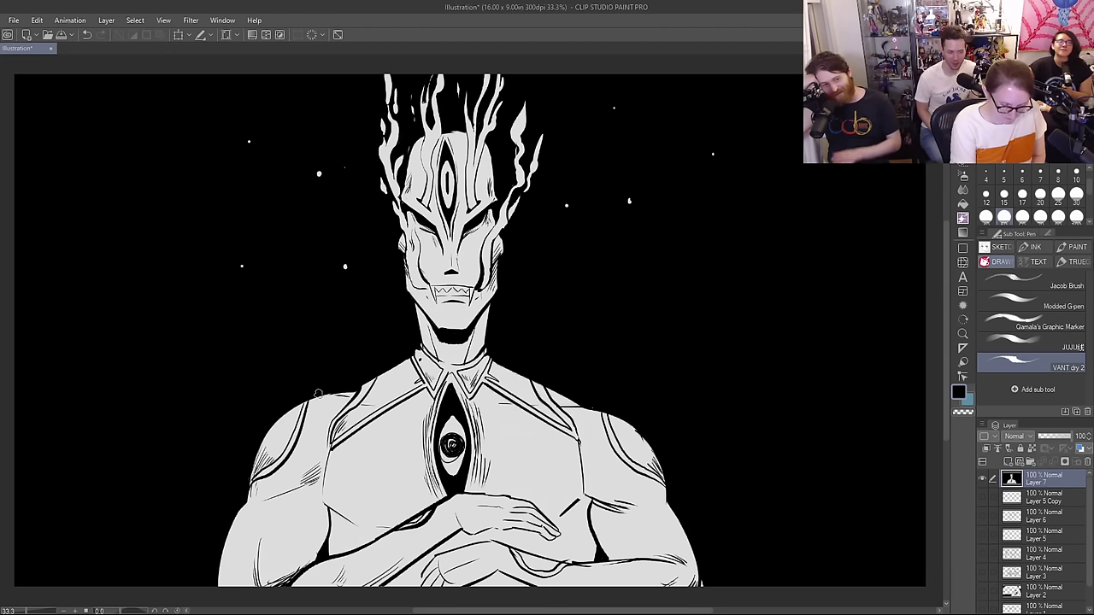
# Step: Try to erase a light edge along the top of the shoulder, and undo it
pyautogui.press('e')
pyautogui.moveTo(347, 391)
pyautogui.mouseDown()
pyautogui.moveTo(357, 393)
pyautogui.moveTo(318, 393)
pyautogui.mouseUp()
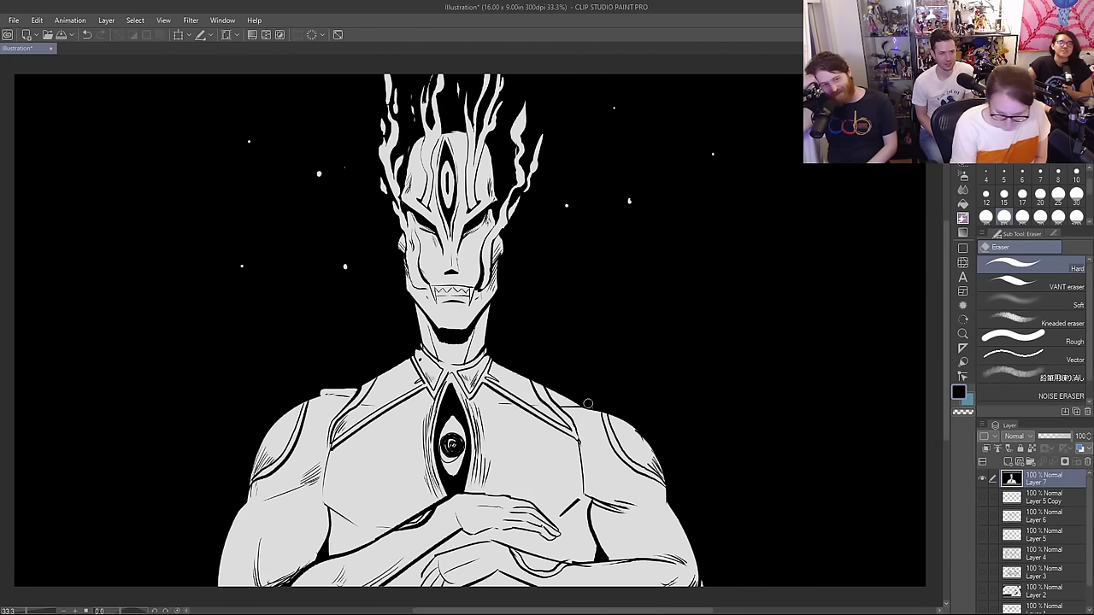
pyautogui.hotkey('ctrl', 'z')
pyautogui.press('p')
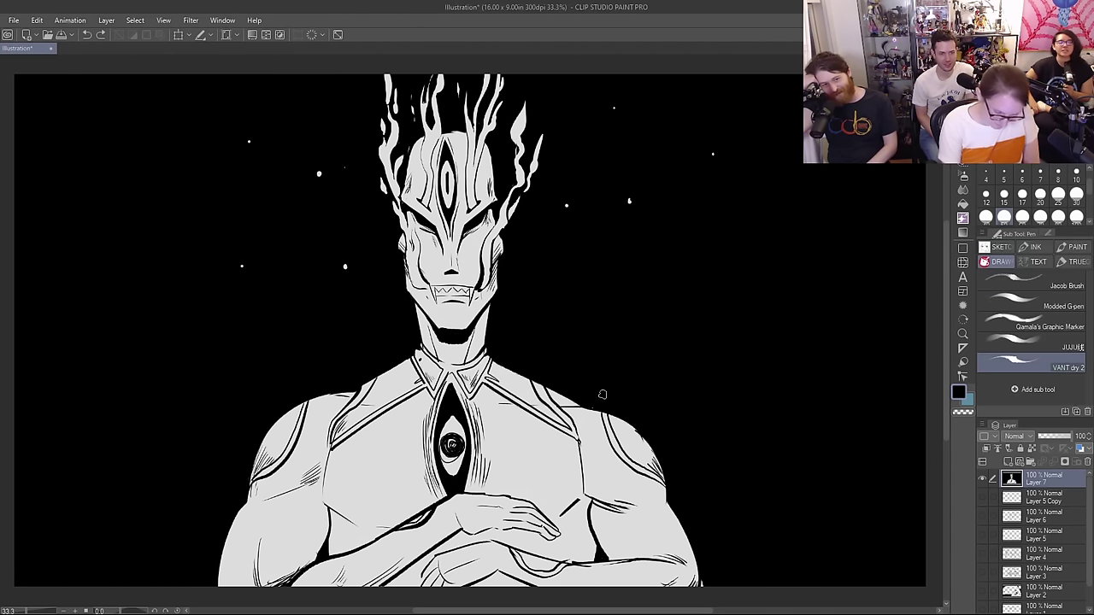
# Step: Dot more tiny stars into the black background beside the head and above the shoulder with the hard eraser
pyautogui.press('e')
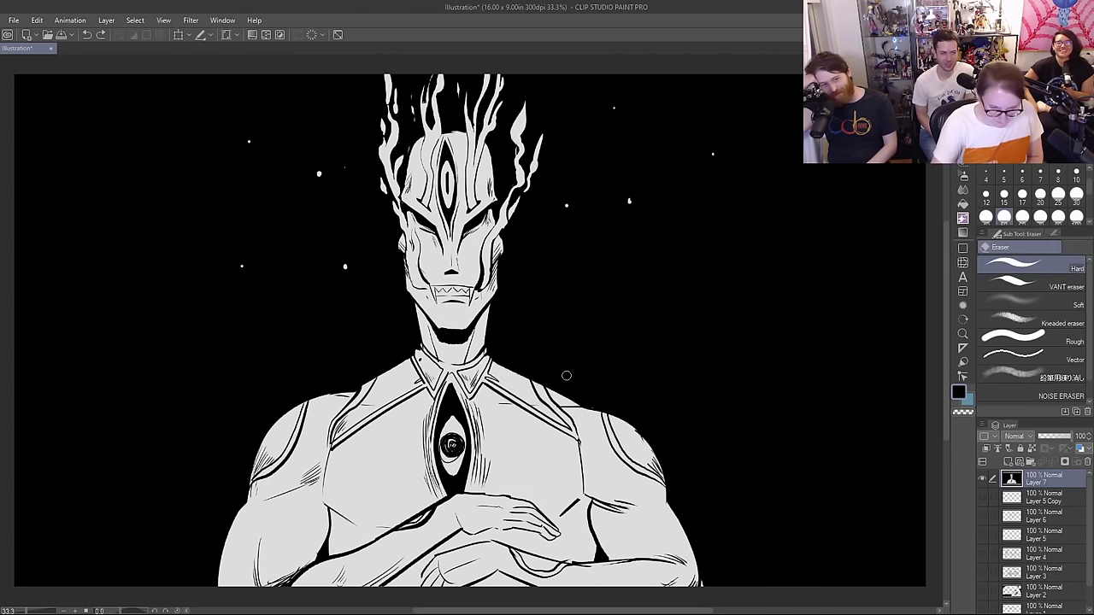
pyautogui.click(283, 319)
pyautogui.click(185, 217)
pyautogui.click(280, 147)
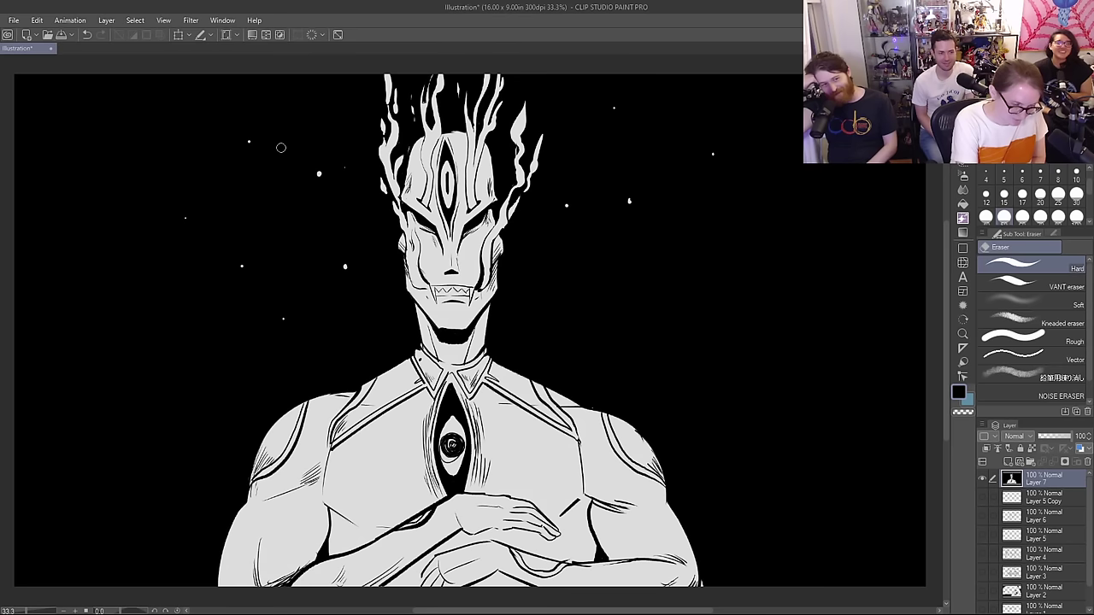
pyautogui.click(186, 322)
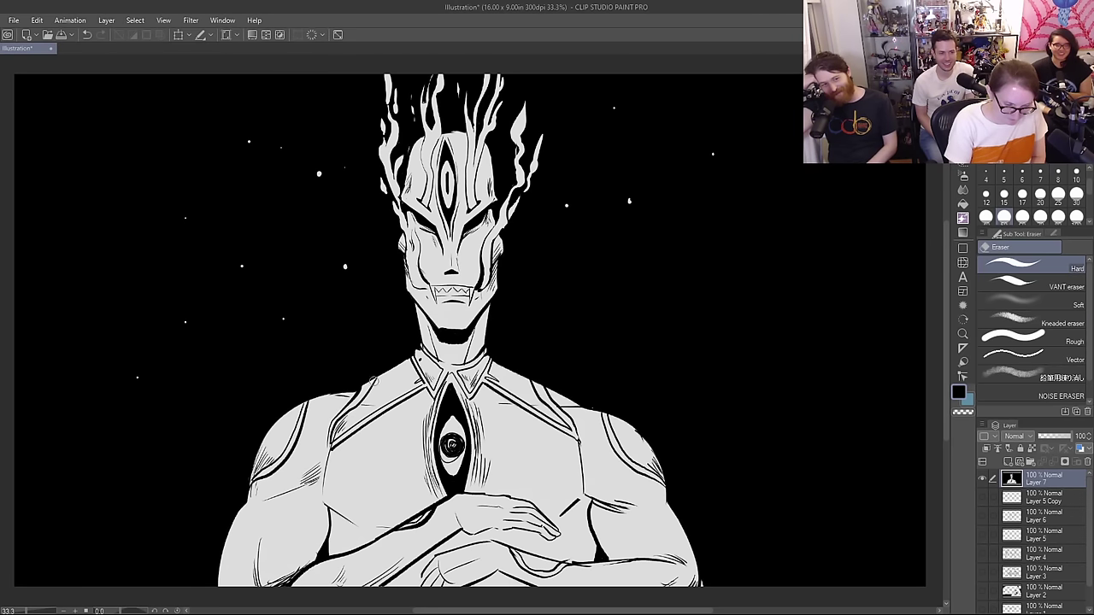
pyautogui.click(191, 398)
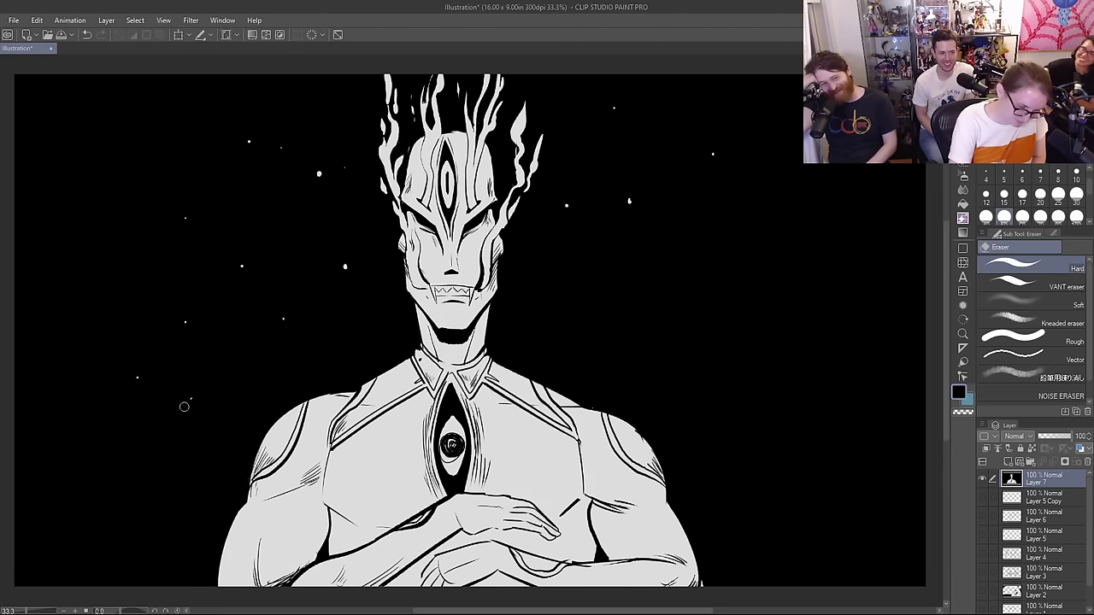
# Step: Try to erase a long curling wisp out of the black beside the shoulder, and undo its strokes
pyautogui.moveTo(185, 410)
pyautogui.mouseDown()
pyautogui.moveTo(233, 366)
pyautogui.moveTo(246, 384)
pyautogui.moveTo(220, 423)
pyautogui.mouseUp()
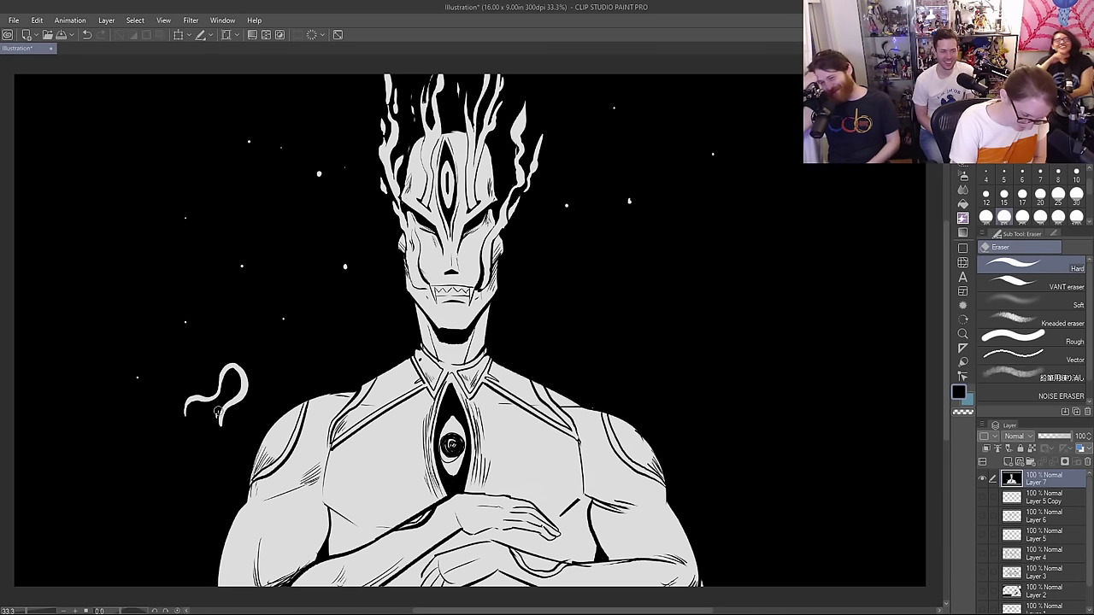
pyautogui.moveTo(220, 415); pyautogui.dragTo(224, 405)
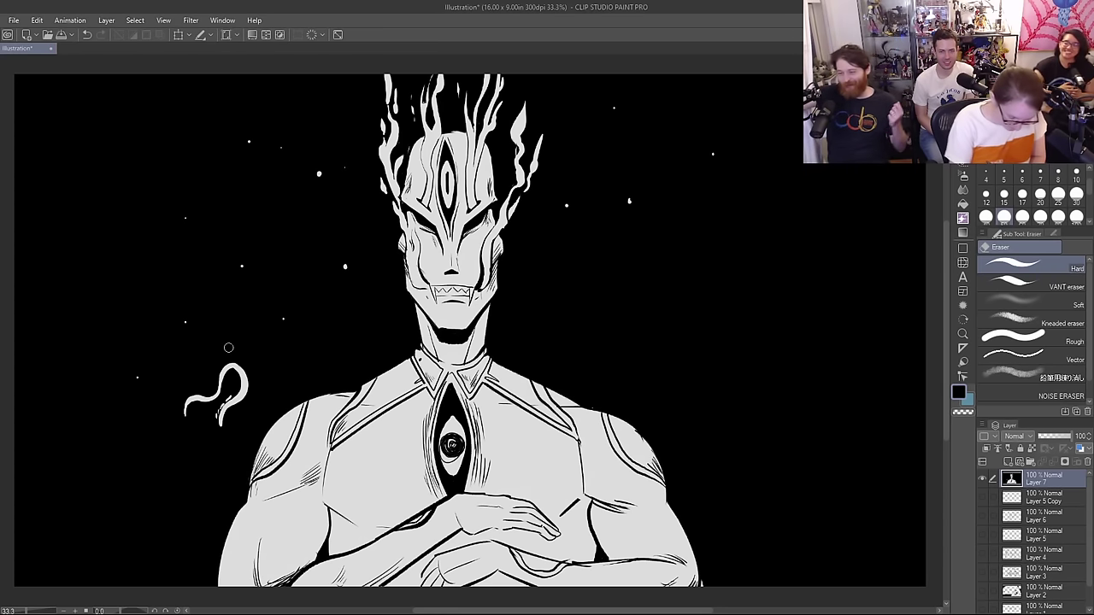
pyautogui.hotkey('ctrl', 'z')
pyautogui.hotkey('ctrl', 'z')
pyautogui.hotkey('ctrl', 'z')
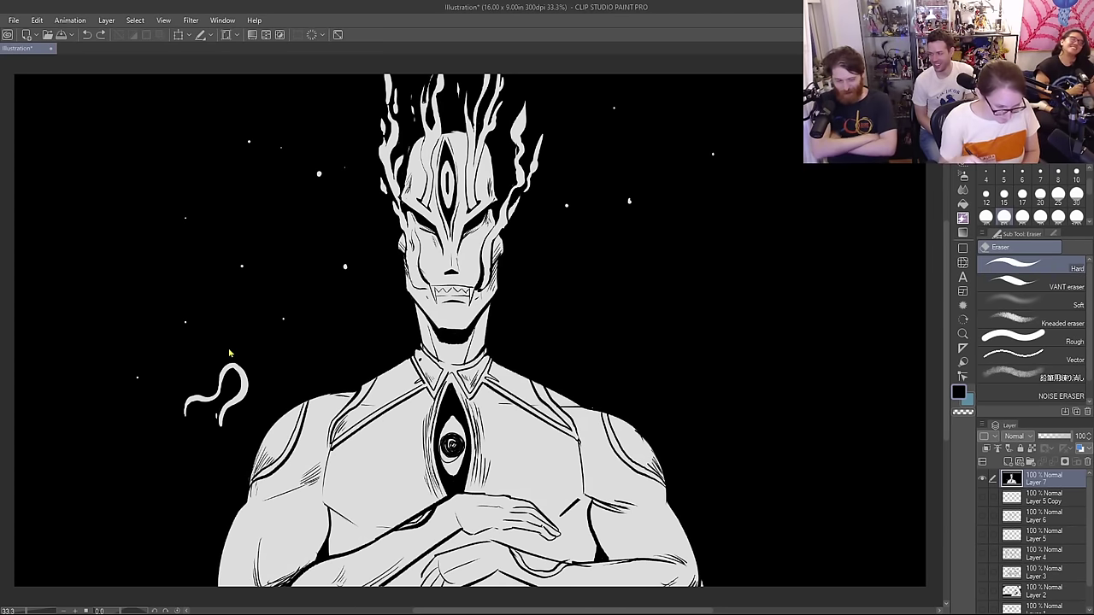
# Step: Erase curling wisps out of the black above the shoulder and beside the head, and add stars opposite
pyautogui.moveTo(333, 340)
pyautogui.mouseDown()
pyautogui.moveTo(339, 319)
pyautogui.moveTo(351, 335)
pyautogui.moveTo(322, 360)
pyautogui.moveTo(335, 370)
pyautogui.moveTo(362, 358)
pyautogui.moveTo(352, 366)
pyautogui.mouseUp()
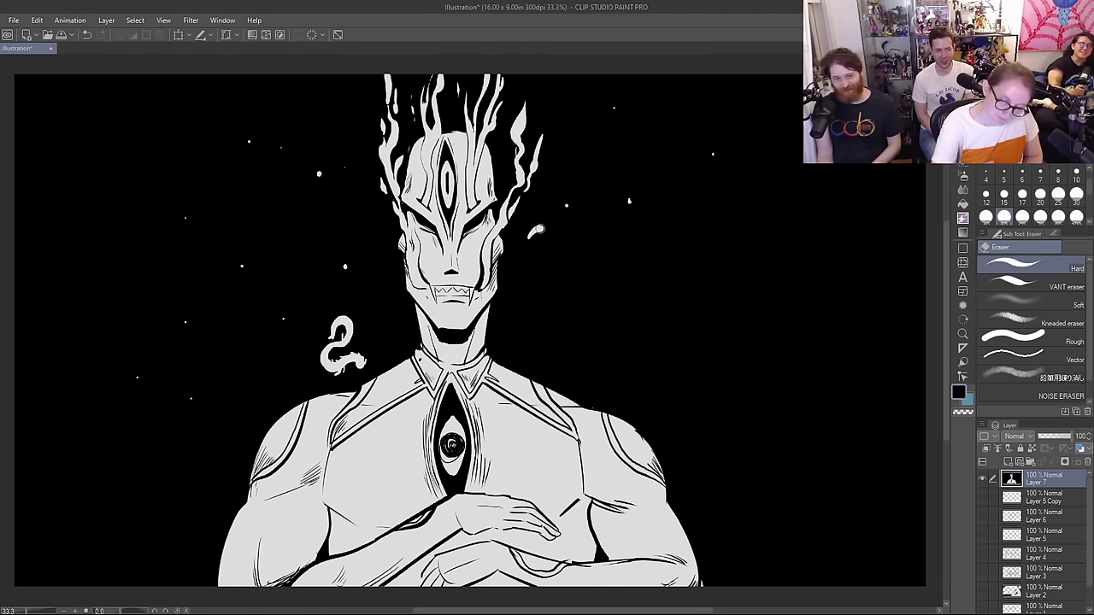
pyautogui.moveTo(536, 231); pyautogui.dragTo(565, 210)
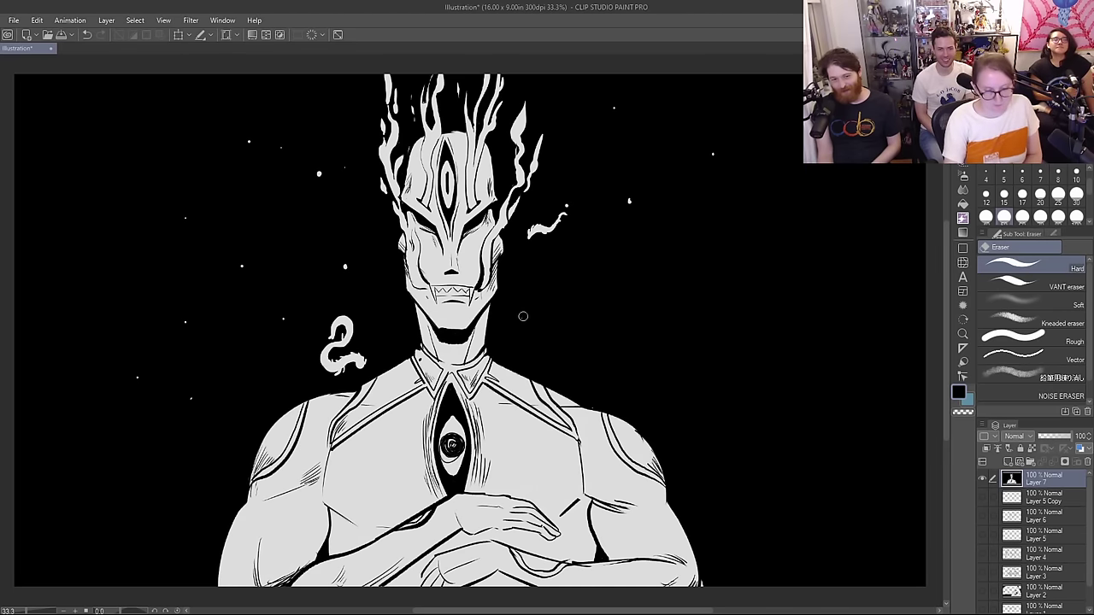
pyautogui.click(660, 298)
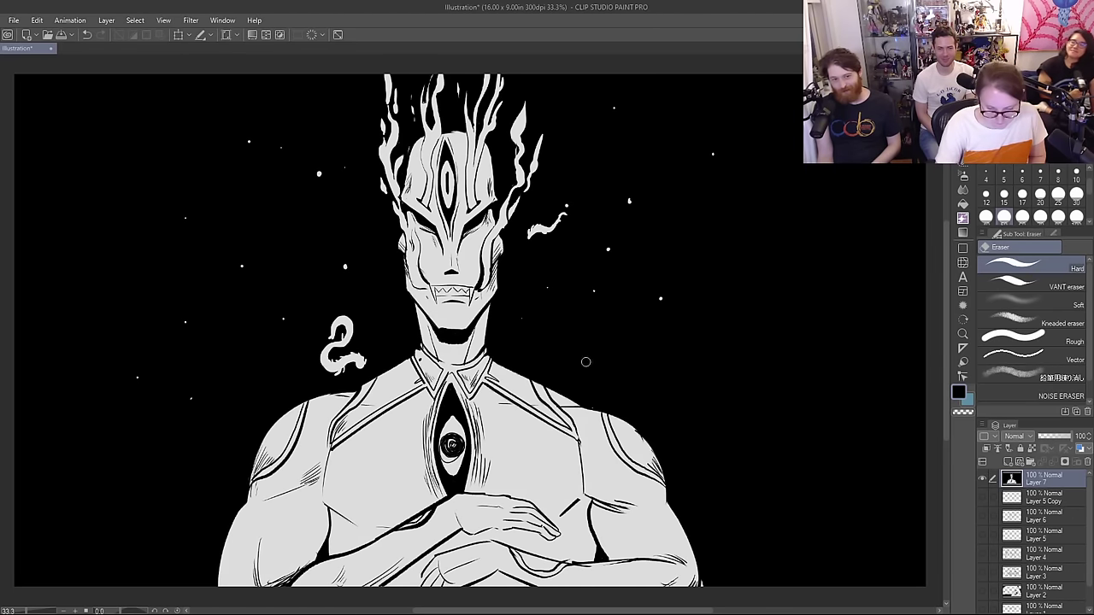
pyautogui.click(586, 361)
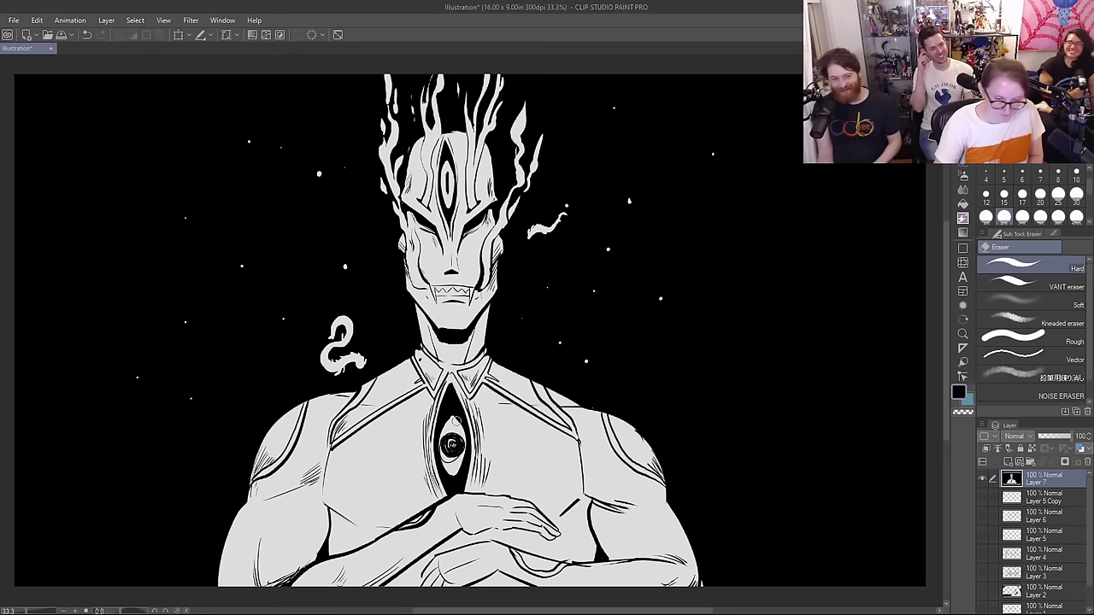
# Step: Paint out the outlying stars in black, and erase a vertical panel border line down one side of the figure
pyautogui.press('b')
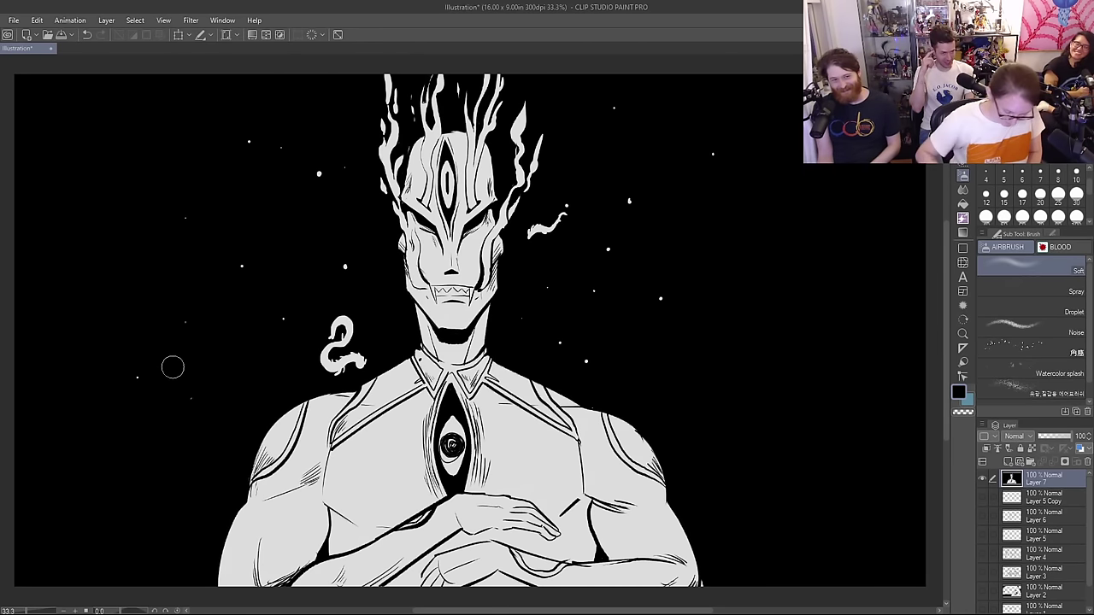
pyautogui.press('p')
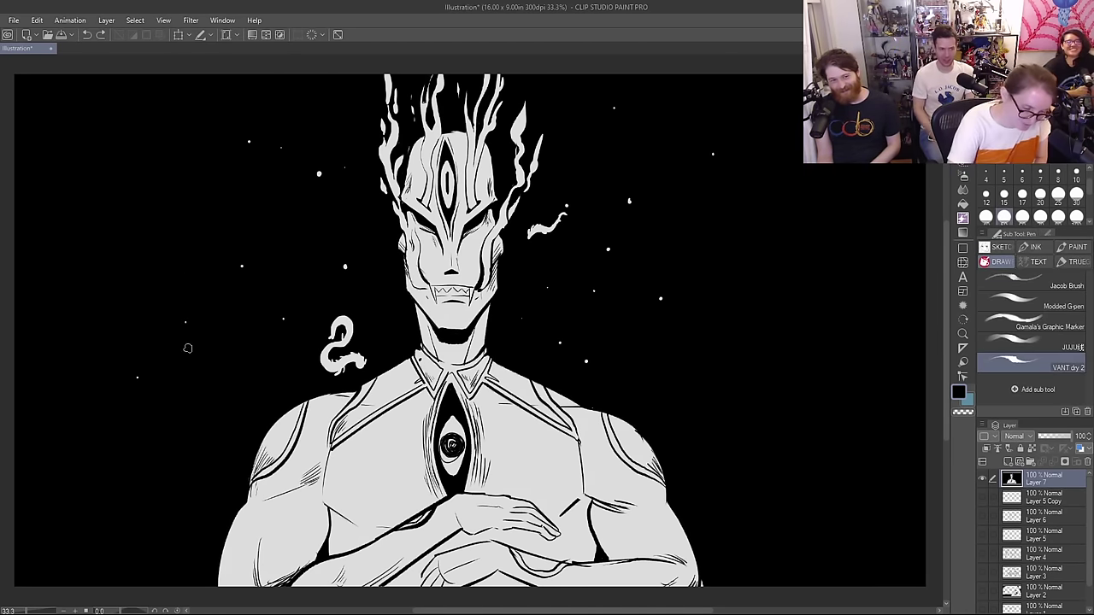
pyautogui.press('e')
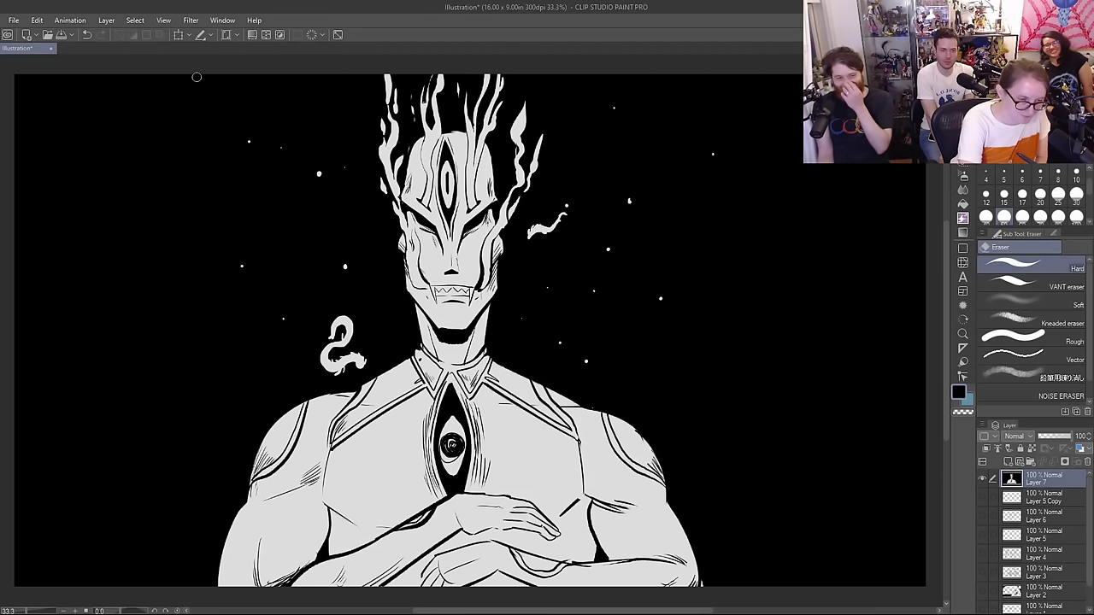
pyautogui.moveTo(207, 78); pyautogui.dragTo(209, 568)
# Step: Undo the stray erased stroke and erase a matching full-height border line on the figure's other side
pyautogui.moveTo(715, 151); pyautogui.dragTo(706, 184)
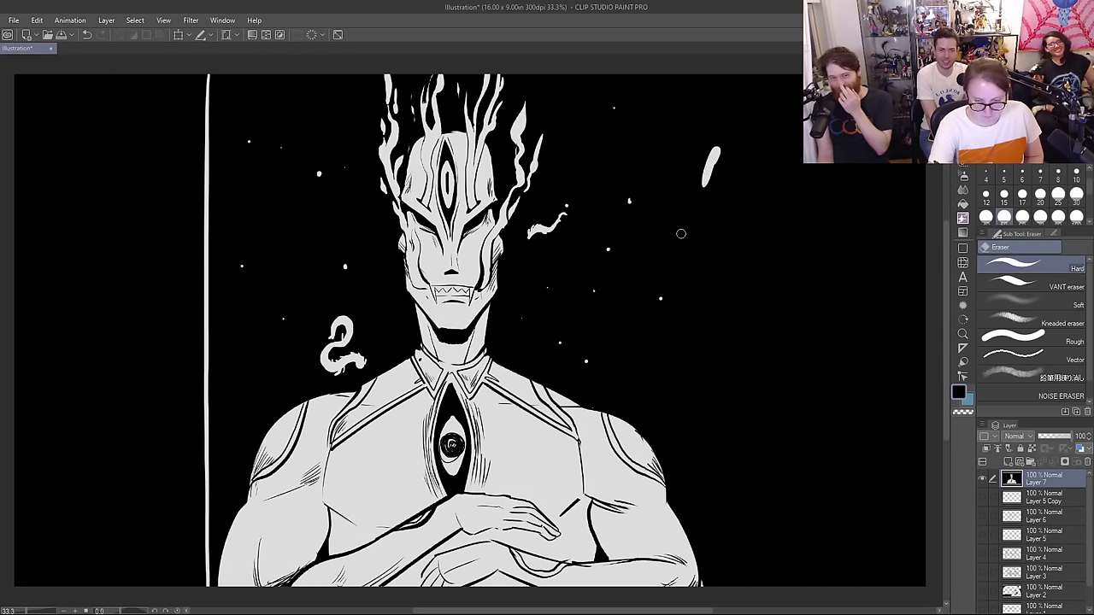
pyautogui.hotkey('ctrl', 'z')
pyautogui.press('p')
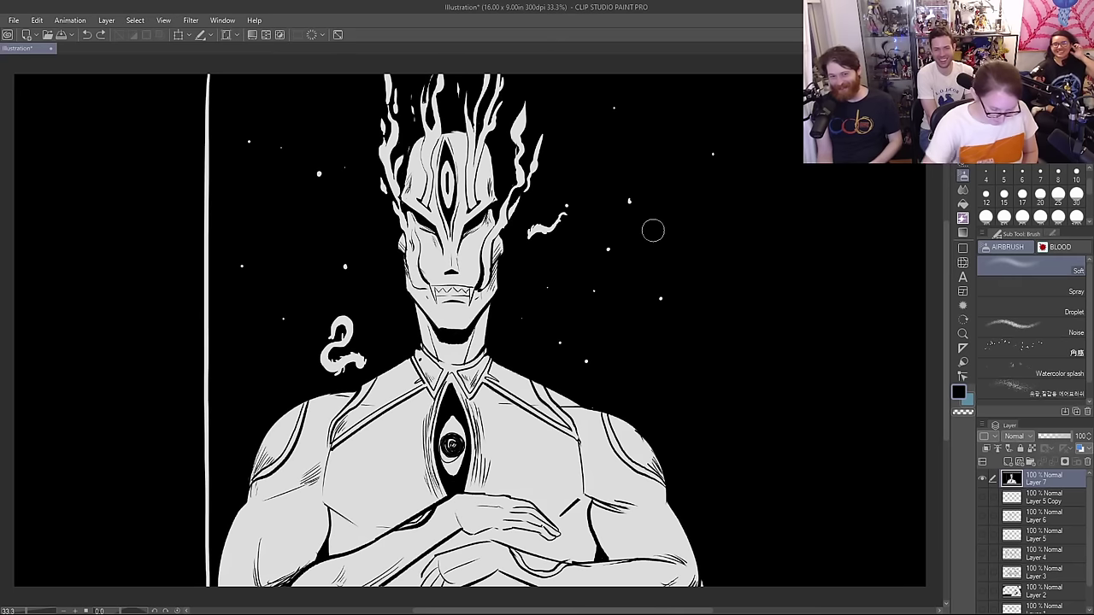
pyautogui.press('p')
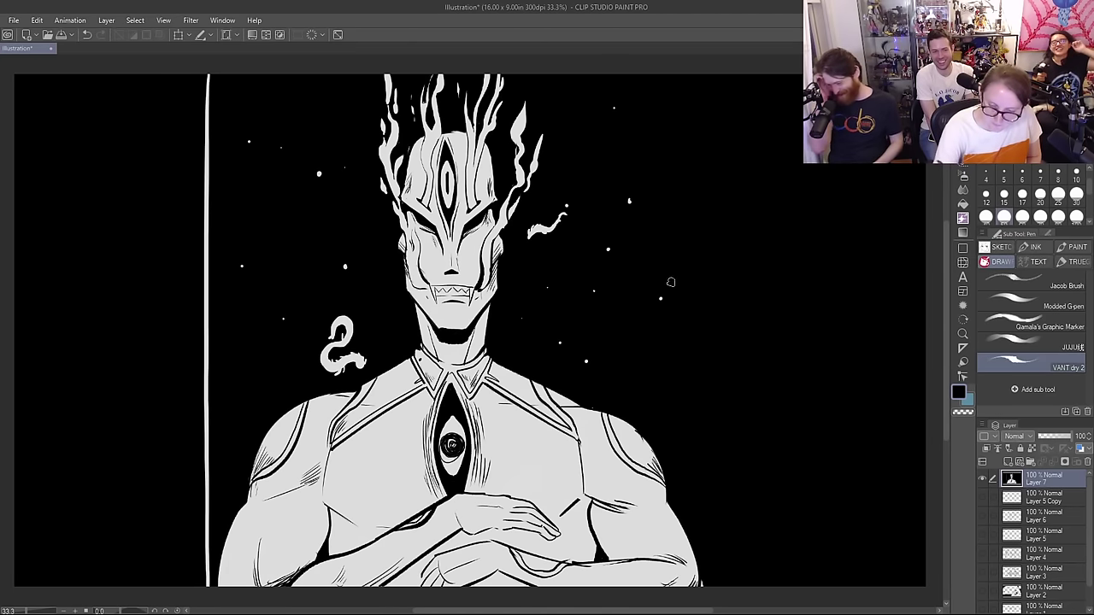
pyautogui.press('e')
pyautogui.moveTo(719, 590); pyautogui.dragTo(713, 73)
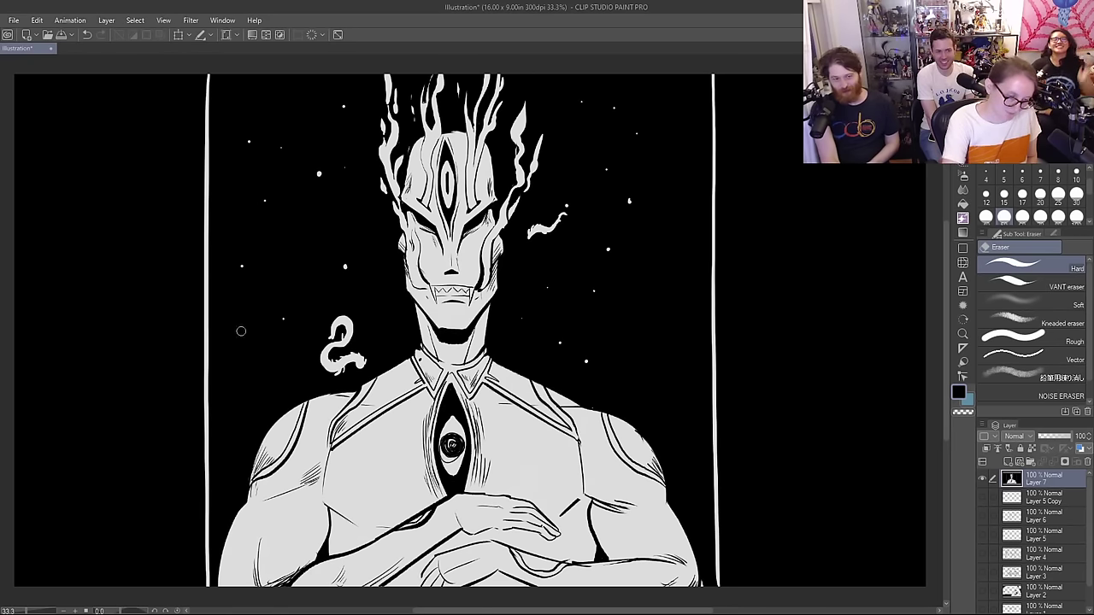
# Step: Dot tiny stars above the shoulder and make a small round planet beside the head, detailed with swirling pen lines
pyautogui.click(241, 357)
pyautogui.click(258, 398)
pyautogui.click(296, 377)
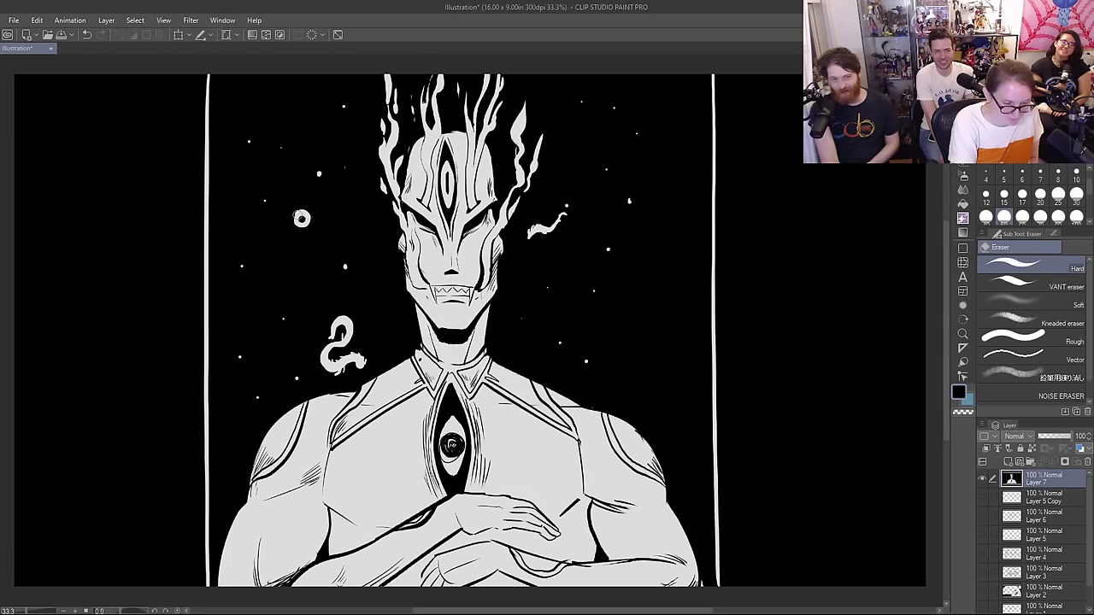
pyautogui.click(302, 219)
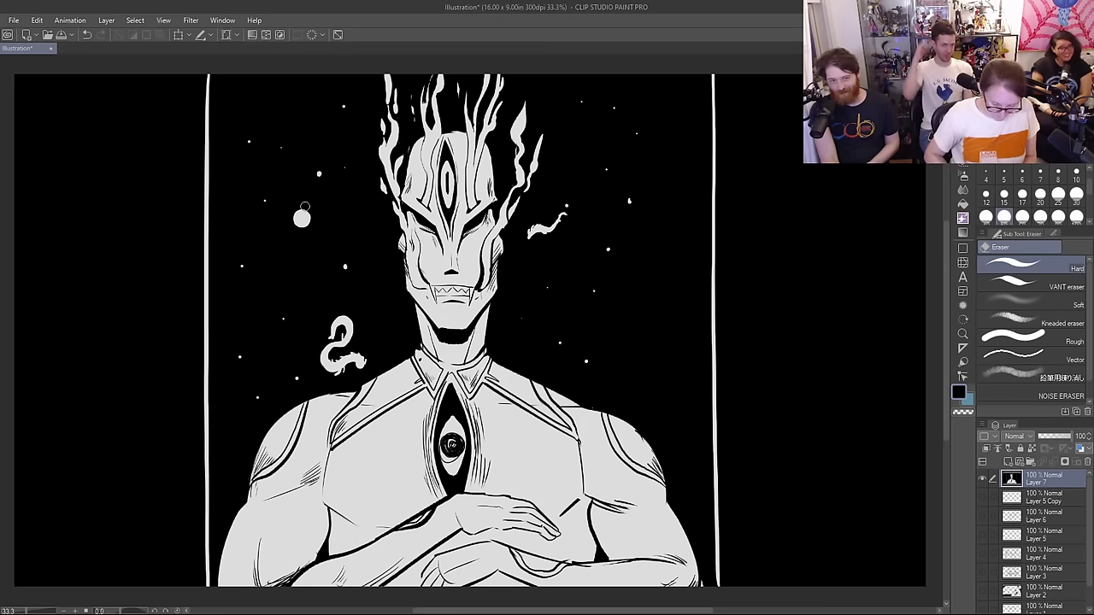
pyautogui.press('p')
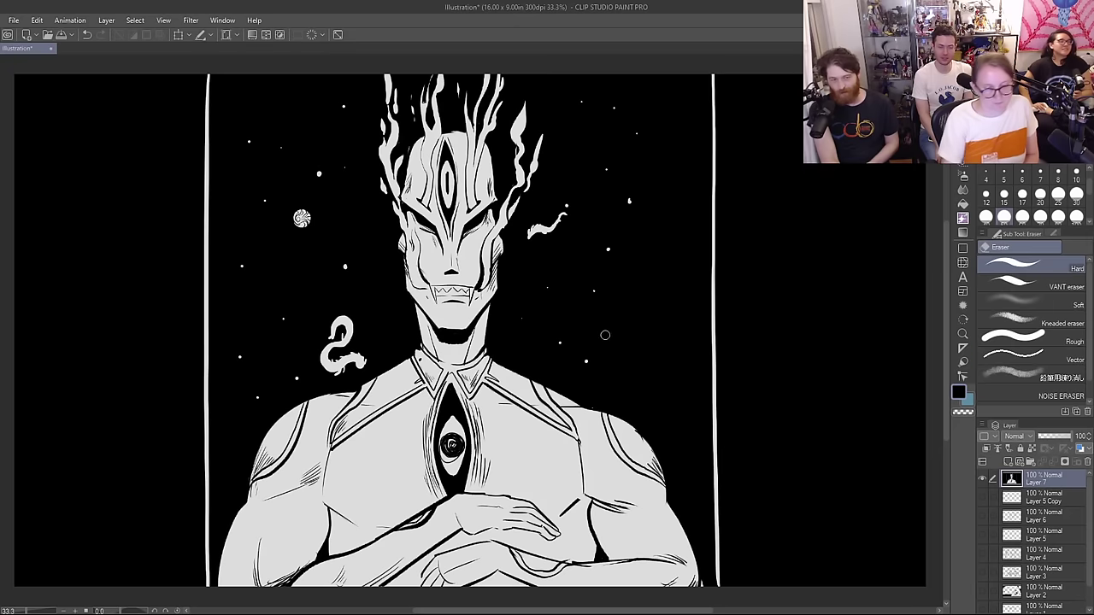
# Step: Erase one larger star above the opposite shoulder and scatter more tiny stars across the black inside the border lines
pyautogui.press('e')
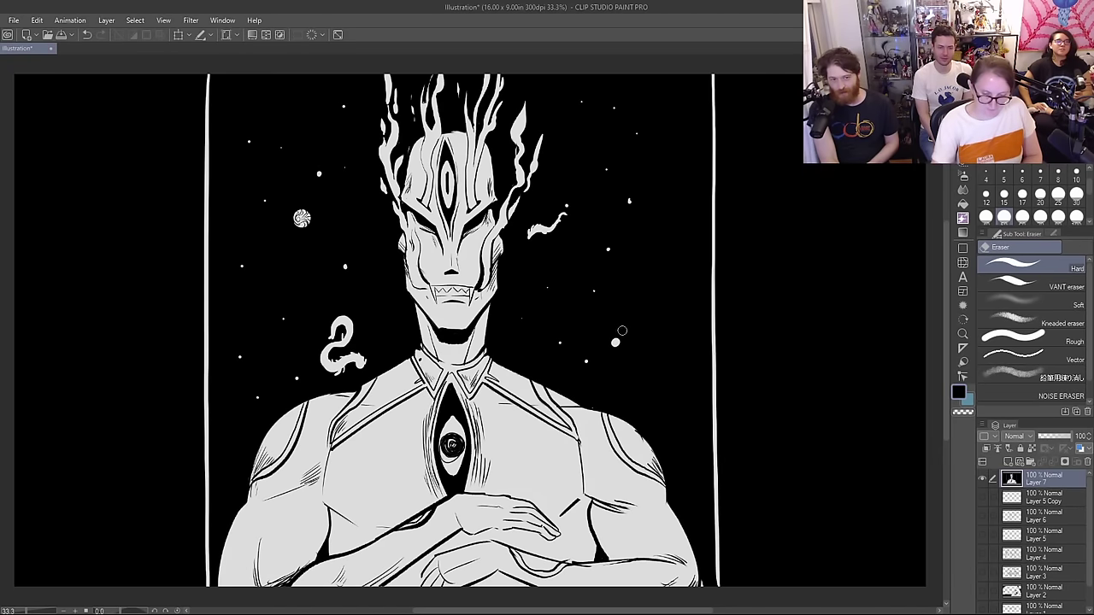
pyautogui.click(655, 297)
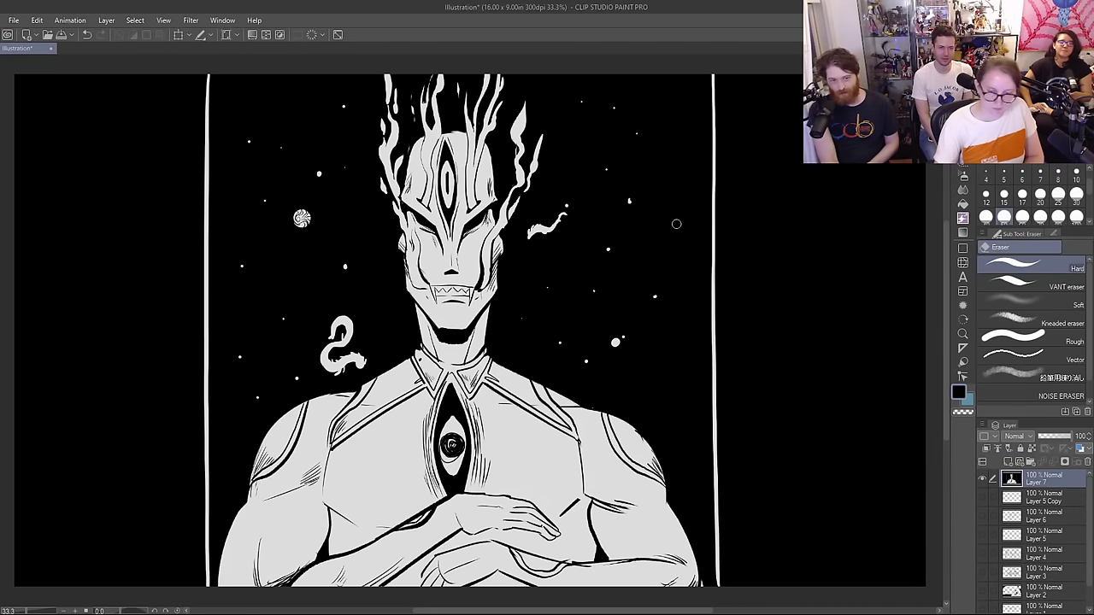
pyautogui.click(692, 92)
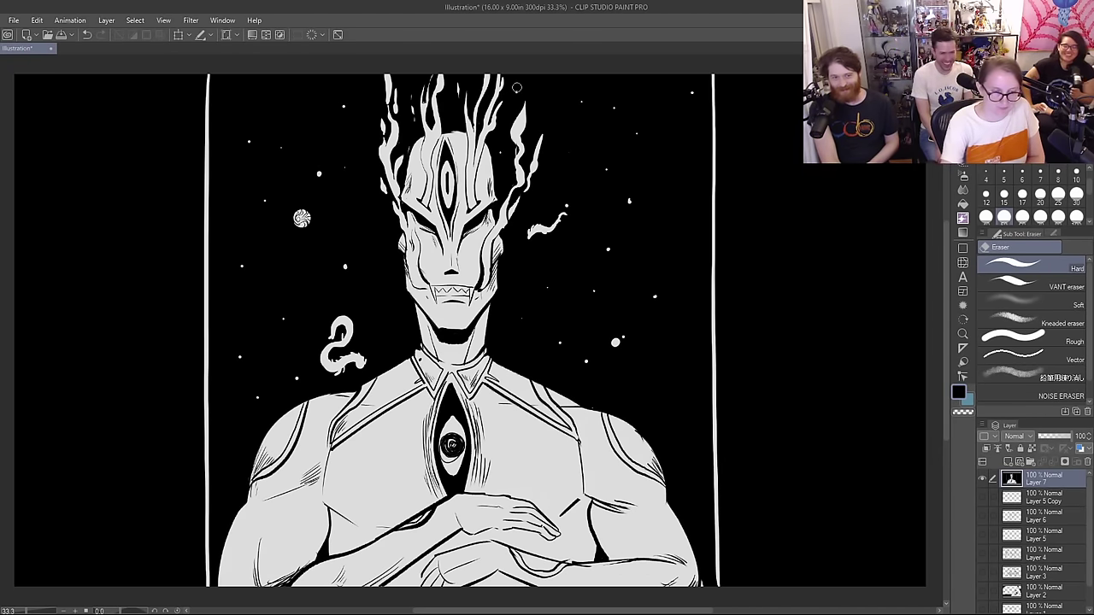
pyautogui.click(266, 89)
pyautogui.click(240, 312)
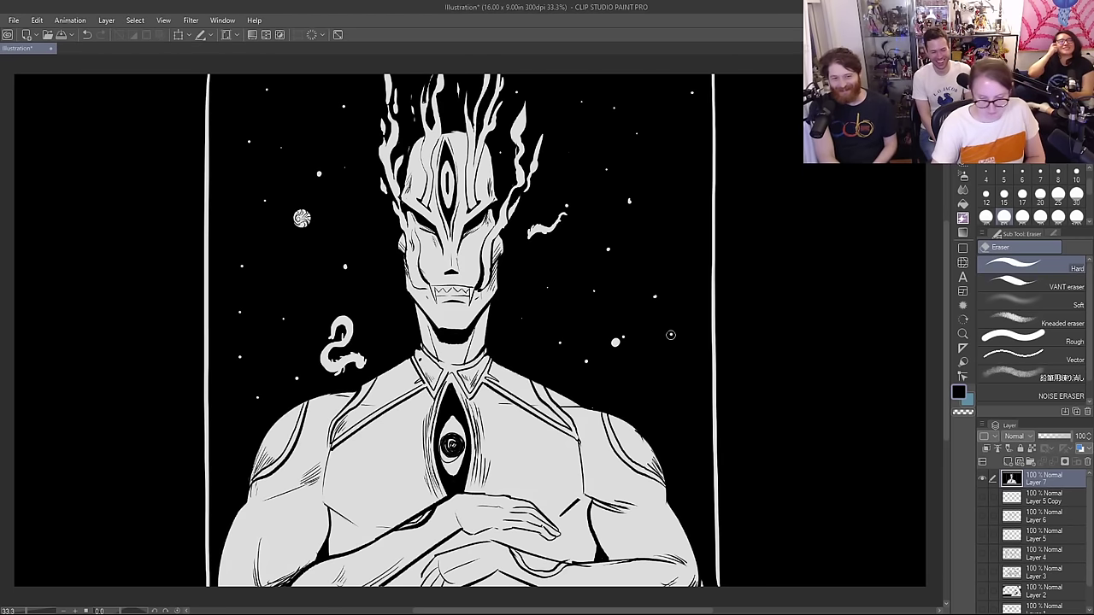
pyautogui.click(639, 366)
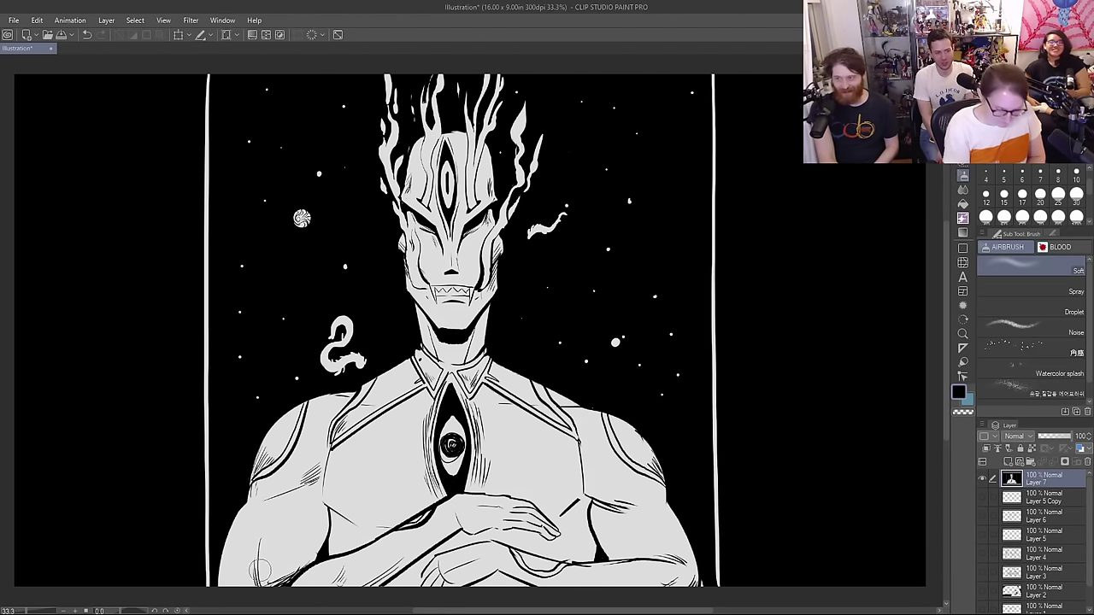
pyautogui.press('p')
pyautogui.press('e')
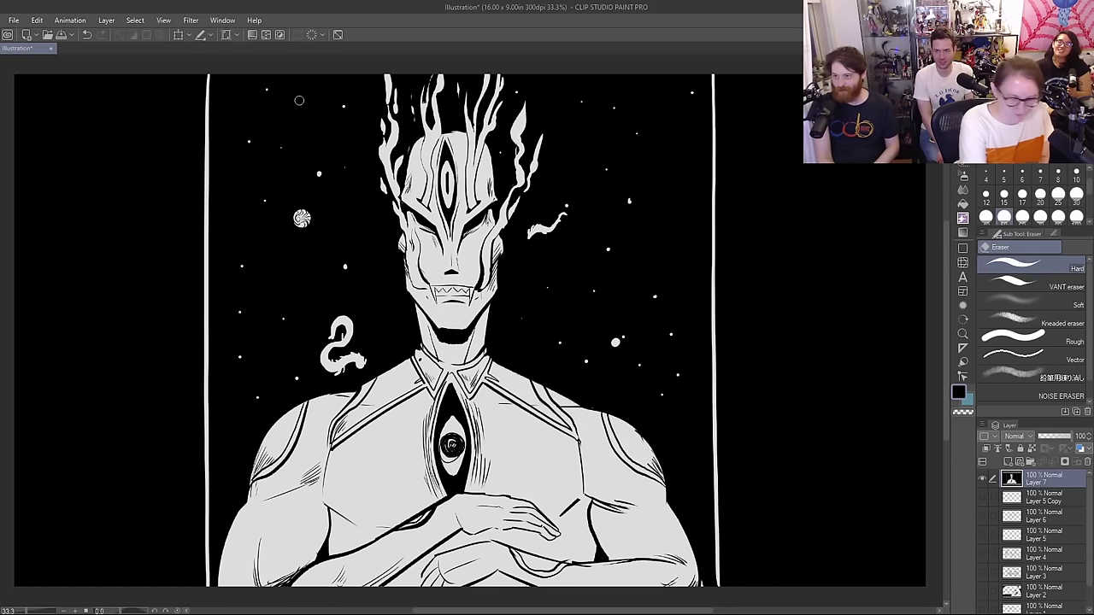
# Step: Shift the layer's drawing sideways to make room beside the panel, and fill the exposed canvas strip with black
pyautogui.press('k')
pyautogui.moveTo(544, 337); pyautogui.dragTo(683, 326)
pyautogui.press('g')
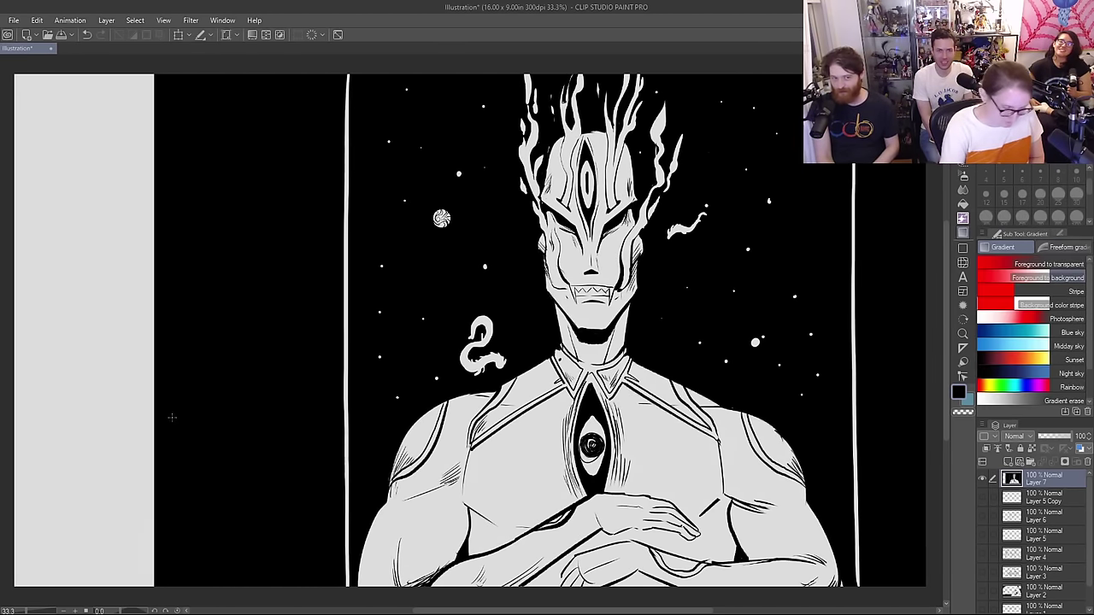
pyautogui.press('g')
pyautogui.click(147, 418)
# Step: Hand-letter the title "THE BEHEMOTH" with the hard eraser in the upper corner of the empty black area
pyautogui.press('e')
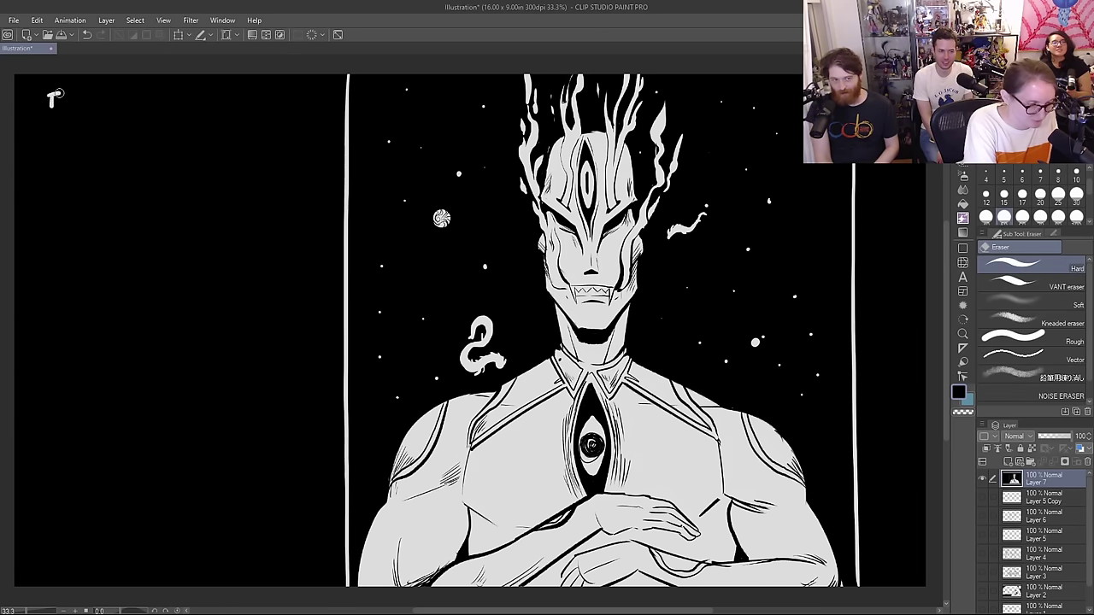
pyautogui.hotkey('ctrl', 'z')
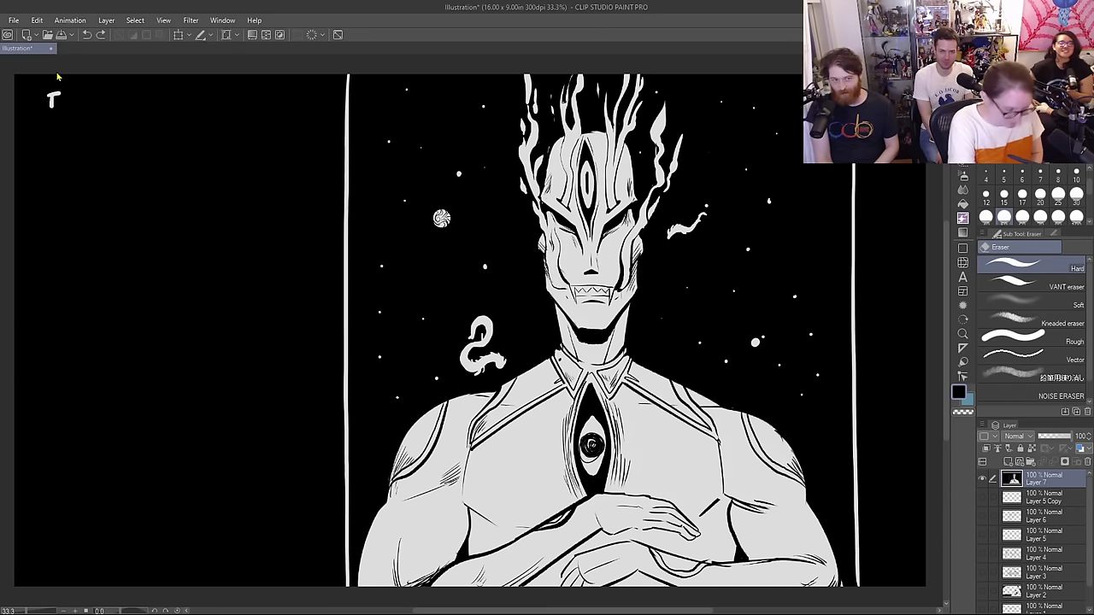
pyautogui.hotkey('ctrl', 'z')
pyautogui.hotkey('ctrl', 'y')
pyautogui.hotkey('ctrl', 'y')
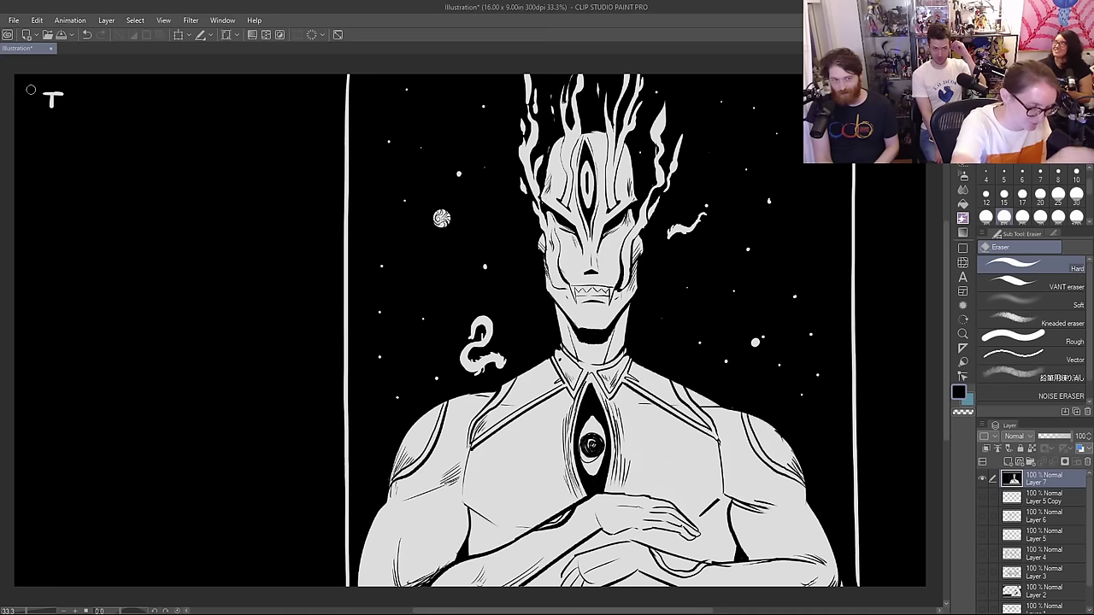
pyautogui.moveTo(66, 96)
pyautogui.mouseDown()
pyautogui.moveTo(67, 108)
pyautogui.moveTo(88, 108)
pyautogui.mouseUp()
pyautogui.moveTo(81, 102)
pyautogui.mouseDown()
pyautogui.moveTo(88, 94)
pyautogui.moveTo(133, 106)
pyautogui.mouseUp()
pyautogui.moveTo(123, 92)
pyautogui.mouseDown()
pyautogui.moveTo(137, 108)
pyautogui.moveTo(163, 108)
pyautogui.moveTo(176, 93)
pyautogui.mouseUp()
pyautogui.moveTo(176, 93)
pyautogui.mouseDown()
pyautogui.moveTo(177, 109)
pyautogui.moveTo(190, 93)
pyautogui.moveTo(210, 109)
pyautogui.moveTo(215, 92)
pyautogui.moveTo(227, 109)
pyautogui.mouseUp()
pyautogui.moveTo(219, 100); pyautogui.dragTo(228, 99)
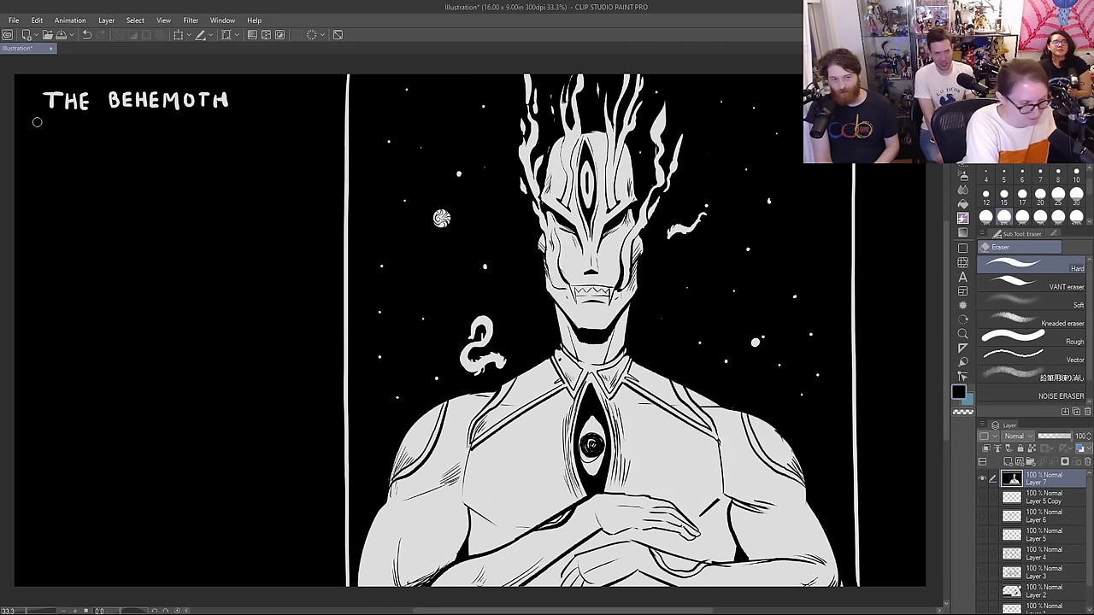
# Step: Letter a parenthesised subtitle with a possessive first name and "BIG BEAUTIFUL BOARDS" using a smaller eraser, and give the planet a ring
pyautogui.moveTo(37, 122)
pyautogui.mouseDown()
pyautogui.moveTo(34, 138)
pyautogui.moveTo(57, 138)
pyautogui.mouseUp()
pyautogui.moveTo(63, 123)
pyautogui.mouseDown()
pyautogui.moveTo(69, 138)
pyautogui.moveTo(139, 131)
pyautogui.mouseUp()
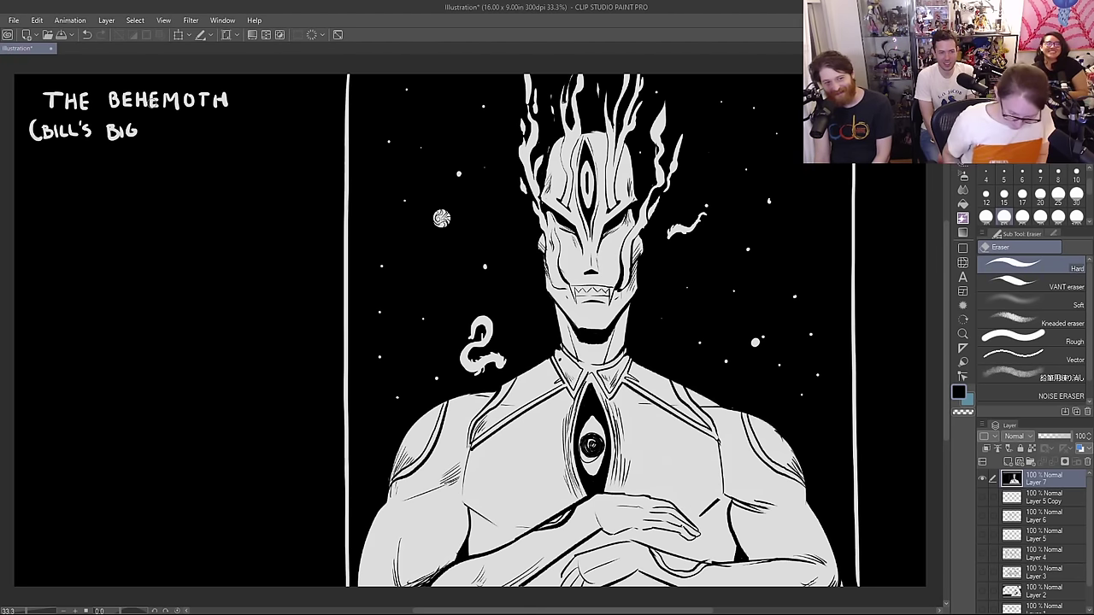
pyautogui.press('[')
pyautogui.press('[')
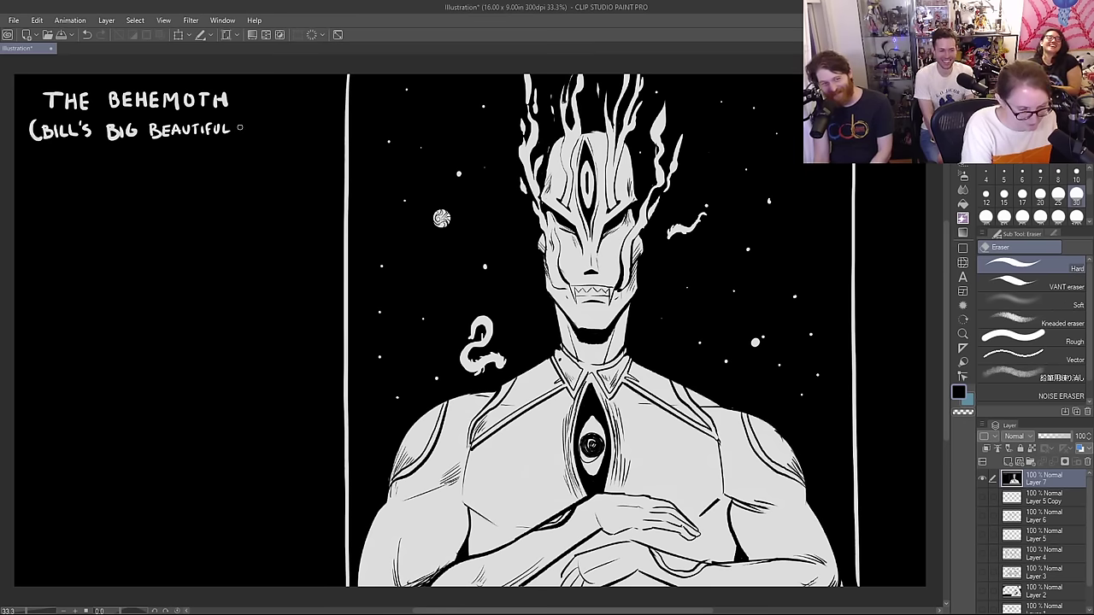
pyautogui.moveTo(260, 128); pyautogui.dragTo(284, 135)
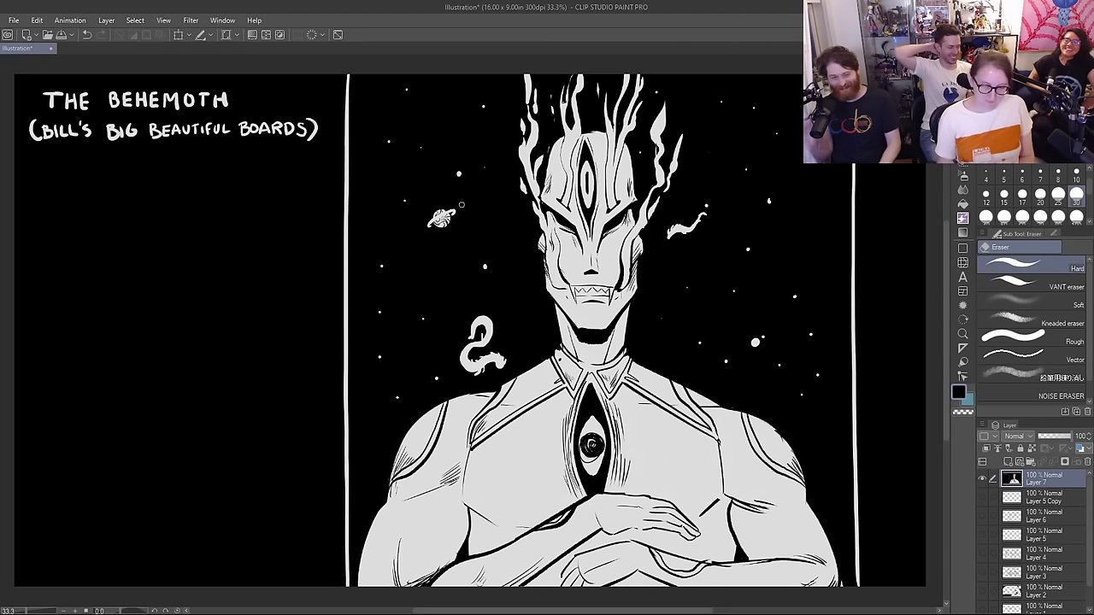
# Step: Paint out both curling wisps in black with the VANT dry 2 pen, and erase a few extra stars into the background
pyautogui.press('b')
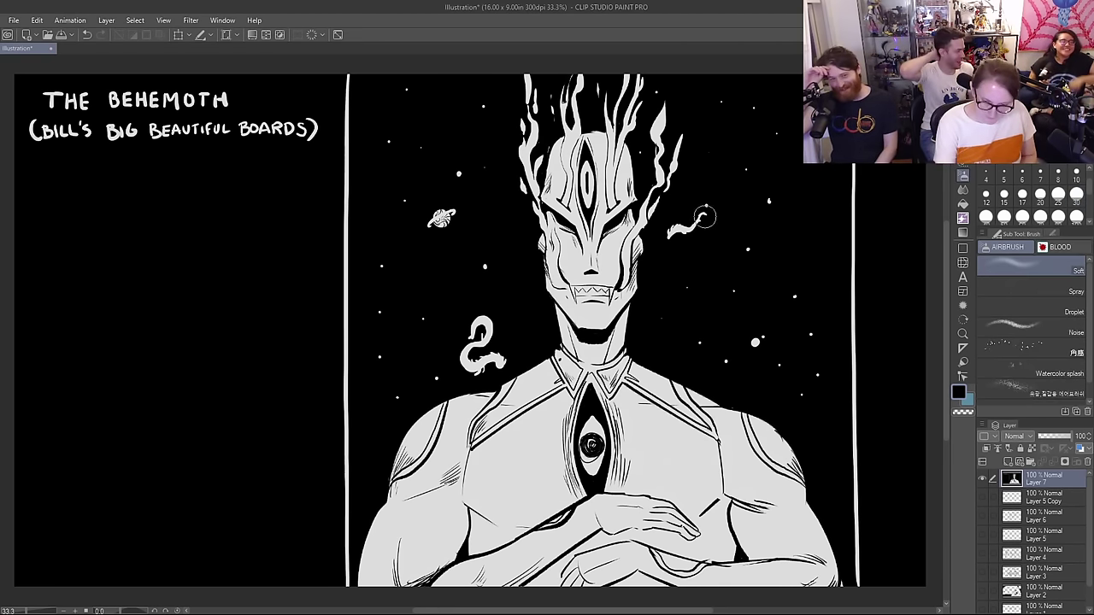
pyautogui.moveTo(706, 215)
pyautogui.mouseDown()
pyautogui.moveTo(669, 234)
pyautogui.moveTo(690, 224)
pyautogui.mouseUp()
pyautogui.hotkey('ctrl', 'z')
pyautogui.press('p')
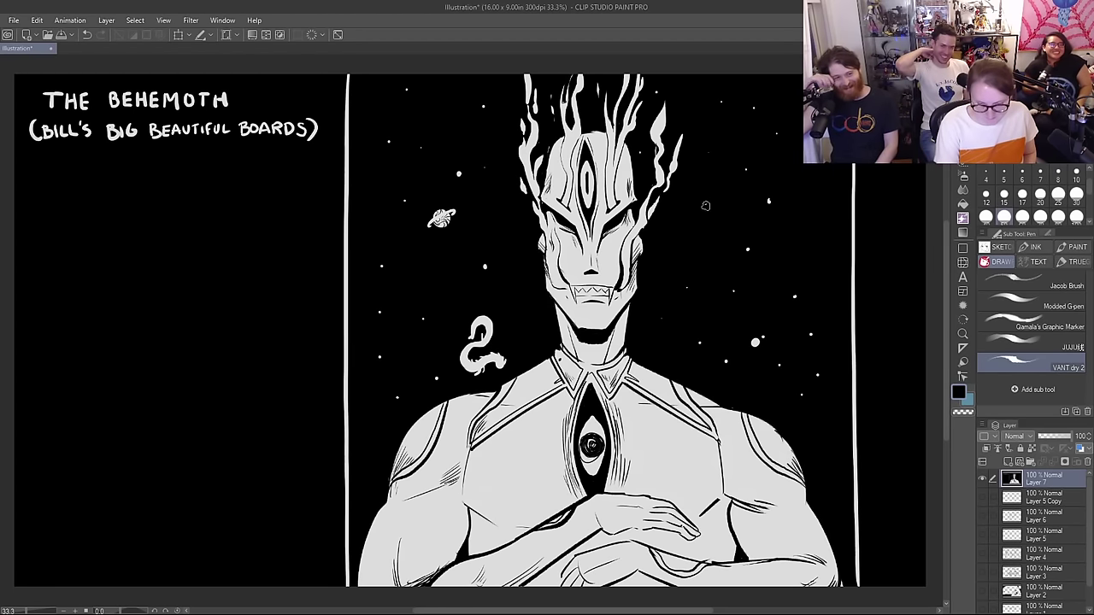
pyautogui.press('e')
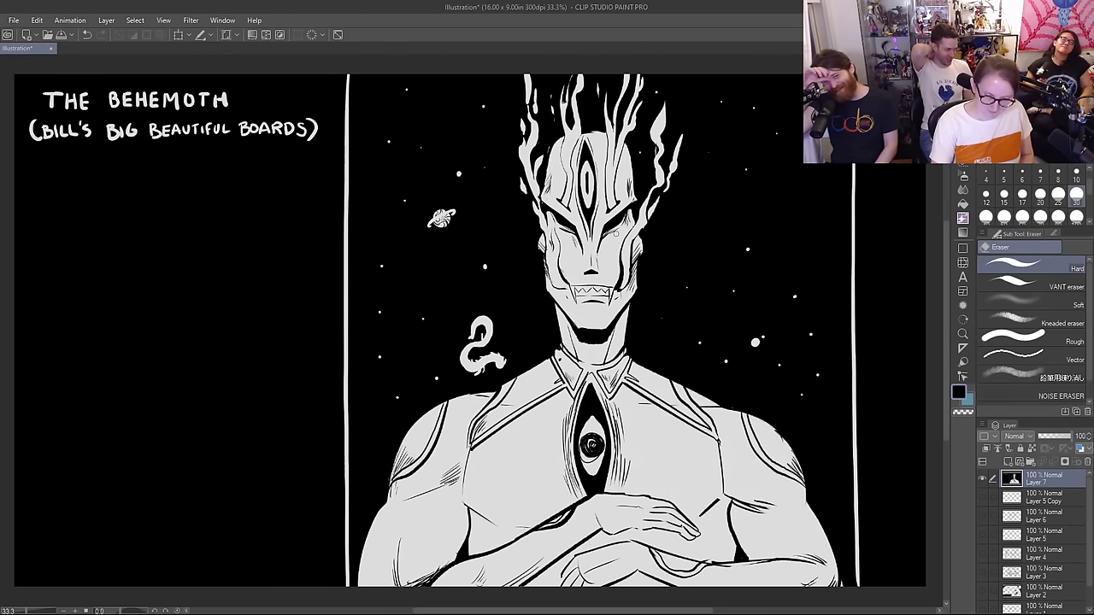
pyautogui.press('b')
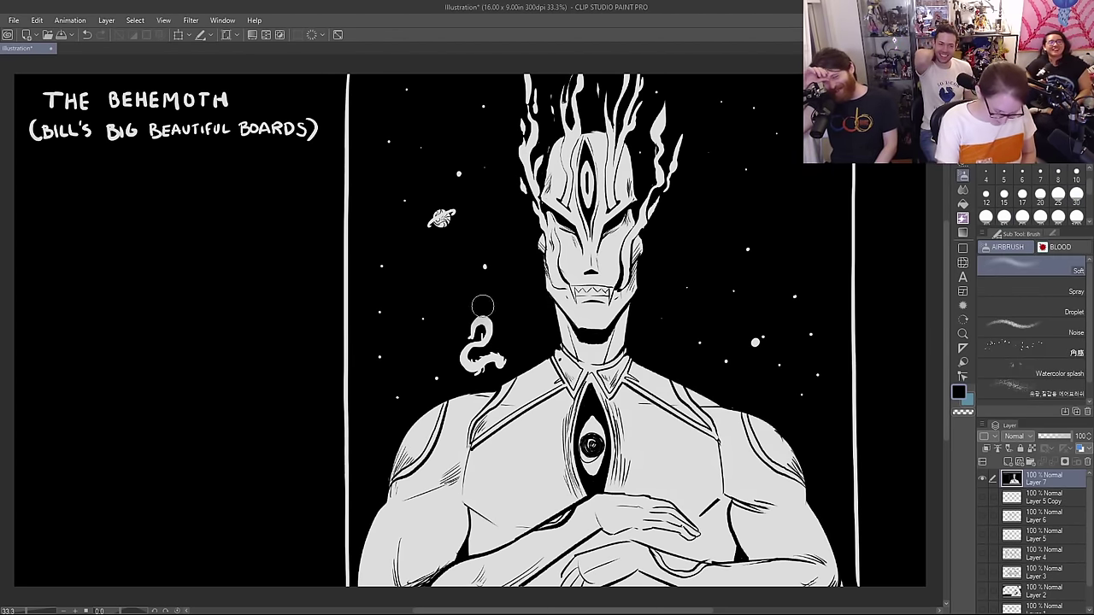
pyautogui.hotkey('ctrl', 'z')
pyautogui.press('p')
pyautogui.moveTo(479, 316)
pyautogui.mouseDown()
pyautogui.moveTo(492, 348)
pyautogui.moveTo(467, 366)
pyautogui.moveTo(473, 344)
pyautogui.moveTo(498, 362)
pyautogui.moveTo(503, 351)
pyautogui.moveTo(477, 356)
pyautogui.mouseUp()
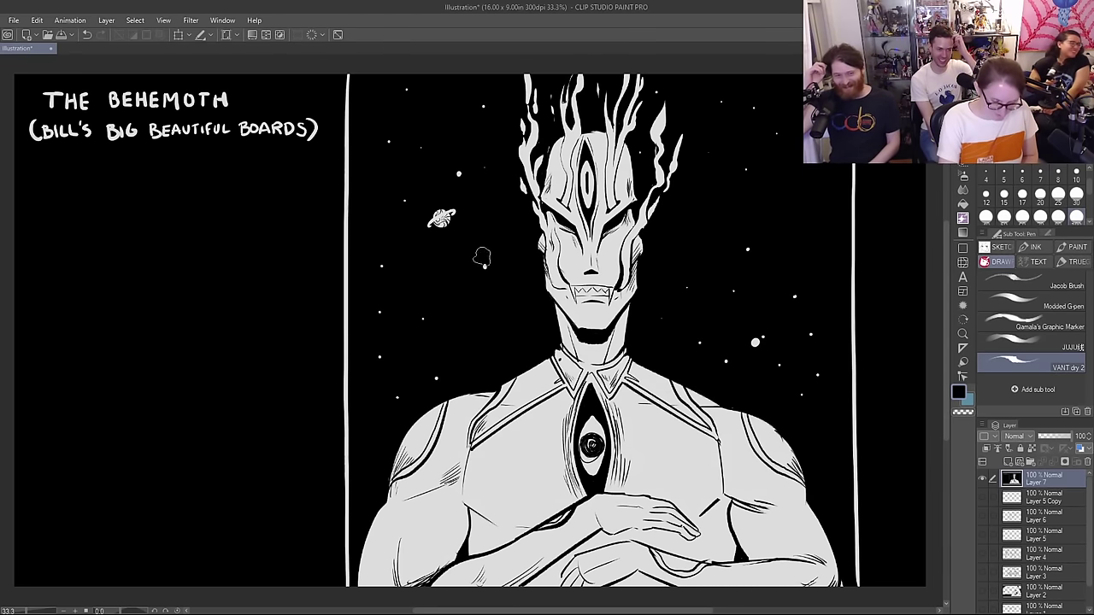
pyautogui.press('e')
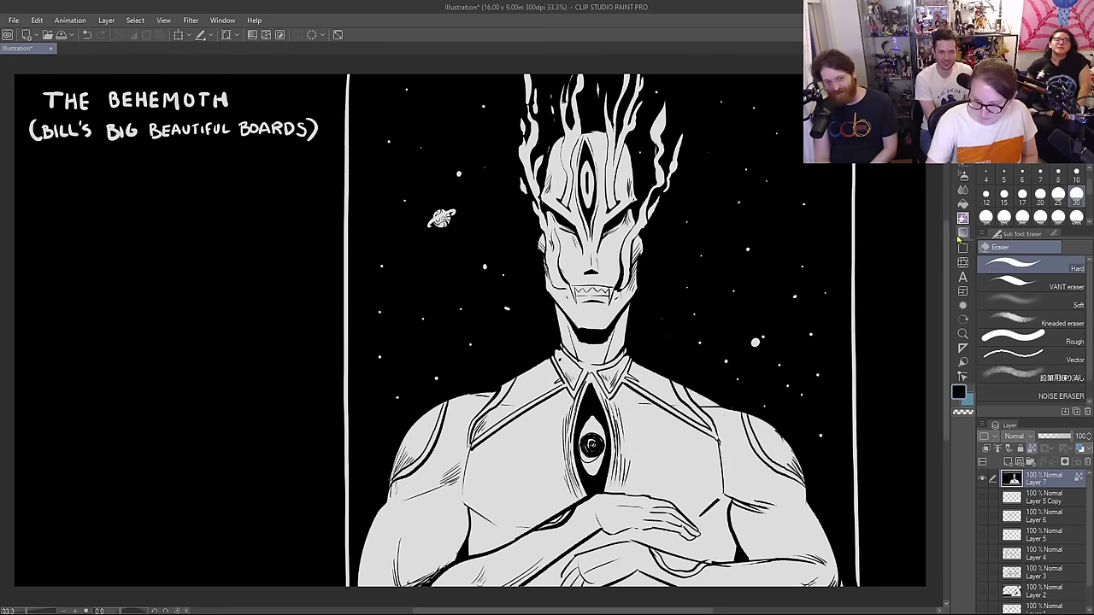
# Step: Try to scatter sparkles across the black background with the キラ光 decoration brush, and undo them
pyautogui.click(961, 221)
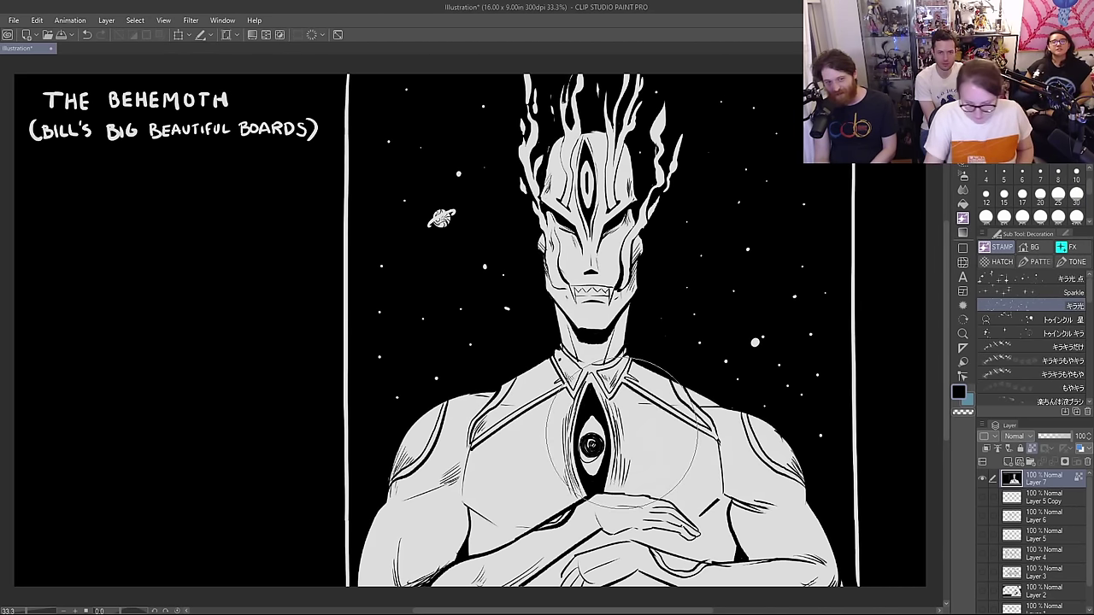
pyautogui.hotkey('ctrl', 'z')
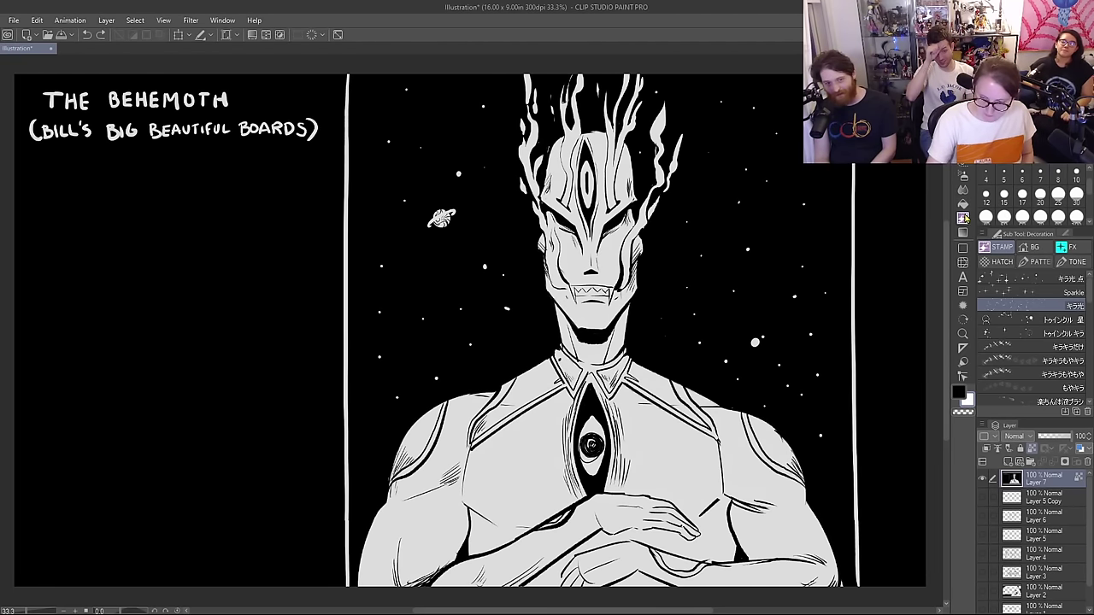
pyautogui.moveTo(378, 391); pyautogui.dragTo(568, 274)
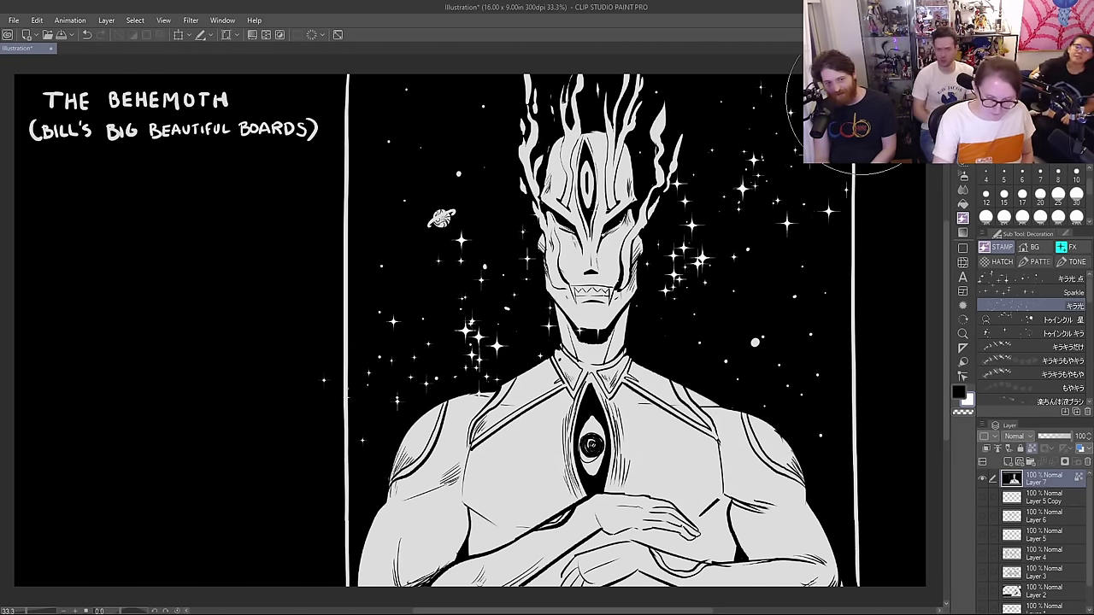
pyautogui.hotkey('ctrl', 'z')
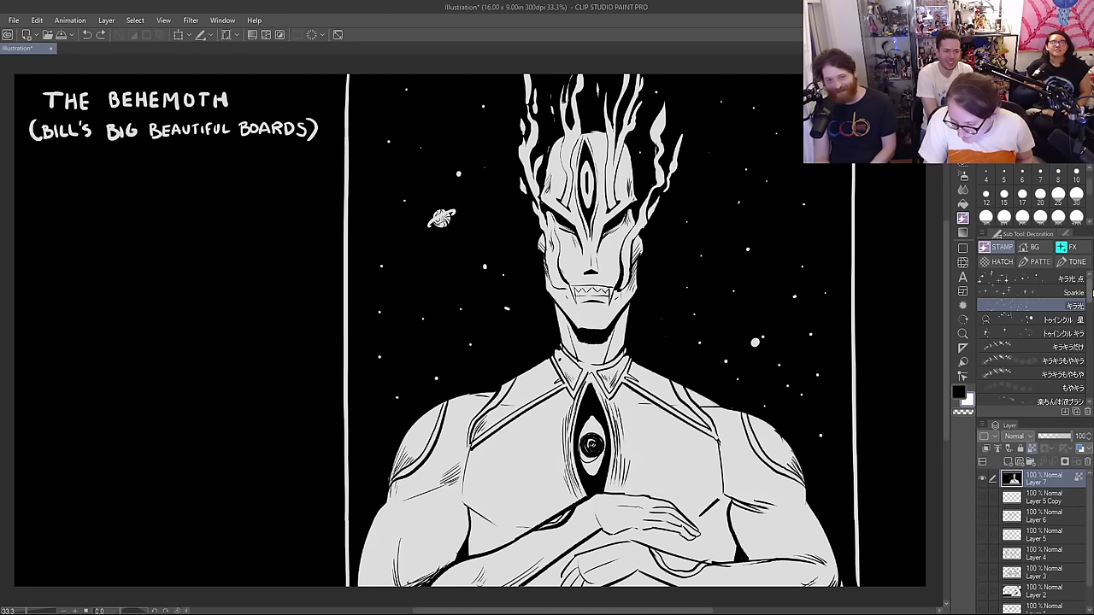
# Step: Try the こぼれる星たち 1 star brush across the black background beside the demon's neck, and undo it
pyautogui.scroll(-5, 1091, 322)
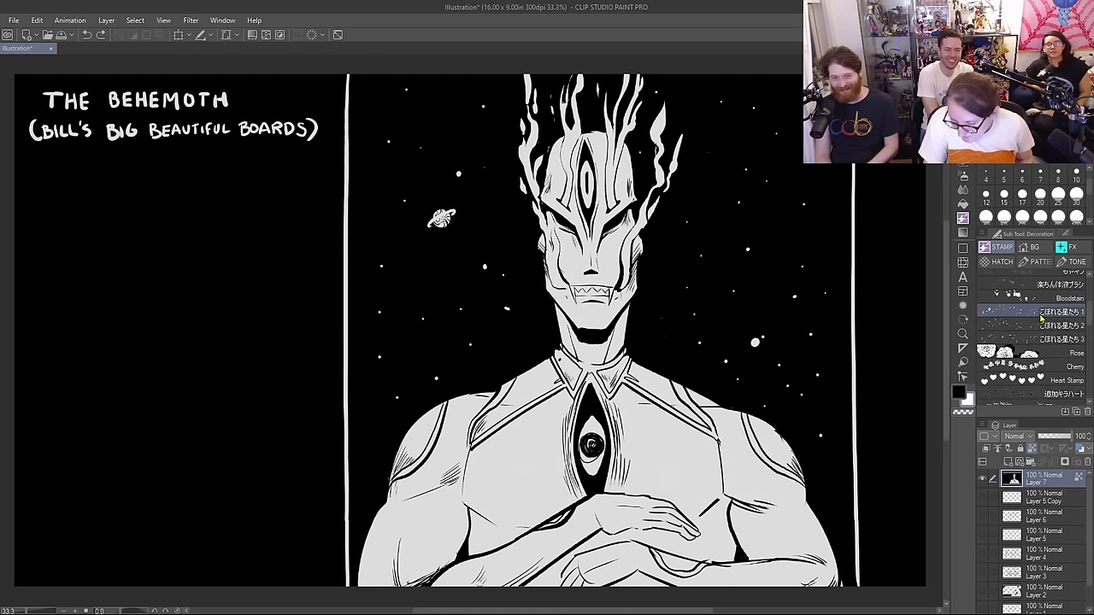
pyautogui.click(1026, 312)
pyautogui.moveTo(773, 295)
pyautogui.mouseDown()
pyautogui.moveTo(683, 333)
pyautogui.moveTo(608, 346)
pyautogui.mouseUp()
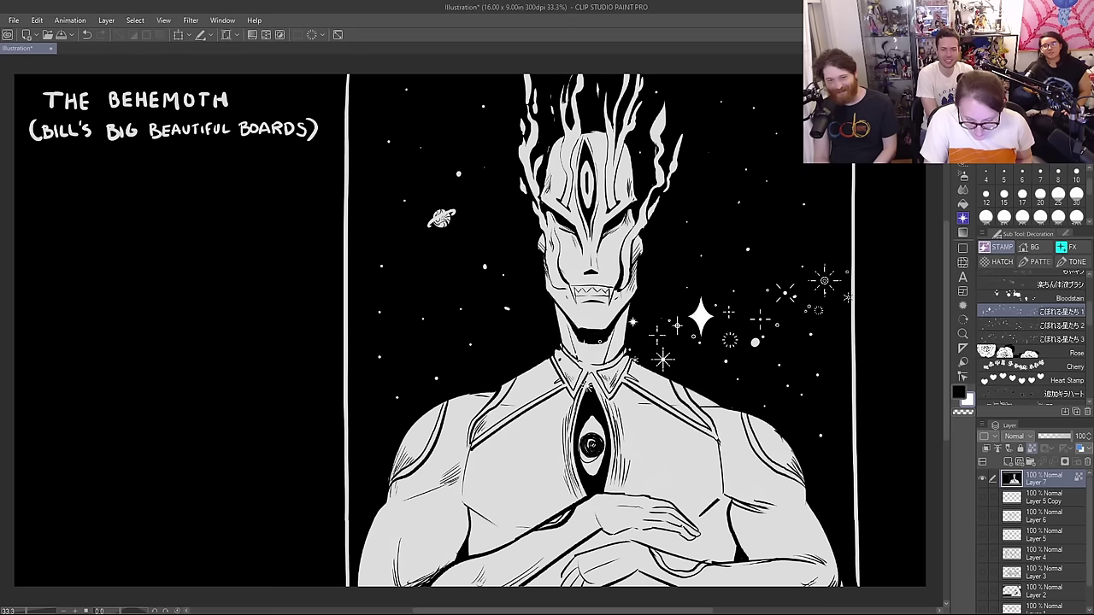
pyautogui.hotkey('ctrl', 'z')
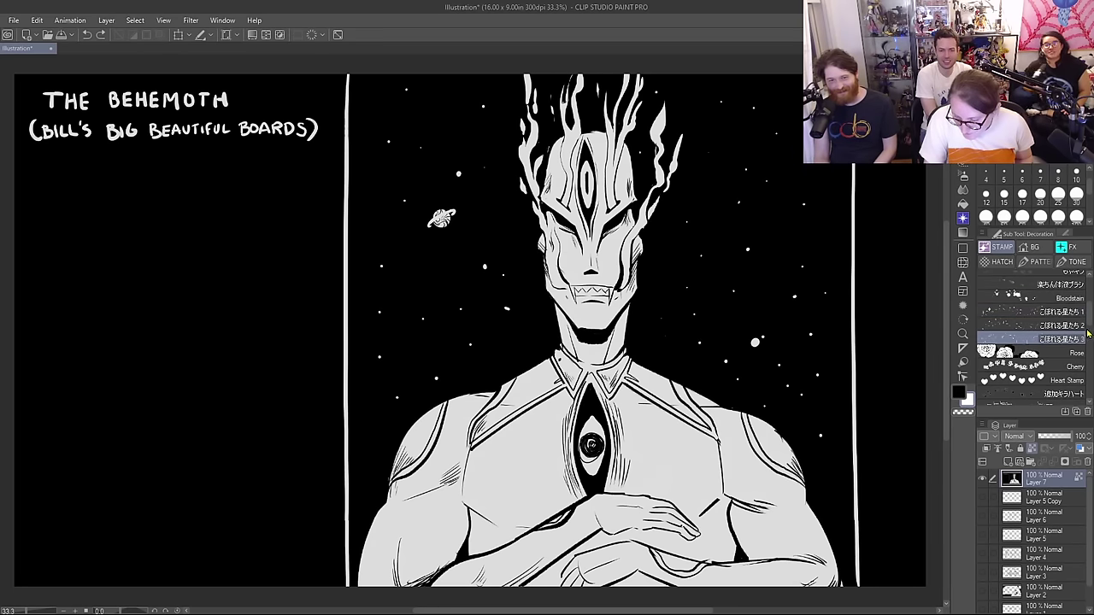
# Step: Try the WARNING decoration stamp beside the demon's head and below the title lettering, and undo both placements
pyautogui.scroll(-4, 1087, 342)
pyautogui.scroll(-3, 1087, 342)
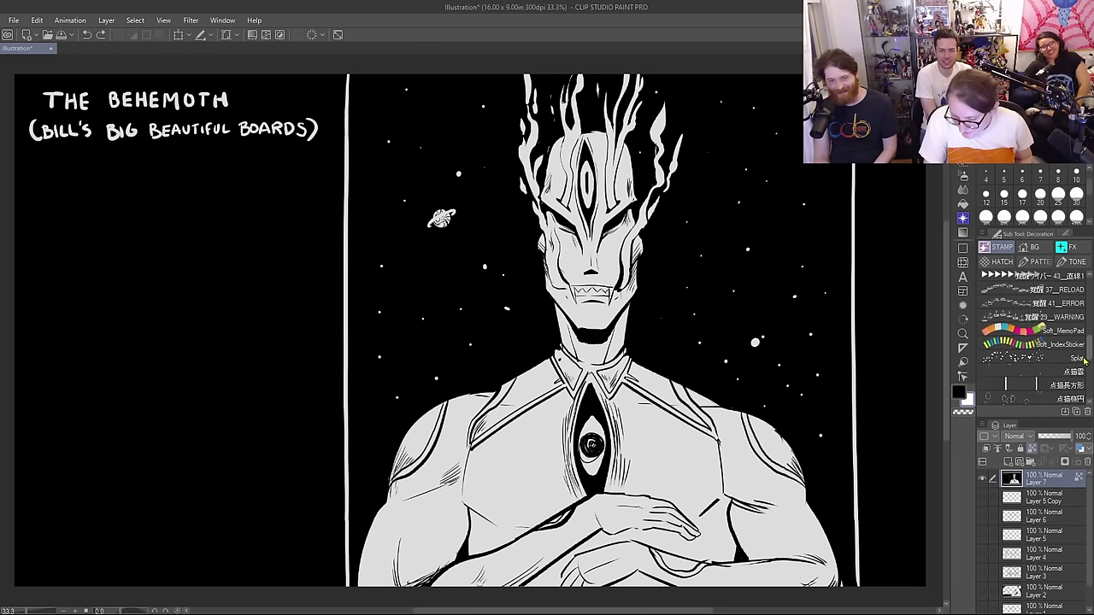
pyautogui.click(1052, 322)
pyautogui.click(753, 300)
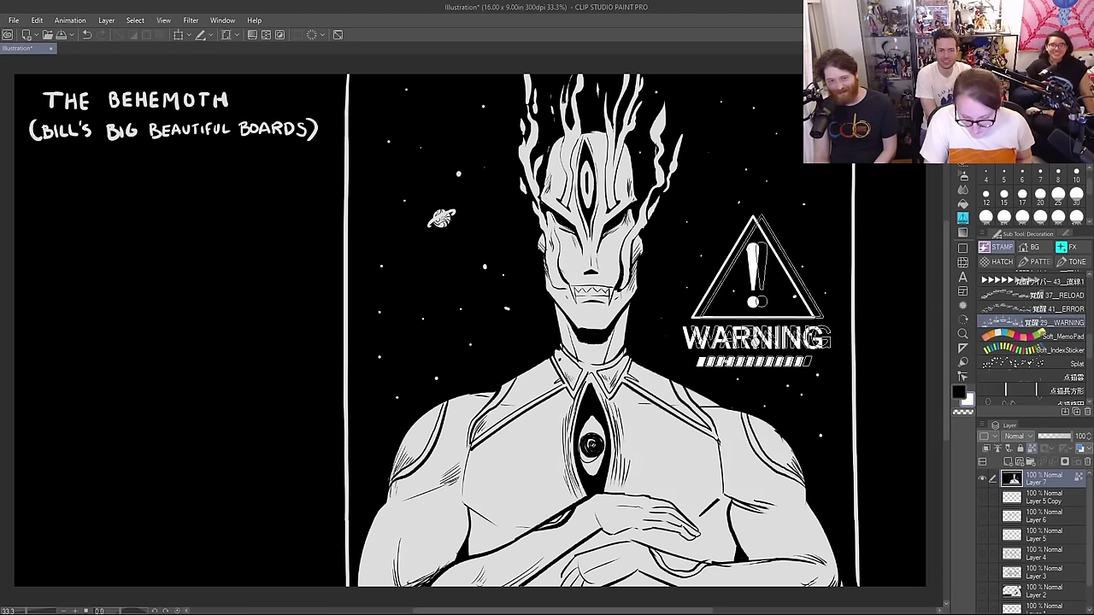
pyautogui.hotkey('ctrl', 'z')
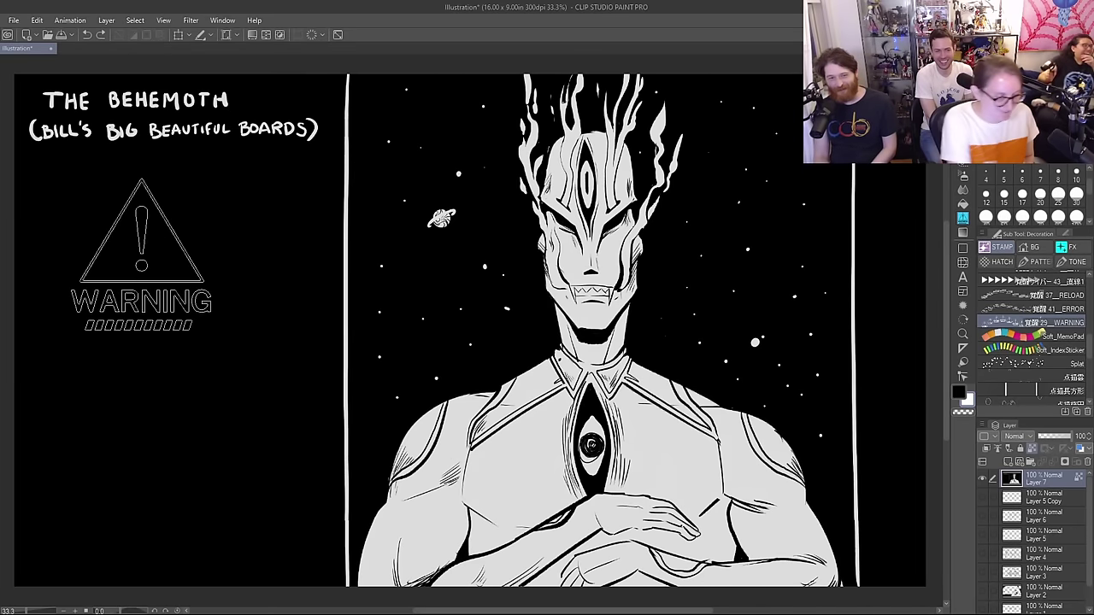
pyautogui.click(172, 275)
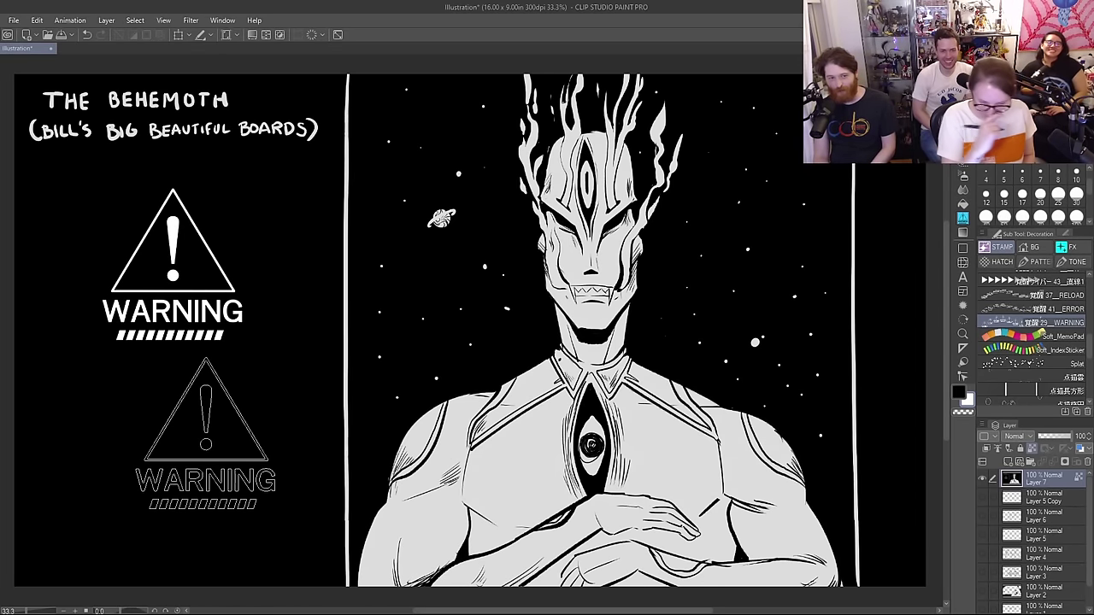
pyautogui.hotkey('ctrl', 'z')
# Step: Try a stroke of the Soft_MemoPad decoration brush across the demon's head, and undo it
pyautogui.click(1034, 363)
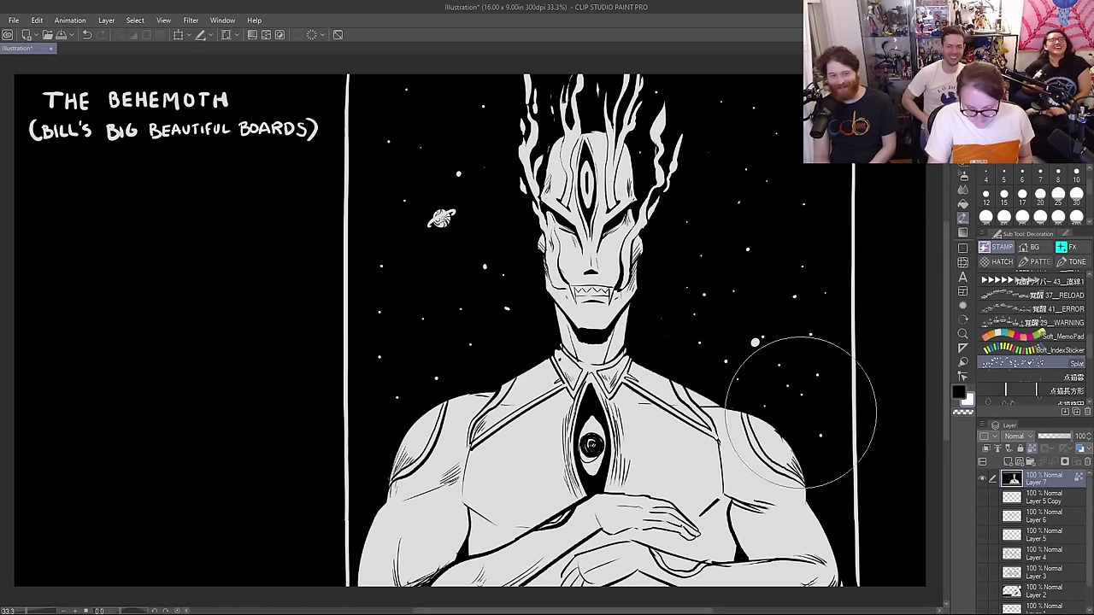
pyautogui.click(1034, 336)
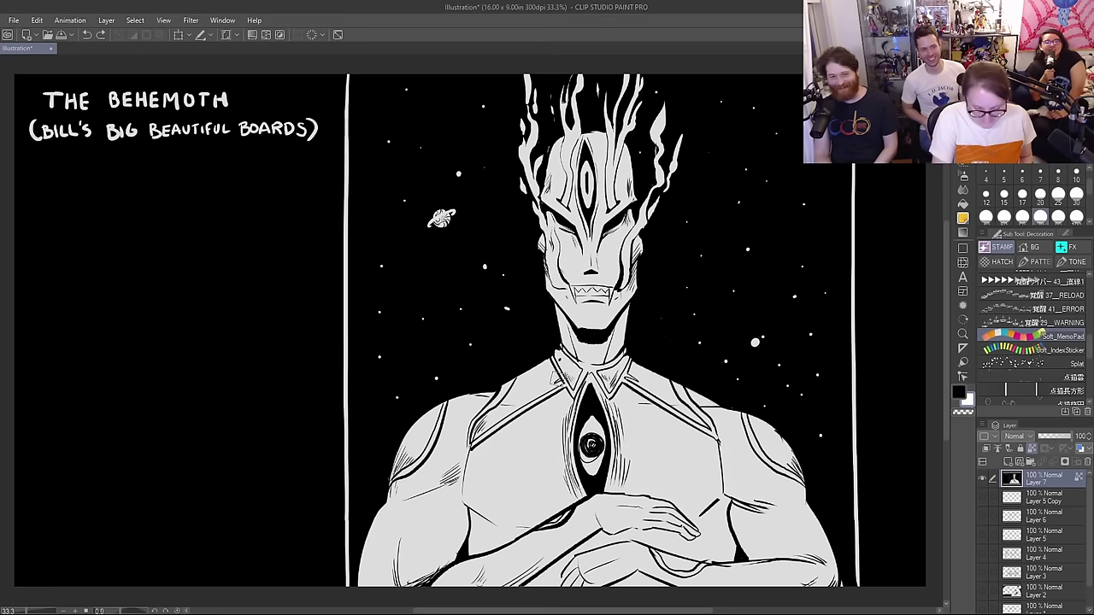
pyautogui.moveTo(473, 253)
pyautogui.mouseDown()
pyautogui.moveTo(474, 224)
pyautogui.moveTo(551, 122)
pyautogui.moveTo(688, 139)
pyautogui.moveTo(721, 265)
pyautogui.mouseUp()
pyautogui.hotkey('ctrl', 'z')
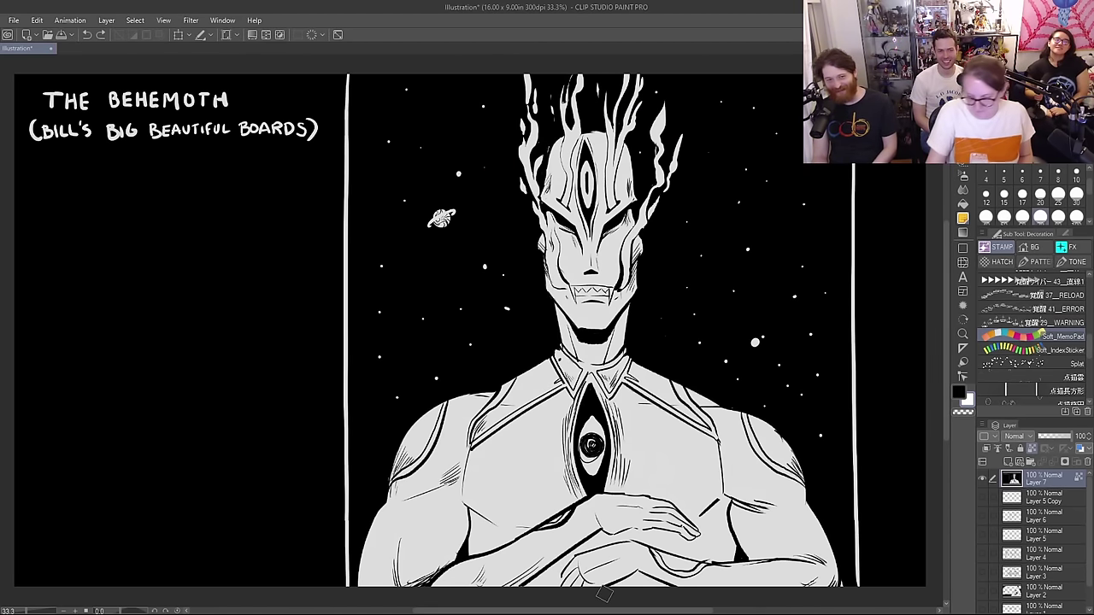
# Step: Try the Splat decoration brush on both sides of the starry background, undo the splats, and browse the remaining stamps
pyautogui.click(1010, 364)
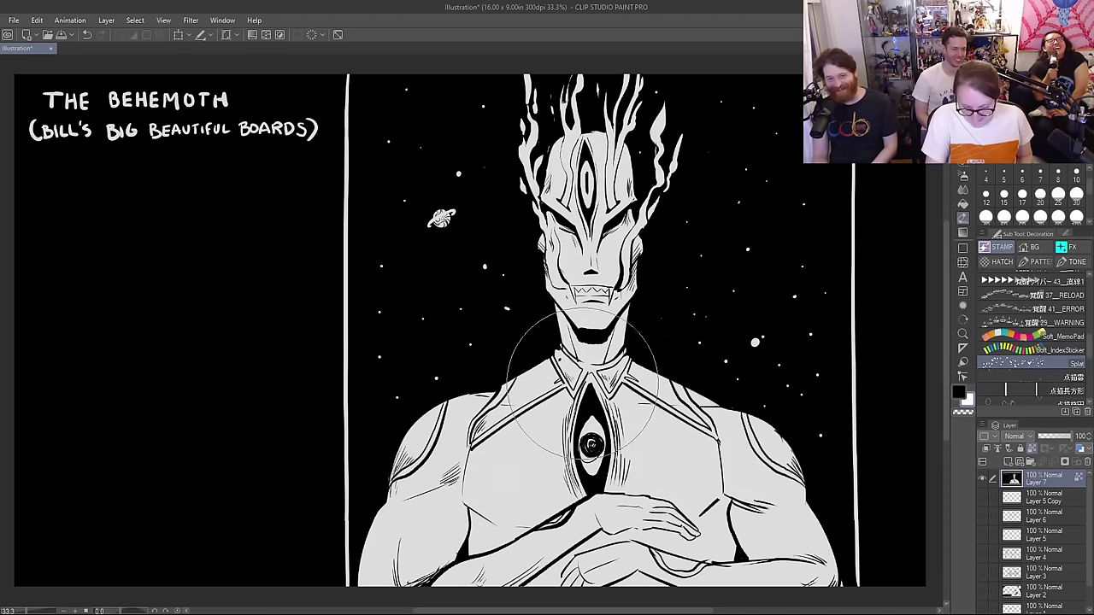
pyautogui.click(743, 175)
pyautogui.click(457, 309)
pyautogui.hotkey('ctrl', 'z')
pyautogui.hotkey('ctrl', 'z')
pyautogui.click(1079, 352)
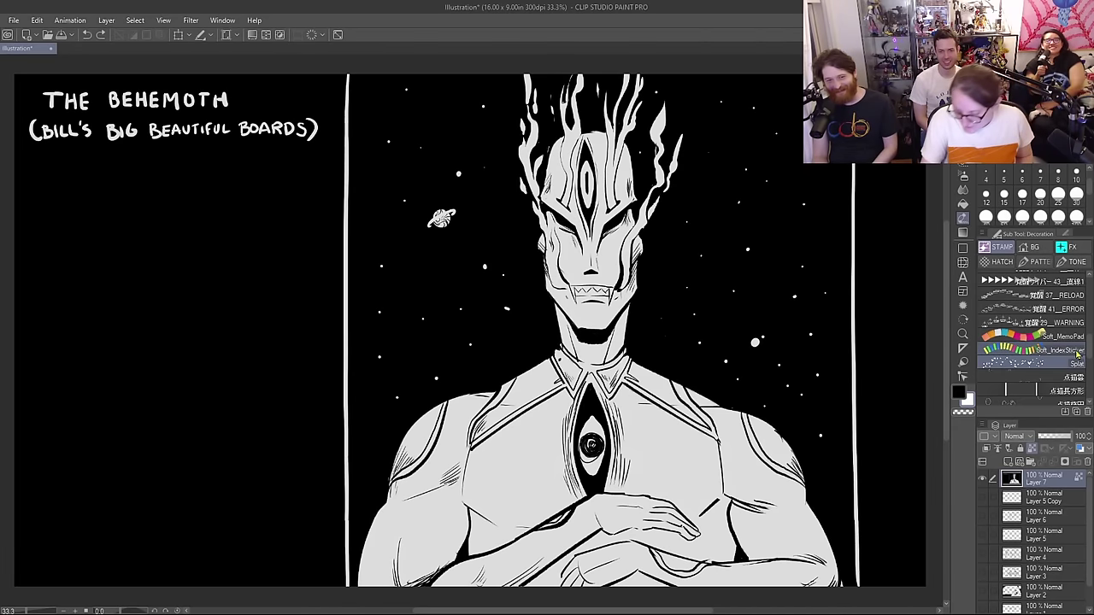
pyautogui.scroll(-5, 1078, 354)
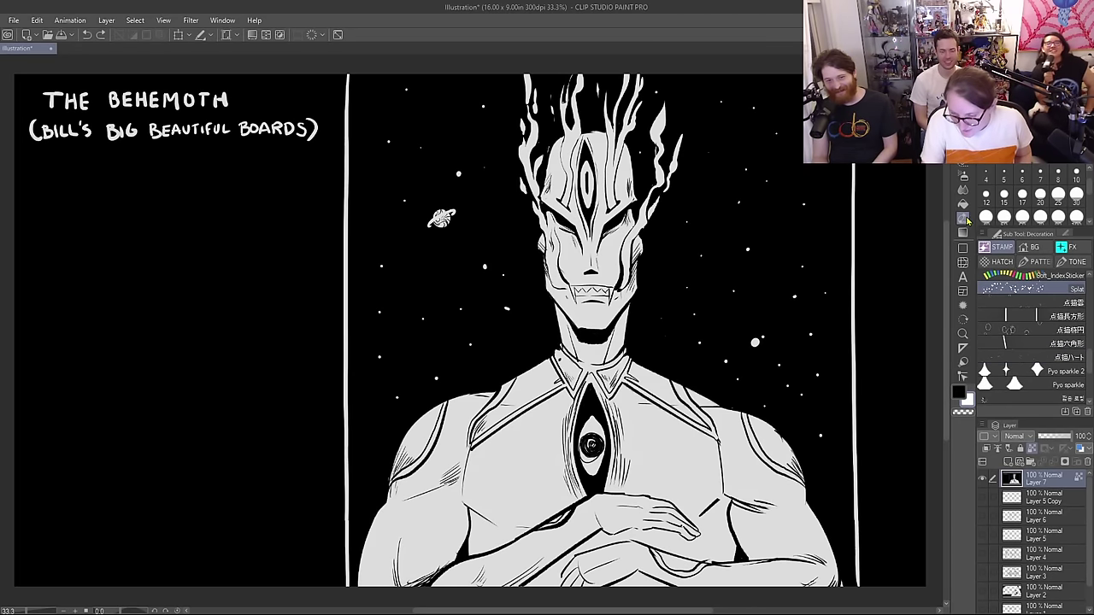
# Step: Spray a diagonal band of fine star dust across the background behind the demon with the Spray airbrush
pyautogui.click(963, 177)
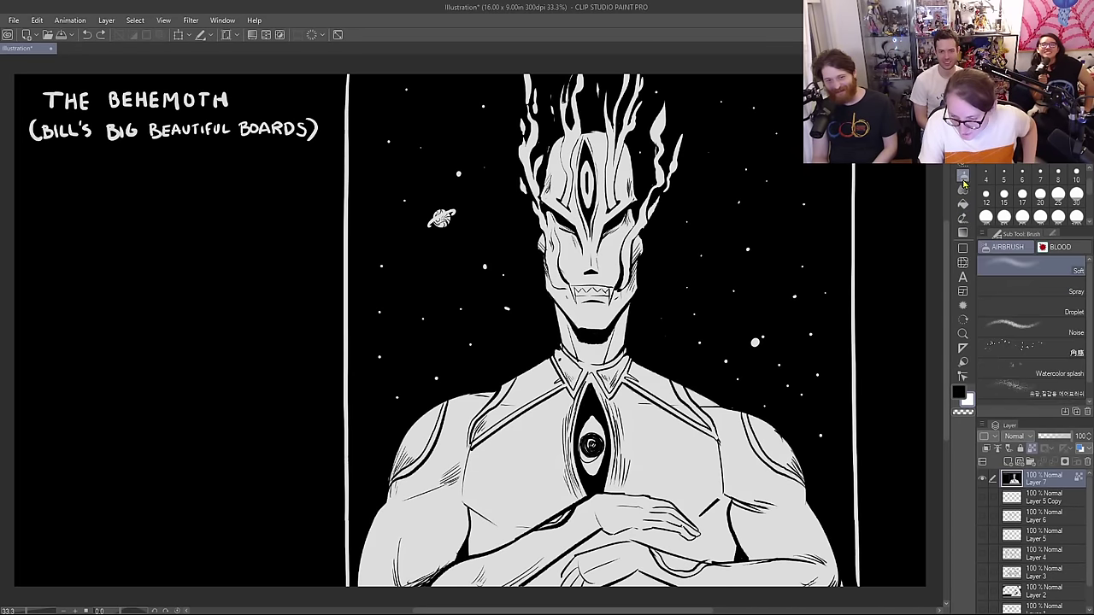
pyautogui.click(1052, 291)
pyautogui.moveTo(767, 202)
pyautogui.mouseDown()
pyautogui.moveTo(794, 162)
pyautogui.moveTo(770, 191)
pyautogui.moveTo(410, 368)
pyautogui.moveTo(294, 572)
pyautogui.mouseUp()
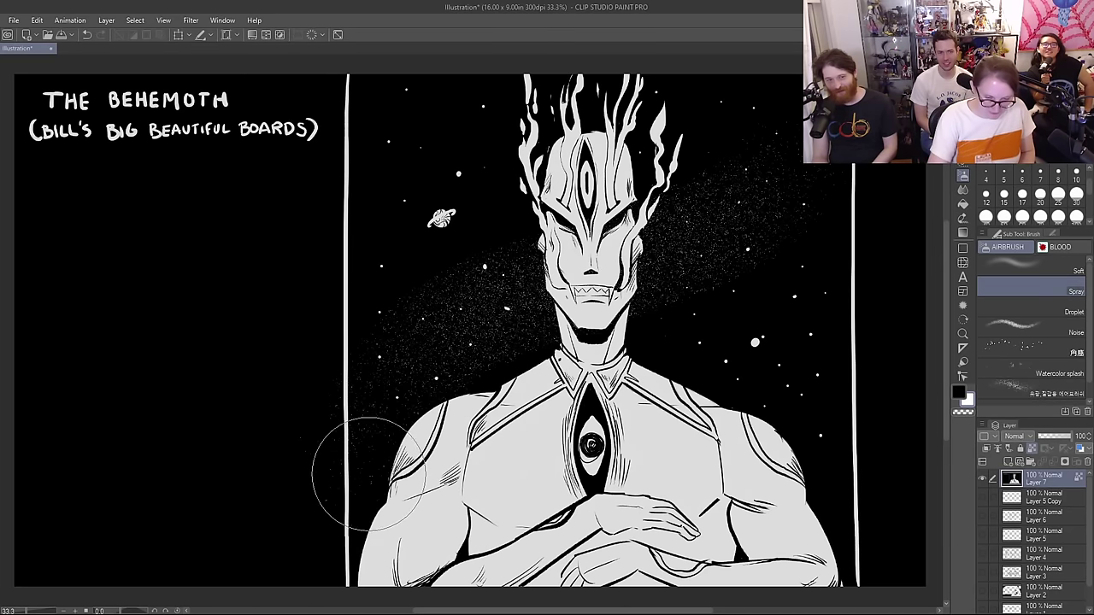
pyautogui.hotkey('ctrl', 'z')
pyautogui.hotkey('ctrl', 'y')
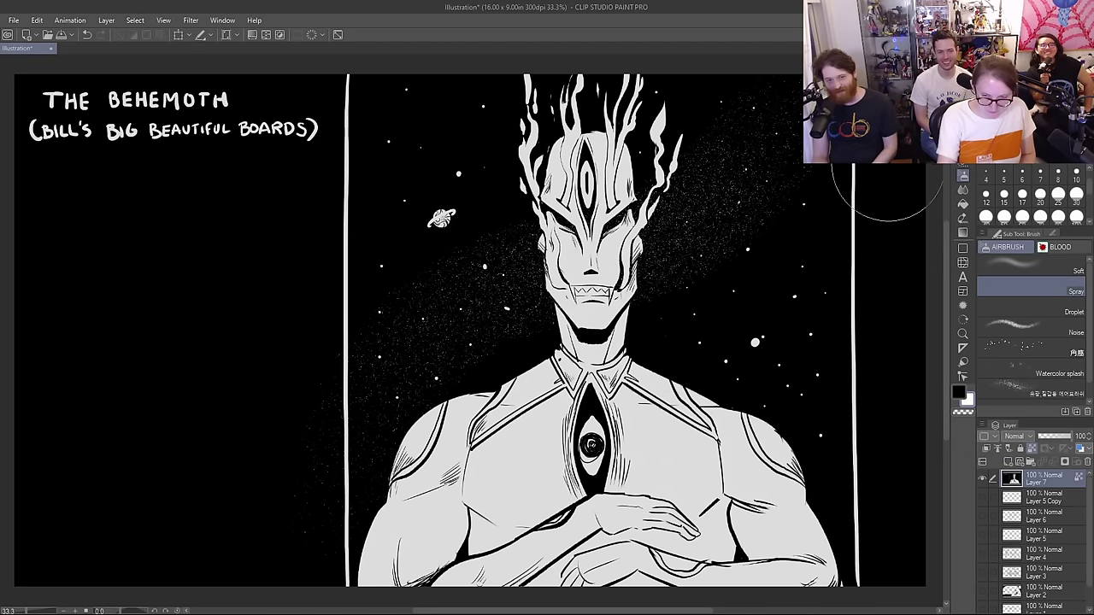
# Step: Try a stroke over one of the demon's eyes with the VANT dry 2 pen, and undo it
pyautogui.press('p')
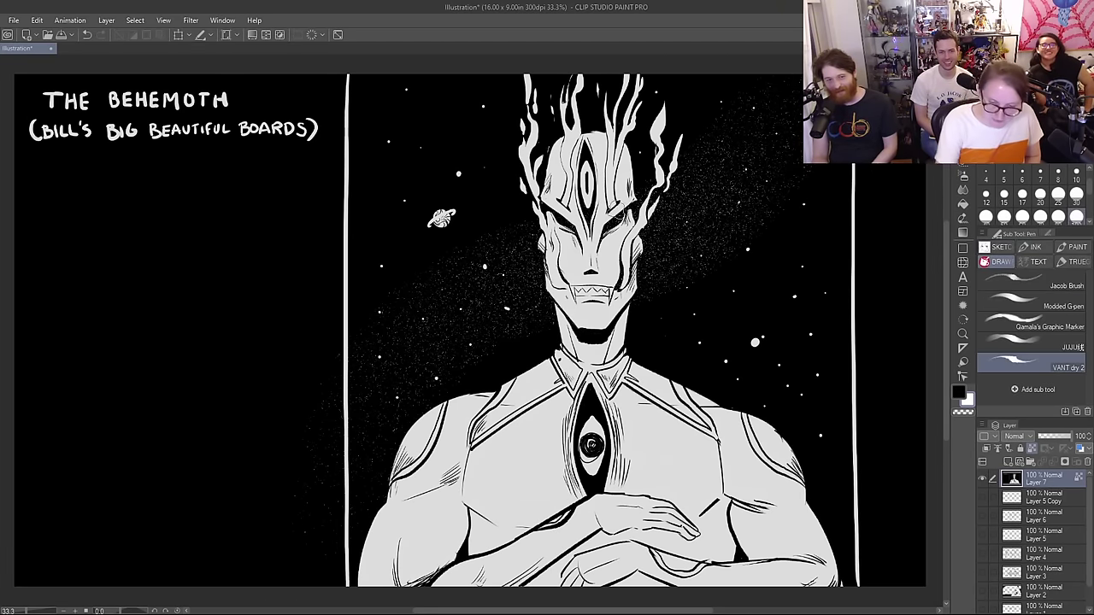
pyautogui.moveTo(624, 210); pyautogui.dragTo(607, 227)
pyautogui.hotkey('ctrl', 'z')
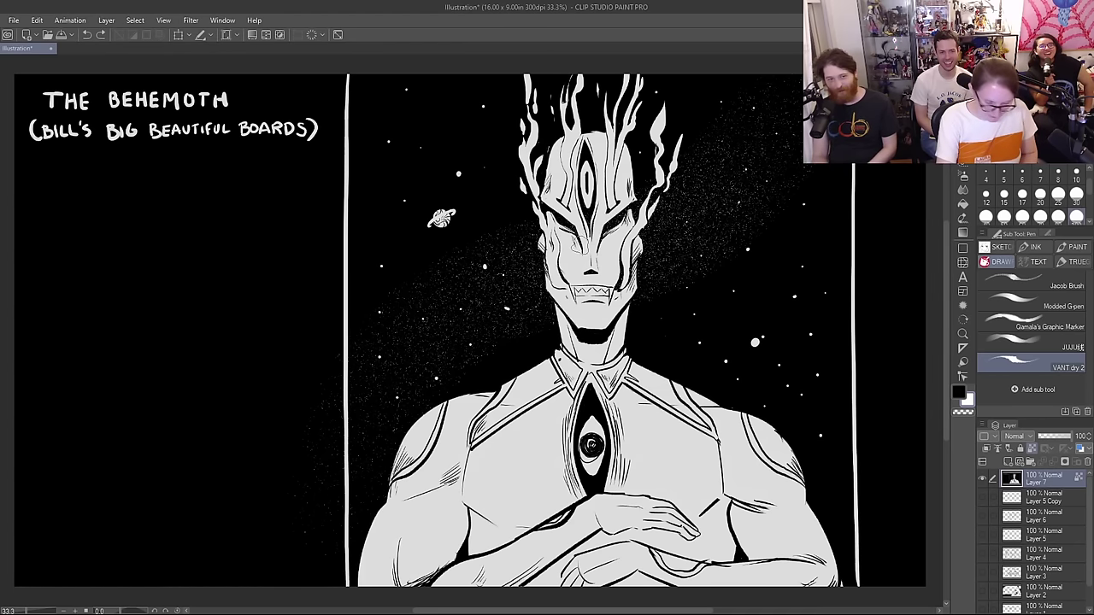
# Step: Hide Layer 7, add a new layer above it, and fill the new layer entirely with black
pyautogui.press('x')
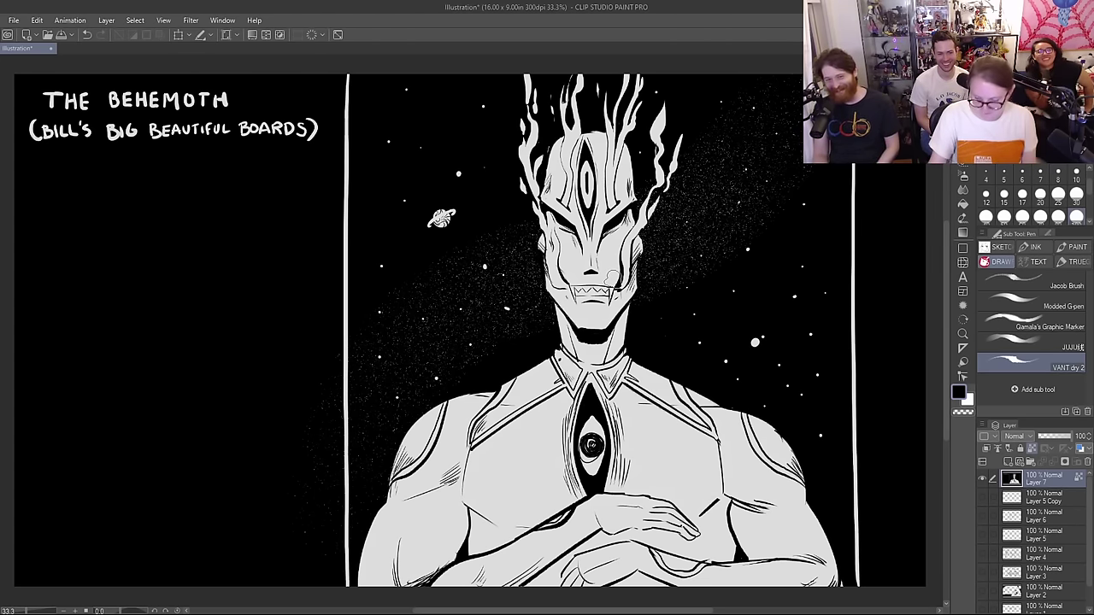
pyautogui.click(983, 480)
pyautogui.click(1007, 462)
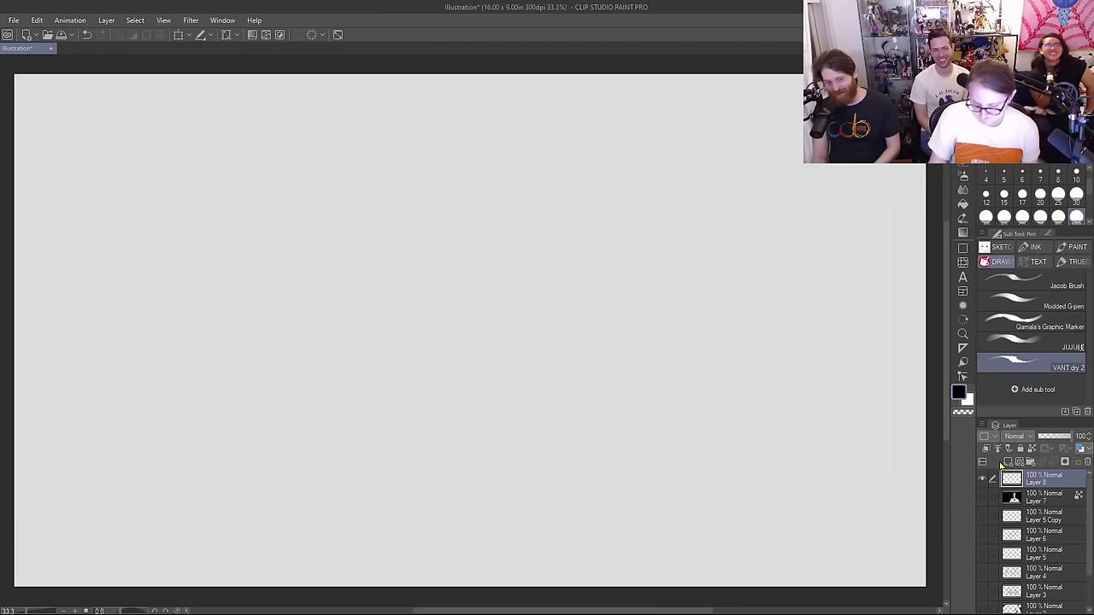
pyautogui.click(963, 176)
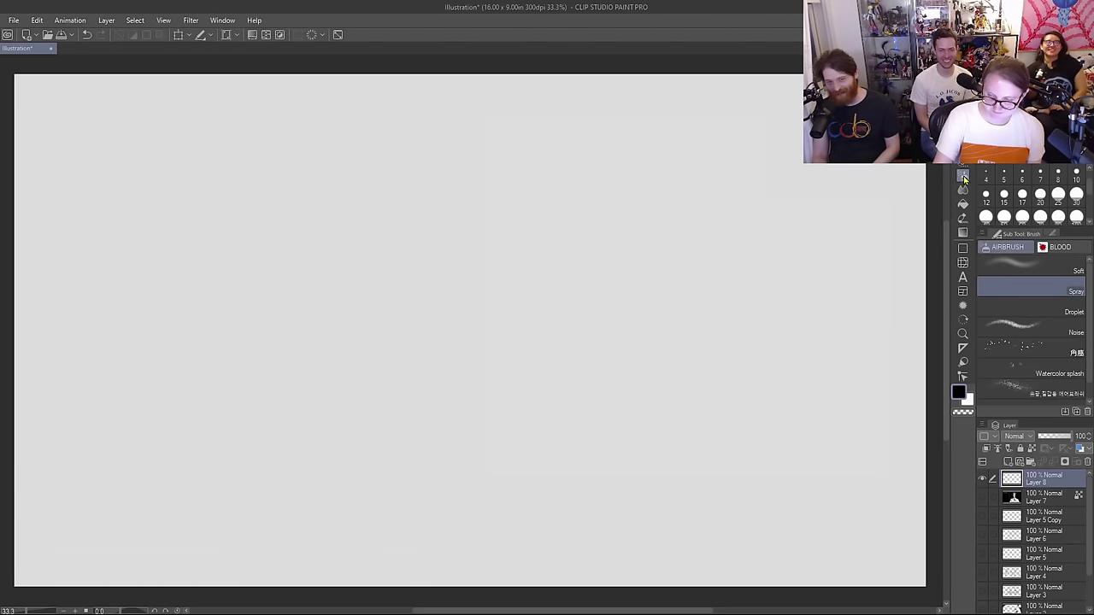
pyautogui.click(962, 203)
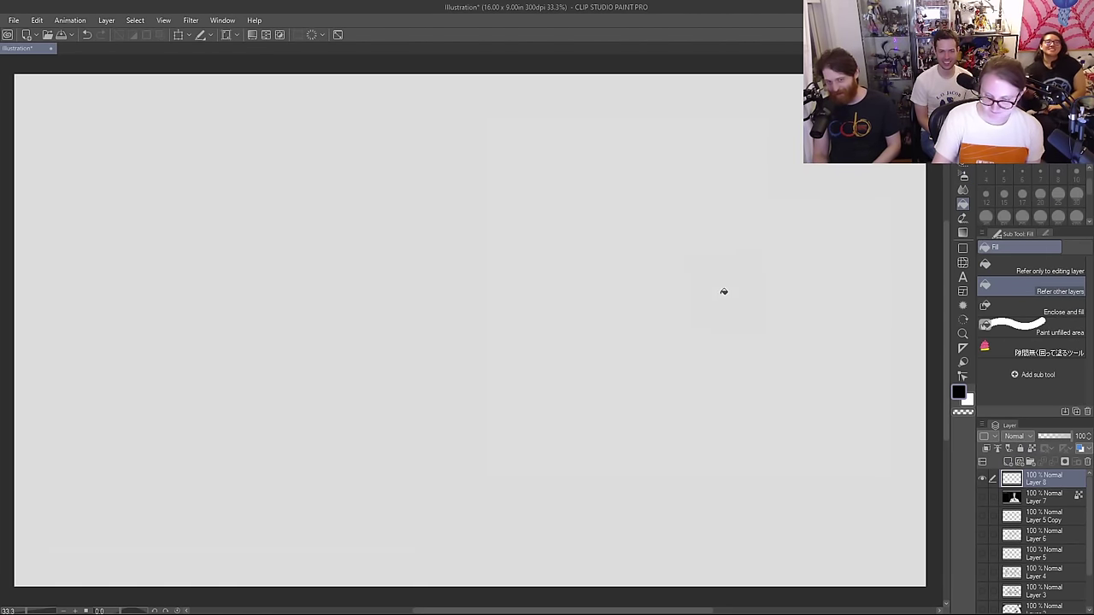
pyautogui.click(558, 583)
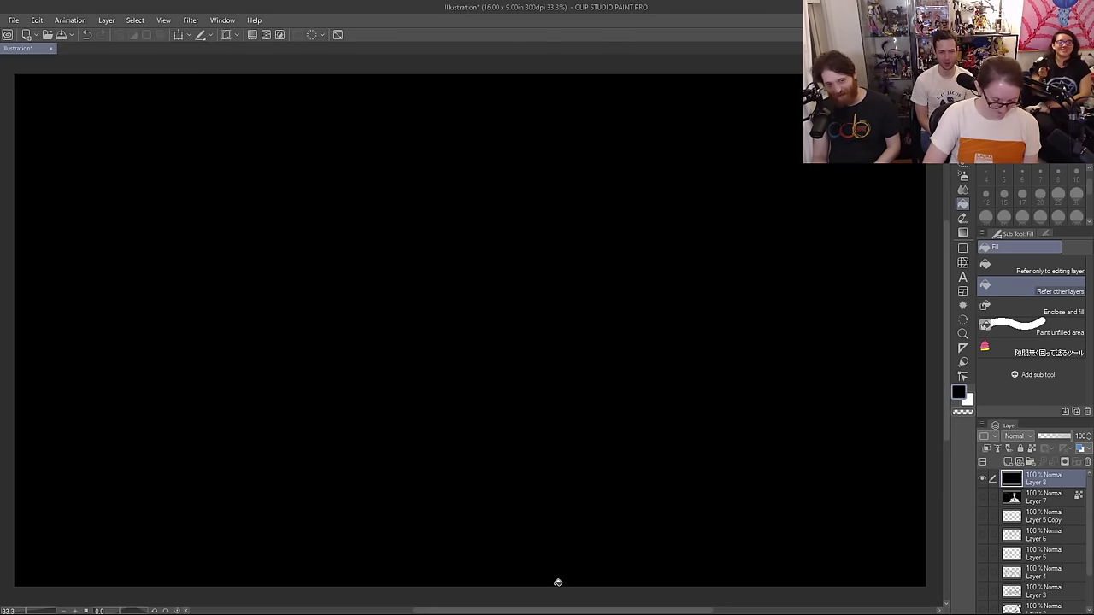
# Step: Draw a small simple face with a hair tuft using the hard eraser, and letter "SORRY." beneath it
pyautogui.press('e')
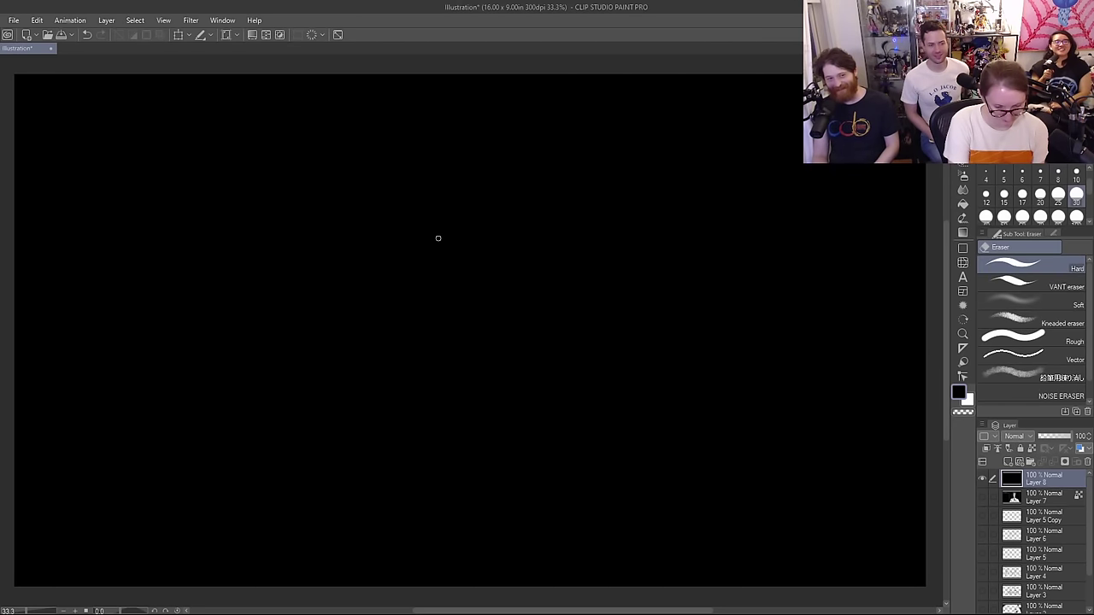
pyautogui.moveTo(437, 238)
pyautogui.mouseDown()
pyautogui.moveTo(417, 253)
pyautogui.moveTo(417, 284)
pyautogui.mouseUp()
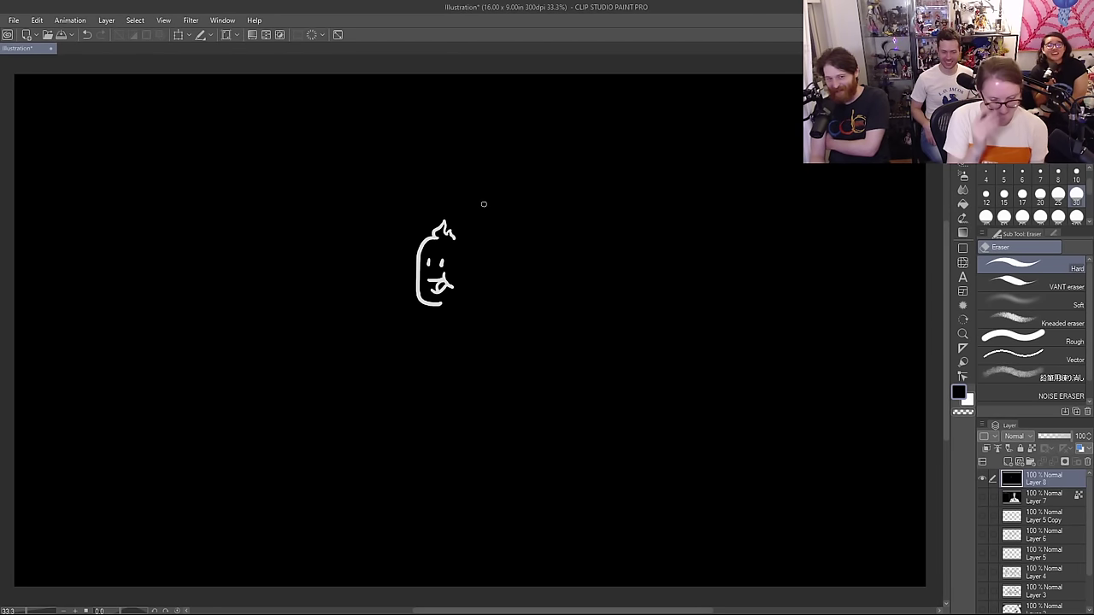
pyautogui.moveTo(409, 321)
pyautogui.mouseDown()
pyautogui.moveTo(403, 334)
pyautogui.moveTo(421, 322)
pyautogui.moveTo(475, 336)
pyautogui.mouseUp()
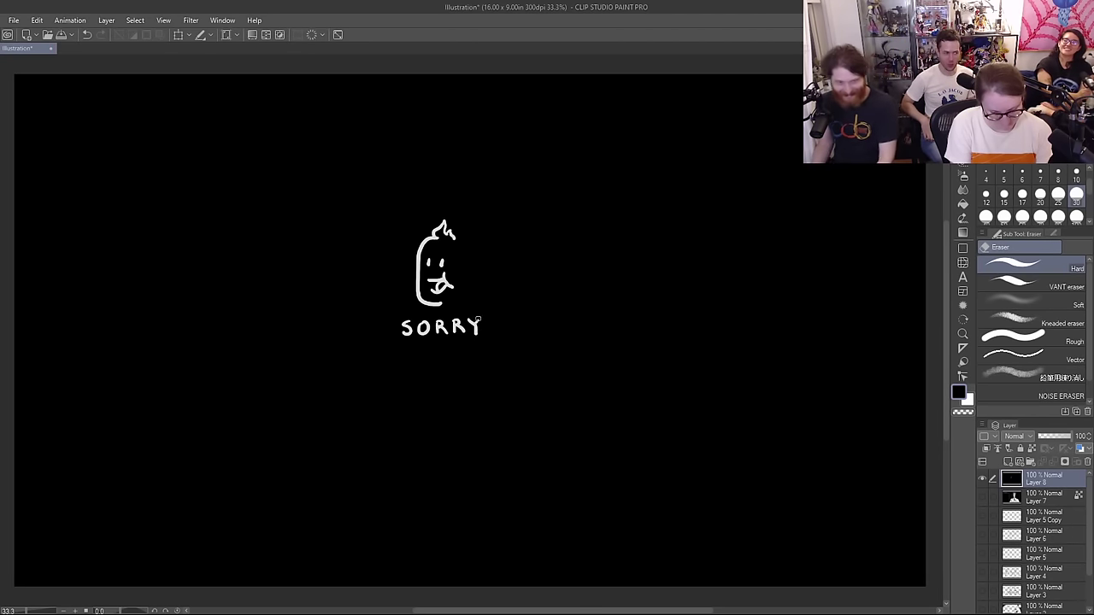
pyautogui.click(489, 333)
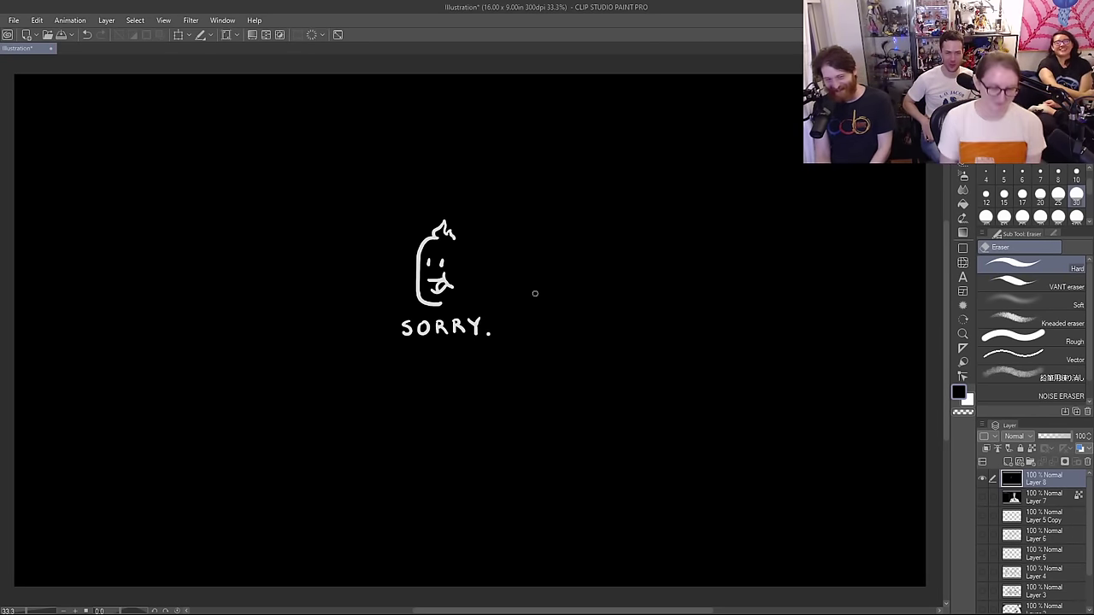
# Step: Select the face and its "SORRY." caption with a rectangle, shift them slightly down and to the right, and deselect
pyautogui.press('m')
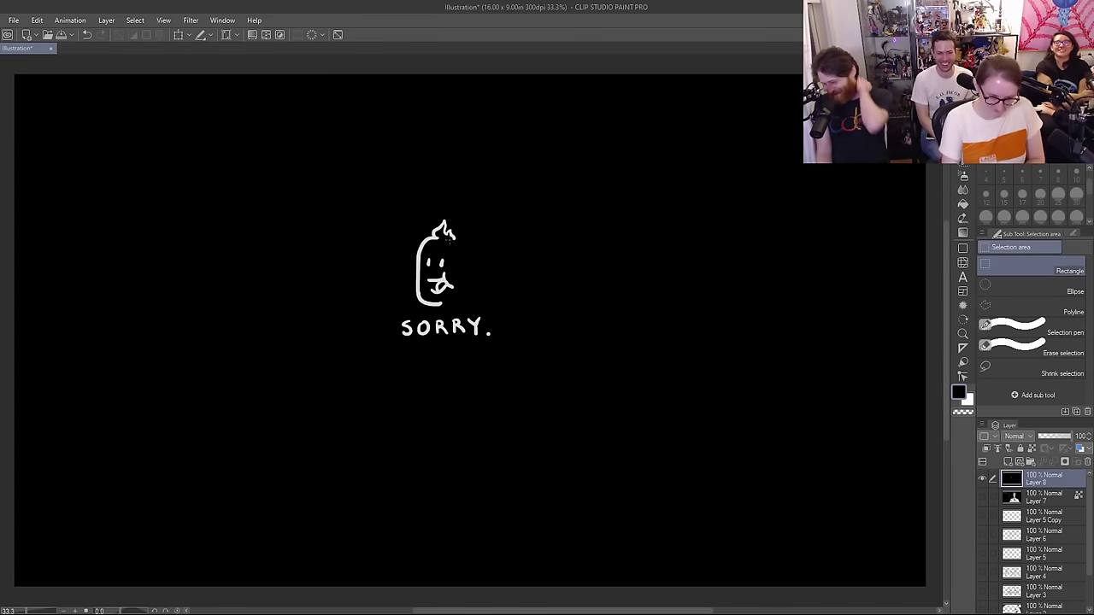
pyautogui.moveTo(369, 203)
pyautogui.mouseDown()
pyautogui.moveTo(504, 379)
pyautogui.moveTo(511, 360)
pyautogui.mouseUp()
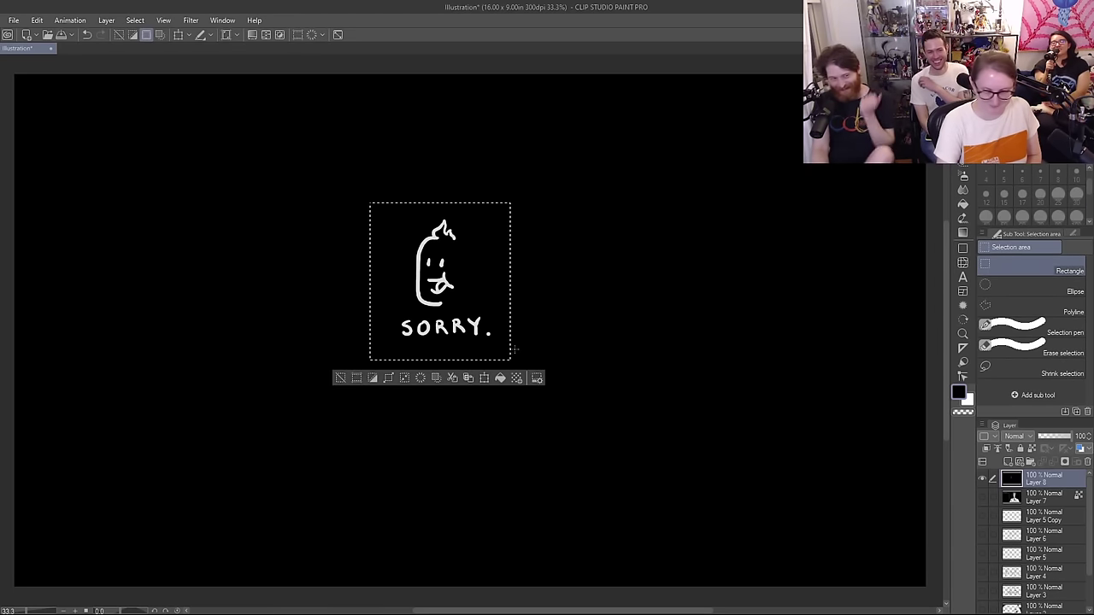
pyautogui.press('k')
pyautogui.moveTo(484, 281)
pyautogui.mouseDown()
pyautogui.moveTo(496, 322)
pyautogui.moveTo(487, 298)
pyautogui.mouseUp()
pyautogui.hotkey('ctrl', 'd')
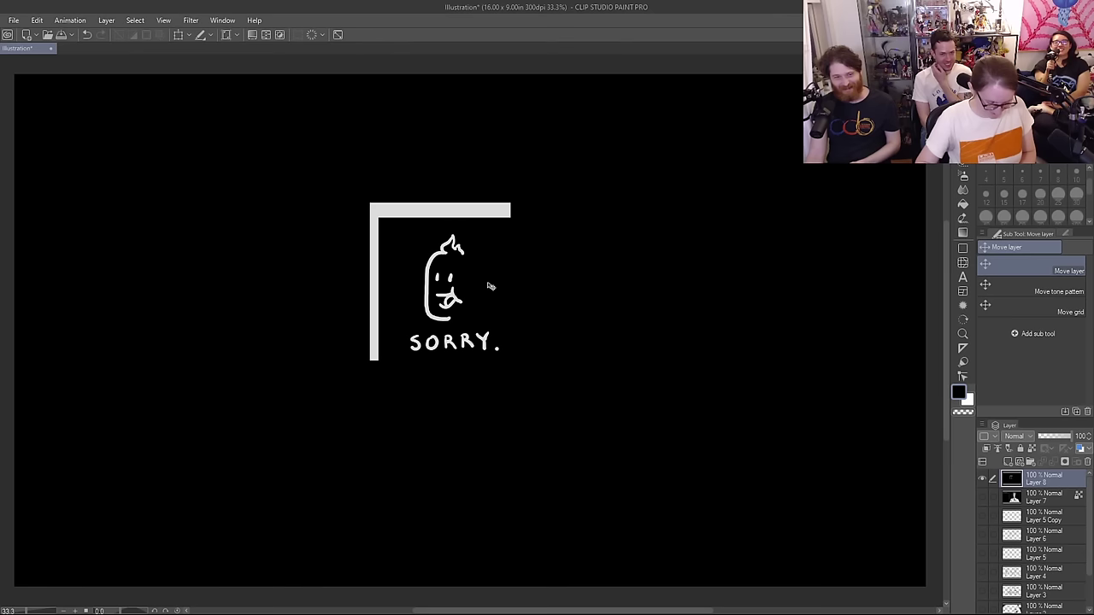
# Step: Fill the exposed L-shaped gap around the moved face with black
pyautogui.press('g')
pyautogui.press('g')
pyautogui.click(455, 208)
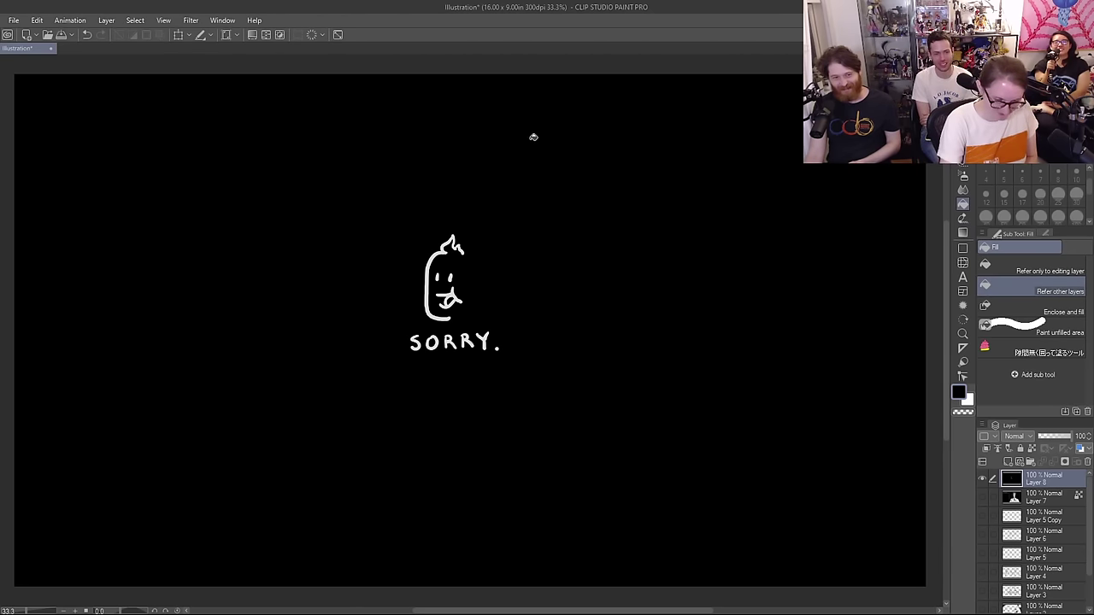